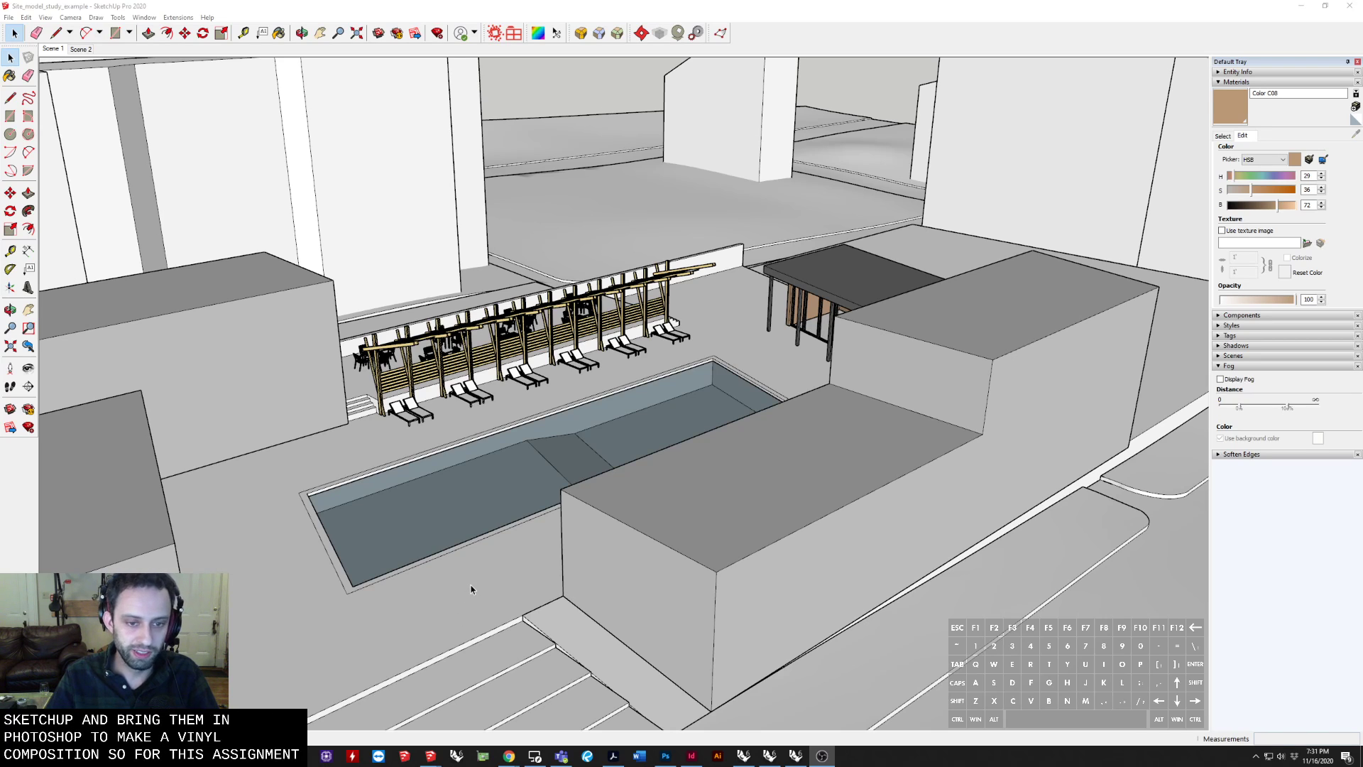
Examine the site model's massing around the pool, selecting the stepped building blocks on both sides to point them out
{"action": "middle_click_drag", "start_coordinate": [474, 593], "coordinate": [576, 431]}
{"action": "scroll", "coordinate": [578, 429], "scroll_direction": "down", "scroll_amount": 3}
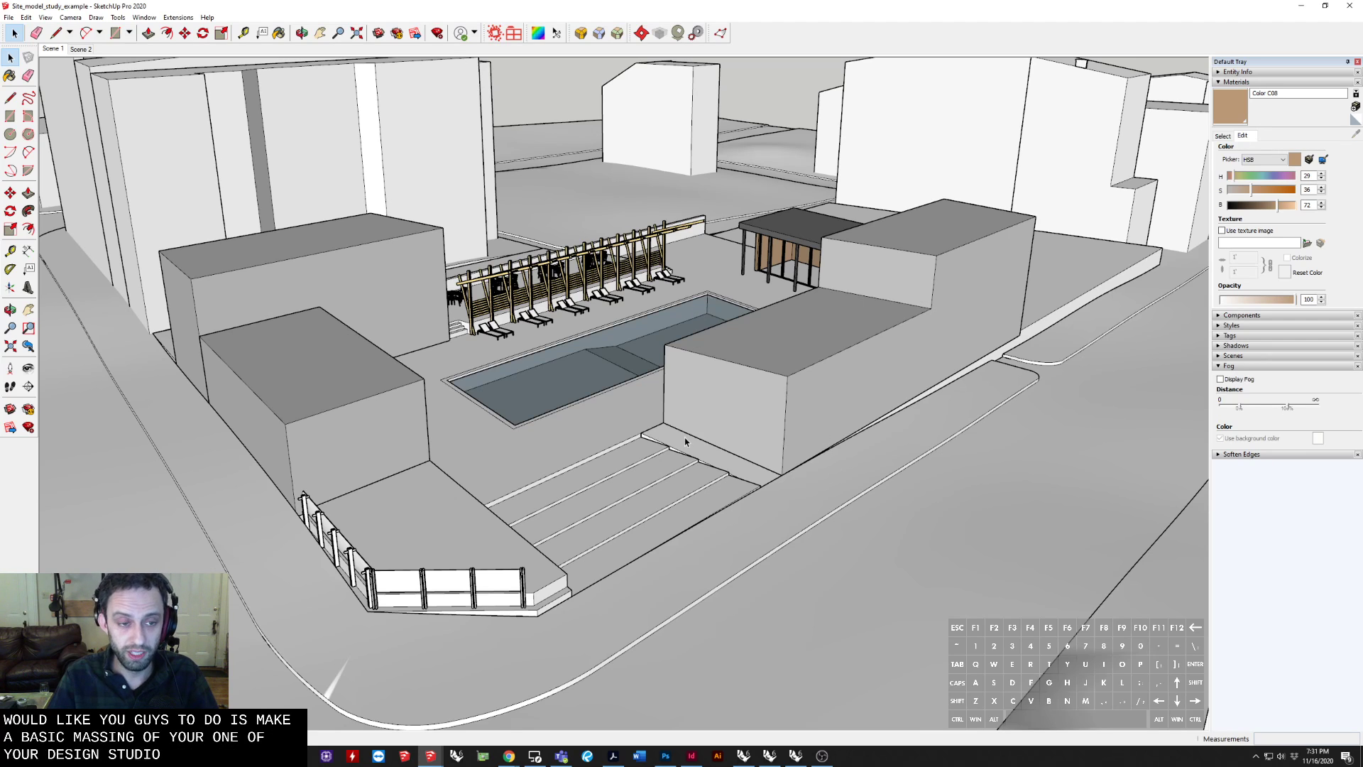
{"action": "middle_click_drag", "start_coordinate": [685, 441], "coordinate": [774, 454]}
{"action": "left_click", "coordinate": [243, 258]}
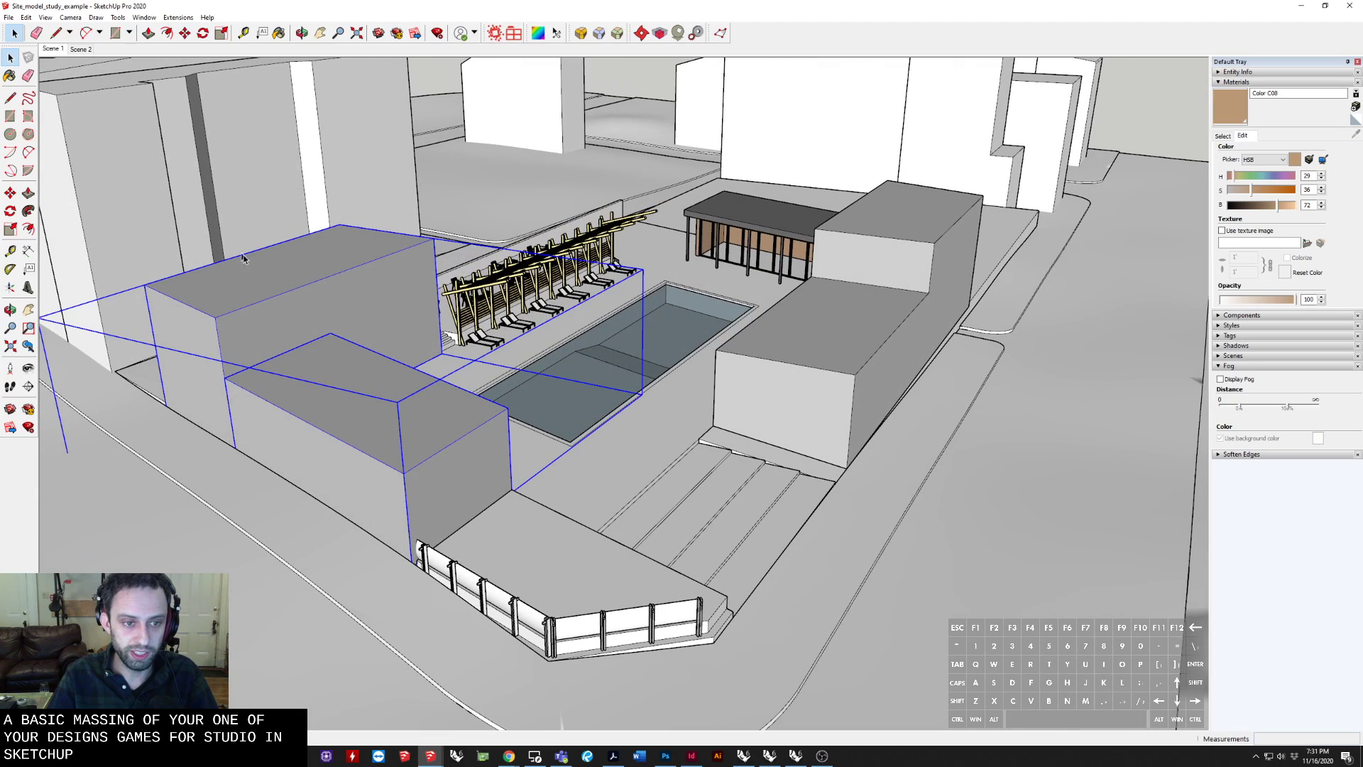
{"action": "left_click", "coordinate": [905, 317]}
{"action": "middle_click_drag", "start_coordinate": [994, 280], "coordinate": [837, 284]}
{"action": "middle_click_drag", "start_coordinate": [791, 200], "coordinate": [631, 298]}
{"action": "scroll", "coordinate": [406, 457], "scroll_direction": "up", "scroll_amount": 4}
{"action": "mouse_move", "coordinate": [406, 461]}
{"action": "middle_mouse_down"}
{"action": "mouse_move", "coordinate": [436, 440]}
{"action": "mouse_move", "coordinate": [417, 439]}
{"action": "middle_mouse_up"}
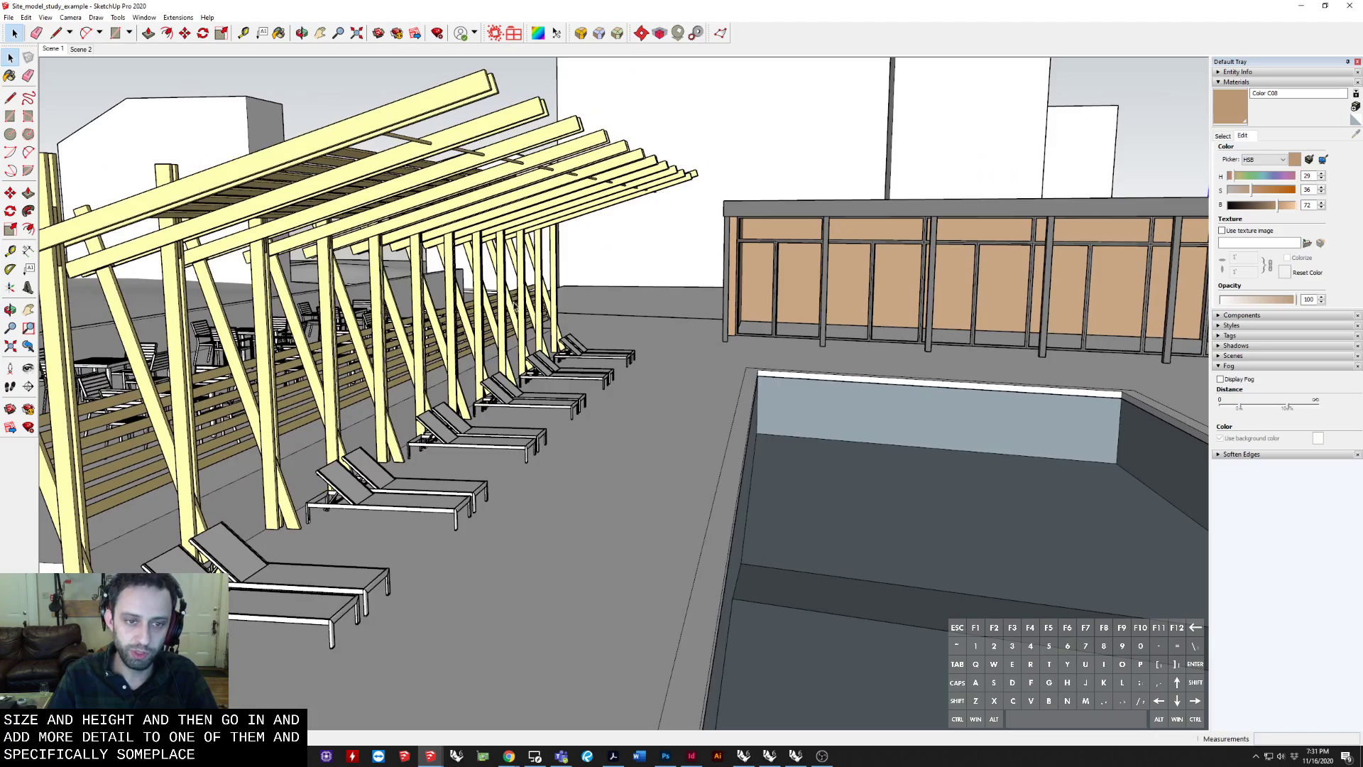
Examine the repetitive timber pergola, its slatted screen, and the lounge chairs and tables beside the pool
{"action": "middle_click_drag", "start_coordinate": [511, 313], "coordinate": [430, 245]}
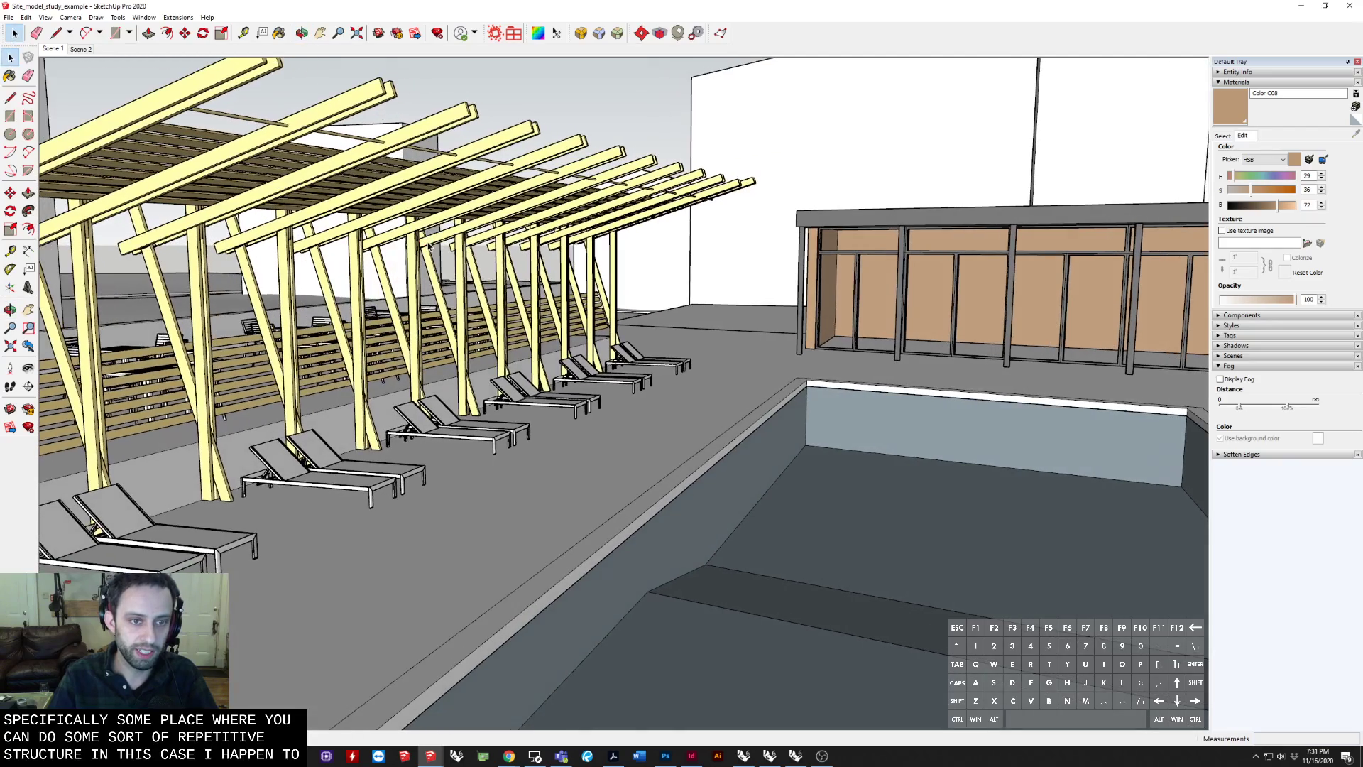
{"action": "key", "text": "v"}
{"action": "left_click_drag", "start_coordinate": [429, 247], "coordinate": [285, 210]}
{"action": "middle_click_drag", "start_coordinate": [650, 323], "coordinate": [802, 351]}
{"action": "middle_click_drag", "start_coordinate": [459, 610], "coordinate": [707, 517], "text": "shift"}
{"action": "scroll", "coordinate": [367, 511], "scroll_direction": "up", "scroll_amount": 4}
{"action": "scroll", "coordinate": [544, 479], "scroll_direction": "down", "scroll_amount": 3}
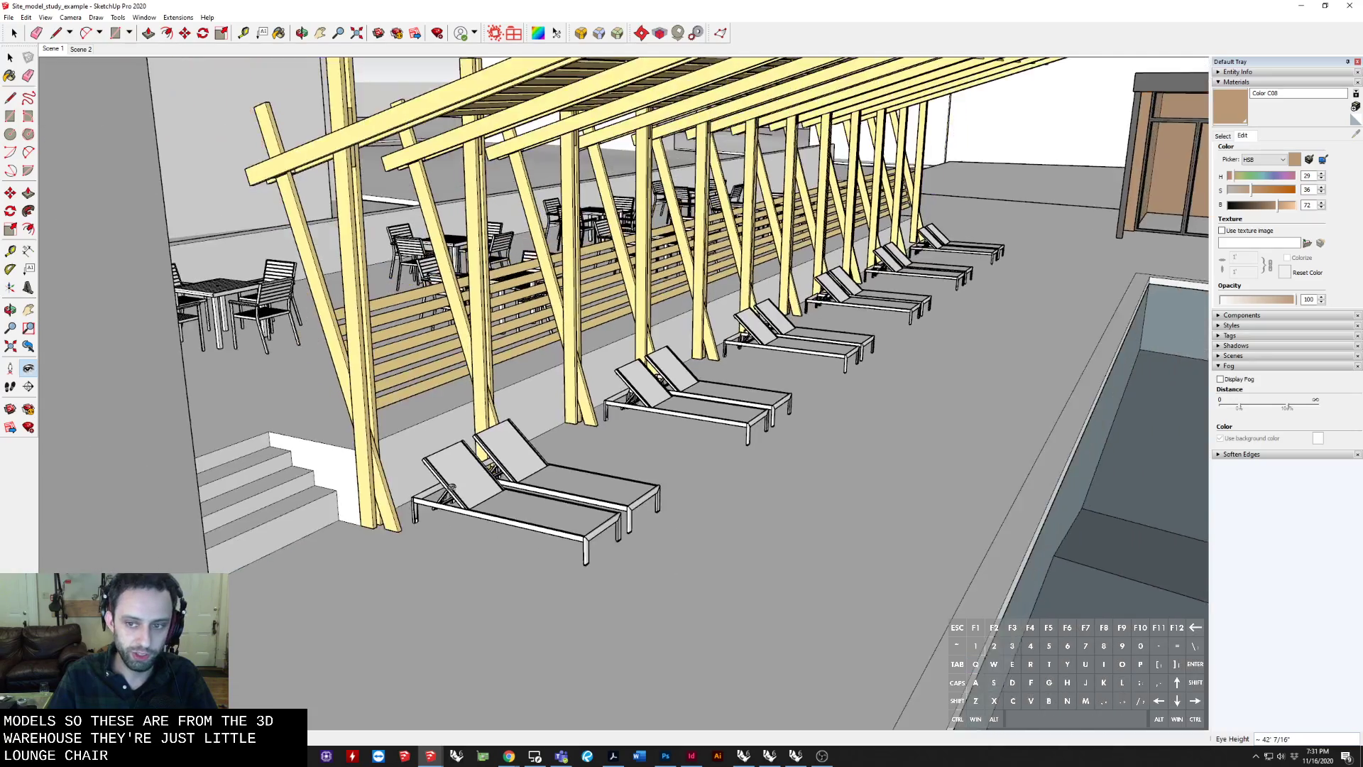
{"action": "left_click_drag", "start_coordinate": [544, 479], "coordinate": [1080, 383]}
{"action": "middle_click_drag", "start_coordinate": [965, 432], "coordinate": [797, 203]}
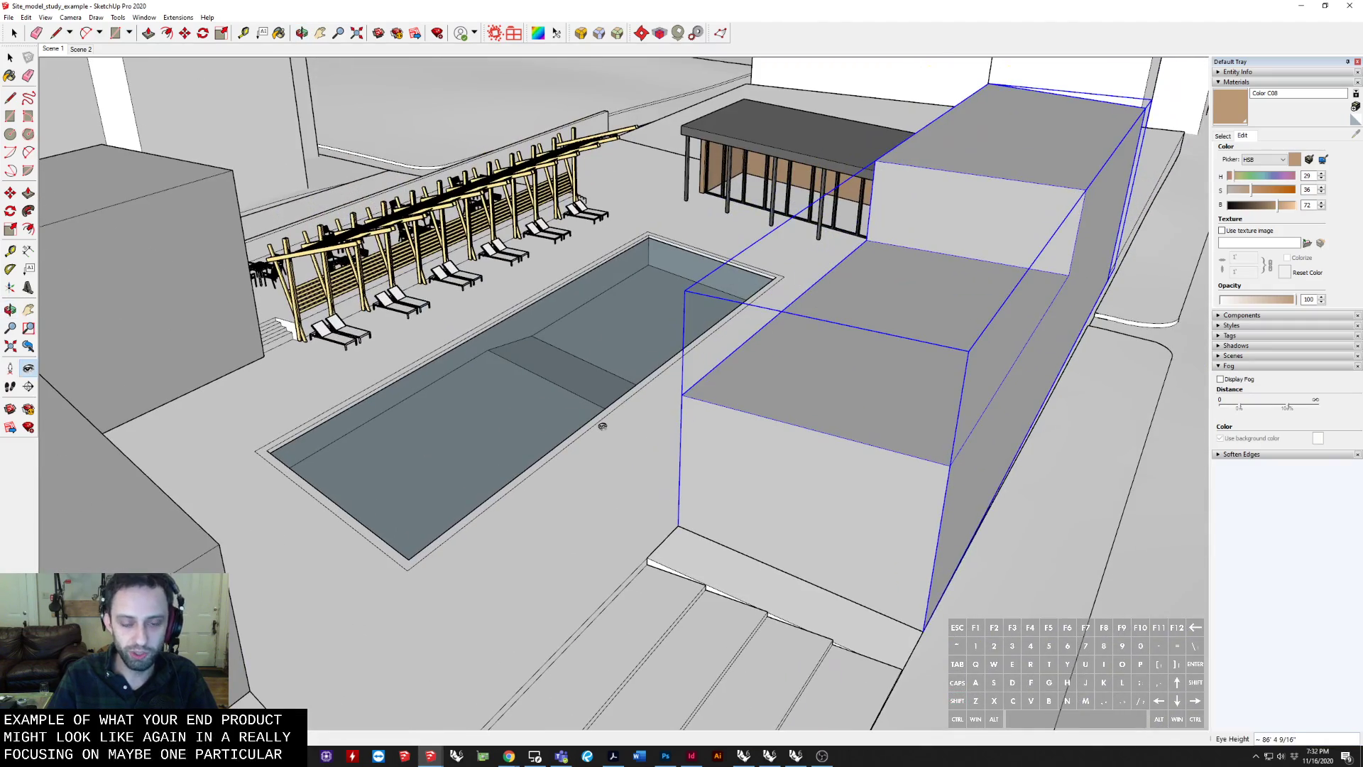
Examine the pool courtyard, the small glazed pavilion and the wide terraced steps from several angles
{"action": "middle_click_drag", "start_coordinate": [606, 428], "coordinate": [747, 263]}
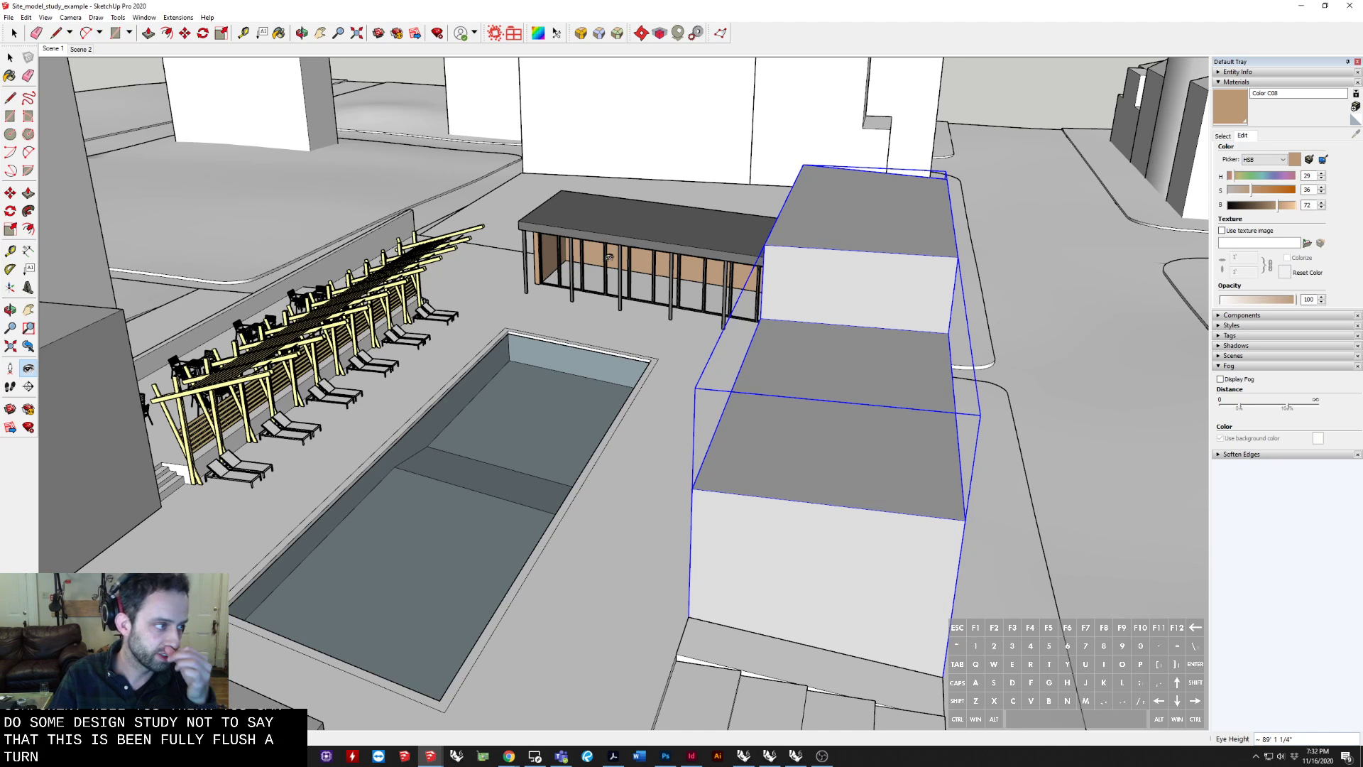
{"action": "middle_click_drag", "start_coordinate": [605, 265], "coordinate": [622, 331]}
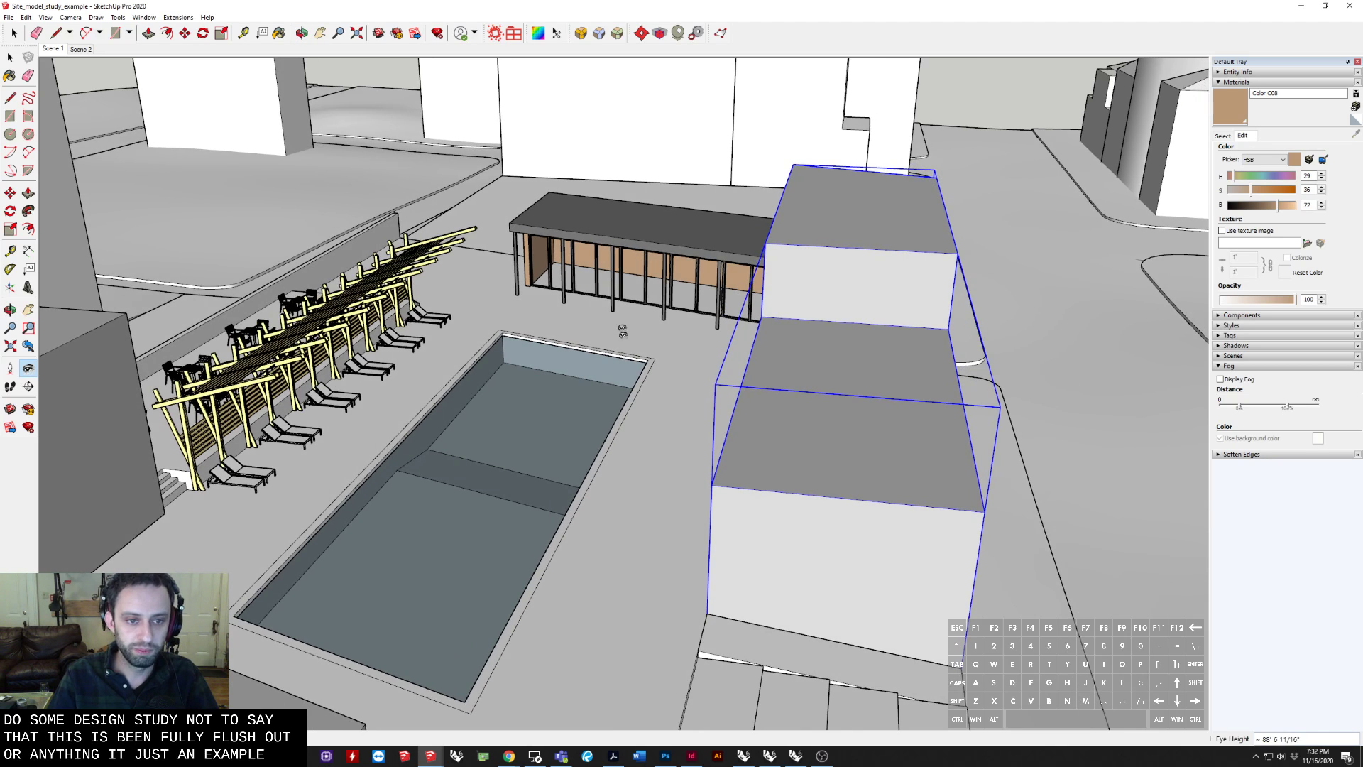
{"action": "middle_click_drag", "start_coordinate": [542, 344], "coordinate": [500, 294]}
{"action": "scroll", "coordinate": [326, 439], "scroll_direction": "up", "scroll_amount": 3}
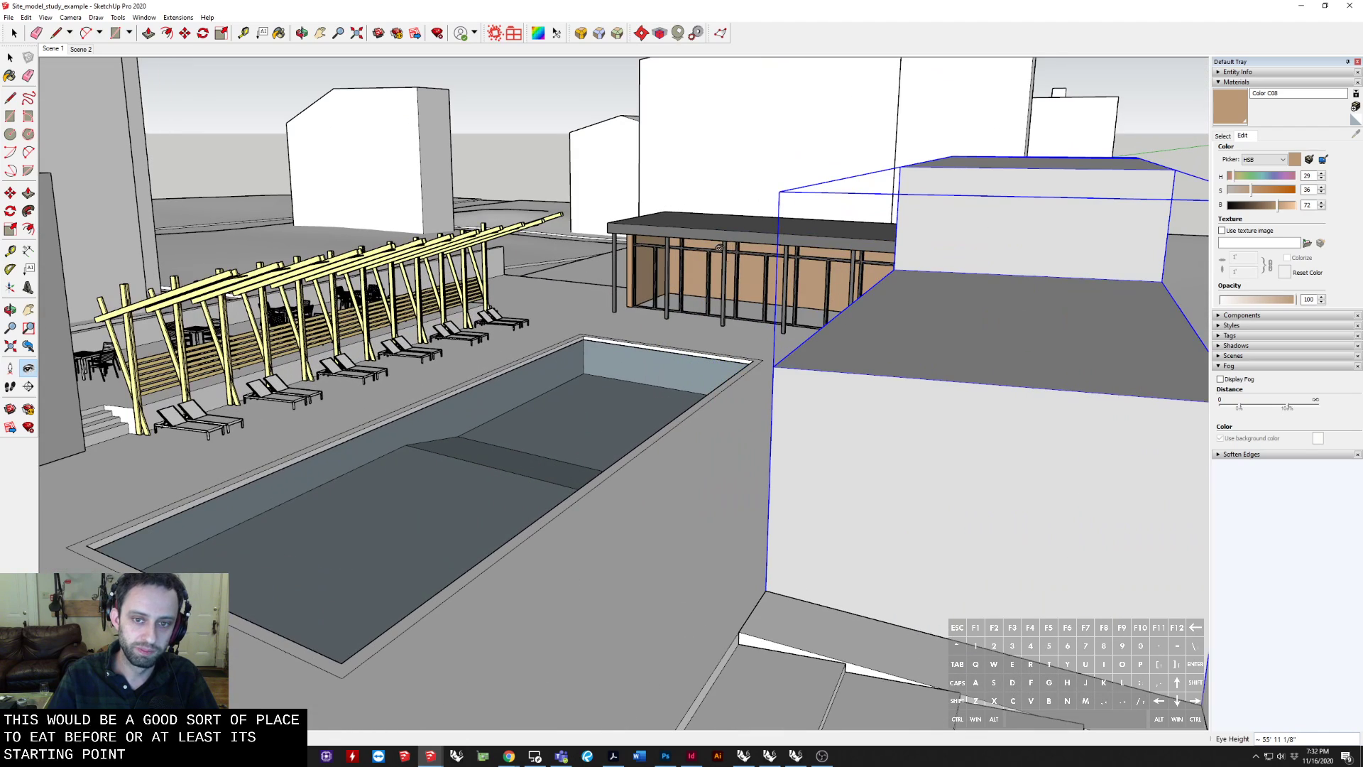
{"action": "scroll", "coordinate": [756, 323], "scroll_direction": "down", "scroll_amount": 3}
{"action": "middle_click_drag", "start_coordinate": [887, 463], "coordinate": [716, 417]}
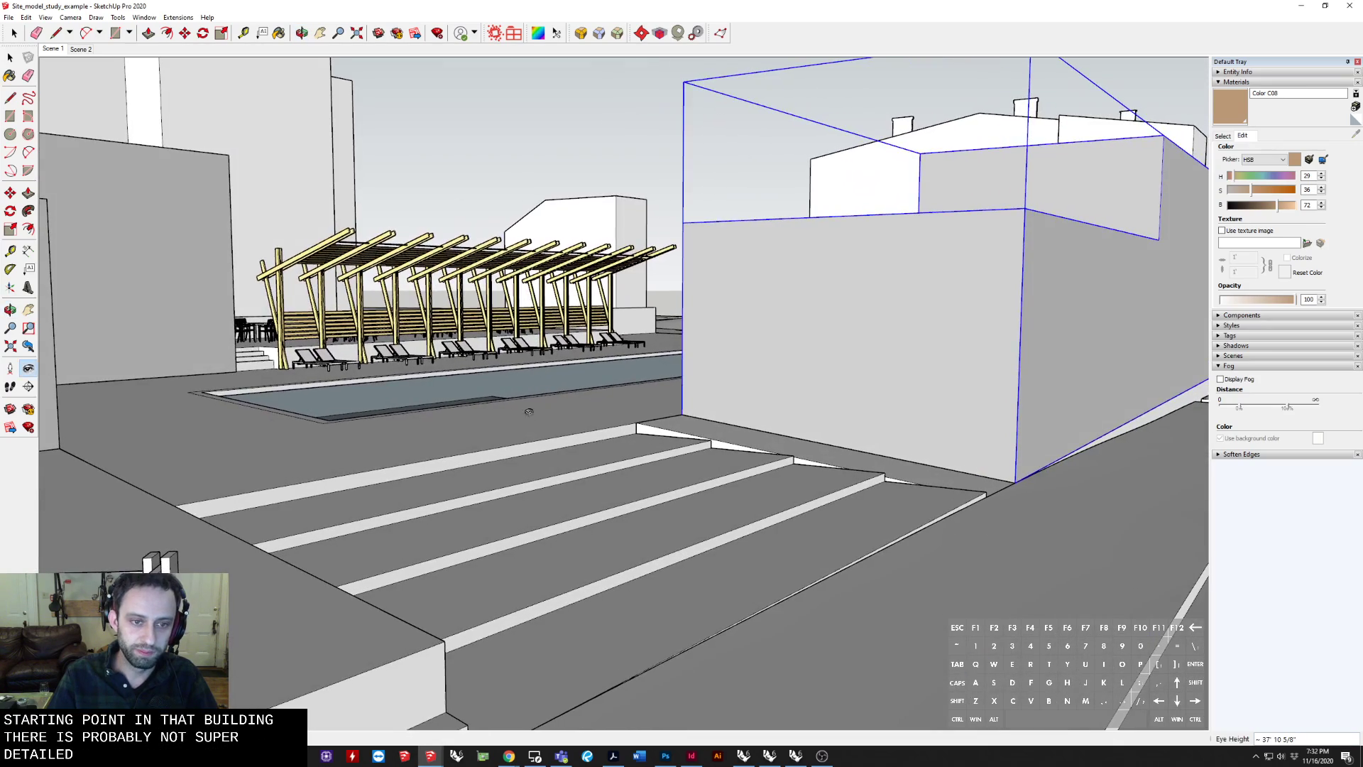
{"action": "middle_click_drag", "start_coordinate": [529, 412], "coordinate": [531, 490]}
{"action": "scroll", "coordinate": [686, 357], "scroll_direction": "down", "scroll_amount": 3}
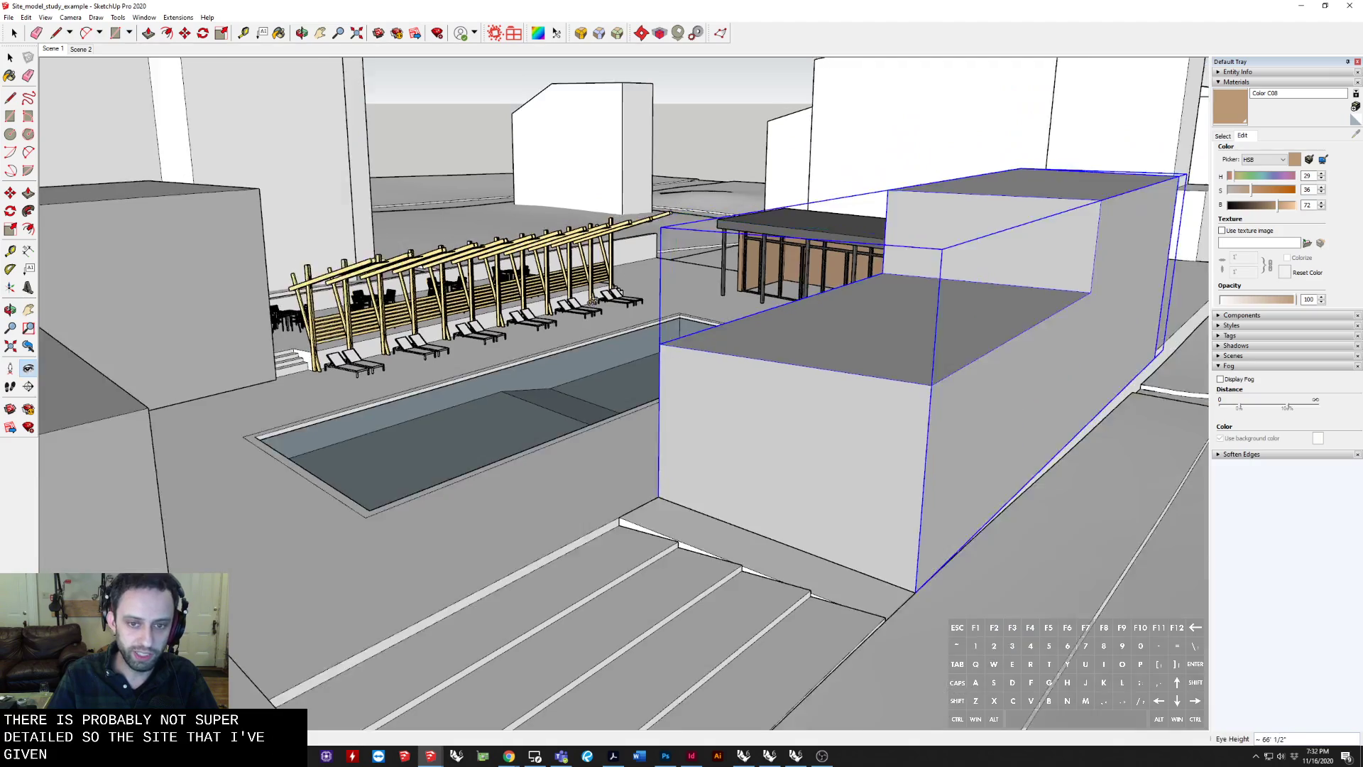
Inspect how the building masses and terraces meet the sloping site, from the pavilion's rear round to the street corner
{"action": "middle_click_drag", "start_coordinate": [686, 358], "coordinate": [490, 411]}
{"action": "scroll", "coordinate": [489, 411], "scroll_direction": "down", "scroll_amount": 1}
{"action": "middle_click_drag", "start_coordinate": [1032, 288], "coordinate": [687, 401], "text": "shift"}
{"action": "middle_click_drag", "start_coordinate": [770, 324], "coordinate": [711, 247]}
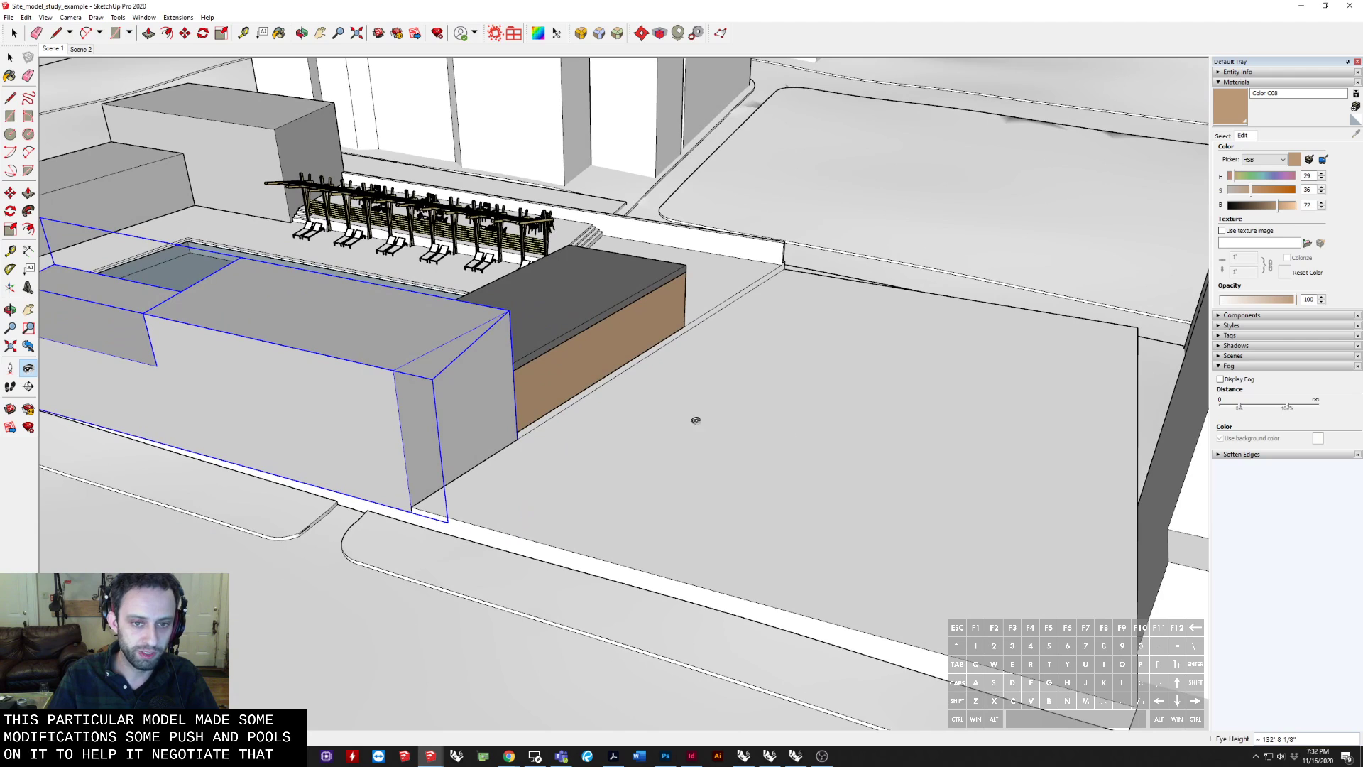
{"action": "middle_click_drag", "start_coordinate": [696, 420], "coordinate": [726, 430]}
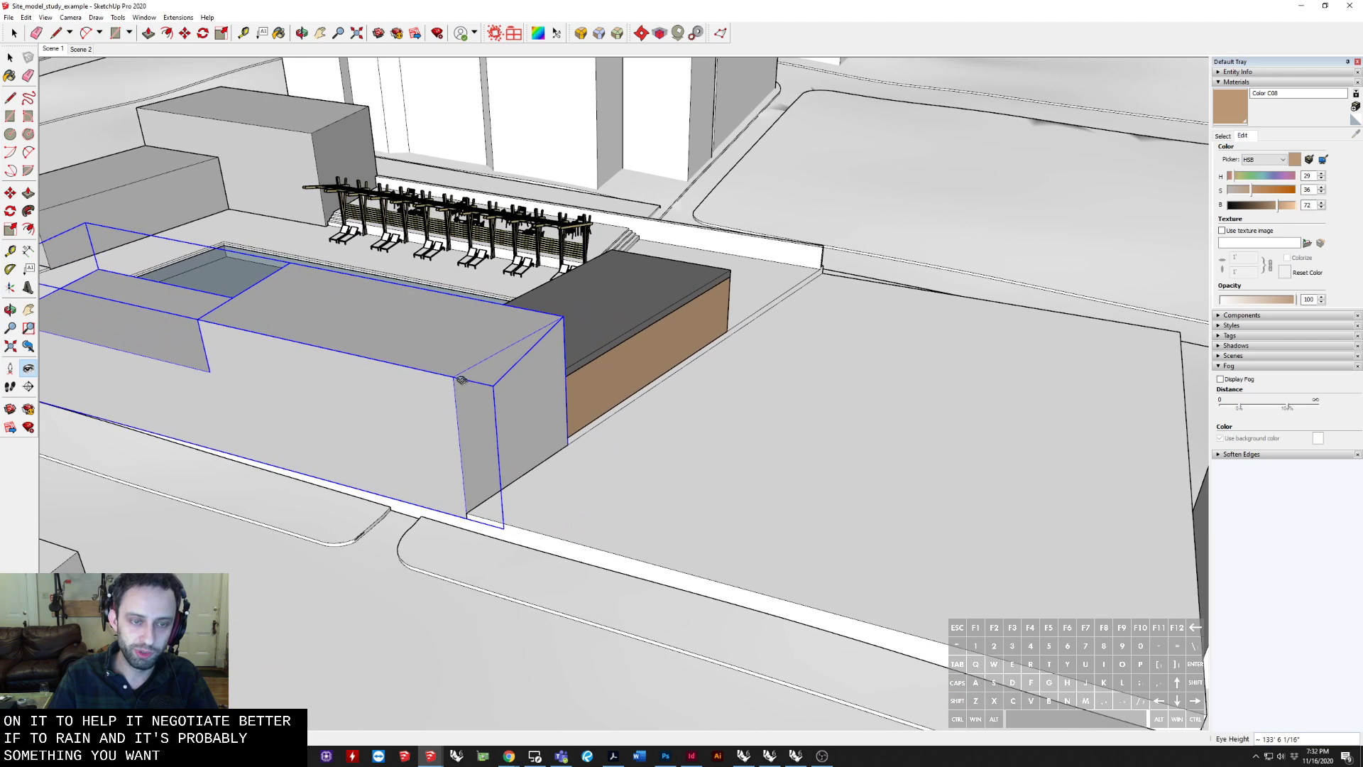
{"action": "middle_click_drag", "start_coordinate": [365, 319], "coordinate": [1203, 272]}
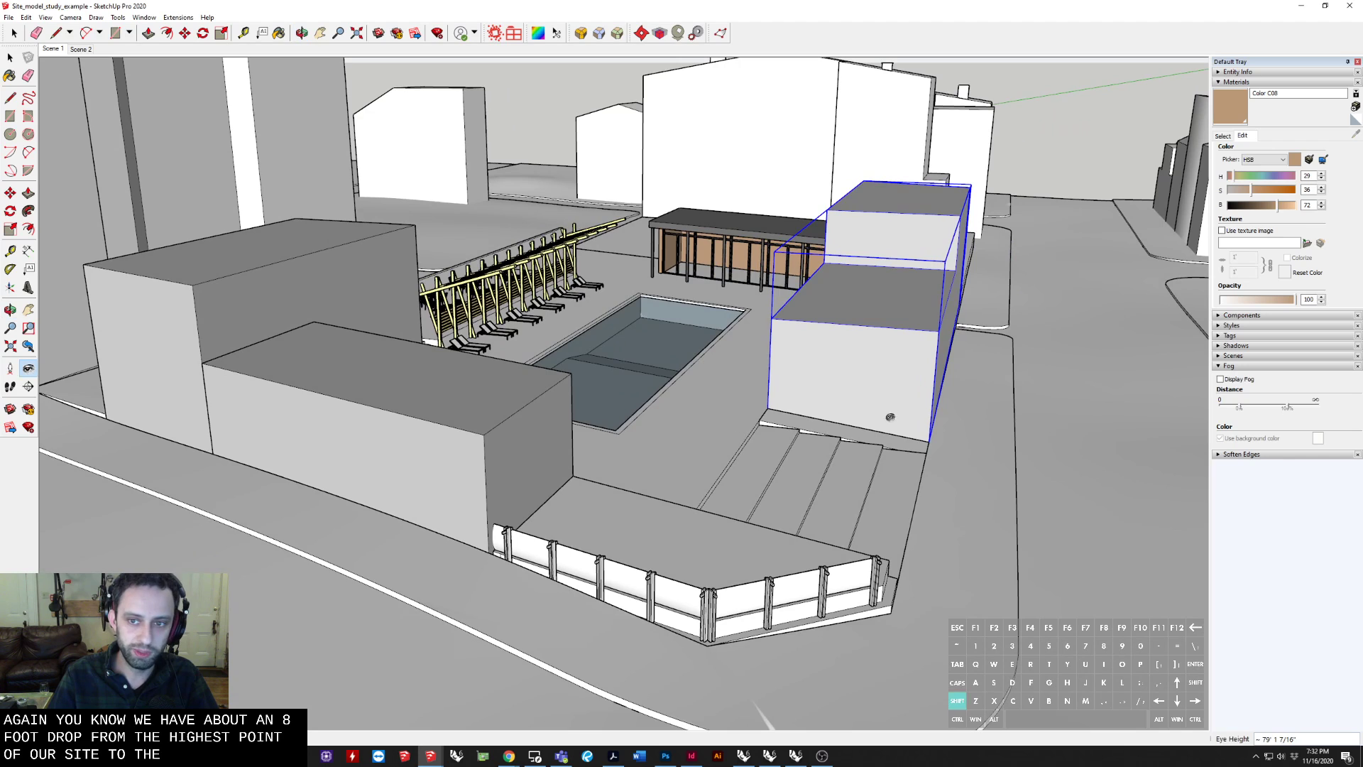
{"action": "middle_click_drag", "start_coordinate": [890, 417], "coordinate": [557, 367]}
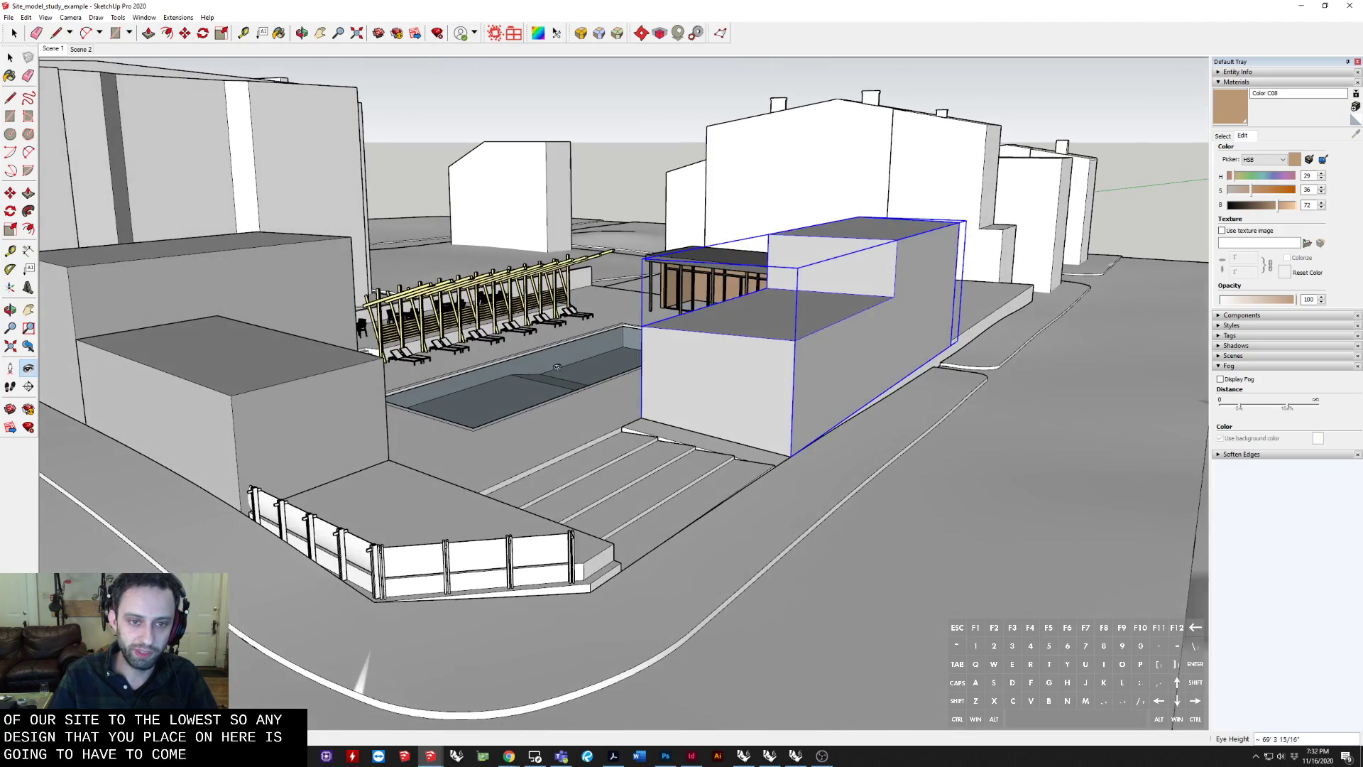
{"action": "scroll", "coordinate": [632, 364], "scroll_direction": "up", "scroll_amount": 2}
{"action": "middle_click_drag", "start_coordinate": [764, 362], "coordinate": [531, 489]}
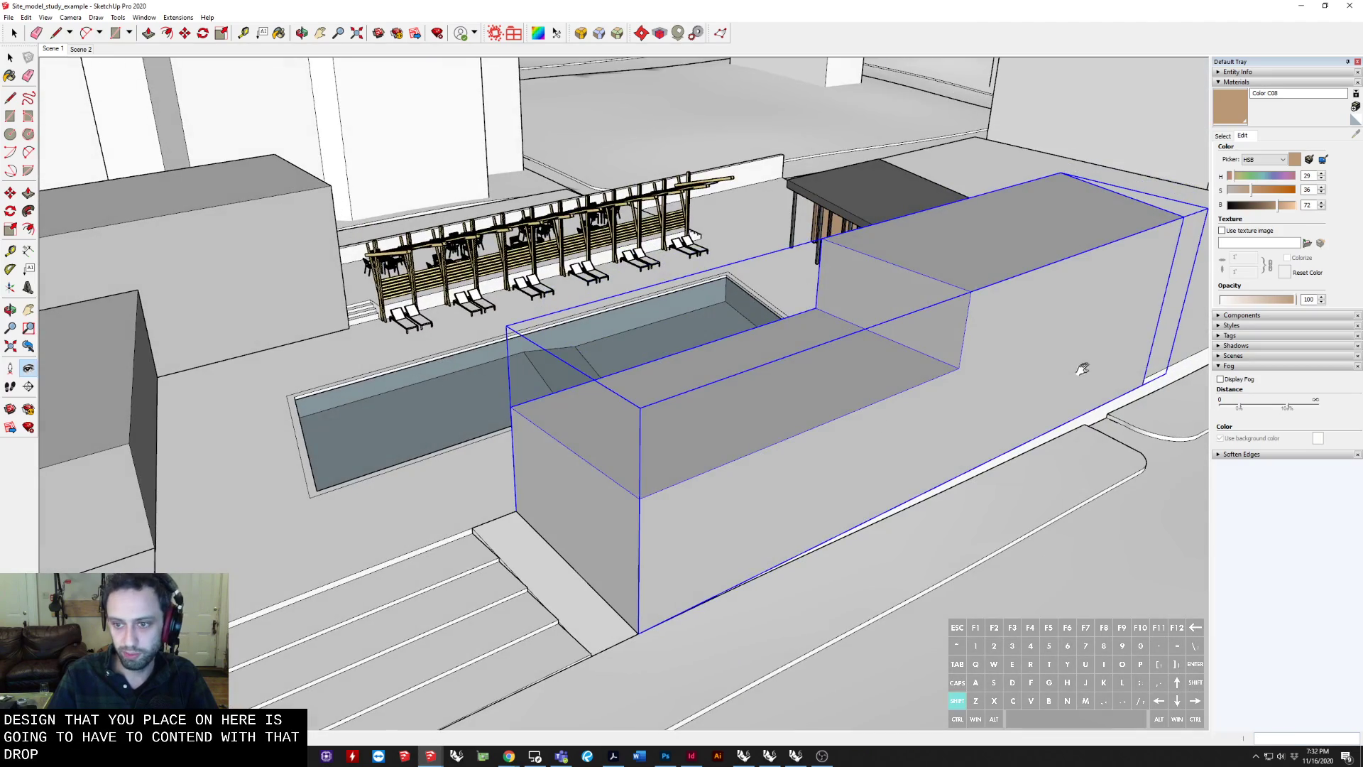
{"action": "middle_click_drag", "start_coordinate": [1082, 368], "coordinate": [981, 337]}
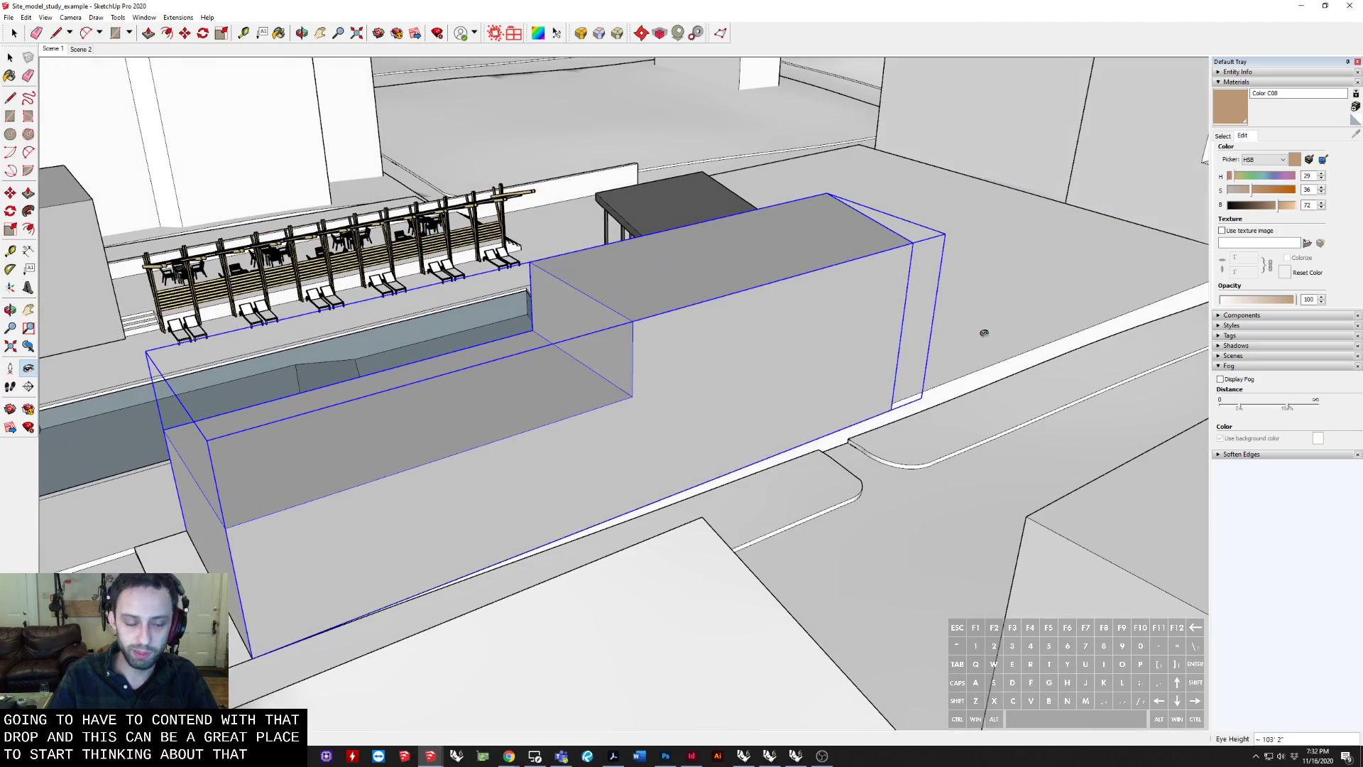
{"action": "middle_click_drag", "start_coordinate": [326, 396], "coordinate": [643, 367]}
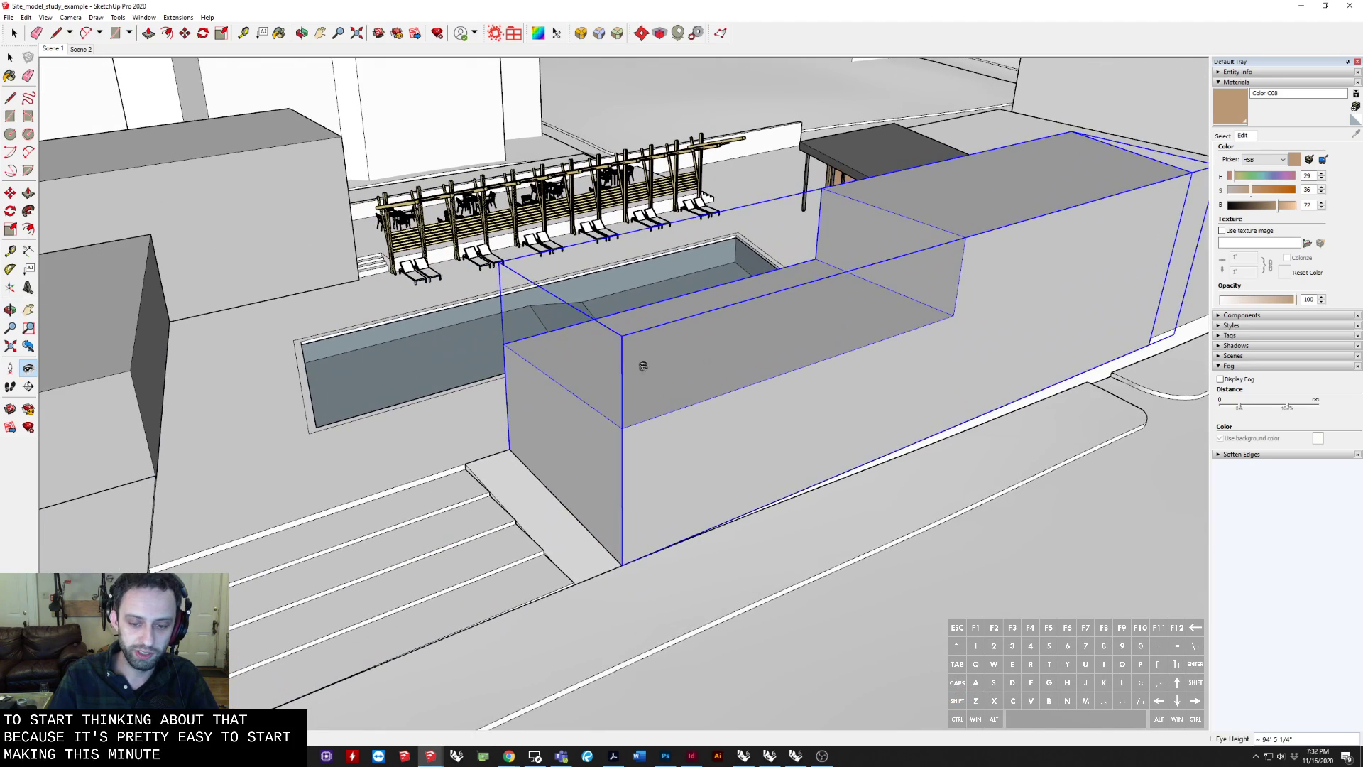
Switch to the untitled practice model and examine its 3D tool-name labels and the standing figure at the origin
{"action": "left_click", "coordinate": [1296, 5]}
{"action": "mouse_move", "coordinate": [780, 23]}
{"action": "left_mouse_down"}
{"action": "mouse_move", "coordinate": [730, 151]}
{"action": "mouse_move", "coordinate": [716, 0]}
{"action": "left_mouse_up"}
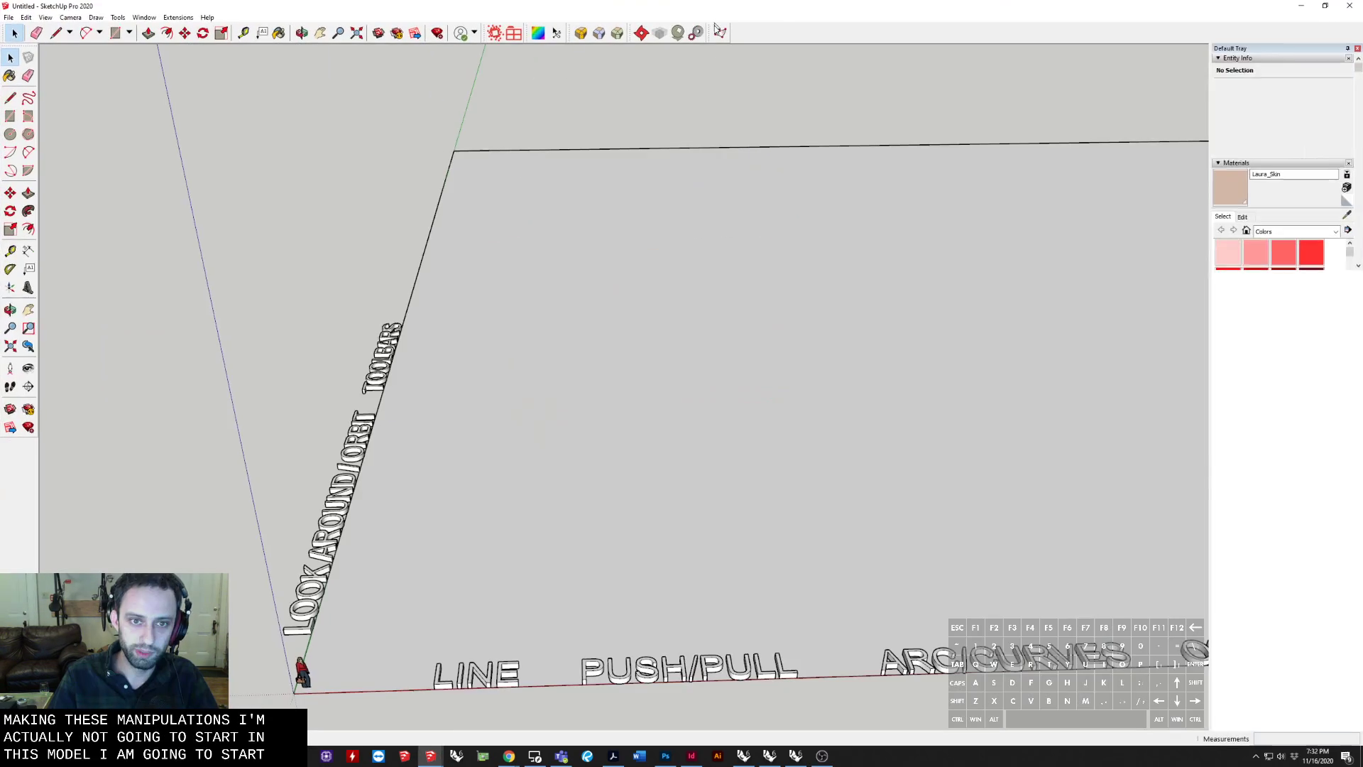
{"action": "middle_click_drag", "start_coordinate": [530, 514], "coordinate": [73, 514], "text": "shift"}
{"action": "scroll", "coordinate": [553, 381], "scroll_direction": "down", "scroll_amount": 3}
{"action": "middle_click_drag", "start_coordinate": [835, 558], "coordinate": [1327, 633], "text": "shift"}
{"action": "scroll", "coordinate": [469, 602], "scroll_direction": "up", "scroll_amount": 2}
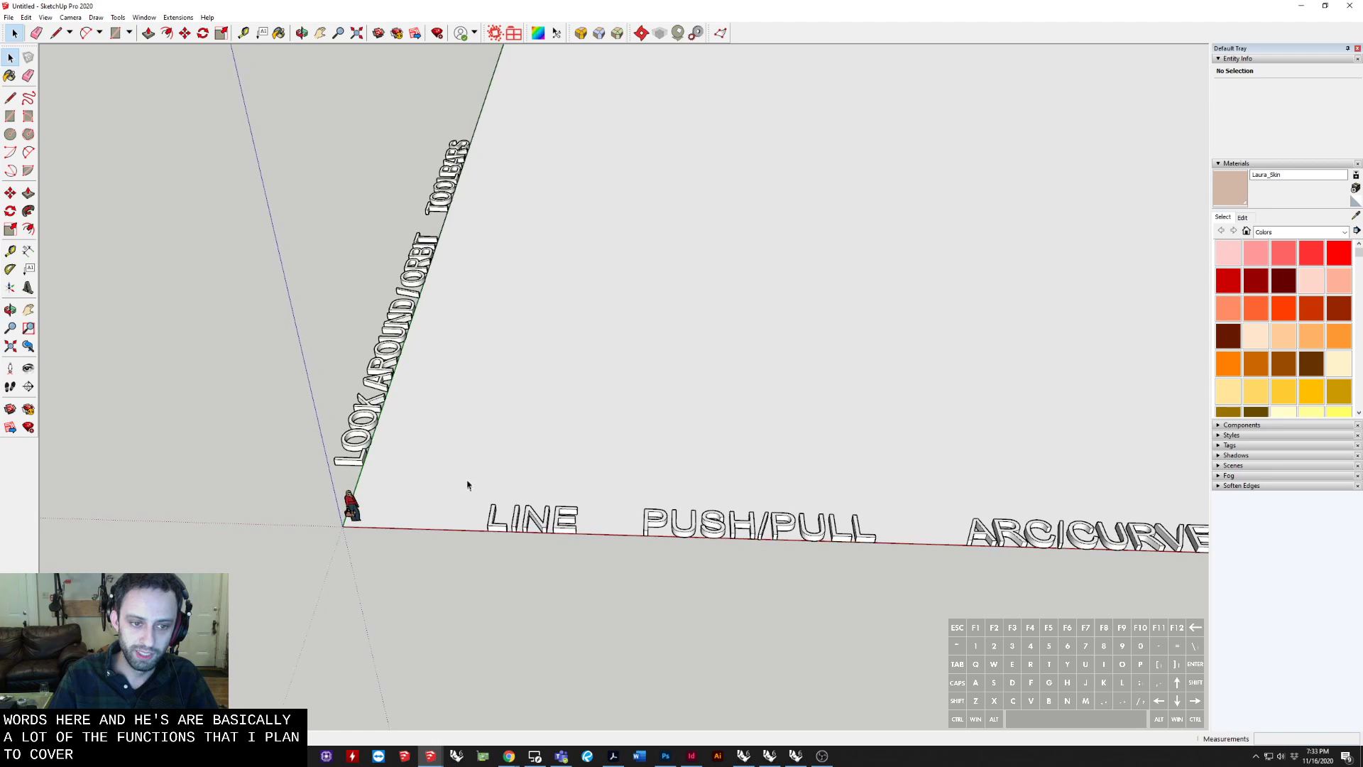
{"action": "middle_click_drag", "start_coordinate": [467, 484], "coordinate": [724, 478]}
{"action": "left_click_drag", "start_coordinate": [946, 492], "coordinate": [646, 627]}
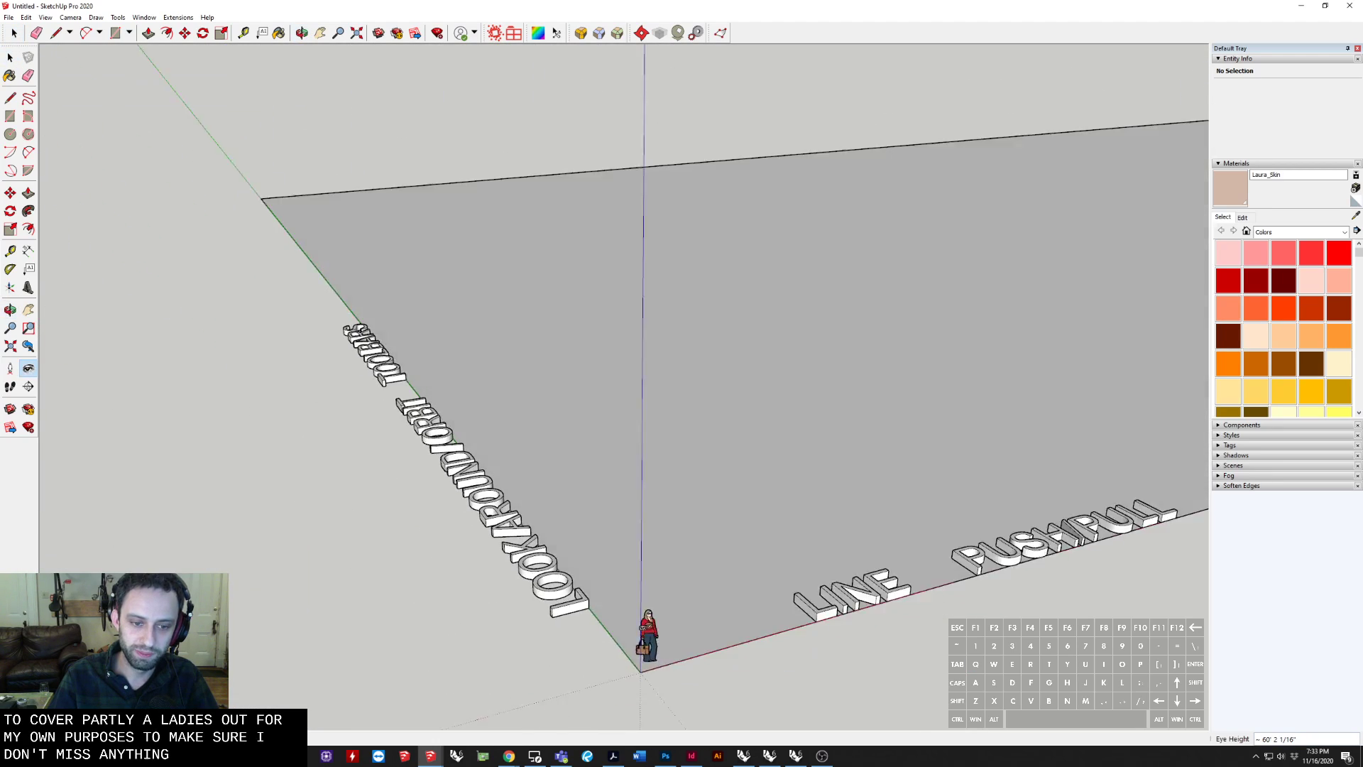
{"action": "scroll", "coordinate": [703, 594], "scroll_direction": "up", "scroll_amount": 8}
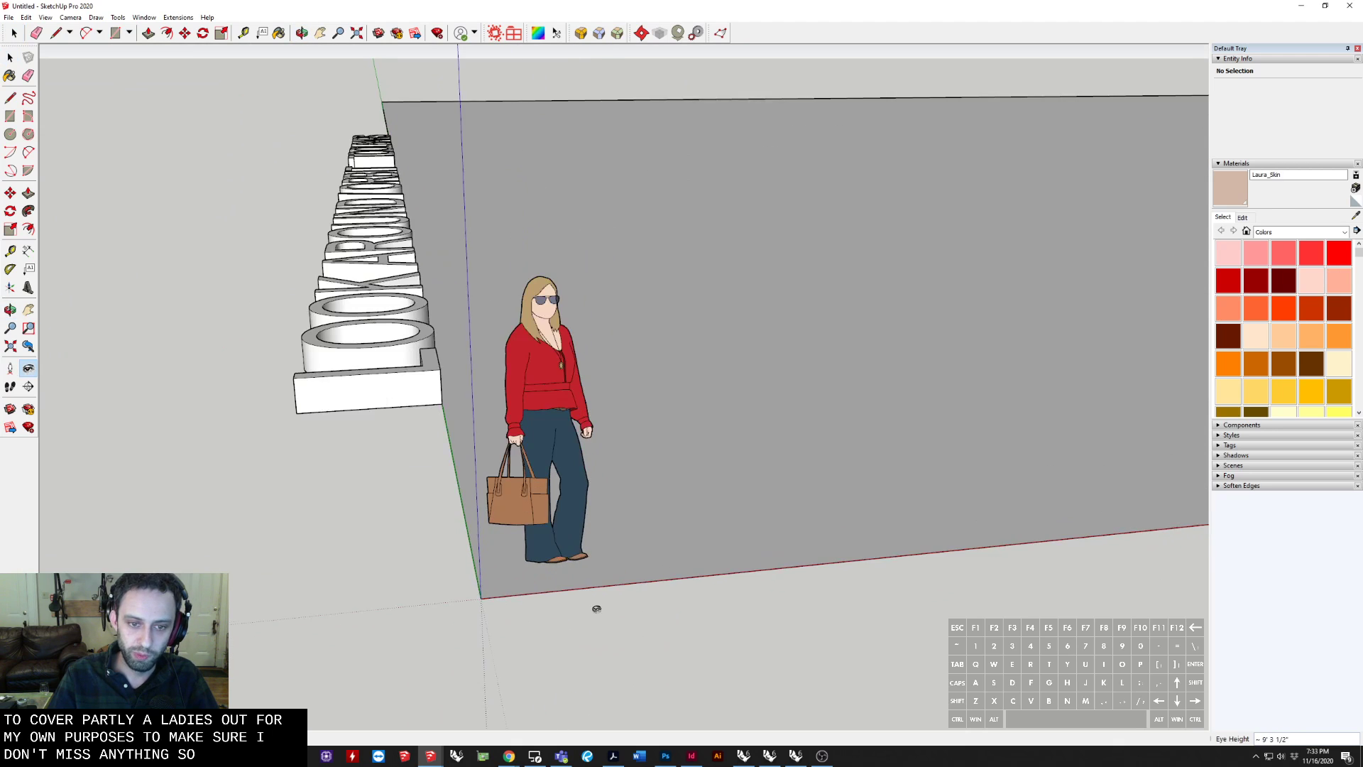
{"action": "scroll", "coordinate": [596, 609], "scroll_direction": "up", "scroll_amount": 3}
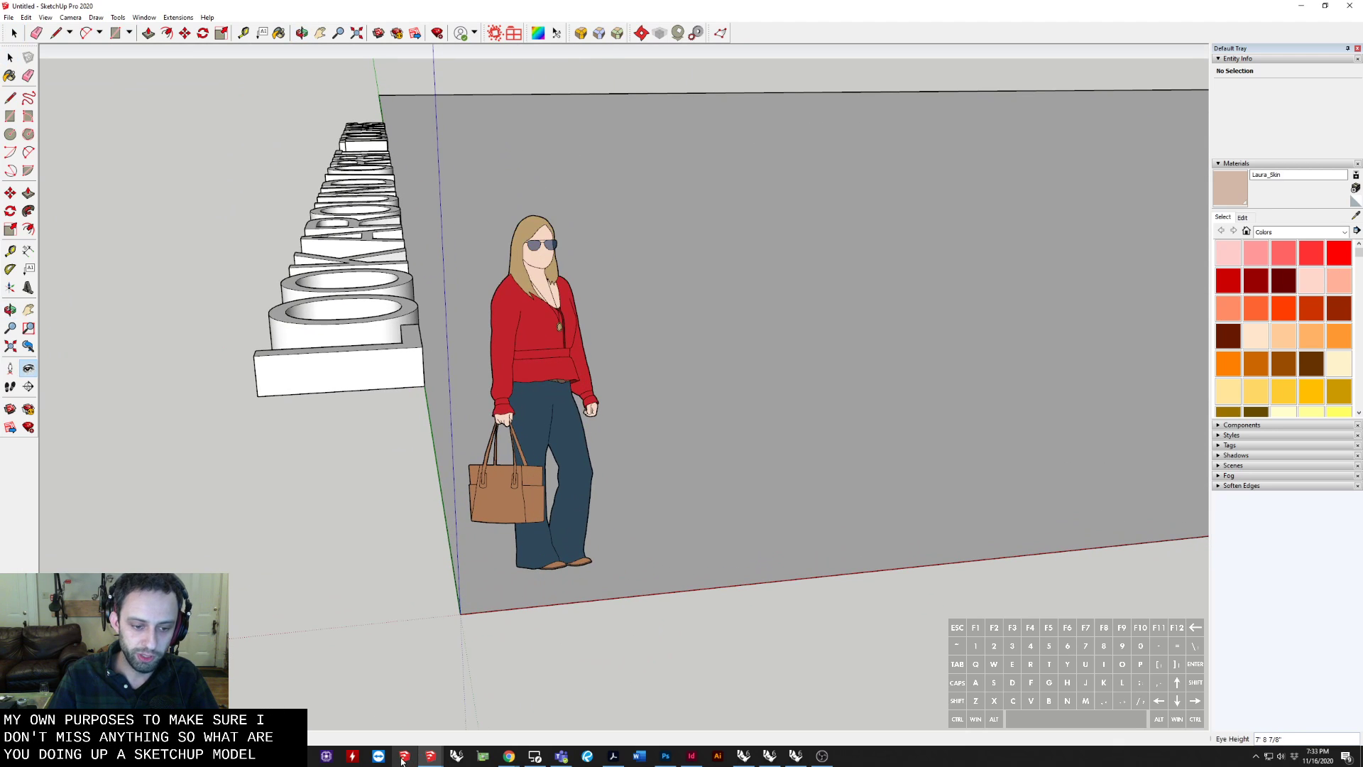
Open another SketchUp 2020 window and start a new model from the Architectural Inches template
{"action": "right_click", "coordinate": [430, 755]}
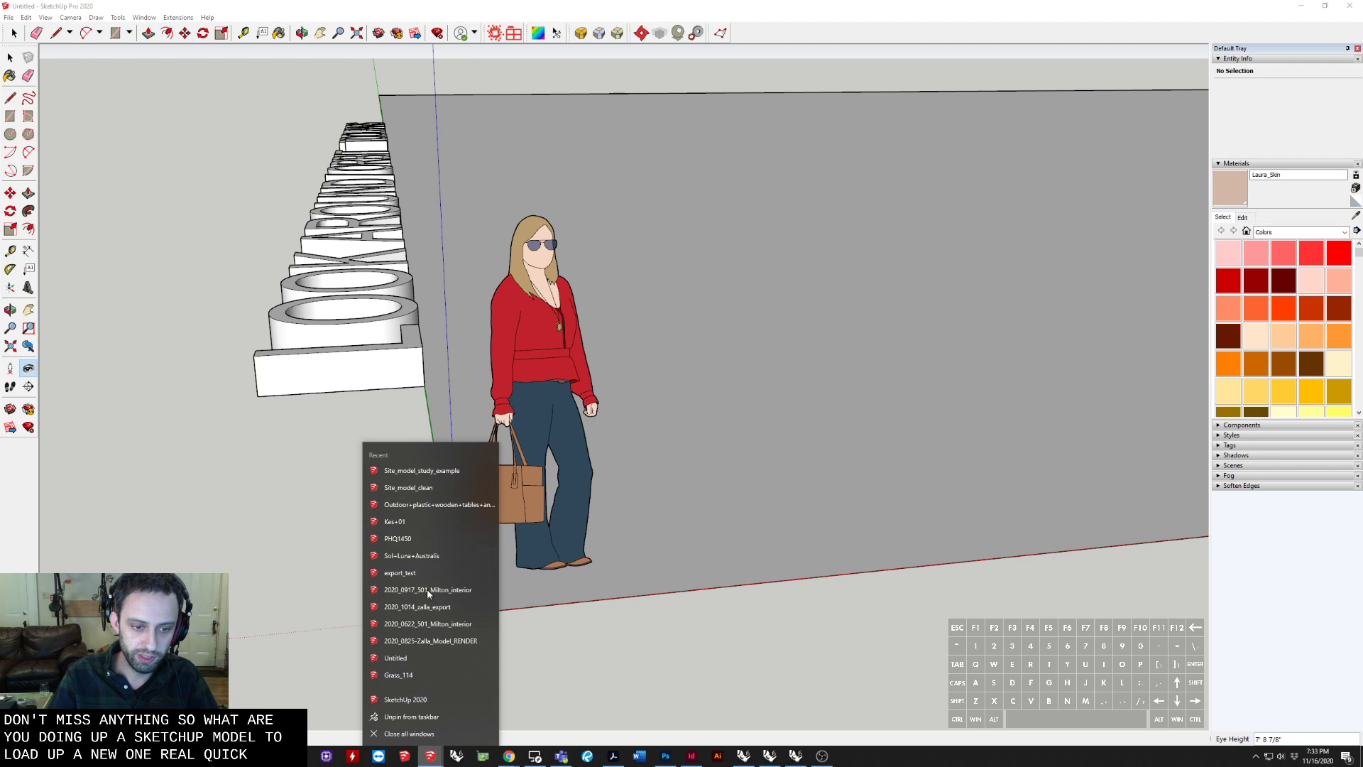
{"action": "left_click", "coordinate": [424, 700]}
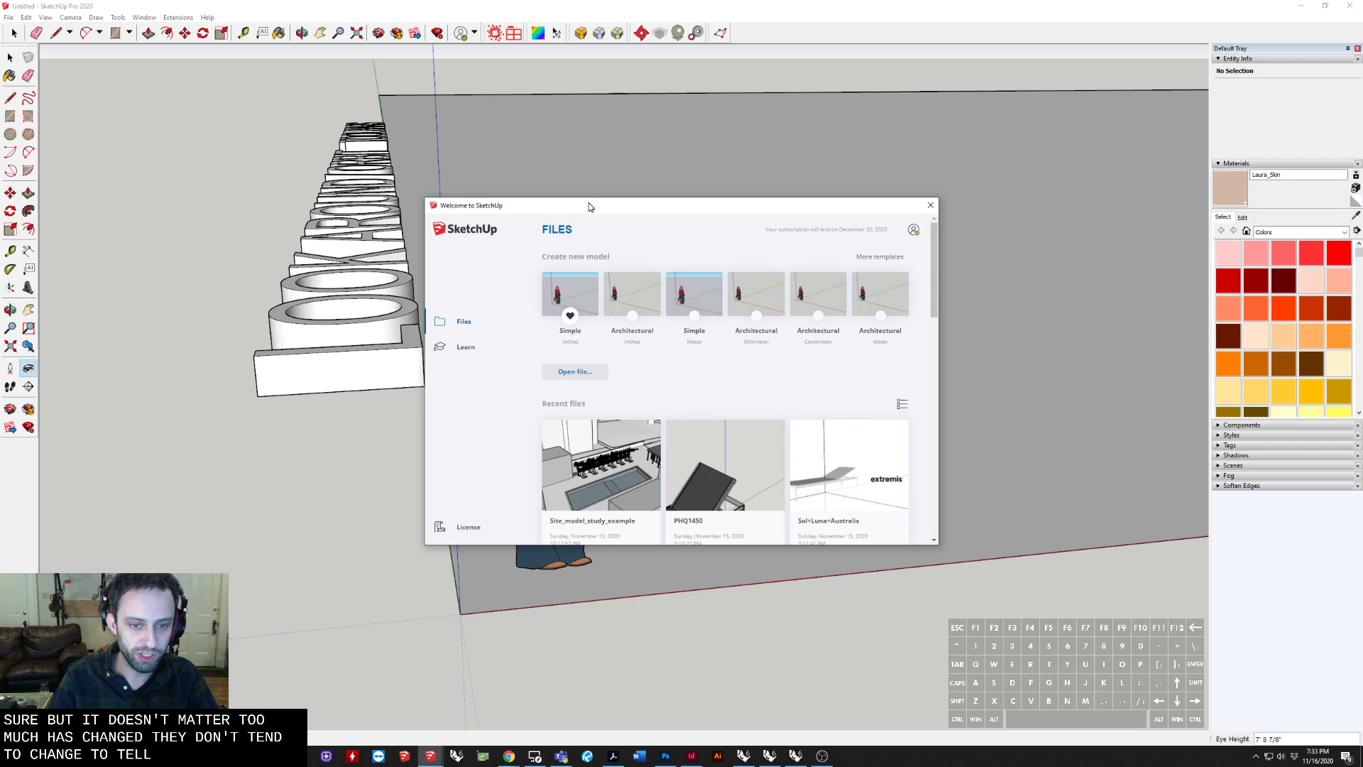
{"action": "mouse_move", "coordinate": [569, 208]}
{"action": "left_mouse_down"}
{"action": "mouse_move", "coordinate": [457, 232]}
{"action": "mouse_move", "coordinate": [436, 293]}
{"action": "left_mouse_up"}
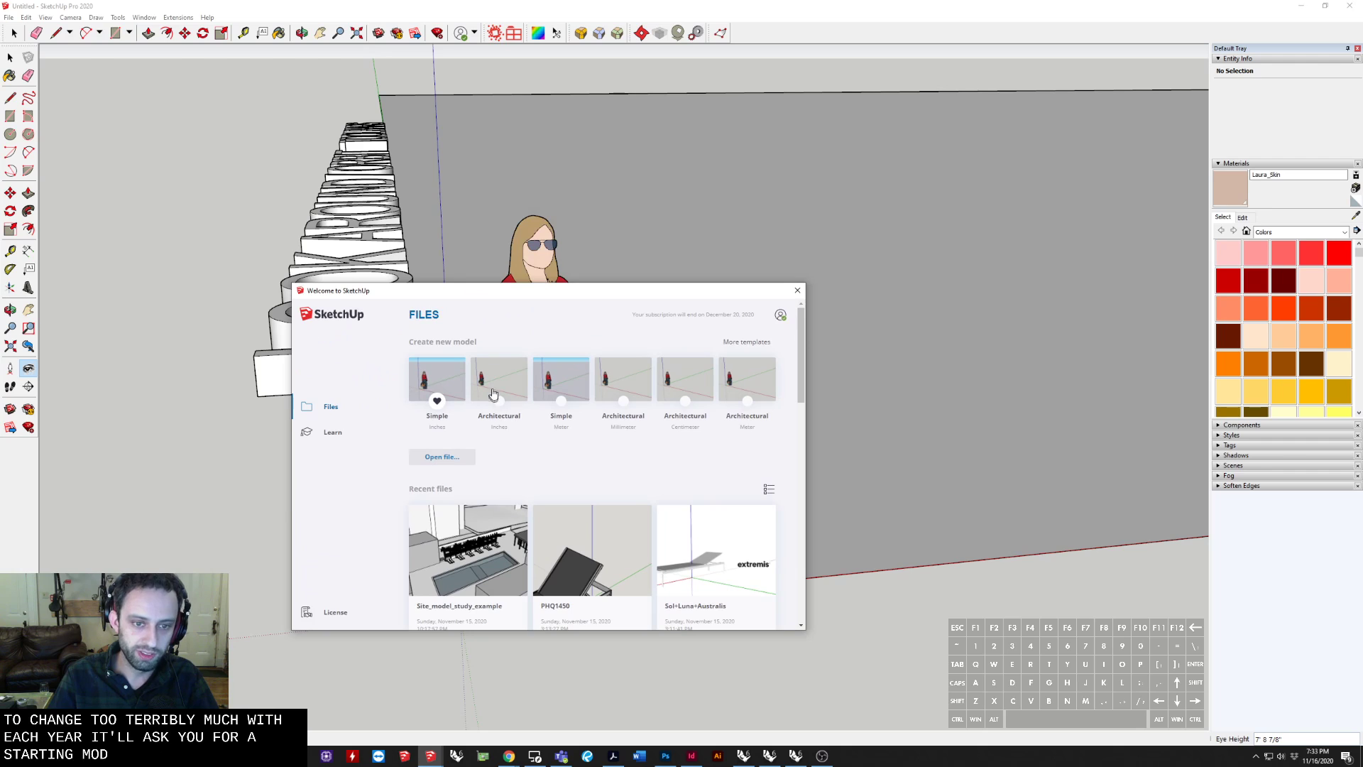
{"action": "left_click", "coordinate": [488, 419]}
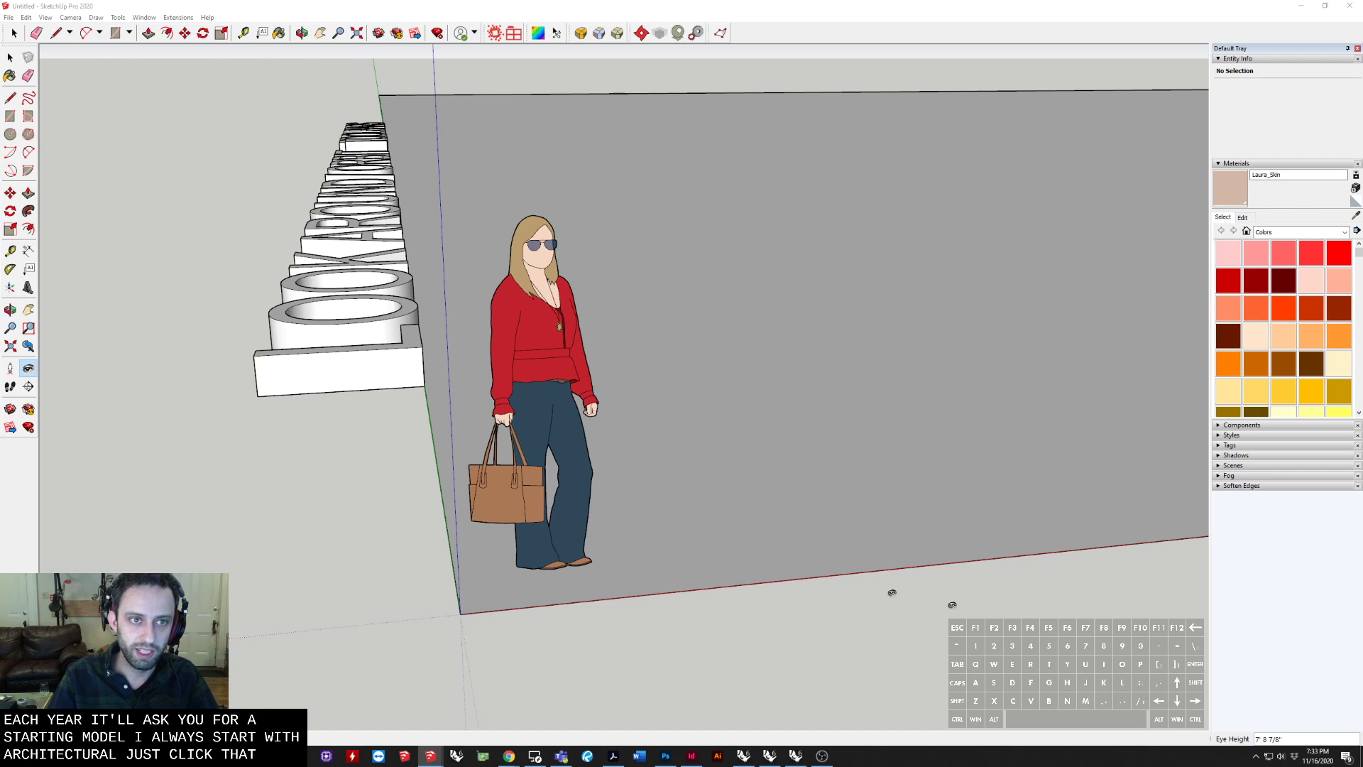
Select the standing person at the practice model's origin and close the newly opened blank model
{"action": "middle_click_drag", "start_coordinate": [739, 408], "coordinate": [496, 355]}
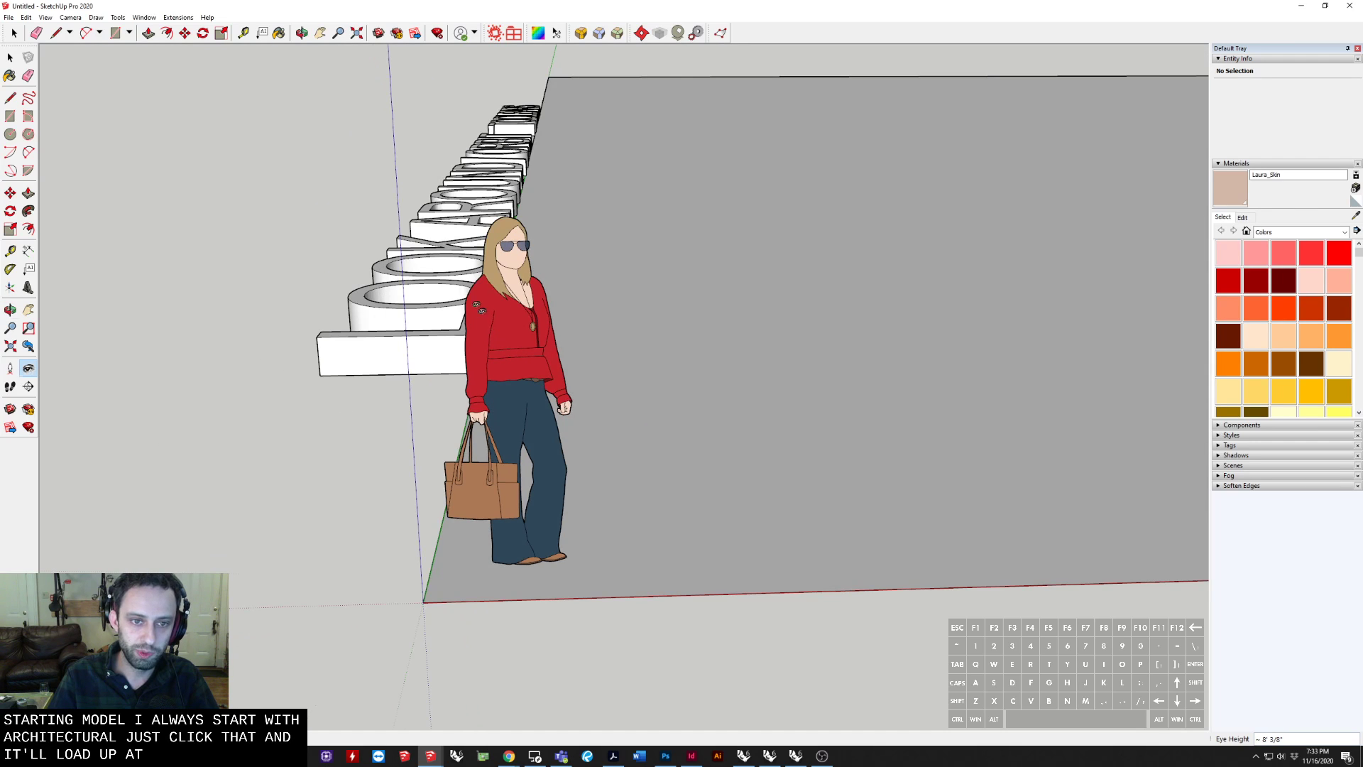
{"action": "middle_click_drag", "start_coordinate": [479, 308], "coordinate": [495, 269]}
{"action": "key", "text": "space"}
{"action": "left_click", "coordinate": [490, 263]}
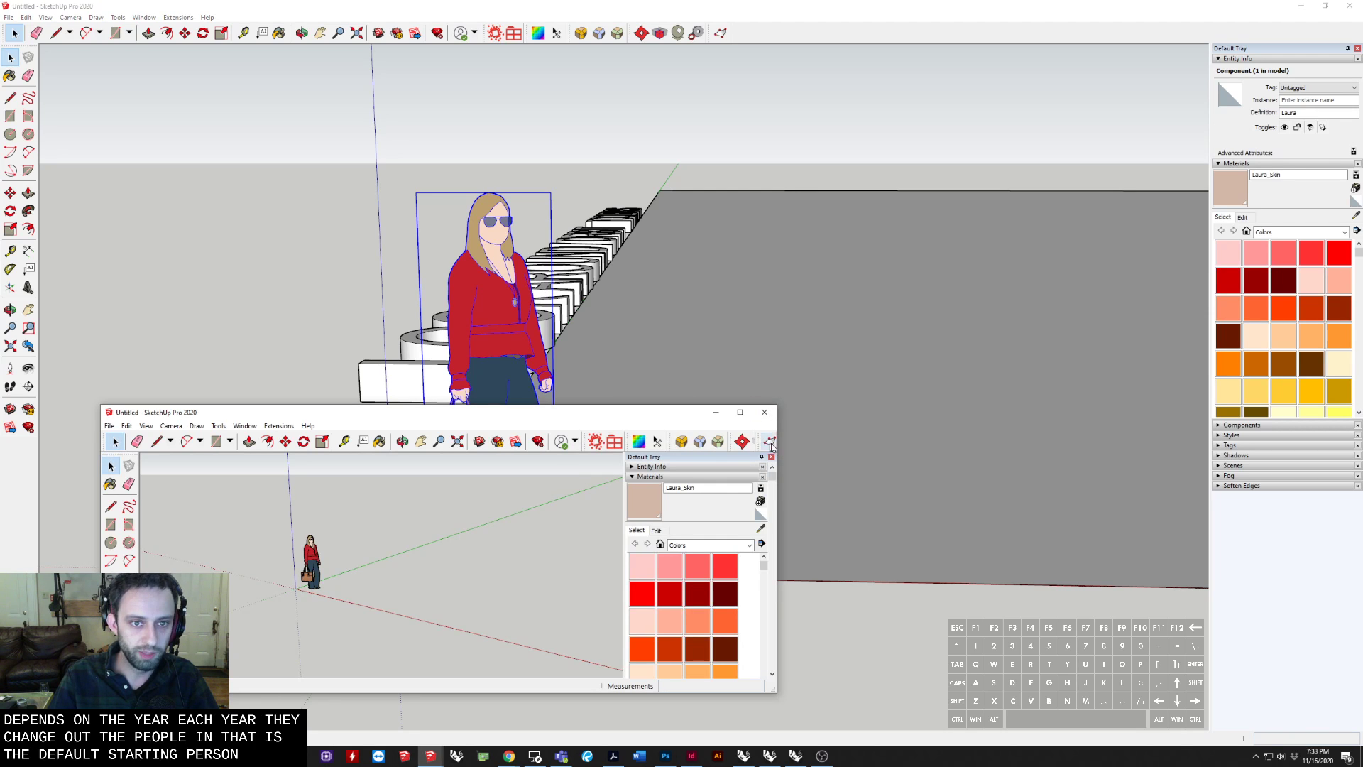
{"action": "left_click", "coordinate": [766, 412]}
{"action": "mouse_move", "coordinate": [635, 436]}
{"action": "middle_mouse_down"}
{"action": "mouse_move", "coordinate": [628, 459]}
{"action": "mouse_move", "coordinate": [701, 461]}
{"action": "mouse_move", "coordinate": [624, 508]}
{"action": "mouse_move", "coordinate": [639, 477]}
{"action": "mouse_move", "coordinate": [611, 543]}
{"action": "middle_mouse_up"}
{"action": "scroll", "coordinate": [704, 467], "scroll_direction": "down", "scroll_amount": 2}
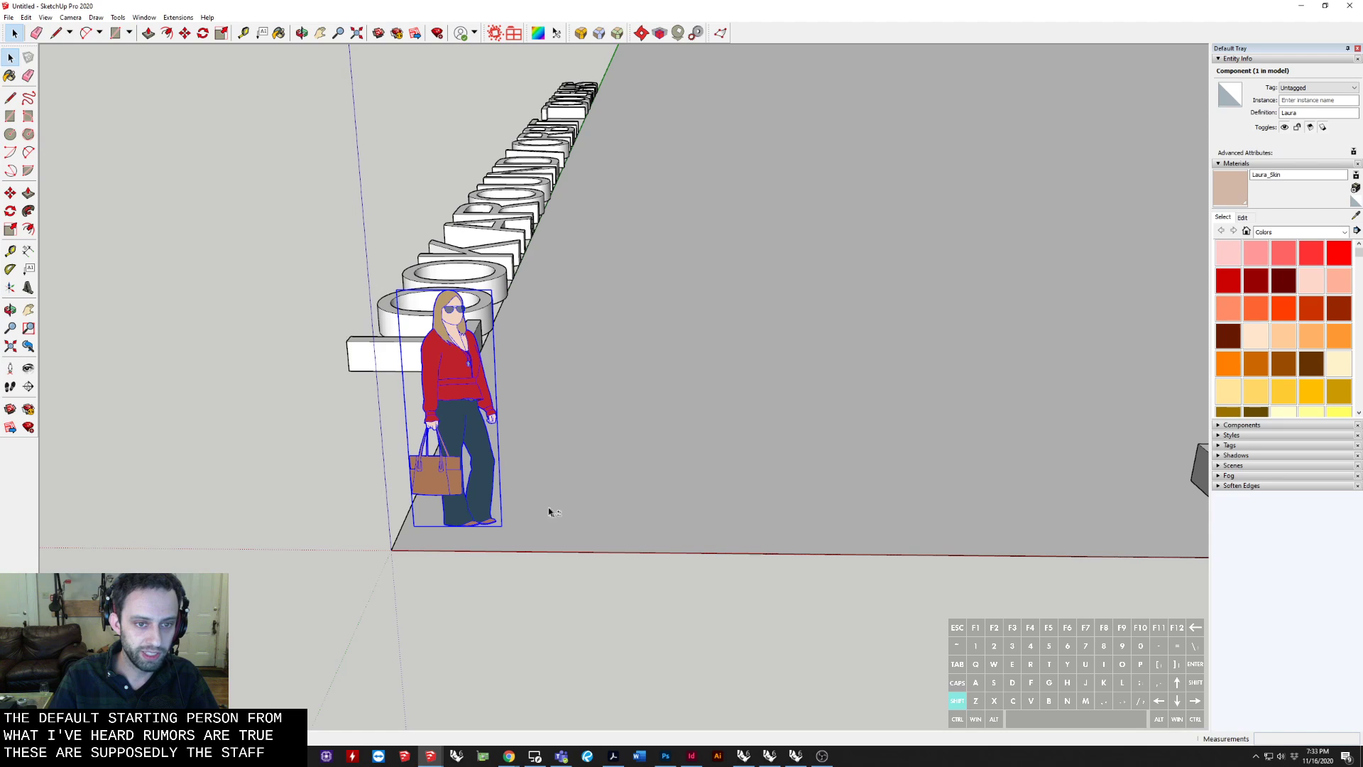
{"action": "middle_click_drag", "start_coordinate": [548, 508], "coordinate": [433, 498]}
{"action": "middle_click_drag", "start_coordinate": [376, 392], "coordinate": [472, 440]}
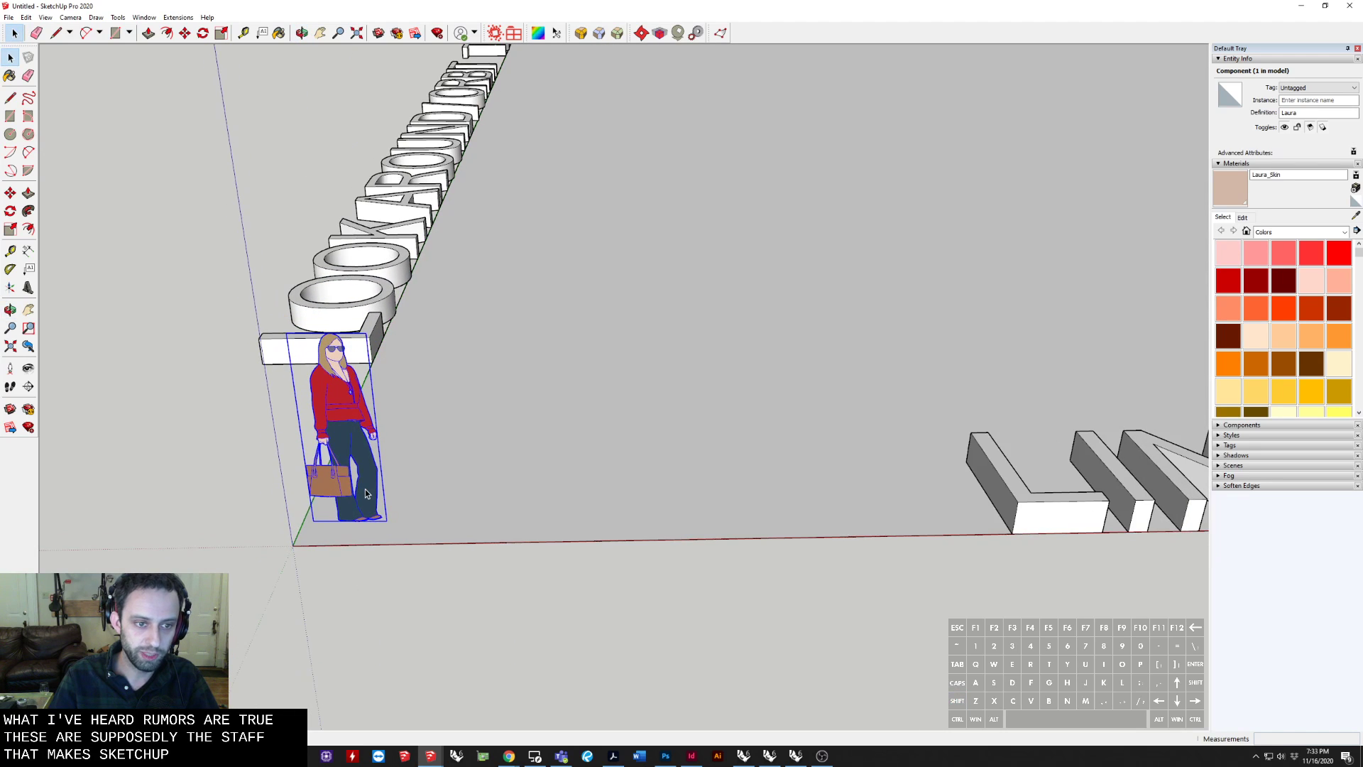
Examine the "LOOK AROUND / ORBIT" lettering along the green axis using the pan, zoom, orbit and look-around views
{"action": "middle_click_drag", "start_coordinate": [568, 400], "coordinate": [545, 404], "text": "shift"}
{"action": "scroll", "coordinate": [544, 404], "scroll_direction": "down", "scroll_amount": 3, "text": "shift"}
{"action": "middle_click_drag", "start_coordinate": [831, 328], "coordinate": [621, 408], "text": "shift"}
{"action": "scroll", "coordinate": [223, 386], "scroll_direction": "down", "scroll_amount": 2, "text": "shift"}
{"action": "scroll", "coordinate": [724, 454], "scroll_direction": "up", "scroll_amount": 3}
{"action": "key", "text": "q"}
{"action": "mouse_move", "coordinate": [783, 438]}
{"action": "left_mouse_down"}
{"action": "mouse_move", "coordinate": [654, 369]}
{"action": "mouse_move", "coordinate": [1126, 304]}
{"action": "mouse_move", "coordinate": [660, 370]}
{"action": "mouse_move", "coordinate": [775, 405]}
{"action": "mouse_move", "coordinate": [800, 428]}
{"action": "mouse_move", "coordinate": [781, 414]}
{"action": "left_mouse_up"}
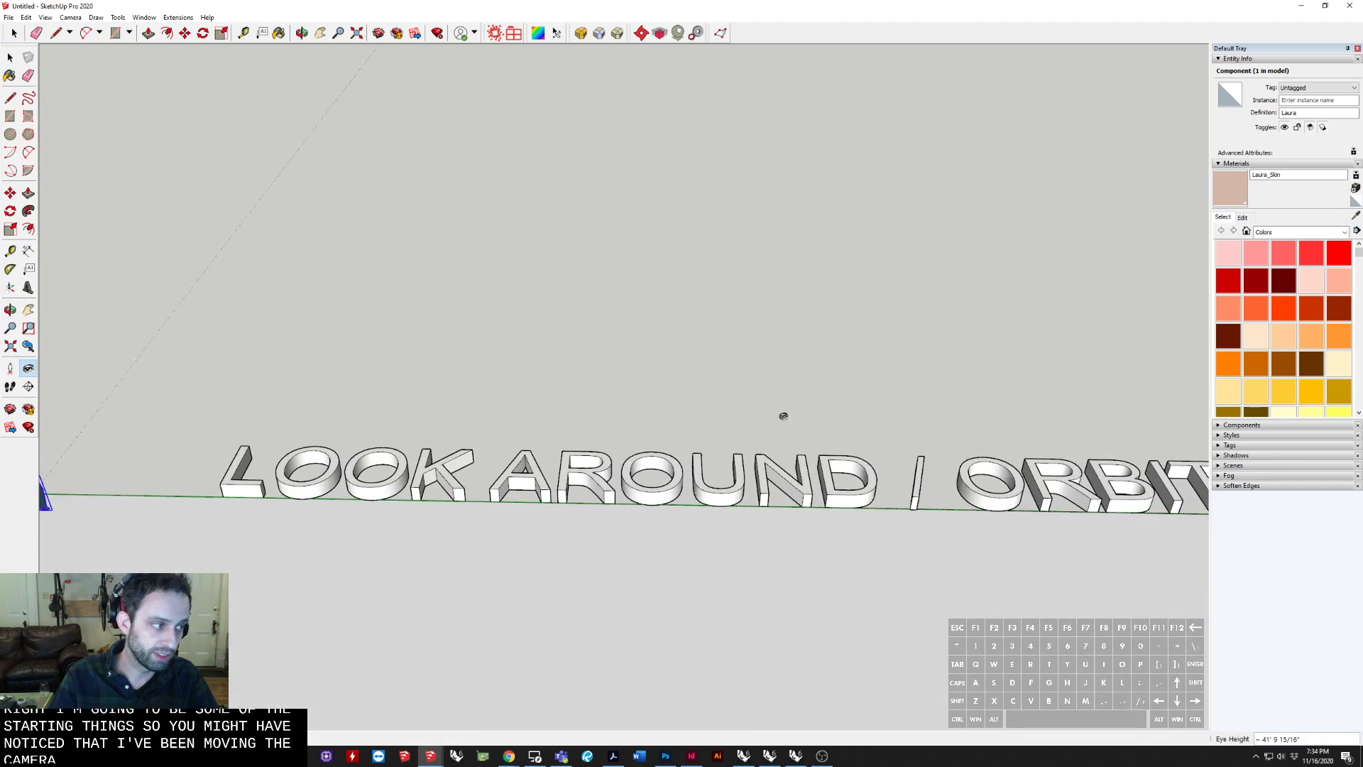
{"action": "middle_click_drag", "start_coordinate": [809, 513], "coordinate": [724, 511], "text": "shift"}
{"action": "scroll", "coordinate": [795, 482], "scroll_direction": "down", "scroll_amount": 1}
{"action": "scroll", "coordinate": [733, 504], "scroll_direction": "down", "scroll_amount": 1}
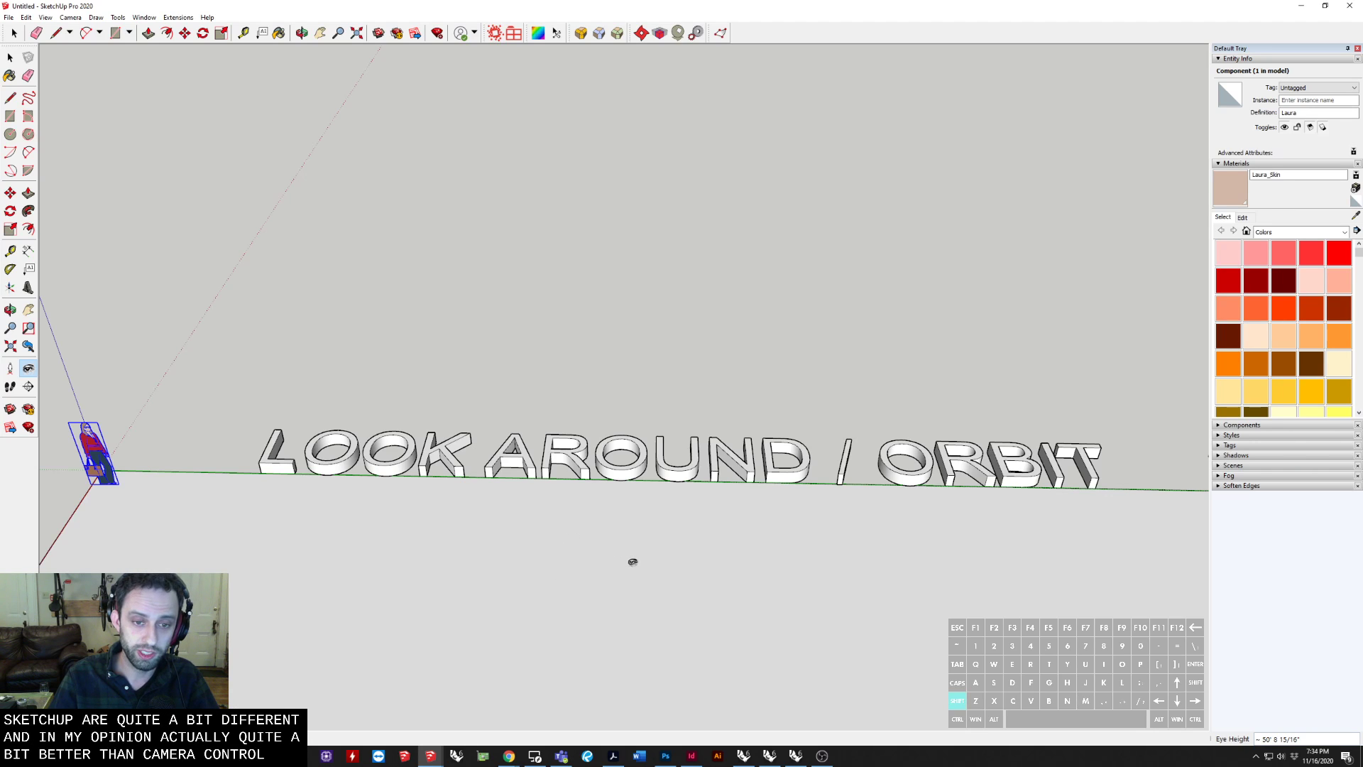
{"action": "middle_click_drag", "start_coordinate": [633, 561], "coordinate": [572, 556], "text": "shift"}
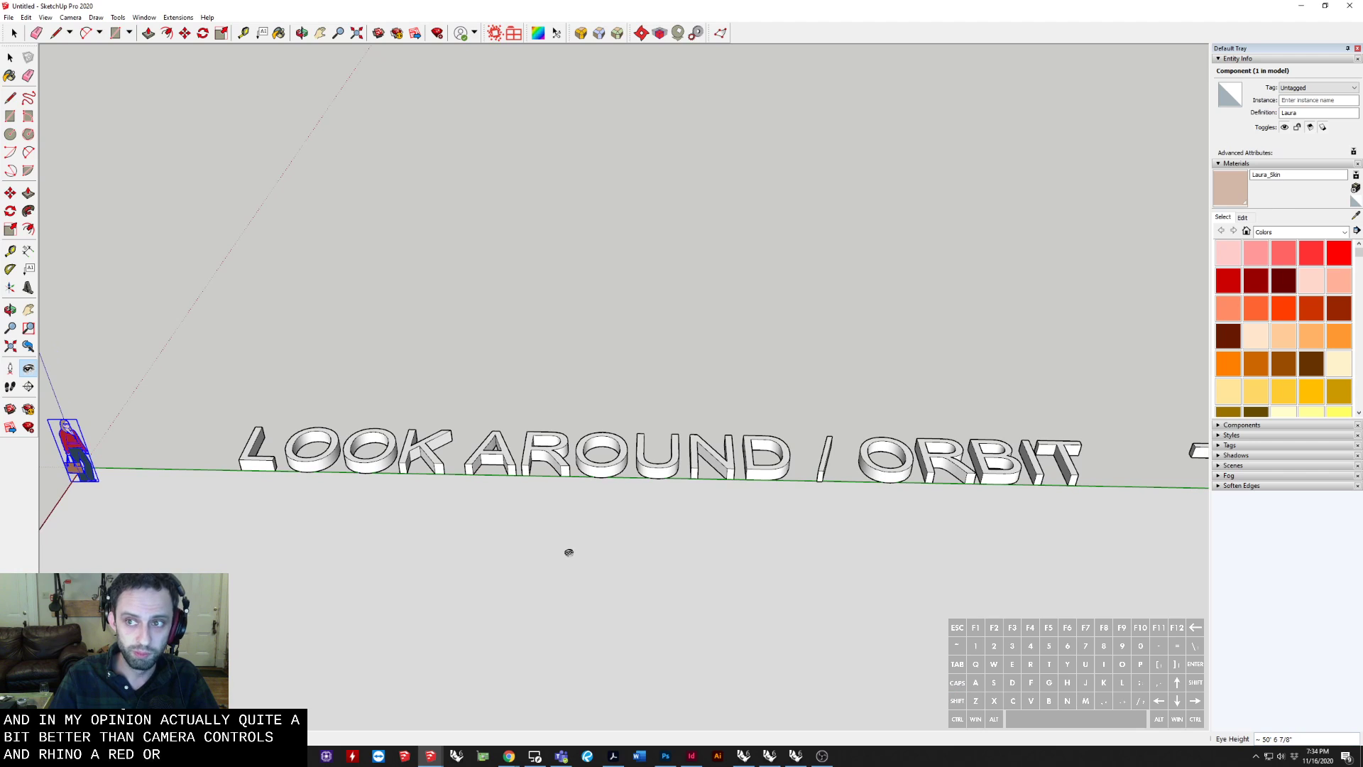
{"action": "middle_click_drag", "start_coordinate": [551, 571], "coordinate": [906, 417]}
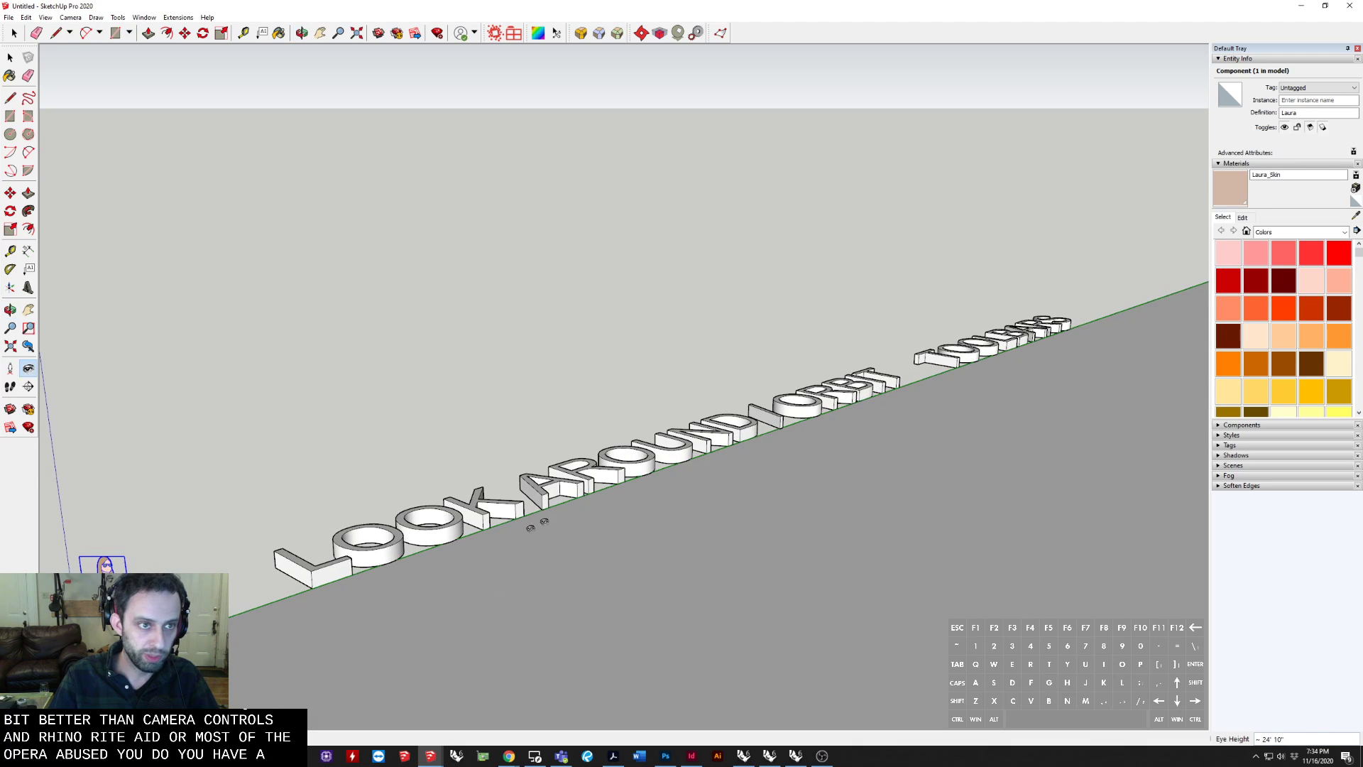
Orbit the camera to a raised view of the "LOOK AROUND / ORBIT" lettering and bring the origin figure into frame
{"action": "key", "text": "ctrl"}
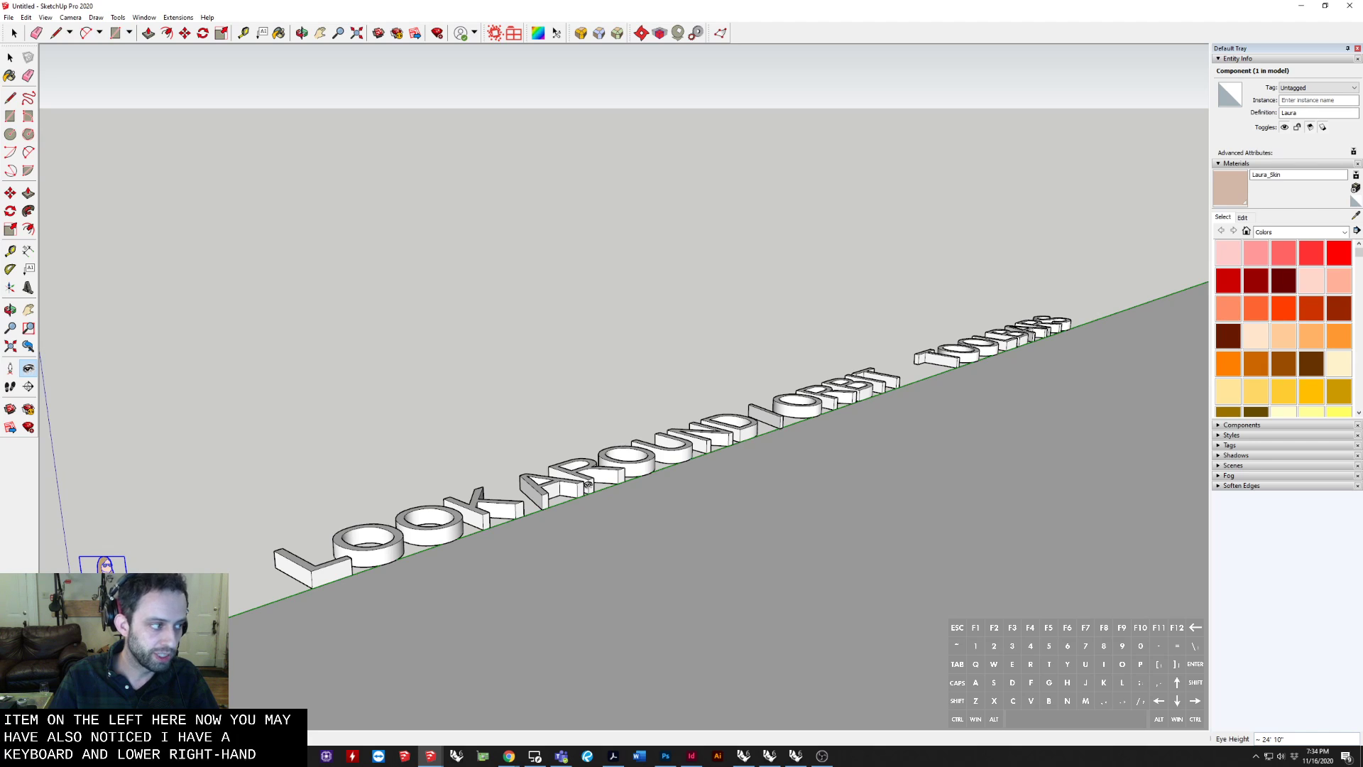
{"action": "middle_click_drag", "start_coordinate": [654, 507], "coordinate": [558, 552]}
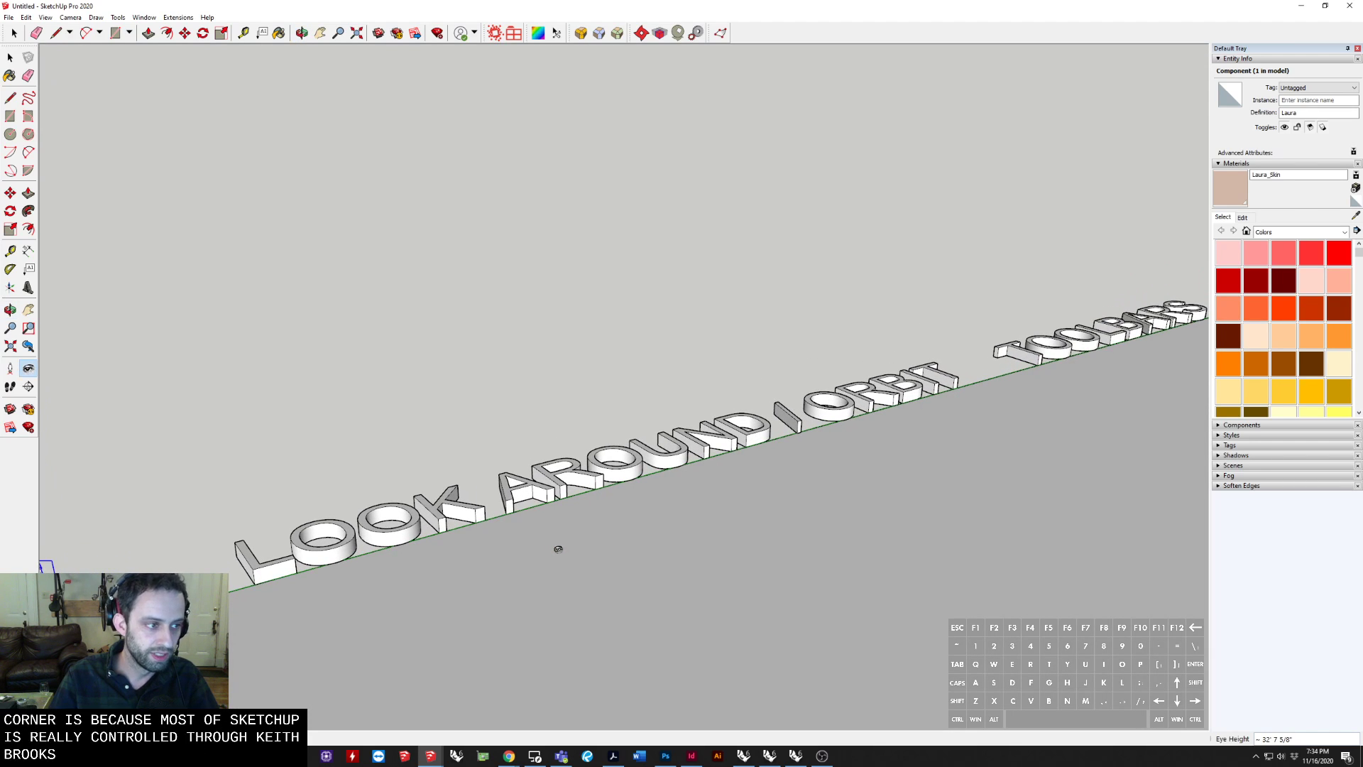
{"action": "middle_click_drag", "start_coordinate": [621, 479], "coordinate": [441, 568]}
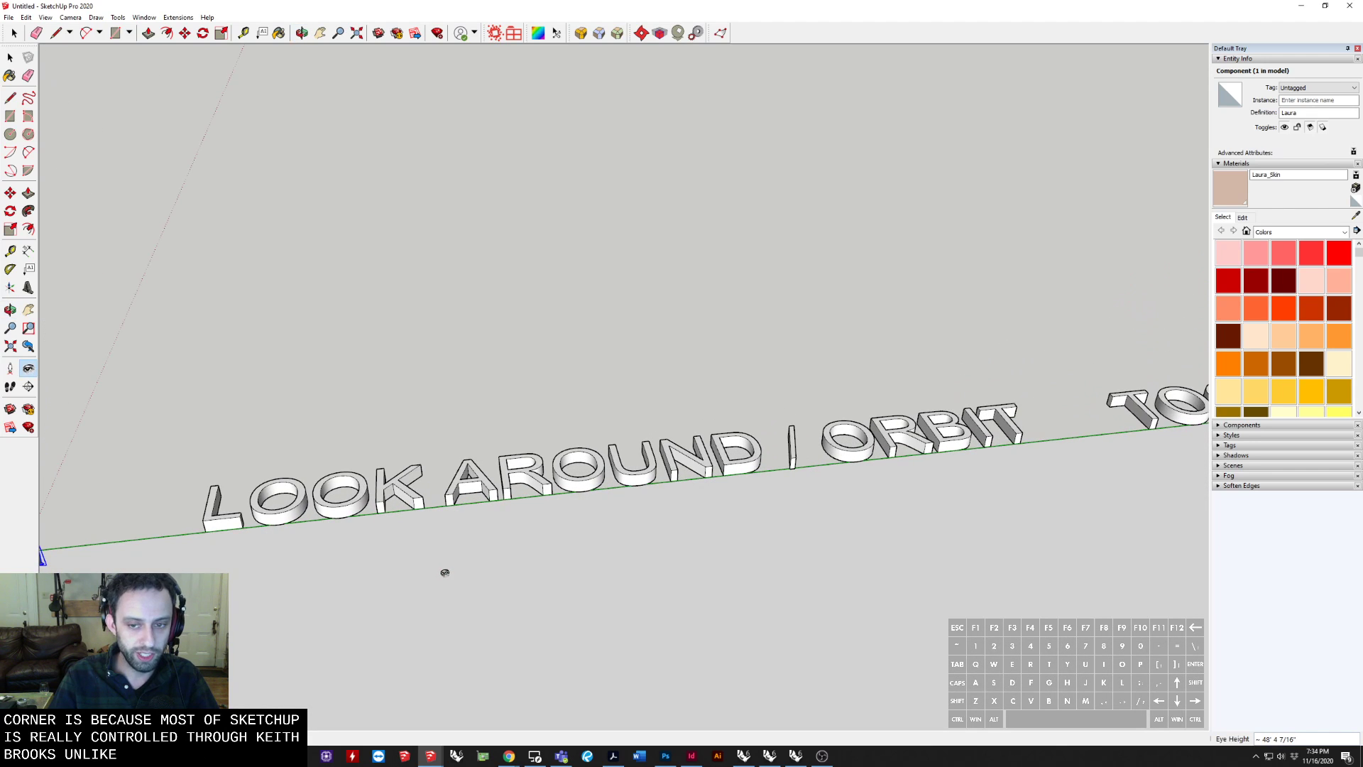
{"action": "middle_click_drag", "start_coordinate": [638, 576], "coordinate": [547, 557]}
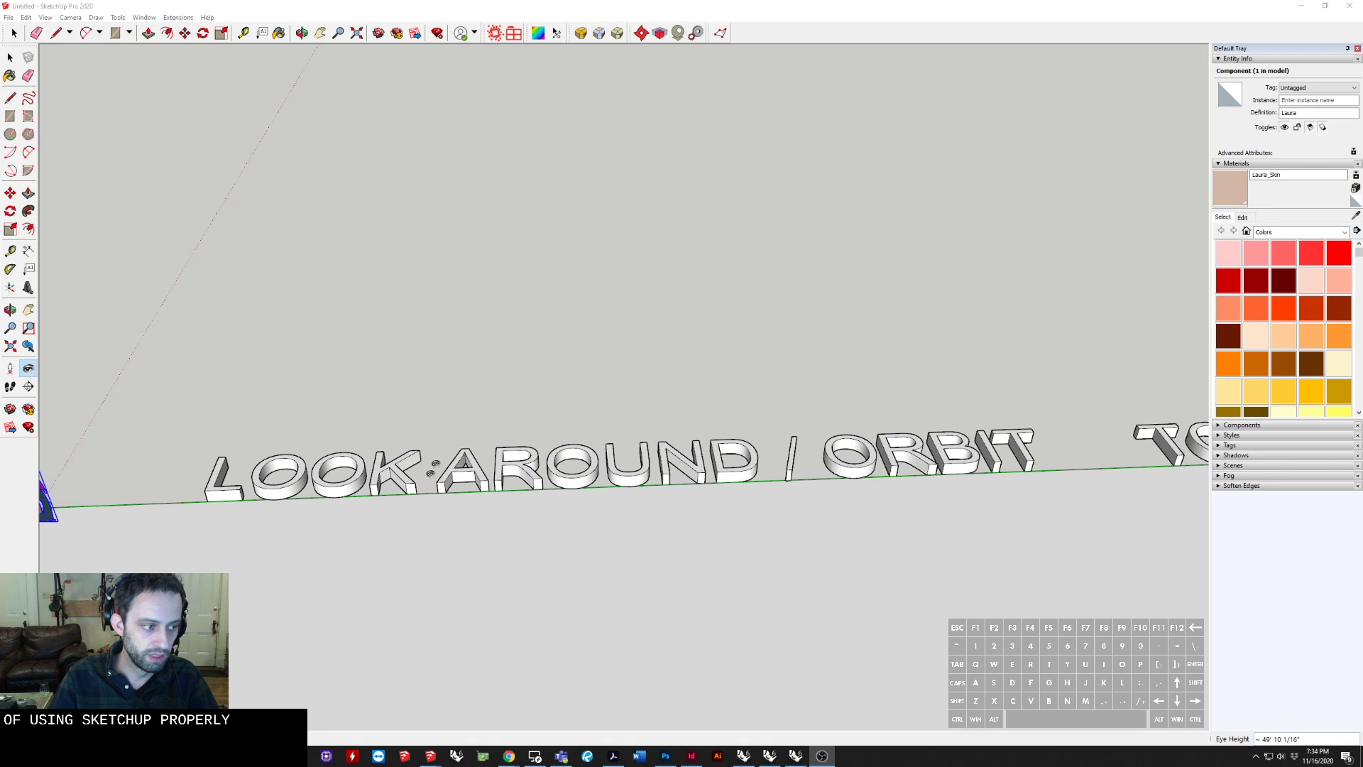
{"action": "scroll", "coordinate": [517, 388], "scroll_direction": "down", "scroll_amount": 3}
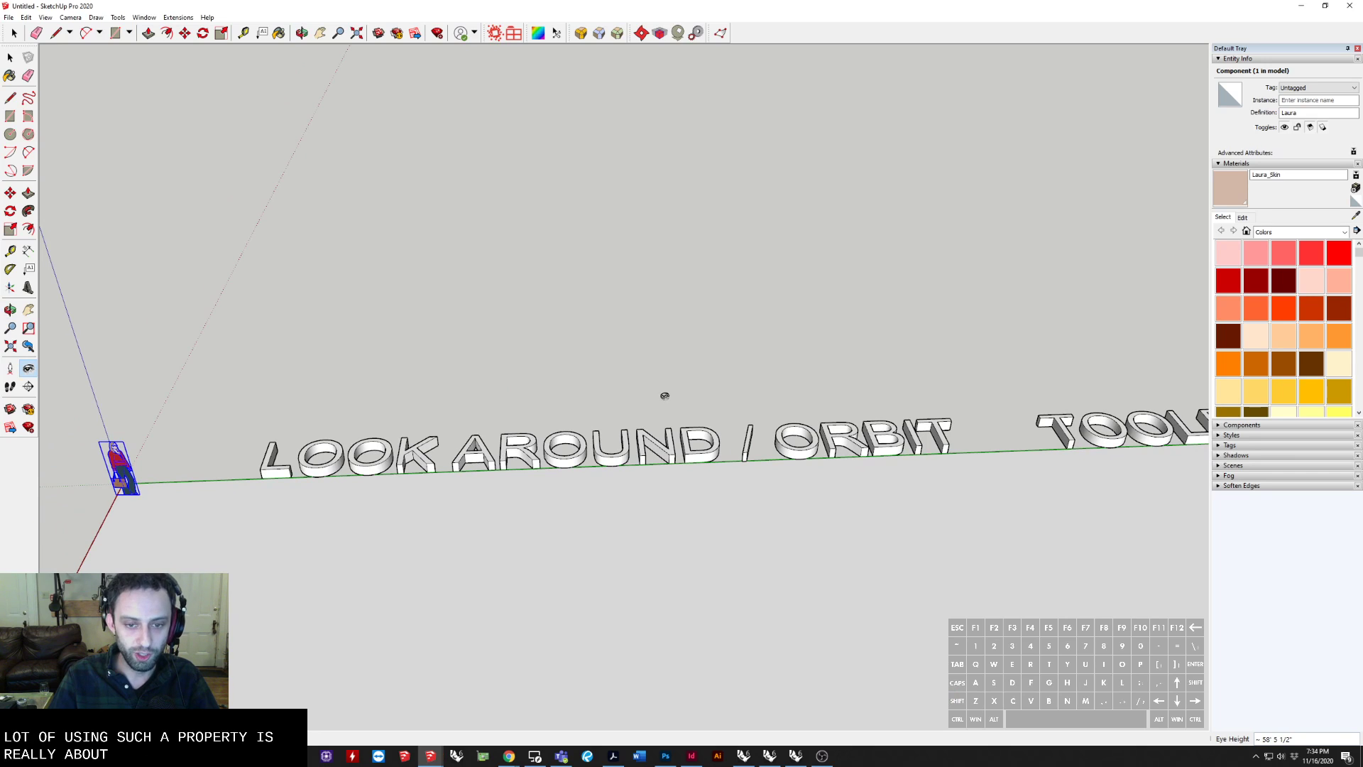
{"action": "middle_click_drag", "start_coordinate": [715, 420], "coordinate": [658, 413], "text": "shift"}
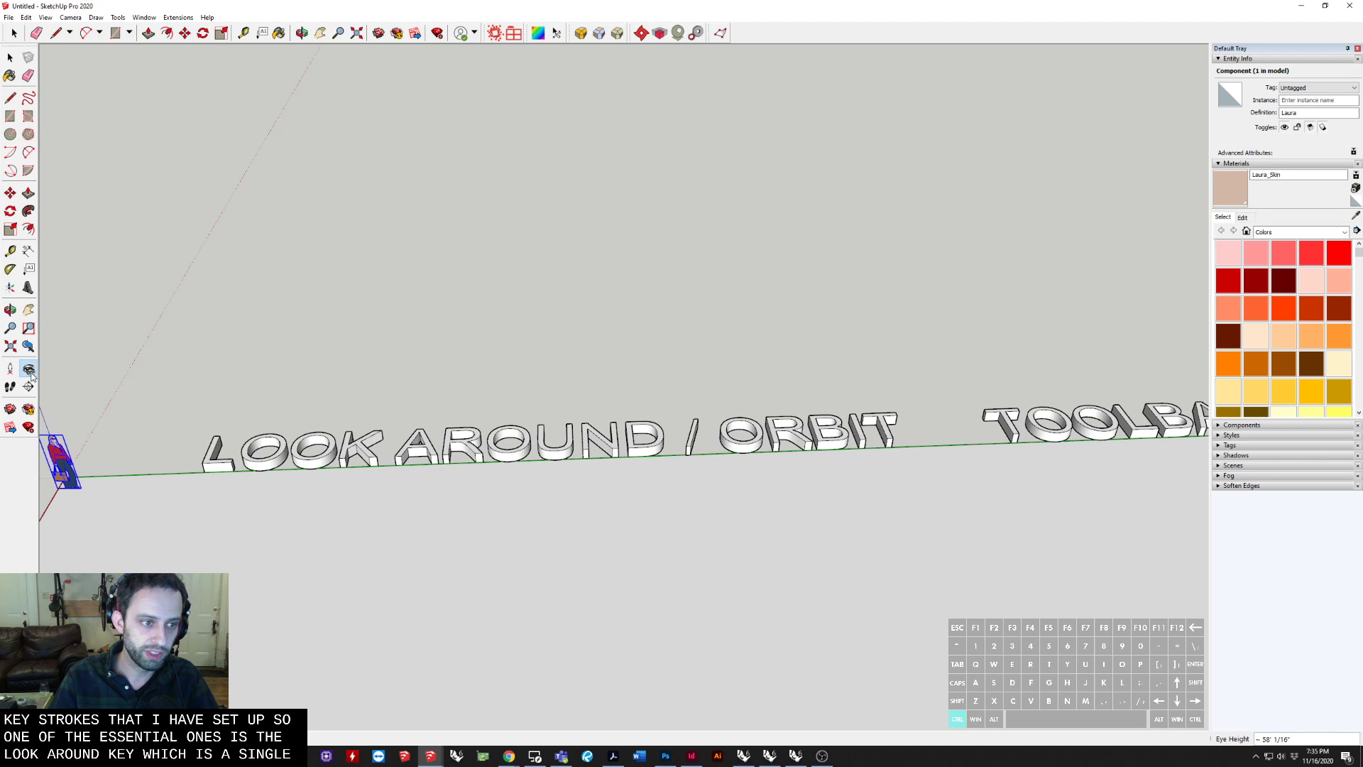
Examine the origin figure and the adjoining LINE and LOOK AROUND lettering by alternating Look Around with Orbit
{"action": "key", "text": "q"}
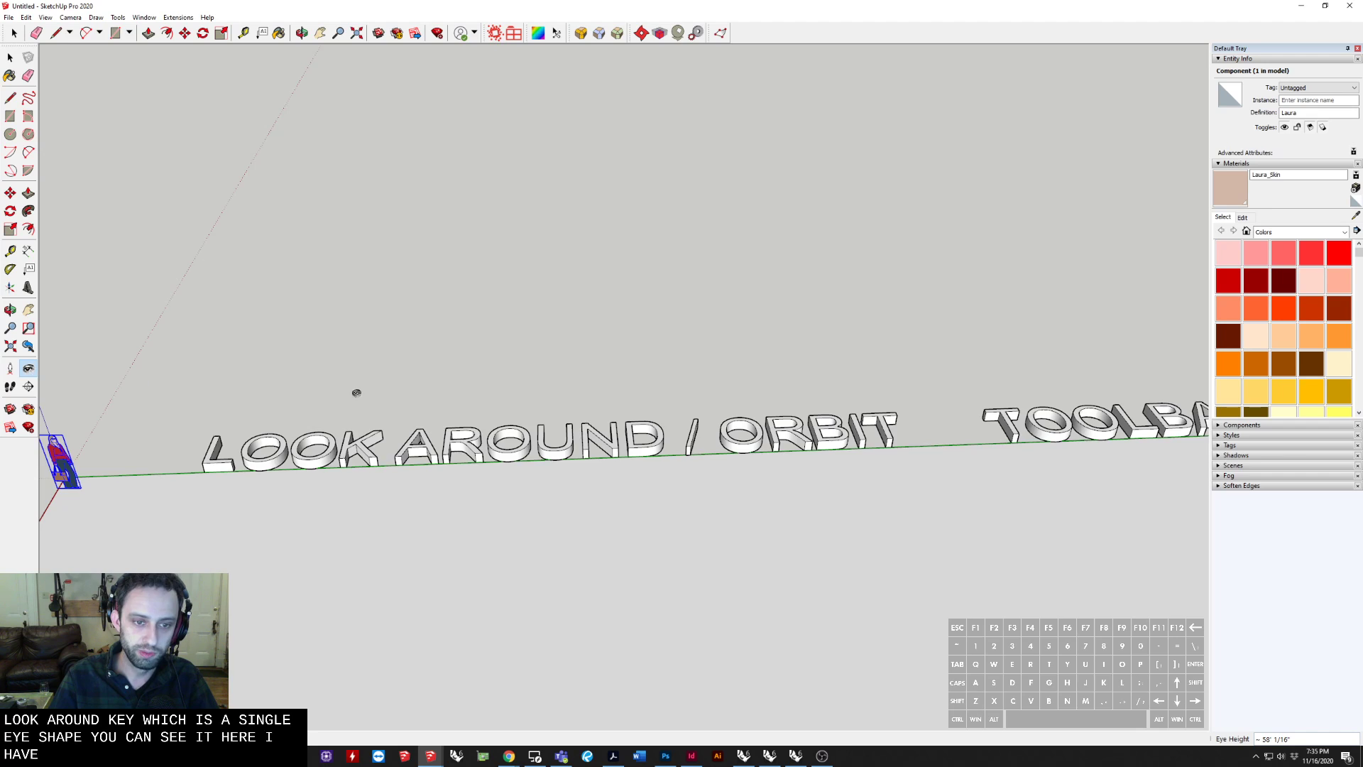
{"action": "left_click_drag", "start_coordinate": [355, 390], "coordinate": [360, 466]}
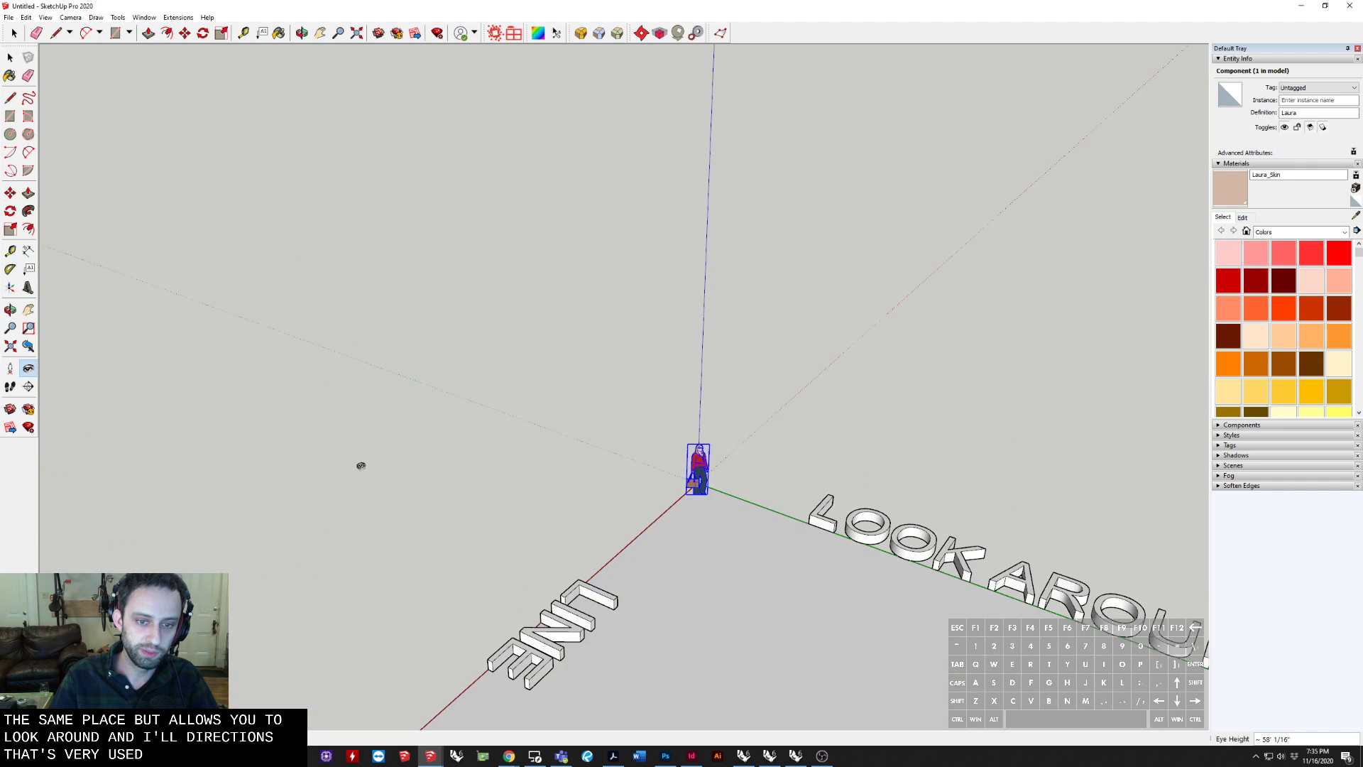
{"action": "middle_click_drag", "start_coordinate": [359, 466], "coordinate": [440, 319]}
{"action": "middle_click_drag", "start_coordinate": [440, 319], "coordinate": [347, 368], "text": "shift"}
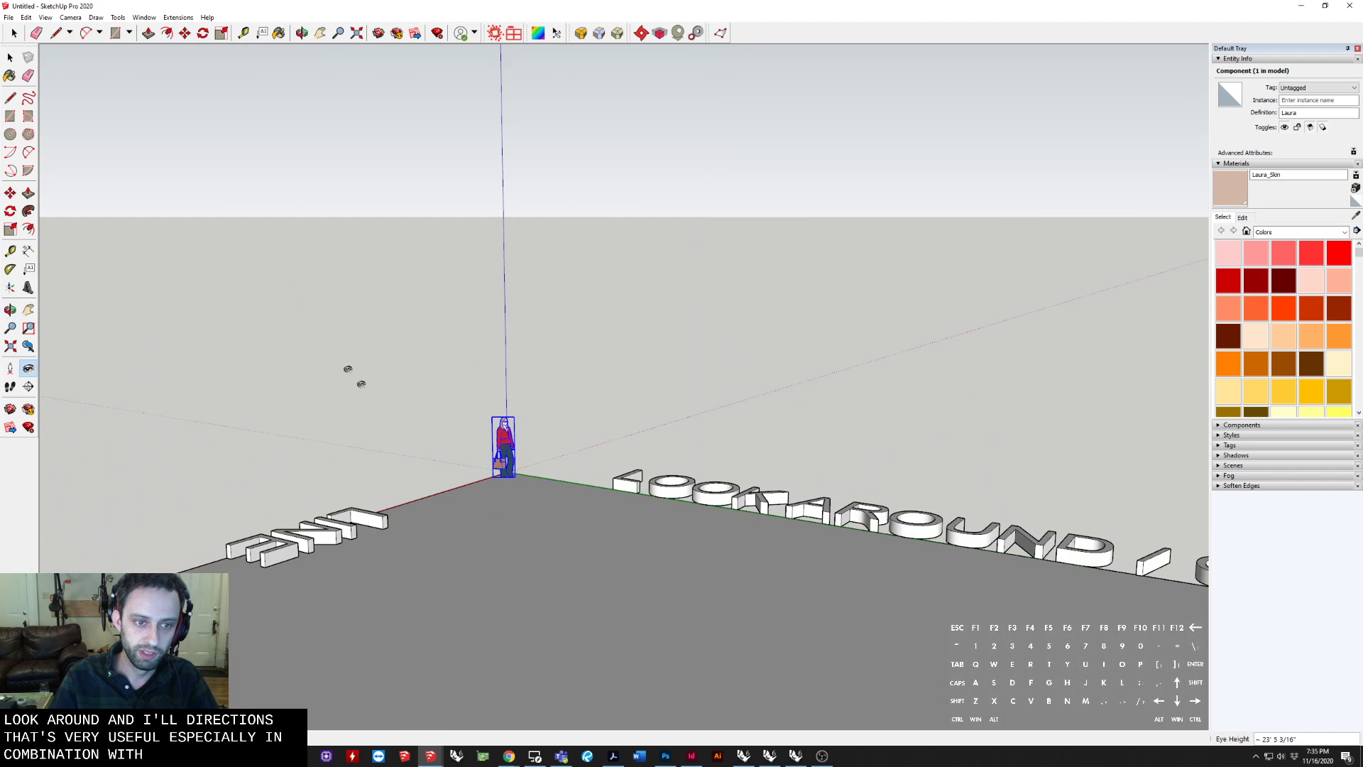
{"action": "middle_click_drag", "start_coordinate": [551, 425], "coordinate": [618, 426]}
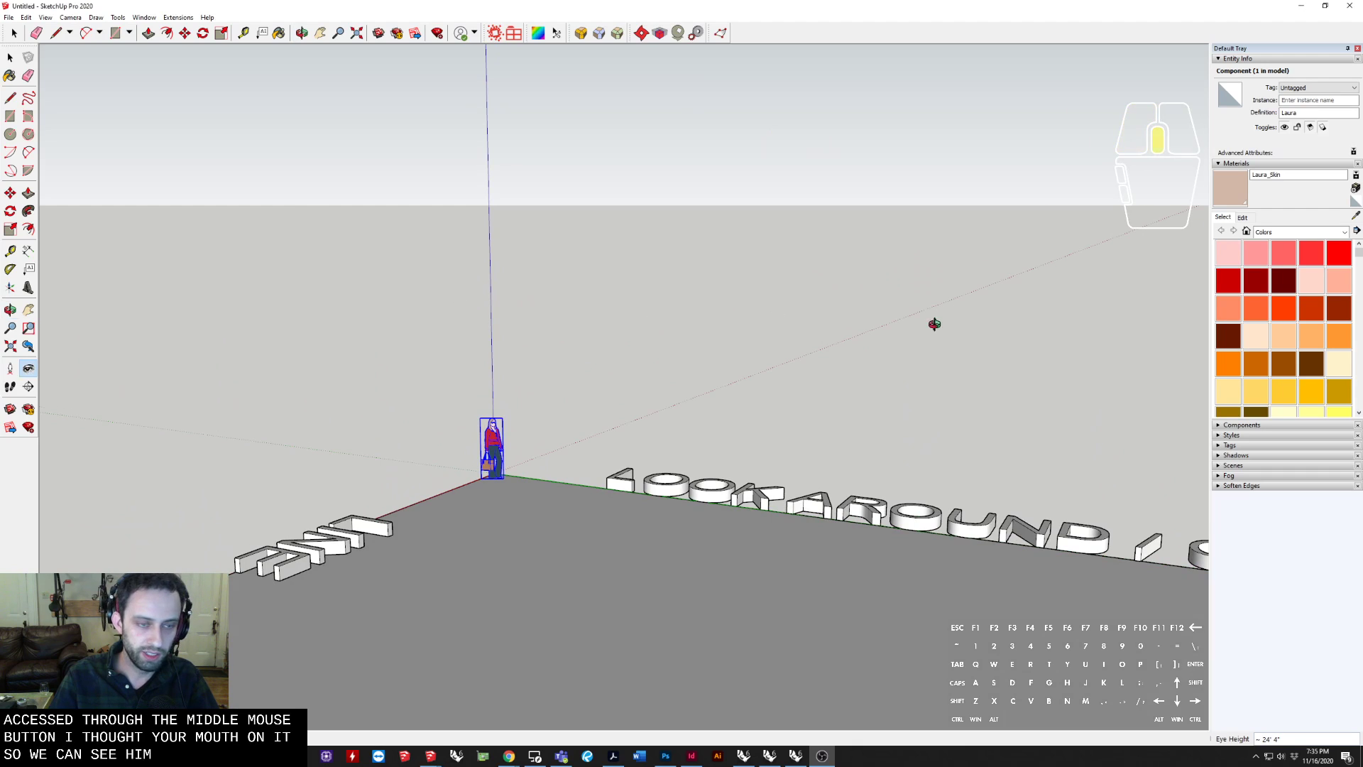
{"action": "middle_click_drag", "start_coordinate": [934, 326], "coordinate": [685, 328]}
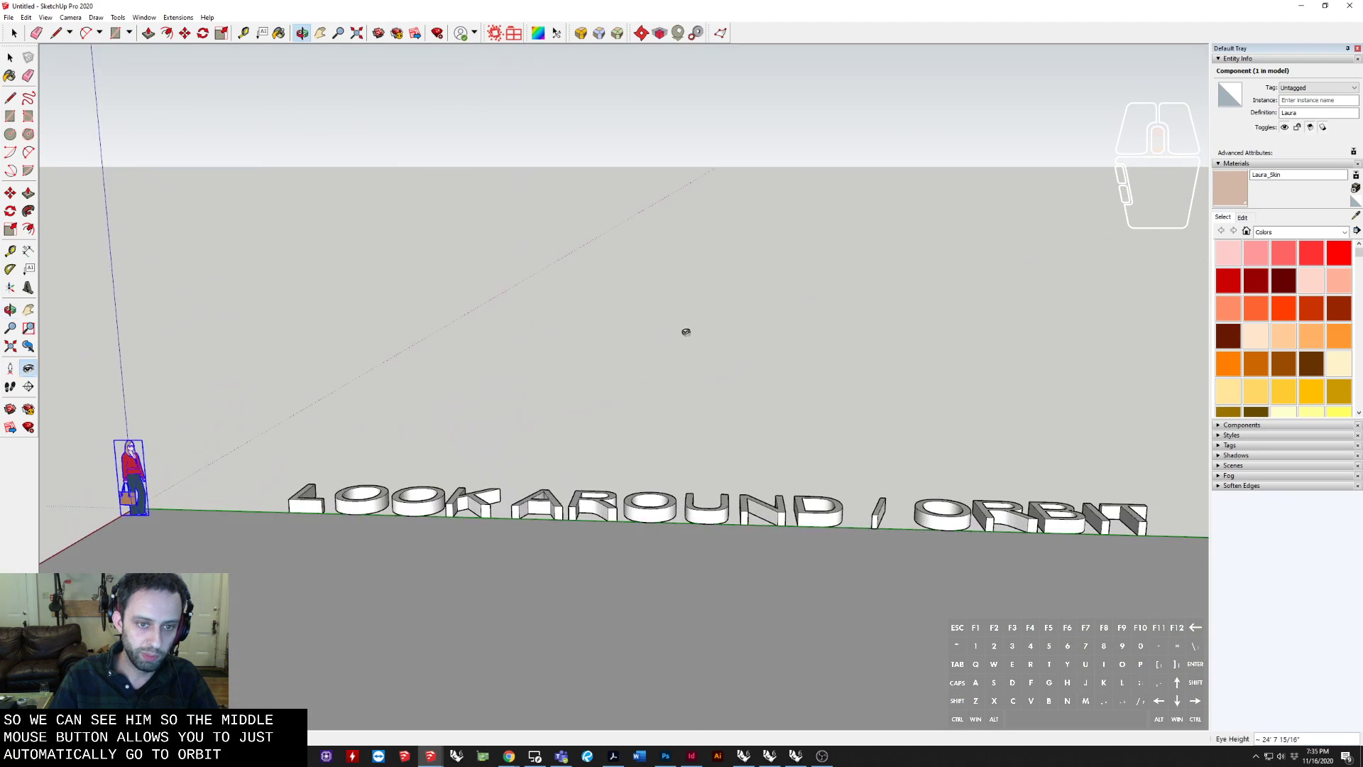
{"action": "left_click_drag", "start_coordinate": [684, 329], "coordinate": [675, 396]}
{"action": "middle_click_drag", "start_coordinate": [675, 397], "coordinate": [634, 327]}
{"action": "middle_click_drag", "start_coordinate": [490, 332], "coordinate": [161, 466]}
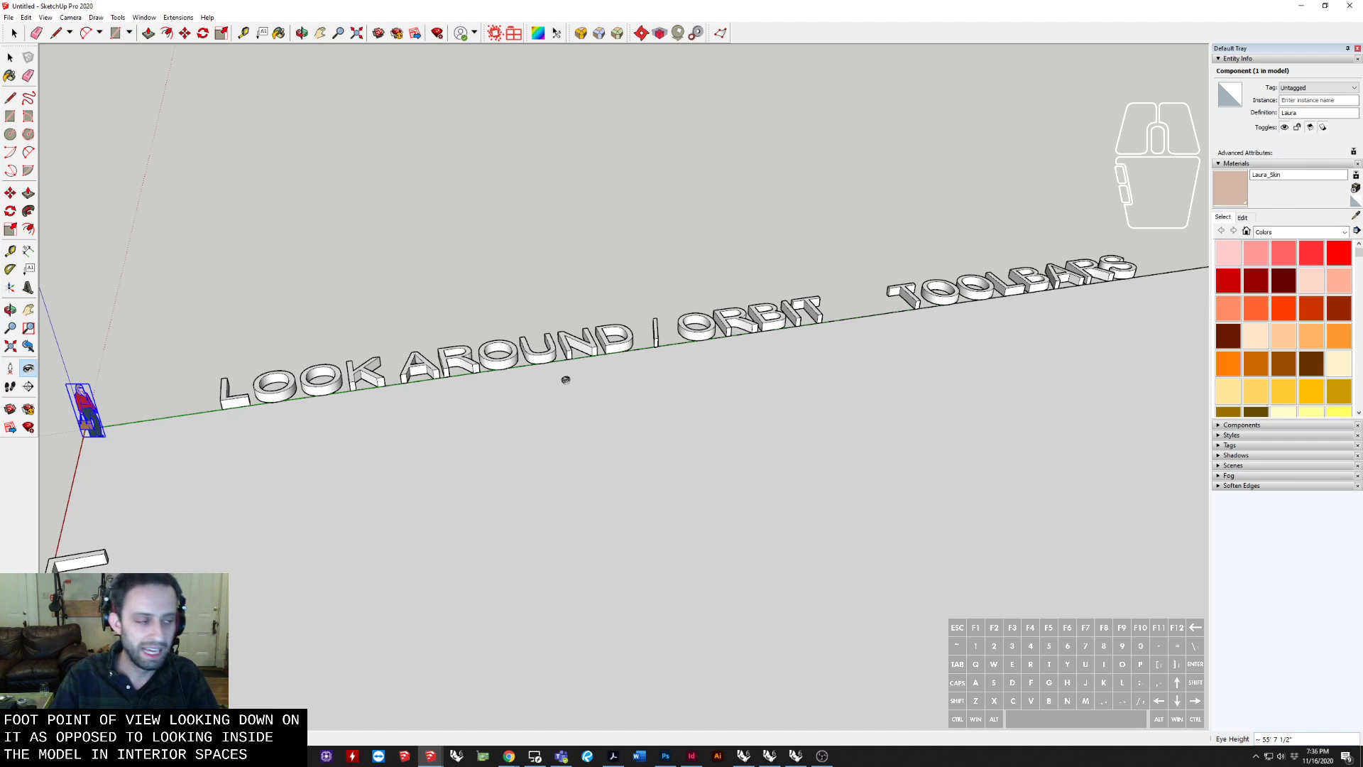
Examine the "TOOLBARS" lettering on the green axis up close and level the view on it
{"action": "middle_click_drag", "start_coordinate": [777, 333], "coordinate": [748, 412]}
{"action": "scroll", "coordinate": [601, 369], "scroll_direction": "up", "scroll_amount": 3}
{"action": "middle_click_drag", "start_coordinate": [601, 371], "coordinate": [612, 522]}
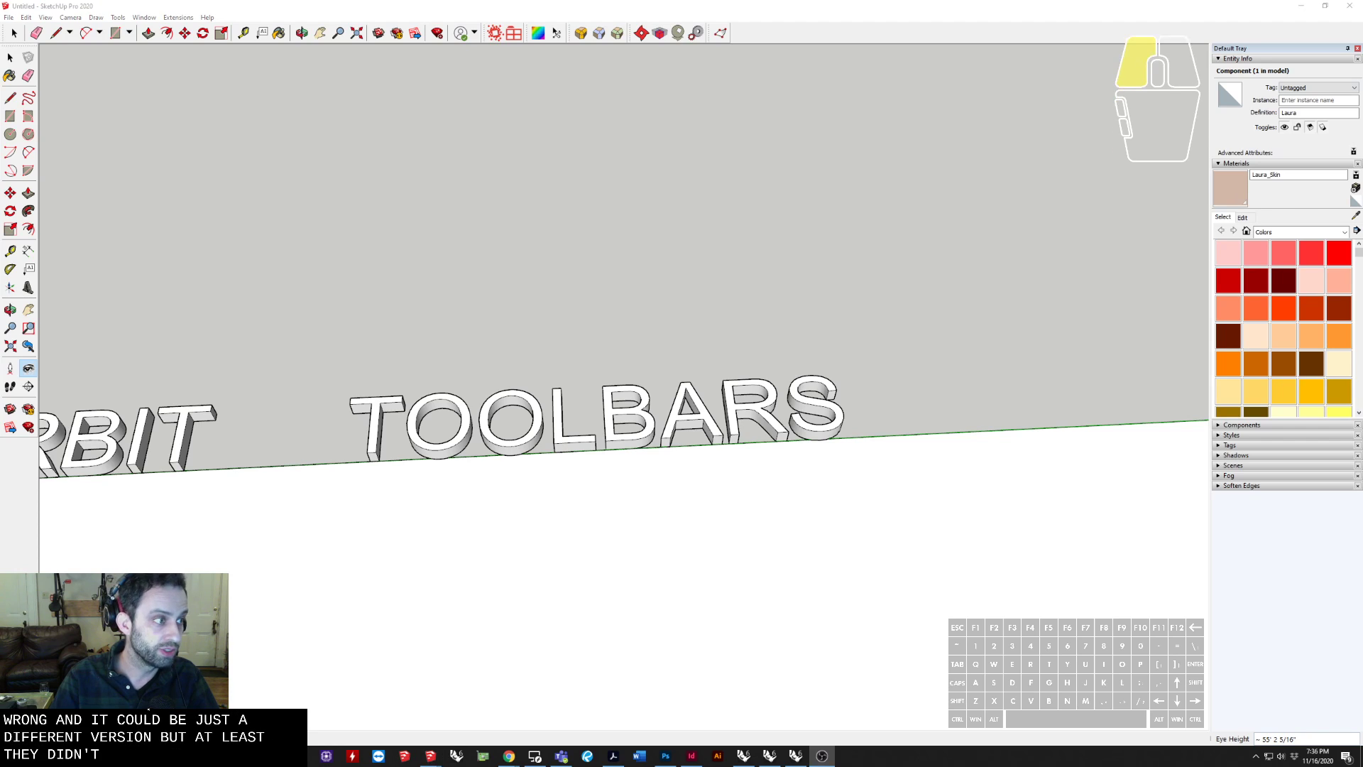
{"action": "left_click", "coordinate": [622, 151]}
{"action": "left_click_drag", "start_coordinate": [622, 151], "coordinate": [579, 181]}
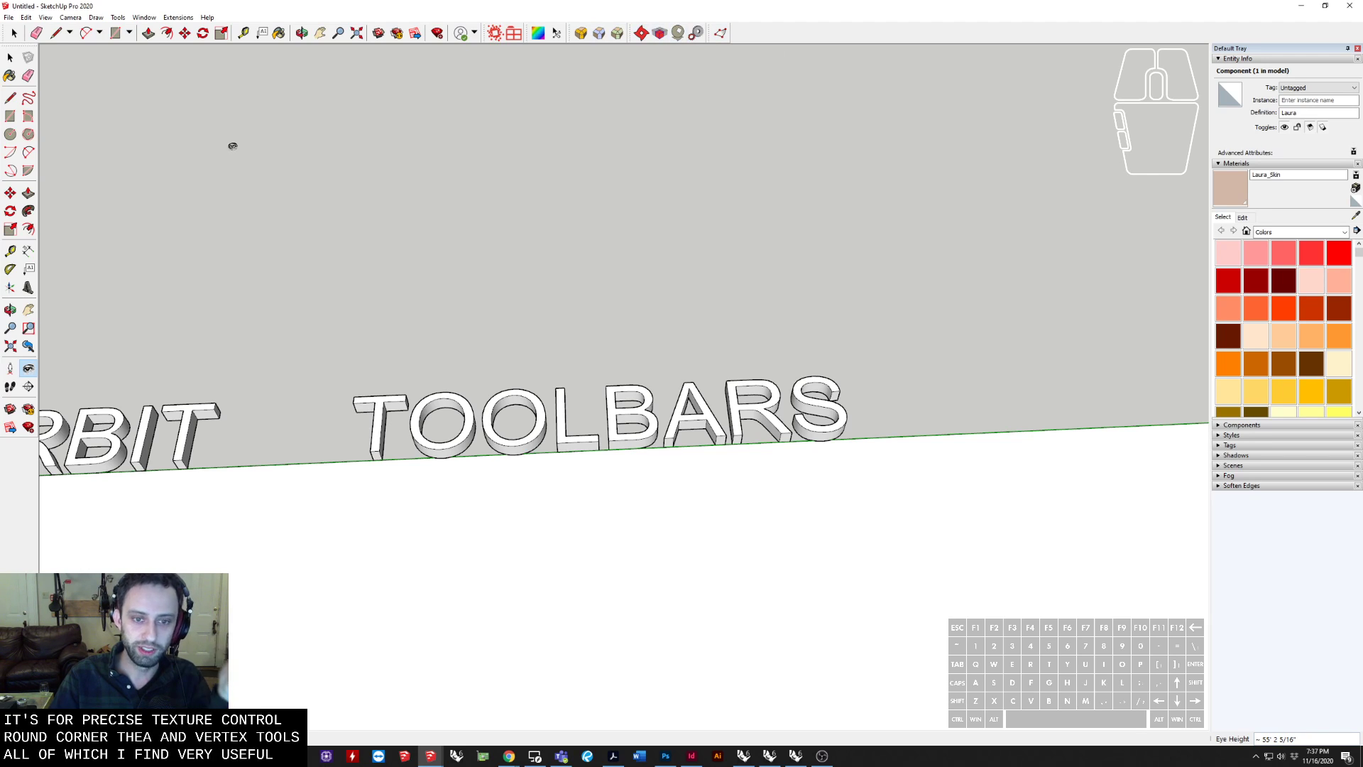
{"action": "left_click_drag", "start_coordinate": [448, 213], "coordinate": [423, 189]}
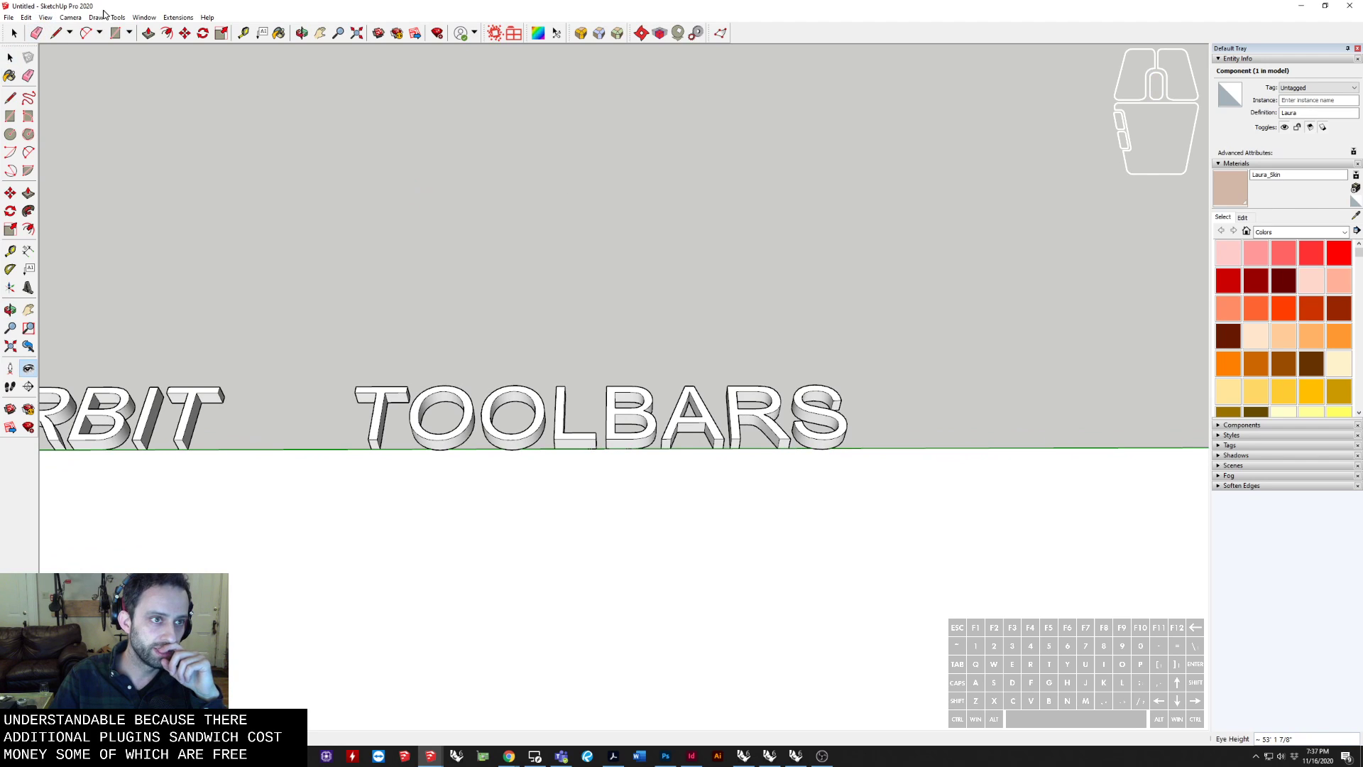
Review the Default Tray panels and the list of toolbars, including Large Tool Set and Getting Started, and close the toolbar settings
{"action": "left_click", "coordinate": [26, 18]}
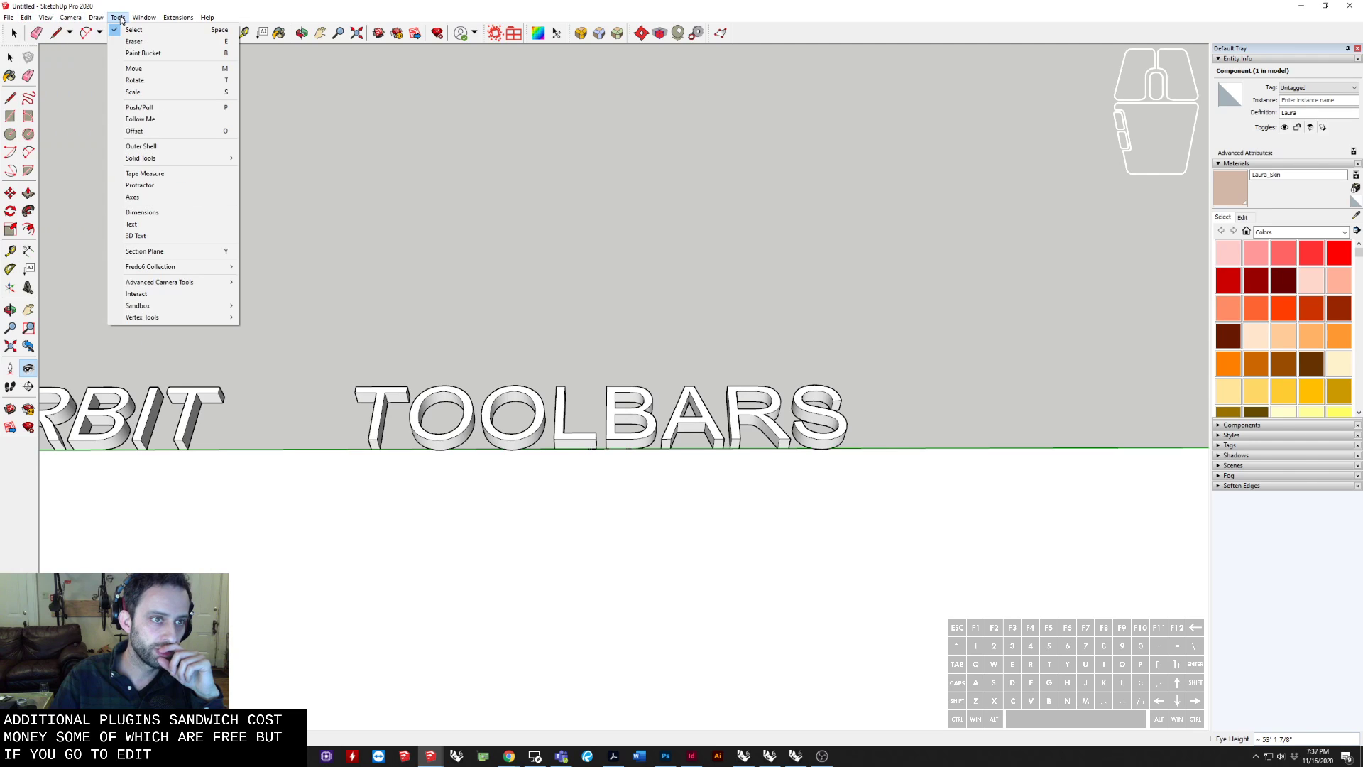
{"action": "mouse_move", "coordinate": [163, 20]}
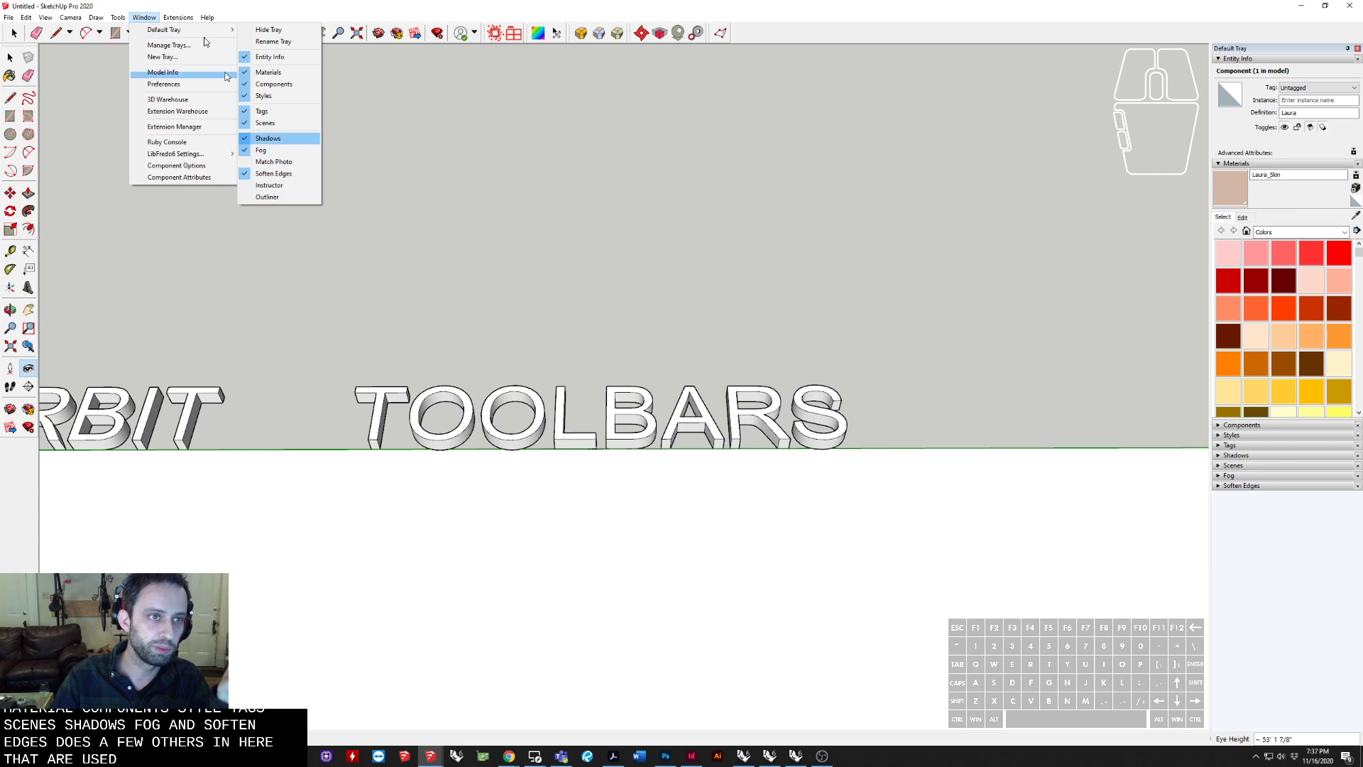
{"action": "mouse_move", "coordinate": [25, 17]}
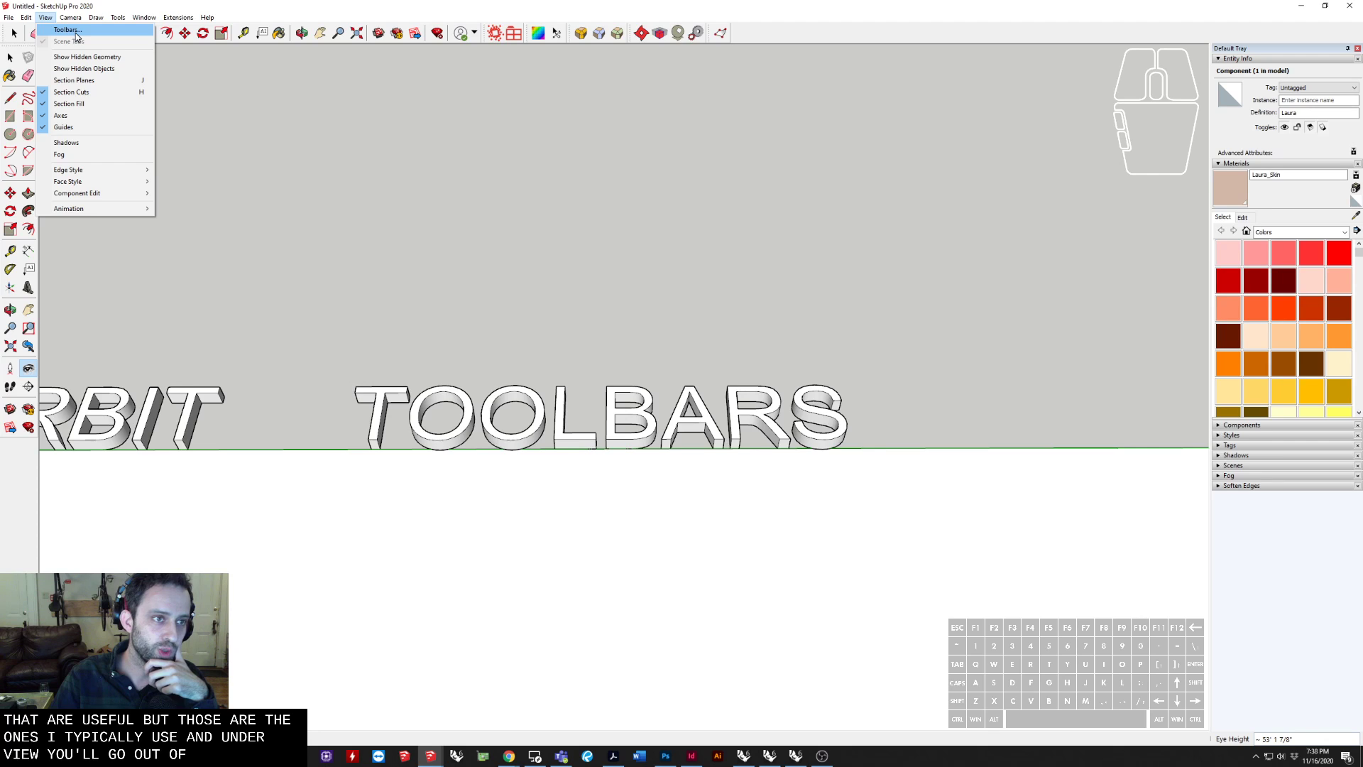
{"action": "left_click", "coordinate": [71, 30]}
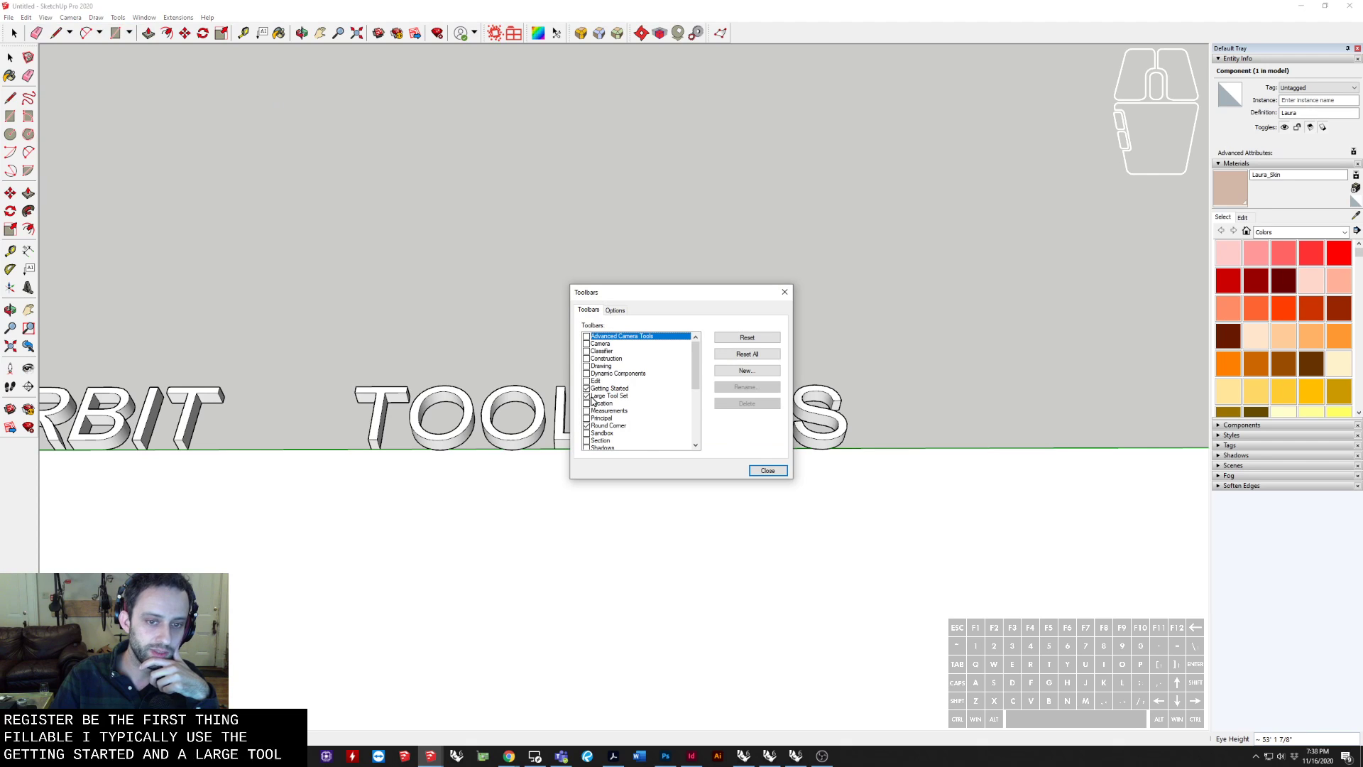
{"action": "left_click", "coordinate": [589, 396]}
{"action": "left_click", "coordinate": [588, 396]}
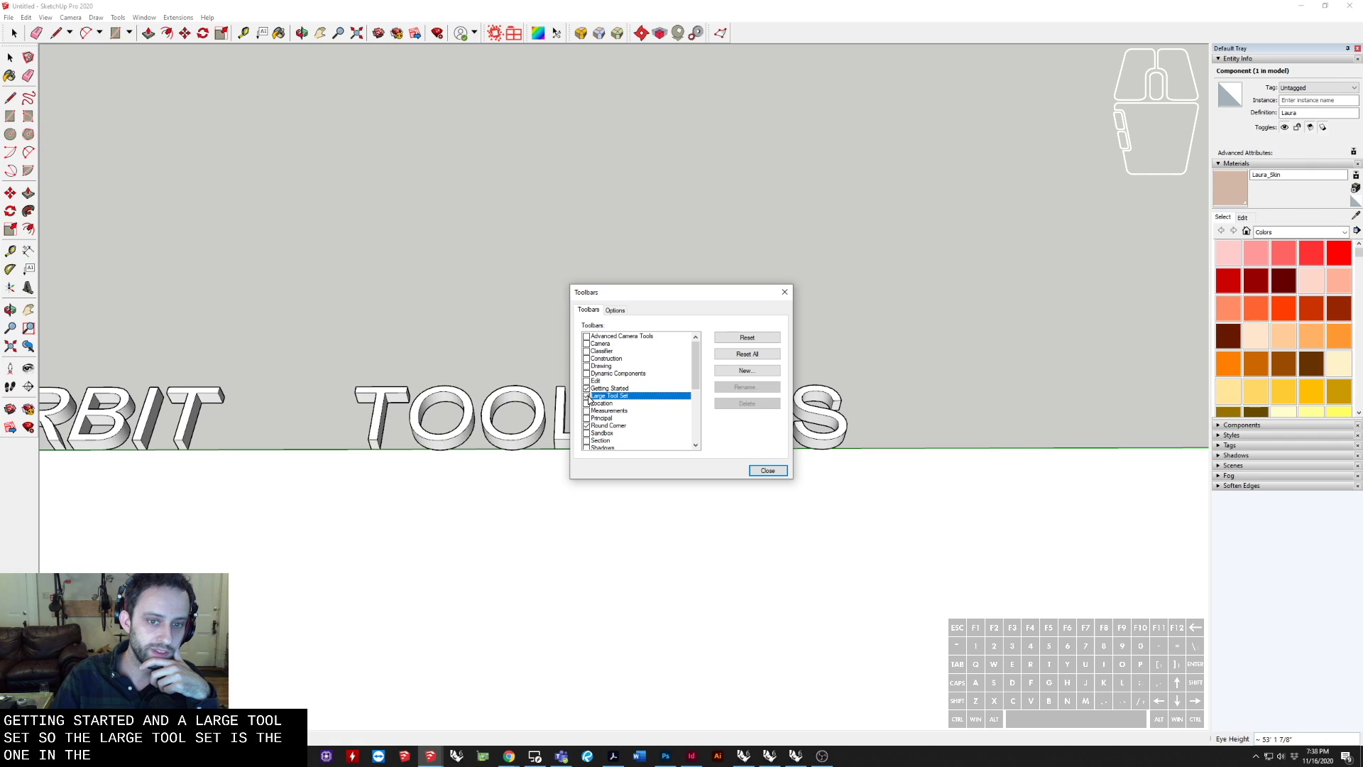
{"action": "left_click", "coordinate": [596, 389]}
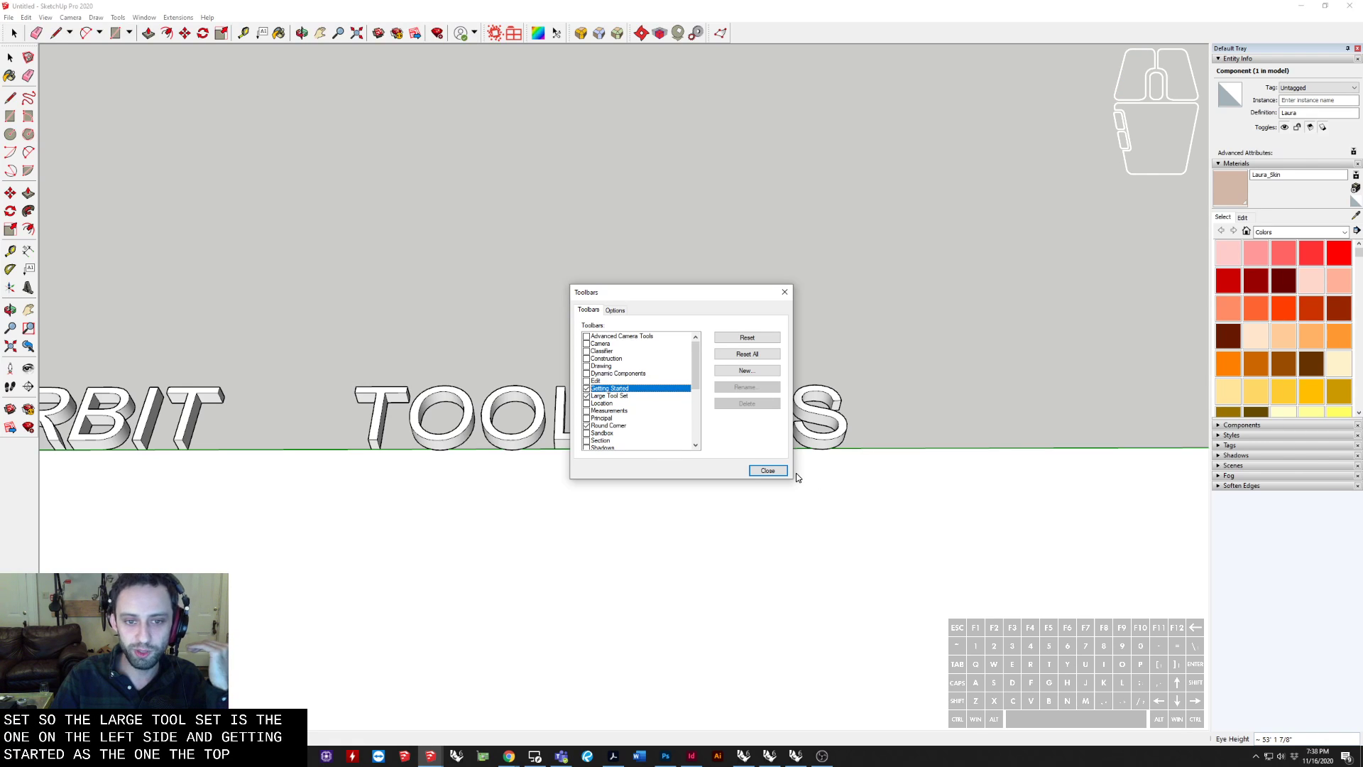
{"action": "left_click_drag", "start_coordinate": [696, 364], "coordinate": [697, 407]}
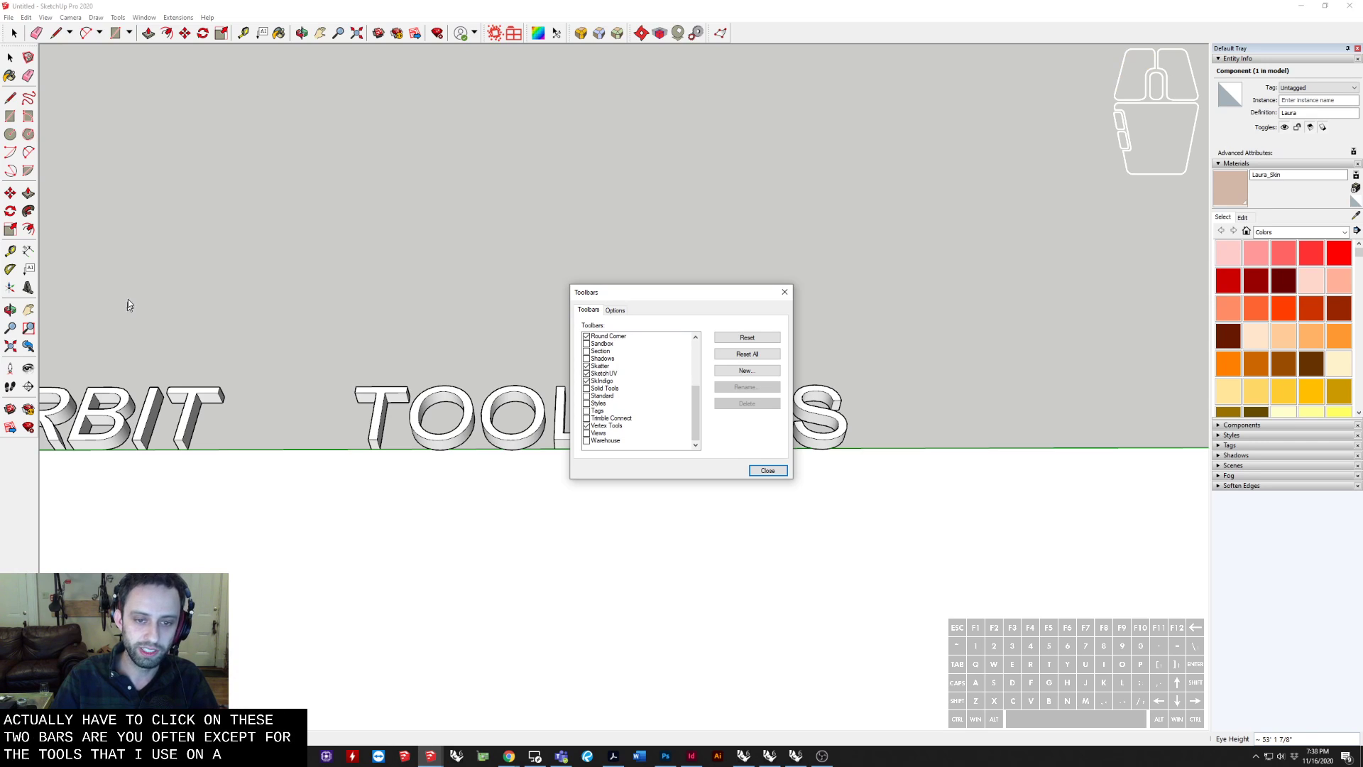
{"action": "left_click", "coordinate": [768, 469]}
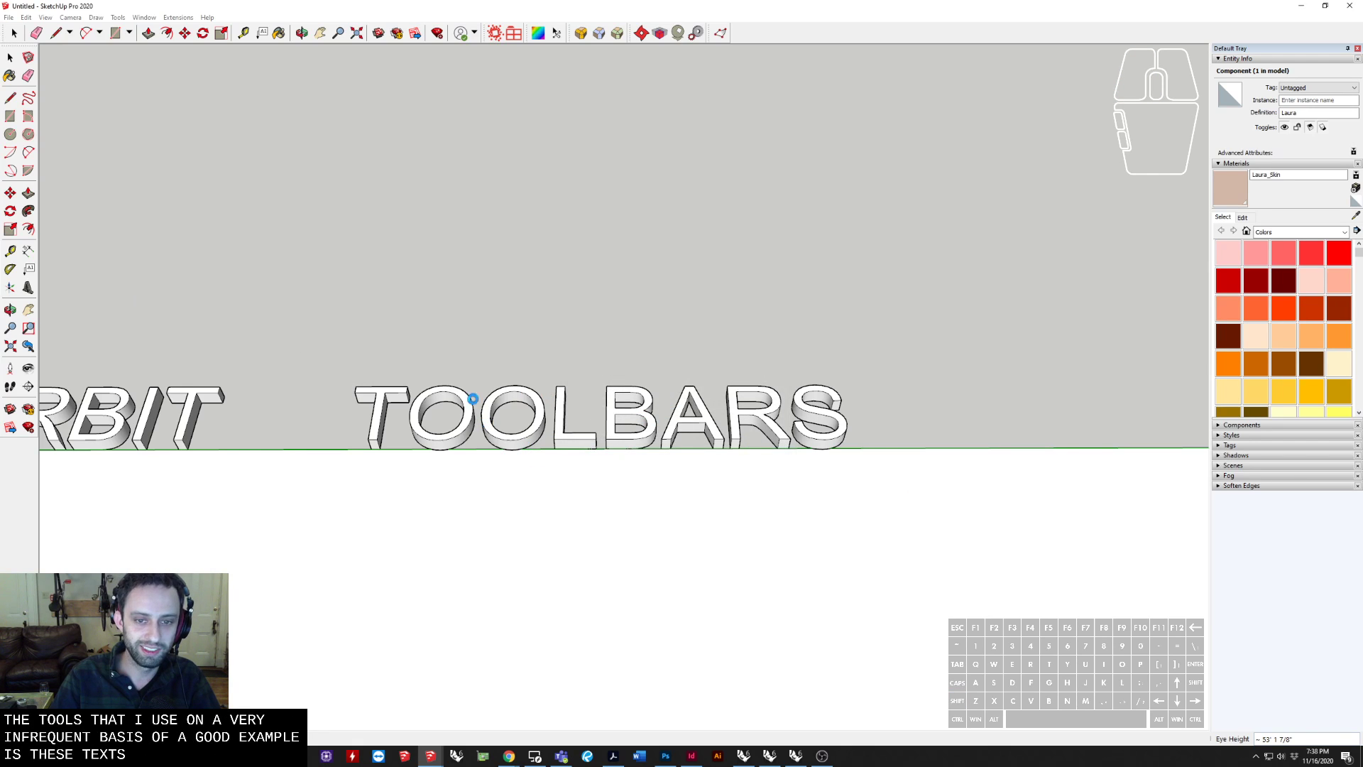
Zoom out from the "TOOLBARS" lettering to view all the green-axis lettering together with the figure at the origin
{"action": "middle_click_drag", "start_coordinate": [457, 411], "coordinate": [607, 418], "text": "shift"}
{"action": "scroll", "coordinate": [590, 426], "scroll_direction": "down", "scroll_amount": 1}
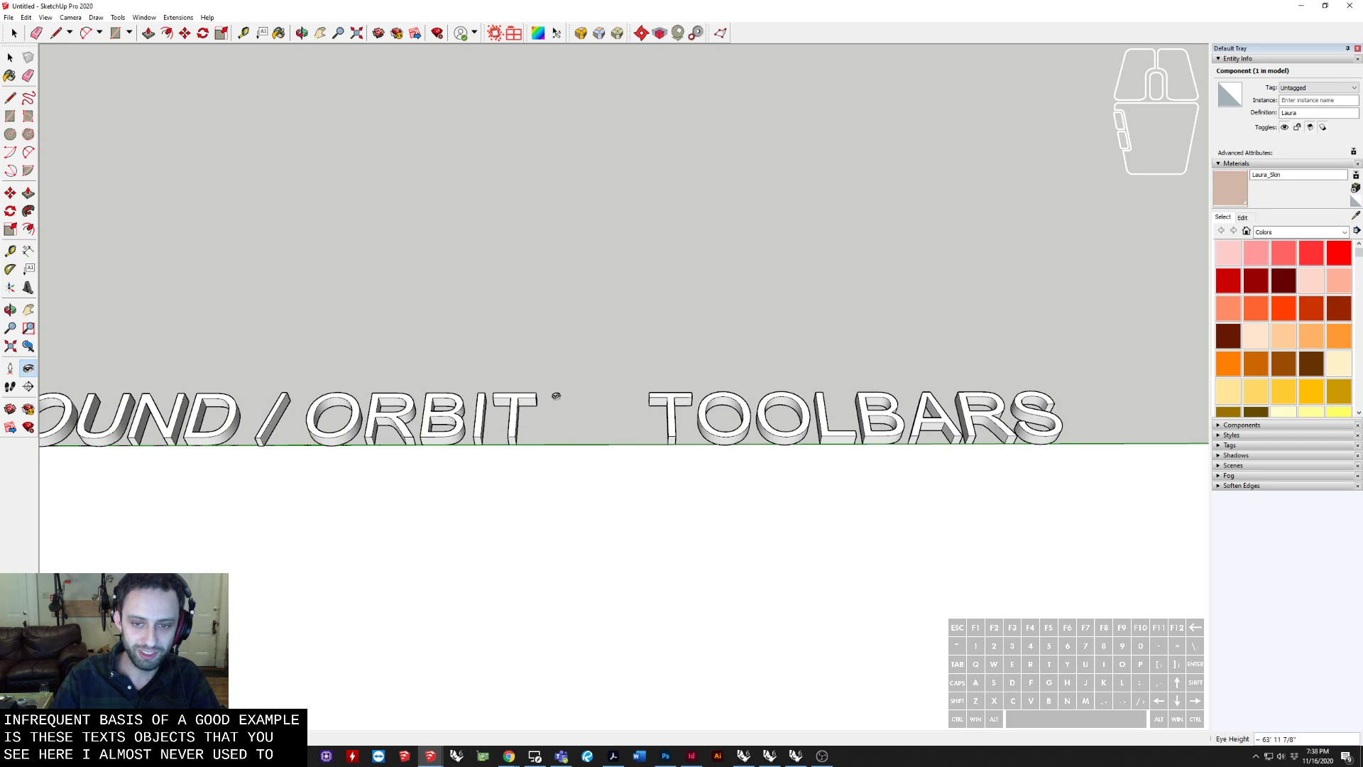
{"action": "scroll", "coordinate": [560, 416], "scroll_direction": "down", "scroll_amount": 1}
{"action": "middle_click_drag", "start_coordinate": [511, 517], "coordinate": [636, 518], "text": "shift"}
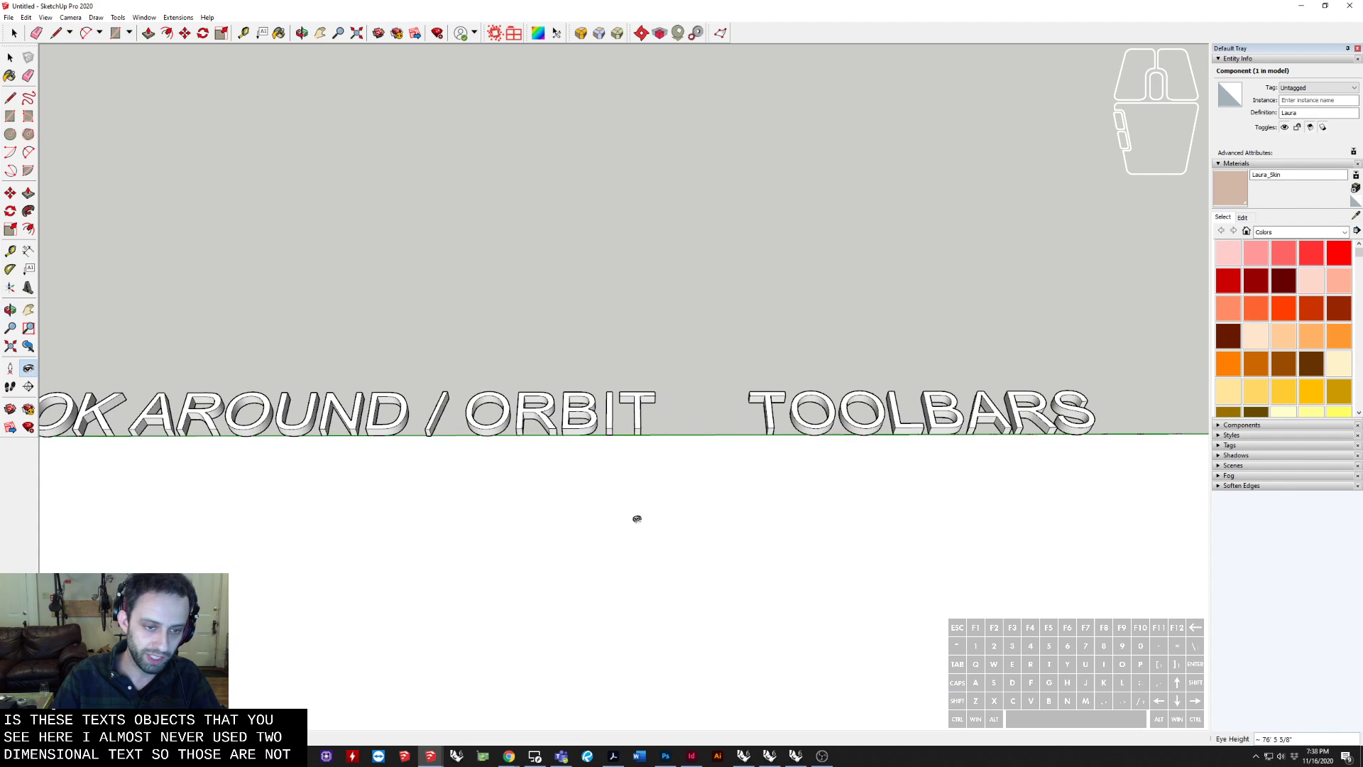
{"action": "scroll", "coordinate": [548, 527], "scroll_direction": "down", "scroll_amount": 2}
{"action": "middle_click_drag", "start_coordinate": [548, 527], "coordinate": [623, 547]}
{"action": "middle_click_drag", "start_coordinate": [476, 409], "coordinate": [130, 122]}
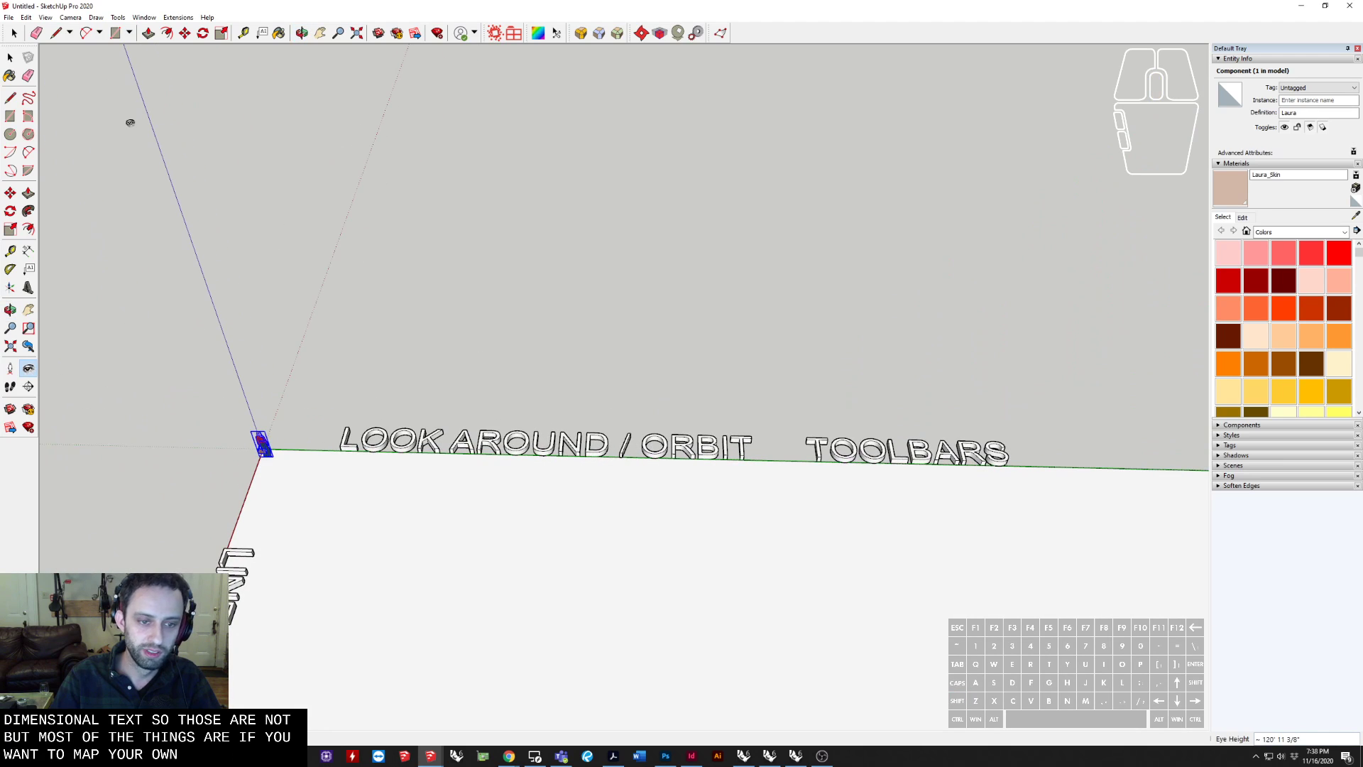
Open the Shortcuts preferences and browse the list of functions
{"action": "left_click", "coordinate": [116, 19]}
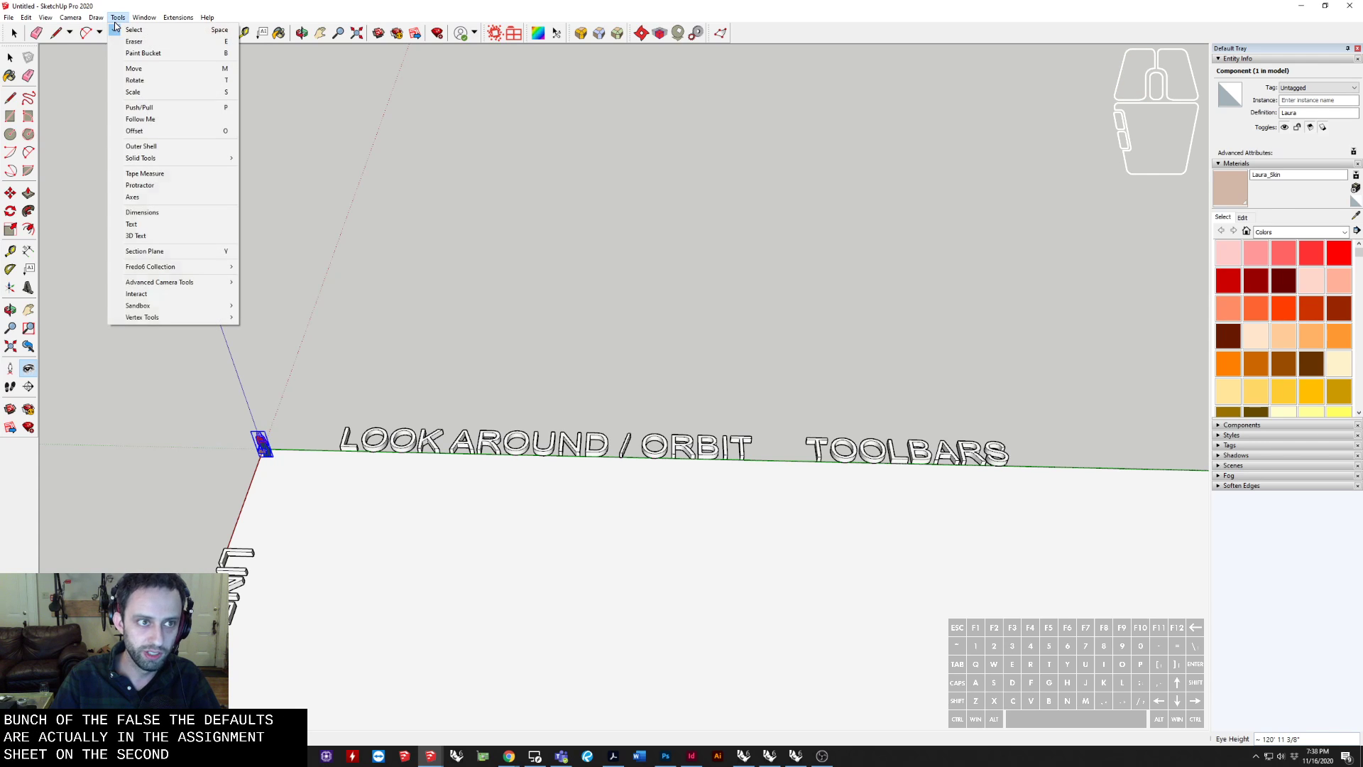
{"action": "mouse_move", "coordinate": [143, 15]}
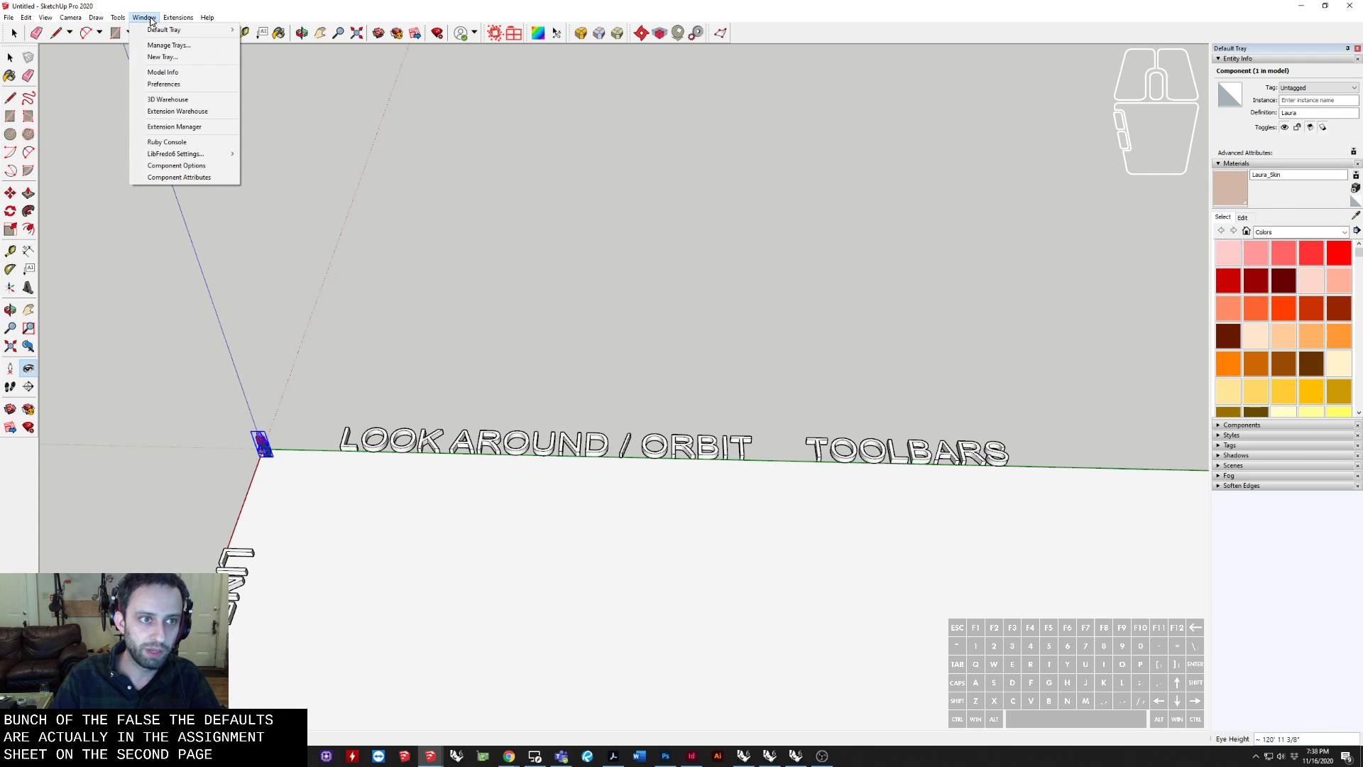
{"action": "left_click", "coordinate": [175, 86]}
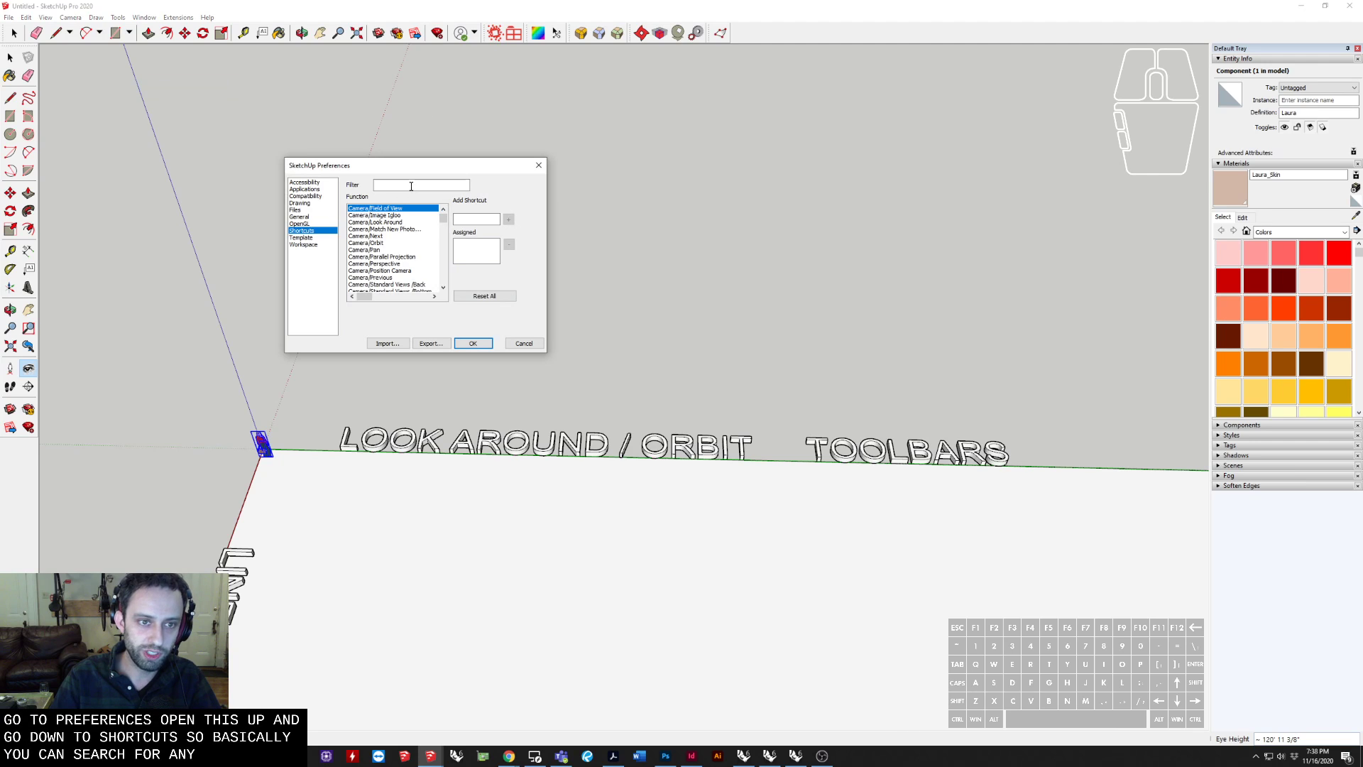
{"action": "scroll", "coordinate": [399, 269], "scroll_direction": "down", "scroll_amount": 5}
{"action": "scroll", "coordinate": [399, 269], "scroll_direction": "down", "scroll_amount": 4}
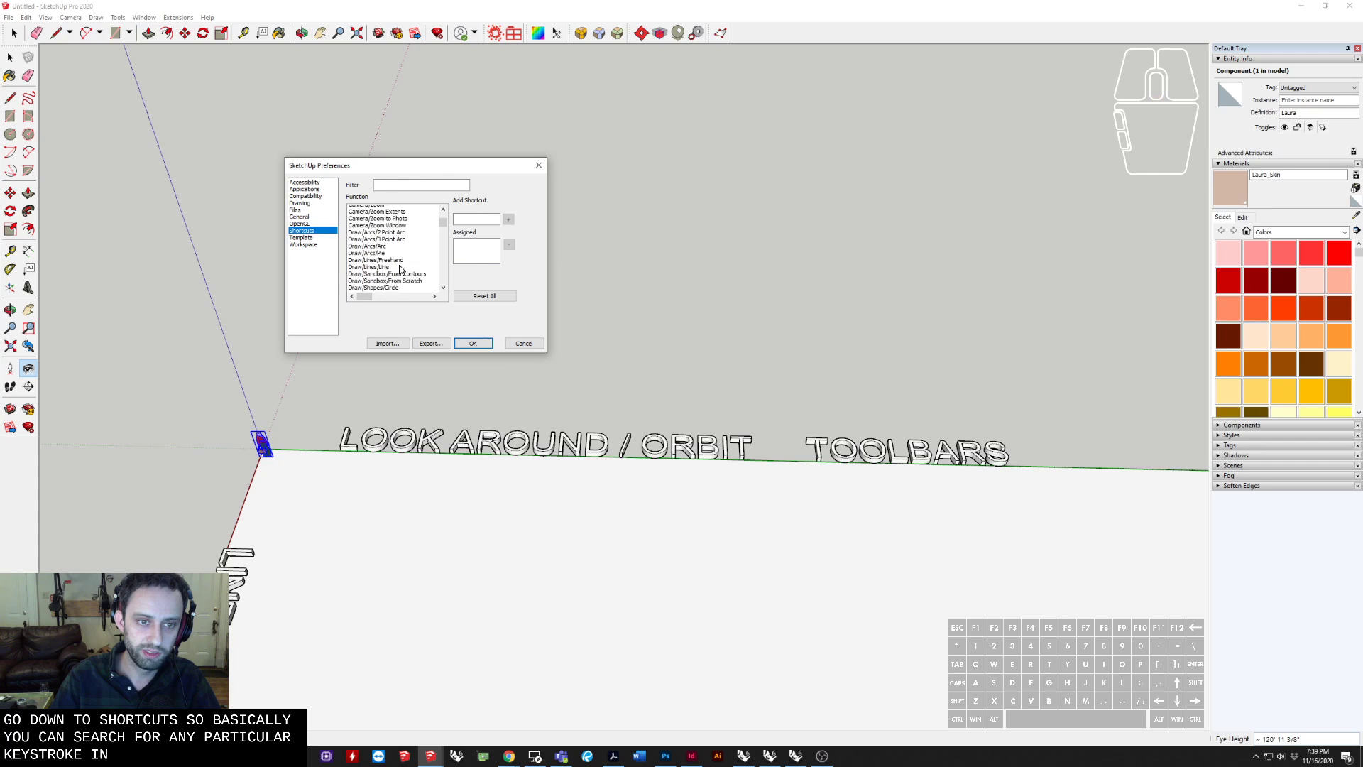
Filter the shortcut functions by COMPONENT
{"action": "left_click", "coordinate": [392, 186]}
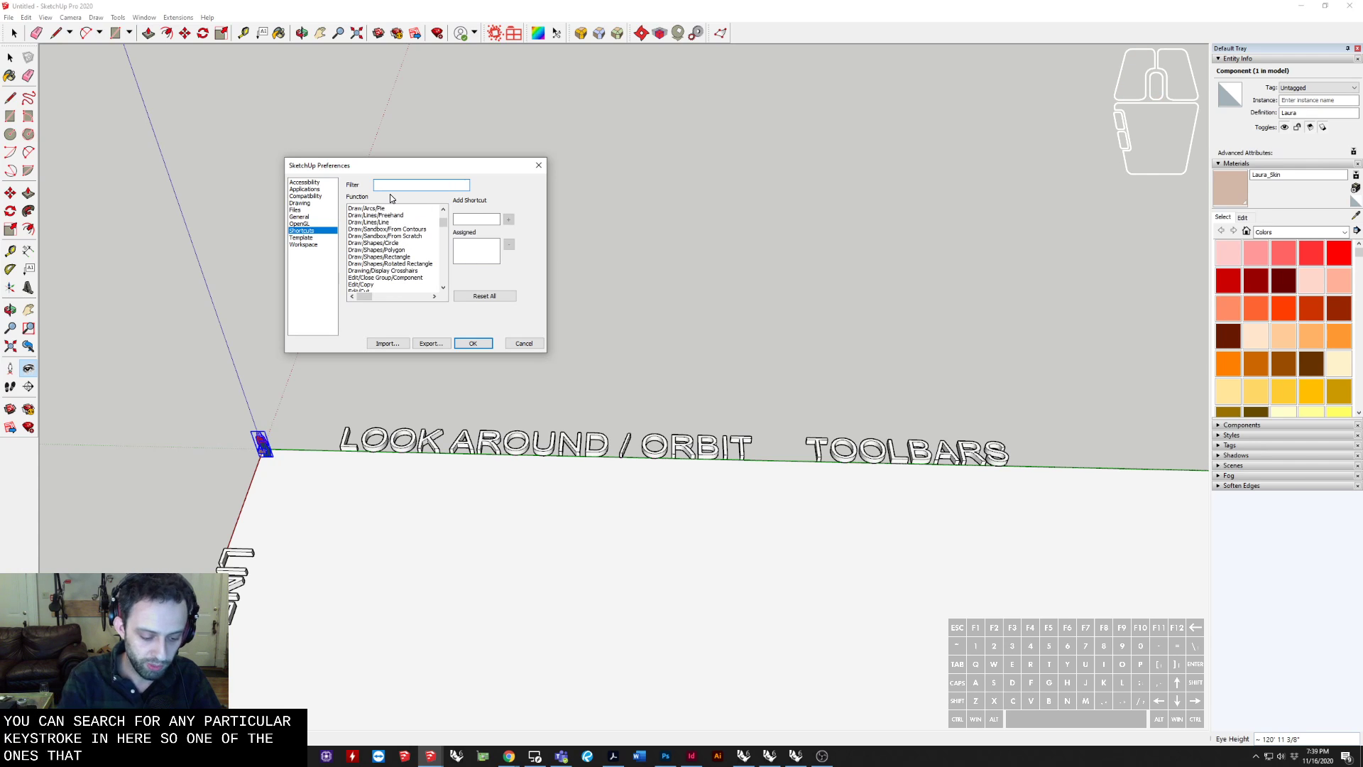
{"action": "type", "text": "COP"}
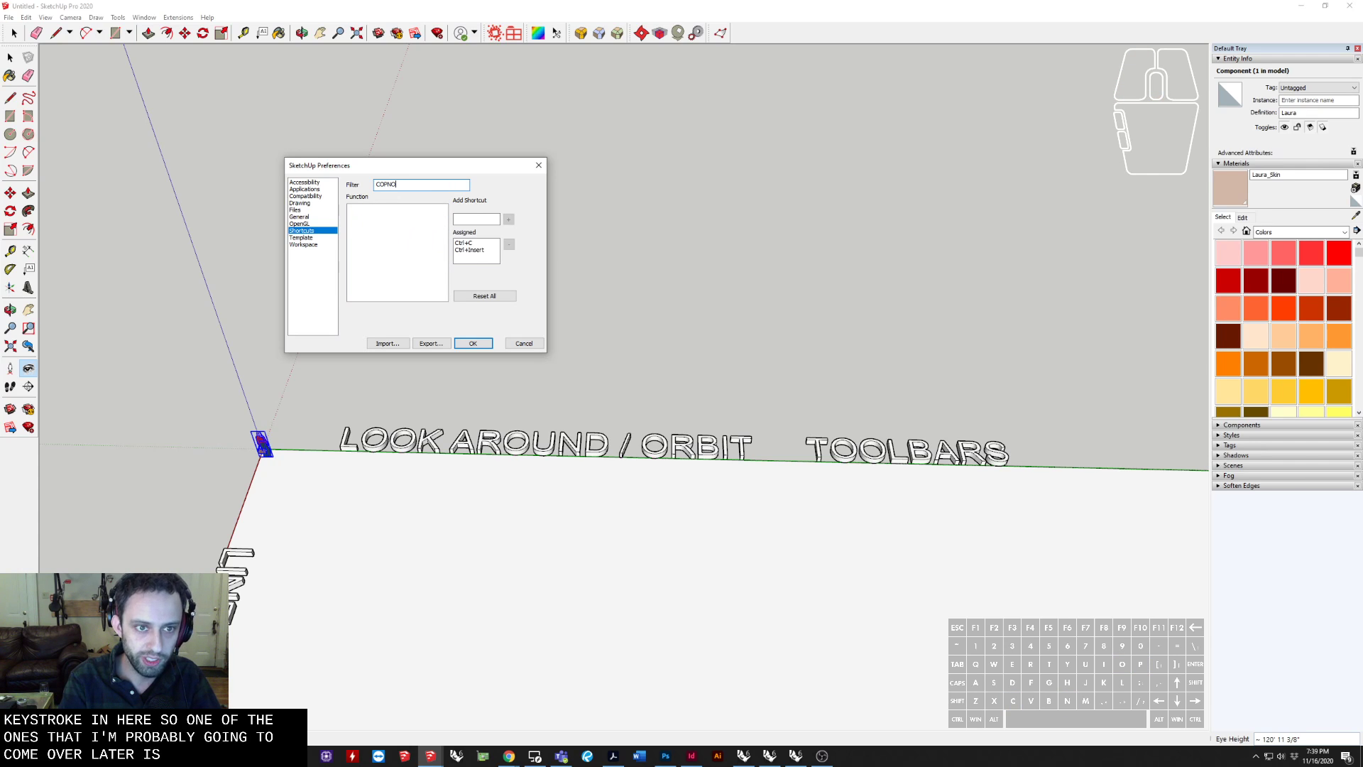
{"action": "key", "text": "BackSpace"}
{"action": "type", "text": "MPON"}
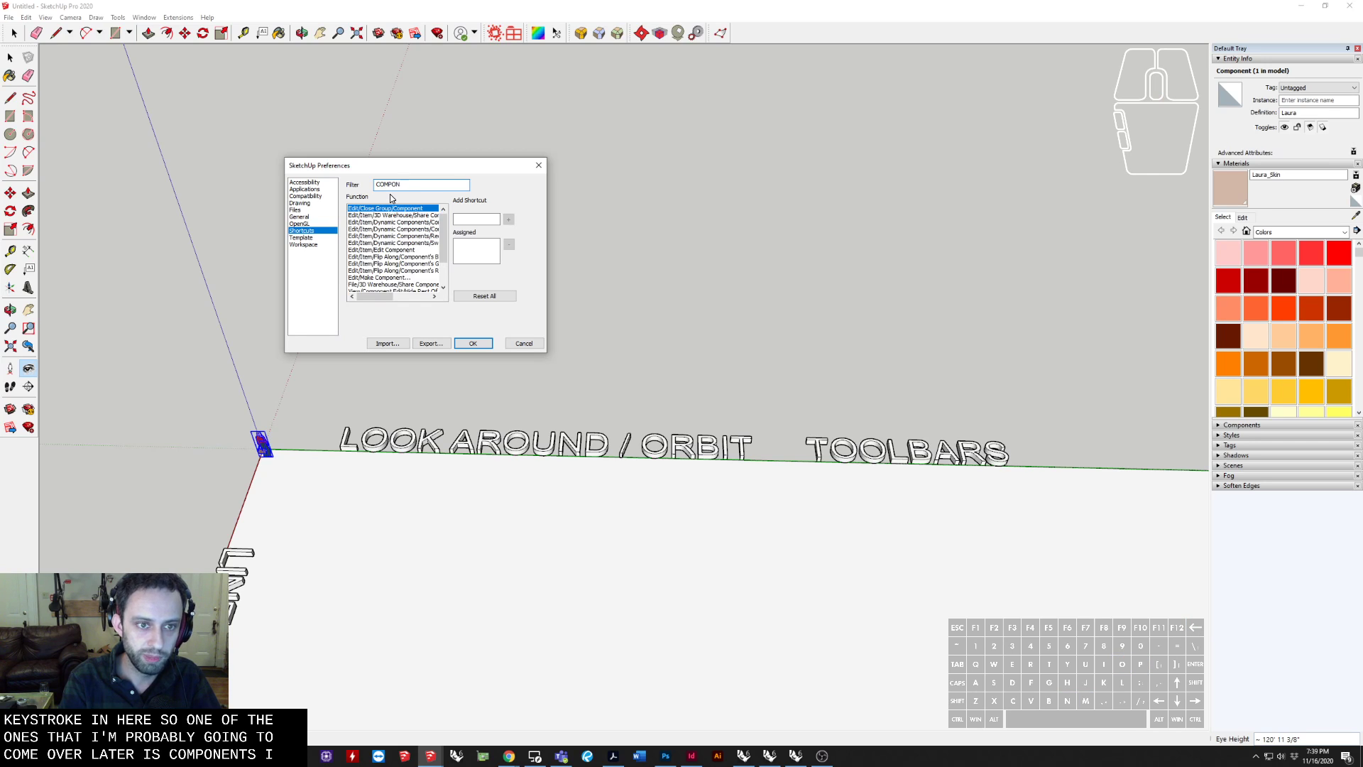
{"action": "type", "text": "ENT"}
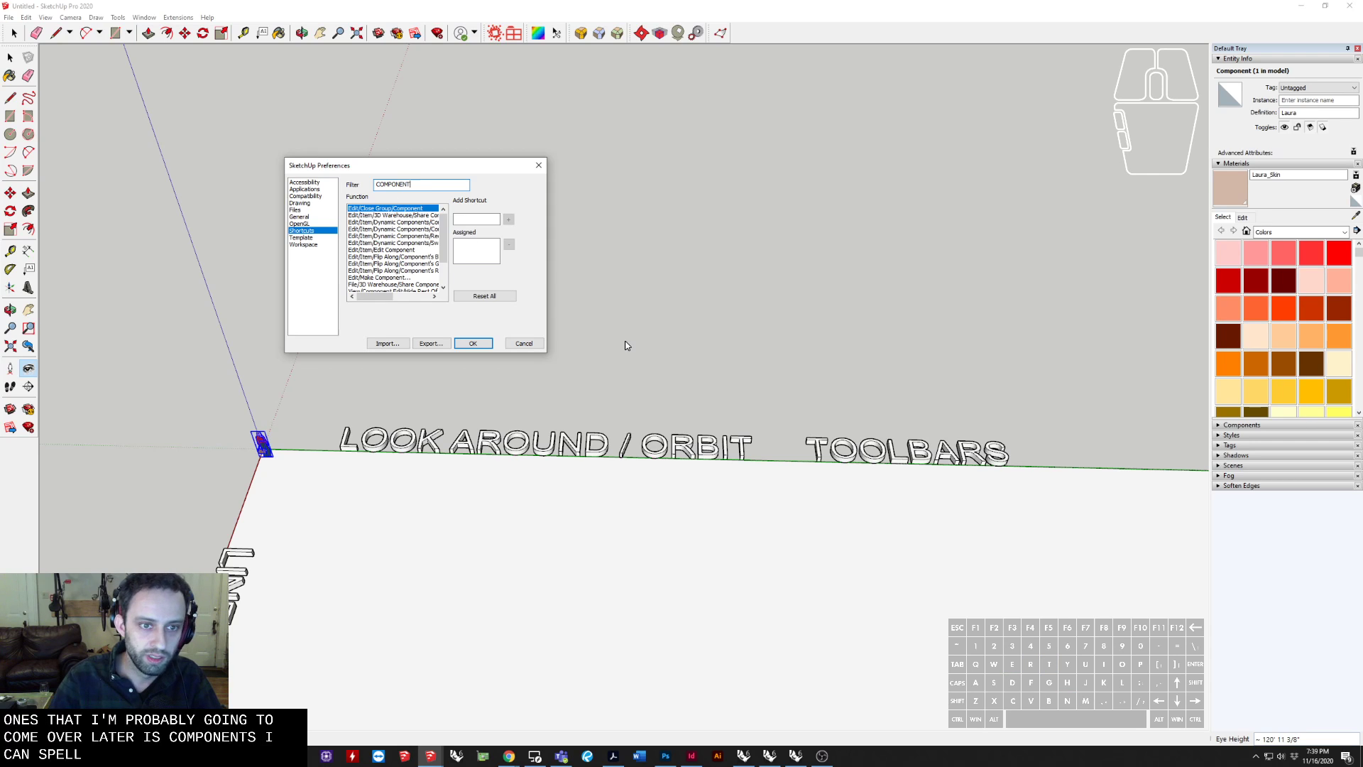
{"action": "left_click", "coordinate": [545, 353]}
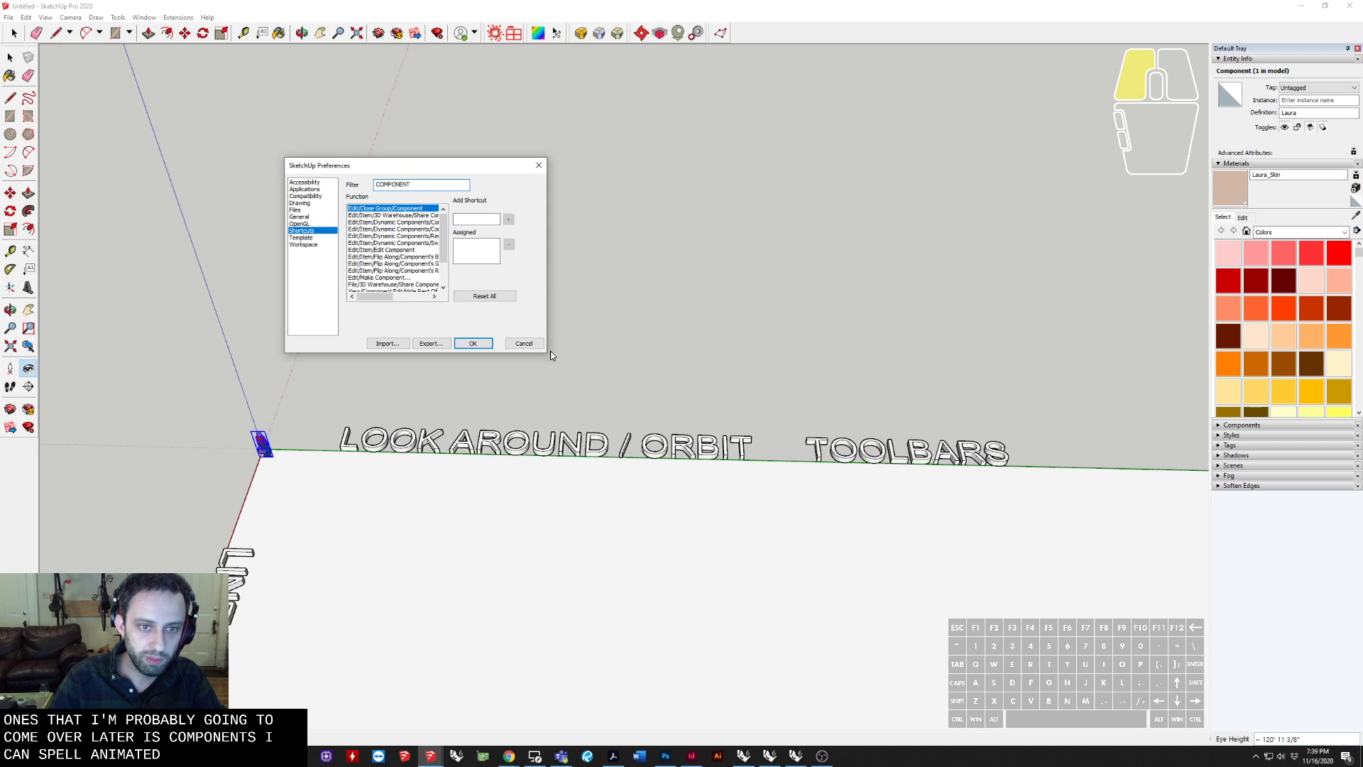
Look through the component-related functions in the filtered shortcut list, including Show Components, Component Options and Component Attributes
{"action": "mouse_move", "coordinate": [384, 299]}
{"action": "left_mouse_down"}
{"action": "mouse_move", "coordinate": [410, 304]}
{"action": "mouse_move", "coordinate": [378, 298]}
{"action": "left_mouse_up"}
{"action": "scroll", "coordinate": [380, 268], "scroll_direction": "up", "scroll_amount": 1}
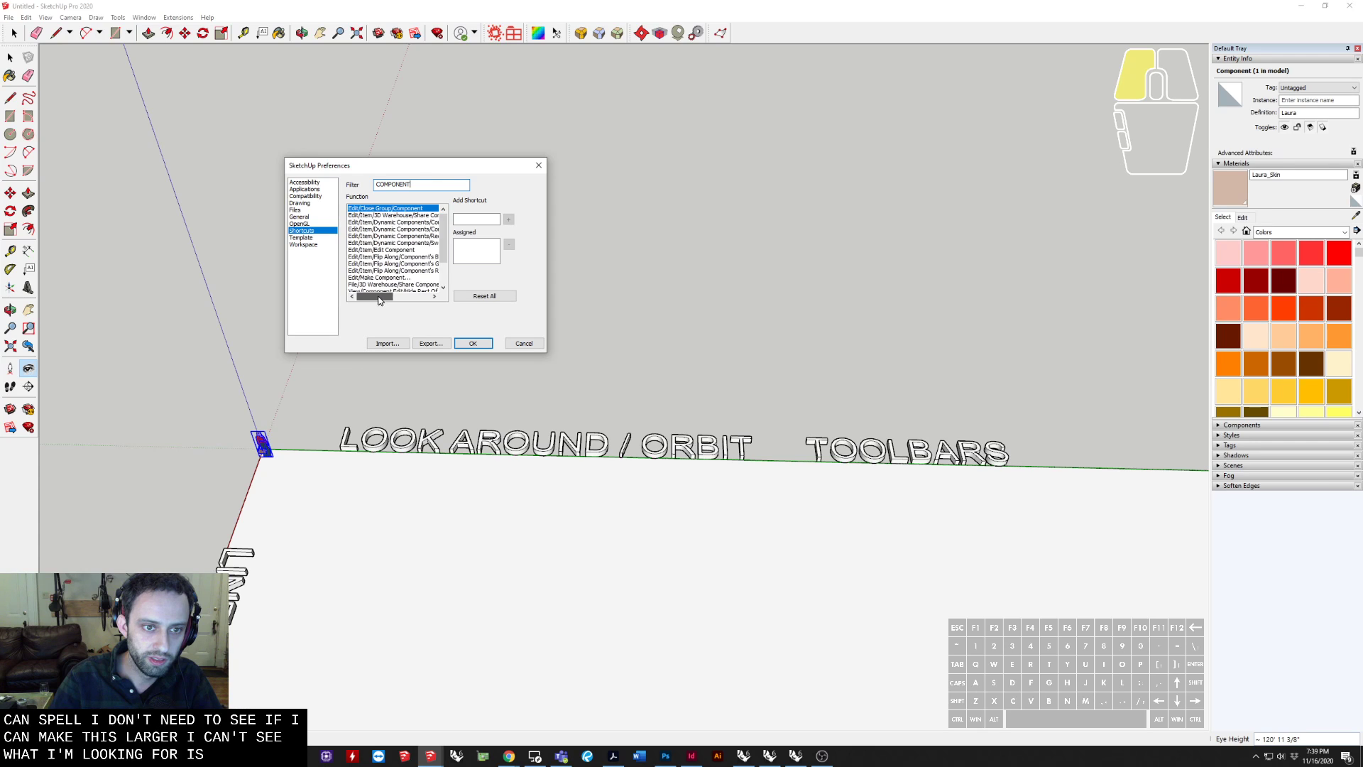
{"action": "scroll", "coordinate": [377, 270], "scroll_direction": "down", "scroll_amount": 3}
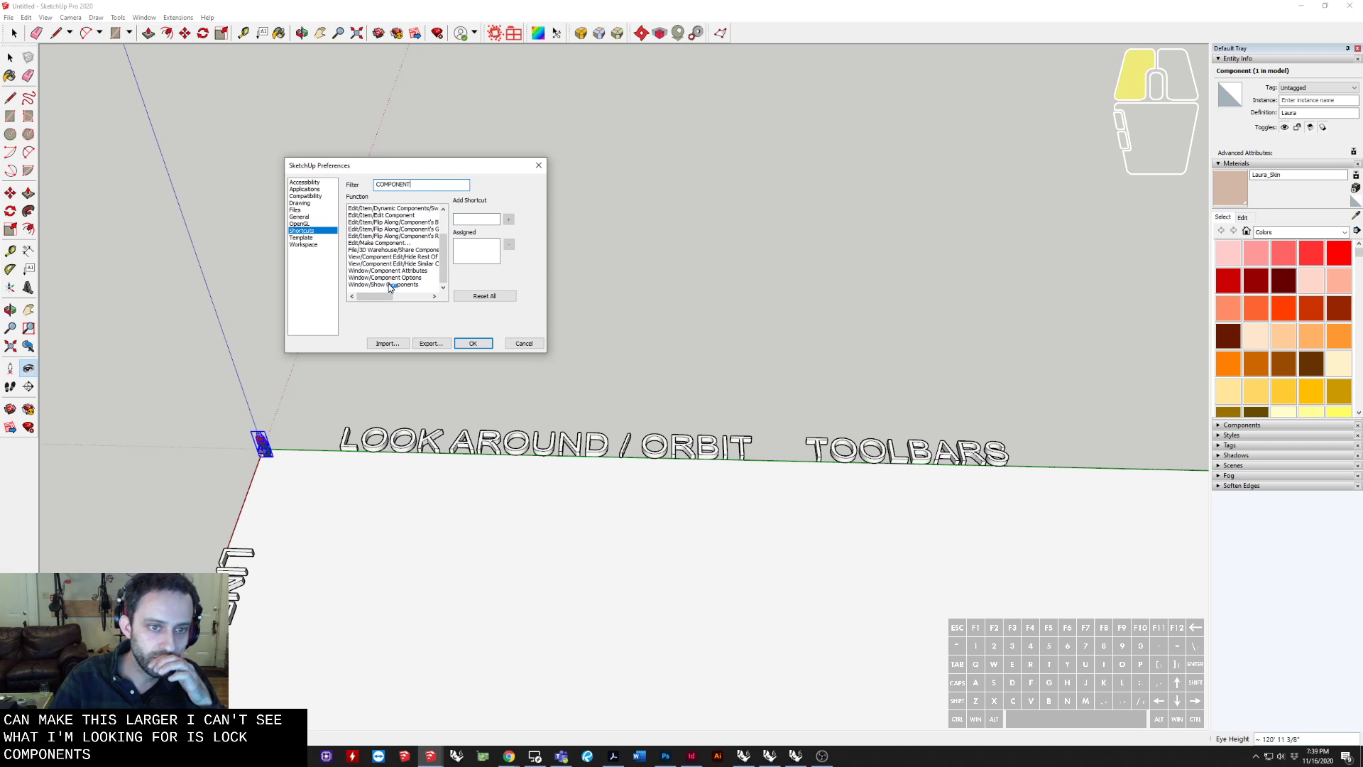
{"action": "left_click", "coordinate": [388, 284]}
{"action": "left_click", "coordinate": [388, 278]}
{"action": "left_click", "coordinate": [390, 271]}
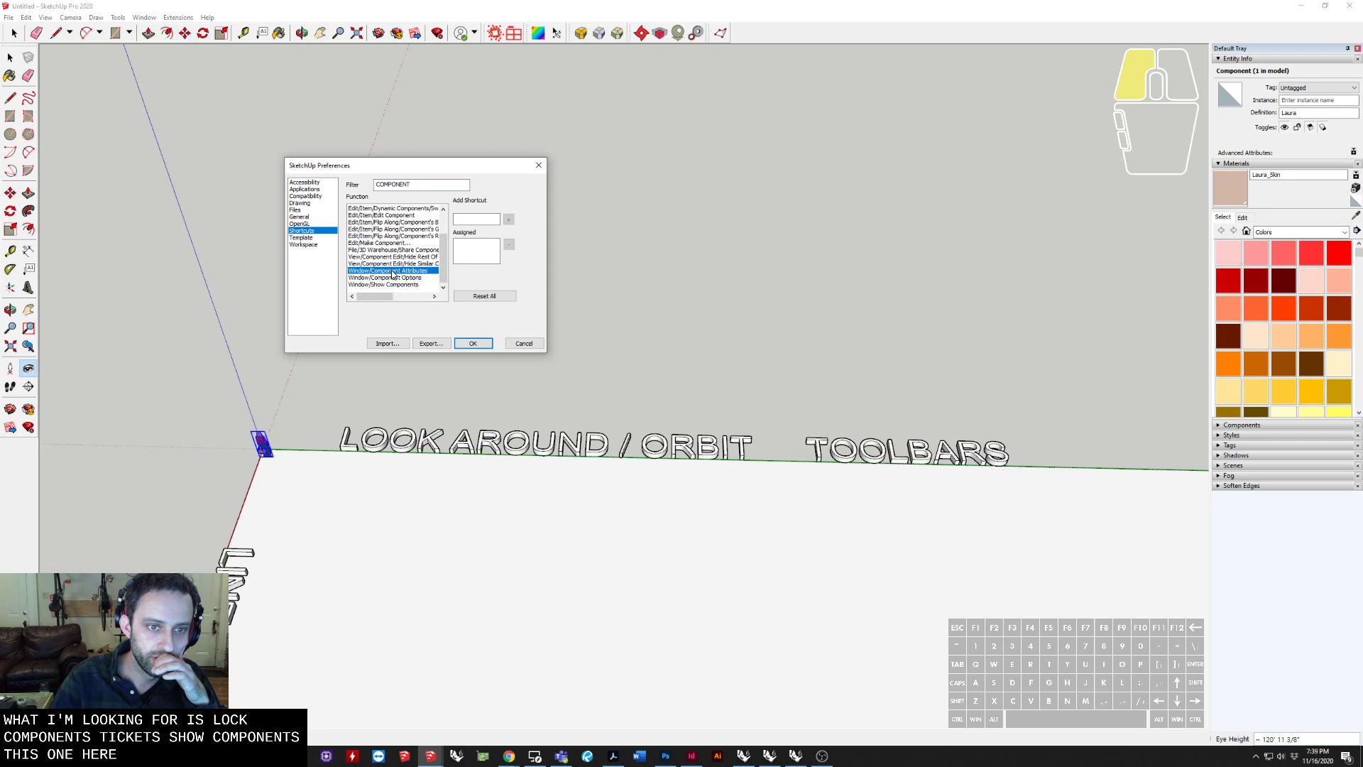
Check the shortcuts assigned to Hide Rest Of Model and Hide Similar Components, and close the preferences without saving changes
{"action": "left_click", "coordinate": [393, 257]}
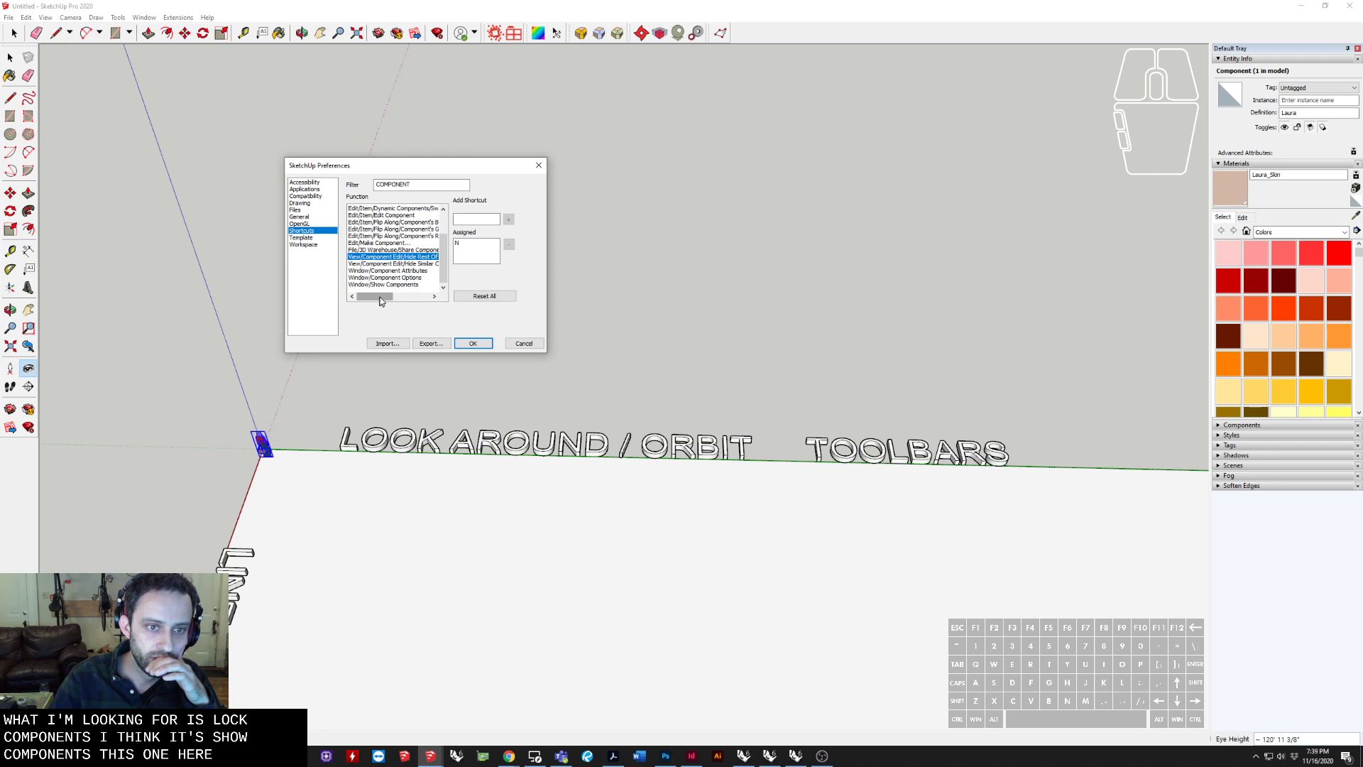
{"action": "mouse_move", "coordinate": [381, 296]}
{"action": "left_mouse_down"}
{"action": "mouse_move", "coordinate": [403, 298]}
{"action": "mouse_move", "coordinate": [382, 293]}
{"action": "left_mouse_up"}
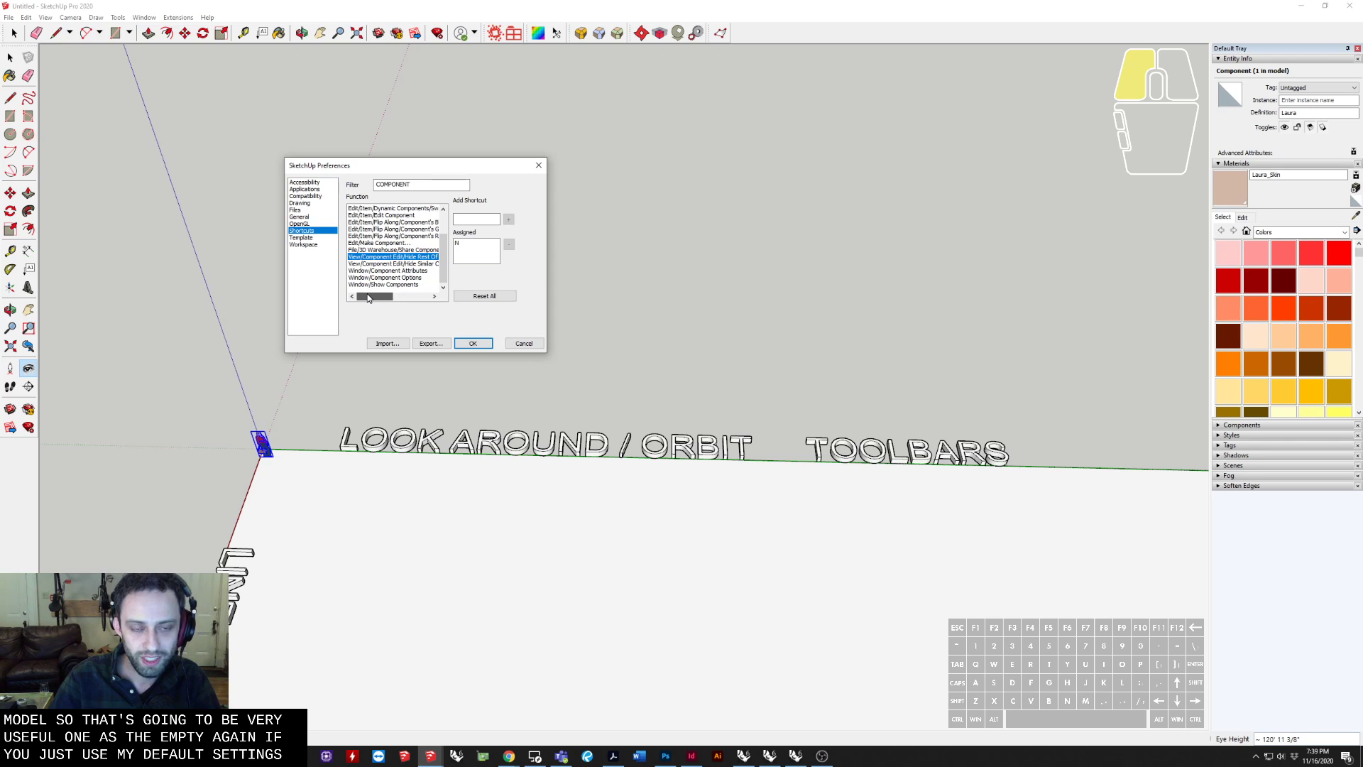
{"action": "left_click_drag", "start_coordinate": [375, 301], "coordinate": [397, 298]}
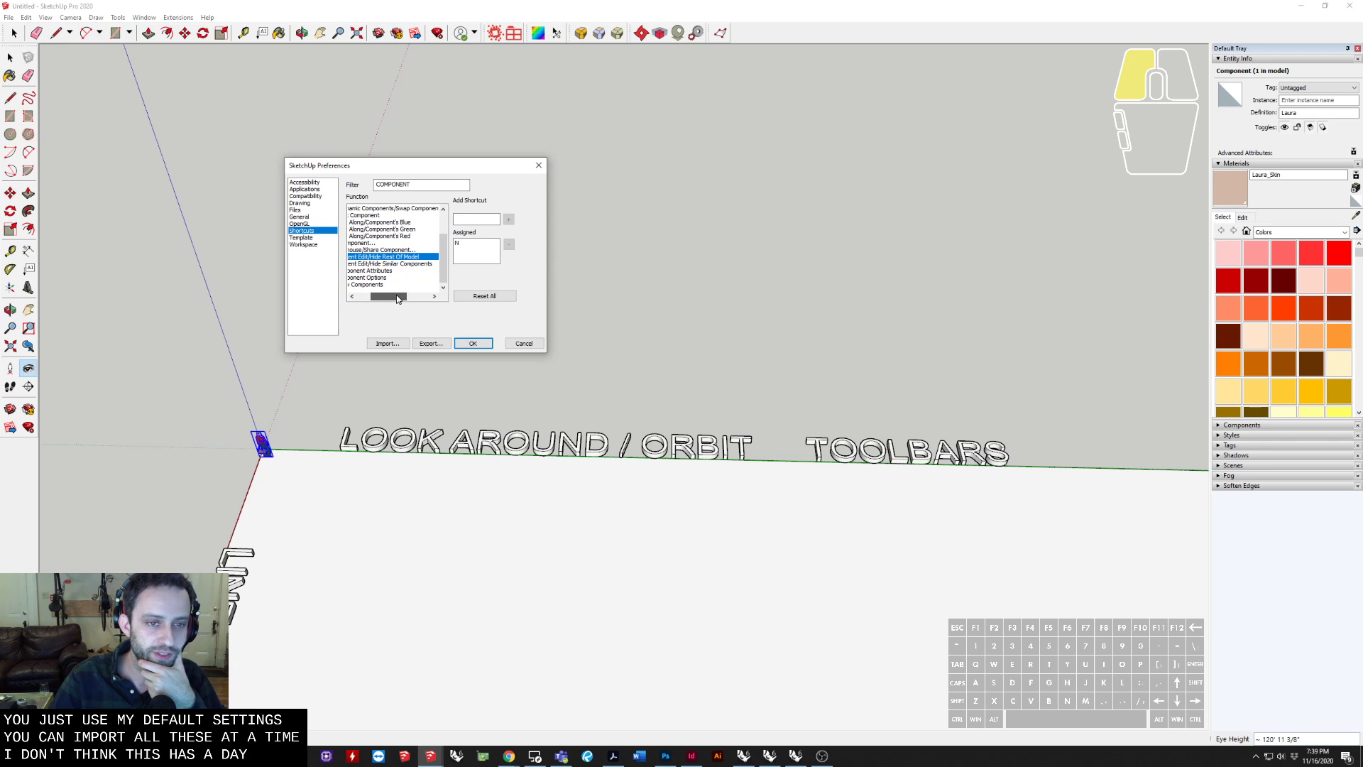
{"action": "left_click", "coordinate": [388, 265]}
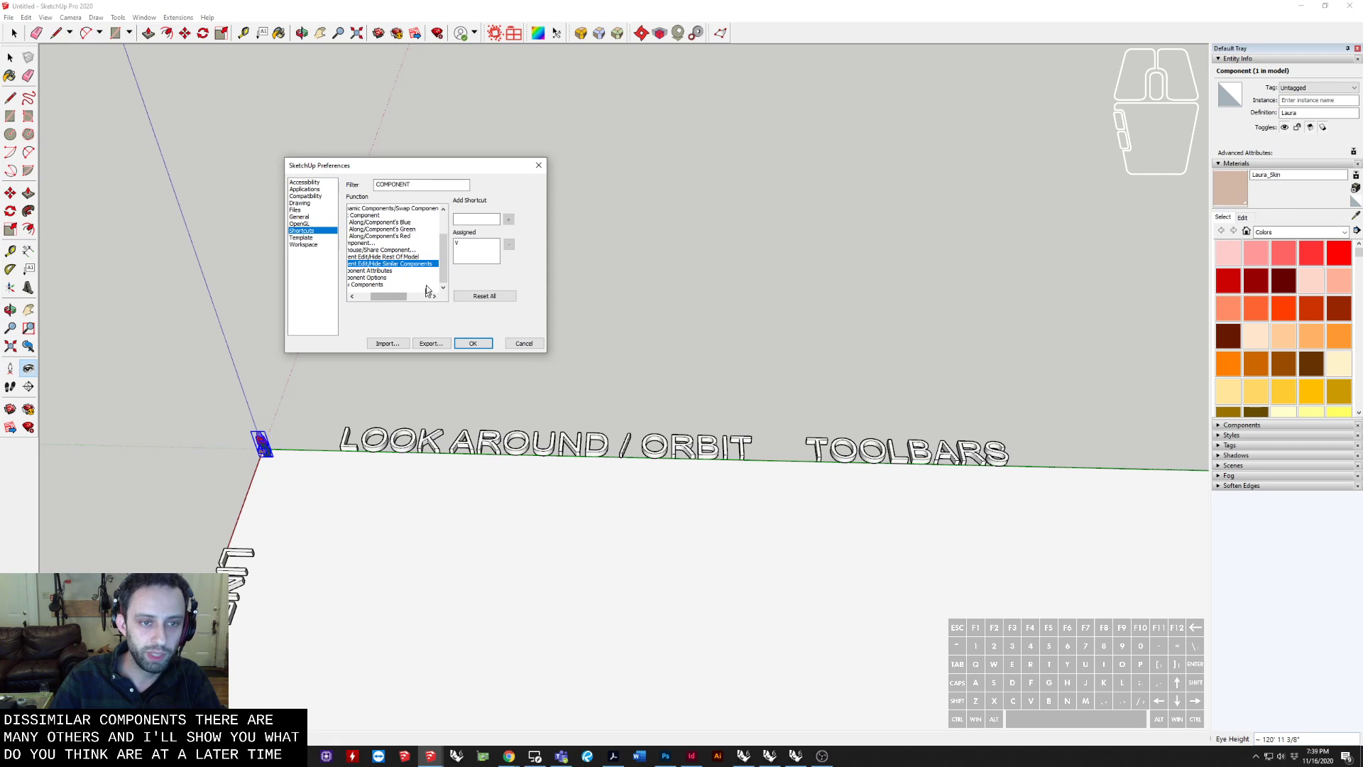
{"action": "left_click_drag", "start_coordinate": [442, 248], "coordinate": [449, 220]}
{"action": "left_click_drag", "start_coordinate": [387, 296], "coordinate": [373, 296]}
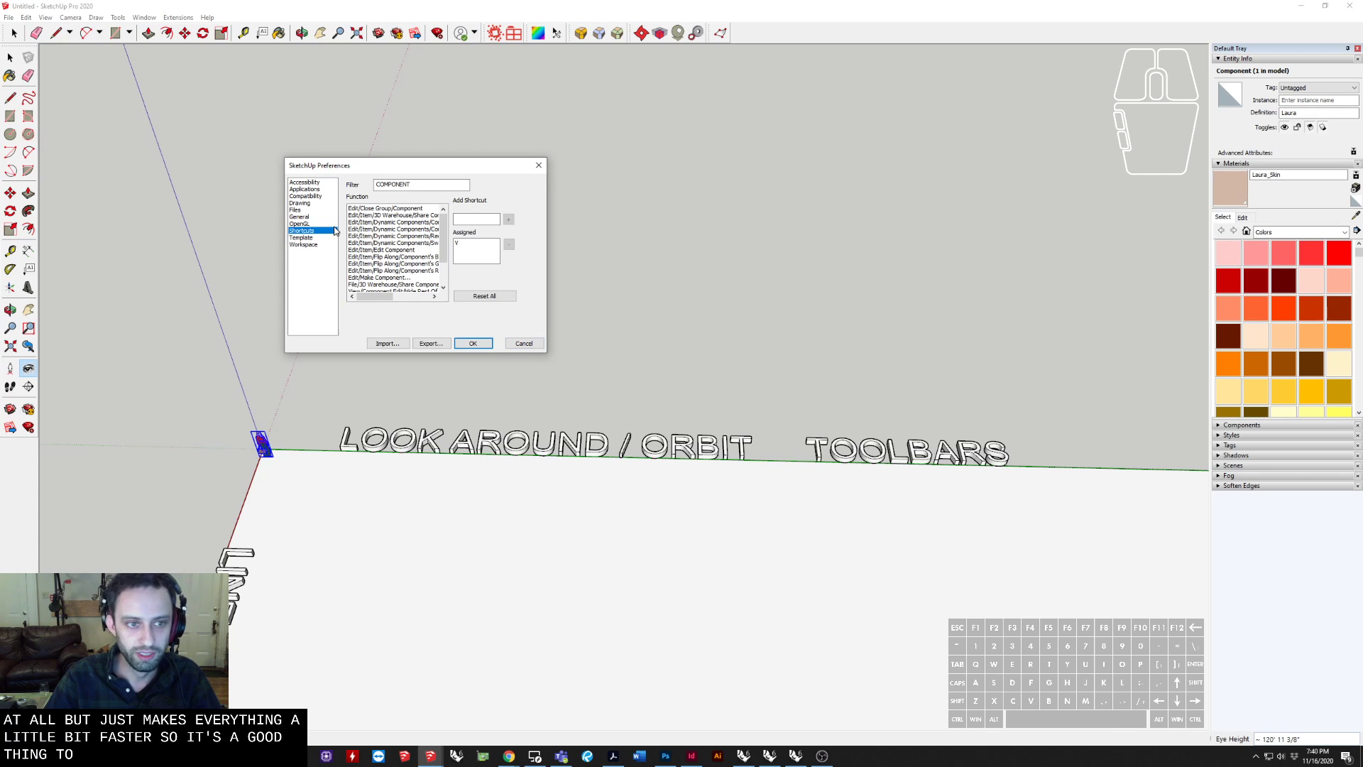
{"action": "left_click", "coordinate": [523, 345]}
{"action": "mouse_move", "coordinate": [523, 345]}
{"action": "middle_mouse_down"}
{"action": "mouse_move", "coordinate": [691, 456]}
{"action": "mouse_move", "coordinate": [849, 377]}
{"action": "mouse_move", "coordinate": [529, 438]}
{"action": "mouse_move", "coordinate": [383, 538]}
{"action": "mouse_move", "coordinate": [425, 529]}
{"action": "middle_mouse_up"}
{"action": "key", "text": "l"}
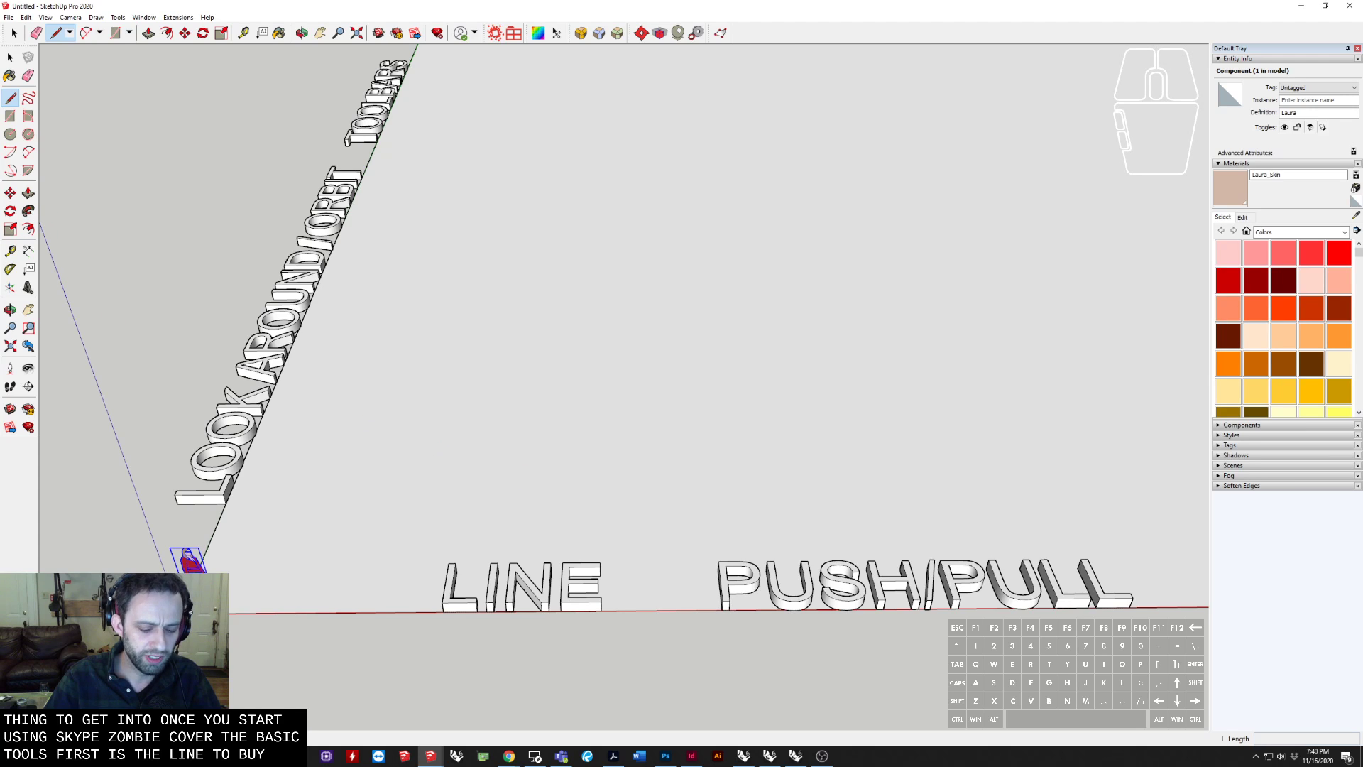
{"action": "middle_click_drag", "start_coordinate": [469, 392], "coordinate": [443, 381], "text": "shift"}
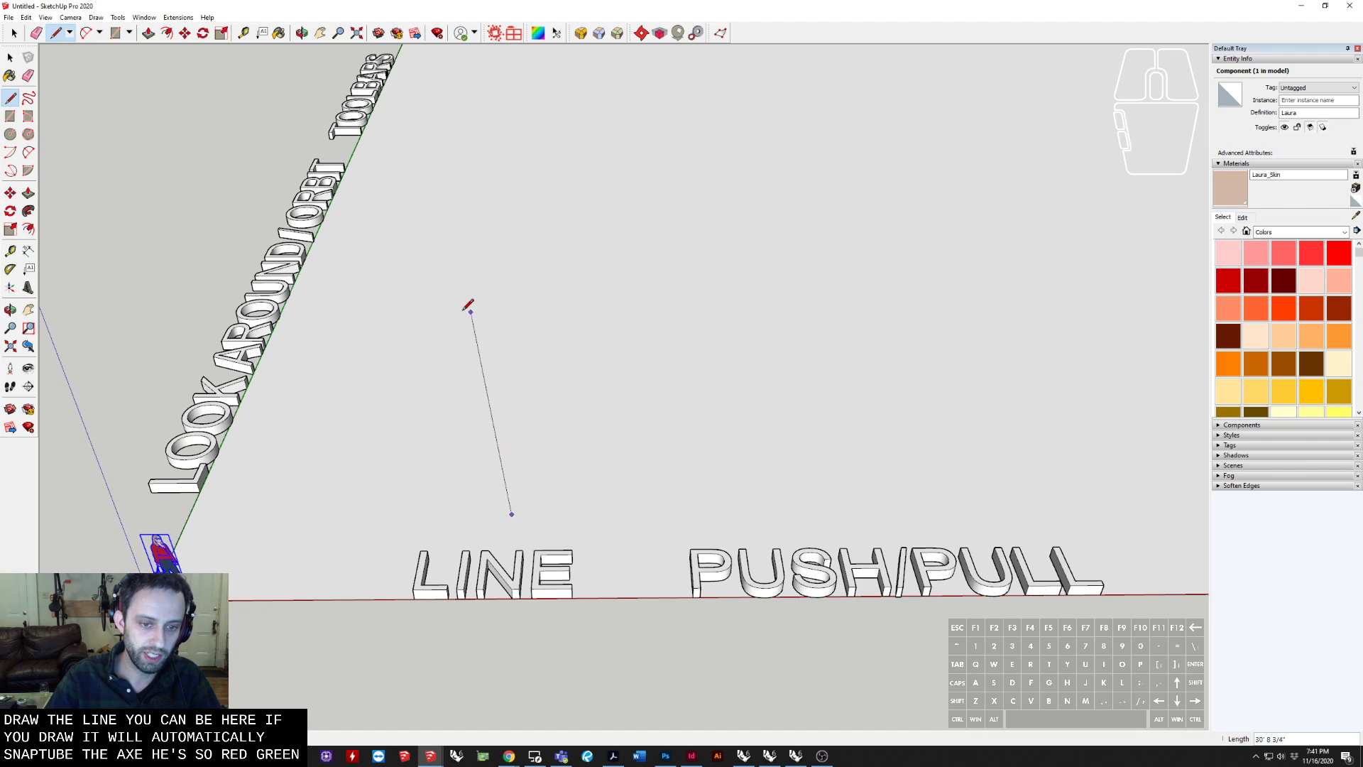
{"action": "middle_click_drag", "start_coordinate": [332, 285], "coordinate": [435, 345]}
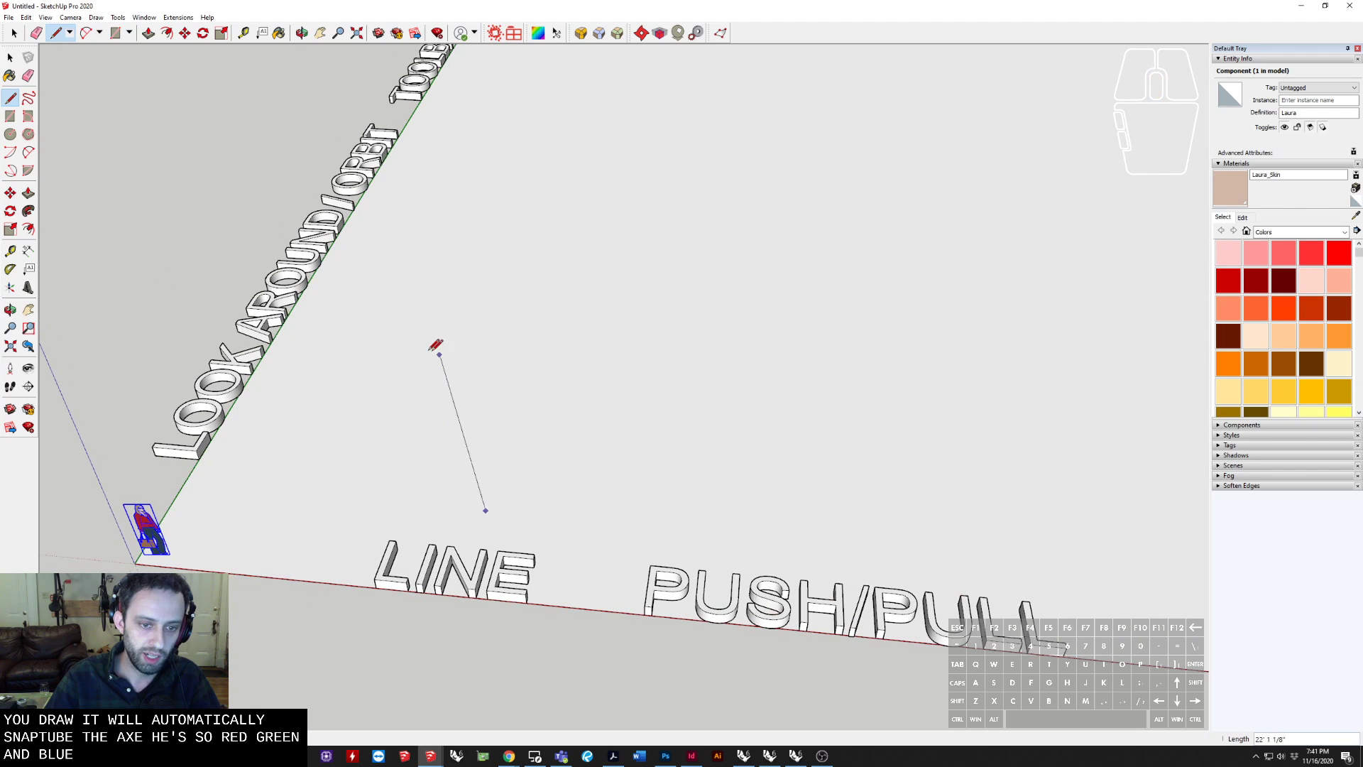
{"action": "middle_click_drag", "start_coordinate": [621, 495], "coordinate": [481, 533]}
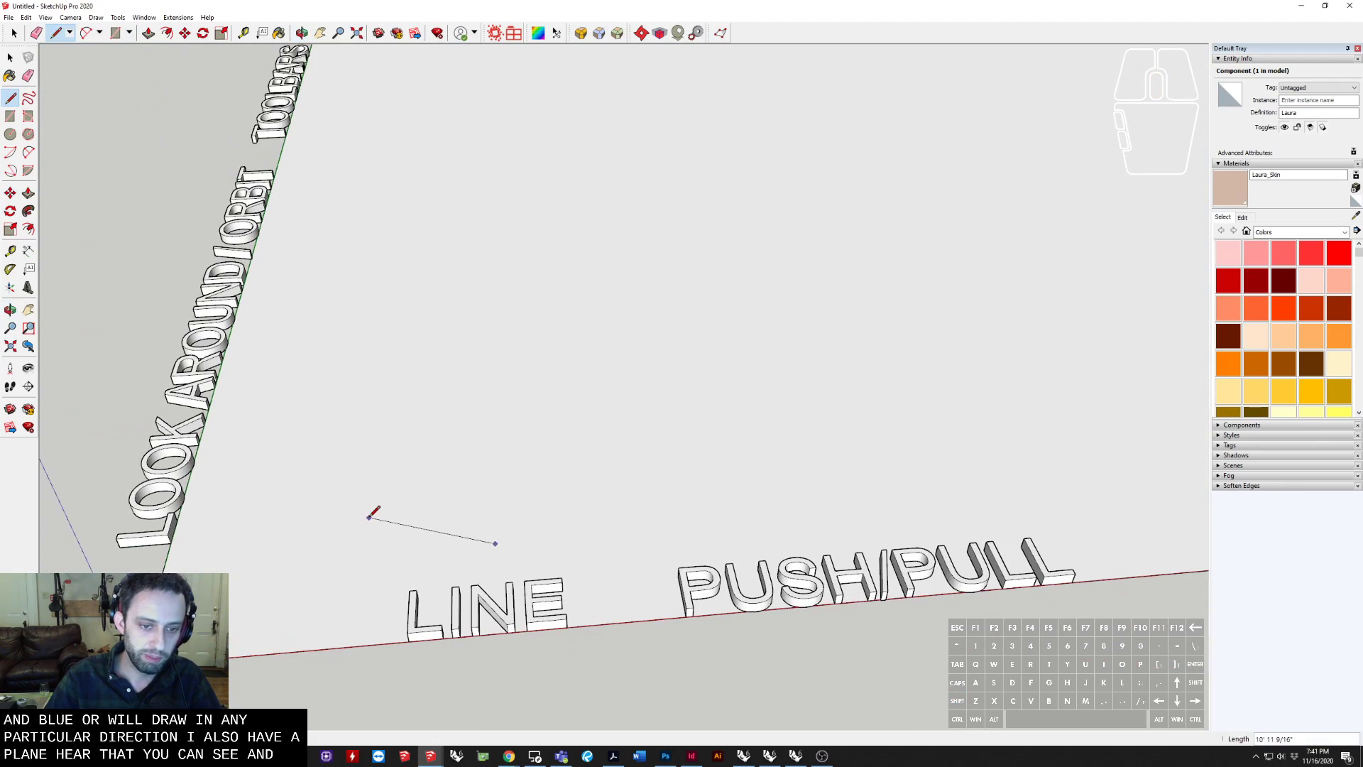
{"action": "key", "text": "Escape"}
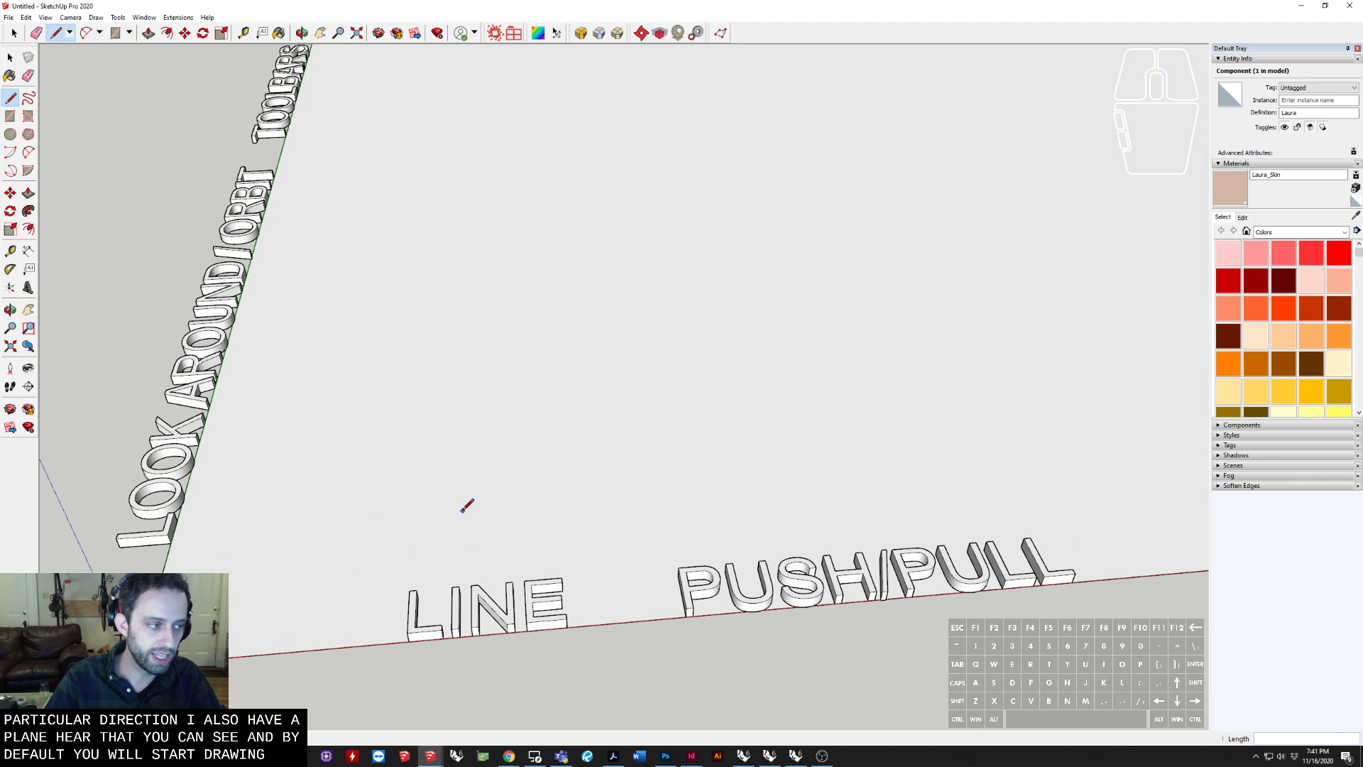
Draw a closed four-sided outline with the Line tool, about 30' long, on the ground face behind the "LINE" lettering
{"action": "middle_click_drag", "start_coordinate": [457, 526], "coordinate": [490, 430]}
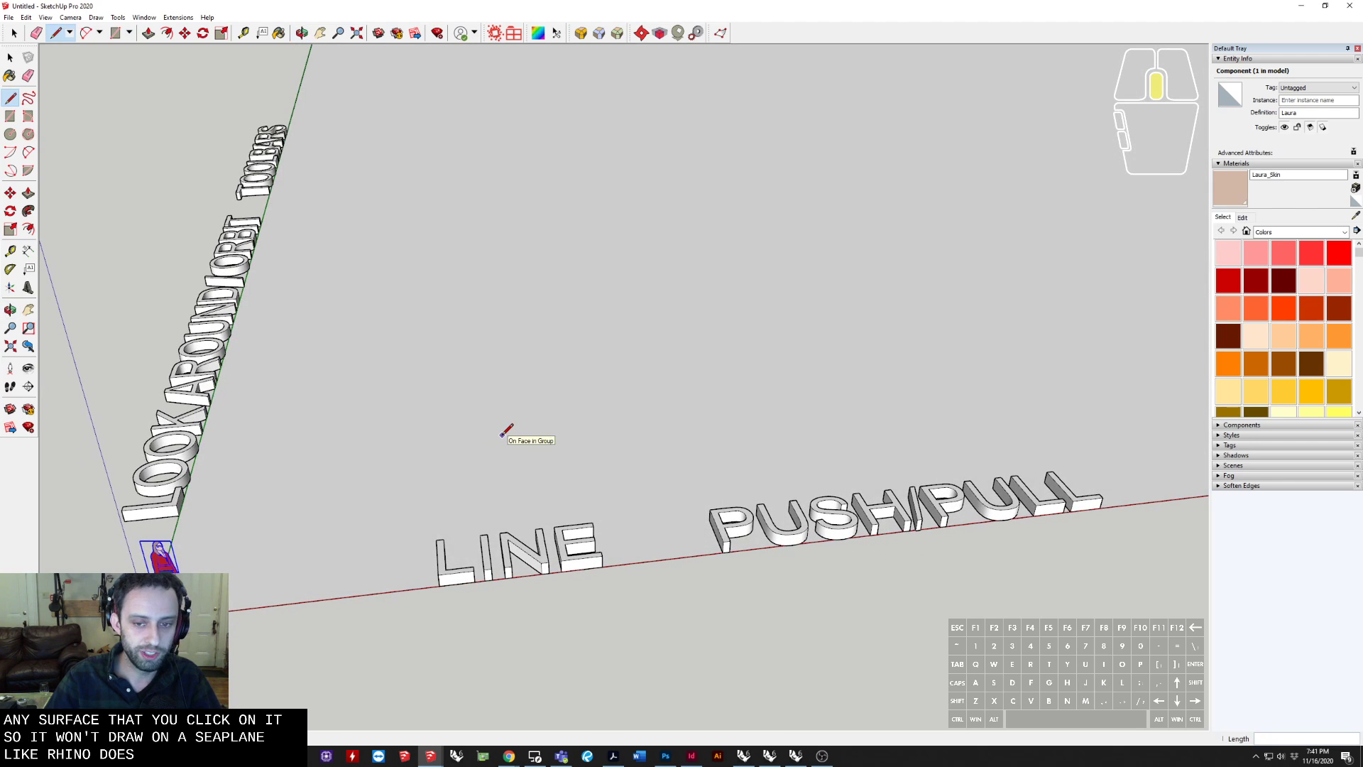
{"action": "middle_click_drag", "start_coordinate": [490, 486], "coordinate": [555, 475]}
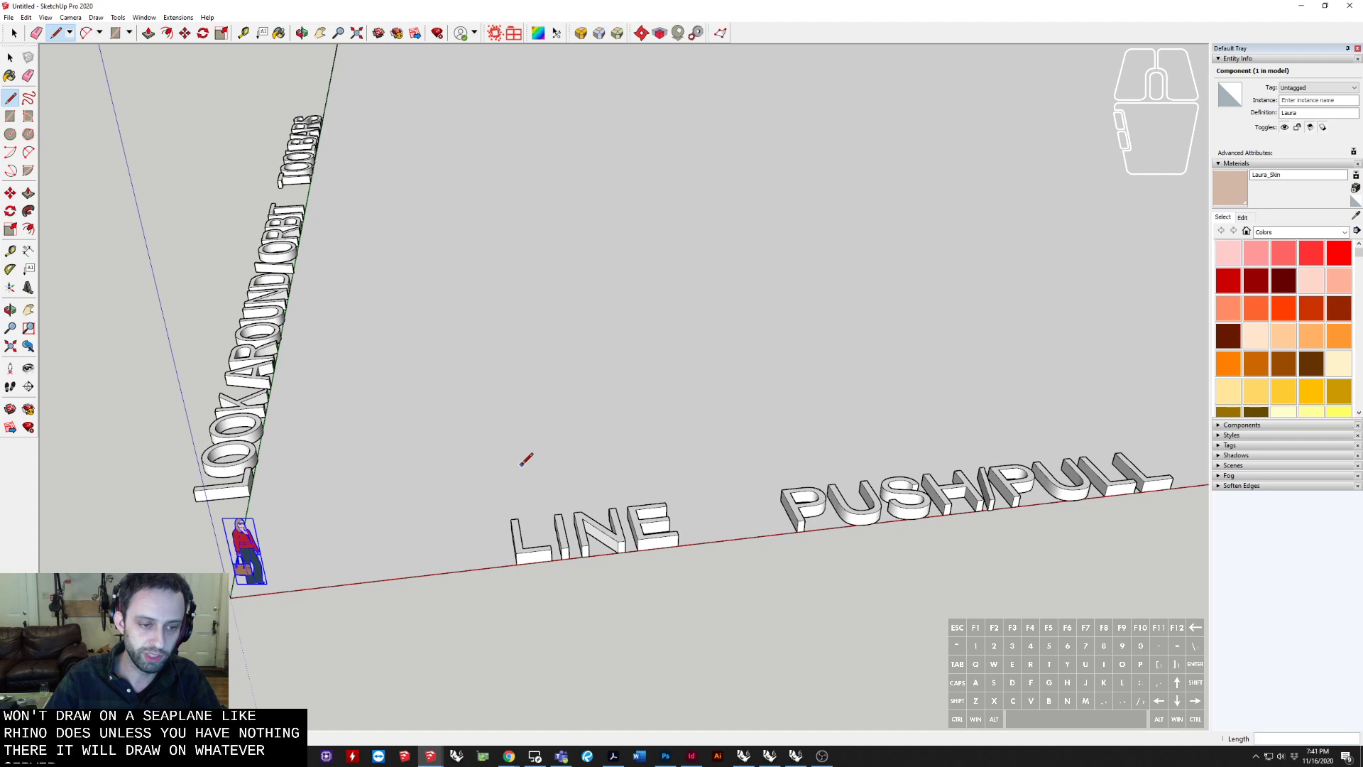
{"action": "left_click", "coordinate": [495, 308]}
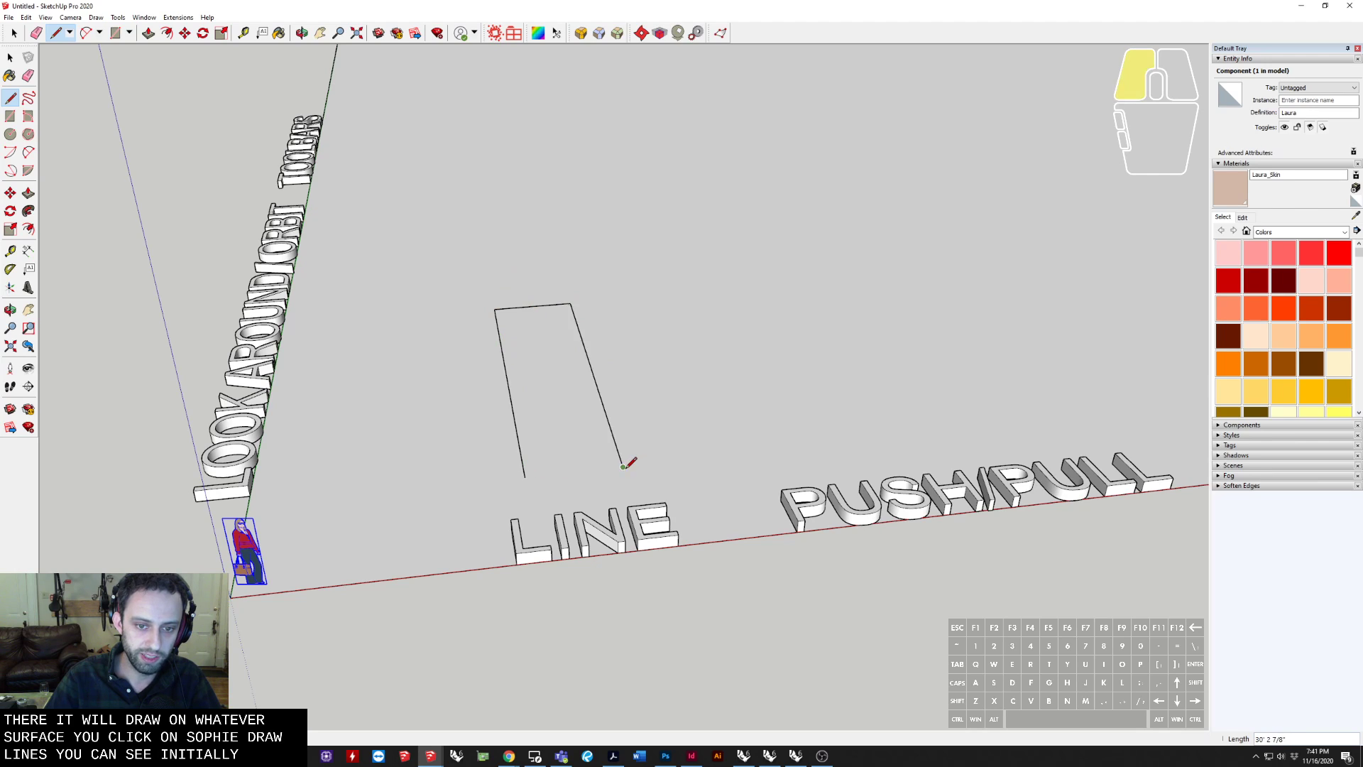
{"action": "left_click", "coordinate": [623, 467]}
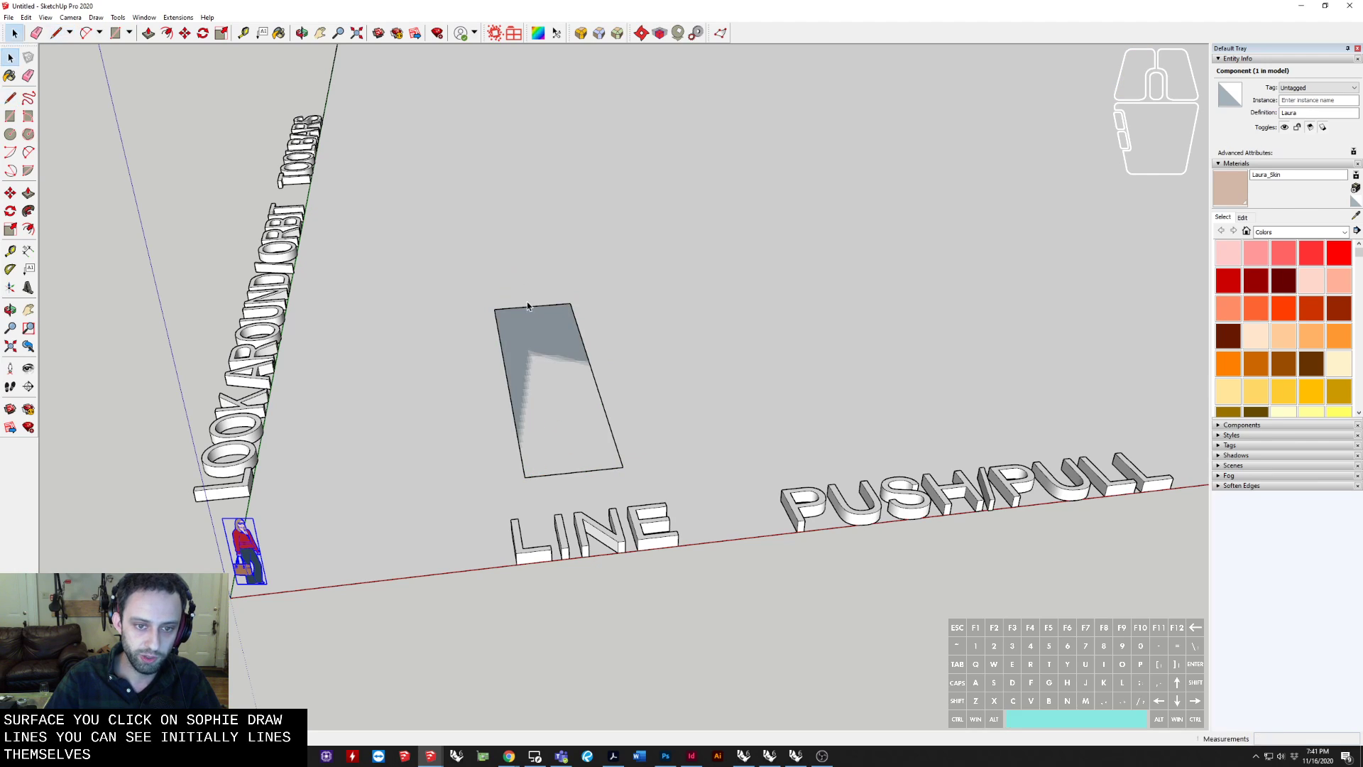
Select the new four-sided face and examine its flat surface from higher and lower viewing angles
{"action": "middle_click_drag", "start_coordinate": [579, 426], "coordinate": [681, 490]}
{"action": "key", "text": "m"}
{"action": "left_click", "coordinate": [707, 540]}
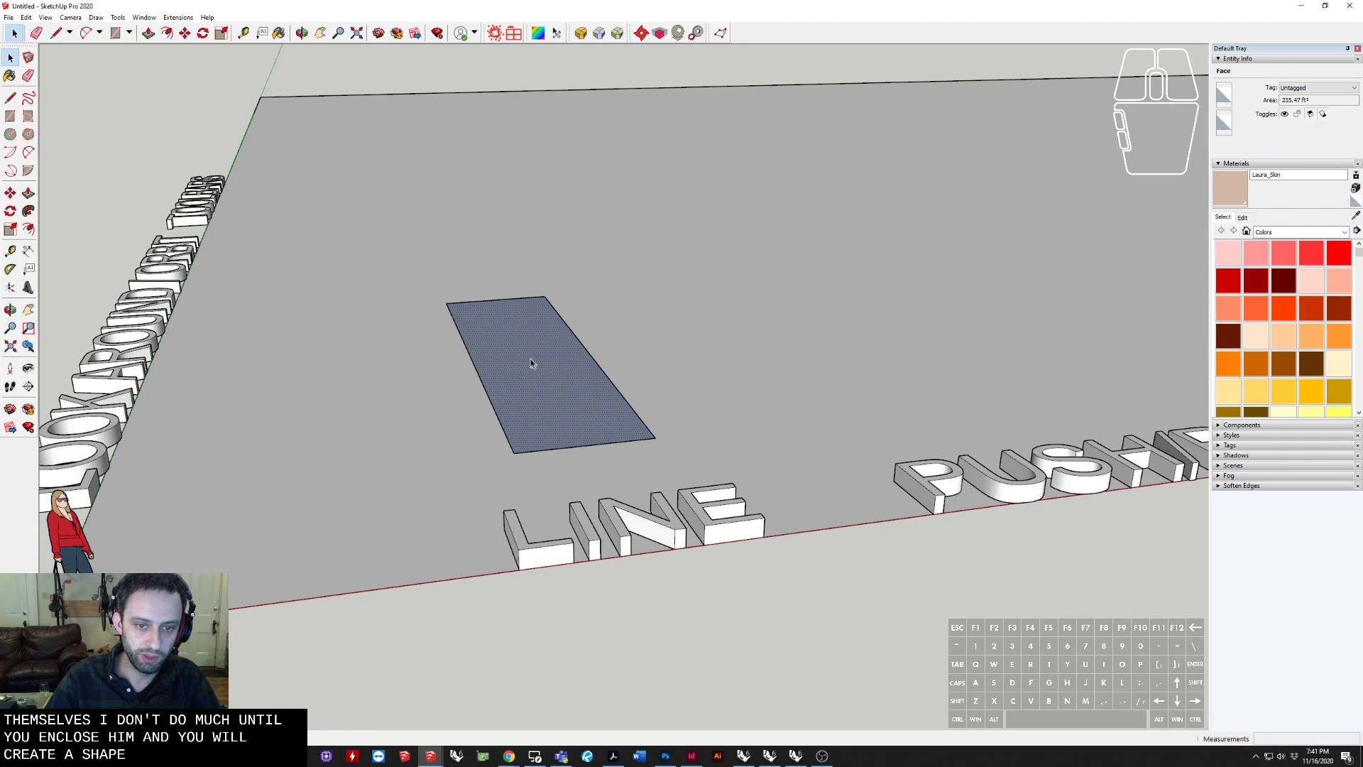
{"action": "middle_click_drag", "start_coordinate": [530, 359], "coordinate": [589, 376]}
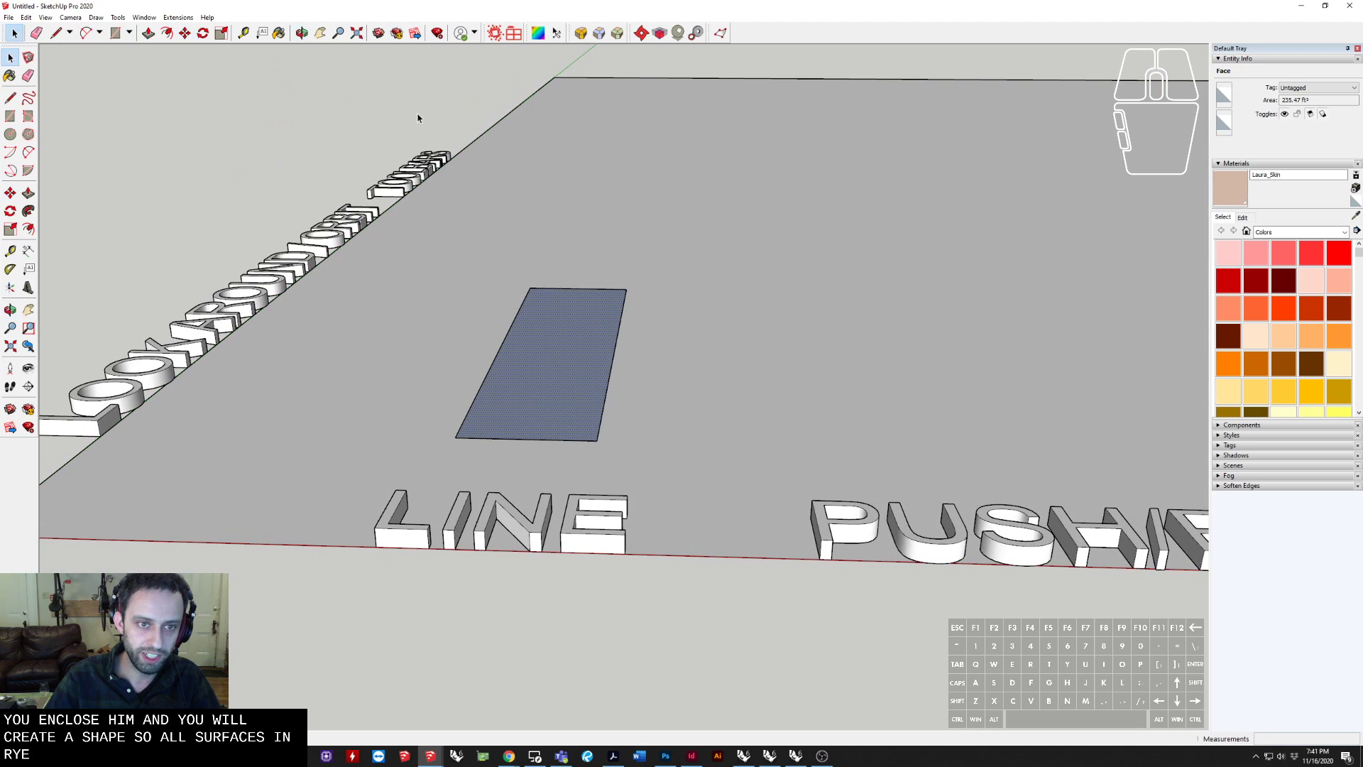
{"action": "middle_click_drag", "start_coordinate": [762, 402], "coordinate": [707, 373]}
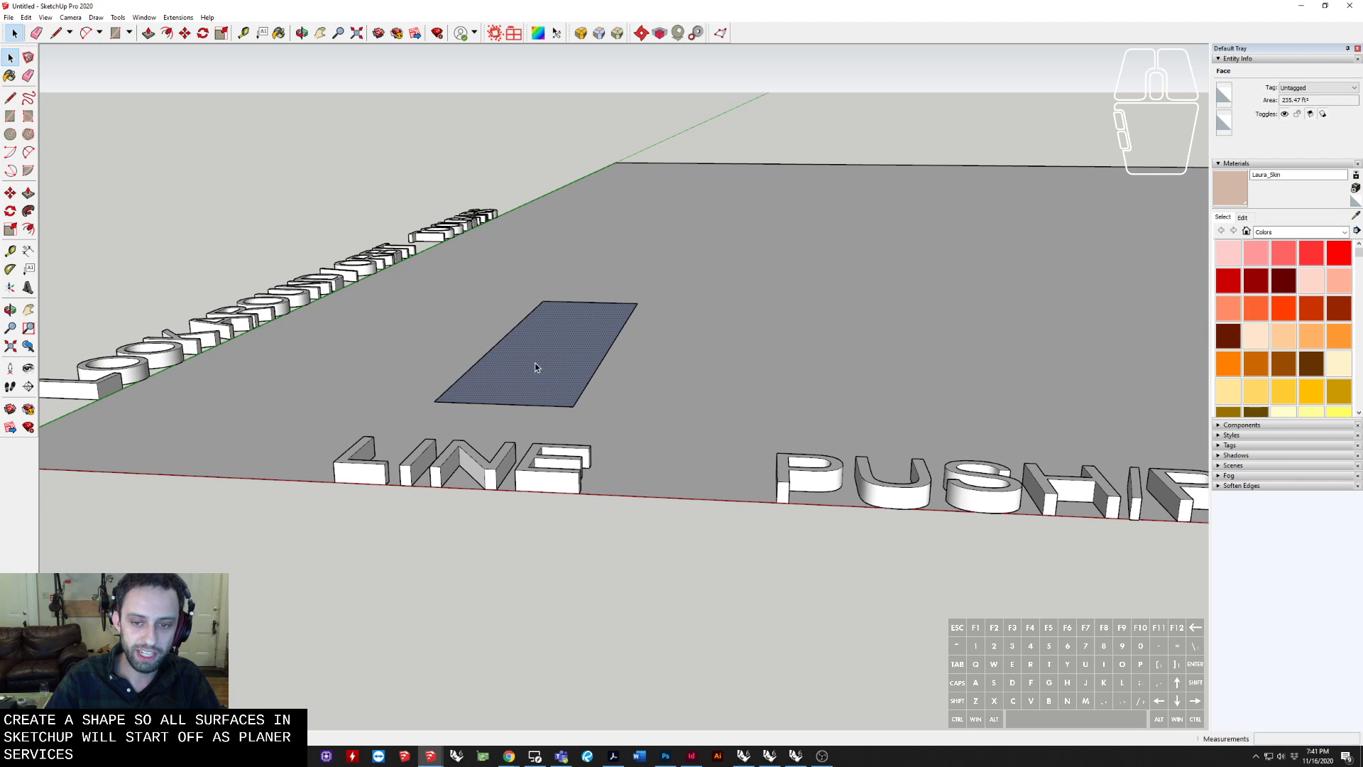
{"action": "middle_click_drag", "start_coordinate": [535, 368], "coordinate": [570, 395]}
{"action": "middle_click_drag", "start_coordinate": [684, 390], "coordinate": [697, 431]}
{"action": "middle_click_drag", "start_coordinate": [599, 420], "coordinate": [526, 402]}
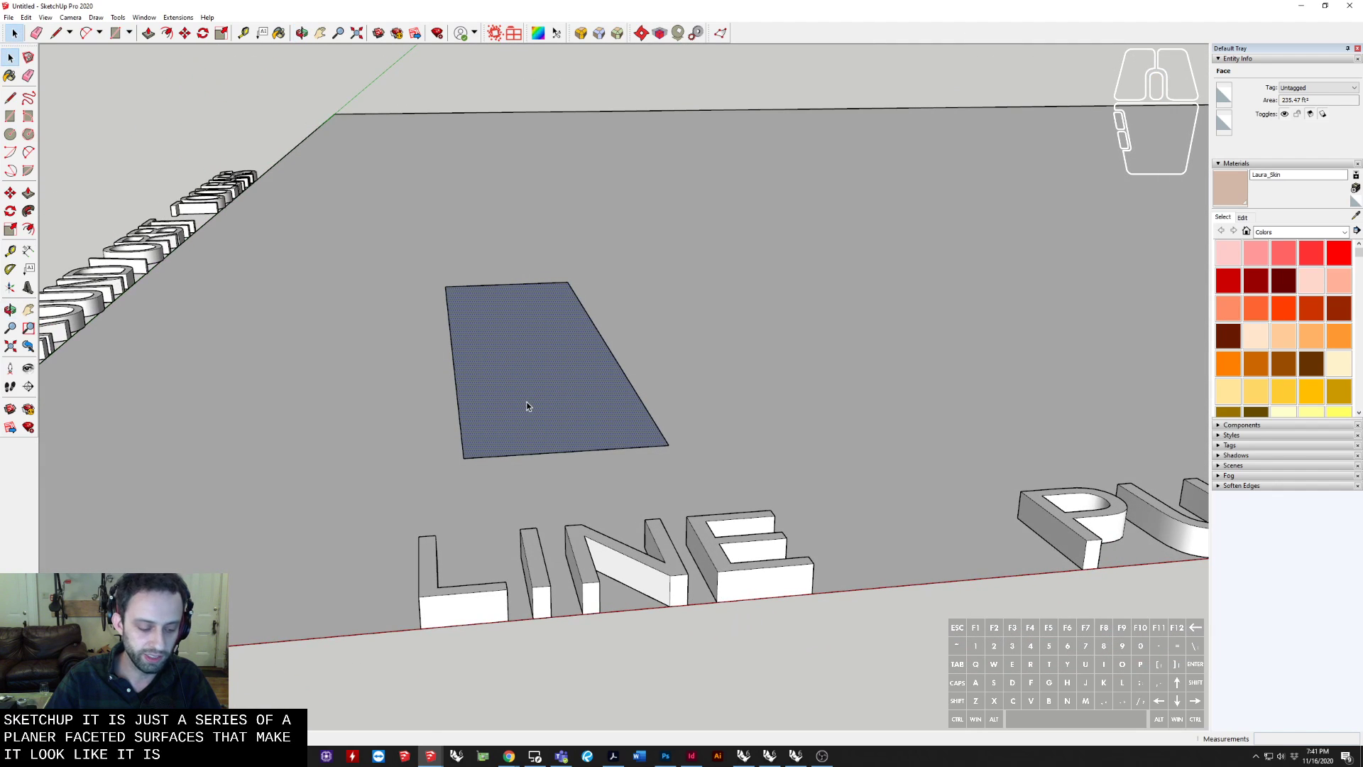
{"action": "middle_click_drag", "start_coordinate": [609, 427], "coordinate": [568, 421]}
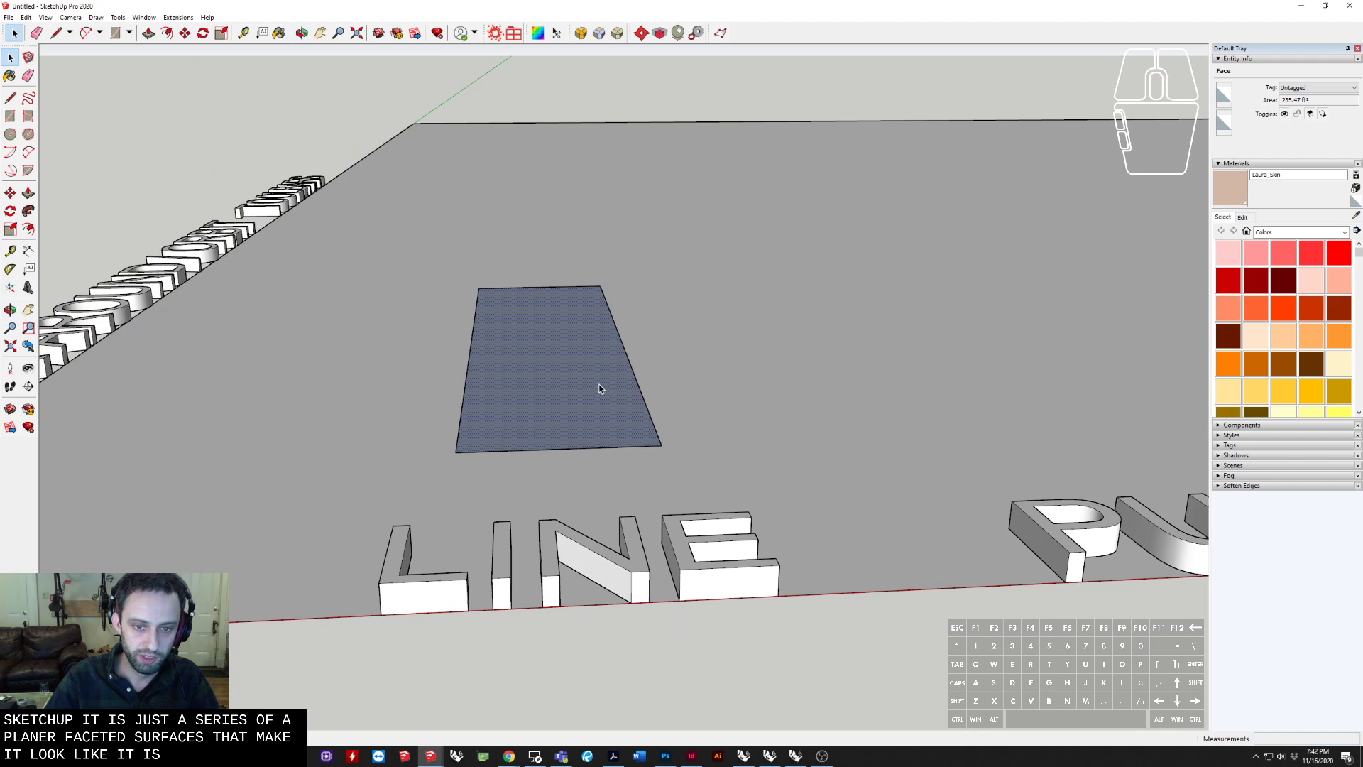
{"action": "middle_click_drag", "start_coordinate": [579, 346], "coordinate": [491, 337]}
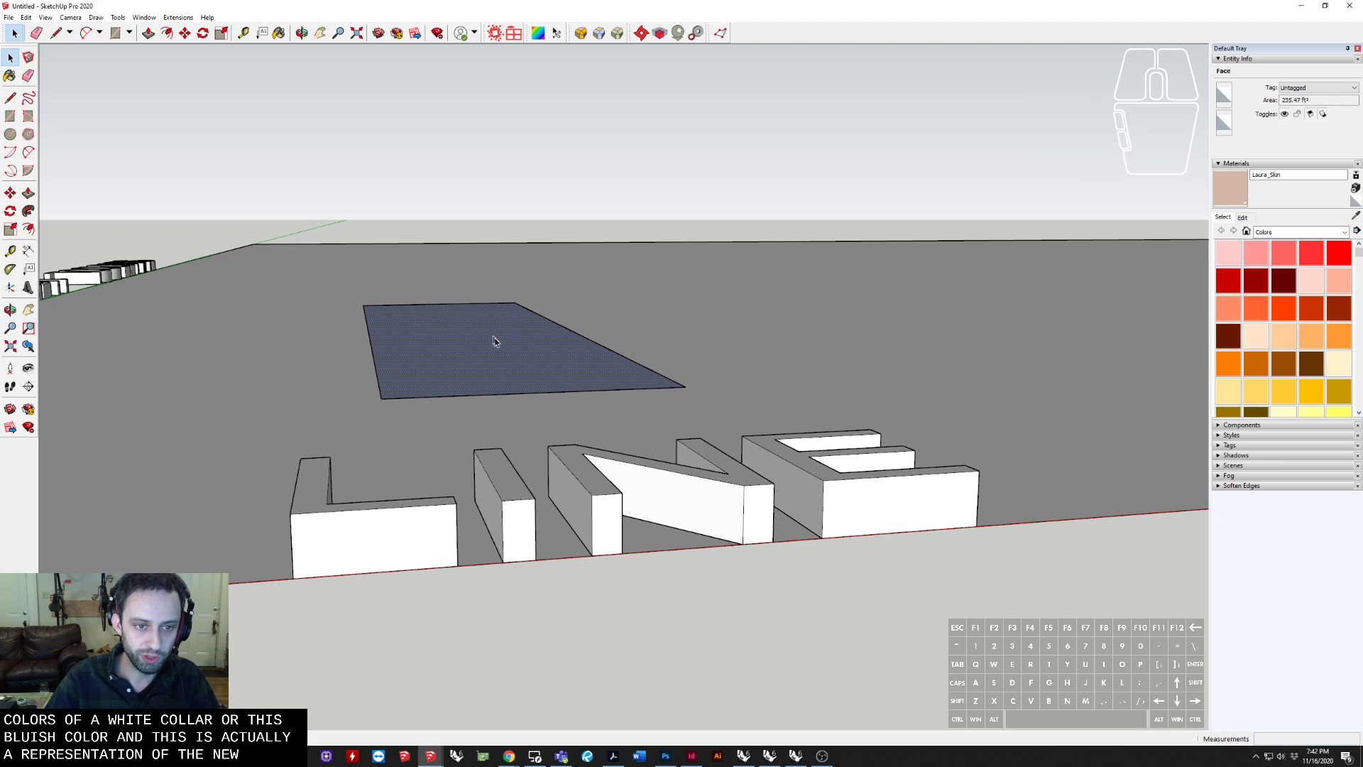
Try to rotate the four-sided face together with its edges 45 degrees, pivoting at the "N" of the "LINE" lettering
{"action": "double_click", "coordinate": [511, 365]}
{"action": "key", "text": "q"}
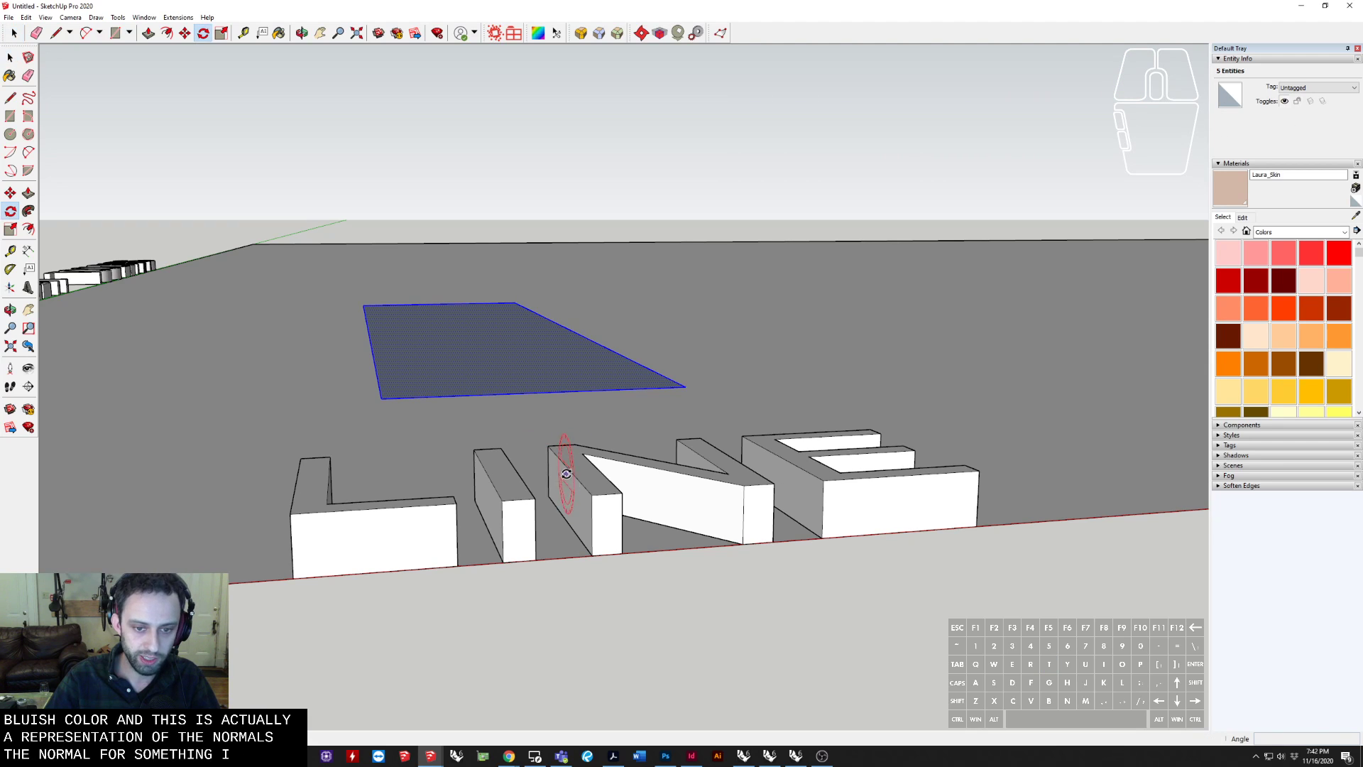
{"action": "left_click", "coordinate": [619, 500]}
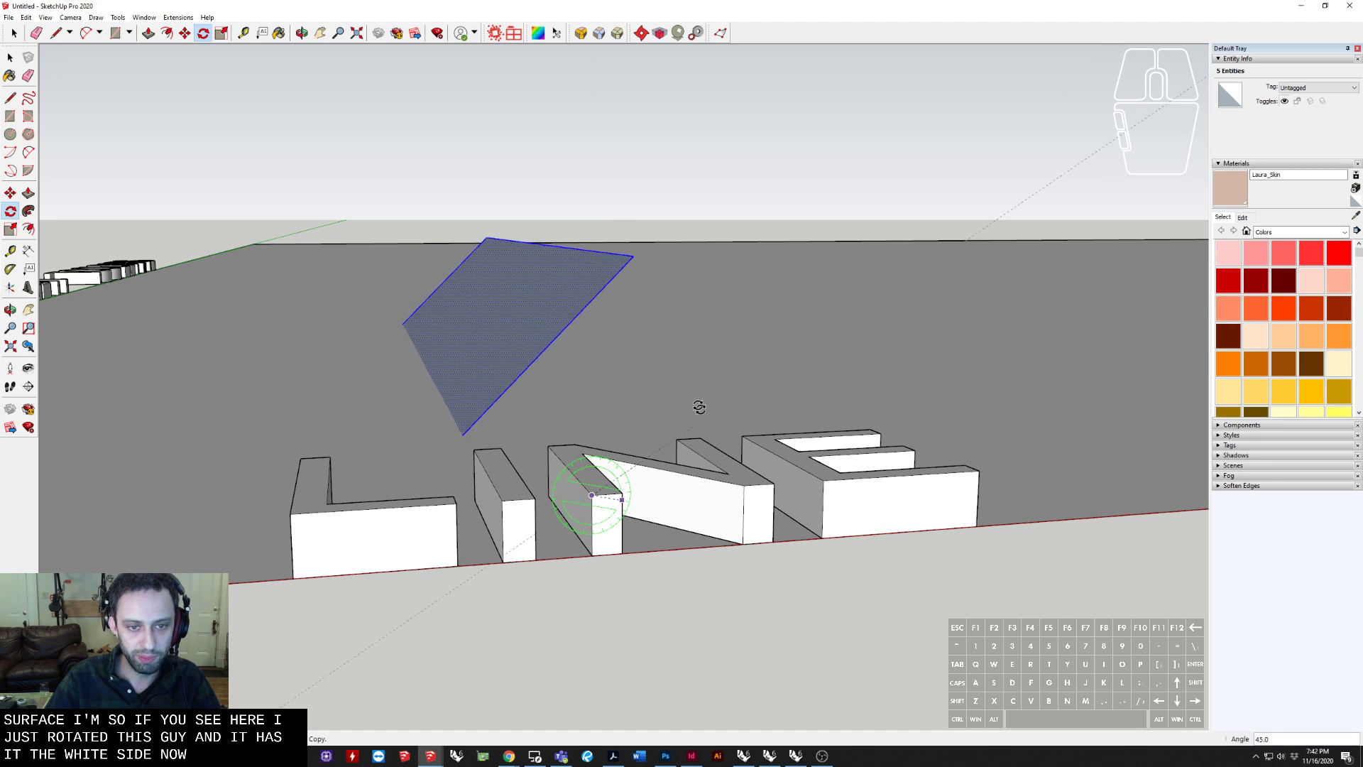
{"action": "key", "text": "Escape"}
{"action": "middle_click_drag", "start_coordinate": [424, 435], "coordinate": [531, 427]}
{"action": "key", "text": "space"}
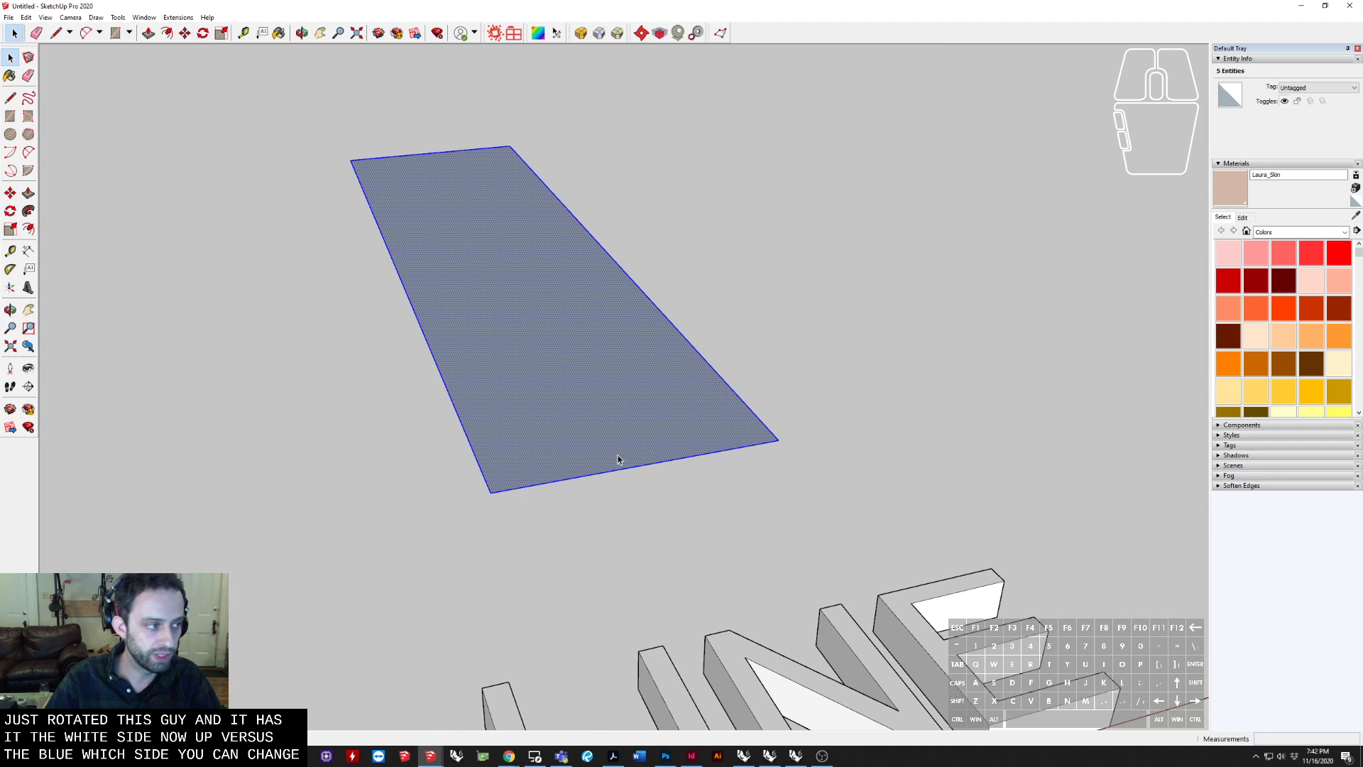
Examine the blue side of the selected face from several angles and dismiss the incoming chat notification
{"action": "middle_click_drag", "start_coordinate": [632, 456], "coordinate": [584, 447]}
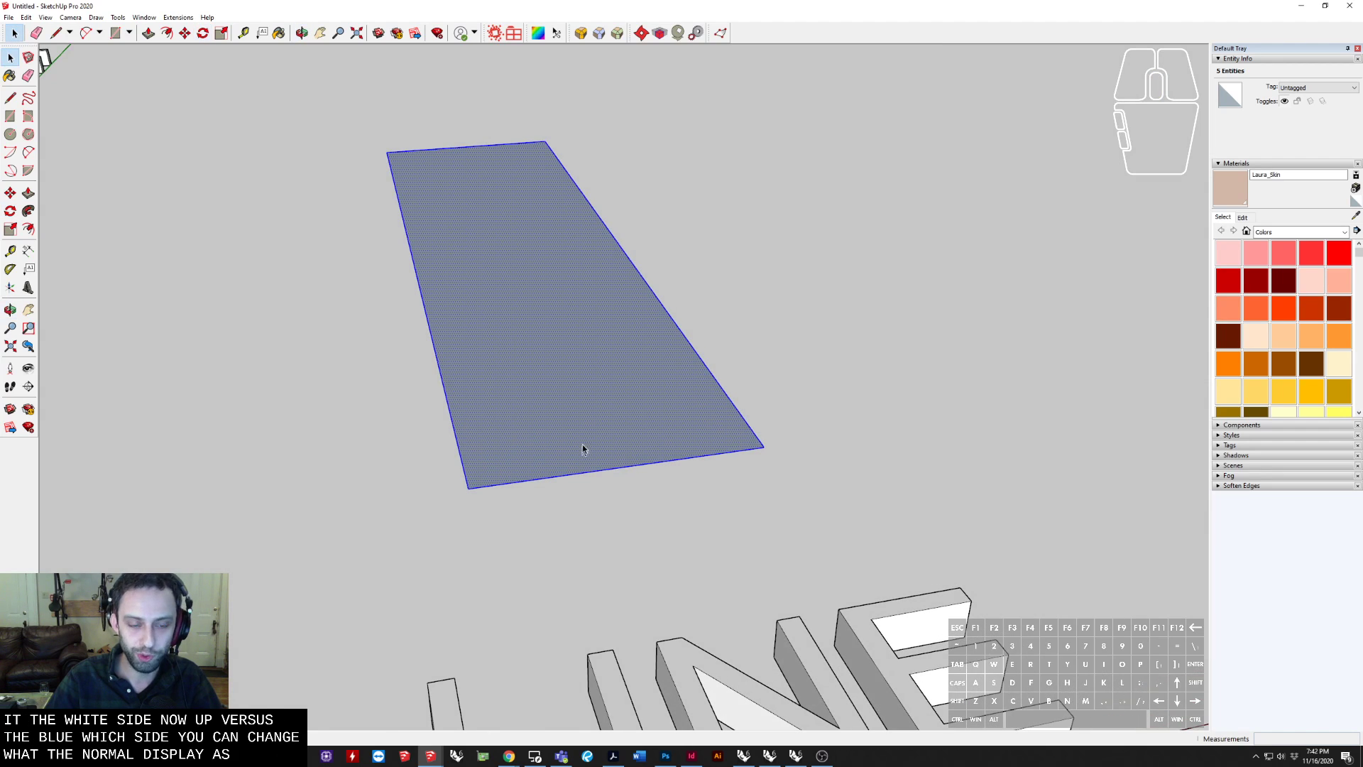
{"action": "middle_click_drag", "start_coordinate": [703, 425], "coordinate": [656, 381]}
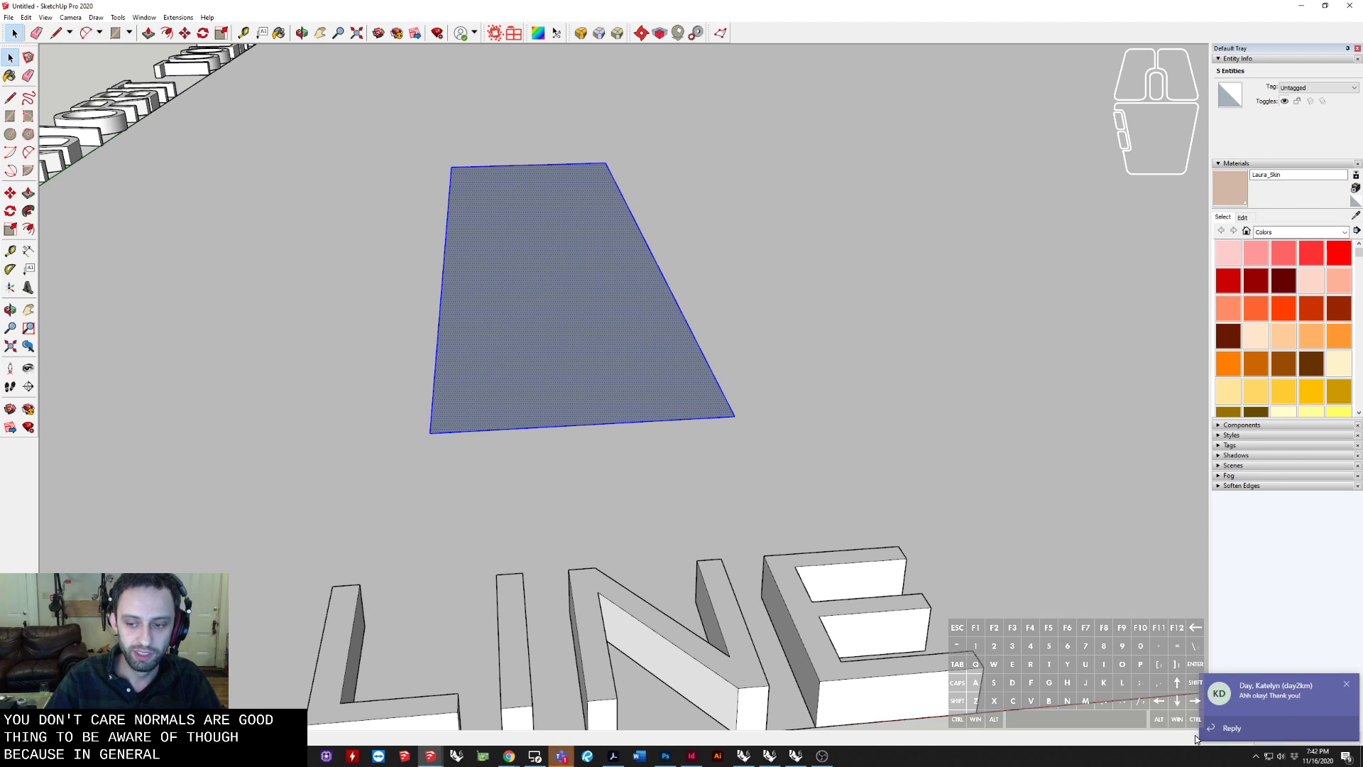
{"action": "left_click", "coordinate": [1343, 682]}
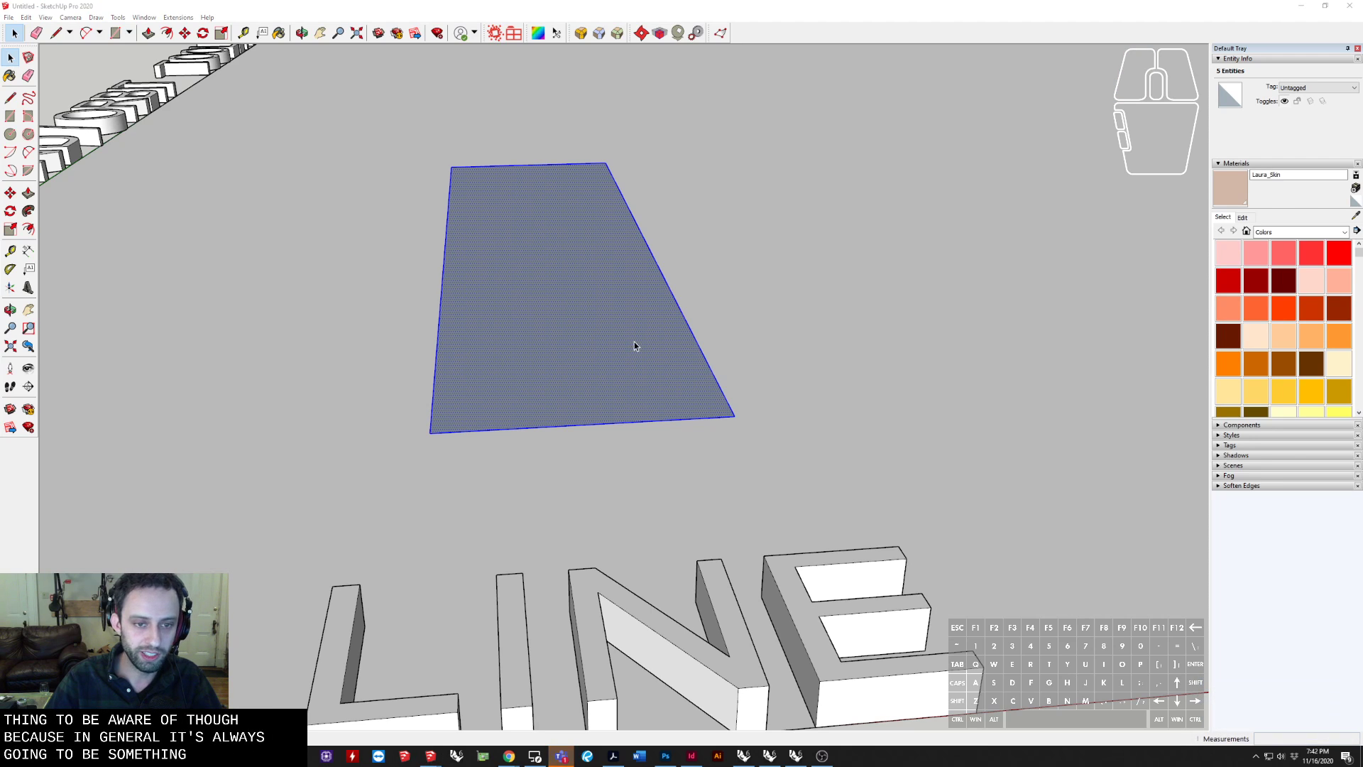
{"action": "middle_click_drag", "start_coordinate": [633, 342], "coordinate": [540, 375]}
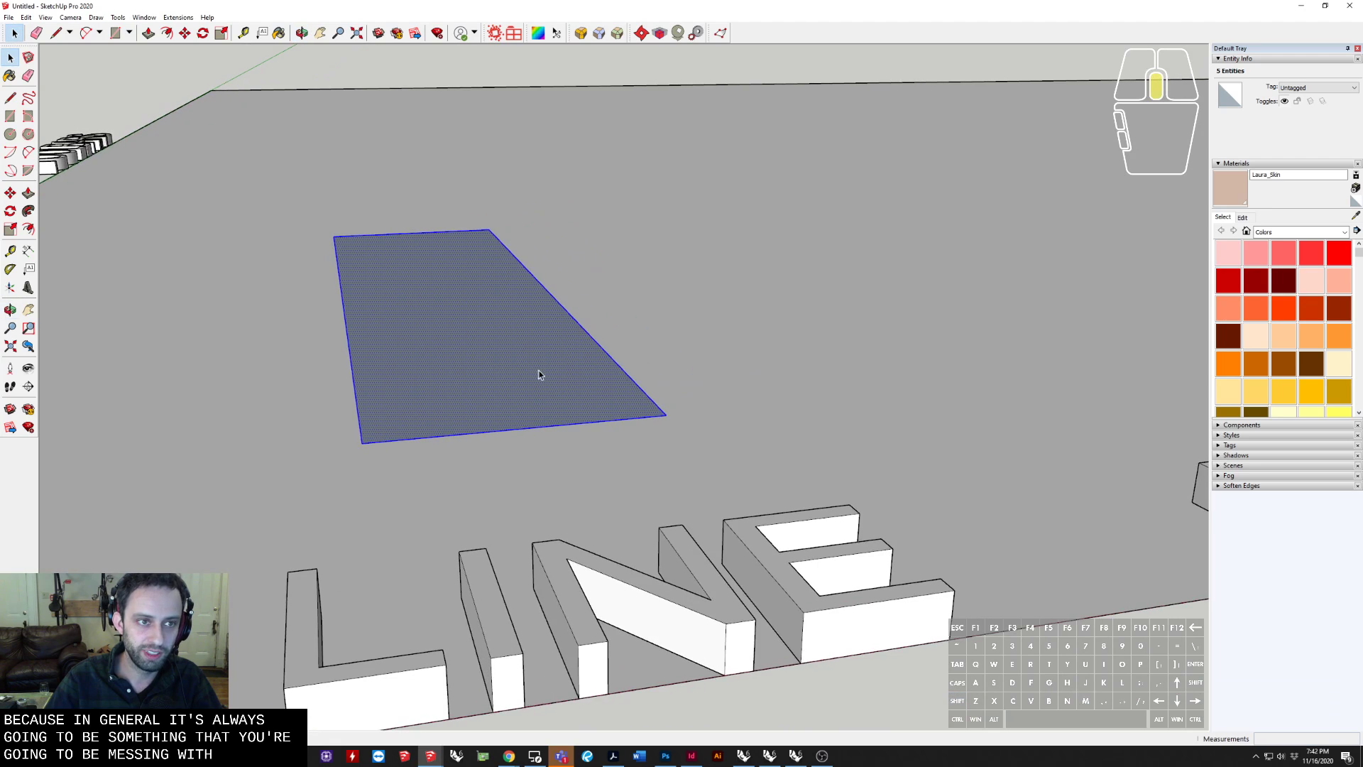
{"action": "mouse_move", "coordinate": [461, 348]}
{"action": "middle_mouse_down"}
{"action": "mouse_move", "coordinate": [441, 355]}
{"action": "mouse_move", "coordinate": [455, 364]}
{"action": "middle_mouse_up"}
{"action": "middle_click_drag", "start_coordinate": [437, 410], "coordinate": [480, 402]}
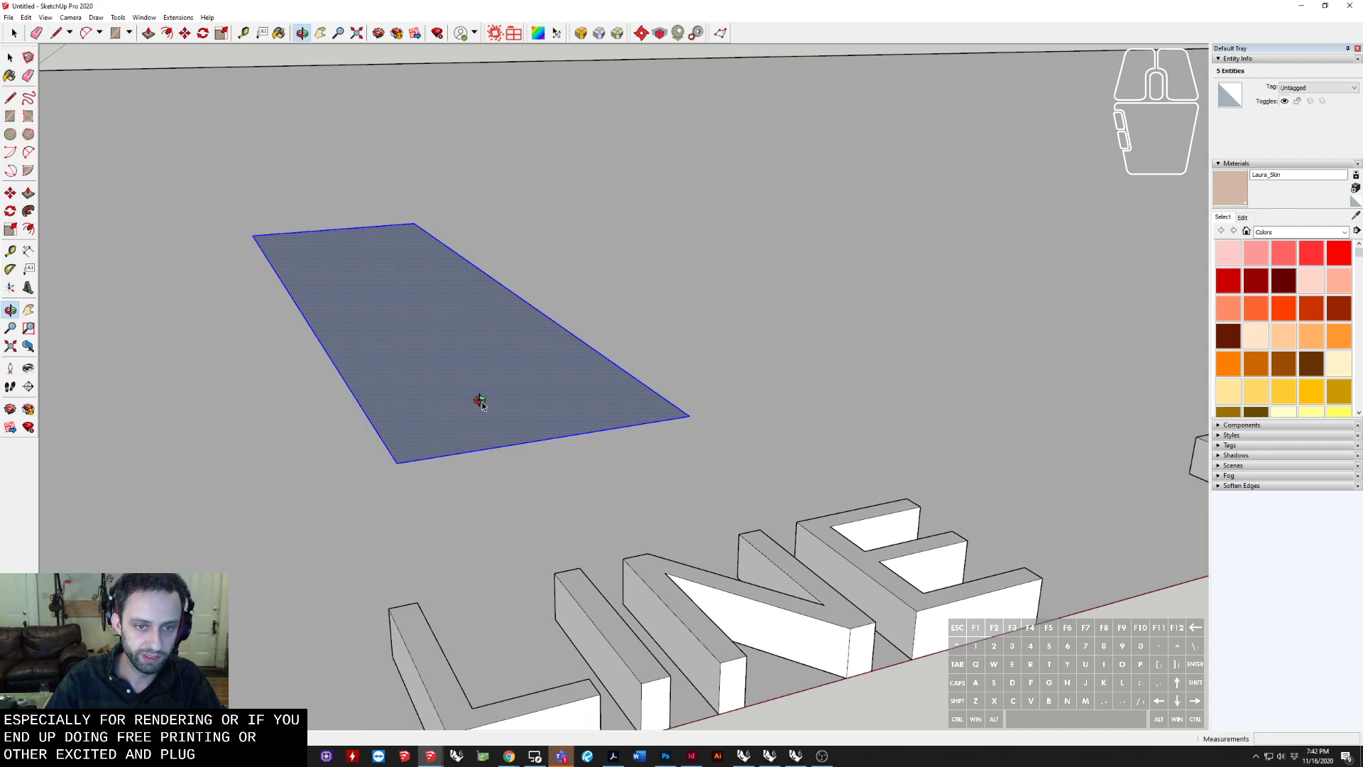
Try to extrude the four-sided face upward into a box with Push/Pull, inspect its faces, and undo the extrusion
{"action": "left_click", "coordinate": [458, 412]}
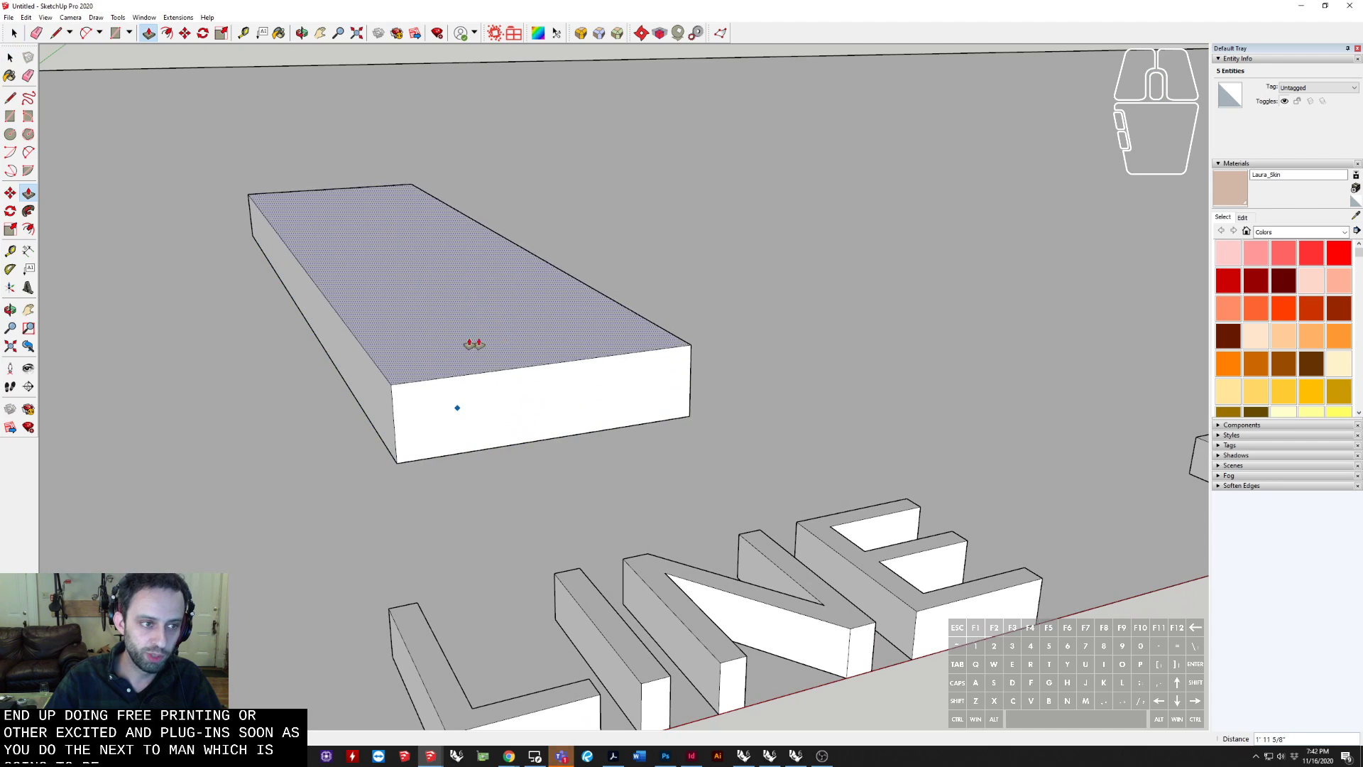
{"action": "type", "text": "1"}
{"action": "key", "text": "Return"}
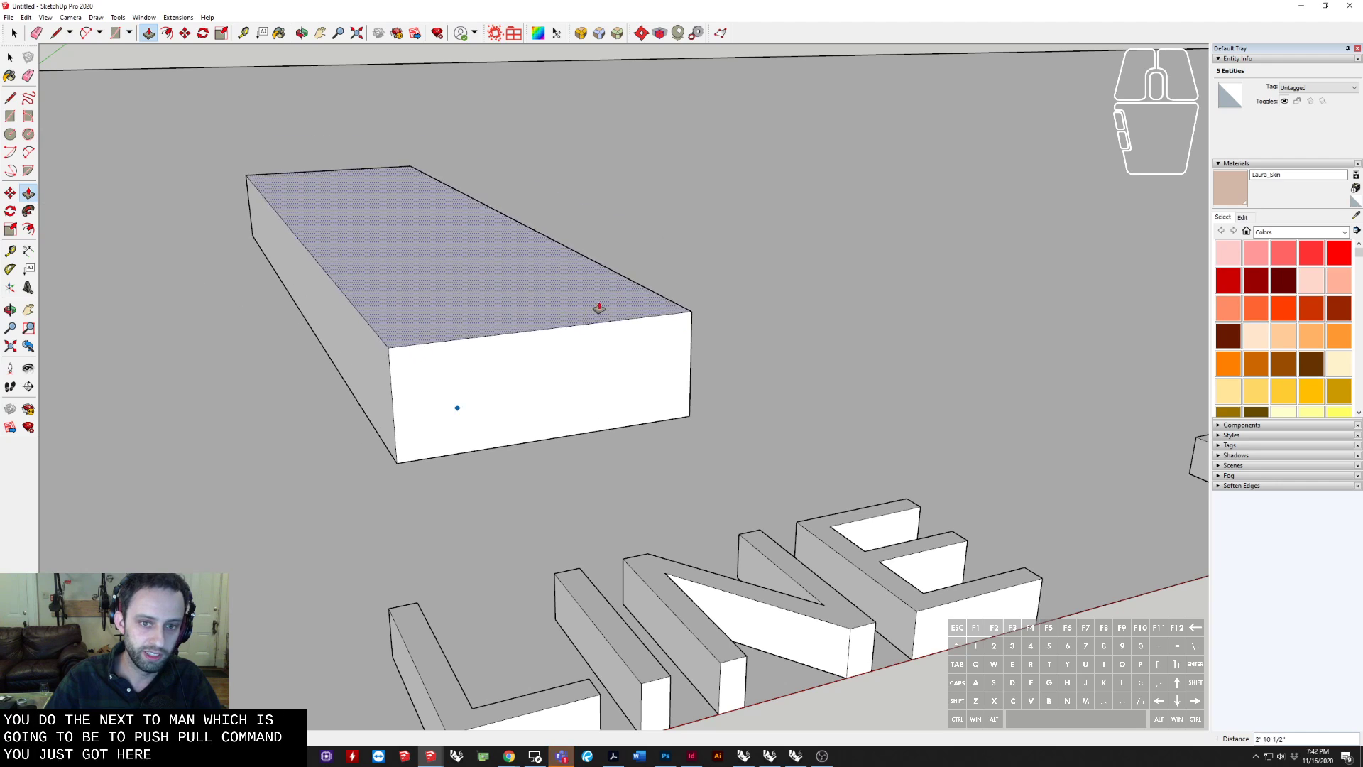
{"action": "left_click", "coordinate": [634, 246]}
{"action": "middle_click_drag", "start_coordinate": [407, 383], "coordinate": [655, 412]}
{"action": "key", "text": "ctrl+z"}
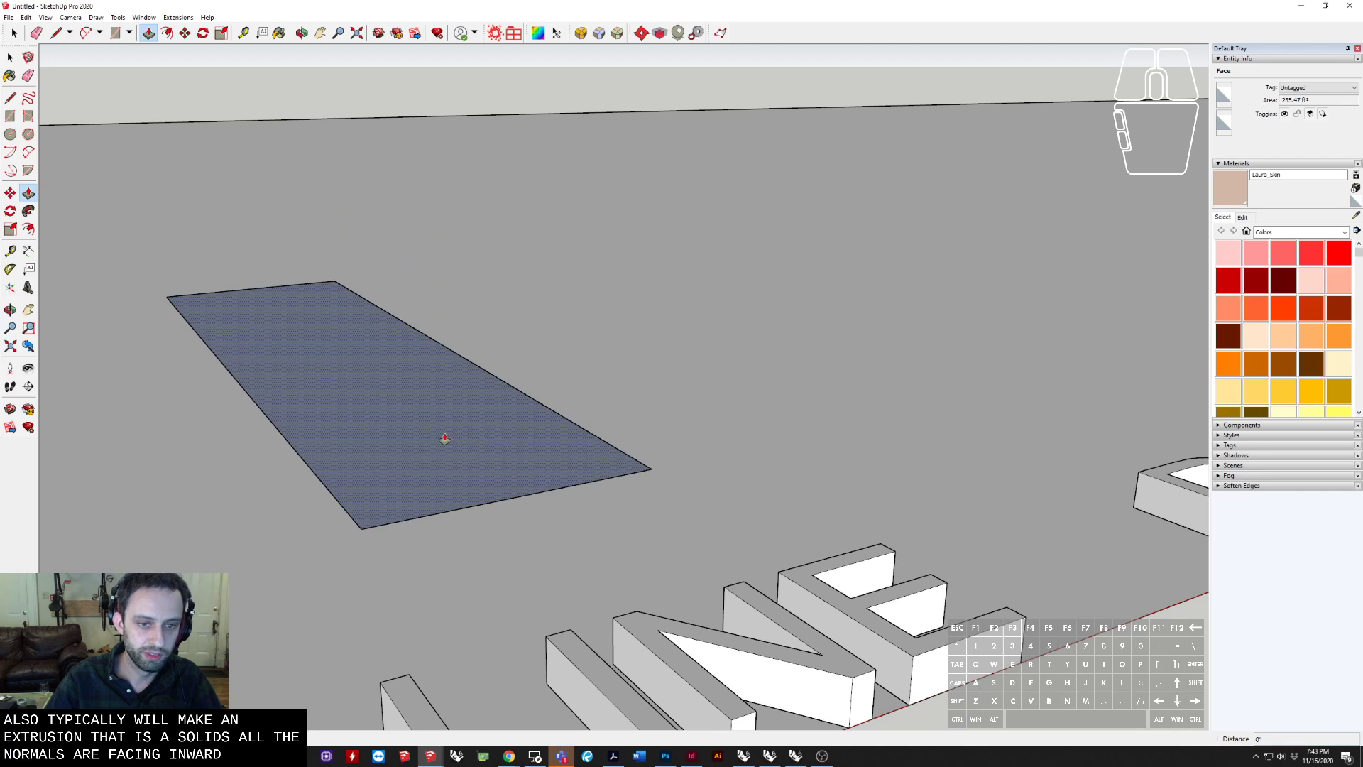
Reverse the four-sided face and extrude it upward 5' 4 3/16" into a box with Push/Pull
{"action": "right_click", "coordinate": [399, 398]}
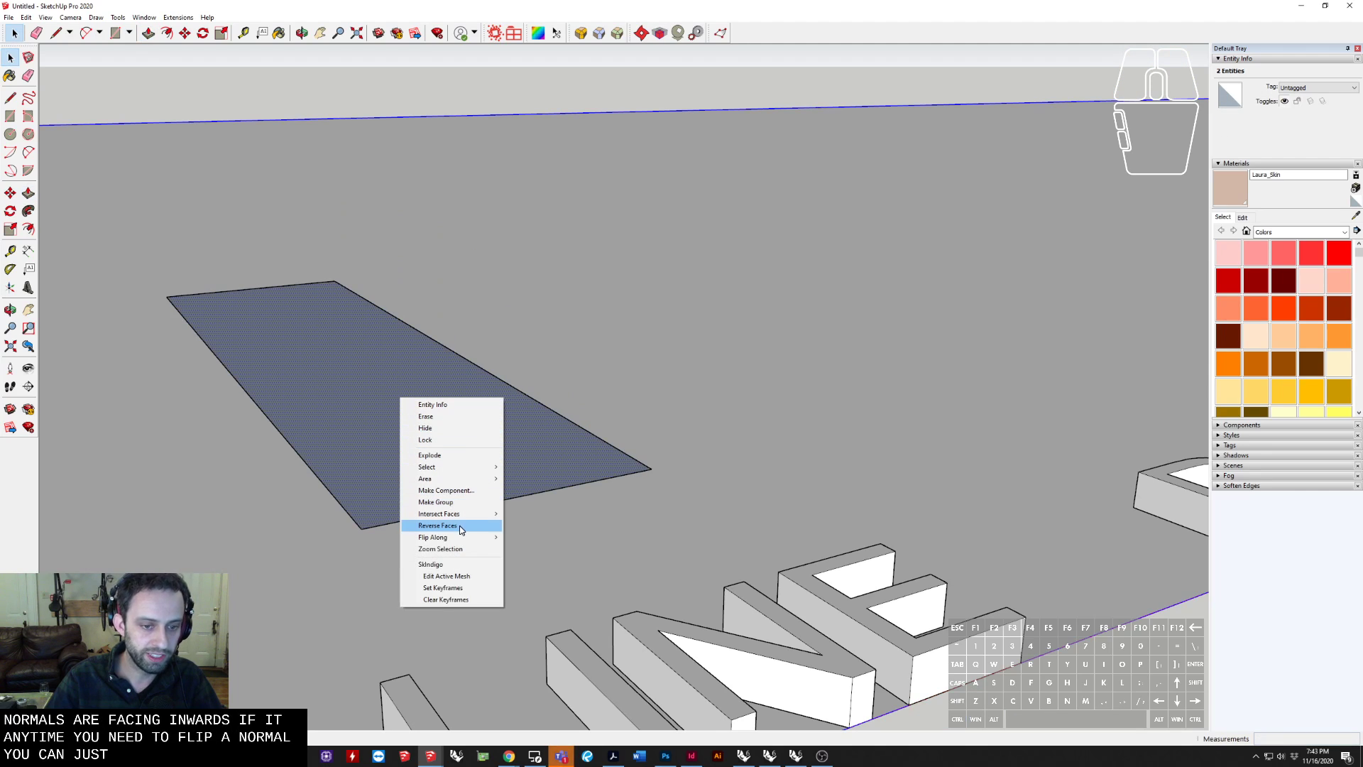
{"action": "left_click", "coordinate": [438, 526]}
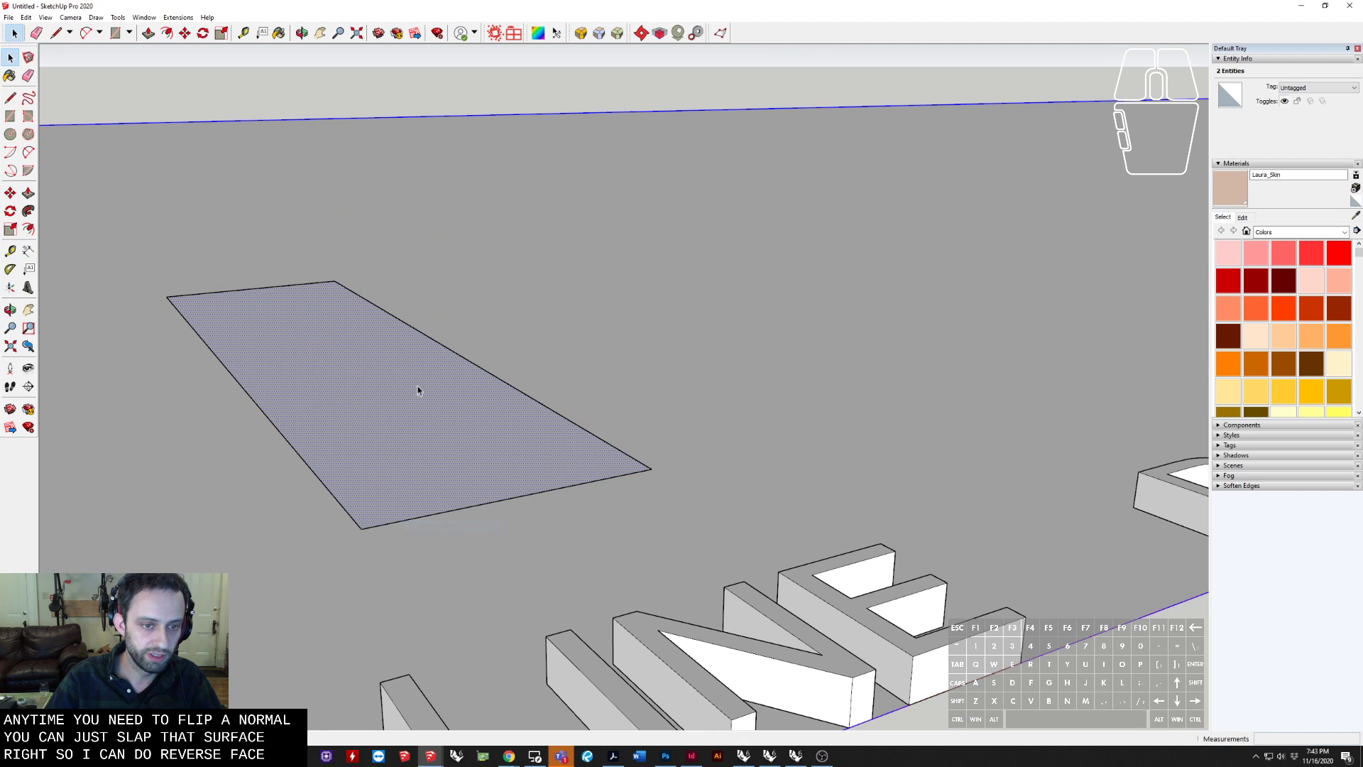
{"action": "mouse_move", "coordinate": [398, 423]}
{"action": "middle_mouse_down"}
{"action": "mouse_move", "coordinate": [426, 246]}
{"action": "mouse_move", "coordinate": [375, 397]}
{"action": "mouse_move", "coordinate": [396, 253]}
{"action": "mouse_move", "coordinate": [503, 361]}
{"action": "mouse_move", "coordinate": [587, 308]}
{"action": "mouse_move", "coordinate": [569, 264]}
{"action": "mouse_move", "coordinate": [438, 248]}
{"action": "mouse_move", "coordinate": [191, 466]}
{"action": "mouse_move", "coordinate": [526, 587]}
{"action": "mouse_move", "coordinate": [599, 538]}
{"action": "mouse_move", "coordinate": [407, 364]}
{"action": "mouse_move", "coordinate": [425, 377]}
{"action": "mouse_move", "coordinate": [350, 374]}
{"action": "mouse_move", "coordinate": [412, 401]}
{"action": "middle_mouse_up"}
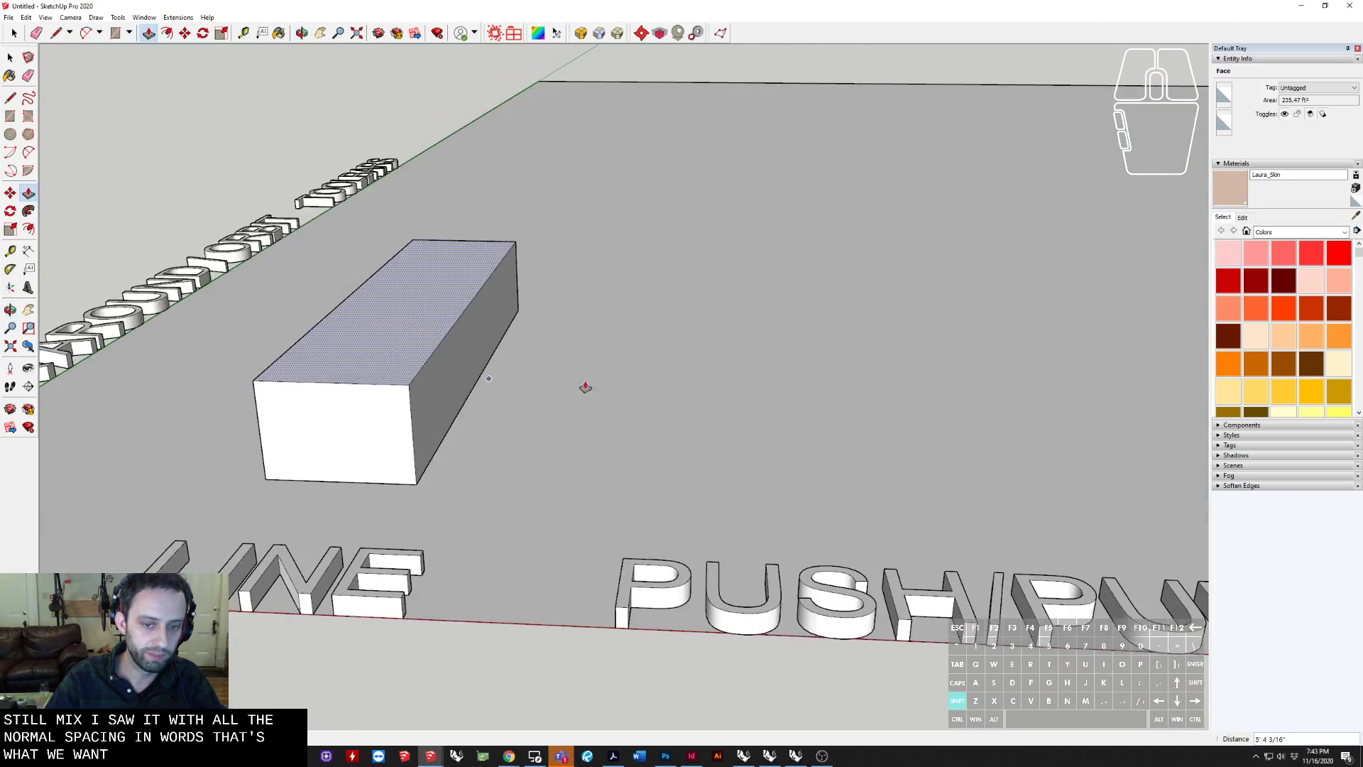
Split the box's long side face with a vertical line and pull one of its halves outward into an L-shaped block
{"action": "middle_click_drag", "start_coordinate": [639, 396], "coordinate": [403, 360], "text": "shift"}
{"action": "scroll", "coordinate": [403, 359], "scroll_direction": "down", "scroll_amount": 1}
{"action": "scroll", "coordinate": [426, 432], "scroll_direction": "down", "scroll_amount": 2}
{"action": "scroll", "coordinate": [496, 483], "scroll_direction": "up", "scroll_amount": 4}
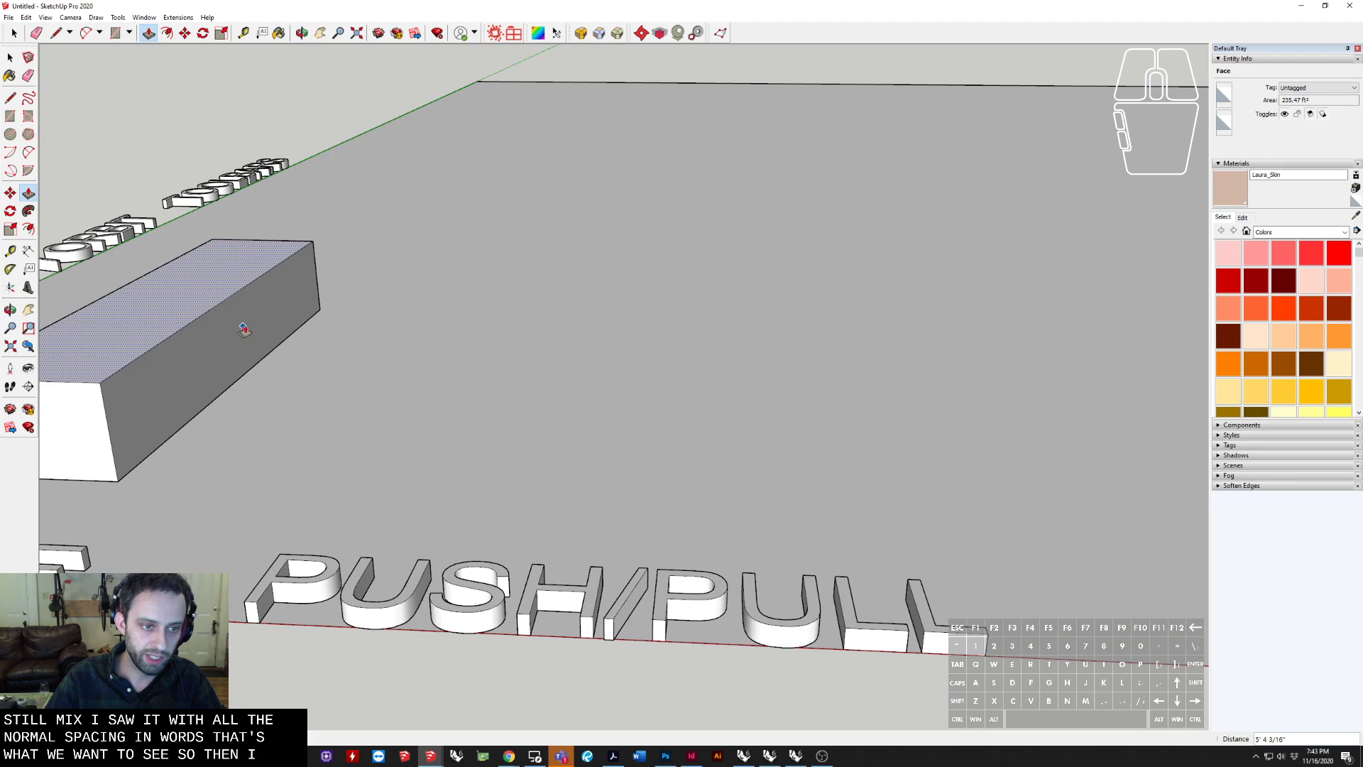
{"action": "key", "text": "f"}
{"action": "middle_click_drag", "start_coordinate": [92, 337], "coordinate": [348, 348]}
{"action": "middle_click_drag", "start_coordinate": [190, 335], "coordinate": [414, 353]}
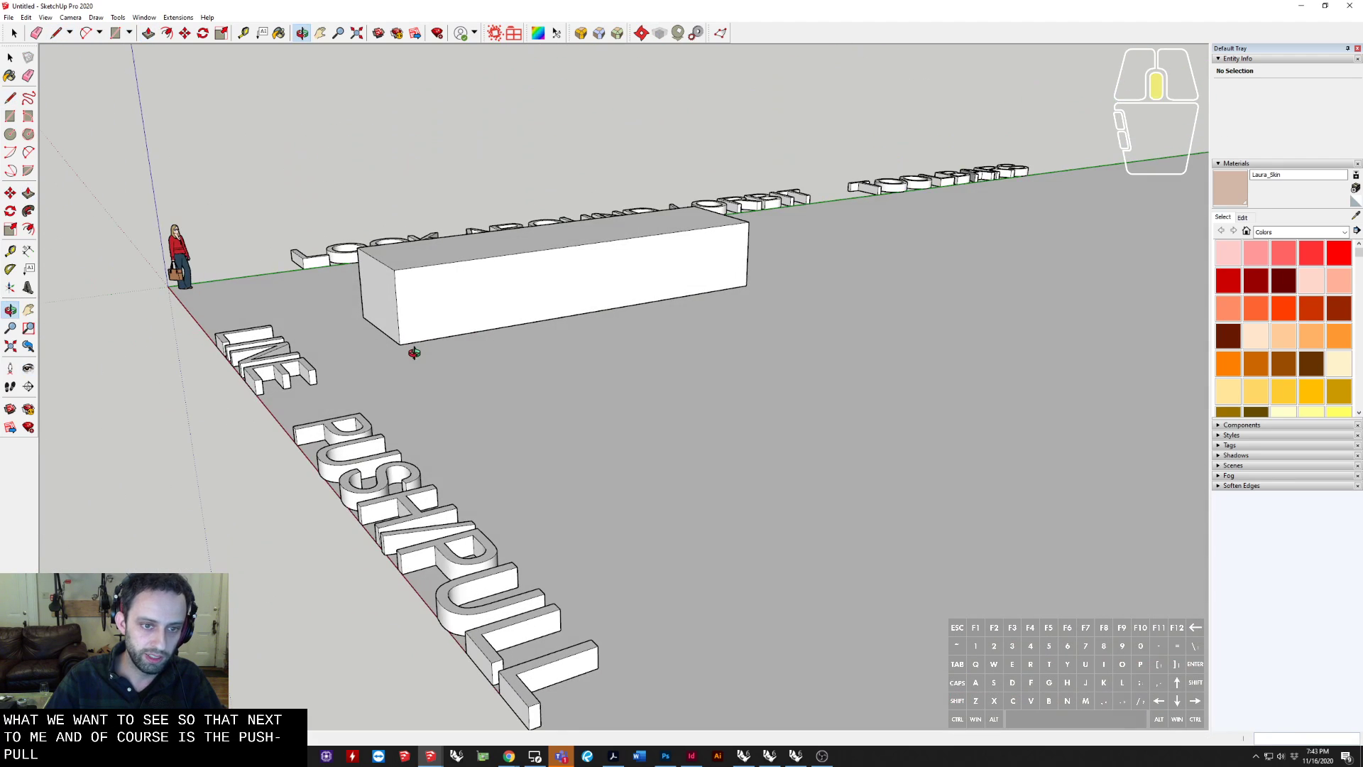
{"action": "middle_click_drag", "start_coordinate": [483, 310], "coordinate": [481, 353], "text": "shift"}
{"action": "scroll", "coordinate": [536, 374], "scroll_direction": "up", "scroll_amount": 2}
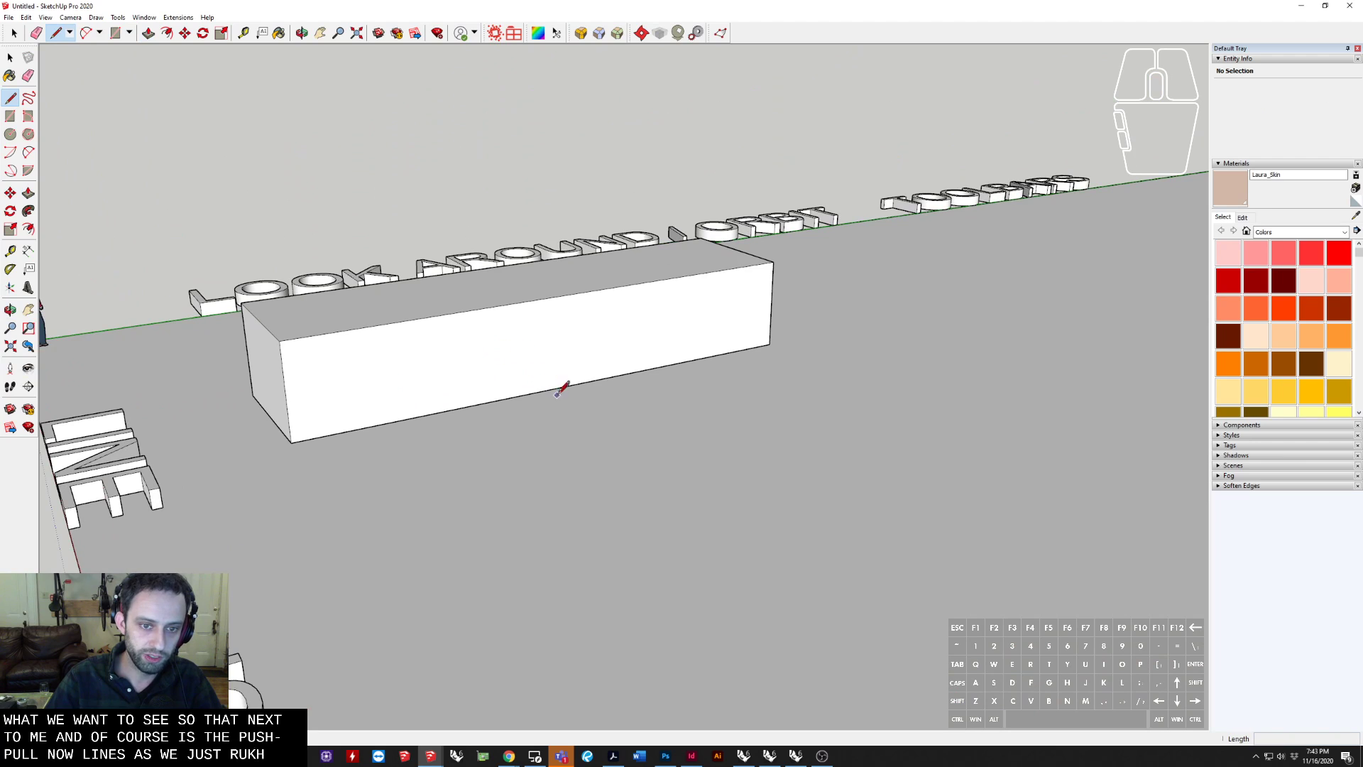
{"action": "left_click", "coordinate": [557, 296]}
{"action": "key", "text": "f"}
{"action": "left_click_drag", "start_coordinate": [606, 317], "coordinate": [727, 374]}
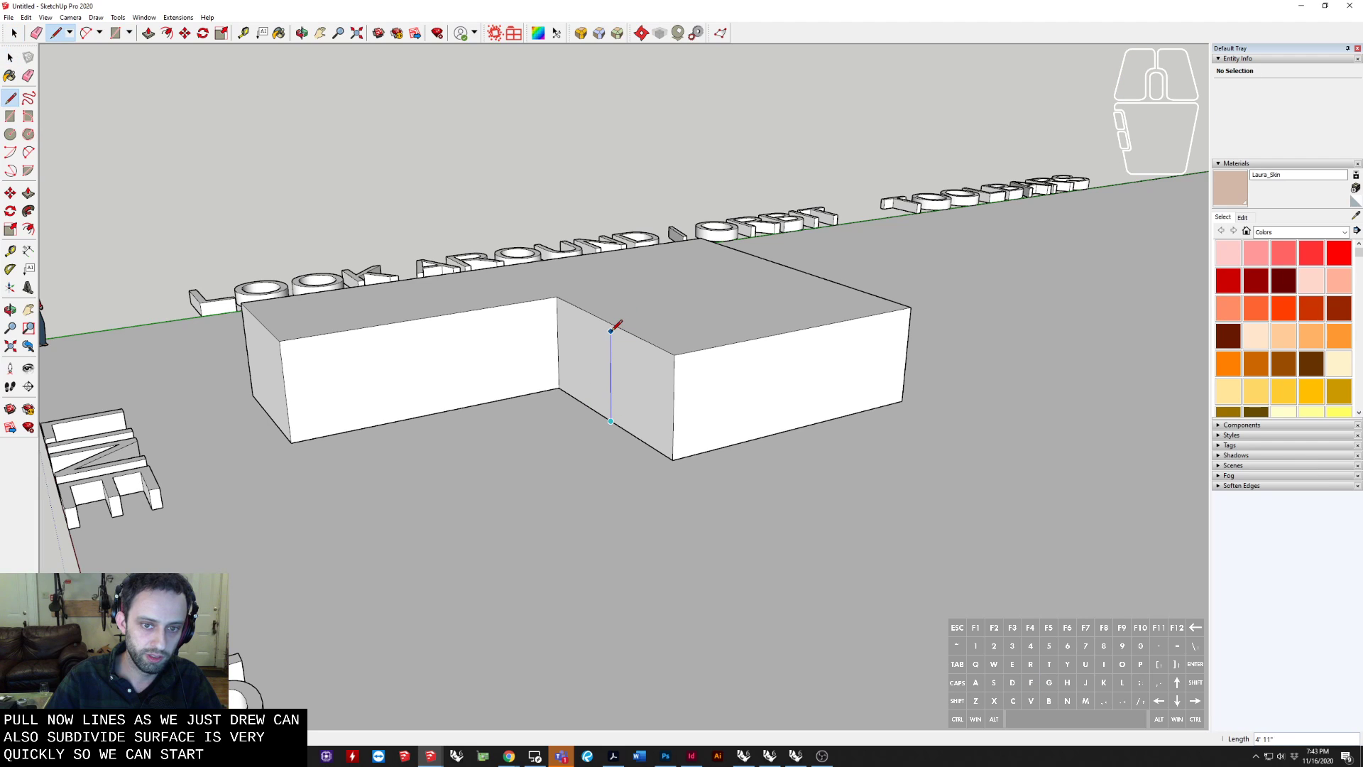
Divide the inner side face of the L-shape with a vertical line and pull its outer part out to form a U
{"action": "key", "text": "f"}
{"action": "left_click", "coordinate": [620, 391]}
{"action": "left_click", "coordinate": [506, 418]}
Draw a line across the top where the new arm meets the block and extrude the arm's top face upward
{"action": "key", "text": "l"}
{"action": "left_click", "coordinate": [612, 324]}
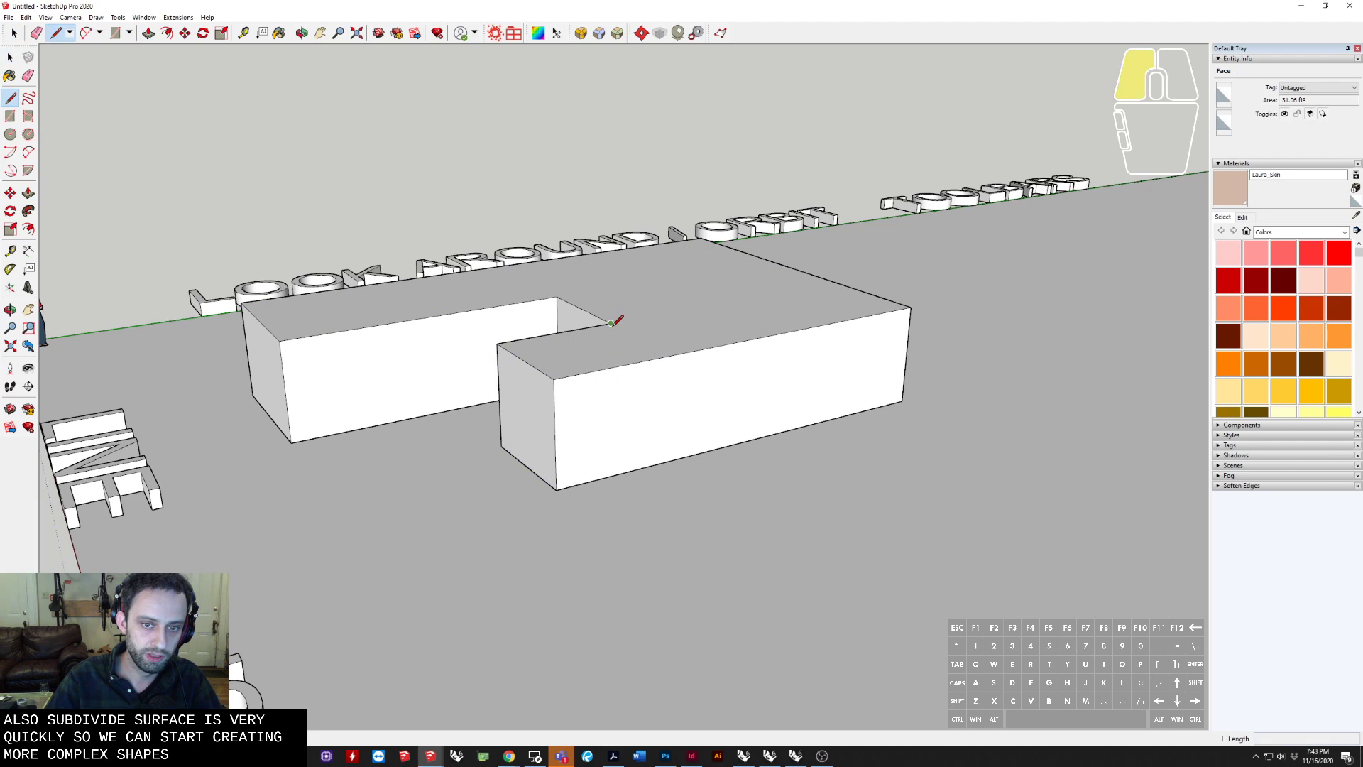
{"action": "left_click", "coordinate": [674, 354]}
{"action": "key", "text": "f"}
{"action": "left_click", "coordinate": [578, 359]}
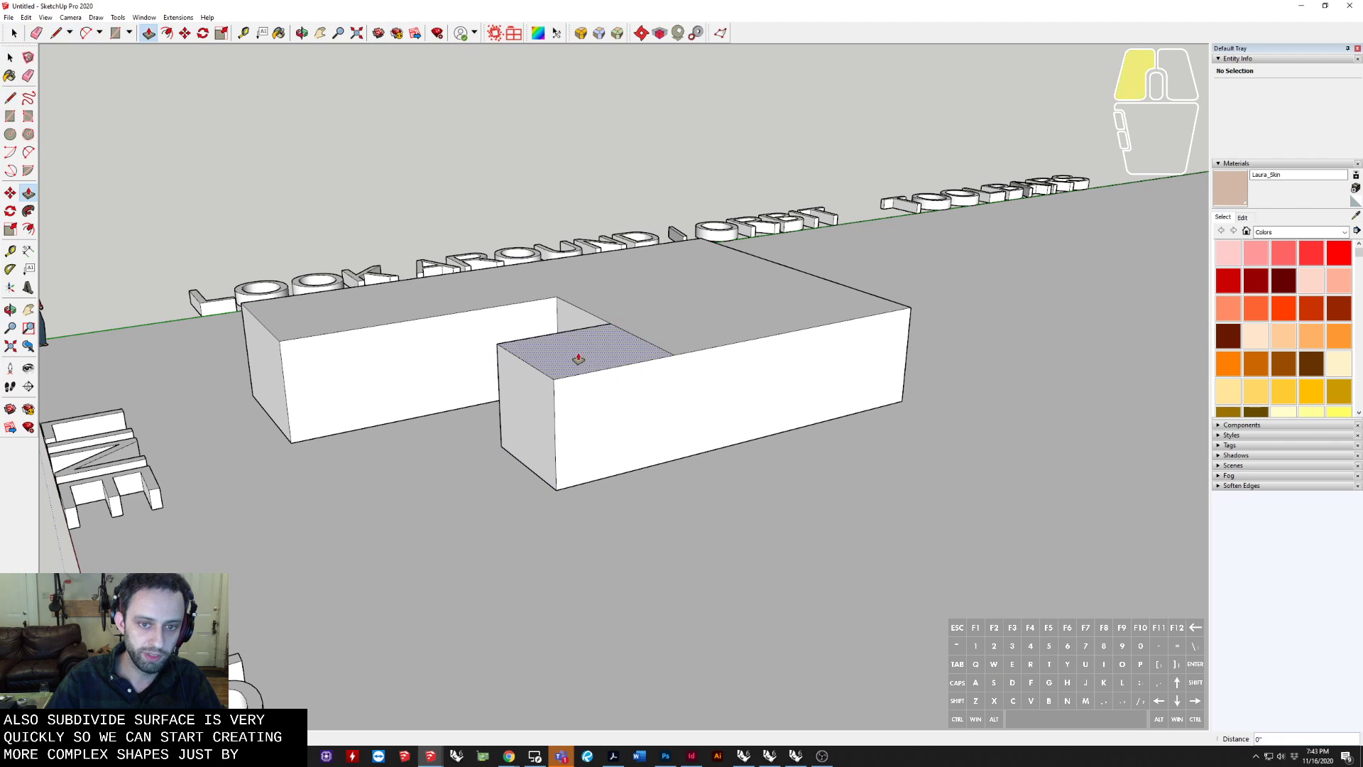
{"action": "left_click", "coordinate": [597, 268]}
{"action": "middle_click_drag", "start_coordinate": [717, 313], "coordinate": [245, 699]}
Draw three connected lines as an open outline on the block's top face and select the face to check whether it is subdivided
{"action": "key", "text": "l"}
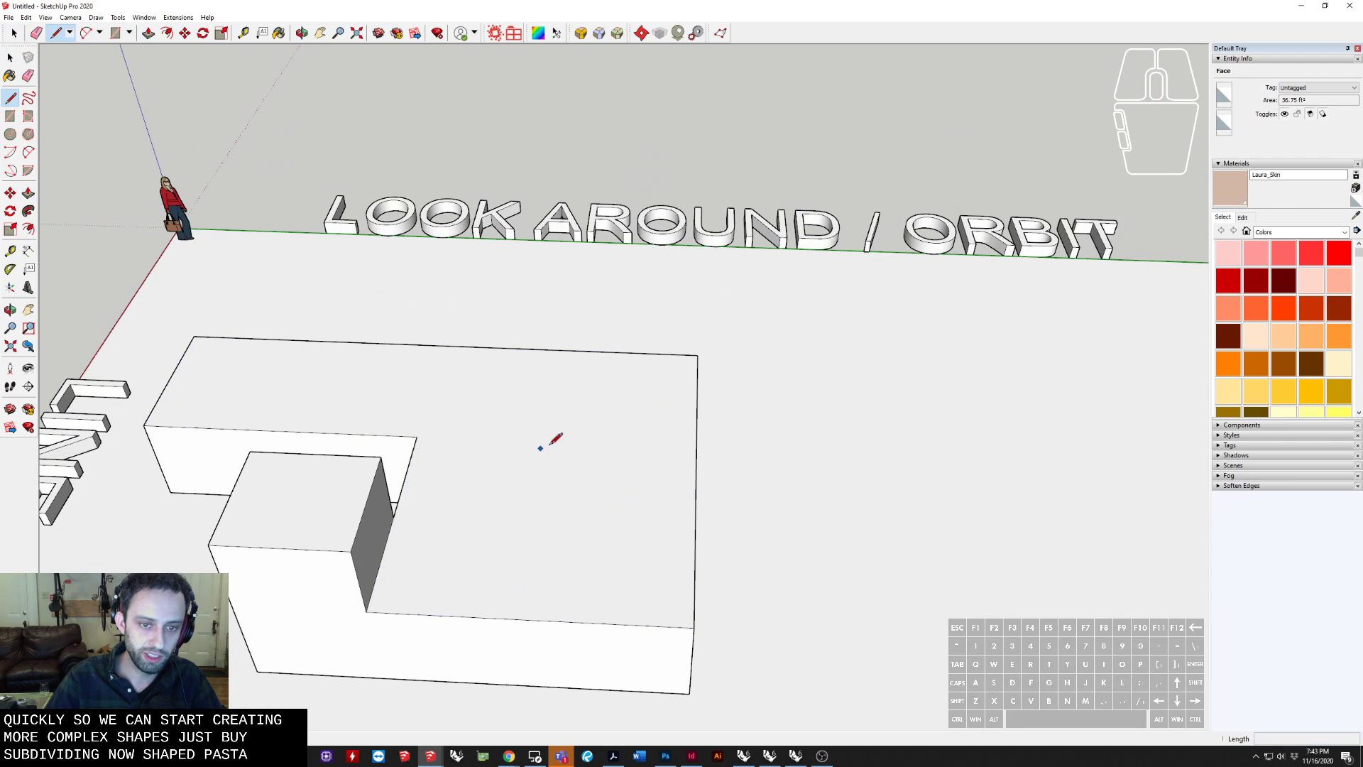
{"action": "left_click", "coordinate": [554, 443]}
{"action": "left_click", "coordinate": [497, 525]}
{"action": "key", "text": "space"}
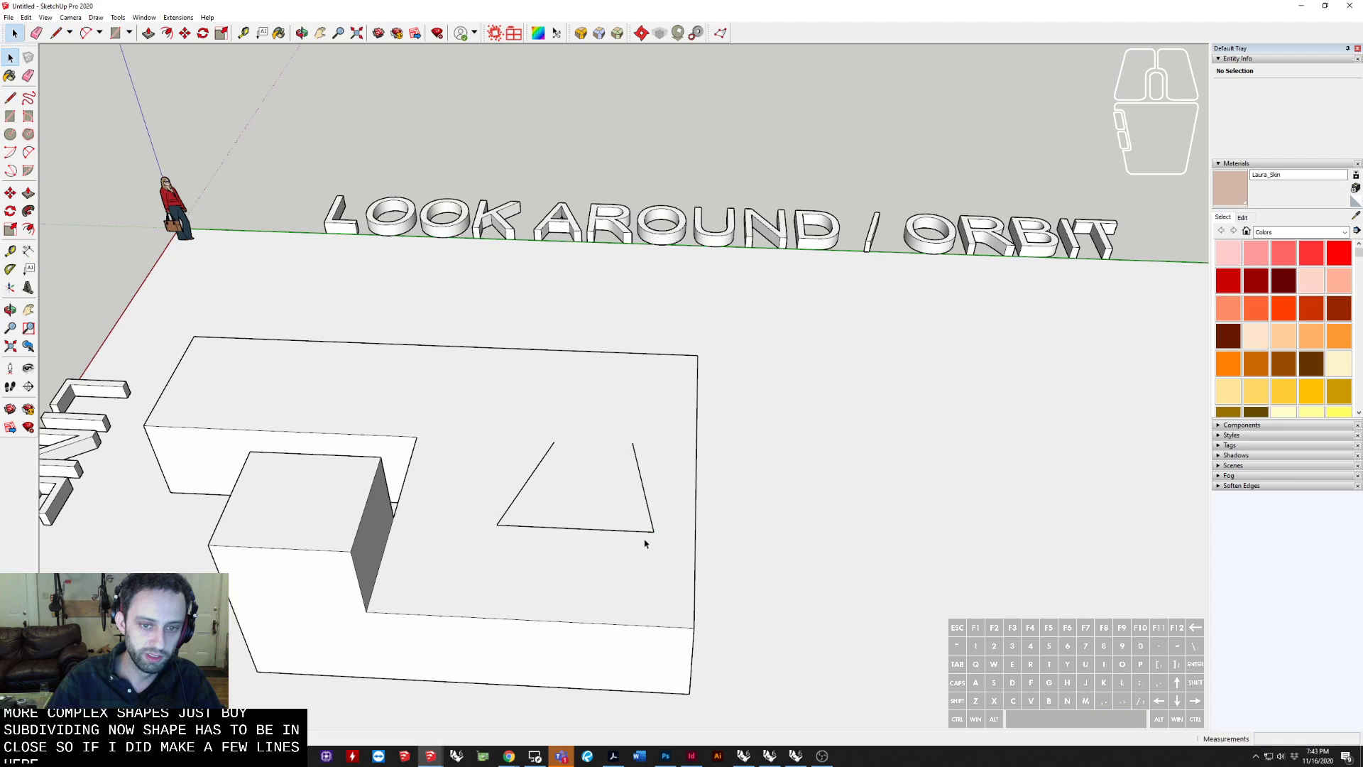
{"action": "left_click", "coordinate": [566, 485]}
{"action": "middle_click_drag", "start_coordinate": [829, 702], "coordinate": [611, 603]}
Close the three-sided outline on the top face with a fourth line between its open ends
{"action": "key", "text": "f"}
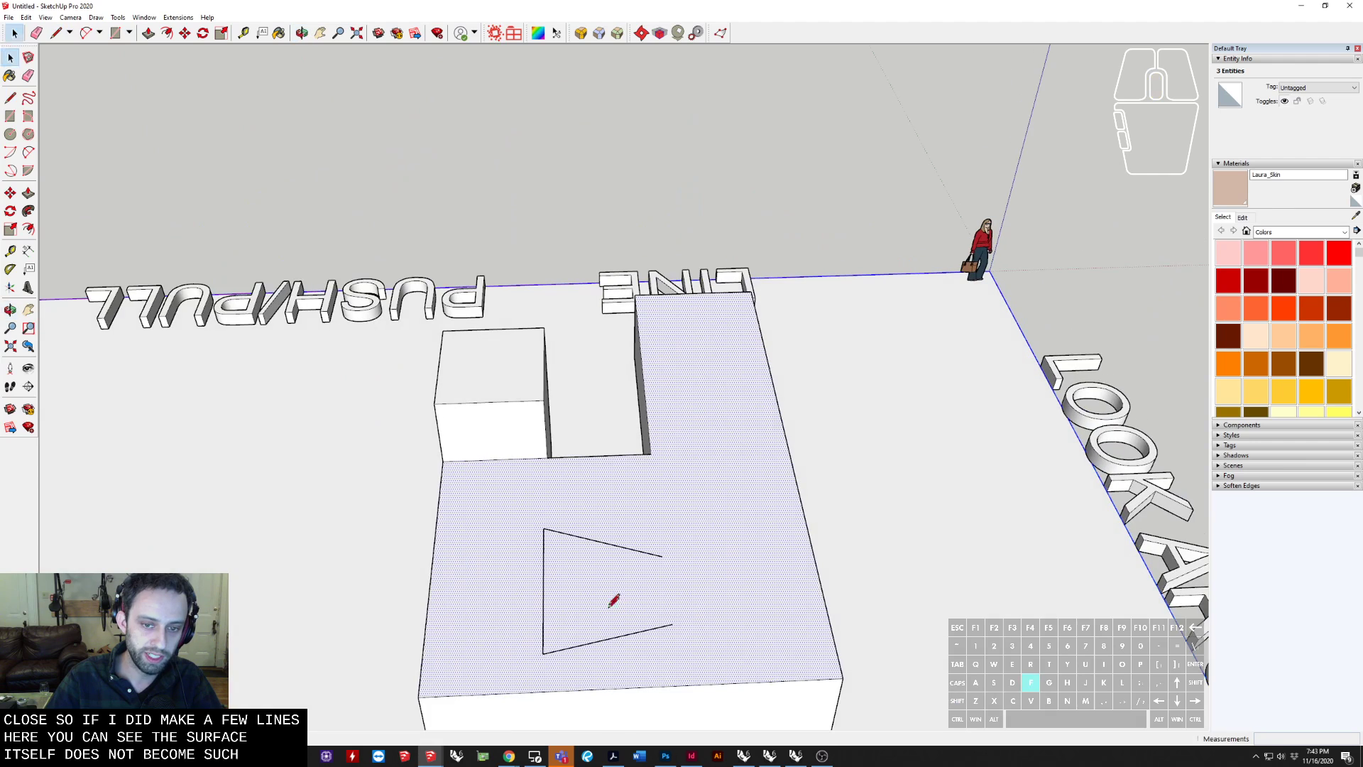
{"action": "left_click", "coordinate": [663, 557]}
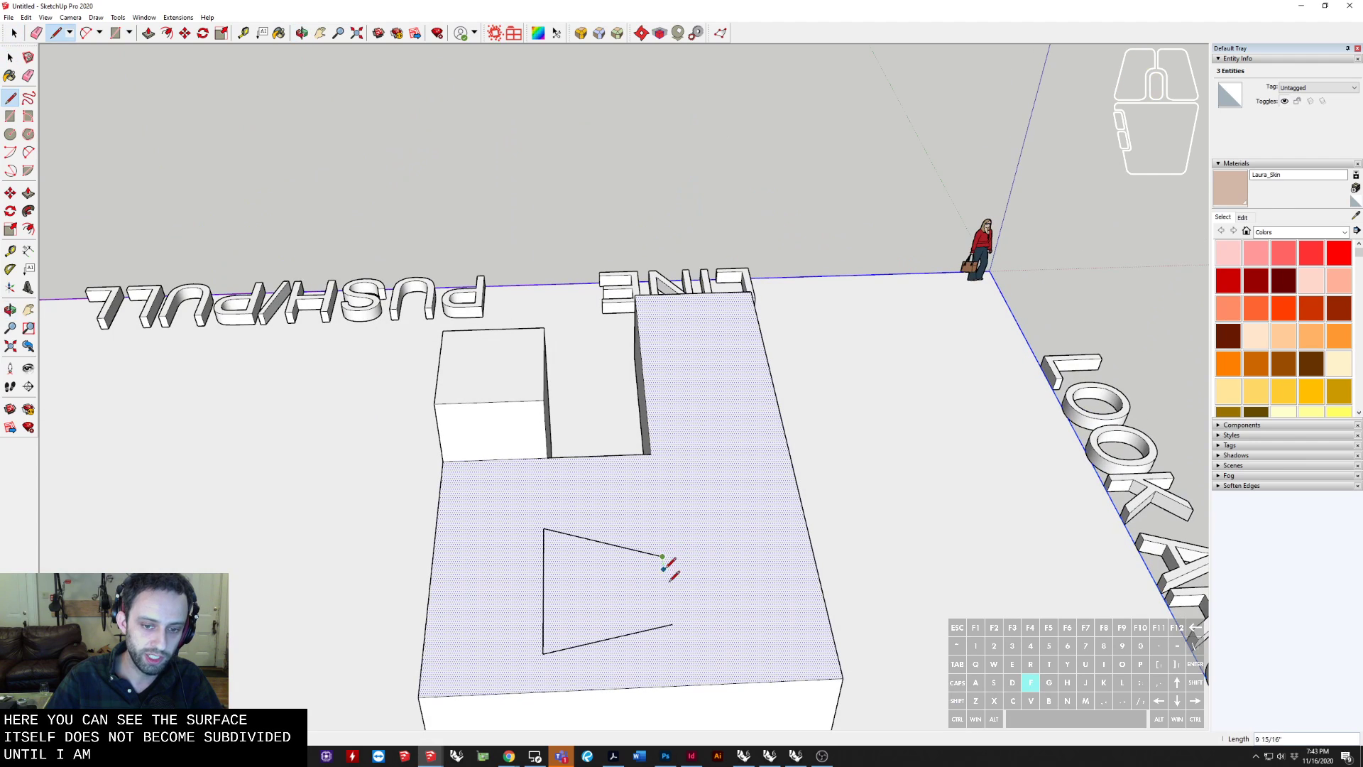
{"action": "left_click", "coordinate": [672, 624]}
Try pushing the closed four-sided shape down into the block and inspect the opening from several angles
{"action": "key", "text": "p"}
{"action": "middle_click_drag", "start_coordinate": [624, 582], "coordinate": [818, 694]}
{"action": "left_click", "coordinate": [566, 487]}
{"action": "left_click", "coordinate": [573, 659]}
{"action": "key", "text": "space"}
{"action": "middle_click_drag", "start_coordinate": [855, 650], "coordinate": [795, 342]}
{"action": "middle_click_drag", "start_coordinate": [725, 392], "coordinate": [568, 470]}
{"action": "left_click", "coordinate": [568, 470]}
{"action": "middle_click_drag", "start_coordinate": [587, 554], "coordinate": [545, 455]}
Push the four-sided shape down 5' 4 3/16" to the block's bottom corner to cut a hole through it
{"action": "key", "text": "p"}
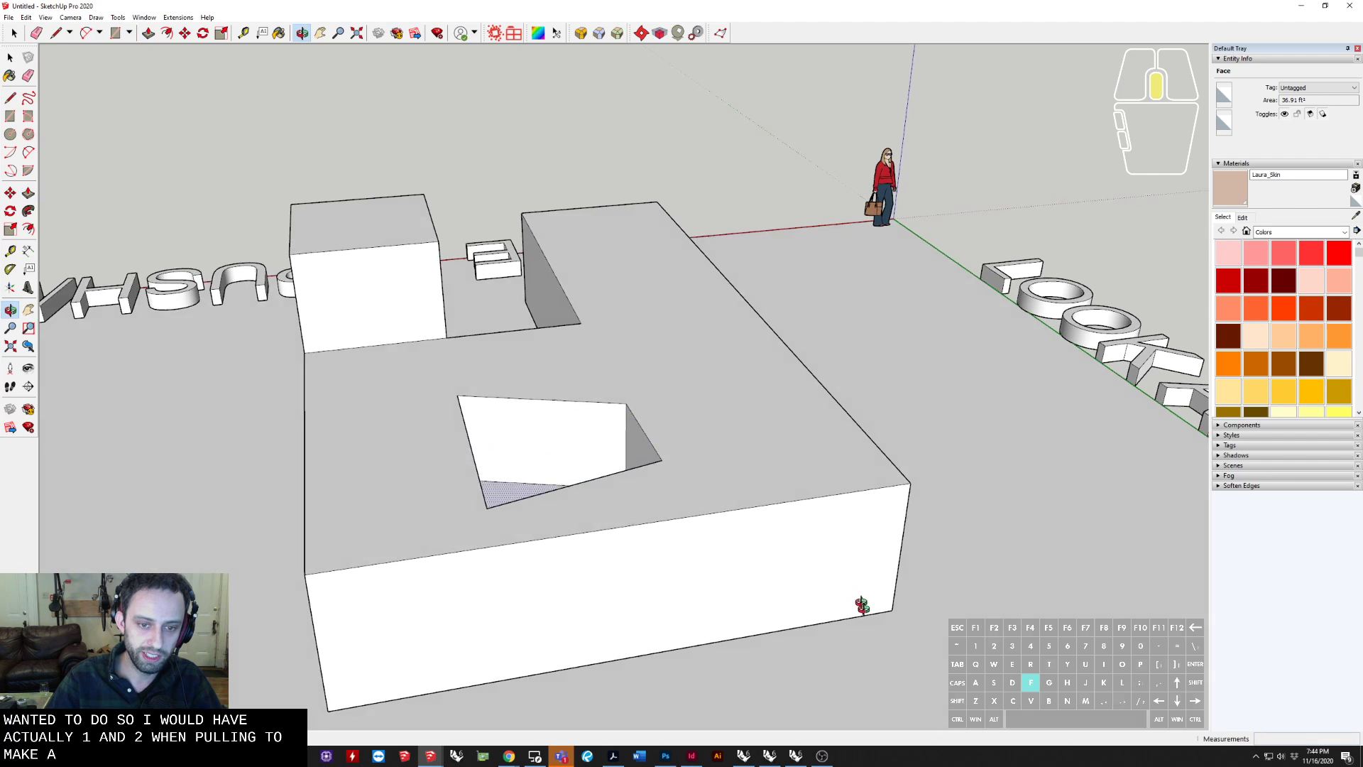
{"action": "middle_click_drag", "start_coordinate": [859, 604], "coordinate": [918, 652]}
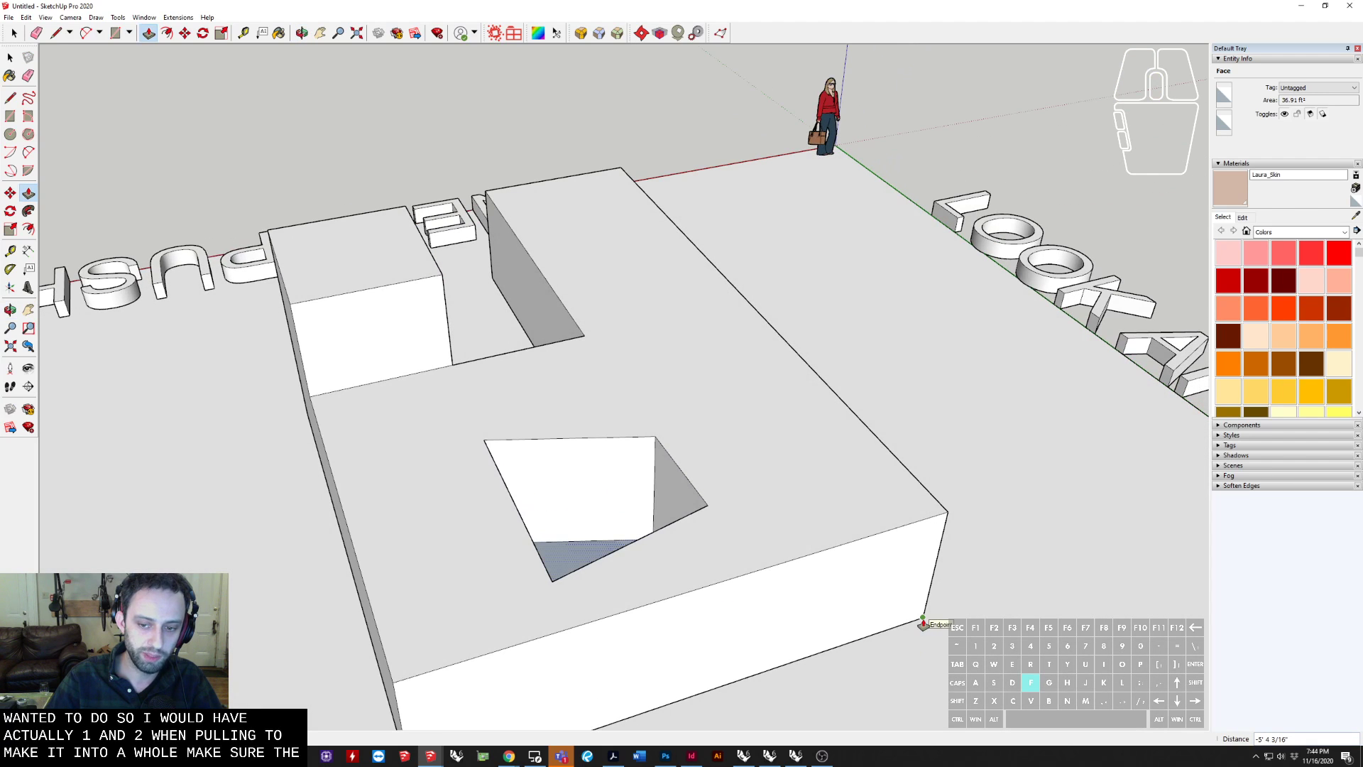
{"action": "left_click", "coordinate": [923, 623]}
Separate the raised block's outer side face from the lower wing with a vertical line and pull that face outward
{"action": "middle_click_drag", "start_coordinate": [687, 566], "coordinate": [429, 398]}
{"action": "scroll", "coordinate": [455, 439], "scroll_direction": "down", "scroll_amount": 3}
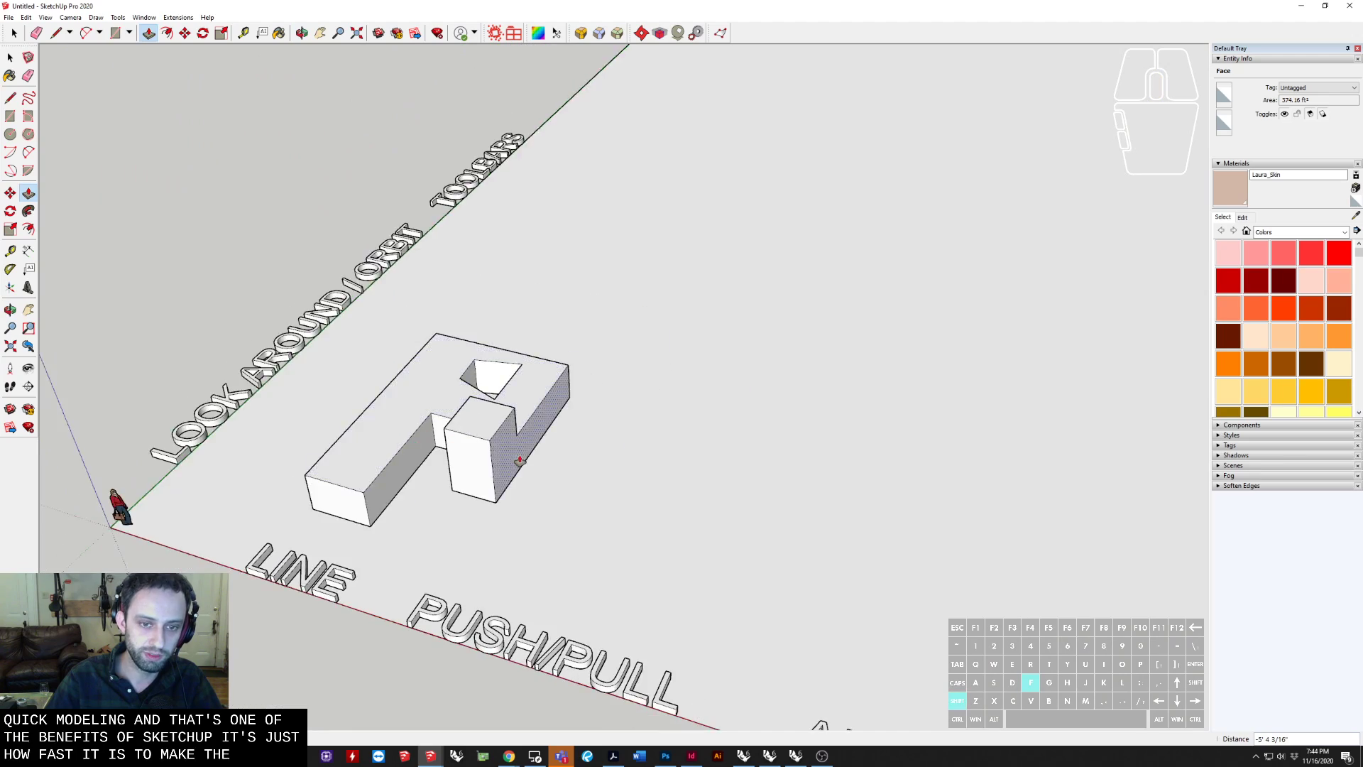
{"action": "middle_click_drag", "start_coordinate": [520, 460], "coordinate": [450, 245]}
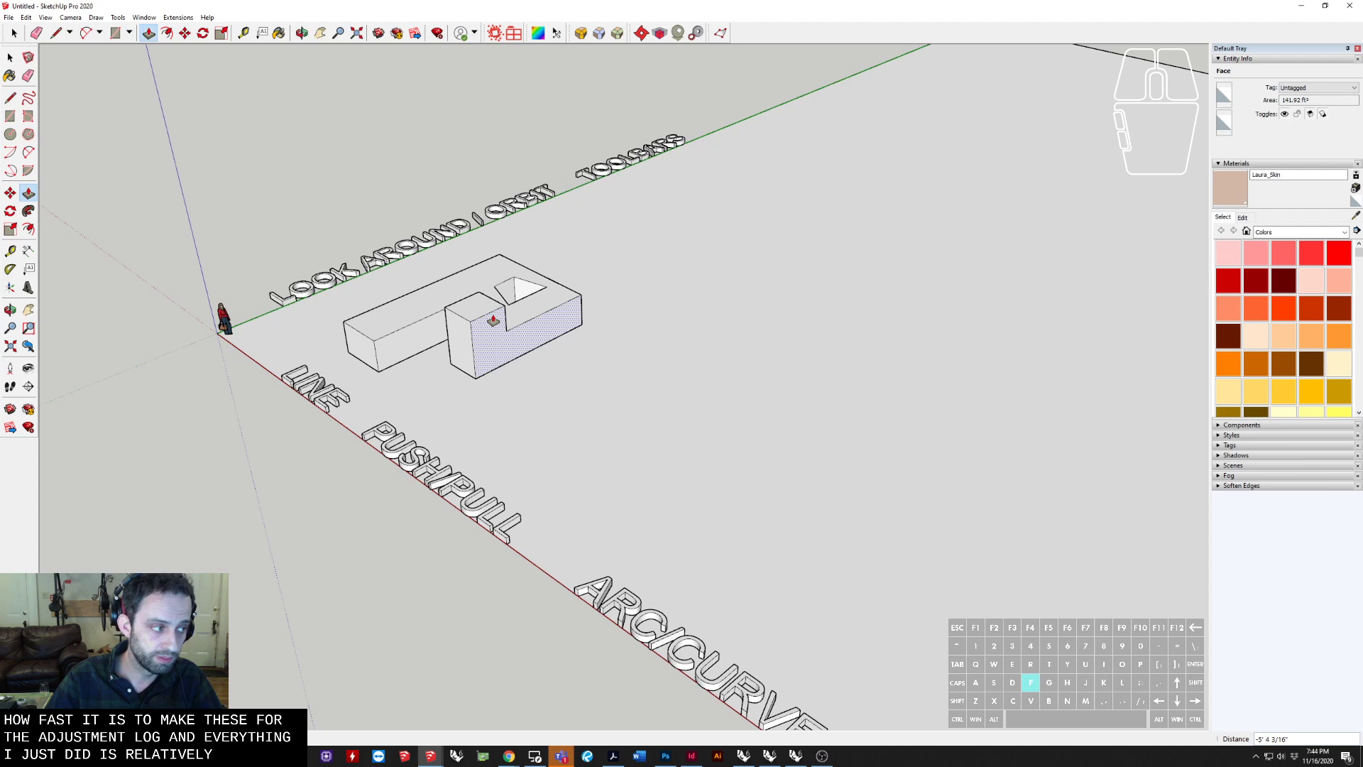
{"action": "middle_click_drag", "start_coordinate": [492, 321], "coordinate": [580, 321]}
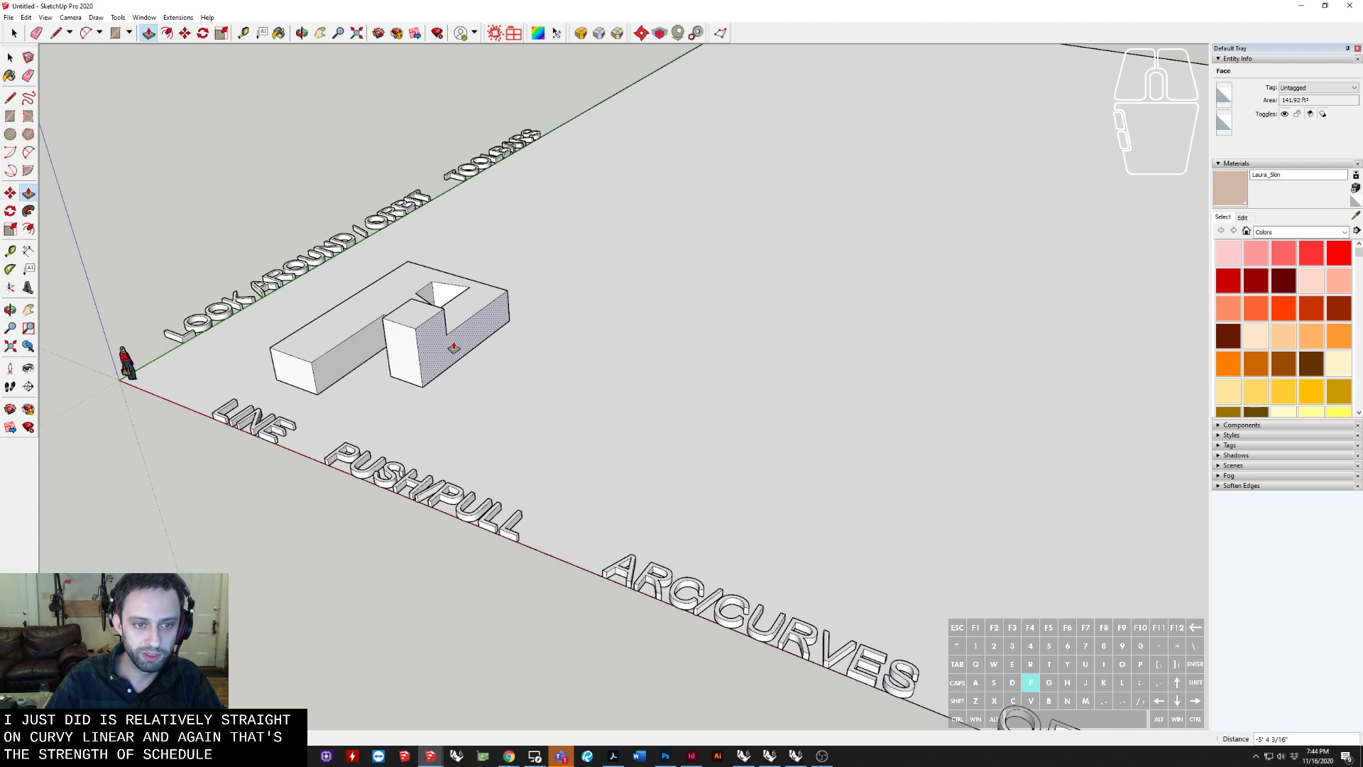
{"action": "key", "text": "l"}
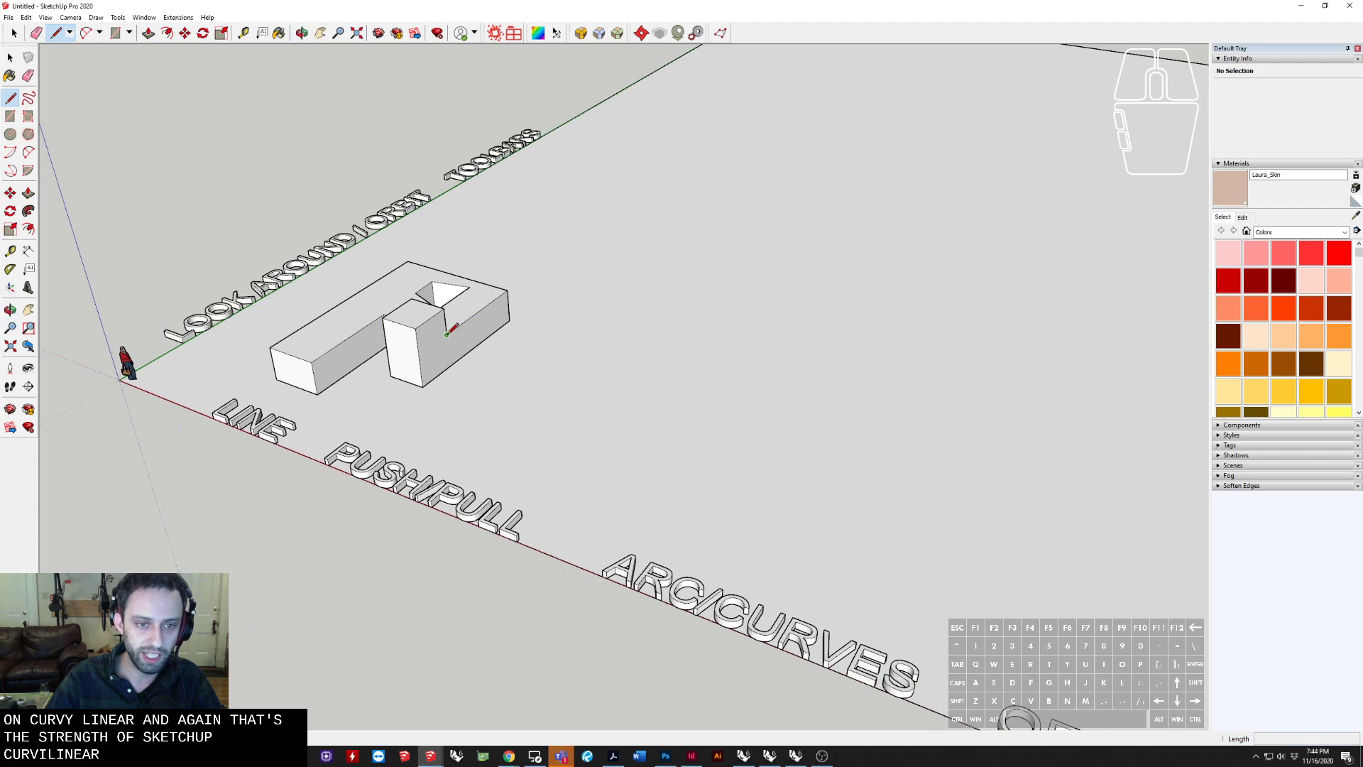
{"action": "left_click", "coordinate": [450, 366]}
{"action": "key", "text": "p"}
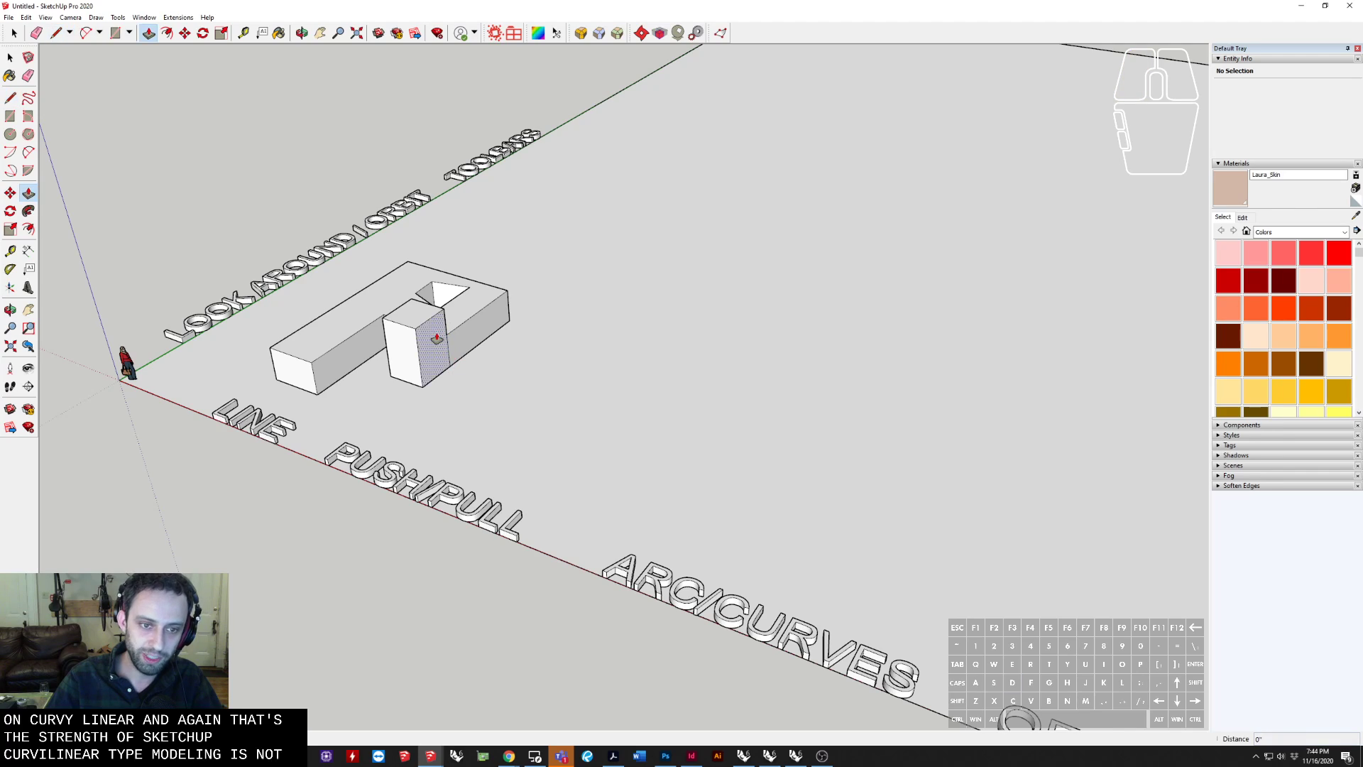
{"action": "left_click", "coordinate": [436, 341]}
{"action": "left_click", "coordinate": [456, 329]}
{"action": "key", "text": "space"}
Draw a circle with a radius of 5 inches on the ground behind the "ARC/CURVES" lettering
{"action": "middle_click_drag", "start_coordinate": [460, 323], "coordinate": [419, 328]}
{"action": "scroll", "coordinate": [514, 373], "scroll_direction": "down", "scroll_amount": 3}
{"action": "scroll", "coordinate": [438, 435], "scroll_direction": "up", "scroll_amount": 6}
{"action": "middle_click_drag", "start_coordinate": [506, 459], "coordinate": [63, 269]}
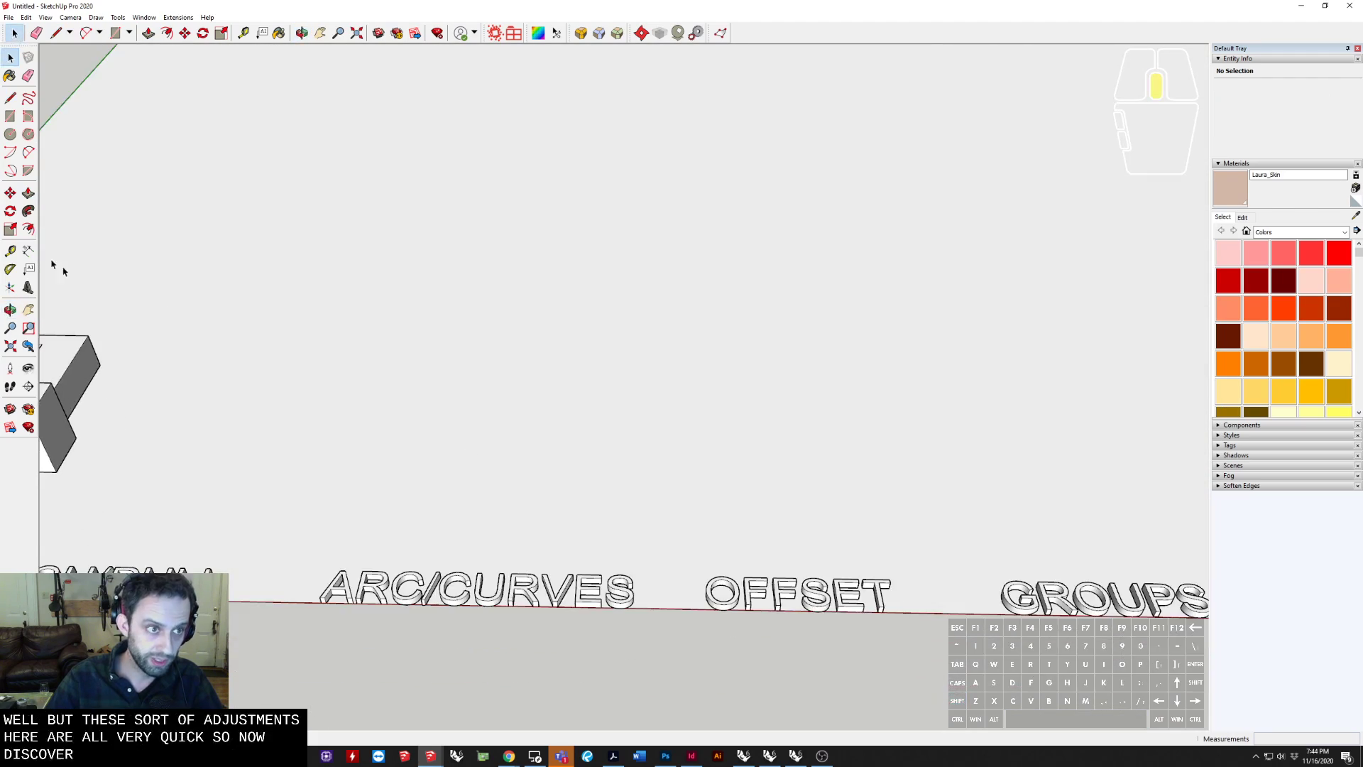
{"action": "left_click", "coordinate": [11, 137]}
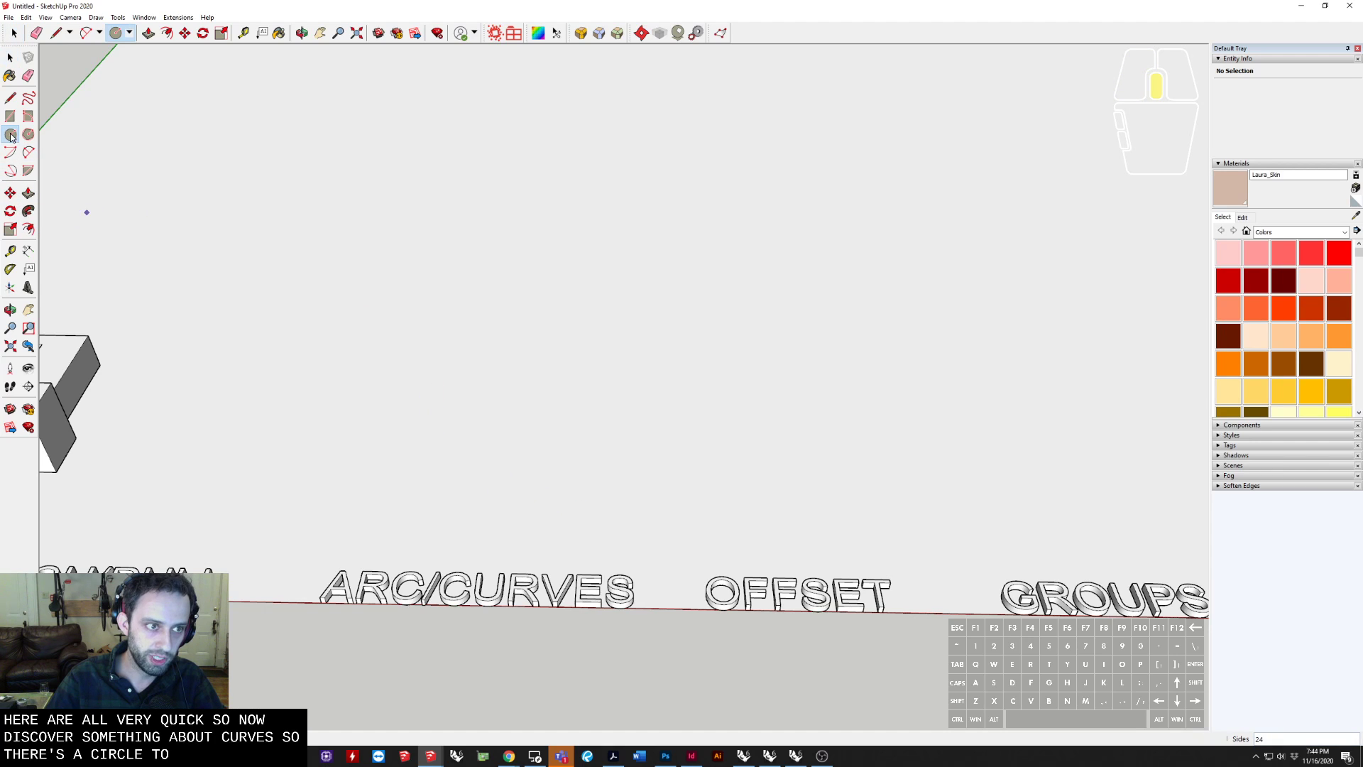
{"action": "left_click", "coordinate": [430, 434]}
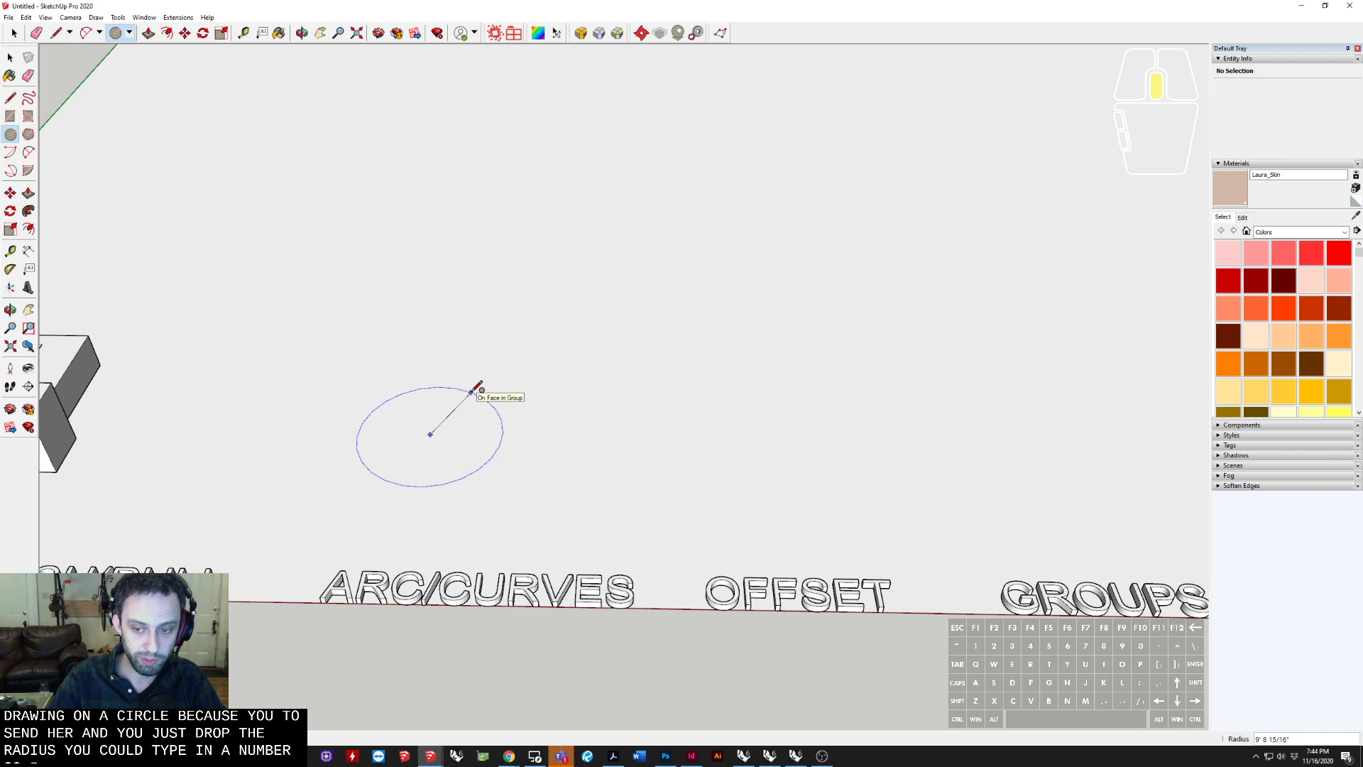
{"action": "type", "text": "5"}
{"action": "scroll", "coordinate": [432, 435], "scroll_direction": "up", "scroll_amount": 10}
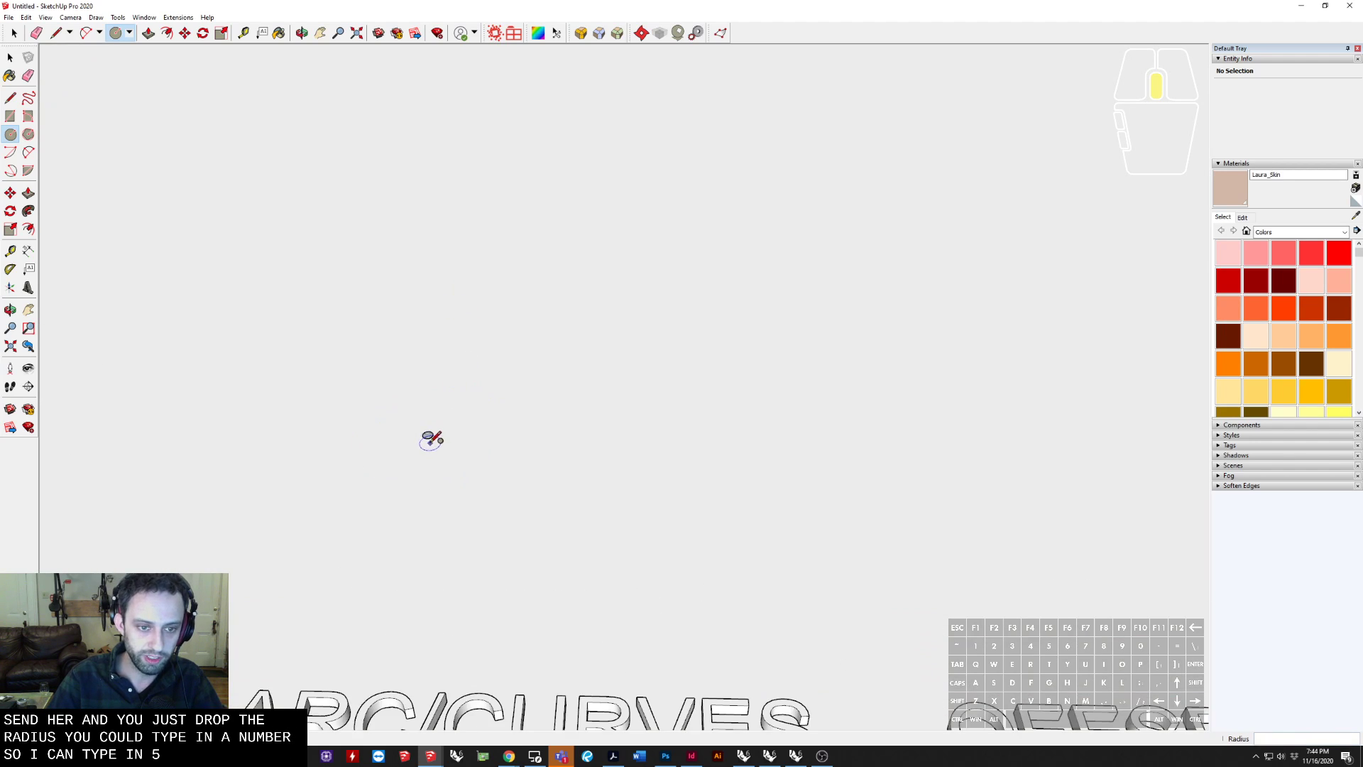
Examine the small circle up close and from farther away to compare its size with the nearby block
{"action": "key", "text": "p"}
{"action": "left_click", "coordinate": [430, 406]}
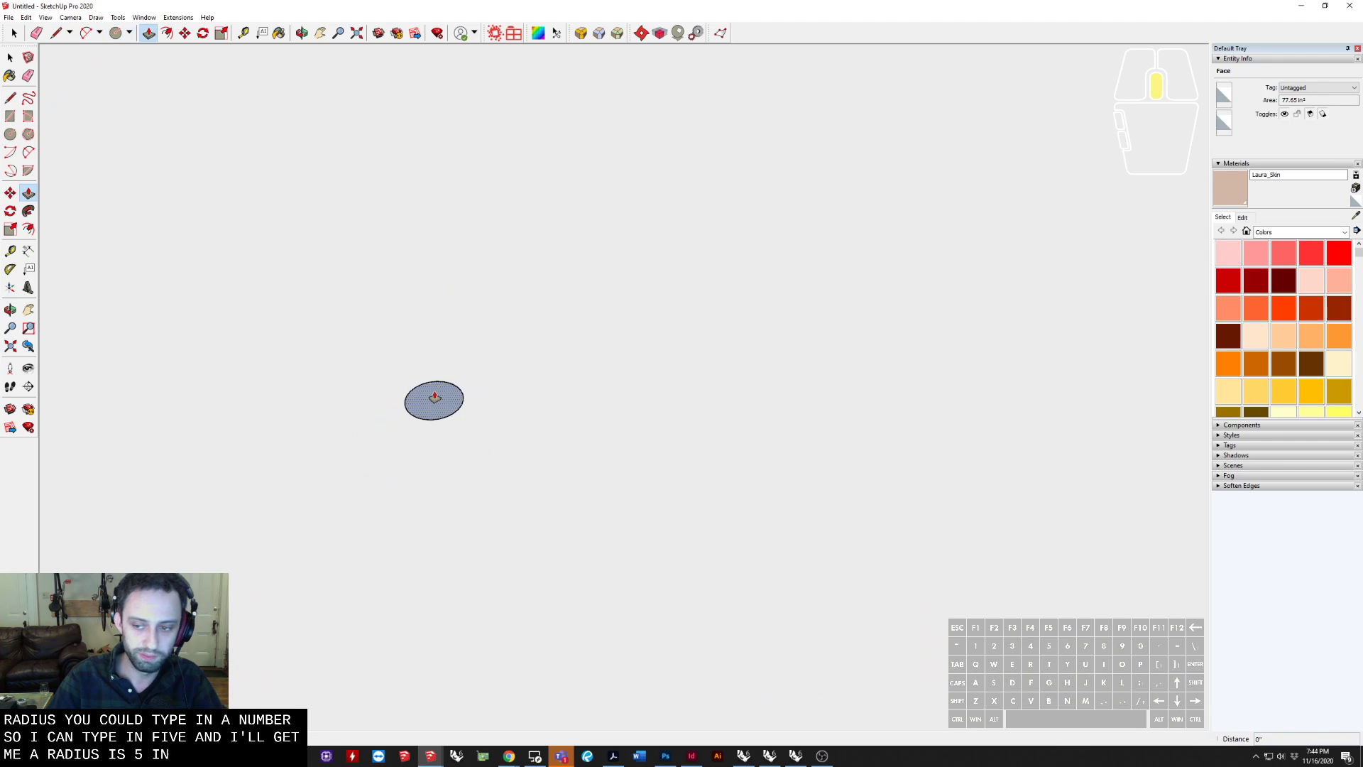
{"action": "middle_click_drag", "start_coordinate": [449, 411], "coordinate": [482, 512]}
{"action": "left_click", "coordinate": [577, 493]}
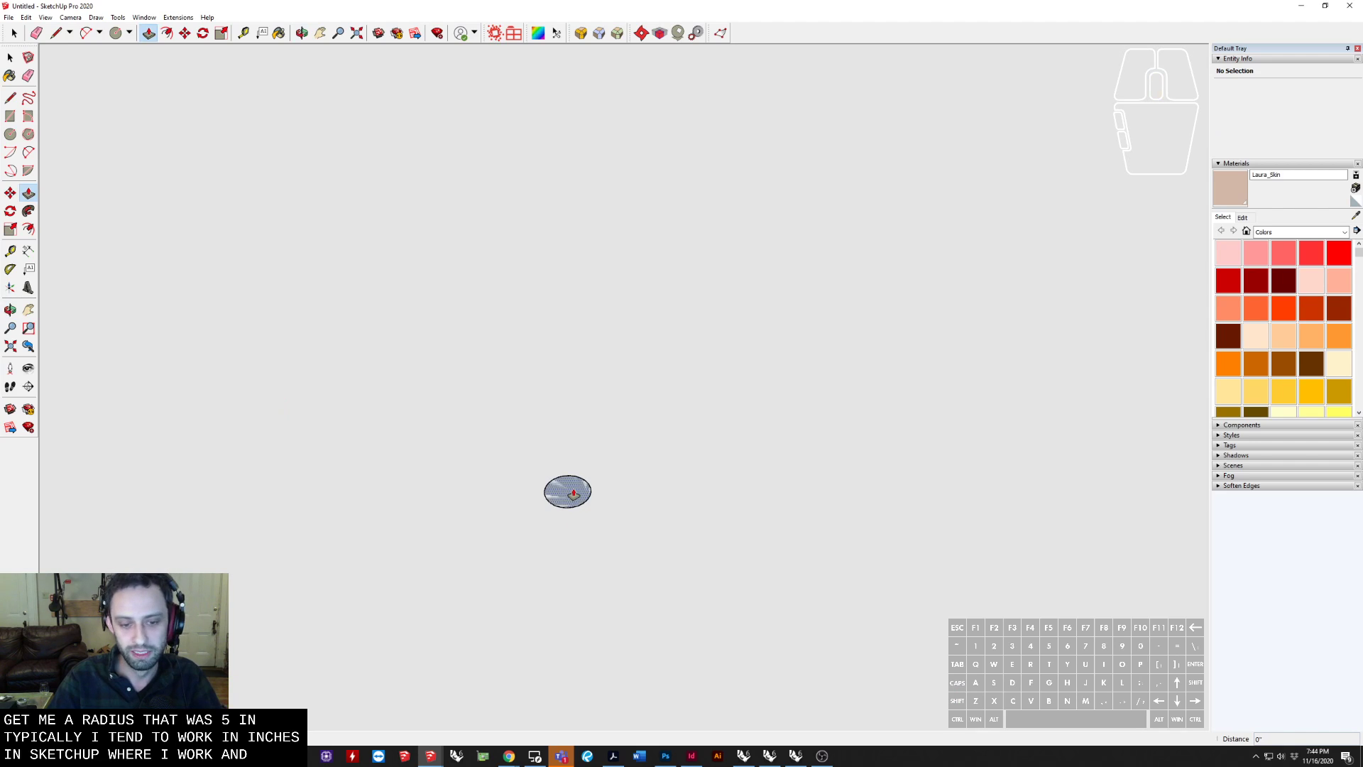
{"action": "scroll", "coordinate": [573, 494], "scroll_direction": "down", "scroll_amount": 1}
{"action": "scroll", "coordinate": [573, 499], "scroll_direction": "down", "scroll_amount": 3}
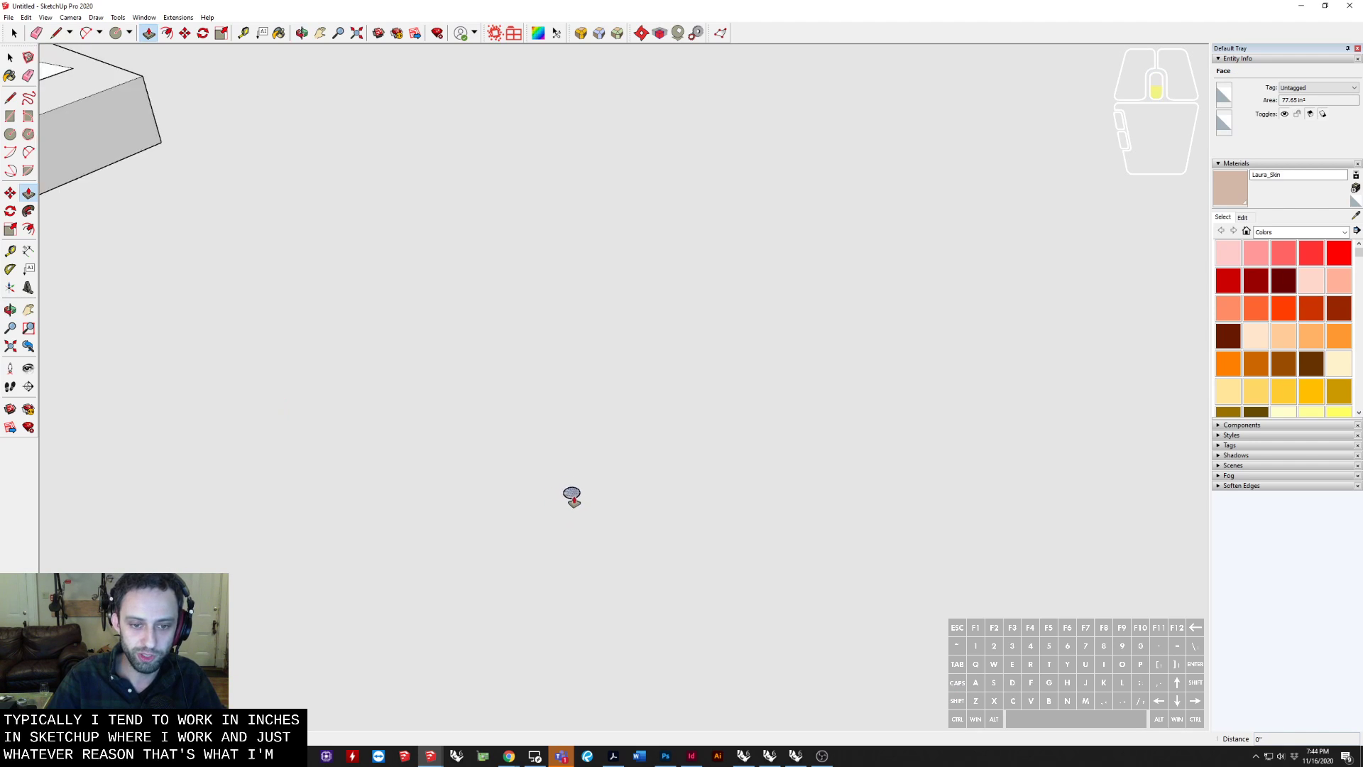
{"action": "scroll", "coordinate": [678, 450], "scroll_direction": "down", "scroll_amount": 4}
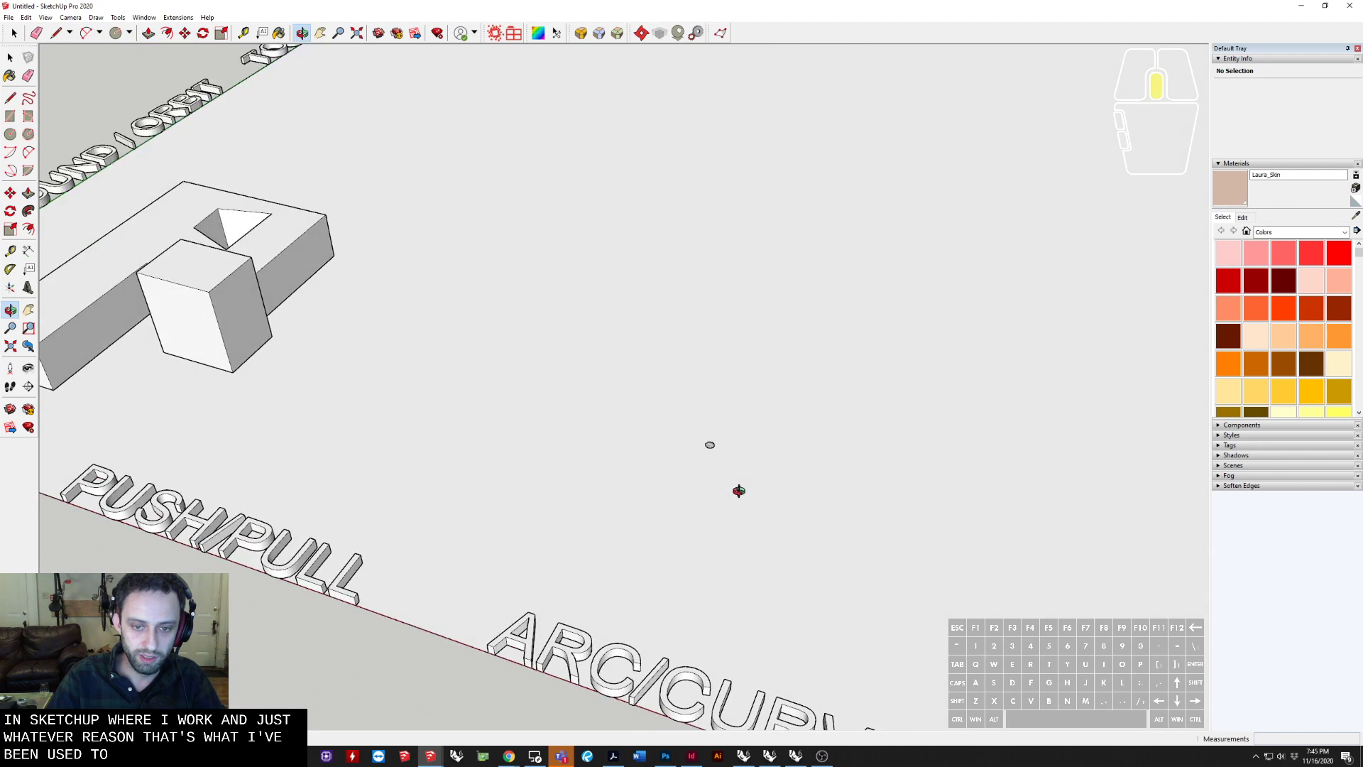
{"action": "scroll", "coordinate": [697, 436], "scroll_direction": "up", "scroll_amount": 6}
{"action": "key", "text": "space"}
{"action": "scroll", "coordinate": [537, 516], "scroll_direction": "up", "scroll_amount": 2}
{"action": "scroll", "coordinate": [536, 516], "scroll_direction": "down", "scroll_amount": 3}
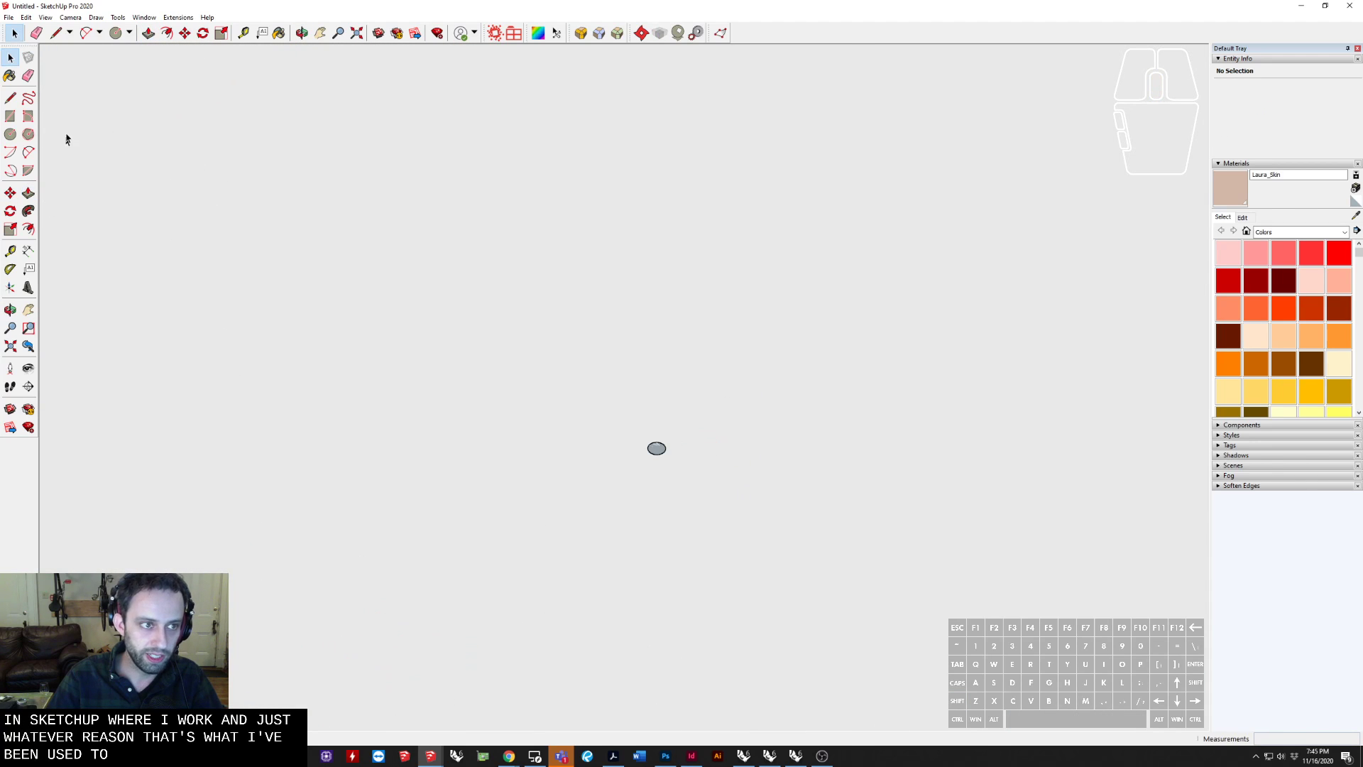
Draw a larger circle with a radius of about 9' 7" between the small circle and the "ARC/CURVES" lettering
{"action": "left_click", "coordinate": [11, 134]}
{"action": "scroll", "coordinate": [357, 478], "scroll_direction": "down", "scroll_amount": 3}
{"action": "scroll", "coordinate": [496, 423], "scroll_direction": "up", "scroll_amount": 2}
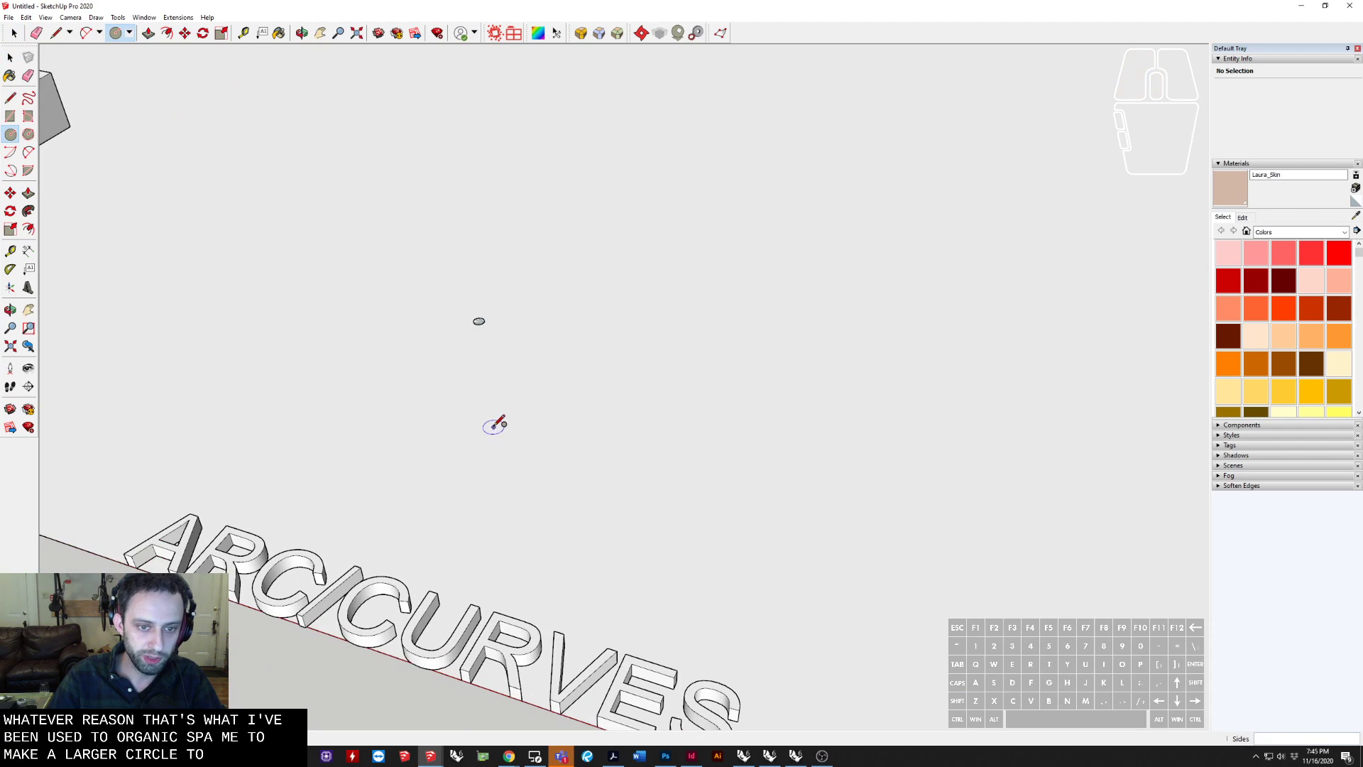
{"action": "left_click", "coordinate": [494, 425]}
{"action": "left_click", "coordinate": [639, 395]}
{"action": "key", "text": "space"}
Set the number of segments of the larger circle's edge to 48
{"action": "scroll", "coordinate": [561, 542], "scroll_direction": "up", "scroll_amount": 4}
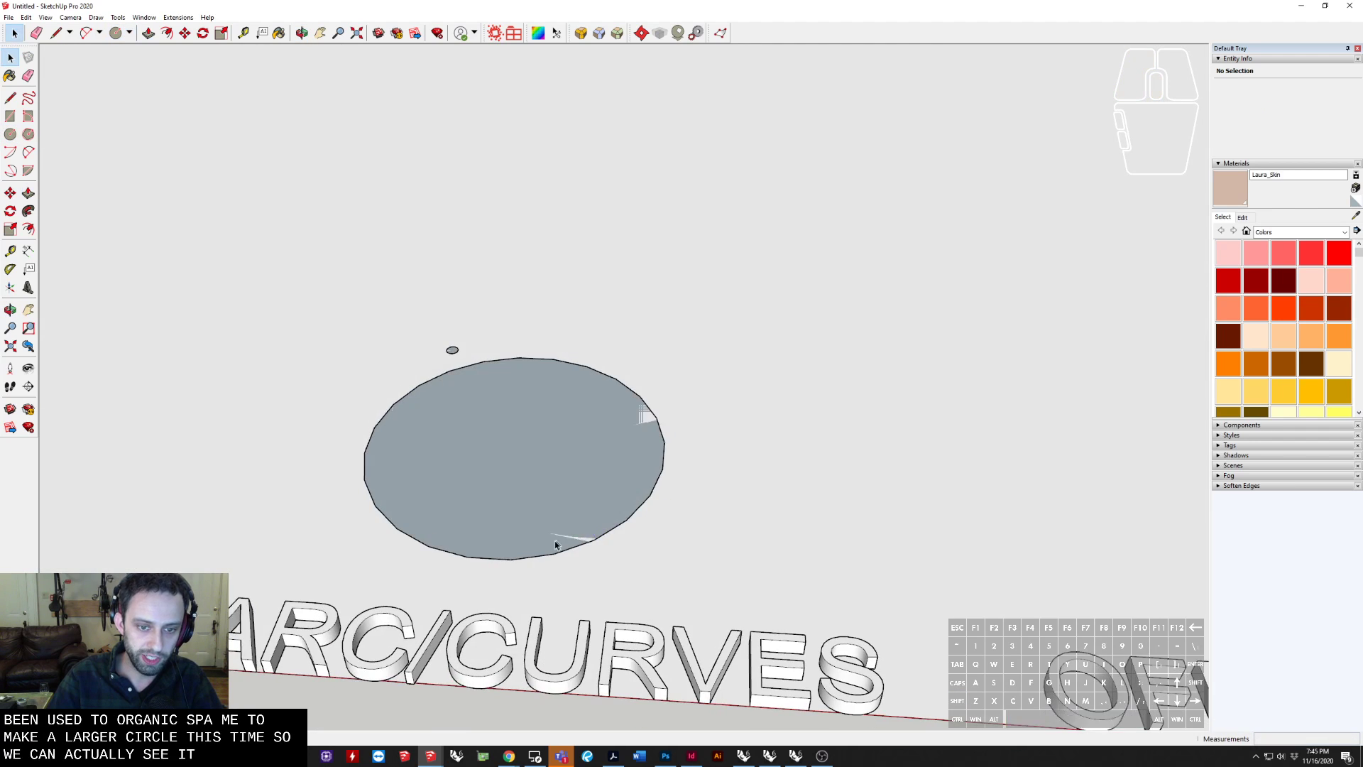
{"action": "scroll", "coordinate": [362, 586], "scroll_direction": "up", "scroll_amount": 4}
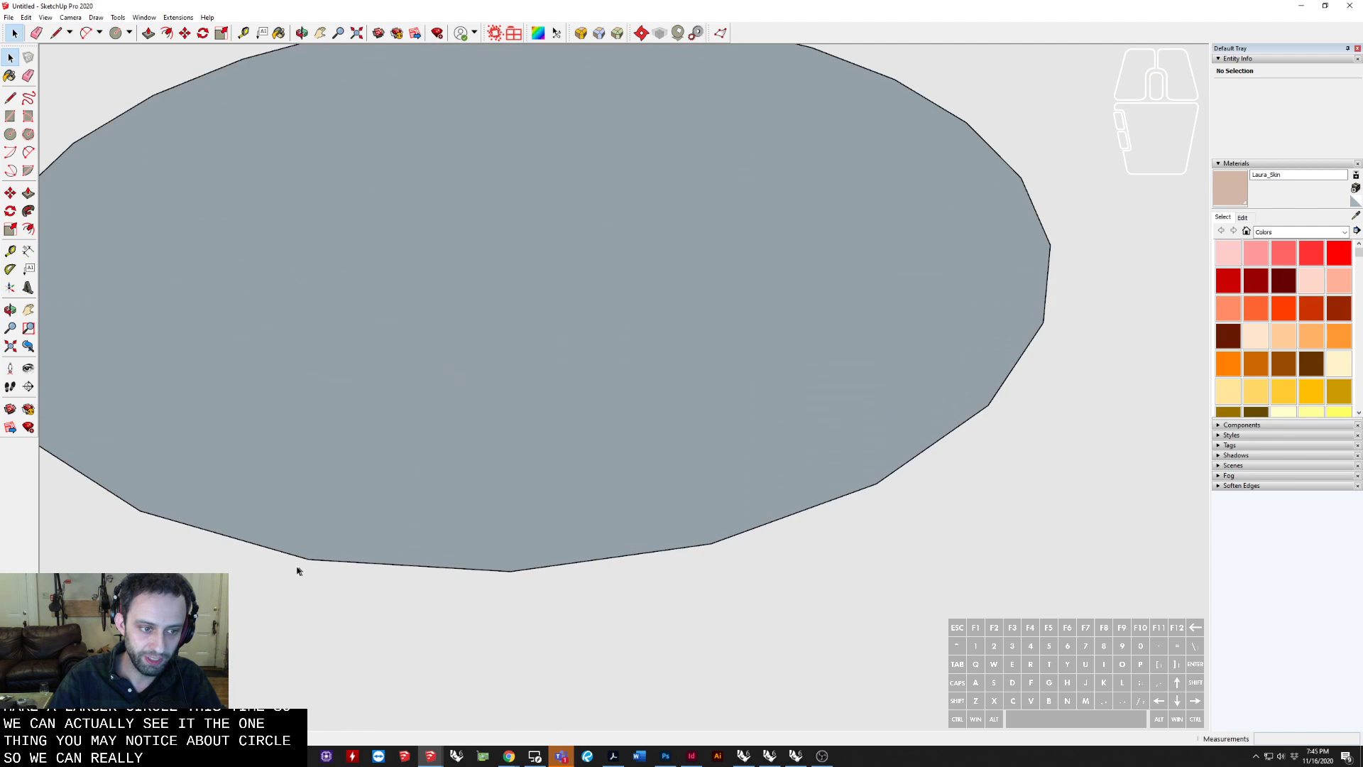
{"action": "mouse_move", "coordinate": [221, 557]}
{"action": "middle_mouse_down"}
{"action": "mouse_move", "coordinate": [303, 500]}
{"action": "mouse_move", "coordinate": [272, 519]}
{"action": "middle_mouse_up"}
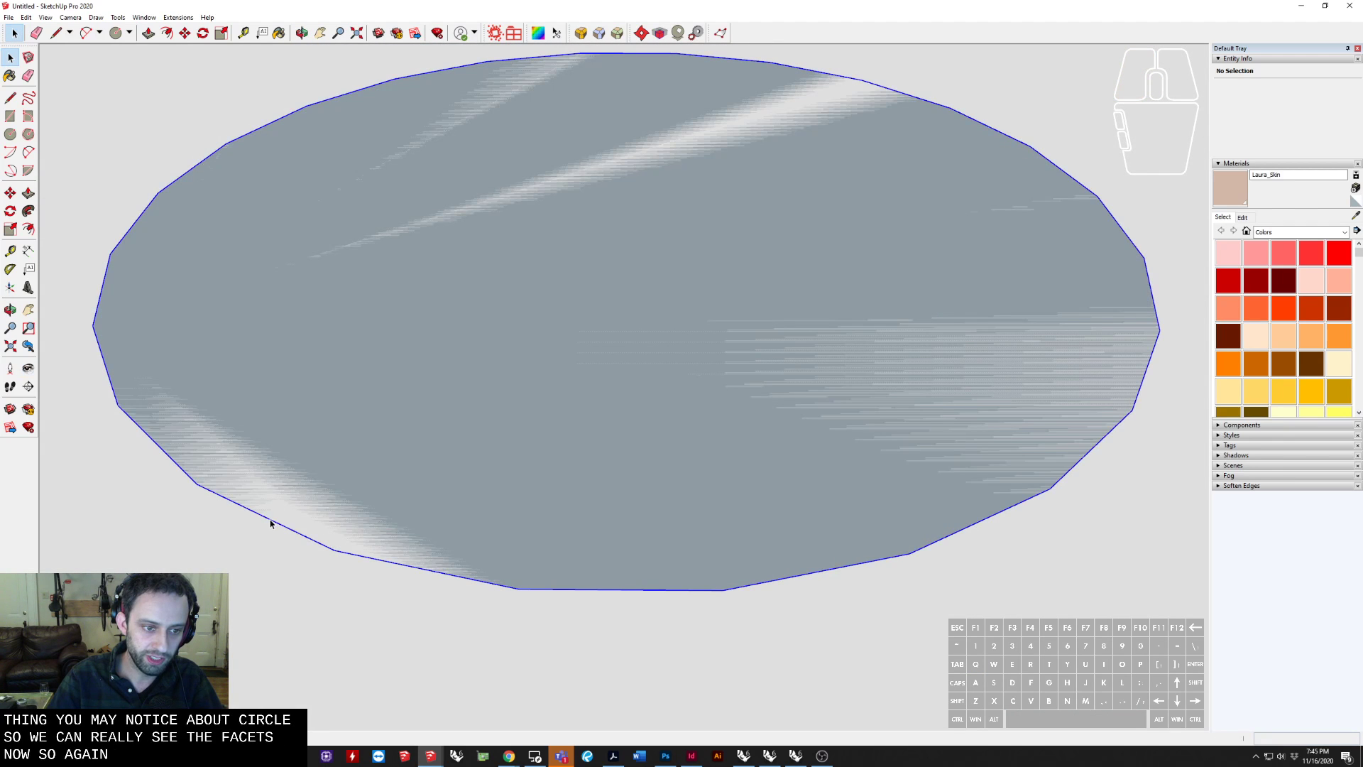
{"action": "left_click", "coordinate": [271, 523]}
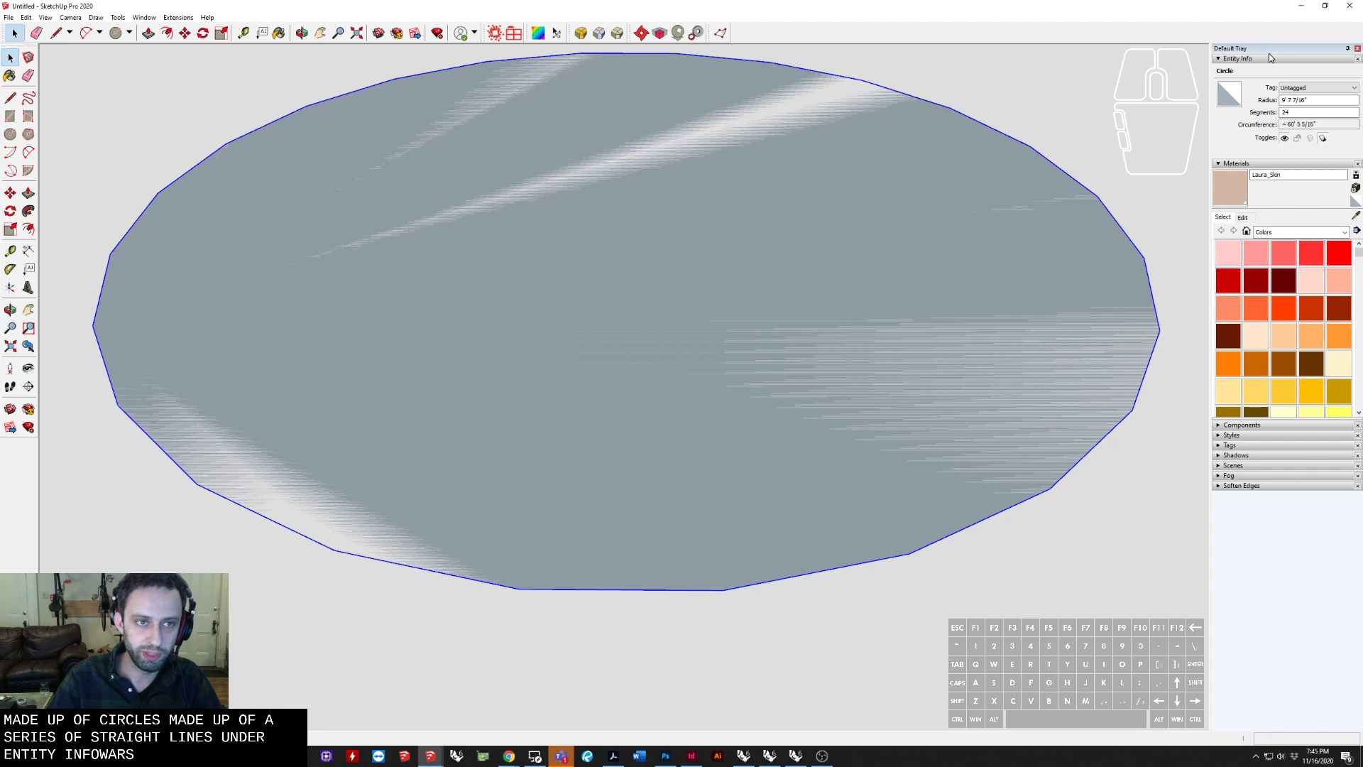
{"action": "double_click", "coordinate": [1319, 110]}
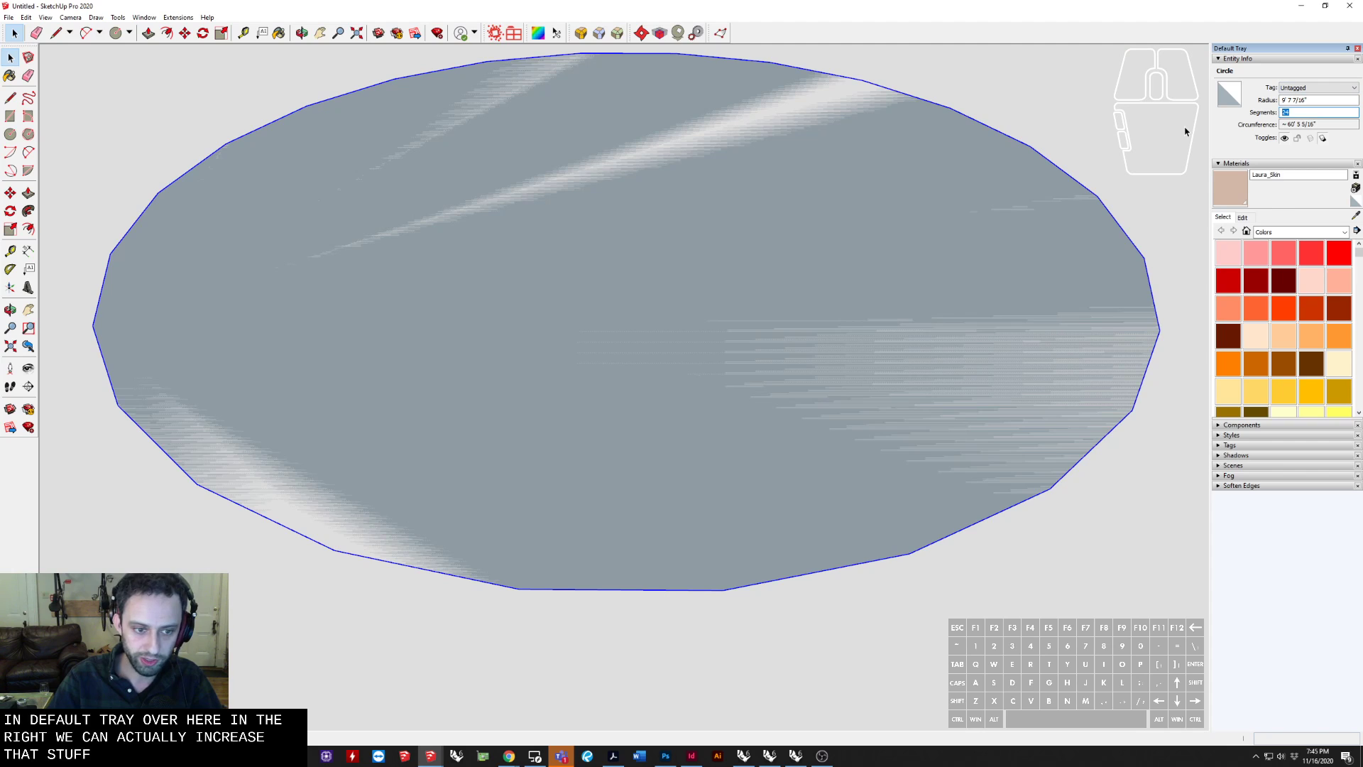
{"action": "type", "text": "48"}
{"action": "key", "text": "Return"}
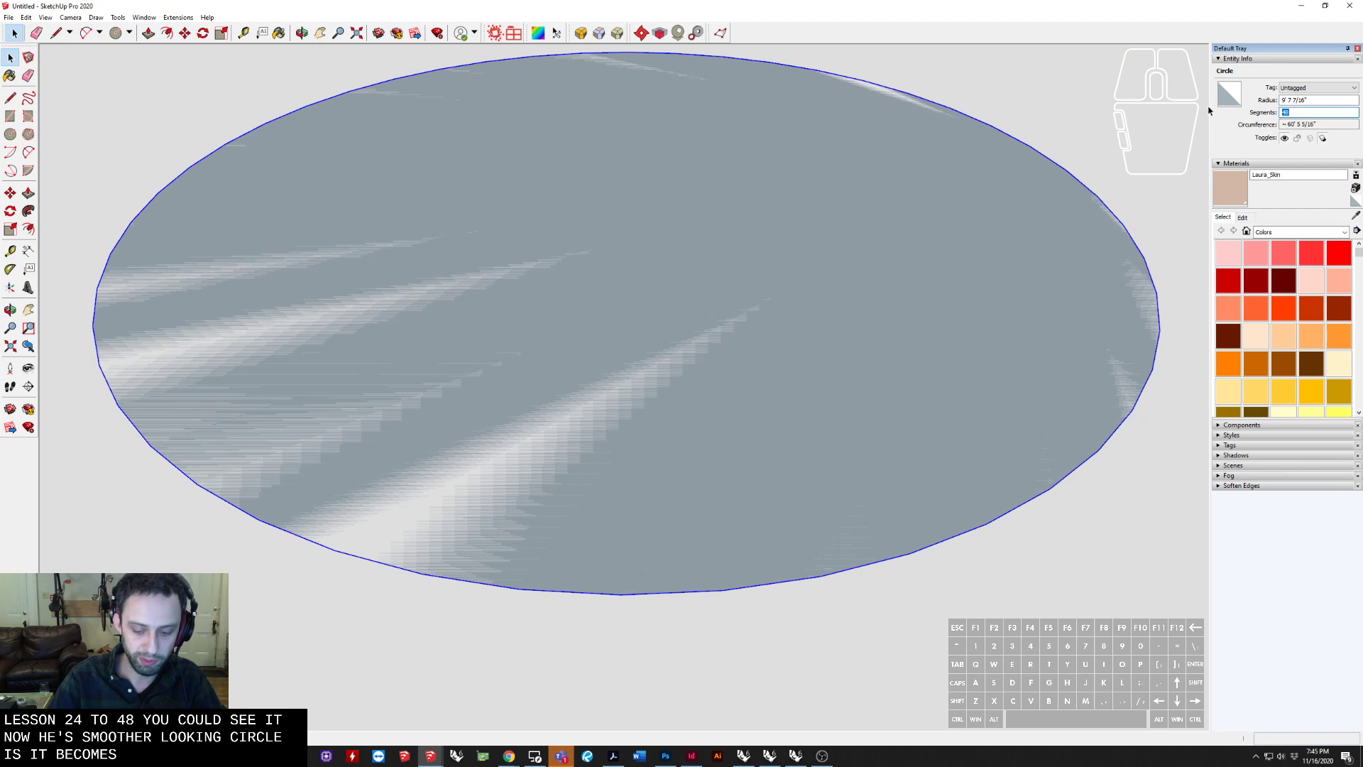
Raise the larger circle's segment count to 96 for a smoother outline
{"action": "type", "text": "96"}
{"action": "key", "text": "Return"}
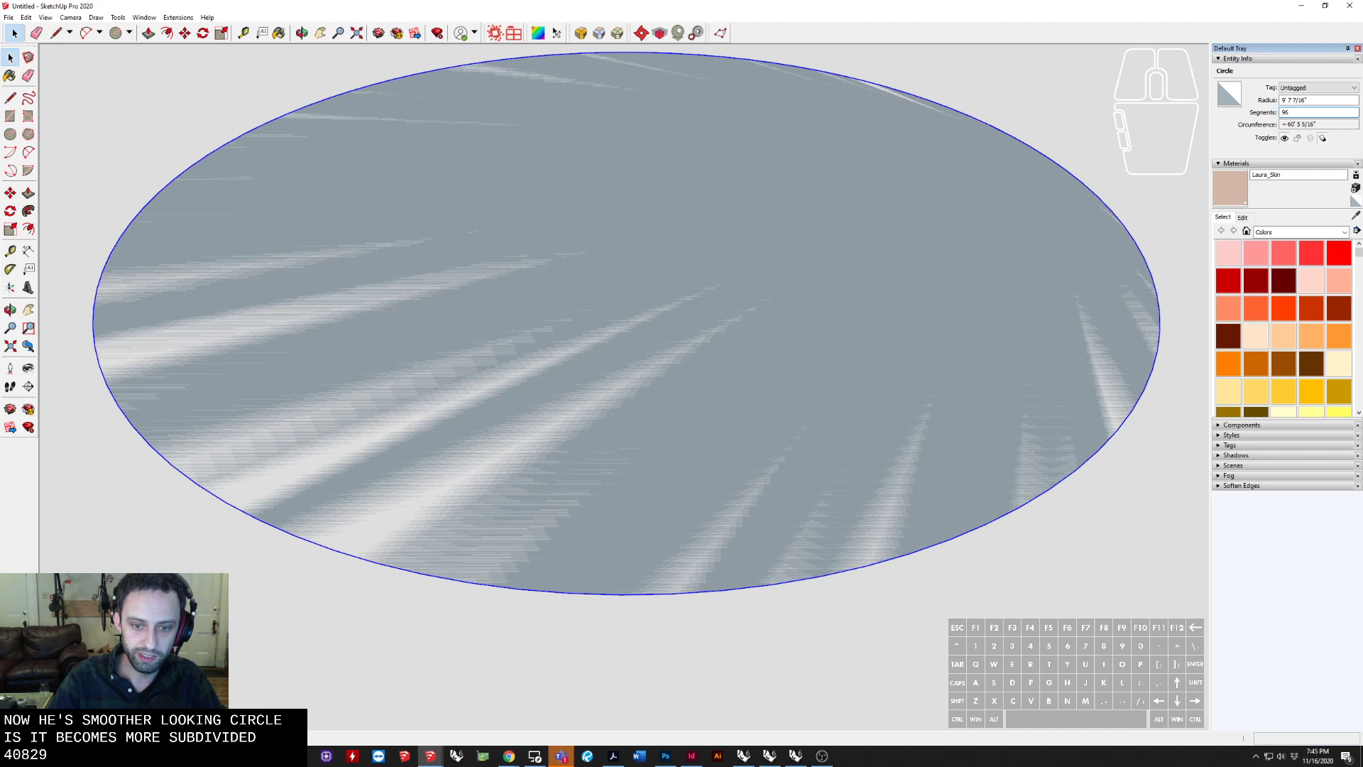
{"action": "scroll", "coordinate": [845, 373], "scroll_direction": "down", "scroll_amount": 4}
{"action": "middle_click_drag", "start_coordinate": [545, 436], "coordinate": [407, 490]}
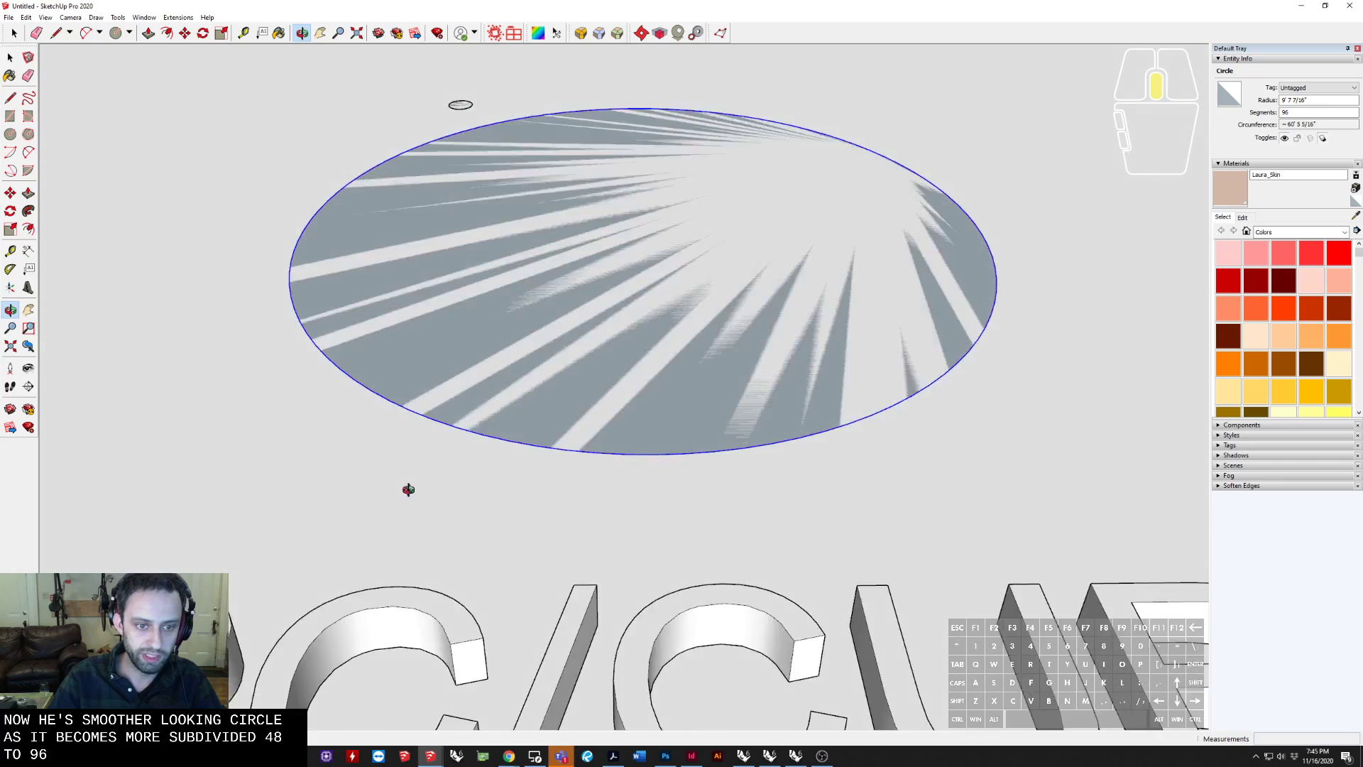
{"action": "scroll", "coordinate": [454, 426], "scroll_direction": "up", "scroll_amount": 1}
{"action": "mouse_move", "coordinate": [573, 337]}
{"action": "middle_mouse_down"}
{"action": "mouse_move", "coordinate": [568, 398]}
{"action": "mouse_move", "coordinate": [614, 381]}
{"action": "mouse_move", "coordinate": [480, 381]}
{"action": "mouse_move", "coordinate": [521, 374]}
{"action": "mouse_move", "coordinate": [538, 353]}
{"action": "mouse_move", "coordinate": [563, 377]}
{"action": "middle_mouse_up"}
Try to pull the larger circle's face upward from the ground with Push/Pull
{"action": "key", "text": "p"}
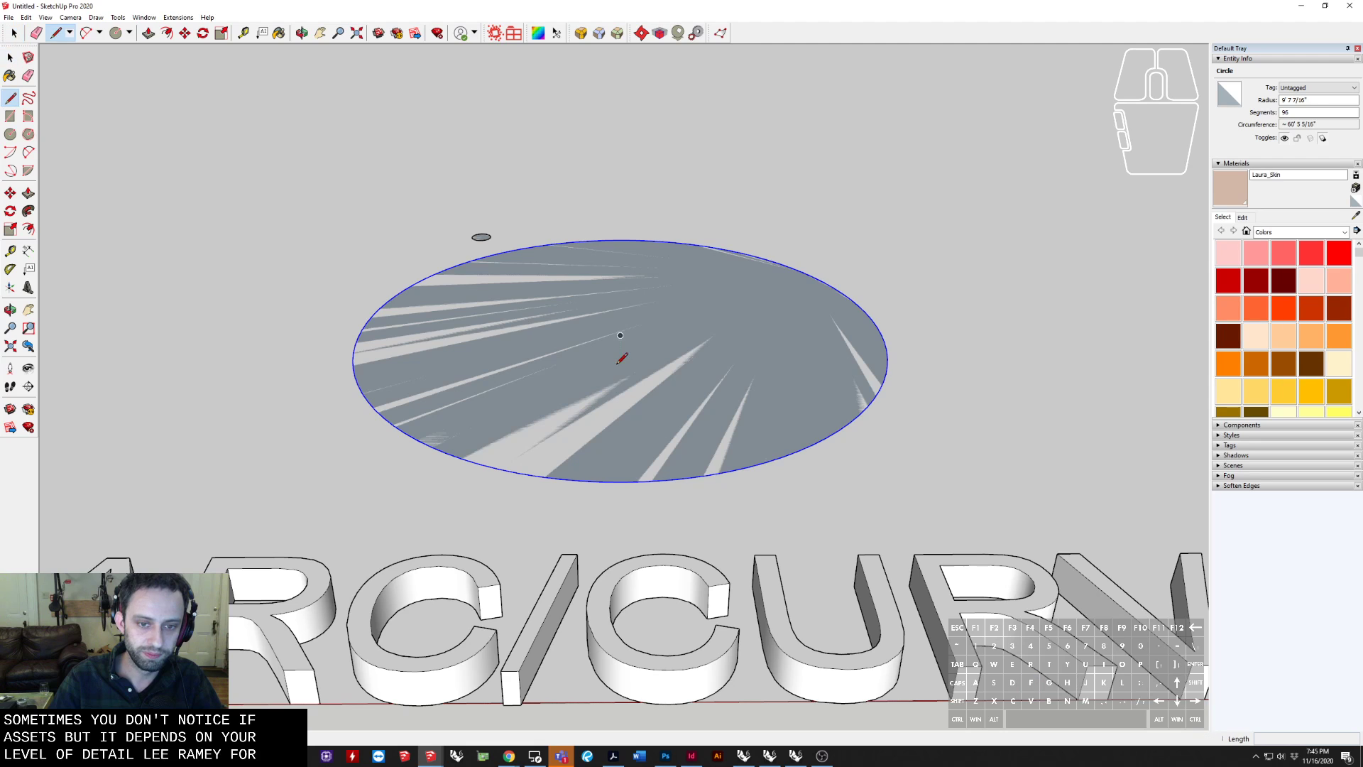
{"action": "left_click", "coordinate": [639, 353]}
{"action": "left_click", "coordinate": [636, 218]}
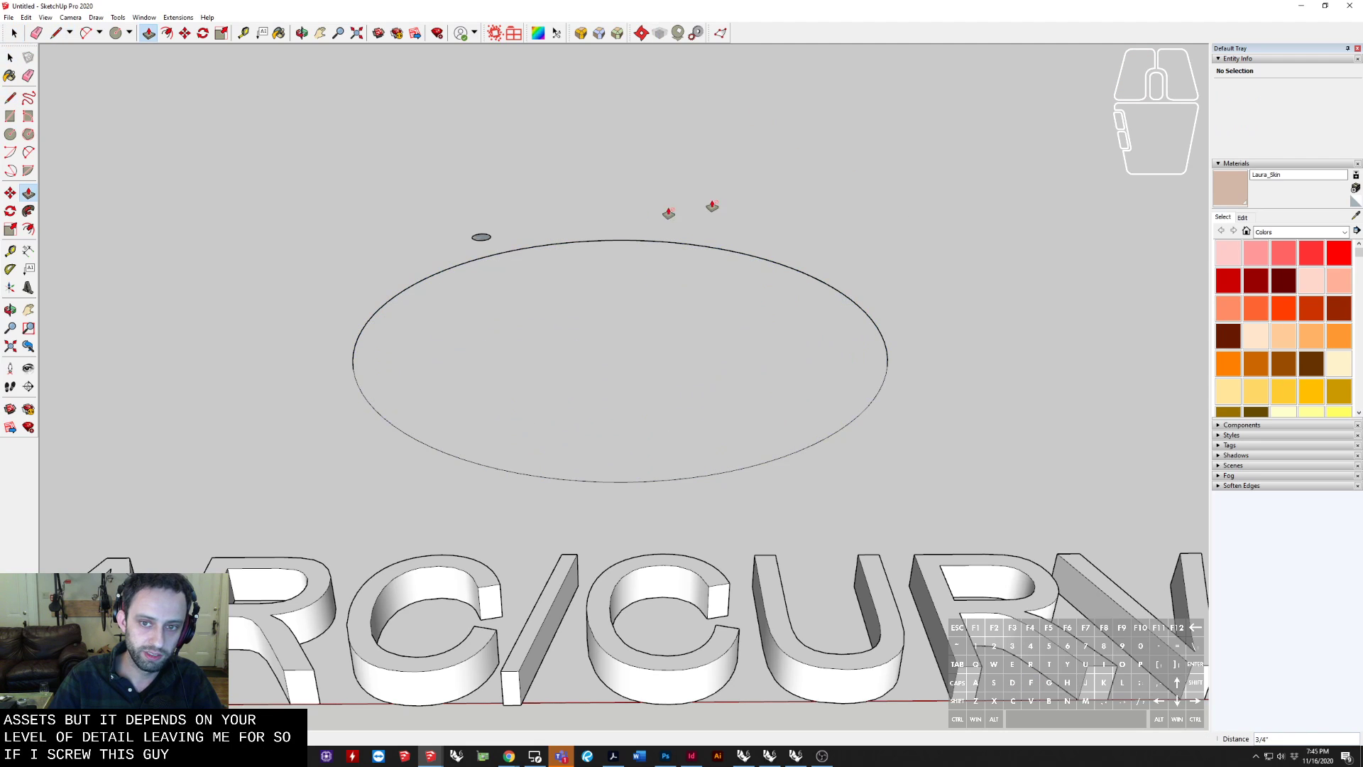
{"action": "scroll", "coordinate": [817, 187], "scroll_direction": "down", "scroll_amount": 4}
{"action": "middle_click_drag", "start_coordinate": [746, 179], "coordinate": [675, 274], "text": "shift"}
{"action": "middle_click_drag", "start_coordinate": [608, 478], "coordinate": [636, 705]}
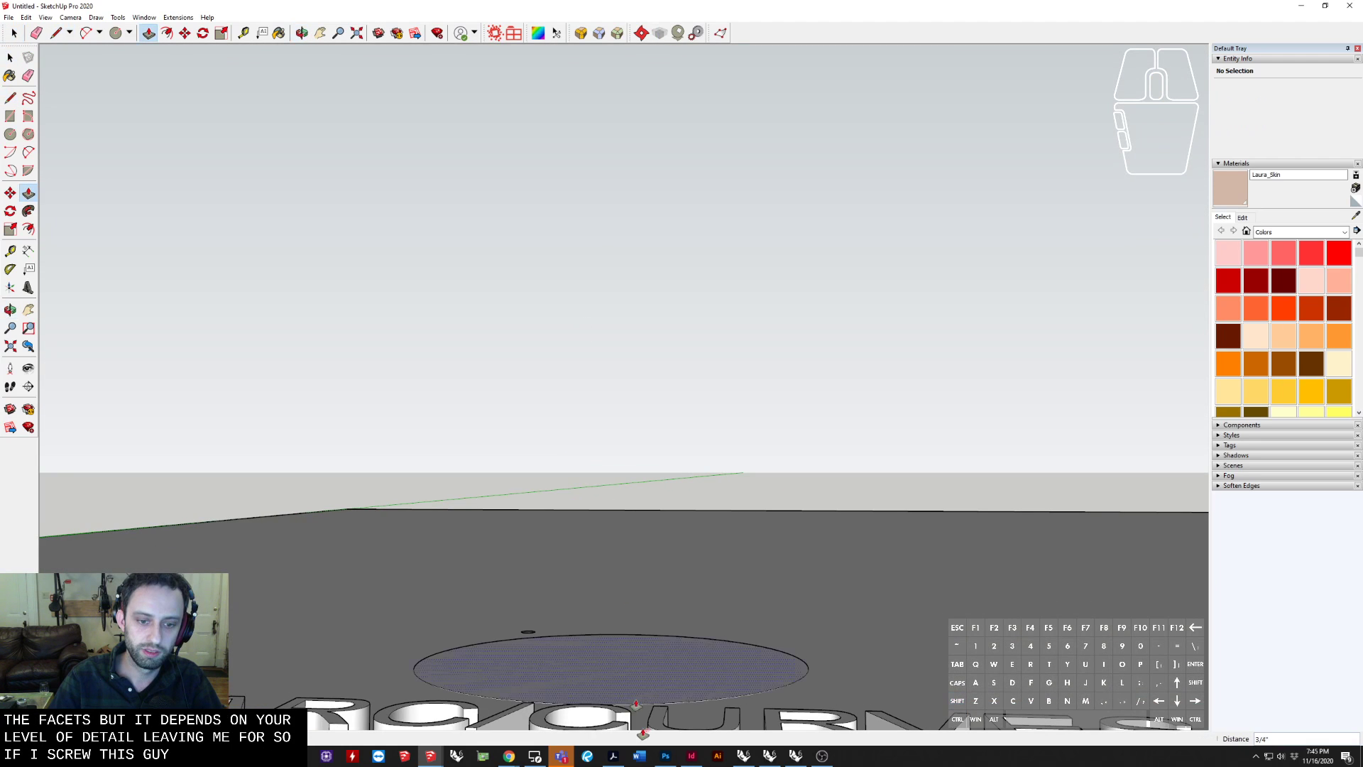
{"action": "left_click", "coordinate": [645, 682]}
{"action": "left_click", "coordinate": [637, 591]}
Extrude the larger circle's face above the ground into a low round disc with Push/Pull
{"action": "middle_click_drag", "start_coordinate": [636, 589], "coordinate": [578, 607]}
{"action": "mouse_move", "coordinate": [512, 504]}
{"action": "middle_mouse_down"}
{"action": "mouse_move", "coordinate": [605, 538]}
{"action": "mouse_move", "coordinate": [748, 556]}
{"action": "mouse_move", "coordinate": [1040, 557]}
{"action": "mouse_move", "coordinate": [675, 587]}
{"action": "mouse_move", "coordinate": [283, 578]}
{"action": "mouse_move", "coordinate": [237, 206]}
{"action": "mouse_move", "coordinate": [94, 433]}
{"action": "mouse_move", "coordinate": [144, 334]}
{"action": "middle_mouse_up"}
{"action": "left_click", "coordinate": [543, 558]}
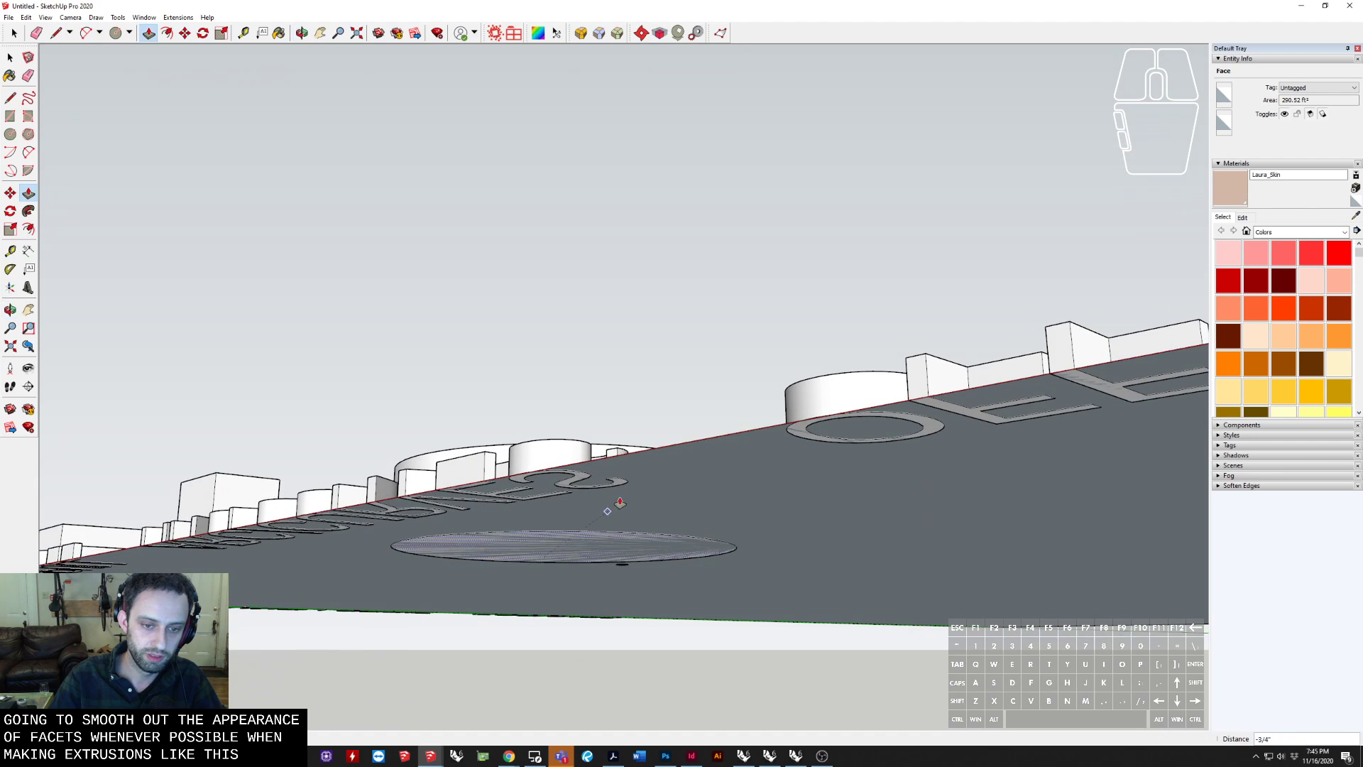
{"action": "middle_click_drag", "start_coordinate": [617, 503], "coordinate": [620, 613]}
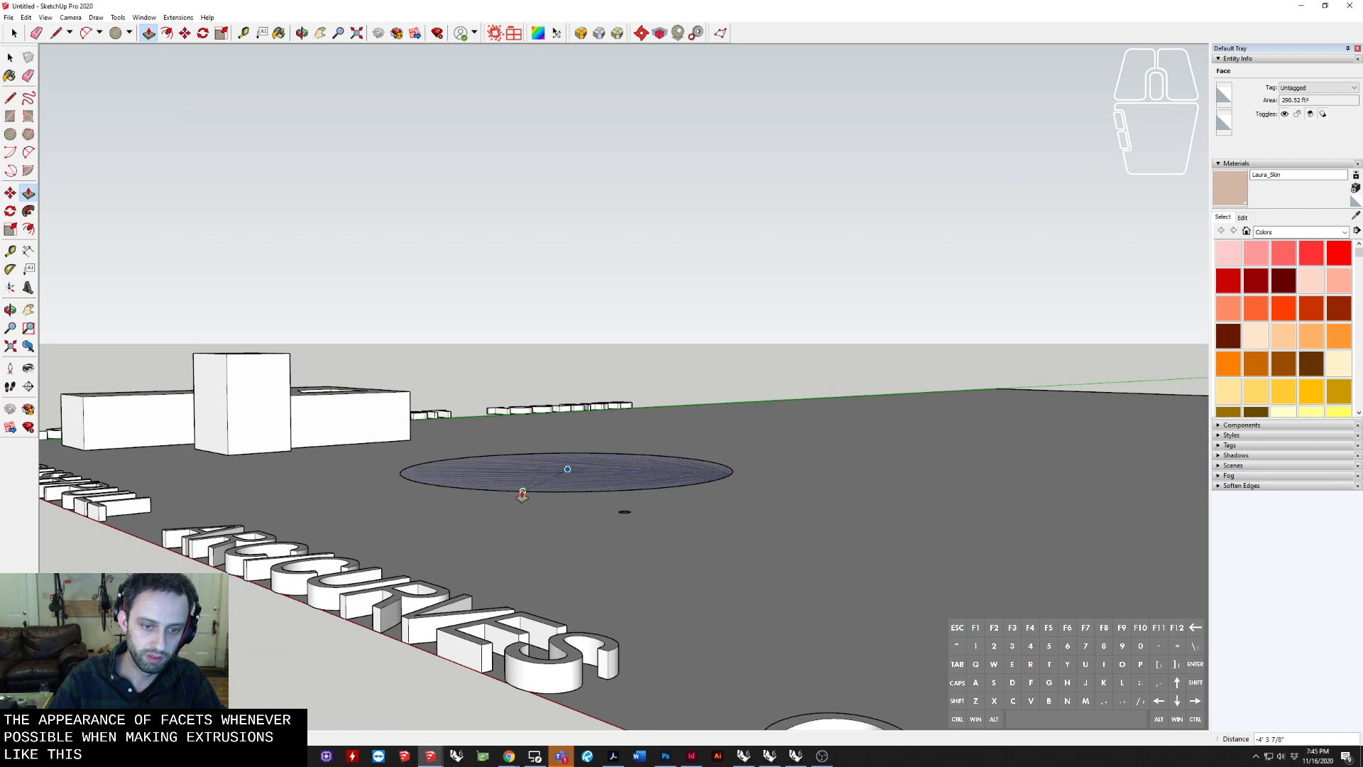
{"action": "middle_click_drag", "start_coordinate": [426, 547], "coordinate": [309, 530]}
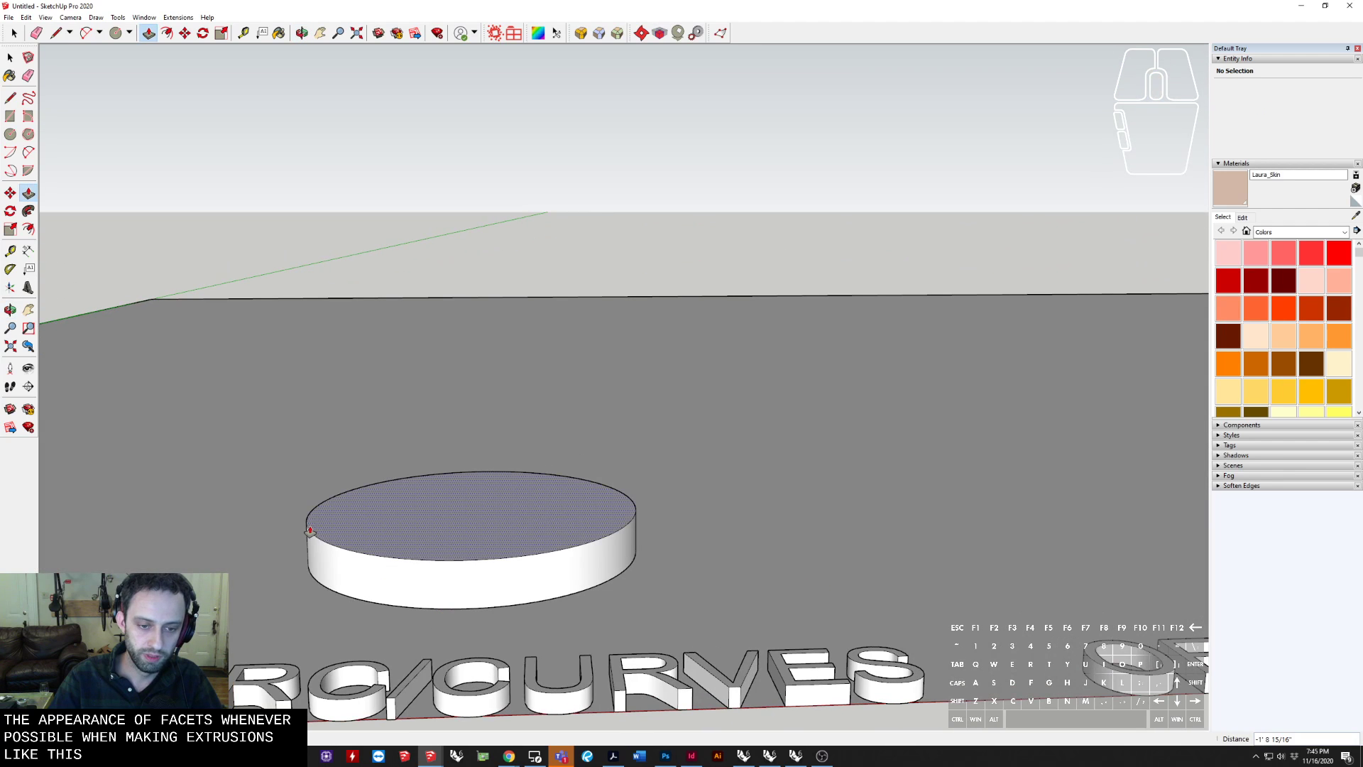
Pull the disc's top face up by exactly 1'
{"action": "left_click", "coordinate": [562, 518]}
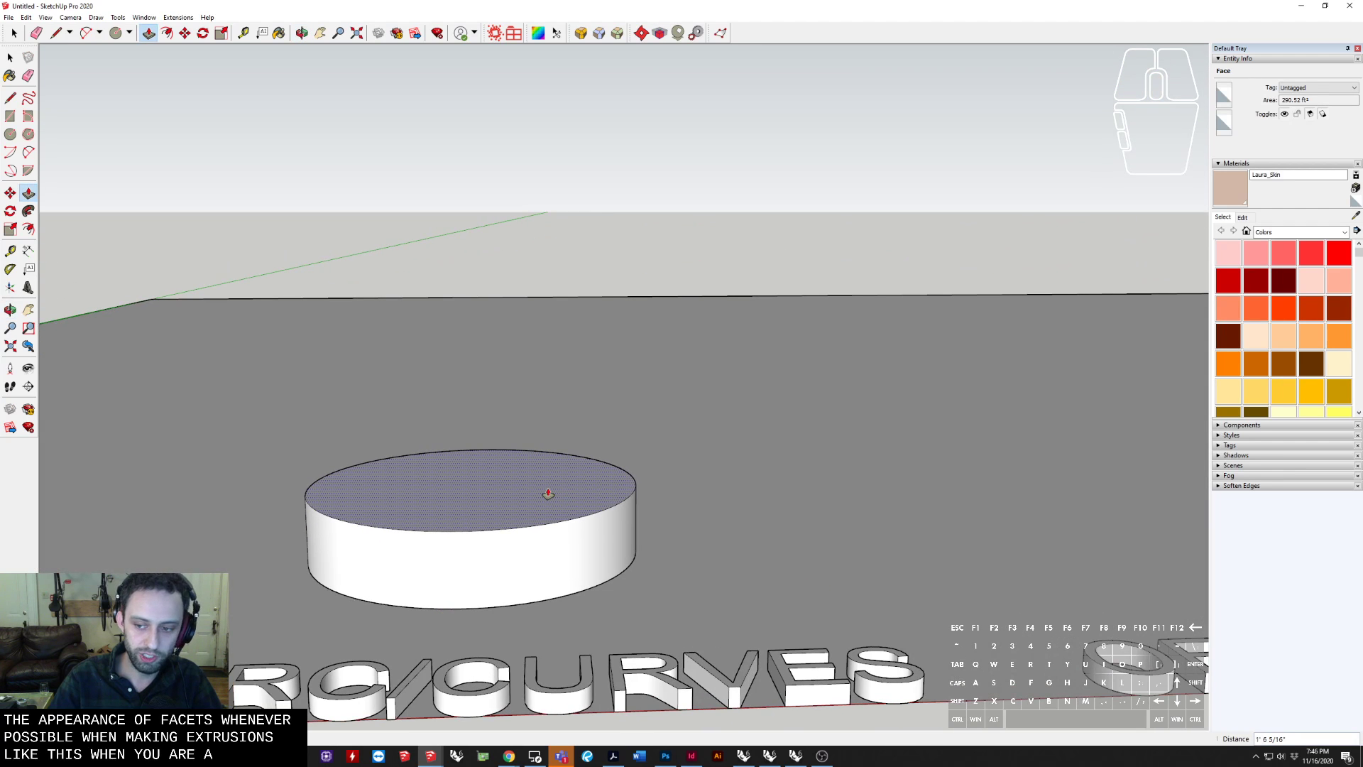
{"action": "type", "text": "1"}
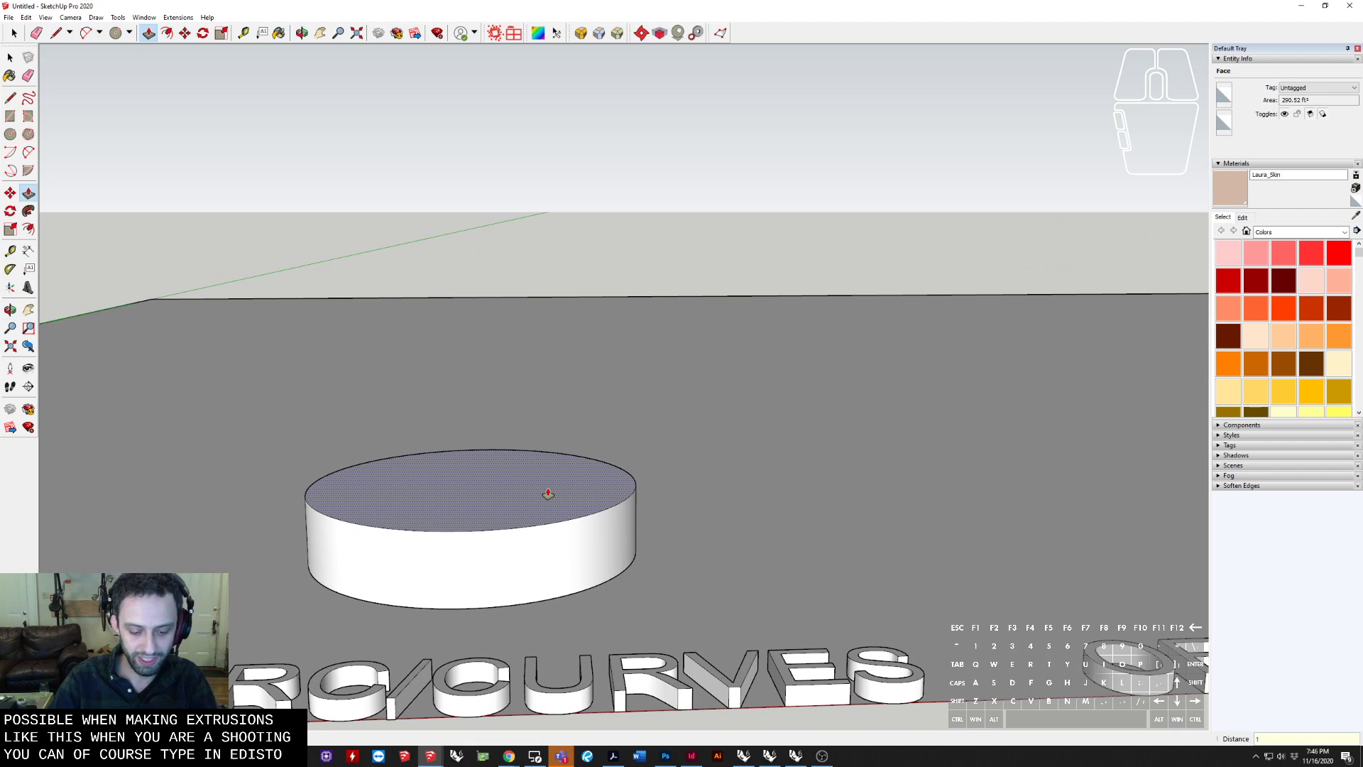
{"action": "type", "text": "'"}
{"action": "middle_click_drag", "start_coordinate": [551, 498], "coordinate": [486, 537]}
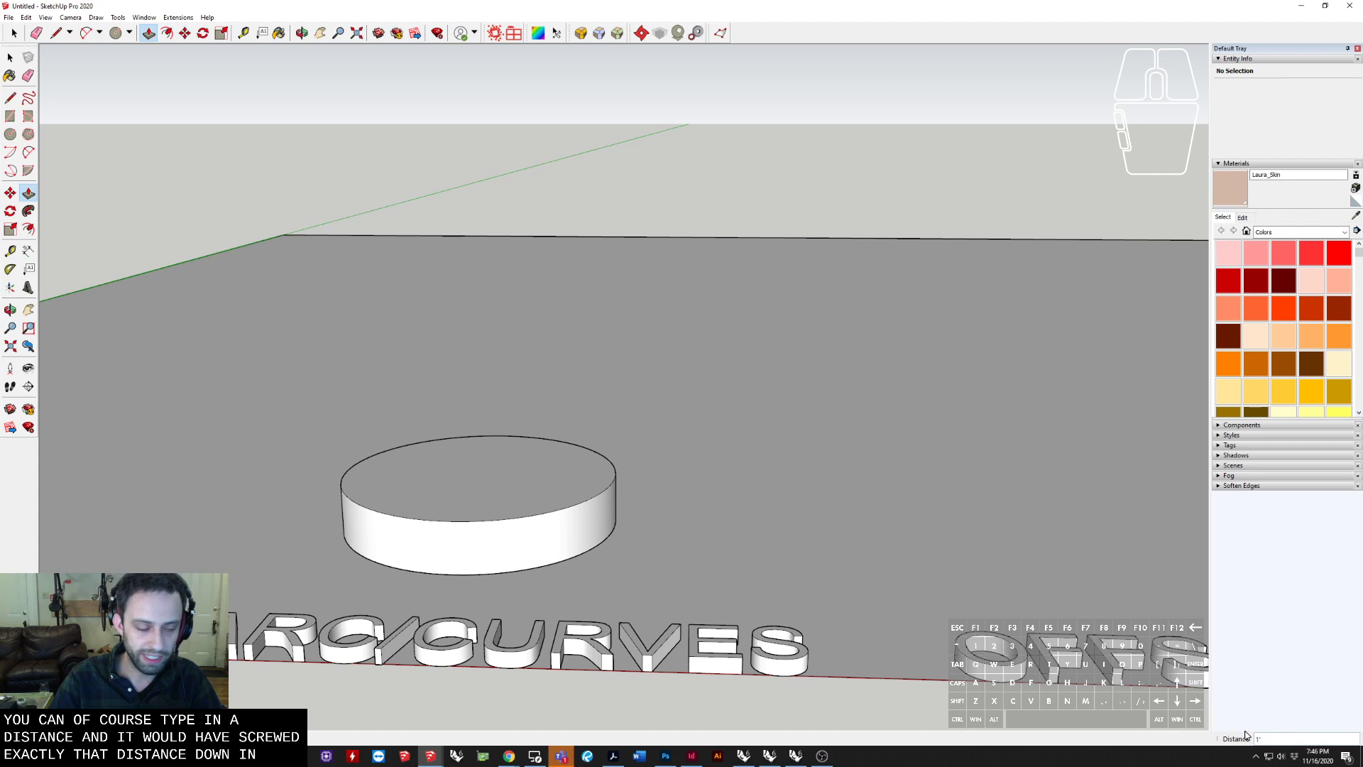
{"action": "key", "text": "ctrl"}
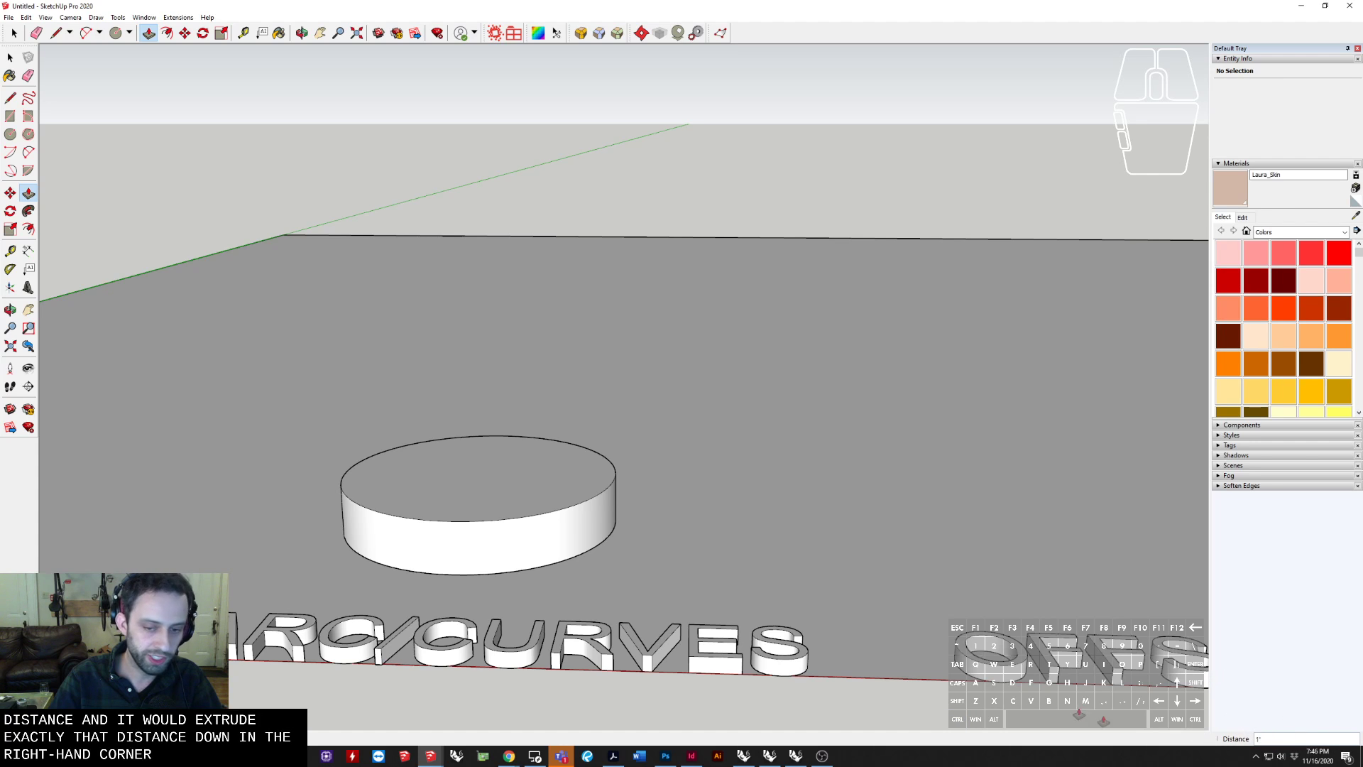
Draw a closed rectangle with the Line tool on the ground behind the "PUSH/PULL" lettering, making its short sides 5' long
{"action": "middle_click_drag", "start_coordinate": [292, 384], "coordinate": [584, 462], "text": "shift"}
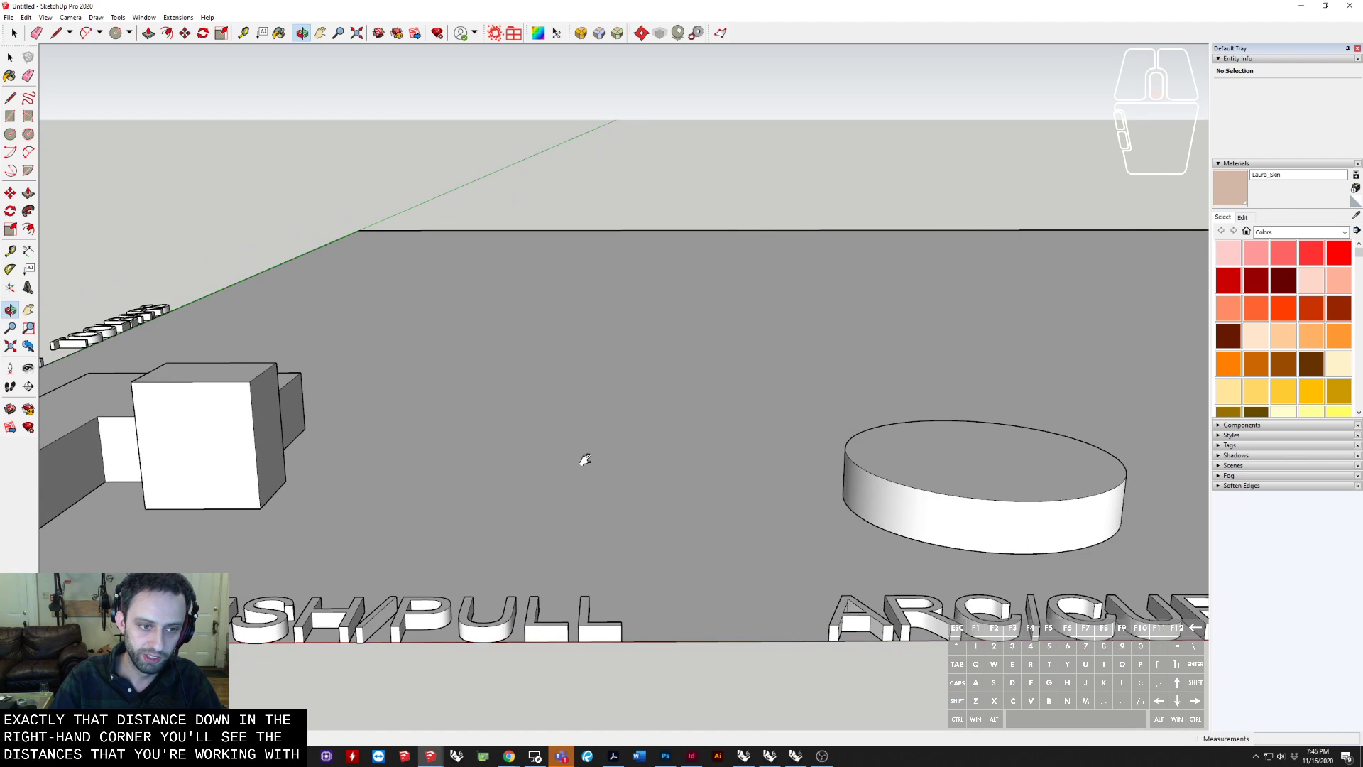
{"action": "key", "text": "l"}
{"action": "middle_click_drag", "start_coordinate": [369, 504], "coordinate": [435, 511], "text": "shift"}
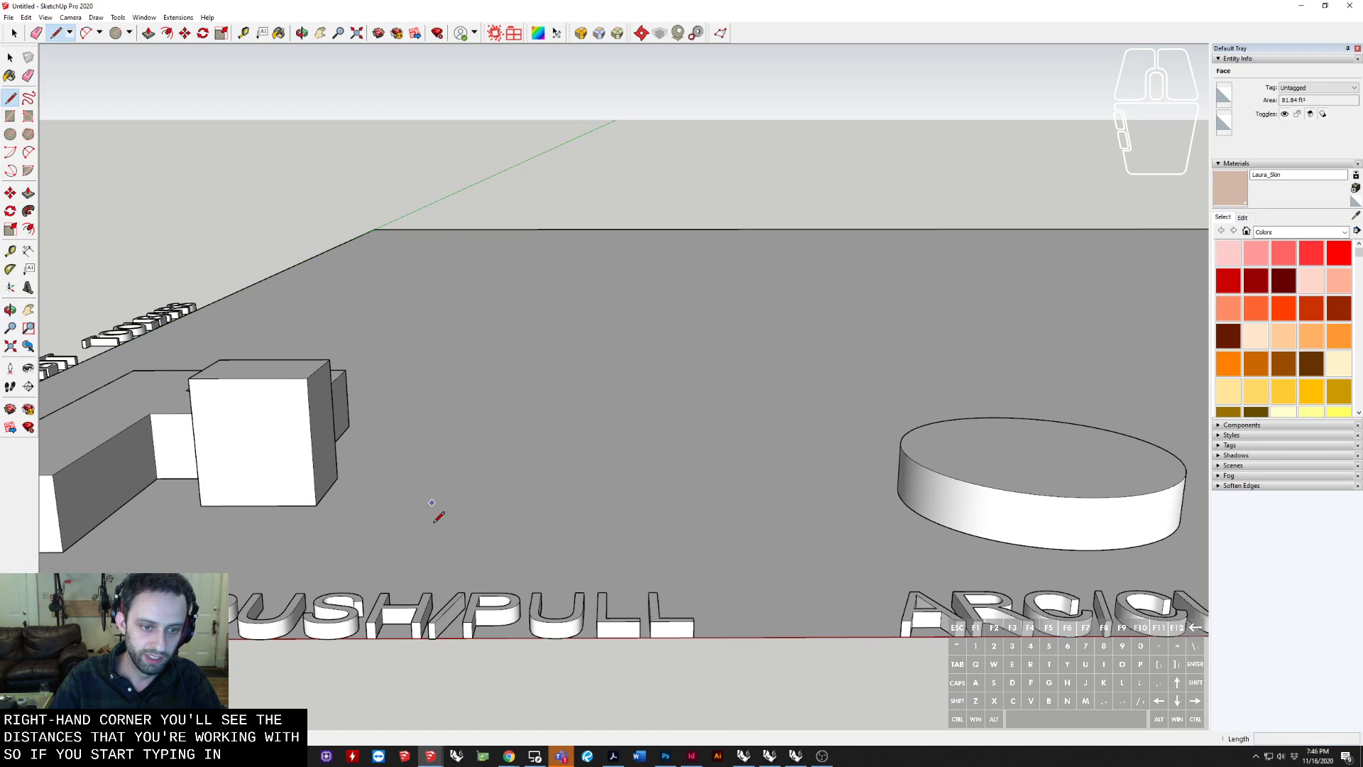
{"action": "left_click", "coordinate": [364, 538]}
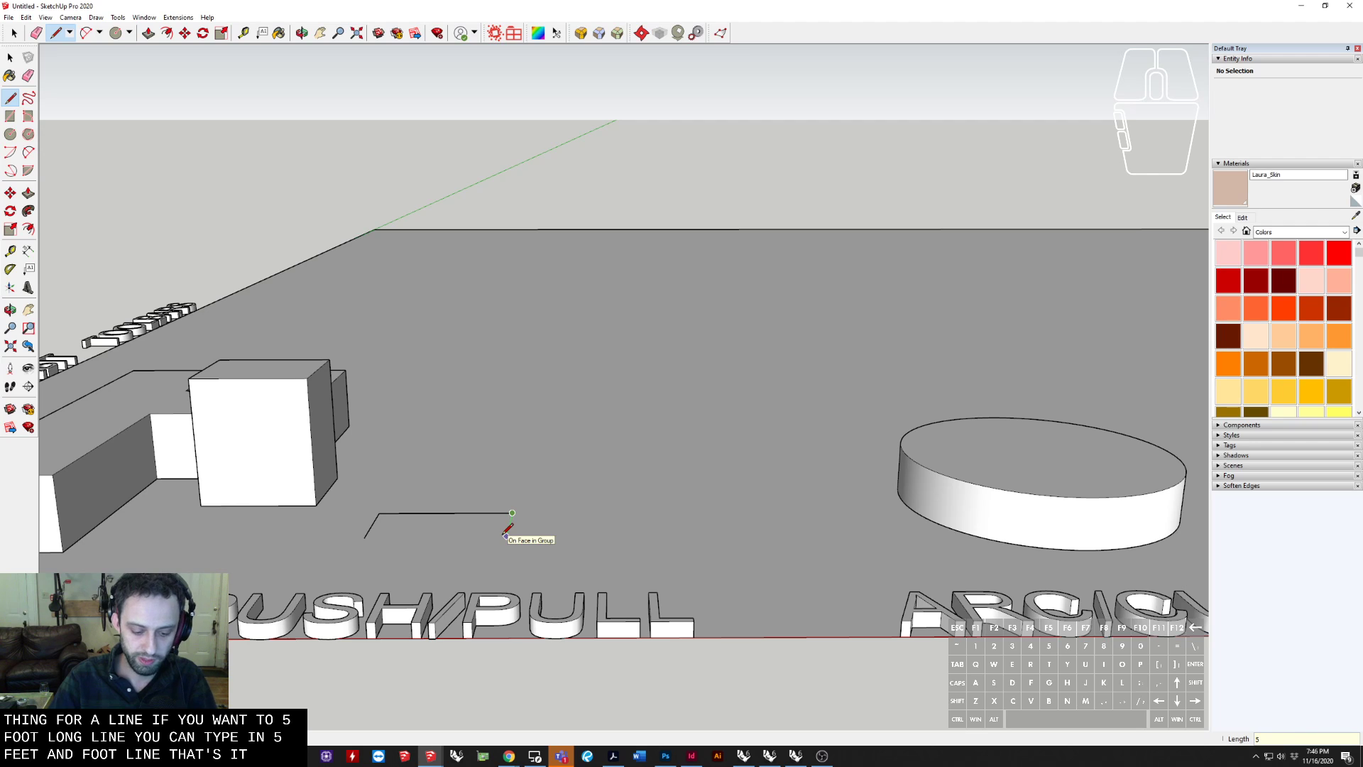
{"action": "key", "text": "space"}
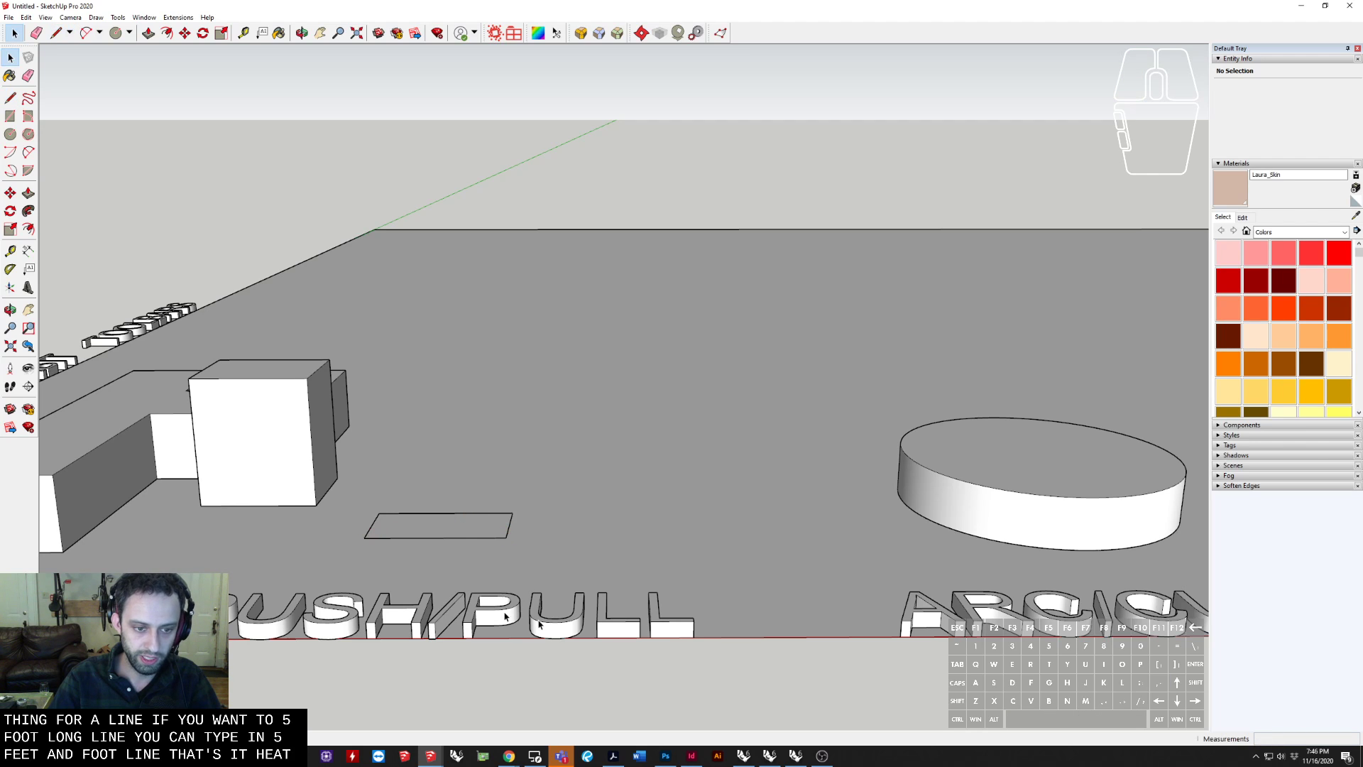
Query the area of the rectangle behind the "PUSH/PULL" lettering and delete the rectangle
{"action": "left_click", "coordinate": [466, 529]}
{"action": "middle_click_drag", "start_coordinate": [467, 531], "coordinate": [496, 590]}
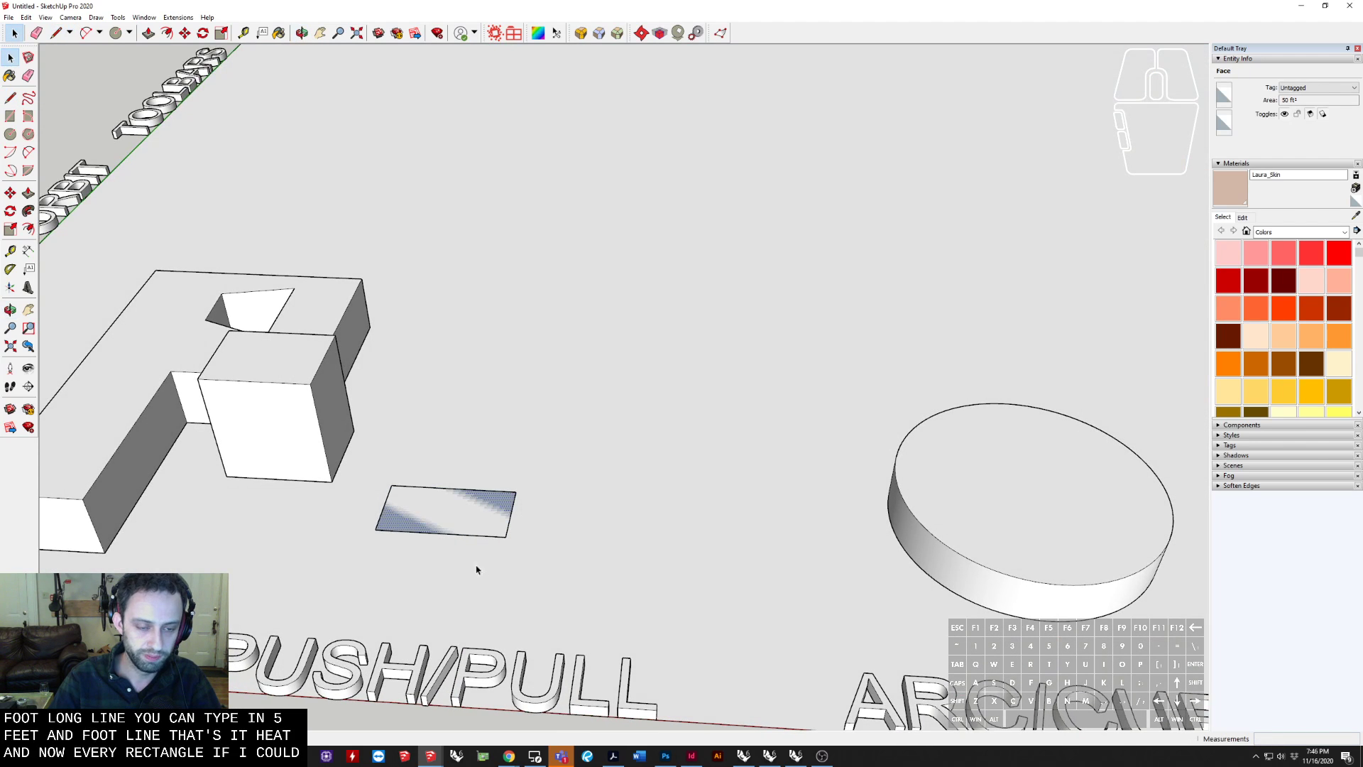
{"action": "scroll", "coordinate": [461, 525], "scroll_direction": "down", "scroll_amount": 1}
{"action": "right_click", "coordinate": [459, 522]}
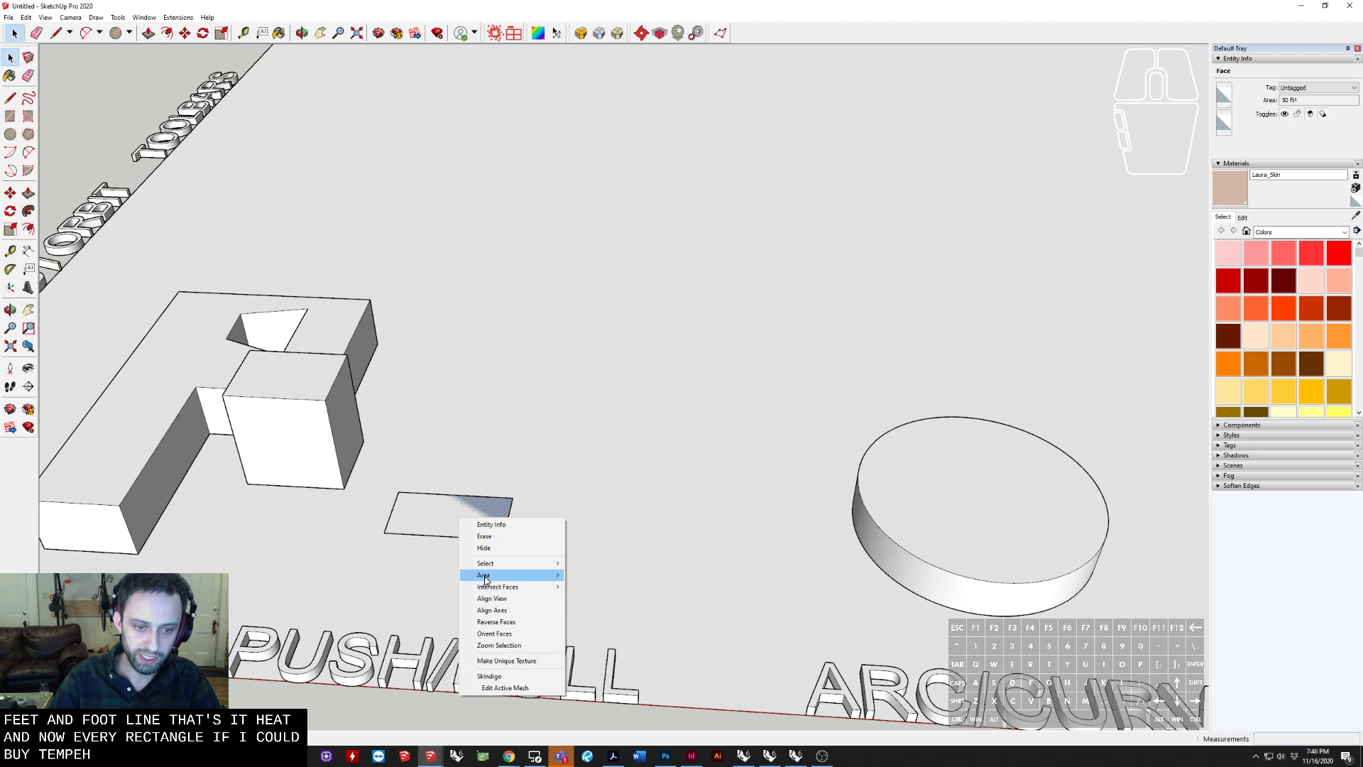
{"action": "mouse_move", "coordinate": [511, 575]}
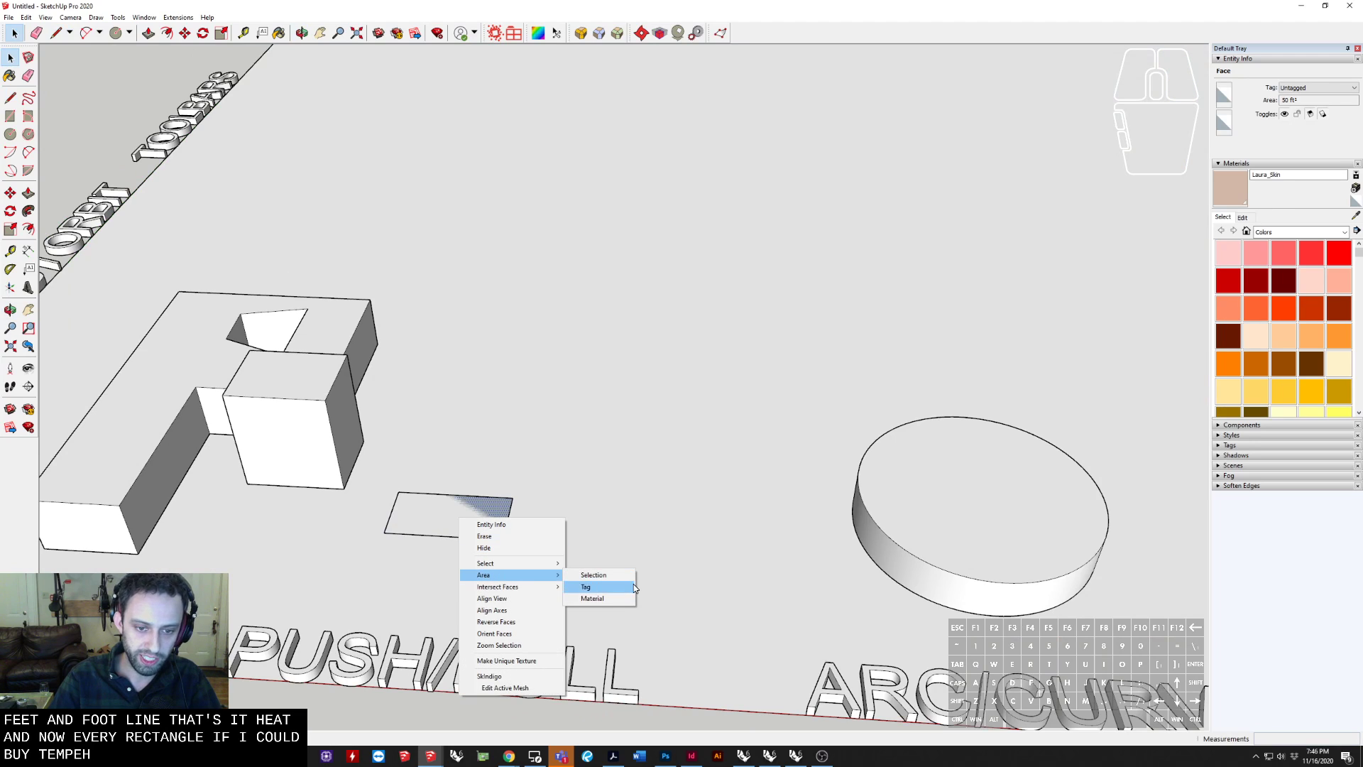
{"action": "left_click", "coordinate": [593, 575]}
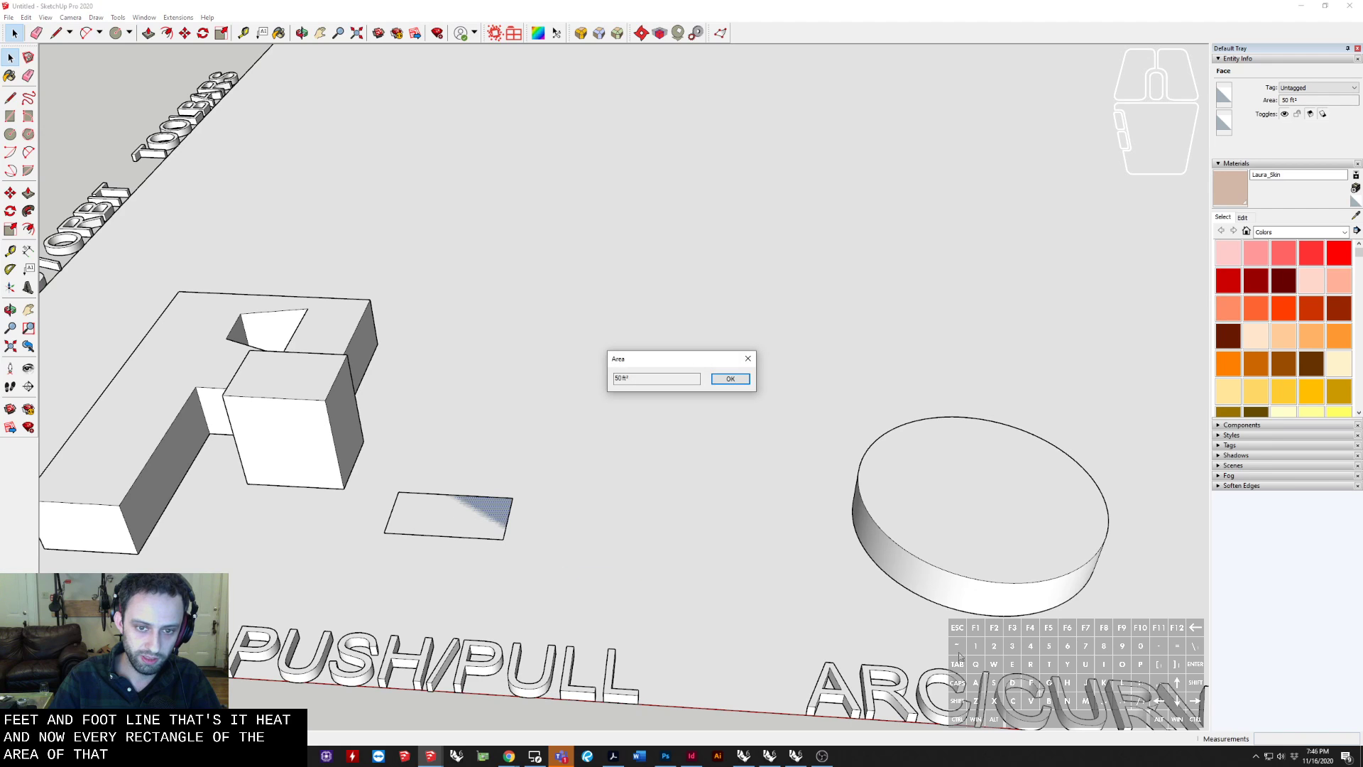
{"action": "left_click", "coordinate": [713, 380]}
{"action": "key", "text": "Delete"}
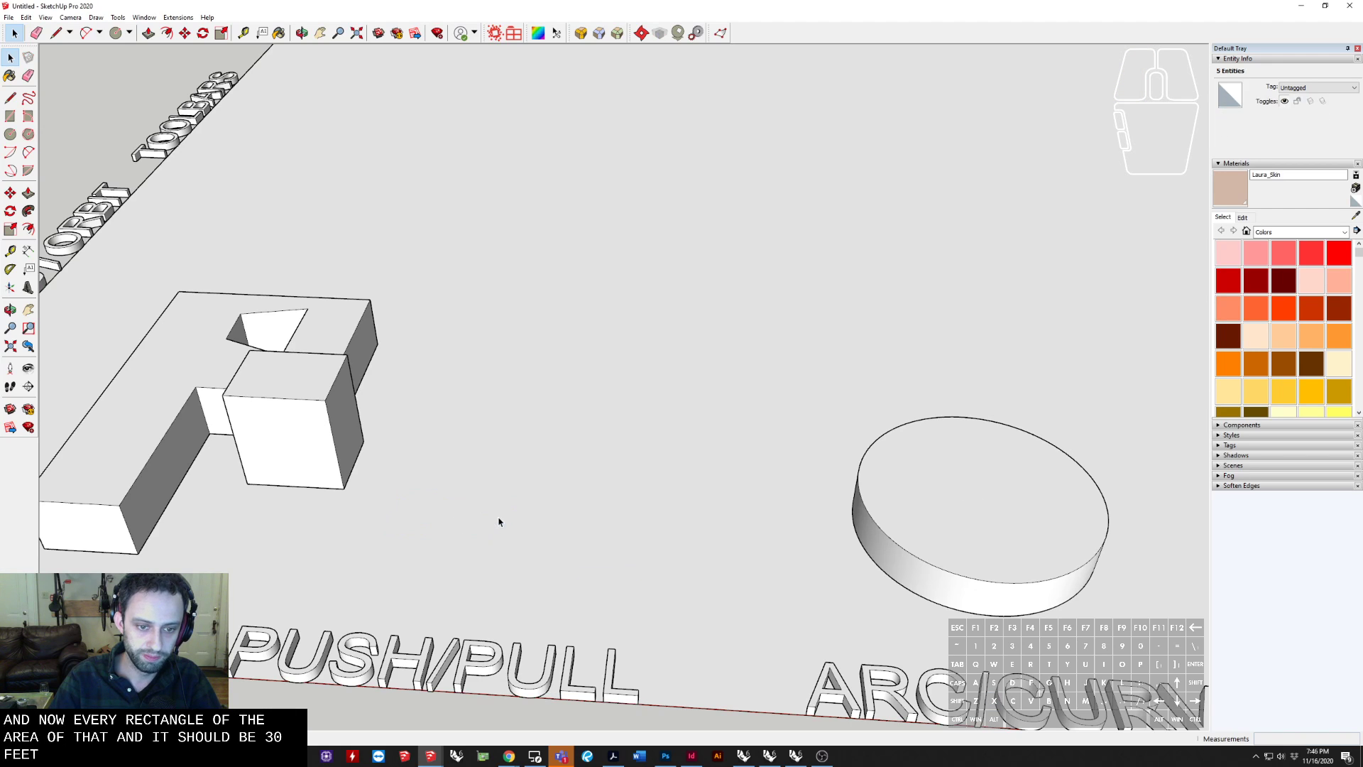
Offset the edge of the disc's top face inward to form a smaller concentric circle
{"action": "middle_click_drag", "start_coordinate": [967, 515], "coordinate": [371, 452], "text": "shift"}
{"action": "scroll", "coordinate": [371, 453], "scroll_direction": "down", "scroll_amount": 1}
{"action": "left_click_drag", "start_coordinate": [360, 451], "coordinate": [338, 479]}
{"action": "middle_click_drag", "start_coordinate": [338, 480], "coordinate": [587, 389], "text": "shift"}
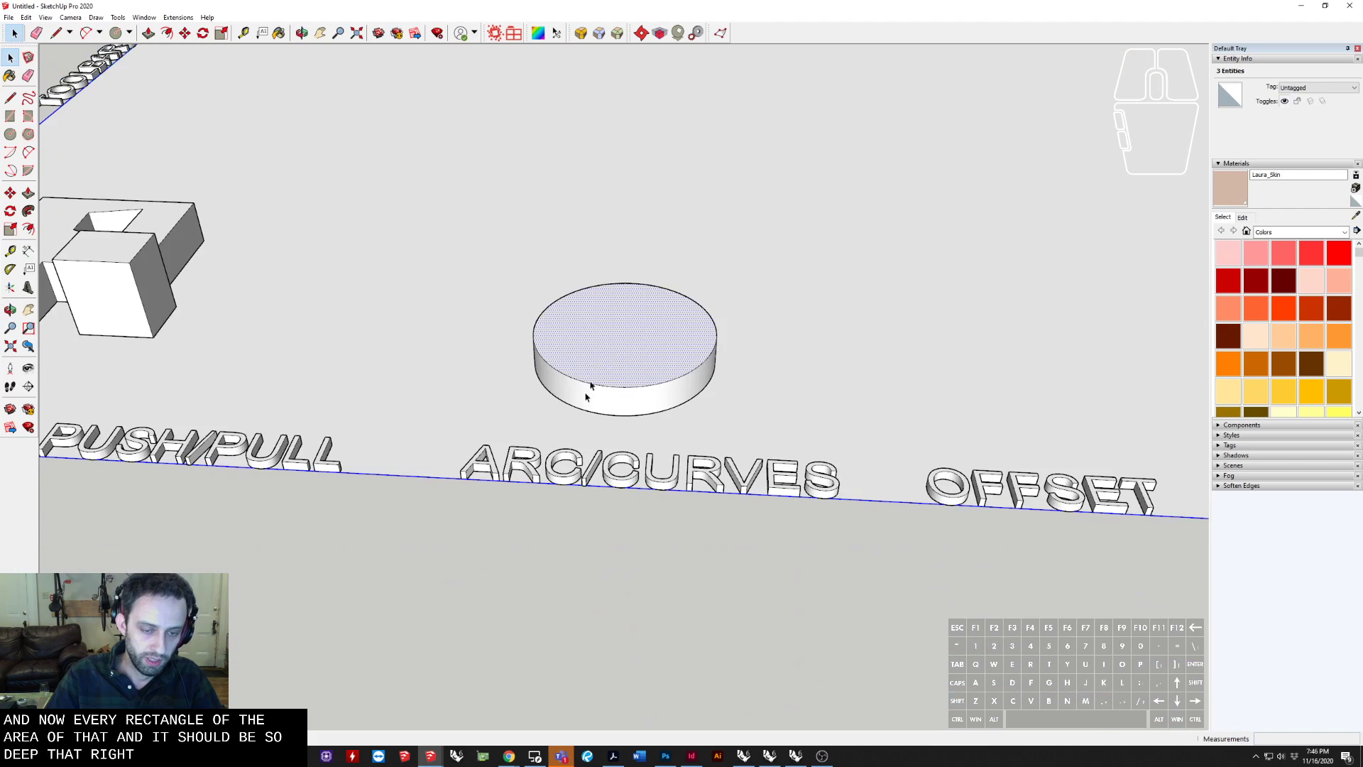
{"action": "middle_click_drag", "start_coordinate": [570, 511], "coordinate": [418, 543]}
{"action": "middle_click_drag", "start_coordinate": [604, 454], "coordinate": [503, 567], "text": "shift"}
{"action": "middle_click_drag", "start_coordinate": [734, 533], "coordinate": [619, 468], "text": "shift"}
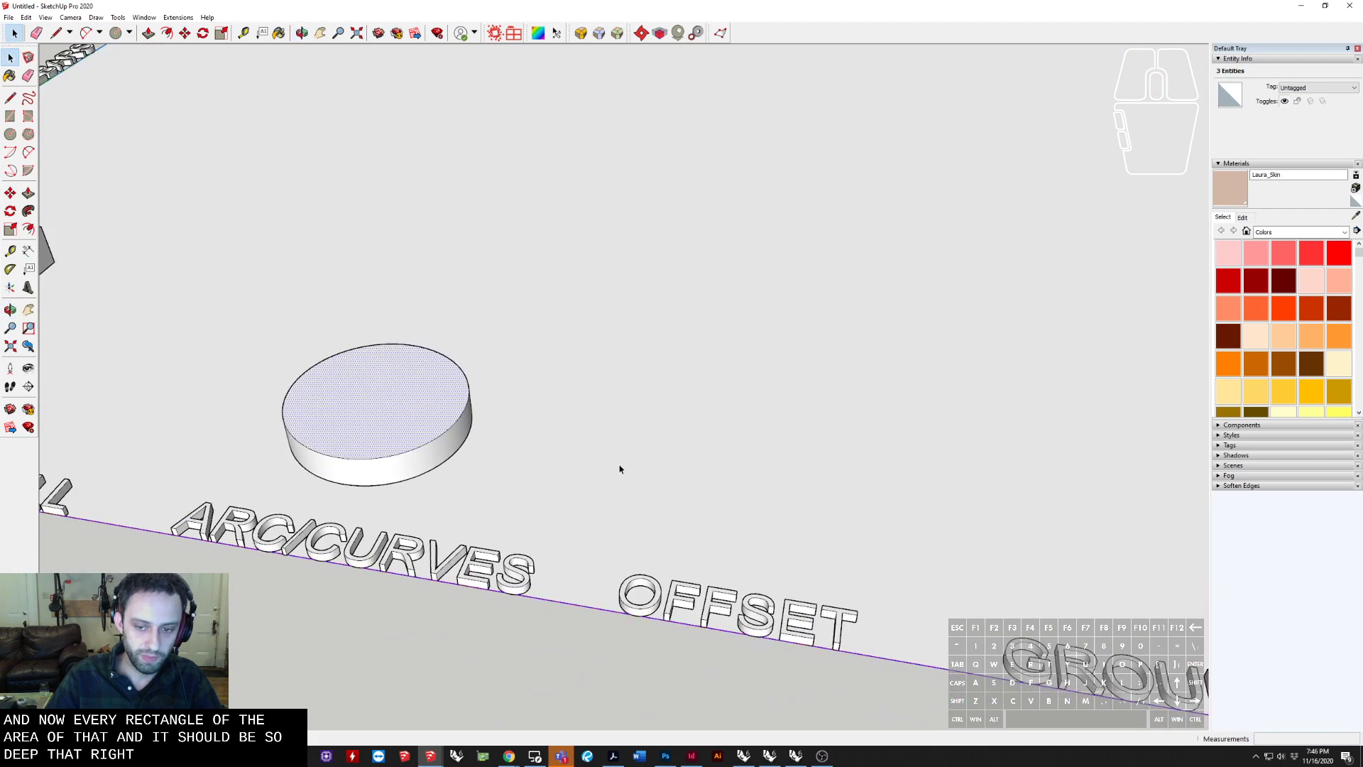
{"action": "middle_click_drag", "start_coordinate": [672, 588], "coordinate": [463, 459]}
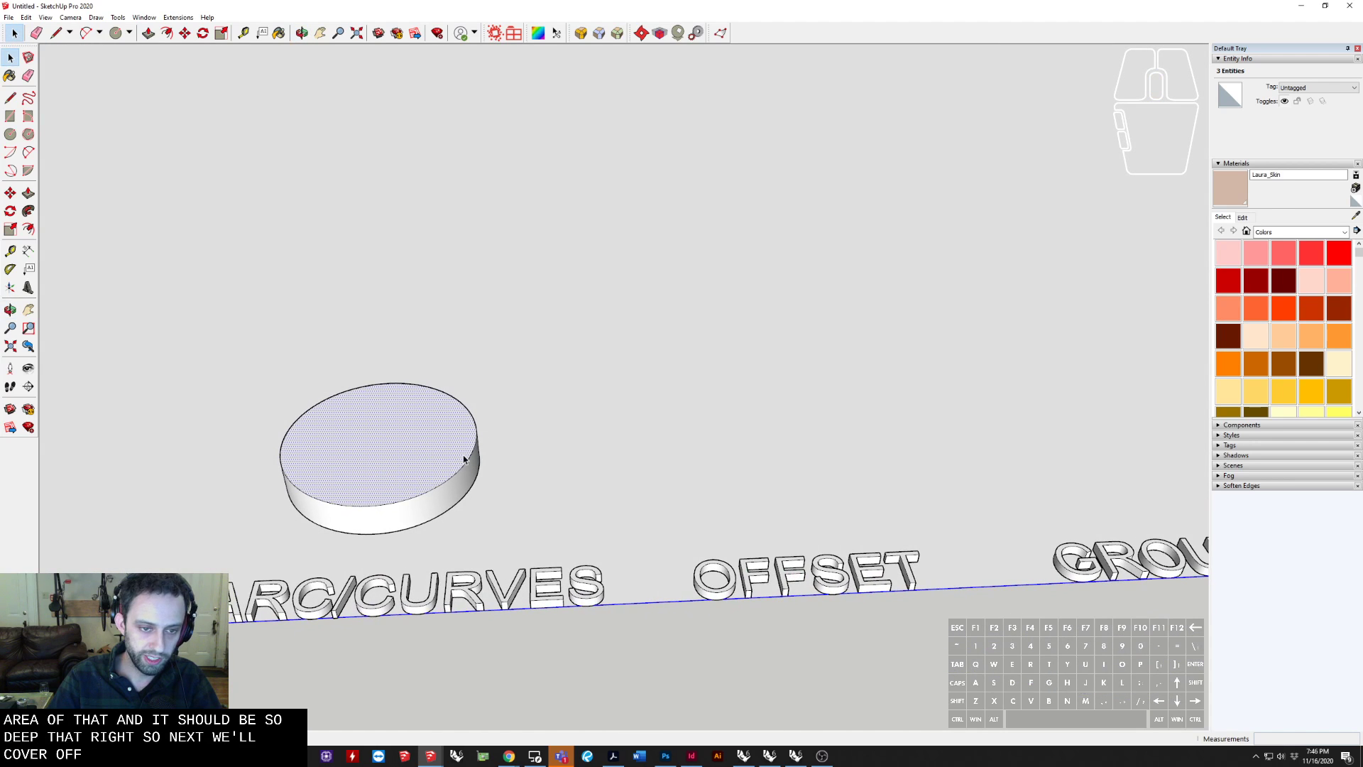
{"action": "key", "text": "f"}
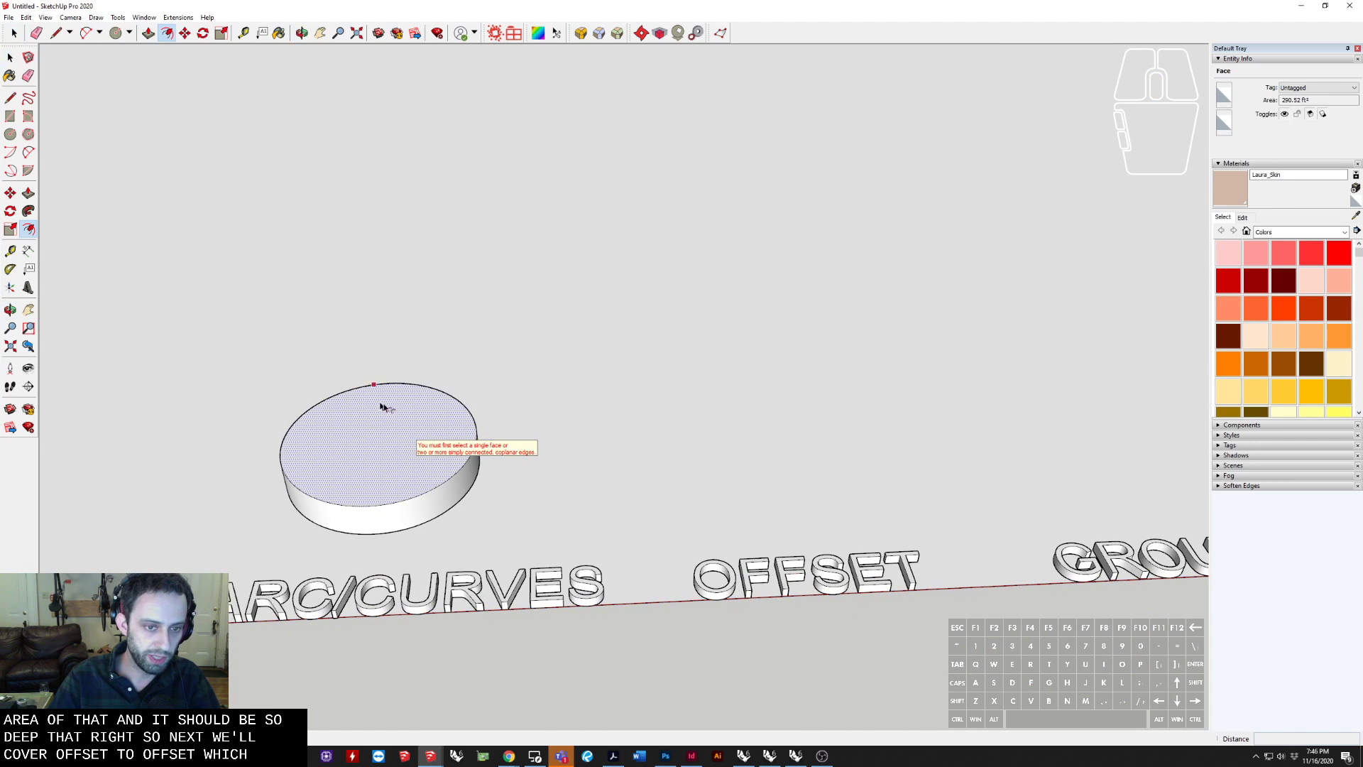
{"action": "scroll", "coordinate": [379, 402], "scroll_direction": "up", "scroll_amount": 2}
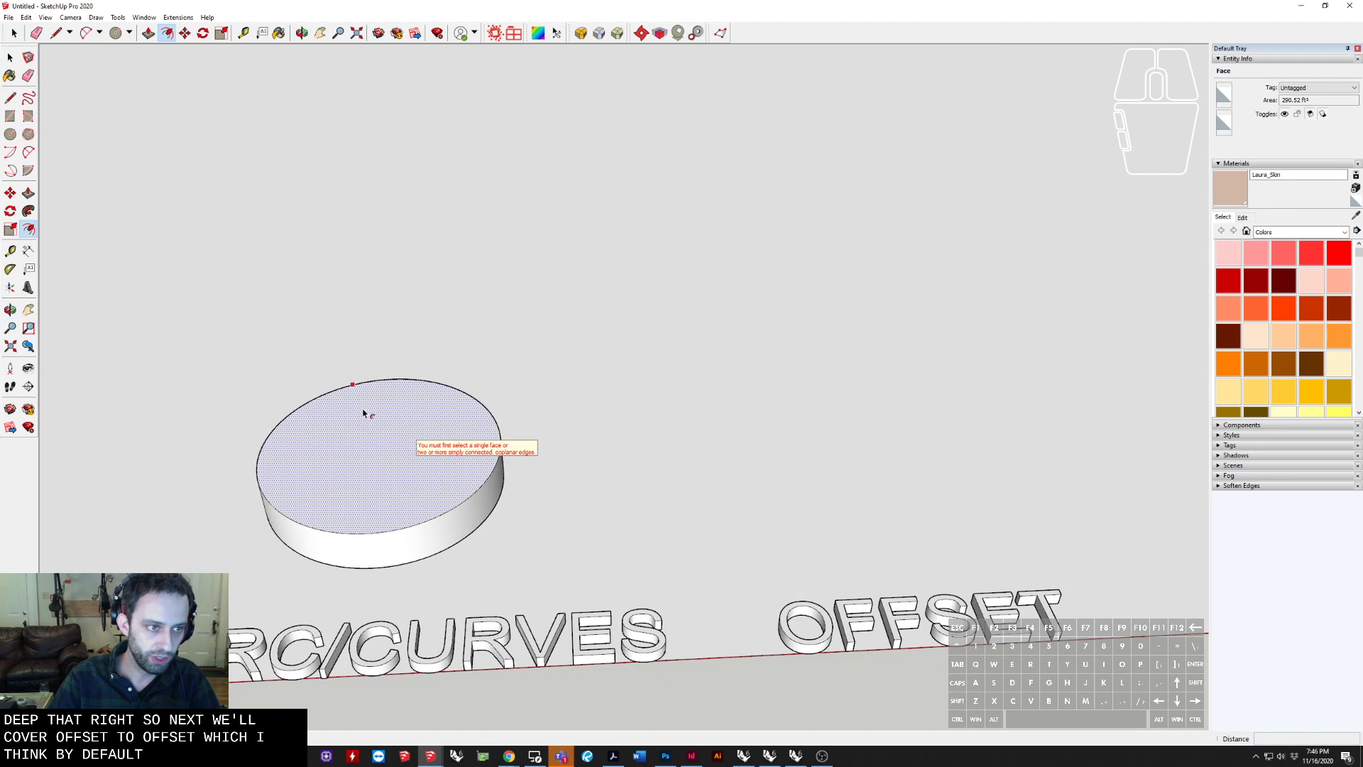
{"action": "left_click", "coordinate": [458, 418]}
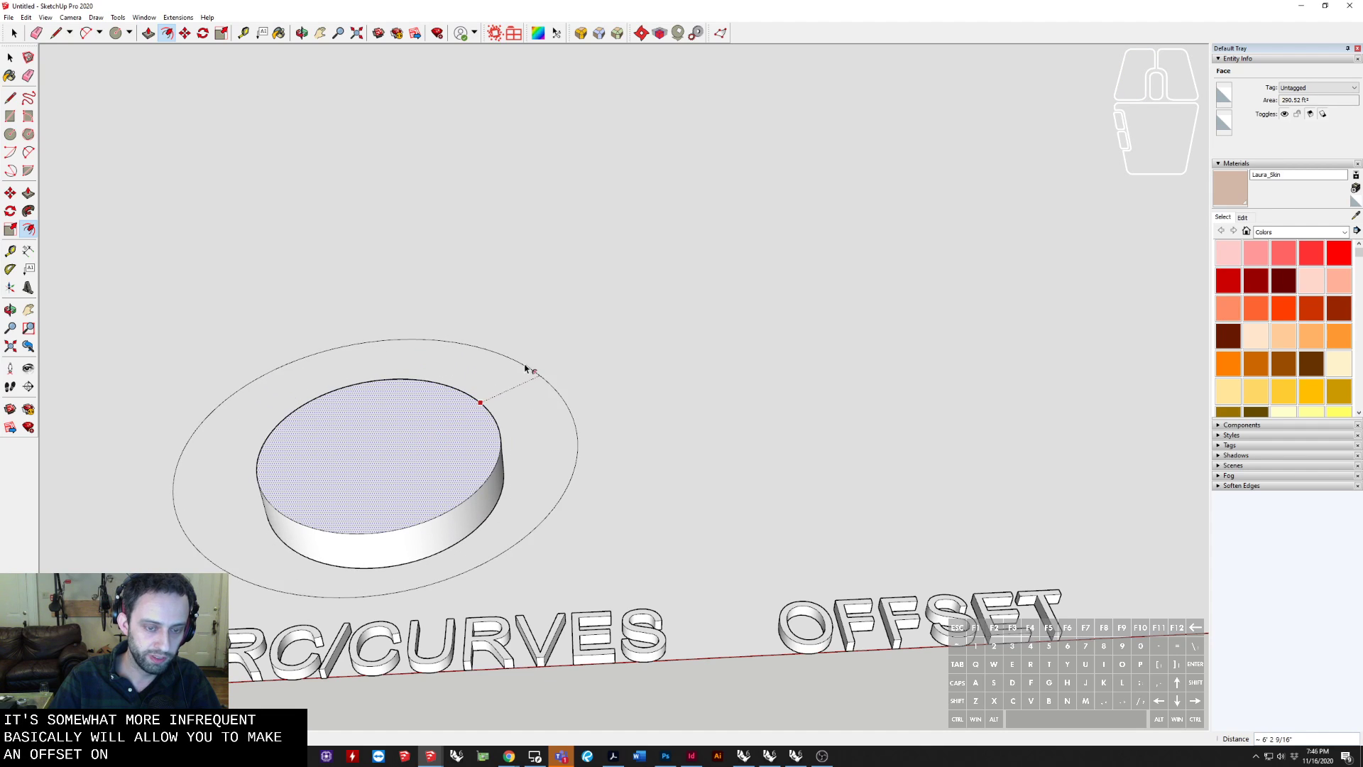
{"action": "left_click", "coordinate": [449, 426]}
Push the inner circle on the disc's top face down through the disc to turn it into a ring
{"action": "key", "text": "p"}
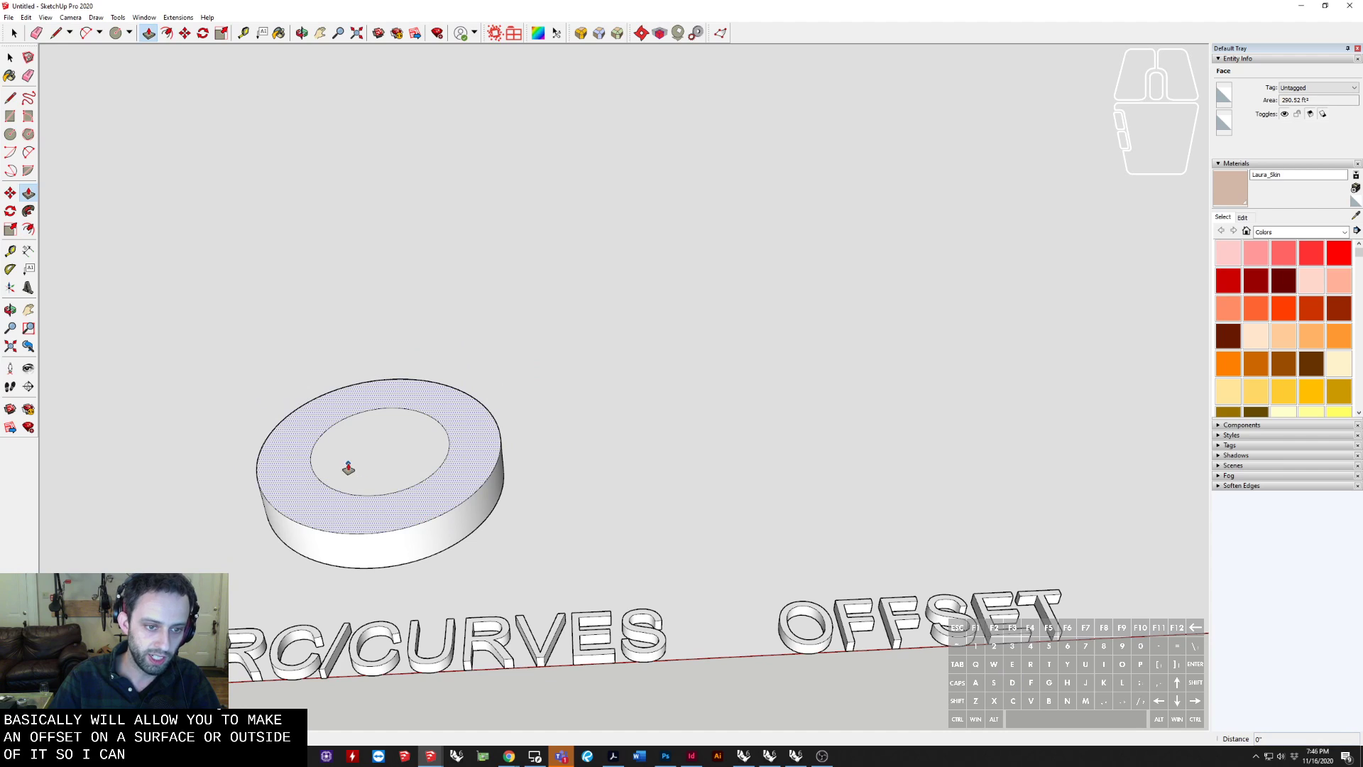
{"action": "left_click_drag", "start_coordinate": [371, 466], "coordinate": [399, 546]}
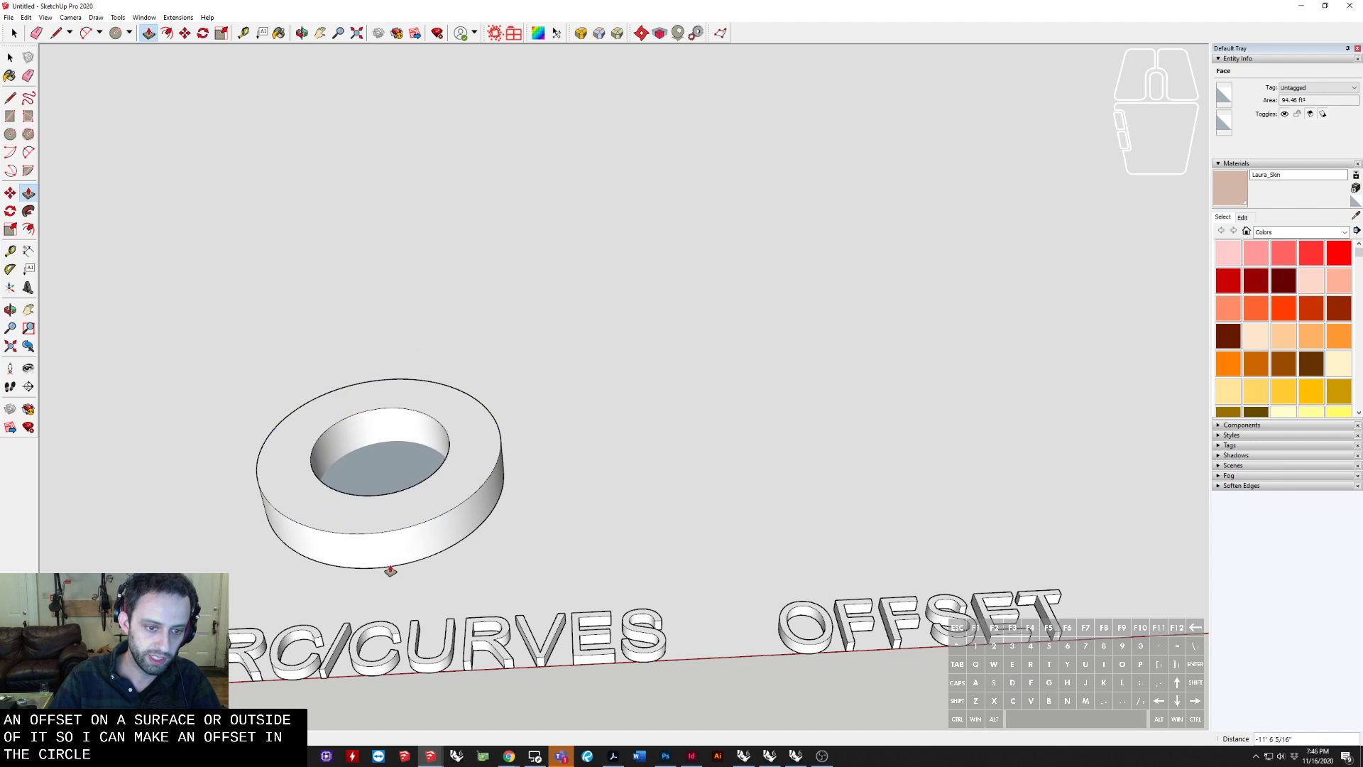
{"action": "left_click", "coordinate": [344, 569]}
Offset the square end face of the tall block behind the "PUSH/PULL" lettering inward to leave a narrow border
{"action": "middle_click_drag", "start_coordinate": [410, 466], "coordinate": [624, 487]}
{"action": "scroll", "coordinate": [447, 461], "scroll_direction": "down", "scroll_amount": 2}
{"action": "scroll", "coordinate": [447, 461], "scroll_direction": "down", "scroll_amount": 1}
{"action": "middle_click_drag", "start_coordinate": [303, 463], "coordinate": [879, 359], "text": "shift"}
{"action": "middle_click_drag", "start_coordinate": [494, 474], "coordinate": [815, 419], "text": "shift"}
{"action": "left_click", "coordinate": [816, 420]}
{"action": "scroll", "coordinate": [816, 420], "scroll_direction": "up", "scroll_amount": 5}
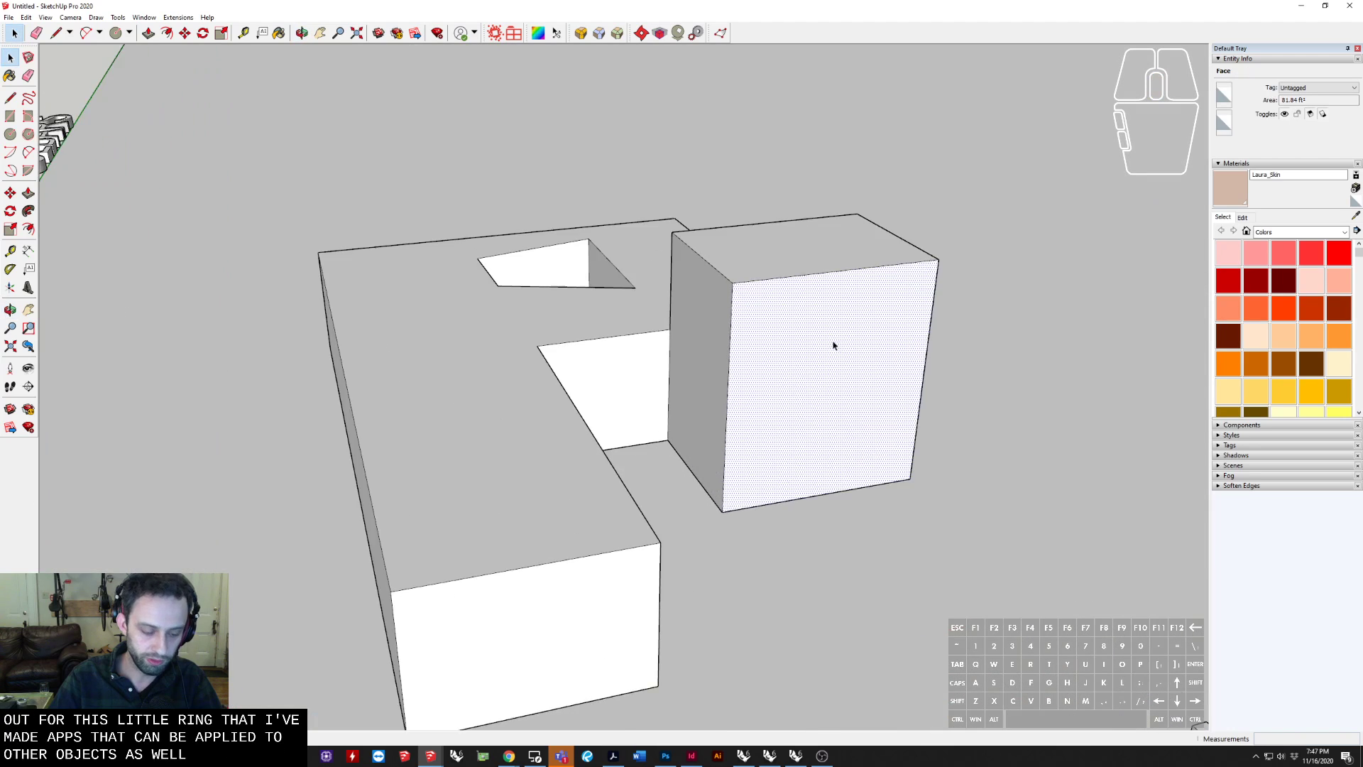
{"action": "middle_click_drag", "start_coordinate": [833, 345], "coordinate": [547, 532]}
{"action": "key", "text": "f"}
{"action": "left_click", "coordinate": [618, 433]}
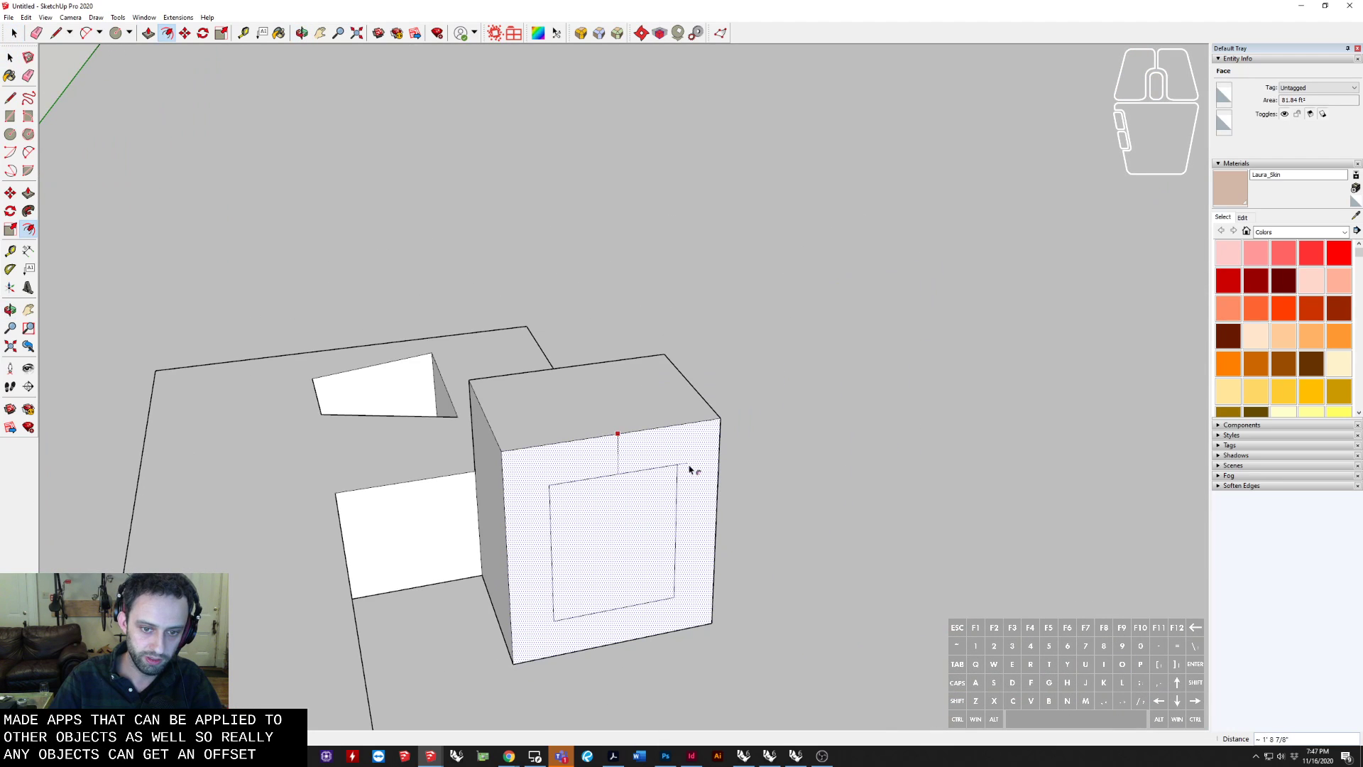
{"action": "left_click", "coordinate": [719, 444]}
Push the inset square on the tall block's end face inward to form a recess
{"action": "key", "text": "p"}
{"action": "key", "text": "Escape"}
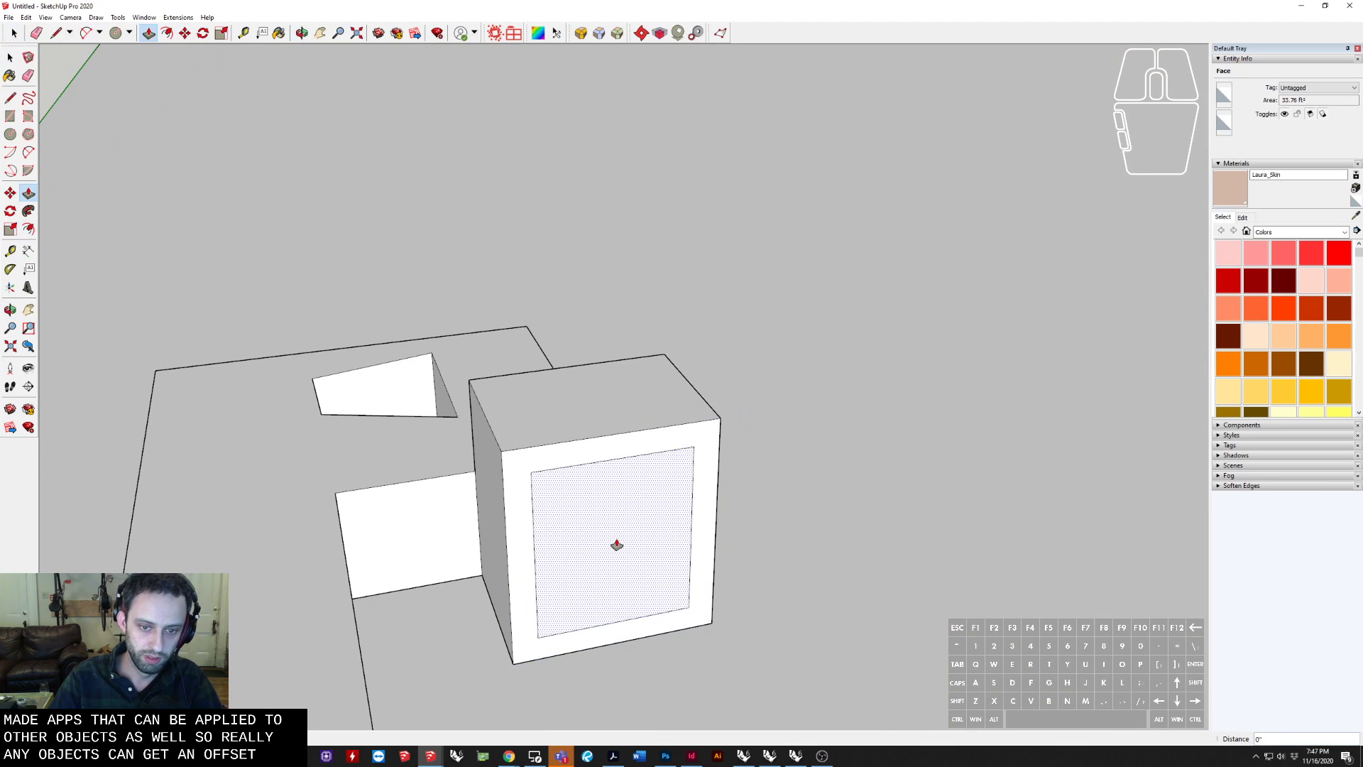
{"action": "left_click", "coordinate": [617, 544]}
{"action": "left_click", "coordinate": [609, 518]}
{"action": "key", "text": "space"}
Offset the tall block's plain side face next to the recessed one inward by exactly 1'
{"action": "middle_click_drag", "start_coordinate": [529, 523], "coordinate": [605, 448], "text": "shift"}
{"action": "scroll", "coordinate": [673, 414], "scroll_direction": "down", "scroll_amount": 2}
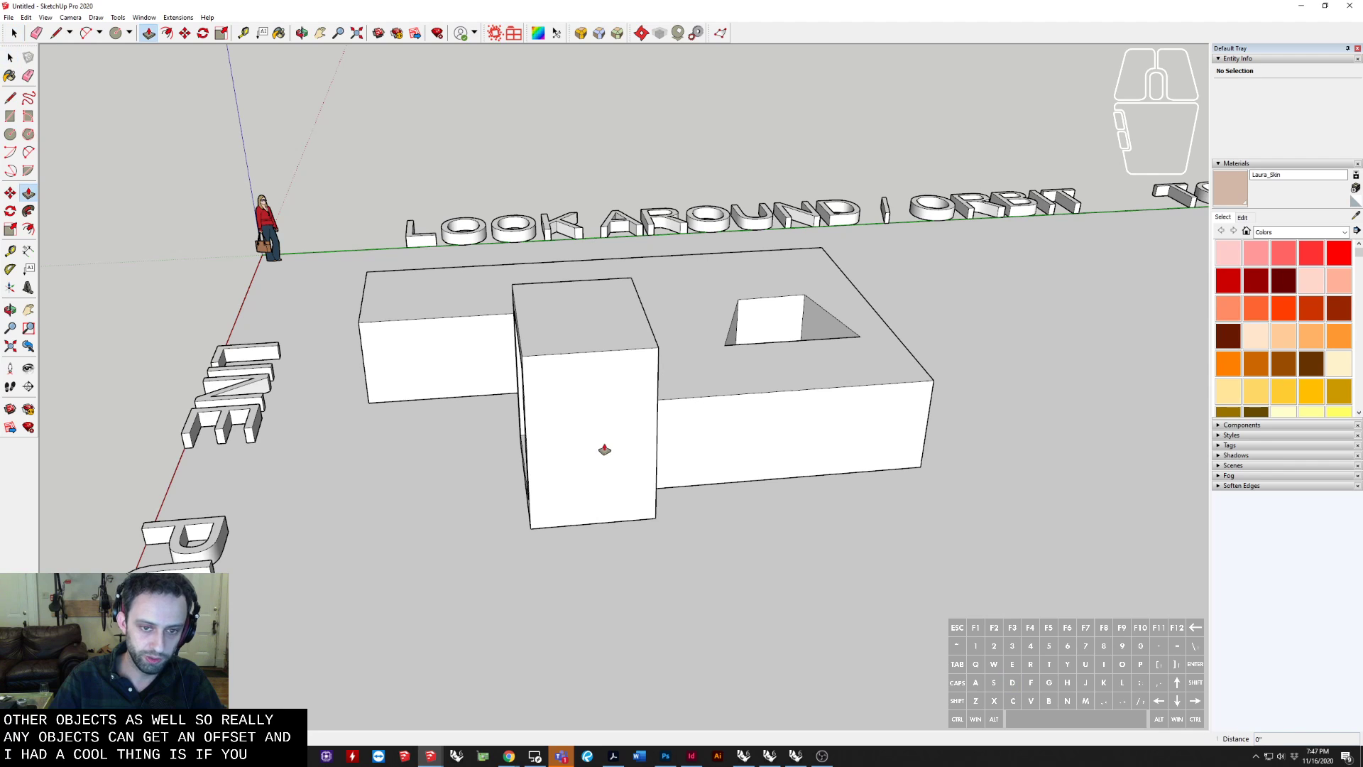
{"action": "key", "text": "f"}
{"action": "left_click", "coordinate": [593, 421]}
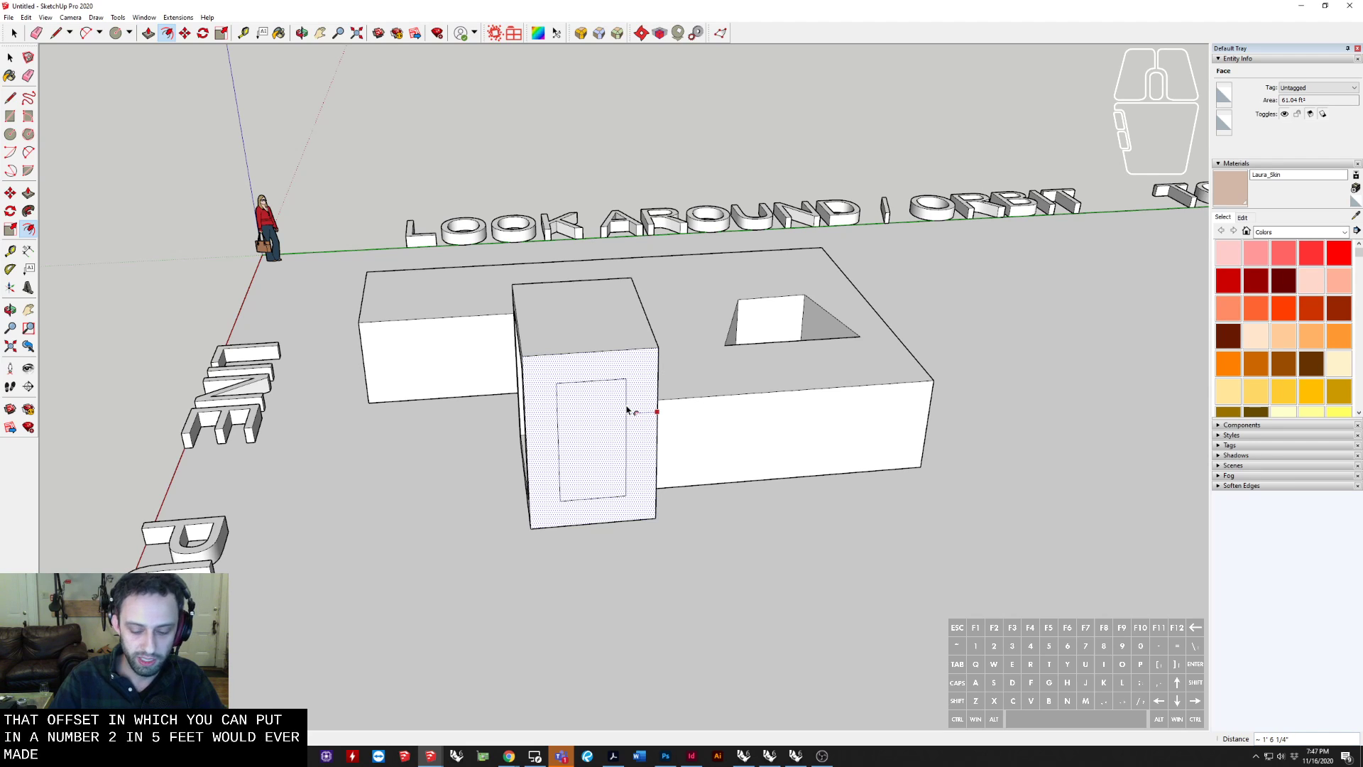
{"action": "type", "text": "1"}
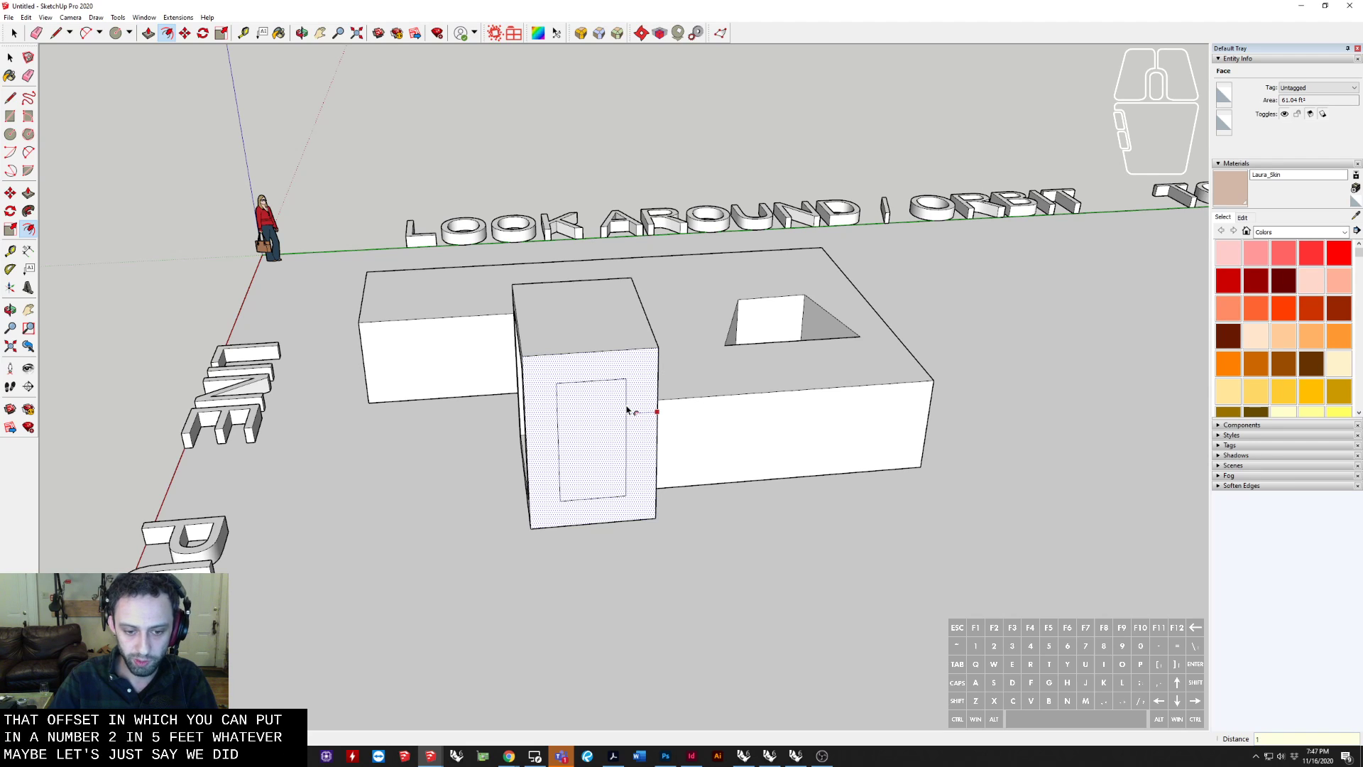
{"action": "type", "text": "'"}
{"action": "key", "text": "Return"}
Repeat the 1' offset on the long side face of the low block beside the tall block
{"action": "middle_click_drag", "start_coordinate": [693, 444], "coordinate": [626, 450], "text": "shift"}
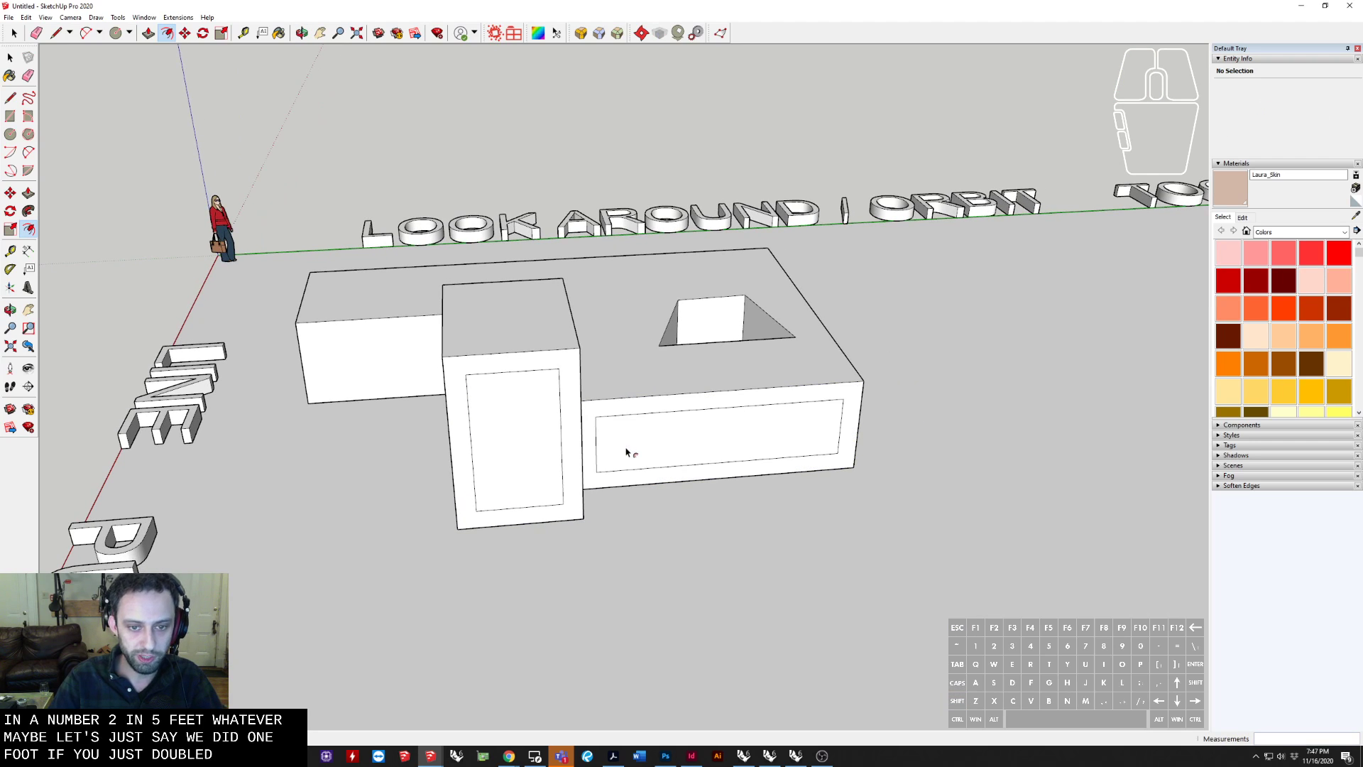
{"action": "double_click", "coordinate": [626, 450]}
{"action": "mouse_move", "coordinate": [781, 443]}
{"action": "middle_mouse_down"}
{"action": "mouse_move", "coordinate": [799, 440]}
{"action": "mouse_move", "coordinate": [539, 397]}
{"action": "mouse_move", "coordinate": [699, 443]}
{"action": "middle_mouse_up"}
{"action": "key", "text": "e"}
{"action": "key", "text": "l"}
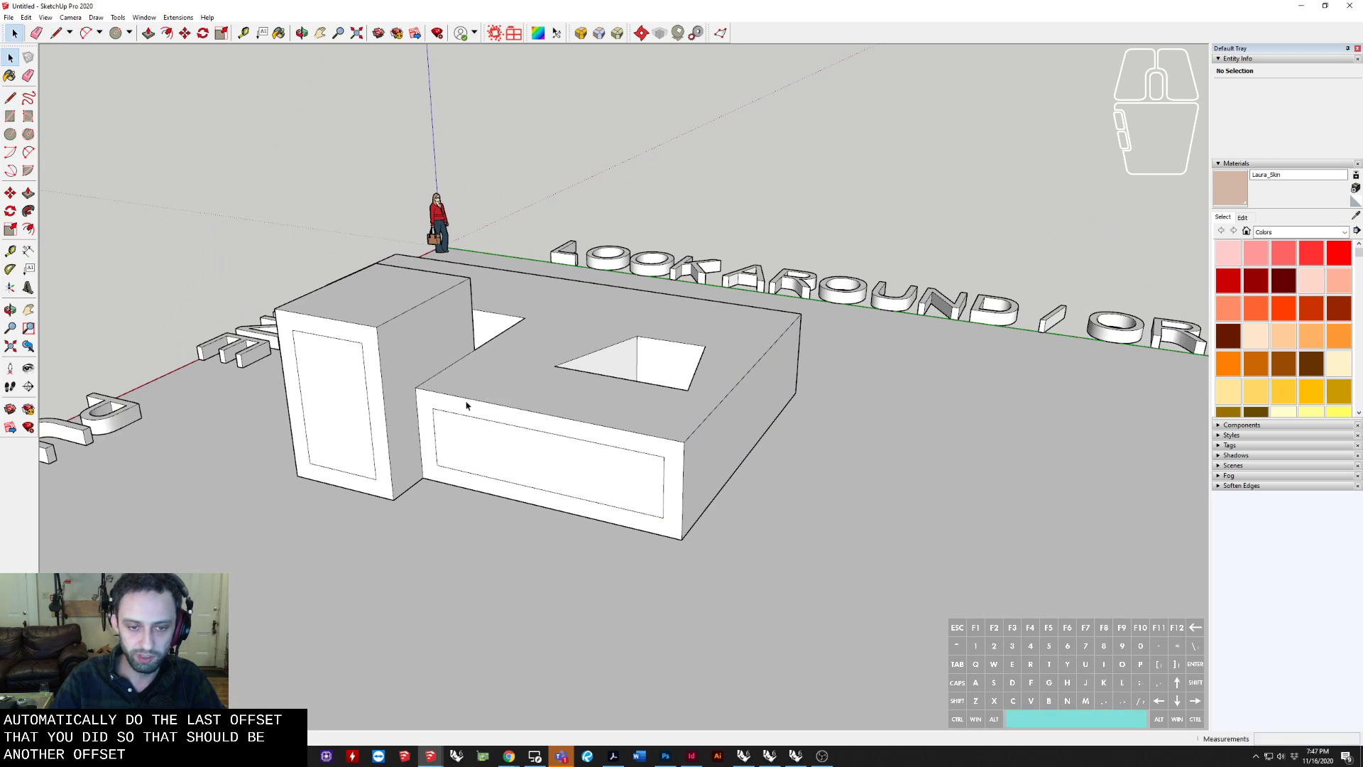
{"action": "middle_click_drag", "start_coordinate": [466, 405], "coordinate": [689, 409]}
{"action": "key", "text": "space"}
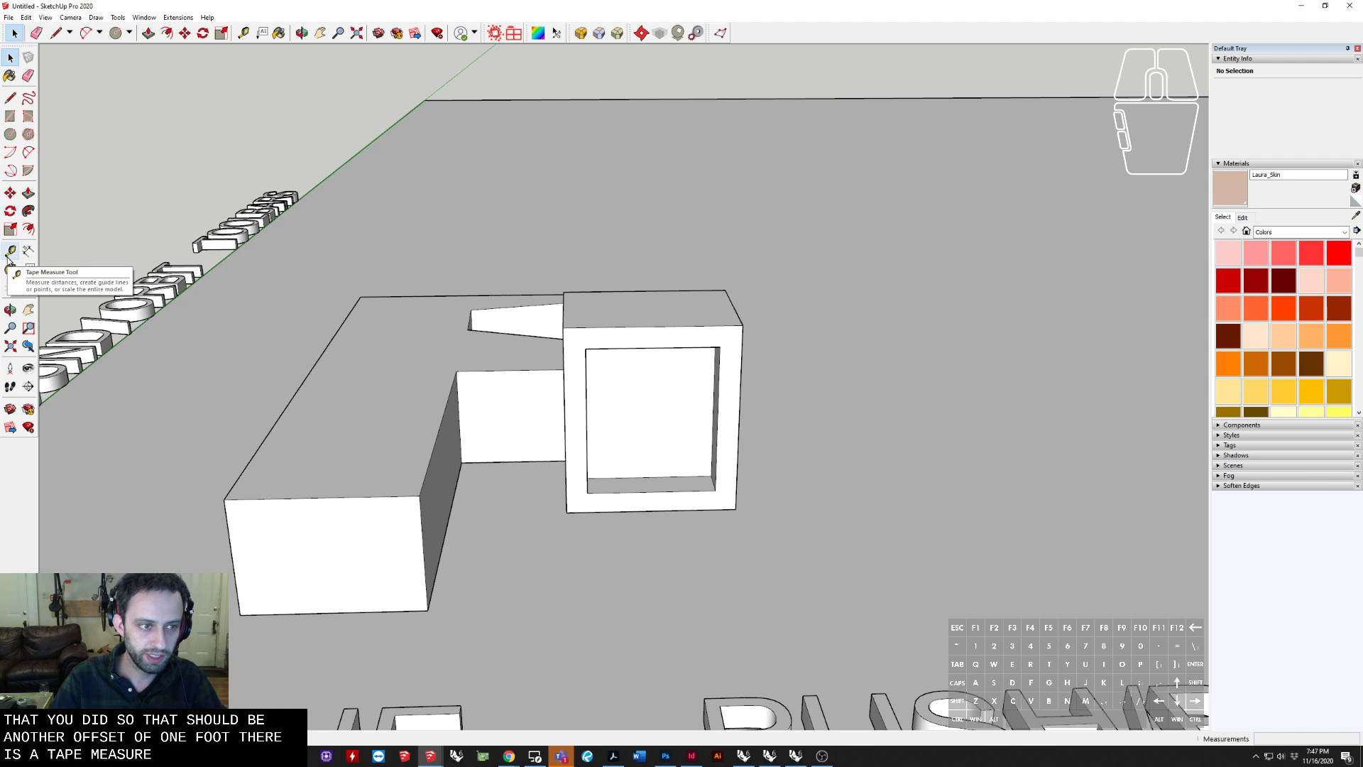
Use the Line tool as a measuring aid from the recessed block's lower corner, without drawing a line
{"action": "middle_click_drag", "start_coordinate": [455, 525], "coordinate": [439, 520], "text": "shift"}
{"action": "key", "text": "l"}
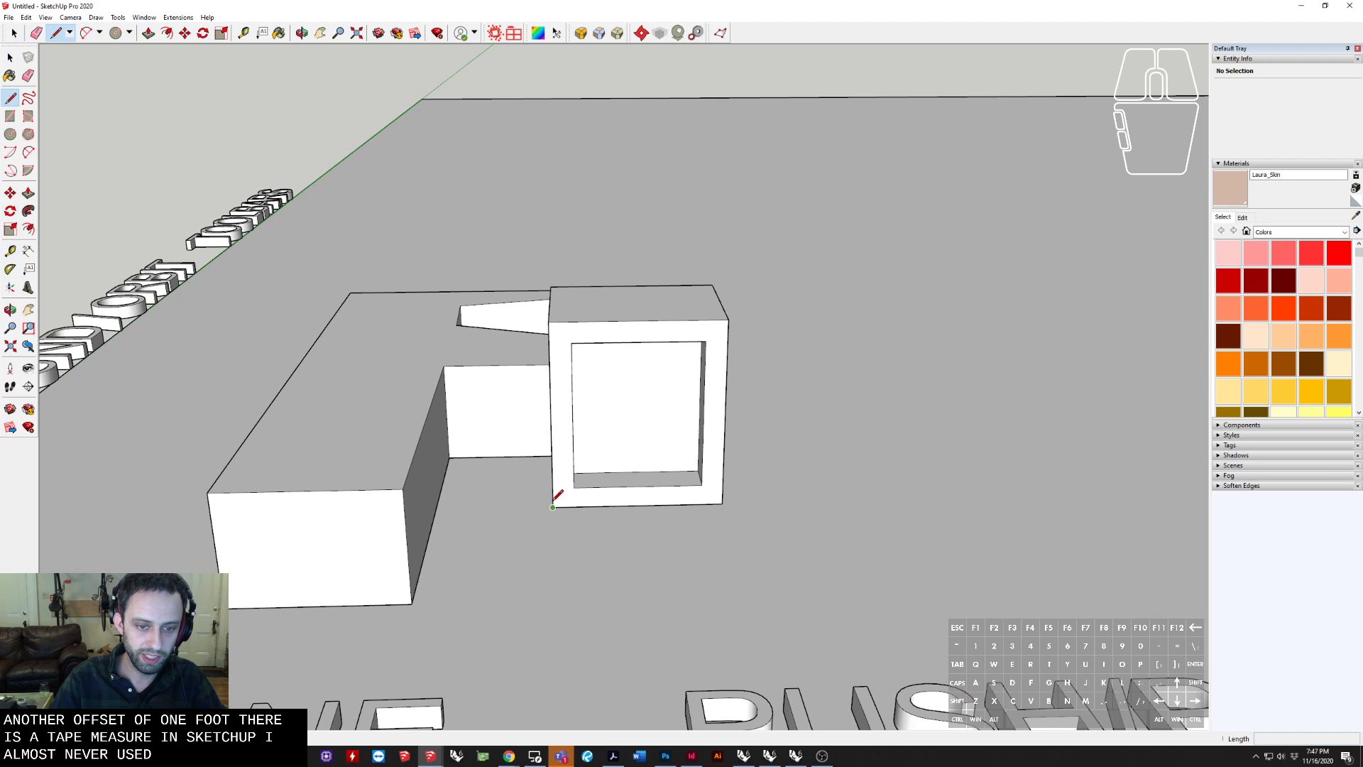
{"action": "left_click", "coordinate": [553, 501]}
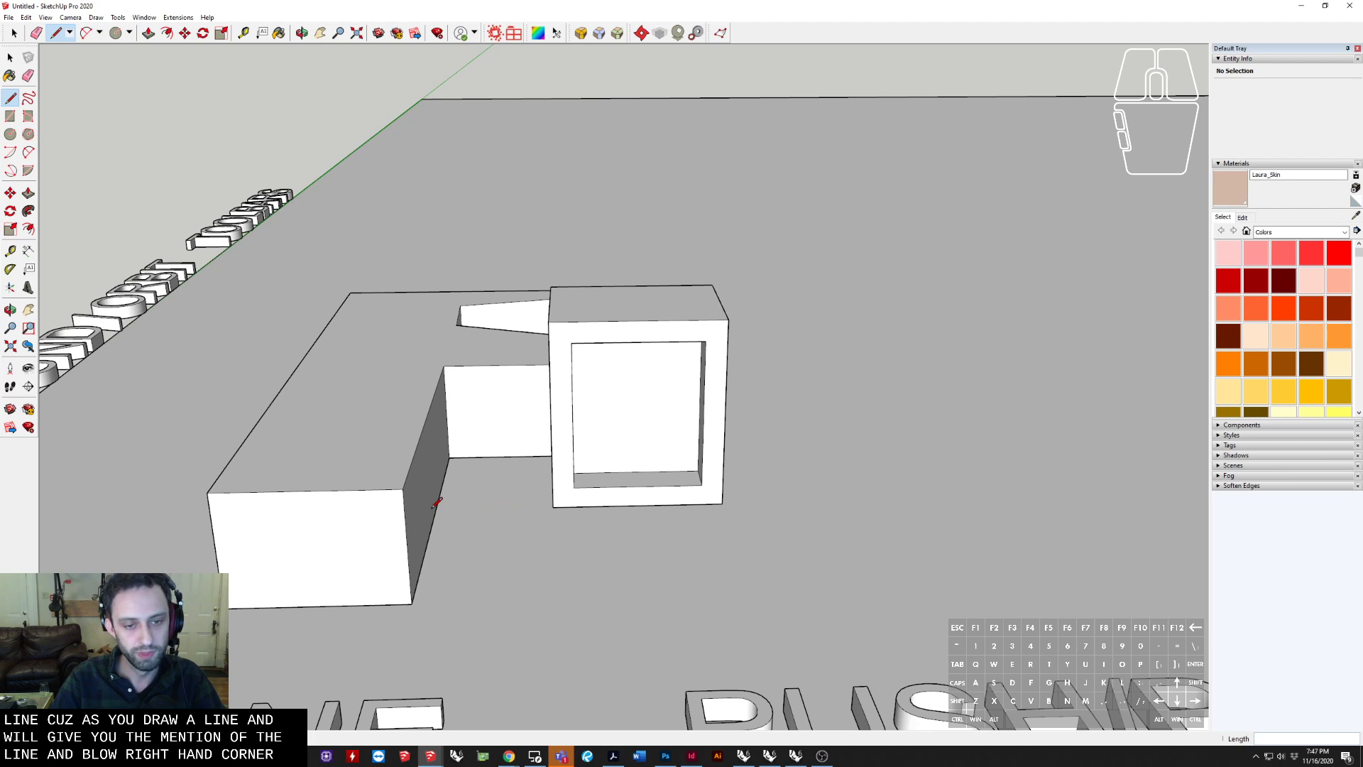
{"action": "middle_click_drag", "start_coordinate": [568, 469], "coordinate": [390, 382], "text": "shift"}
{"action": "scroll", "coordinate": [390, 382], "scroll_direction": "down", "scroll_amount": 3}
{"action": "middle_click_drag", "start_coordinate": [518, 399], "coordinate": [237, 363], "text": "shift"}
{"action": "scroll", "coordinate": [237, 363], "scroll_direction": "down", "scroll_amount": 4}
{"action": "mouse_move", "coordinate": [859, 351]}
{"action": "middle_mouse_down", "text": "shift"}
{"action": "mouse_move", "coordinate": [270, 302]}
{"action": "mouse_move", "coordinate": [259, 386]}
{"action": "mouse_move", "coordinate": [622, 534]}
{"action": "middle_mouse_up", "text": "shift"}
{"action": "middle_click_drag", "start_coordinate": [566, 491], "coordinate": [802, 477], "text": "shift"}
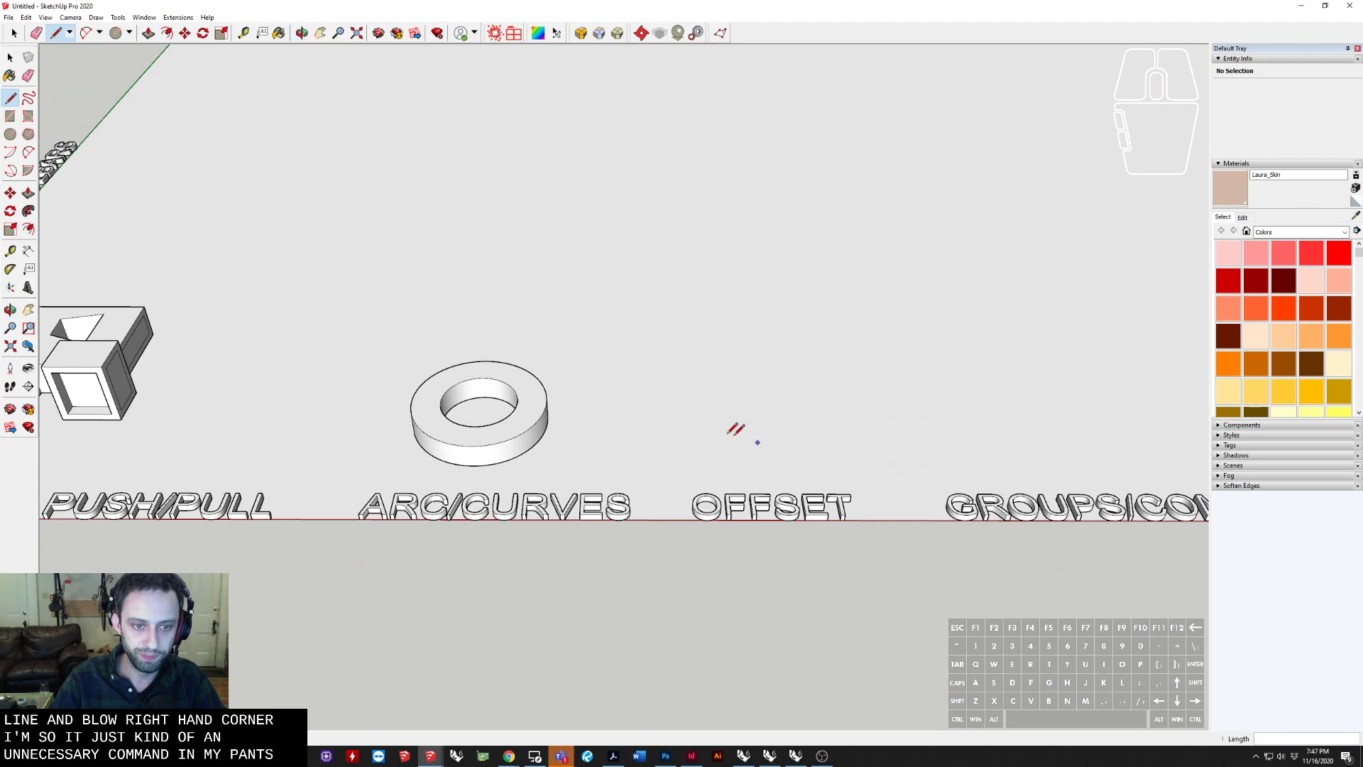
{"action": "key", "text": "space"}
Select all connected geometry of the ring behind the "ARC/CURVES" lettering and make it a group
{"action": "middle_click_drag", "start_coordinate": [739, 422], "coordinate": [698, 408], "text": "shift"}
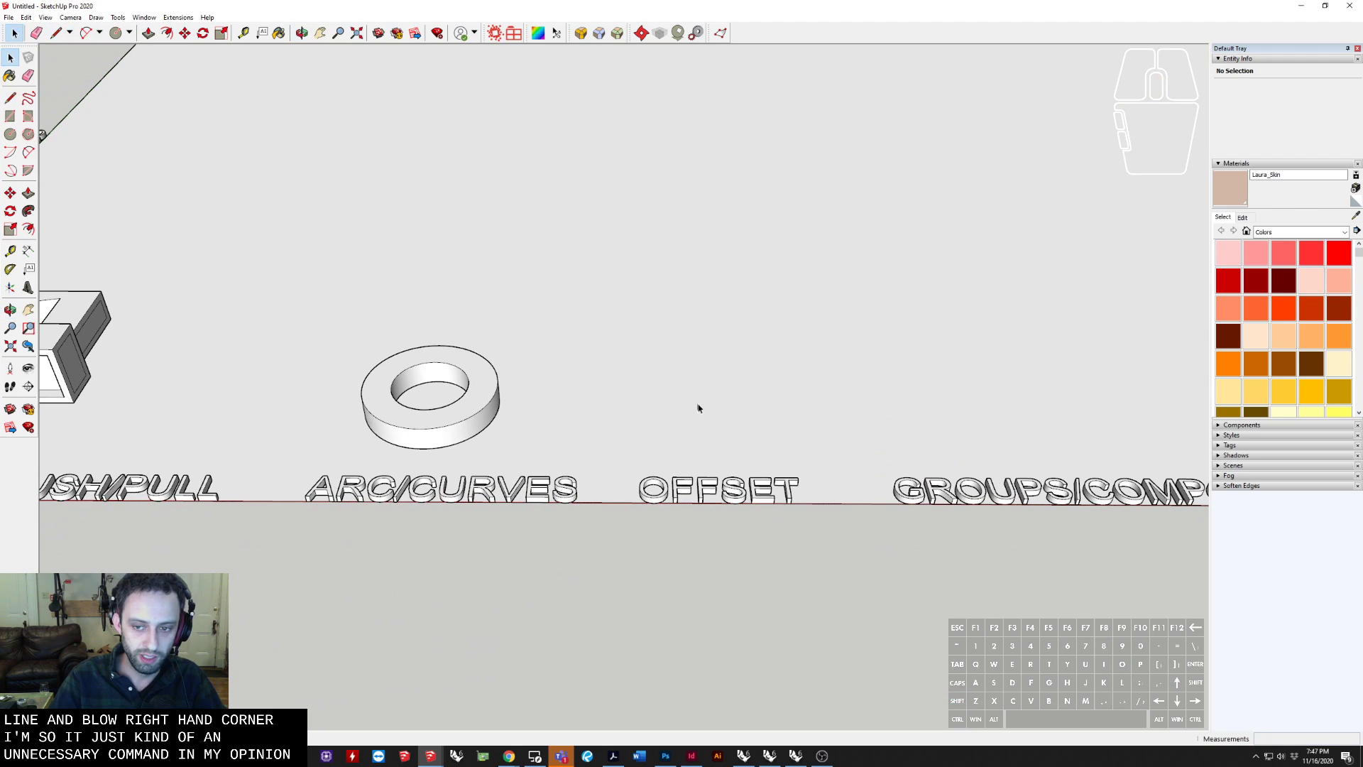
{"action": "left_click", "coordinate": [465, 419]}
{"action": "middle_click_drag", "start_coordinate": [465, 418], "coordinate": [358, 432], "text": "shift"}
{"action": "scroll", "coordinate": [541, 419], "scroll_direction": "up", "scroll_amount": 3}
{"action": "scroll", "coordinate": [555, 382], "scroll_direction": "up", "scroll_amount": 3}
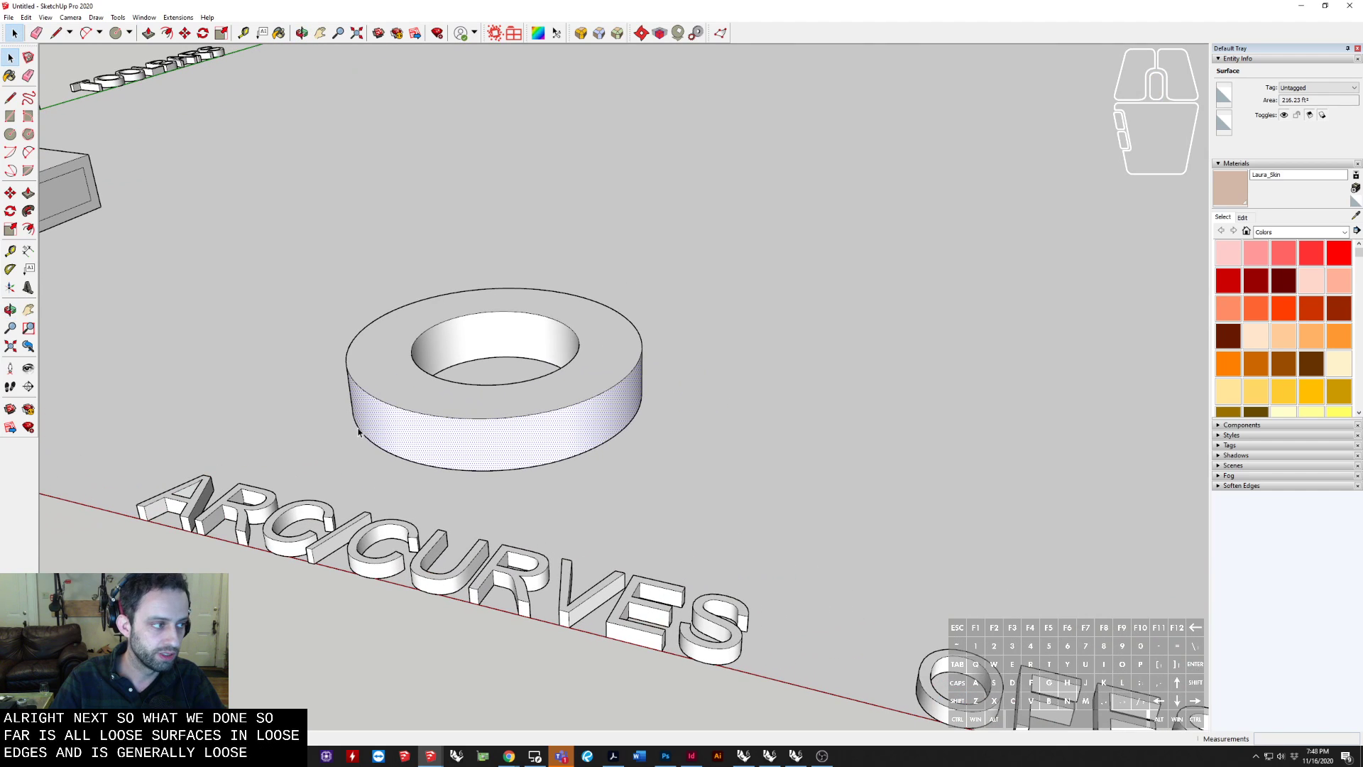
{"action": "middle_click_drag", "start_coordinate": [361, 357], "coordinate": [467, 363], "text": "shift"}
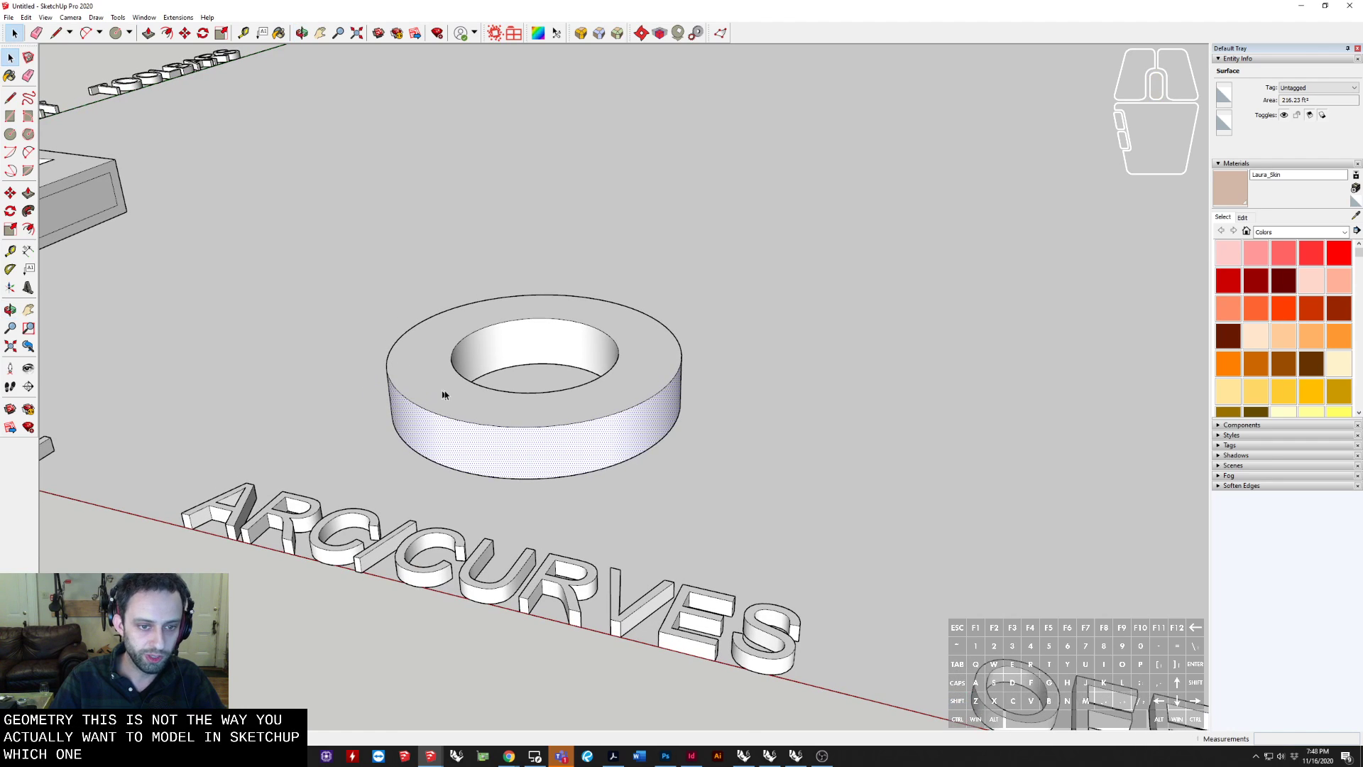
{"action": "middle_click_drag", "start_coordinate": [447, 392], "coordinate": [447, 377]}
{"action": "triple_click", "coordinate": [446, 376]}
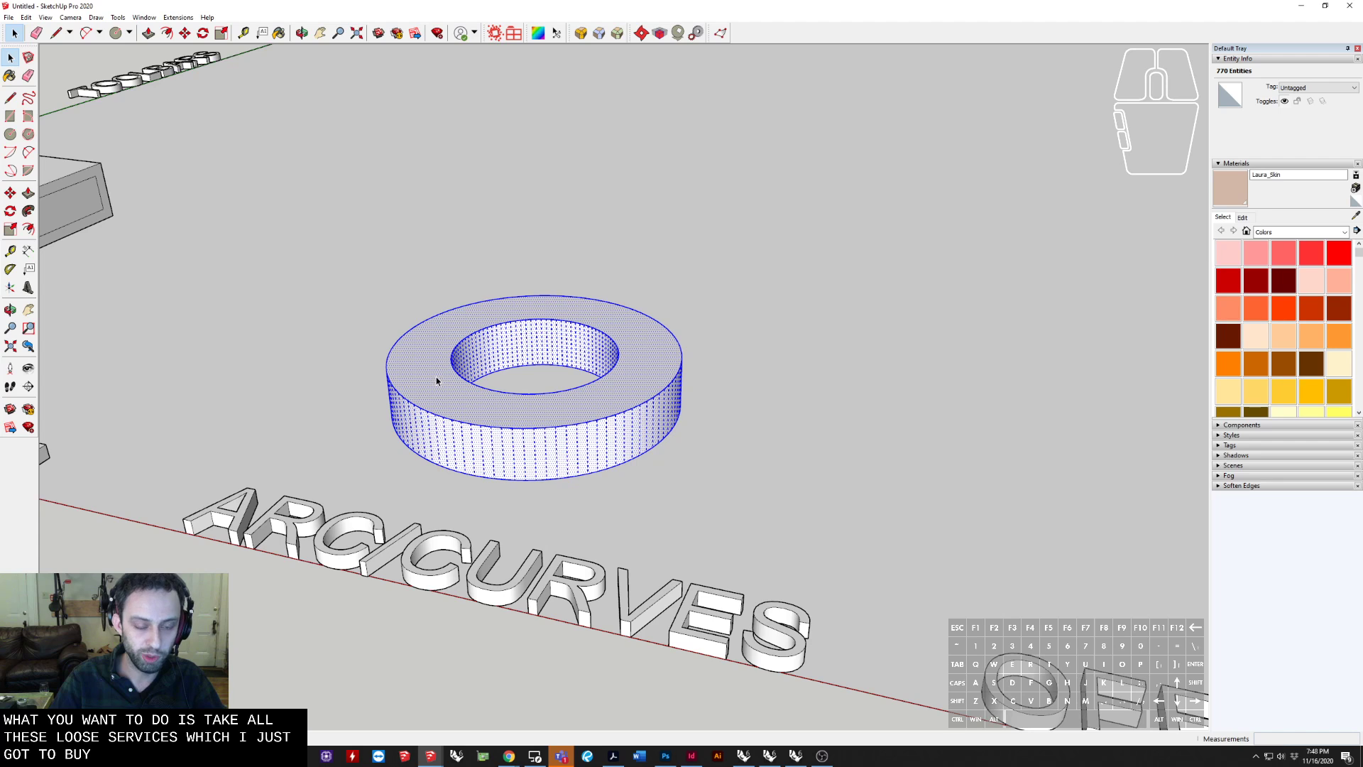
{"action": "middle_click_drag", "start_coordinate": [630, 402], "coordinate": [649, 422]}
{"action": "right_click", "coordinate": [649, 422]}
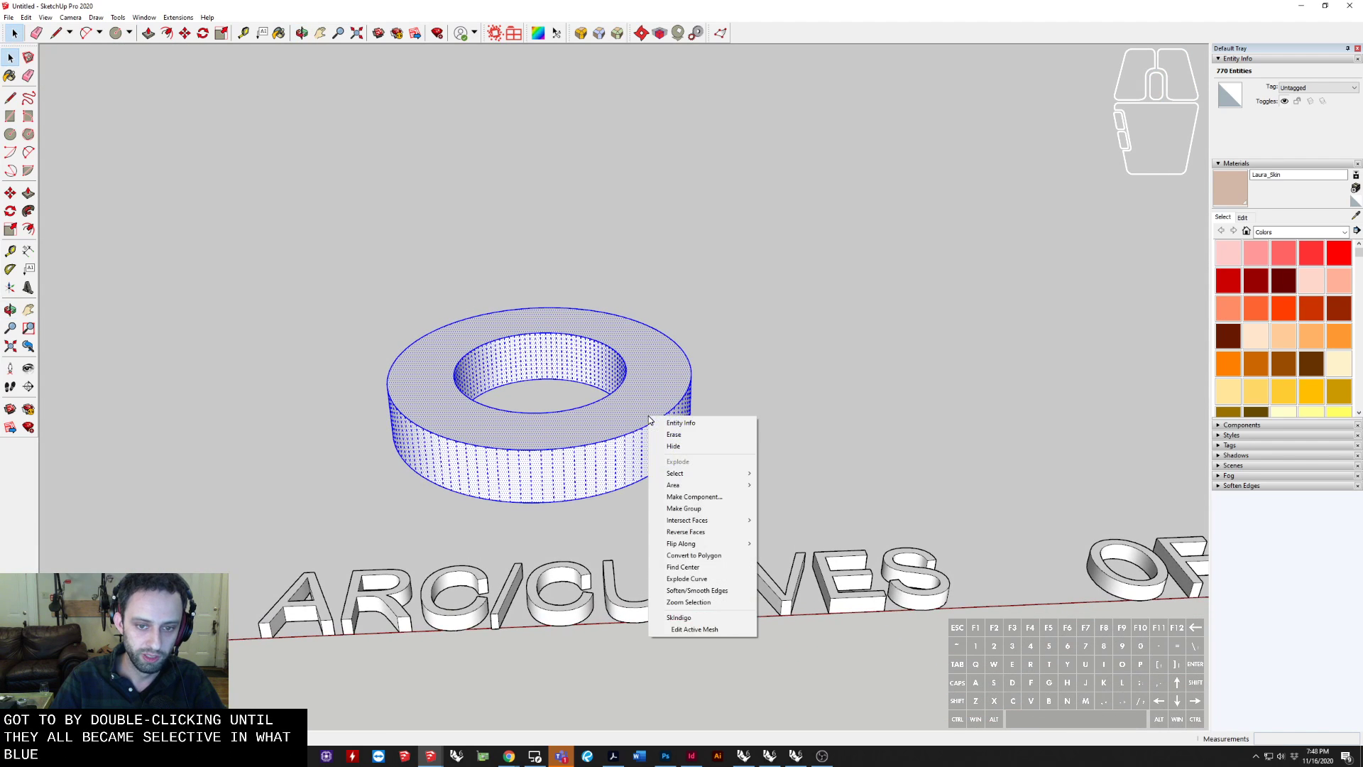
{"action": "left_click", "coordinate": [692, 508]}
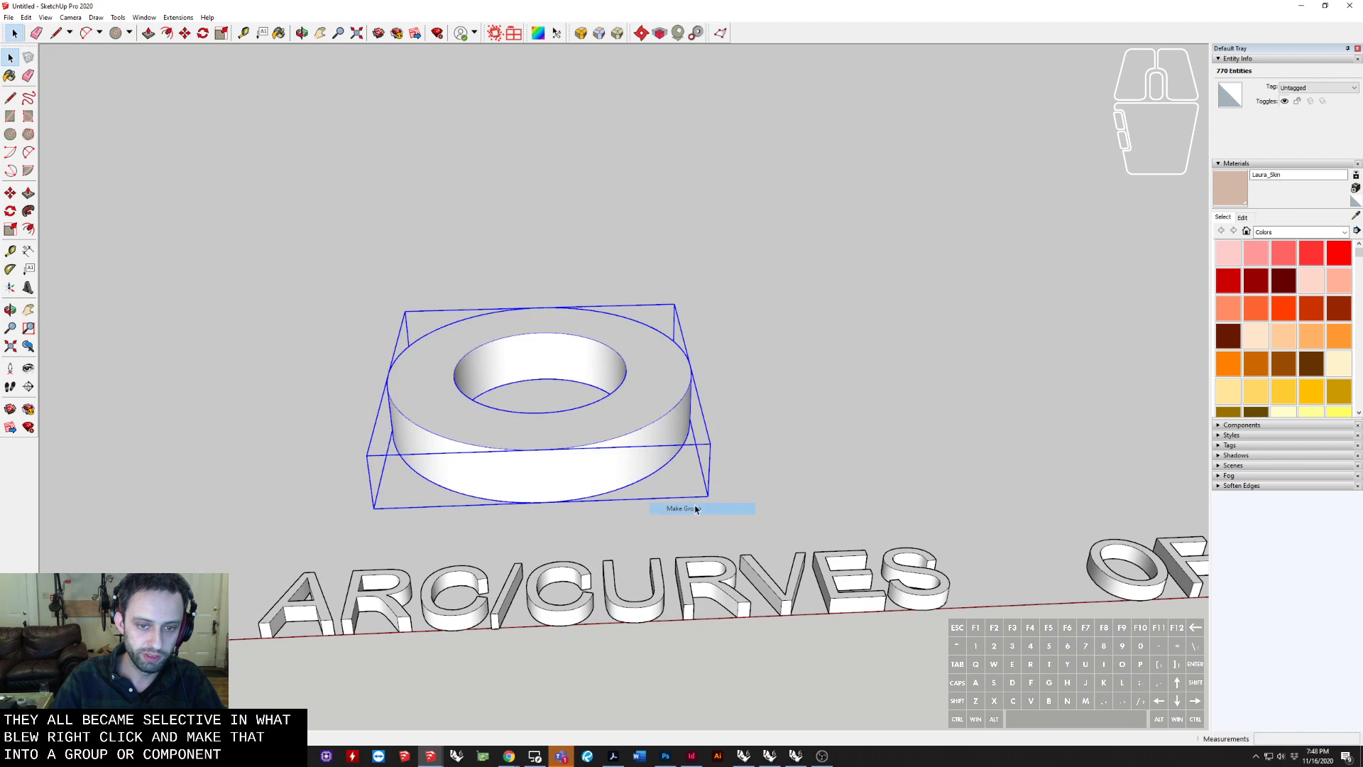
Move the ring group about 49' so it overlaps the recessed block behind the "PUSH/PULL" lettering
{"action": "middle_click_drag", "start_coordinate": [650, 422], "coordinate": [557, 416], "text": "shift"}
{"action": "scroll", "coordinate": [550, 416], "scroll_direction": "down", "scroll_amount": 2}
{"action": "key", "text": "m"}
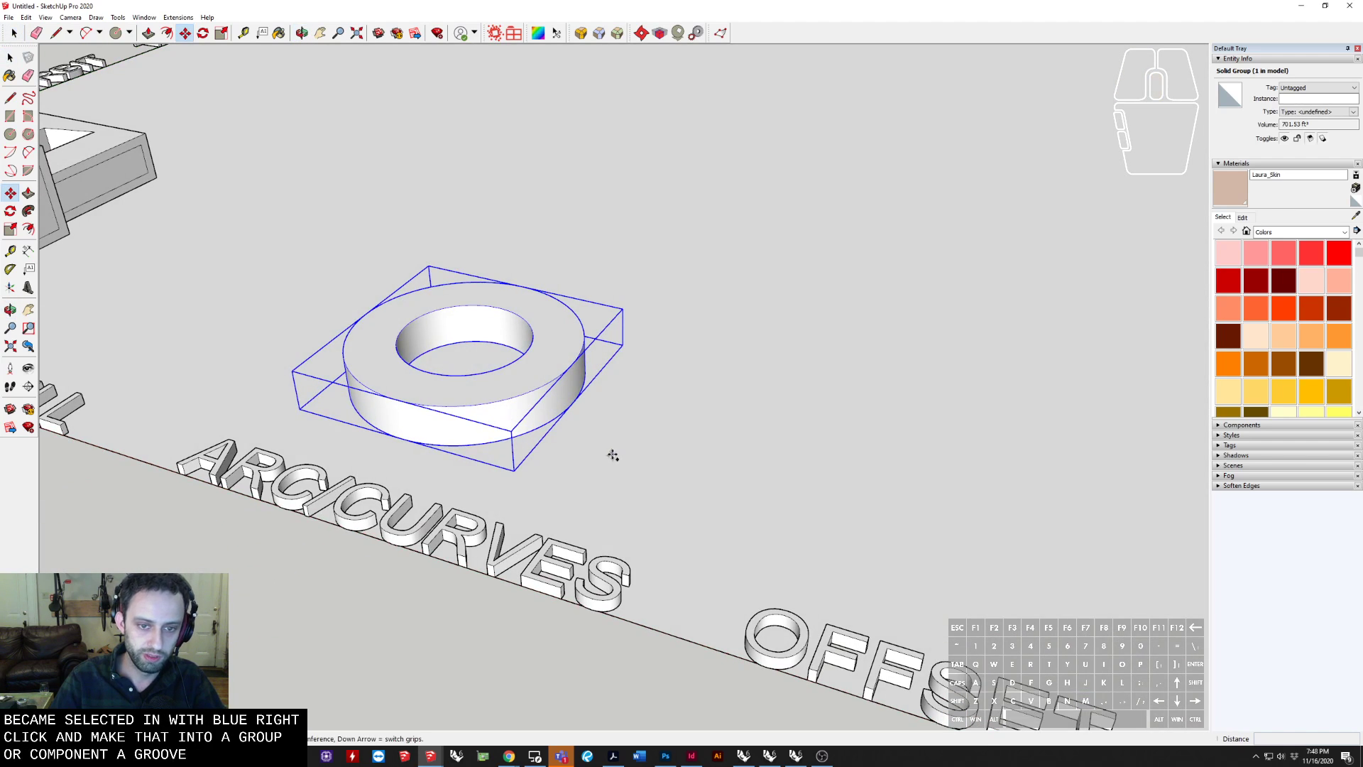
{"action": "middle_click_drag", "start_coordinate": [647, 329], "coordinate": [657, 377], "text": "shift"}
{"action": "scroll", "coordinate": [657, 377], "scroll_direction": "down", "scroll_amount": 1}
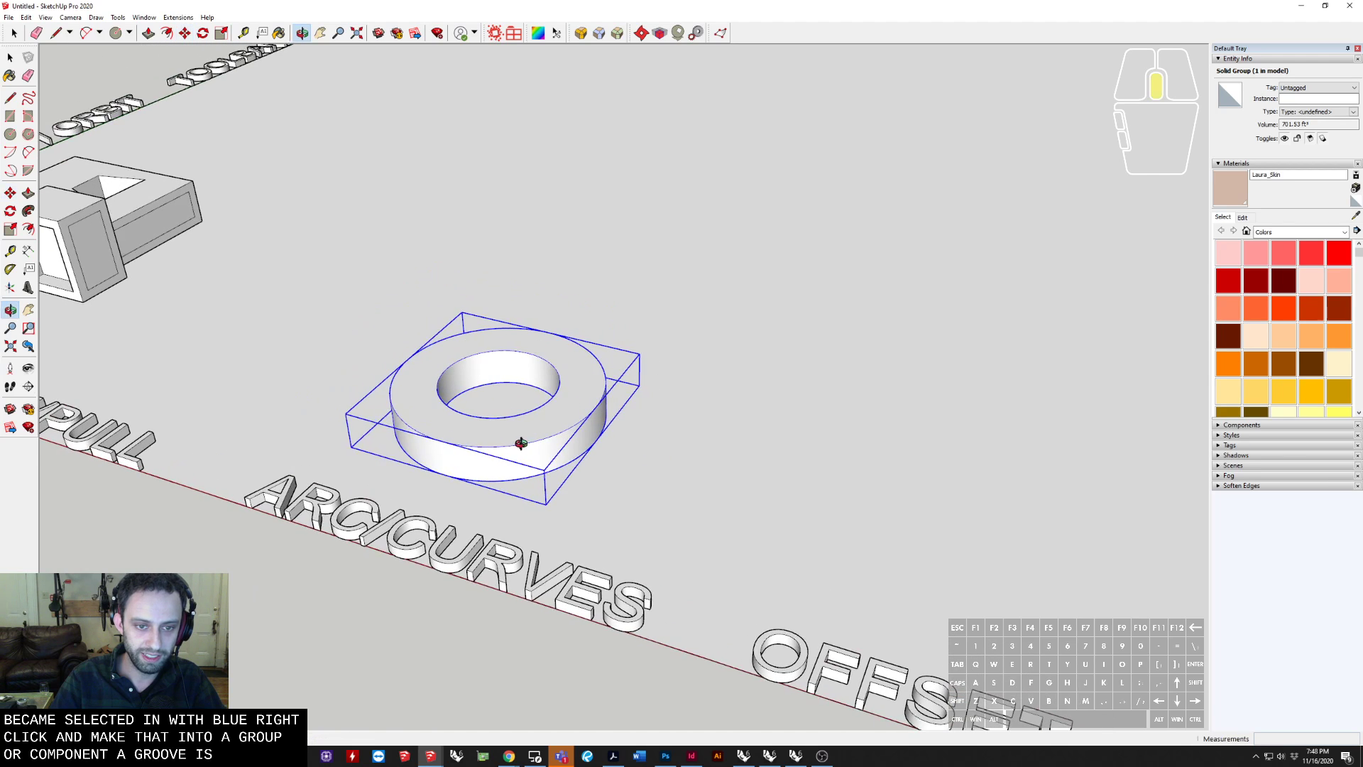
{"action": "middle_click_drag", "start_coordinate": [520, 444], "coordinate": [614, 395]}
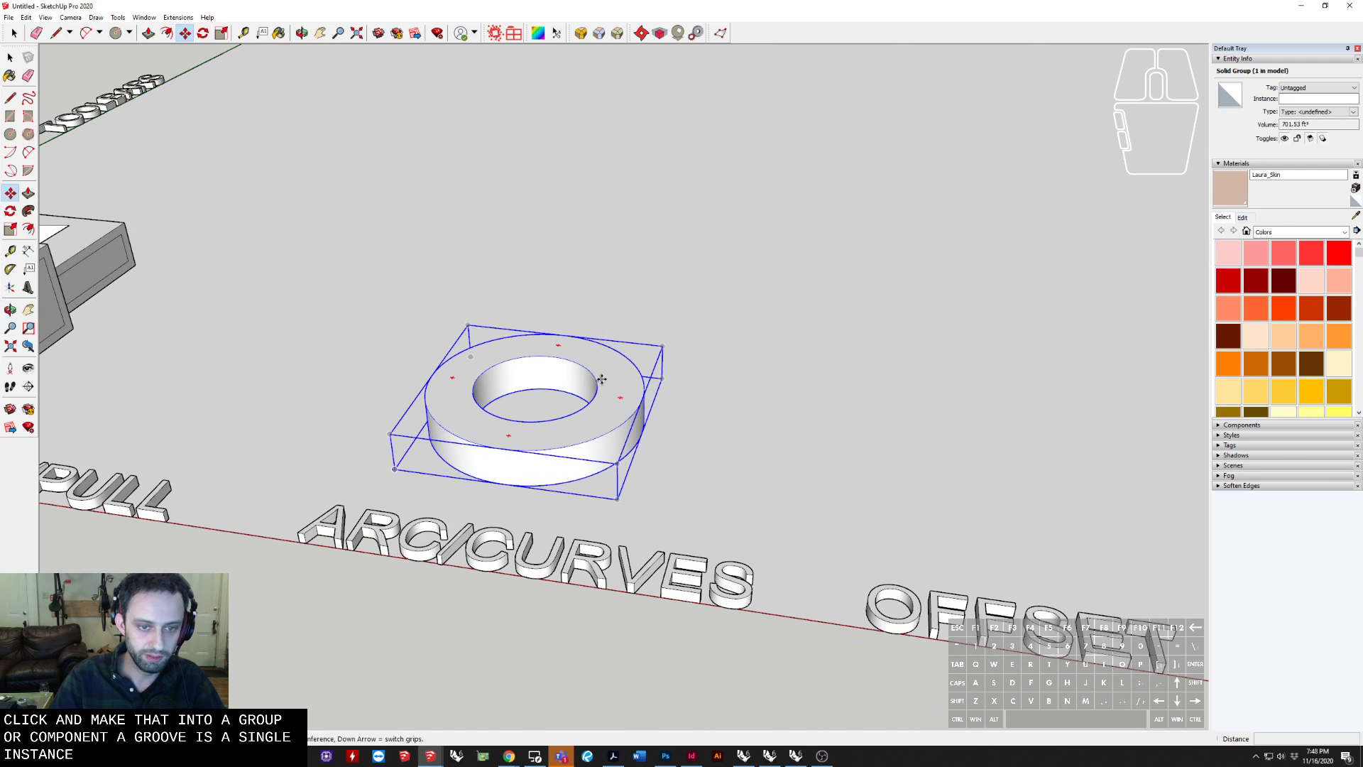
{"action": "middle_click_drag", "start_coordinate": [578, 412], "coordinate": [649, 419]}
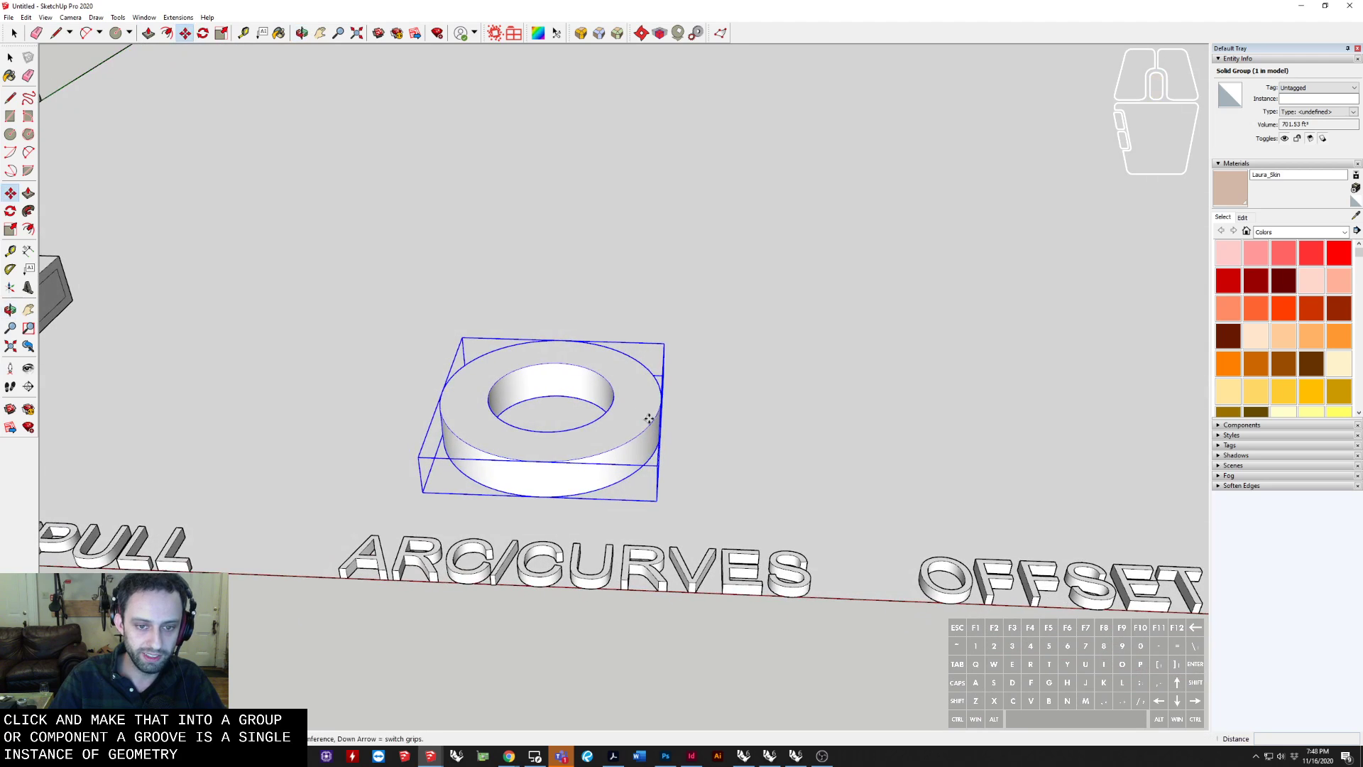
{"action": "middle_click_drag", "start_coordinate": [479, 453], "coordinate": [706, 365], "text": "shift"}
{"action": "left_click", "coordinate": [729, 375]}
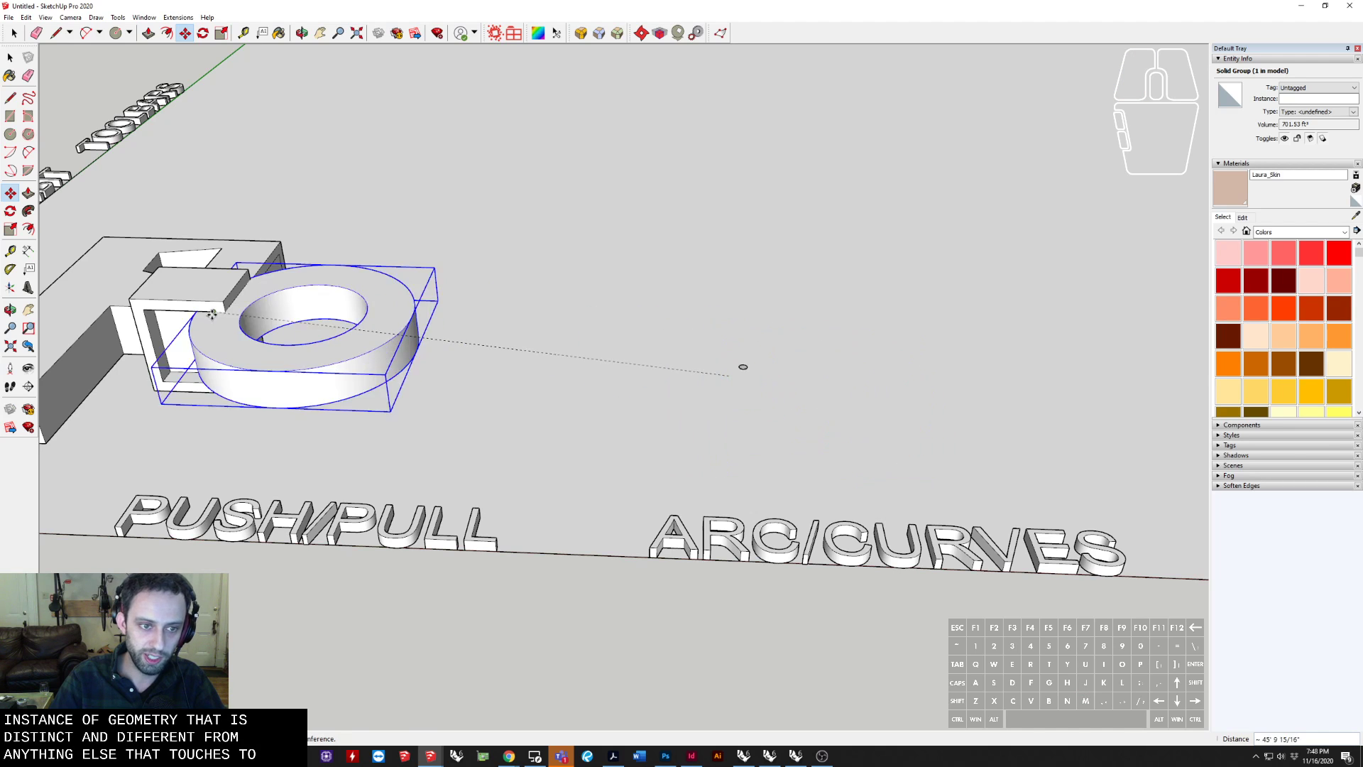
{"action": "key", "text": "shift"}
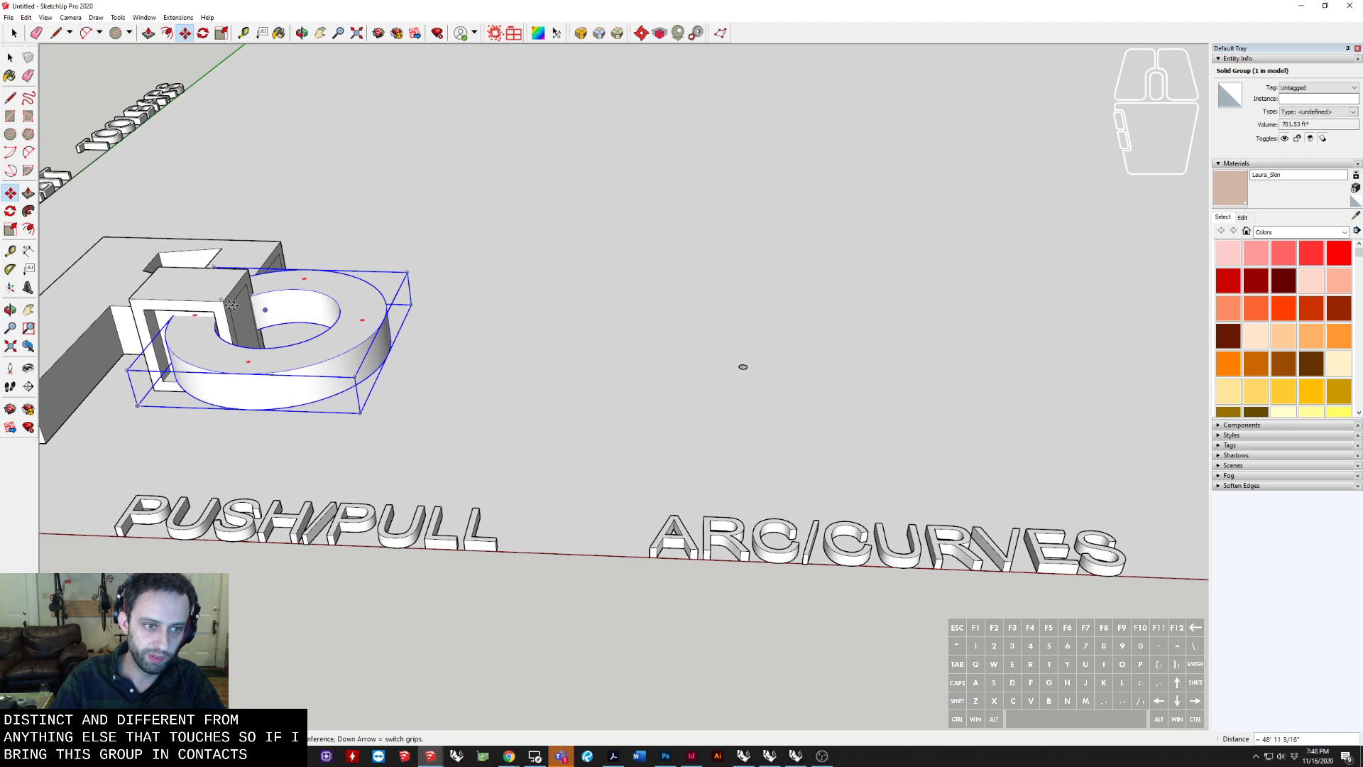
Examine from several angles how the ring group and the ungrouped block overlap
{"action": "scroll", "coordinate": [231, 305], "scroll_direction": "up", "scroll_amount": 2}
{"action": "middle_click_drag", "start_coordinate": [231, 305], "coordinate": [697, 313], "text": "shift"}
{"action": "scroll", "coordinate": [681, 331], "scroll_direction": "up", "scroll_amount": 3}
{"action": "middle_click_drag", "start_coordinate": [619, 353], "coordinate": [748, 243]}
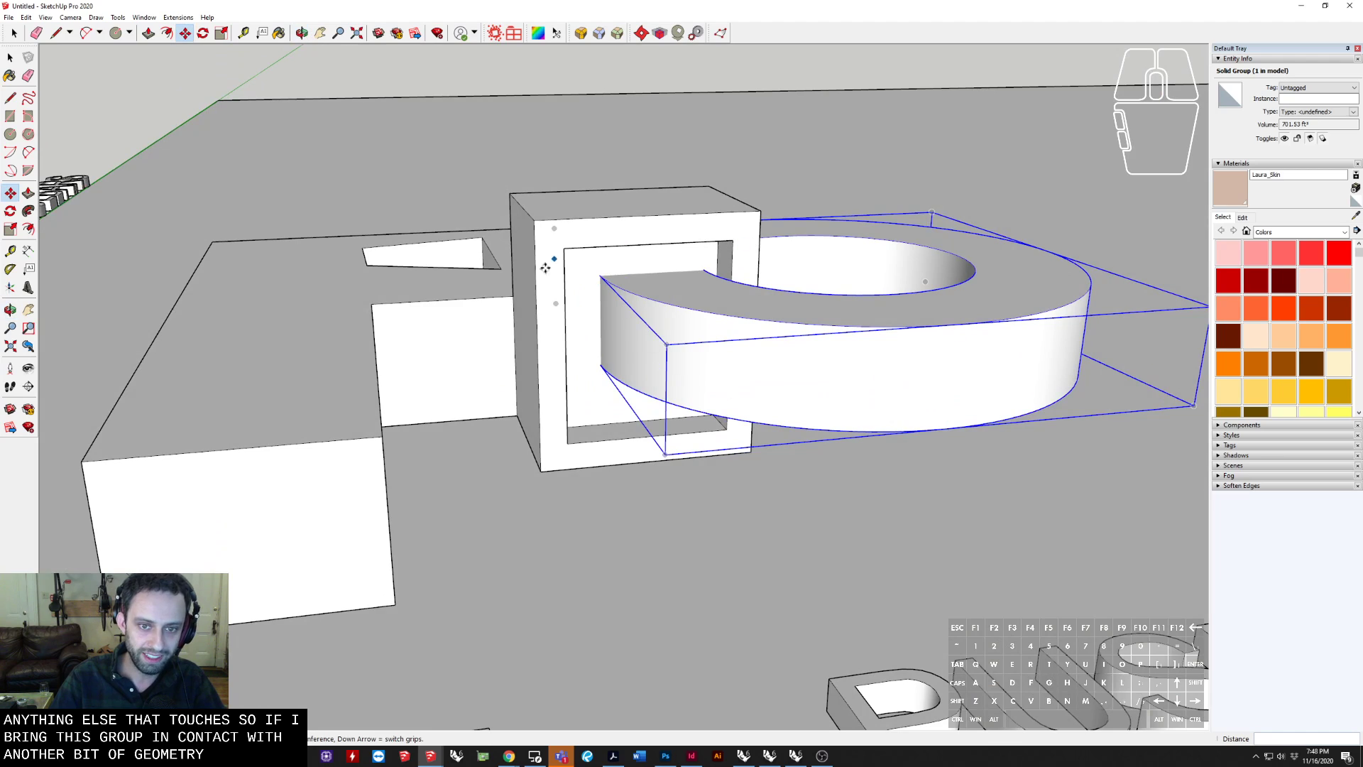
{"action": "middle_click_drag", "start_coordinate": [598, 264], "coordinate": [515, 388]}
{"action": "scroll", "coordinate": [624, 380], "scroll_direction": "down", "scroll_amount": 2}
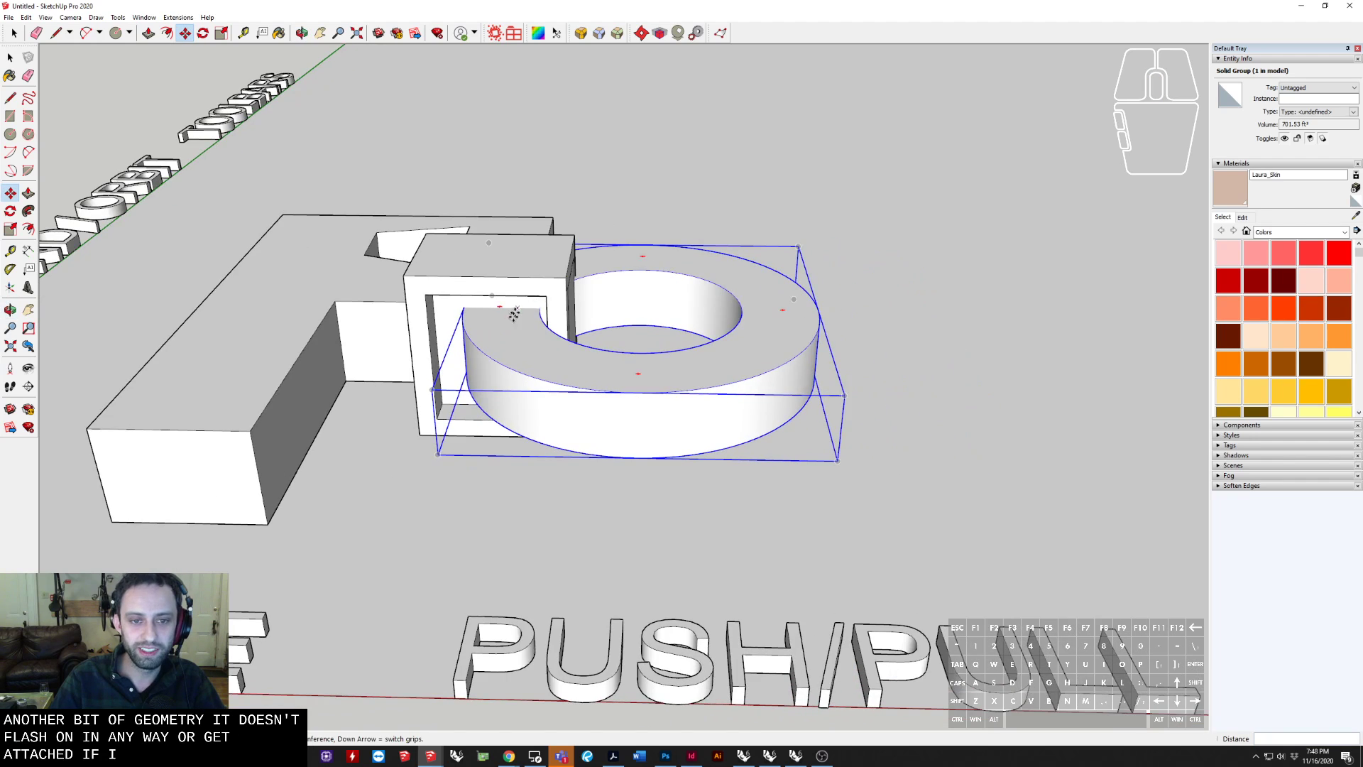
{"action": "scroll", "coordinate": [516, 434], "scroll_direction": "up", "scroll_amount": 2}
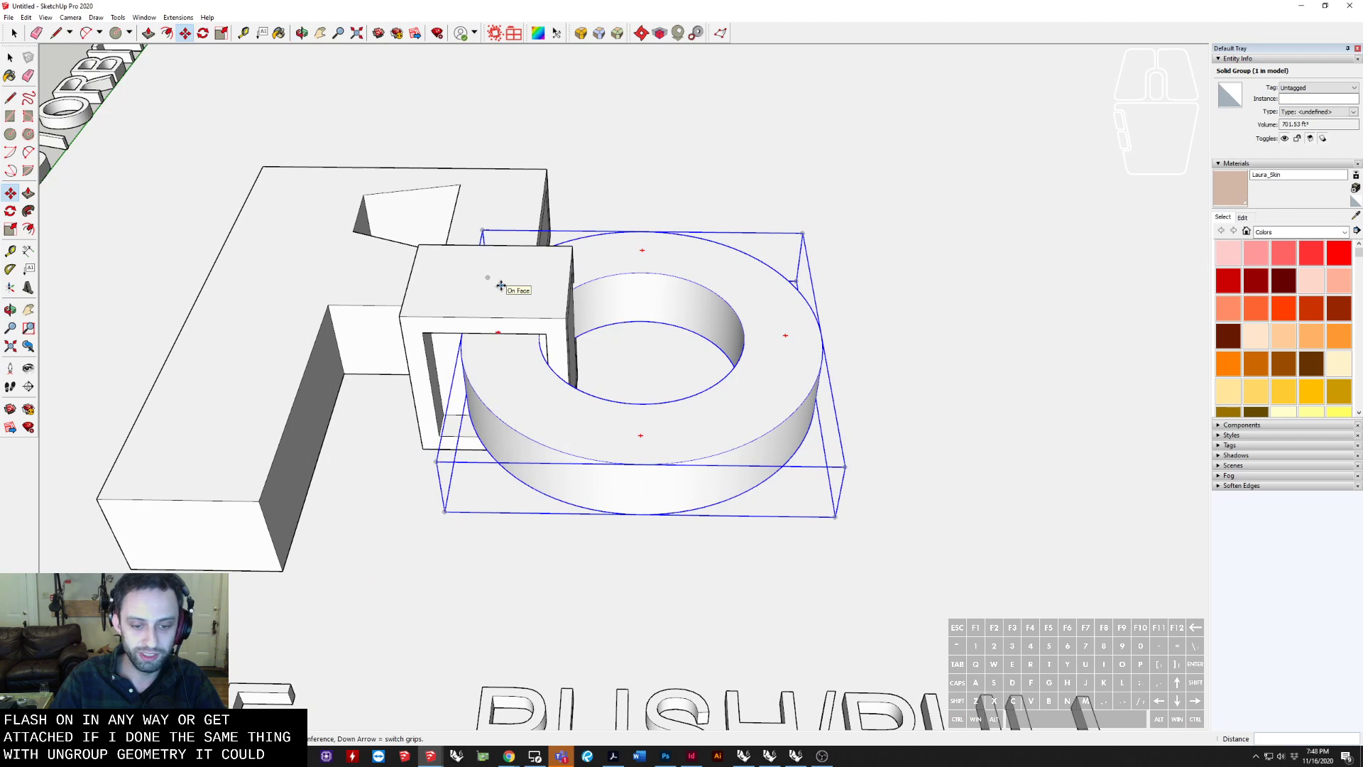
{"action": "middle_click_drag", "start_coordinate": [509, 398], "coordinate": [296, 432]}
{"action": "scroll", "coordinate": [609, 390], "scroll_direction": "down", "scroll_amount": 2}
{"action": "scroll", "coordinate": [296, 431], "scroll_direction": "down", "scroll_amount": 3}
{"action": "middle_click_drag", "start_coordinate": [420, 348], "coordinate": [354, 405]}
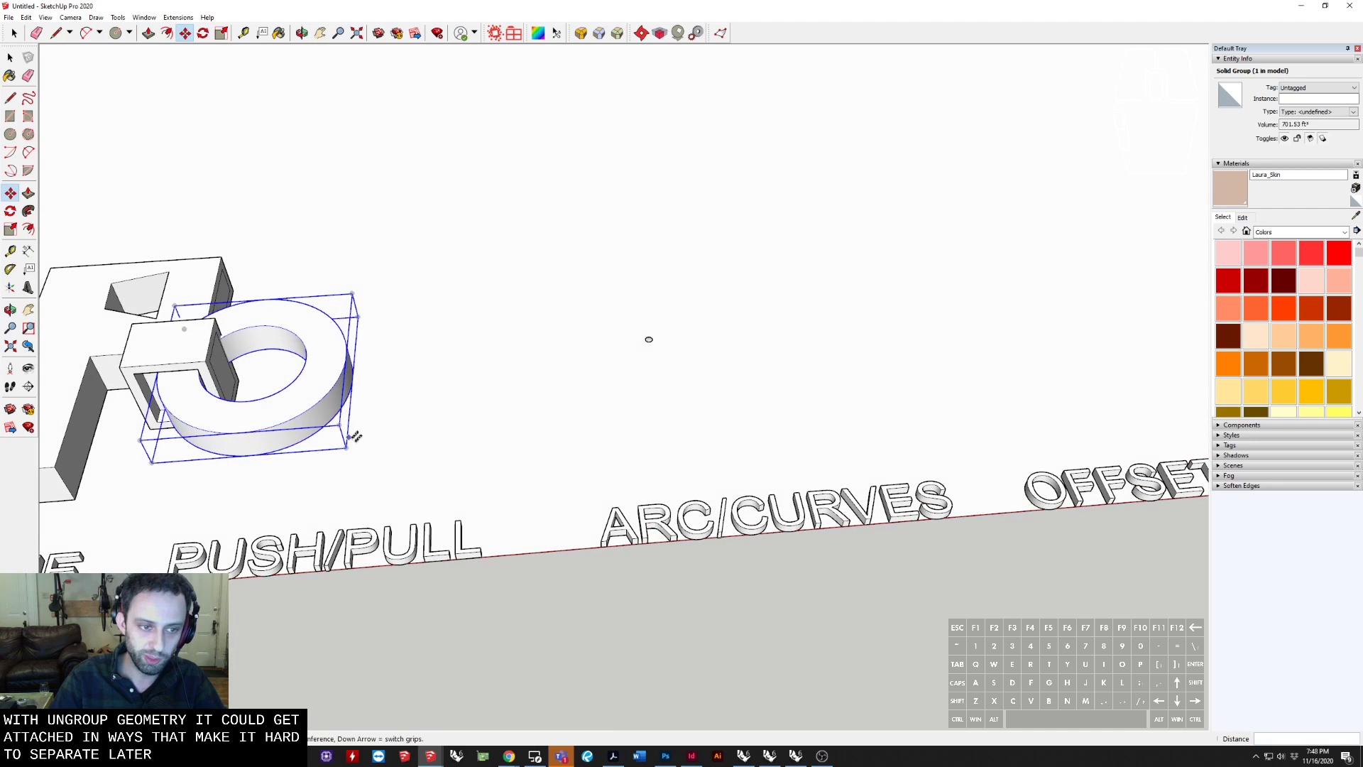
Move the ring group about 54' 6" away from the block, back behind the "ARC/CURVES" lettering
{"action": "left_click", "coordinate": [396, 433]}
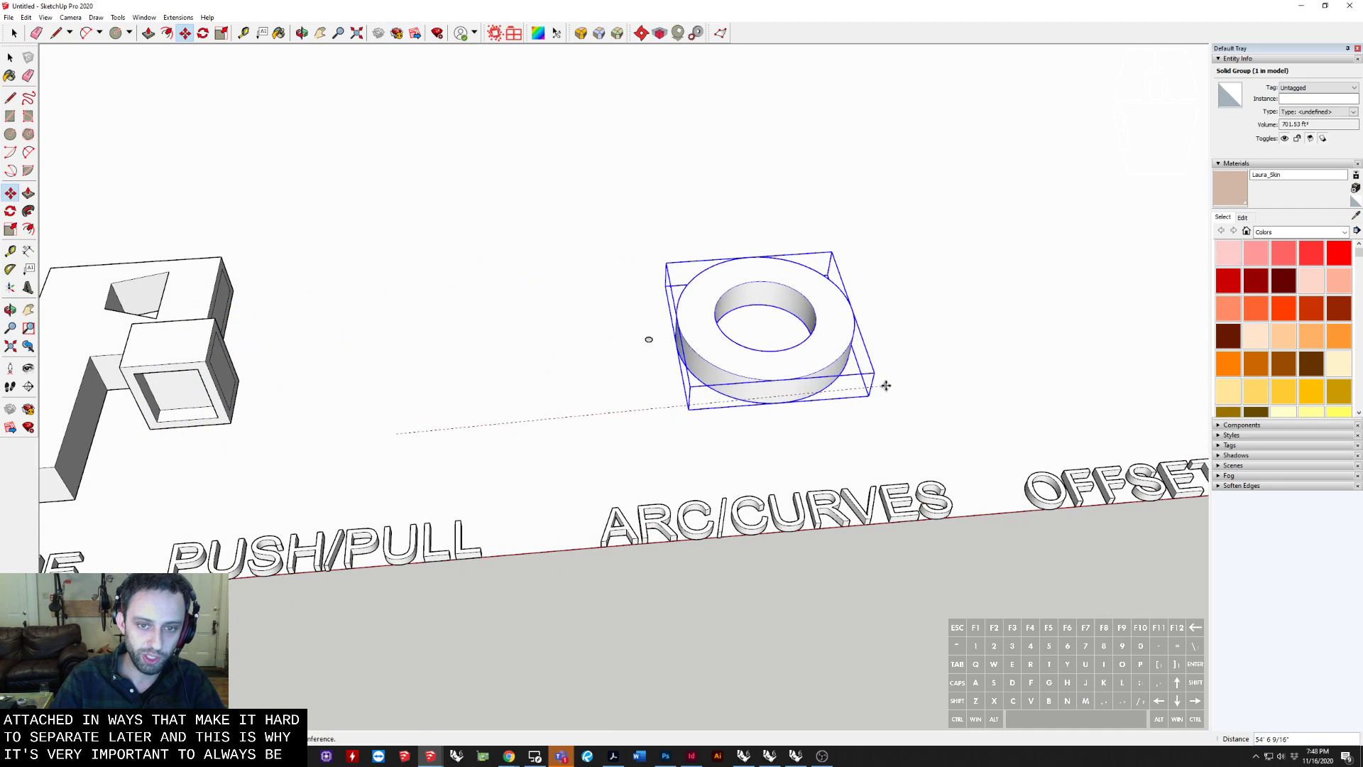
{"action": "left_click", "coordinate": [885, 387]}
{"action": "scroll", "coordinate": [554, 437], "scroll_direction": "down", "scroll_amount": 2}
{"action": "middle_click_drag", "start_coordinate": [717, 423], "coordinate": [558, 383], "text": "shift"}
{"action": "scroll", "coordinate": [558, 383], "scroll_direction": "up", "scroll_amount": 3}
{"action": "key", "text": "space"}
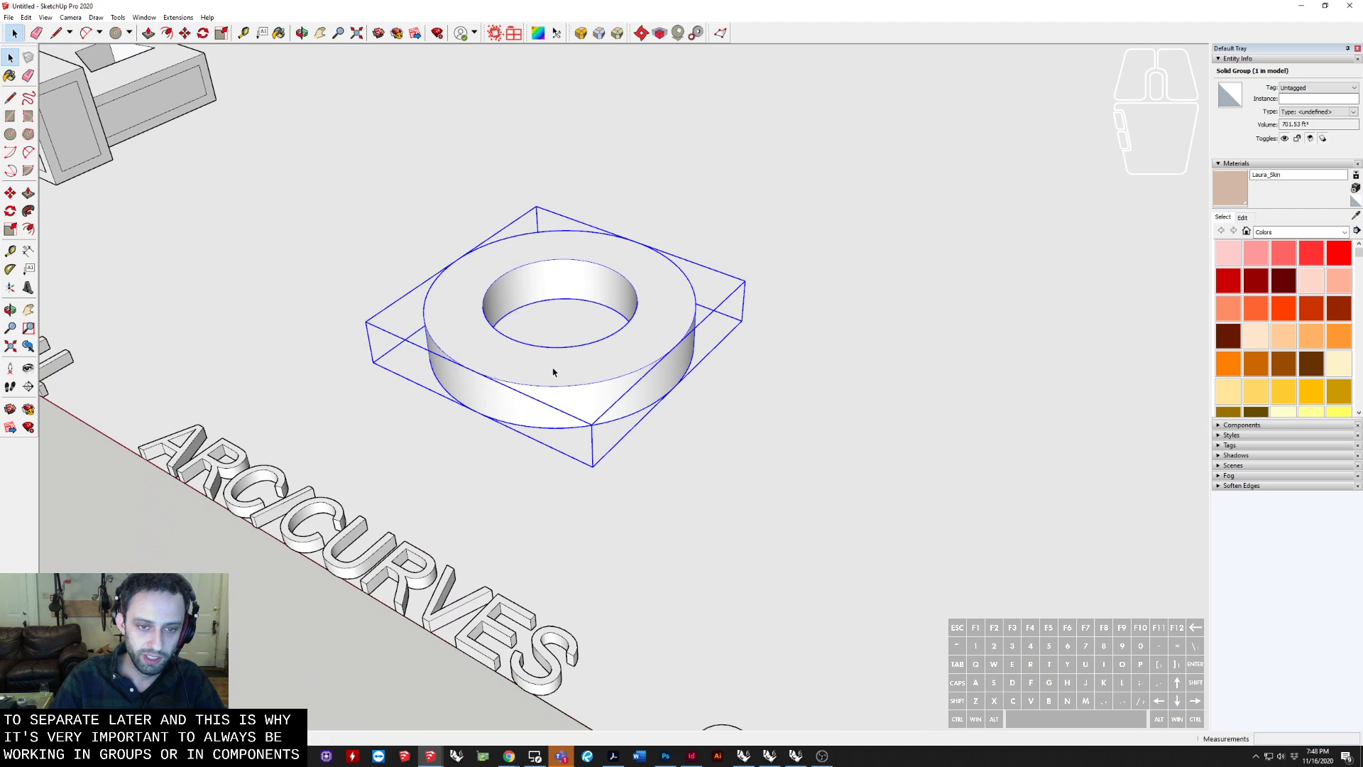
Convert the ring group into a component, keeping the default definition name and settings
{"action": "right_click", "coordinate": [553, 368]}
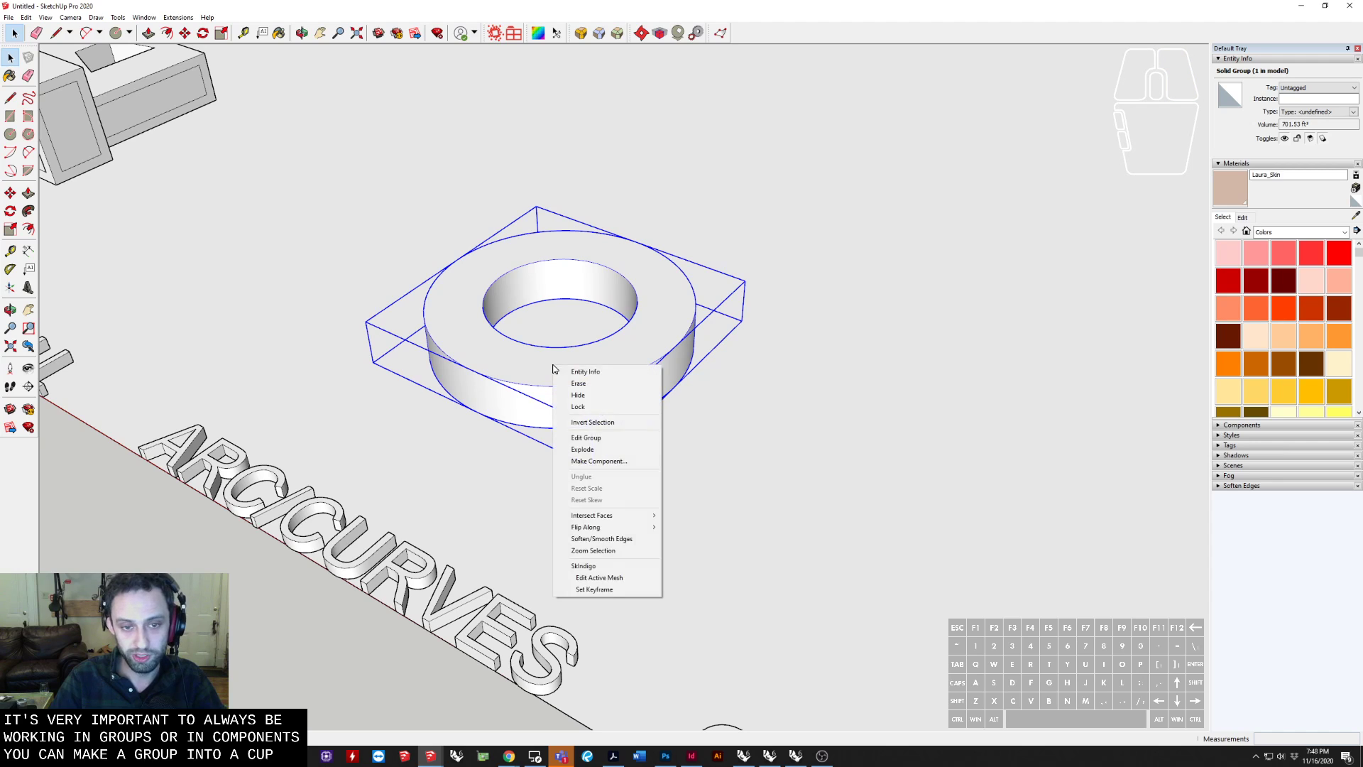
{"action": "left_click", "coordinate": [615, 462]}
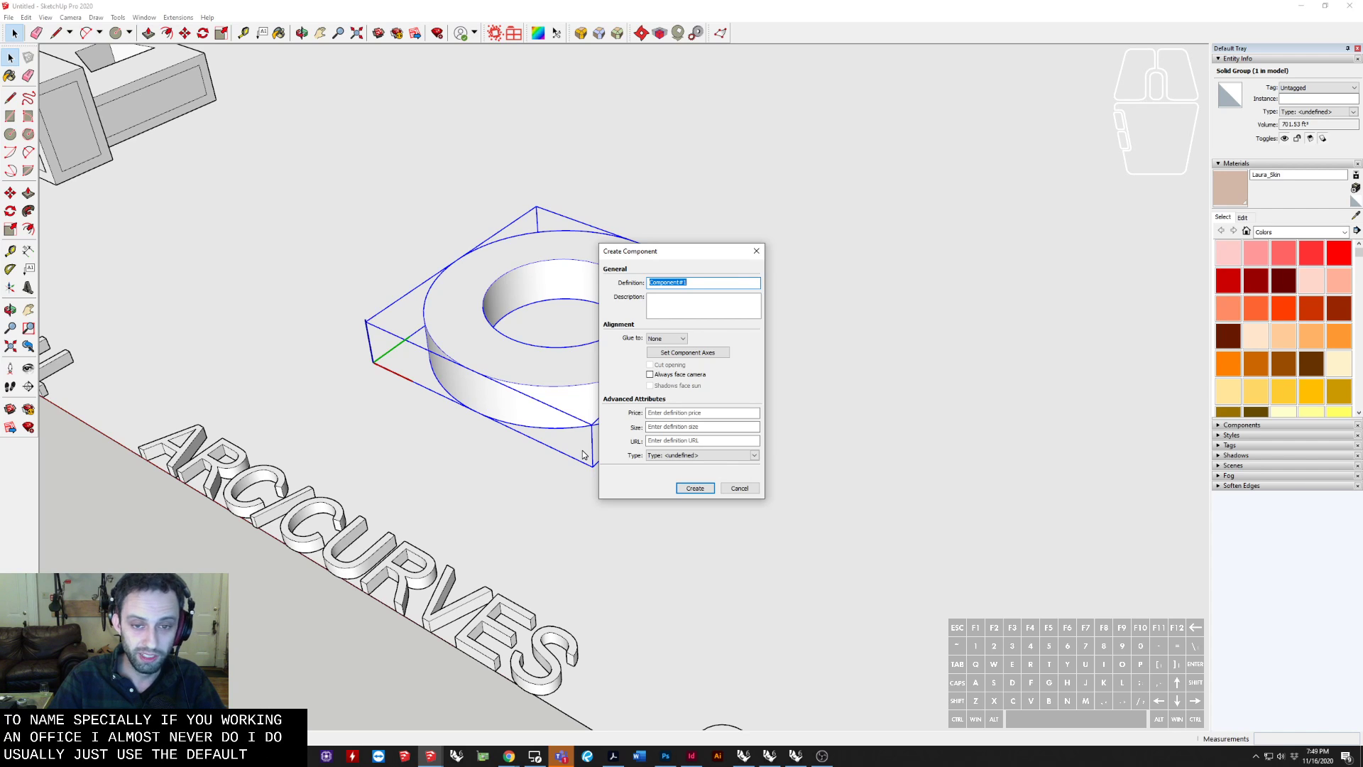
{"action": "key", "text": "Return"}
{"action": "middle_click_drag", "start_coordinate": [298, 266], "coordinate": [350, 374], "text": "shift"}
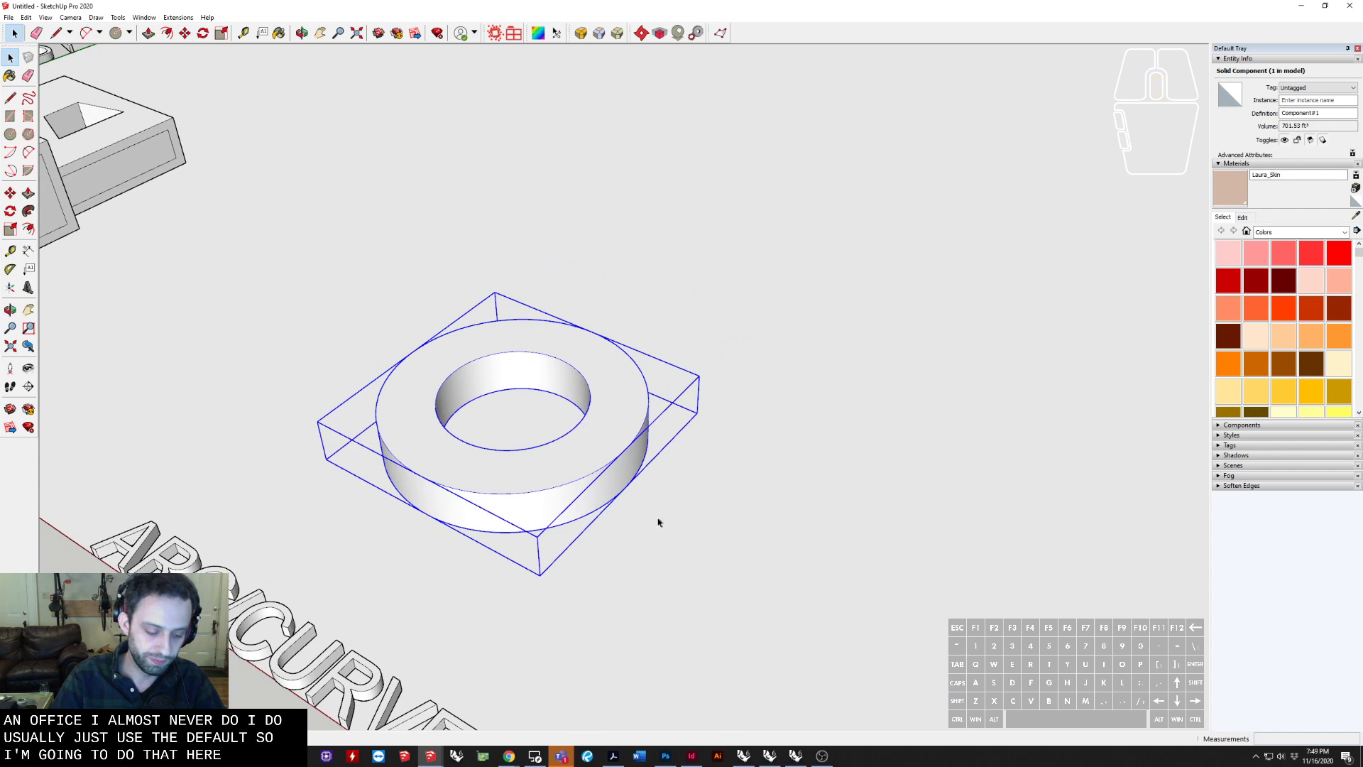
Move the ring component a short distance farther back from the "ARC/CURVES" lettering
{"action": "scroll", "coordinate": [658, 523], "scroll_direction": "down", "scroll_amount": 1}
{"action": "key", "text": "m"}
{"action": "scroll", "coordinate": [648, 522], "scroll_direction": "down", "scroll_amount": 1}
{"action": "middle_click_drag", "start_coordinate": [636, 523], "coordinate": [802, 591], "text": "shift"}
{"action": "scroll", "coordinate": [618, 476], "scroll_direction": "up", "scroll_amount": 4}
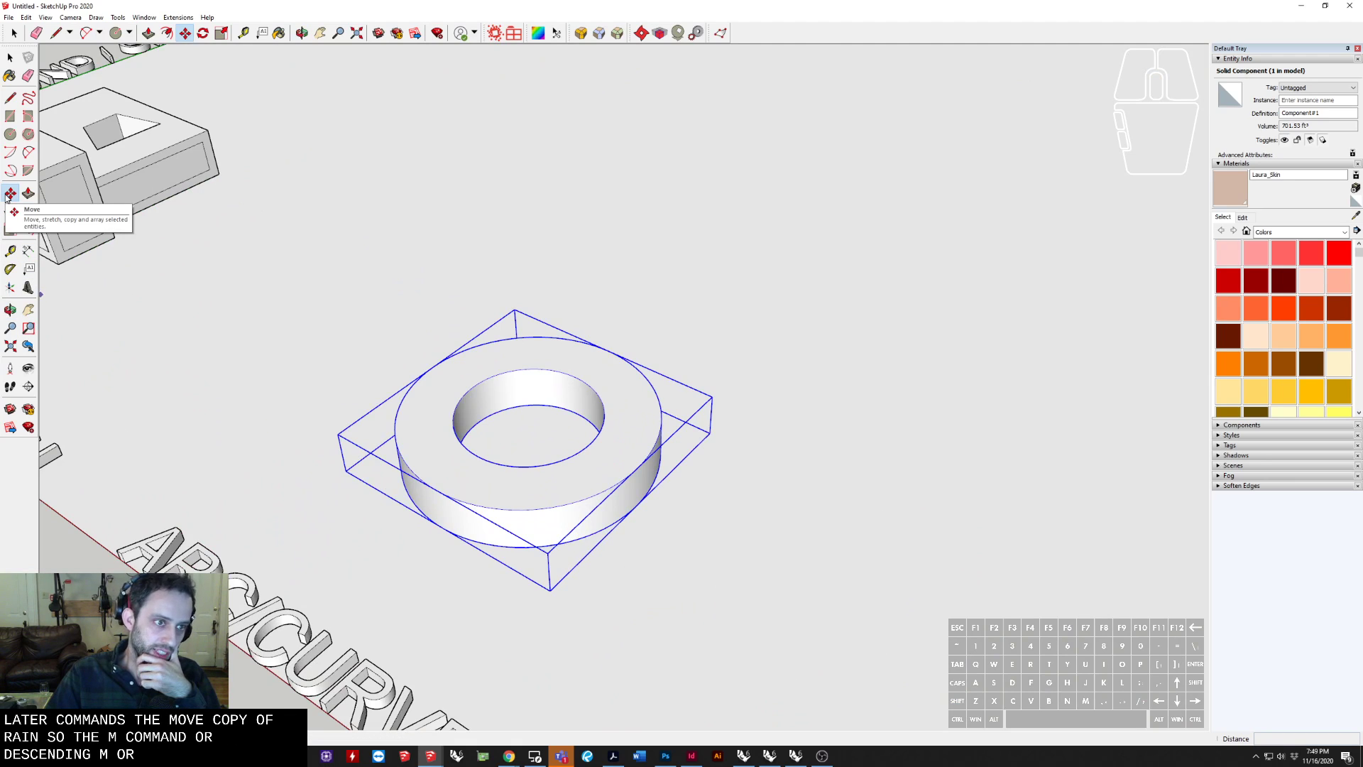
{"action": "left_click", "coordinate": [10, 194]}
{"action": "left_click", "coordinate": [676, 573]}
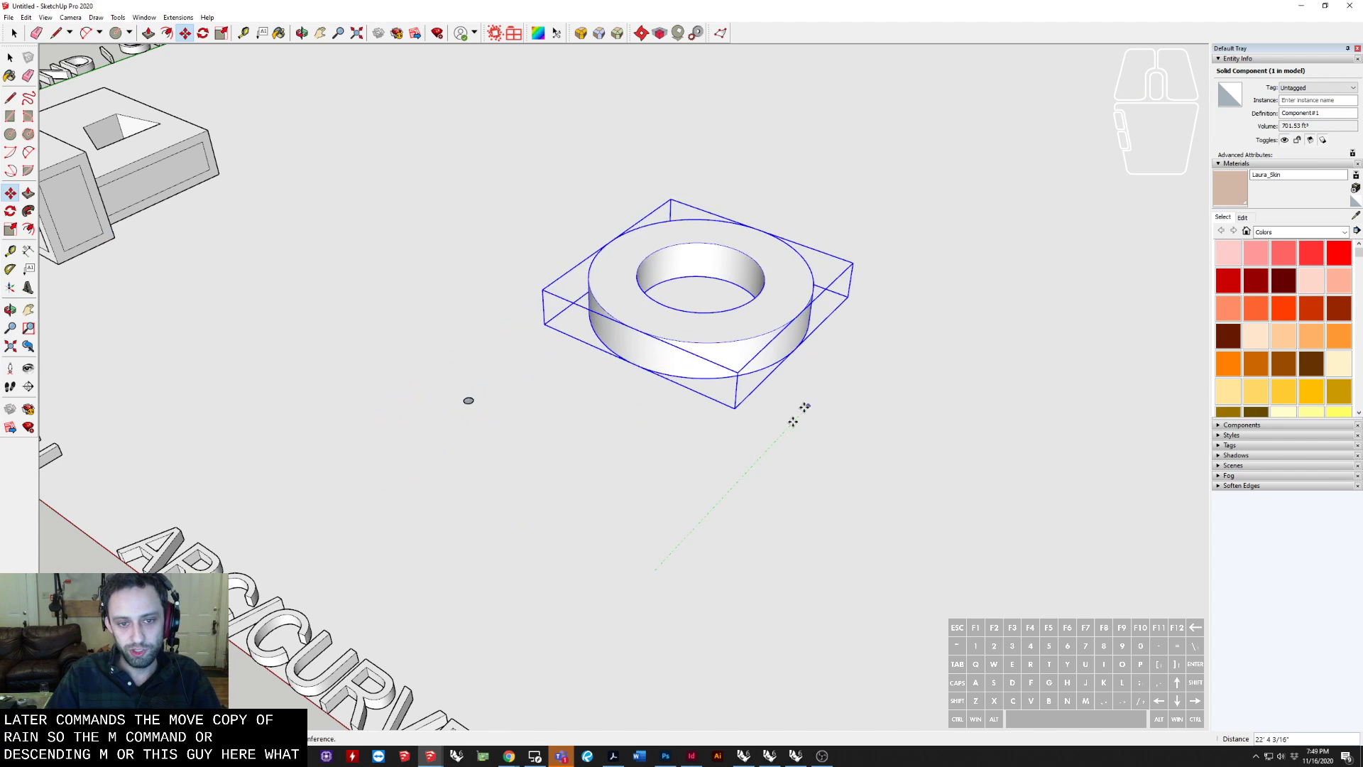
{"action": "middle_click_drag", "start_coordinate": [755, 492], "coordinate": [647, 541], "text": "shift"}
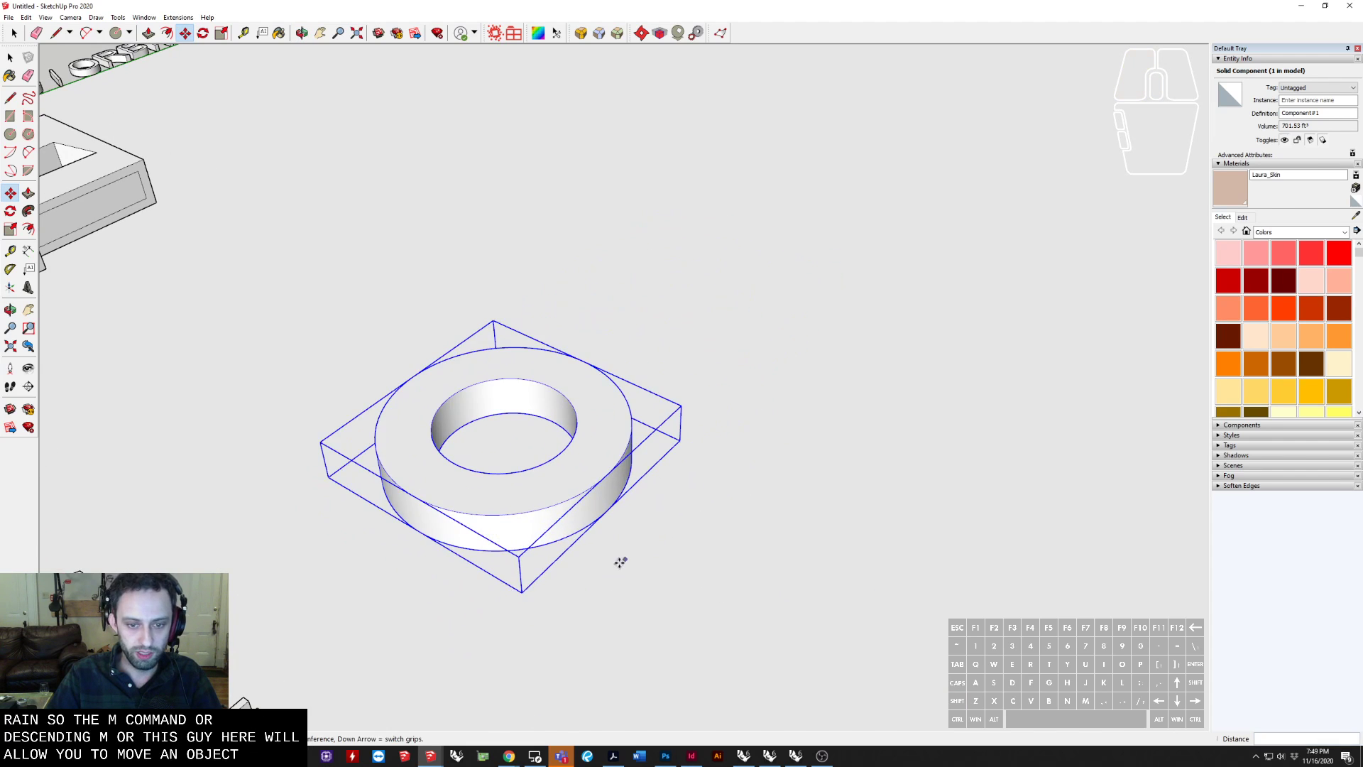
Copy the ring component about 24' 7" from the original, leaving a gap between the two rings
{"action": "left_click", "coordinate": [620, 562]}
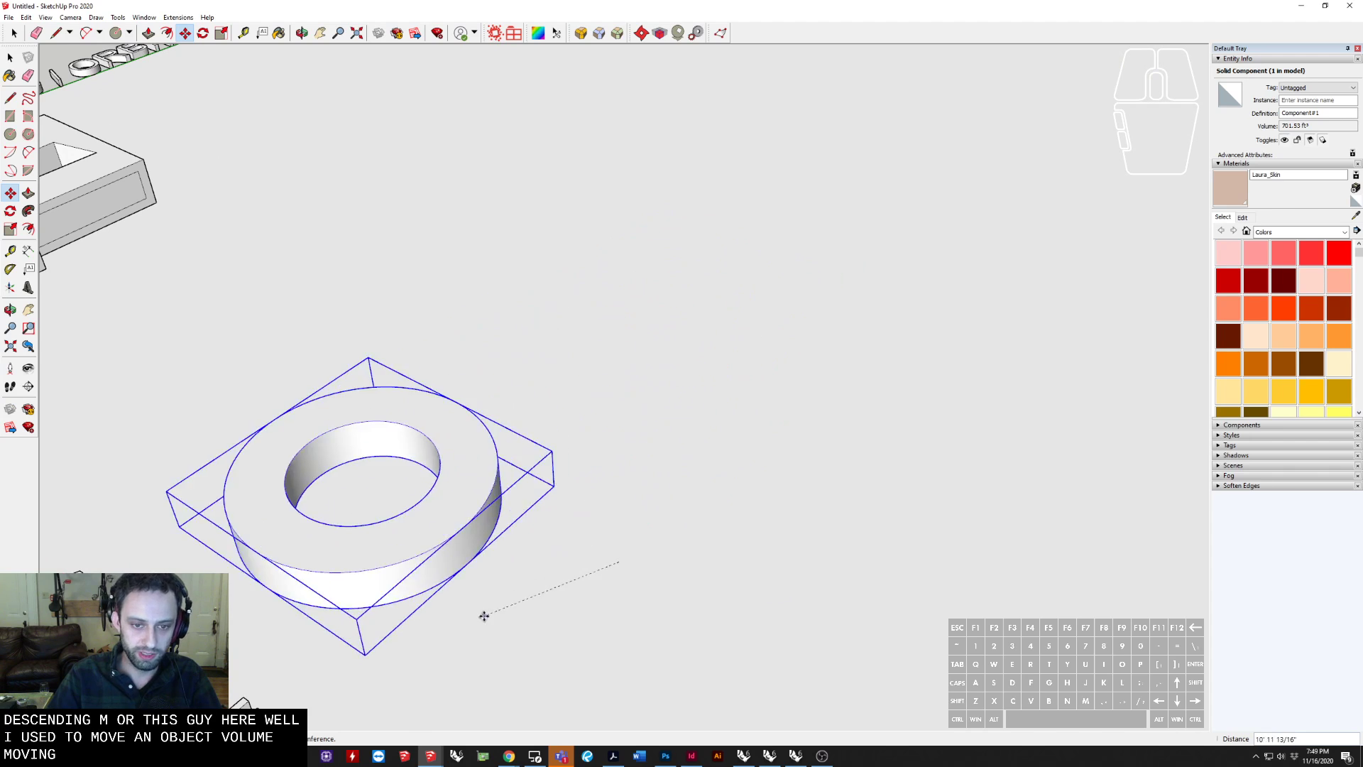
{"action": "key", "text": "ctrl"}
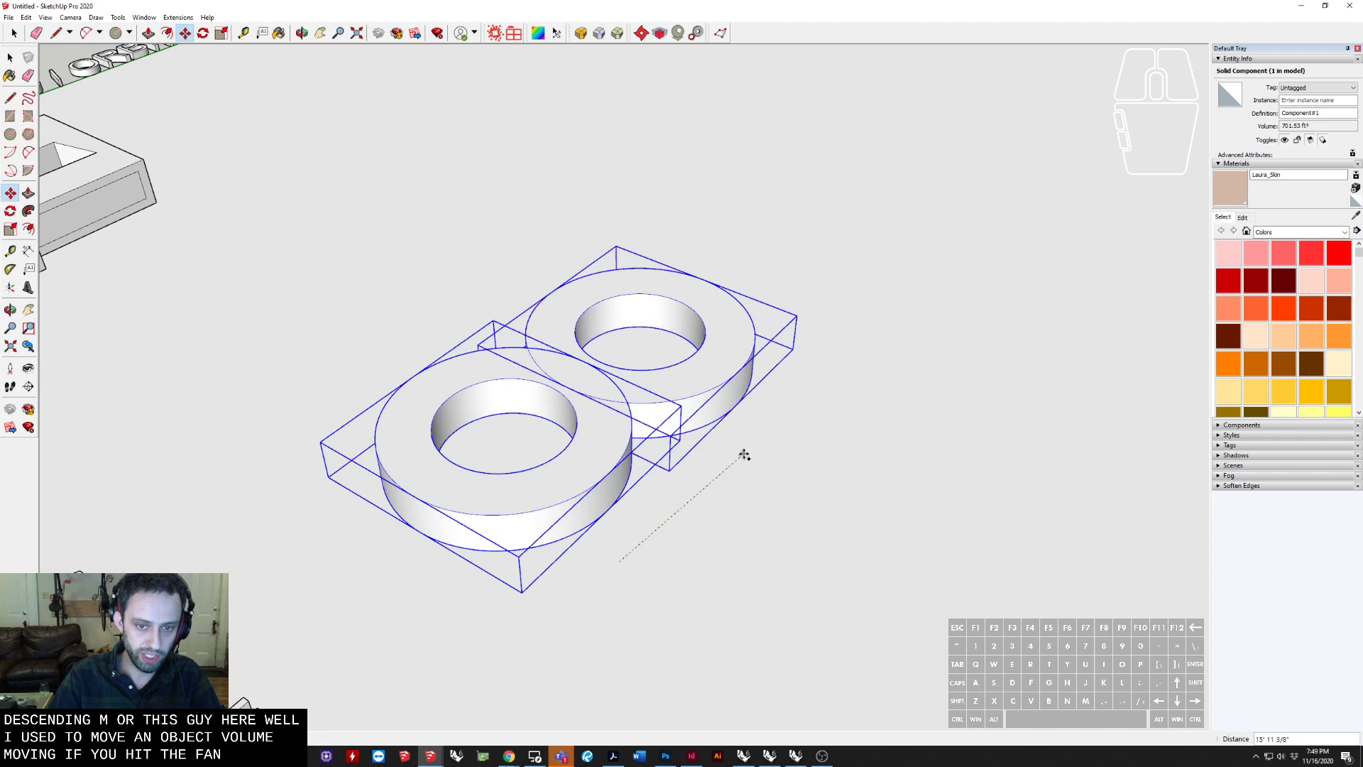
{"action": "left_click", "coordinate": [783, 397]}
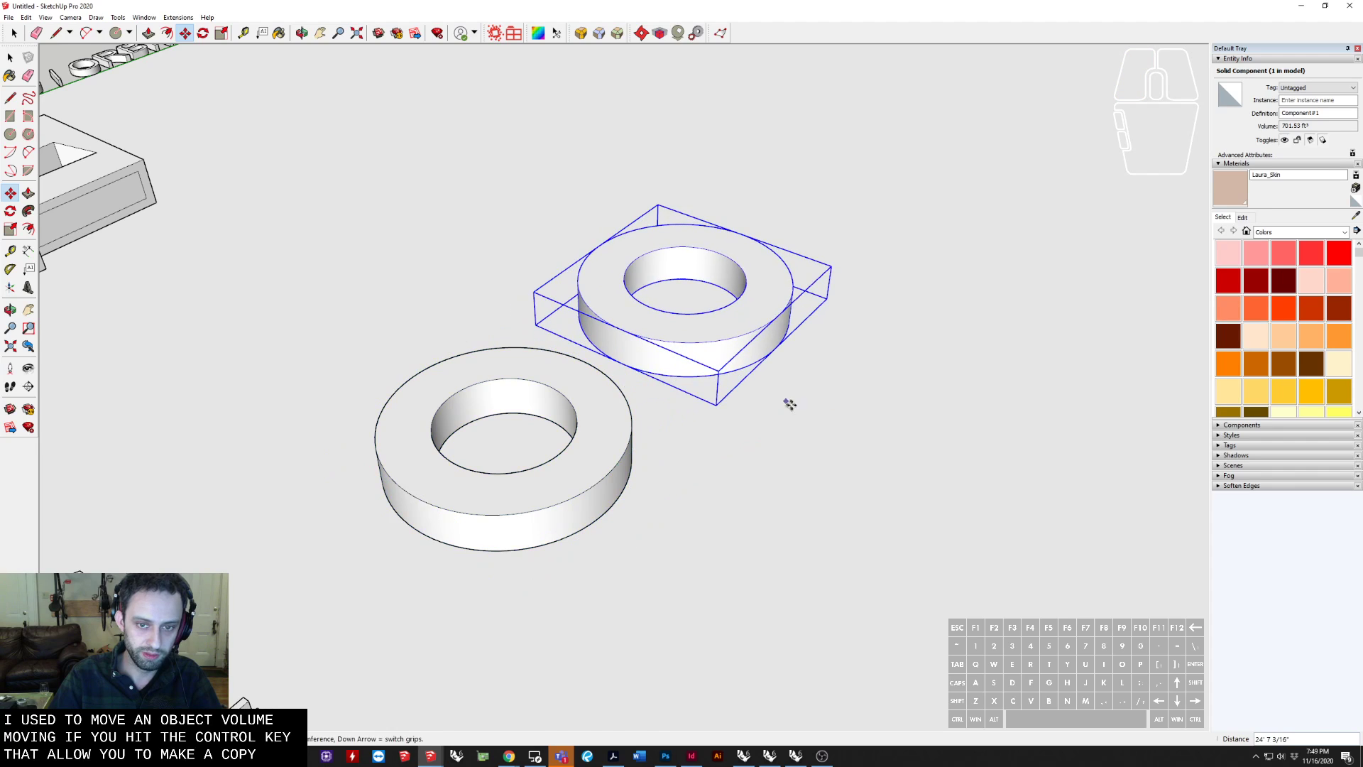
Try copying the second ring 10' along the green axis, and undo the copy
{"action": "middle_click_drag", "start_coordinate": [768, 427], "coordinate": [301, 466]}
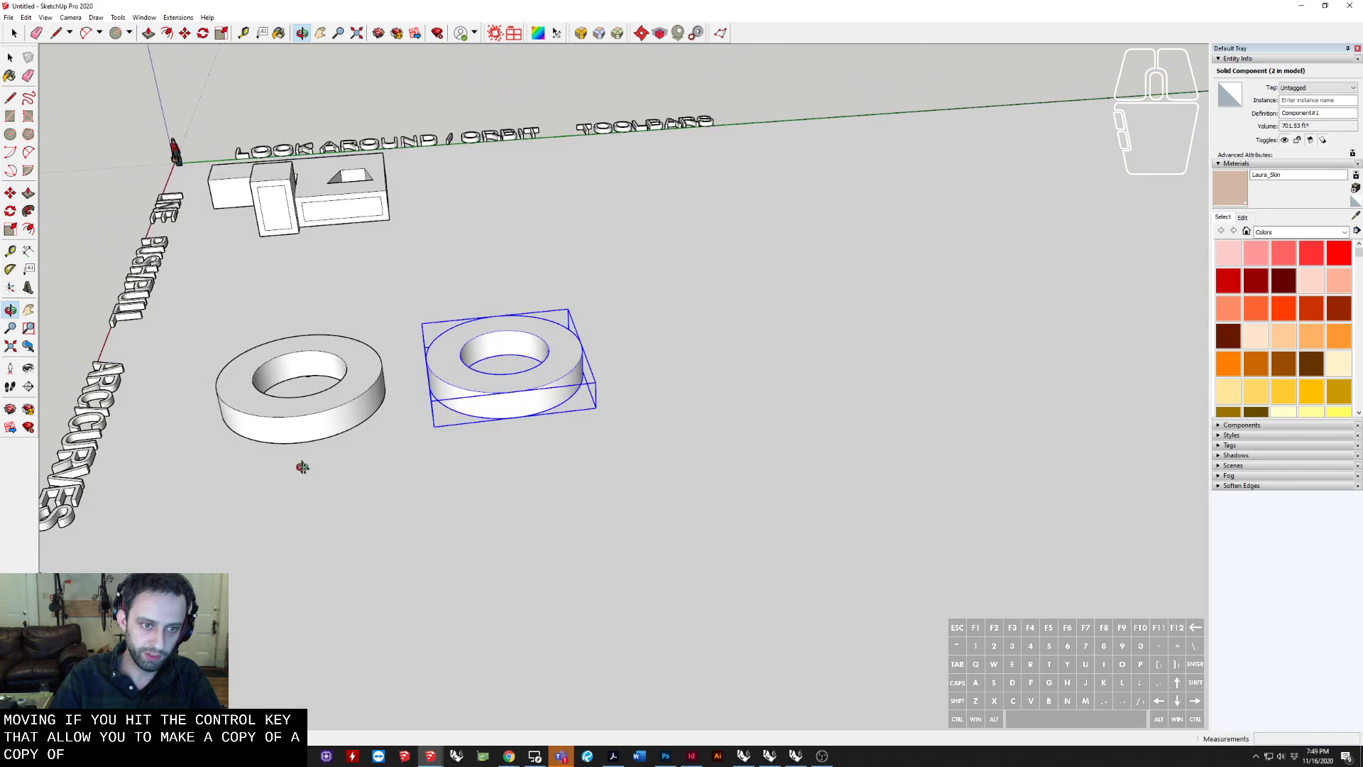
{"action": "scroll", "coordinate": [330, 390], "scroll_direction": "up", "scroll_amount": 3}
{"action": "key", "text": "space"}
{"action": "left_click", "coordinate": [401, 417]}
{"action": "left_click", "coordinate": [535, 363]}
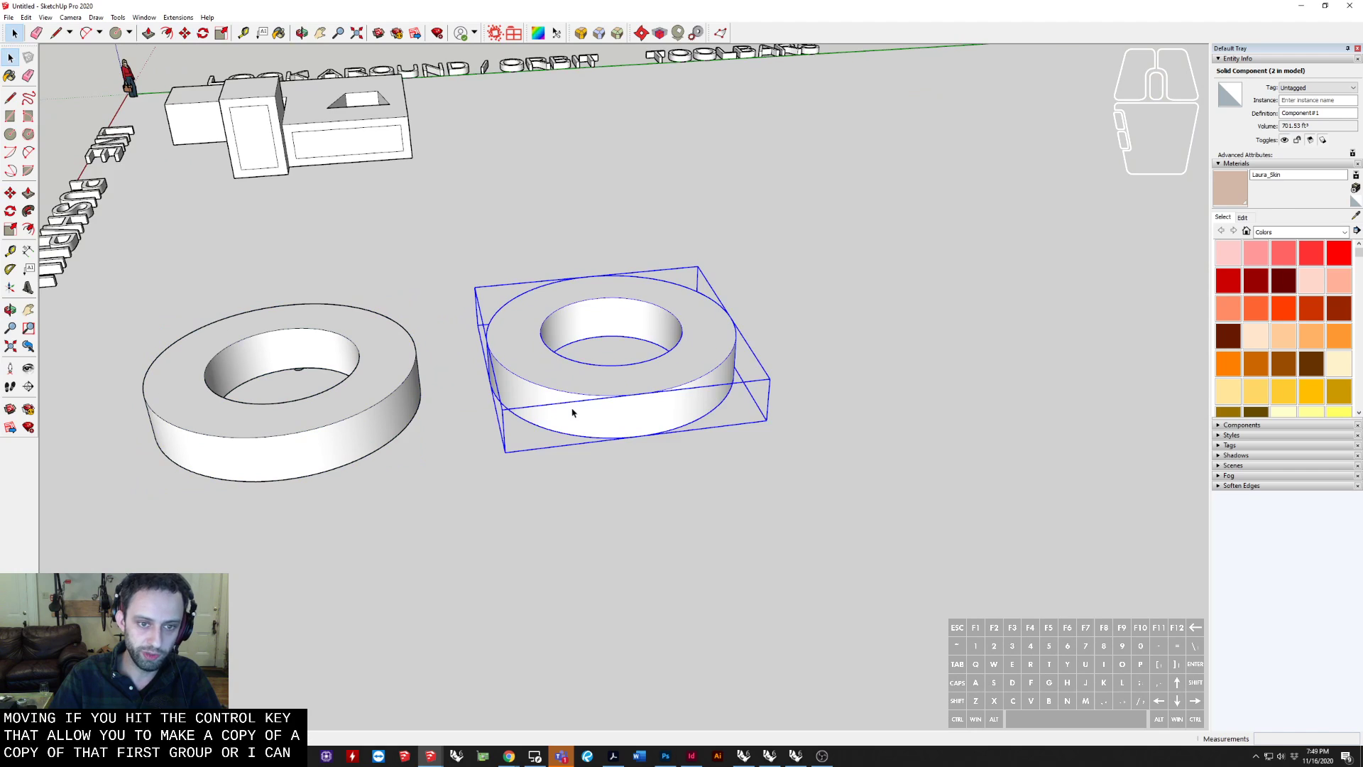
{"action": "middle_click_drag", "start_coordinate": [578, 411], "coordinate": [515, 406]}
{"action": "key", "text": "m"}
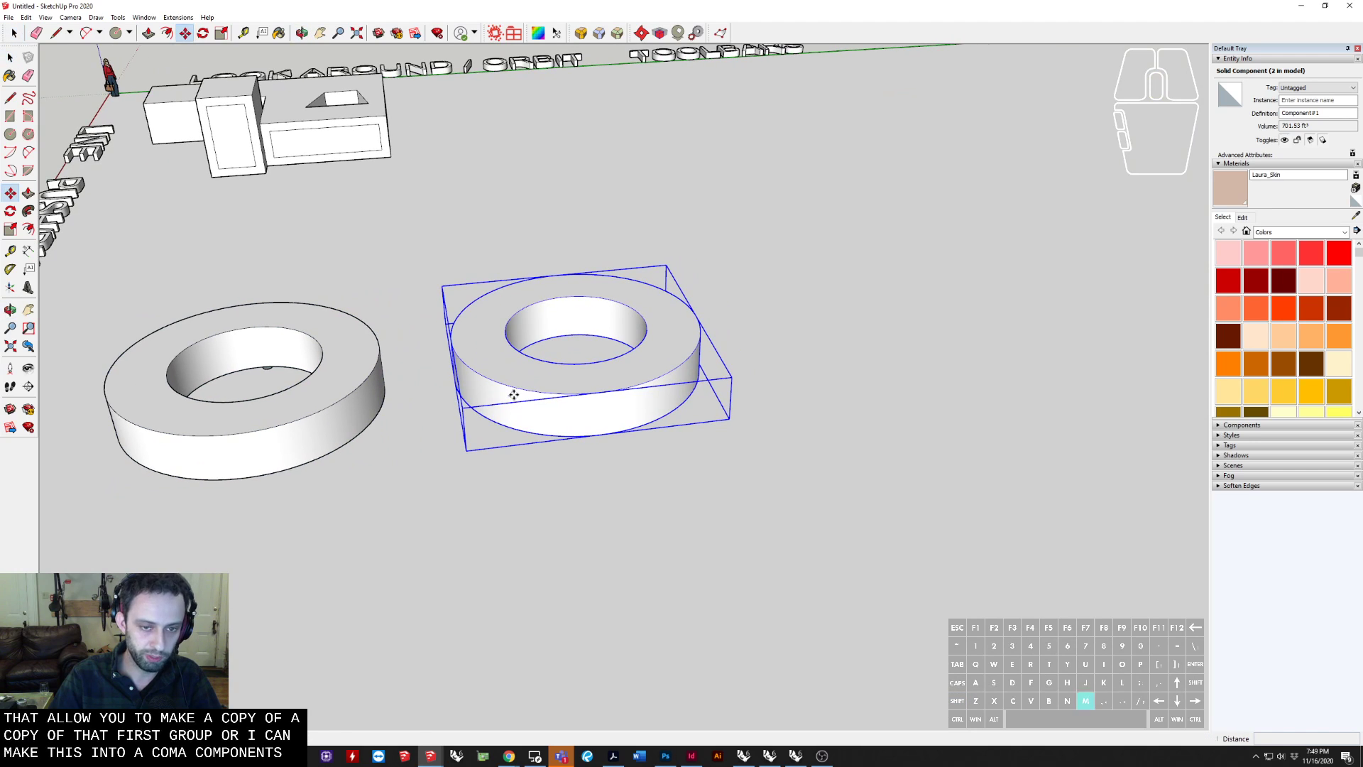
{"action": "left_click", "coordinate": [578, 501]}
{"action": "key", "text": "ctrl"}
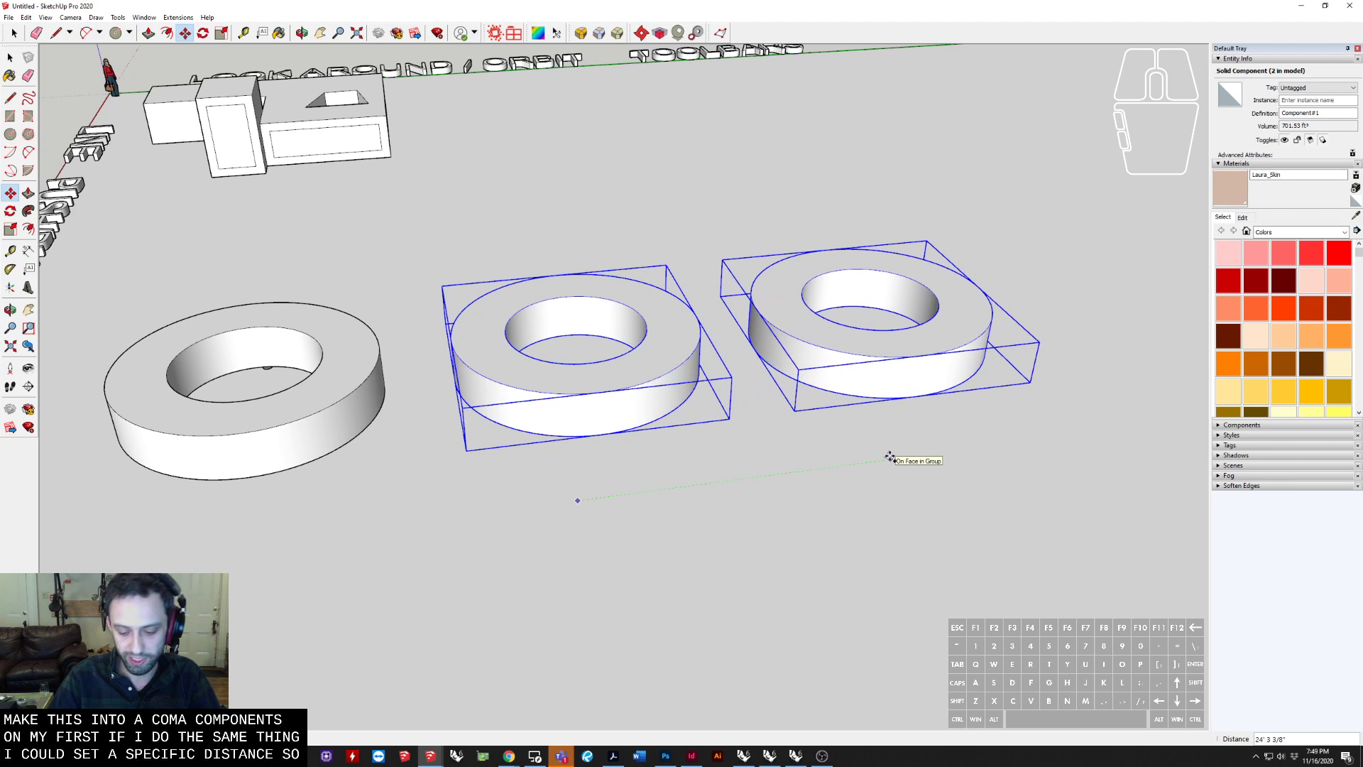
{"action": "type", "text": "10'"}
{"action": "key", "text": "Return"}
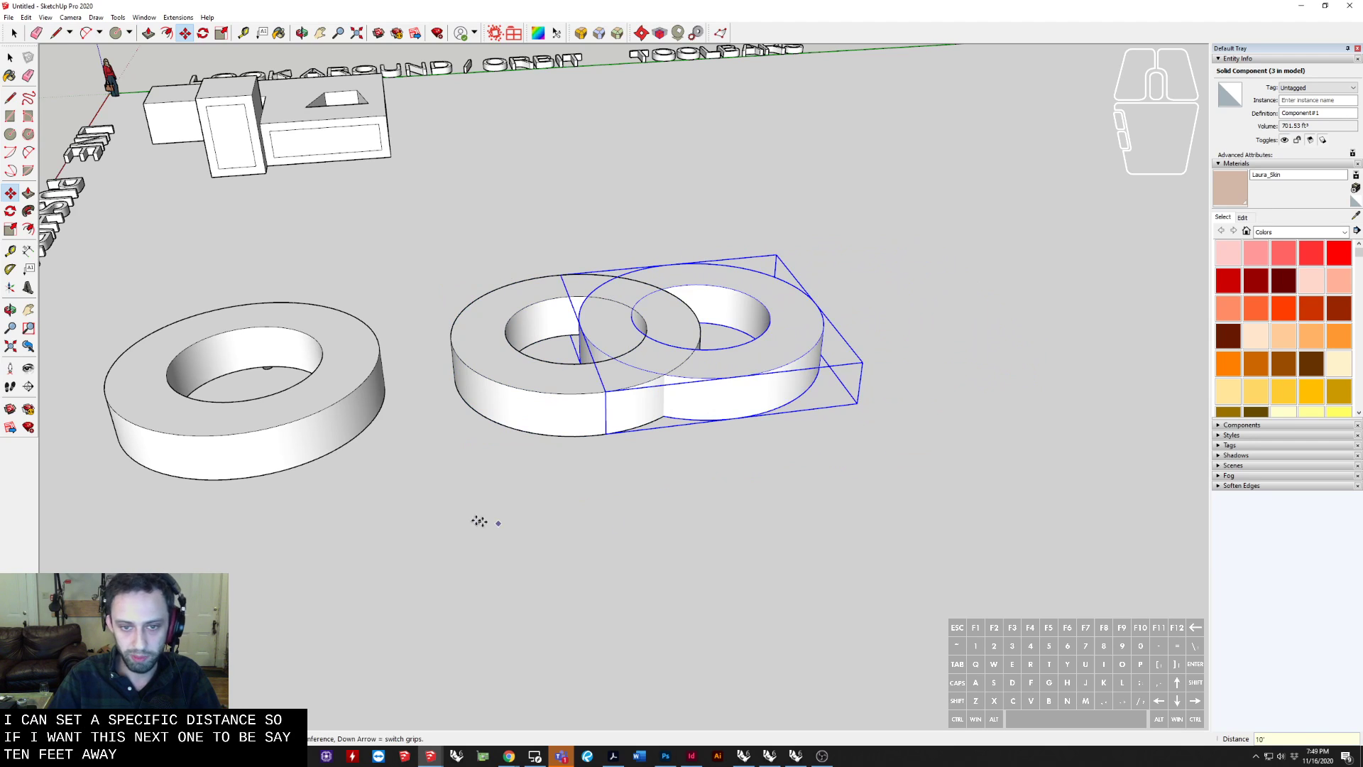
{"action": "key", "text": "ctrl+z"}
Copy the second ring 25' along the green axis to make a third ring
{"action": "key", "text": "space"}
{"action": "left_click", "coordinate": [594, 394]}
{"action": "key", "text": "m"}
{"action": "key", "text": "ctrl"}
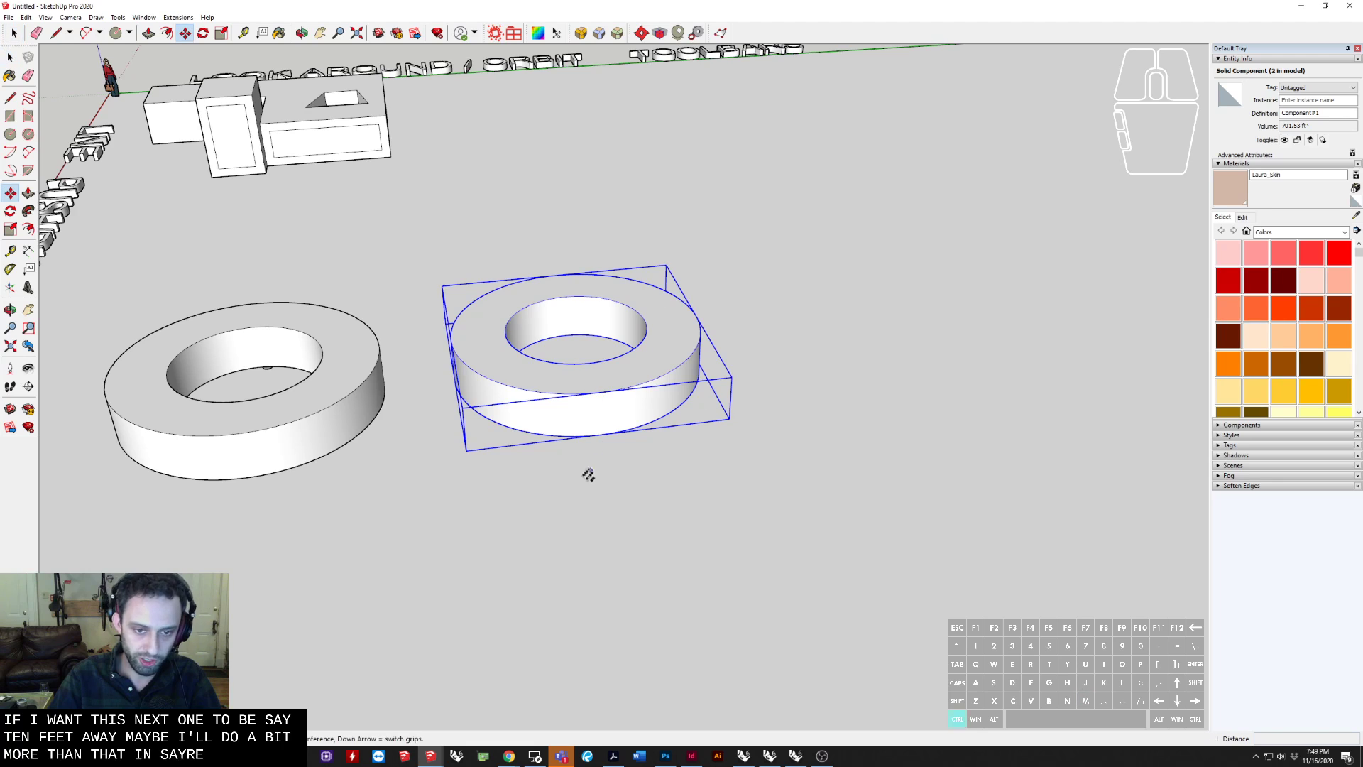
{"action": "left_click", "coordinate": [581, 480]}
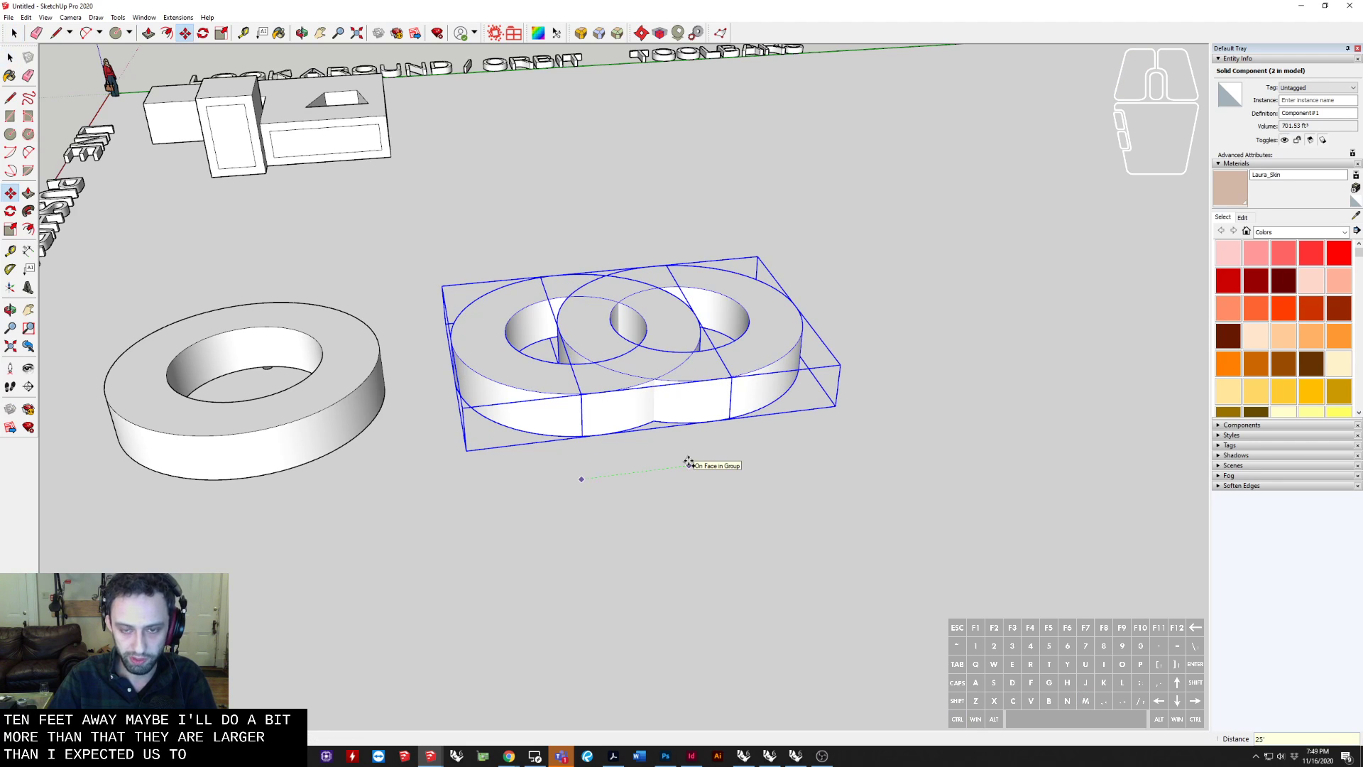
{"action": "type", "text": "25'"}
{"action": "key", "text": "Return"}
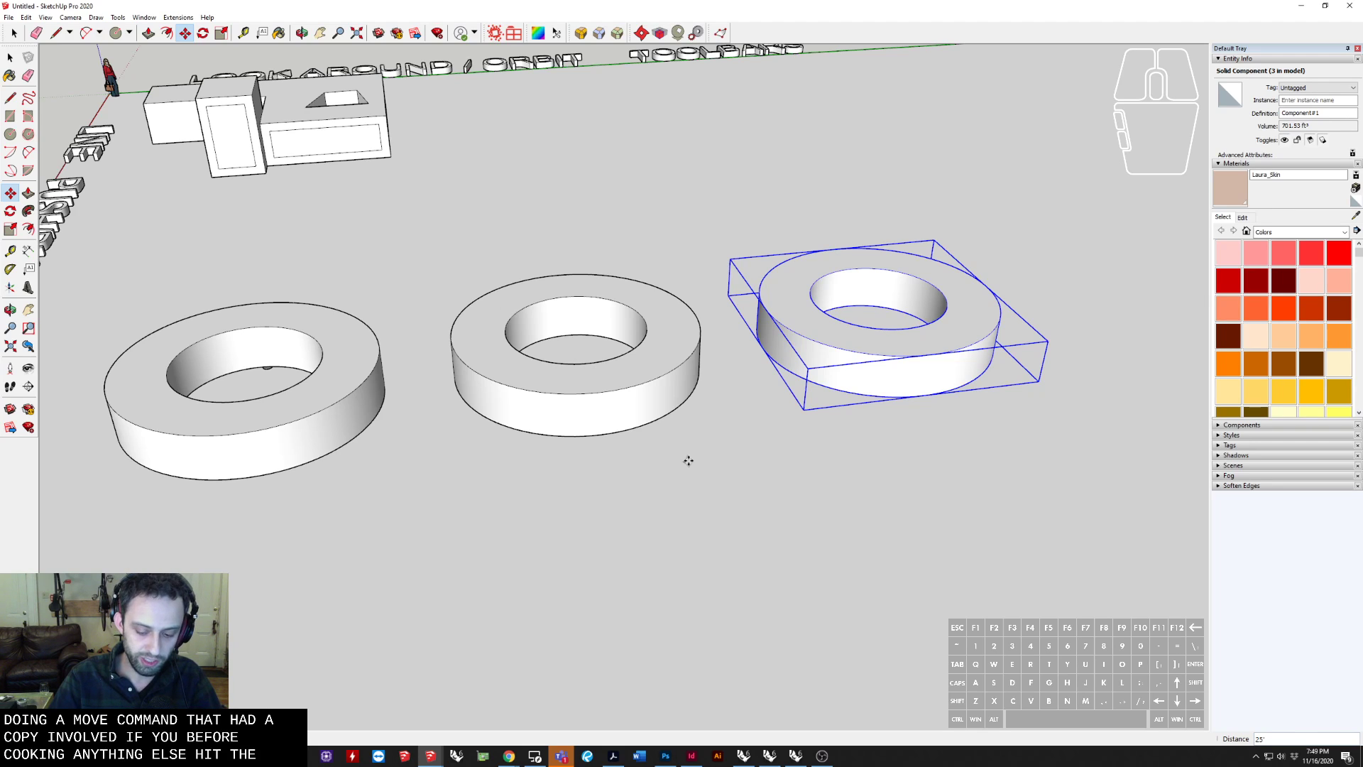
Try to repeat the 25' copy as an array with the multiplier *15
{"action": "type", "text": "*"}
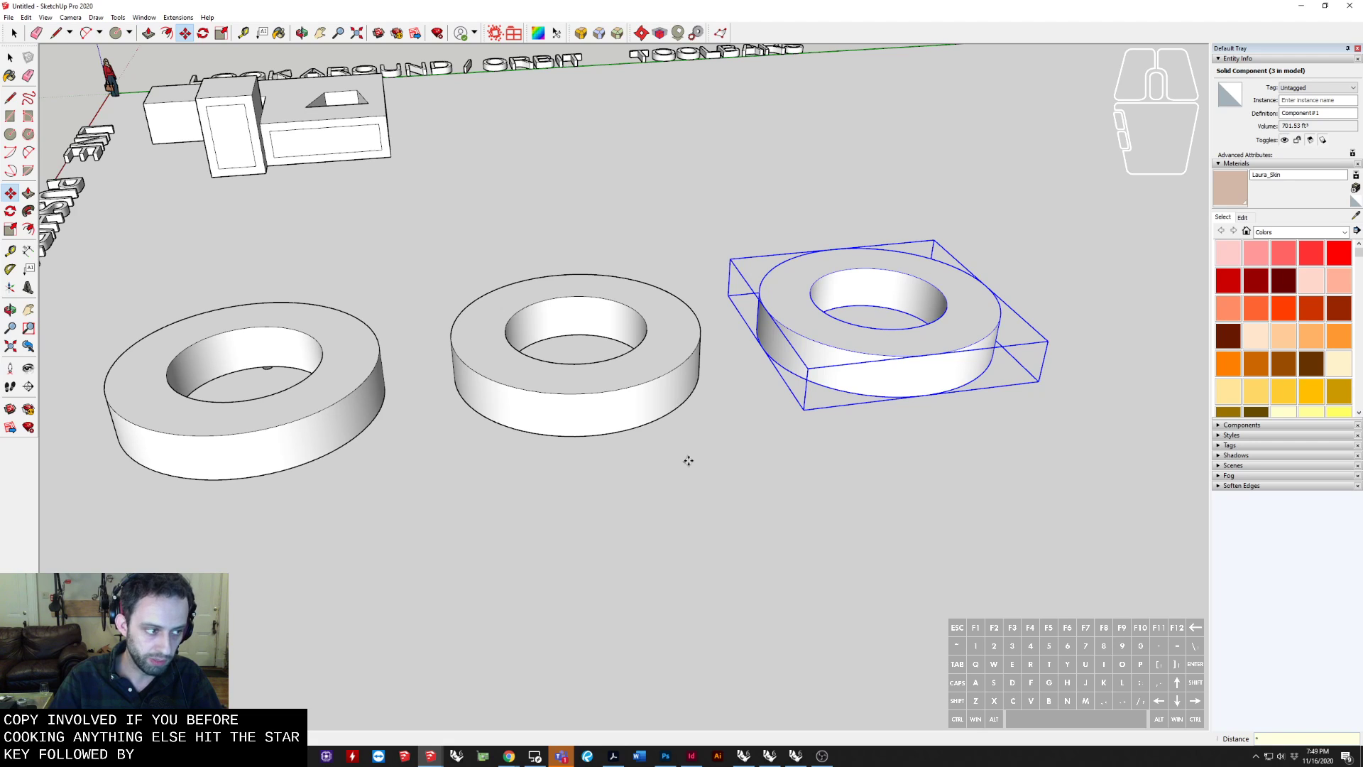
{"action": "type", "text": "15"}
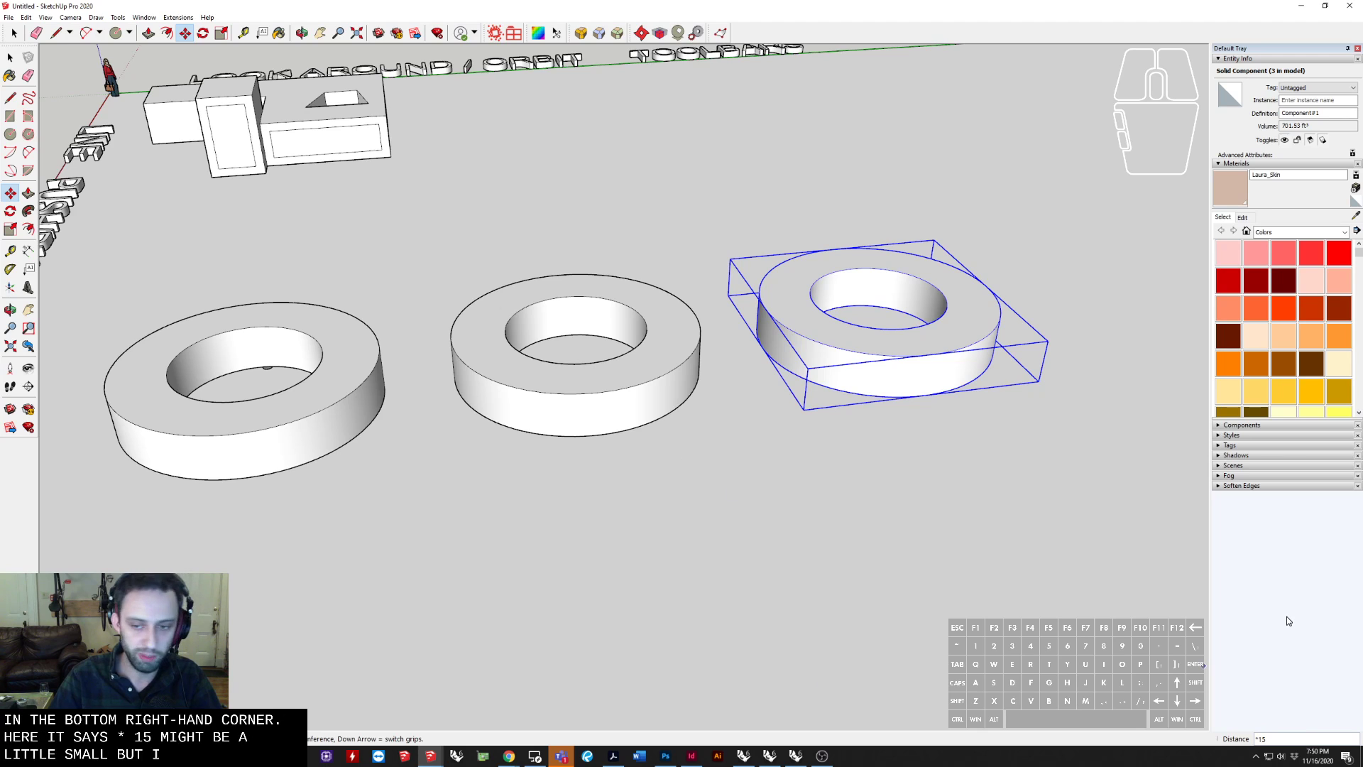
{"action": "middle_click_drag", "start_coordinate": [773, 567], "coordinate": [522, 481]}
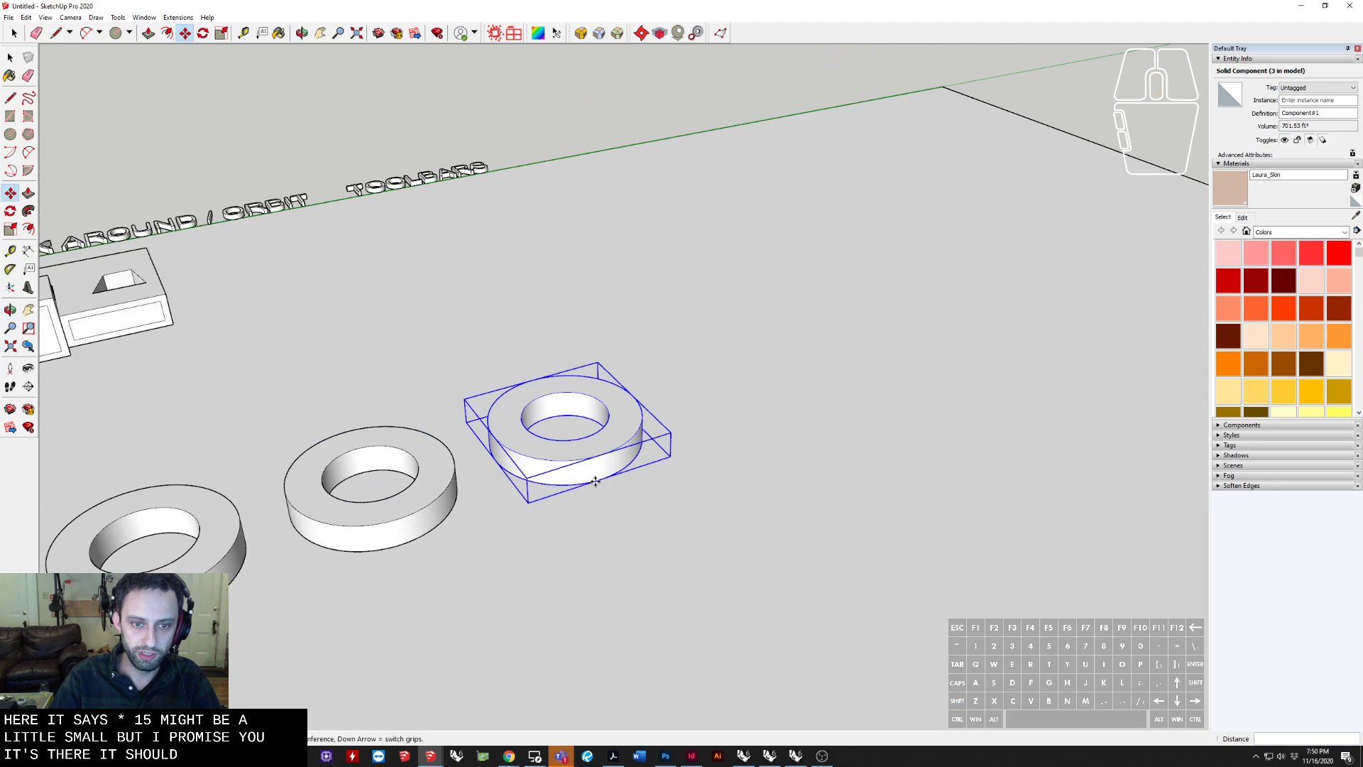
Copy the third ring 25' along the green axis and repeat that copy as an array with *15
{"action": "scroll", "coordinate": [490, 493], "scroll_direction": "up", "scroll_amount": 3}
{"action": "key", "text": "m"}
{"action": "left_click", "coordinate": [465, 622]}
{"action": "key", "text": "ctrl"}
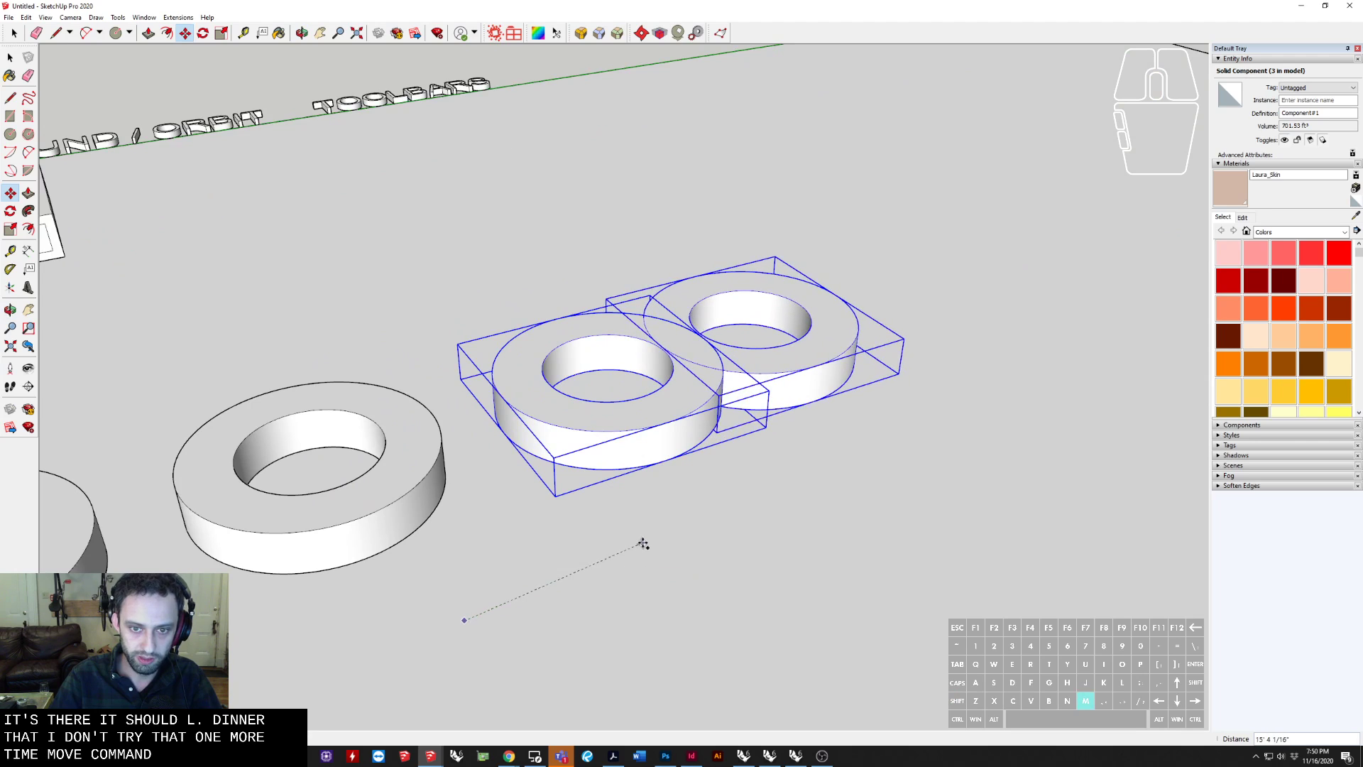
{"action": "type", "text": "25"}
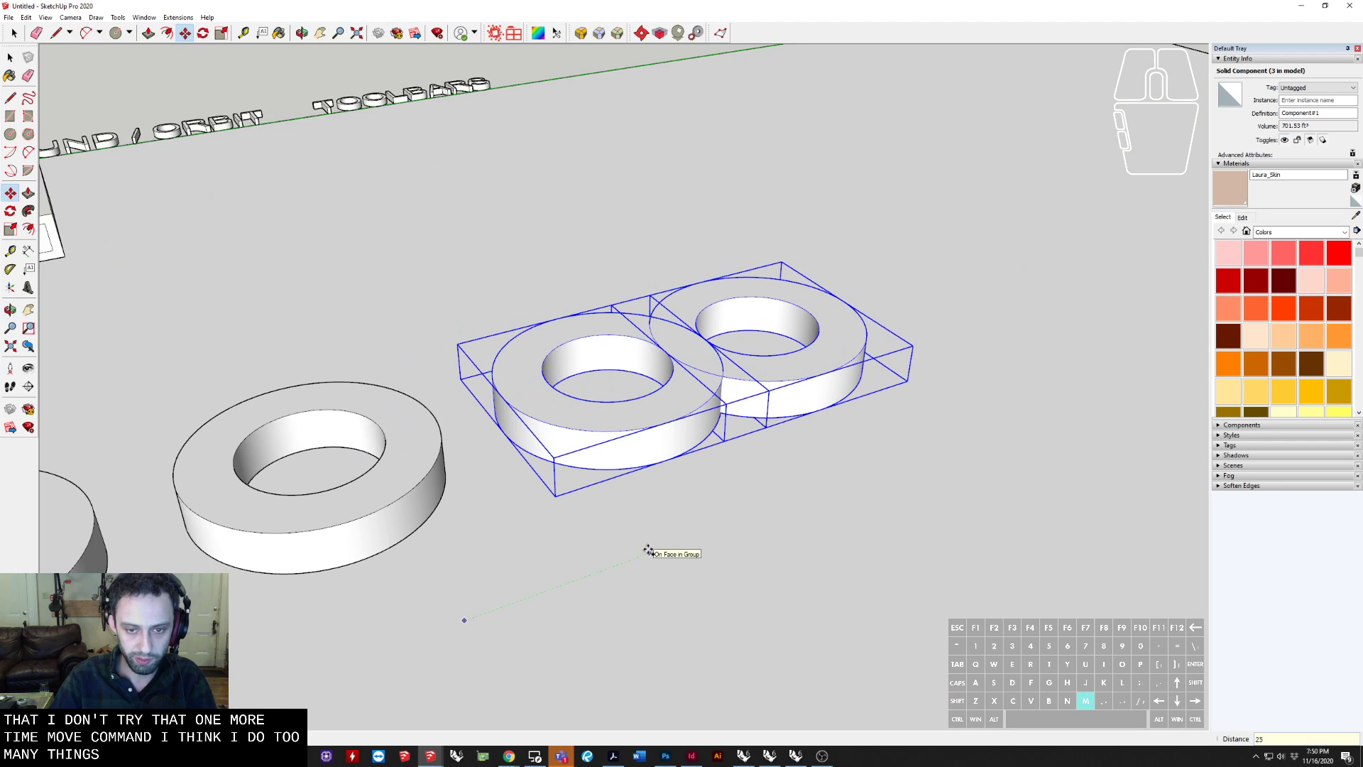
{"action": "key", "text": "Return"}
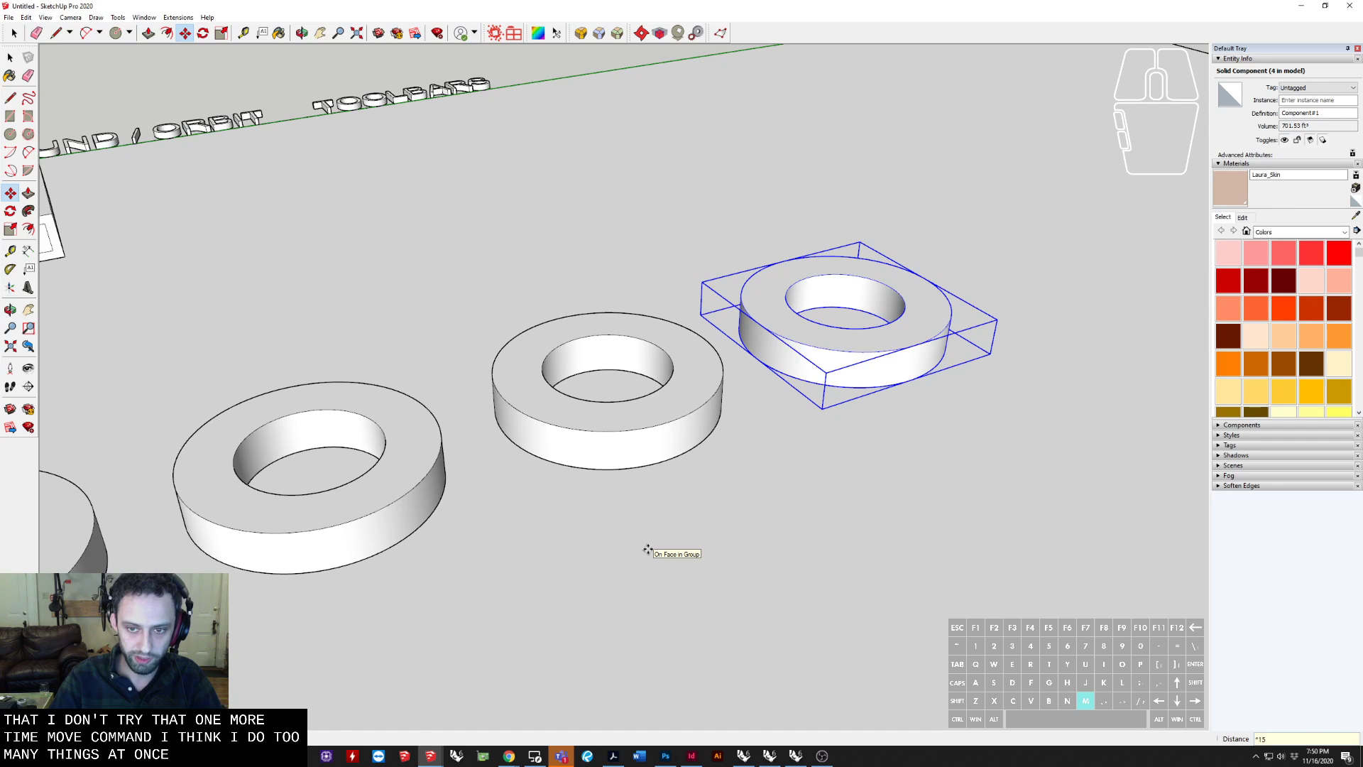
{"action": "key", "text": "Return"}
Try deleting part of the ring array, and undo the deletion
{"action": "left_click_drag", "start_coordinate": [618, 371], "coordinate": [1089, 166]}
{"action": "key", "text": "Delete"}
{"action": "key", "text": "space"}
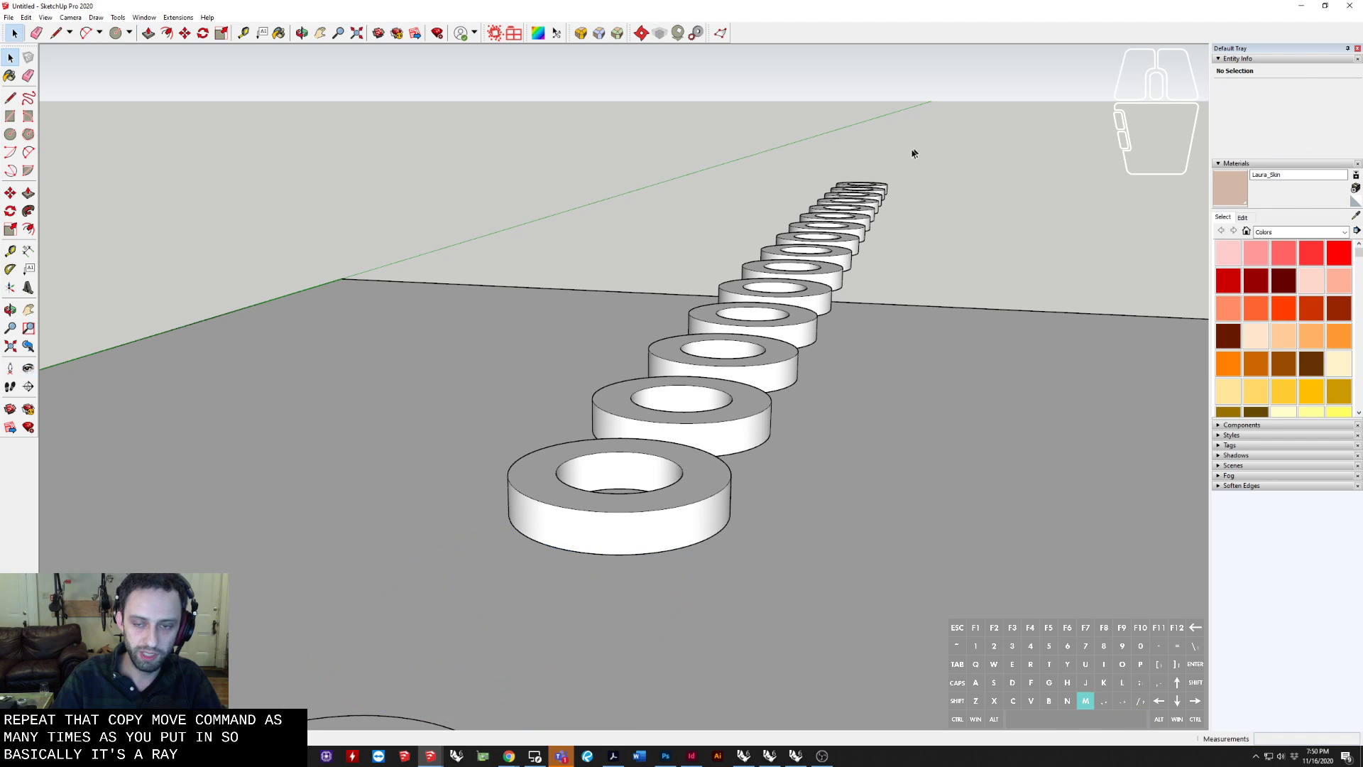
{"action": "scroll", "coordinate": [913, 147], "scroll_direction": "down", "scroll_amount": 3}
{"action": "key", "text": "ctrl+z"}
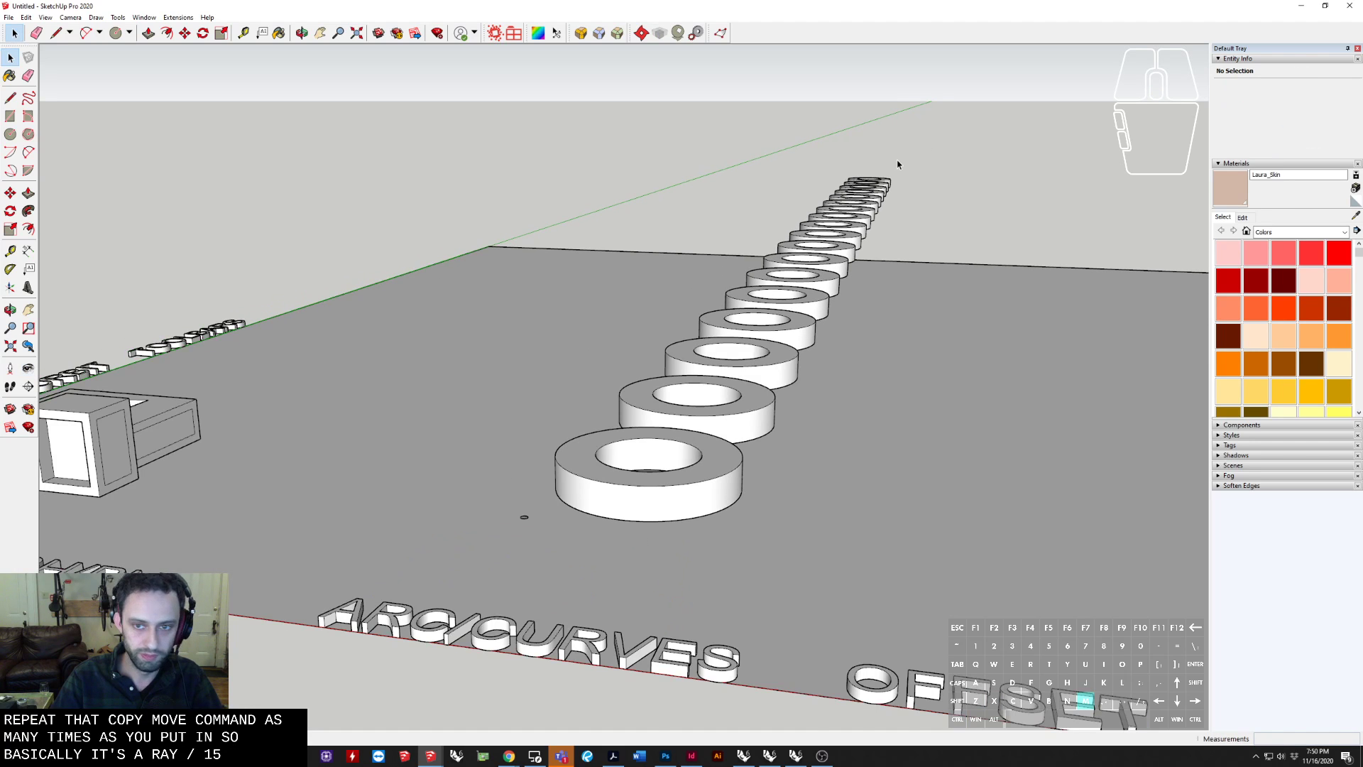
Delete the far rings of the array, keeping only the six nearest the "ARC/CURVES" lettering
{"action": "middle_click_drag", "start_coordinate": [898, 161], "coordinate": [286, 313]}
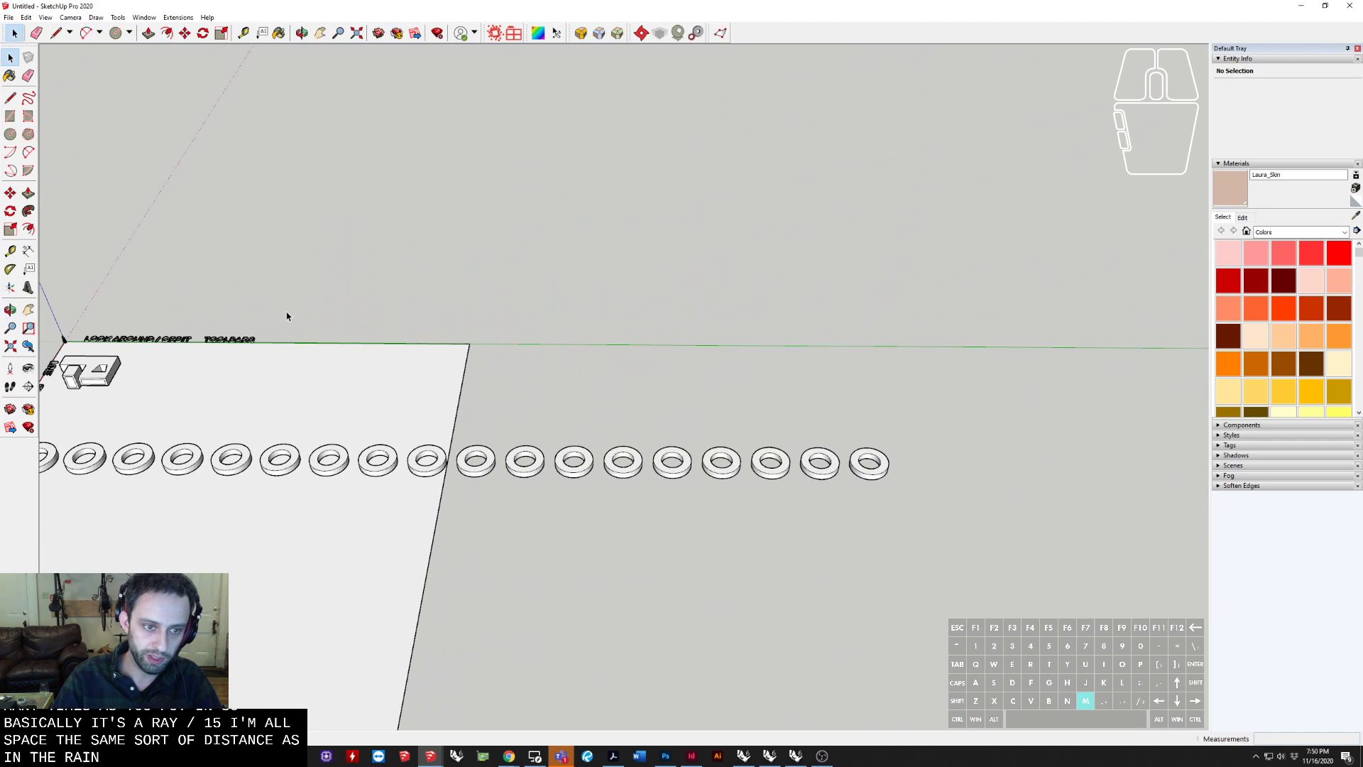
{"action": "left_click_drag", "start_coordinate": [300, 295], "coordinate": [998, 535]}
{"action": "key", "text": "Delete"}
{"action": "middle_click_drag", "start_coordinate": [404, 493], "coordinate": [712, 438], "text": "shift"}
{"action": "scroll", "coordinate": [702, 435], "scroll_direction": "up", "scroll_amount": 8}
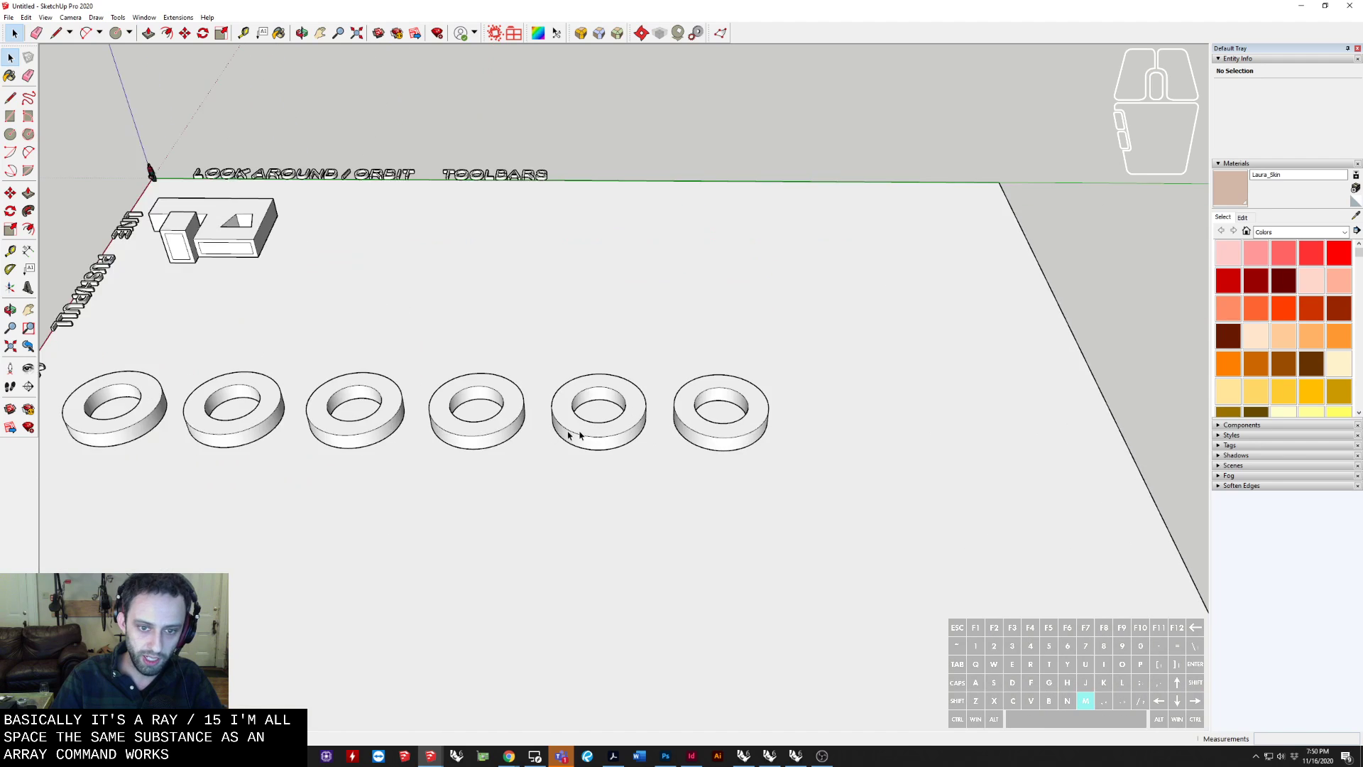
{"action": "middle_click_drag", "start_coordinate": [572, 435], "coordinate": [773, 399], "text": "shift"}
{"action": "scroll", "coordinate": [773, 398], "scroll_direction": "up", "scroll_amount": 1}
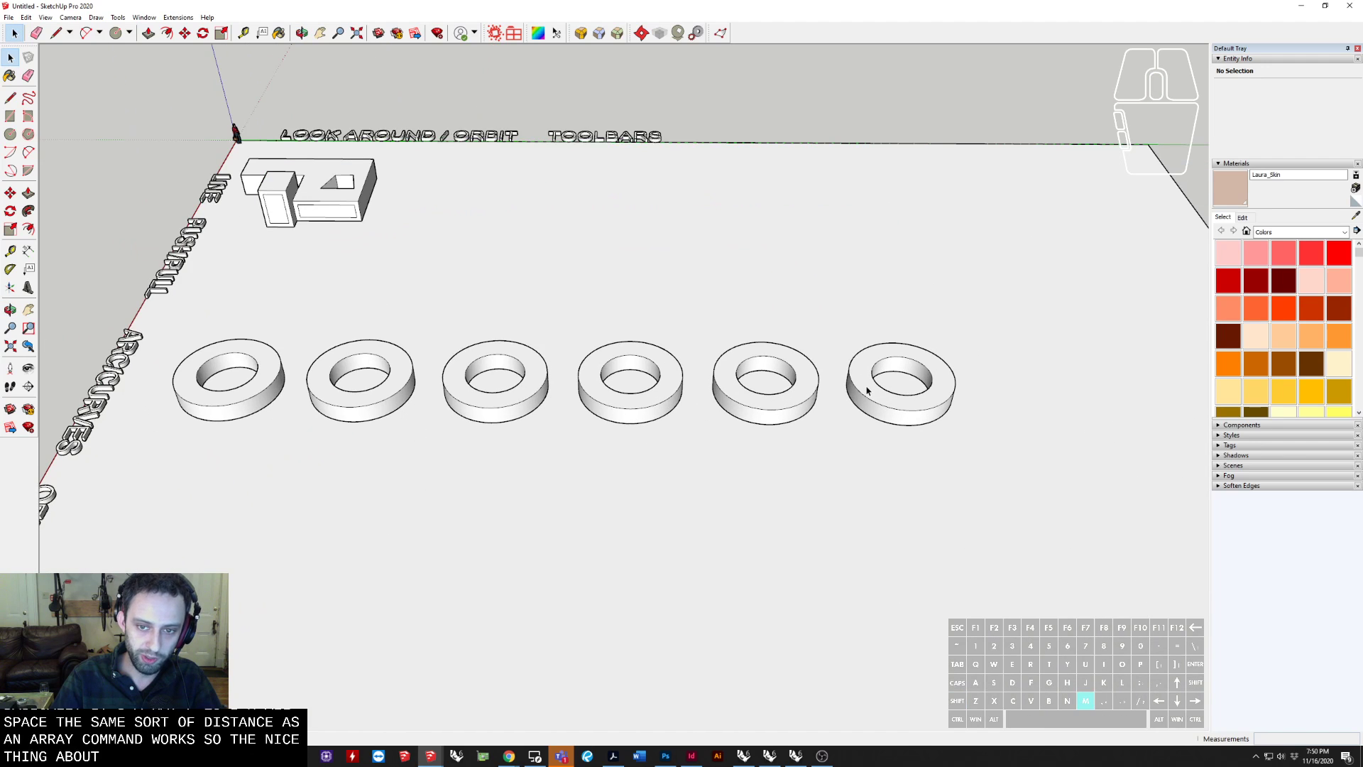
Open the farthest ring component for editing, draw two lines across its top face a quarter-circle apart, and erase the overhanging line end
{"action": "double_click", "coordinate": [866, 390]}
{"action": "scroll", "coordinate": [910, 343], "scroll_direction": "up", "scroll_amount": 5}
{"action": "middle_click_drag", "start_coordinate": [575, 413], "coordinate": [688, 360]}
{"action": "key", "text": "l"}
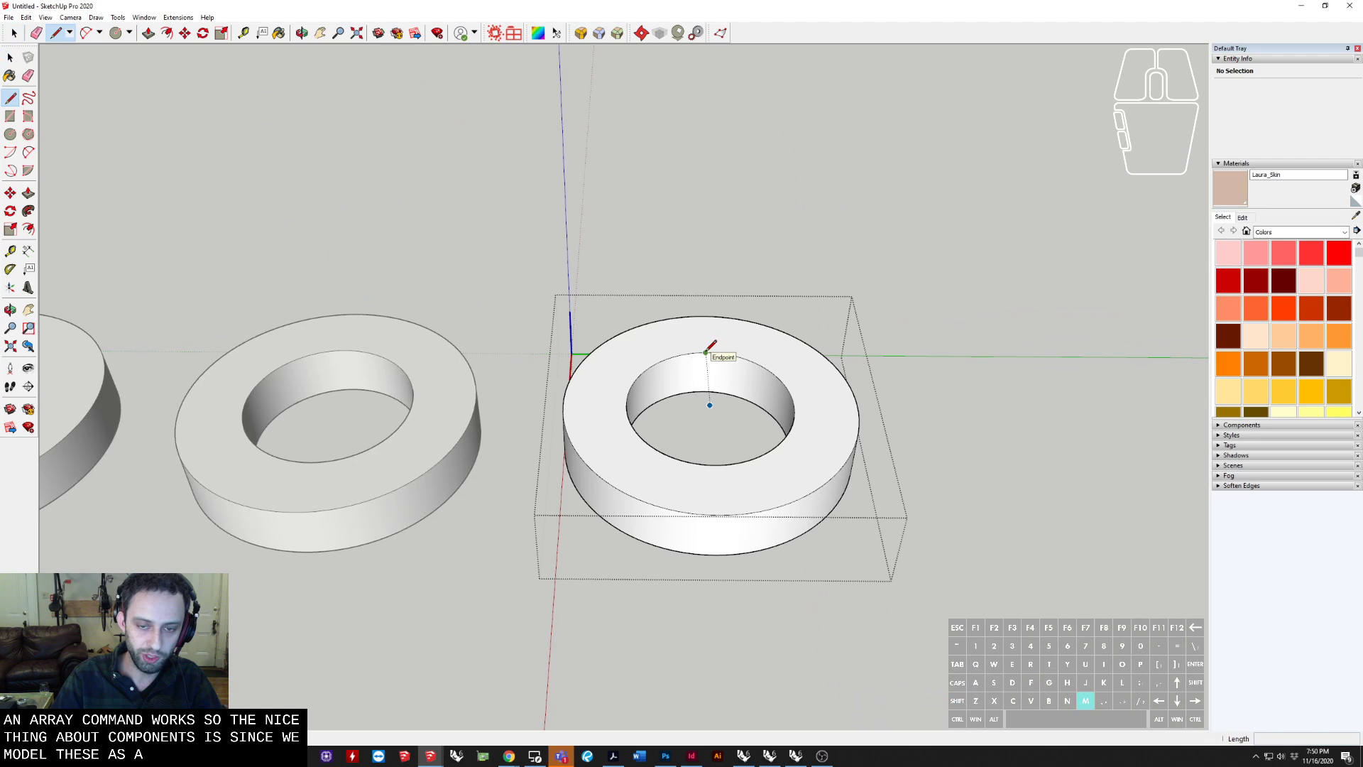
{"action": "left_click_drag", "start_coordinate": [707, 353], "coordinate": [702, 284]}
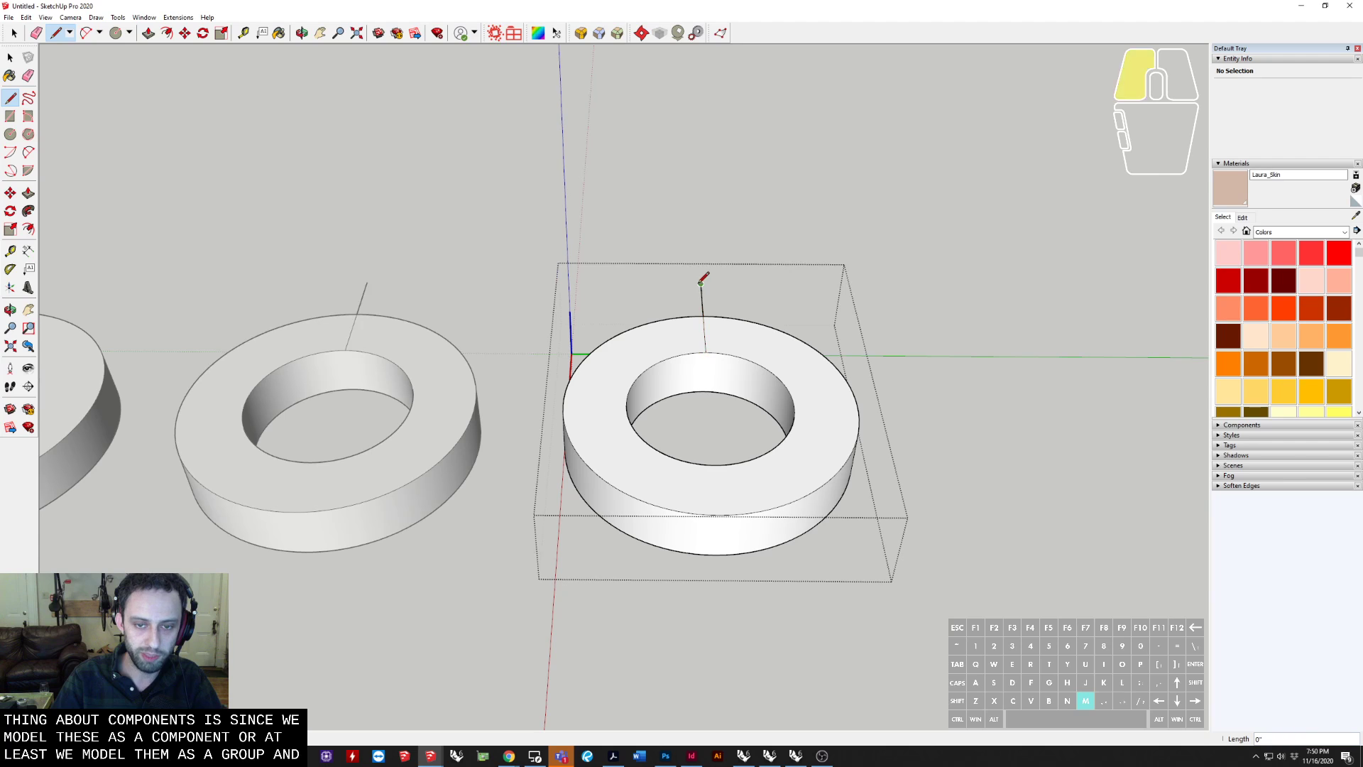
{"action": "left_click", "coordinate": [794, 405]}
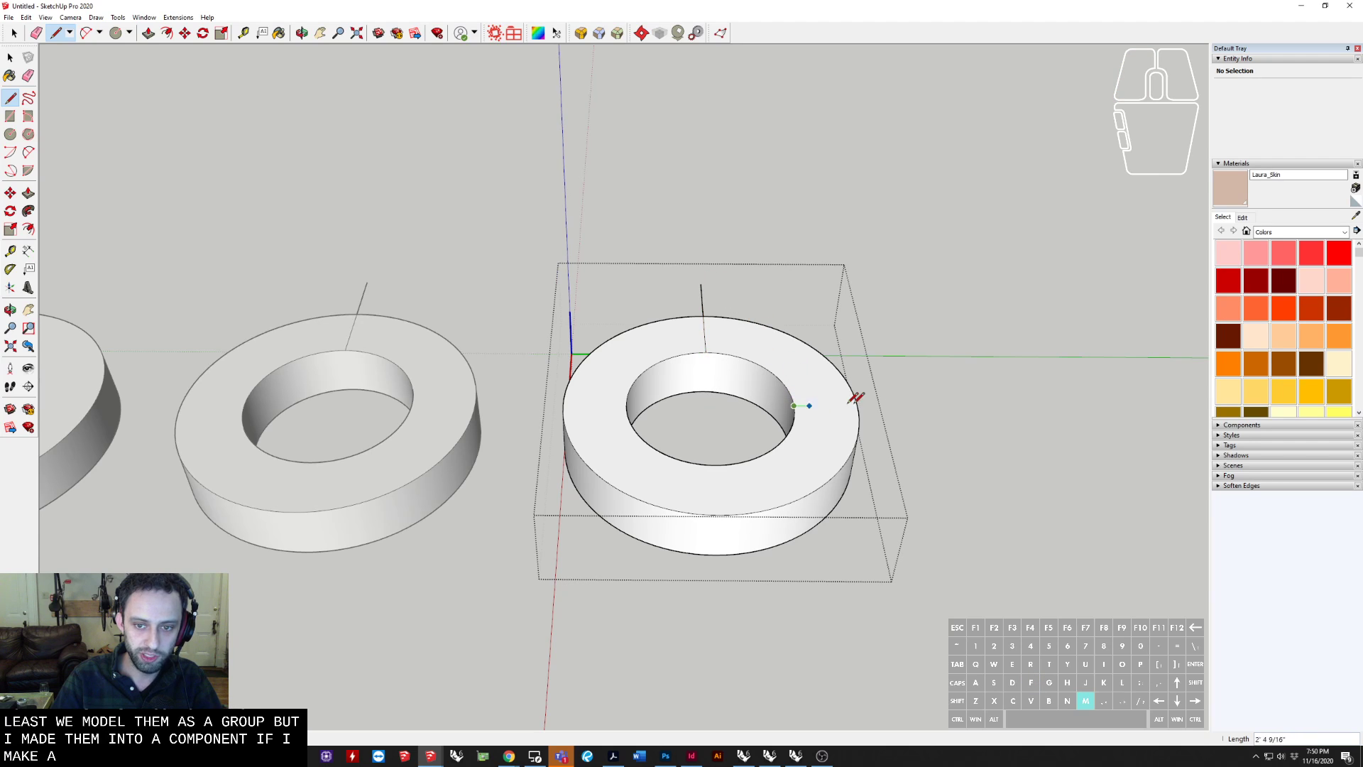
{"action": "left_click", "coordinate": [857, 406]}
{"action": "key", "text": "e"}
{"action": "left_click", "coordinate": [700, 297]}
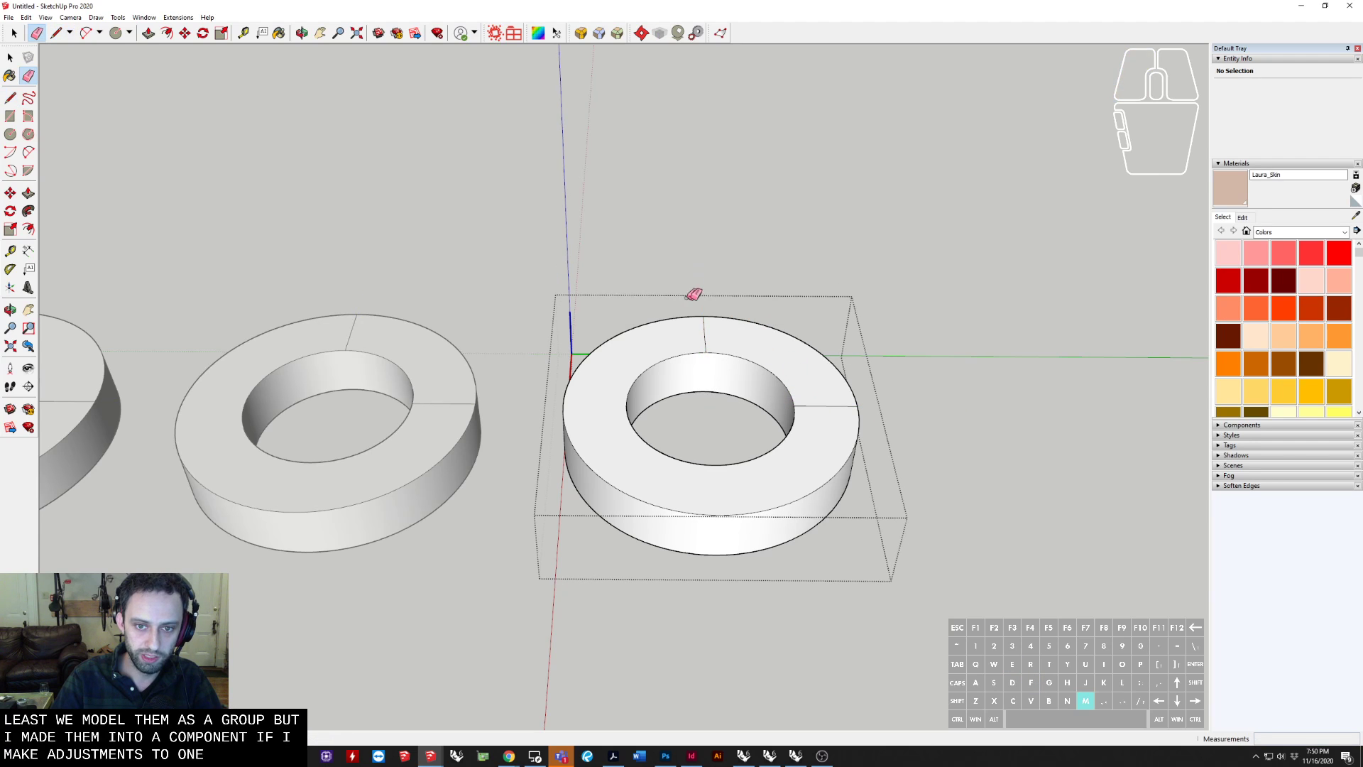
Push/Pull the quarter section between the two lines down about 3' 7" to cut it out of the ring, and leave the component
{"action": "key", "text": "p"}
{"action": "left_click_drag", "start_coordinate": [797, 353], "coordinate": [735, 392]}
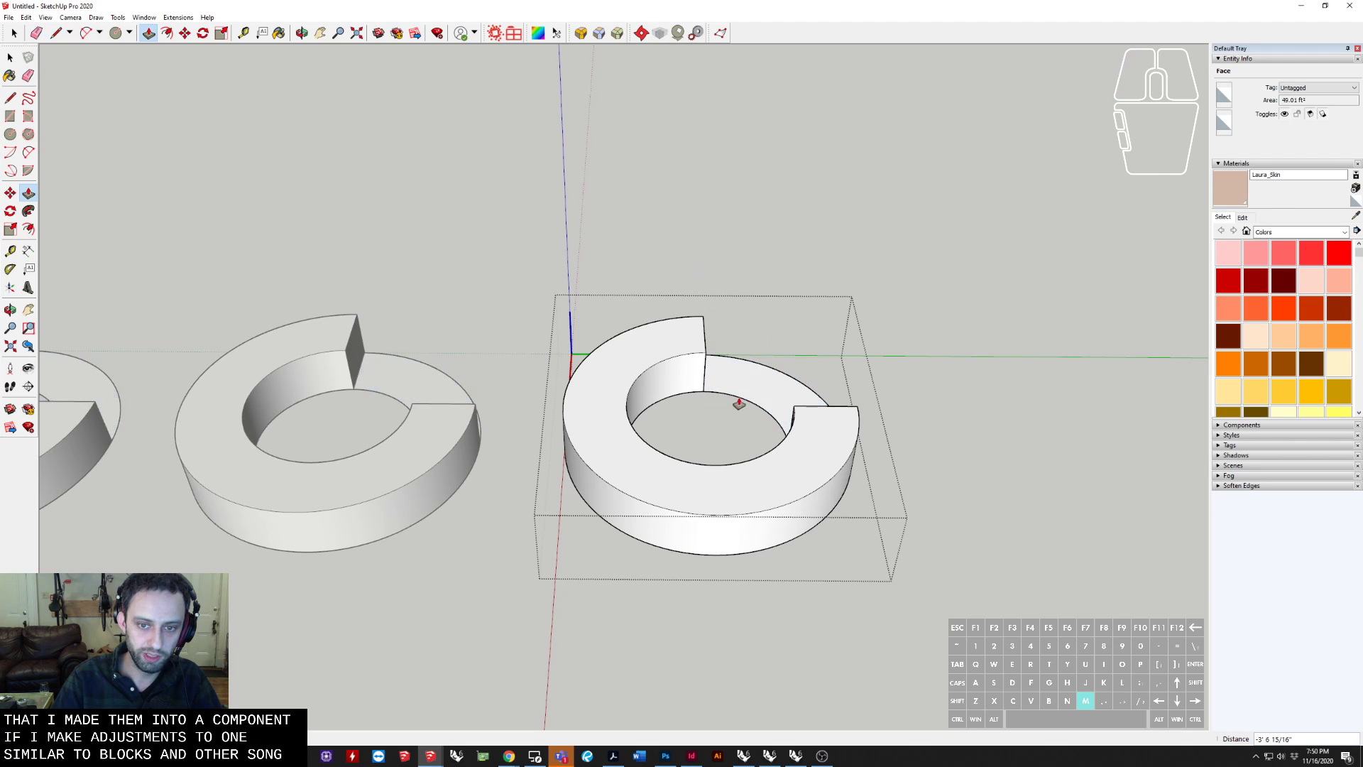
{"action": "left_click", "coordinate": [763, 362]}
{"action": "key", "text": "e"}
{"action": "mouse_move", "coordinate": [825, 437]}
{"action": "middle_mouse_down"}
{"action": "mouse_move", "coordinate": [584, 459]}
{"action": "mouse_move", "coordinate": [325, 386]}
{"action": "mouse_move", "coordinate": [301, 331]}
{"action": "mouse_move", "coordinate": [359, 315]}
{"action": "mouse_move", "coordinate": [457, 405]}
{"action": "mouse_move", "coordinate": [441, 313]}
{"action": "mouse_move", "coordinate": [492, 471]}
{"action": "mouse_move", "coordinate": [558, 531]}
{"action": "mouse_move", "coordinate": [556, 191]}
{"action": "mouse_move", "coordinate": [892, 183]}
{"action": "mouse_move", "coordinate": [837, 234]}
{"action": "middle_mouse_up"}
{"action": "key", "text": "space"}
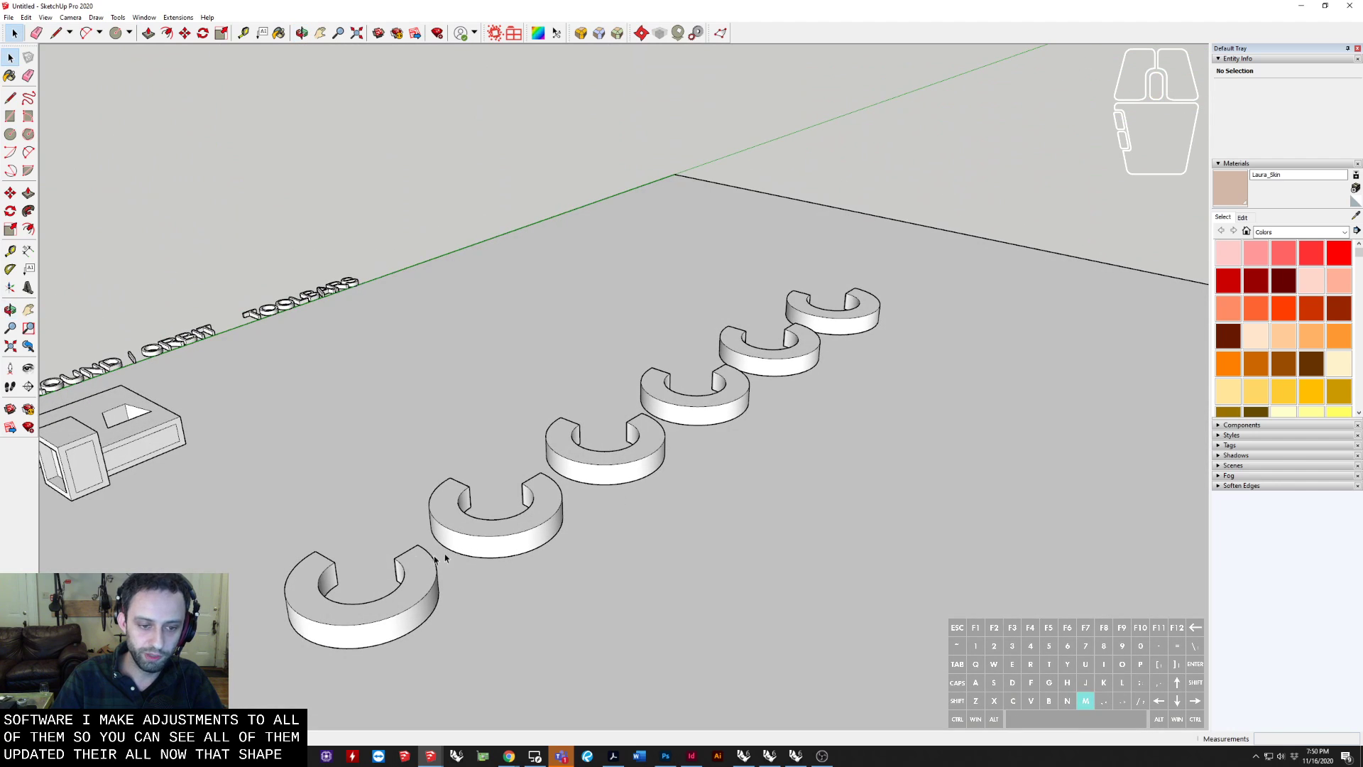
Examine the row of cut ring components and compare it with the loose faces and edges of the ungrouped block behind "PUSH/PULL"
{"action": "left_click", "coordinate": [511, 536]}
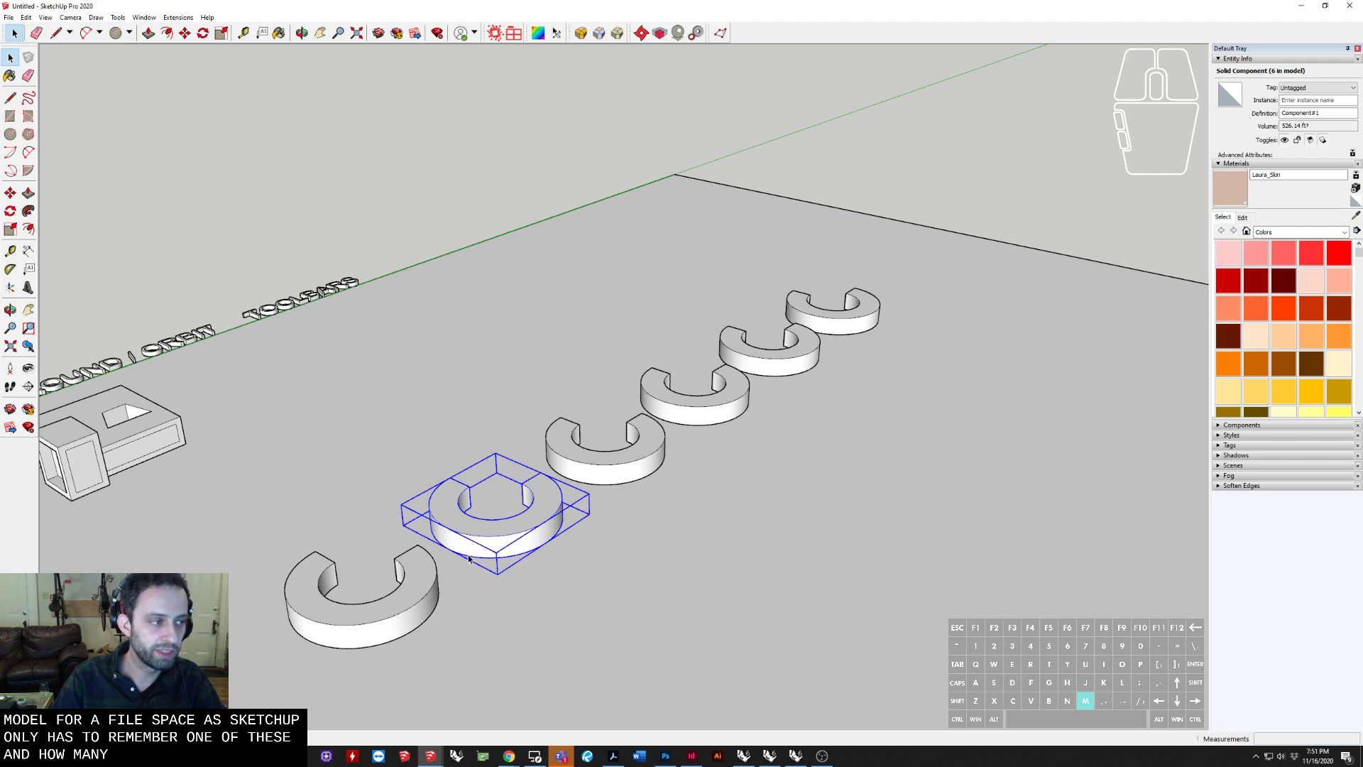
{"action": "middle_click_drag", "start_coordinate": [468, 558], "coordinate": [542, 399], "text": "shift"}
{"action": "middle_click_drag", "start_coordinate": [683, 399], "coordinate": [738, 406]}
{"action": "middle_click_drag", "start_coordinate": [738, 406], "coordinate": [672, 407], "text": "shift"}
{"action": "left_click", "coordinate": [495, 444]}
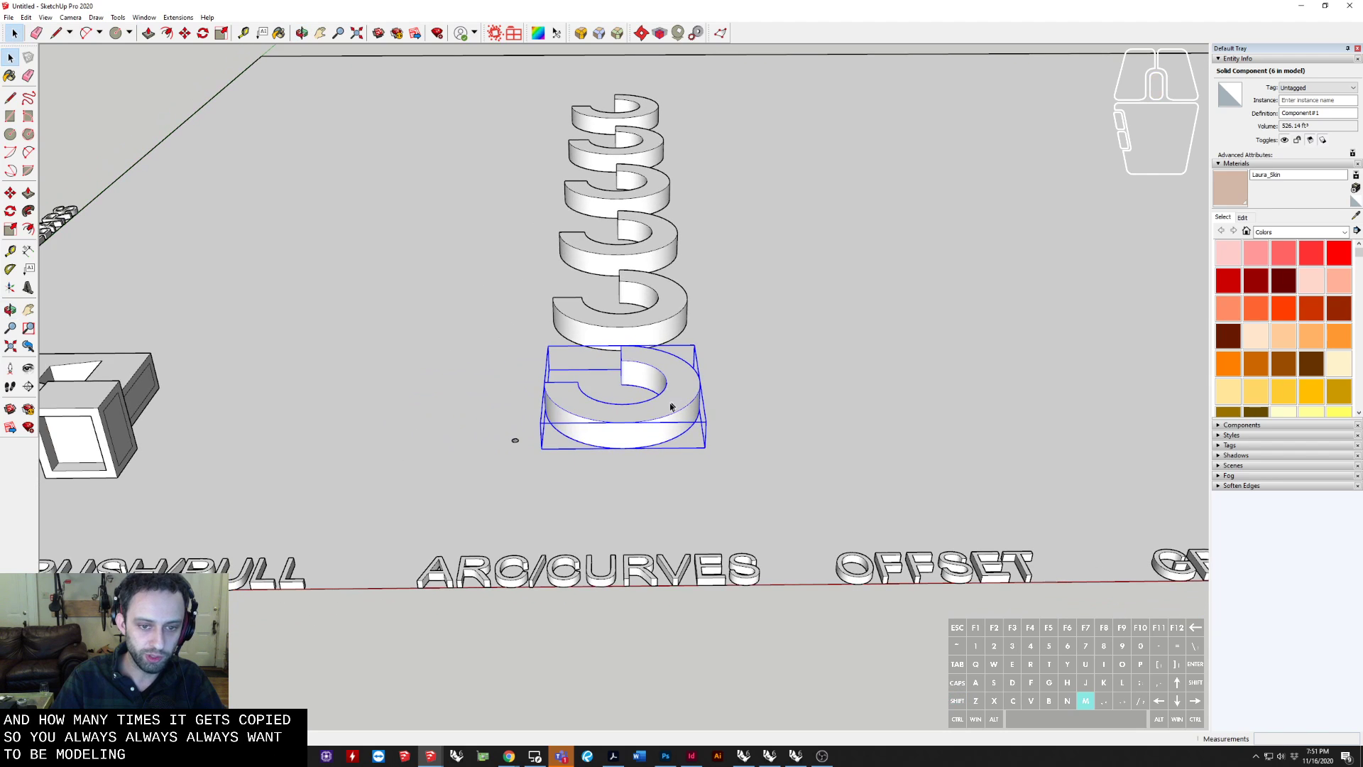
{"action": "middle_click_drag", "start_coordinate": [320, 435], "coordinate": [572, 371], "text": "shift"}
{"action": "scroll", "coordinate": [346, 364], "scroll_direction": "up", "scroll_amount": 3}
{"action": "left_click", "coordinate": [351, 361]}
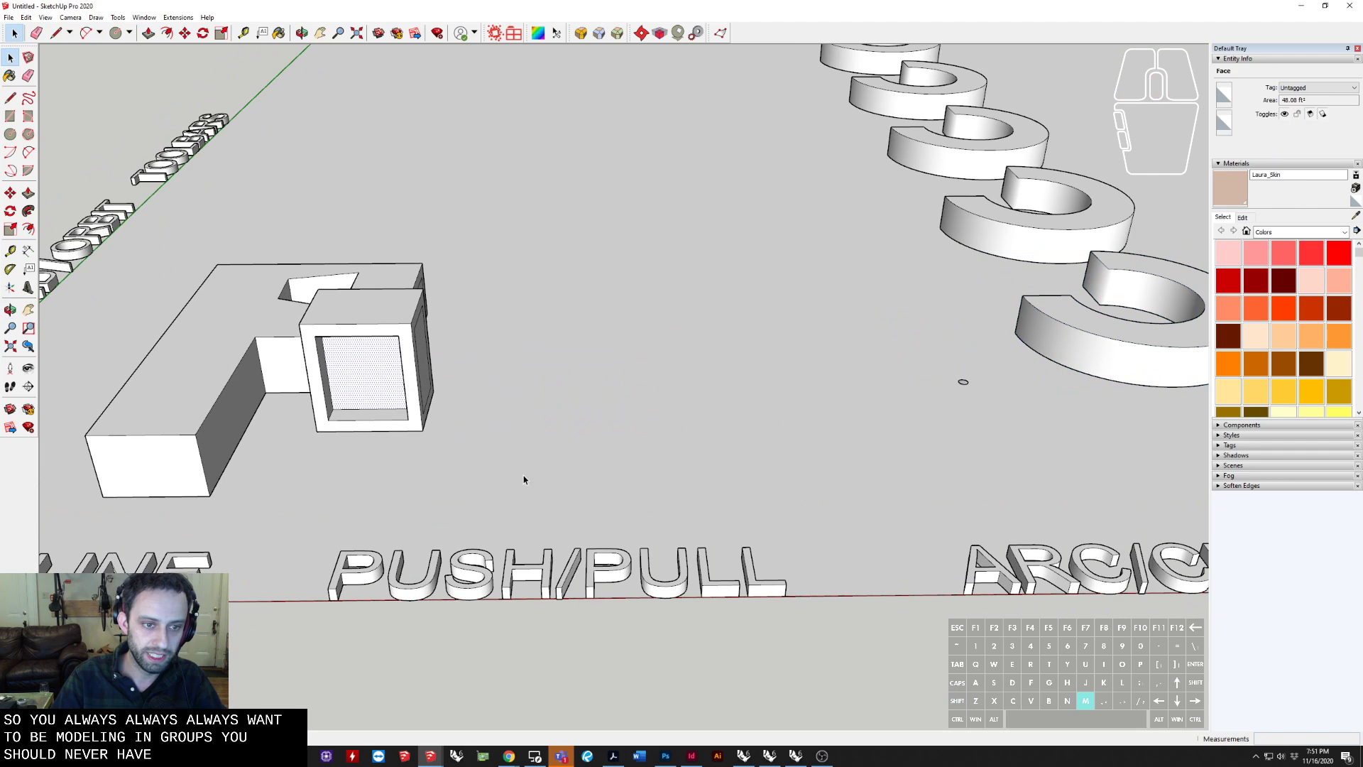
{"action": "middle_click_drag", "start_coordinate": [524, 478], "coordinate": [674, 490], "text": "shift"}
{"action": "left_click", "coordinate": [327, 391]}
{"action": "left_click", "coordinate": [364, 398]}
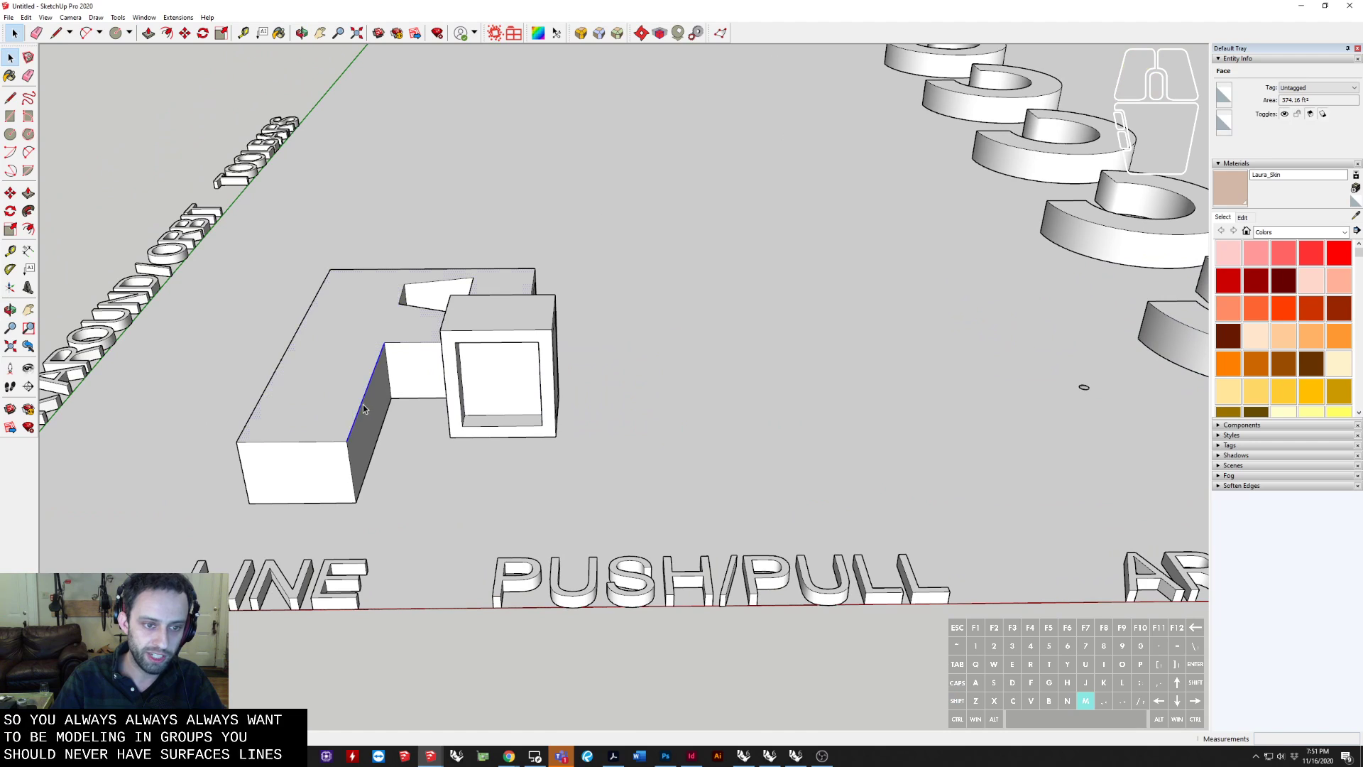
Select the top face of the ungrouped block directly to show it is loose geometry, and clear the selection
{"action": "left_click", "coordinate": [323, 362]}
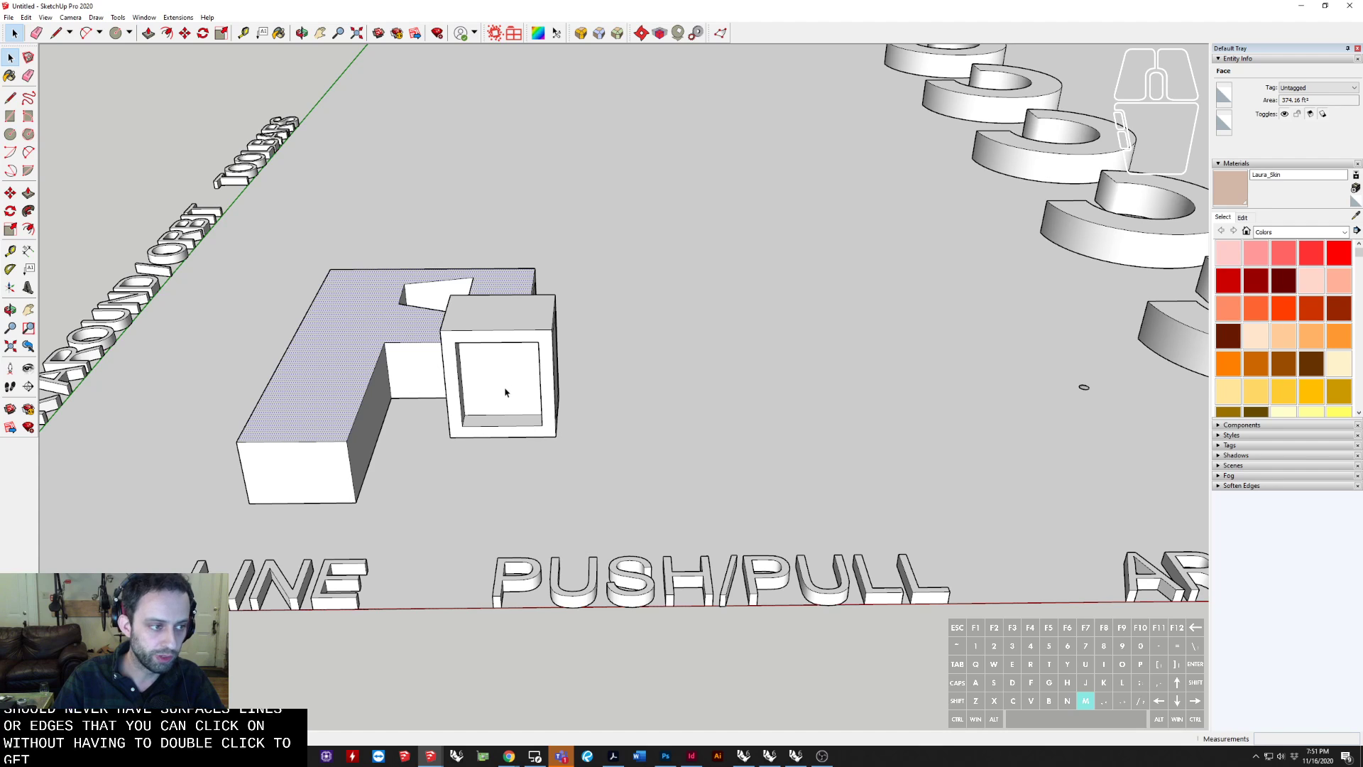
{"action": "middle_click_drag", "start_coordinate": [507, 390], "coordinate": [371, 390]}
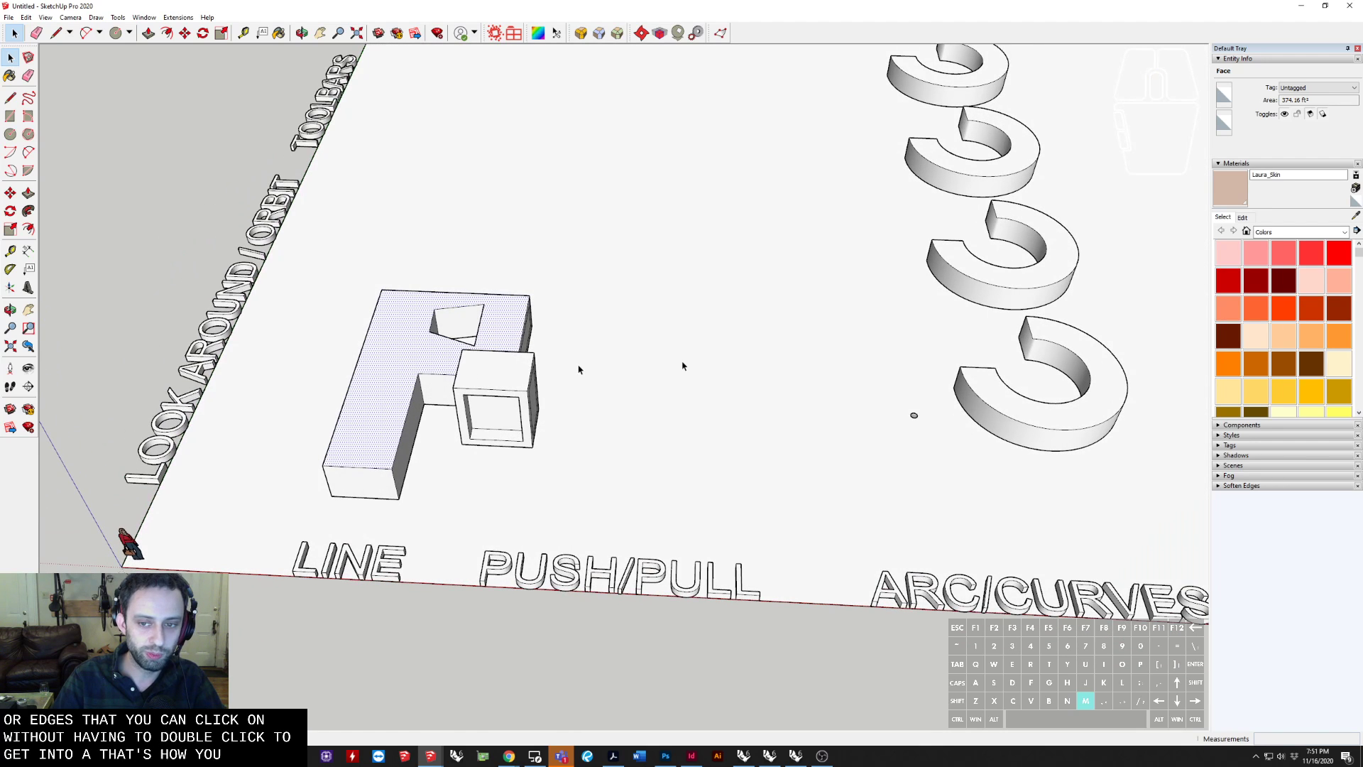
{"action": "left_click_drag", "start_coordinate": [892, 396], "coordinate": [940, 455]}
{"action": "key", "text": "x"}
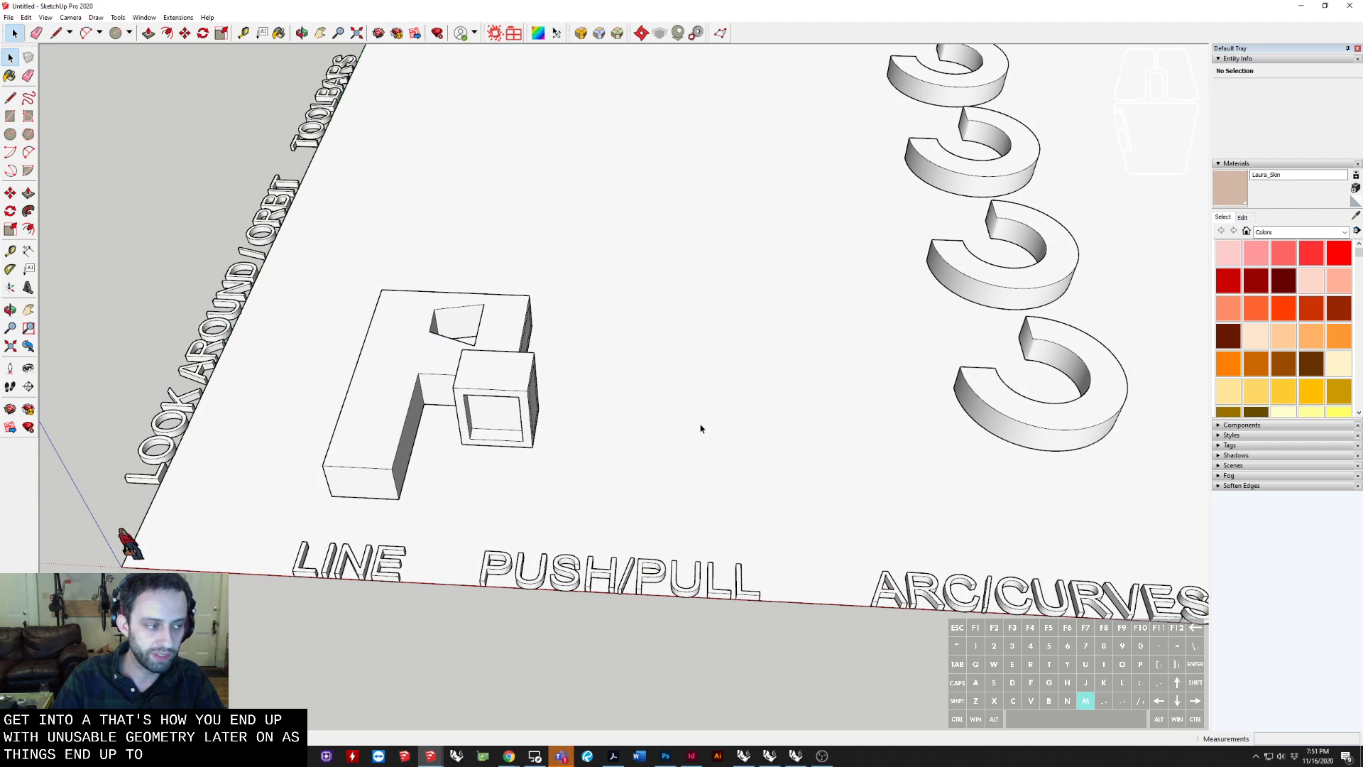
{"action": "key", "text": "m"}
{"action": "scroll", "coordinate": [507, 485], "scroll_direction": "up", "scroll_amount": 5}
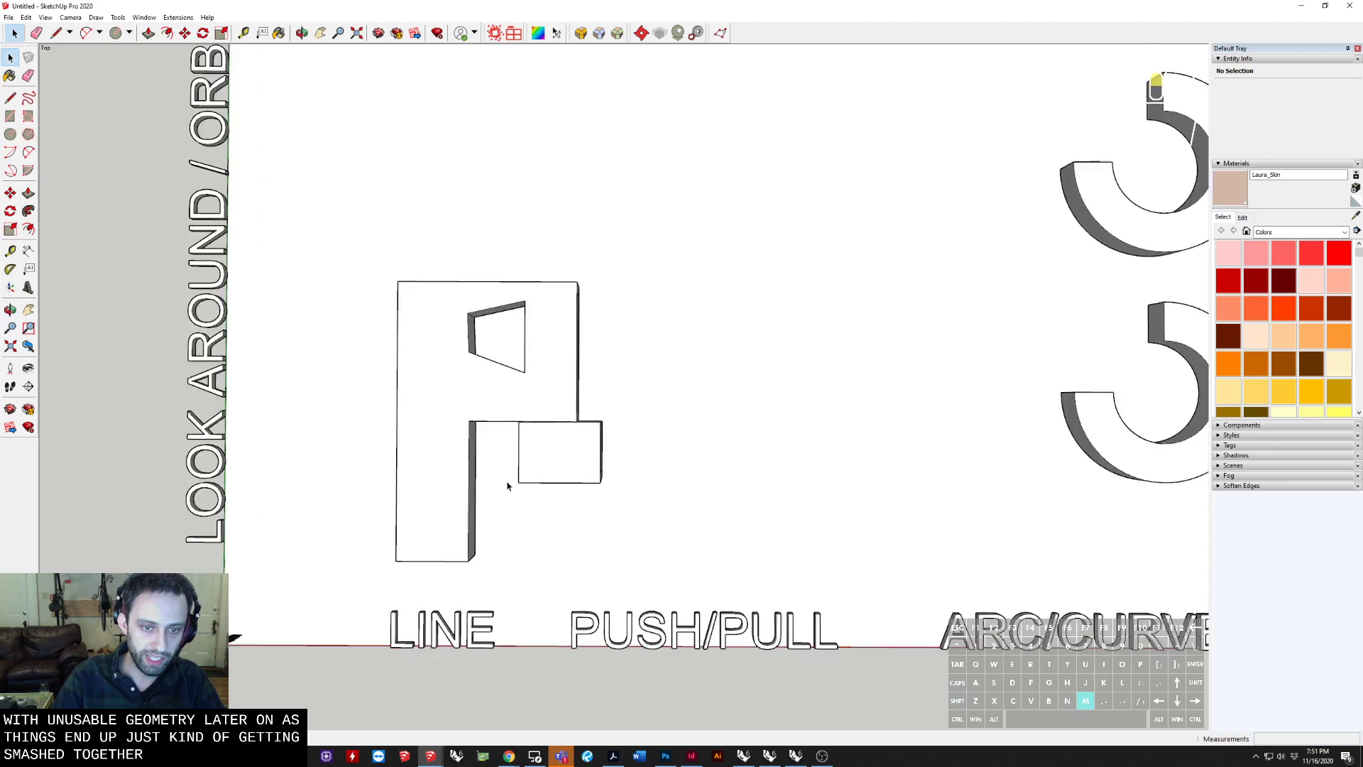
{"action": "middle_click_drag", "start_coordinate": [499, 495], "coordinate": [572, 502], "text": "shift"}
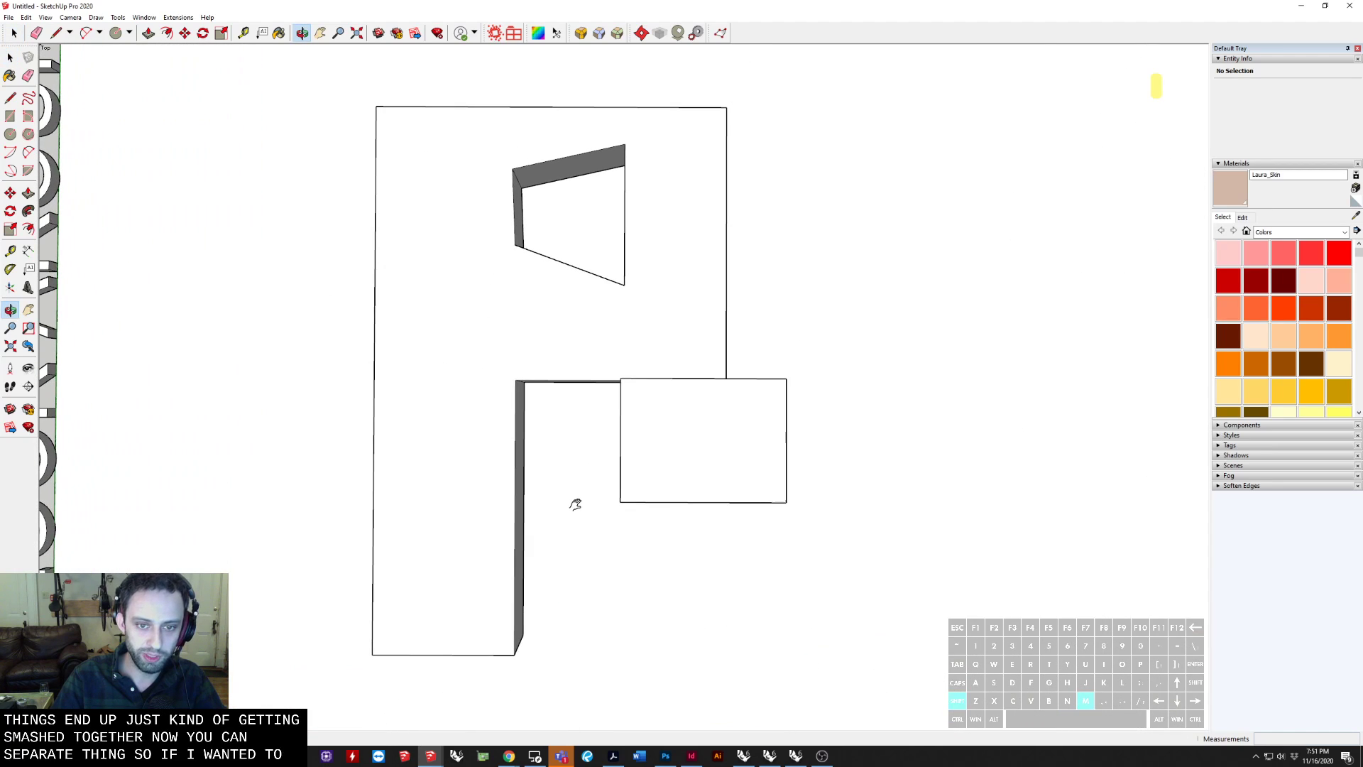
{"action": "left_click_drag", "start_coordinate": [570, 534], "coordinate": [641, 484]}
{"action": "left_click_drag", "start_coordinate": [833, 367], "coordinate": [834, 369]}
{"action": "middle_click_drag", "start_coordinate": [834, 369], "coordinate": [756, 92]}
{"action": "right_click", "coordinate": [755, 267]}
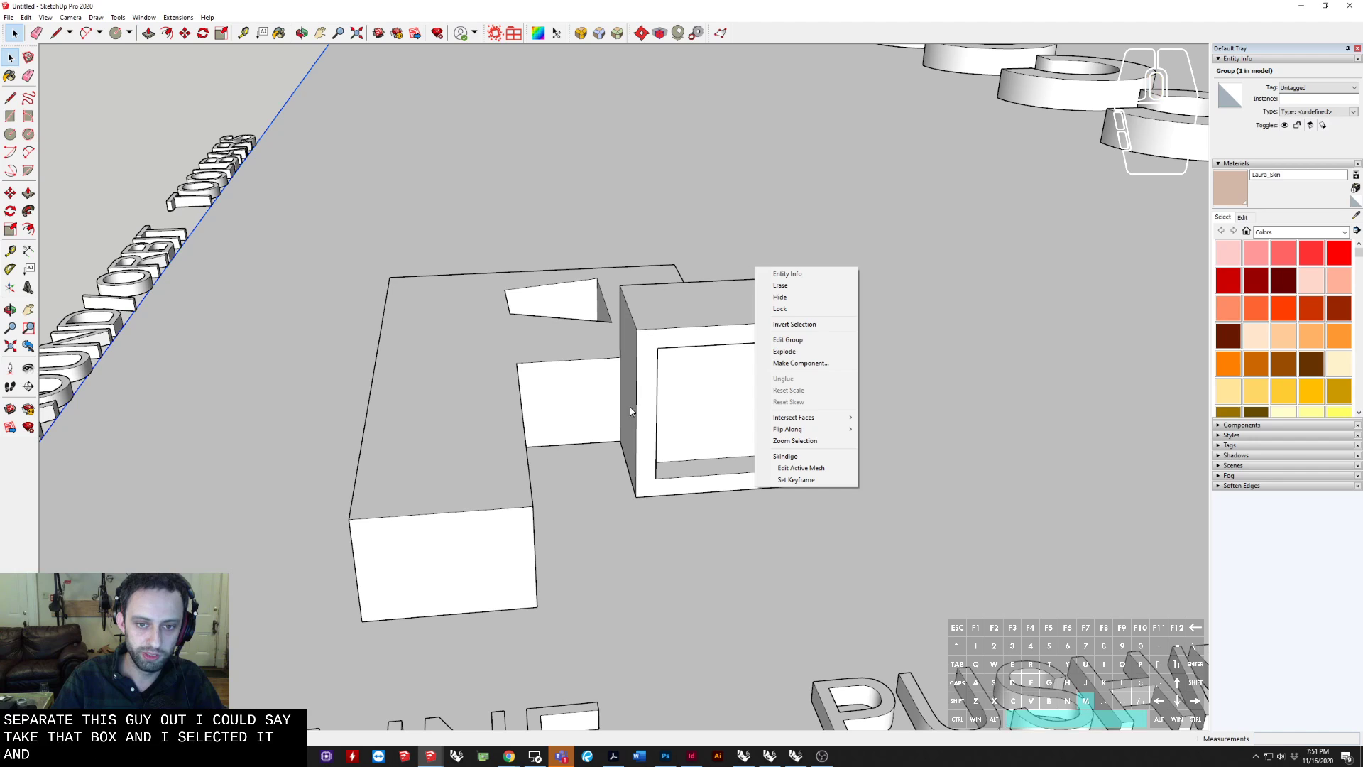
{"action": "left_click", "coordinate": [785, 352]}
Select only the faces and edges of the hollowed box attached to the block and make them a group
{"action": "middle_click_drag", "start_coordinate": [679, 362], "coordinate": [660, 605]}
{"action": "left_click_drag", "start_coordinate": [835, 445], "coordinate": [787, 446]}
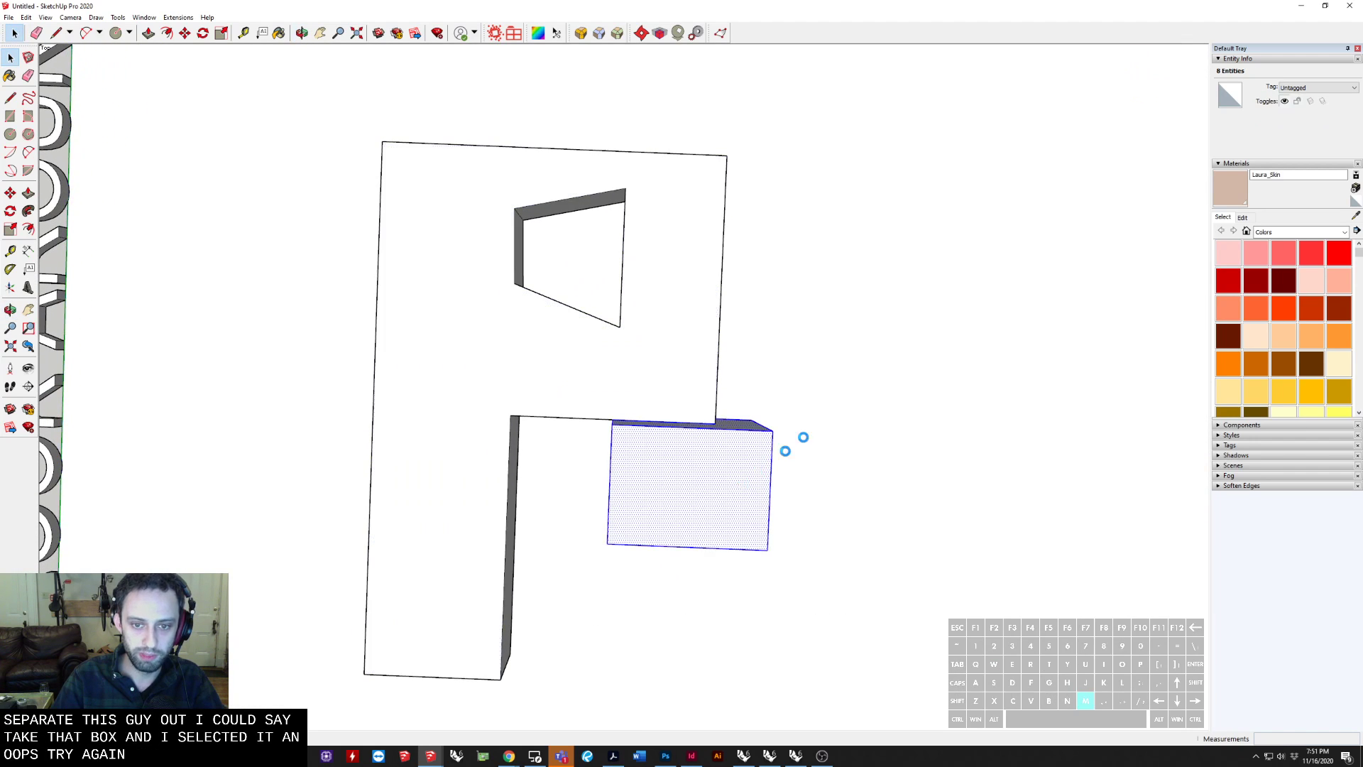
{"action": "middle_click_drag", "start_coordinate": [787, 445], "coordinate": [873, 191]}
{"action": "right_click", "coordinate": [713, 399]}
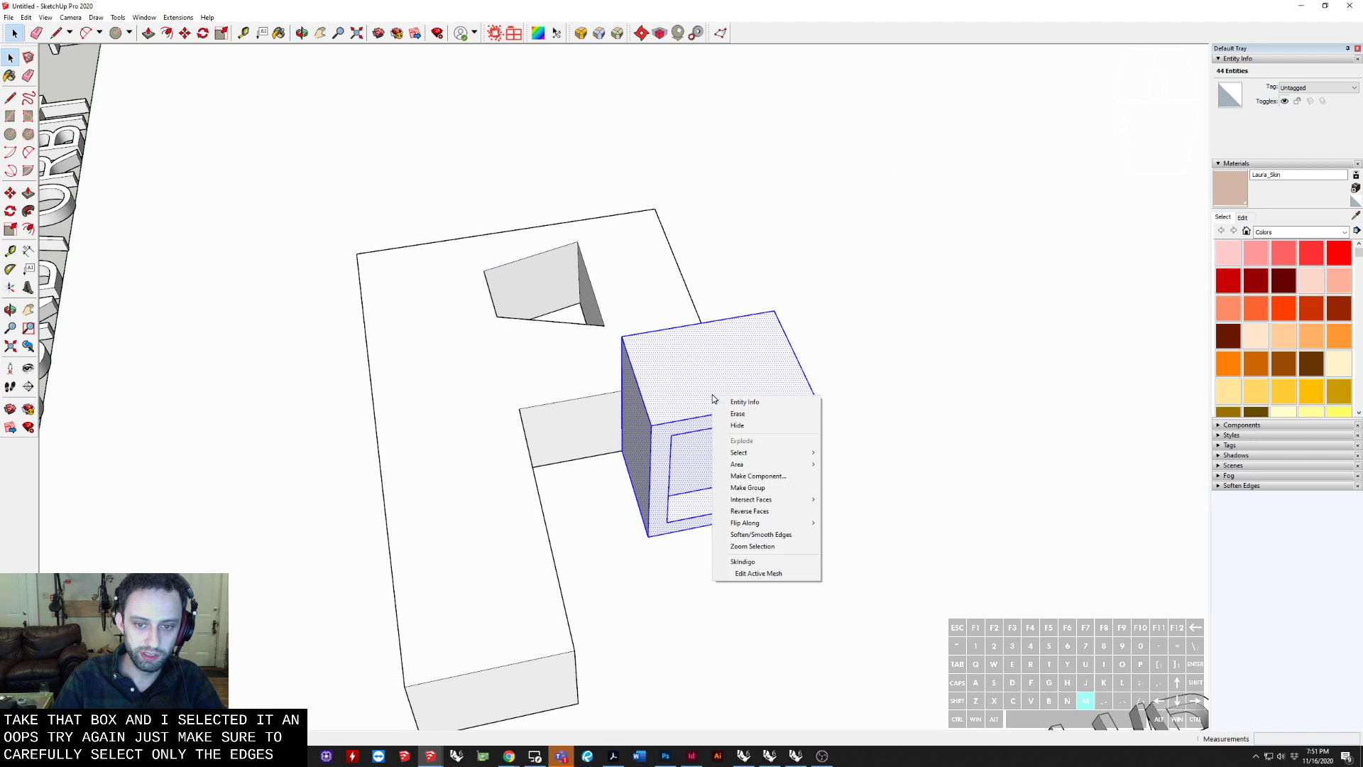
{"action": "left_click", "coordinate": [738, 488]}
Move the new box group away from the block so that the two stand apart
{"action": "key", "text": "m"}
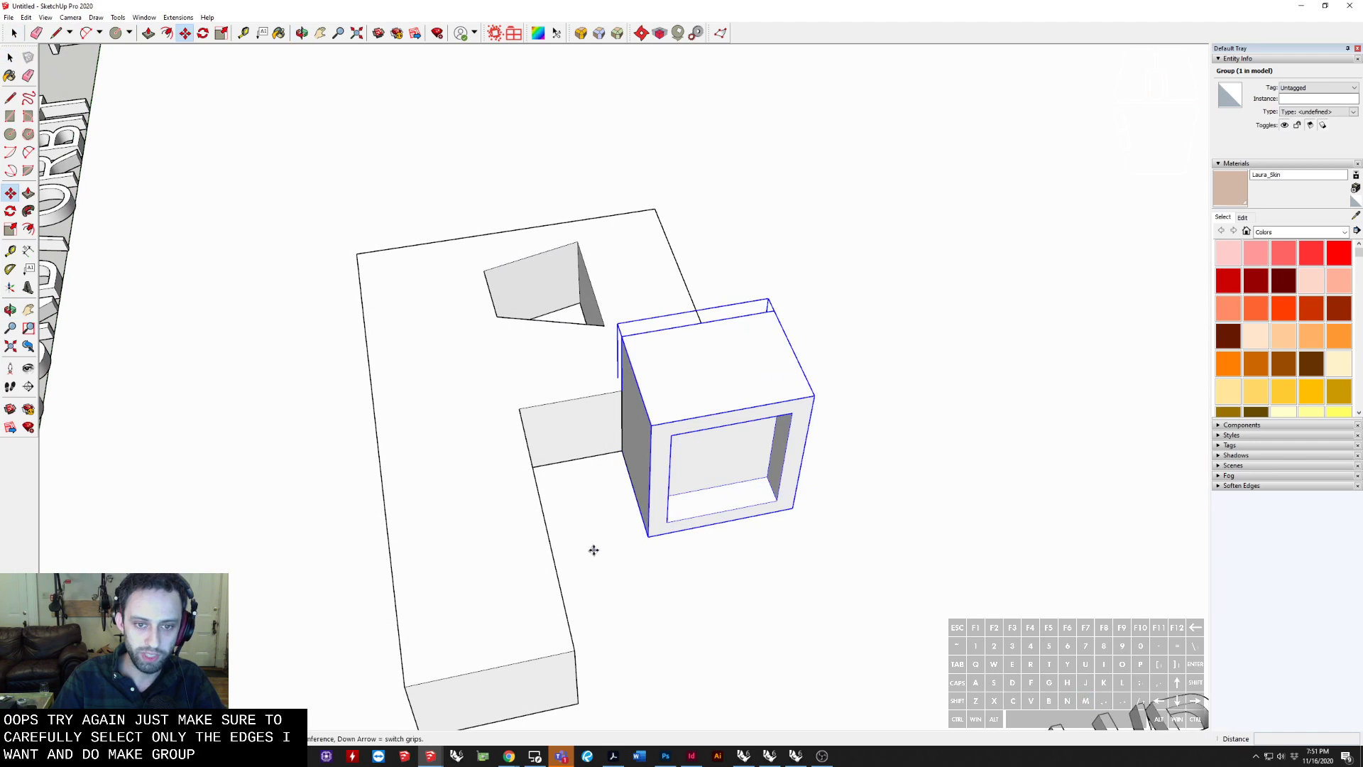
{"action": "left_click", "coordinate": [594, 548]}
{"action": "left_click", "coordinate": [816, 498]}
Inside the box group, draw the missing bottom edge to close the open side face and erase the leftover lines on it
{"action": "middle_click_drag", "start_coordinate": [827, 499], "coordinate": [348, 131]}
{"action": "scroll", "coordinate": [530, 372], "scroll_direction": "up", "scroll_amount": 7}
{"action": "middle_click_drag", "start_coordinate": [529, 371], "coordinate": [242, 421]}
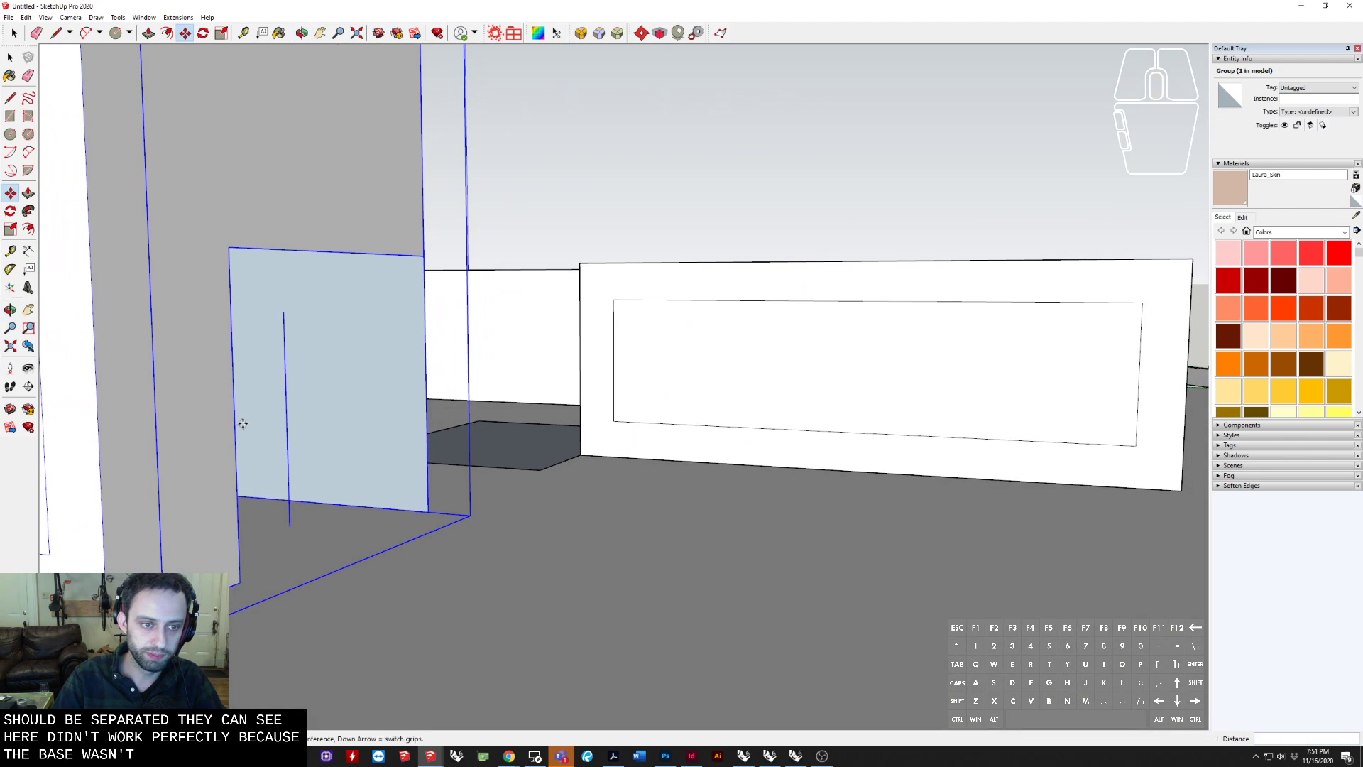
{"action": "key", "text": "space"}
{"action": "double_click", "coordinate": [192, 455]}
{"action": "key", "text": "e"}
{"action": "left_click", "coordinate": [286, 429]}
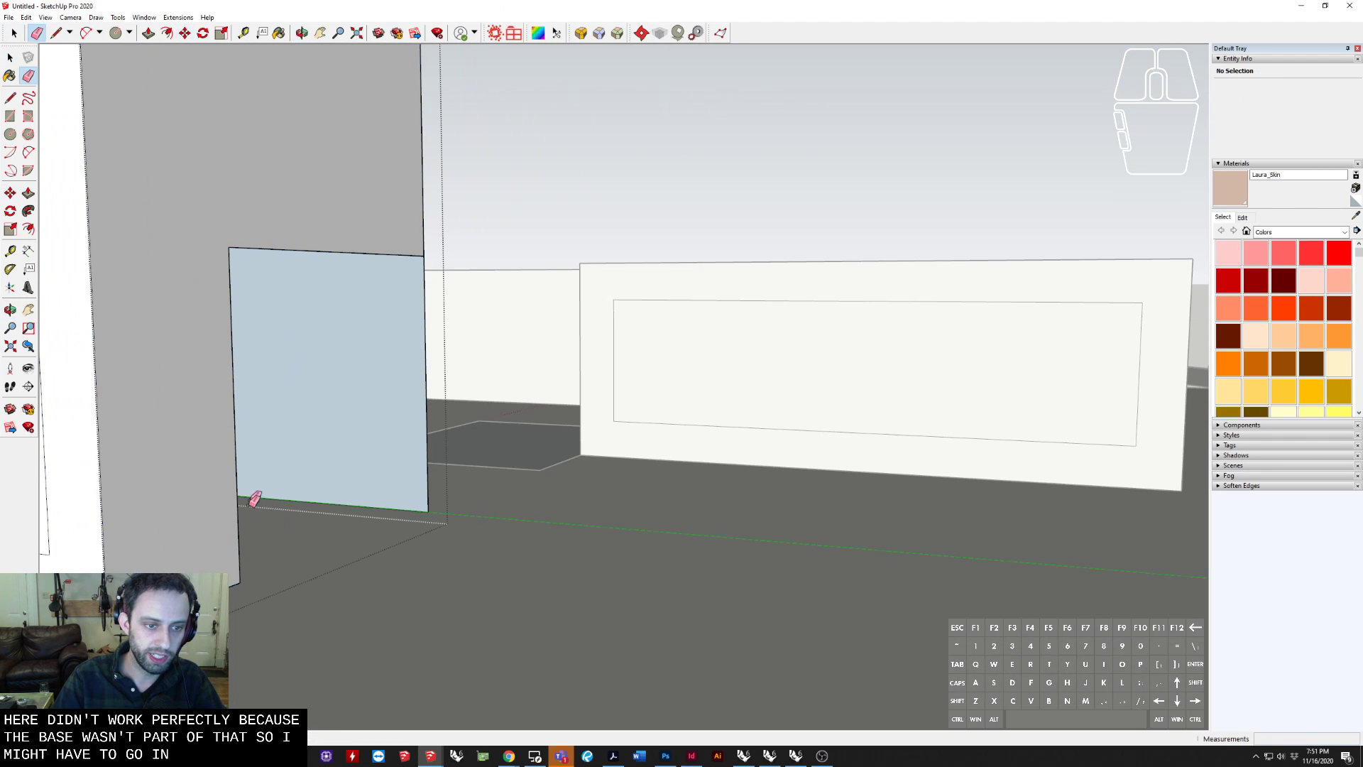
{"action": "left_click", "coordinate": [240, 581]}
{"action": "left_click", "coordinate": [429, 511]}
{"action": "key", "text": "e"}
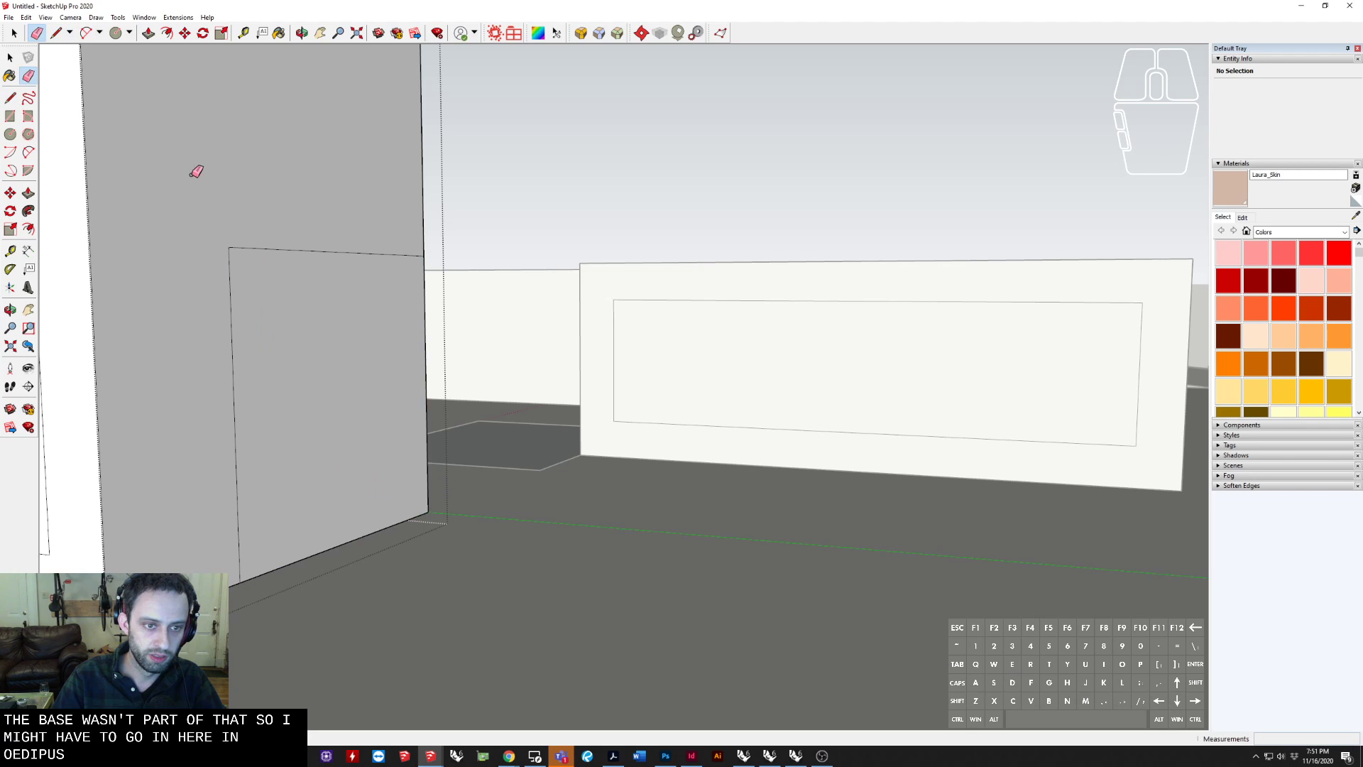
{"action": "left_click_drag", "start_coordinate": [282, 223], "coordinate": [224, 294]}
{"action": "mouse_move", "coordinate": [167, 439]}
{"action": "middle_mouse_down", "text": "shift"}
{"action": "mouse_move", "coordinate": [410, 26]}
{"action": "mouse_move", "coordinate": [605, 337]}
{"action": "mouse_move", "coordinate": [556, 364]}
{"action": "mouse_move", "coordinate": [998, 456]}
{"action": "mouse_move", "coordinate": [478, 487]}
{"action": "mouse_move", "coordinate": [842, 511]}
{"action": "mouse_move", "coordinate": [626, 593]}
{"action": "middle_mouse_up", "text": "shift"}
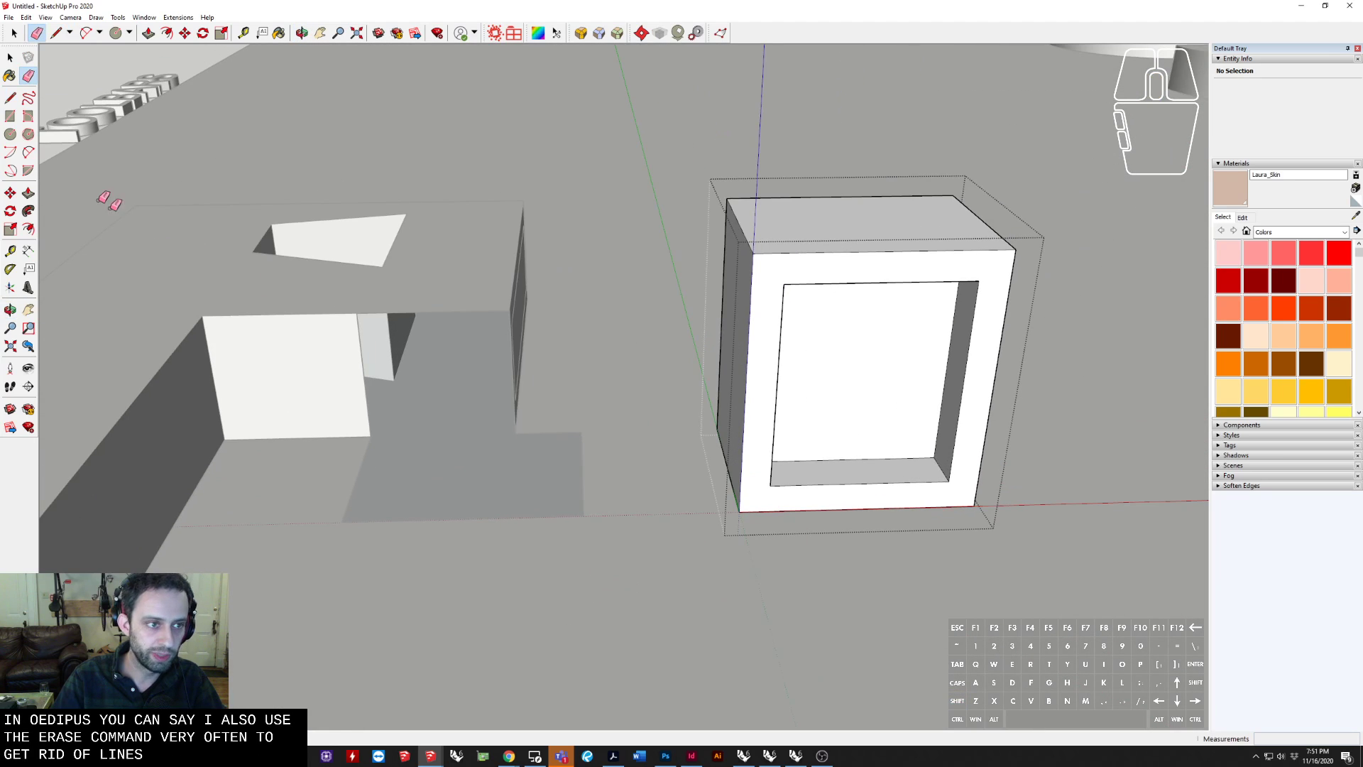
Leave the box group and draw a line along the base of the block's opening to close its missing side face
{"action": "key", "text": "e"}
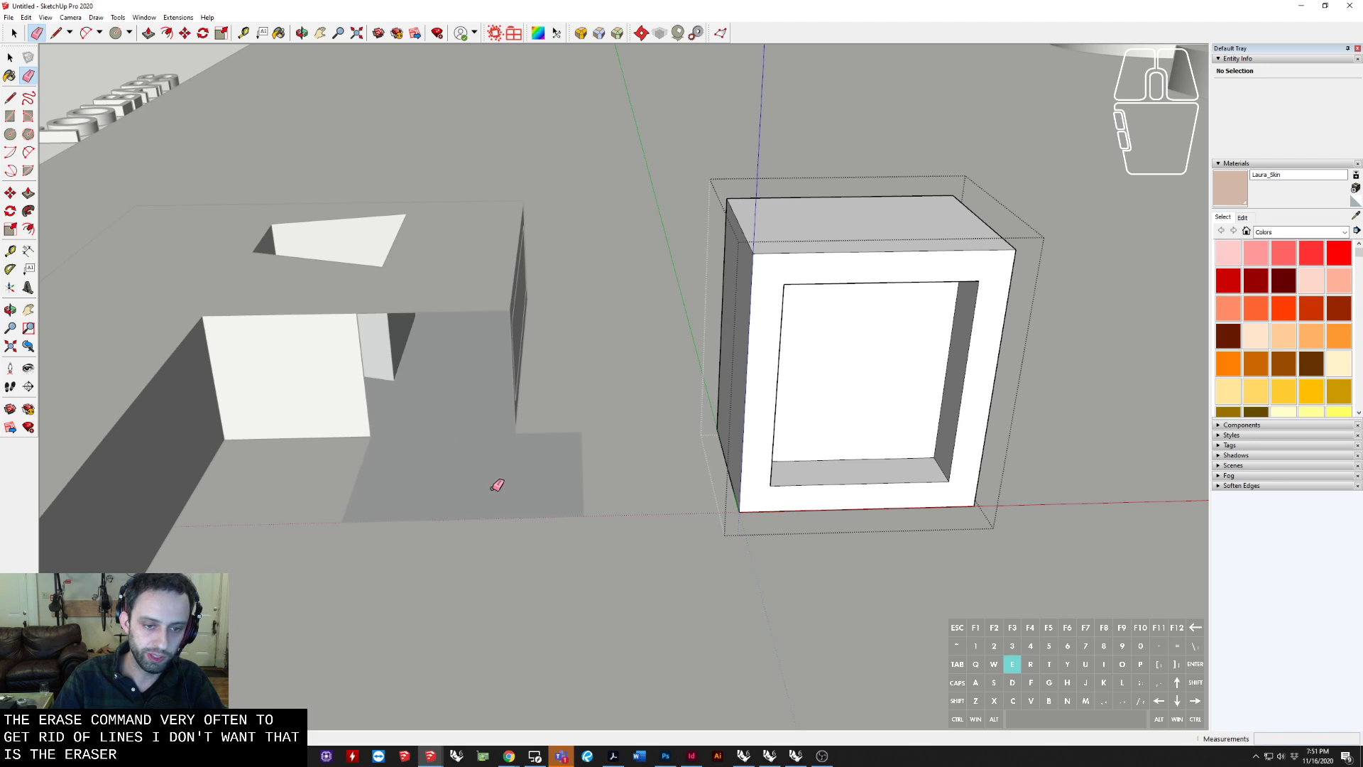
{"action": "double_click", "coordinate": [476, 478]}
{"action": "scroll", "coordinate": [440, 448], "scroll_direction": "up", "scroll_amount": 2}
{"action": "key", "text": "l"}
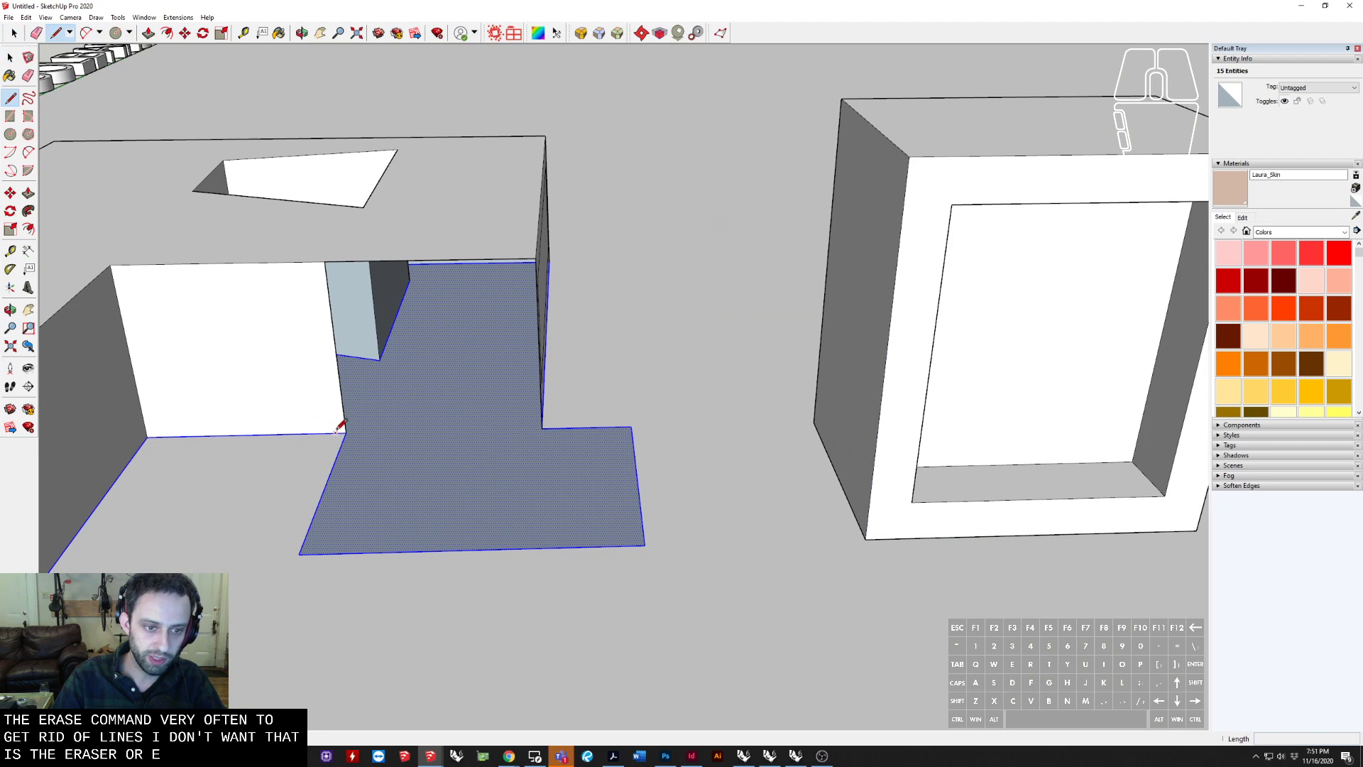
{"action": "left_click", "coordinate": [345, 432]}
{"action": "left_click", "coordinate": [541, 428]}
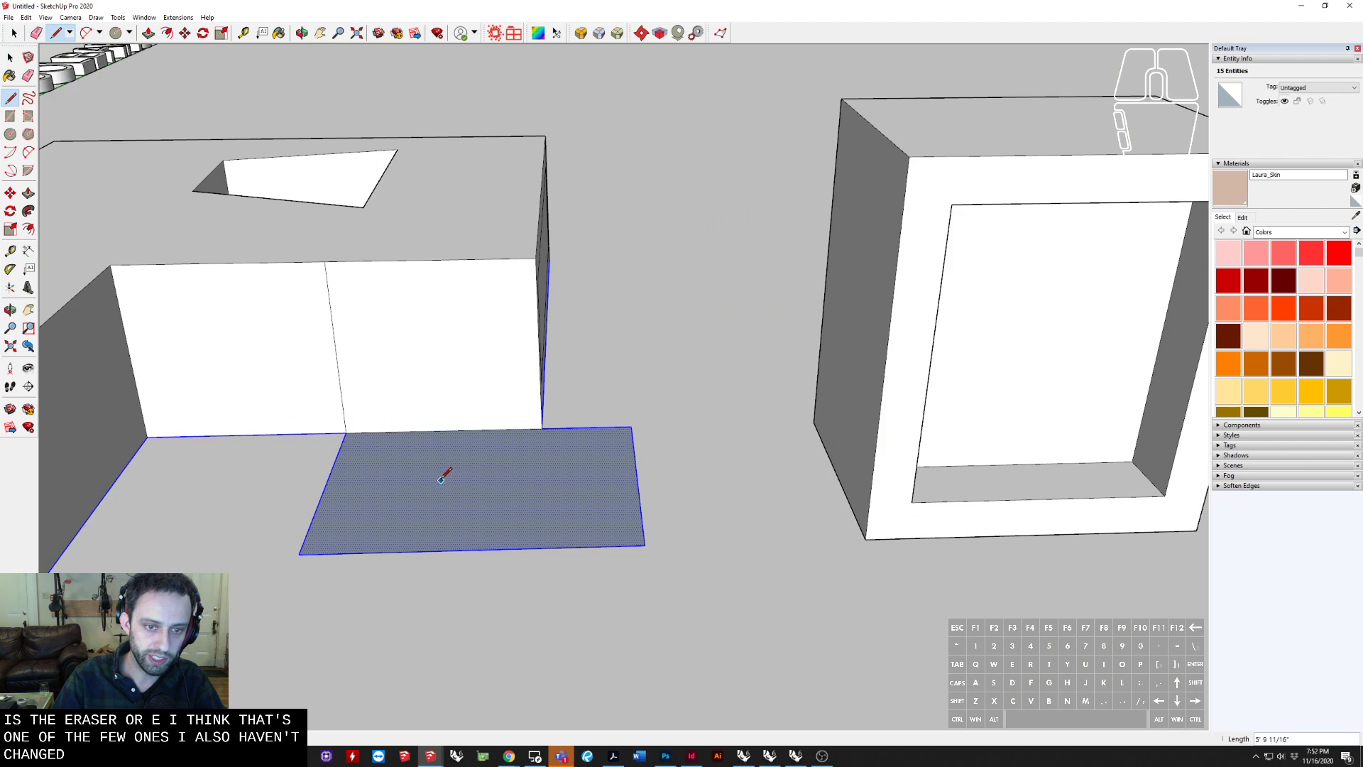
Delete the refilled side face of the block and close it again by tracing over its bottom edge
{"action": "middle_click_drag", "start_coordinate": [447, 466], "coordinate": [565, 465]}
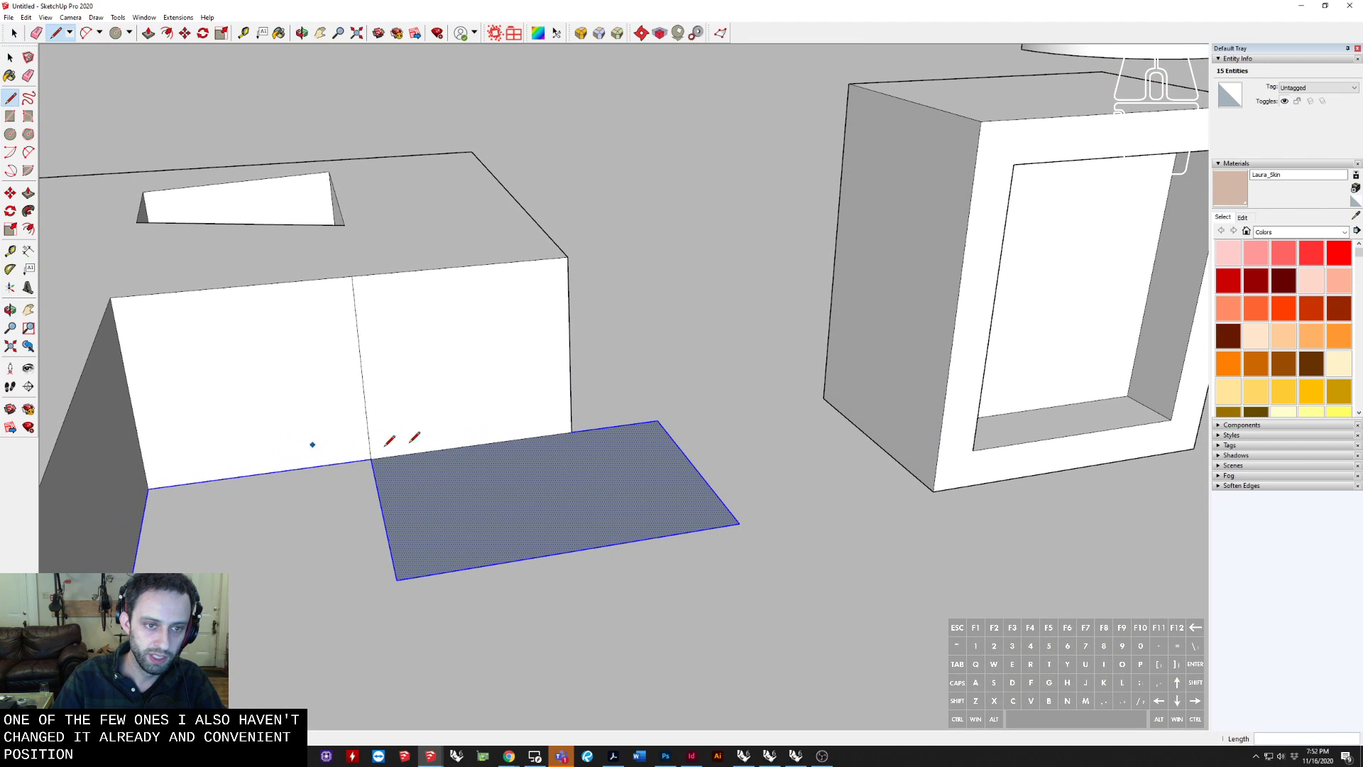
{"action": "middle_click_drag", "start_coordinate": [472, 332], "coordinate": [335, 375]}
{"action": "key", "text": "space"}
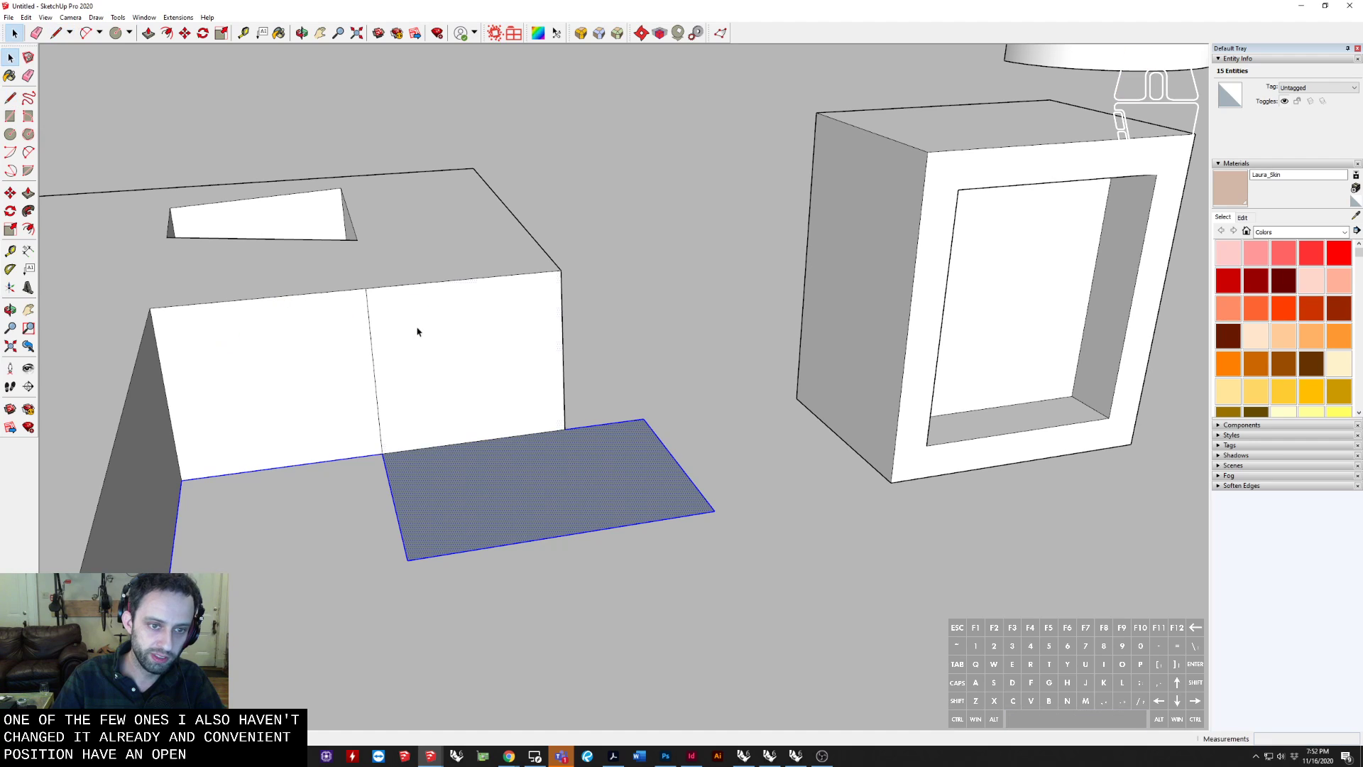
{"action": "left_click", "coordinate": [418, 330]}
{"action": "key", "text": "Delete"}
{"action": "middle_click_drag", "start_coordinate": [573, 381], "coordinate": [490, 408]}
{"action": "key", "text": "l"}
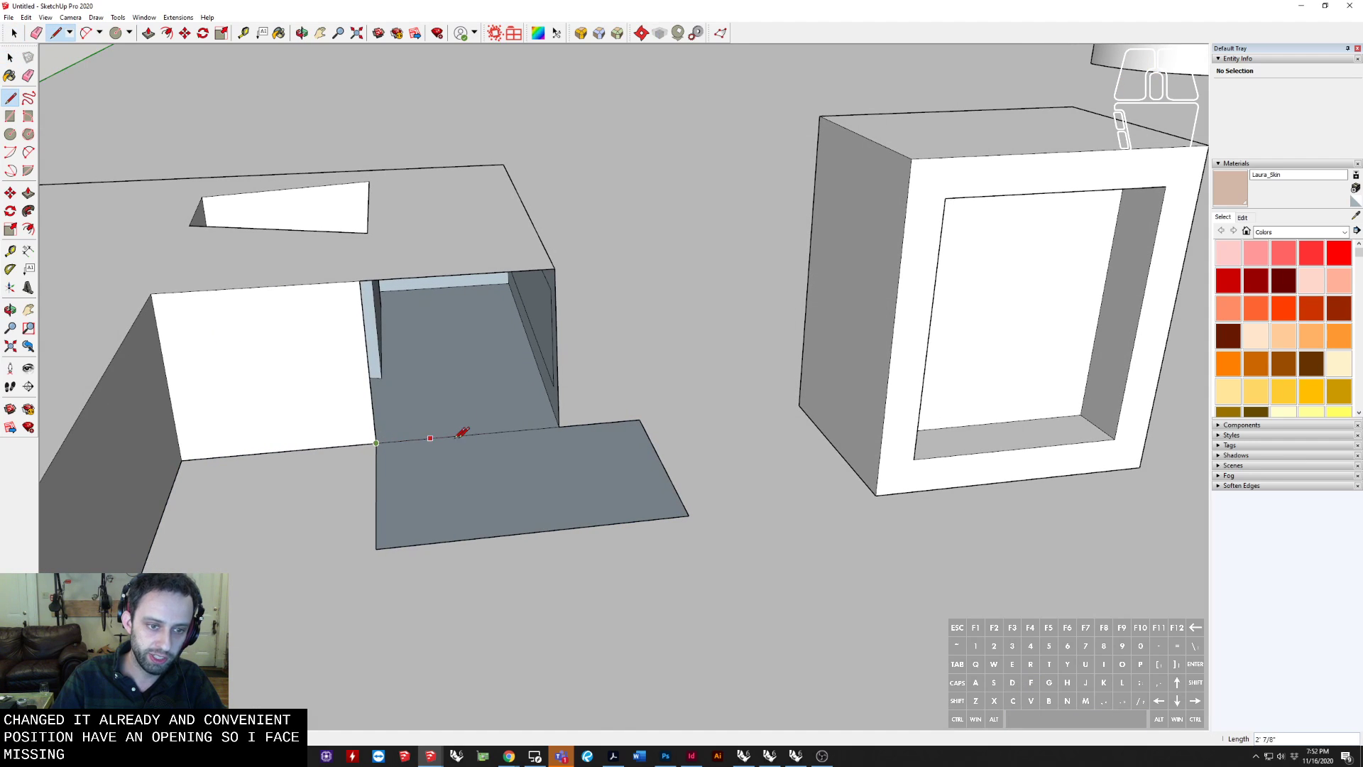
{"action": "left_click", "coordinate": [558, 426]}
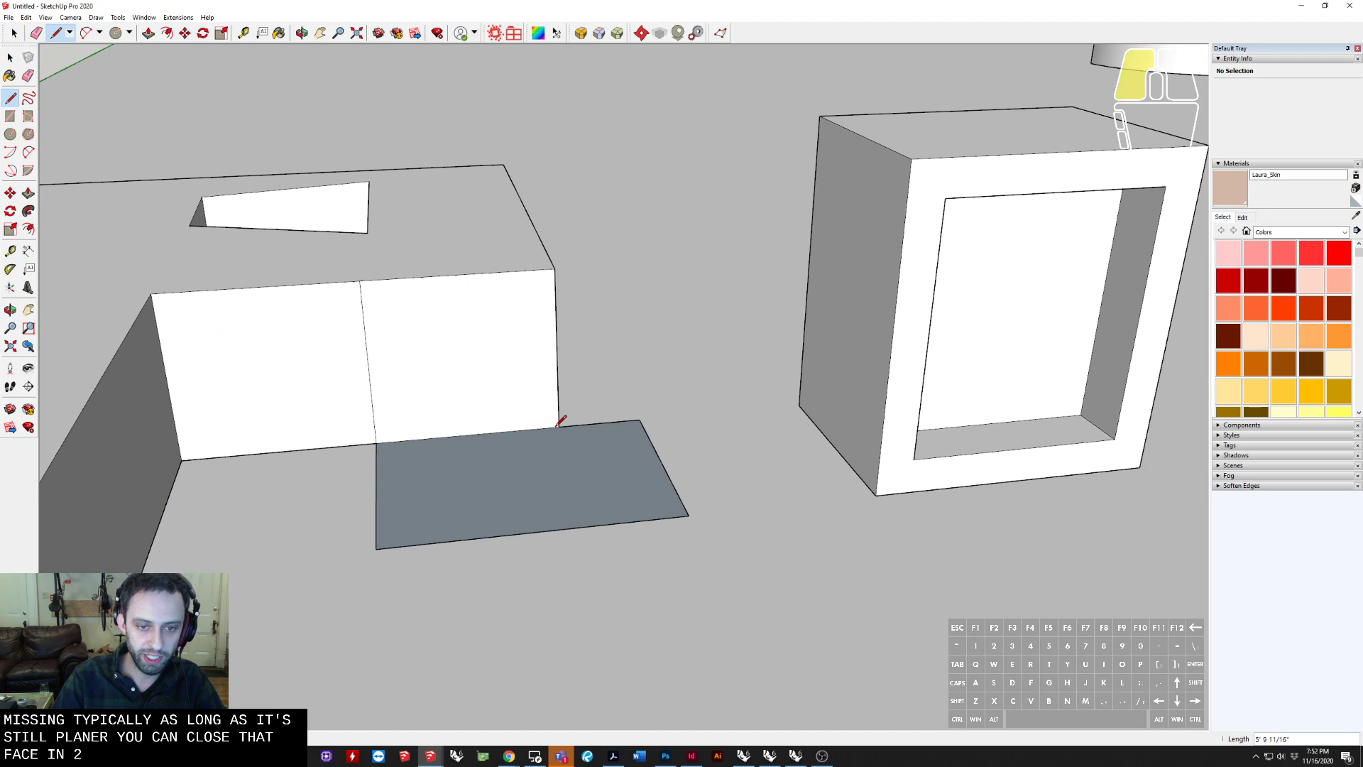
Erase the outline of the leftover floor face beside the block and the vertical line dividing its side face
{"action": "key", "text": "e"}
{"action": "left_click_drag", "start_coordinate": [387, 523], "coordinate": [583, 505]}
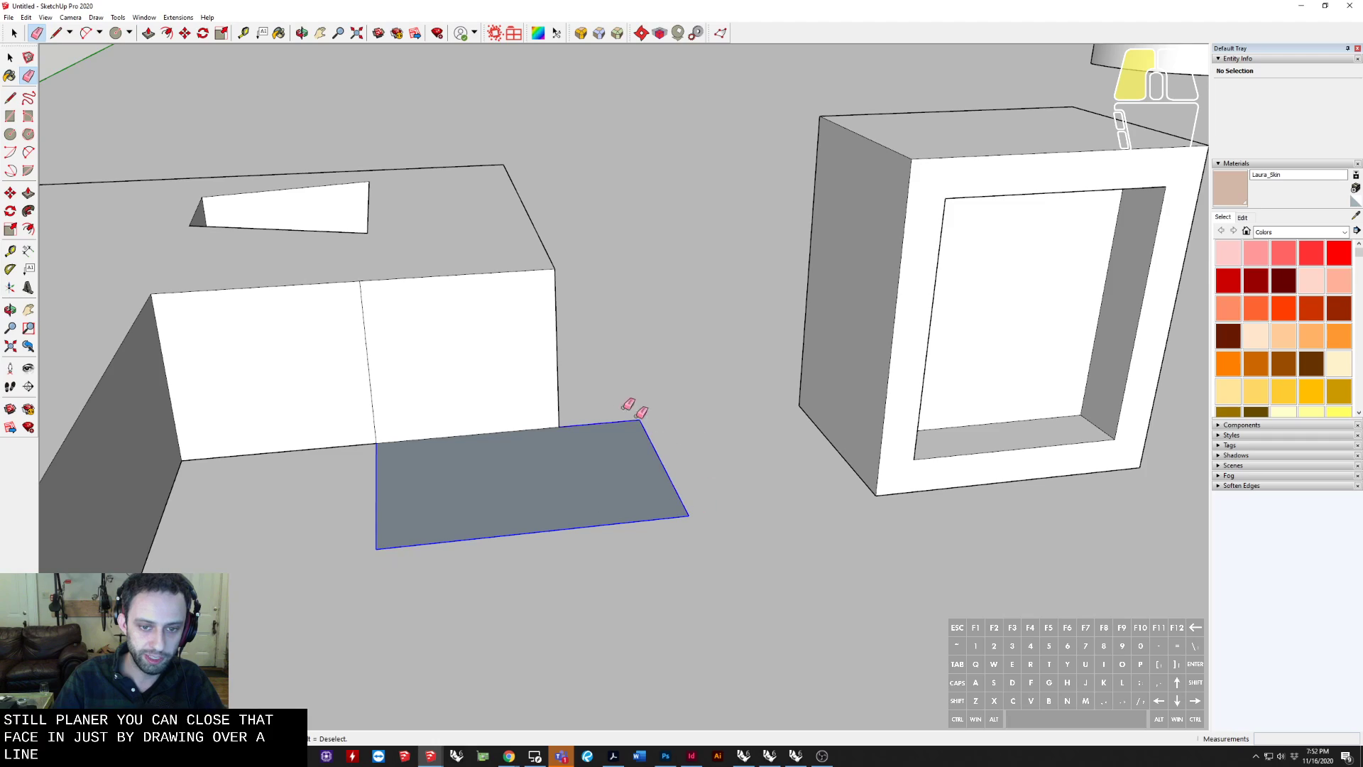
{"action": "left_click_drag", "start_coordinate": [607, 445], "coordinate": [598, 440]}
{"action": "left_click_drag", "start_coordinate": [352, 380], "coordinate": [381, 369]}
{"action": "scroll", "coordinate": [398, 369], "scroll_direction": "down", "scroll_amount": 6}
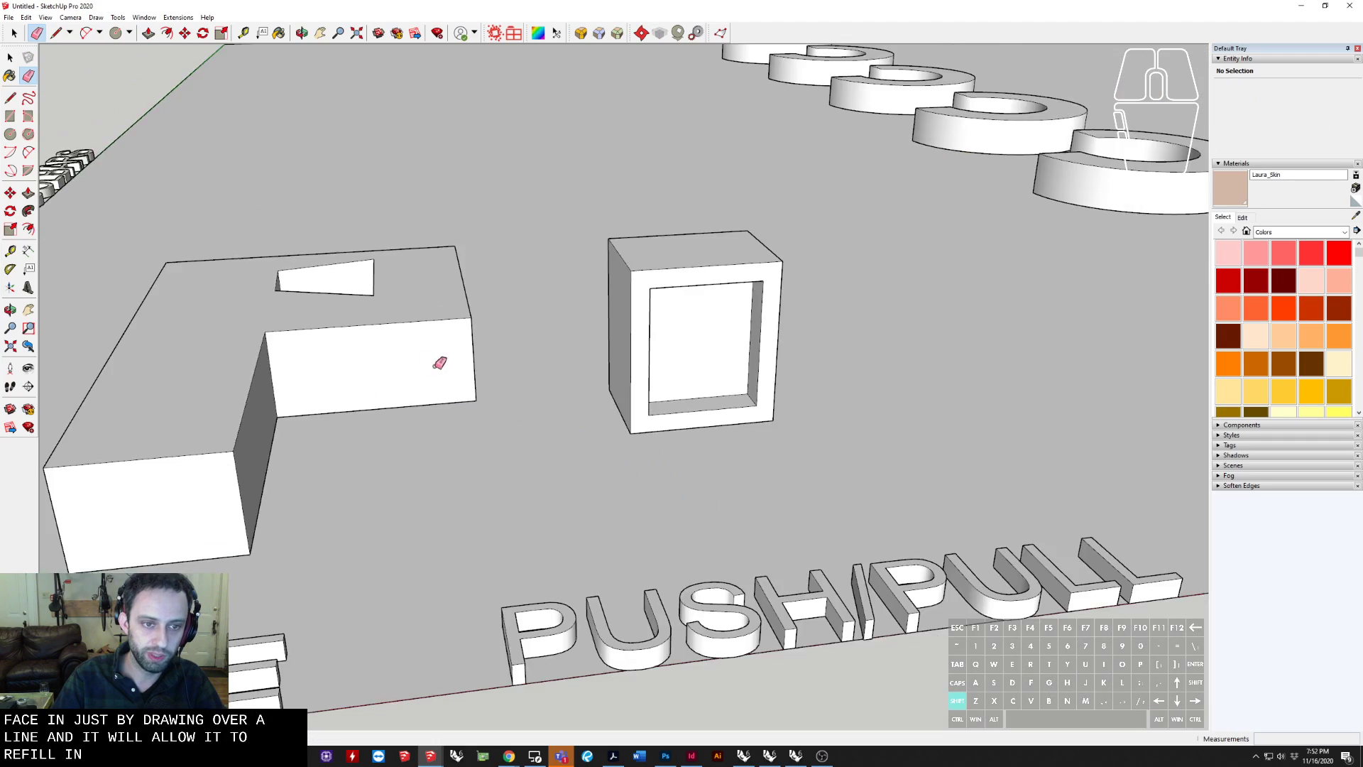
{"action": "mouse_move", "coordinate": [579, 351]}
{"action": "middle_mouse_down"}
{"action": "mouse_move", "coordinate": [1171, 371]}
{"action": "mouse_move", "coordinate": [1147, 360]}
{"action": "mouse_move", "coordinate": [609, 385]}
{"action": "middle_mouse_up"}
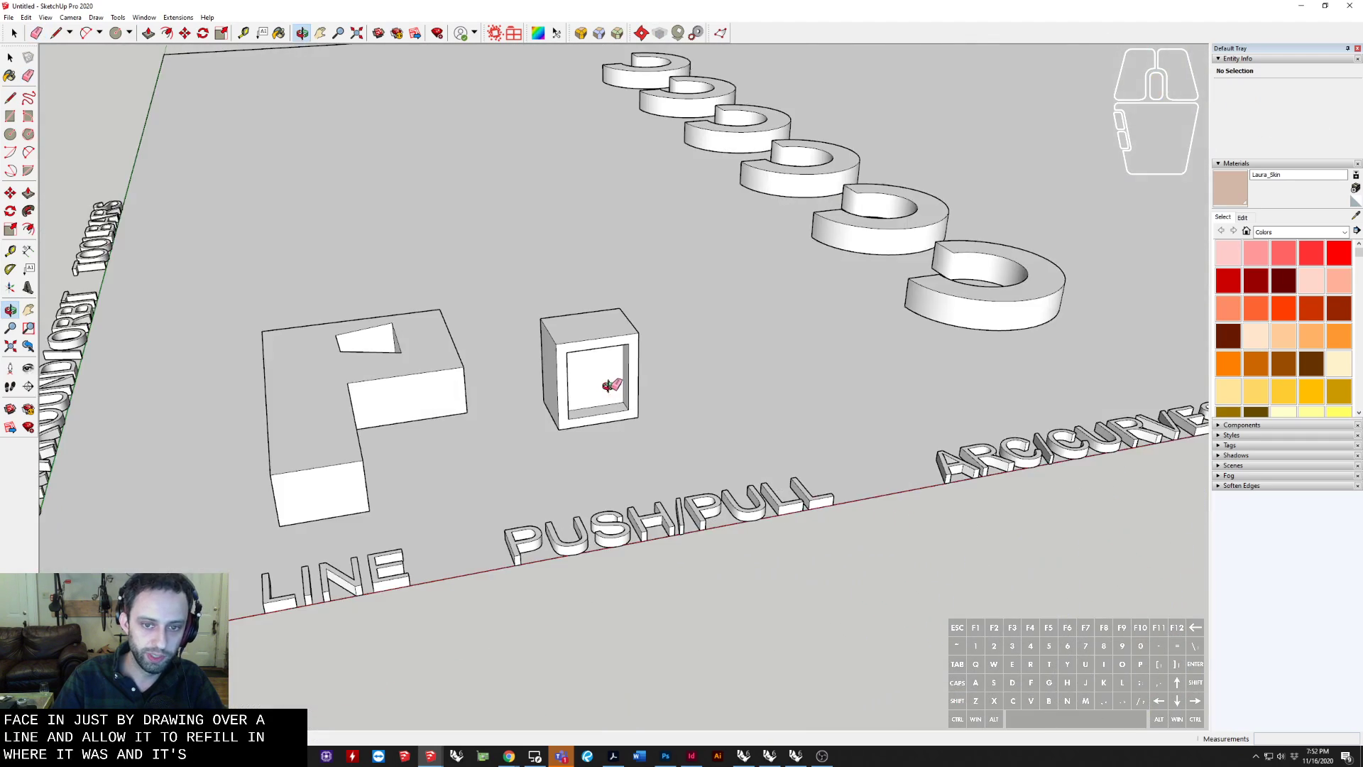
Select all connected geometry of the block with the cut-out and make it a group
{"action": "triple_click", "coordinate": [384, 396]}
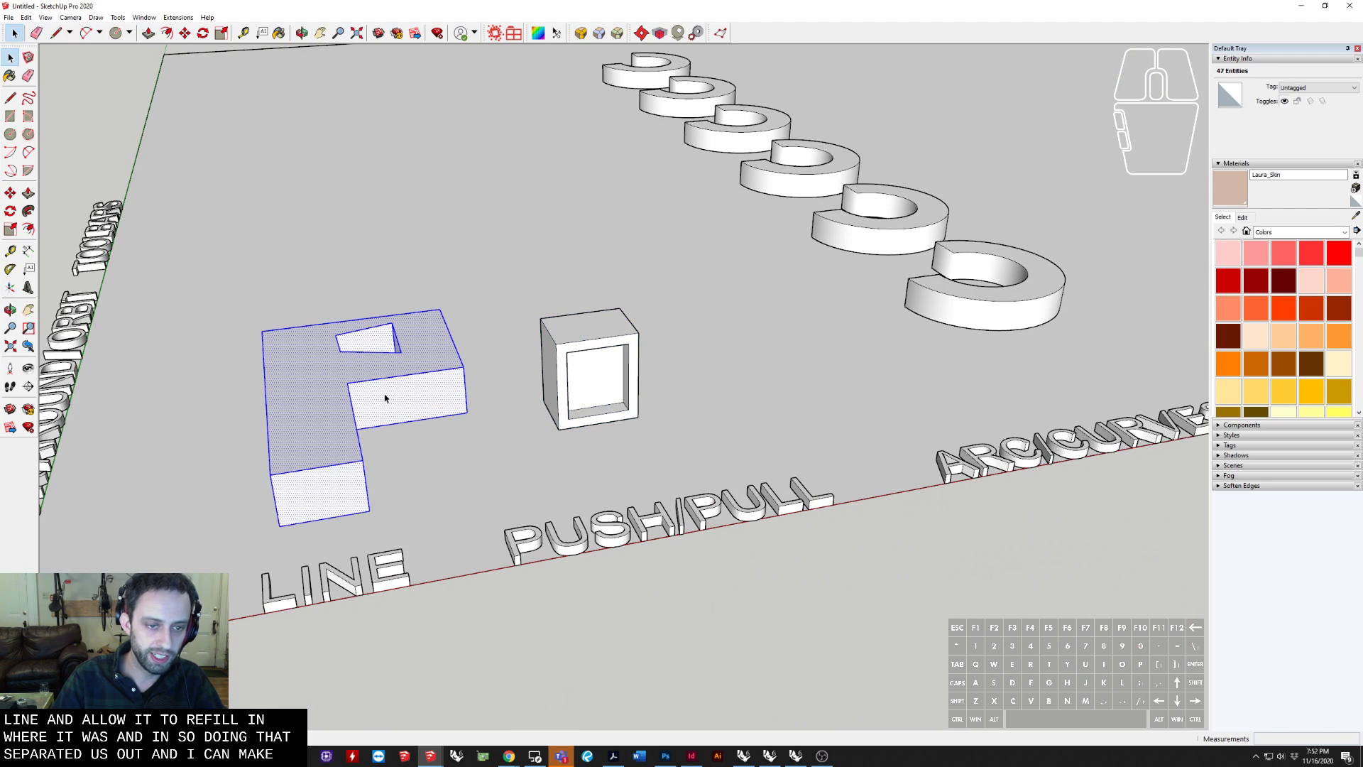
{"action": "right_click", "coordinate": [387, 400]}
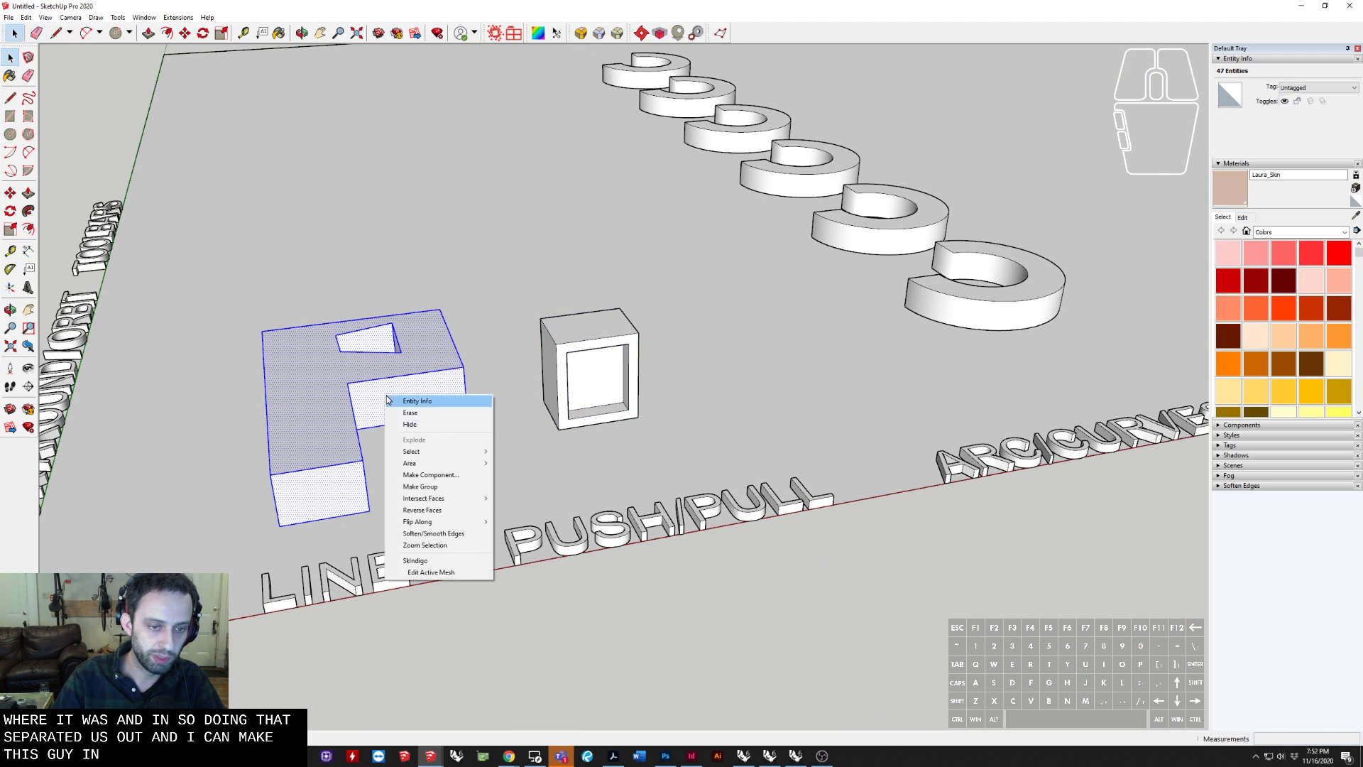
{"action": "left_click", "coordinate": [427, 490]}
{"action": "middle_click_drag", "start_coordinate": [185, 406], "coordinate": [156, 414]}
Move the box group about 17' along the red axis so its lower corner meets the block's corner
{"action": "left_click", "coordinate": [543, 353]}
{"action": "middle_click_drag", "start_coordinate": [543, 353], "coordinate": [386, 399]}
{"action": "scroll", "coordinate": [446, 412], "scroll_direction": "up", "scroll_amount": 3}
{"action": "key", "text": "m"}
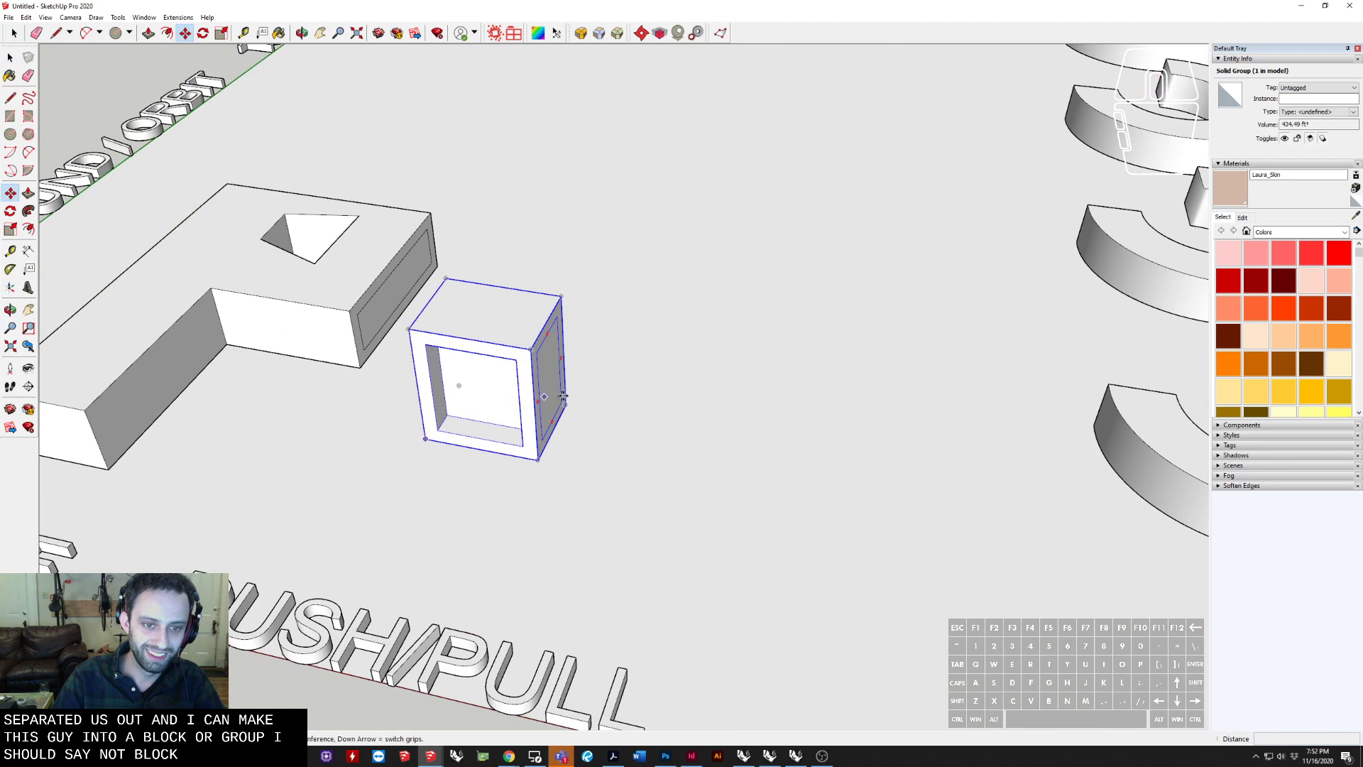
{"action": "left_click", "coordinate": [570, 407]}
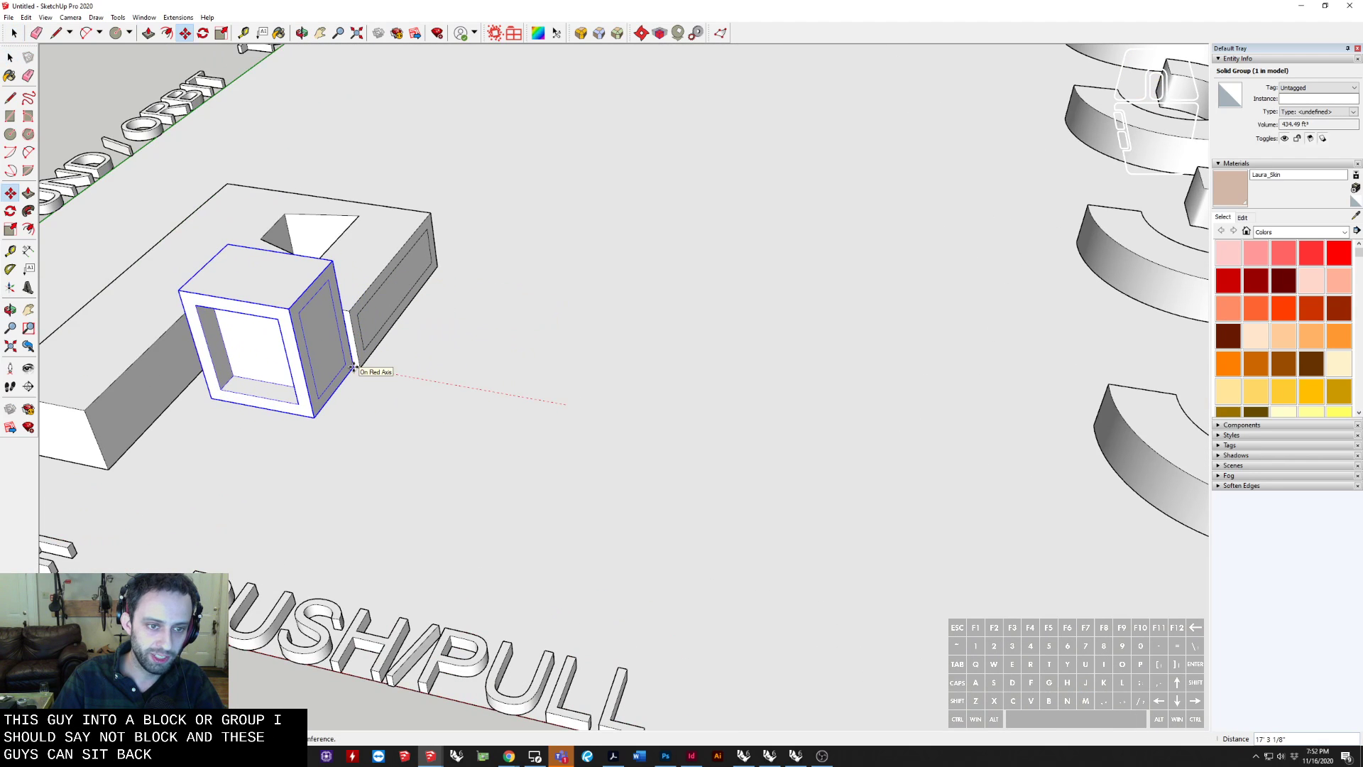
{"action": "left_click", "coordinate": [359, 367]}
Select the block and the adjoining box in turn to check that they are separate groups
{"action": "middle_click_drag", "start_coordinate": [364, 295], "coordinate": [295, 368], "text": "shift"}
{"action": "scroll", "coordinate": [505, 393], "scroll_direction": "up", "scroll_amount": 3}
{"action": "middle_click_drag", "start_coordinate": [504, 392], "coordinate": [368, 481], "text": "shift"}
{"action": "key", "text": "space"}
{"action": "left_click", "coordinate": [367, 480]}
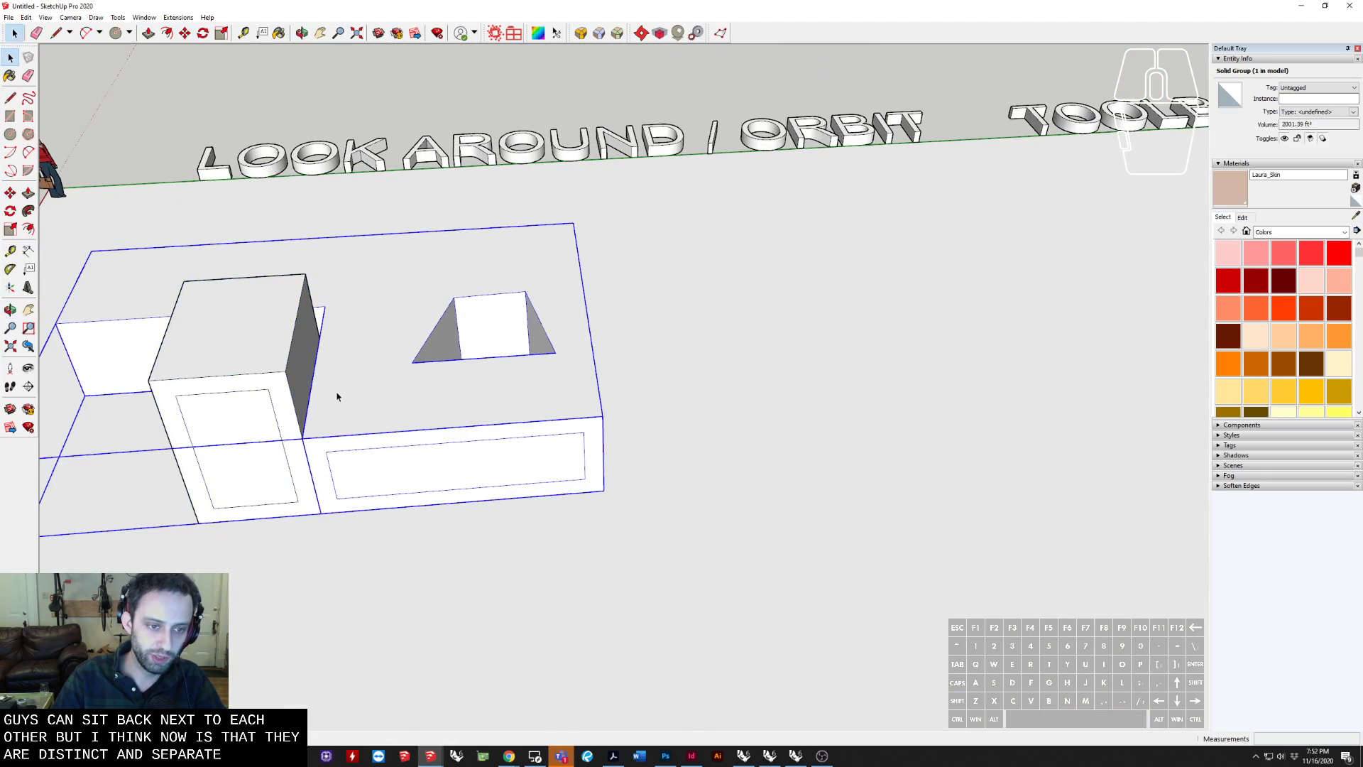
{"action": "left_click", "coordinate": [198, 440]}
{"action": "middle_click_drag", "start_coordinate": [198, 441], "coordinate": [696, 410]}
{"action": "scroll", "coordinate": [522, 395], "scroll_direction": "down", "scroll_amount": 4}
{"action": "middle_click_drag", "start_coordinate": [517, 396], "coordinate": [616, 427]}
{"action": "middle_click_drag", "start_coordinate": [616, 427], "coordinate": [295, 465], "text": "shift"}
{"action": "scroll", "coordinate": [305, 461], "scroll_direction": "down", "scroll_amount": 2}
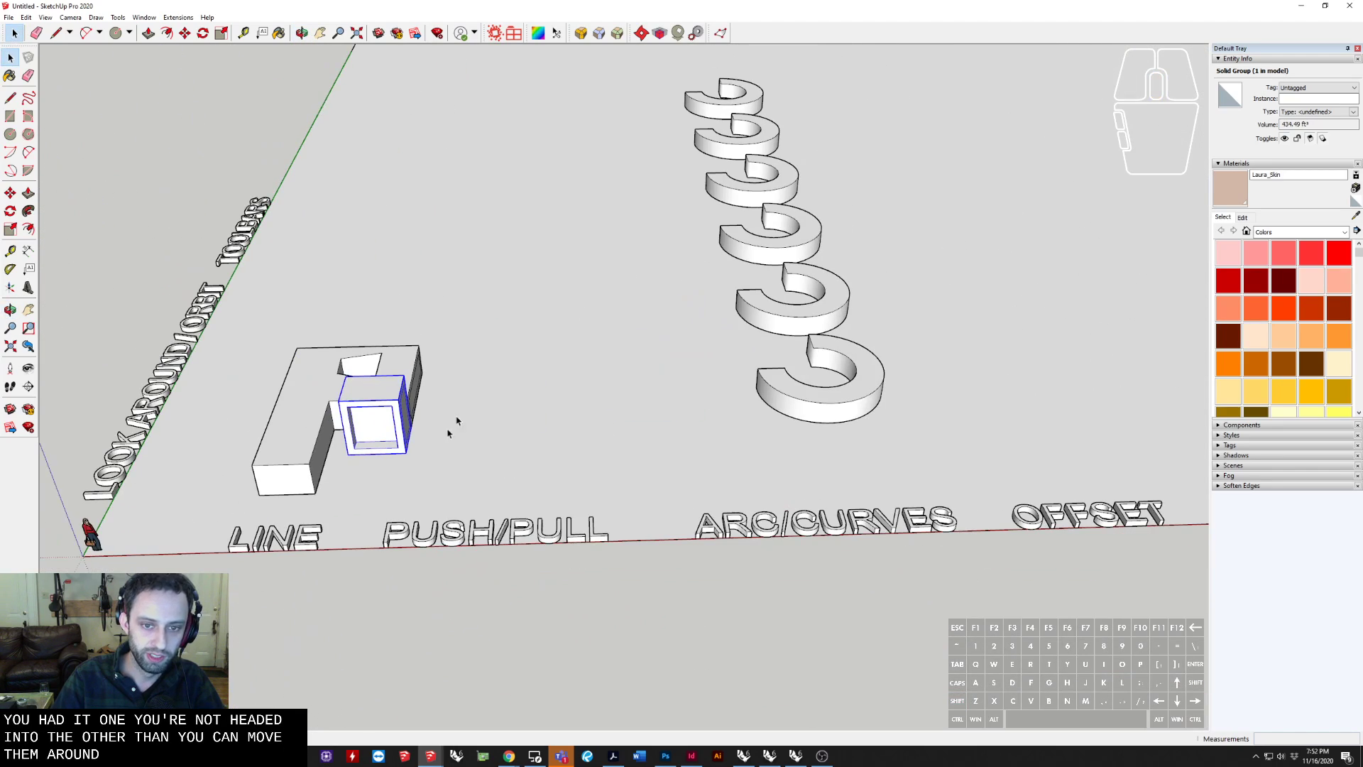
Draw a loose rectangle on the ground between the block and the rings, select its face, and delete the rectangle
{"action": "left_click", "coordinate": [473, 315]}
{"action": "left_click", "coordinate": [561, 420]}
{"action": "key", "text": "space"}
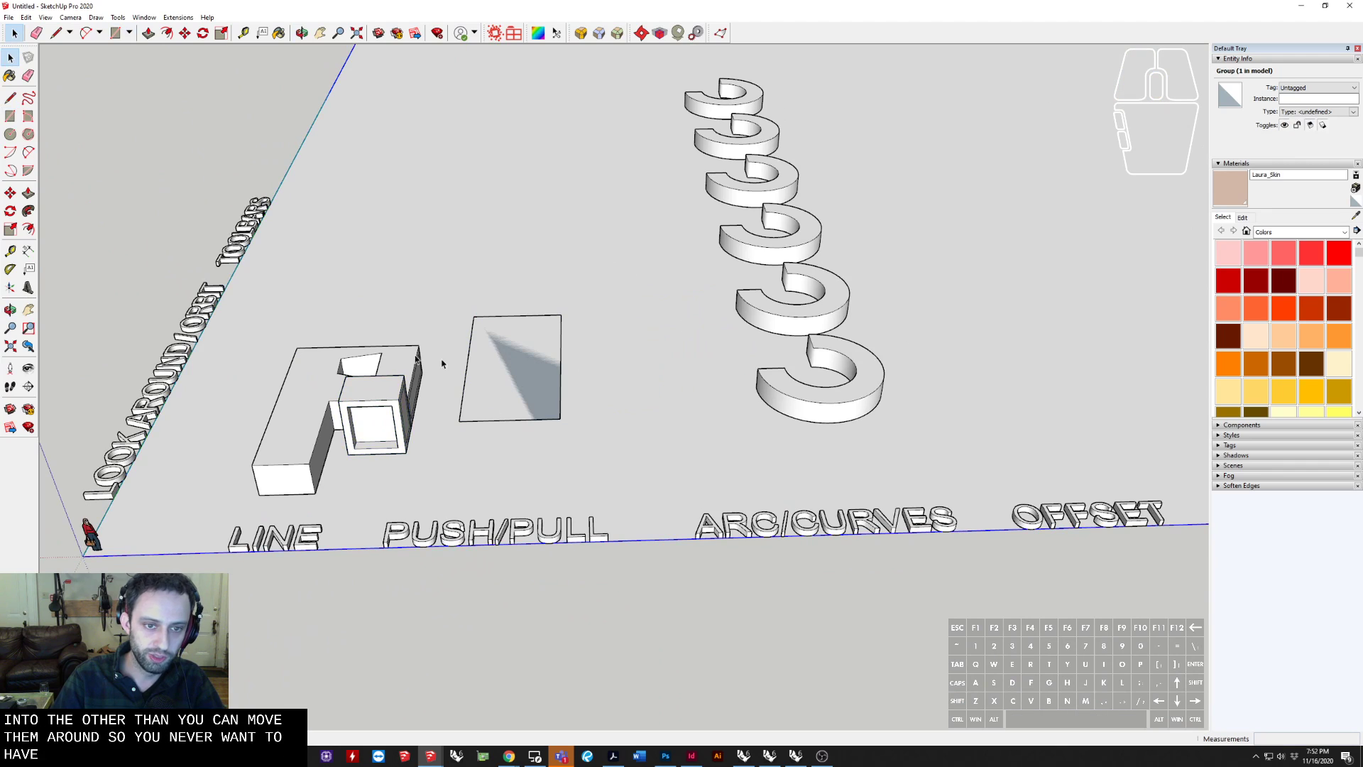
{"action": "scroll", "coordinate": [442, 363], "scroll_direction": "up", "scroll_amount": 2}
{"action": "double_click", "coordinate": [539, 344]}
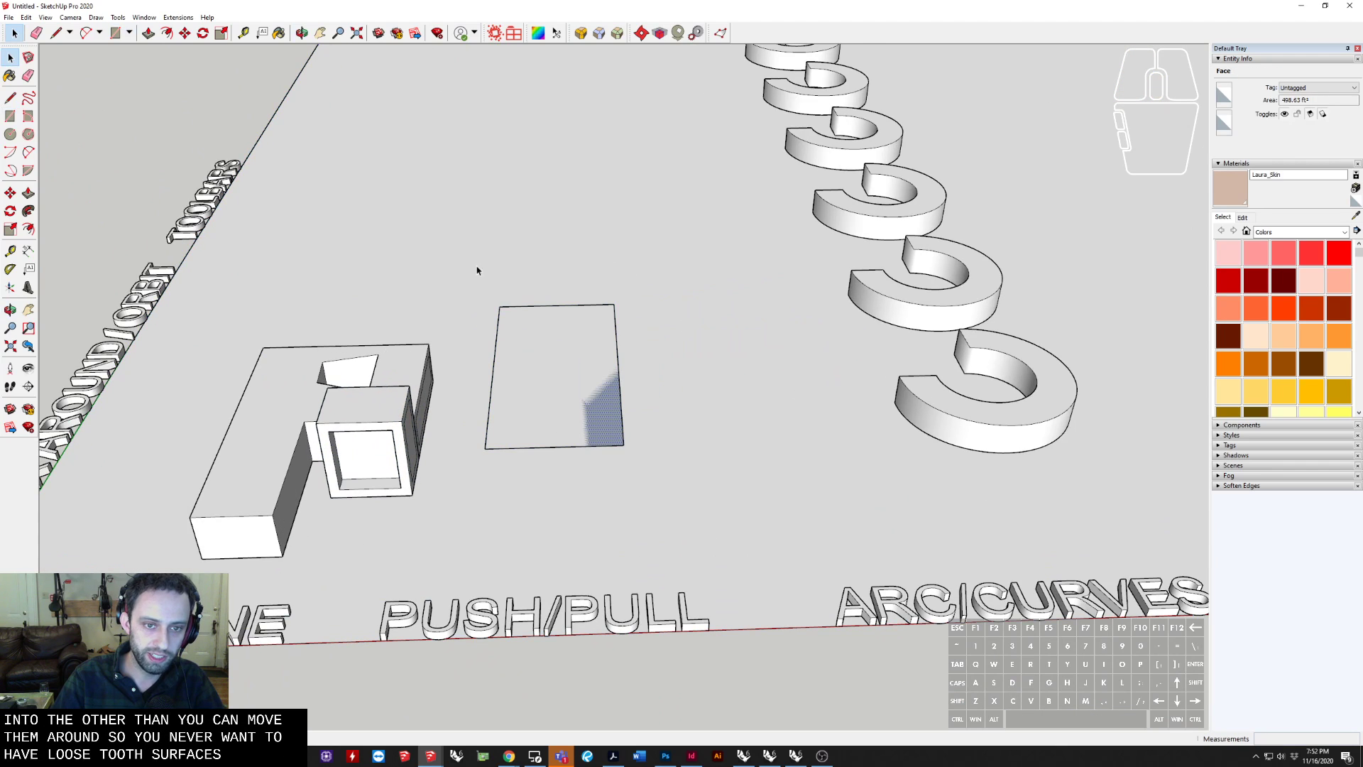
{"action": "left_click_drag", "start_coordinate": [450, 275], "coordinate": [647, 499]}
{"action": "key", "text": "ctrl+x"}
{"action": "middle_click_drag", "start_coordinate": [615, 471], "coordinate": [395, 496], "text": "shift"}
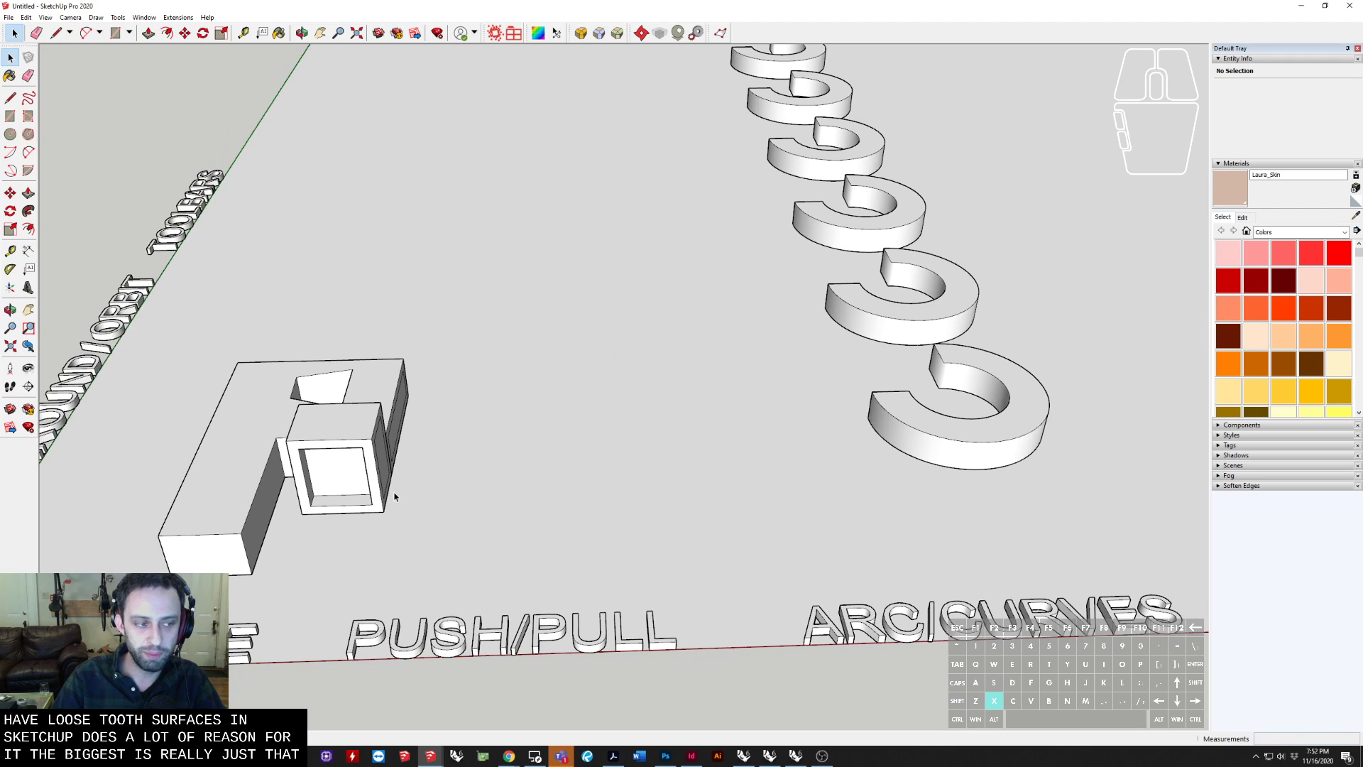
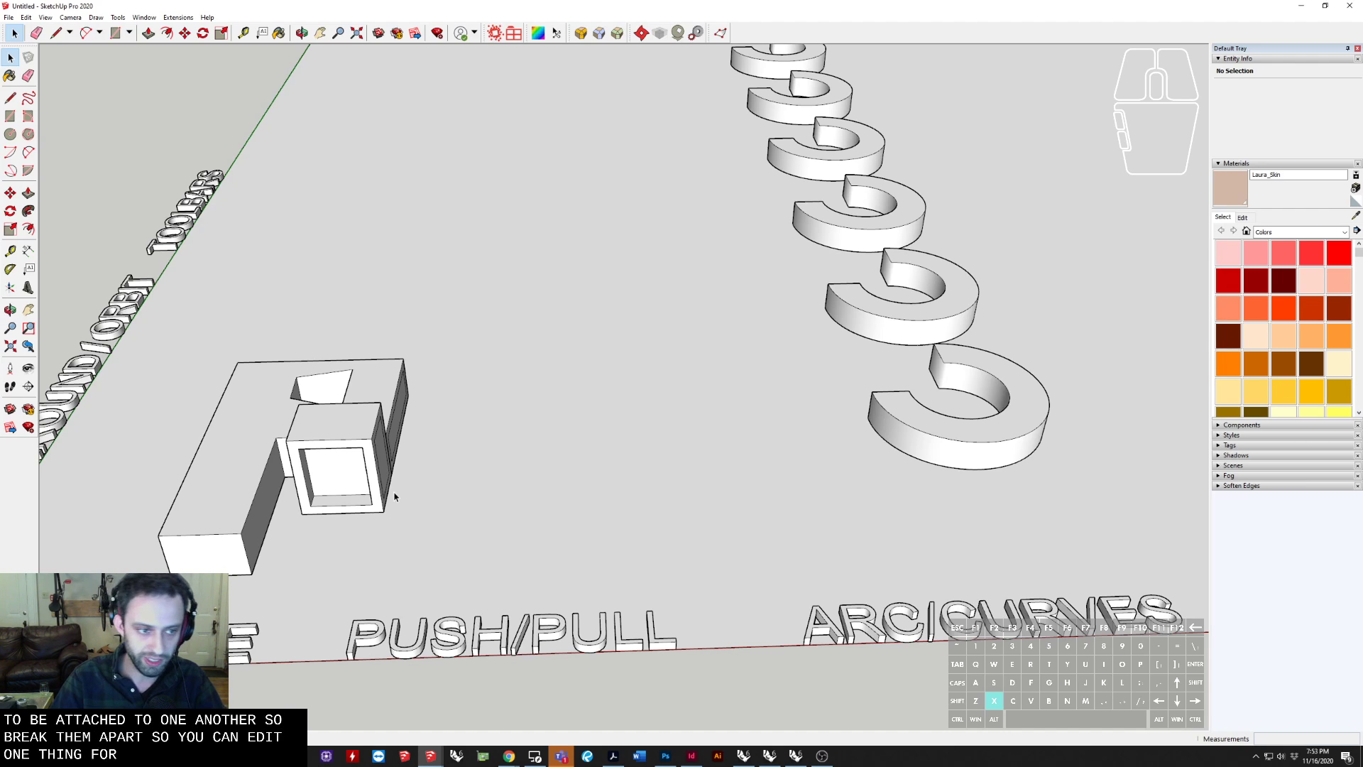
Draw a closed wall footprint with lines on the ground beside the box, 10' long and 6" wide
{"action": "middle_click_drag", "start_coordinate": [542, 515], "coordinate": [293, 492], "text": "shift"}
{"action": "middle_click_drag", "start_coordinate": [776, 423], "coordinate": [721, 465]}
{"action": "mouse_move", "coordinate": [355, 455]}
{"action": "middle_mouse_down", "text": "shift"}
{"action": "mouse_move", "coordinate": [539, 505]}
{"action": "mouse_move", "coordinate": [498, 619]}
{"action": "middle_mouse_up", "text": "shift"}
{"action": "key", "text": "l"}
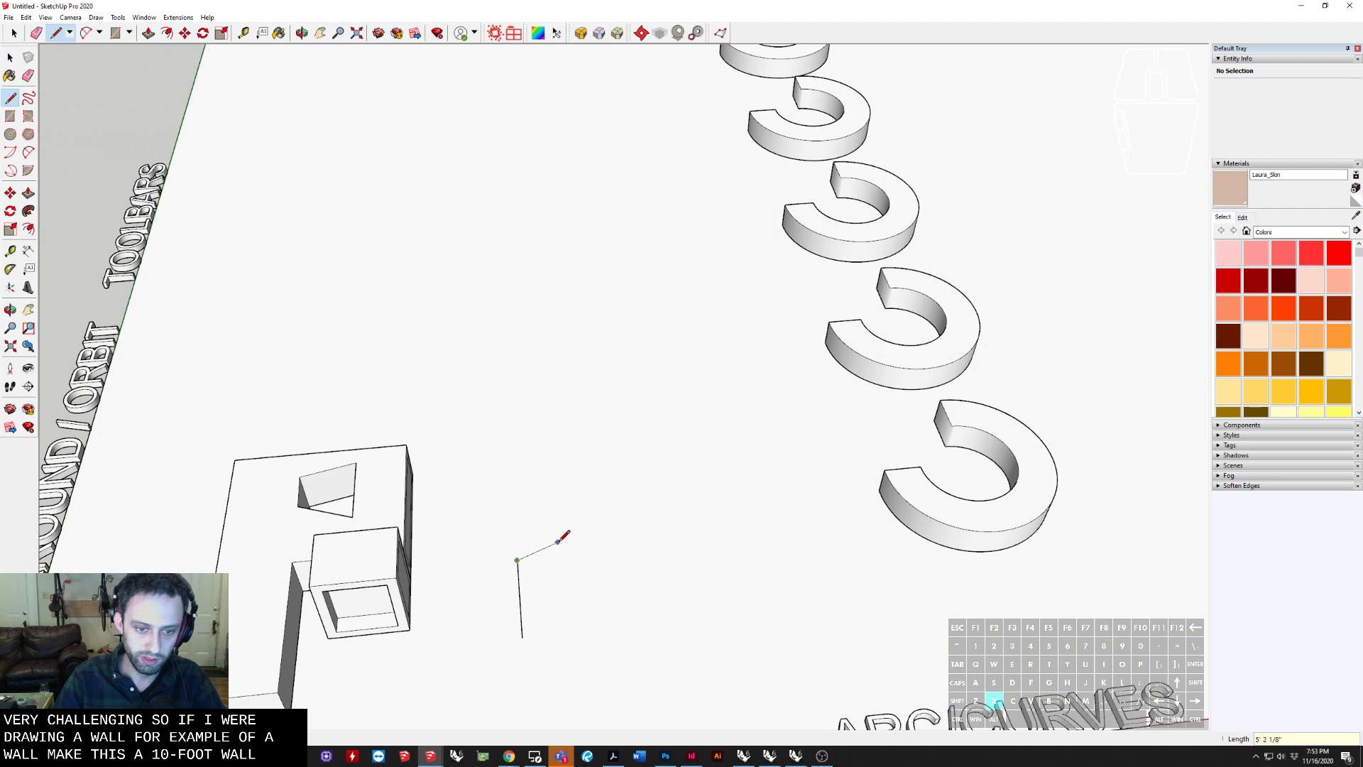
{"action": "scroll", "coordinate": [547, 571], "scroll_direction": "up", "scroll_amount": 3}
{"action": "middle_click_drag", "start_coordinate": [546, 571], "coordinate": [419, 461]}
{"action": "mouse_move", "coordinate": [419, 462]}
{"action": "middle_mouse_down", "text": "shift"}
{"action": "mouse_move", "coordinate": [791, 456]}
{"action": "mouse_move", "coordinate": [845, 419]}
{"action": "middle_mouse_up", "text": "shift"}
{"action": "scroll", "coordinate": [844, 419], "scroll_direction": "up", "scroll_amount": 2}
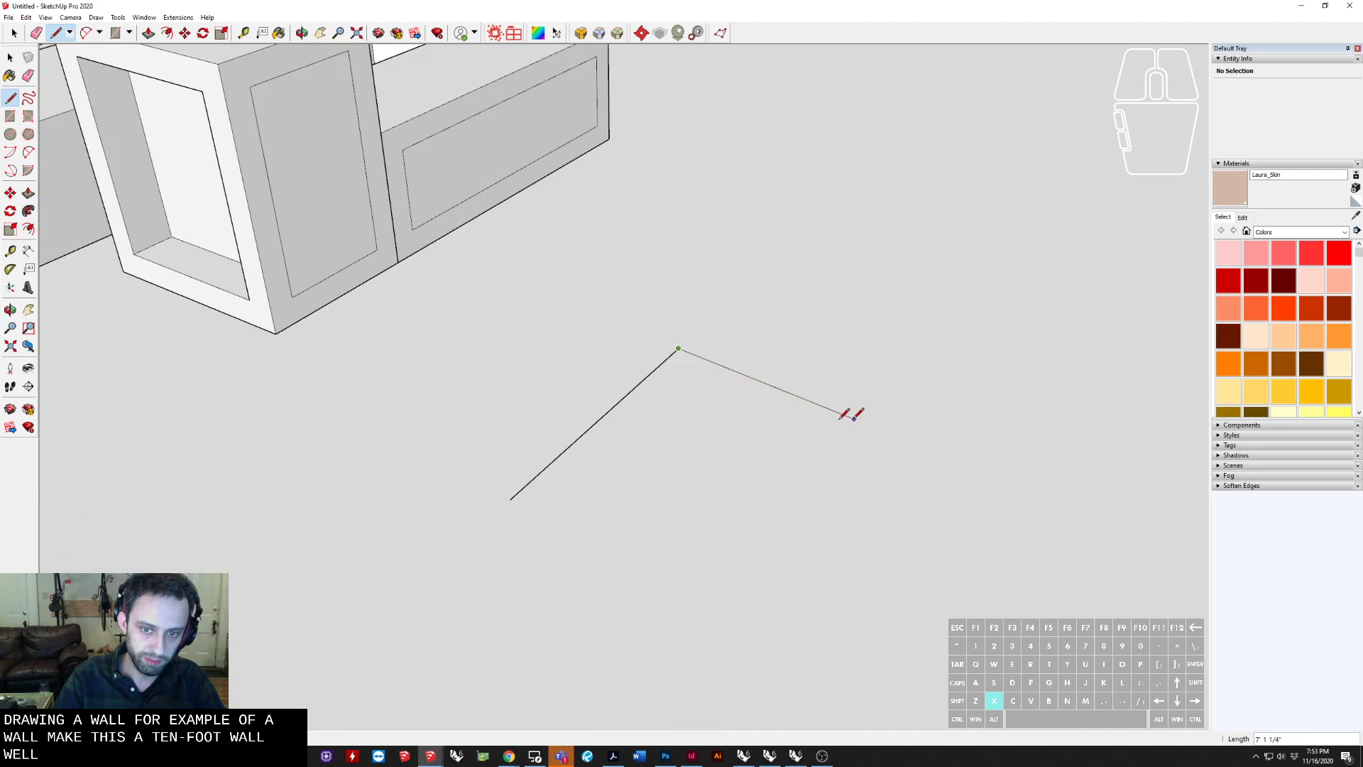
{"action": "scroll", "coordinate": [694, 360], "scroll_direction": "up", "scroll_amount": 3}
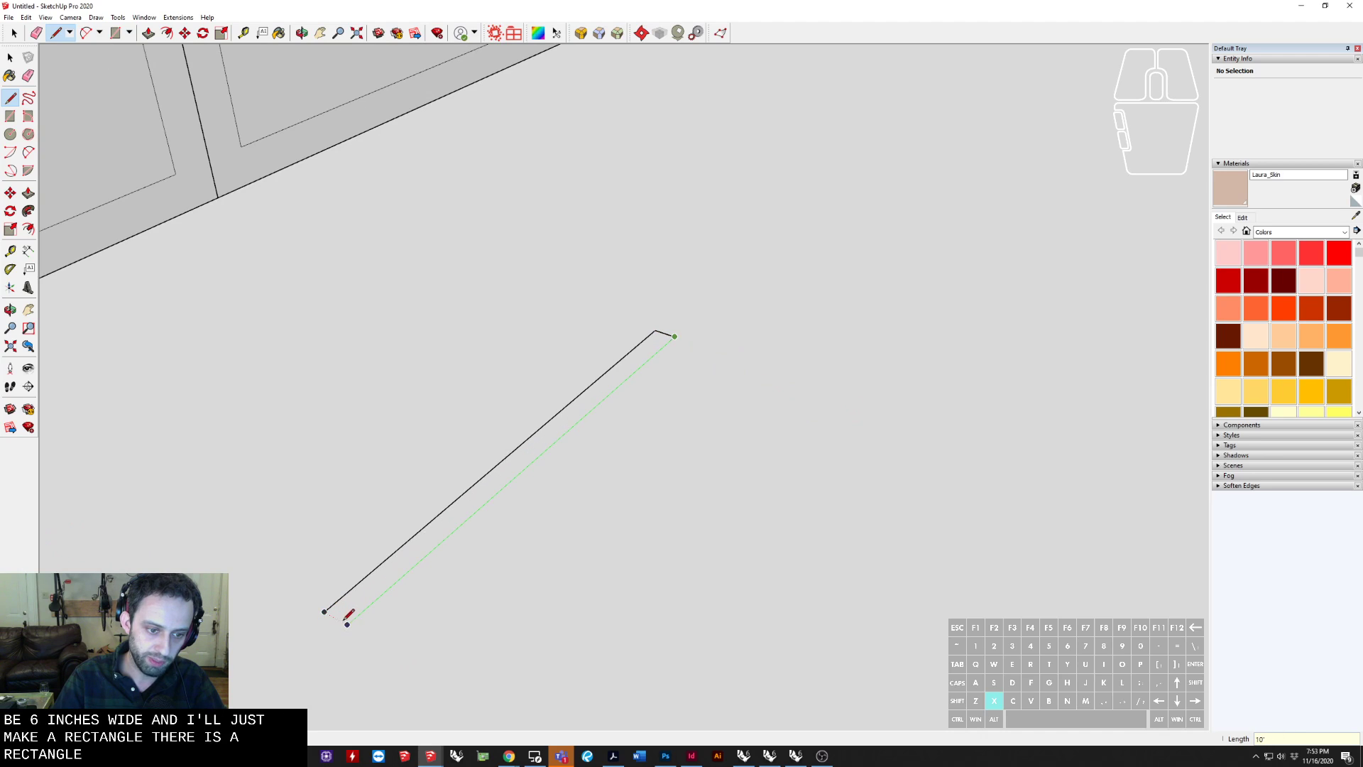
{"action": "left_click", "coordinate": [347, 624]}
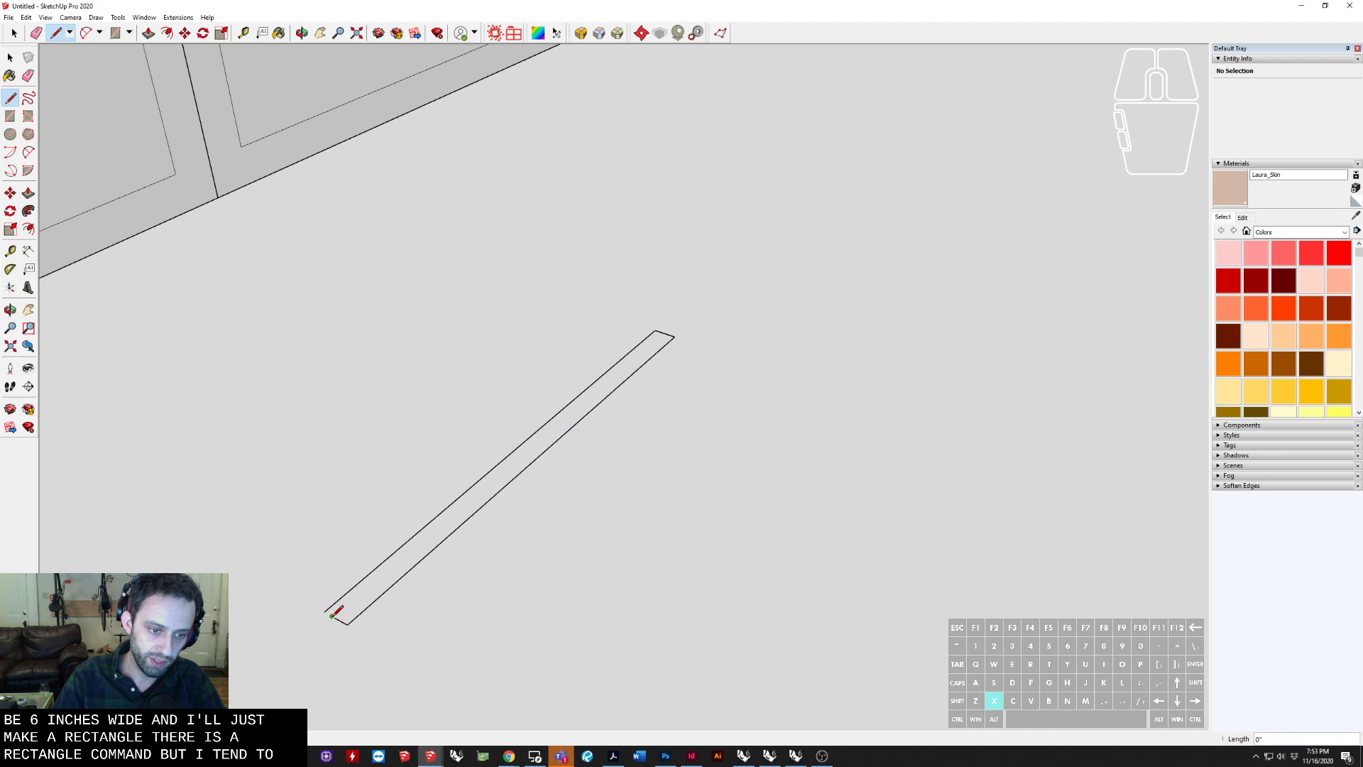
{"action": "left_click", "coordinate": [332, 615]}
Push/Pull the narrow wall footprint beside the box to give the wall height
{"action": "middle_click_drag", "start_coordinate": [331, 615], "coordinate": [696, 480]}
{"action": "key", "text": "p"}
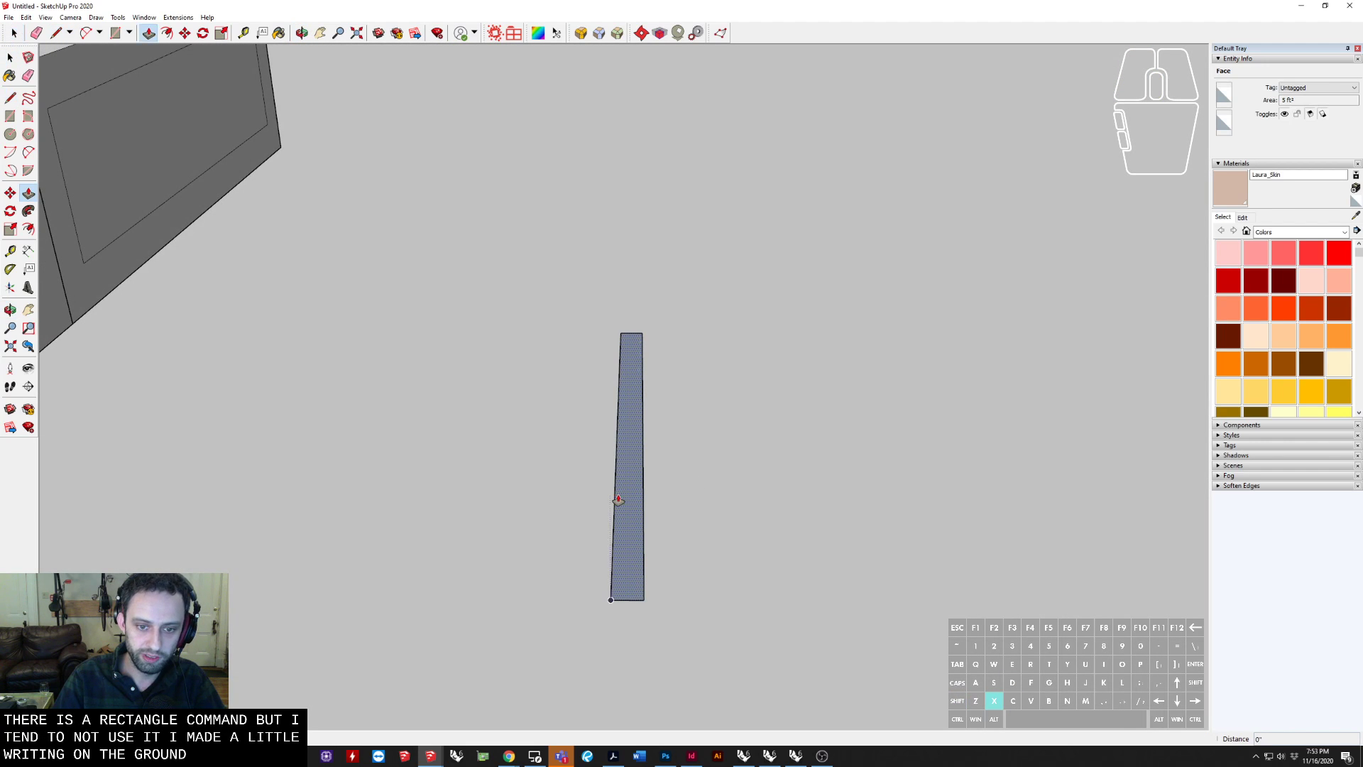
Push/Pull the narrow rectangle on the ground up 10' to form a wall slab
{"action": "scroll", "coordinate": [653, 319], "scroll_direction": "down", "scroll_amount": 3}
{"action": "middle_click_drag", "start_coordinate": [627, 286], "coordinate": [490, 430], "text": "shift"}
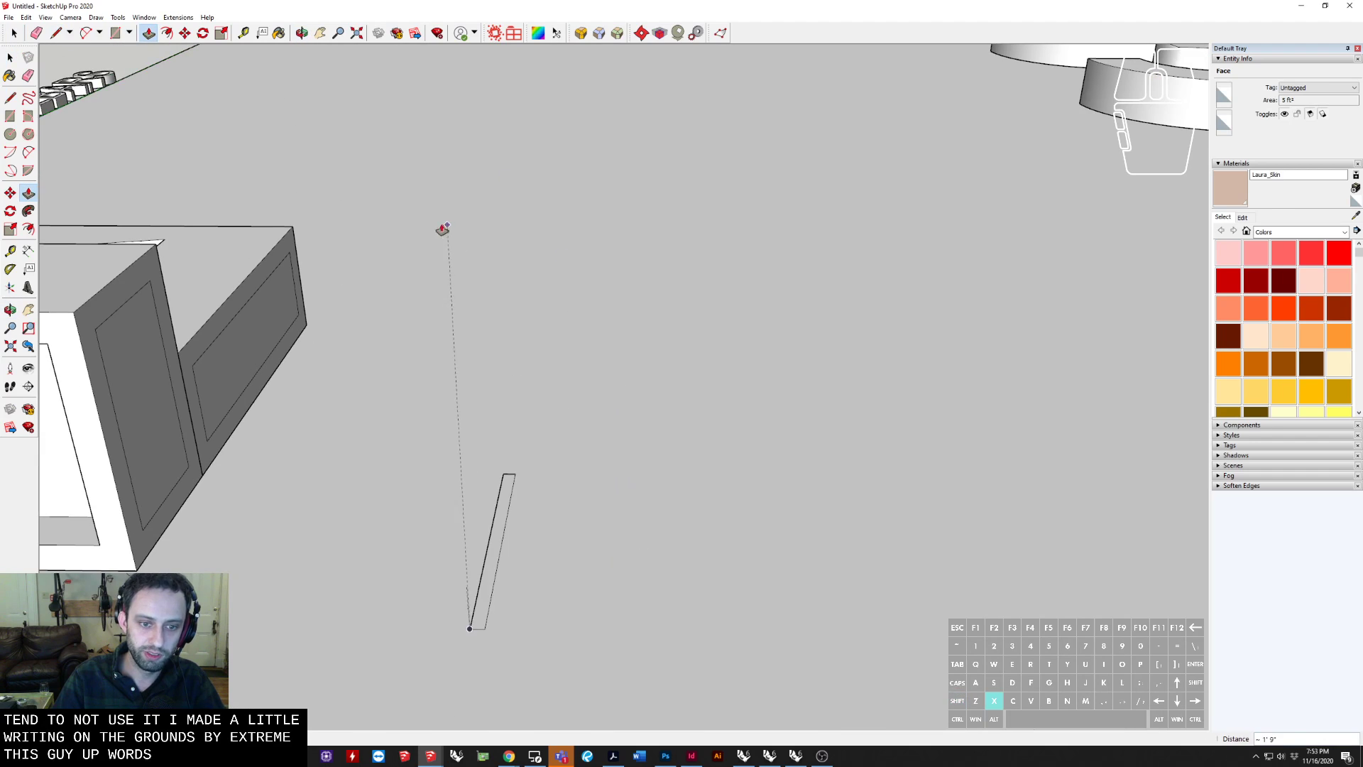
{"action": "type", "text": "10'"}
{"action": "key", "text": "Return"}
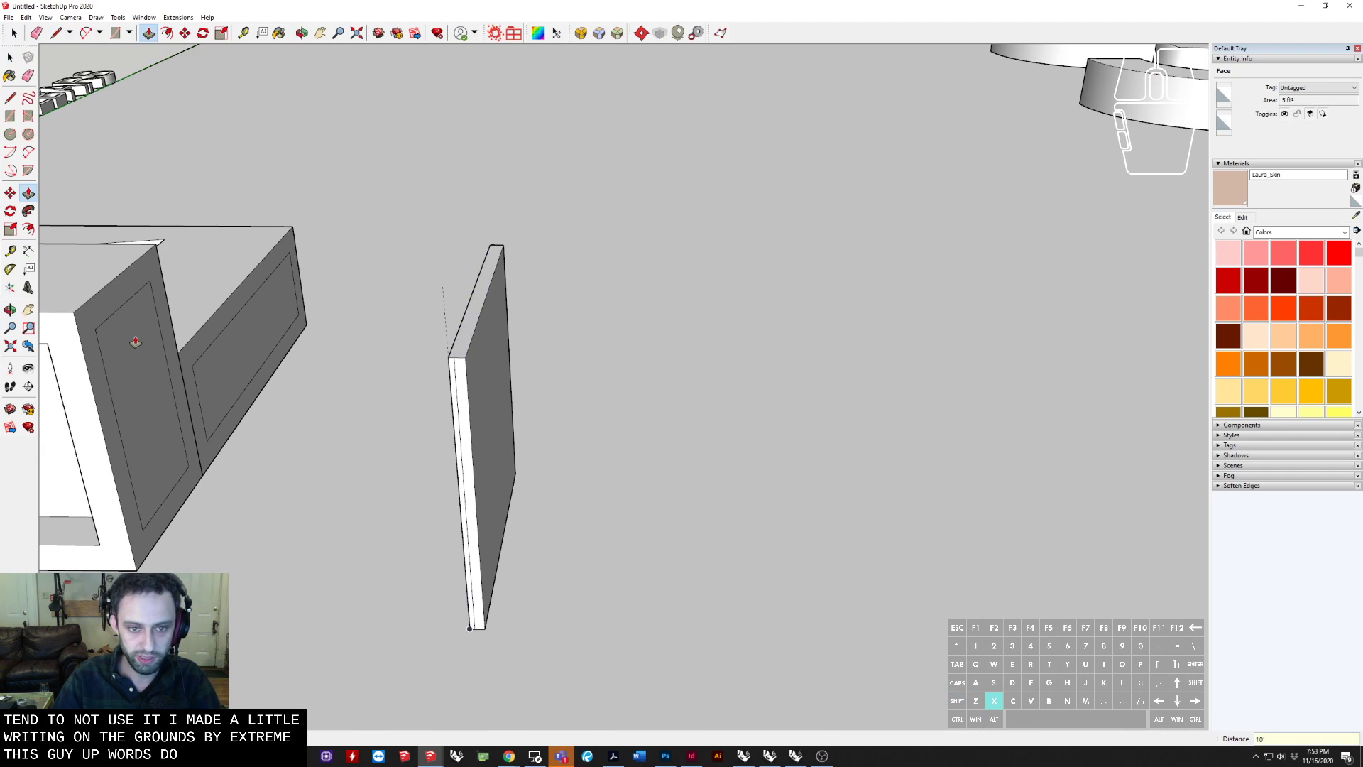
Erase the stray vertical edge on the narrow end face of the wall slab
{"action": "key", "text": "space"}
{"action": "middle_click_drag", "start_coordinate": [362, 480], "coordinate": [173, 450]}
{"action": "scroll", "coordinate": [336, 270], "scroll_direction": "up", "scroll_amount": 3}
{"action": "scroll", "coordinate": [337, 273], "scroll_direction": "up", "scroll_amount": 3}
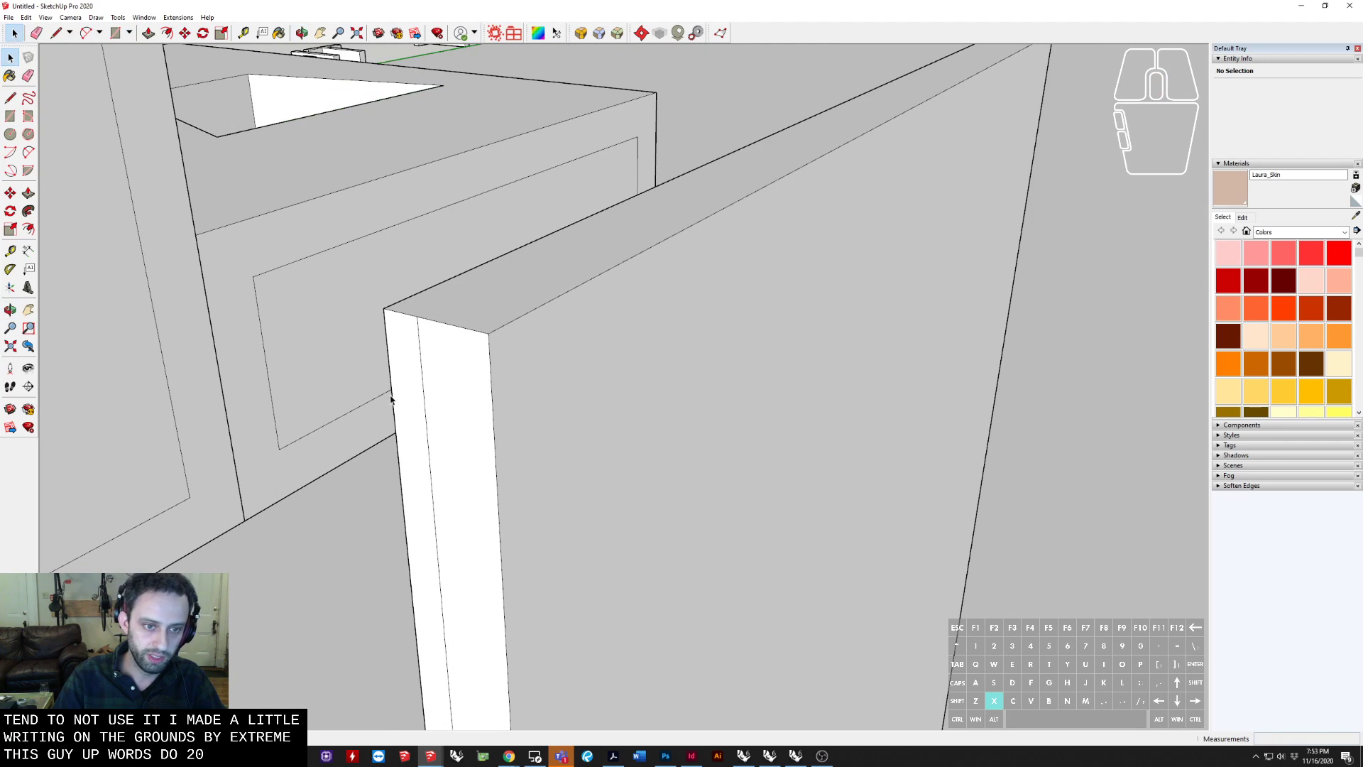
{"action": "left_click", "coordinate": [428, 394]}
{"action": "scroll", "coordinate": [511, 409], "scroll_direction": "down", "scroll_amount": 3}
{"action": "key", "text": "space"}
Select all the connected geometry of the wall slab and make it a group
{"action": "left_click", "coordinate": [678, 316]}
{"action": "scroll", "coordinate": [563, 384], "scroll_direction": "down", "scroll_amount": 3}
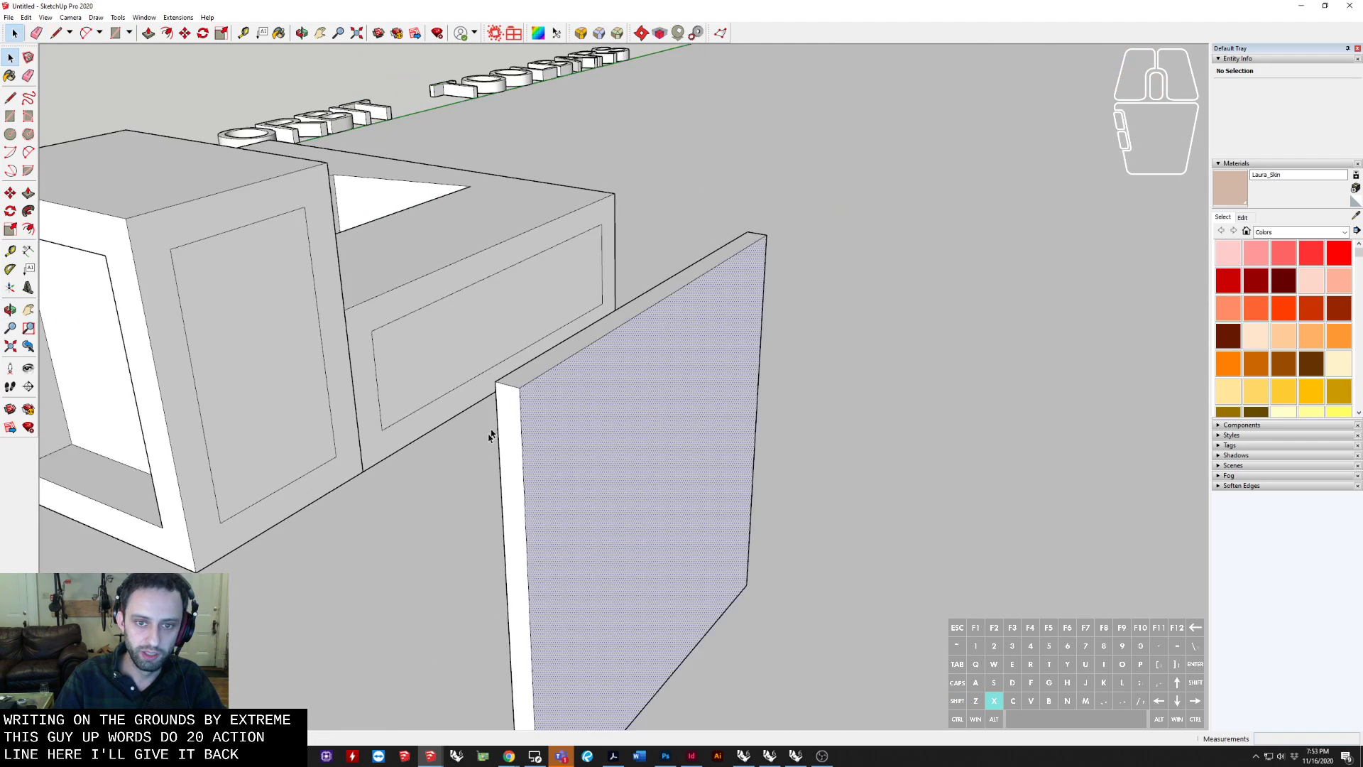
{"action": "mouse_move", "coordinate": [490, 435]}
{"action": "middle_mouse_down", "text": "shift"}
{"action": "mouse_move", "coordinate": [551, 274]}
{"action": "mouse_move", "coordinate": [876, 322]}
{"action": "mouse_move", "coordinate": [691, 478]}
{"action": "middle_mouse_up", "text": "shift"}
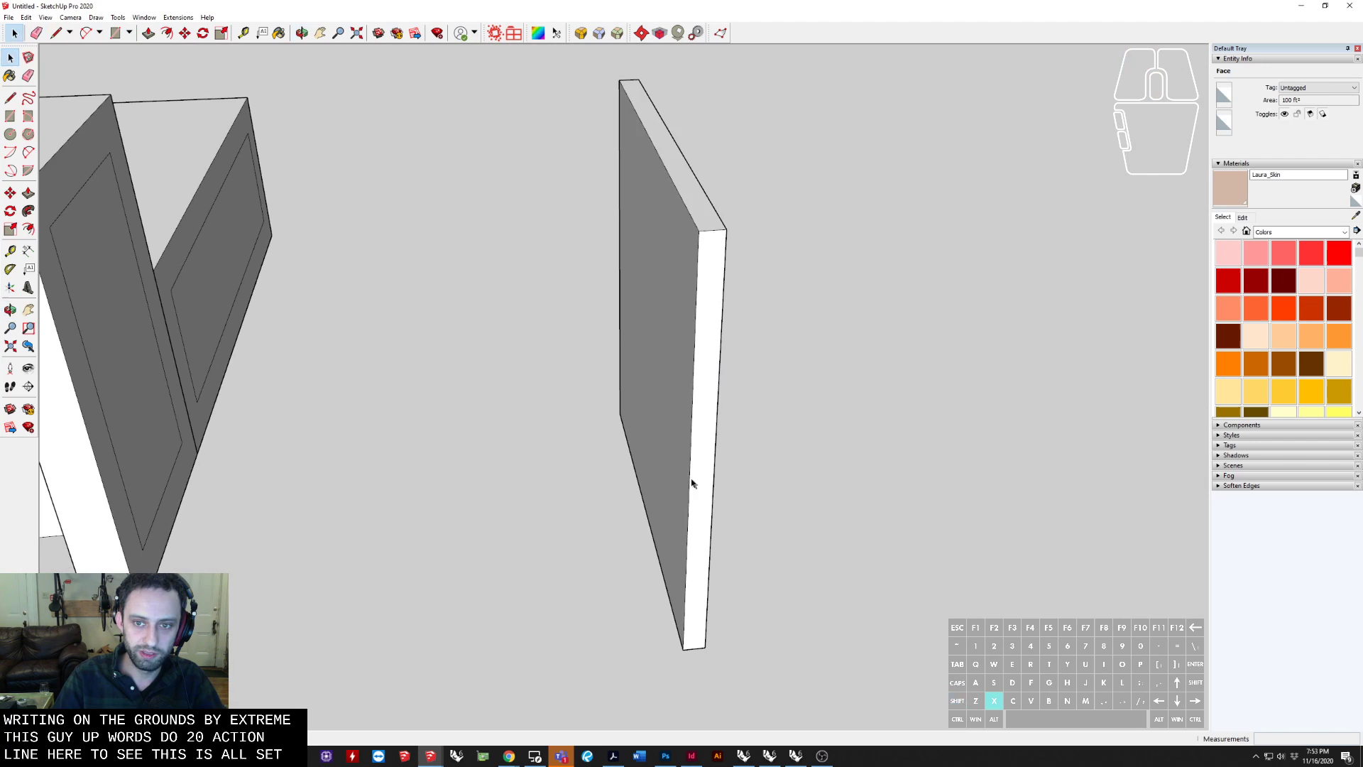
{"action": "triple_click", "coordinate": [676, 350]}
{"action": "right_click", "coordinate": [688, 283]}
{"action": "left_click", "coordinate": [746, 380]}
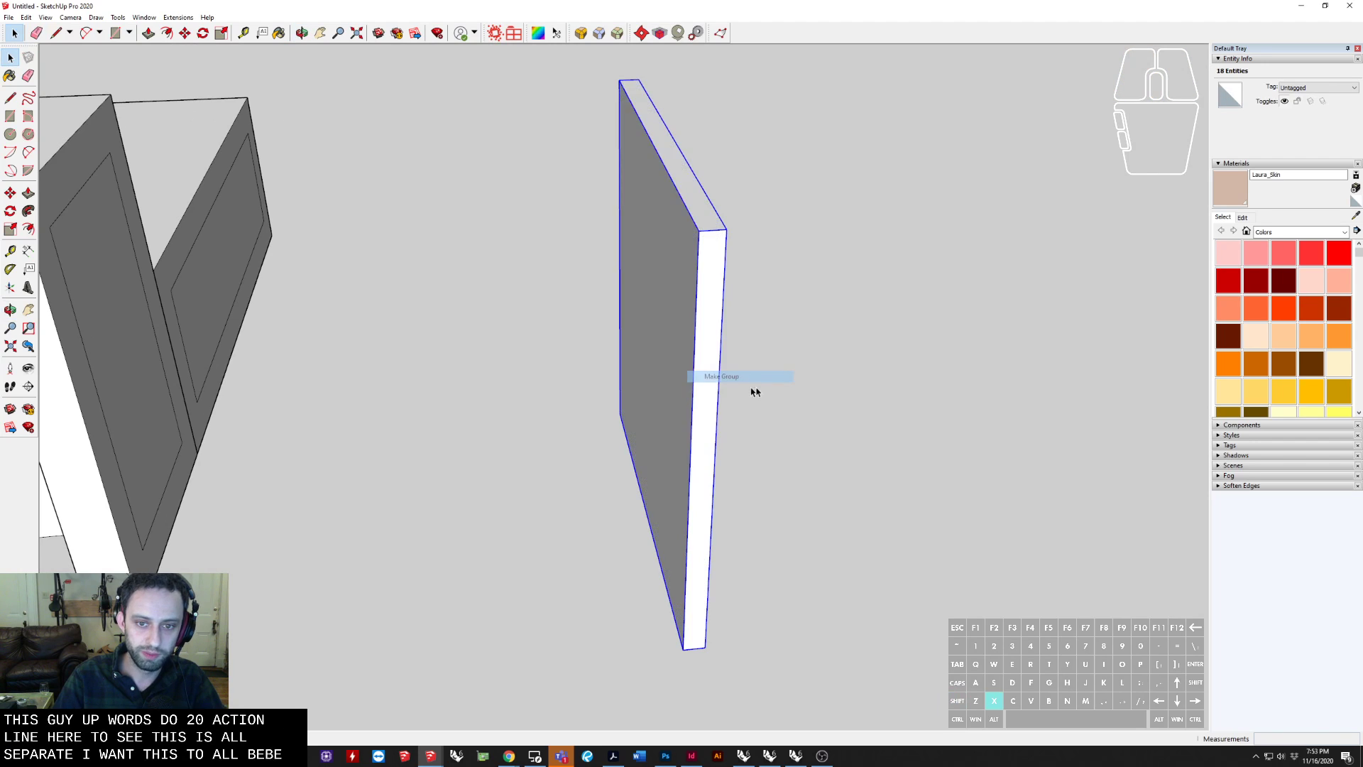
Draw a closed F-shaped wall outline with lines on the ground beside the slab
{"action": "middle_click_drag", "start_coordinate": [755, 390], "coordinate": [435, 565]}
{"action": "key", "text": "l"}
{"action": "left_click", "coordinate": [445, 603]}
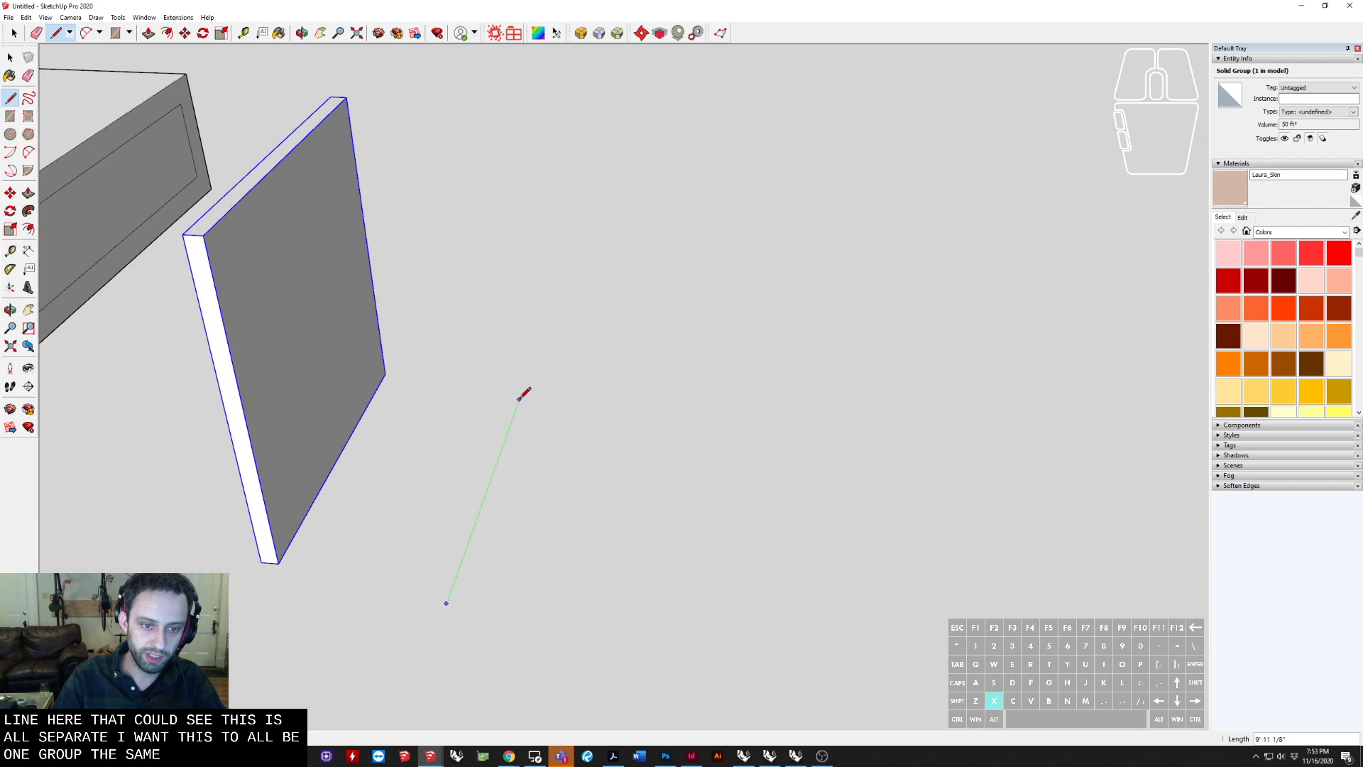
{"action": "left_click", "coordinate": [753, 412]}
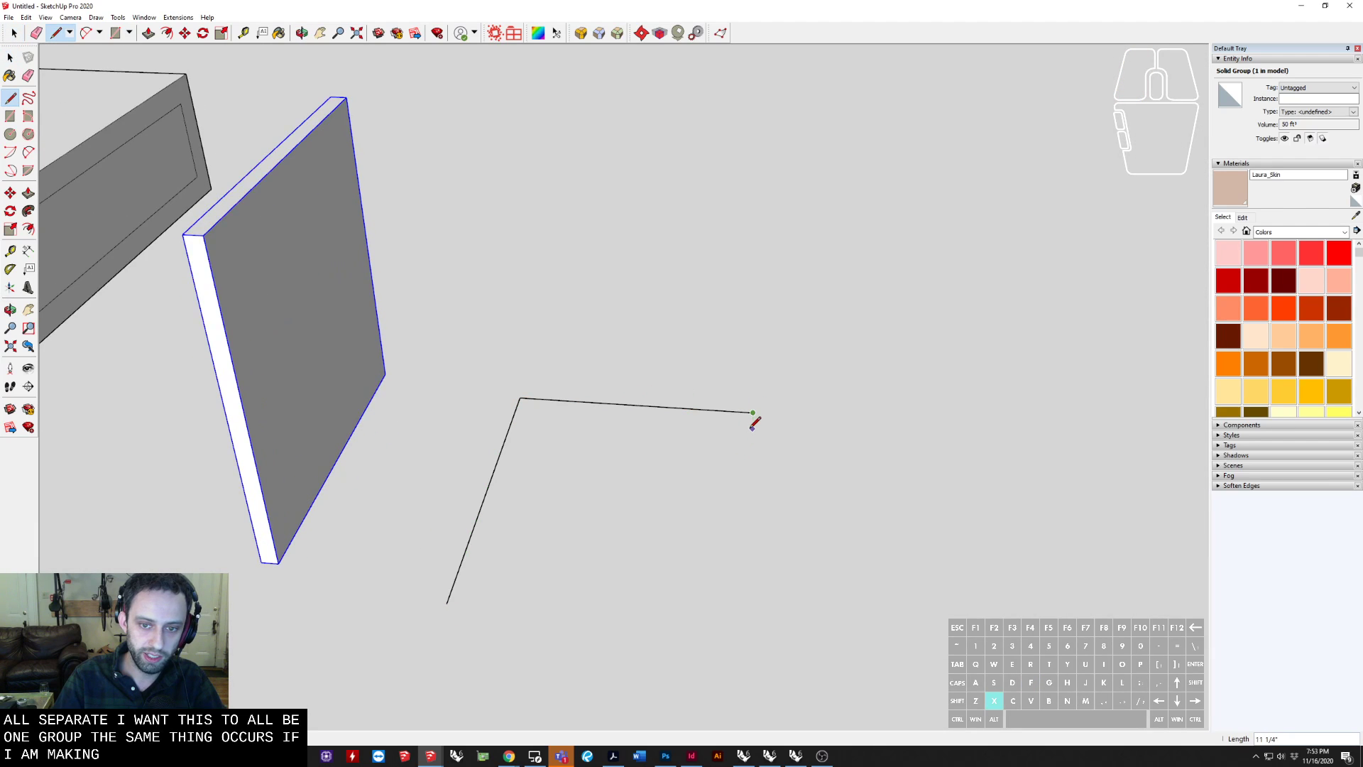
{"action": "left_click", "coordinate": [539, 413]}
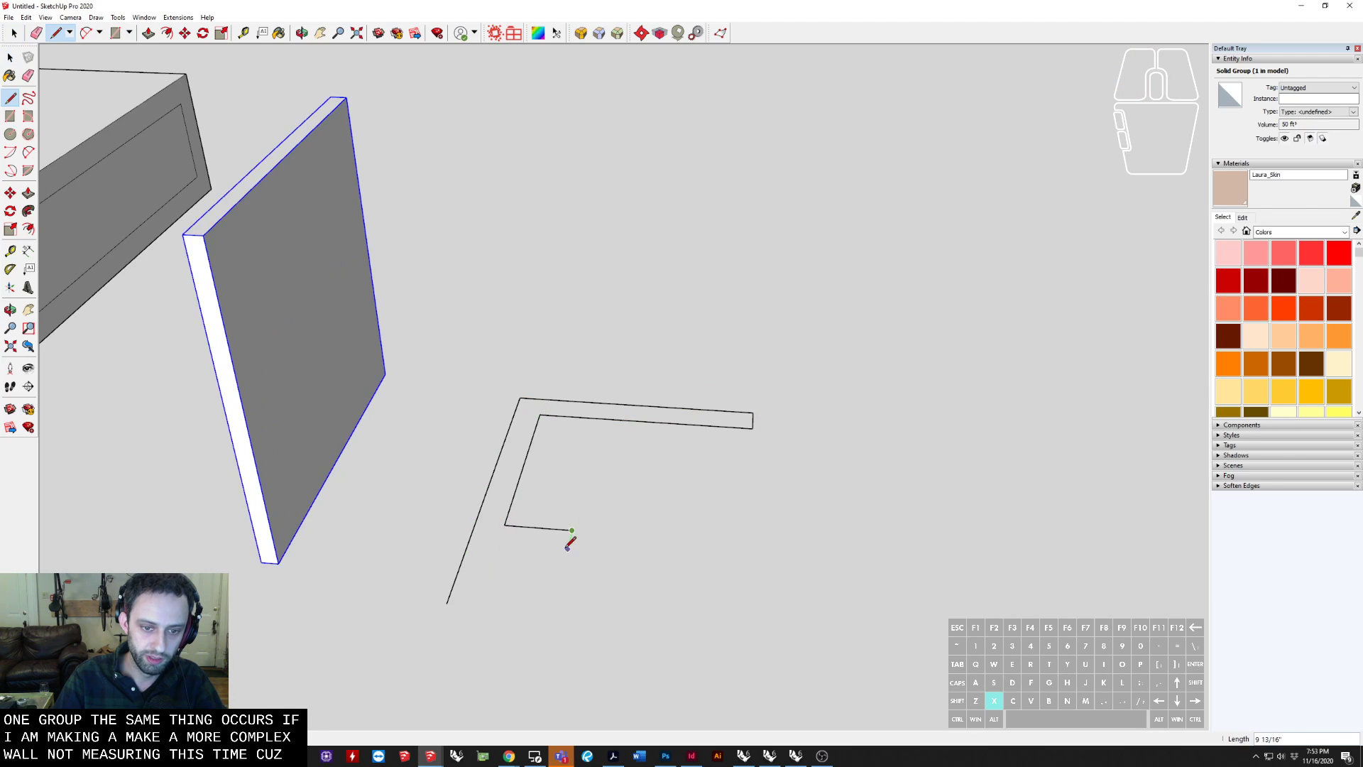
{"action": "left_click", "coordinate": [486, 533]}
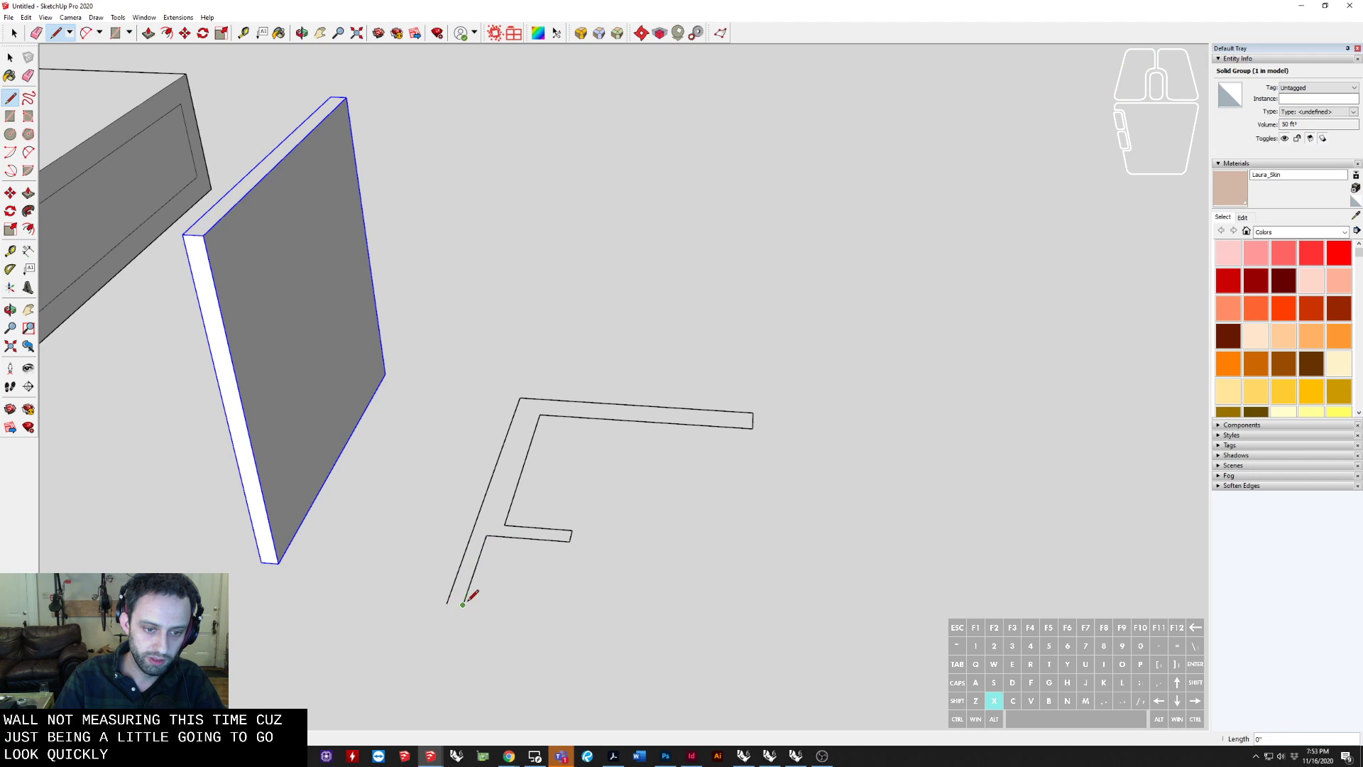
{"action": "left_click", "coordinate": [448, 603]}
Select the entire F-shaped wall outline with its face and make it a group
{"action": "key", "text": "space"}
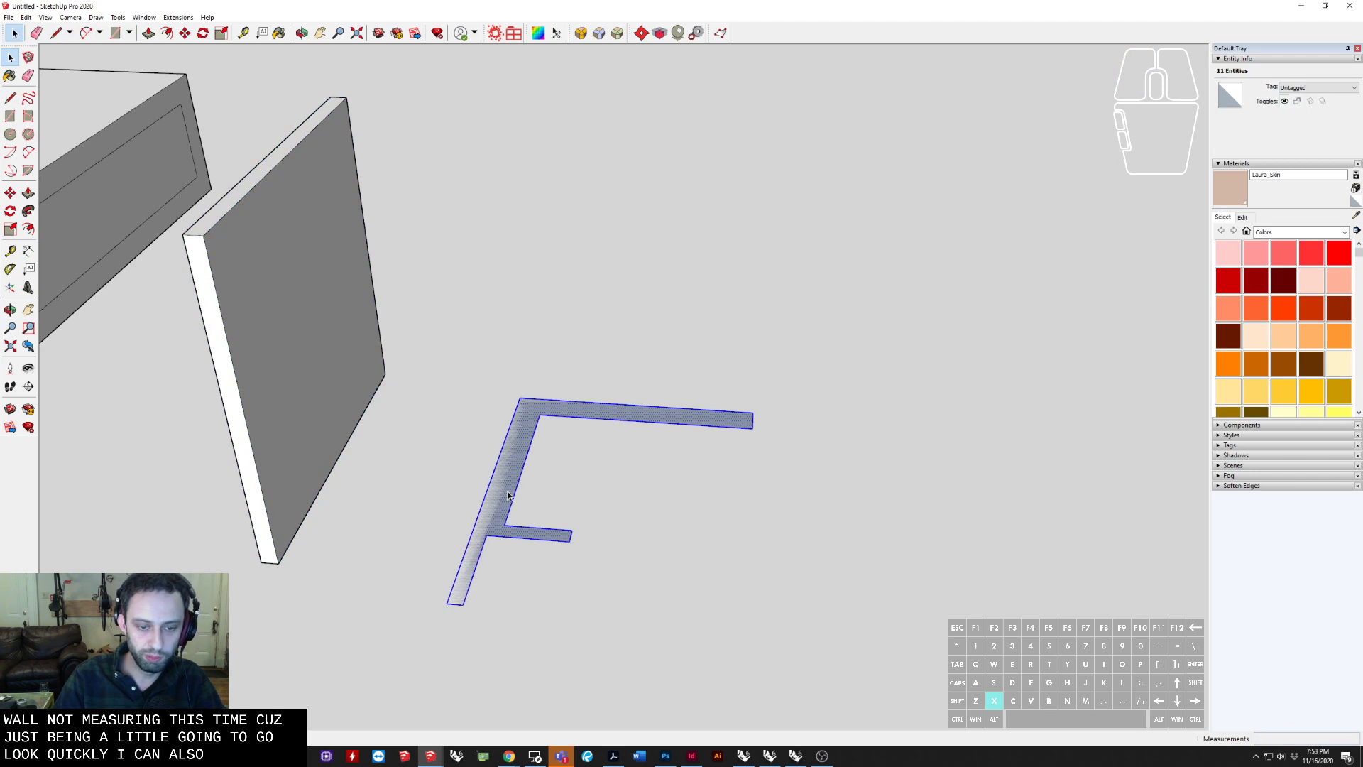
{"action": "right_click", "coordinate": [508, 491]}
{"action": "left_click", "coordinate": [540, 581]}
Push/Pull the F-shaped face inside its group up to the top of the neighbouring wall slab, and leave the group
{"action": "double_click", "coordinate": [498, 492]}
{"action": "key", "text": "d"}
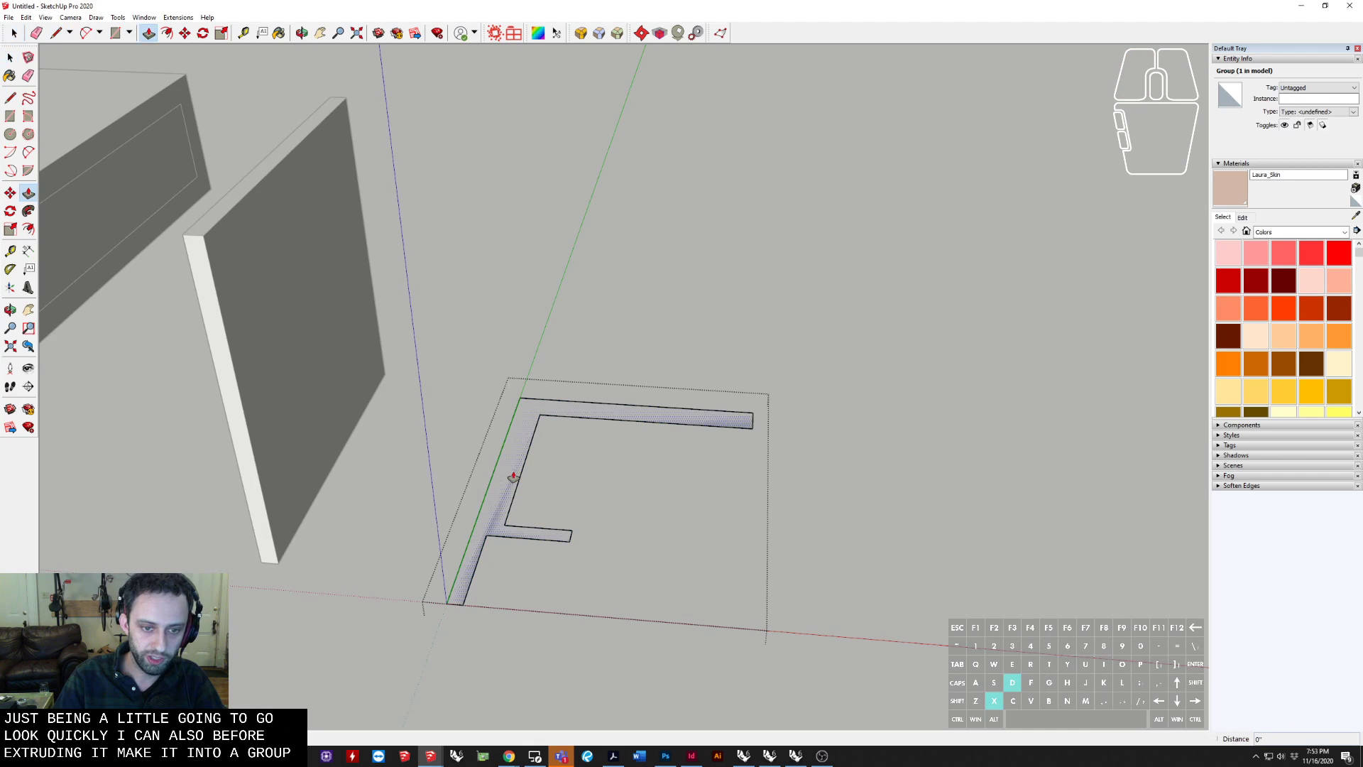
{"action": "left_click", "coordinate": [511, 476]}
{"action": "left_click", "coordinate": [220, 221]}
{"action": "key", "text": "space"}
{"action": "scroll", "coordinate": [382, 256], "scroll_direction": "down", "scroll_amount": 2}
{"action": "middle_click_drag", "start_coordinate": [462, 291], "coordinate": [645, 207]}
{"action": "key", "text": "Escape"}
{"action": "left_click", "coordinate": [523, 250]}
{"action": "middle_click_drag", "start_coordinate": [517, 216], "coordinate": [582, 496]}
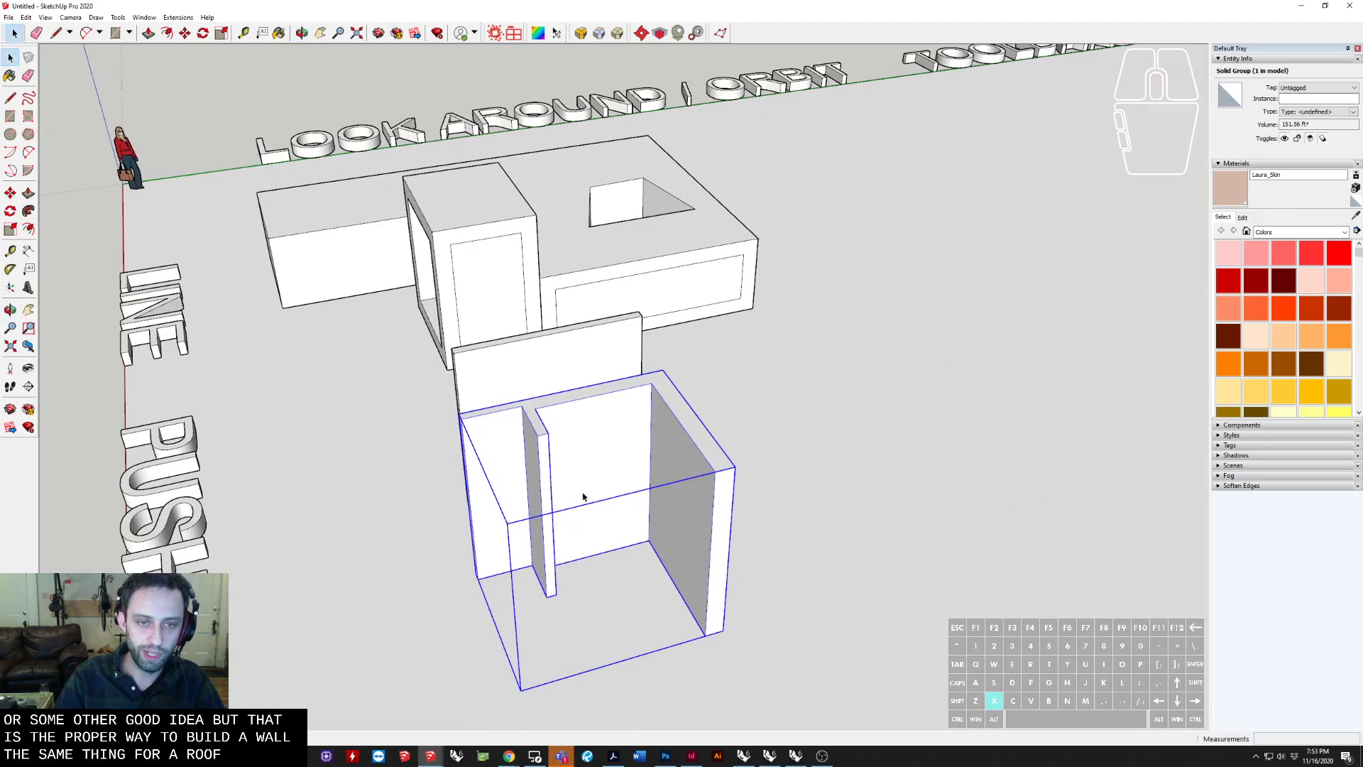
Draw a small vertical rectangle with lines on the ground in front of the wall slab
{"action": "middle_click_drag", "start_coordinate": [373, 387], "coordinate": [421, 434]}
{"action": "left_click", "coordinate": [467, 518]}
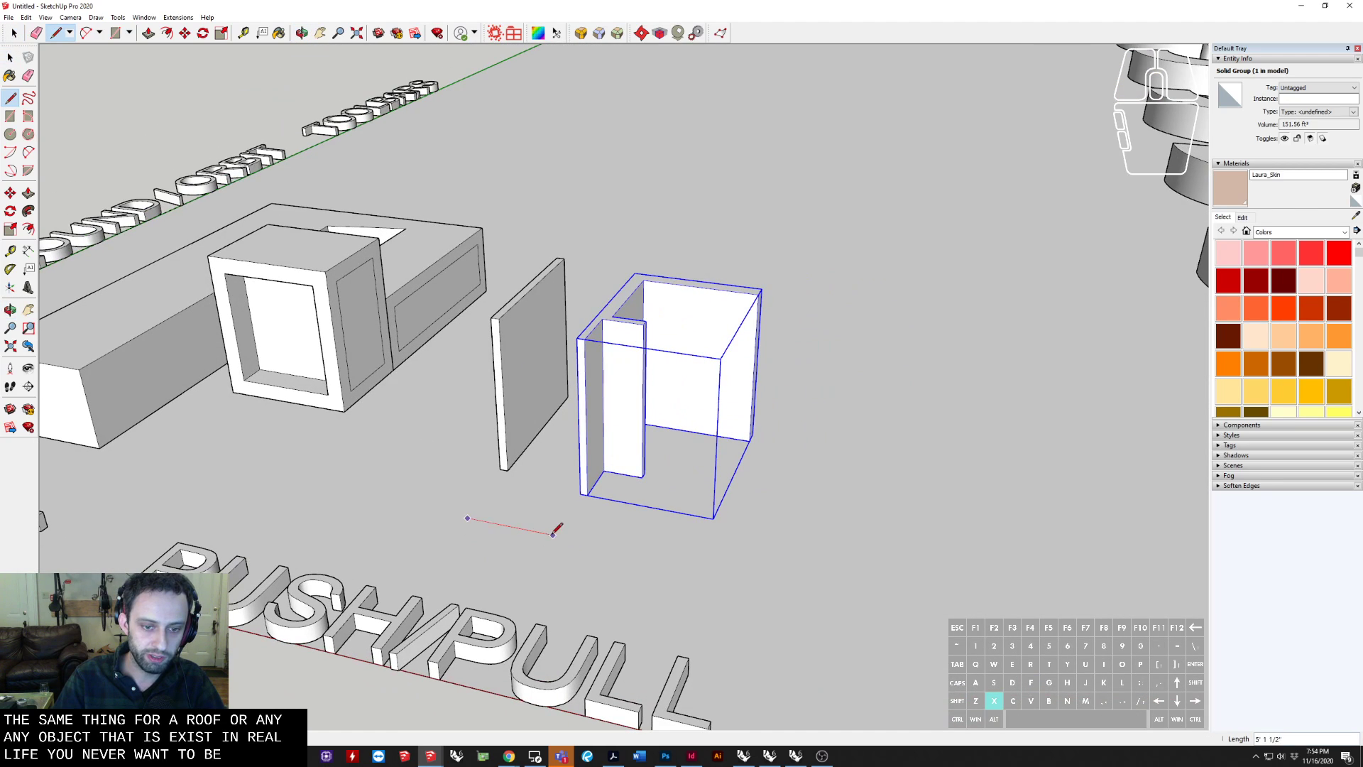
{"action": "left_click", "coordinate": [421, 508]}
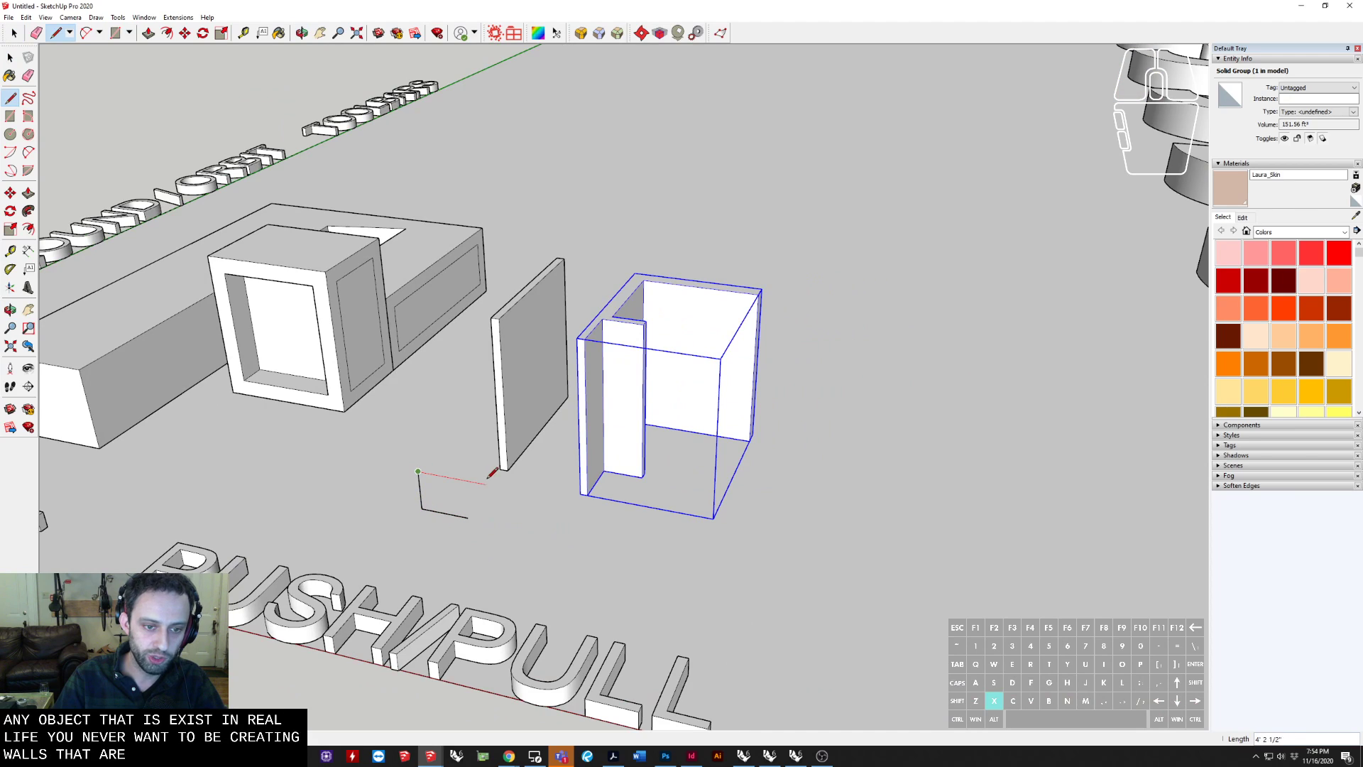
{"action": "left_click", "coordinate": [467, 517]}
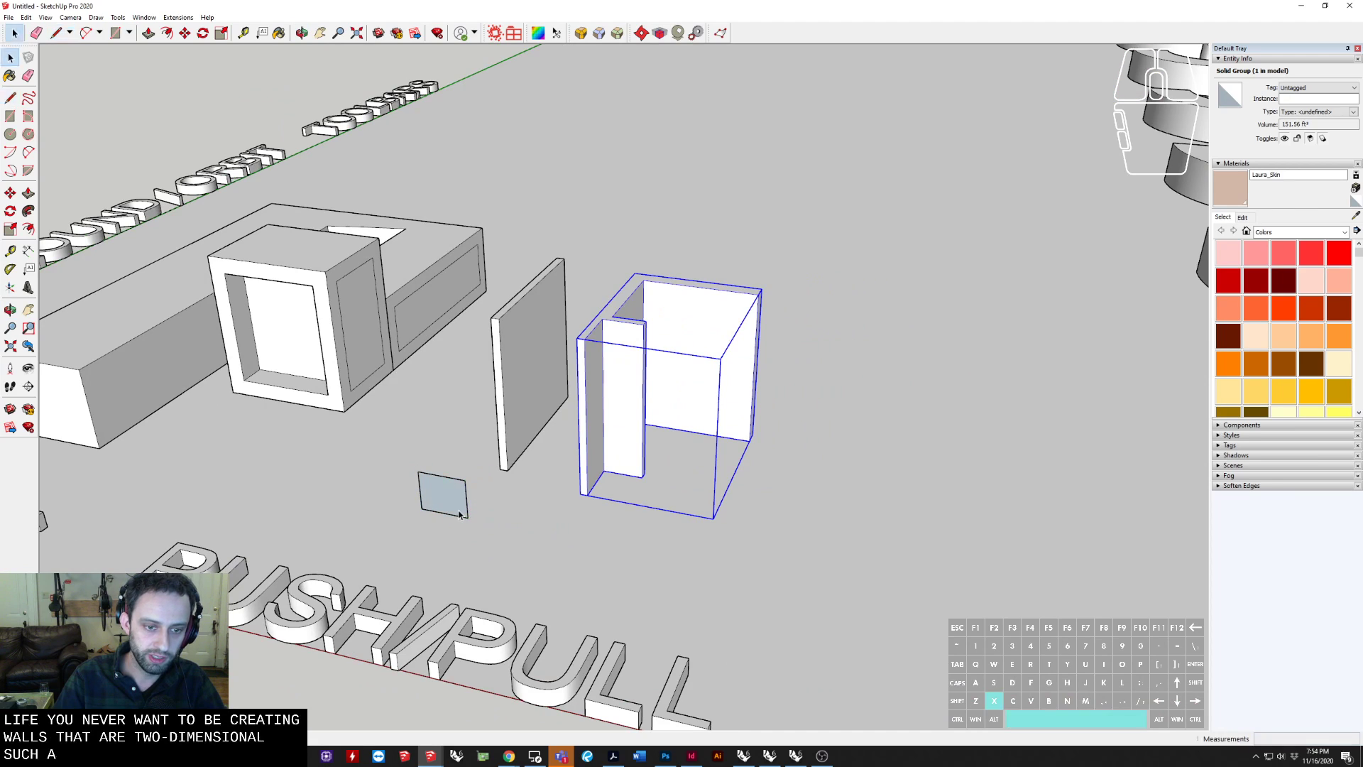
Push/Pull the small vertical rectangle 1/4" to give it the thickness of a glass pane
{"action": "middle_click_drag", "start_coordinate": [470, 511], "coordinate": [649, 541]}
{"action": "scroll", "coordinate": [814, 486], "scroll_direction": "up", "scroll_amount": 5}
{"action": "left_click", "coordinate": [777, 505]}
{"action": "middle_click_drag", "start_coordinate": [777, 505], "coordinate": [326, 535]}
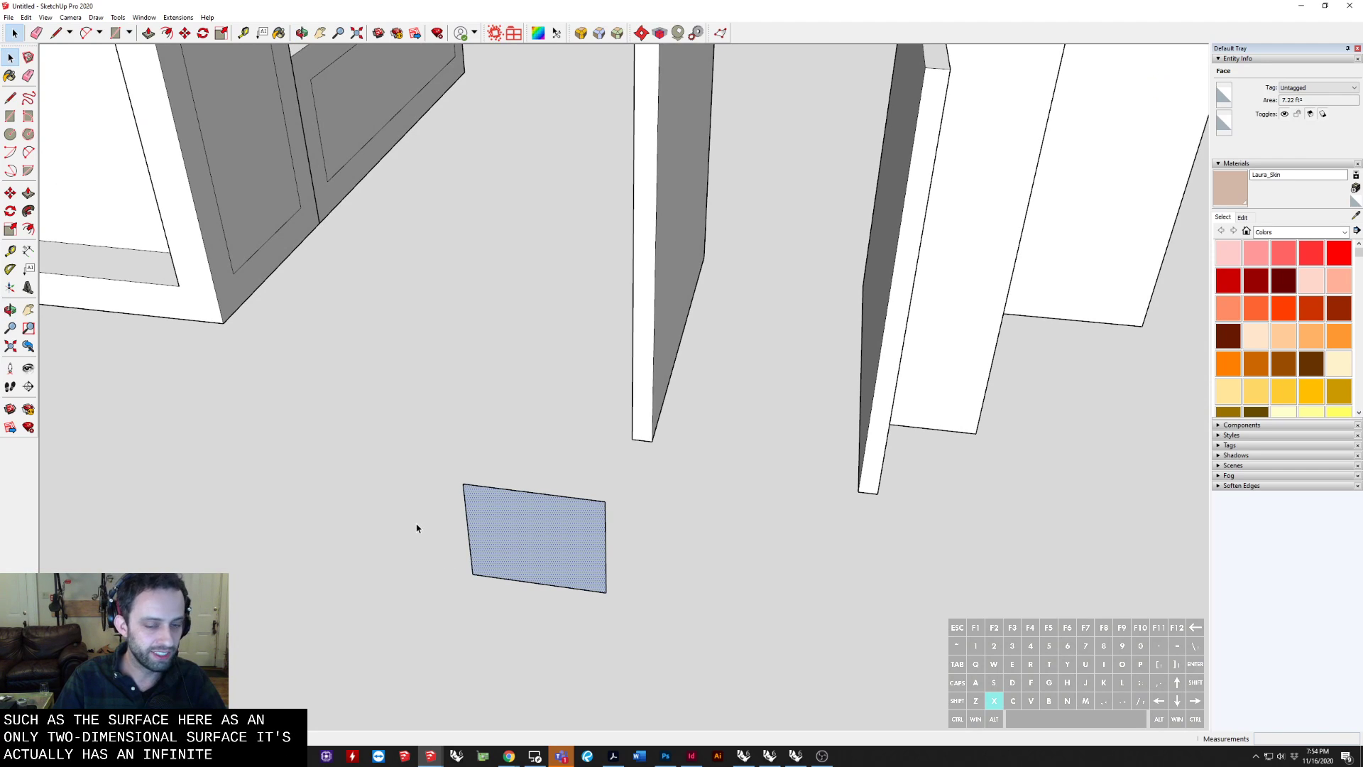
{"action": "middle_click_drag", "start_coordinate": [530, 526], "coordinate": [387, 364]}
{"action": "middle_click_drag", "start_coordinate": [355, 372], "coordinate": [790, 398]}
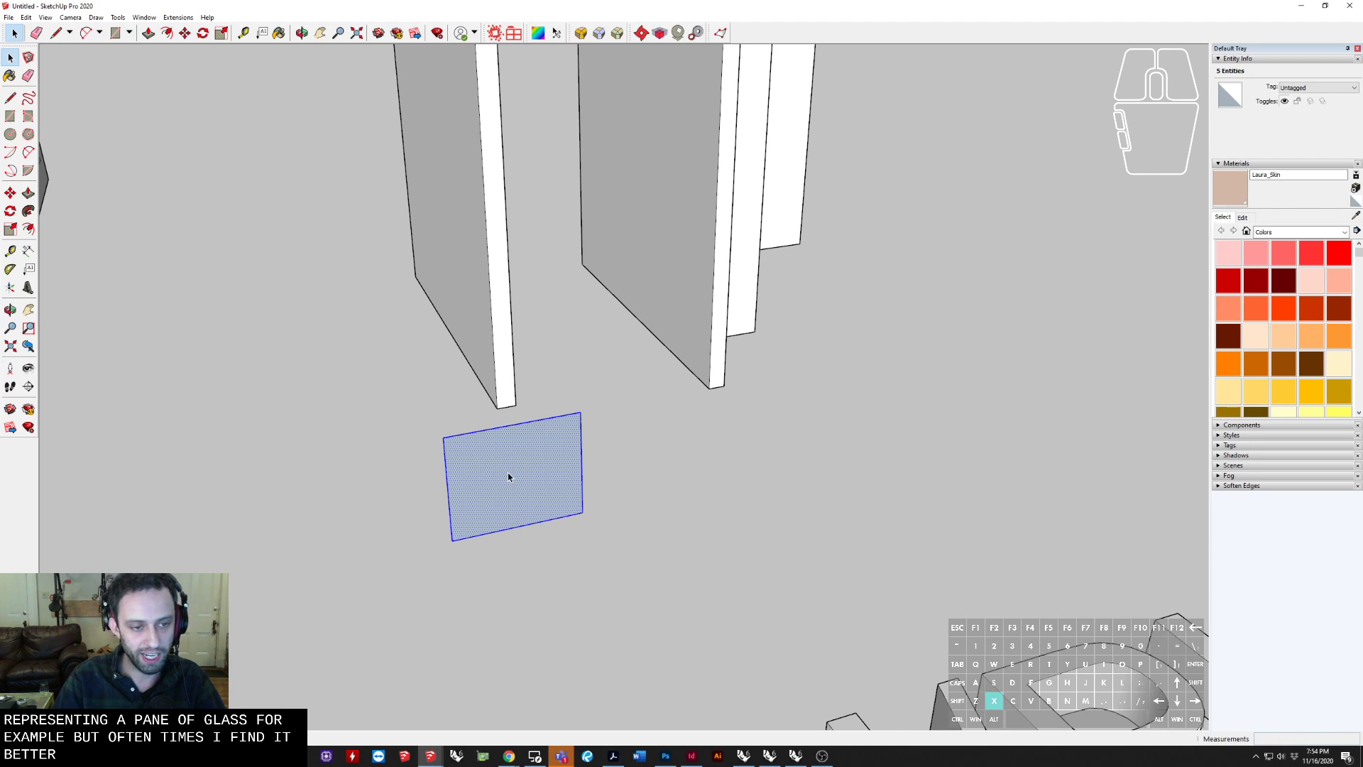
{"action": "key", "text": "p"}
{"action": "left_click", "coordinate": [508, 477]}
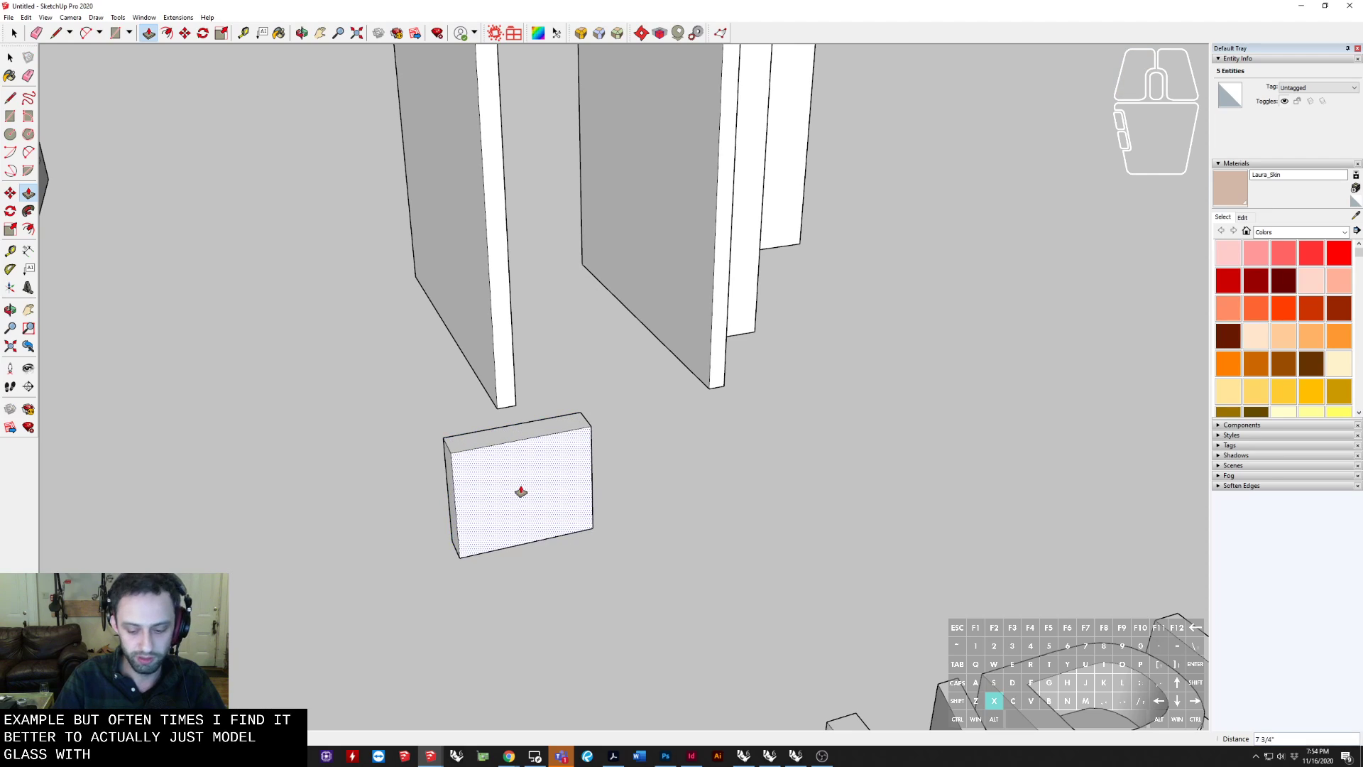
{"action": "key", "text": "Return"}
{"action": "scroll", "coordinate": [471, 450], "scroll_direction": "up", "scroll_amount": 4}
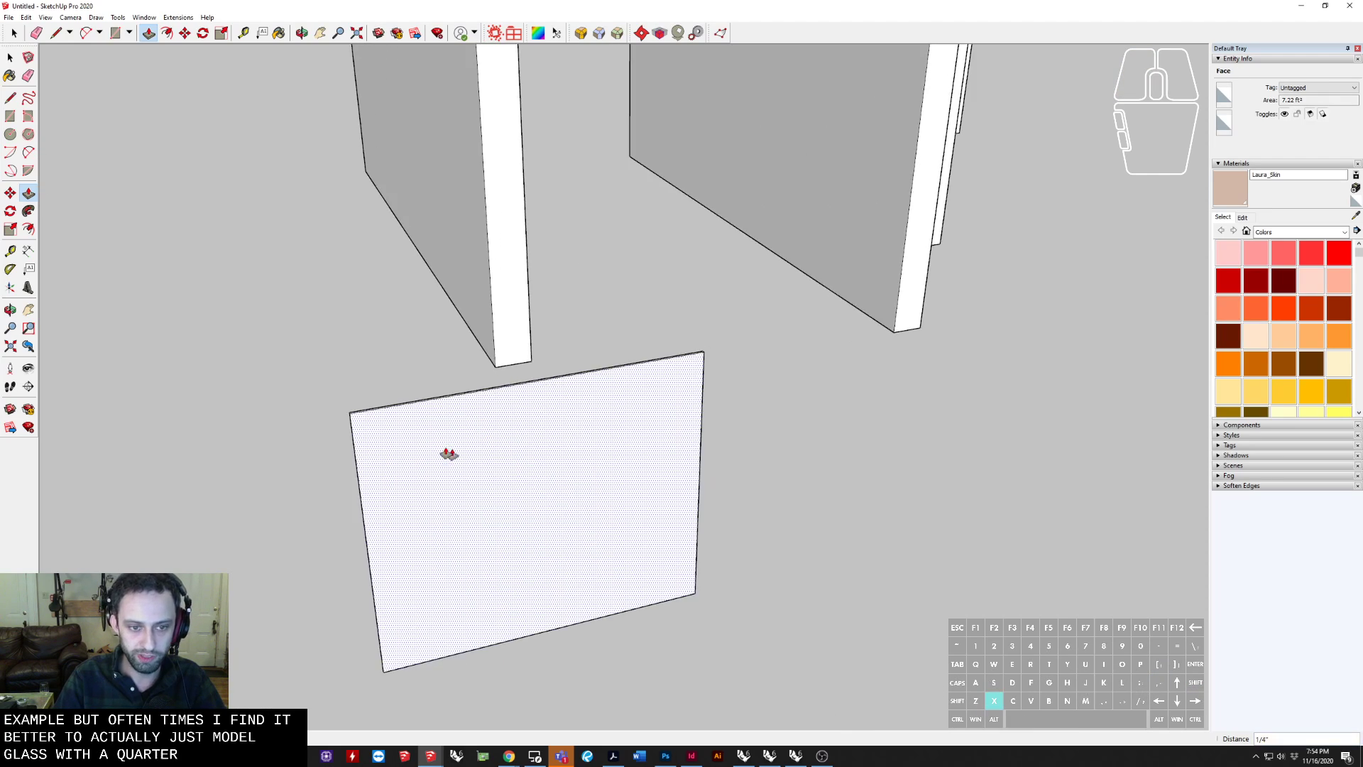
{"action": "middle_click_drag", "start_coordinate": [448, 453], "coordinate": [496, 437]}
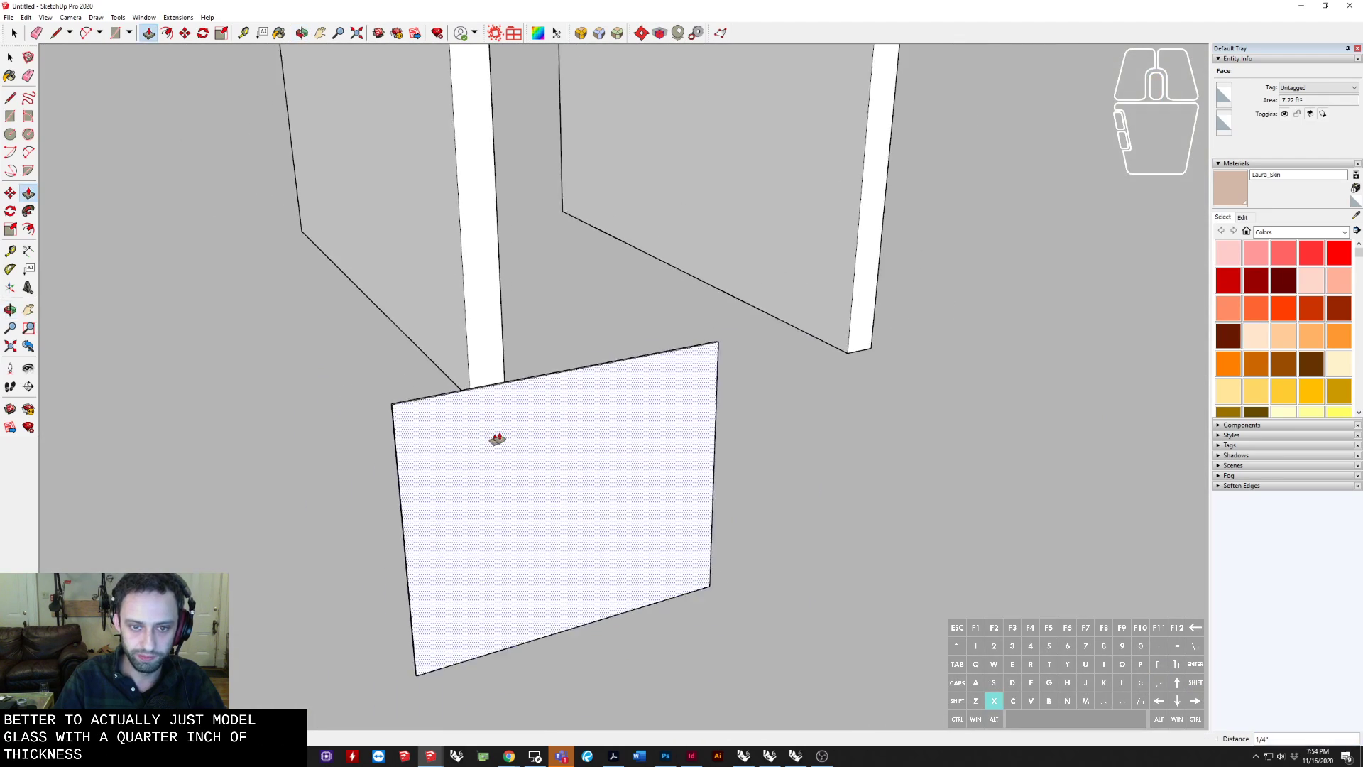
Orbit around the boxes, walls, lettering and C-shaped components to examine the model from different sides
{"action": "scroll", "coordinate": [561, 436], "scroll_direction": "down", "scroll_amount": 5}
{"action": "key", "text": "space"}
{"action": "scroll", "coordinate": [916, 411], "scroll_direction": "down", "scroll_amount": 9}
{"action": "middle_click_drag", "start_coordinate": [568, 514], "coordinate": [529, 440]}
{"action": "scroll", "coordinate": [523, 436], "scroll_direction": "down", "scroll_amount": 2}
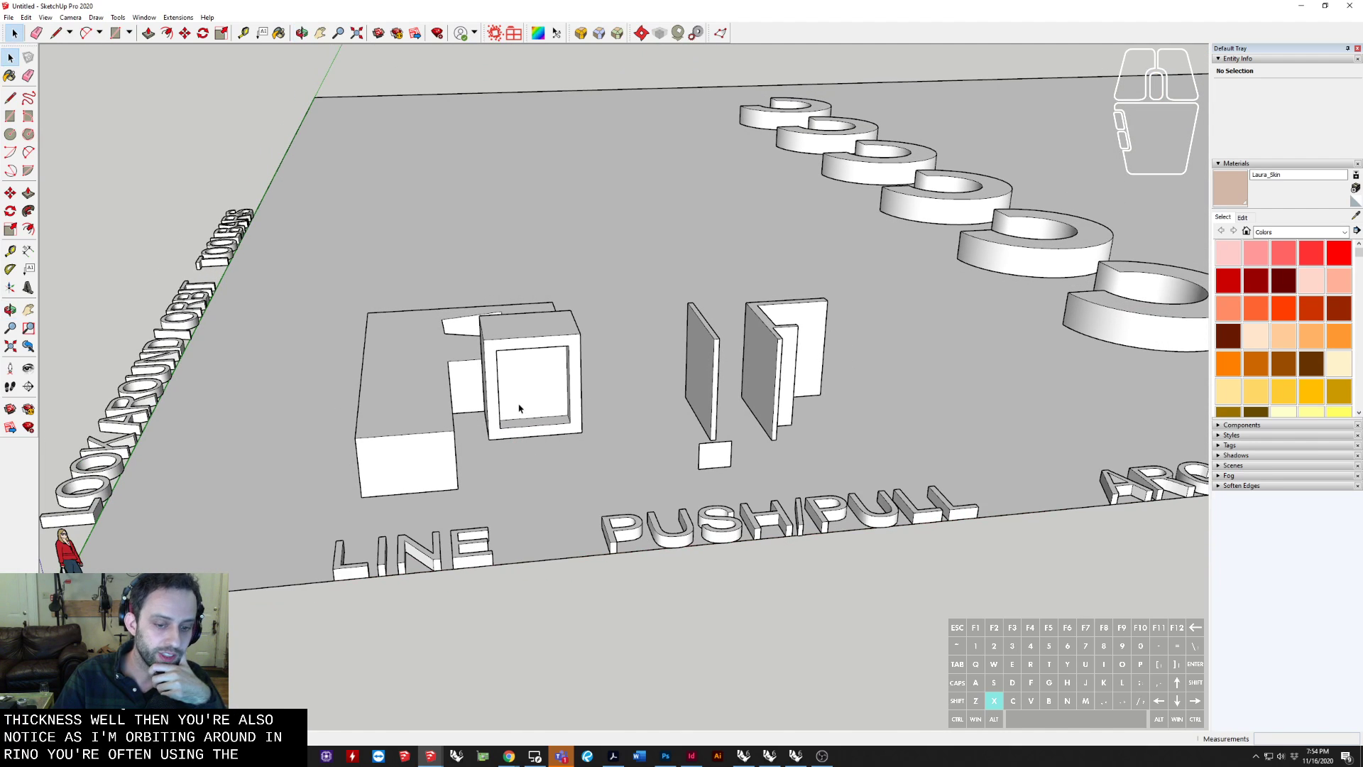
{"action": "middle_click_drag", "start_coordinate": [392, 403], "coordinate": [243, 255]}
{"action": "scroll", "coordinate": [754, 381], "scroll_direction": "up", "scroll_amount": 3}
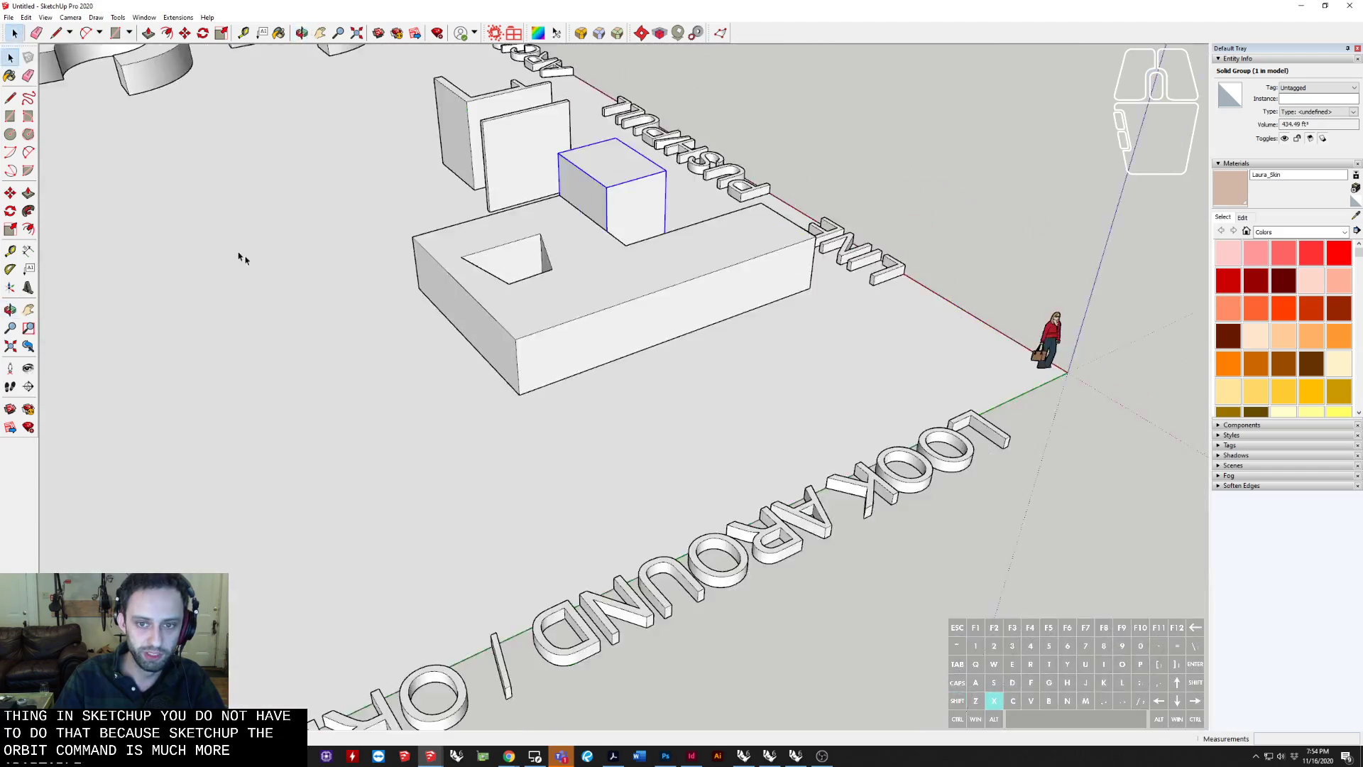
{"action": "middle_click_drag", "start_coordinate": [682, 440], "coordinate": [522, 393]}
{"action": "scroll", "coordinate": [1021, 318], "scroll_direction": "up", "scroll_amount": 5}
{"action": "middle_click_drag", "start_coordinate": [1021, 318], "coordinate": [497, 469]}
{"action": "middle_click_drag", "start_coordinate": [1227, 436], "coordinate": [375, 384]}
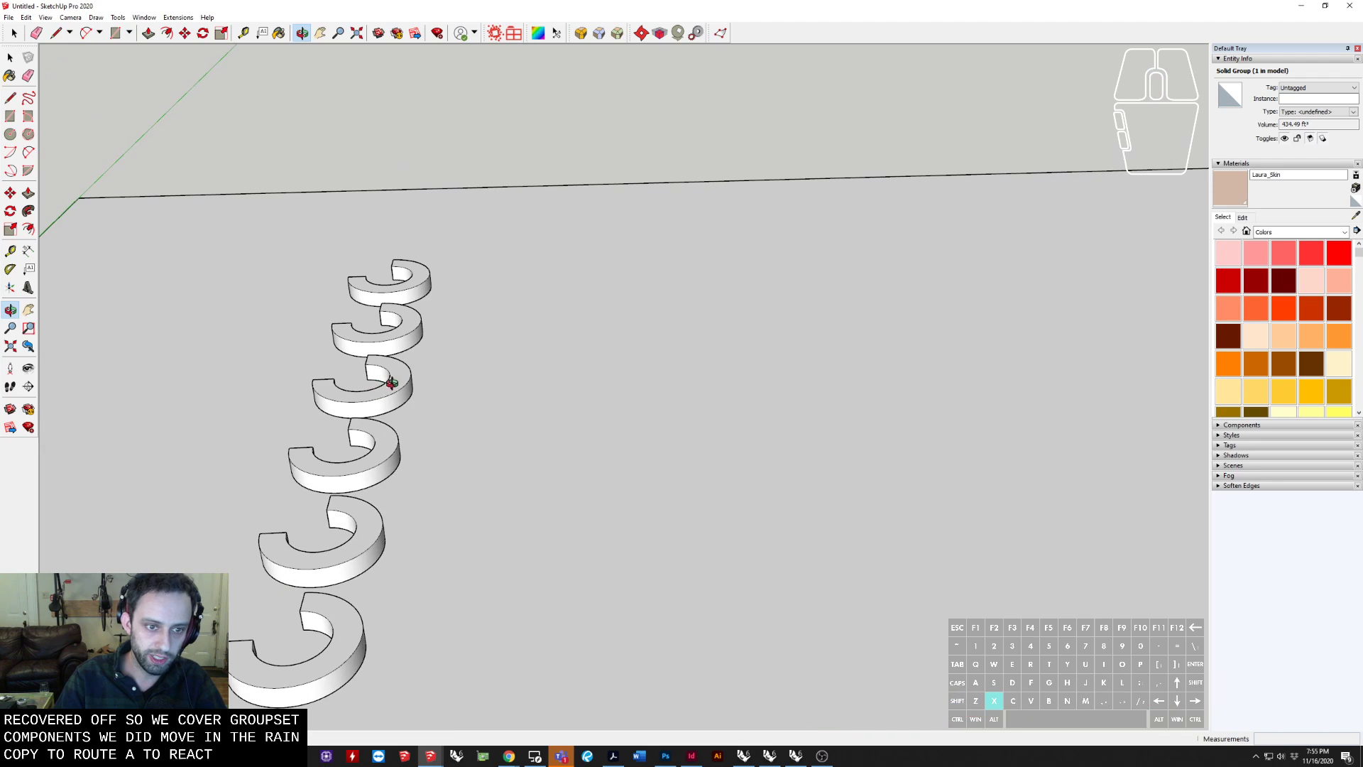
Move one C-shaped component about 62' out of the row to the empty area beside it
{"action": "left_click", "coordinate": [392, 383]}
{"action": "middle_click_drag", "start_coordinate": [554, 377], "coordinate": [585, 434]}
{"action": "left_click", "coordinate": [617, 388]}
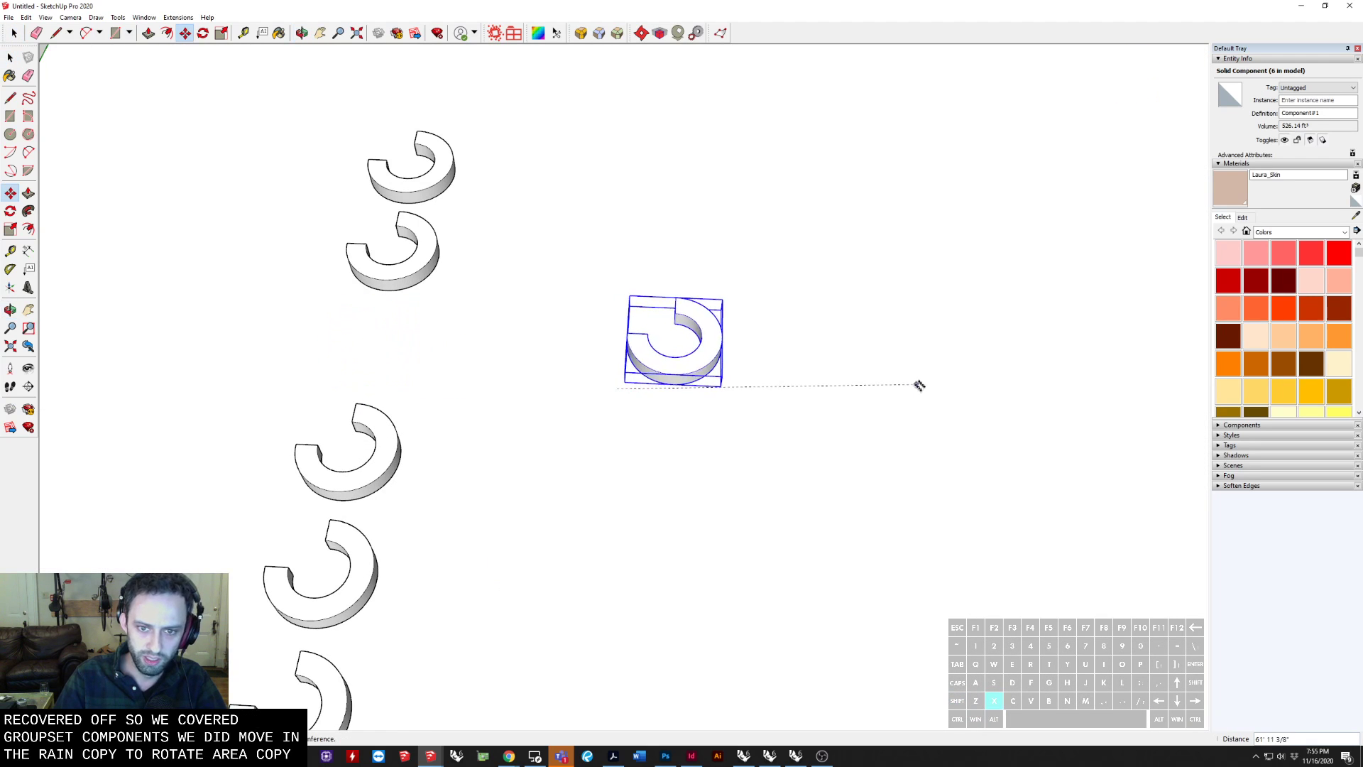
{"action": "left_click", "coordinate": [927, 399]}
Draw a rectangle on the ground beside the moved C-shaped component
{"action": "scroll", "coordinate": [719, 371], "scroll_direction": "up", "scroll_amount": 5}
{"action": "middle_click_drag", "start_coordinate": [743, 310], "coordinate": [505, 550]}
{"action": "key", "text": "r"}
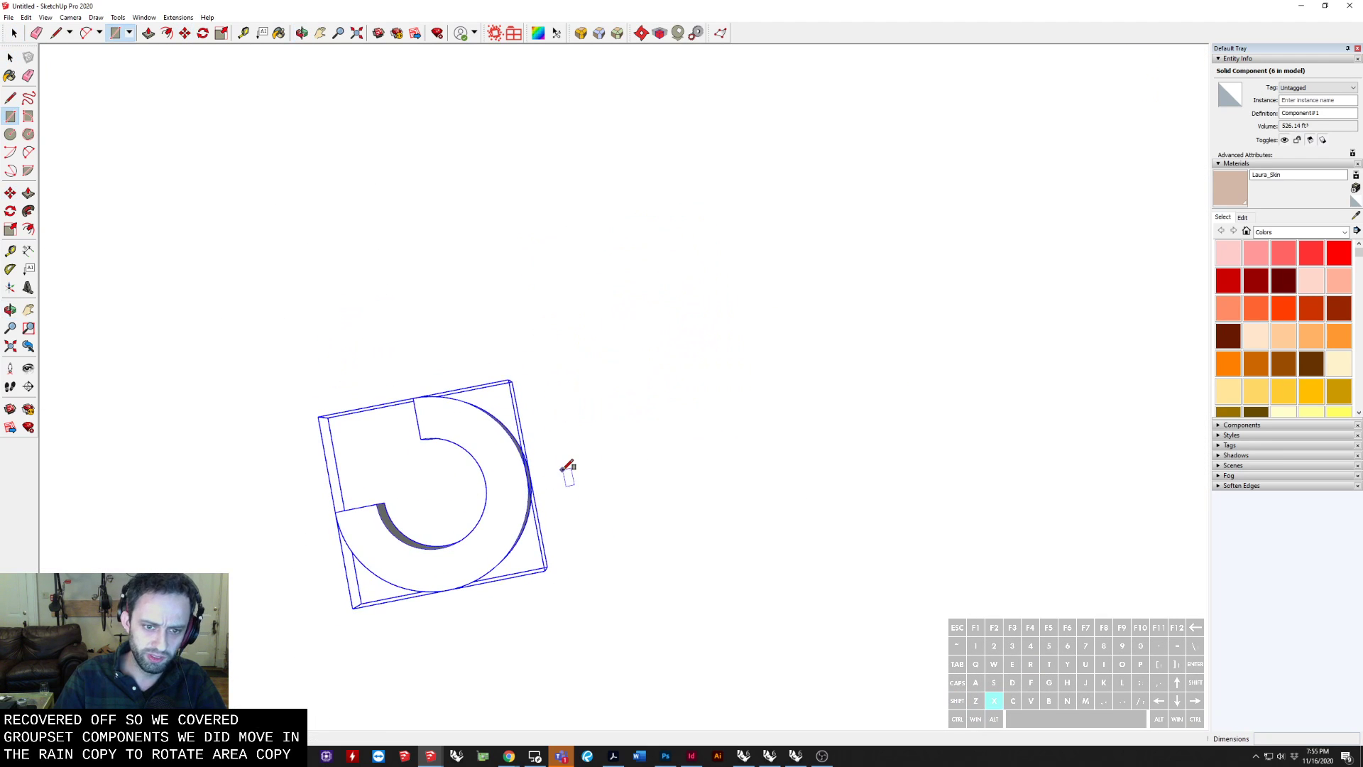
{"action": "key", "text": "q"}
{"action": "middle_click_drag", "start_coordinate": [625, 509], "coordinate": [472, 424]}
{"action": "middle_click_drag", "start_coordinate": [472, 424], "coordinate": [561, 430], "text": "shift"}
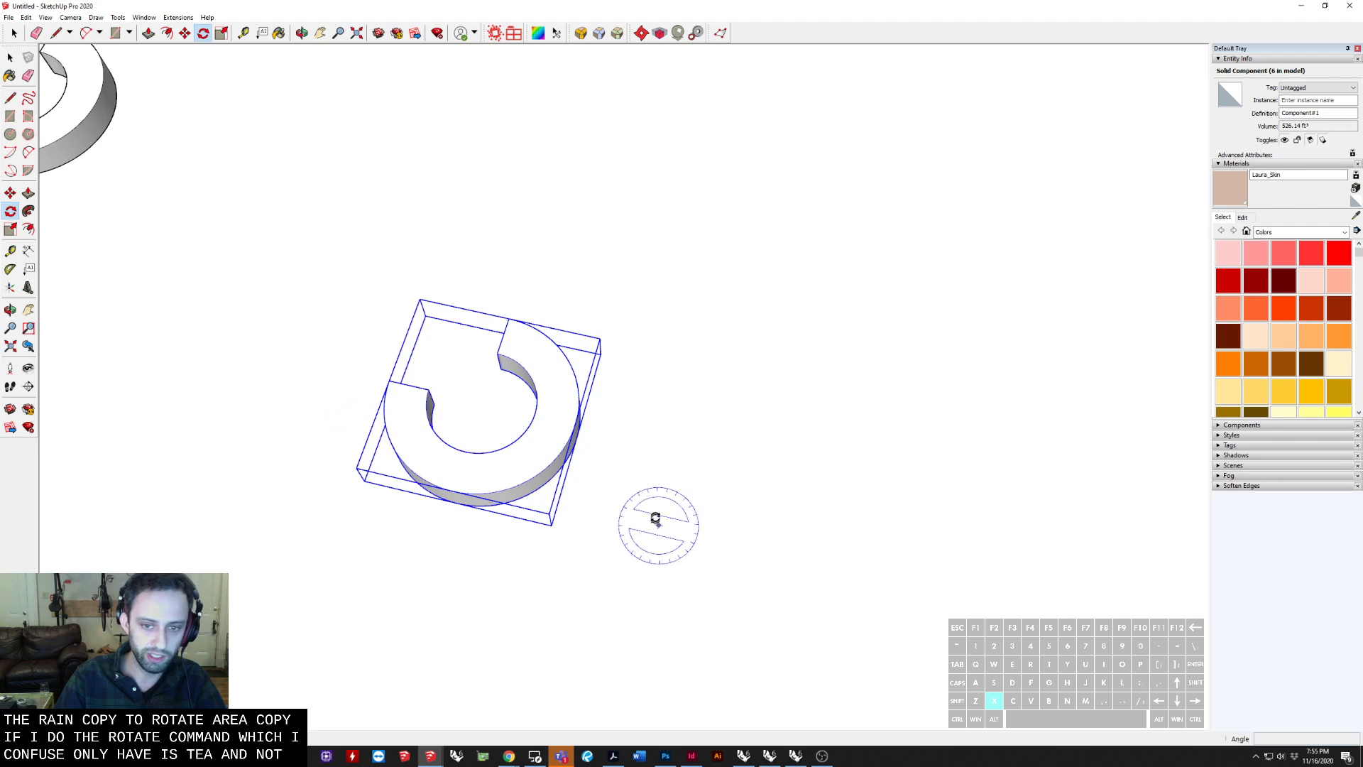
{"action": "key", "text": "r"}
{"action": "left_click", "coordinate": [666, 594]}
{"action": "left_click", "coordinate": [926, 368]}
{"action": "key", "text": "space"}
{"action": "middle_click_drag", "start_coordinate": [611, 420], "coordinate": [805, 426]}
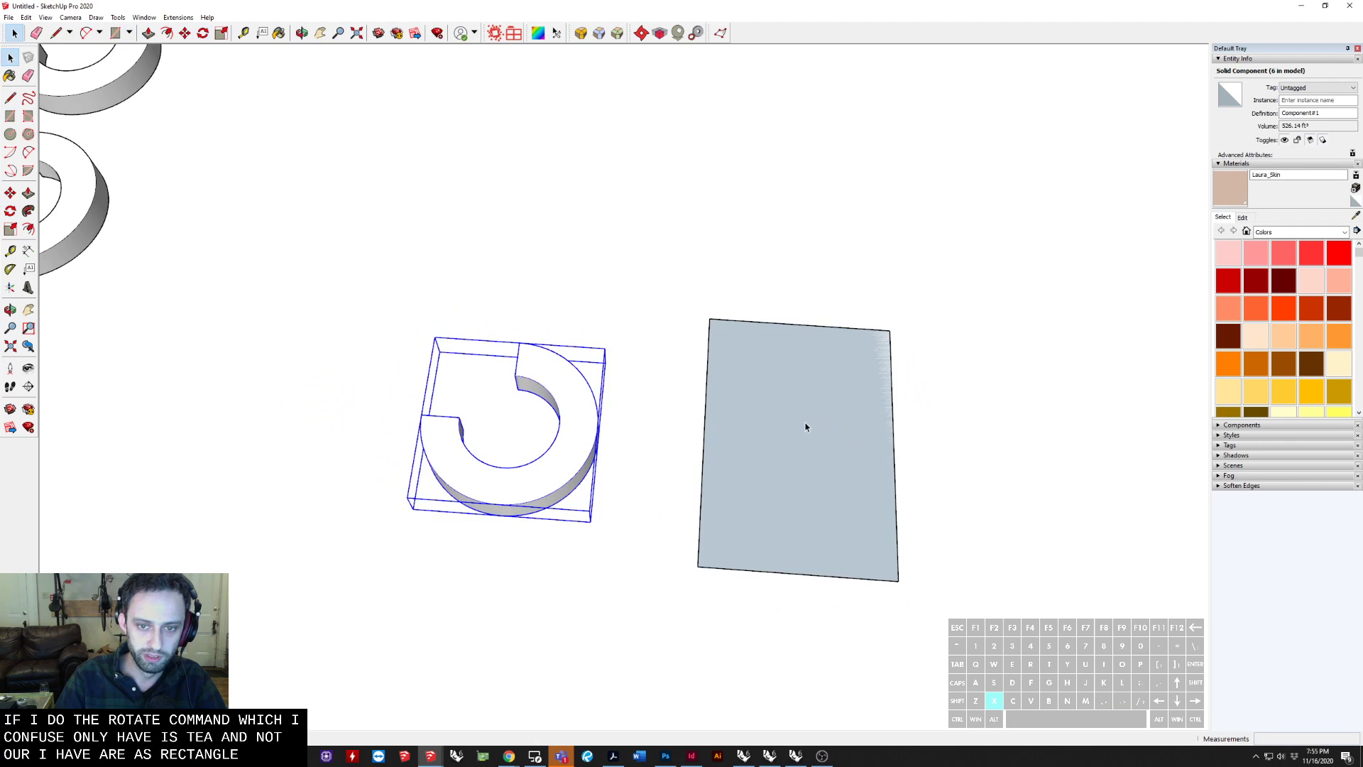
Delete the rectangle drawn beside the C-shaped component
{"action": "left_click", "coordinate": [805, 427]}
{"action": "key", "text": "x"}
{"action": "left_click_drag", "start_coordinate": [675, 289], "coordinate": [1095, 730]}
{"action": "key", "text": "Delete"}
Try the Rotate tool on the separate C-shaped component, testing the protractor's alignment on the ground and on the component's faces
{"action": "left_click", "coordinate": [529, 400]}
{"action": "middle_click_drag", "start_coordinate": [603, 551], "coordinate": [573, 473]}
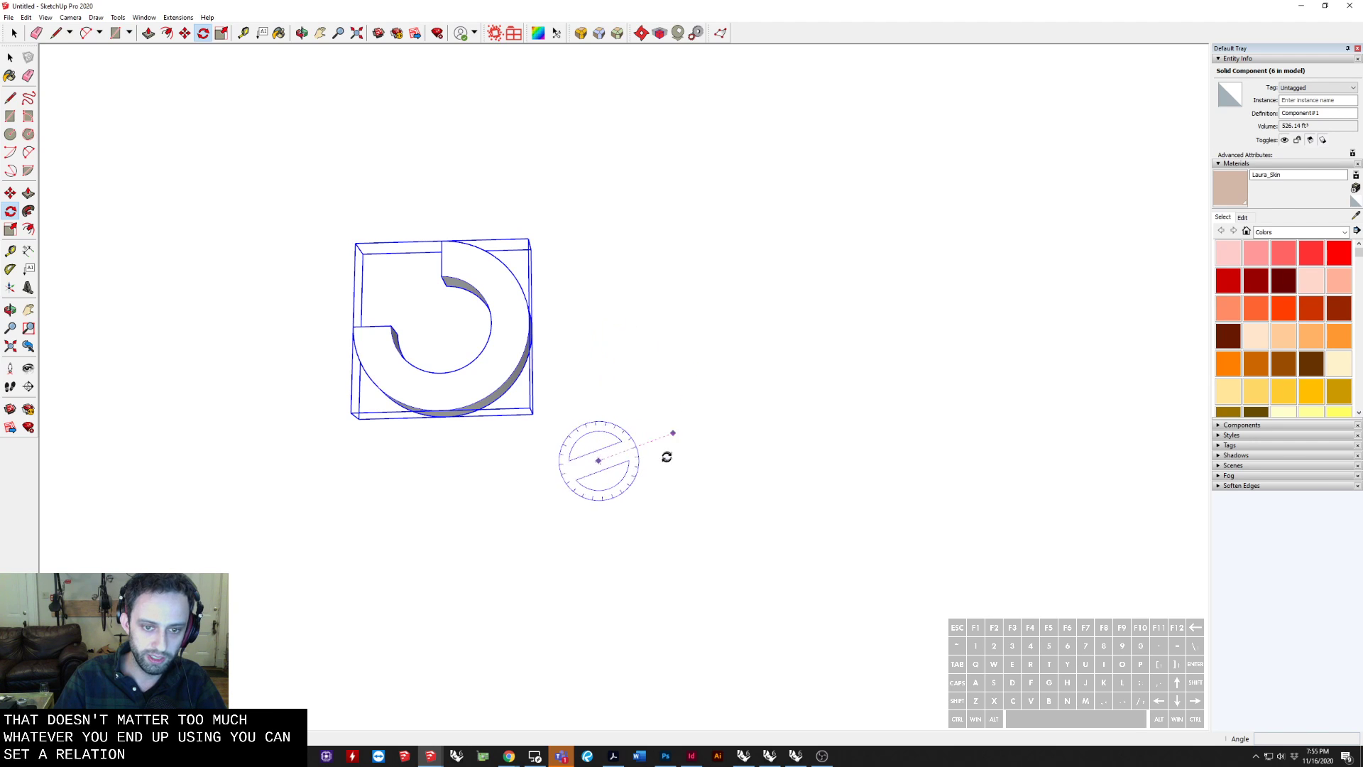
{"action": "middle_click_drag", "start_coordinate": [590, 486], "coordinate": [468, 307]}
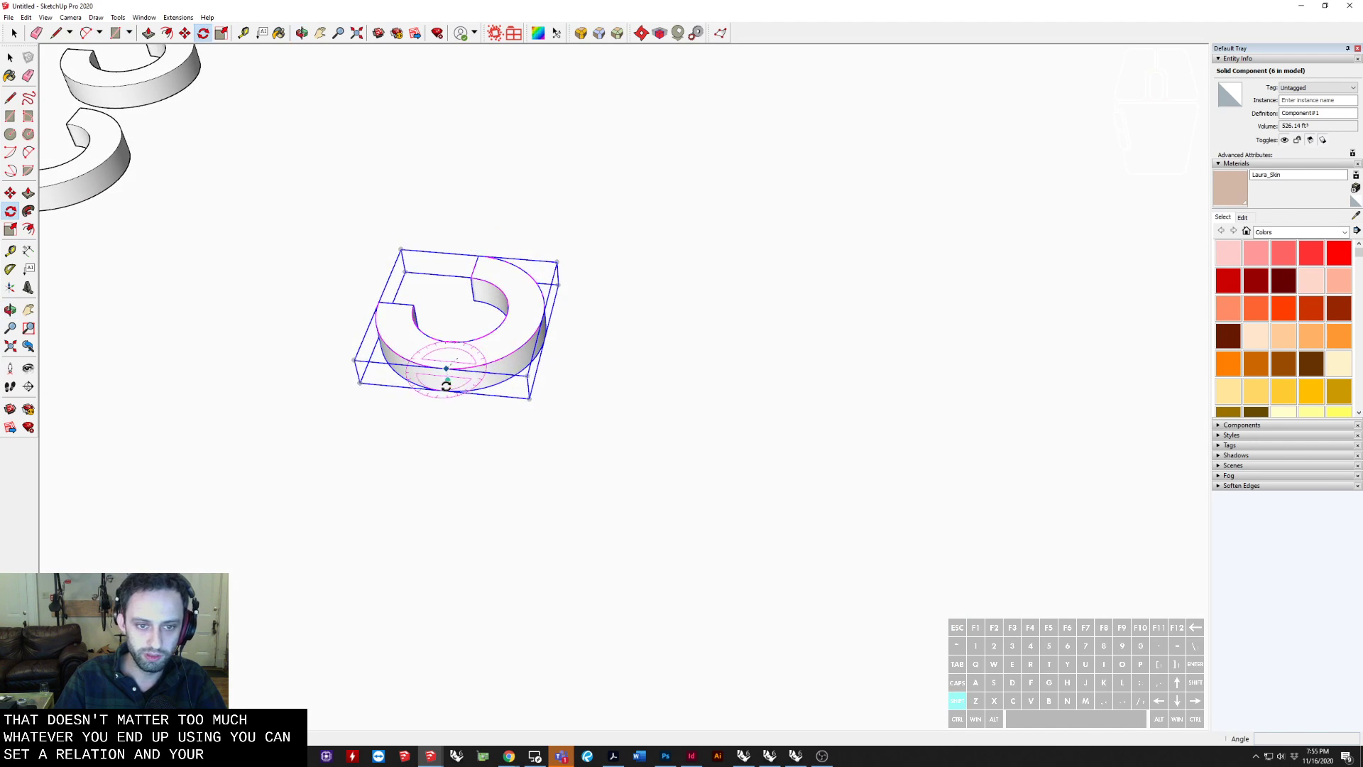
{"action": "scroll", "coordinate": [457, 372], "scroll_direction": "up", "scroll_amount": 5}
{"action": "middle_click_drag", "start_coordinate": [462, 368], "coordinate": [649, 497], "text": "shift"}
{"action": "middle_click_drag", "start_coordinate": [649, 496], "coordinate": [664, 573]}
{"action": "key", "text": "q"}
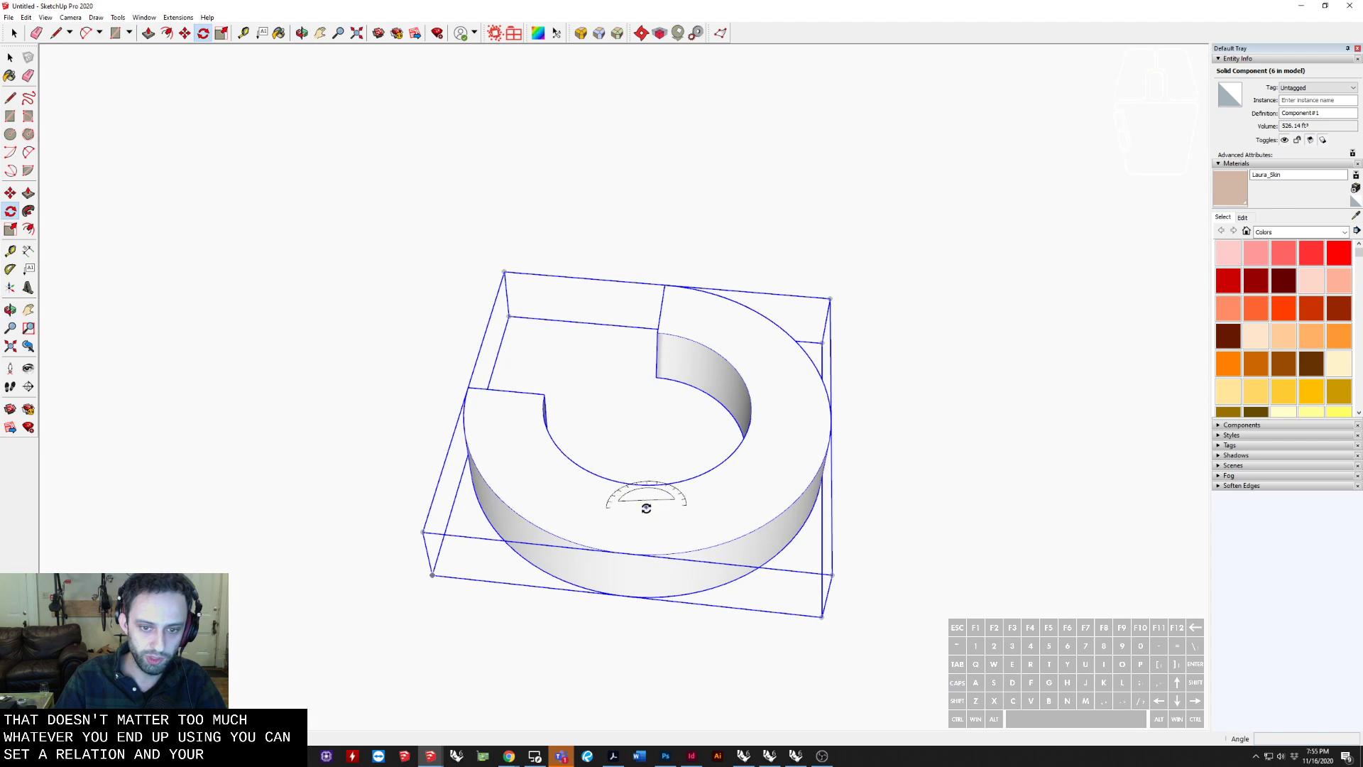
{"action": "scroll", "coordinate": [584, 433], "scroll_direction": "down", "scroll_amount": 3}
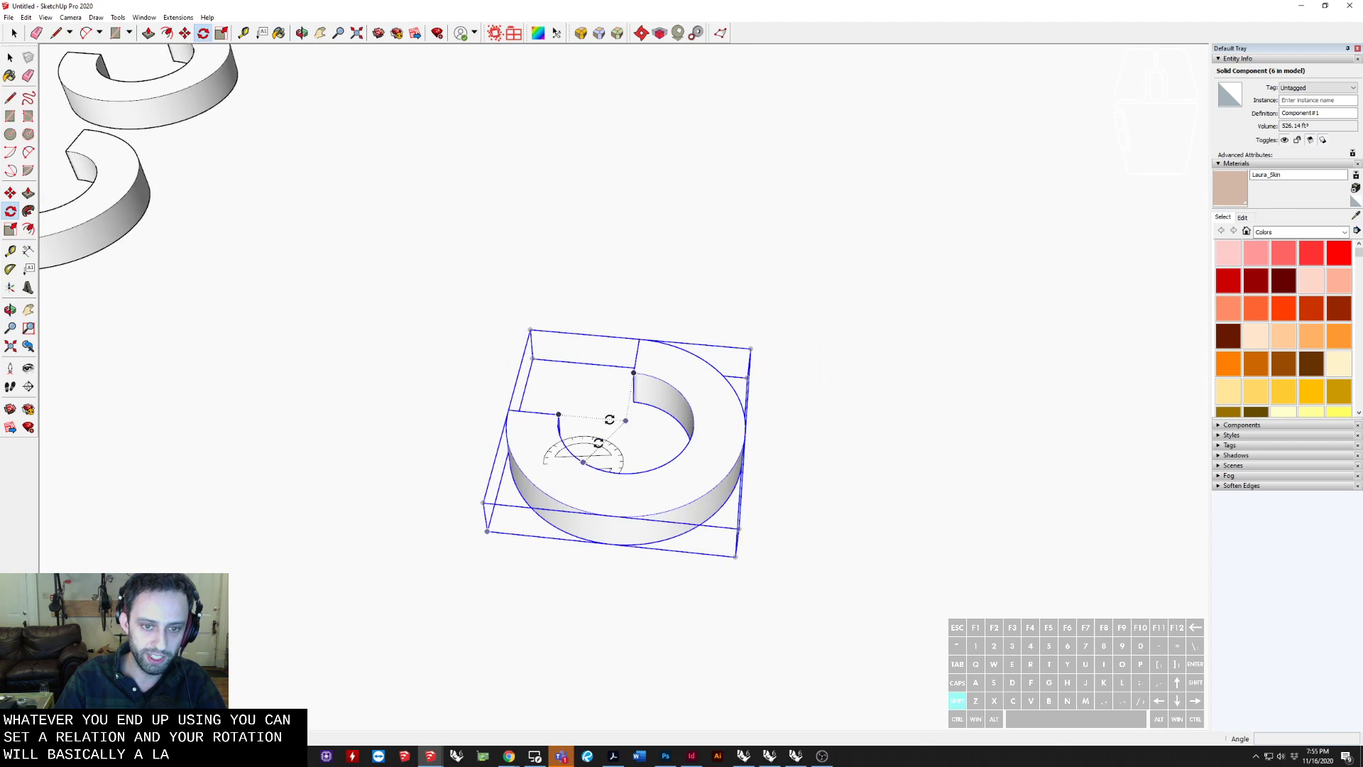
{"action": "middle_click_drag", "start_coordinate": [603, 419], "coordinate": [697, 267], "text": "shift"}
{"action": "middle_click_drag", "start_coordinate": [599, 474], "coordinate": [607, 445]}
Try rotating the separate C-shaped component 15 degrees about a point on the ground, and undo that rotation
{"action": "key", "text": "space"}
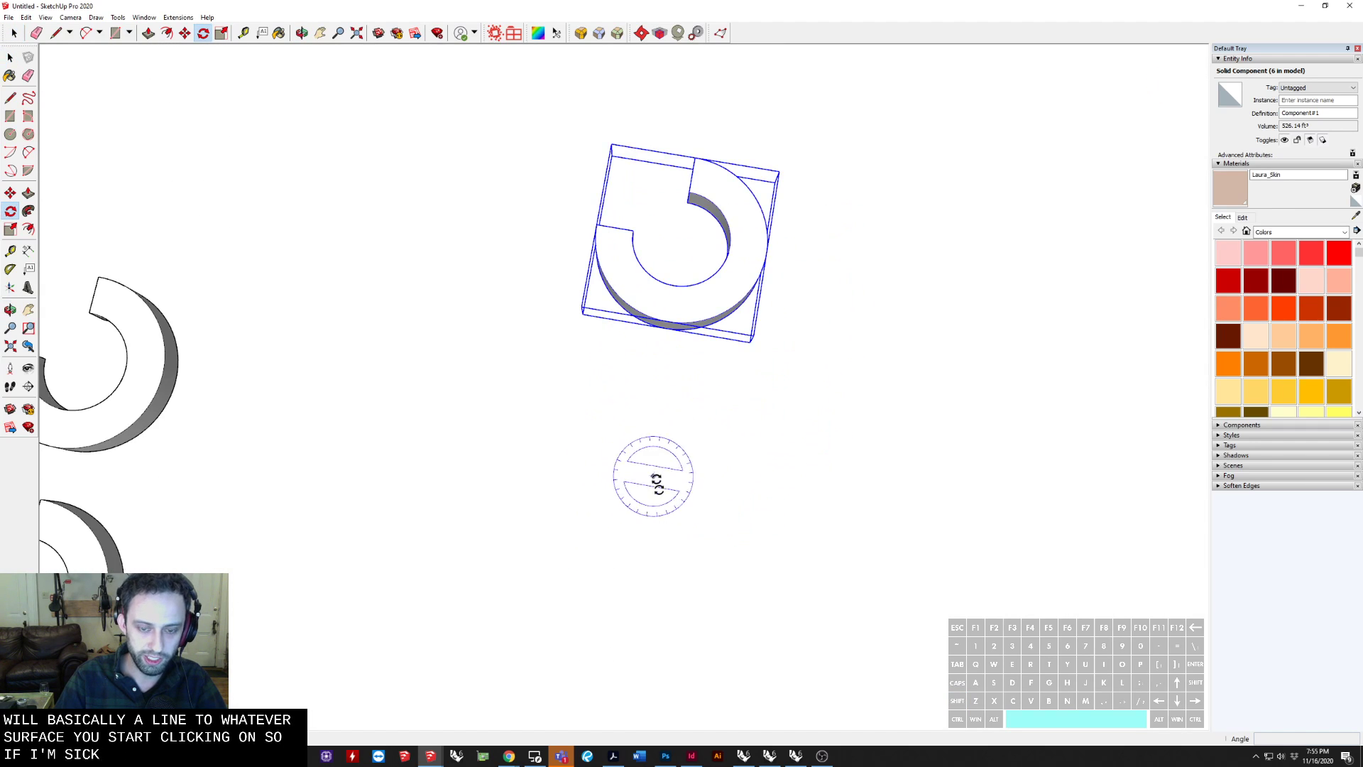
{"action": "middle_click_drag", "start_coordinate": [587, 435], "coordinate": [468, 395], "text": "shift"}
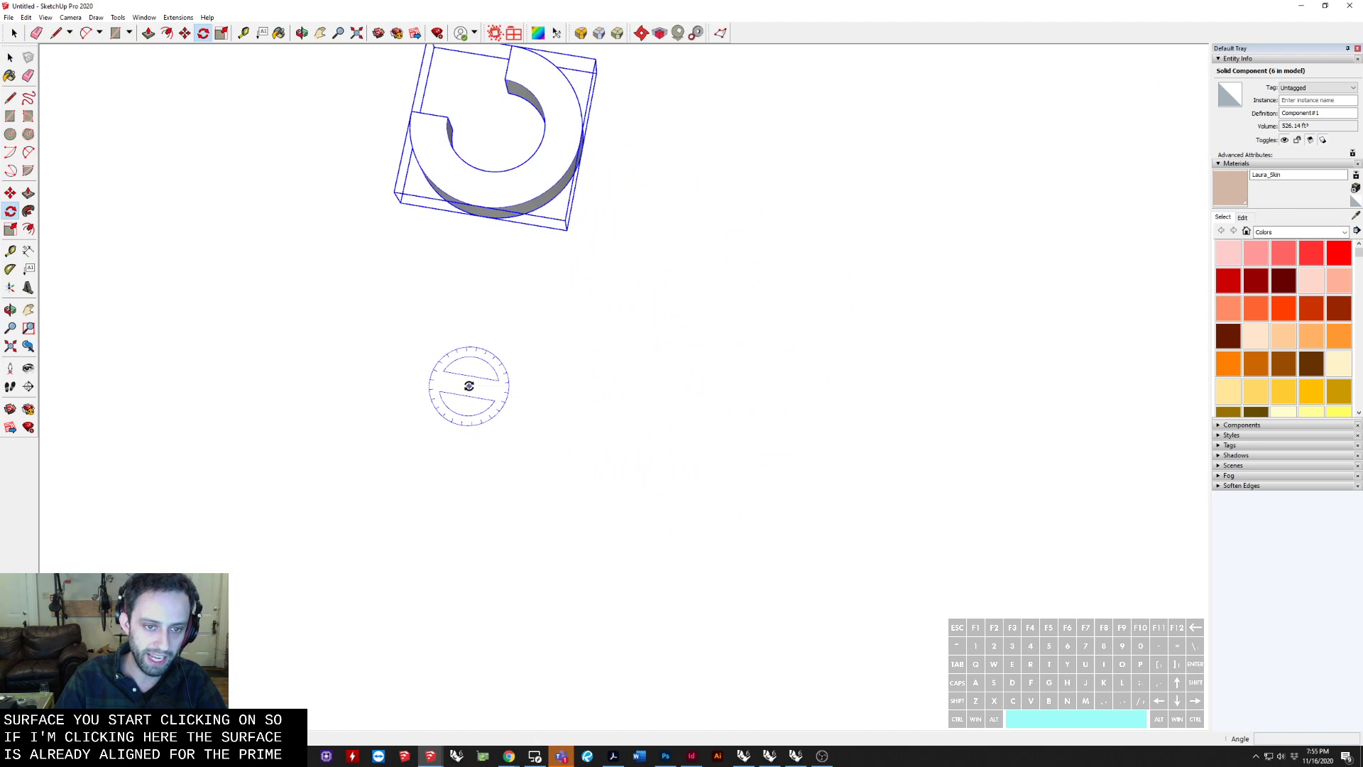
{"action": "left_click", "coordinate": [468, 385]}
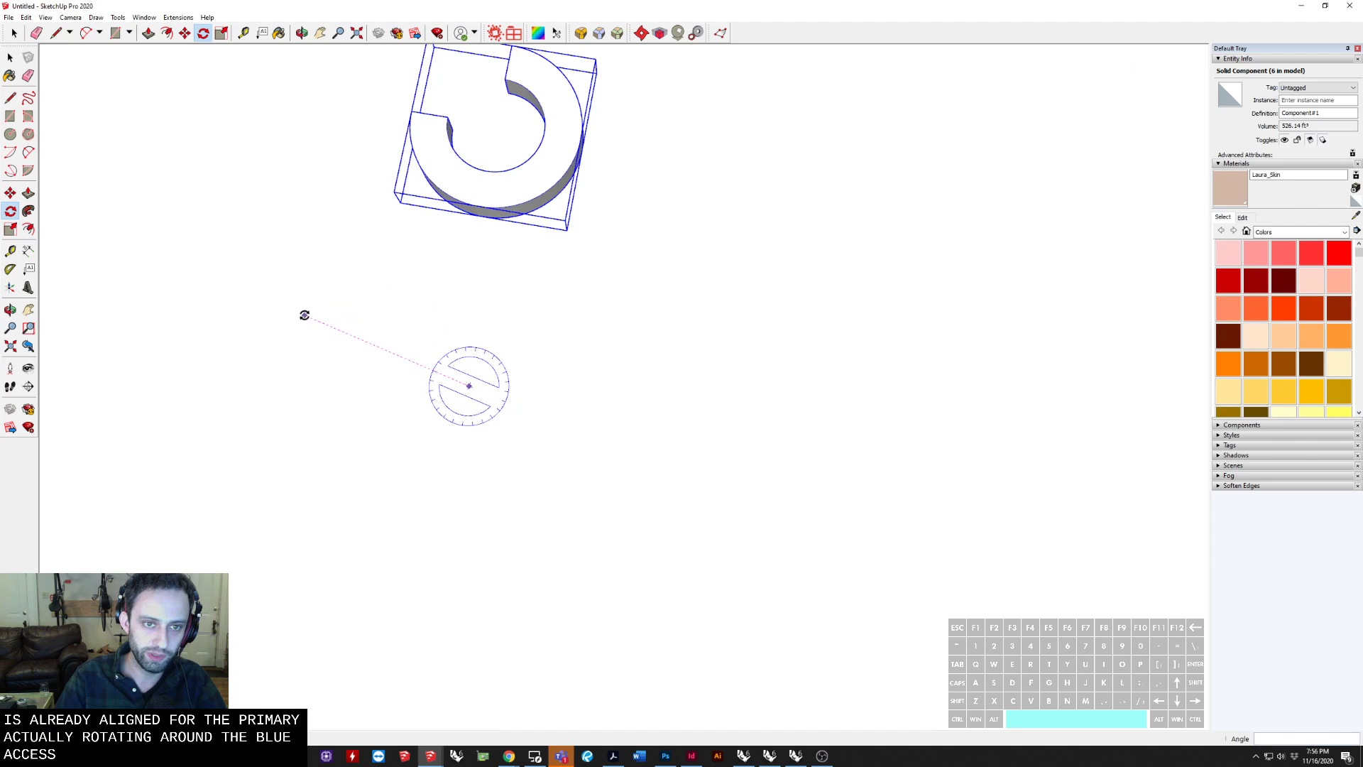
{"action": "left_click", "coordinate": [304, 314]}
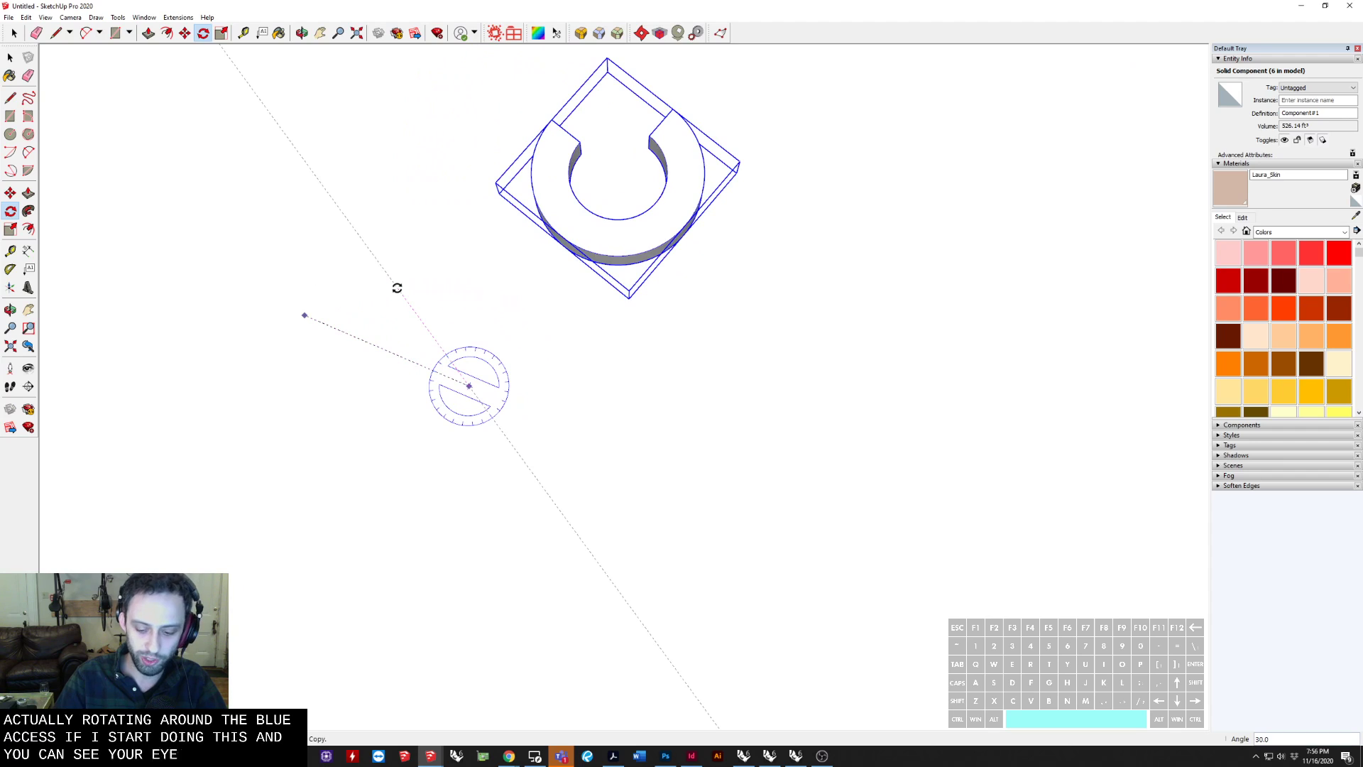
{"action": "type", "text": "15"}
{"action": "key", "text": "Return"}
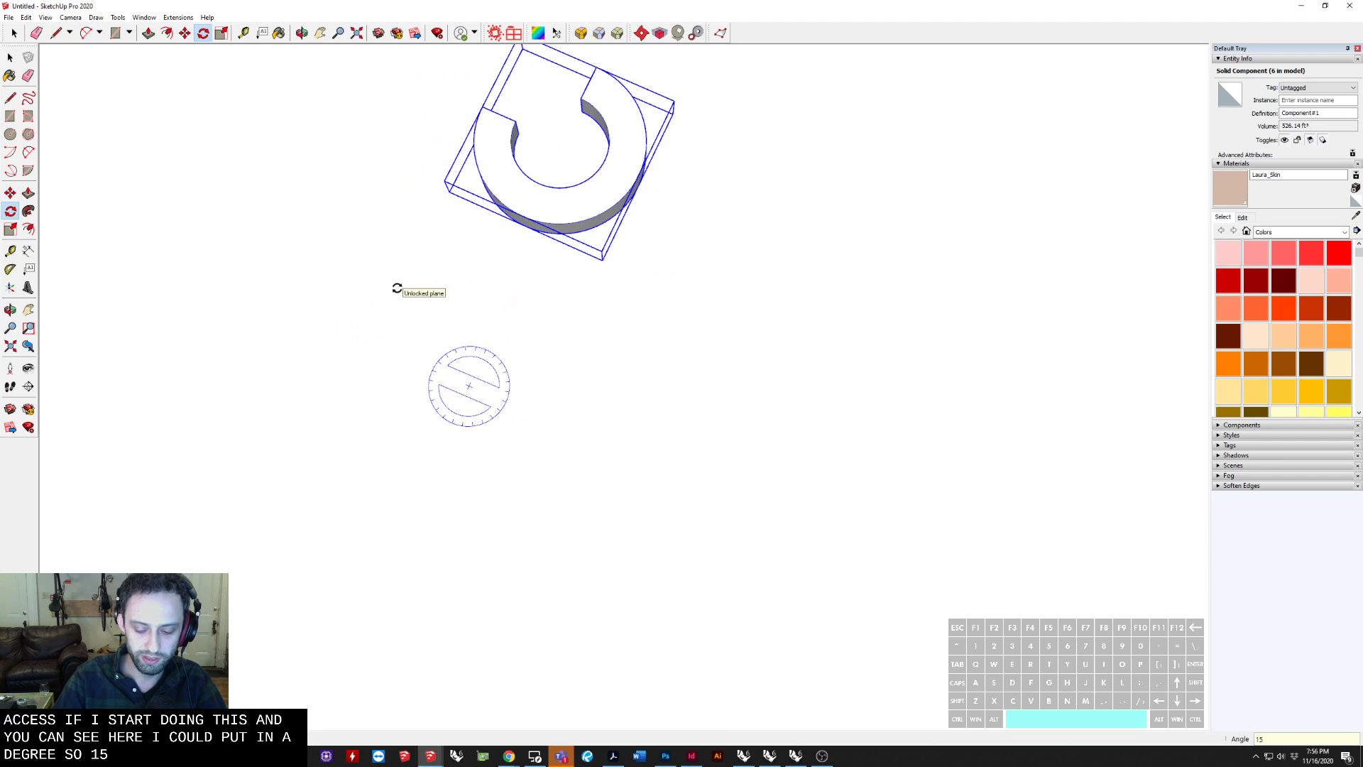
{"action": "key", "text": "ctrl+z"}
Rotate the separate C-shaped component clockwise twice about points on the ground, trying *15 as an array multiplier each time
{"action": "left_click", "coordinate": [455, 380]}
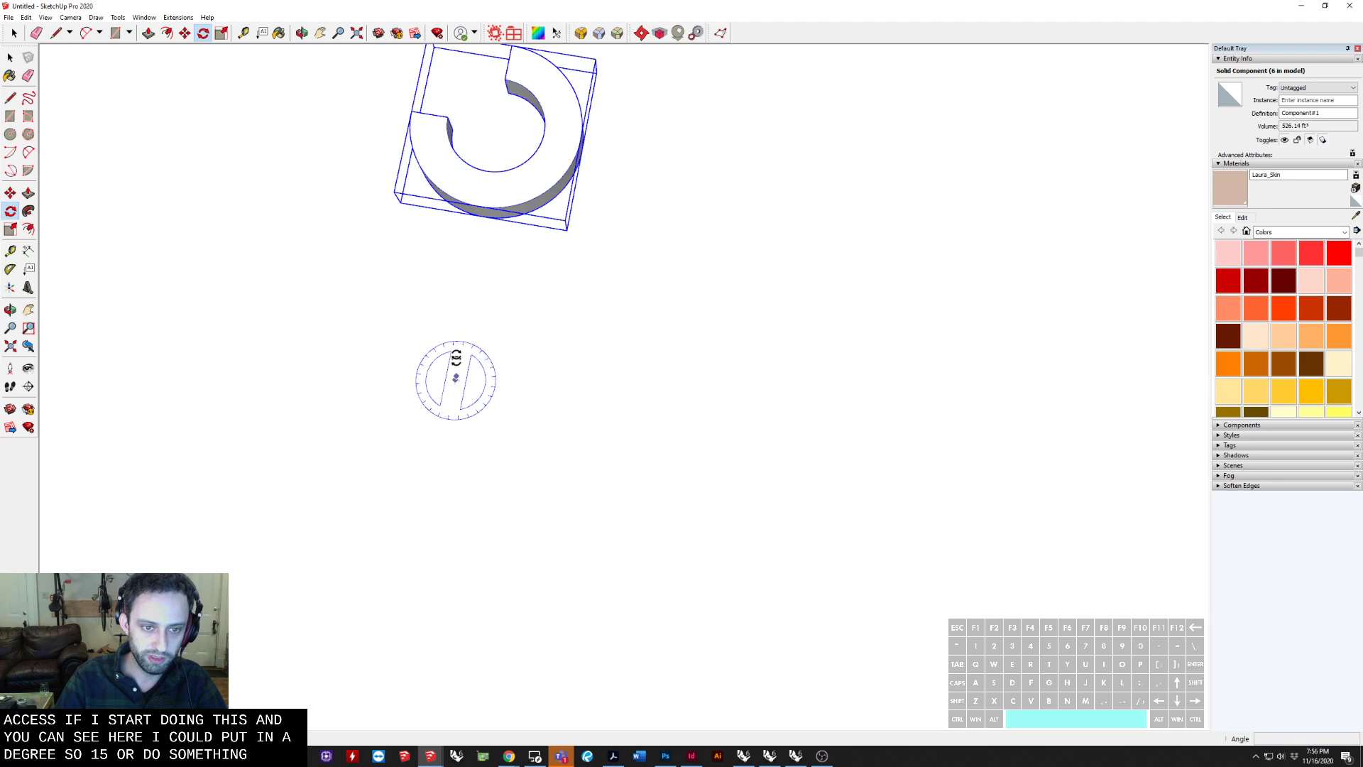
{"action": "left_click", "coordinate": [456, 295]}
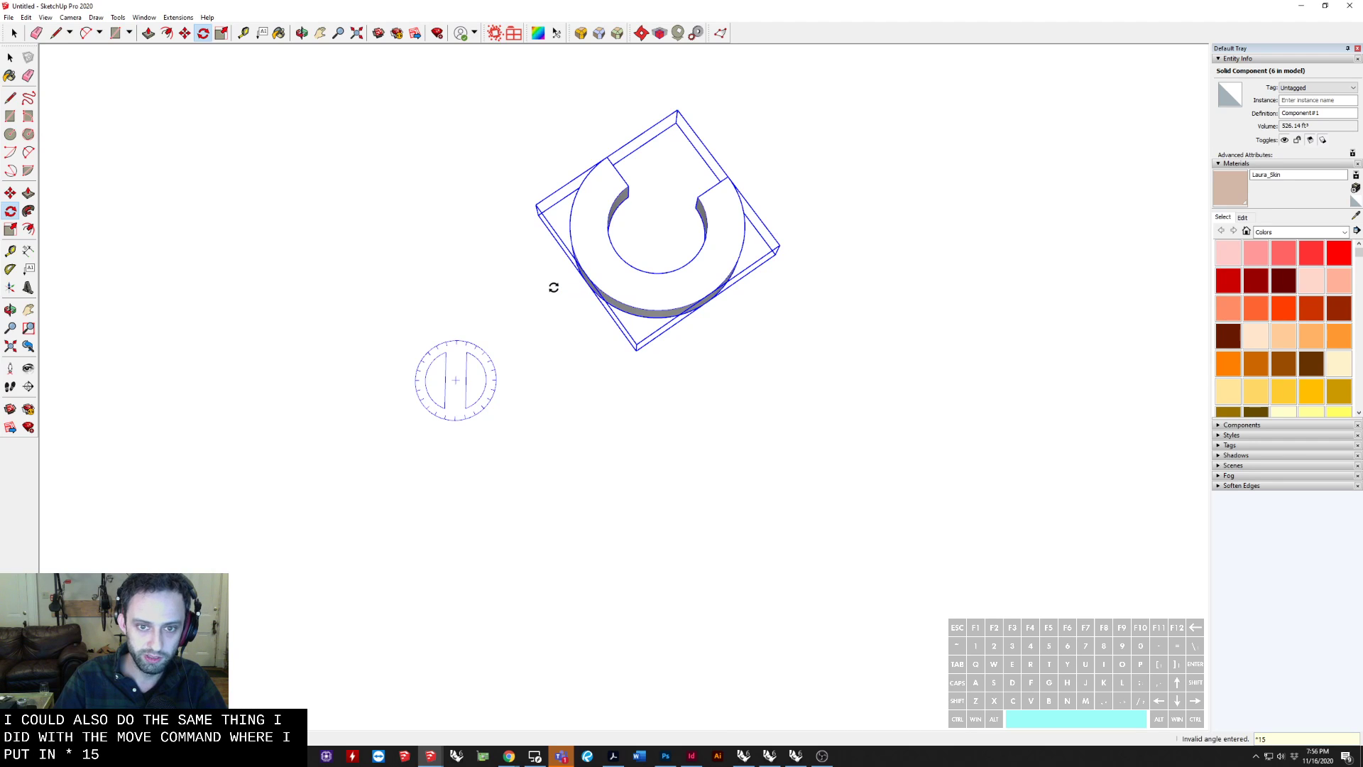
{"action": "key", "text": "space"}
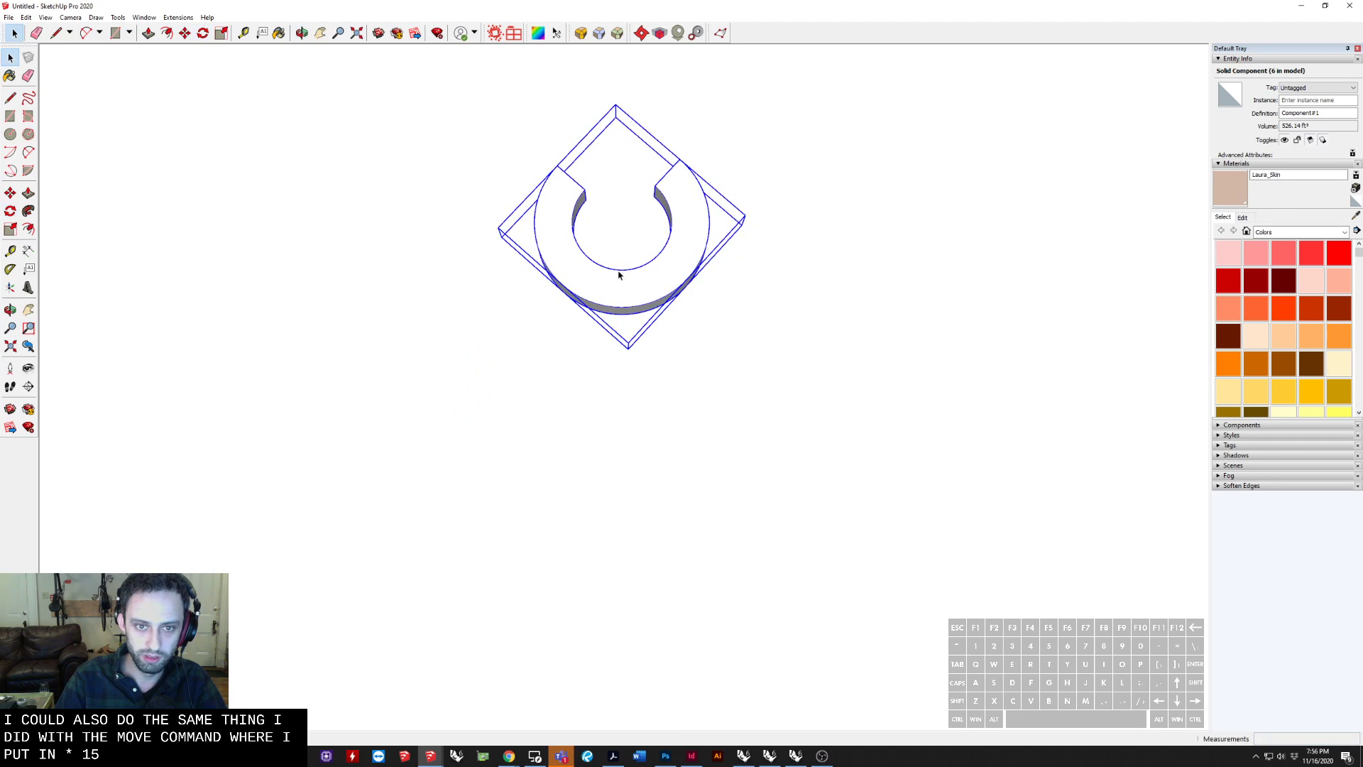
{"action": "left_click", "coordinate": [584, 482]}
{"action": "left_click", "coordinate": [542, 339]}
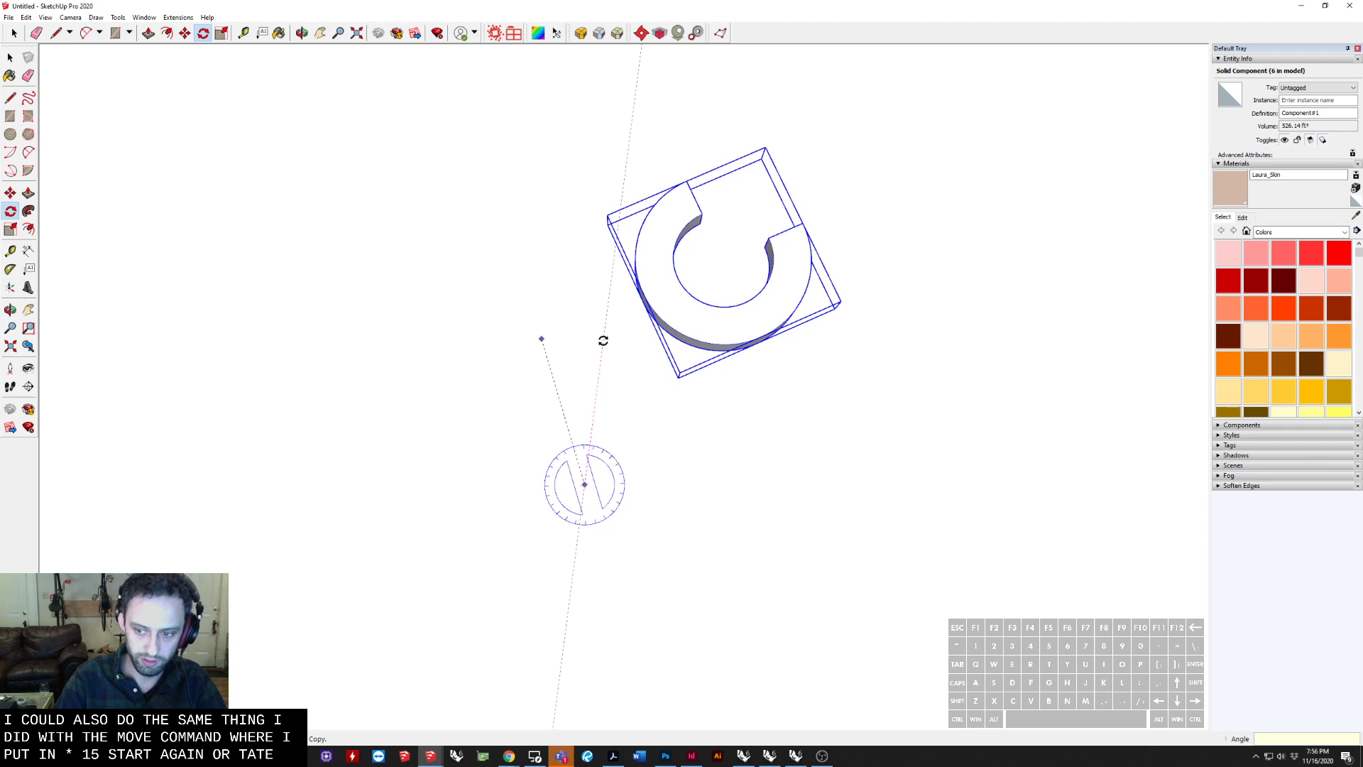
{"action": "key", "text": "Escape"}
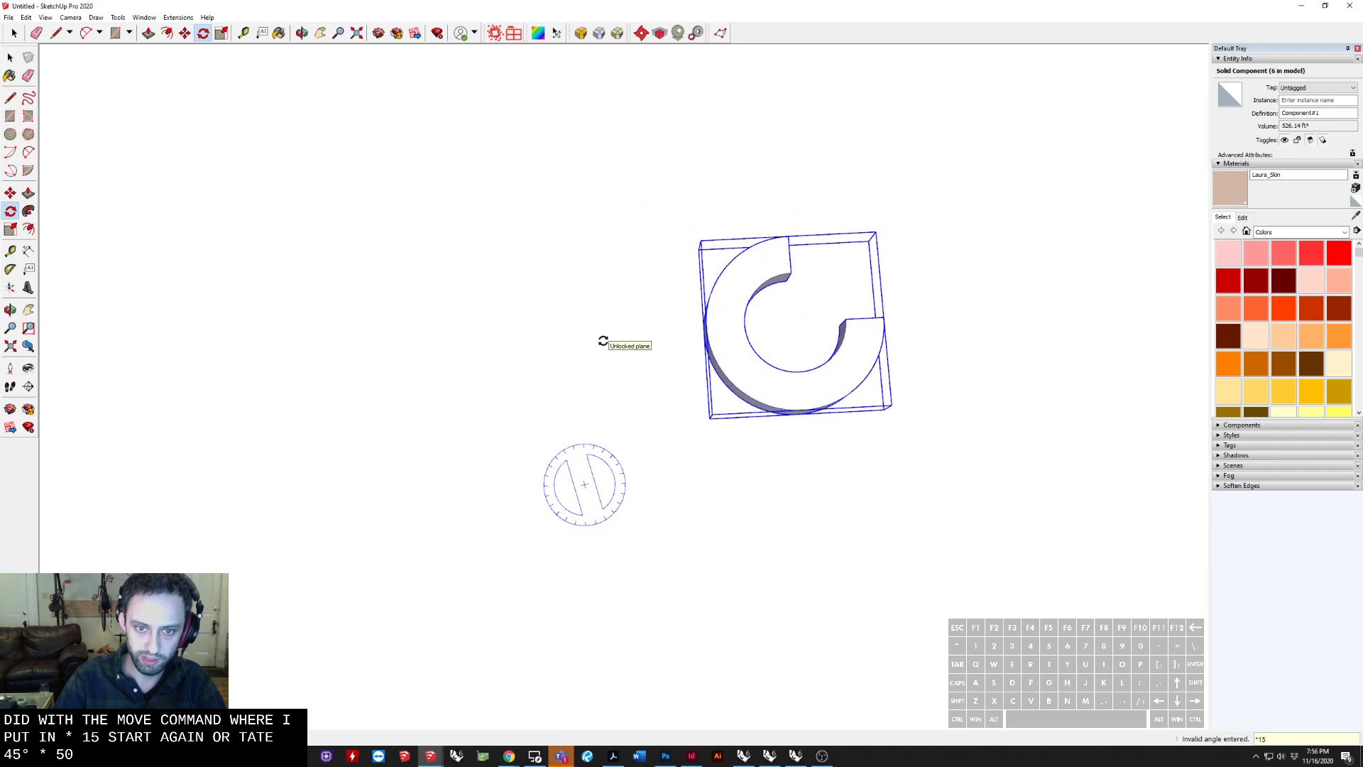
Try a rotated copy array of everything selected, the C-shaped component and the ground plane, about a point beside the component
{"action": "middle_click_drag", "start_coordinate": [589, 400], "coordinate": [578, 312]}
{"action": "middle_click_drag", "start_coordinate": [599, 502], "coordinate": [483, 378], "text": "shift"}
{"action": "key", "text": "space"}
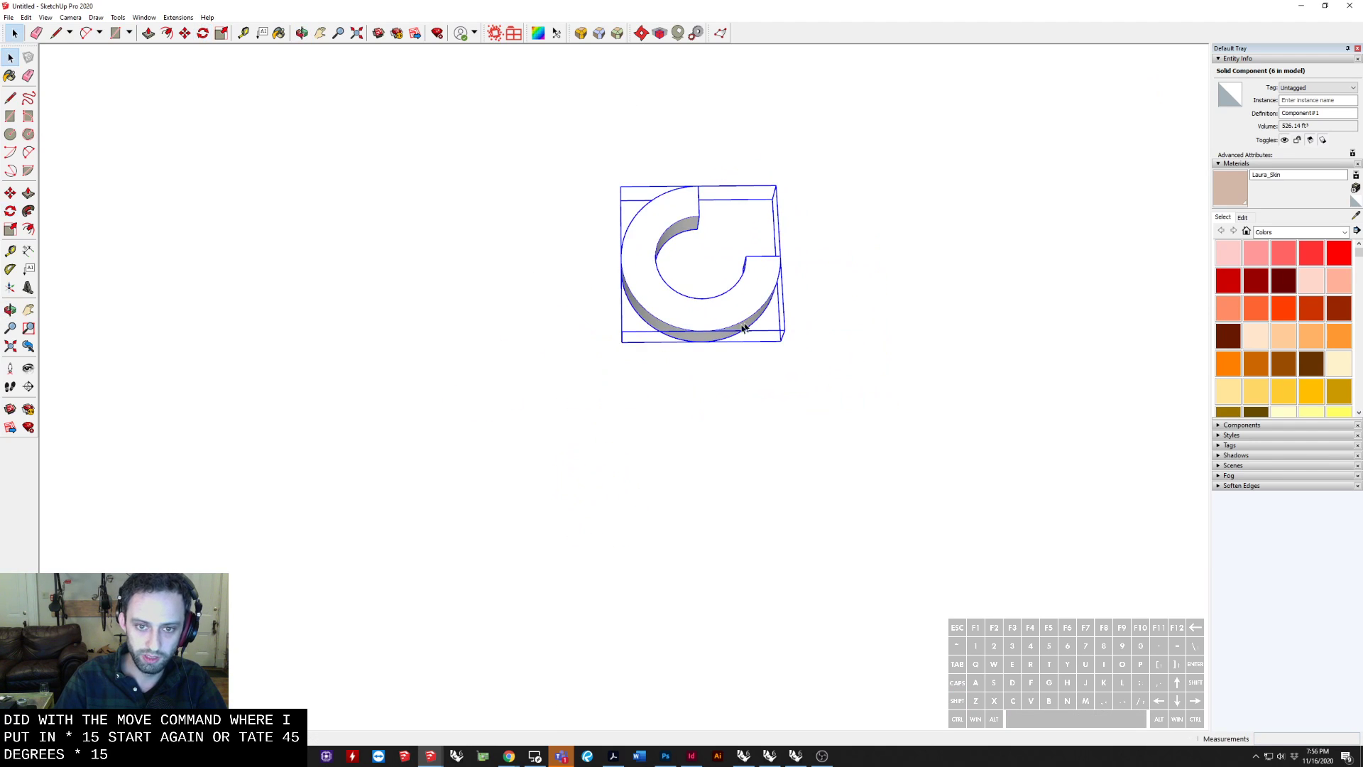
{"action": "left_click", "coordinate": [703, 366]}
{"action": "key", "text": "ctrl+a"}
{"action": "middle_click_drag", "start_coordinate": [533, 421], "coordinate": [589, 412]}
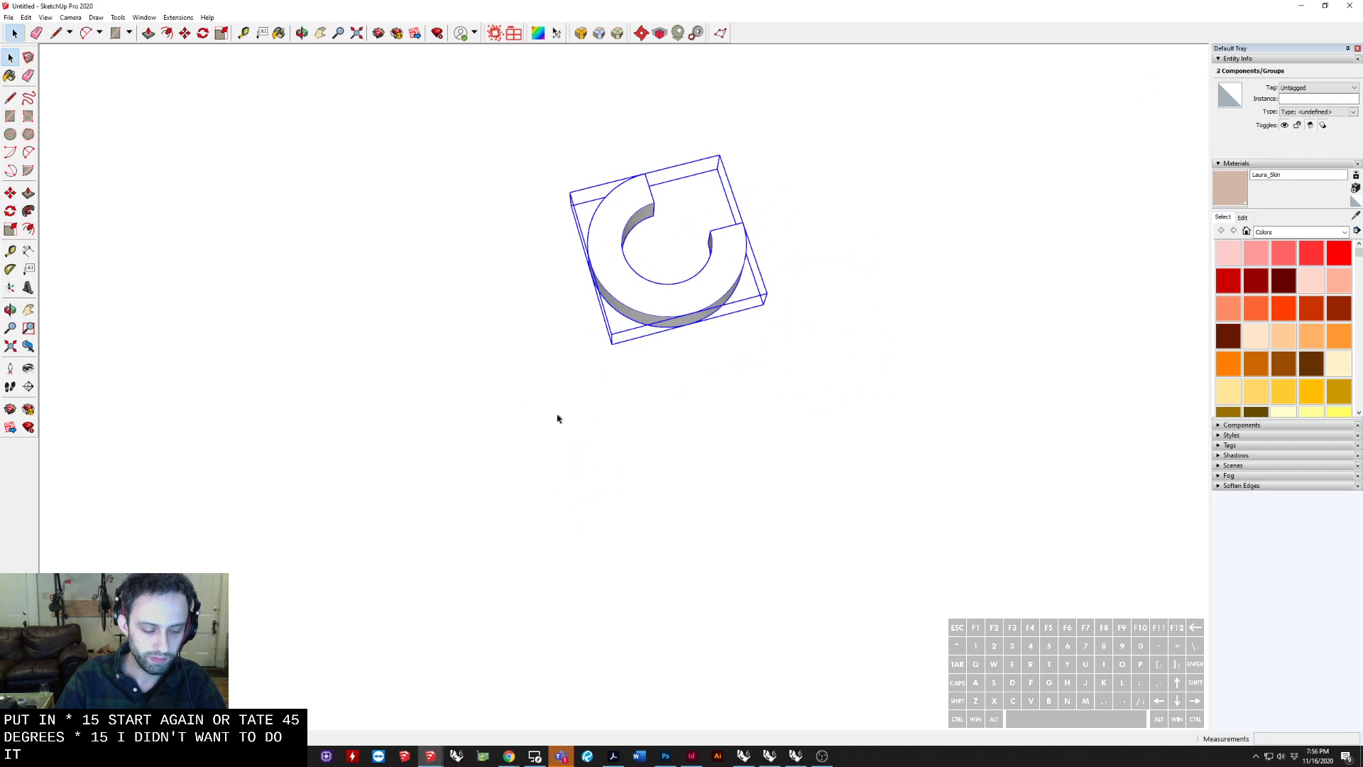
{"action": "left_click", "coordinate": [543, 387]}
{"action": "left_click", "coordinate": [557, 334]}
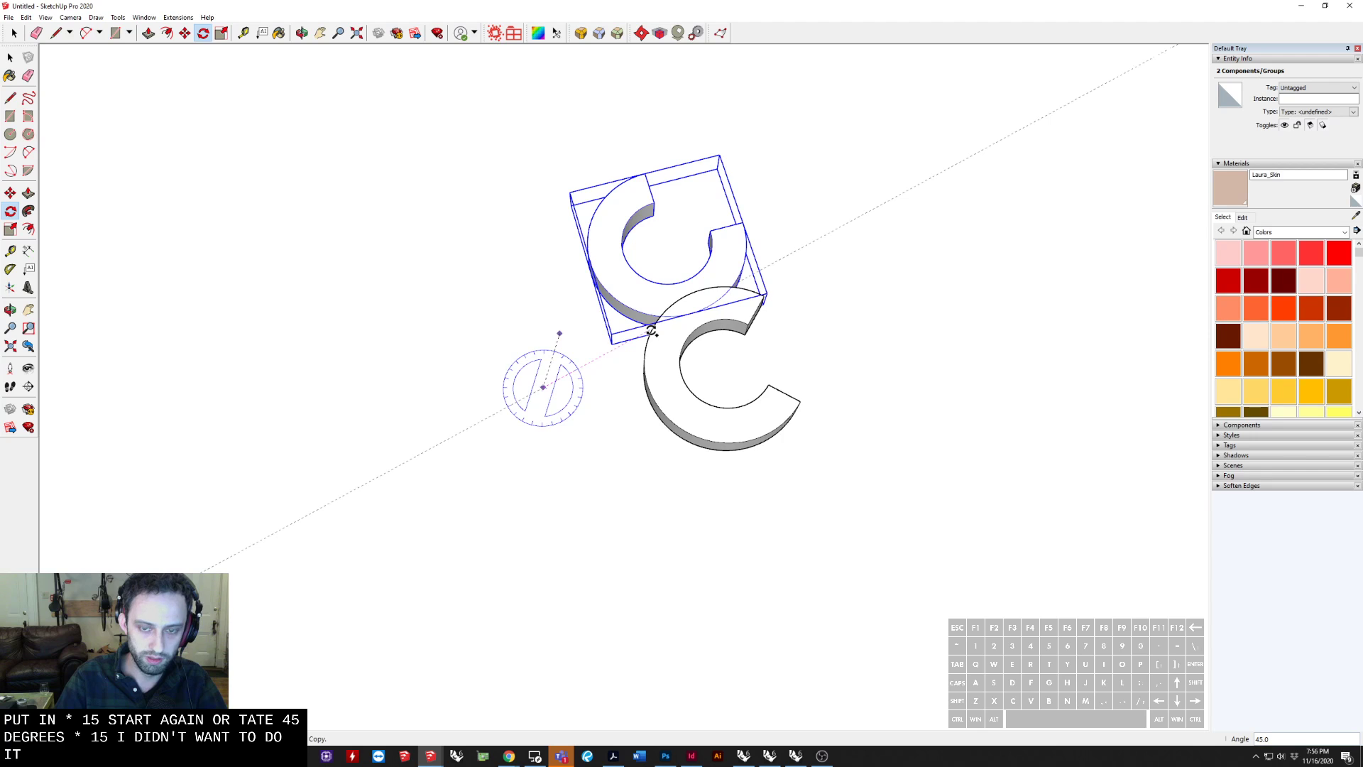
{"action": "left_click", "coordinate": [840, 371]}
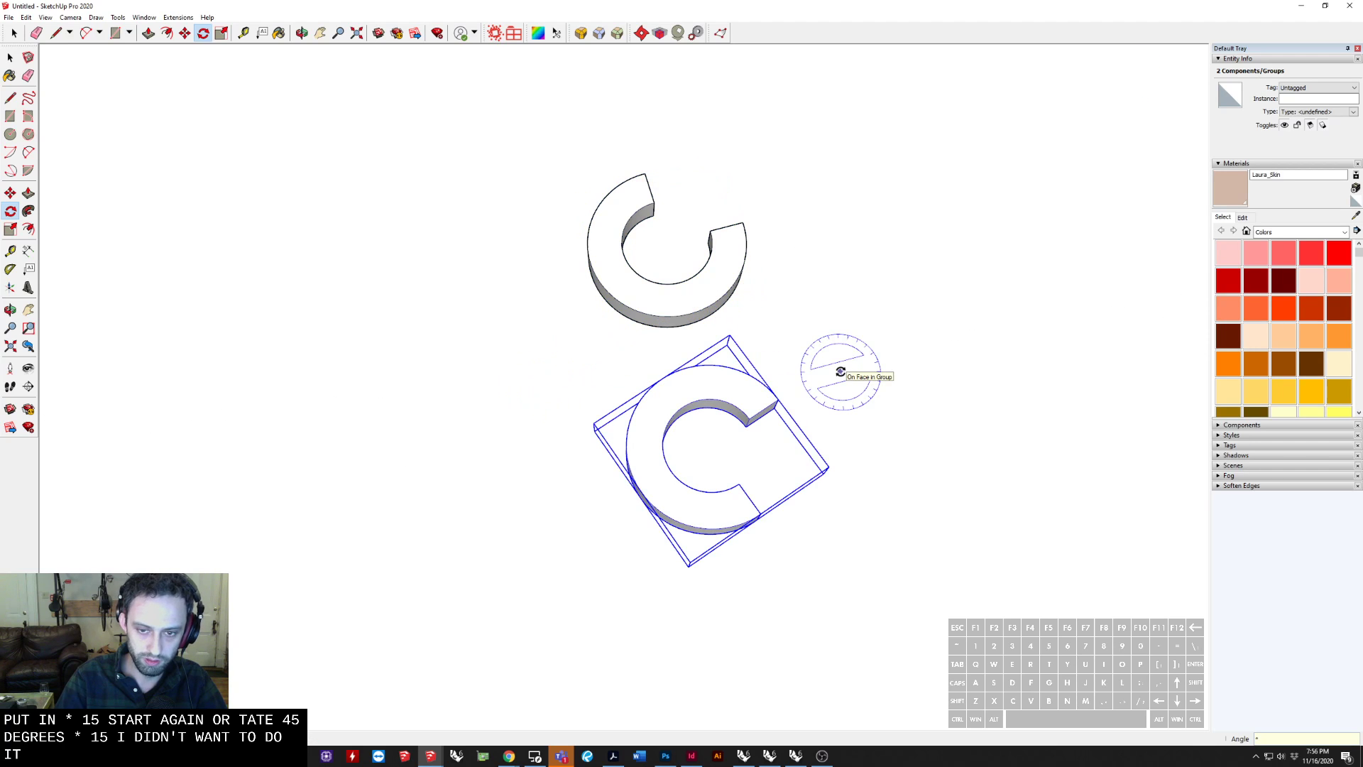
{"action": "key", "text": "Return"}
Inspect the whole model from above and undo the rotated copies of the ground plane and C-shaped component
{"action": "middle_click_drag", "start_coordinate": [738, 360], "coordinate": [816, 143]}
{"action": "scroll", "coordinate": [644, 204], "scroll_direction": "up", "scroll_amount": 3}
{"action": "scroll", "coordinate": [815, 143], "scroll_direction": "down", "scroll_amount": 5}
{"action": "scroll", "coordinate": [596, 236], "scroll_direction": "down", "scroll_amount": 6}
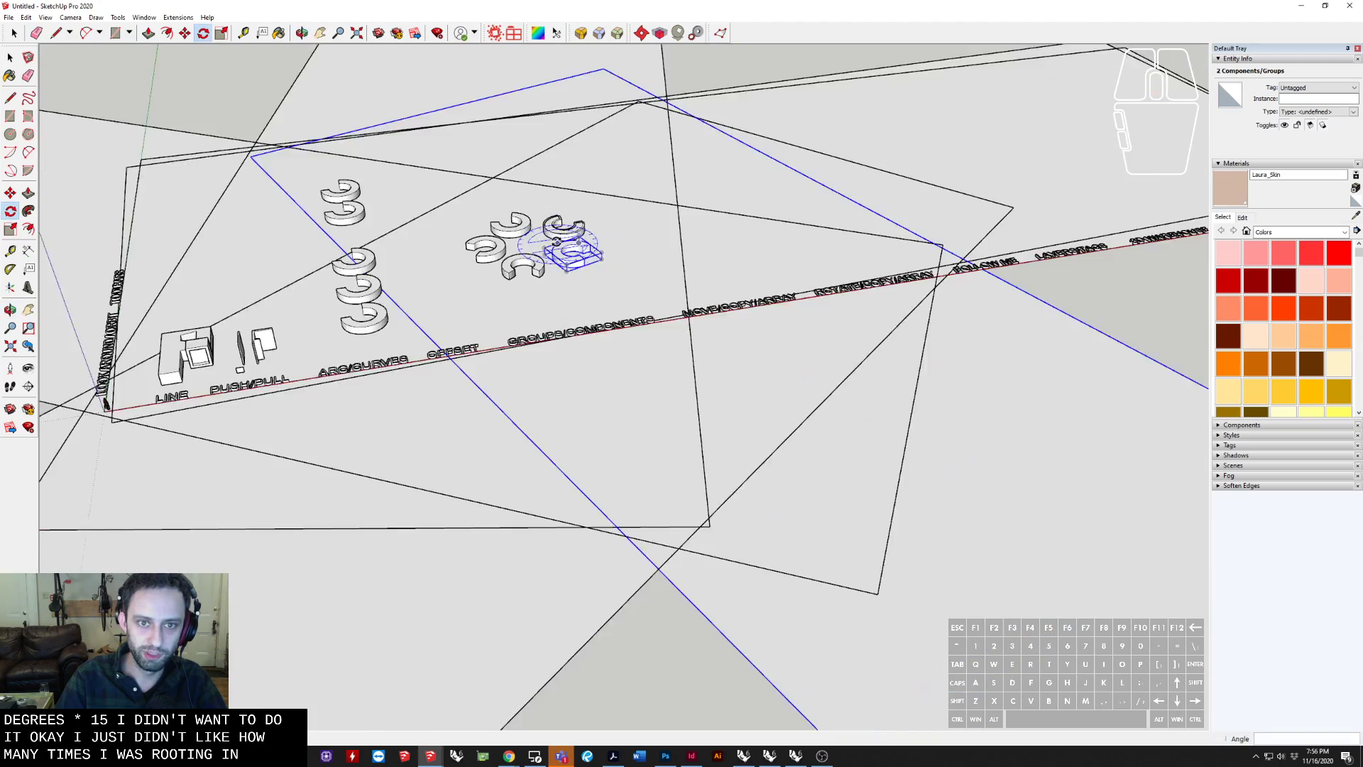
{"action": "middle_click_drag", "start_coordinate": [593, 245], "coordinate": [583, 381]}
{"action": "scroll", "coordinate": [583, 382], "scroll_direction": "down", "scroll_amount": 4}
{"action": "middle_click_drag", "start_coordinate": [541, 306], "coordinate": [602, 548]}
{"action": "scroll", "coordinate": [602, 547], "scroll_direction": "down", "scroll_amount": 3}
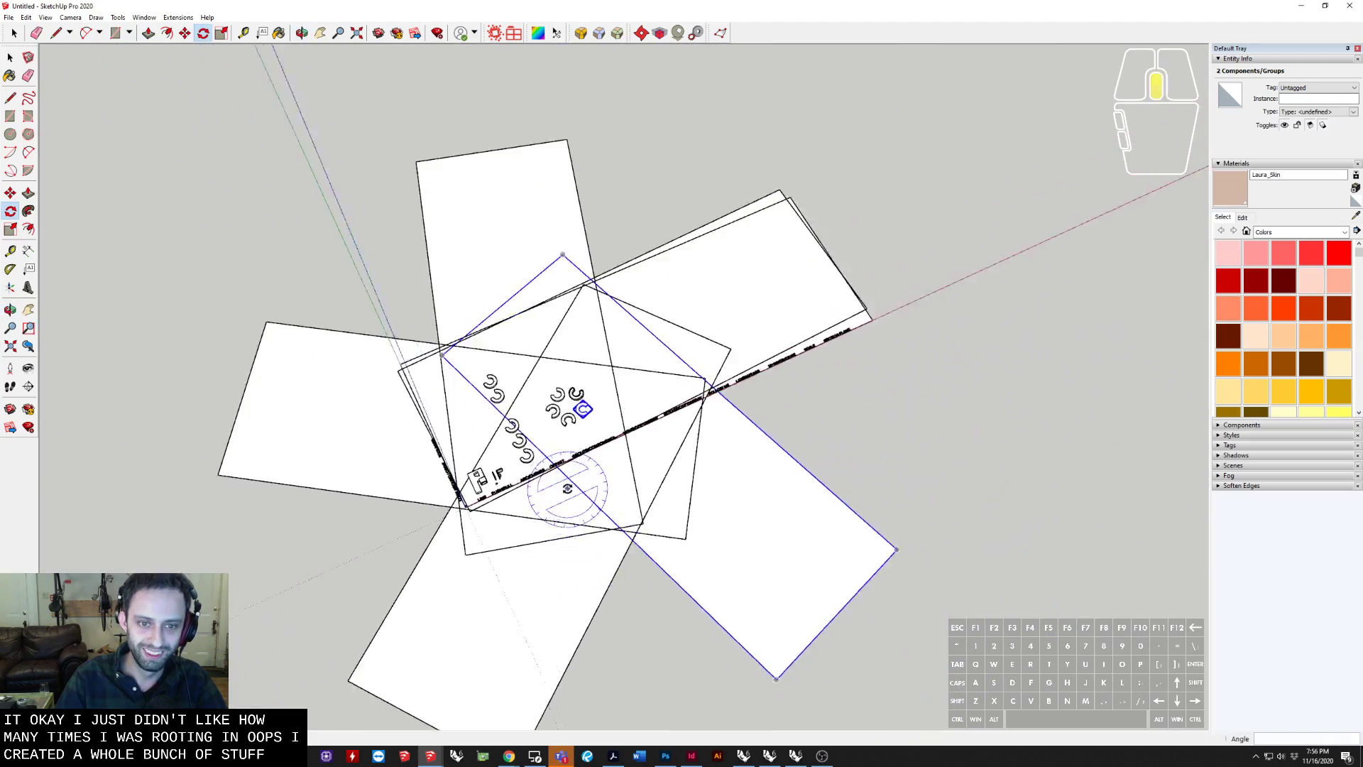
{"action": "scroll", "coordinate": [565, 487], "scroll_direction": "up", "scroll_amount": 2}
{"action": "key", "text": "ctrl+x"}
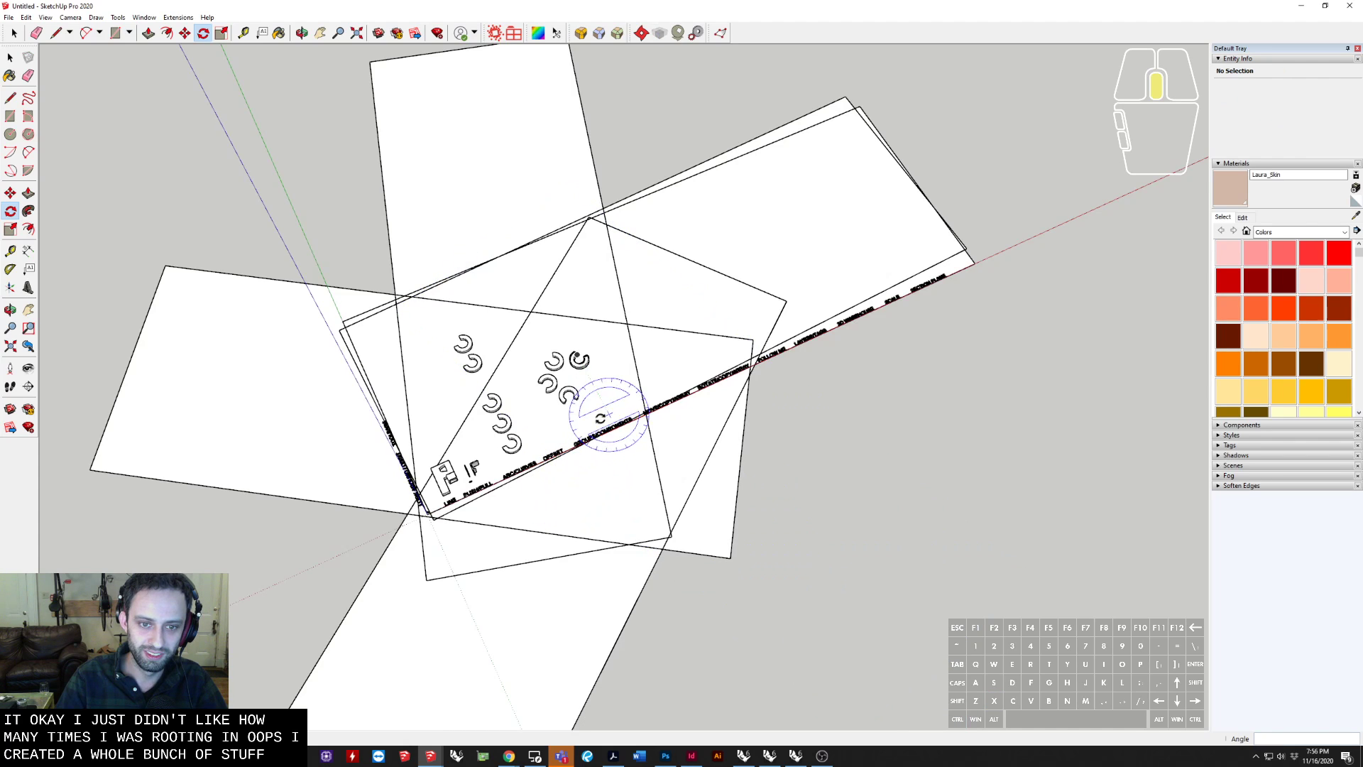
{"action": "key", "text": "space"}
{"action": "key", "text": "ctrl+z"}
{"action": "key", "text": "ctrl+z"}
{"action": "key", "text": "ctrl+z"}
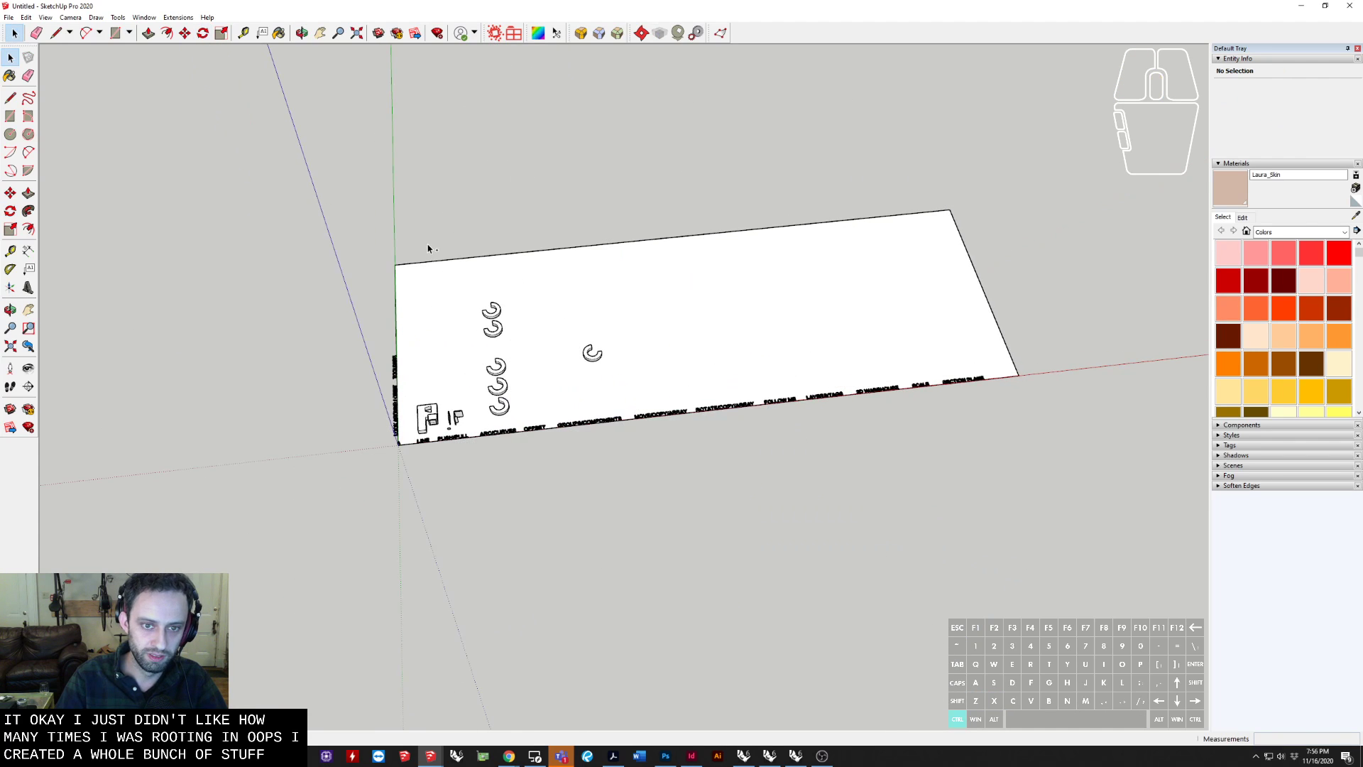
Make a copy of the single C-shaped component rotated 45 degrees about a point on the ground beside it
{"action": "scroll", "coordinate": [652, 287], "scroll_direction": "up", "scroll_amount": 5}
{"action": "scroll", "coordinate": [537, 432], "scroll_direction": "up", "scroll_amount": 2}
{"action": "left_click", "coordinate": [543, 402]}
{"action": "scroll", "coordinate": [543, 405], "scroll_direction": "up", "scroll_amount": 2}
{"action": "middle_click_drag", "start_coordinate": [542, 412], "coordinate": [548, 551]}
{"action": "scroll", "coordinate": [542, 426], "scroll_direction": "up", "scroll_amount": 2}
{"action": "key", "text": "shift+x"}
{"action": "key", "text": "q"}
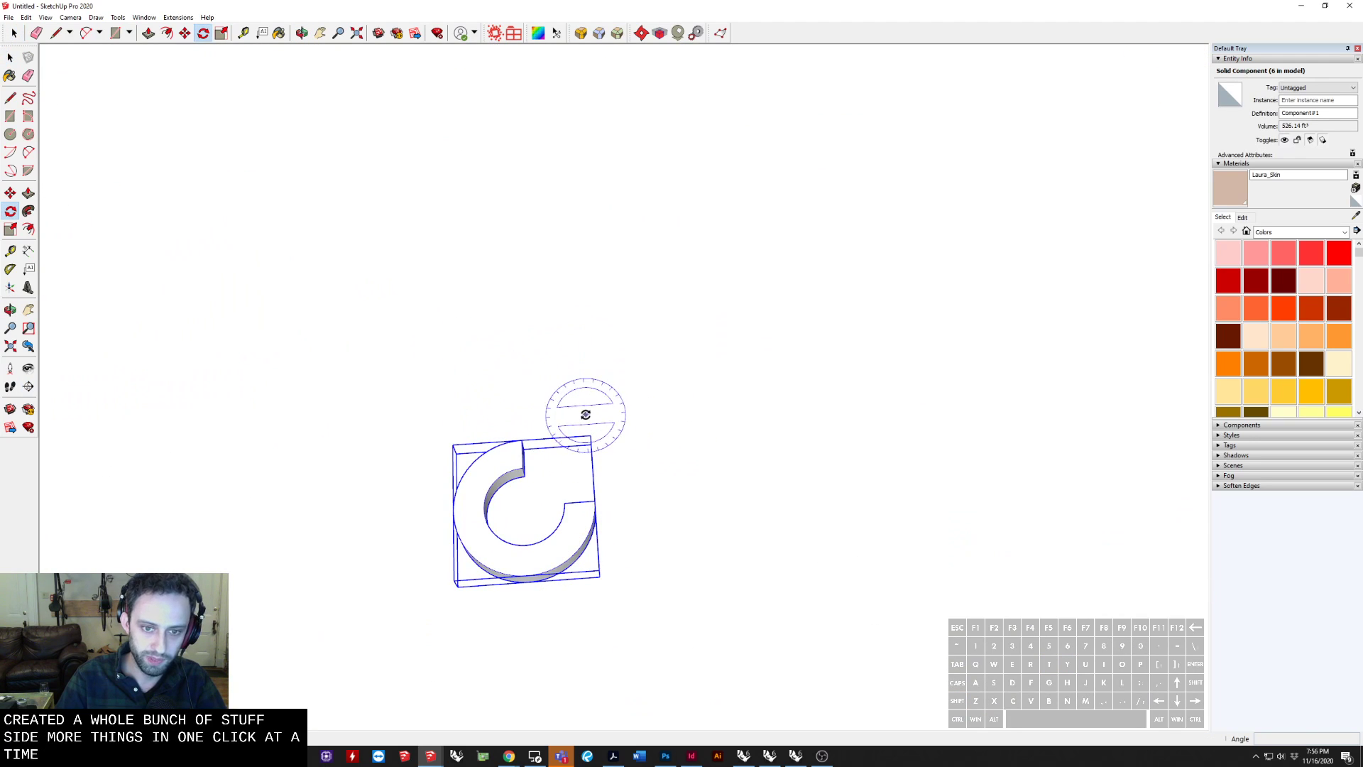
{"action": "left_click", "coordinate": [657, 347]}
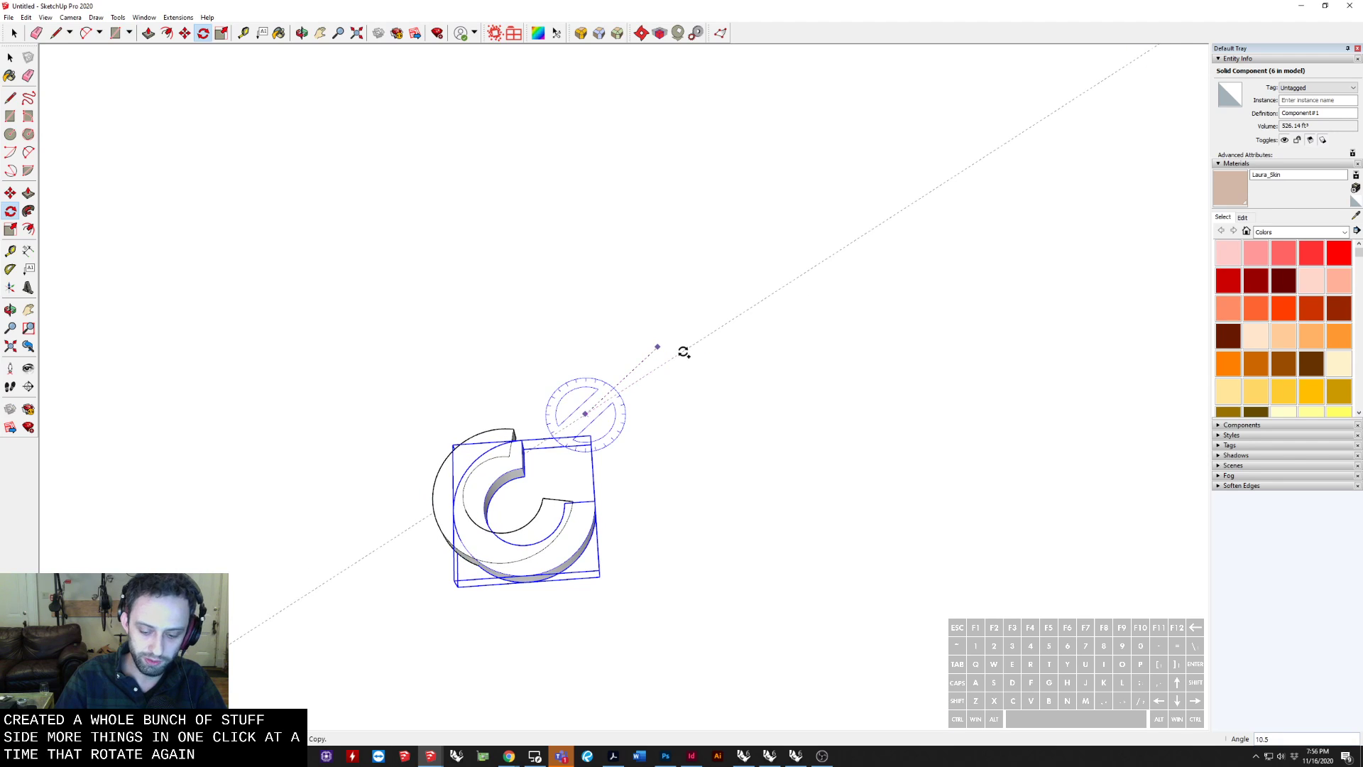
{"action": "type", "text": "45"}
{"action": "key", "text": "Return"}
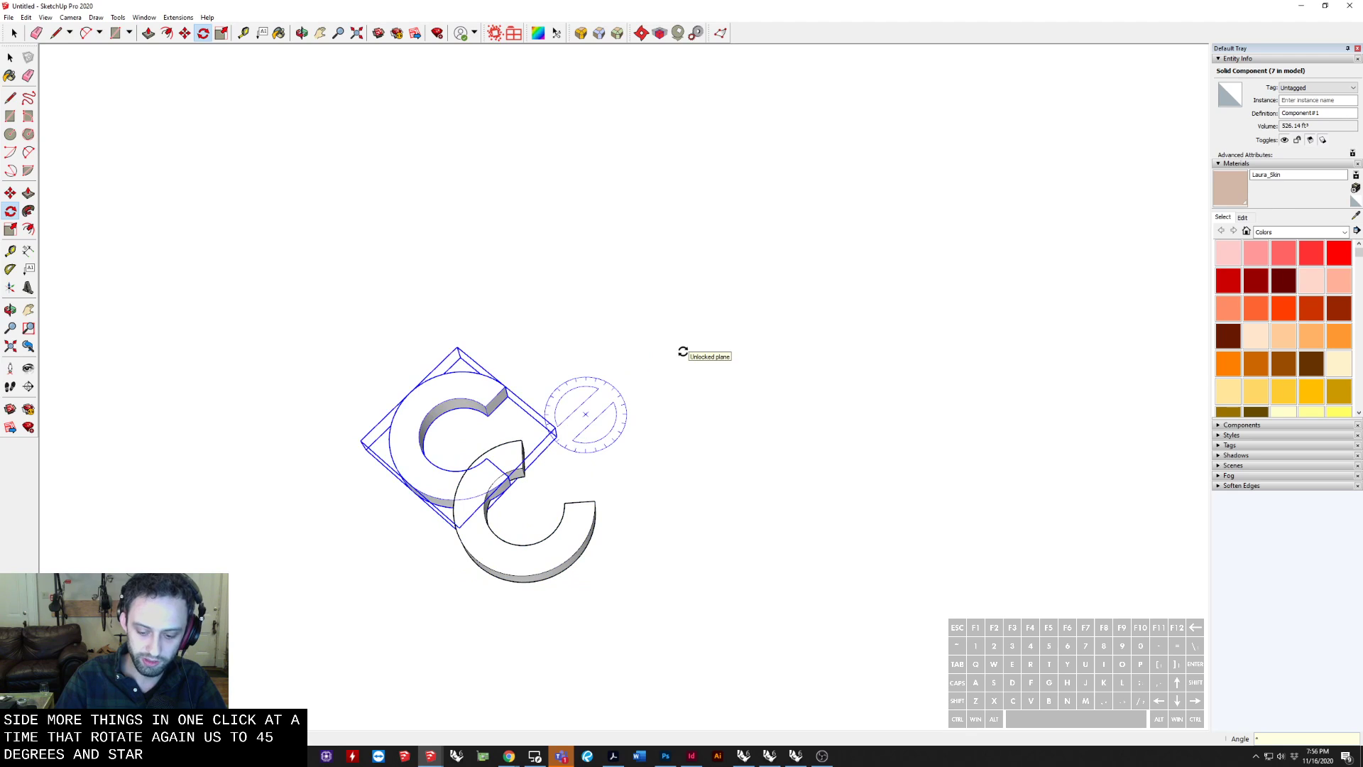
Array the rotated copy around the centre point with *6, and change the multiplier to *7 to complete the ring
{"action": "type", "text": "*6"}
{"action": "key", "text": "Return"}
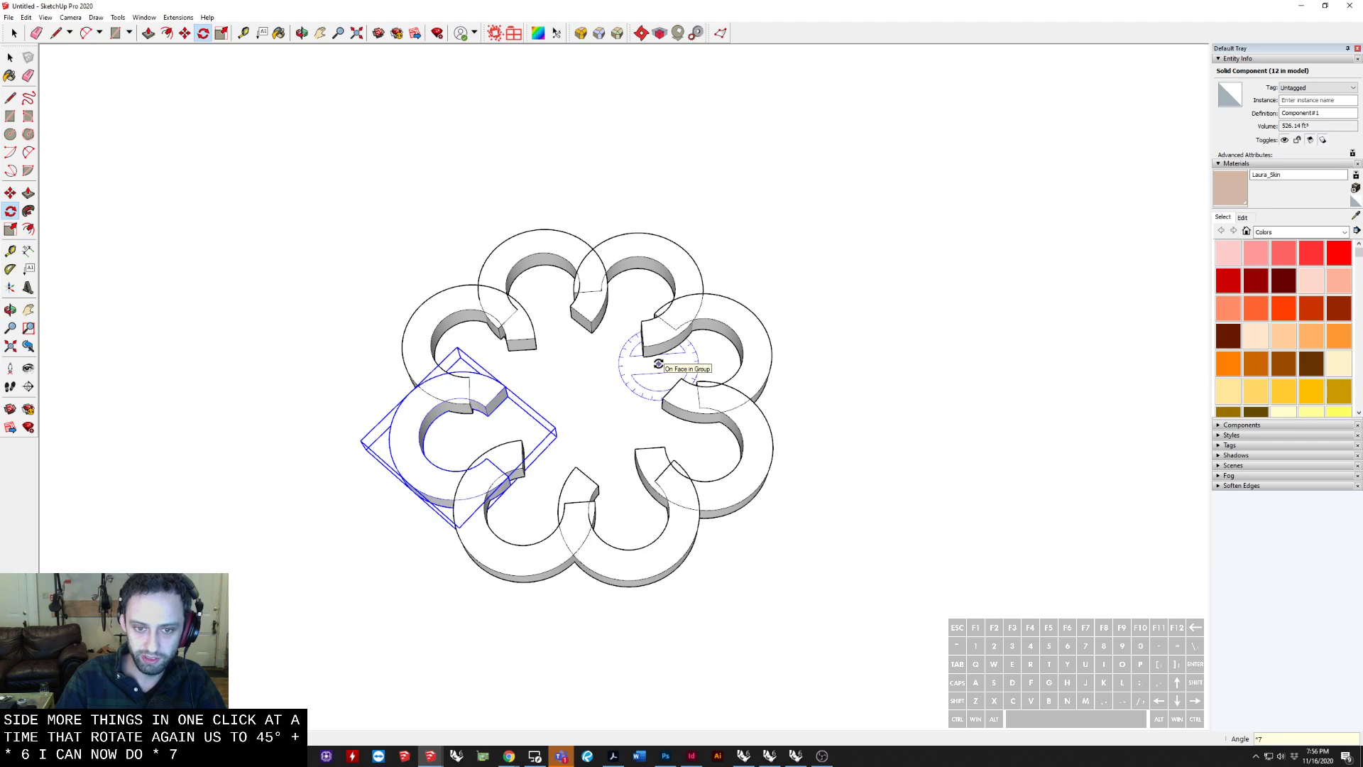
{"action": "middle_click_drag", "start_coordinate": [638, 341], "coordinate": [586, 314]}
{"action": "scroll", "coordinate": [624, 453], "scroll_direction": "down", "scroll_amount": 5}
{"action": "key", "text": "space"}
{"action": "middle_click_drag", "start_coordinate": [482, 615], "coordinate": [669, 599]}
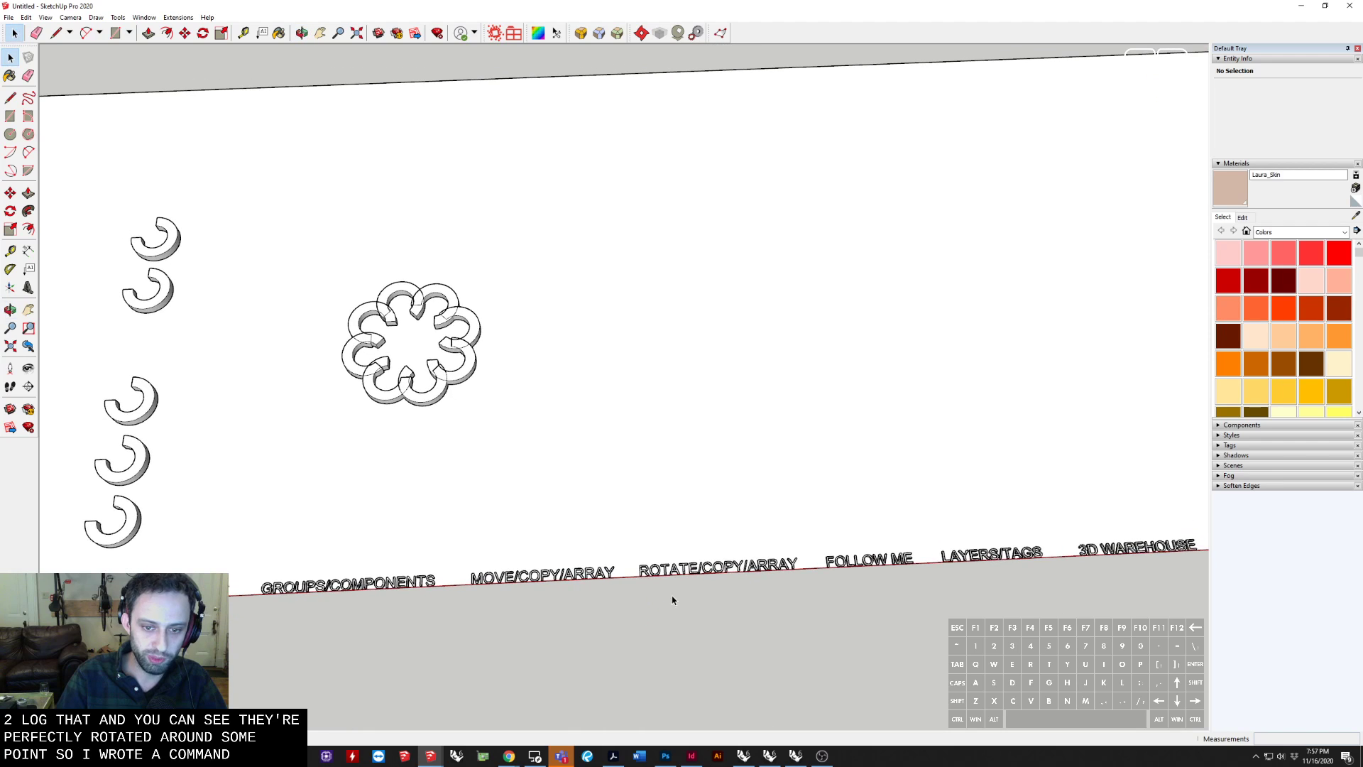
Draw a closed vertical rectangle about 27' 6" wide with the Line tool, standing on the ground beside the FOLLOW ME label
{"action": "middle_click_drag", "start_coordinate": [817, 565], "coordinate": [611, 572], "text": "shift"}
{"action": "scroll", "coordinate": [612, 567], "scroll_direction": "up", "scroll_amount": 4}
{"action": "middle_click_drag", "start_coordinate": [512, 545], "coordinate": [378, 531]}
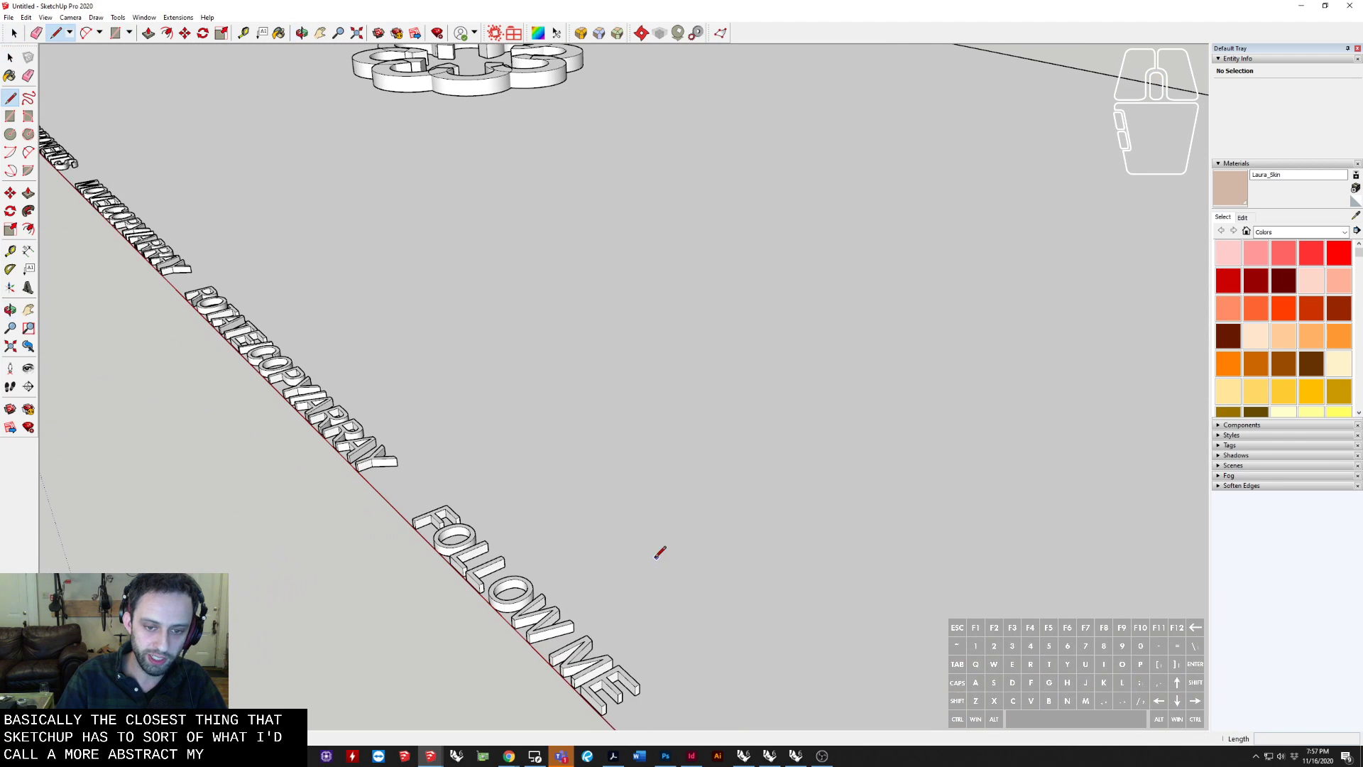
{"action": "left_click", "coordinate": [639, 536]}
{"action": "left_click", "coordinate": [641, 345]}
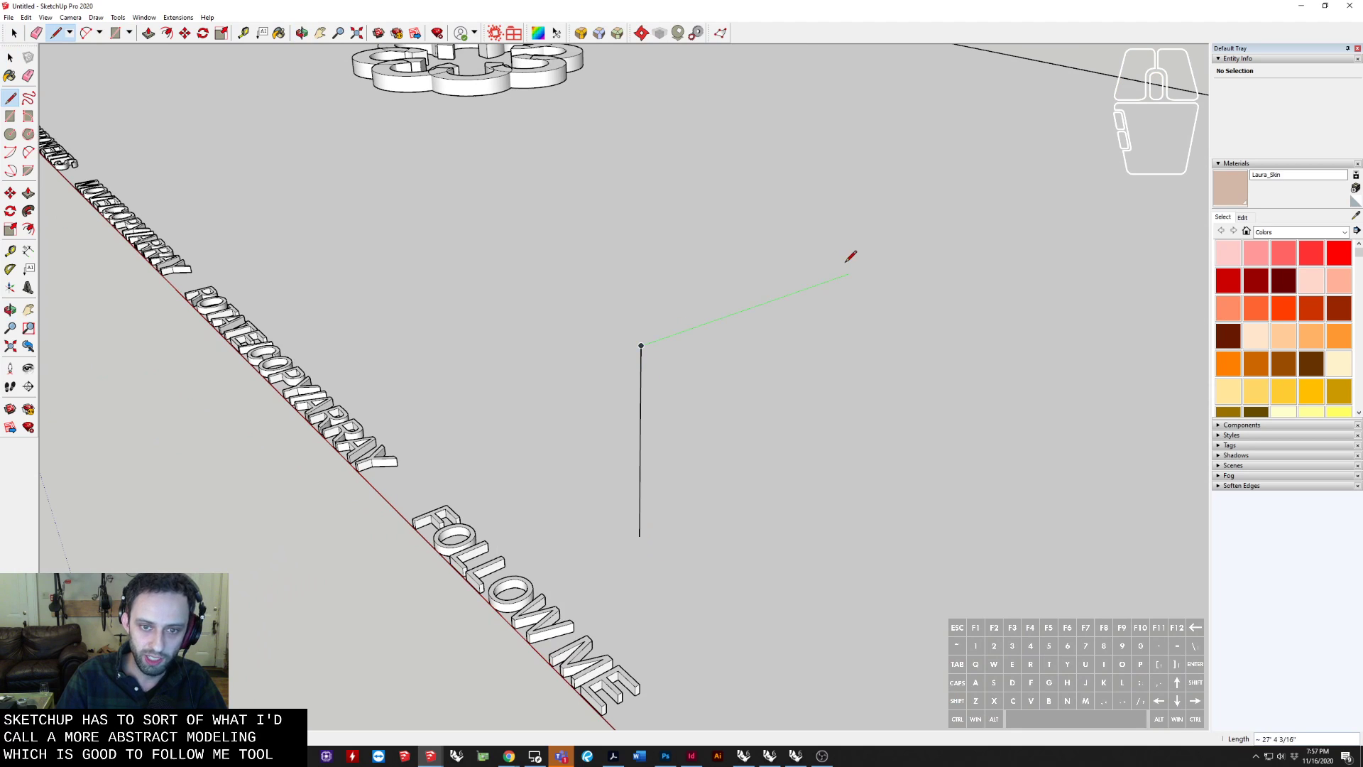
{"action": "left_click", "coordinate": [848, 274]}
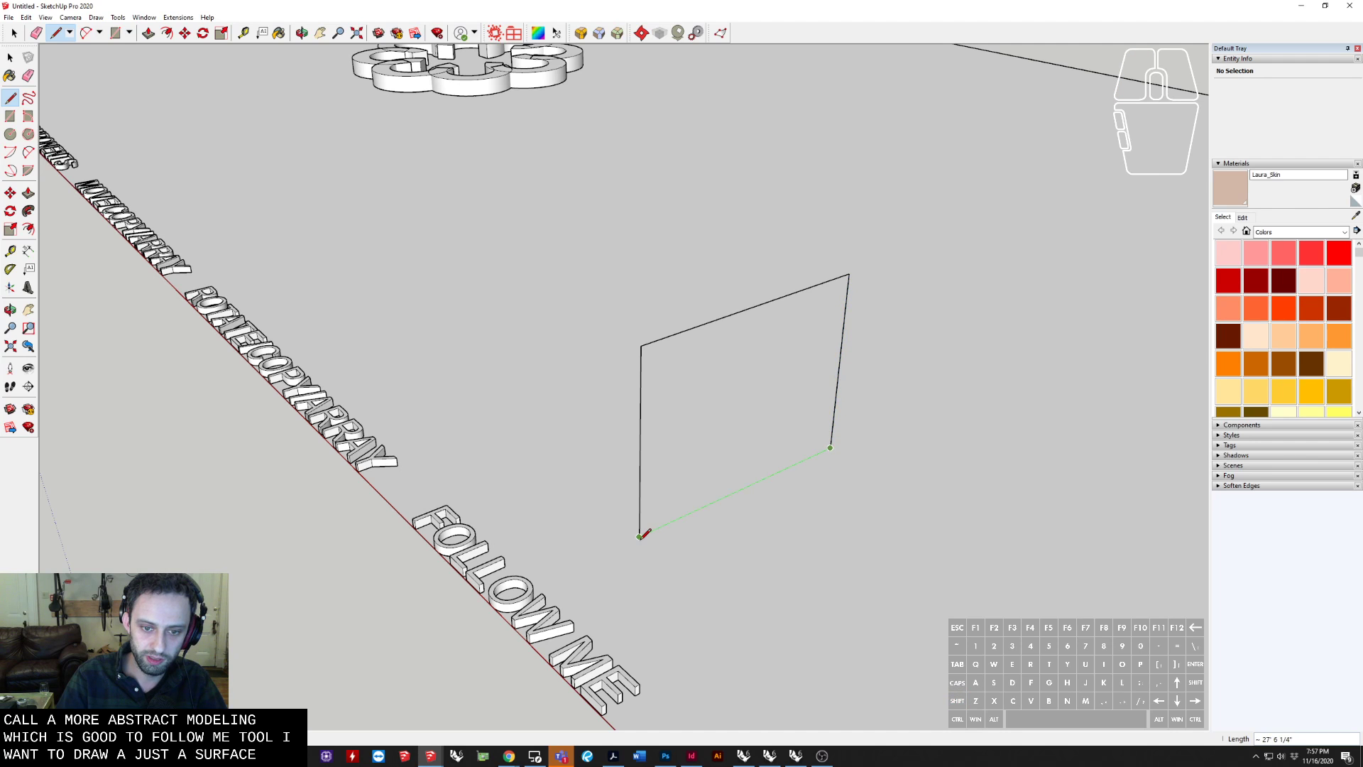
{"action": "left_click", "coordinate": [638, 536]}
Draw a winding freehand curve across the vertical face, from its lower edge corner up to the opposite side near the top
{"action": "mouse_move", "coordinate": [642, 529]}
{"action": "middle_mouse_down"}
{"action": "mouse_move", "coordinate": [627, 611]}
{"action": "mouse_move", "coordinate": [578, 550]}
{"action": "mouse_move", "coordinate": [551, 478]}
{"action": "mouse_move", "coordinate": [639, 511]}
{"action": "middle_mouse_up"}
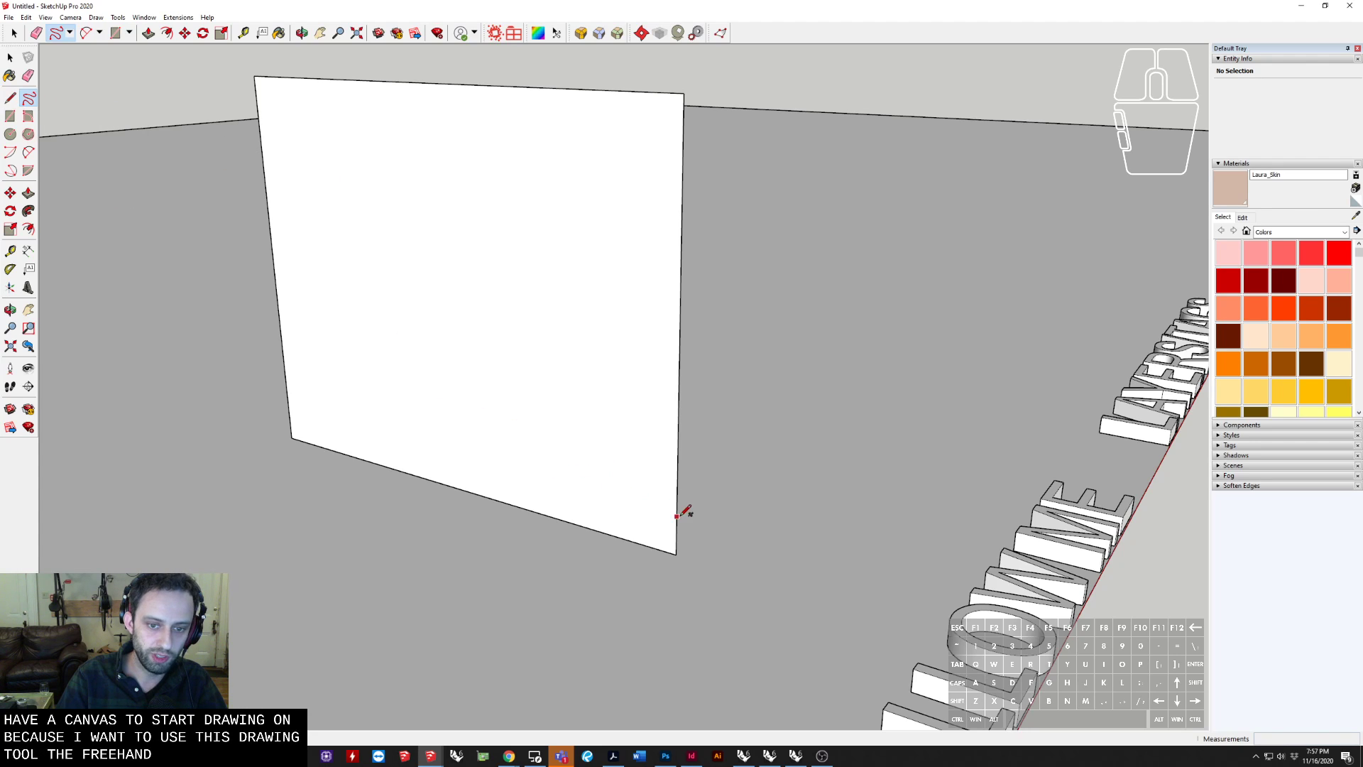
{"action": "mouse_move", "coordinate": [673, 511]}
{"action": "left_mouse_down"}
{"action": "mouse_move", "coordinate": [525, 440]}
{"action": "mouse_move", "coordinate": [357, 385]}
{"action": "left_mouse_up"}
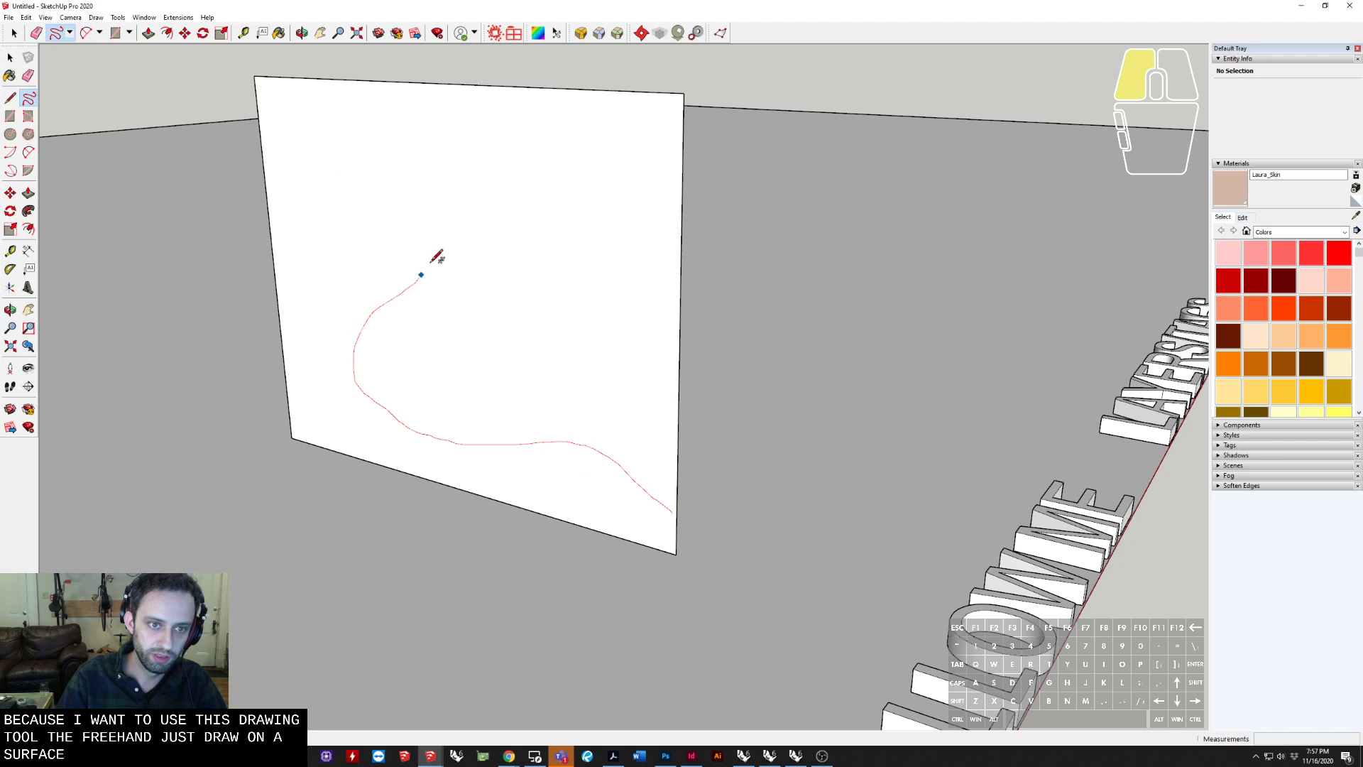
{"action": "left_click_drag", "start_coordinate": [257, 126], "coordinate": [259, 125]}
{"action": "middle_click_drag", "start_coordinate": [391, 267], "coordinate": [347, 264]}
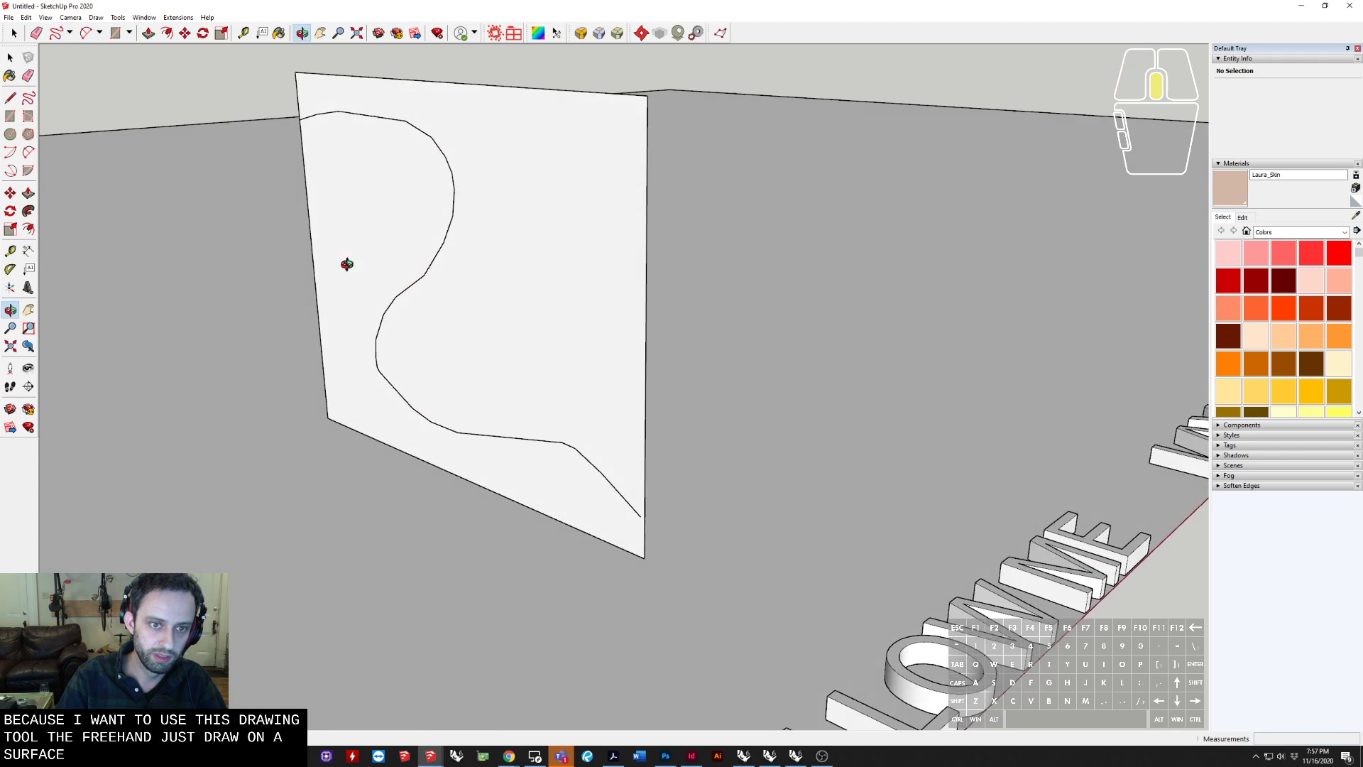
{"action": "mouse_move", "coordinate": [577, 280]}
{"action": "middle_mouse_down"}
{"action": "mouse_move", "coordinate": [587, 211]}
{"action": "mouse_move", "coordinate": [559, 137]}
{"action": "middle_mouse_up"}
Delete the vertical face and its border edges, keeping only the freehand curve
{"action": "key", "text": "space"}
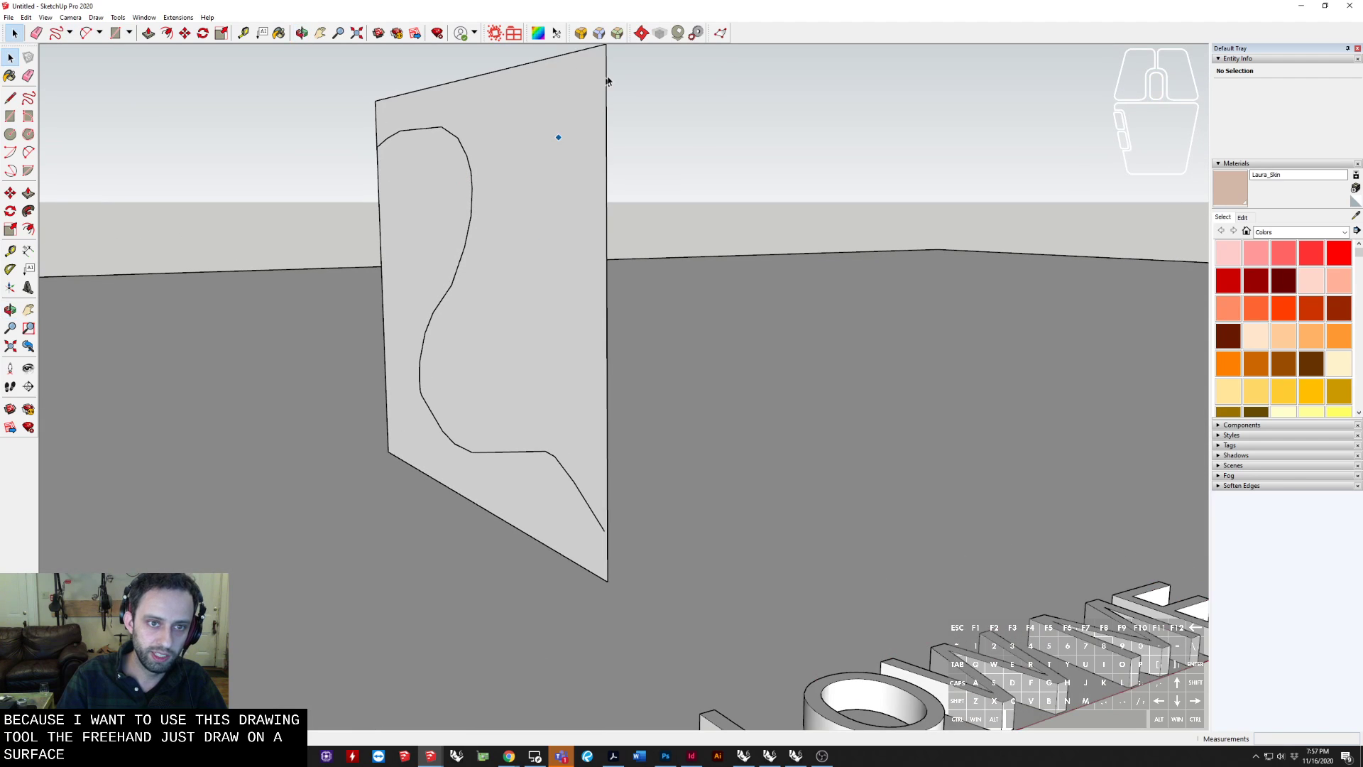
{"action": "middle_click_drag", "start_coordinate": [634, 85], "coordinate": [646, 94]}
{"action": "left_click_drag", "start_coordinate": [284, 134], "coordinate": [285, 135]}
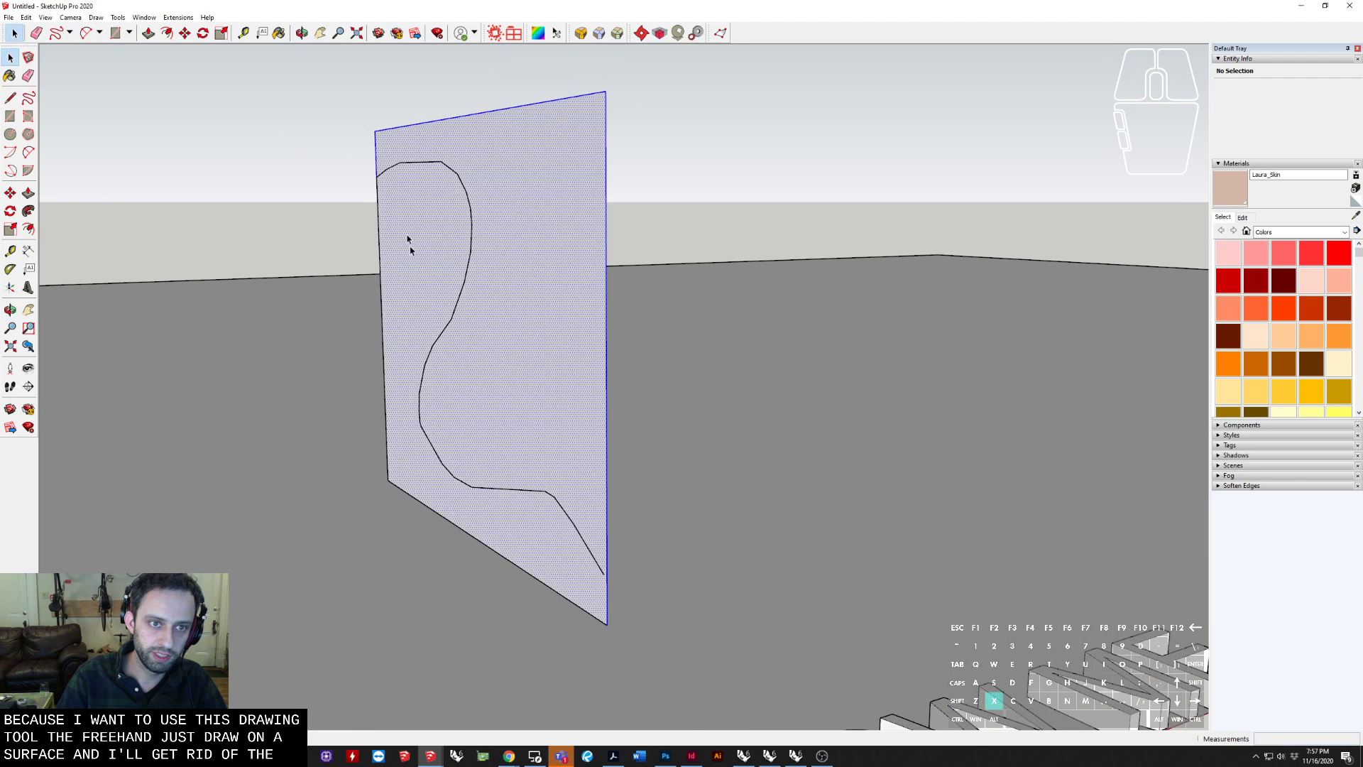
{"action": "key", "text": "Delete"}
{"action": "key", "text": "ctrl+z"}
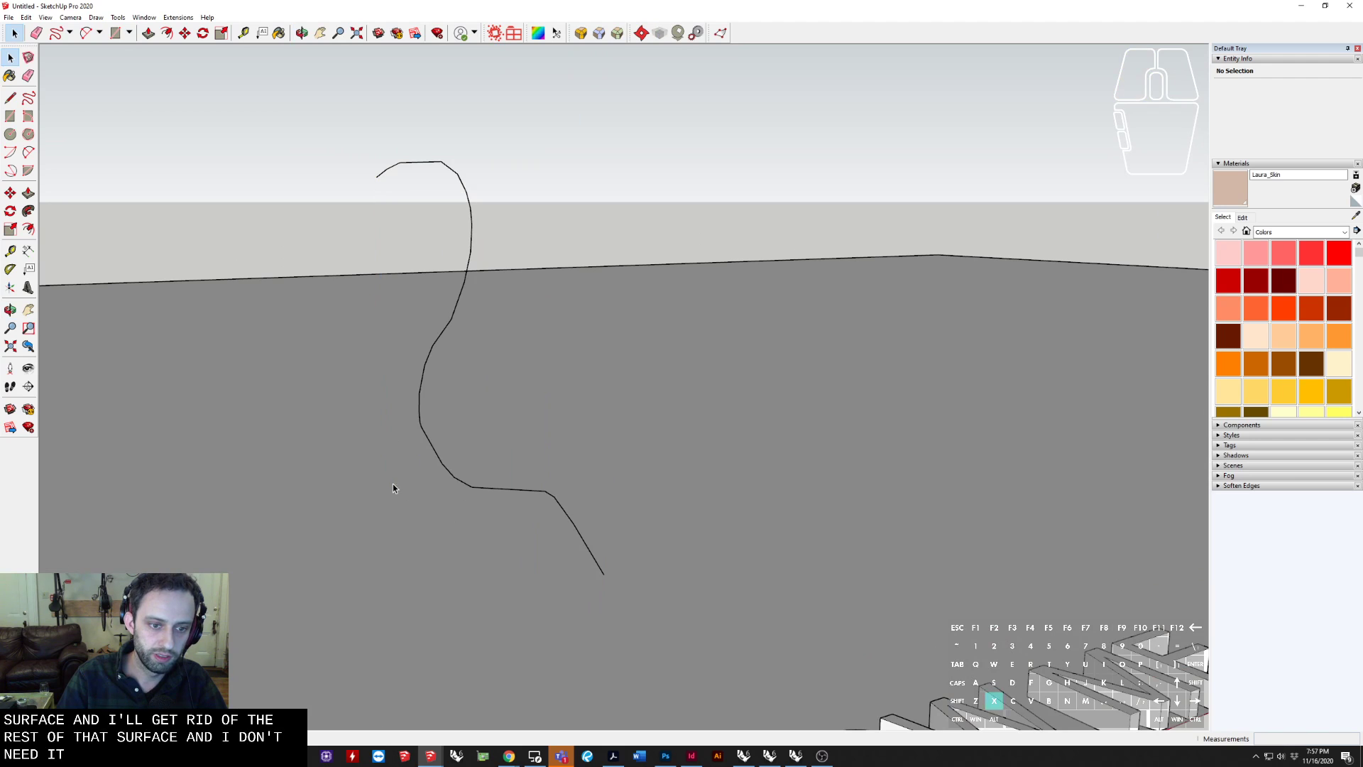
Draw a closed vertical reference face at the lower end of the freehand curve with the Line tool
{"action": "middle_click_drag", "start_coordinate": [393, 485], "coordinate": [595, 615]}
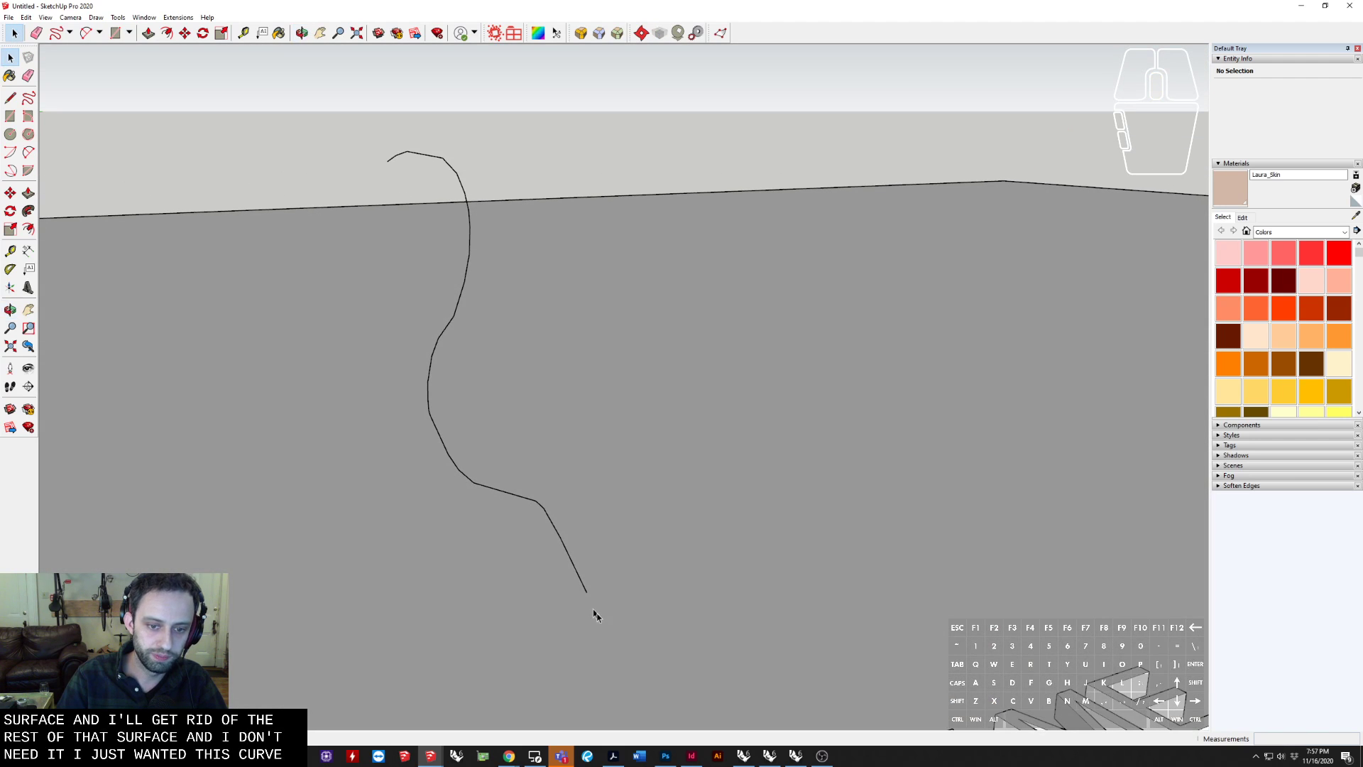
{"action": "key", "text": "l"}
{"action": "mouse_move", "coordinate": [724, 646]}
{"action": "middle_mouse_down"}
{"action": "mouse_move", "coordinate": [551, 648]}
{"action": "mouse_move", "coordinate": [530, 594]}
{"action": "mouse_move", "coordinate": [596, 560]}
{"action": "mouse_move", "coordinate": [580, 545]}
{"action": "middle_mouse_up"}
{"action": "left_click", "coordinate": [581, 544]}
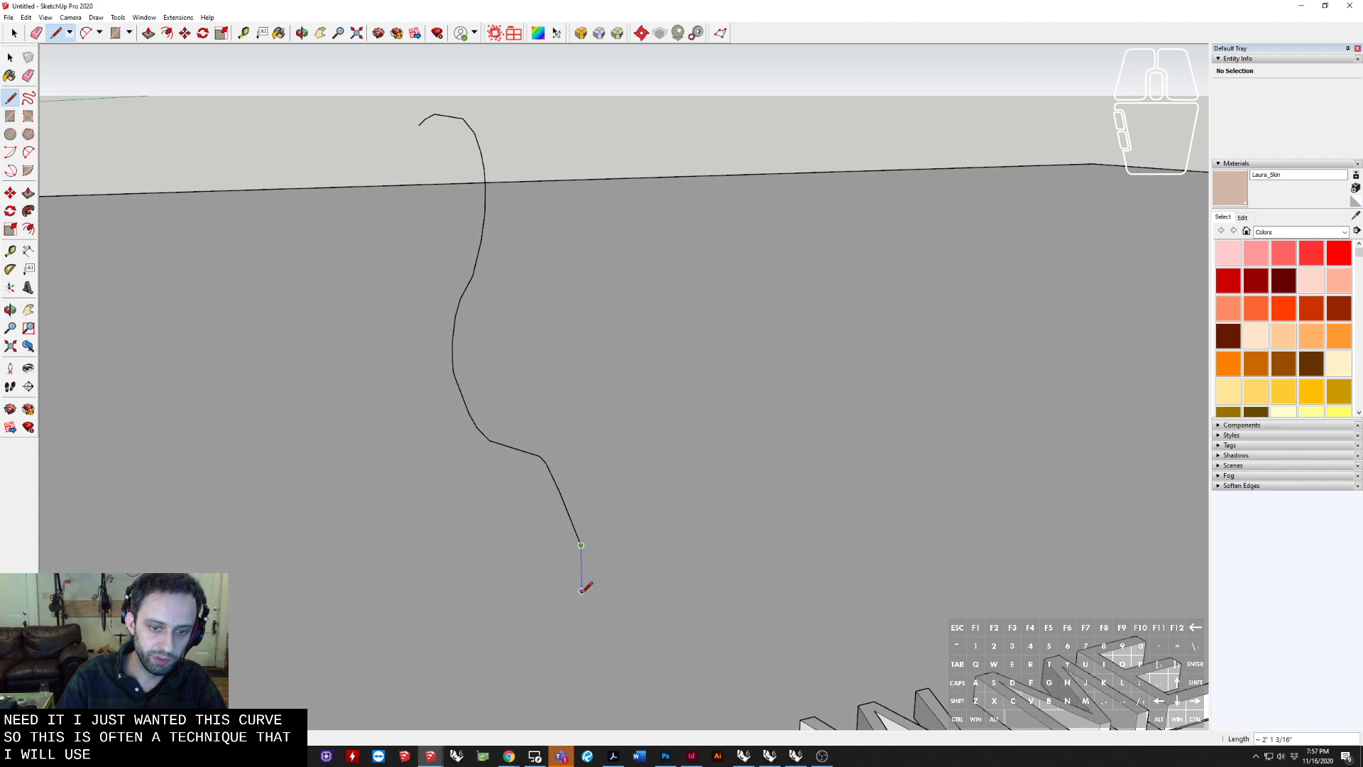
{"action": "left_click", "coordinate": [689, 459]}
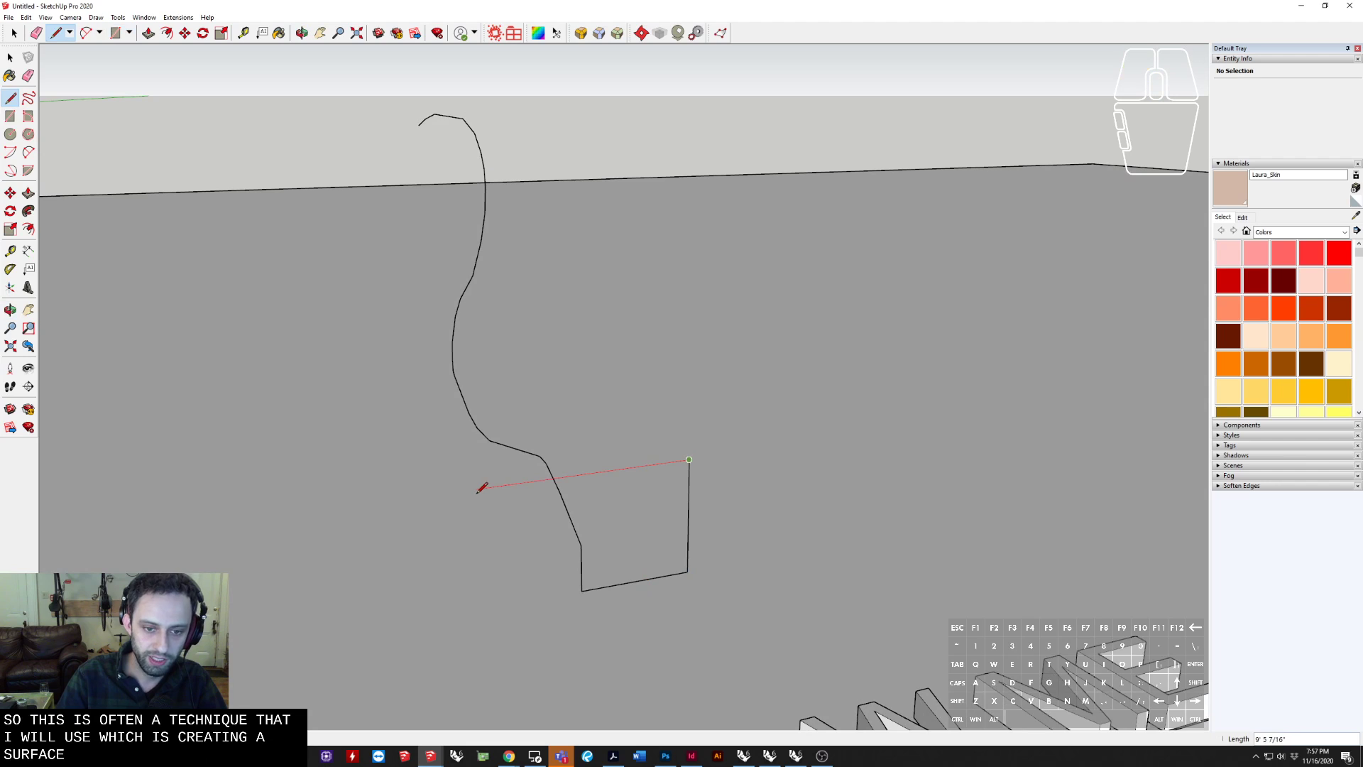
{"action": "left_click", "coordinate": [581, 589]}
{"action": "scroll", "coordinate": [581, 540], "scroll_direction": "up", "scroll_amount": 2}
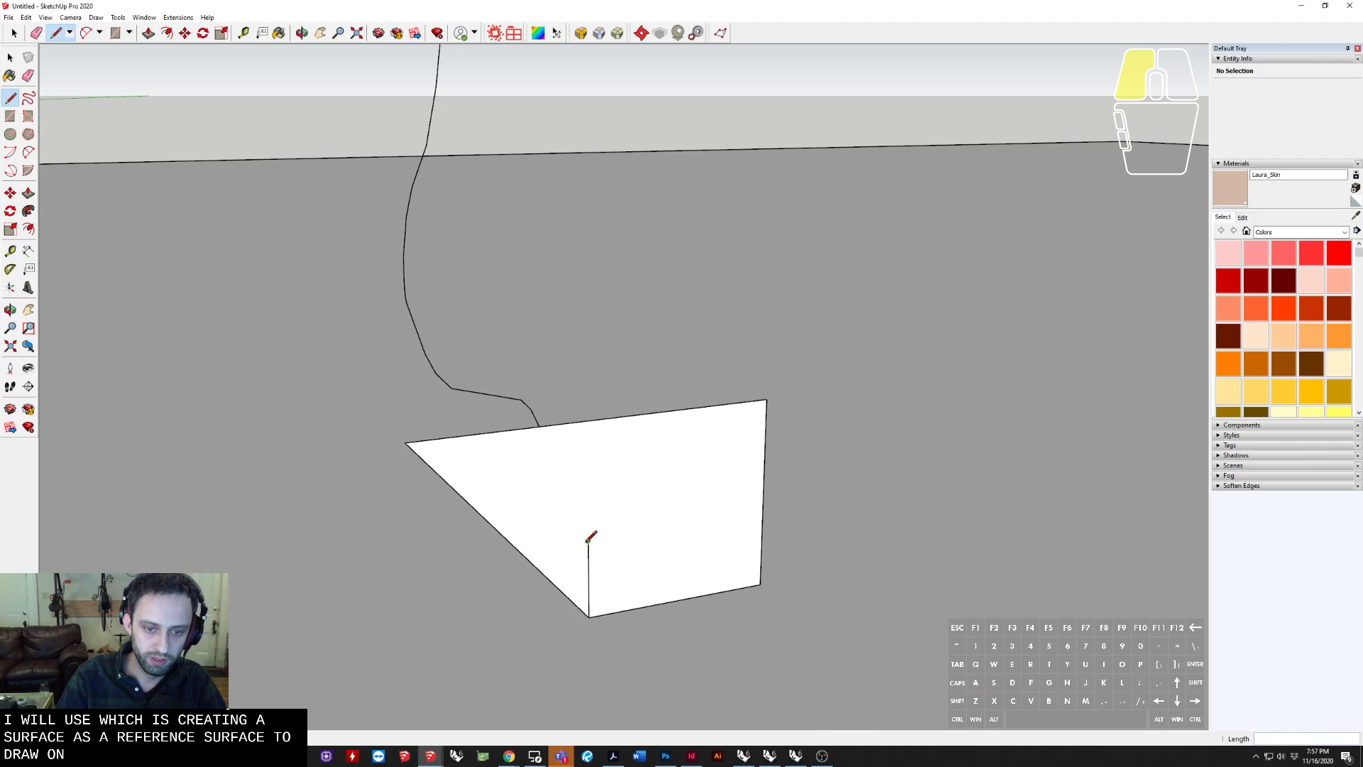
Draw a circle of about 1' 1" radius on the reference face, centred on the curve's end point
{"action": "left_click", "coordinate": [587, 540]}
{"action": "key", "text": "c"}
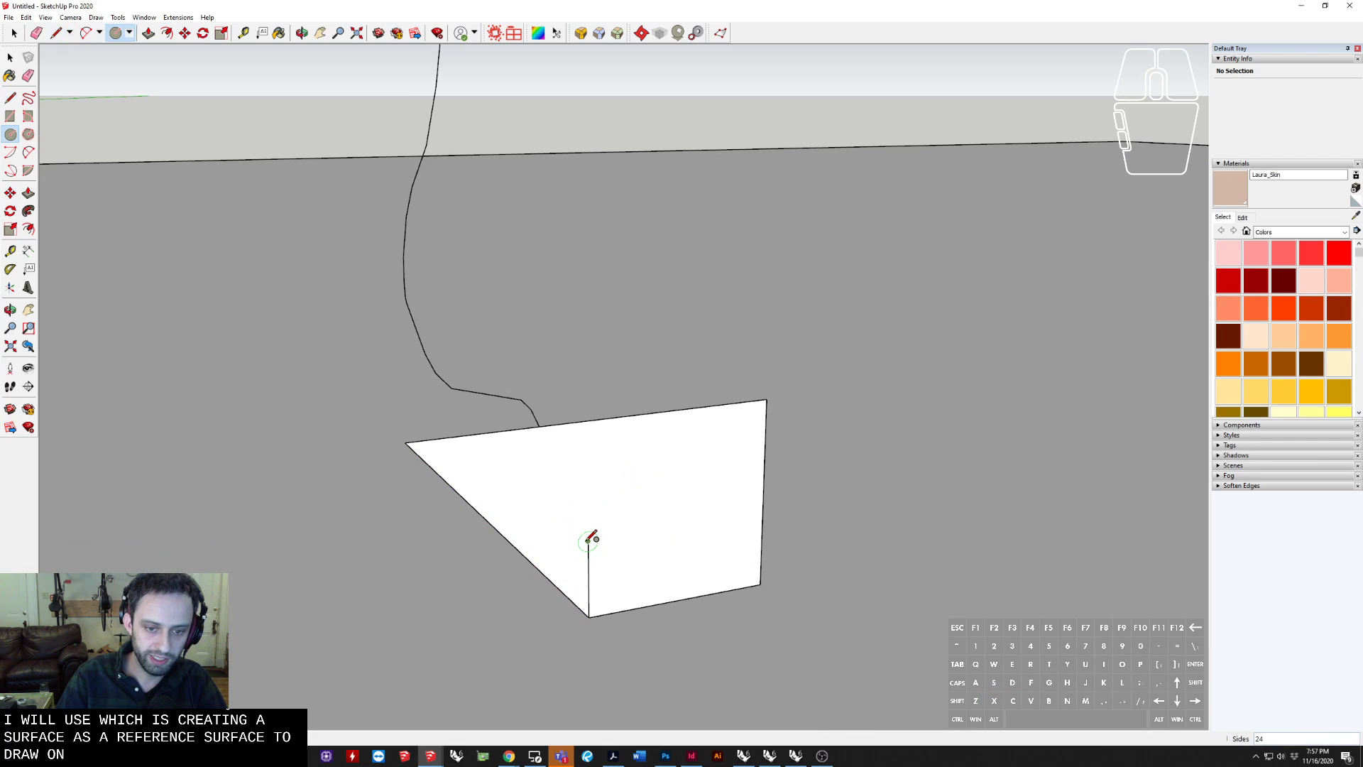
{"action": "left_click", "coordinate": [587, 539]}
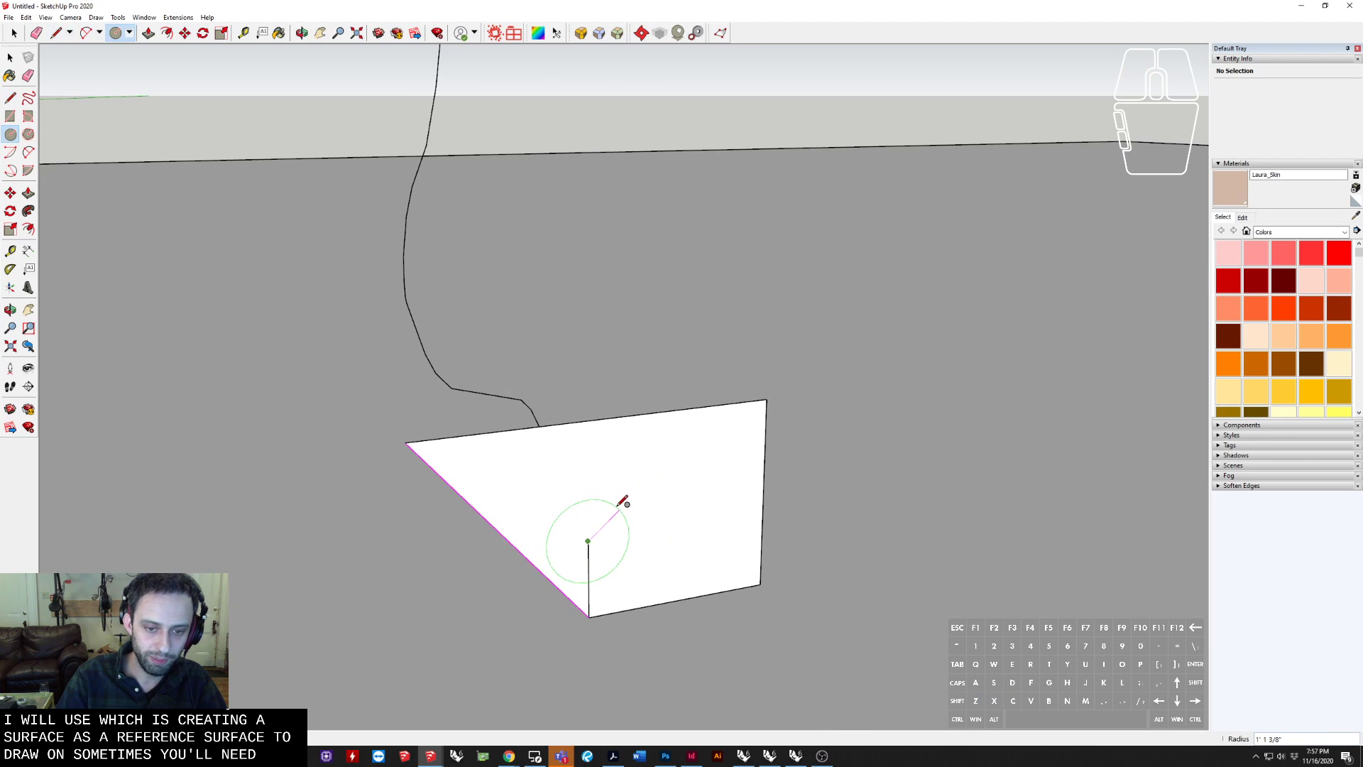
{"action": "left_click", "coordinate": [623, 504]}
Delete the reference face and its leftover edges, keeping only the circle and the freehand curve
{"action": "key", "text": "space"}
{"action": "left_click", "coordinate": [518, 513]}
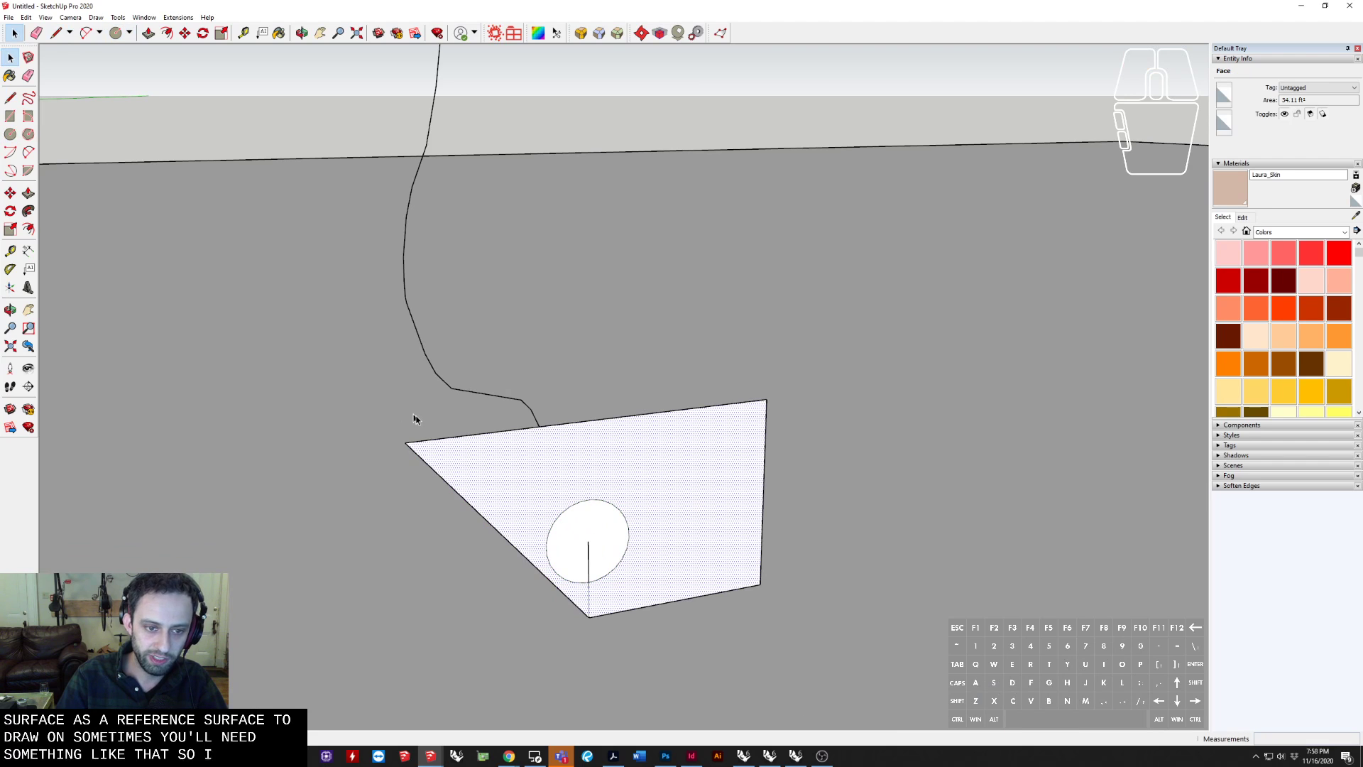
{"action": "left_click_drag", "start_coordinate": [427, 431], "coordinate": [406, 456]}
{"action": "key", "text": "Delete"}
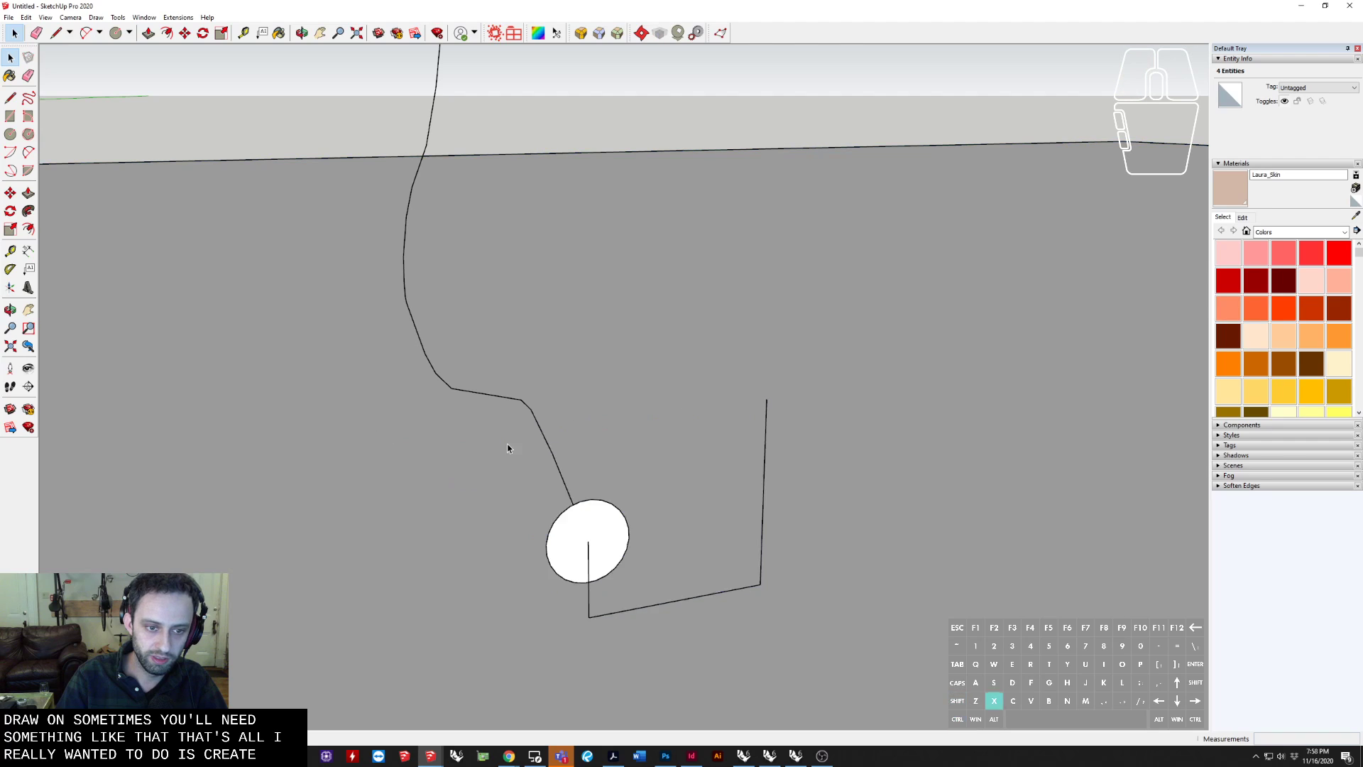
{"action": "key", "text": "e"}
{"action": "left_click", "coordinate": [681, 600]}
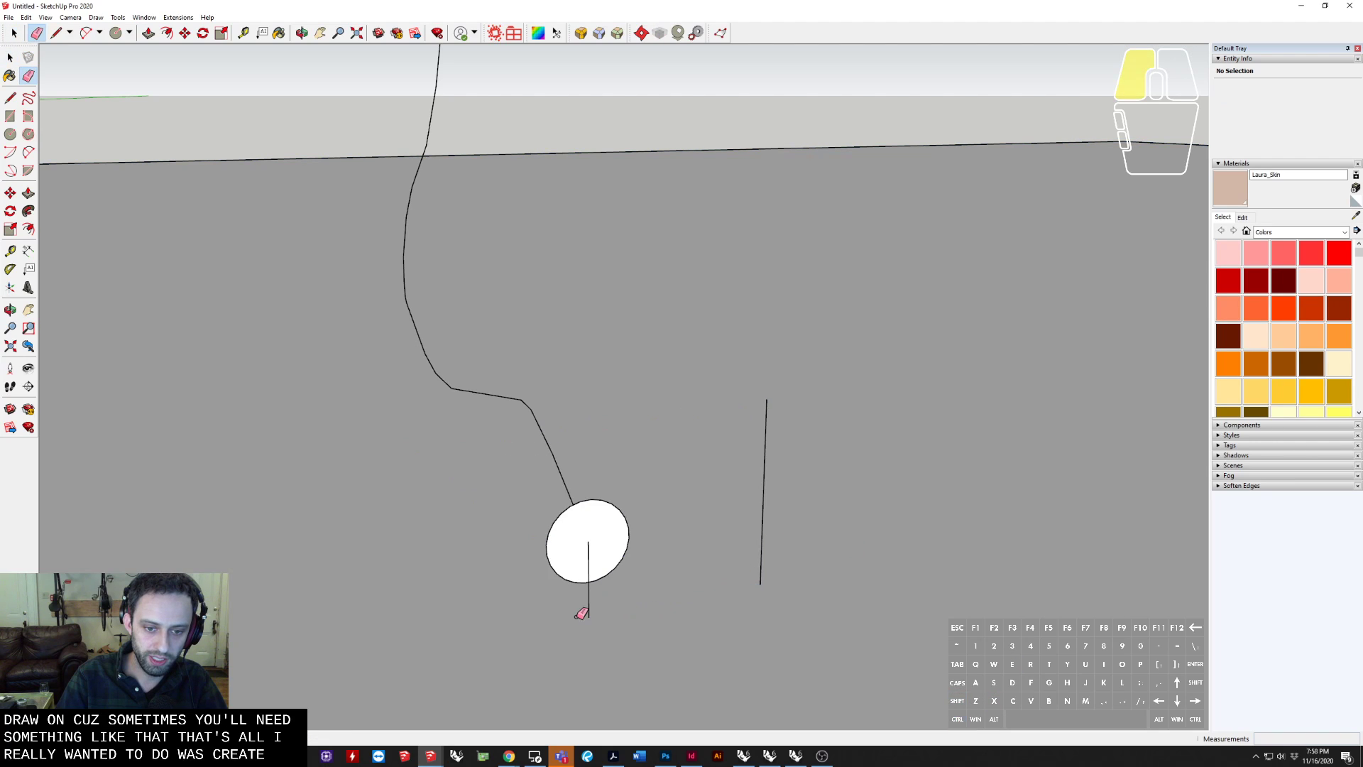
{"action": "left_click", "coordinate": [589, 601]}
{"action": "left_click", "coordinate": [587, 567]}
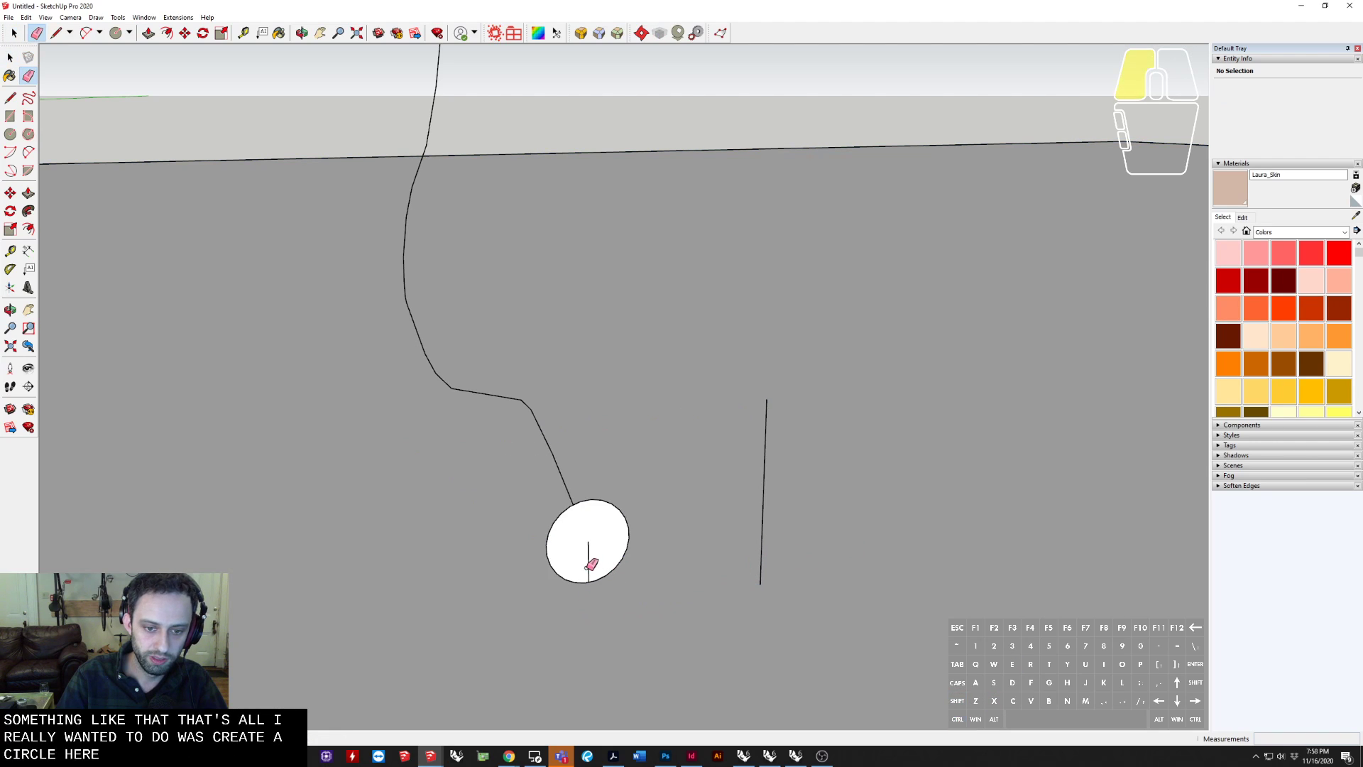
{"action": "left_click_drag", "start_coordinate": [781, 501], "coordinate": [754, 505]}
{"action": "left_click", "coordinate": [628, 551]}
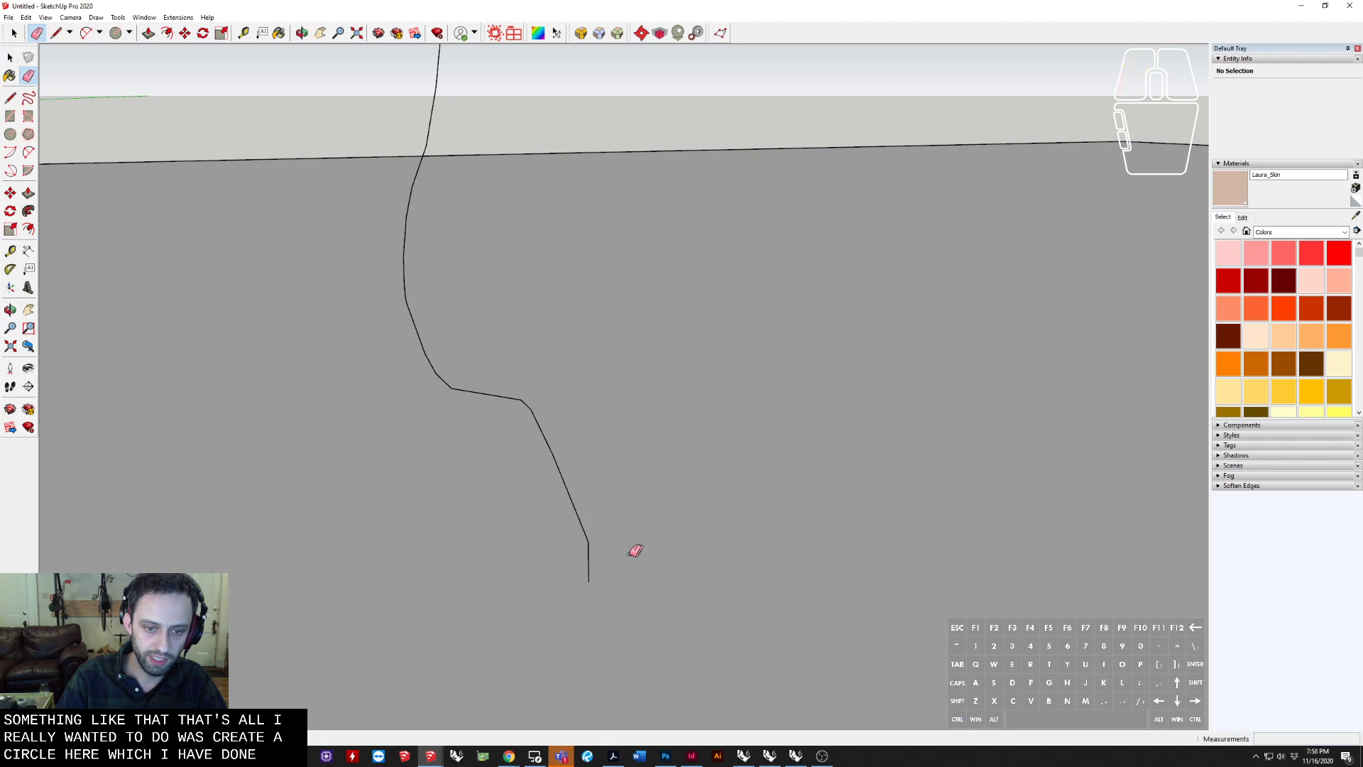
{"action": "key", "text": "ctrl+z"}
Sweep the circle along the entire freehand curve with Follow Me to form a pipe
{"action": "mouse_move", "coordinate": [578, 565]}
{"action": "middle_mouse_down"}
{"action": "mouse_move", "coordinate": [633, 568]}
{"action": "mouse_move", "coordinate": [925, 438]}
{"action": "middle_mouse_up"}
{"action": "key", "text": "space"}
{"action": "scroll", "coordinate": [631, 568], "scroll_direction": "down", "scroll_amount": 3}
{"action": "key", "text": "v"}
{"action": "left_click_drag", "start_coordinate": [539, 469], "coordinate": [703, 529]}
{"action": "middle_click_drag", "start_coordinate": [706, 530], "coordinate": [511, 597]}
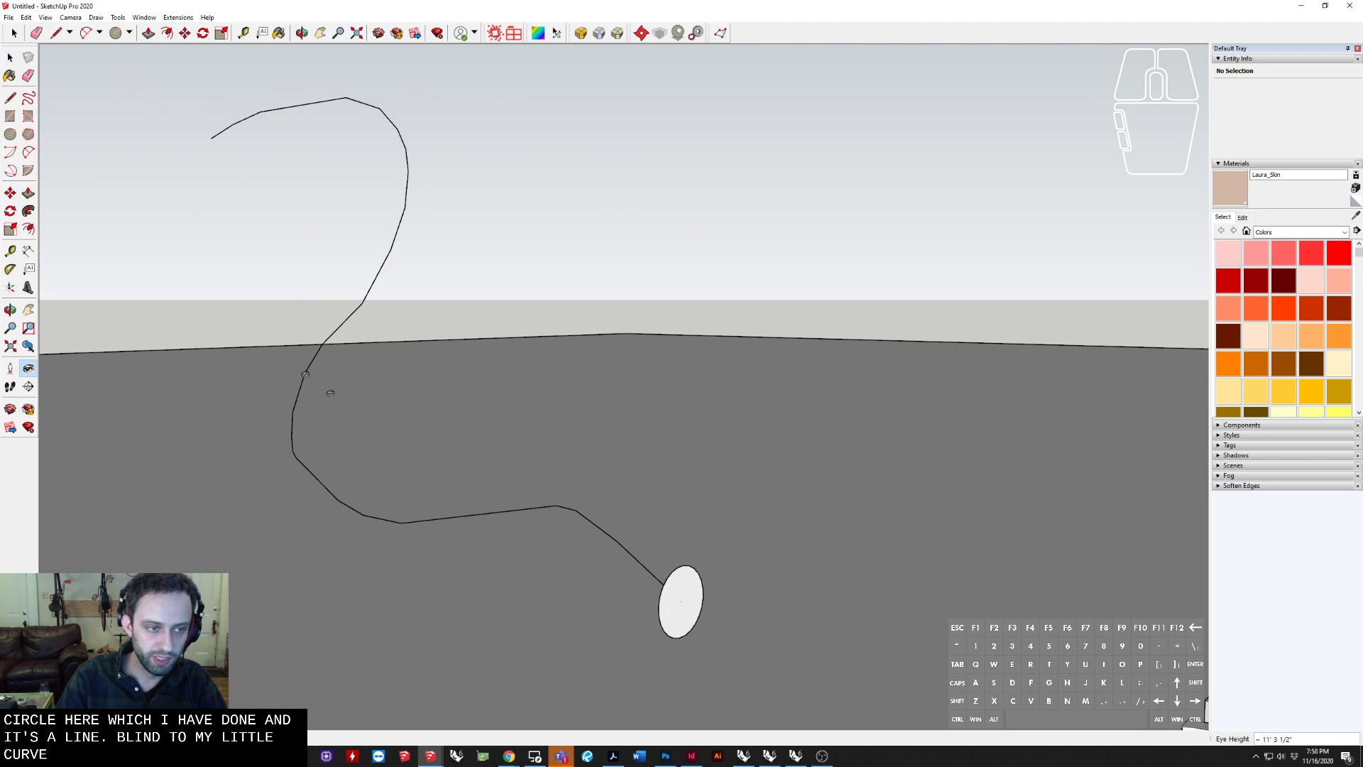
{"action": "left_click", "coordinate": [29, 211]}
{"action": "left_click", "coordinate": [676, 585]}
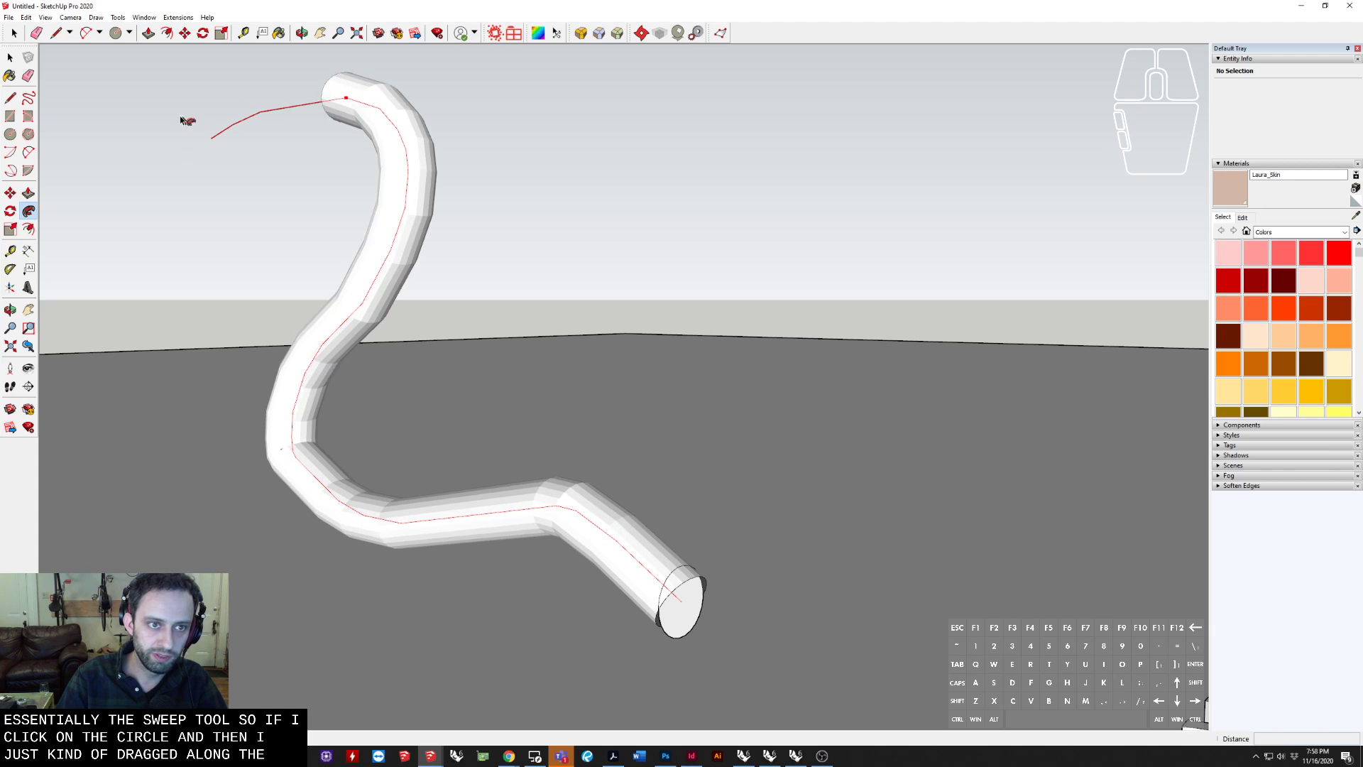
{"action": "left_click", "coordinate": [217, 142]}
{"action": "key", "text": "space"}
Draw a vertical rectangular face about 4' 3" wide and 10' tall beside the pipe with the Line tool
{"action": "scroll", "coordinate": [706, 429], "scroll_direction": "up", "scroll_amount": 5}
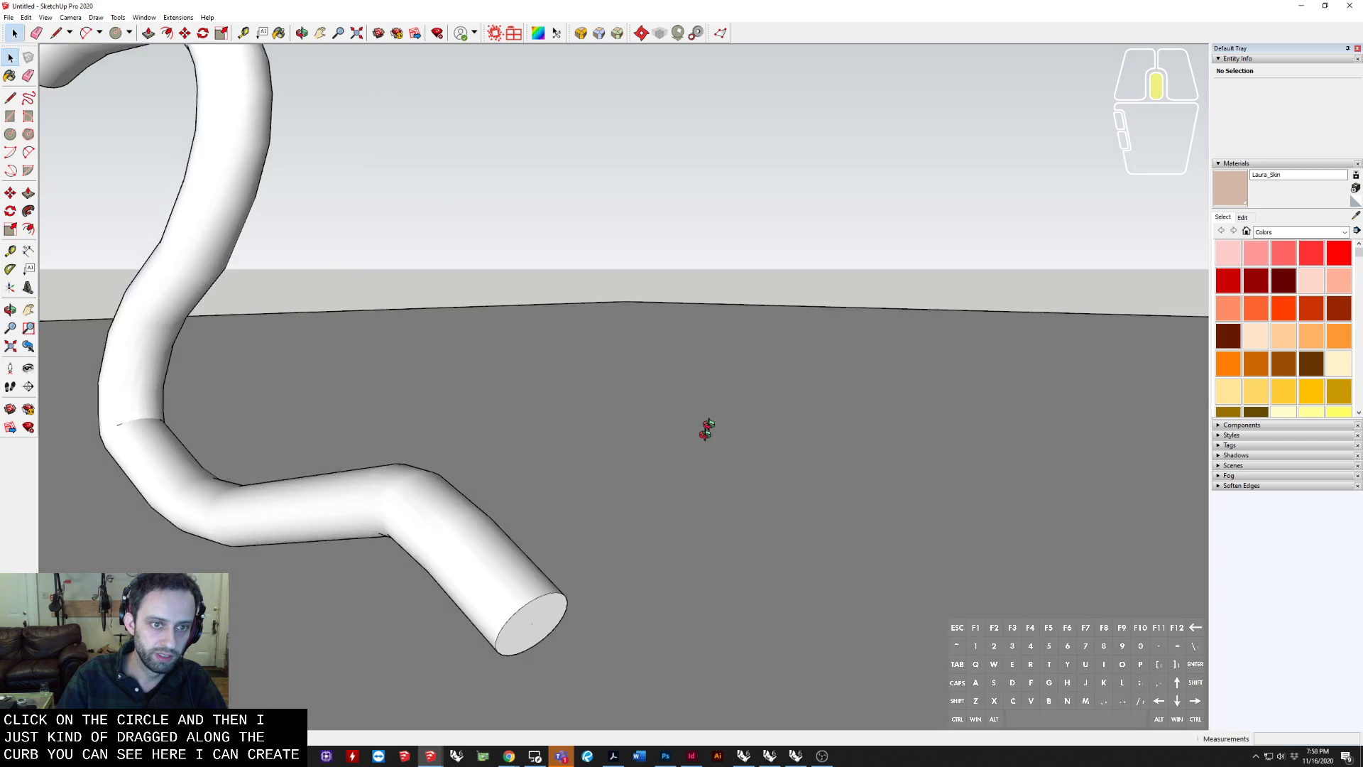
{"action": "scroll", "coordinate": [775, 471], "scroll_direction": "down", "scroll_amount": 4}
{"action": "middle_click_drag", "start_coordinate": [775, 472], "coordinate": [371, 526]}
{"action": "key", "text": "l"}
{"action": "left_click", "coordinate": [366, 535]}
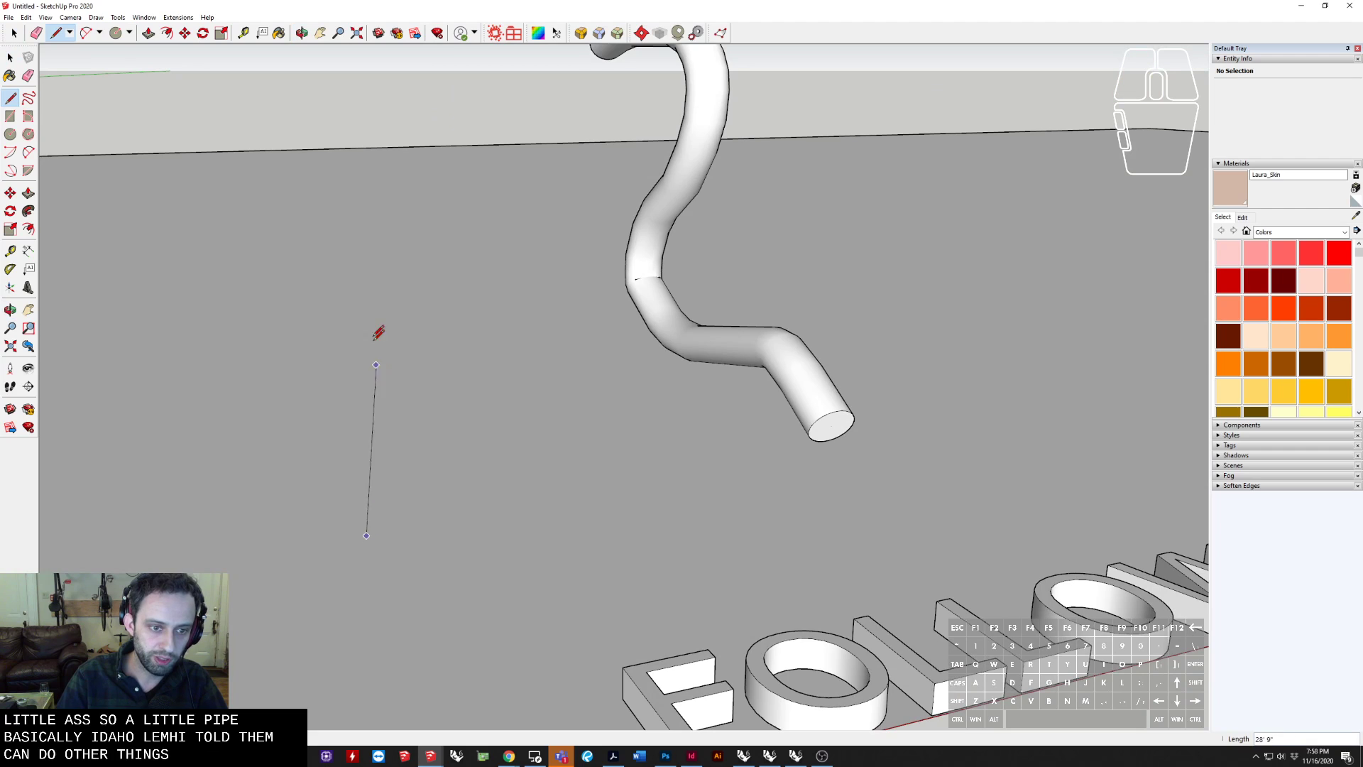
{"action": "left_click", "coordinate": [348, 284]}
{"action": "left_click", "coordinate": [466, 276]}
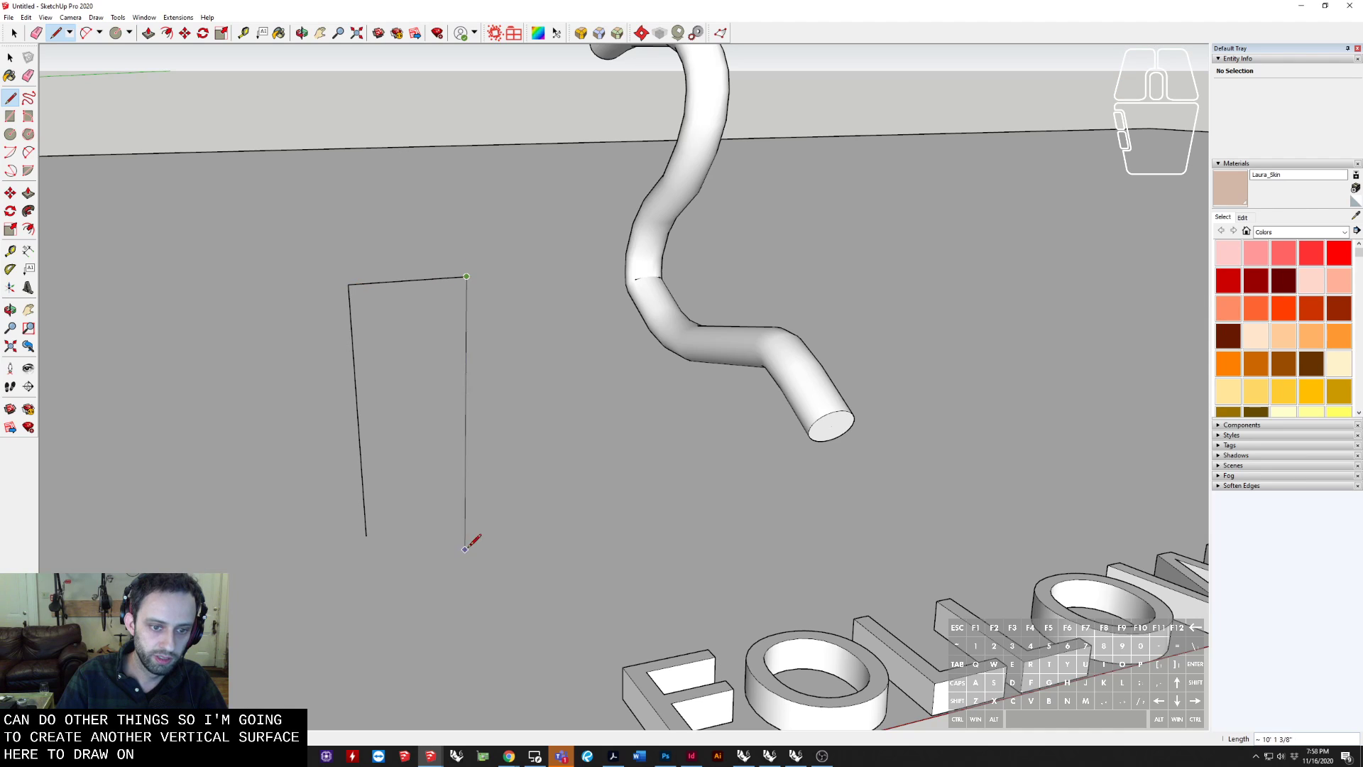
{"action": "left_click", "coordinate": [366, 534]}
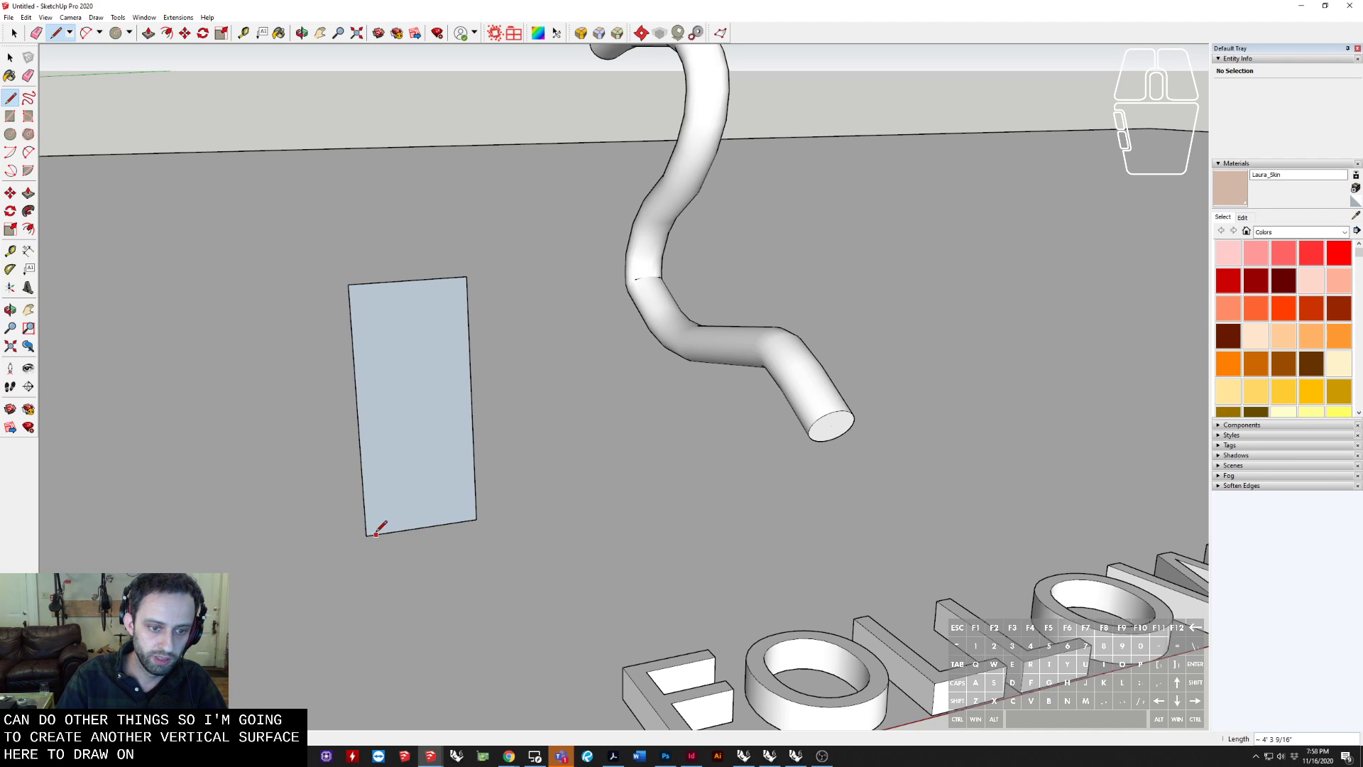
Draw an angular half-vase outline across the vertical face, from its bottom edge up to its top edge
{"action": "left_click", "coordinate": [422, 527]}
{"action": "left_click", "coordinate": [448, 441]}
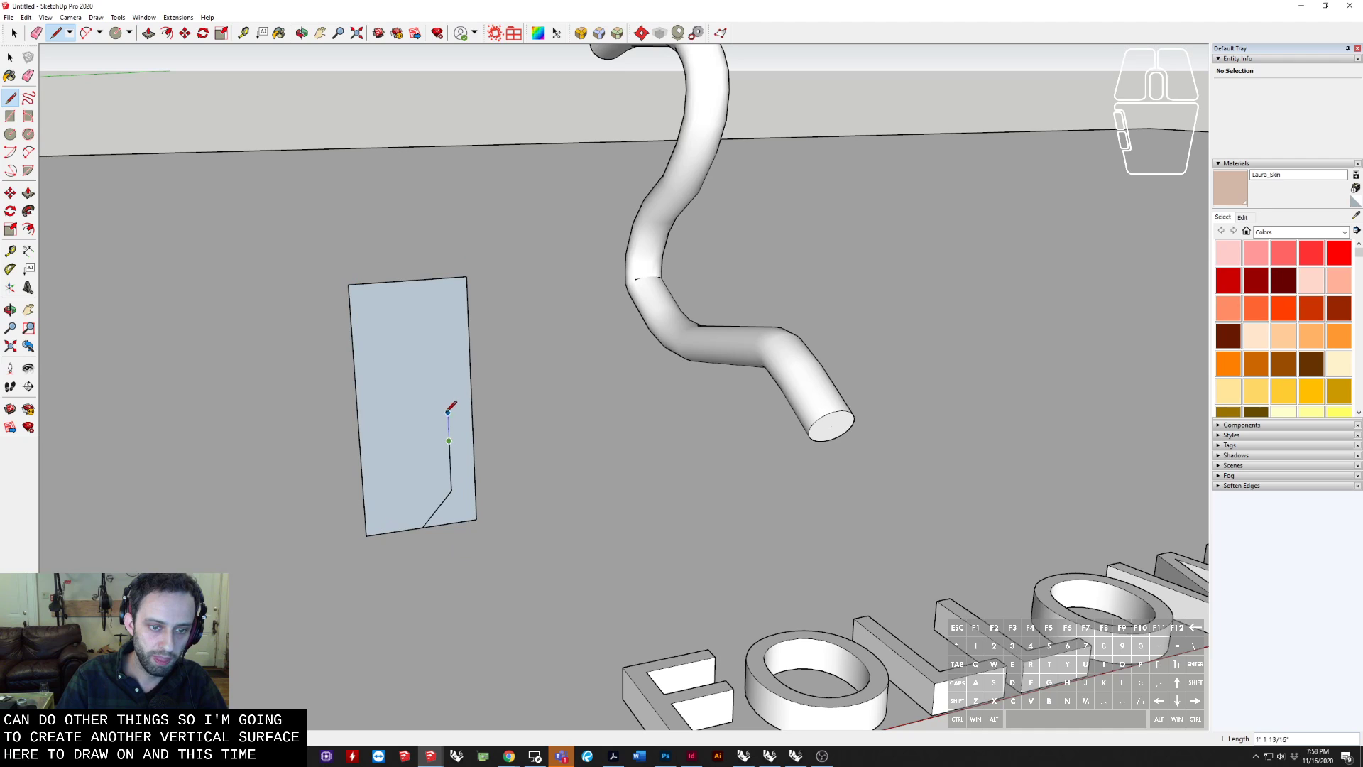
{"action": "left_click", "coordinate": [398, 344]}
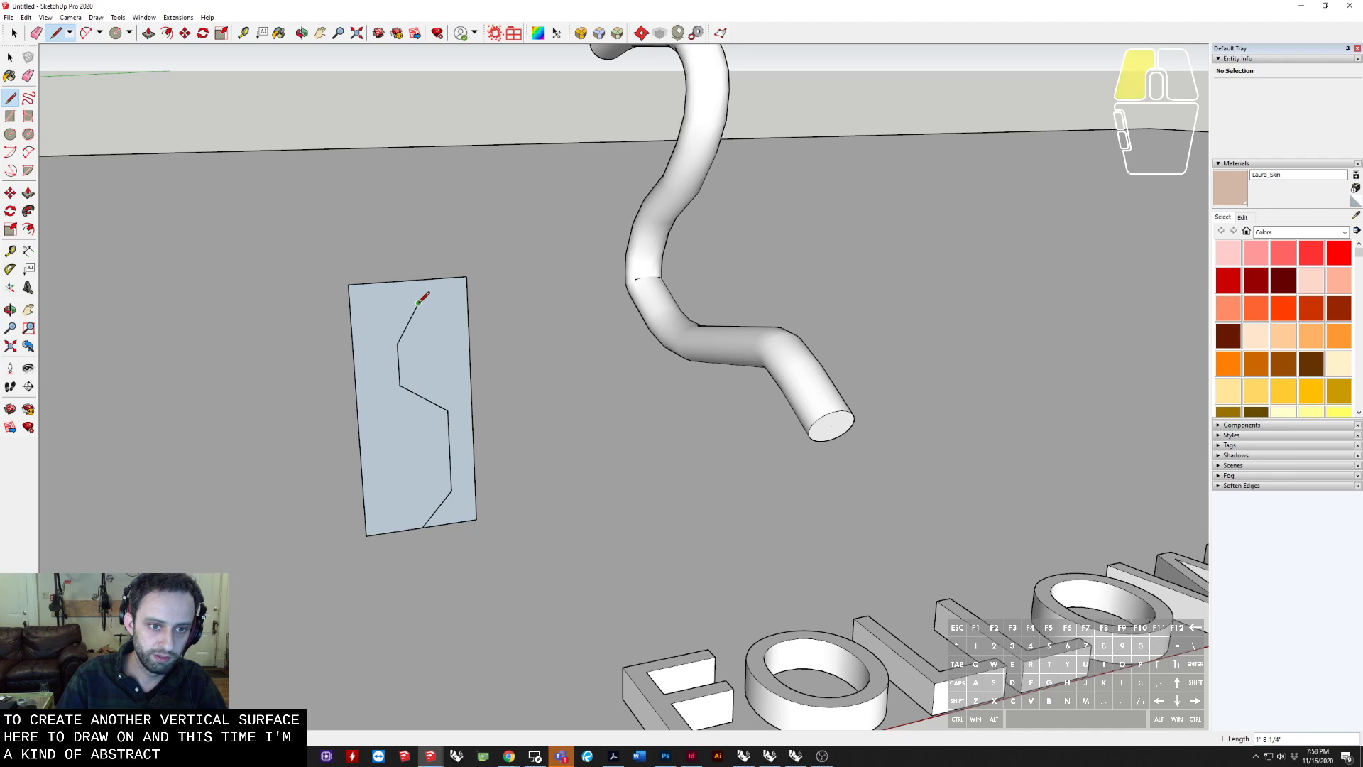
{"action": "left_click", "coordinate": [418, 281]}
Erase the face area and border edges outside the outline, leaving only the half-vase profile
{"action": "key", "text": "space"}
{"action": "left_click", "coordinate": [459, 320]}
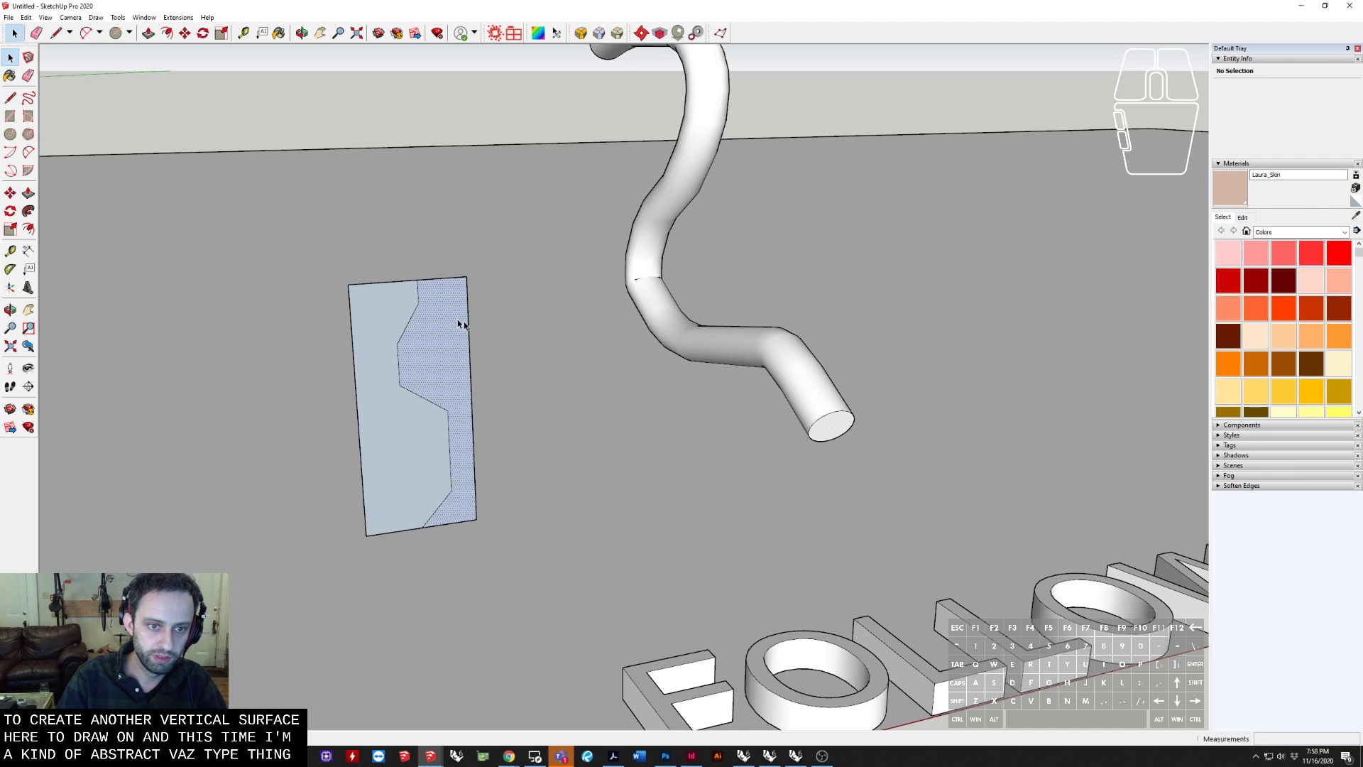
{"action": "key", "text": "e"}
{"action": "left_click_drag", "start_coordinate": [462, 276], "coordinate": [469, 293]}
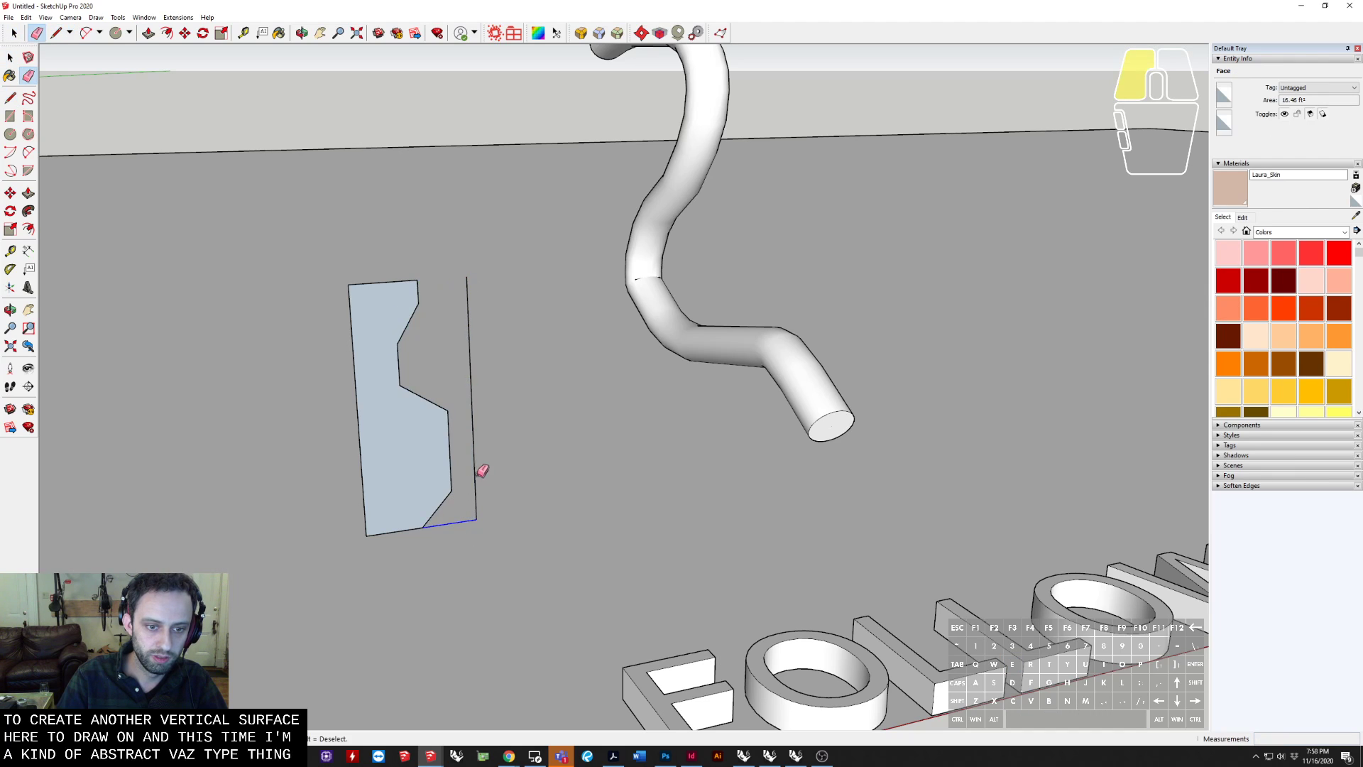
{"action": "left_click_drag", "start_coordinate": [475, 475], "coordinate": [471, 462]}
Draw a horizontal circle centred on the profile's bottom inner corner, with its radius reaching the bottom outer corner
{"action": "mouse_move", "coordinate": [405, 428]}
{"action": "middle_mouse_down"}
{"action": "mouse_move", "coordinate": [393, 505]}
{"action": "mouse_move", "coordinate": [421, 462]}
{"action": "middle_mouse_up"}
{"action": "key", "text": "a"}
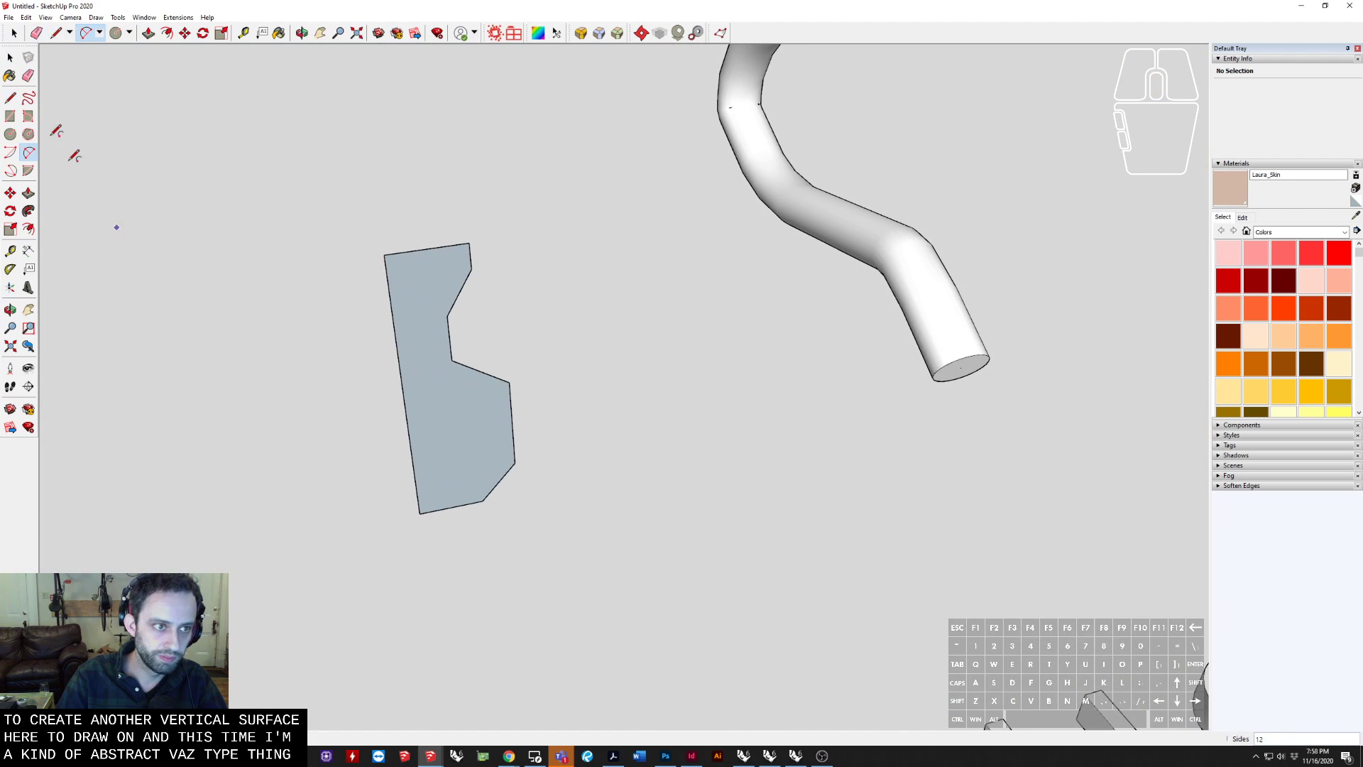
{"action": "left_click", "coordinate": [10, 134]}
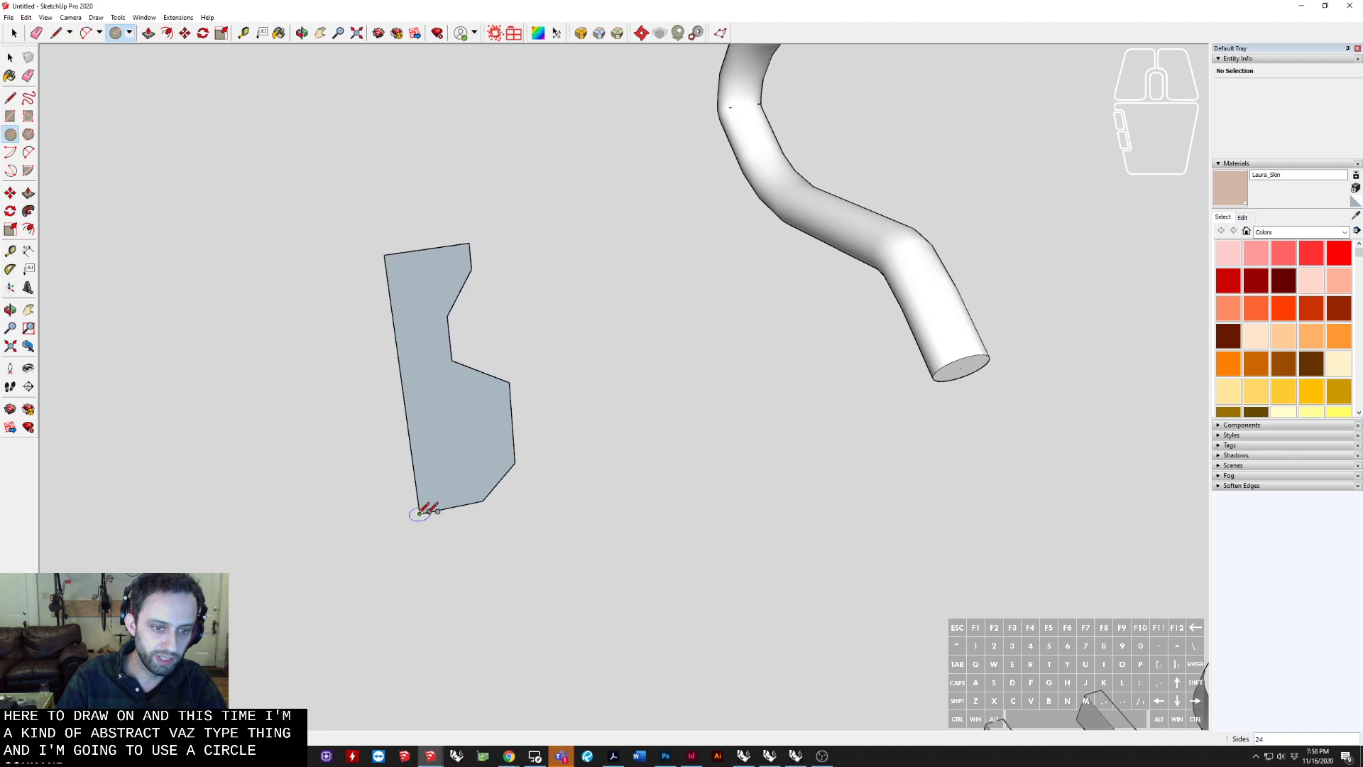
{"action": "left_click", "coordinate": [420, 513]}
{"action": "left_click", "coordinate": [490, 494]}
{"action": "key", "text": "space"}
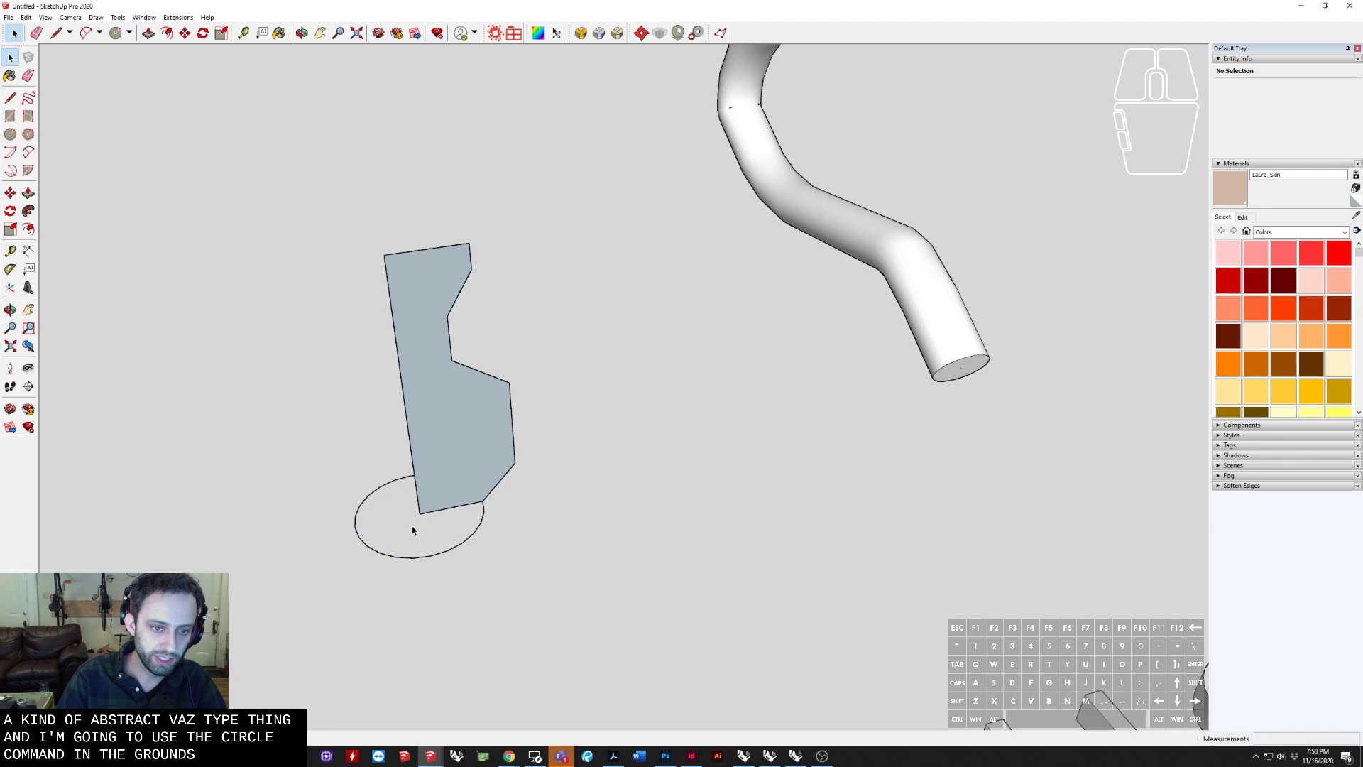
Revolve the half-vase profile around the full ground circle with Follow Me to form a solid vase
{"action": "scroll", "coordinate": [413, 526], "scroll_direction": "up", "scroll_amount": 2}
{"action": "left_click", "coordinate": [475, 413]}
{"action": "left_click", "coordinate": [30, 210]}
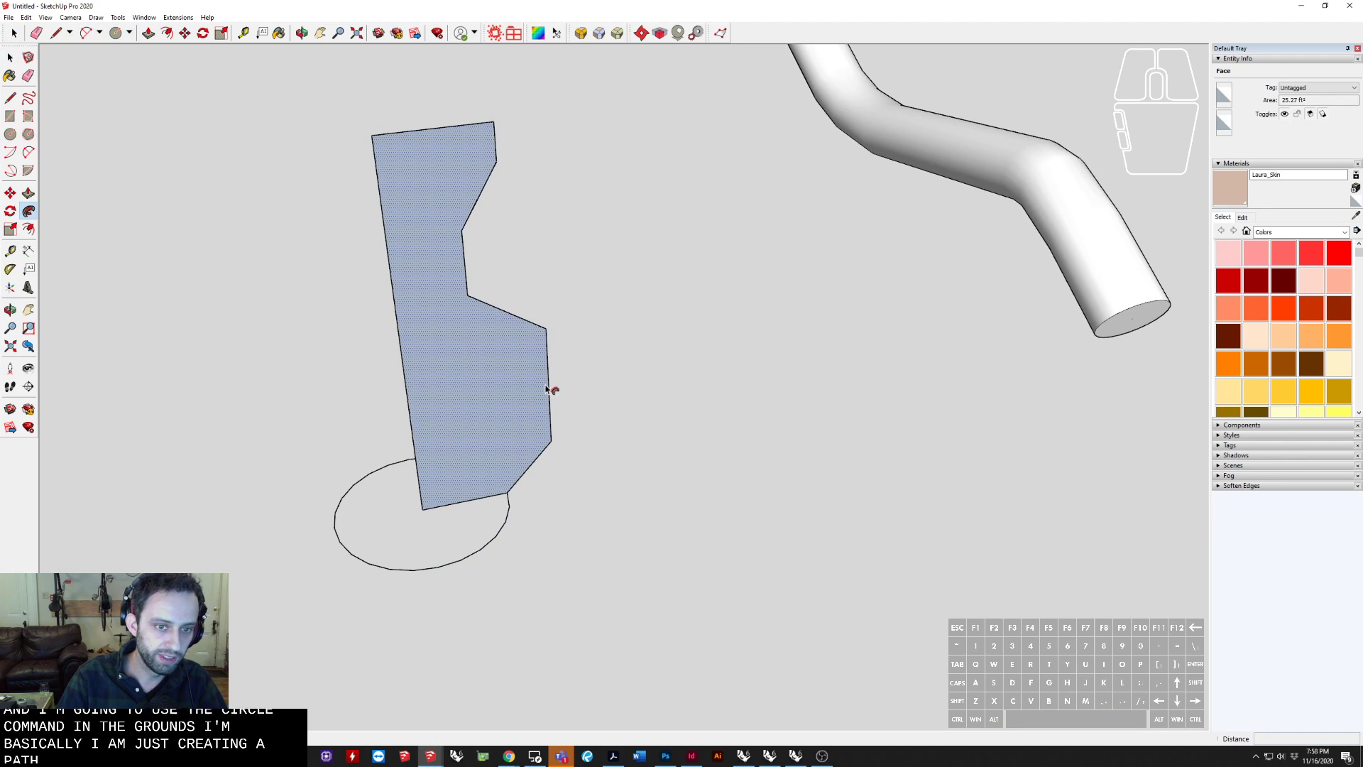
{"action": "left_click", "coordinate": [526, 470]}
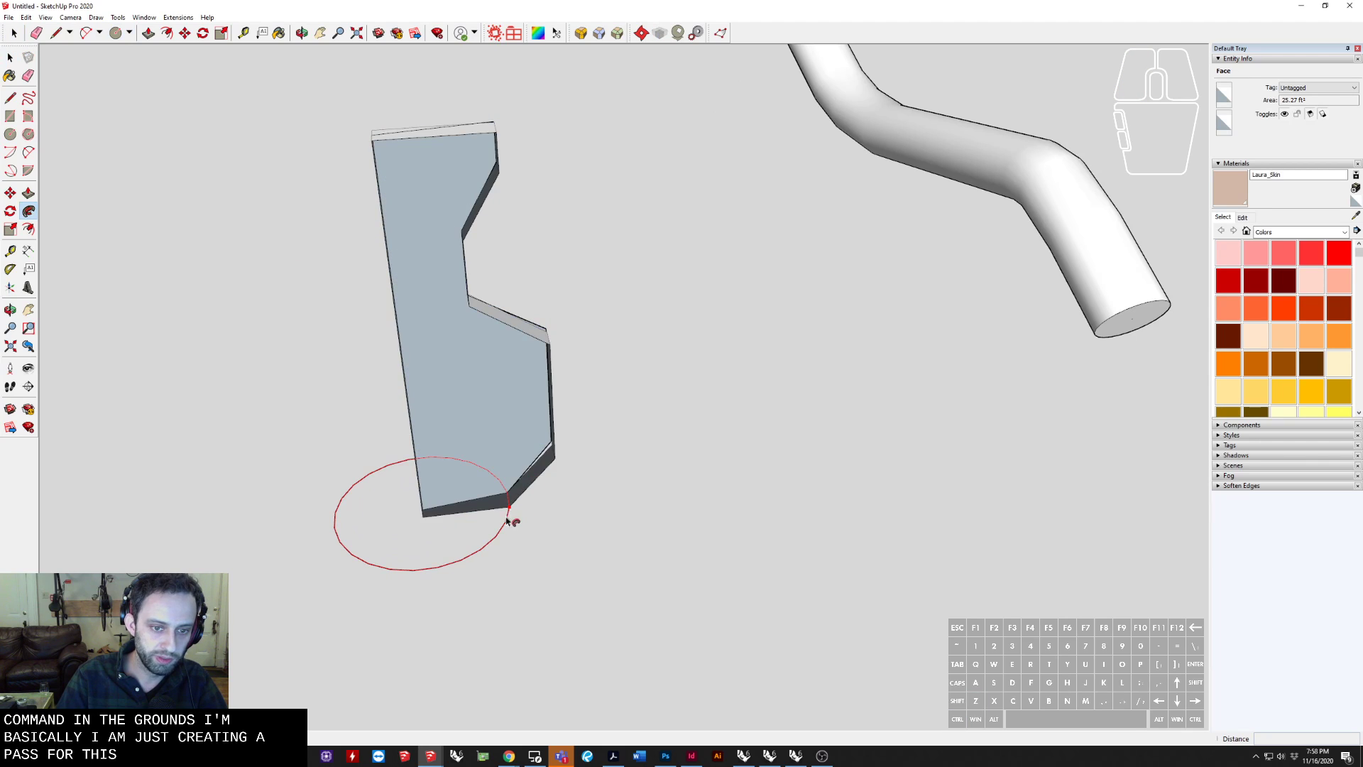
{"action": "middle_click_drag", "start_coordinate": [542, 488], "coordinate": [171, 474]}
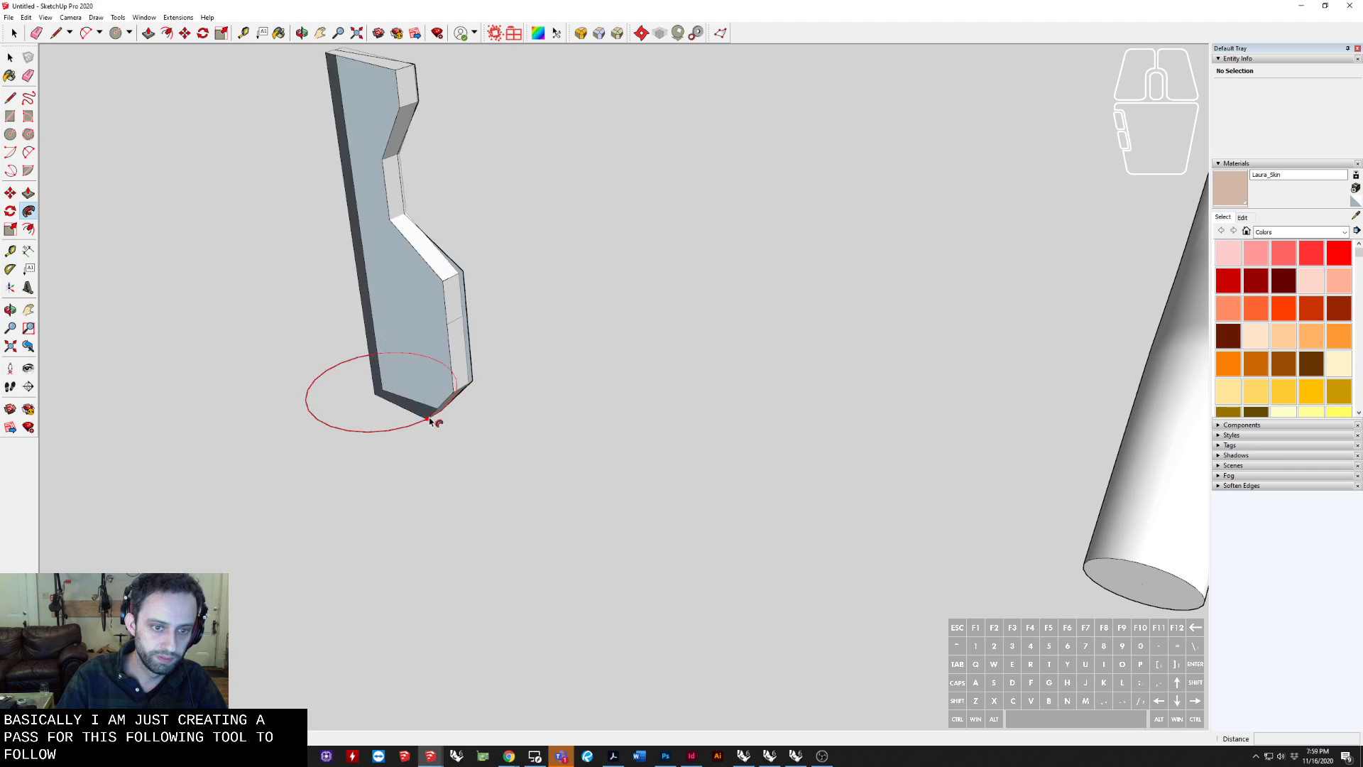
{"action": "left_click", "coordinate": [441, 418]}
{"action": "middle_click_drag", "start_coordinate": [441, 418], "coordinate": [316, 481]}
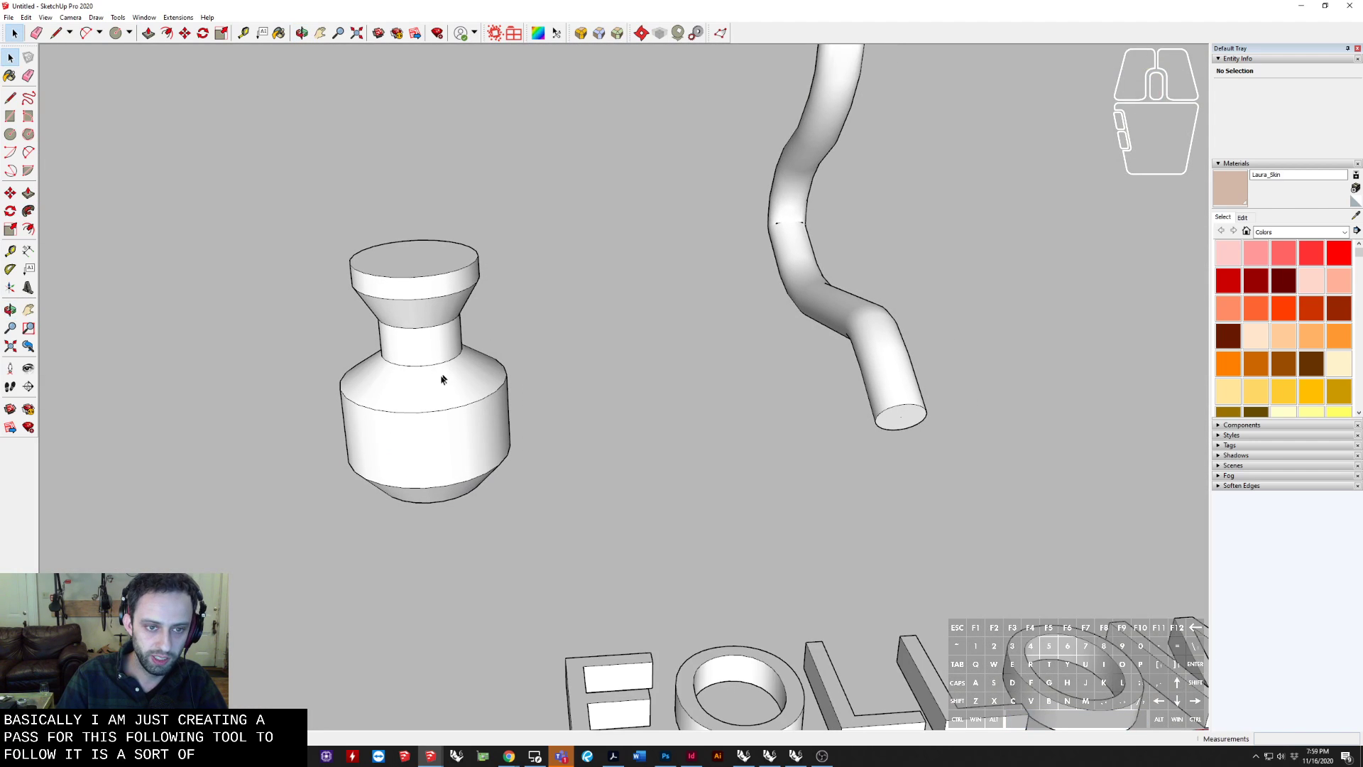
Select the whole vase and examine it beside the swept pipe from several angles and distances
{"action": "left_click", "coordinate": [441, 376]}
{"action": "middle_click_drag", "start_coordinate": [468, 406], "coordinate": [389, 412]}
{"action": "left_click_drag", "start_coordinate": [272, 172], "coordinate": [525, 552]}
{"action": "middle_click_drag", "start_coordinate": [338, 471], "coordinate": [529, 441]}
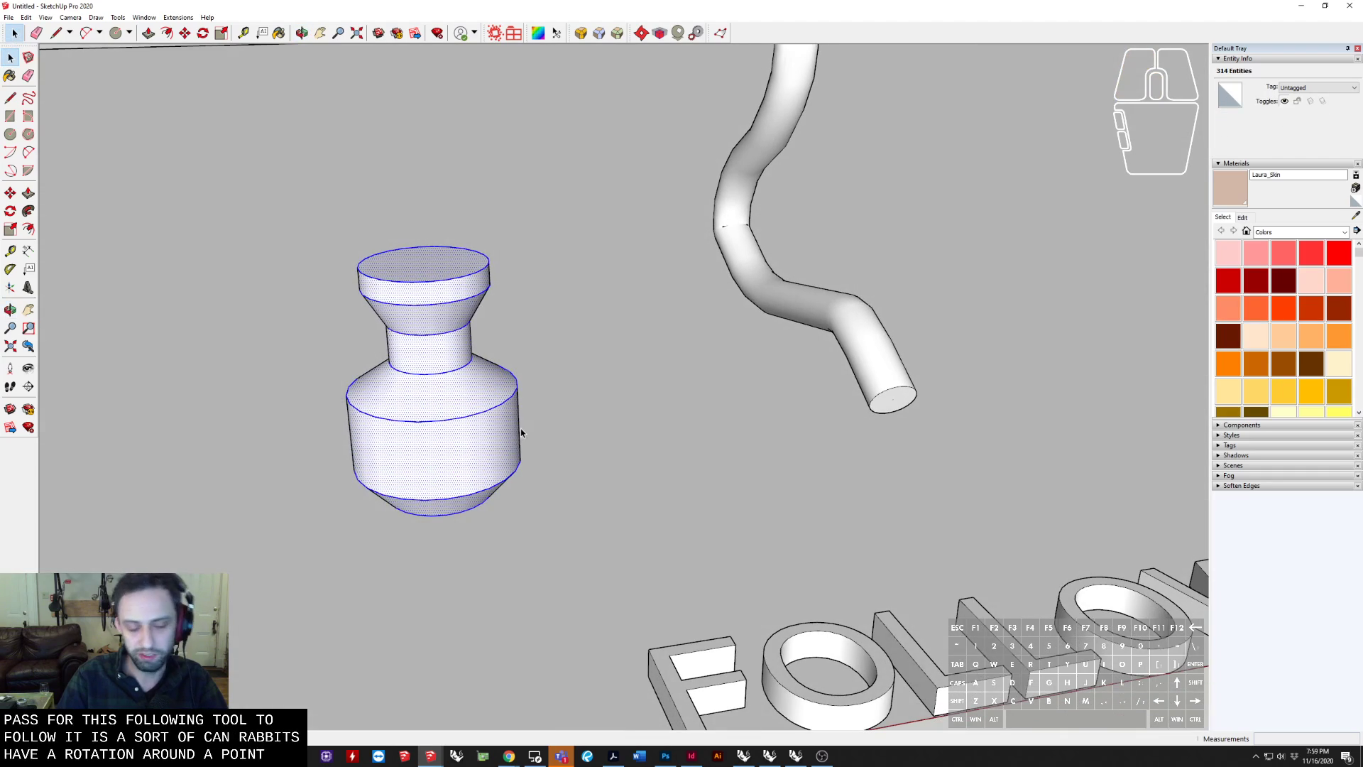
{"action": "middle_click_drag", "start_coordinate": [632, 459], "coordinate": [299, 375]}
{"action": "scroll", "coordinate": [619, 462], "scroll_direction": "down", "scroll_amount": 3}
{"action": "scroll", "coordinate": [299, 374], "scroll_direction": "down", "scroll_amount": 4}
{"action": "scroll", "coordinate": [295, 369], "scroll_direction": "up", "scroll_amount": 4}
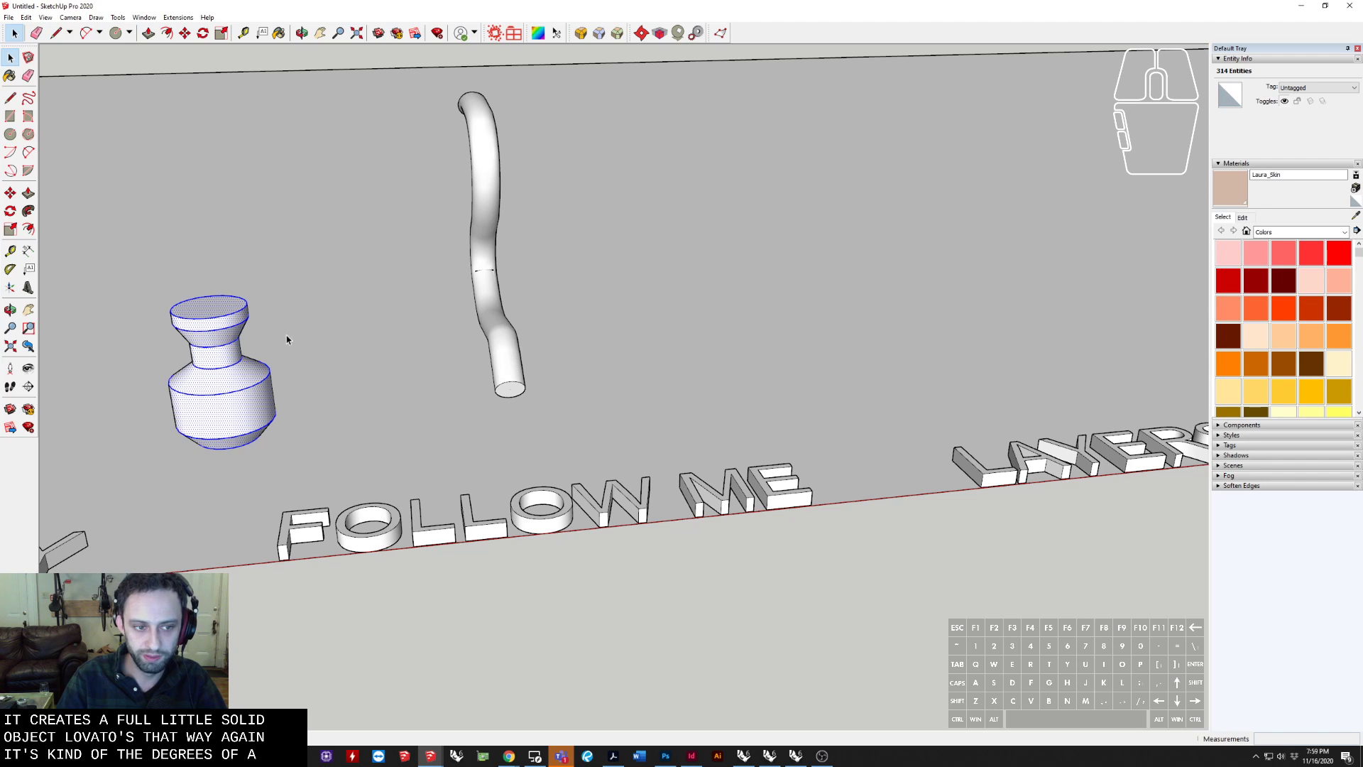
{"action": "middle_click_drag", "start_coordinate": [305, 405], "coordinate": [462, 435]}
{"action": "scroll", "coordinate": [447, 380], "scroll_direction": "down", "scroll_amount": 3}
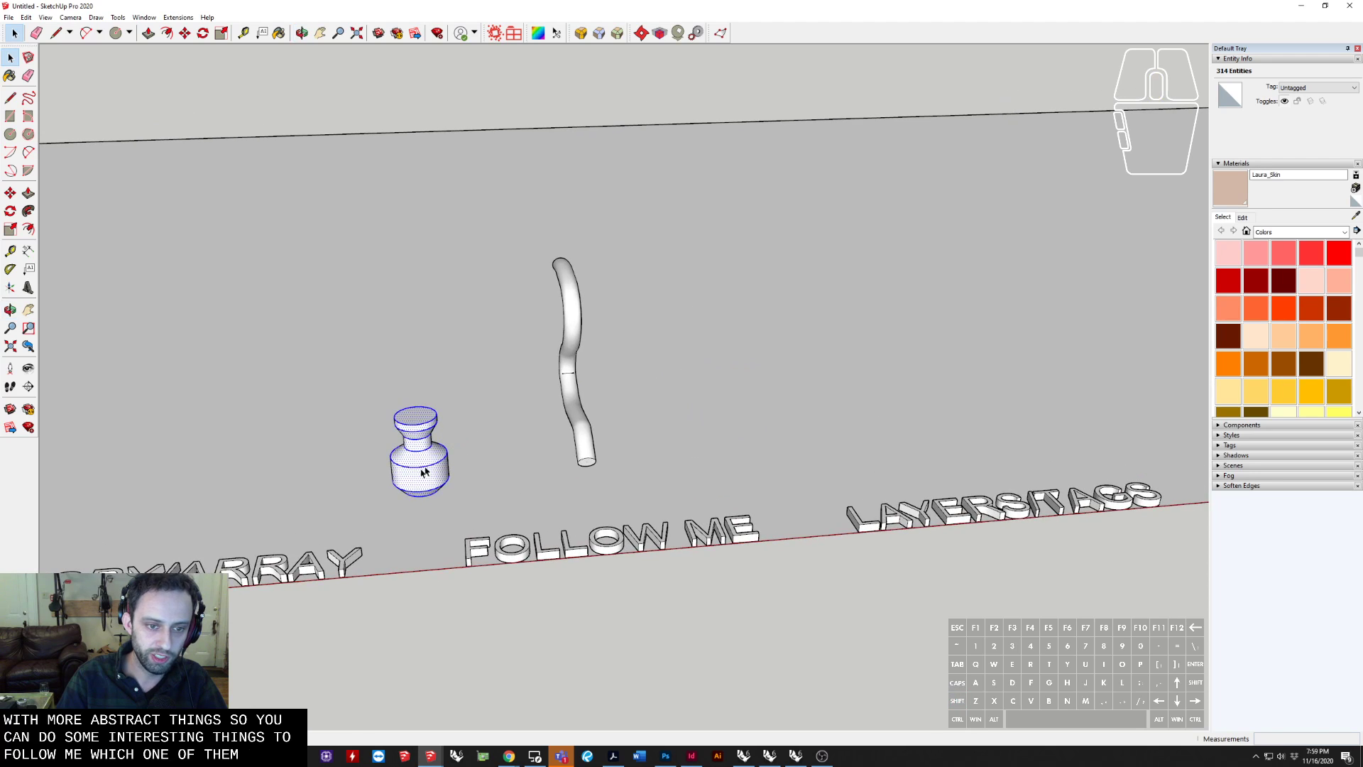
Select all connected geometry of the vase and make it a group
{"action": "scroll", "coordinate": [437, 438], "scroll_direction": "up", "scroll_amount": 6}
{"action": "triple_click", "coordinate": [436, 453]}
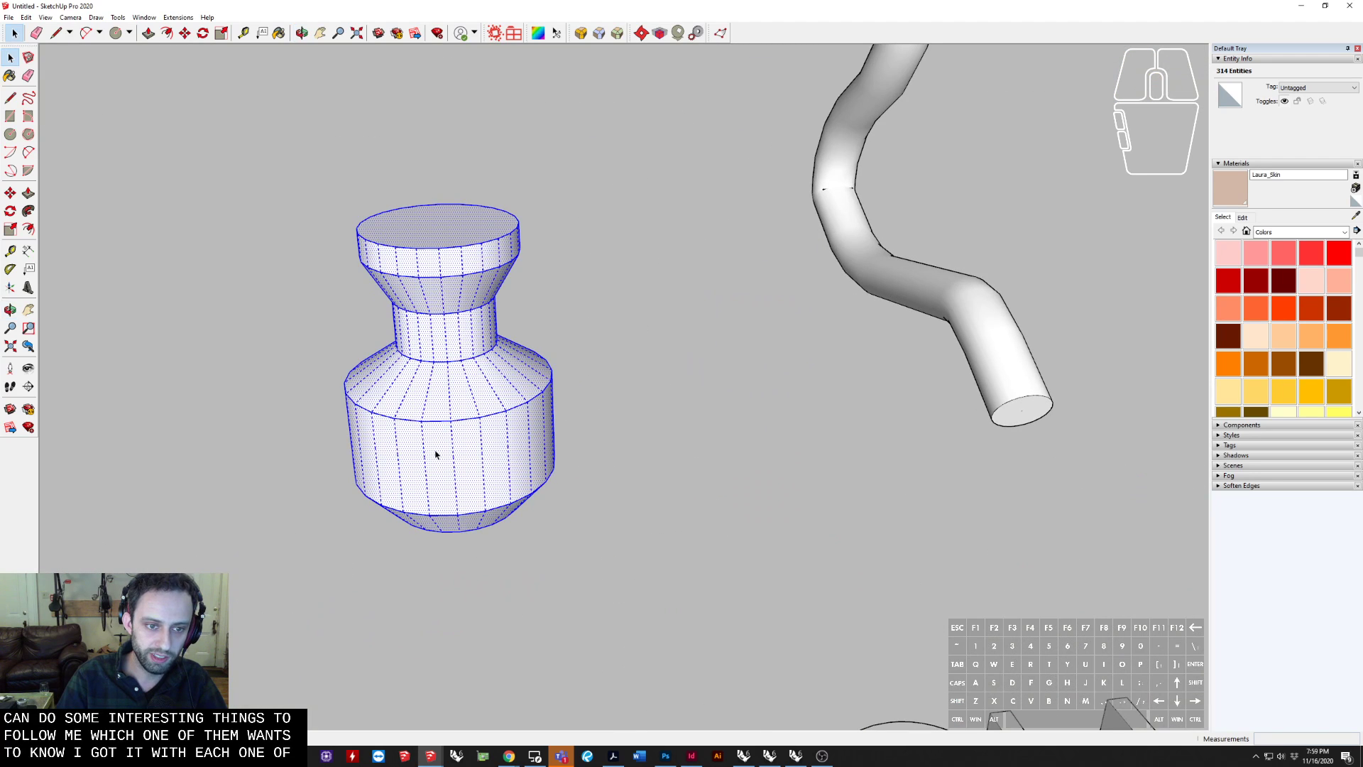
{"action": "right_click", "coordinate": [436, 453]}
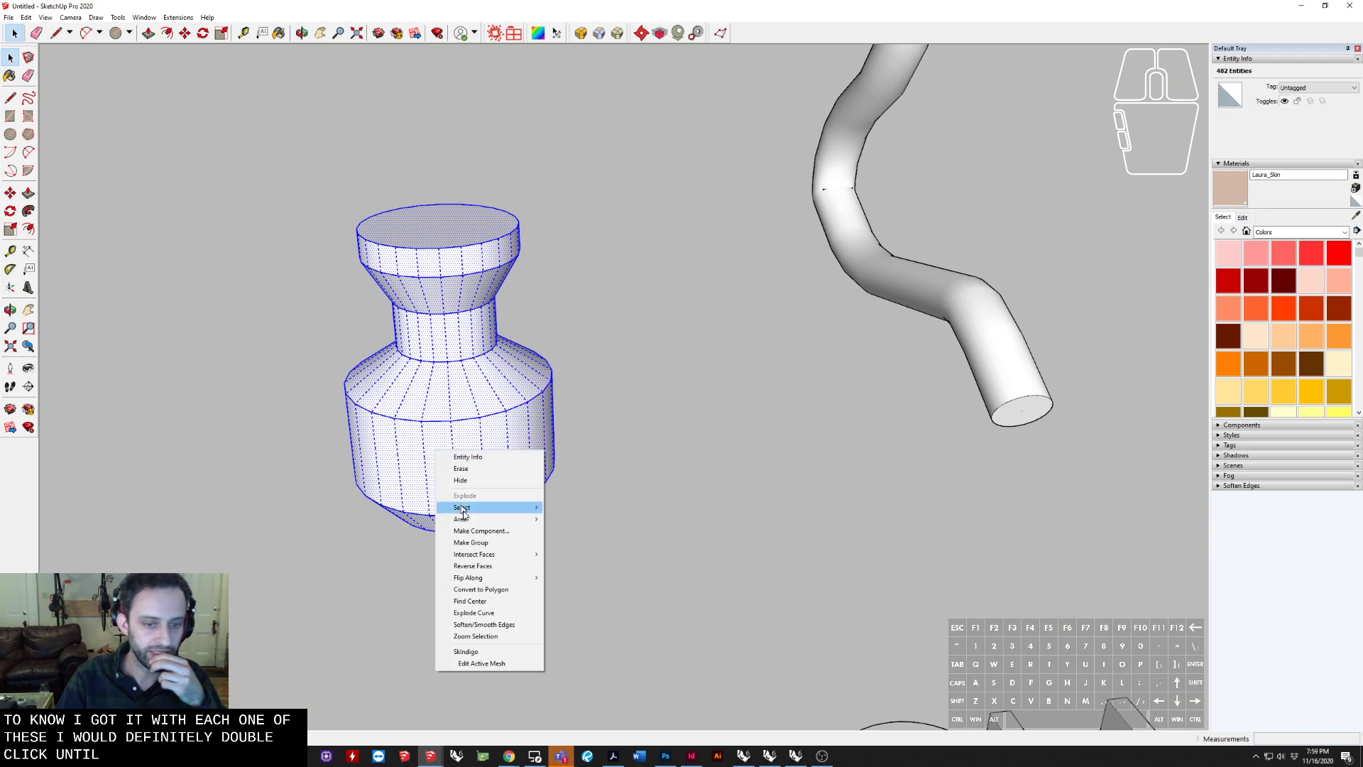
{"action": "left_click", "coordinate": [471, 542]}
Select all connected geometry of the swept pipe and make it a group
{"action": "triple_click", "coordinate": [845, 239]}
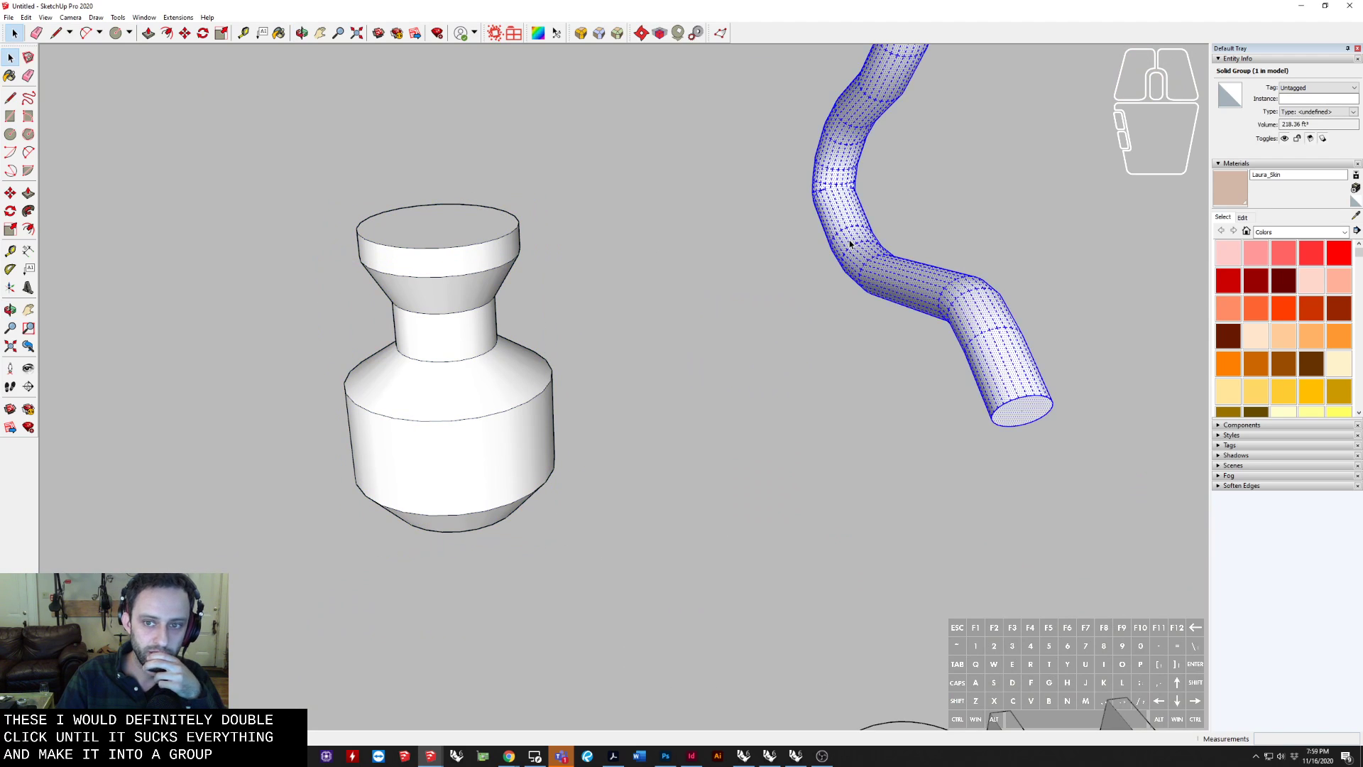
{"action": "right_click", "coordinate": [851, 240]}
{"action": "left_click", "coordinate": [928, 333]}
{"action": "scroll", "coordinate": [606, 403], "scroll_direction": "down", "scroll_amount": 6}
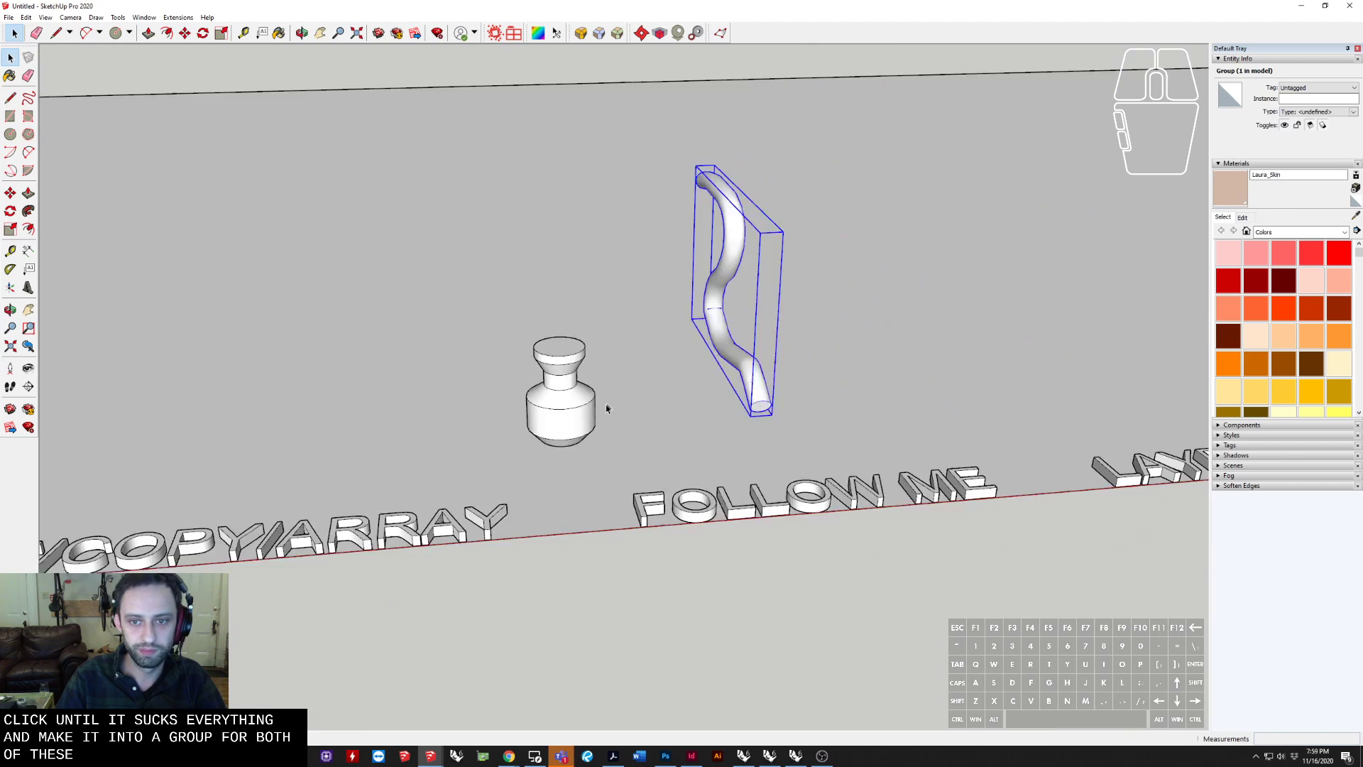
Collapse the material and entity details and show the list of tags
{"action": "middle_click_drag", "start_coordinate": [606, 403], "coordinate": [106, 461], "text": "shift"}
{"action": "scroll", "coordinate": [619, 490], "scroll_direction": "up", "scroll_amount": 2}
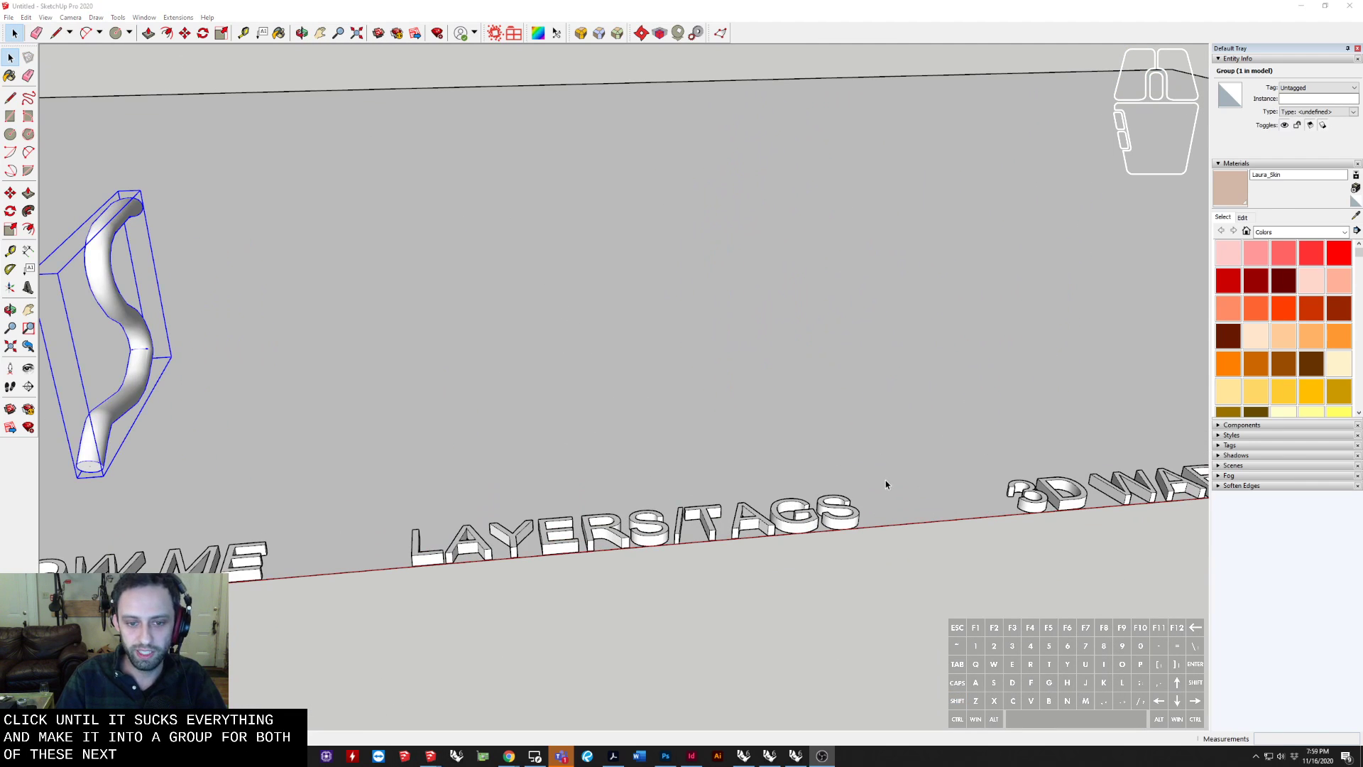
{"action": "left_click", "coordinate": [1221, 164]}
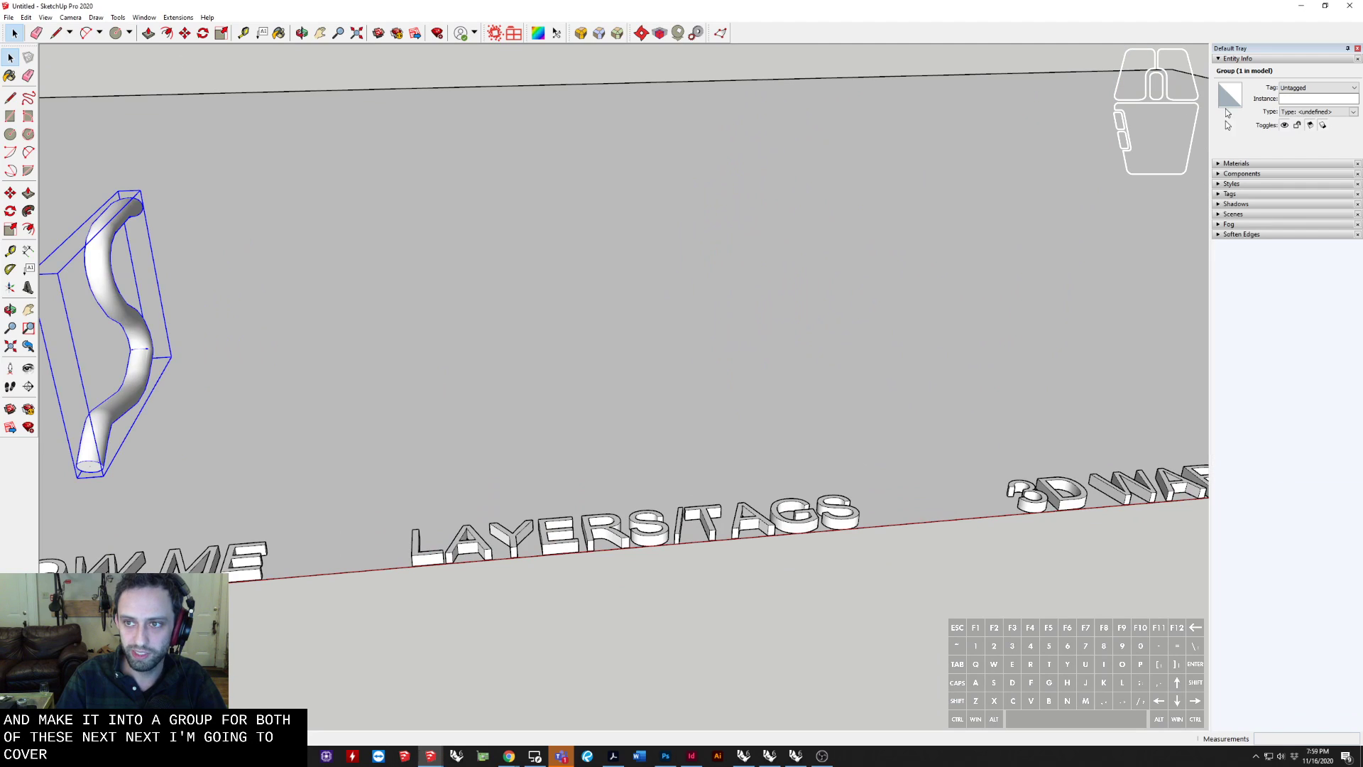
{"action": "left_click", "coordinate": [1219, 59]}
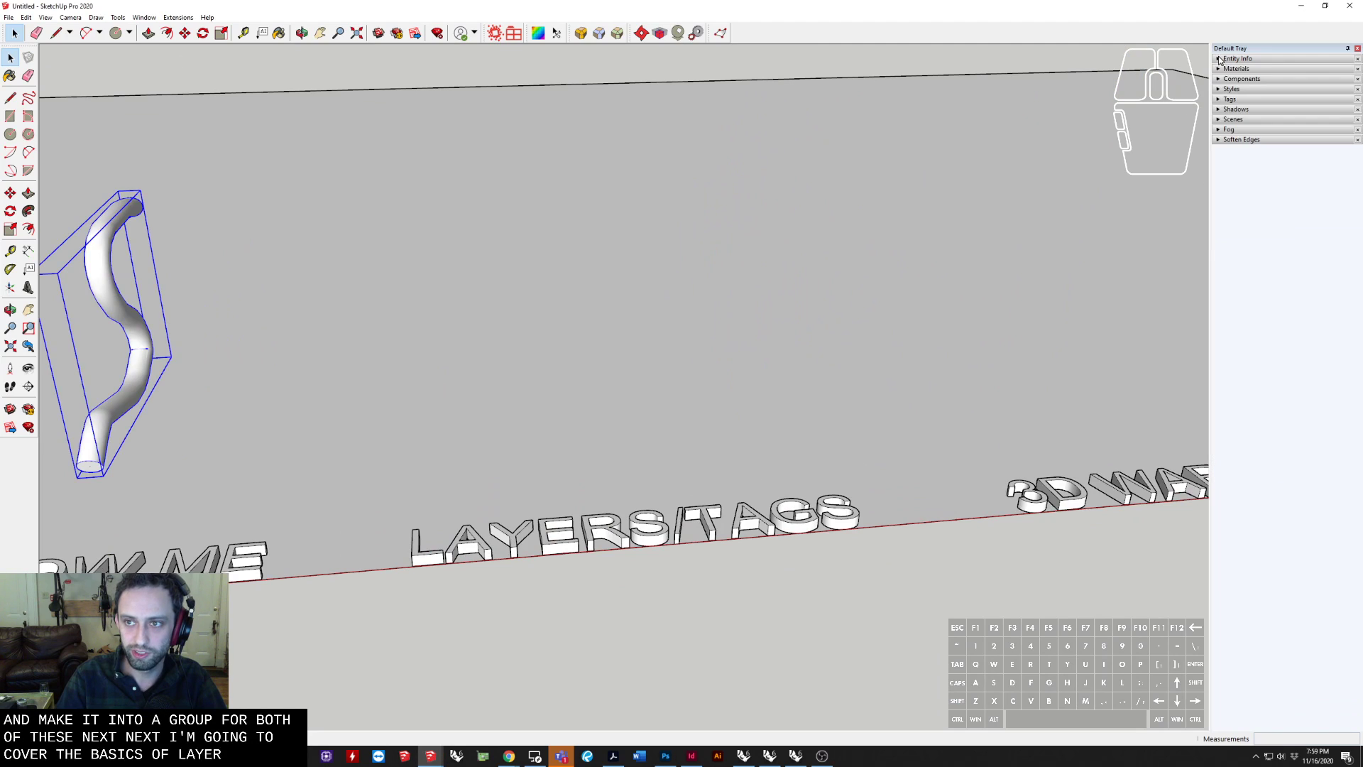
{"action": "left_click", "coordinate": [1218, 100]}
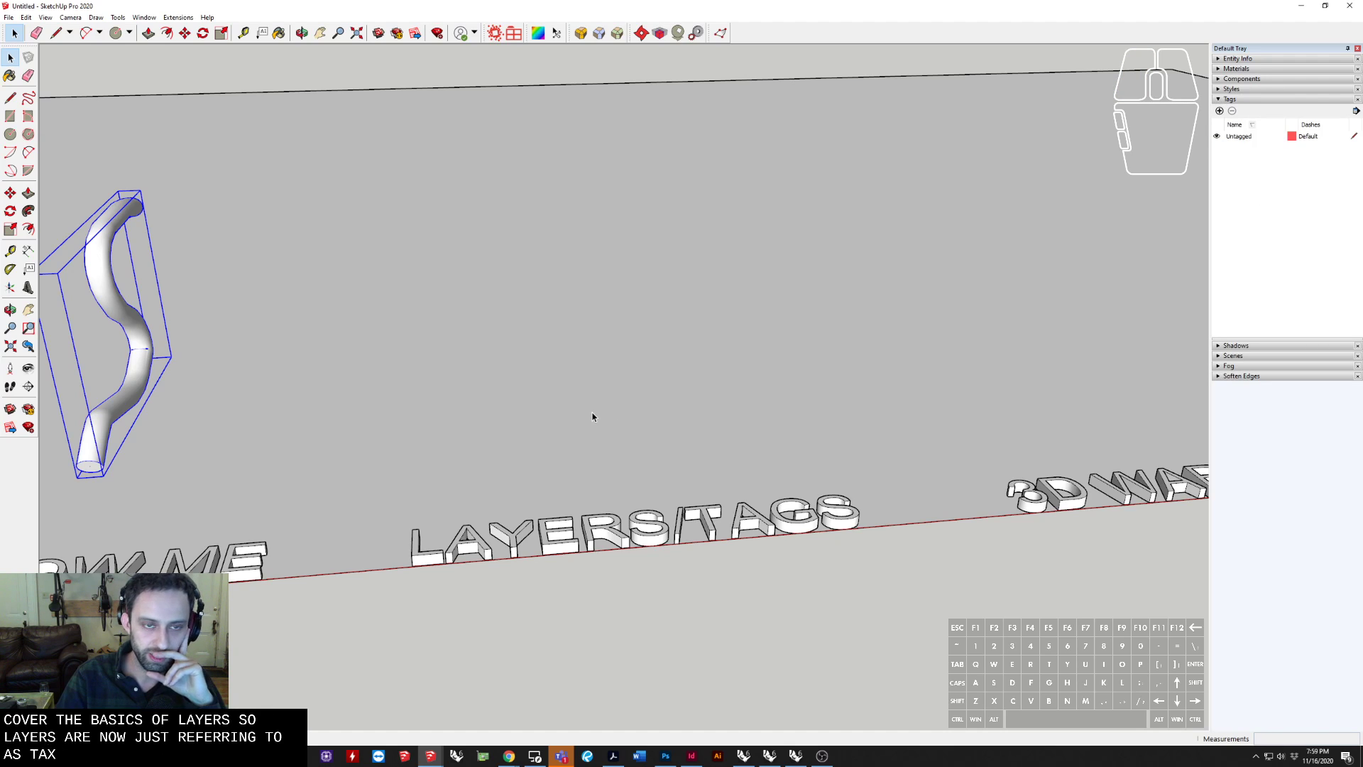
Select the vase and pipe groups in turn and examine the raw geometry inside the vase group
{"action": "scroll", "coordinate": [592, 418], "scroll_direction": "down", "scroll_amount": 3}
{"action": "middle_click_drag", "start_coordinate": [592, 418], "coordinate": [455, 444]}
{"action": "middle_click_drag", "start_coordinate": [354, 398], "coordinate": [710, 440], "text": "shift"}
{"action": "left_click", "coordinate": [648, 446]}
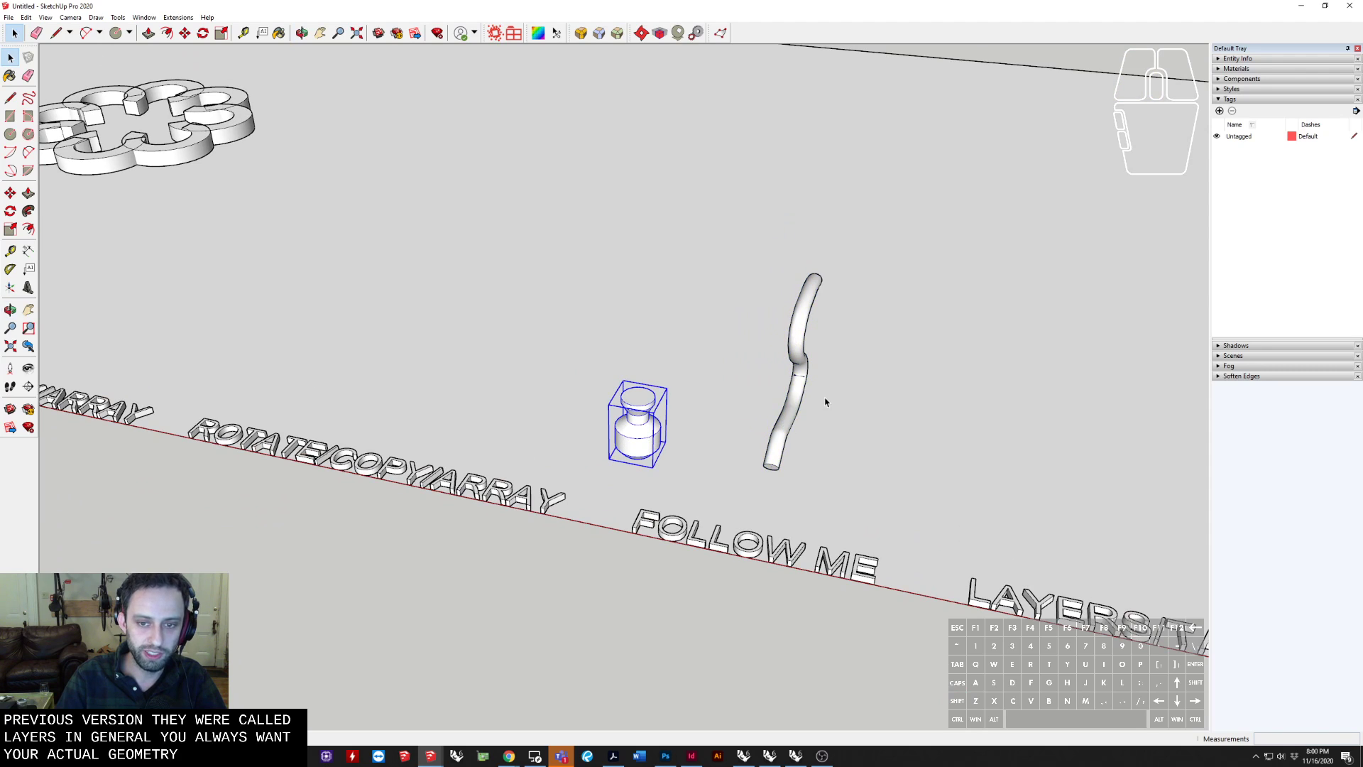
{"action": "left_click", "coordinate": [793, 393]}
{"action": "triple_click", "coordinate": [636, 447]}
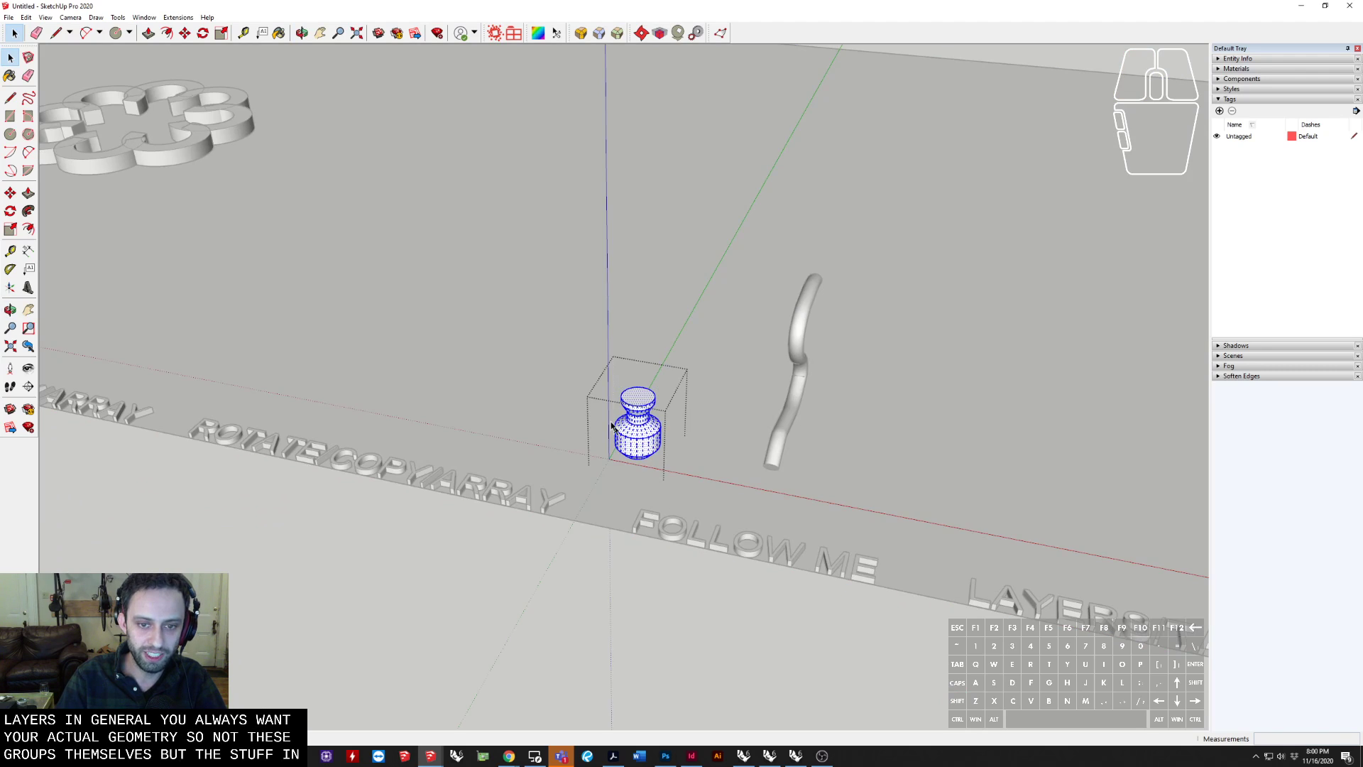
{"action": "key", "text": "Escape"}
{"action": "scroll", "coordinate": [647, 402], "scroll_direction": "up", "scroll_amount": 3}
{"action": "left_click", "coordinate": [615, 394]}
{"action": "triple_click", "coordinate": [615, 393]}
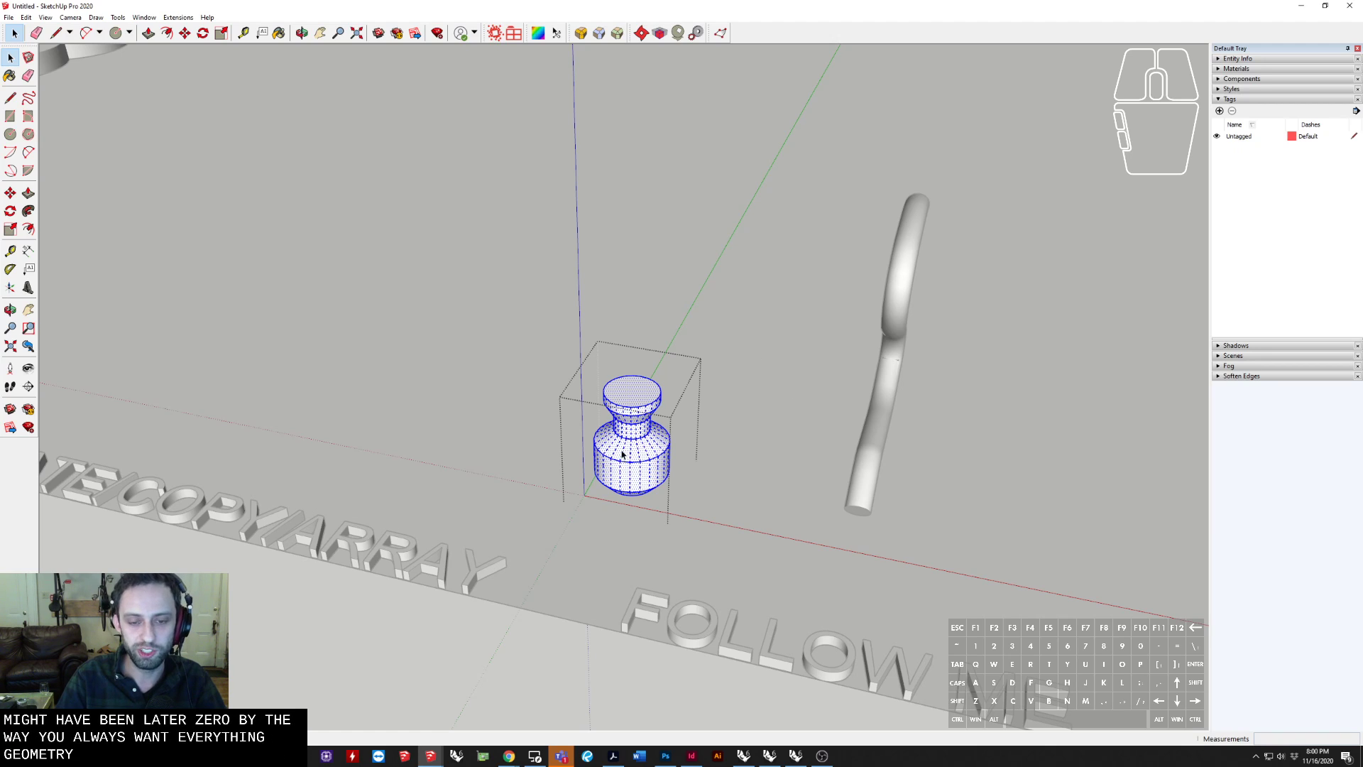
{"action": "left_click", "coordinate": [805, 315]}
Create two new tags named SOMETHING and SPPOMETHING 1
{"action": "left_click", "coordinate": [1219, 111]}
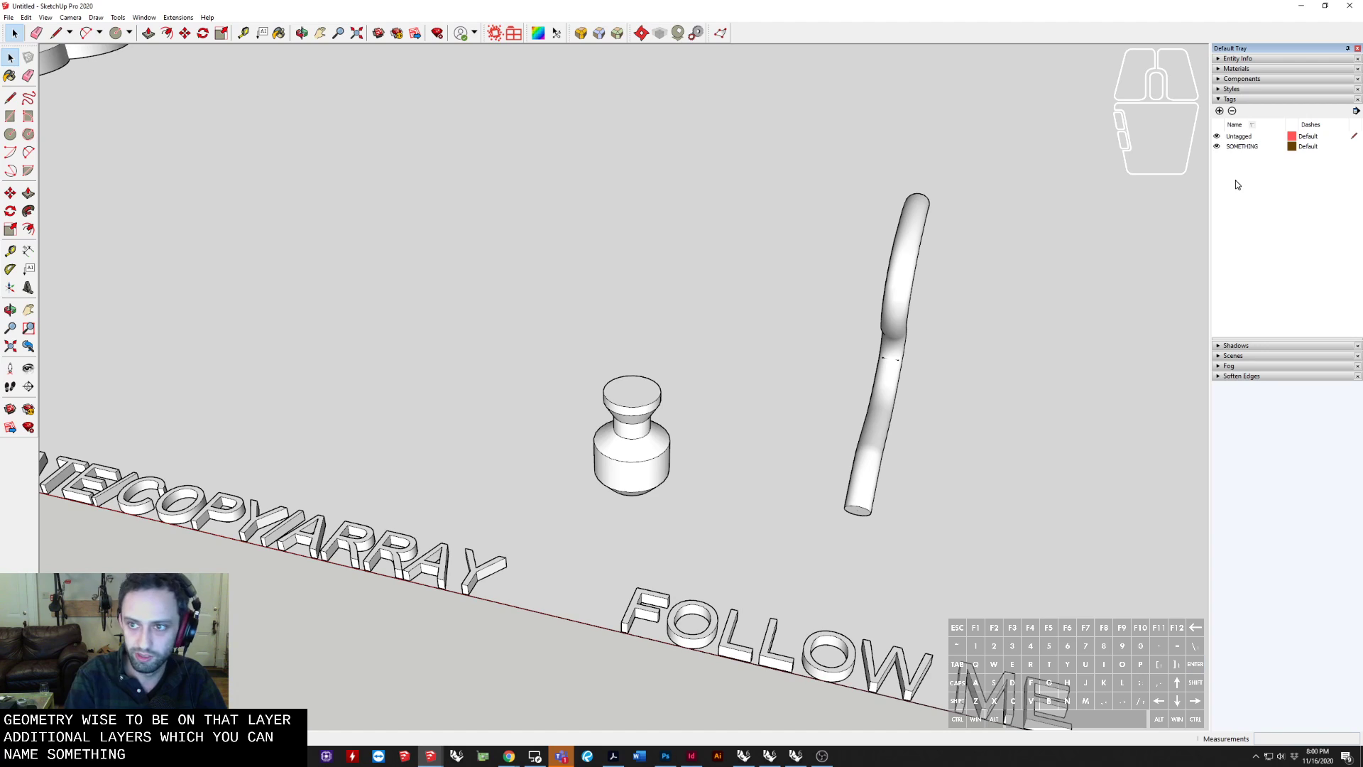
{"action": "left_click", "coordinate": [1218, 112]}
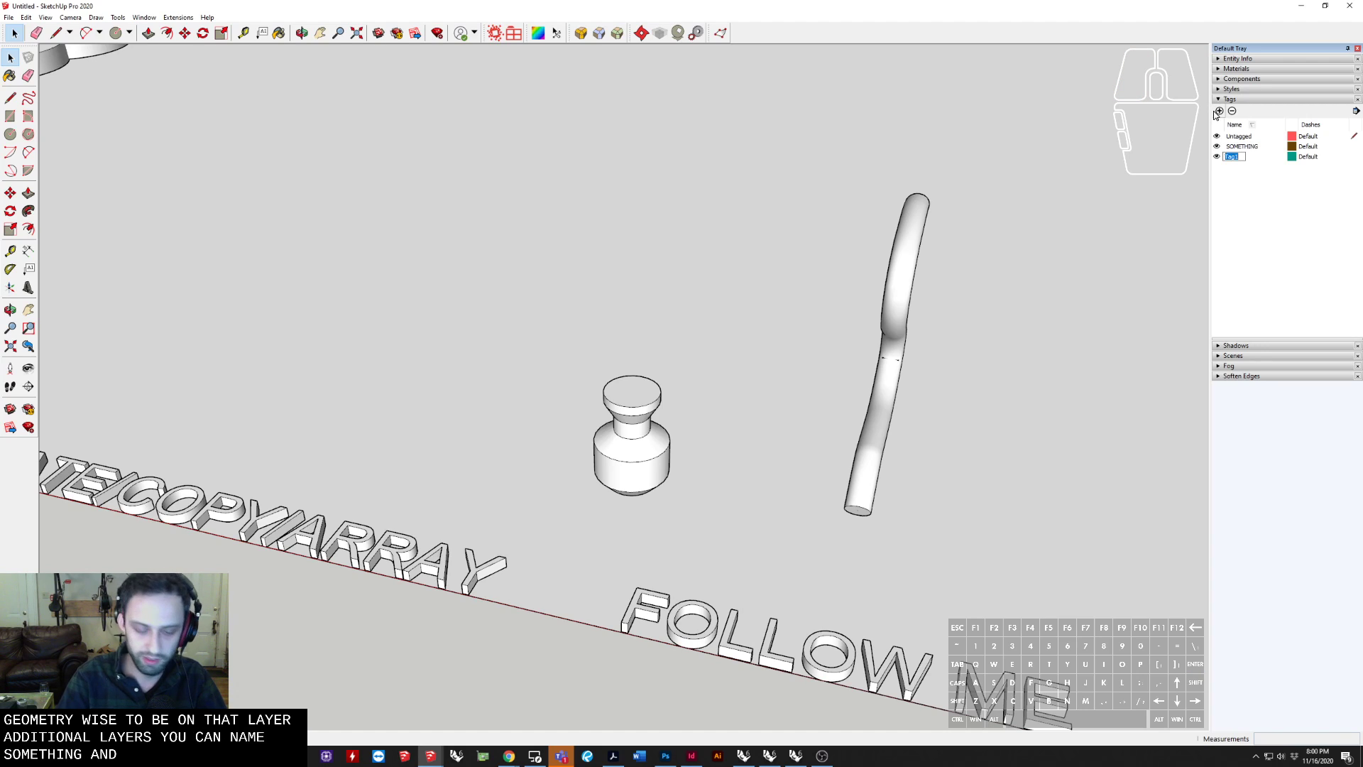
{"action": "type", "text": "SPPOMETHING"}
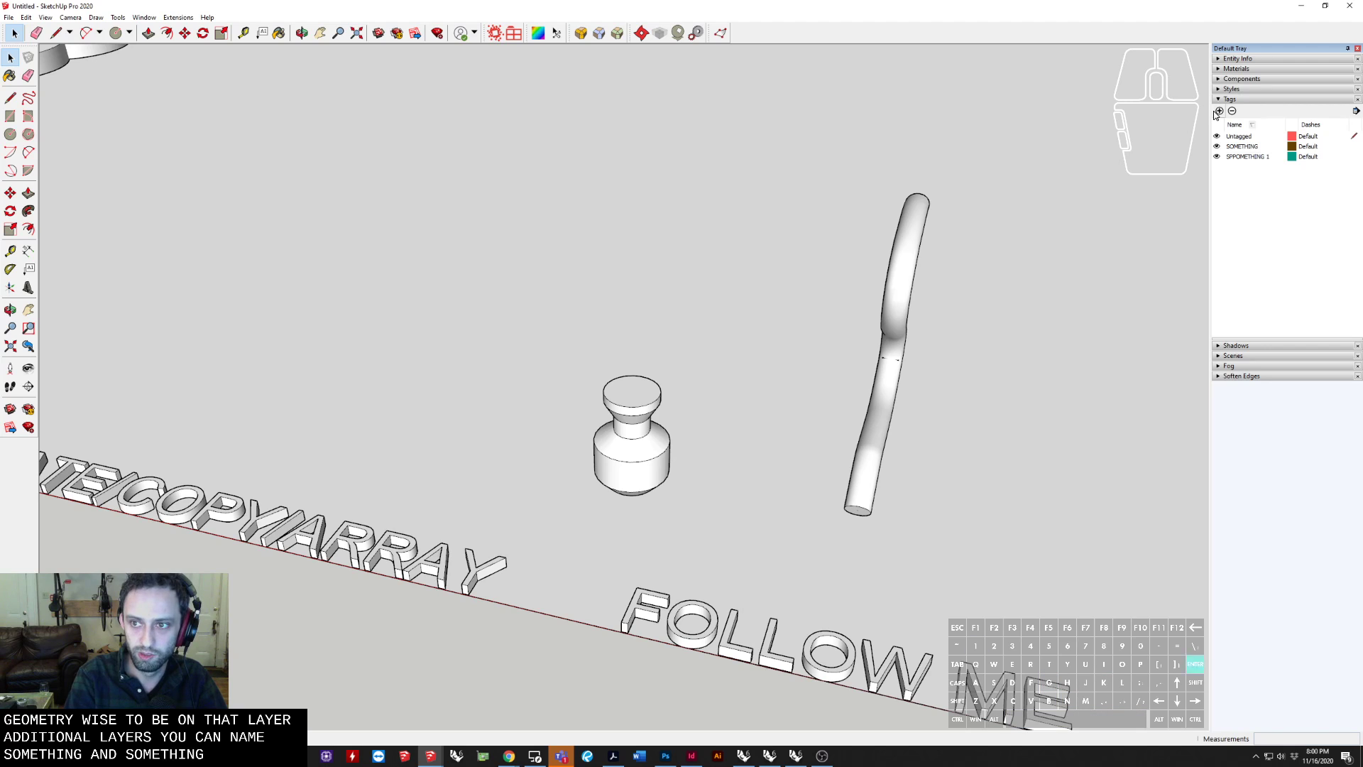
Assign the pipe group to the tag SOMETHING
{"action": "mouse_move", "coordinate": [842, 279]}
{"action": "middle_mouse_down"}
{"action": "mouse_move", "coordinate": [815, 334]}
{"action": "mouse_move", "coordinate": [834, 302]}
{"action": "middle_mouse_up"}
{"action": "left_click", "coordinate": [813, 309]}
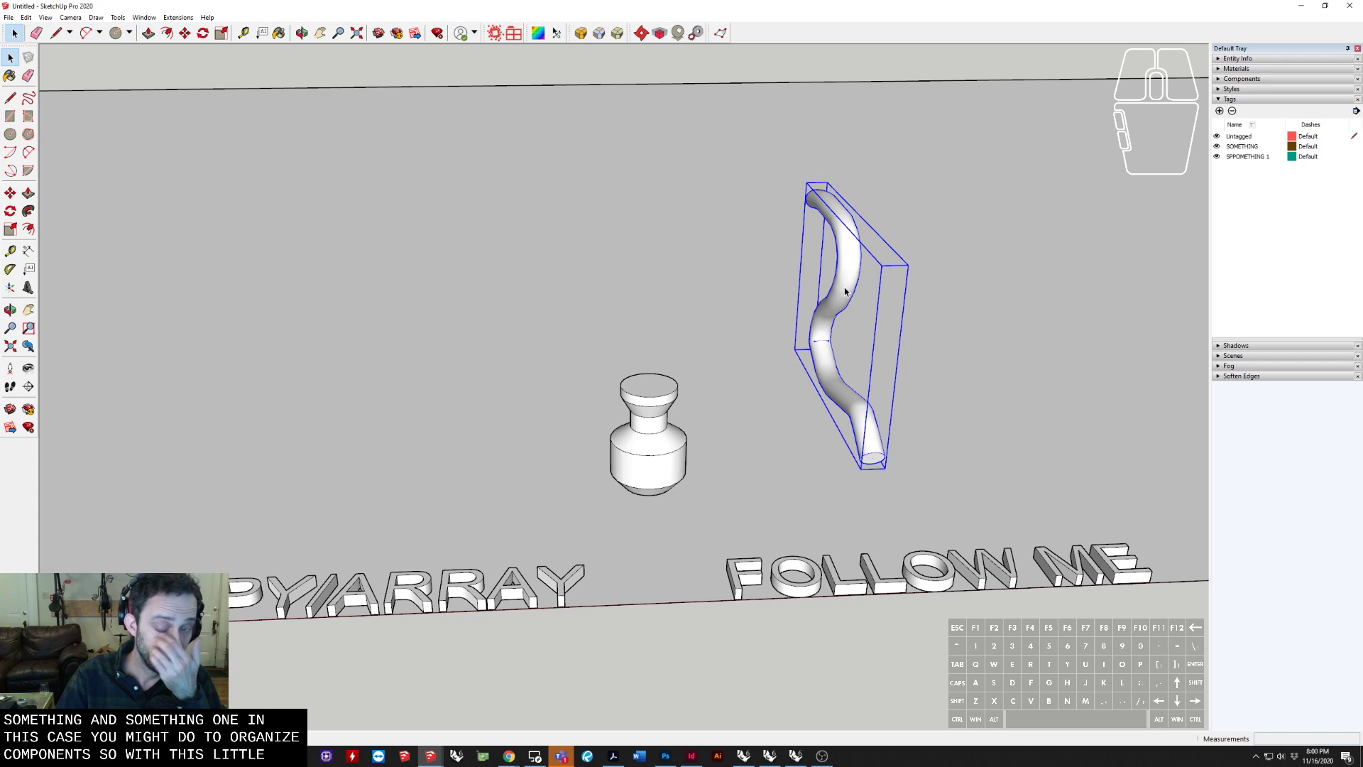
{"action": "middle_click_drag", "start_coordinate": [846, 288], "coordinate": [1204, 69]}
{"action": "left_click", "coordinate": [1216, 59]}
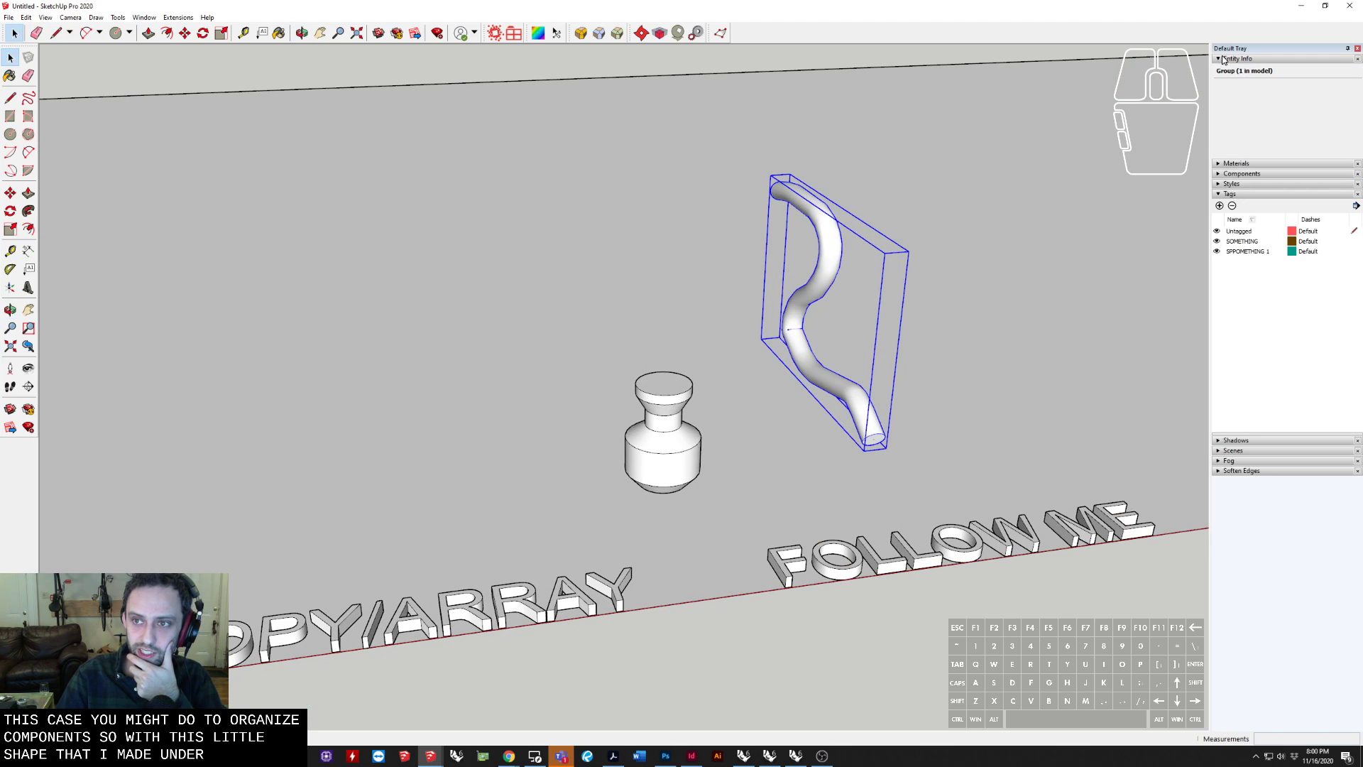
{"action": "left_click", "coordinate": [1317, 88]}
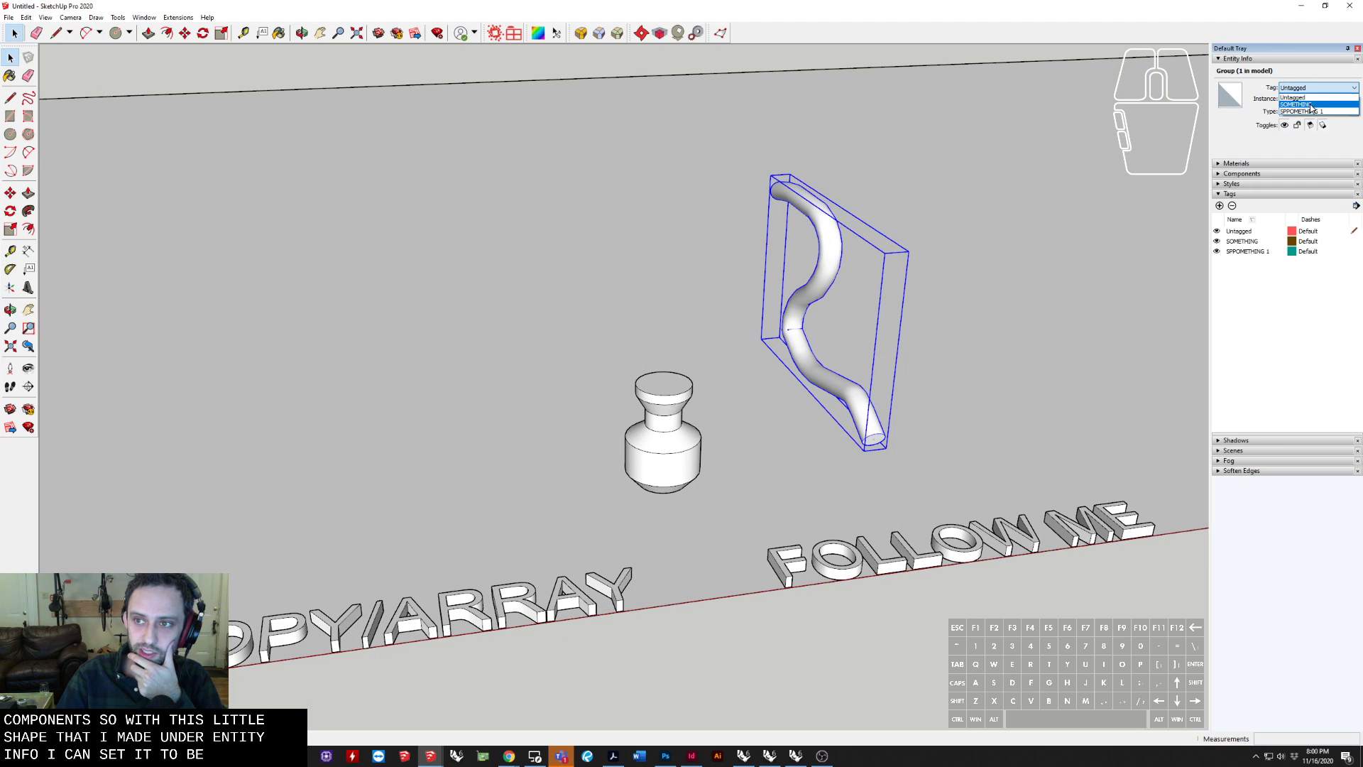
{"action": "left_click", "coordinate": [1311, 105]}
Assign the vase group to the tag SPPOMETHING 1
{"action": "left_click", "coordinate": [683, 419]}
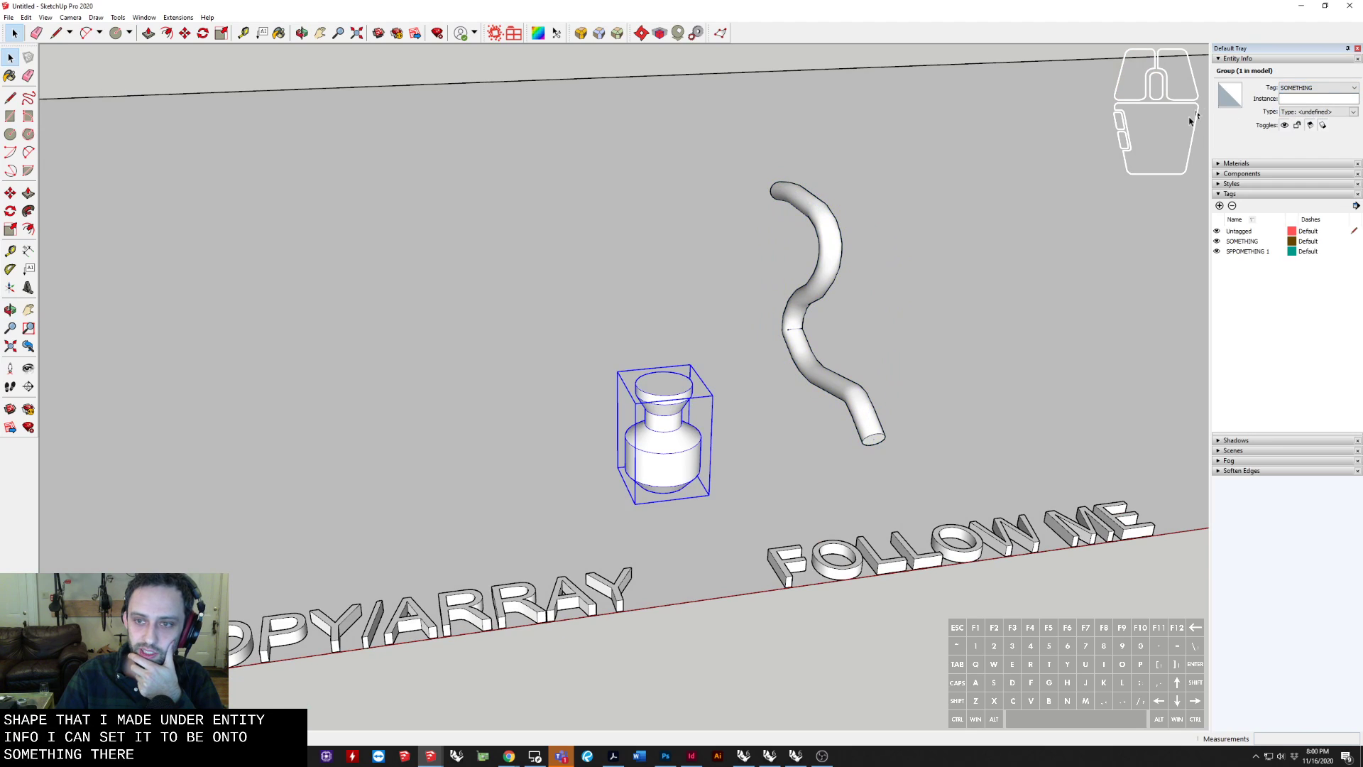
{"action": "left_click", "coordinate": [1317, 87]}
{"action": "left_click", "coordinate": [1309, 114]}
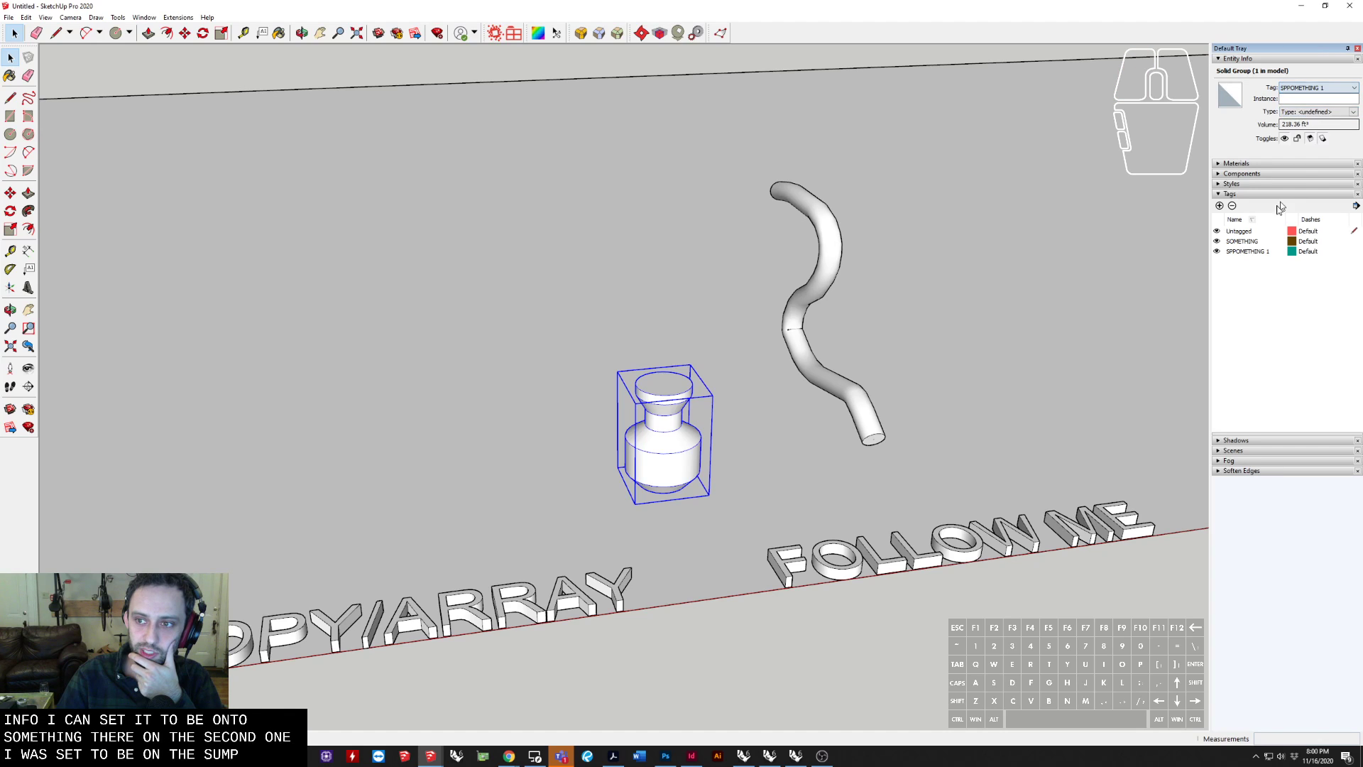
Hide the tags SPPOMETHING 1 and SOMETHING and delete the leftover path curve of the pipe
{"action": "left_click", "coordinate": [1215, 252]}
{"action": "left_click", "coordinate": [1217, 241]}
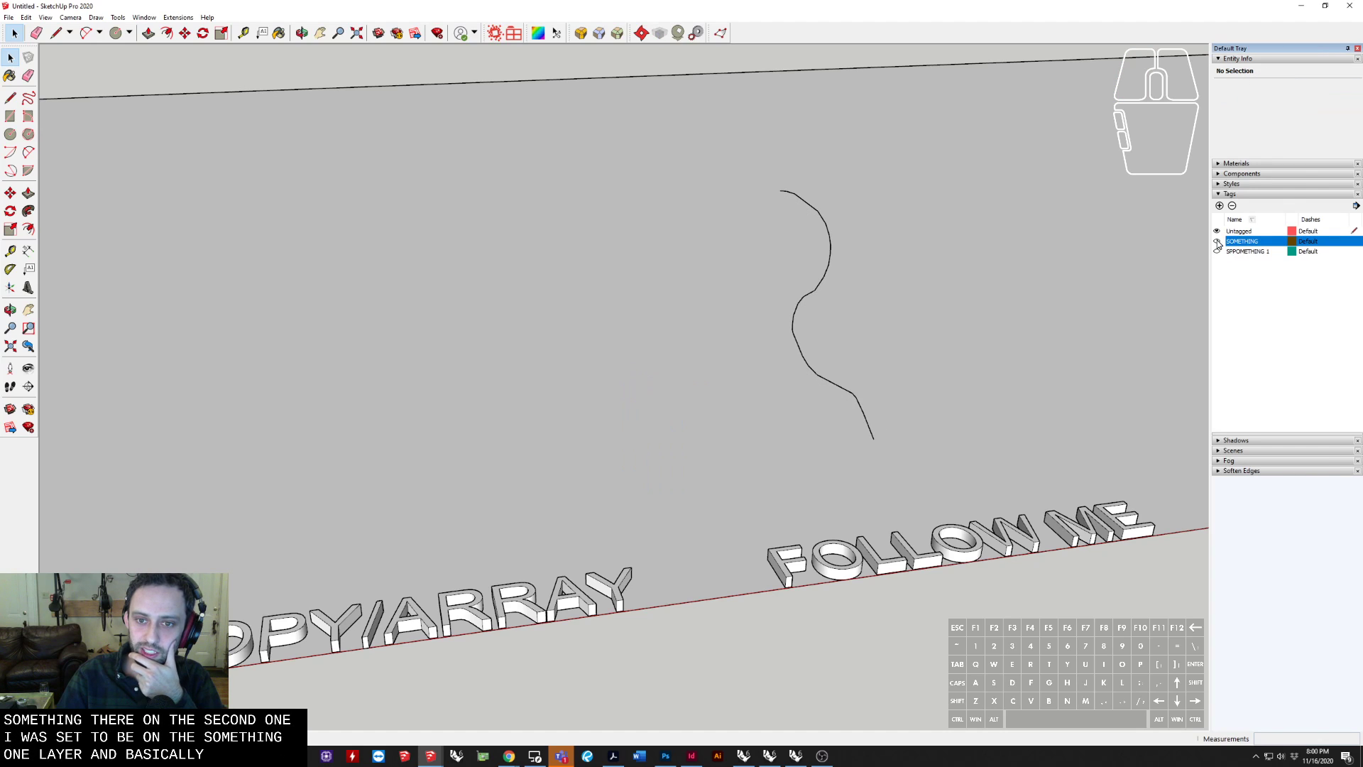
{"action": "left_click", "coordinate": [830, 239]}
{"action": "double_click", "coordinate": [831, 240]}
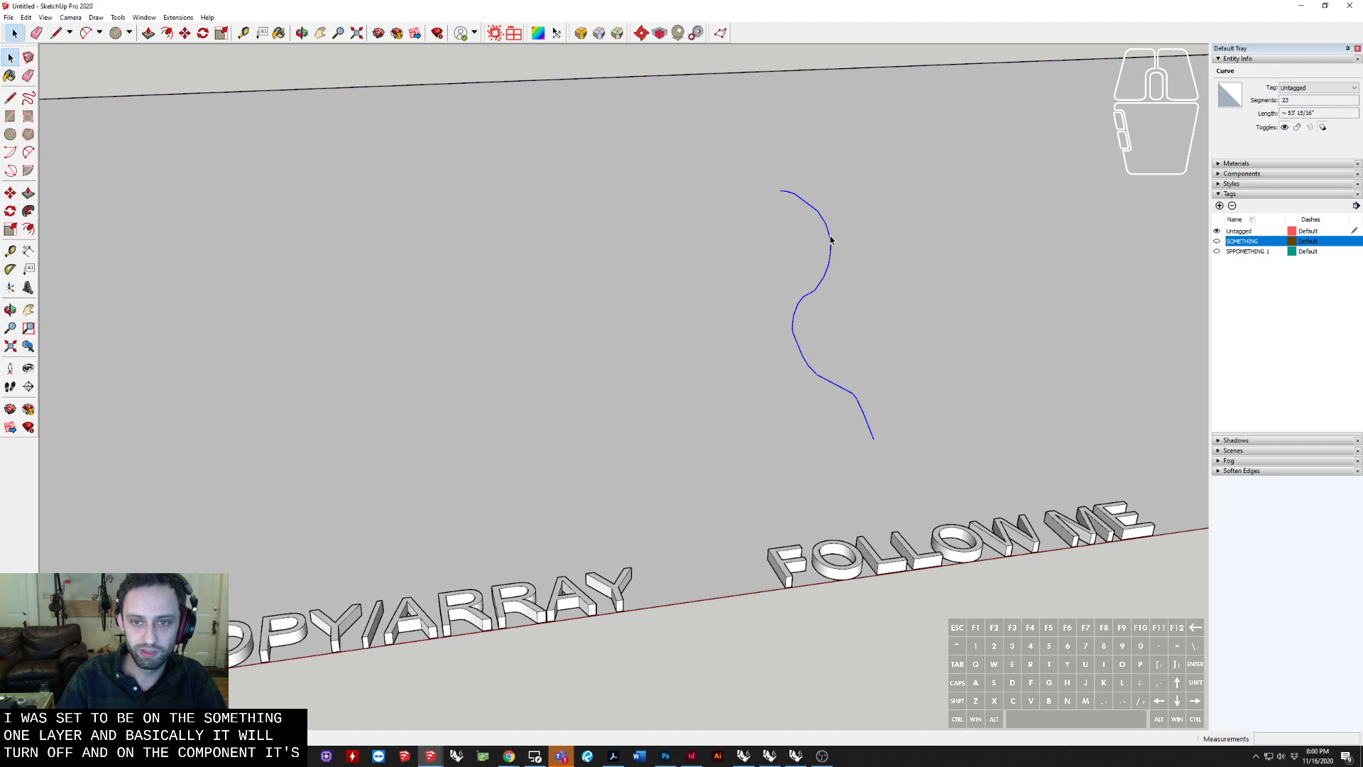
{"action": "key", "text": "c"}
{"action": "key", "text": "x"}
Undo the curve deletion, the hiding of both tags and the tag assignments of the pipe and vase groups
{"action": "middle_click_drag", "start_coordinate": [816, 312], "coordinate": [501, 341]}
{"action": "scroll", "coordinate": [773, 284], "scroll_direction": "down", "scroll_amount": 4}
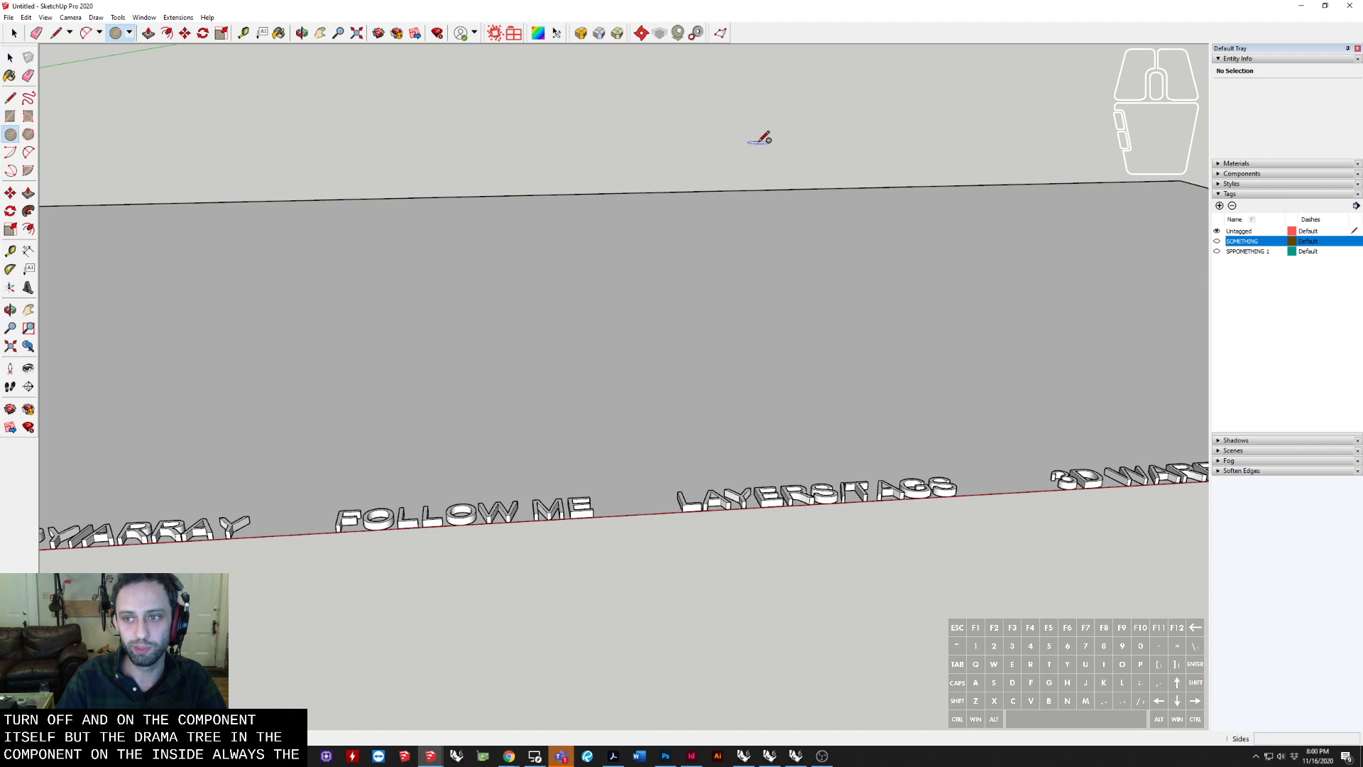
{"action": "middle_click_drag", "start_coordinate": [669, 128], "coordinate": [663, 167]}
{"action": "scroll", "coordinate": [664, 167], "scroll_direction": "down", "scroll_amount": 4}
{"action": "key", "text": "space"}
{"action": "middle_click_drag", "start_coordinate": [798, 280], "coordinate": [733, 326], "text": "shift"}
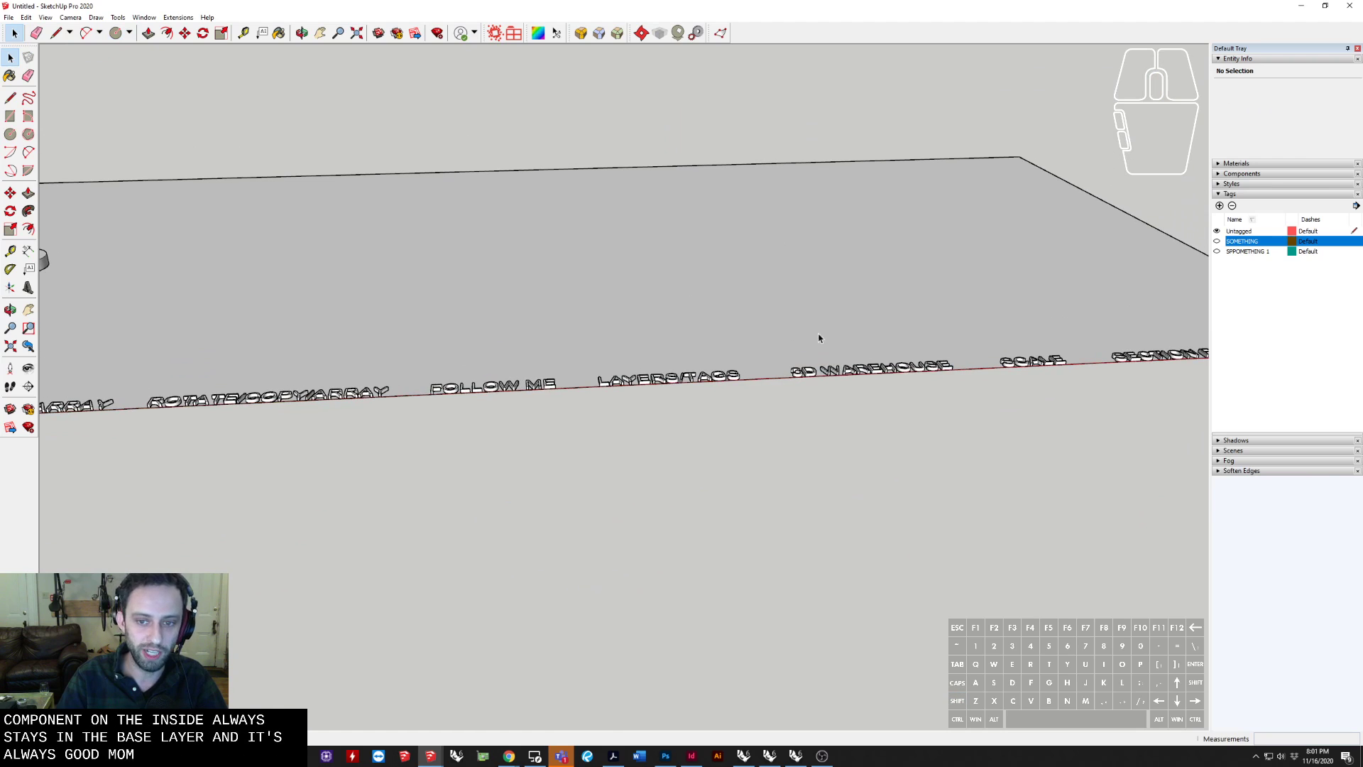
{"action": "scroll", "coordinate": [542, 386], "scroll_direction": "up", "scroll_amount": 8}
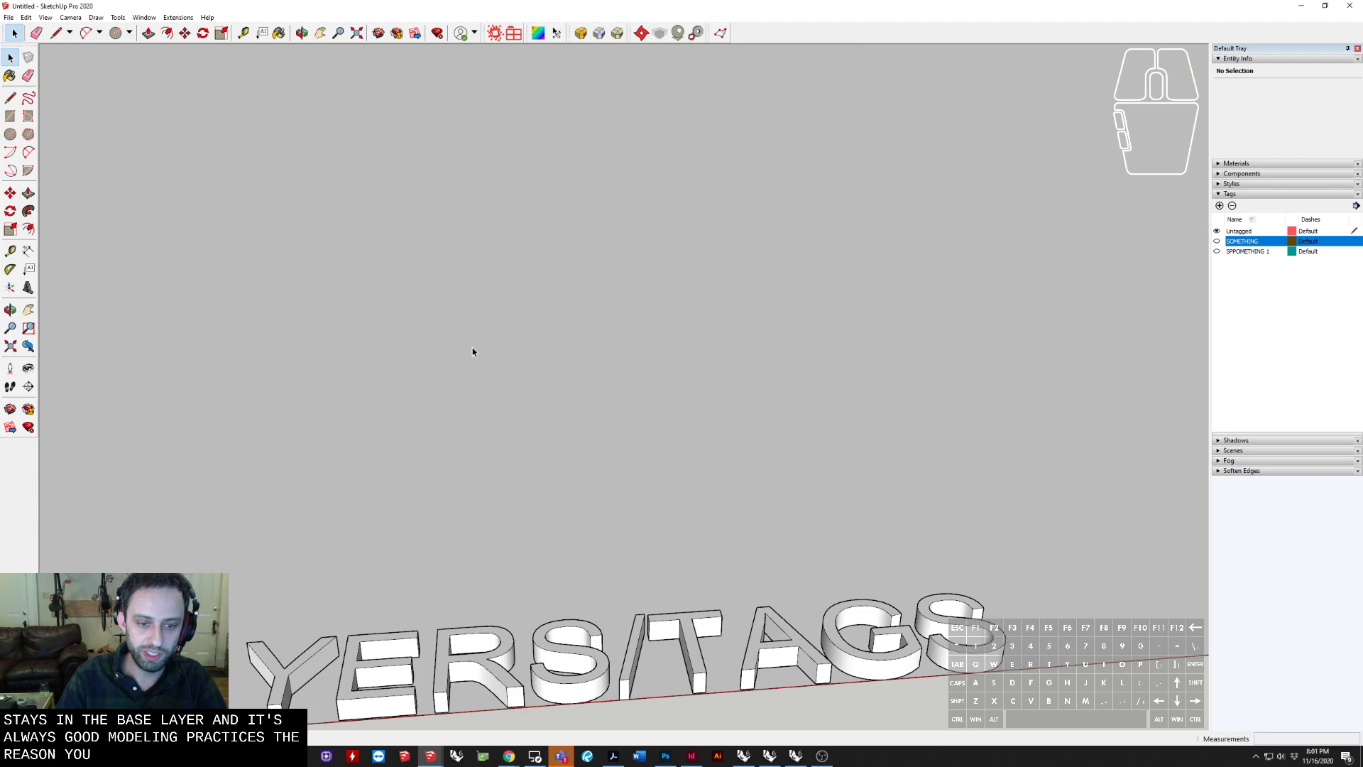
{"action": "middle_click_drag", "start_coordinate": [527, 374], "coordinate": [590, 395]}
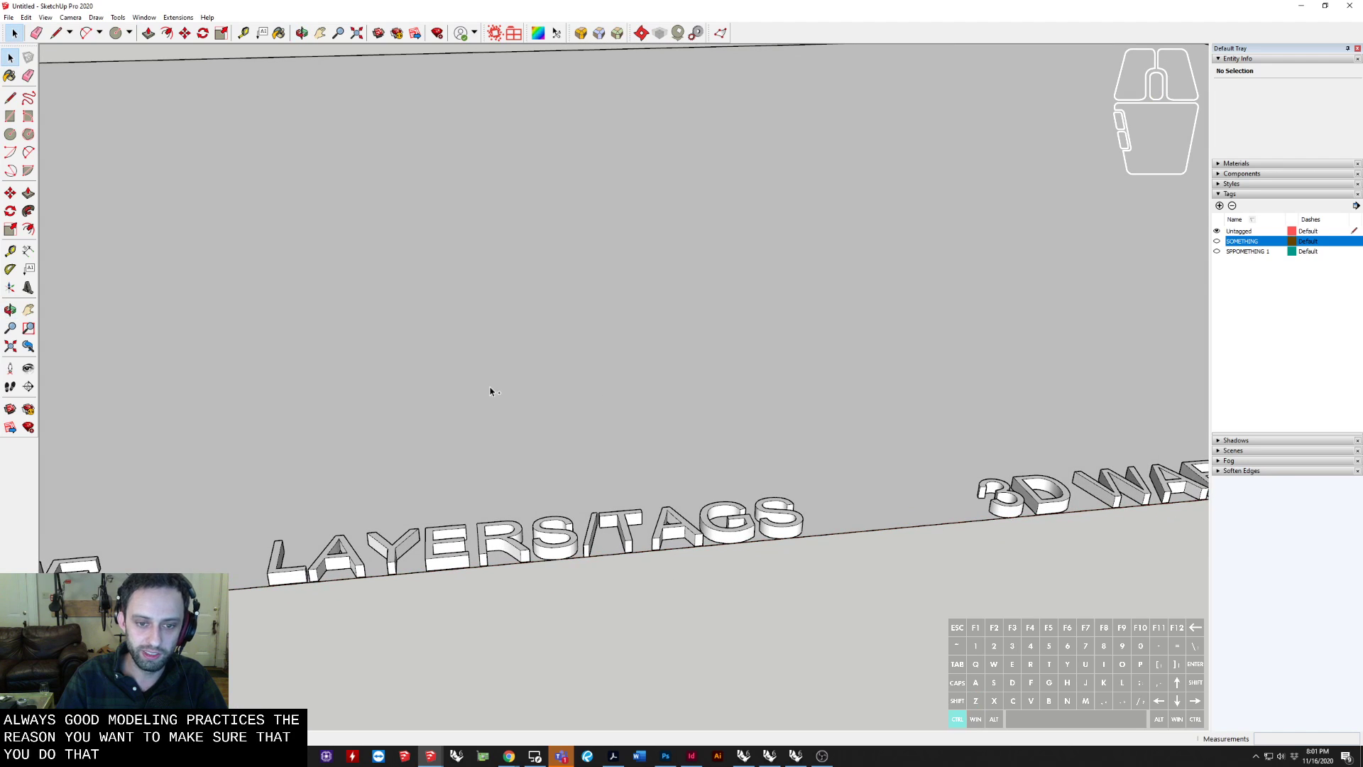
{"action": "key", "text": "ctrl+z"}
{"action": "key", "text": "ctrl+z"}
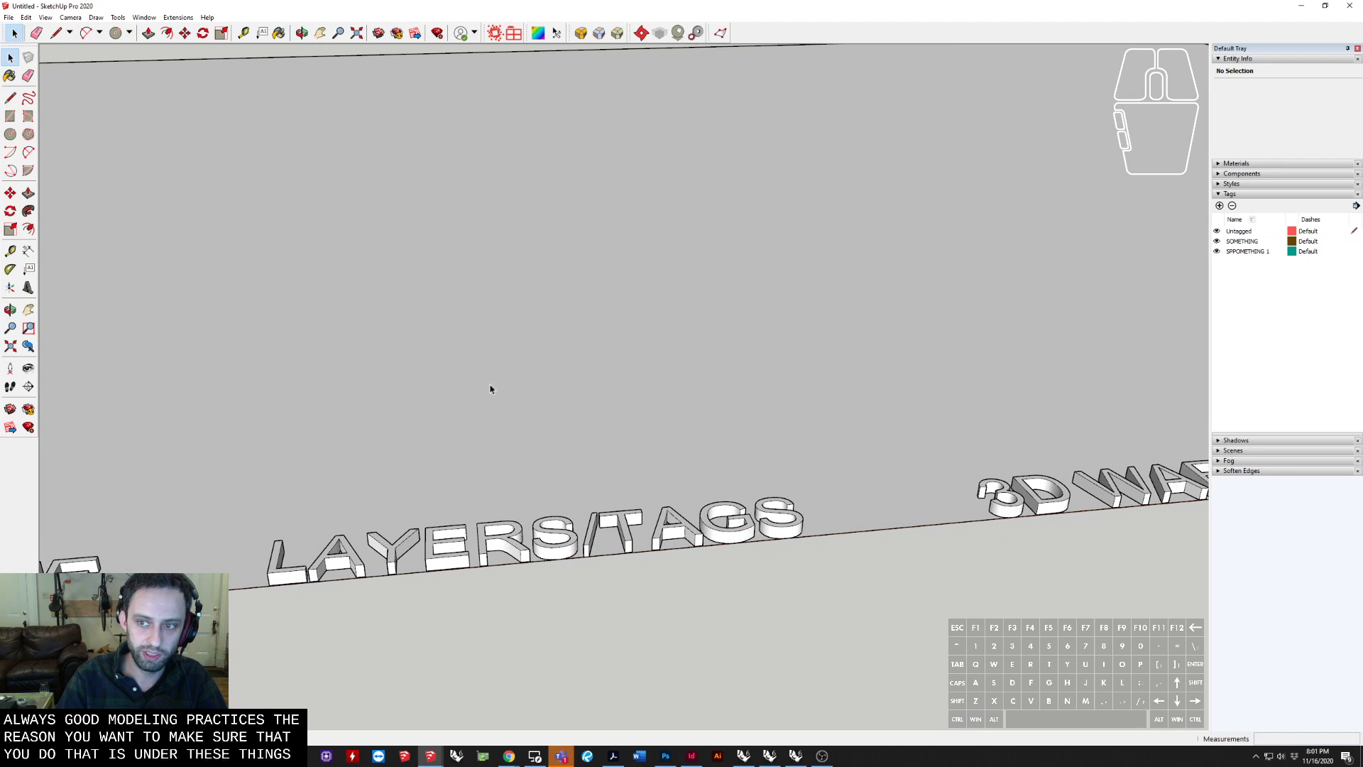
Assign the pipe's lower end face and its edges, inside the group, to the tag SOMETHING and leave the group
{"action": "scroll", "coordinate": [596, 366], "scroll_direction": "down", "scroll_amount": 6}
{"action": "key", "text": "space"}
{"action": "scroll", "coordinate": [356, 416], "scroll_direction": "up", "scroll_amount": 3}
{"action": "left_click", "coordinate": [516, 288]}
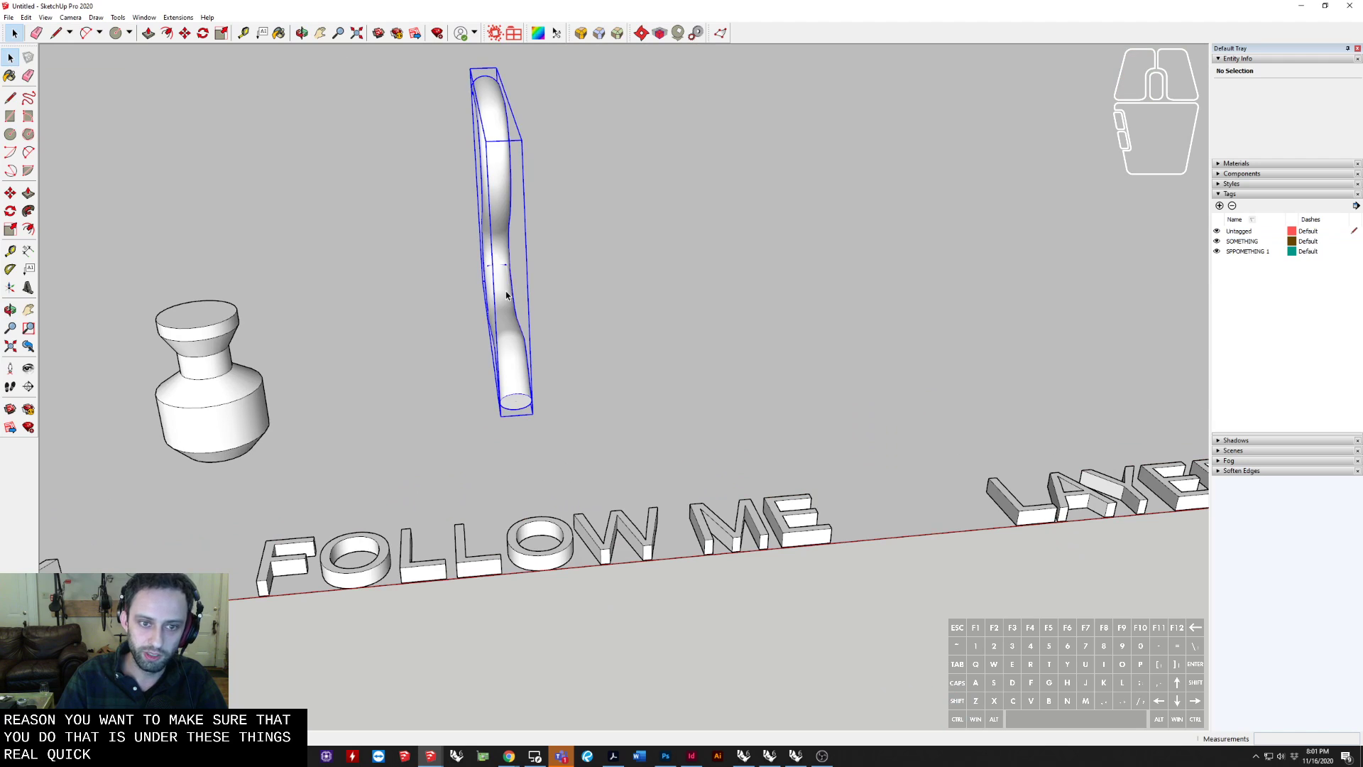
{"action": "middle_click_drag", "start_coordinate": [518, 287], "coordinate": [588, 345]}
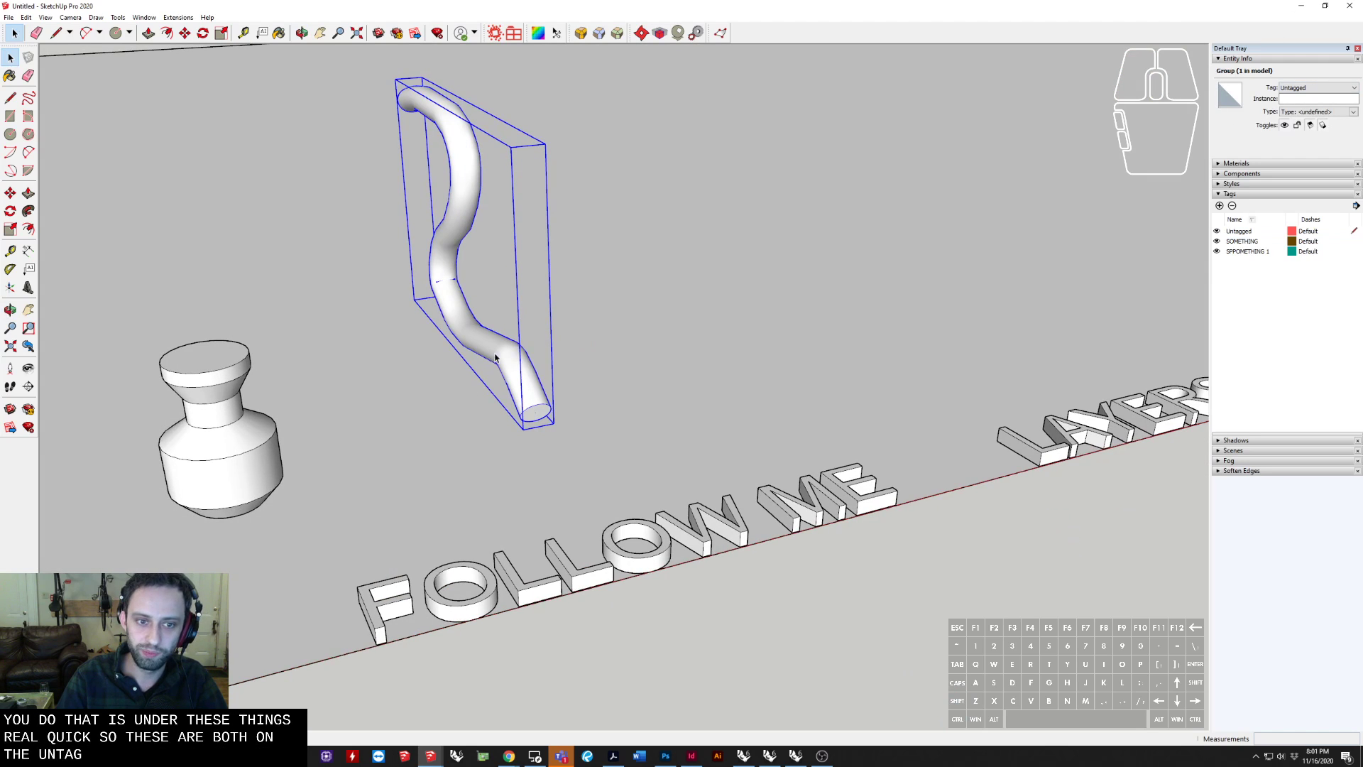
{"action": "double_click", "coordinate": [520, 380]}
{"action": "double_click", "coordinate": [531, 407]}
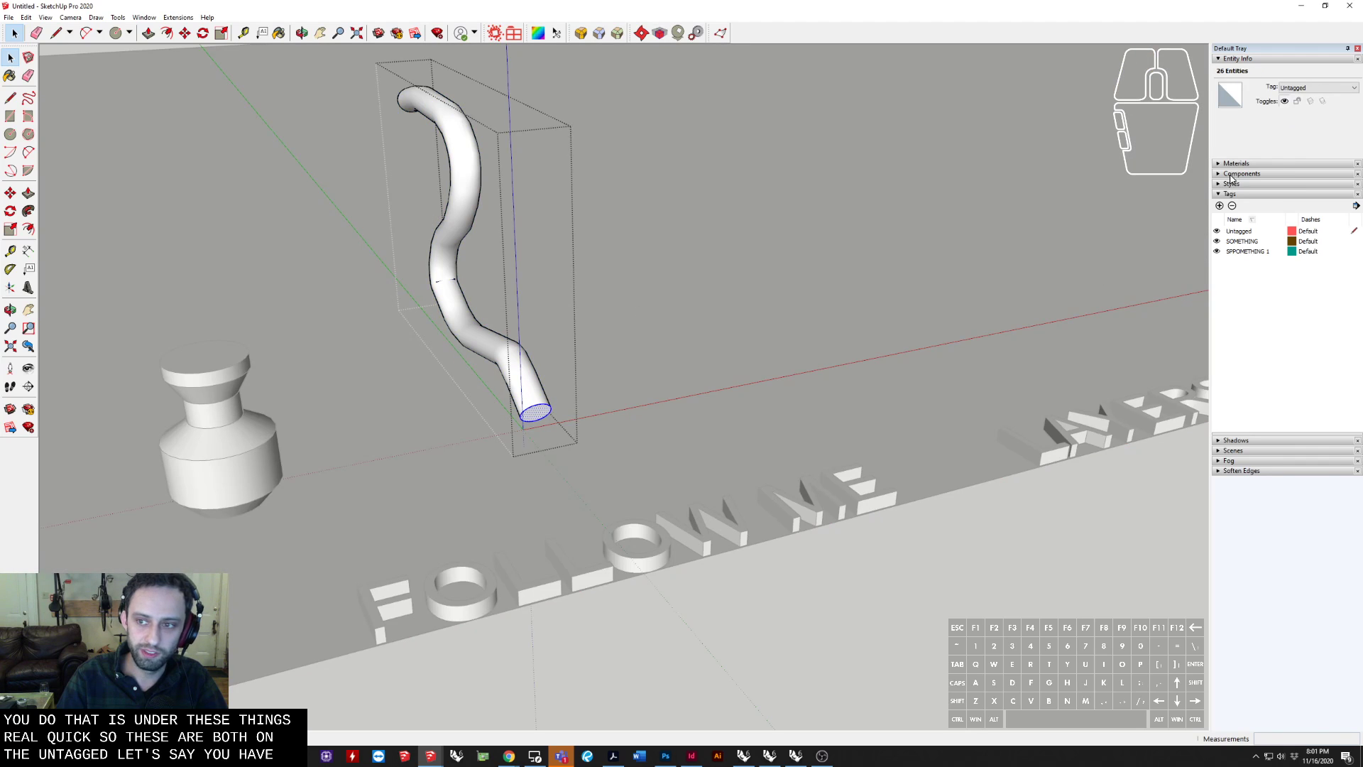
{"action": "left_click", "coordinate": [1313, 87]}
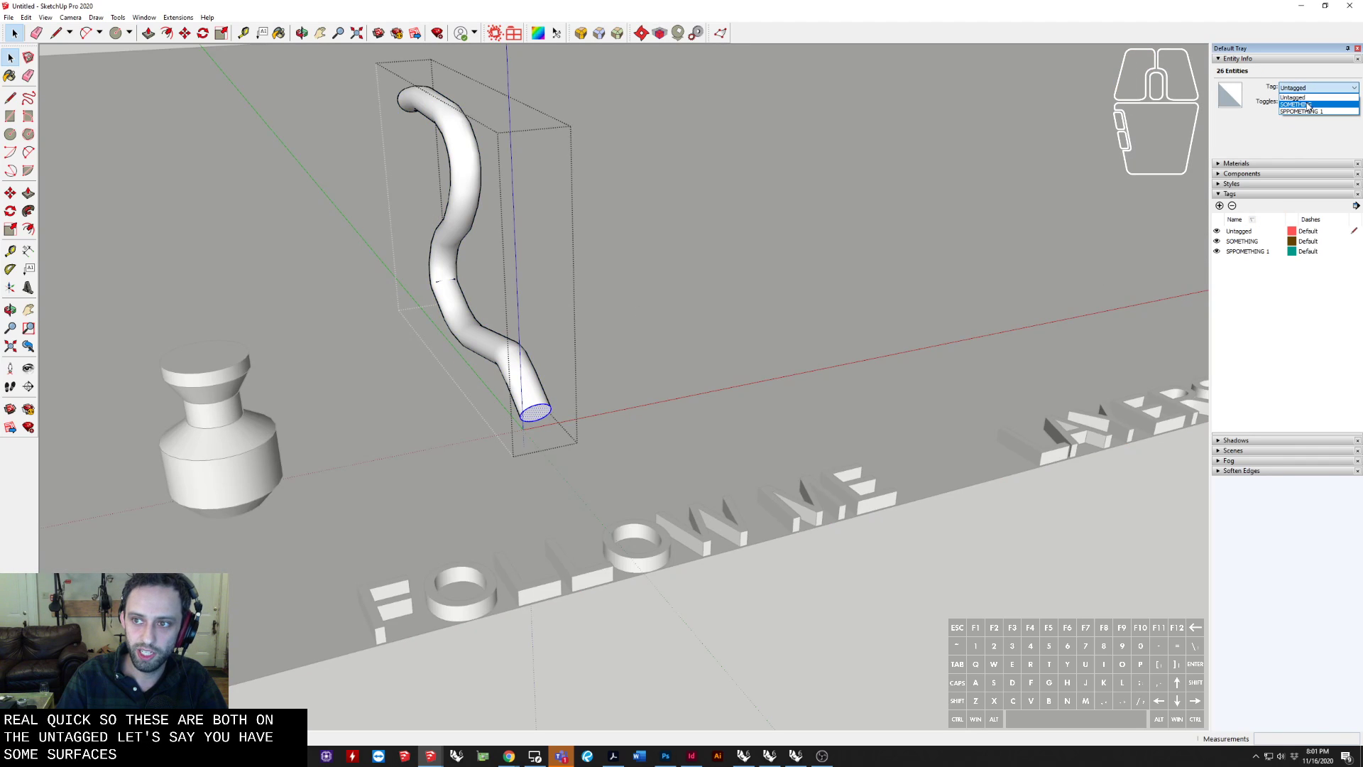
{"action": "left_click", "coordinate": [1307, 105]}
{"action": "left_click", "coordinate": [973, 189]}
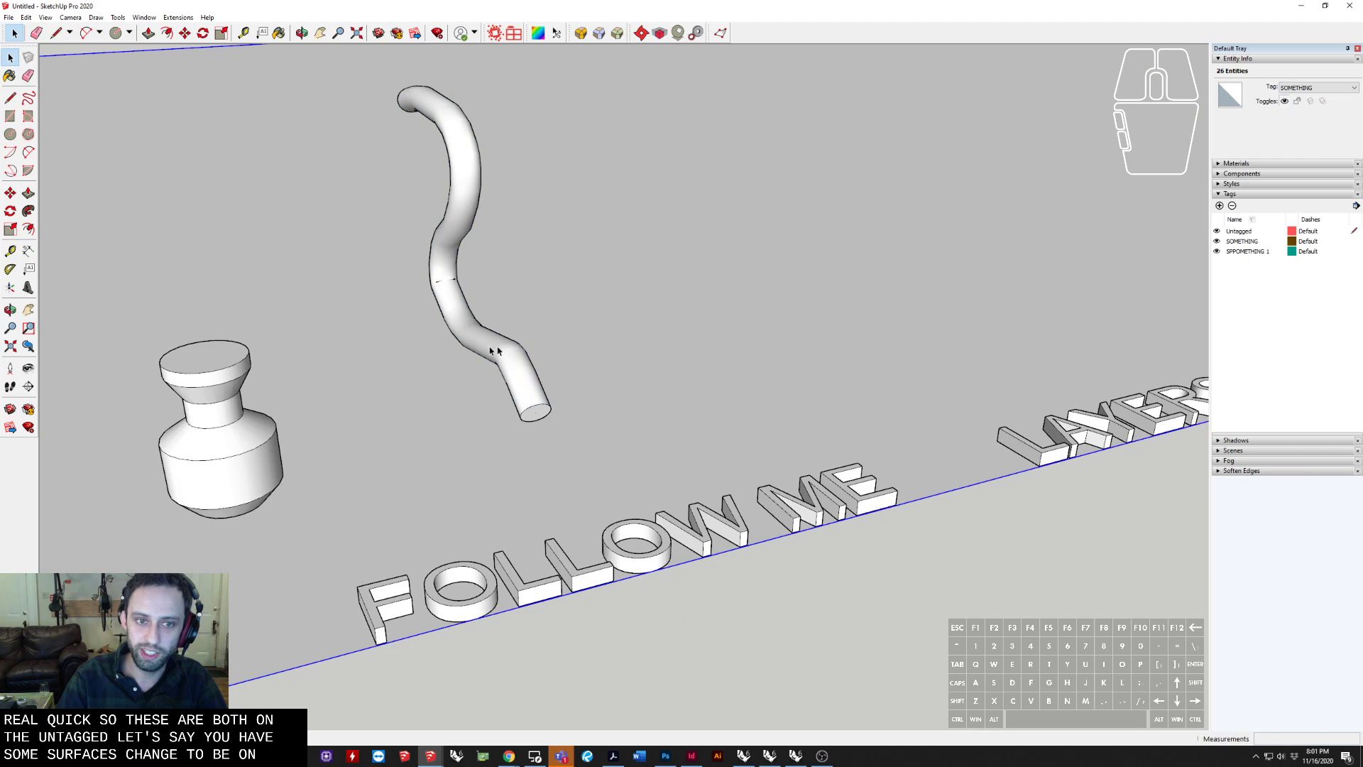
Switch the visibility of the tag SOMETHING off and on again to check its effect on the pipe
{"action": "middle_click_drag", "start_coordinate": [703, 320], "coordinate": [847, 310], "text": "shift"}
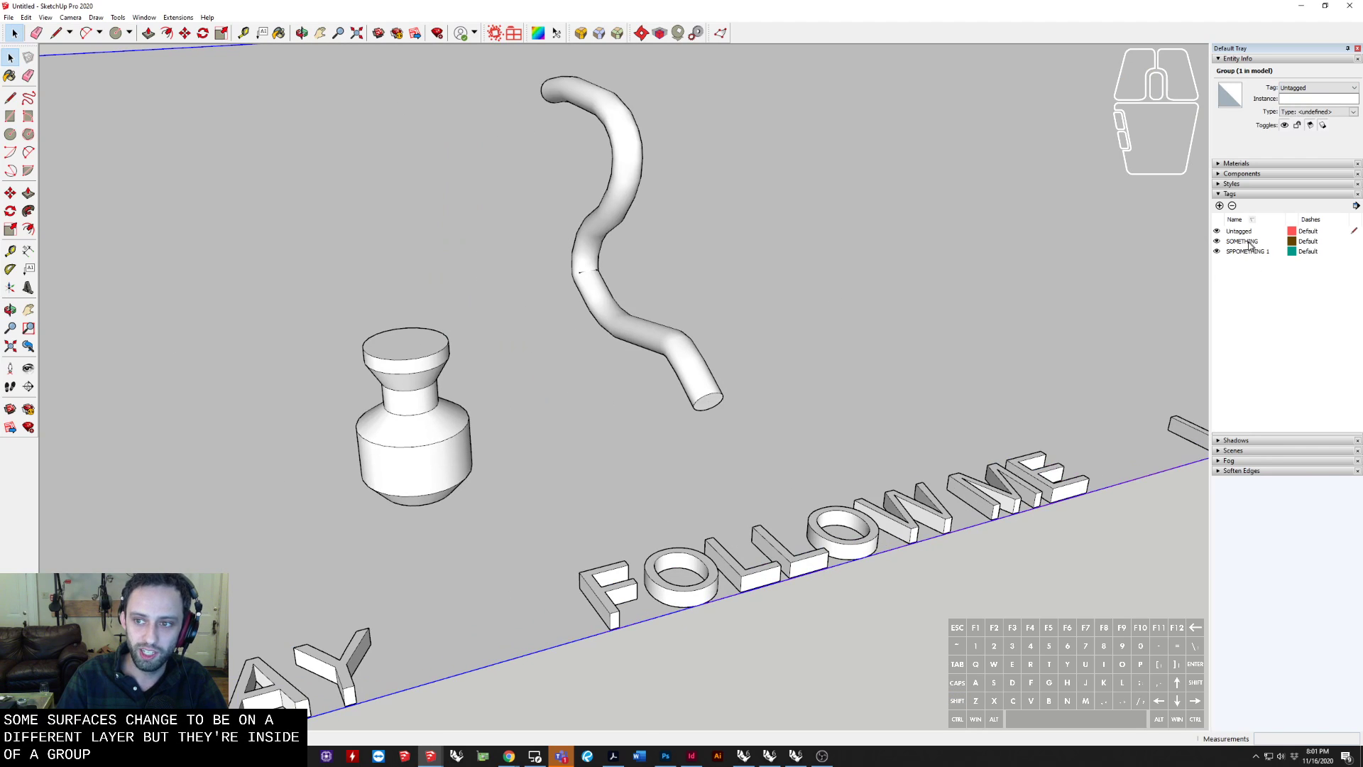
{"action": "left_click", "coordinate": [1223, 244]}
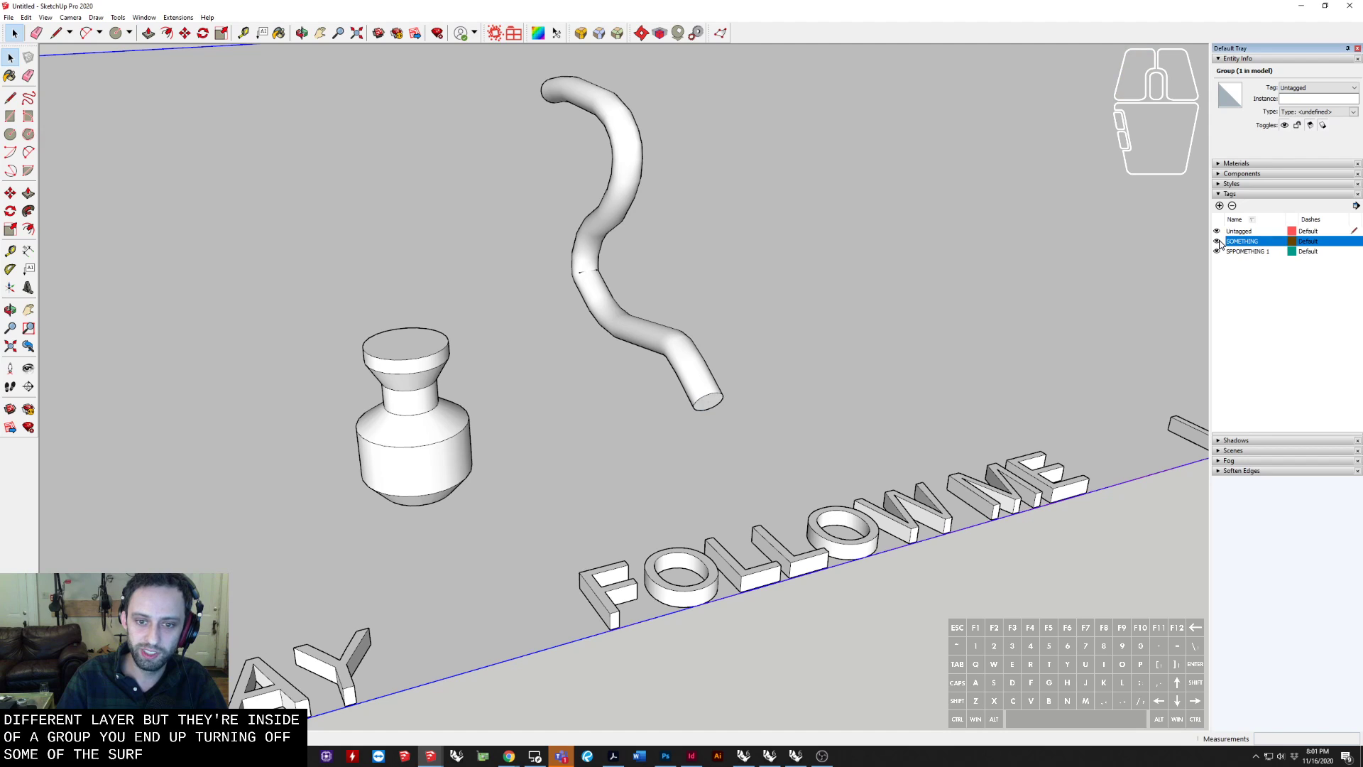
{"action": "left_click", "coordinate": [1218, 242]}
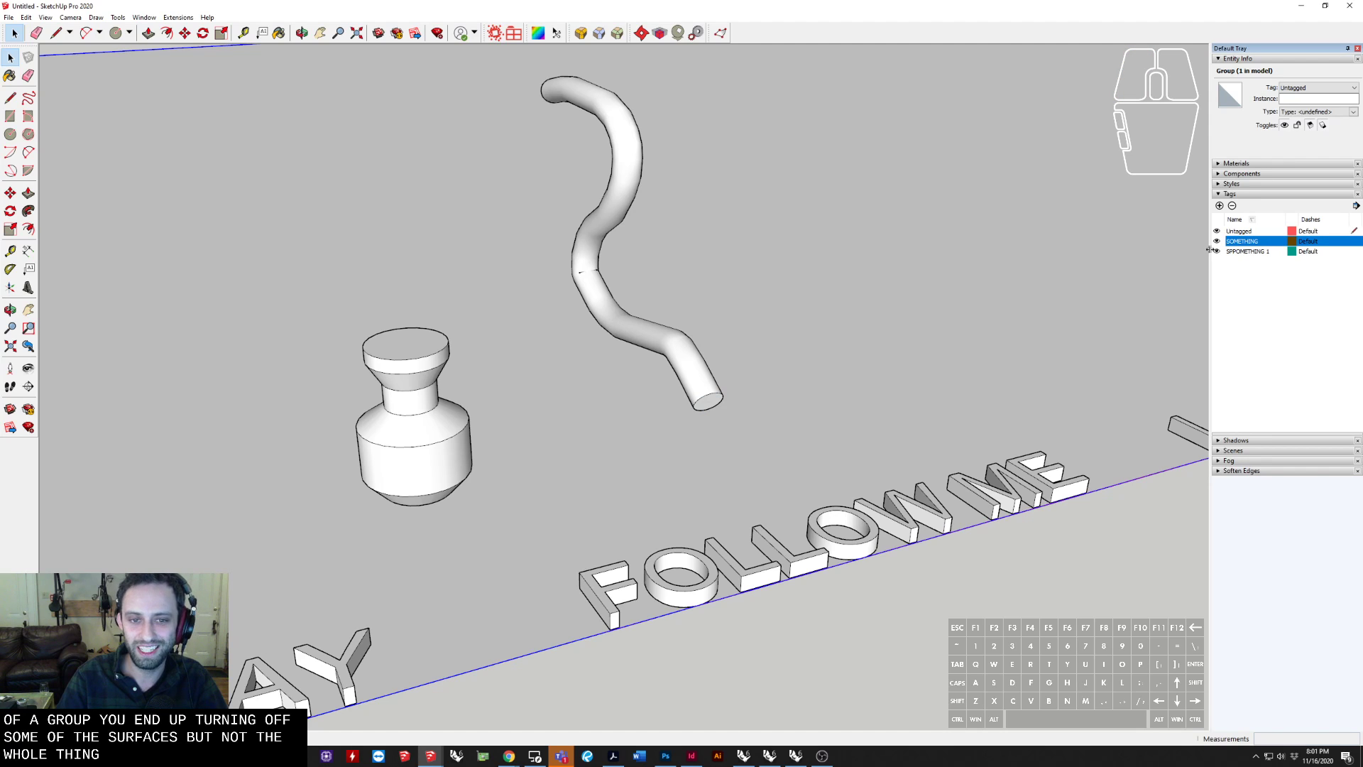
{"action": "middle_click_drag", "start_coordinate": [816, 402], "coordinate": [594, 398]}
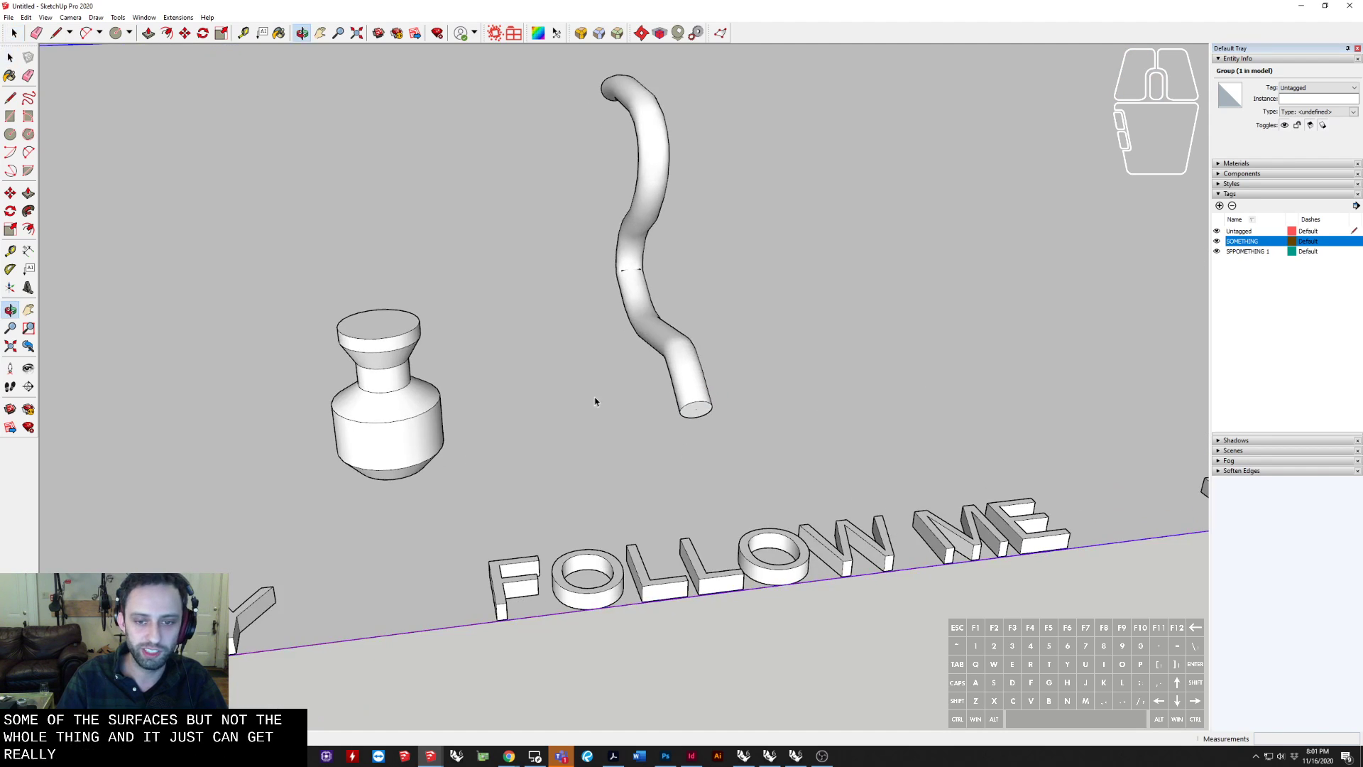
Undo the tag change on the pipe's end face and select the whole pipe group
{"action": "key", "text": "ctrl+z"}
{"action": "key", "text": "ctrl+z"}
{"action": "key", "text": "ctrl+z"}
{"action": "key", "text": "ctrl+z"}
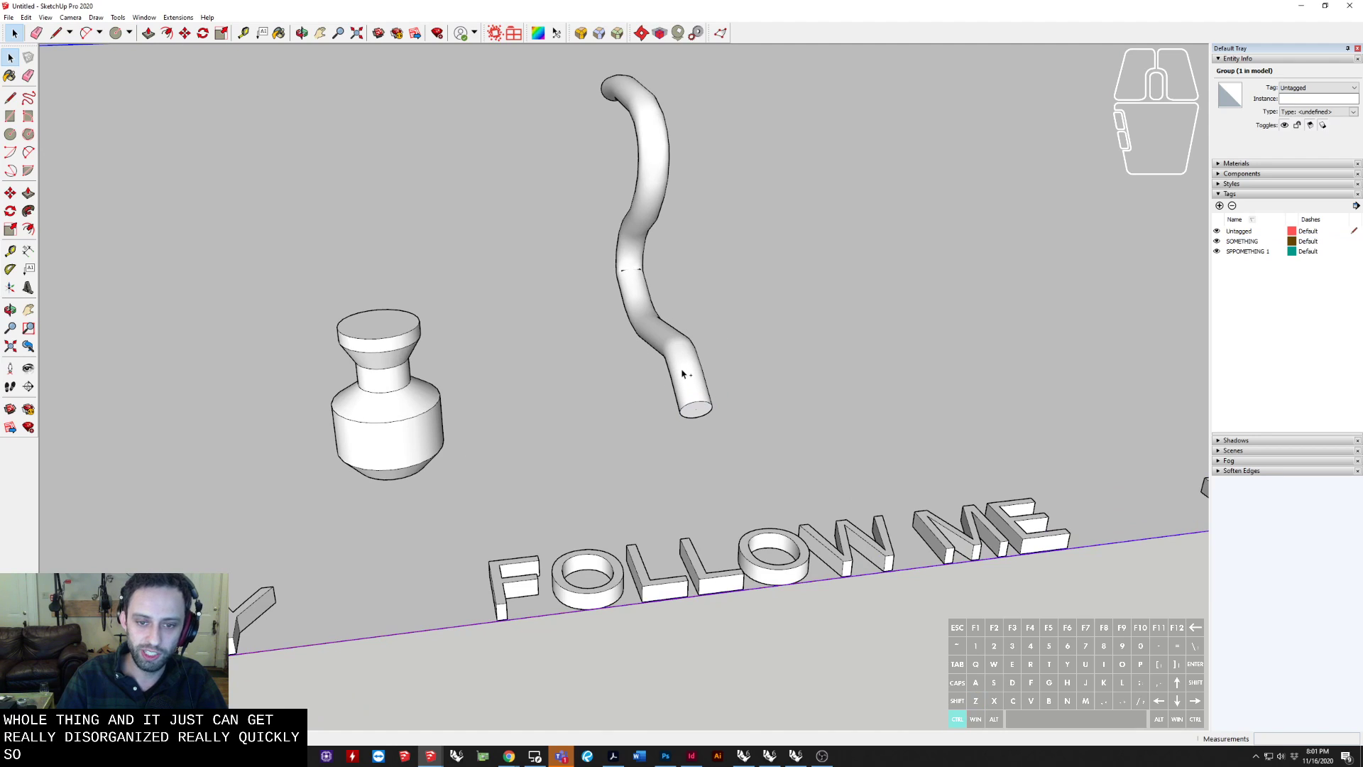
{"action": "left_click", "coordinate": [682, 373]}
Examine the area around the 3D WAREHOUSE heading up close
{"action": "middle_click_drag", "start_coordinate": [851, 411], "coordinate": [367, 473]}
{"action": "middle_click_drag", "start_coordinate": [774, 468], "coordinate": [694, 466], "text": "shift"}
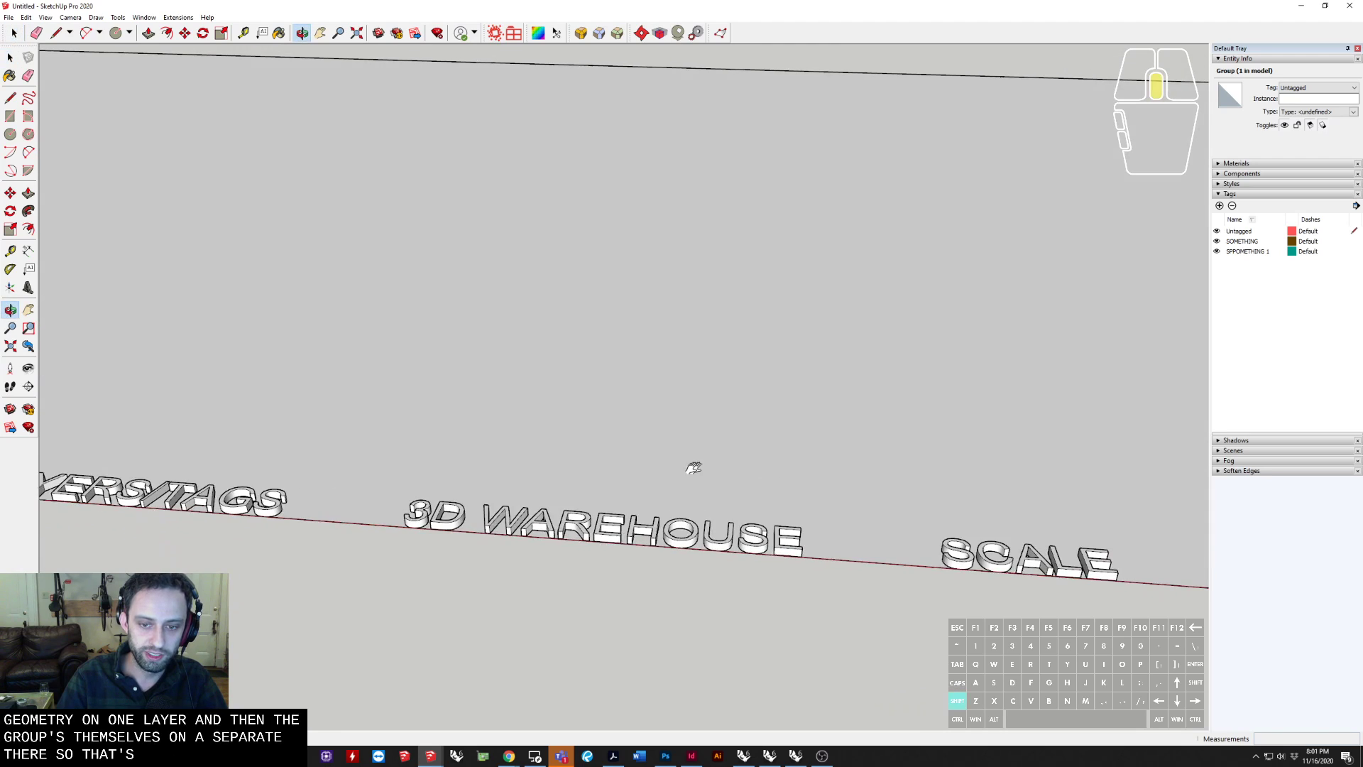
{"action": "scroll", "coordinate": [766, 515], "scroll_direction": "up", "scroll_amount": 3}
{"action": "middle_click_drag", "start_coordinate": [787, 514], "coordinate": [751, 511]}
{"action": "middle_click_drag", "start_coordinate": [426, 489], "coordinate": [533, 481], "text": "shift"}
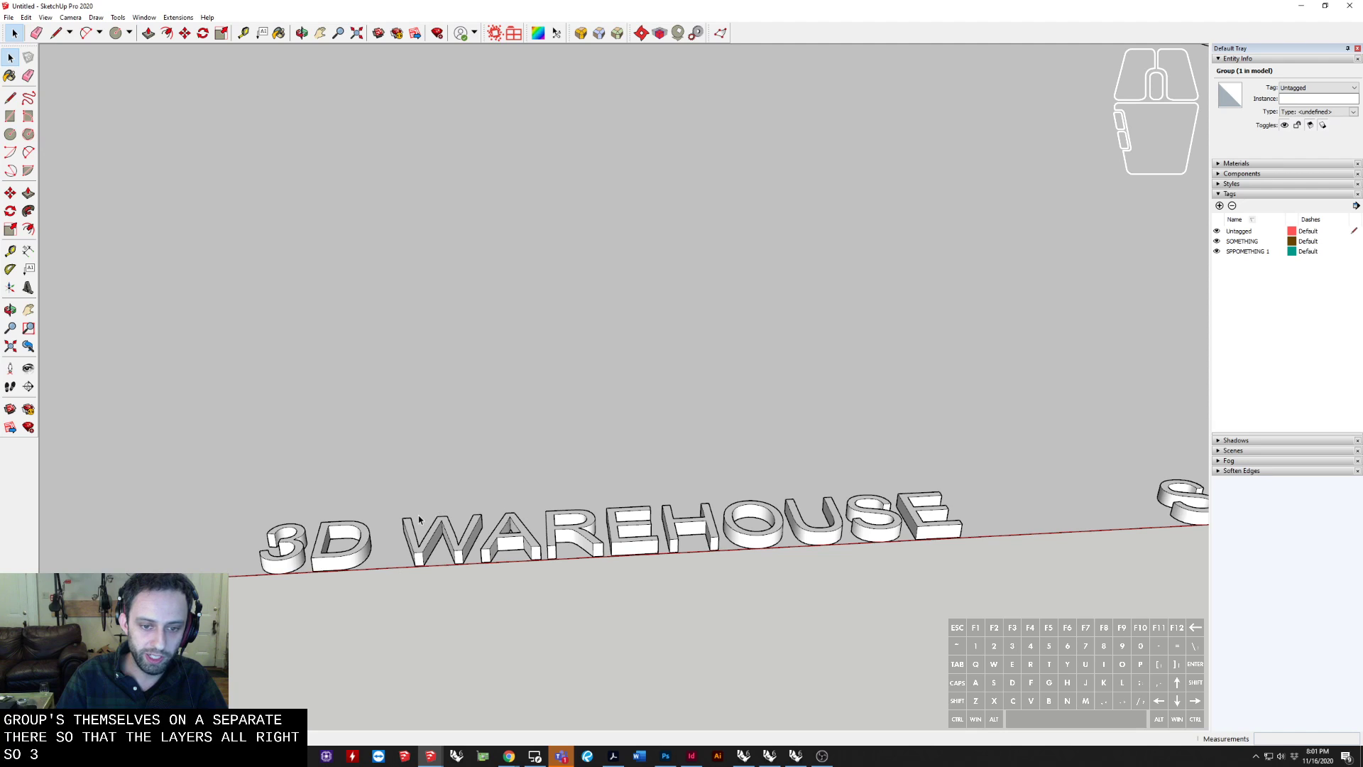
{"action": "scroll", "coordinate": [669, 456], "scroll_direction": "down", "scroll_amount": 2}
{"action": "key", "text": "space"}
{"action": "middle_click_drag", "start_coordinate": [654, 504], "coordinate": [691, 454]}
{"action": "scroll", "coordinate": [684, 415], "scroll_direction": "up", "scroll_amount": 3}
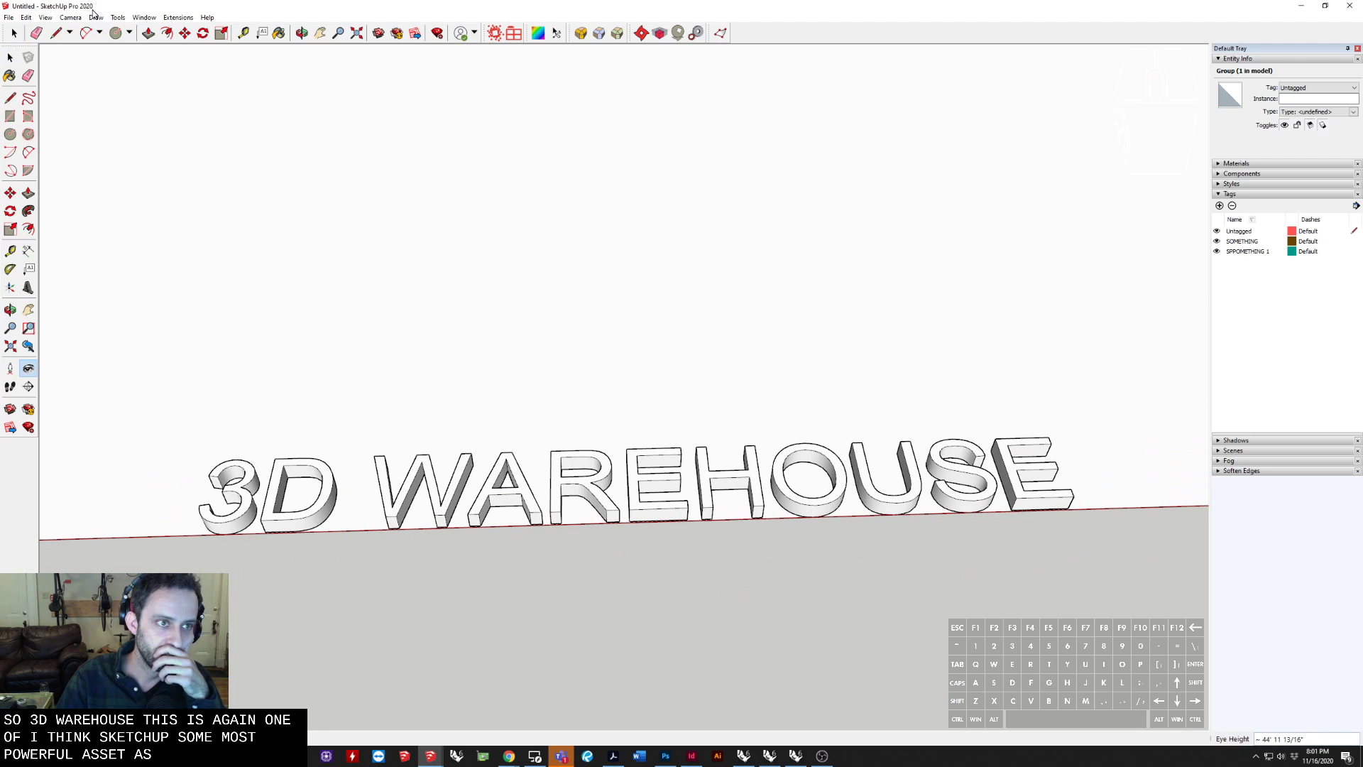
Open the Extension Warehouse, look through its featured extensions, top extensions and top developers, and close it
{"action": "left_click", "coordinate": [142, 18]}
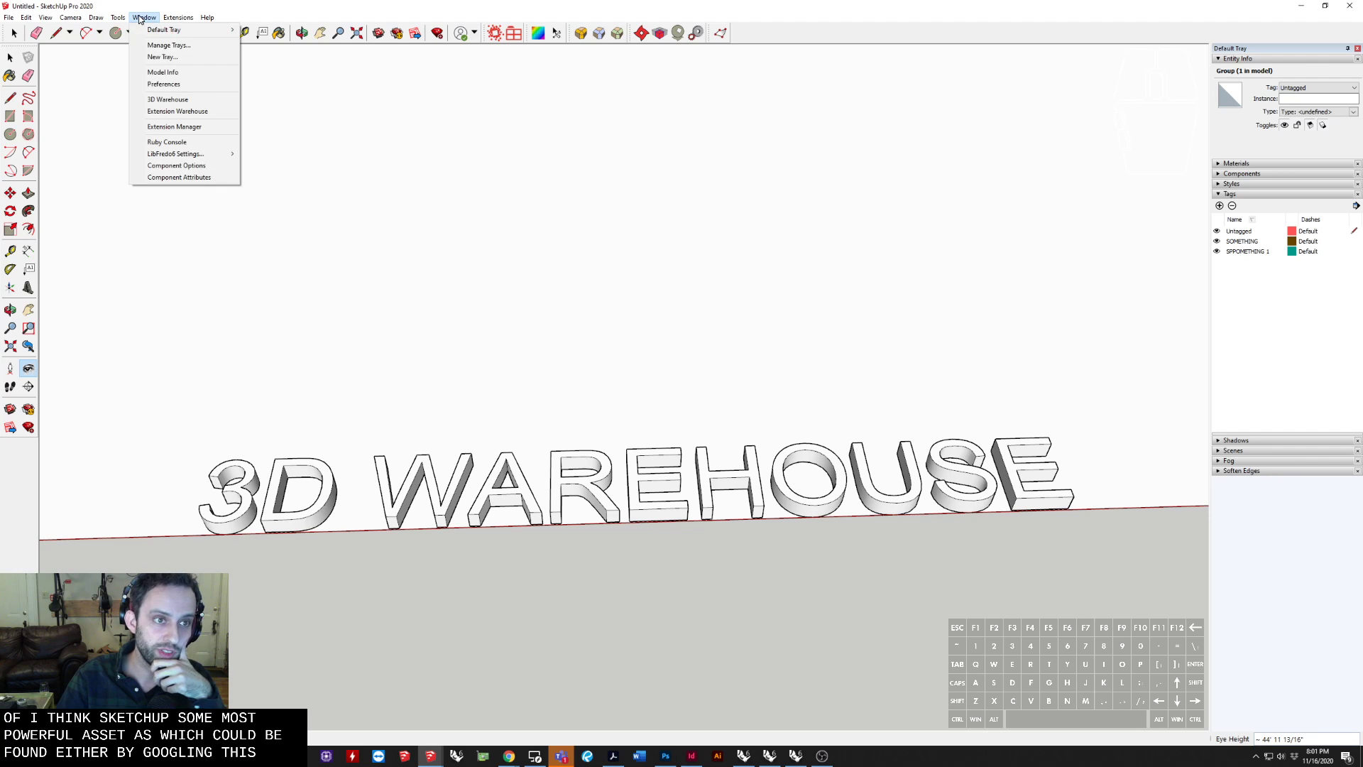
{"action": "left_click", "coordinate": [179, 111]}
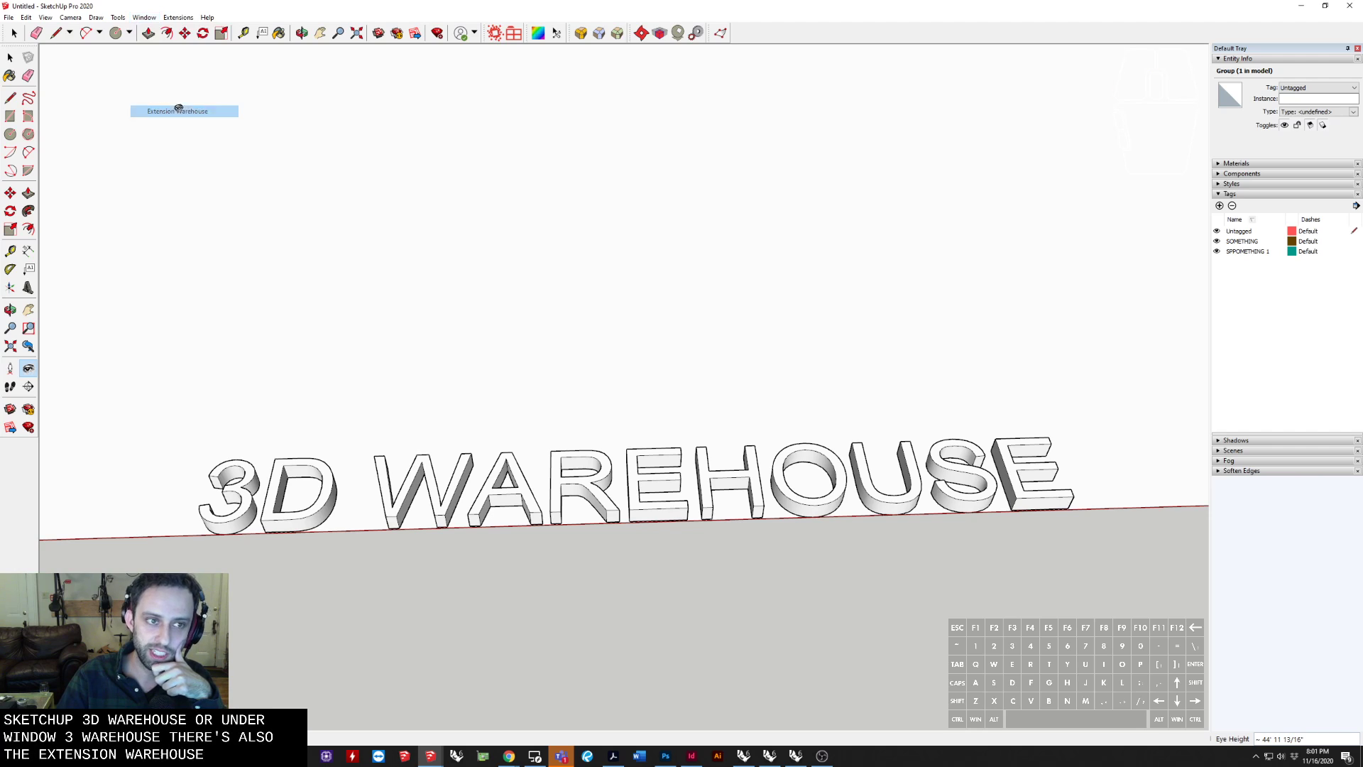
{"action": "left_click_drag", "start_coordinate": [358, 415], "coordinate": [375, 159]}
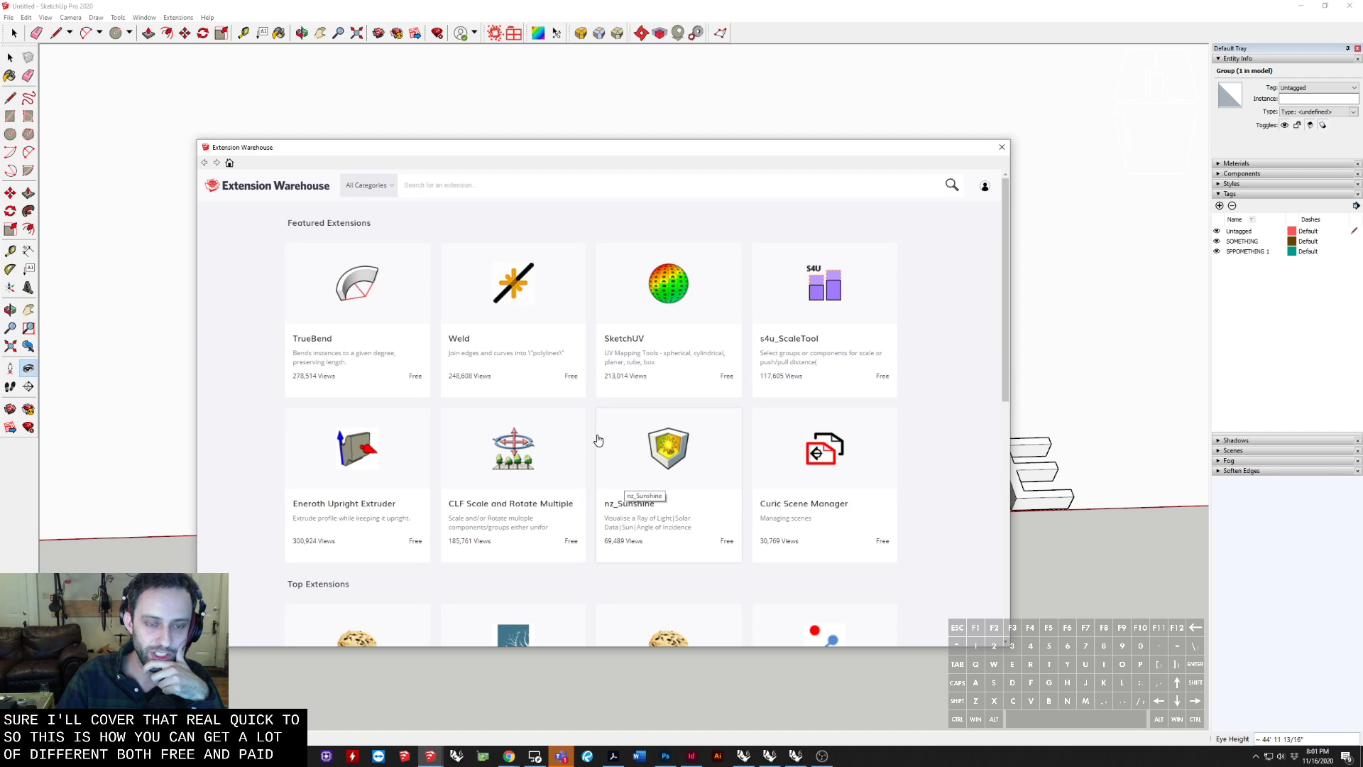
{"action": "scroll", "coordinate": [557, 423], "scroll_direction": "down", "scroll_amount": 3}
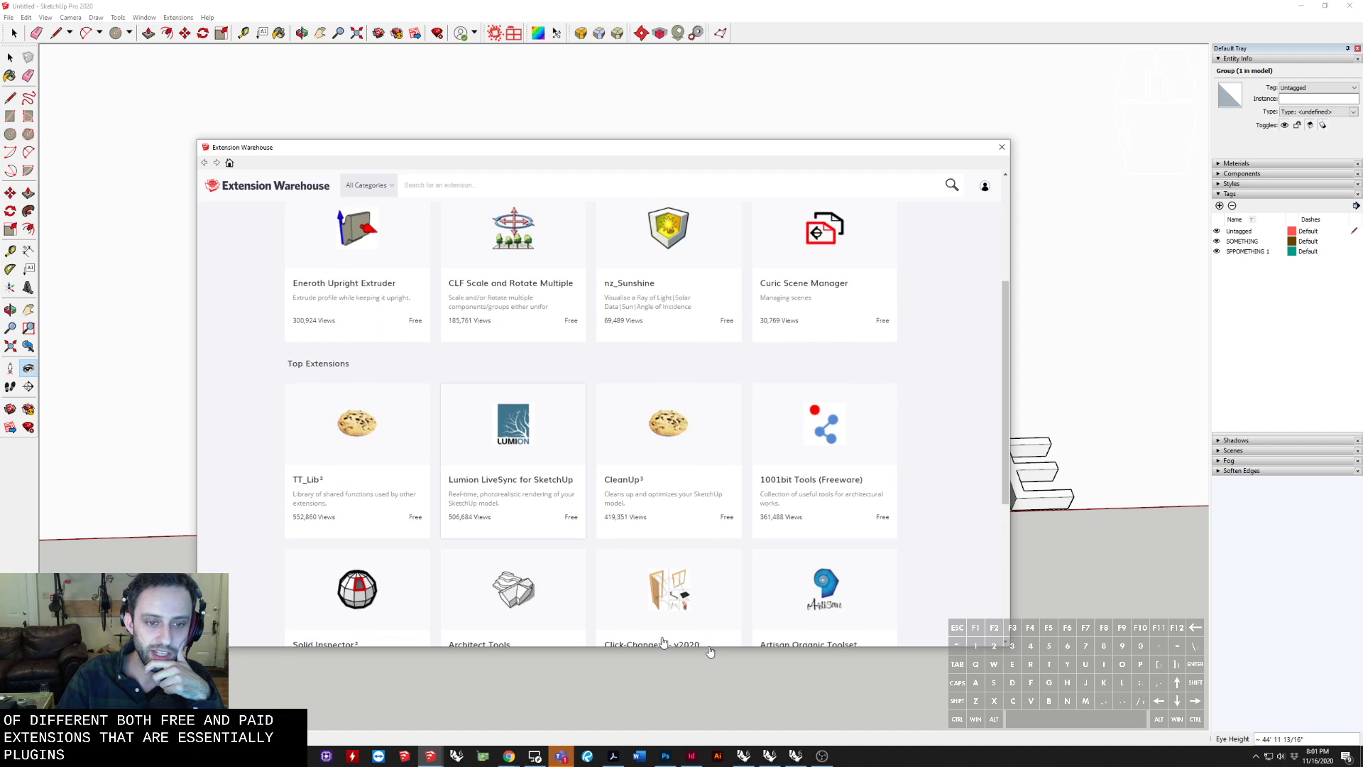
{"action": "scroll", "coordinate": [607, 463], "scroll_direction": "down", "scroll_amount": 1}
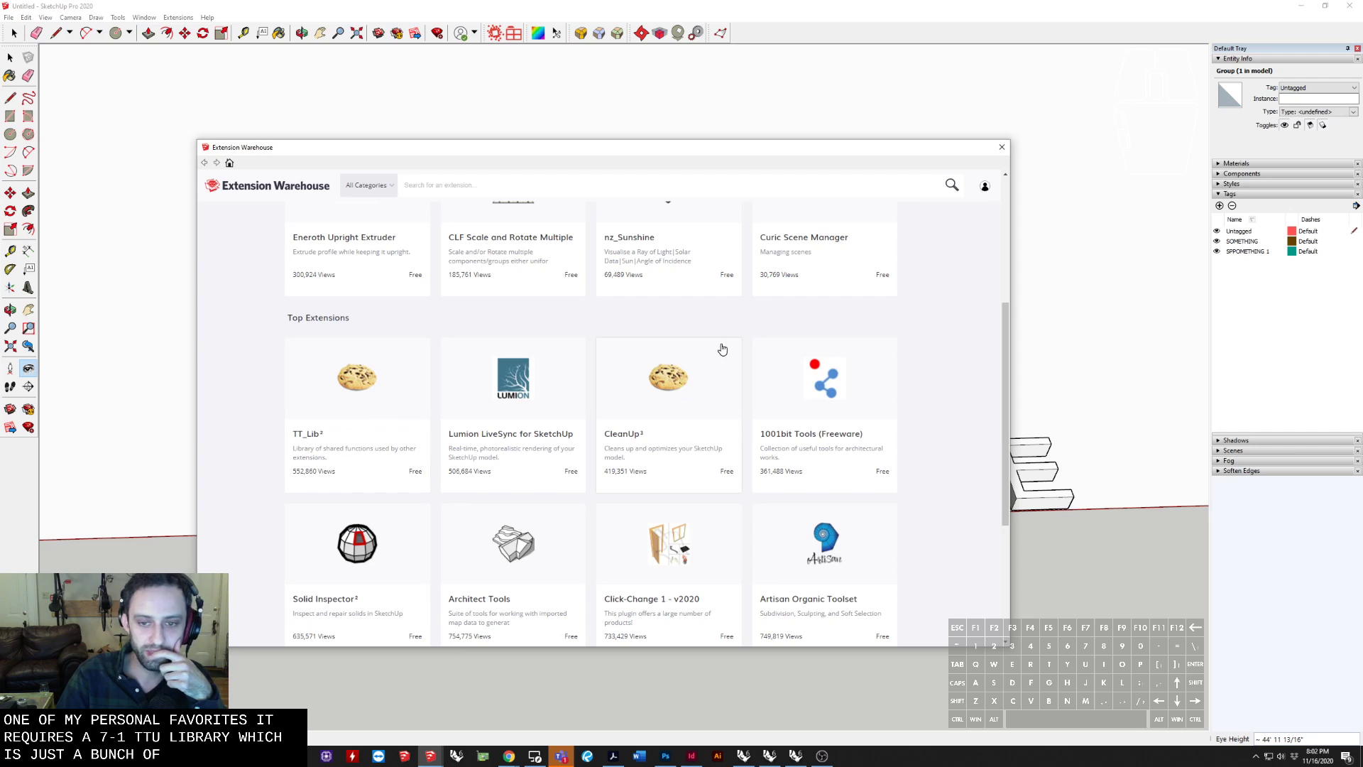
{"action": "scroll", "coordinate": [664, 390], "scroll_direction": "down", "scroll_amount": 3}
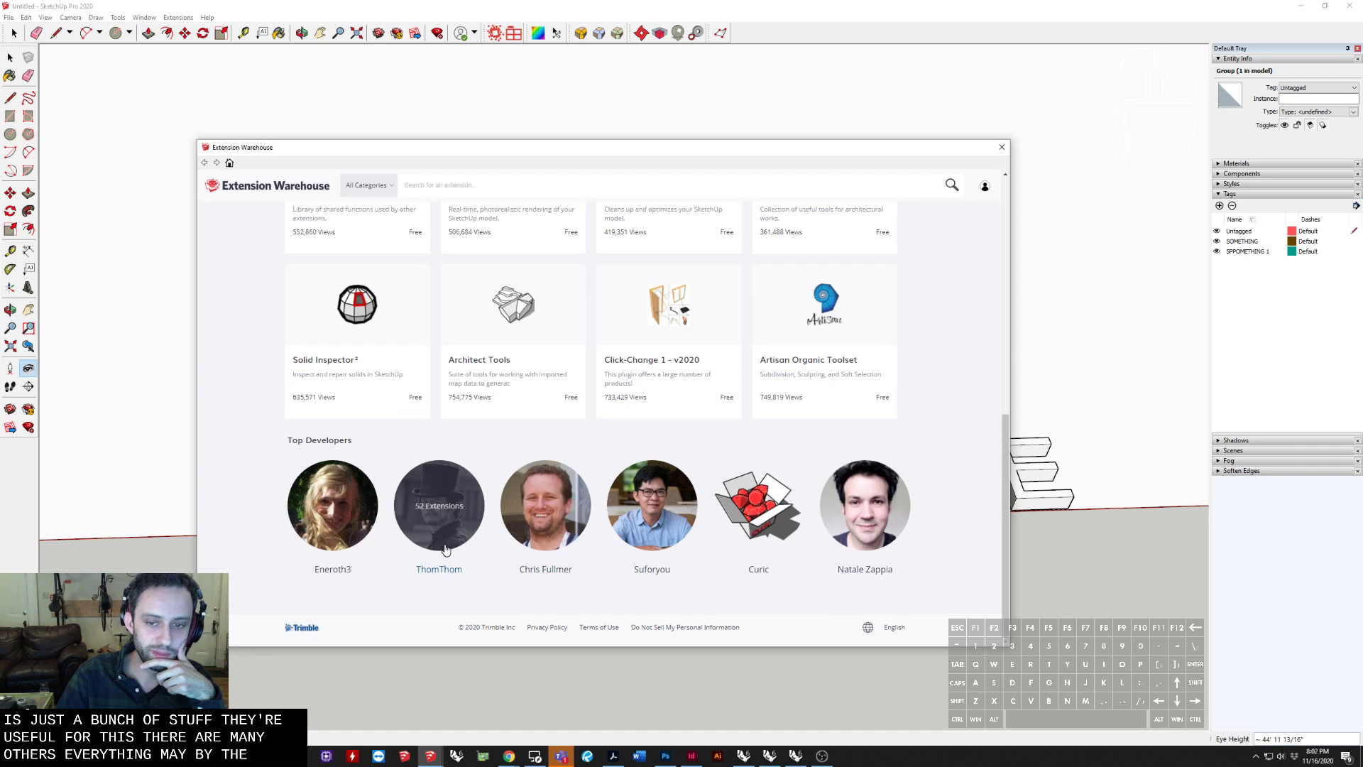
{"action": "scroll", "coordinate": [606, 429], "scroll_direction": "up", "scroll_amount": 10}
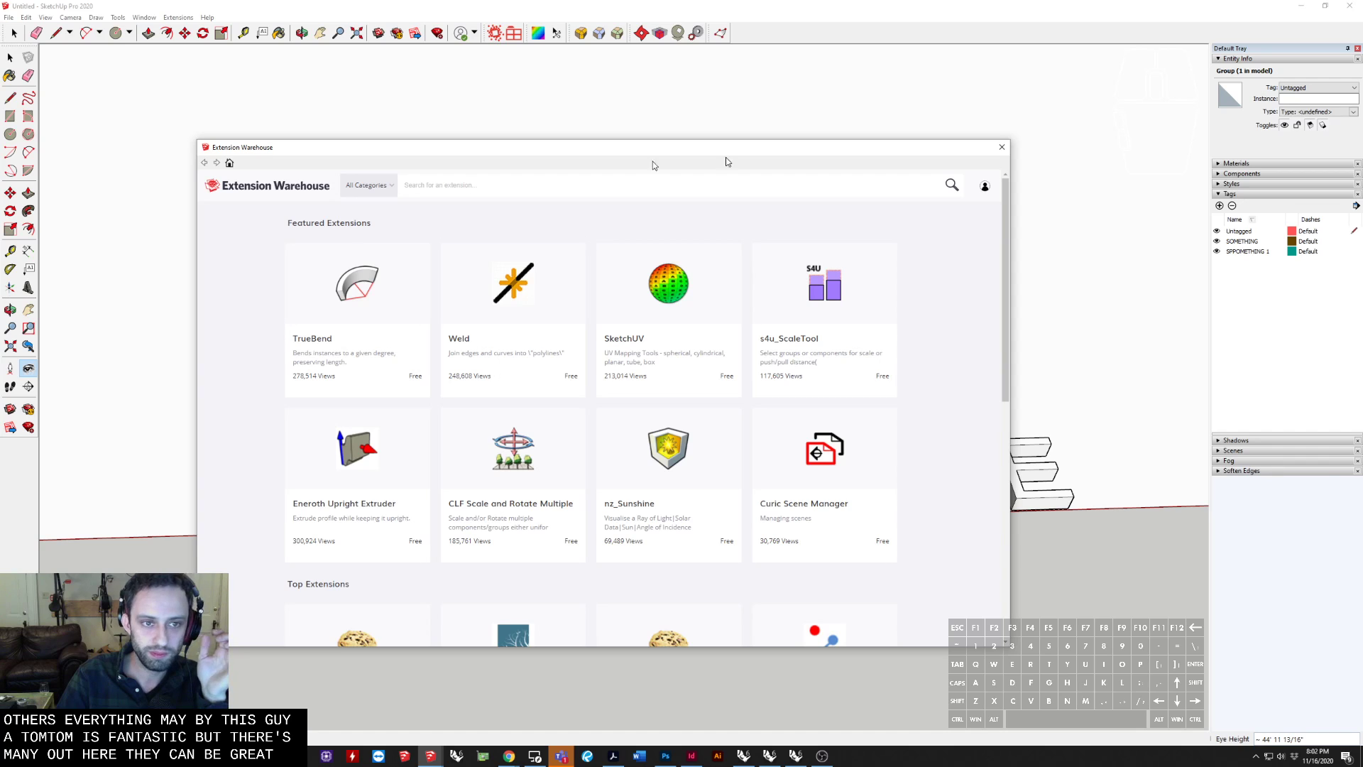
{"action": "left_click", "coordinate": [1001, 147]}
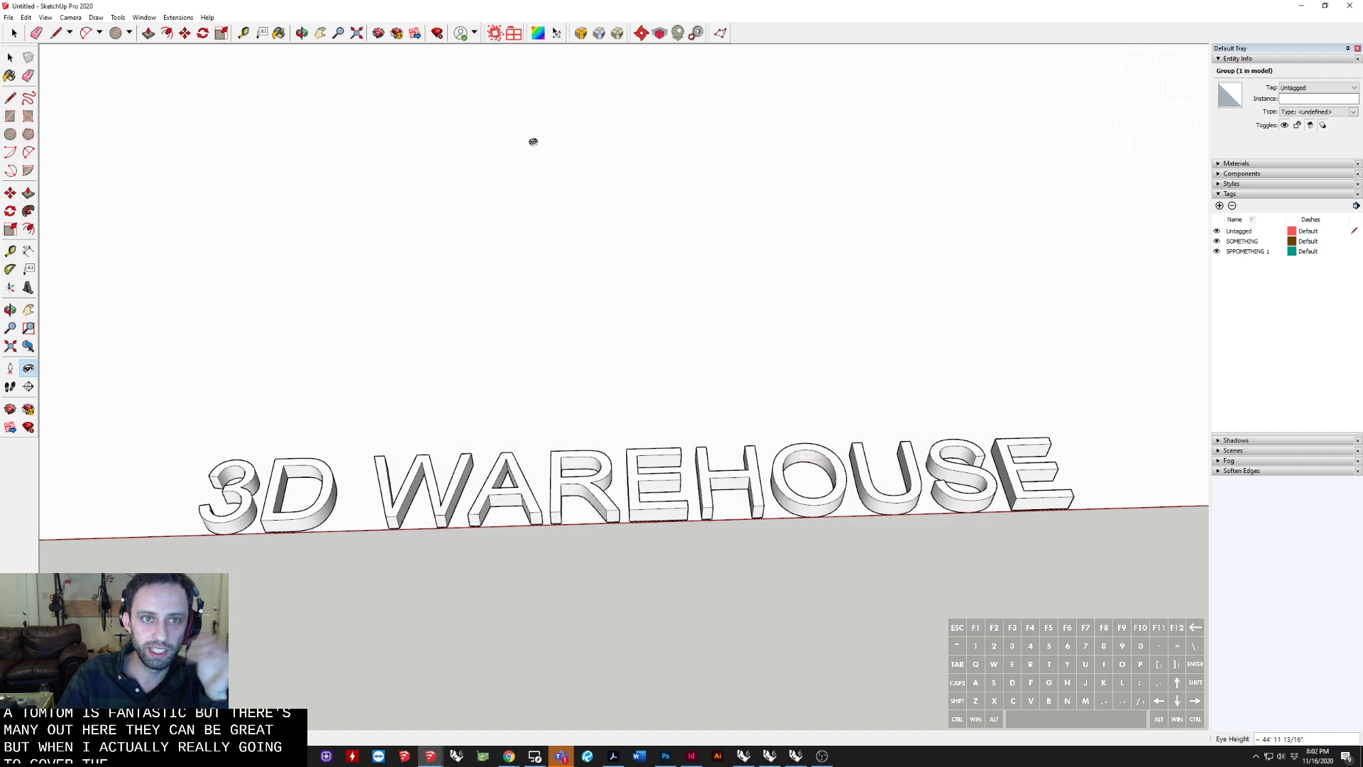
Open the 3D Warehouse and look over the featured community models and brand catalogs on its home page
{"action": "left_click", "coordinate": [144, 17]}
{"action": "left_click", "coordinate": [169, 99]}
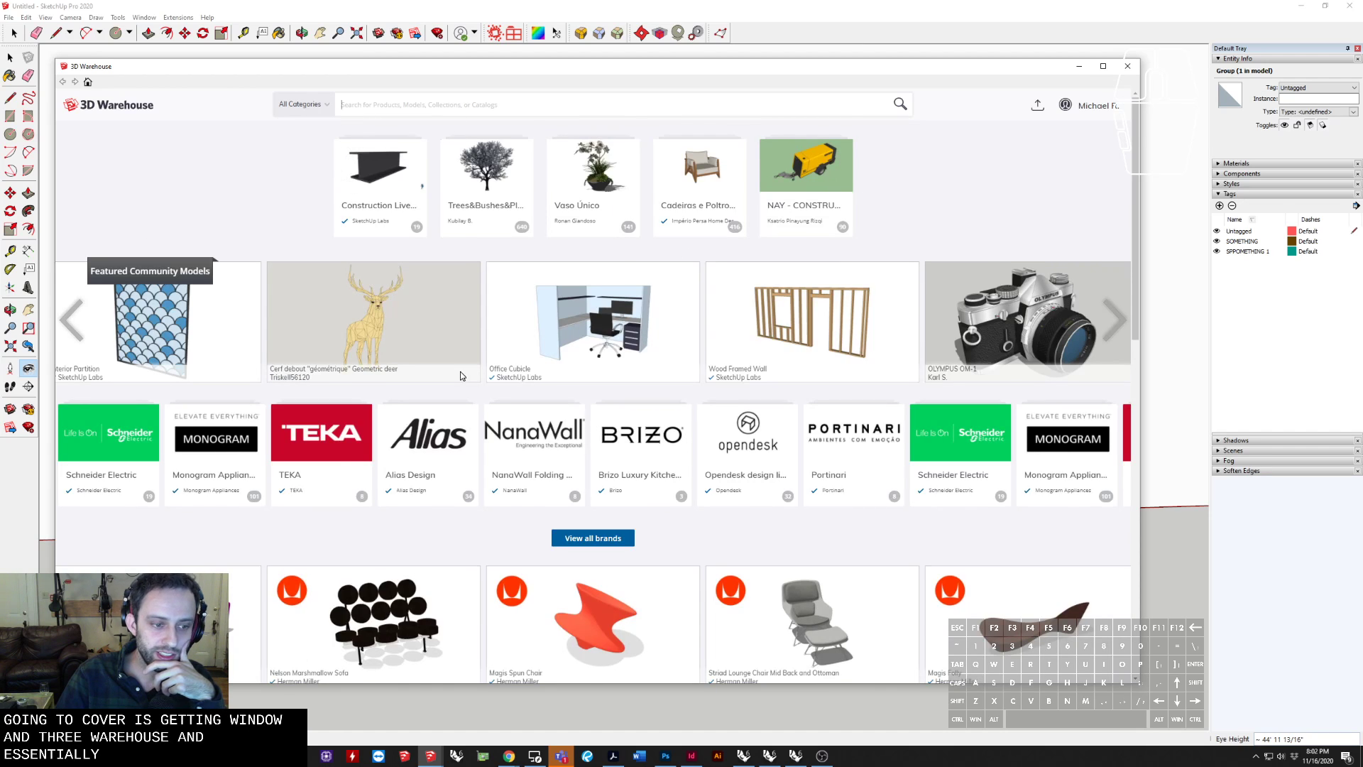
{"action": "scroll", "coordinate": [369, 337], "scroll_direction": "down", "scroll_amount": 2}
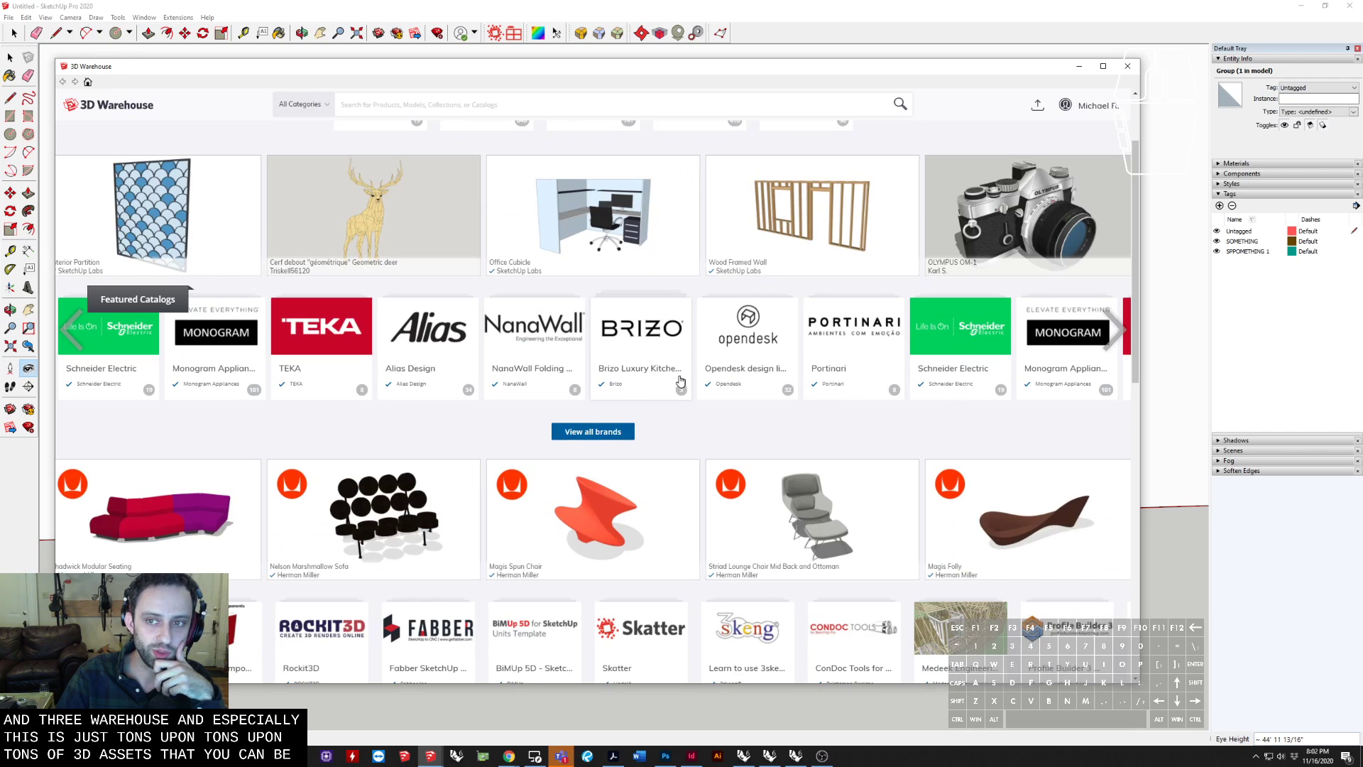
{"action": "scroll", "coordinate": [668, 376], "scroll_direction": "down", "scroll_amount": 2}
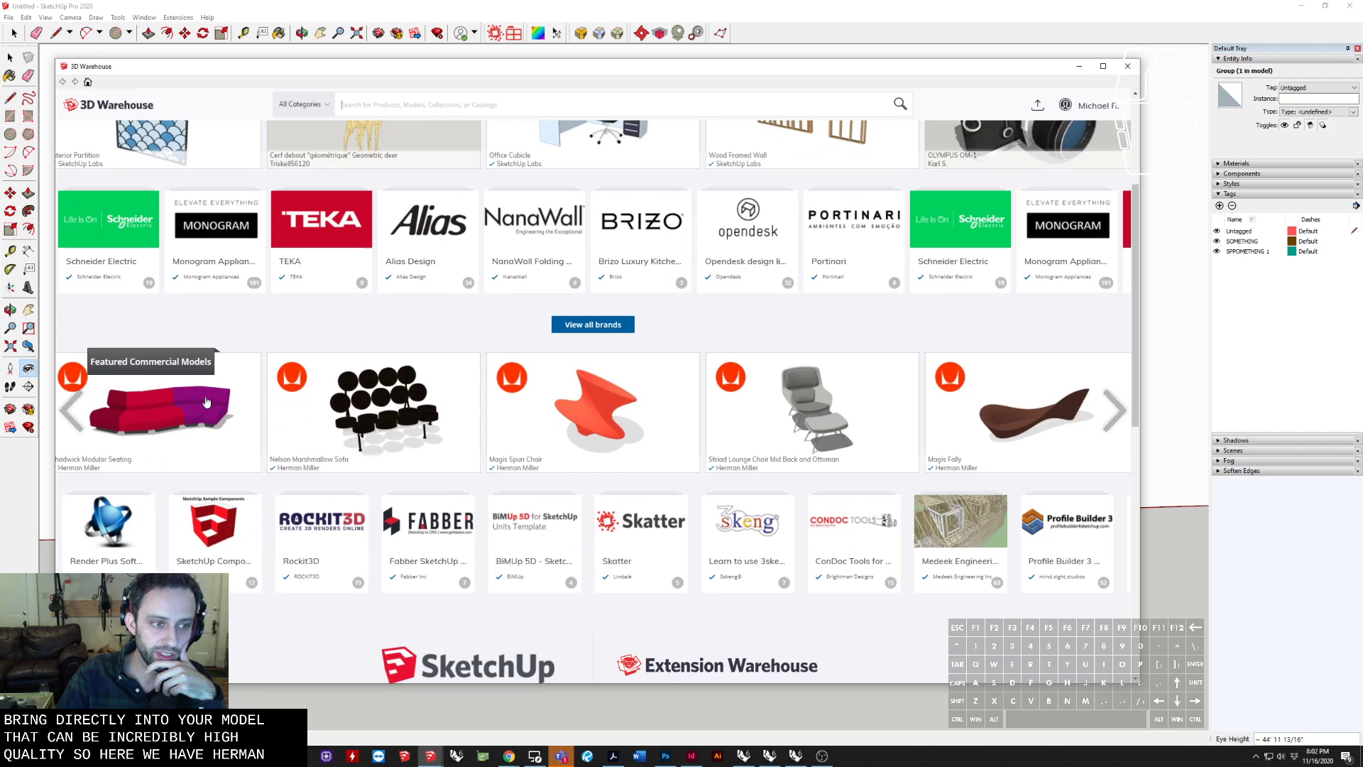
Browse through the Herman Miller furniture in the Featured Commercial Models and view the catalogs below it
{"action": "left_click", "coordinate": [1115, 407]}
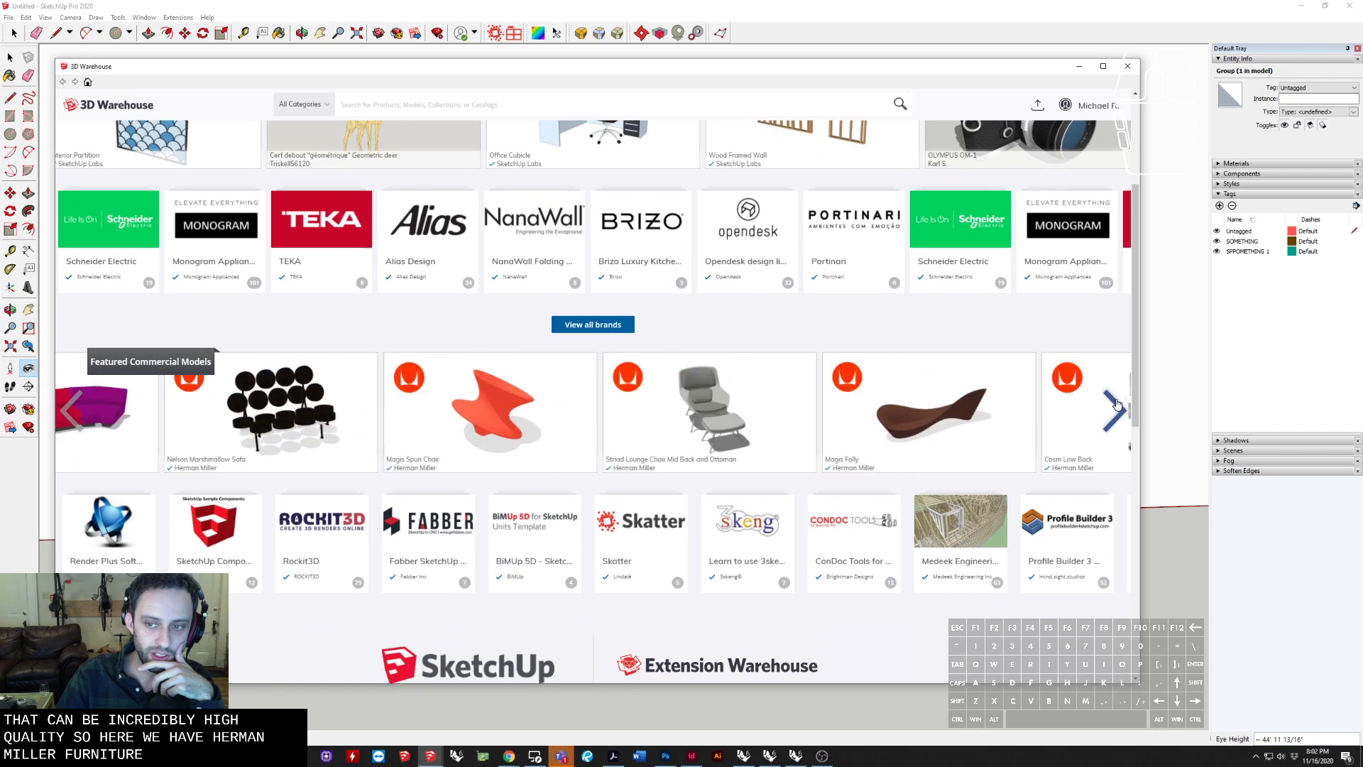
{"action": "left_click", "coordinate": [1116, 408]}
{"action": "left_click", "coordinate": [1115, 407]}
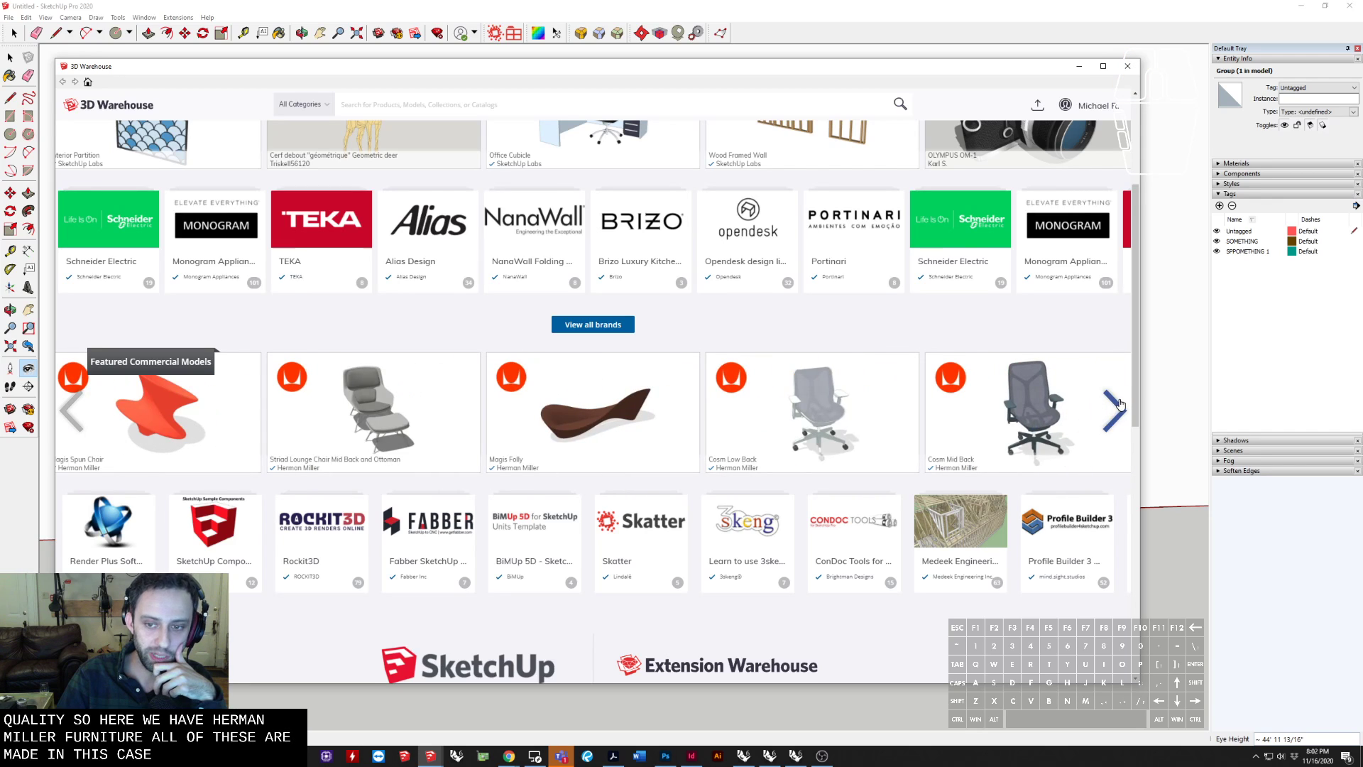
{"action": "left_click", "coordinate": [1115, 408]}
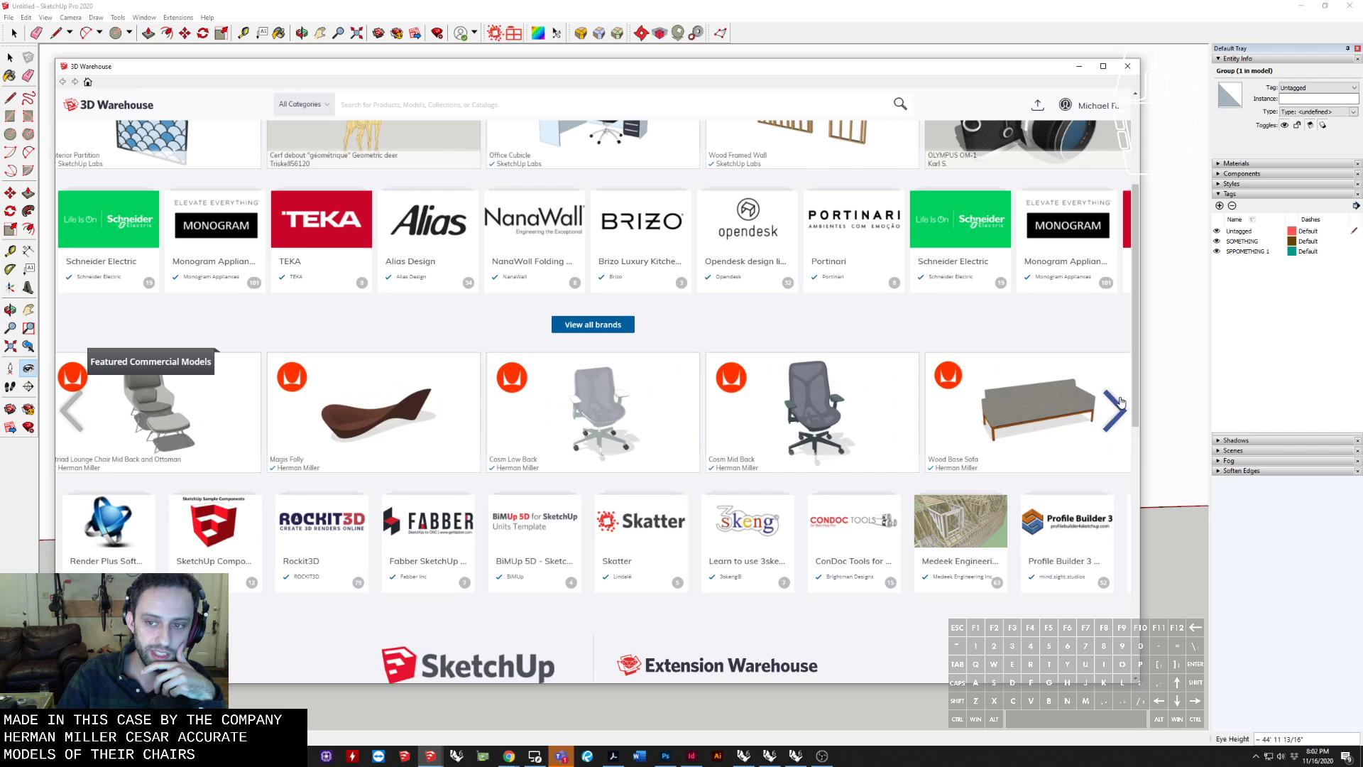
{"action": "left_click", "coordinate": [1119, 404]}
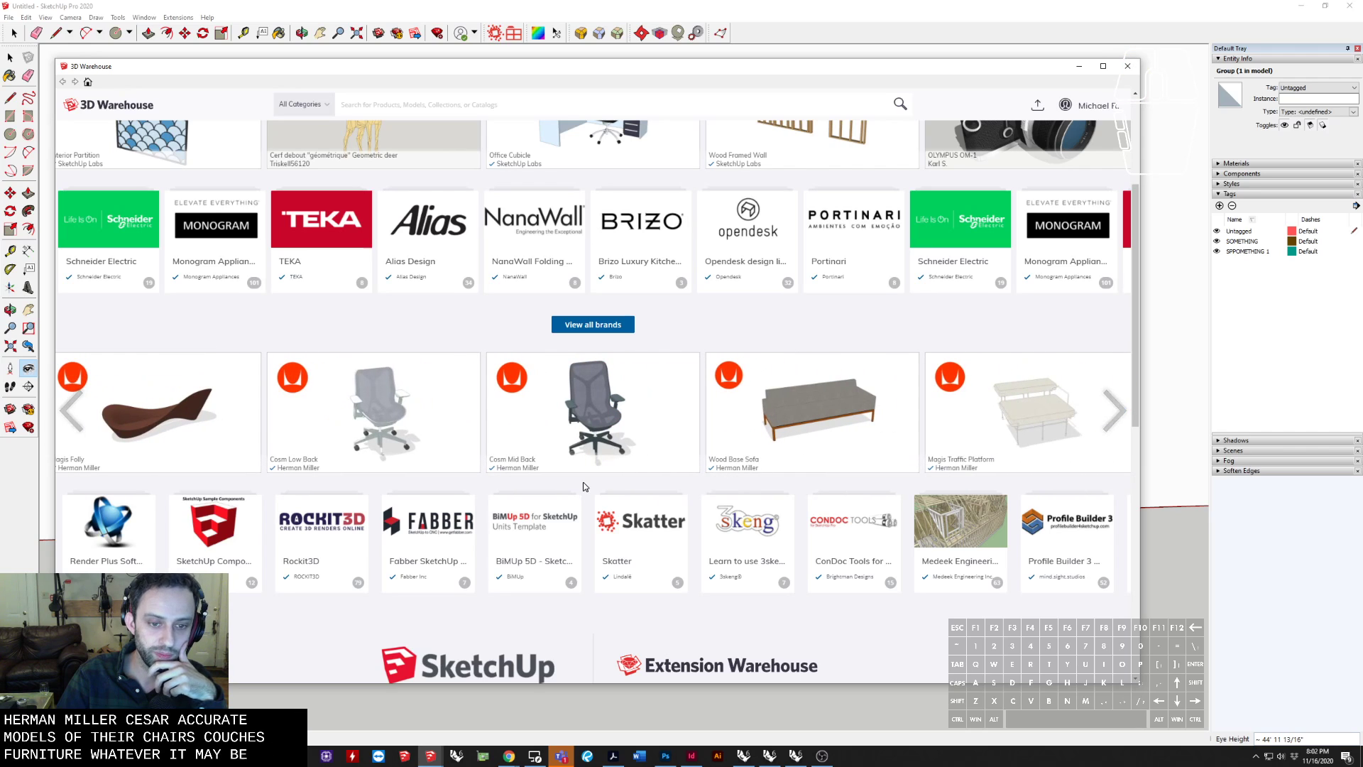
{"action": "scroll", "coordinate": [745, 486], "scroll_direction": "down", "scroll_amount": 1}
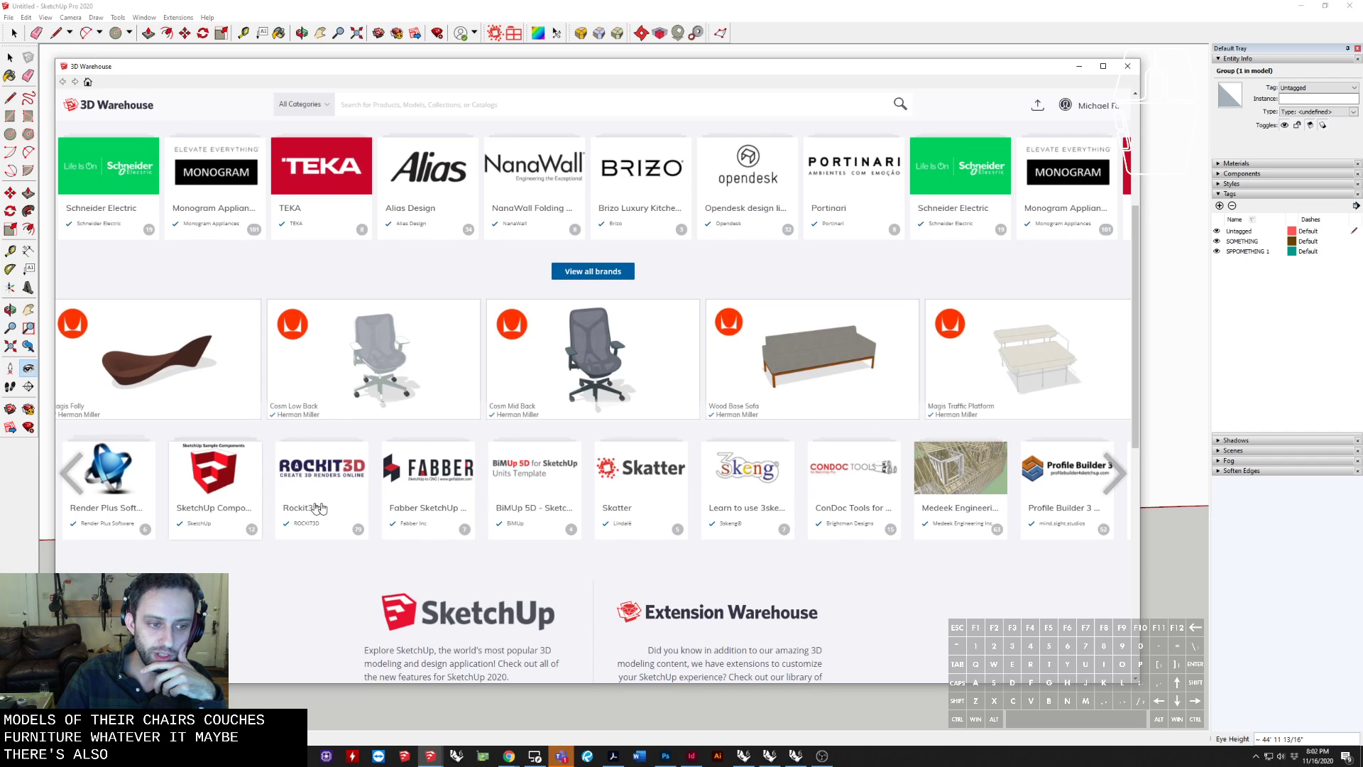
Search the 3D Warehouse for LOUNGE CHAIR across all categories
{"action": "scroll", "coordinate": [1049, 487], "scroll_direction": "up", "scroll_amount": 5}
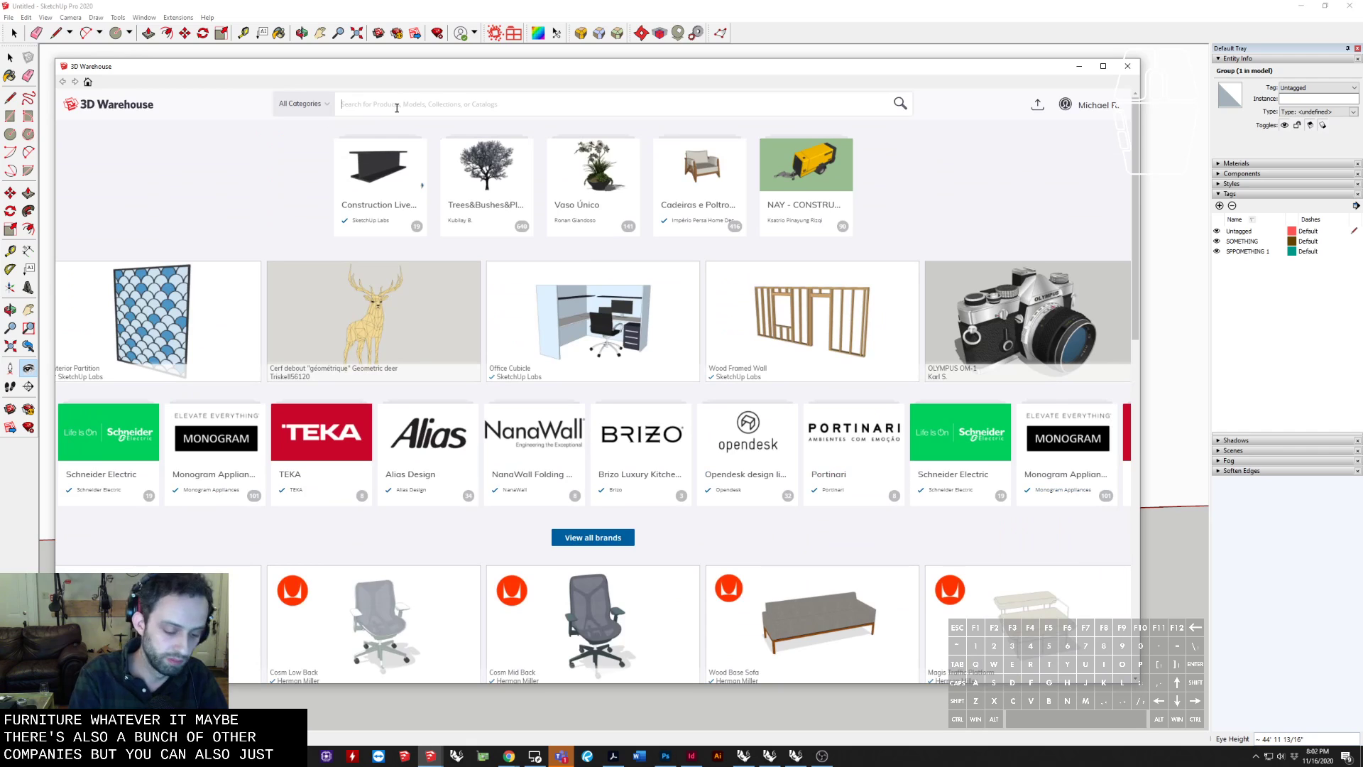
{"action": "type", "text": "LOUGNE"}
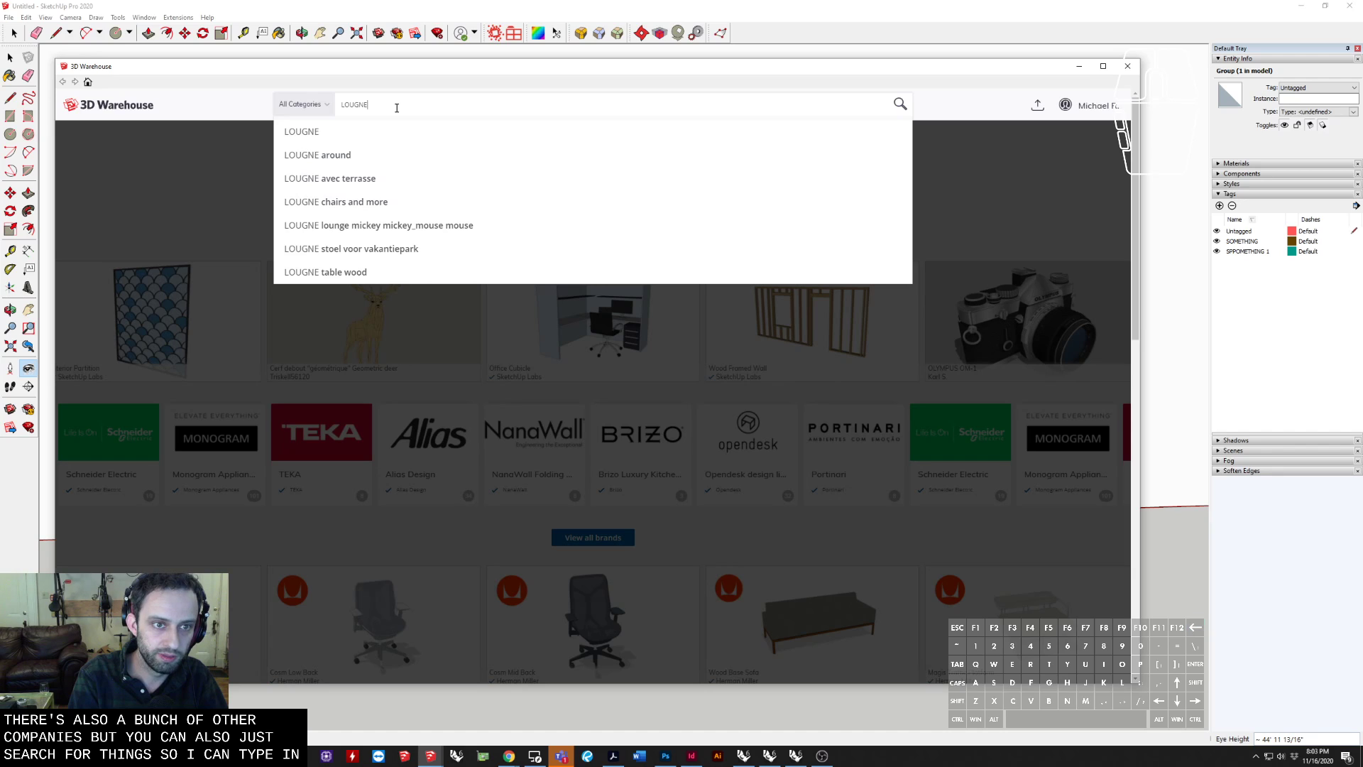
{"action": "type", "text": " CHA"}
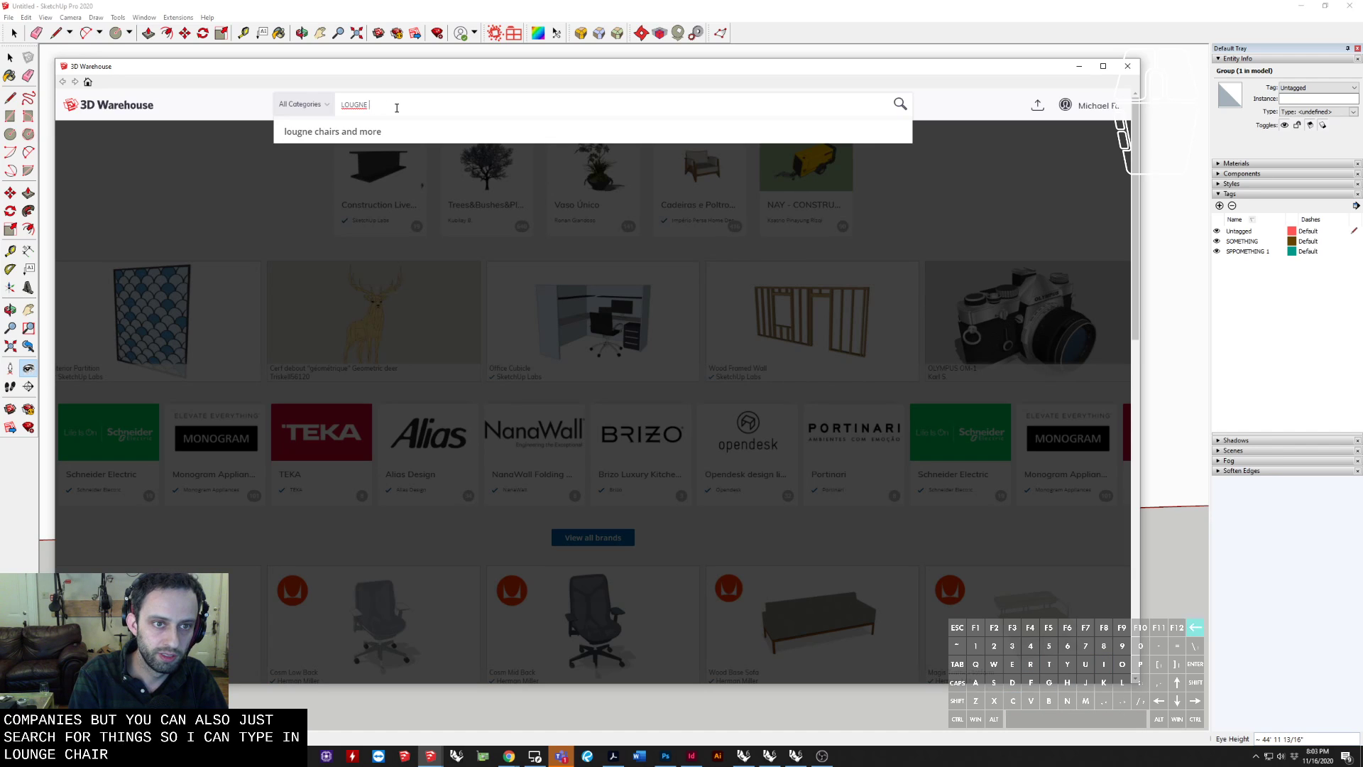
{"action": "key", "text": "BackSpace"}
{"action": "type", "text": "NGE CHAIR"}
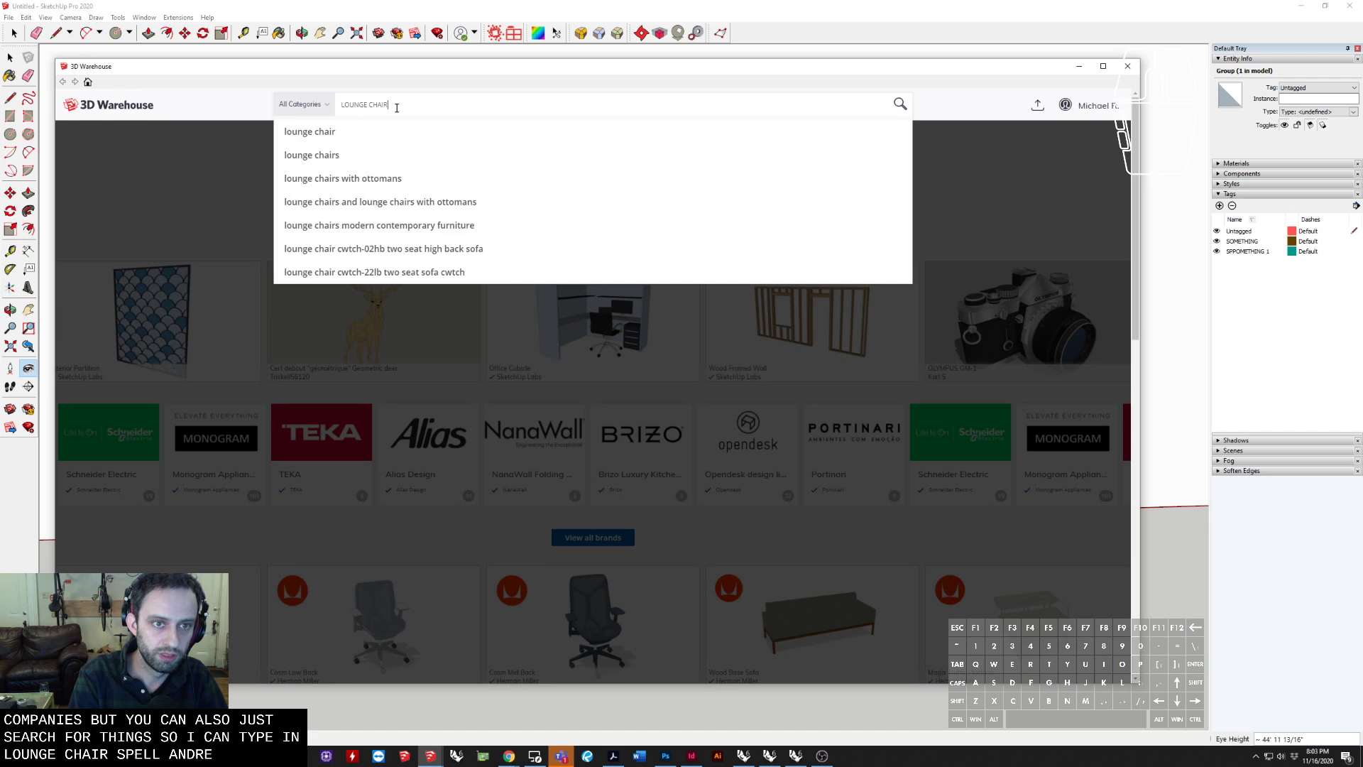
{"action": "key", "text": "Return"}
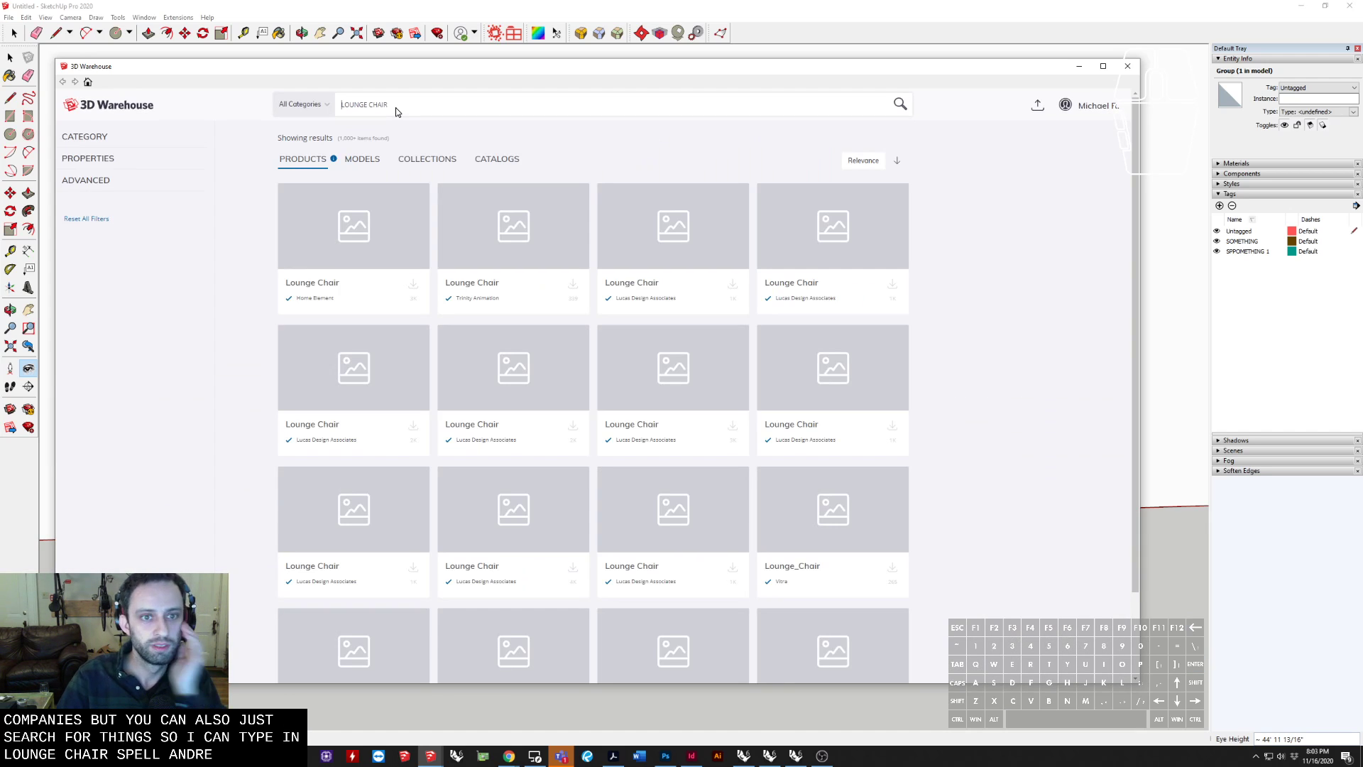
Look through the manufacturer products found for the lounge chair search
{"action": "scroll", "coordinate": [603, 284], "scroll_direction": "down", "scroll_amount": 10}
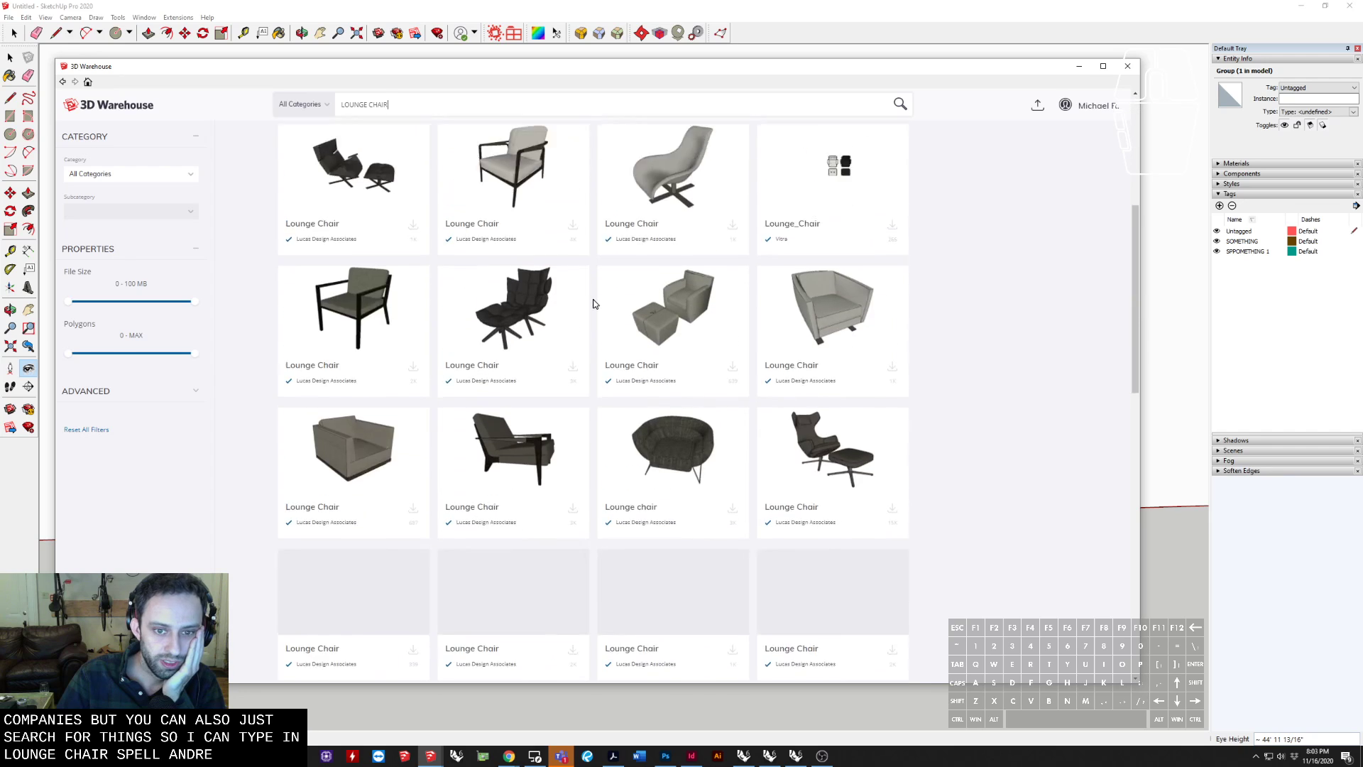
{"action": "scroll", "coordinate": [594, 319], "scroll_direction": "up", "scroll_amount": 10}
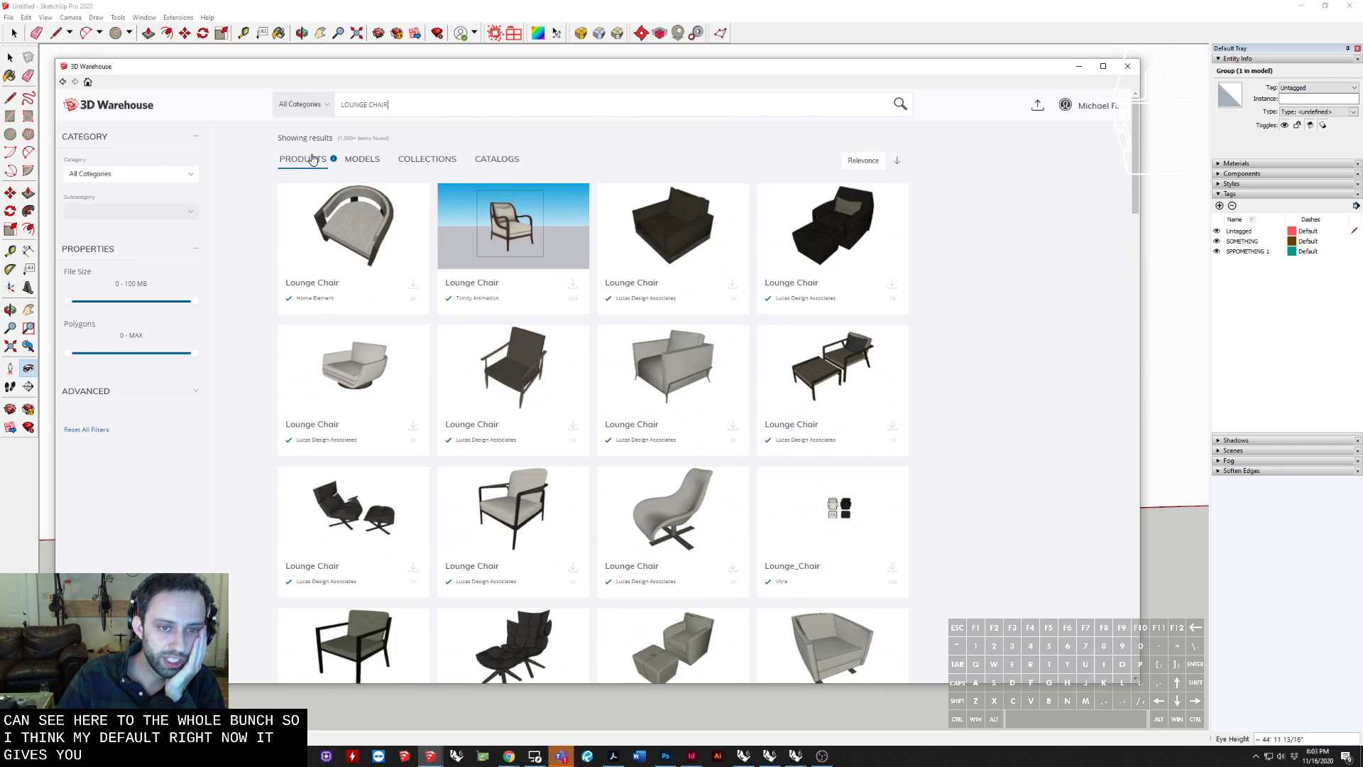
{"action": "scroll", "coordinate": [707, 419], "scroll_direction": "down", "scroll_amount": 3}
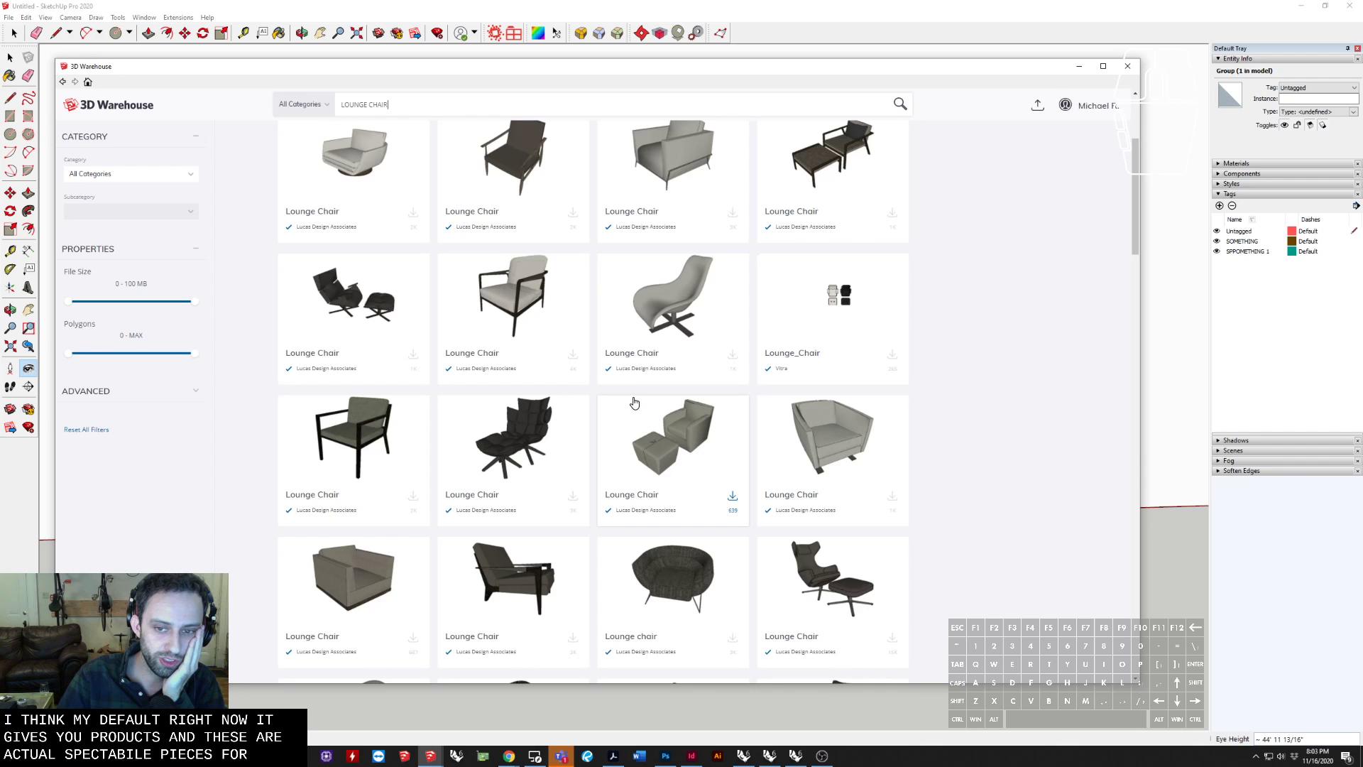
{"action": "scroll", "coordinate": [599, 395], "scroll_direction": "up", "scroll_amount": 3}
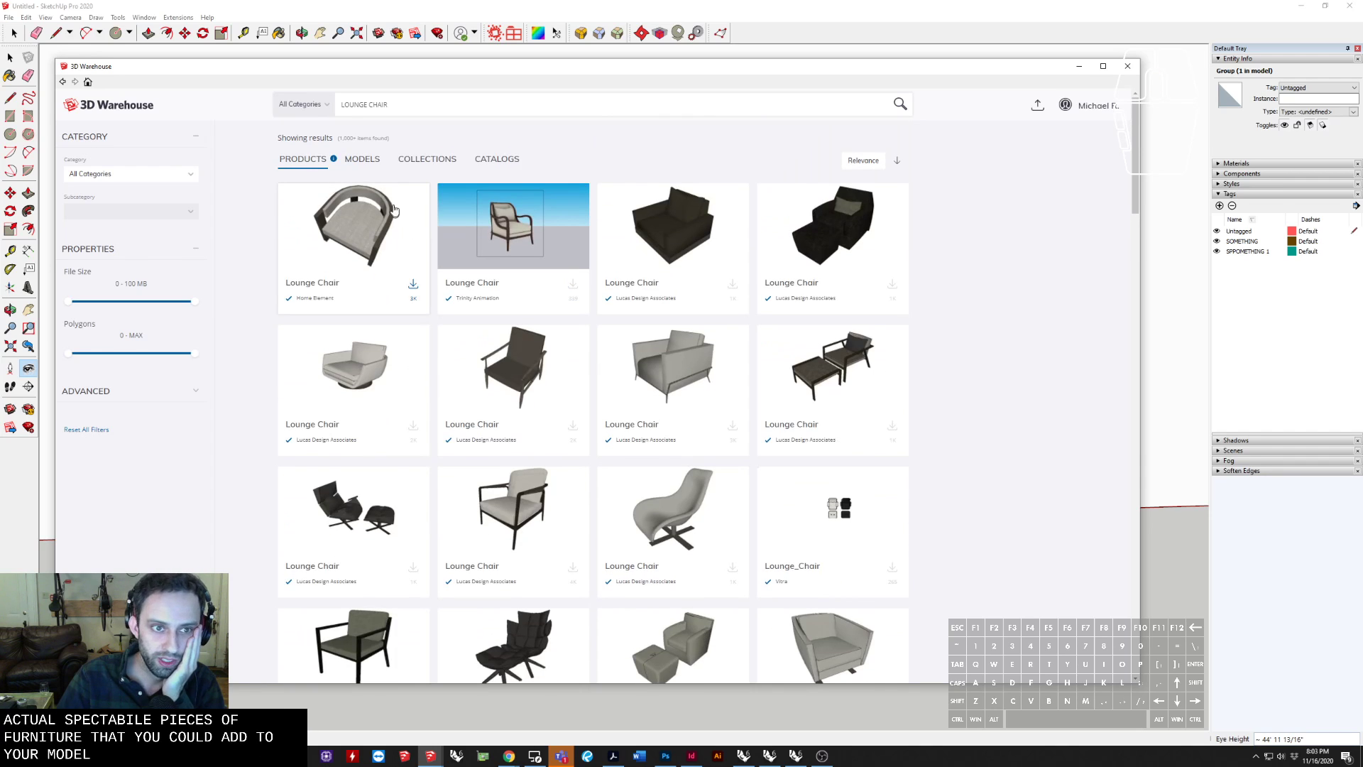
Show the lounge chair results as Models instead of Products and browse the user-submitted chairs
{"action": "left_click", "coordinate": [362, 159]}
{"action": "scroll", "coordinate": [454, 264], "scroll_direction": "down", "scroll_amount": 6}
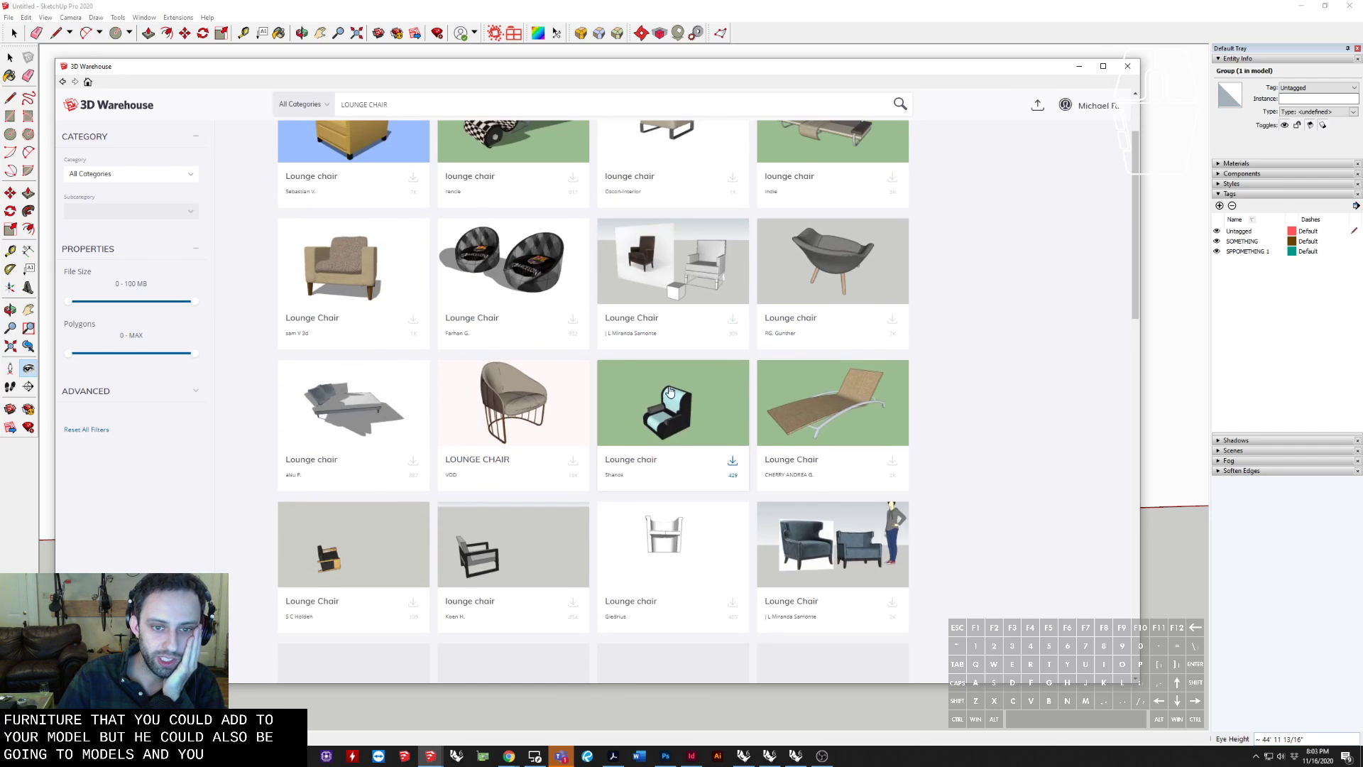
{"action": "scroll", "coordinate": [447, 440], "scroll_direction": "down", "scroll_amount": 1}
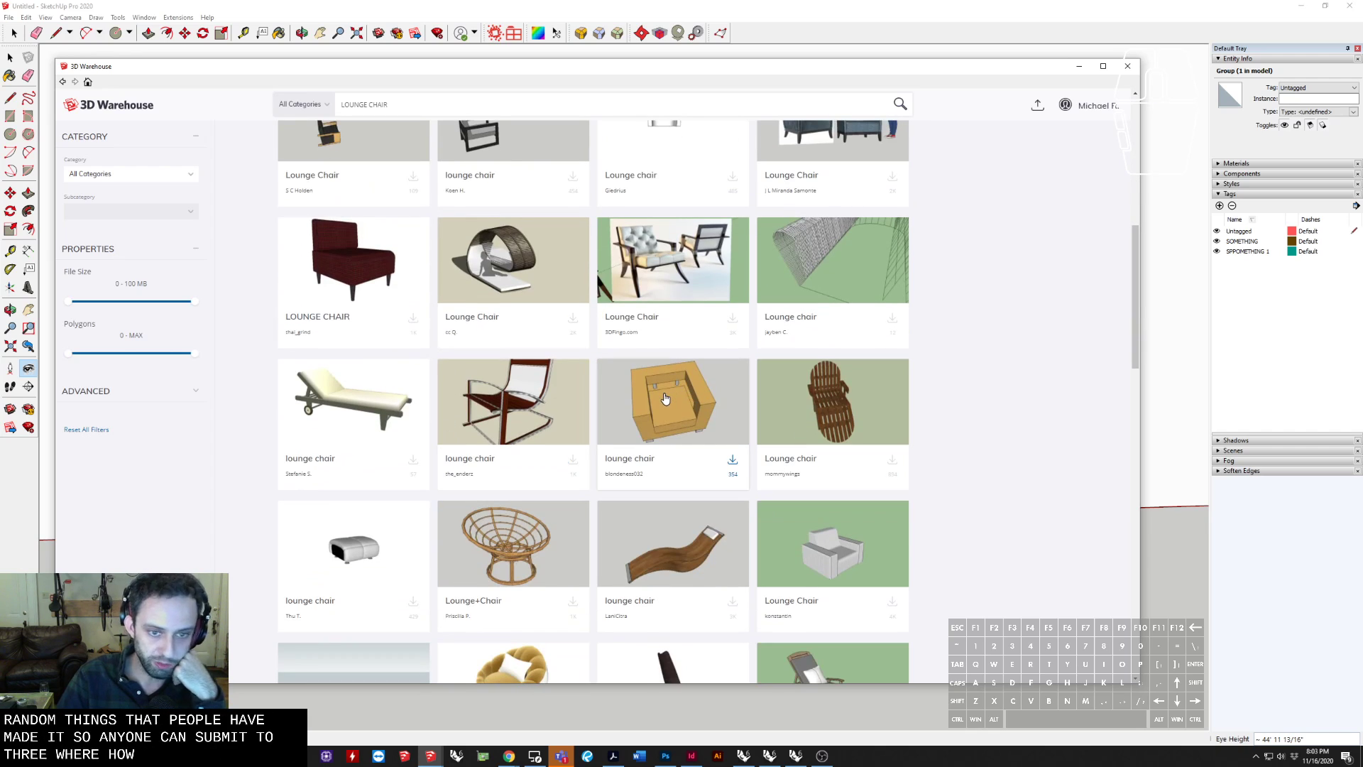
{"action": "scroll", "coordinate": [665, 399], "scroll_direction": "down", "scroll_amount": 4}
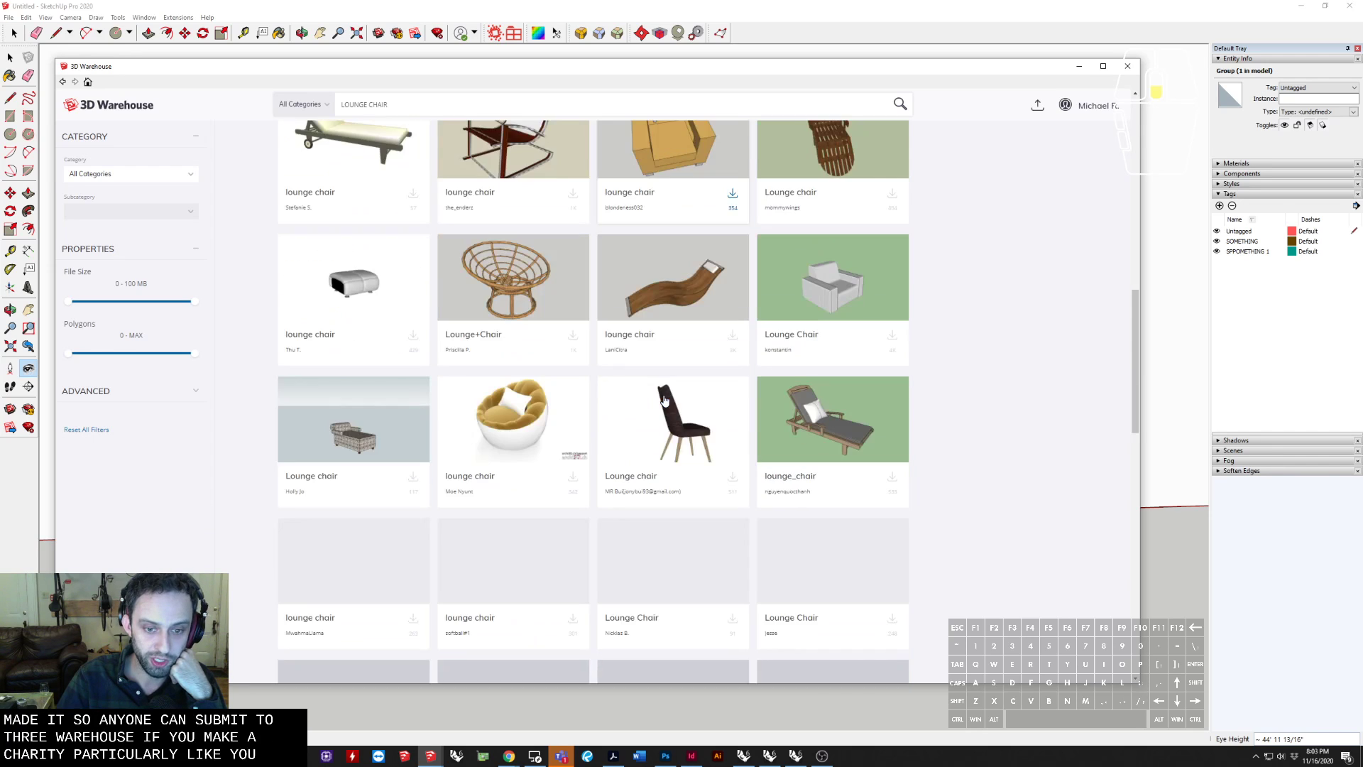
{"action": "scroll", "coordinate": [665, 399], "scroll_direction": "down", "scroll_amount": 3}
{"action": "scroll", "coordinate": [596, 379], "scroll_direction": "down", "scroll_amount": 4}
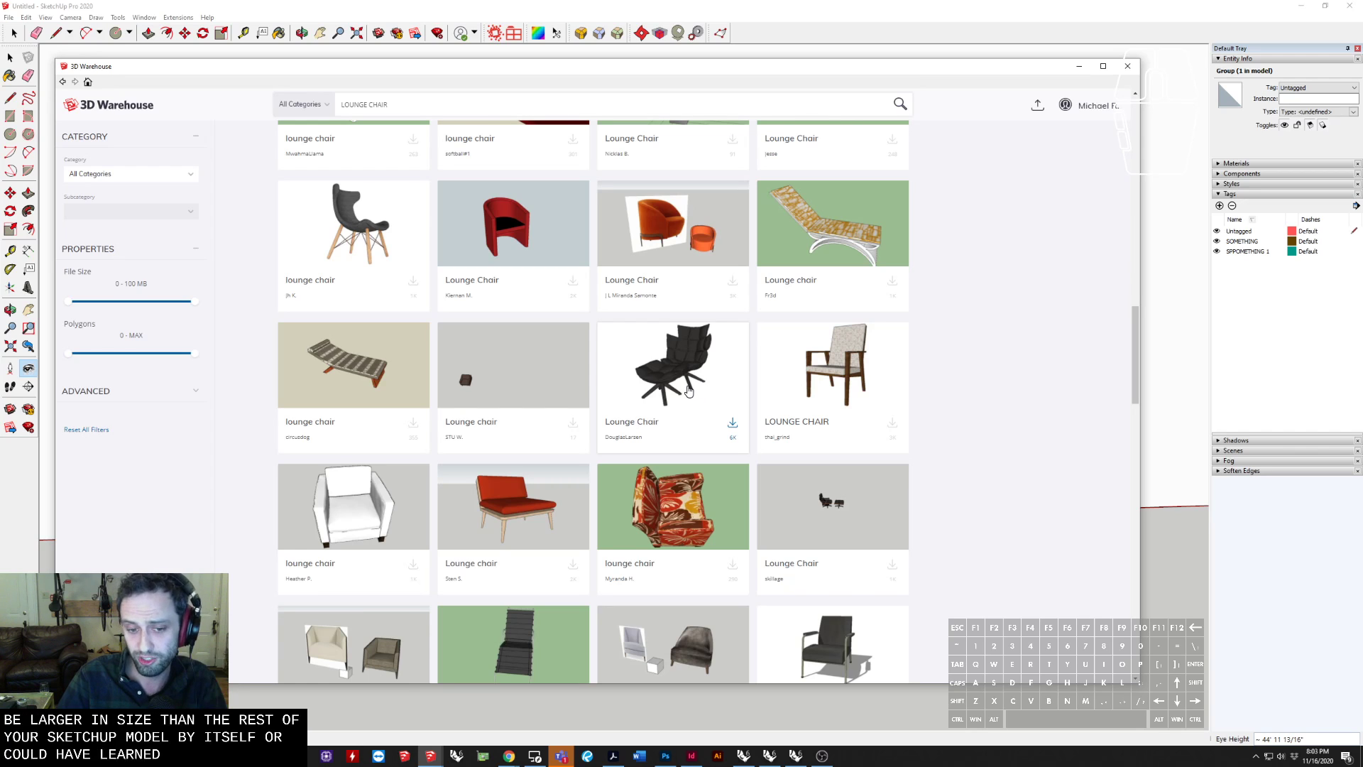
{"action": "scroll", "coordinate": [685, 396], "scroll_direction": "down", "scroll_amount": 8}
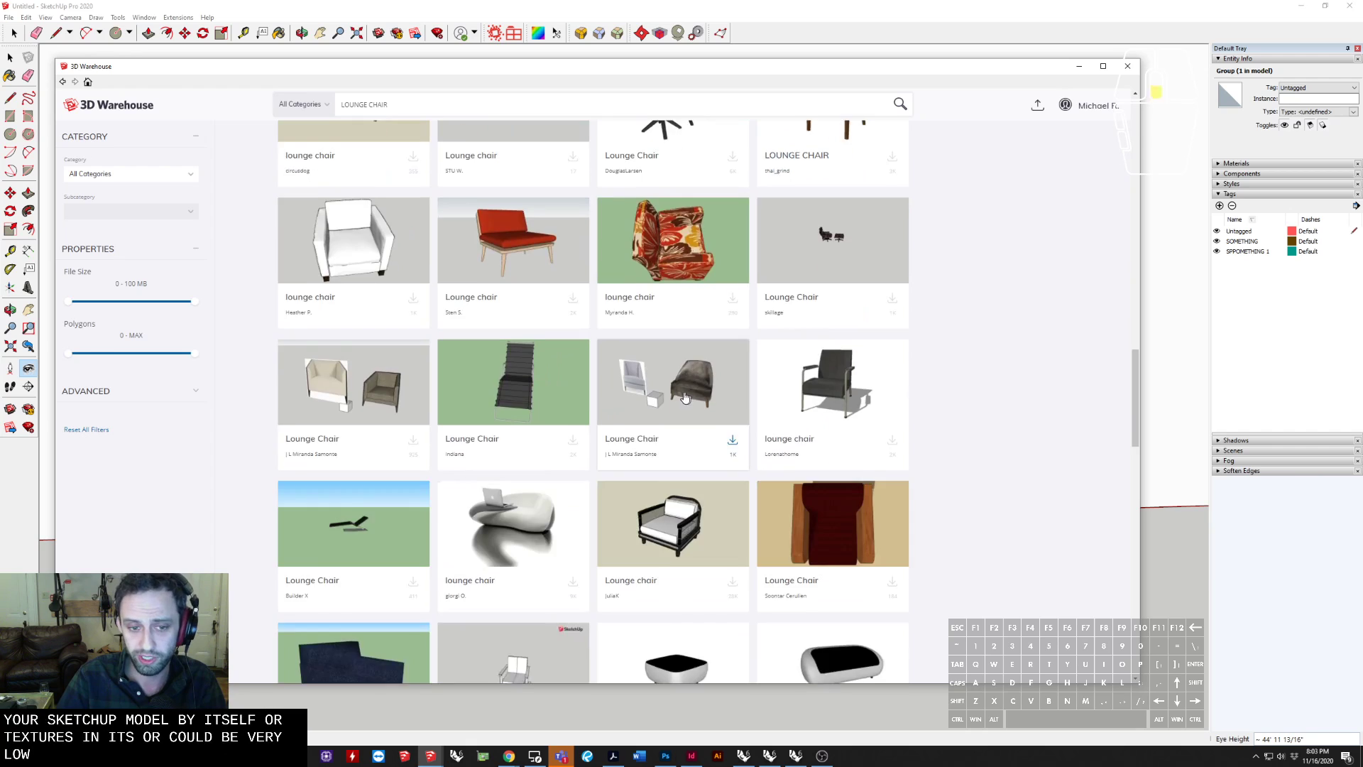
{"action": "scroll", "coordinate": [678, 412], "scroll_direction": "down", "scroll_amount": 4}
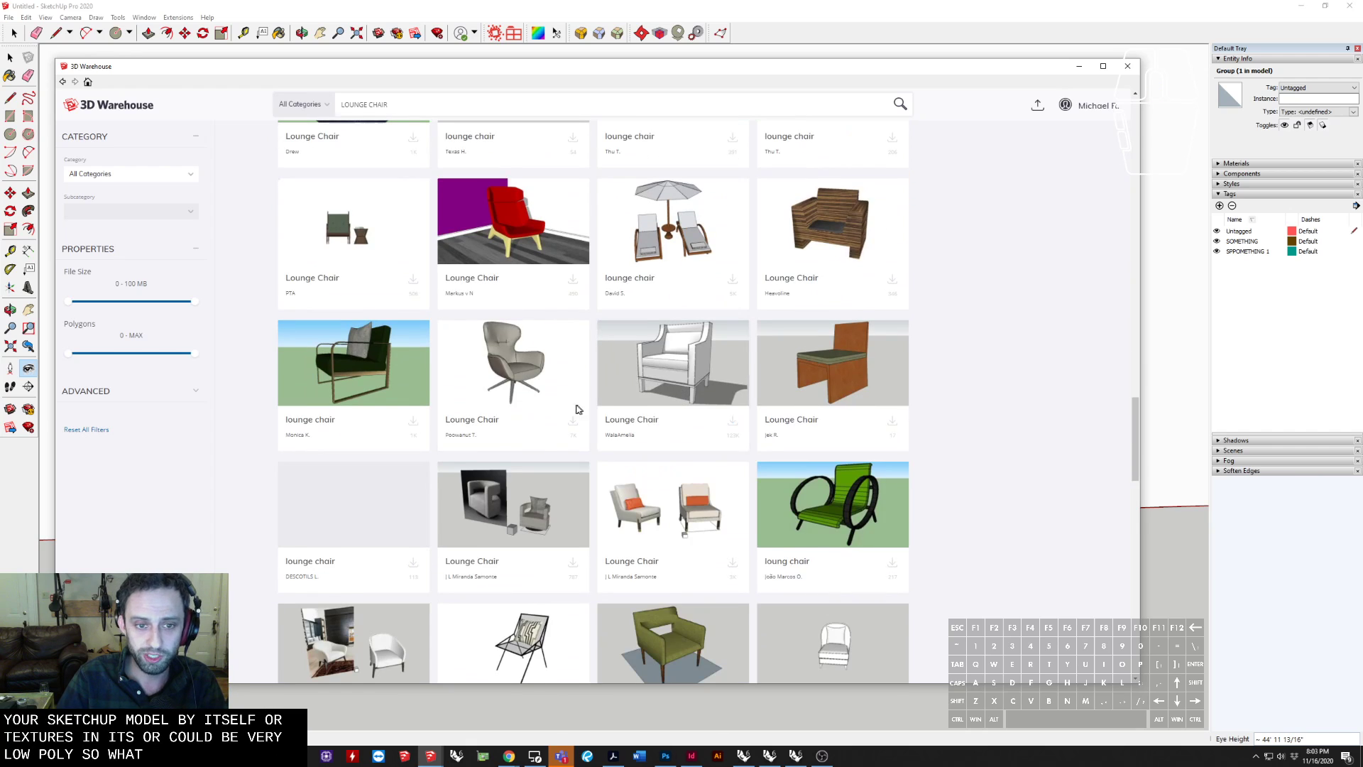
{"action": "scroll", "coordinate": [577, 410], "scroll_direction": "down", "scroll_amount": 9}
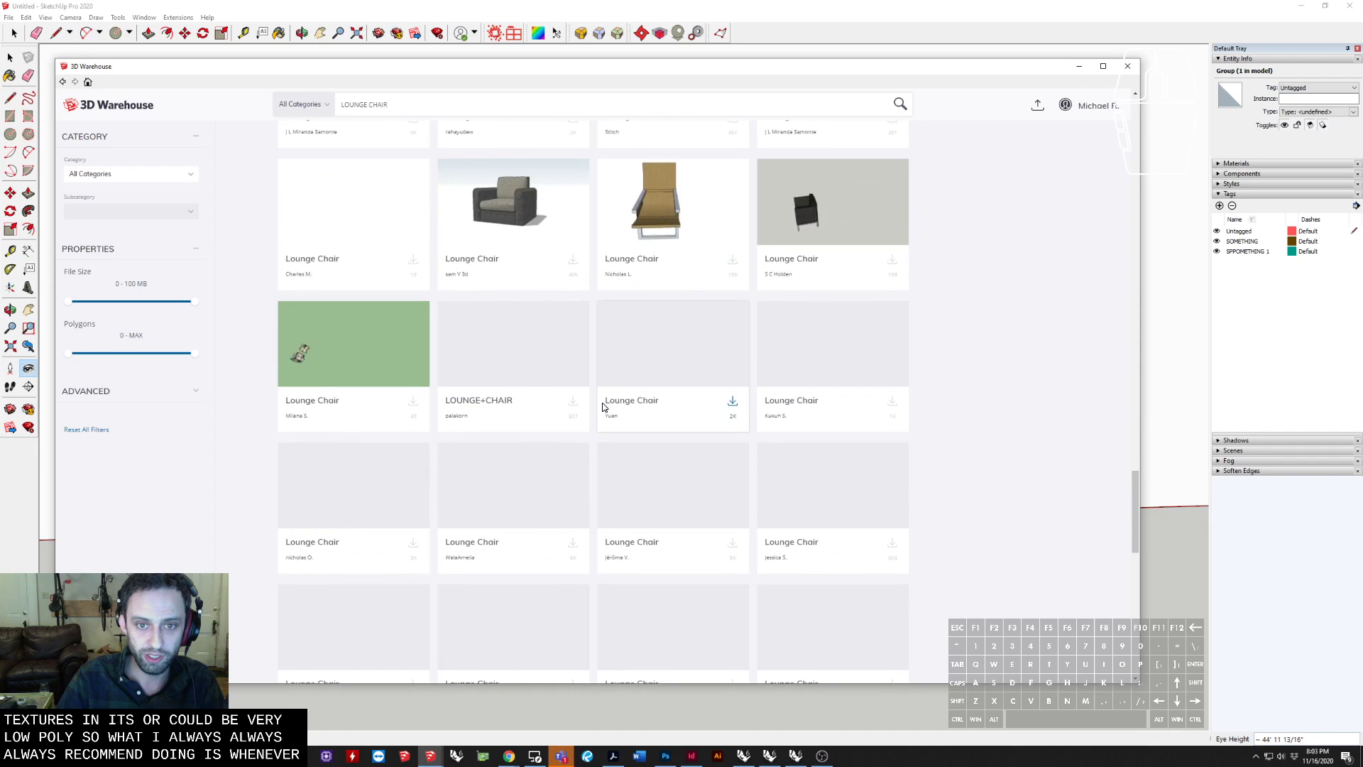
{"action": "scroll", "coordinate": [602, 406], "scroll_direction": "down", "scroll_amount": 10}
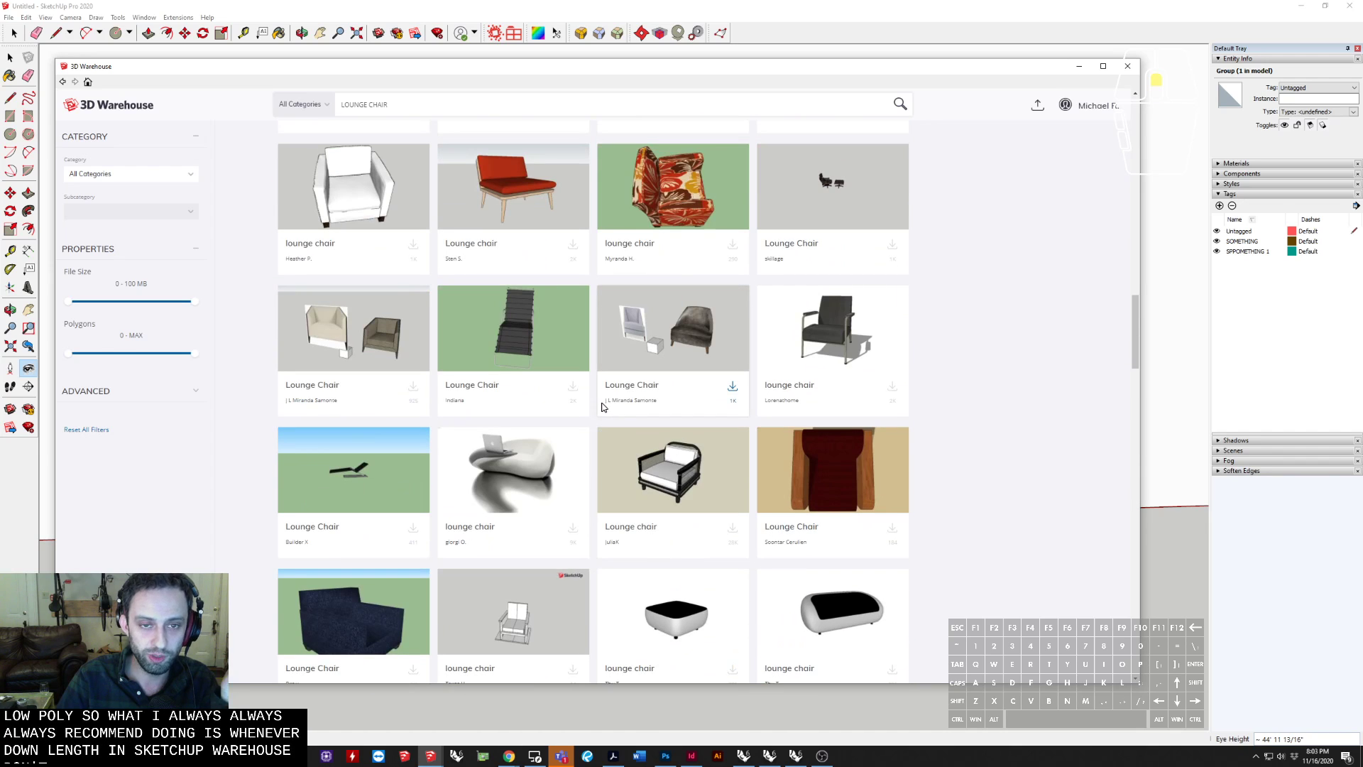
{"action": "scroll", "coordinate": [602, 406], "scroll_direction": "up", "scroll_amount": 6}
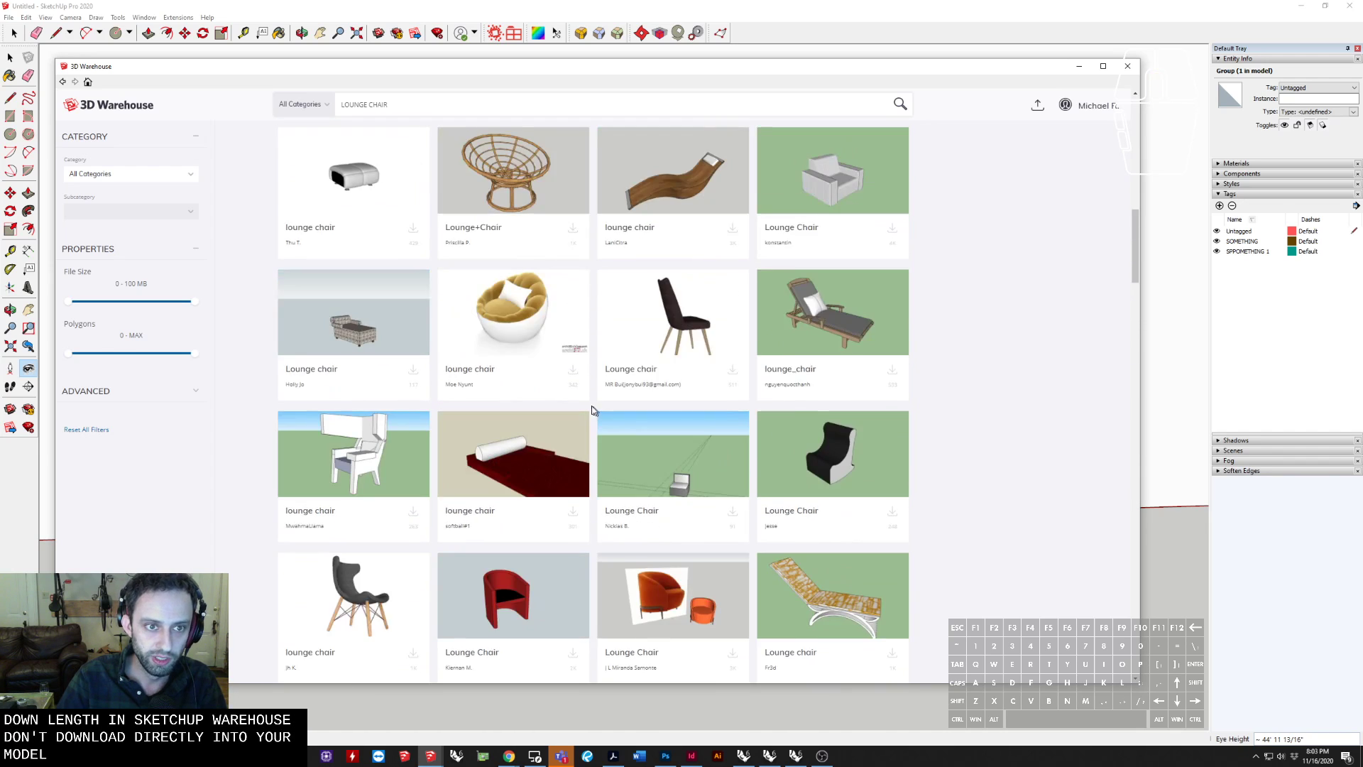
{"action": "scroll", "coordinate": [593, 410], "scroll_direction": "up", "scroll_amount": 10}
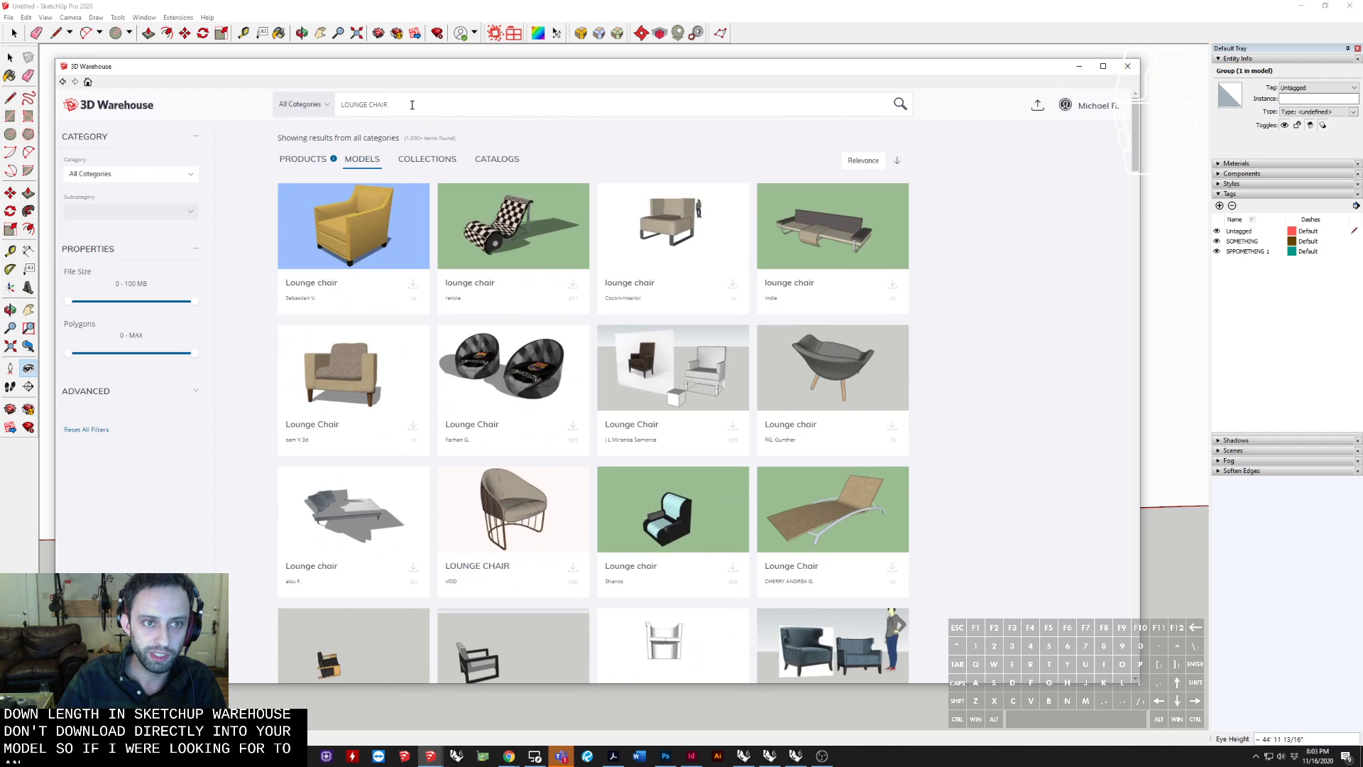
Search the 3D Warehouse models for LOUNGE CHAIR OUTDOOR and look through the first results
{"action": "type", "text": "OUTDOOR"}
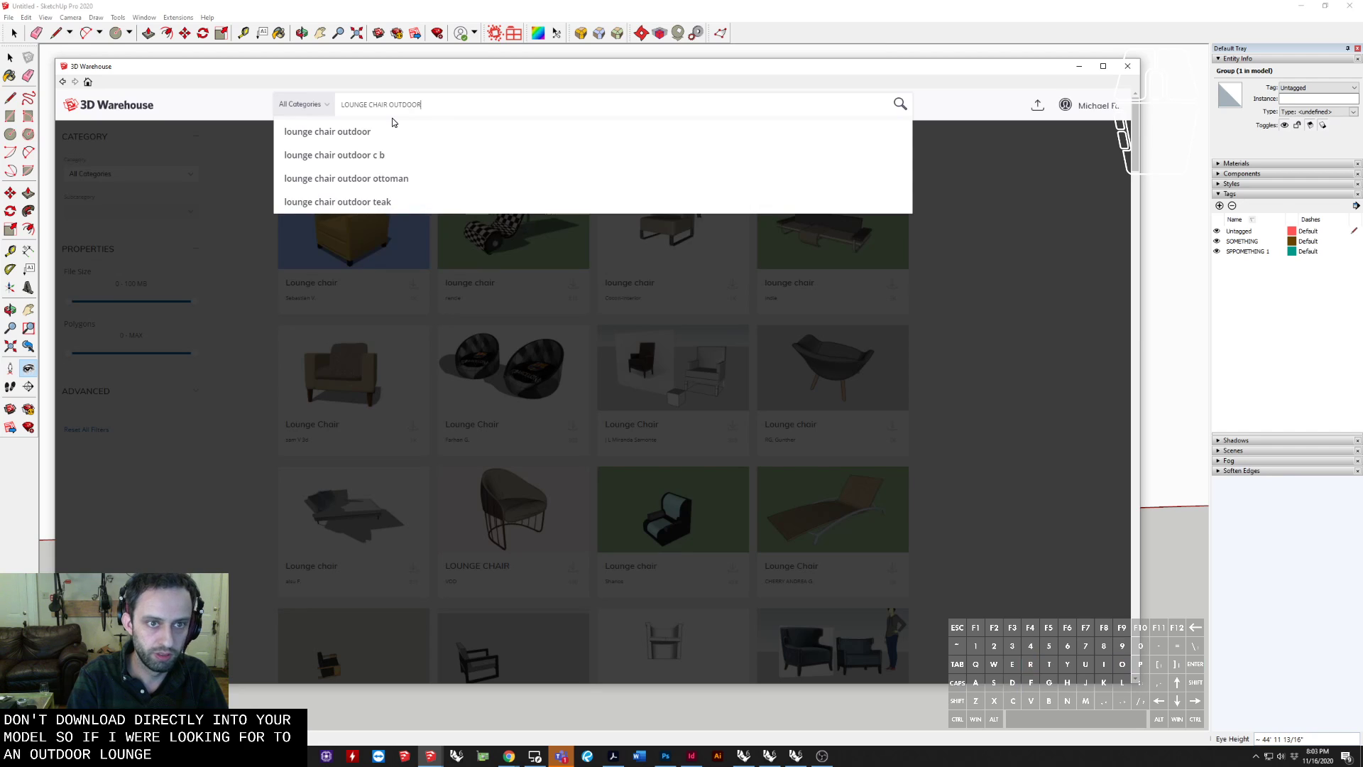
{"action": "key", "text": "Return"}
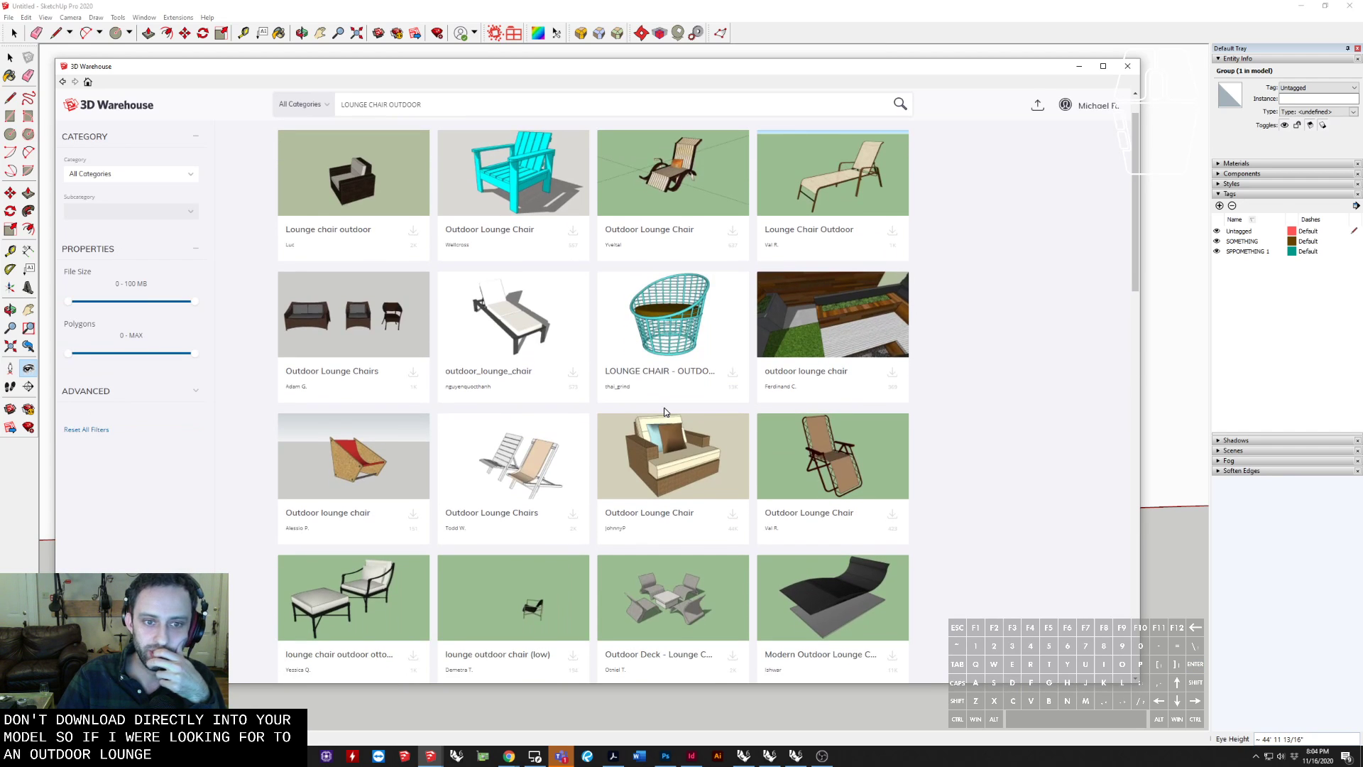
{"action": "scroll", "coordinate": [724, 454], "scroll_direction": "down", "scroll_amount": 2}
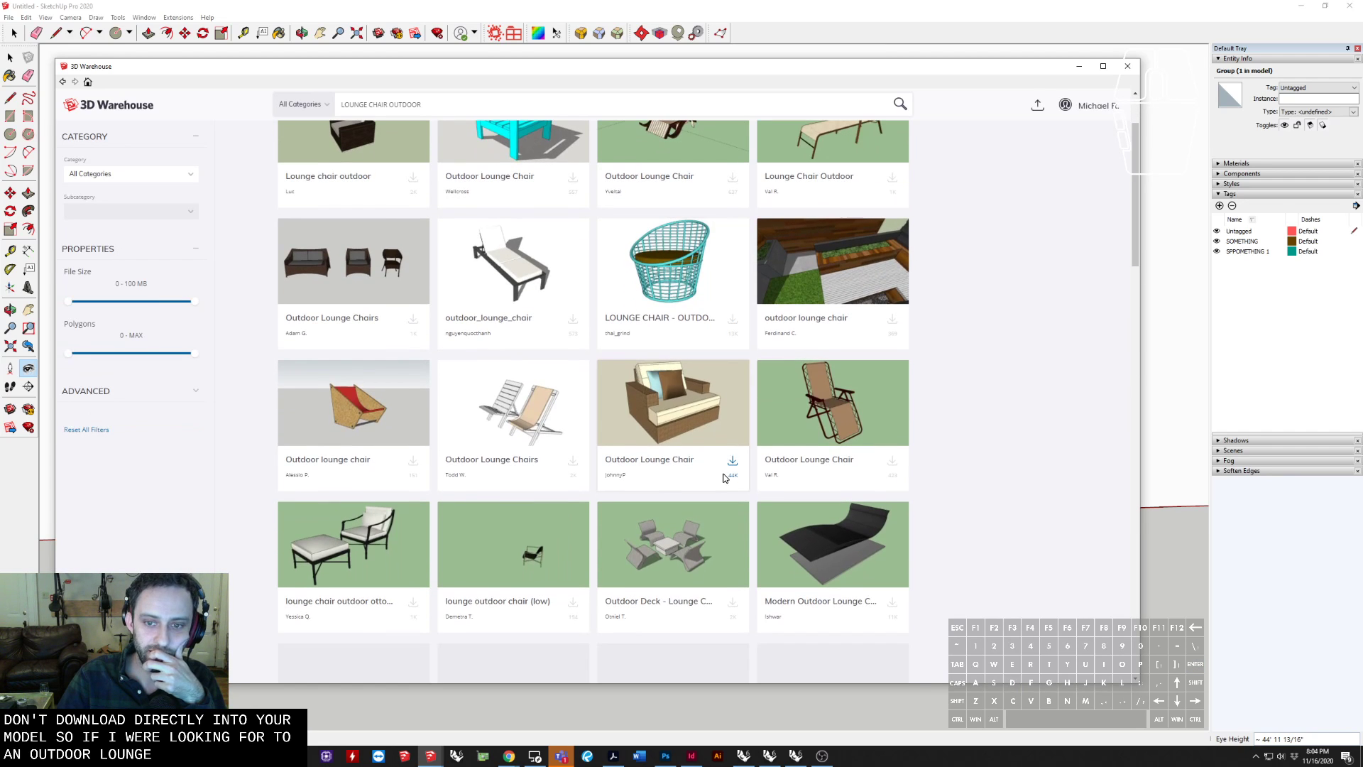
Preview the outdoor_lounge_chair model, check its file size, and close the preview
{"action": "left_click", "coordinate": [546, 278]}
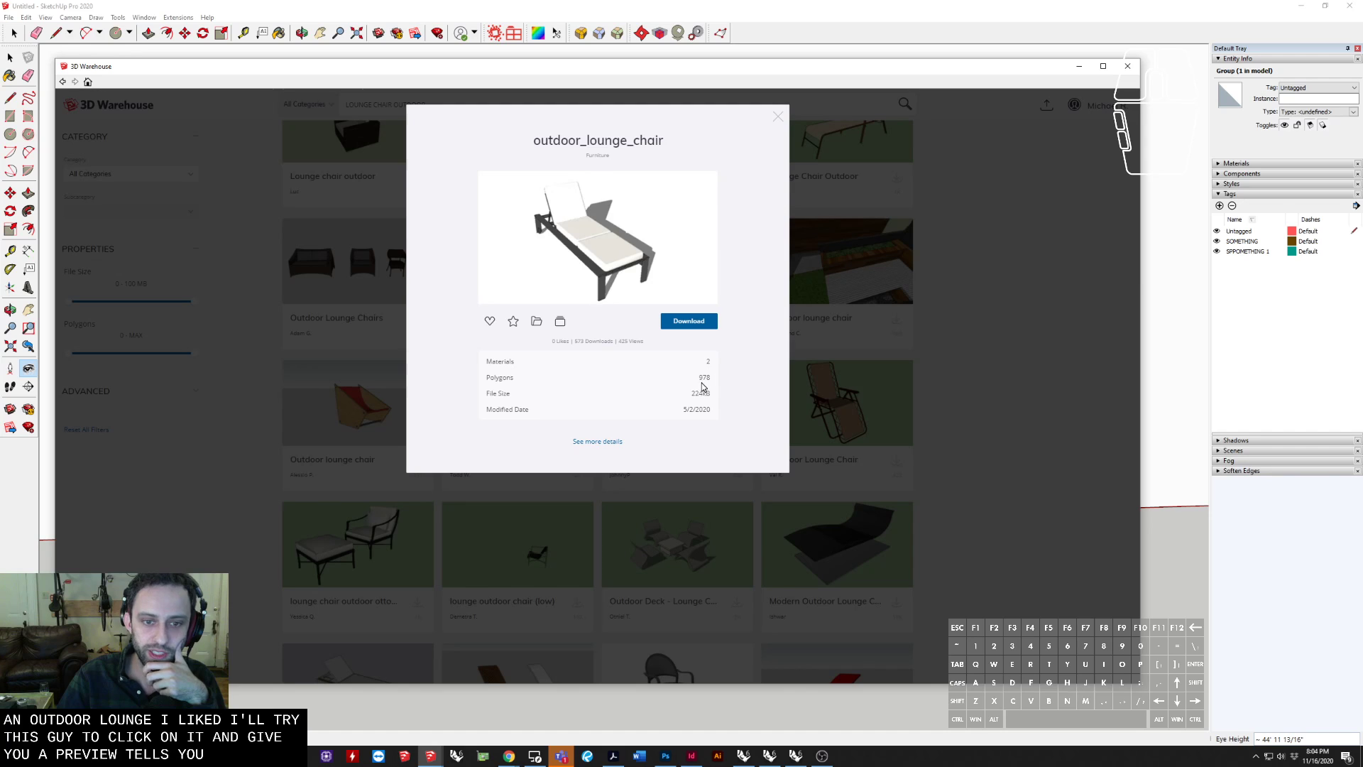
{"action": "left_click_drag", "start_coordinate": [693, 392], "coordinate": [721, 396]}
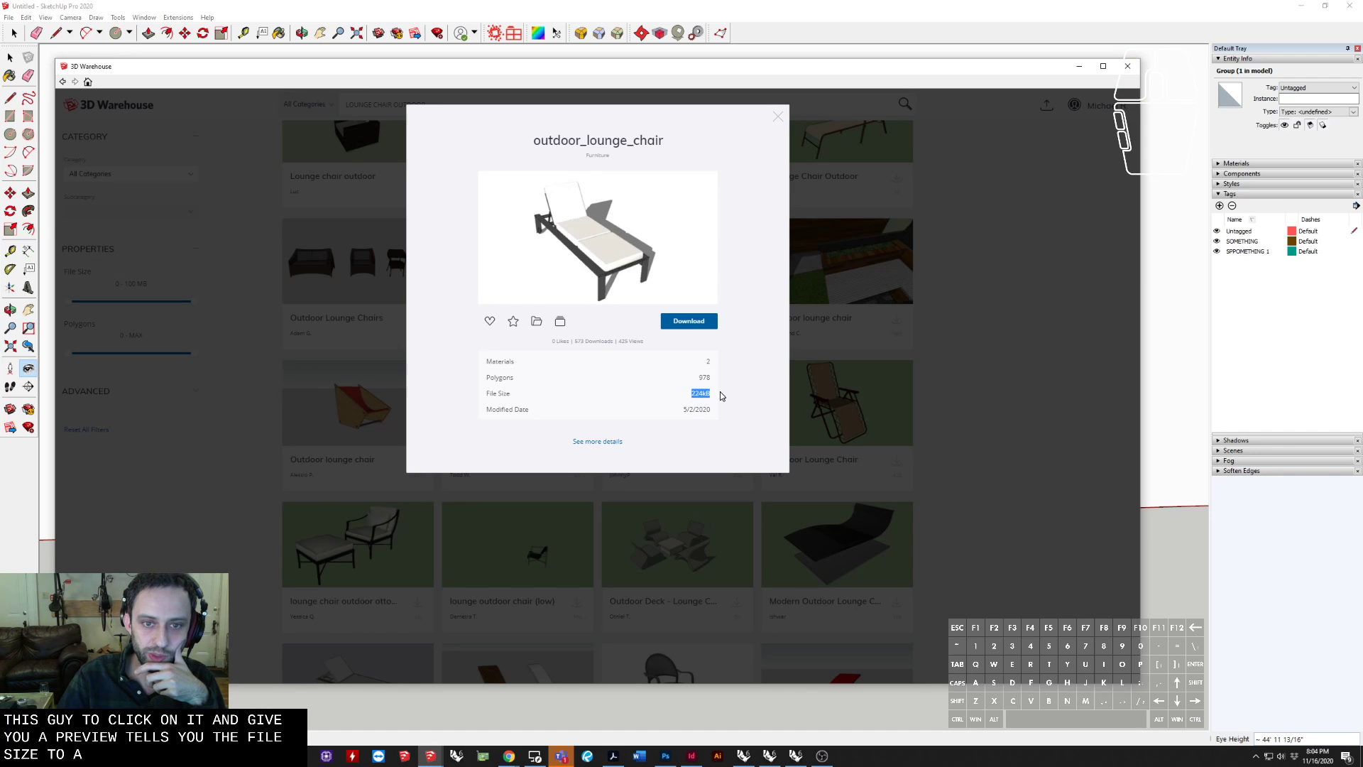
{"action": "left_click", "coordinate": [777, 116]}
Browse further through the outdoor lounge chair results and open the details page of the second Outdoor Furniture Gallery model
{"action": "scroll", "coordinate": [816, 287], "scroll_direction": "down", "scroll_amount": 2}
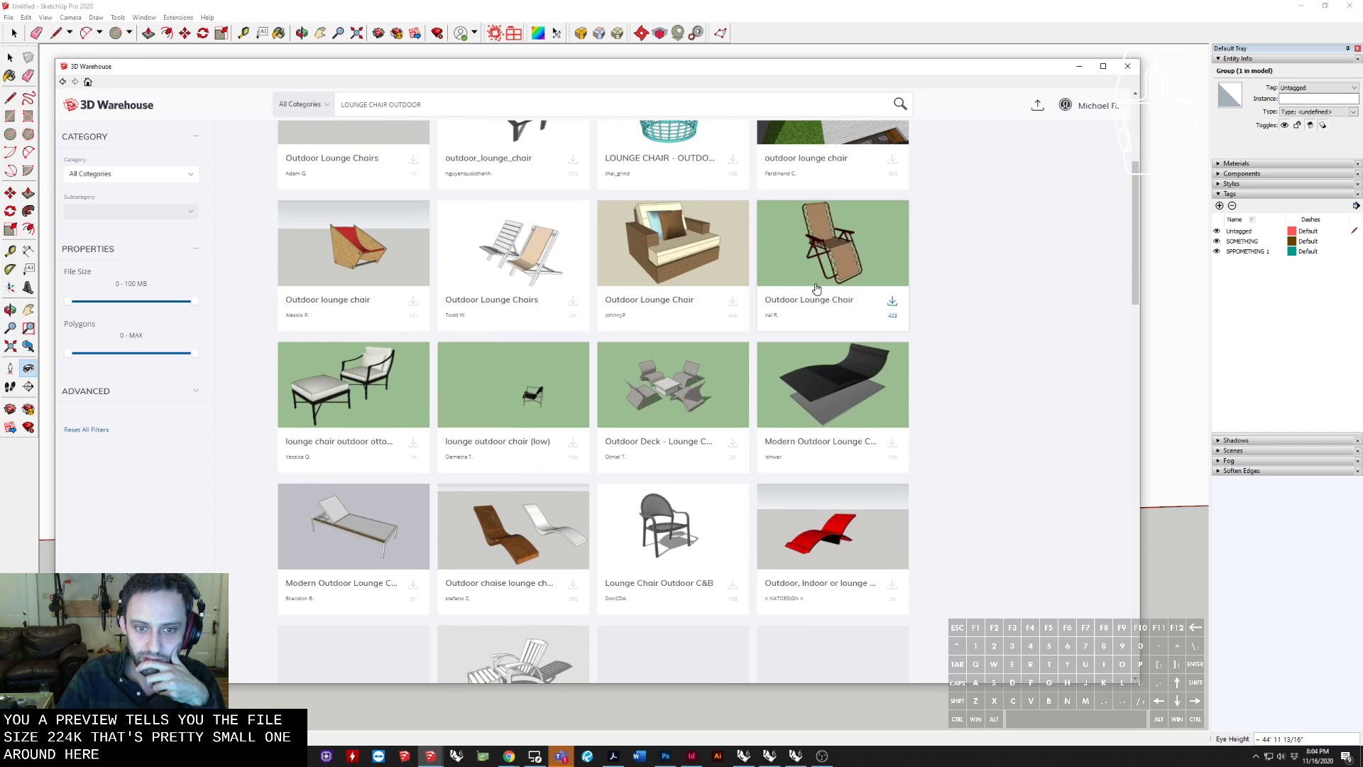
{"action": "scroll", "coordinate": [684, 385], "scroll_direction": "down", "scroll_amount": 7}
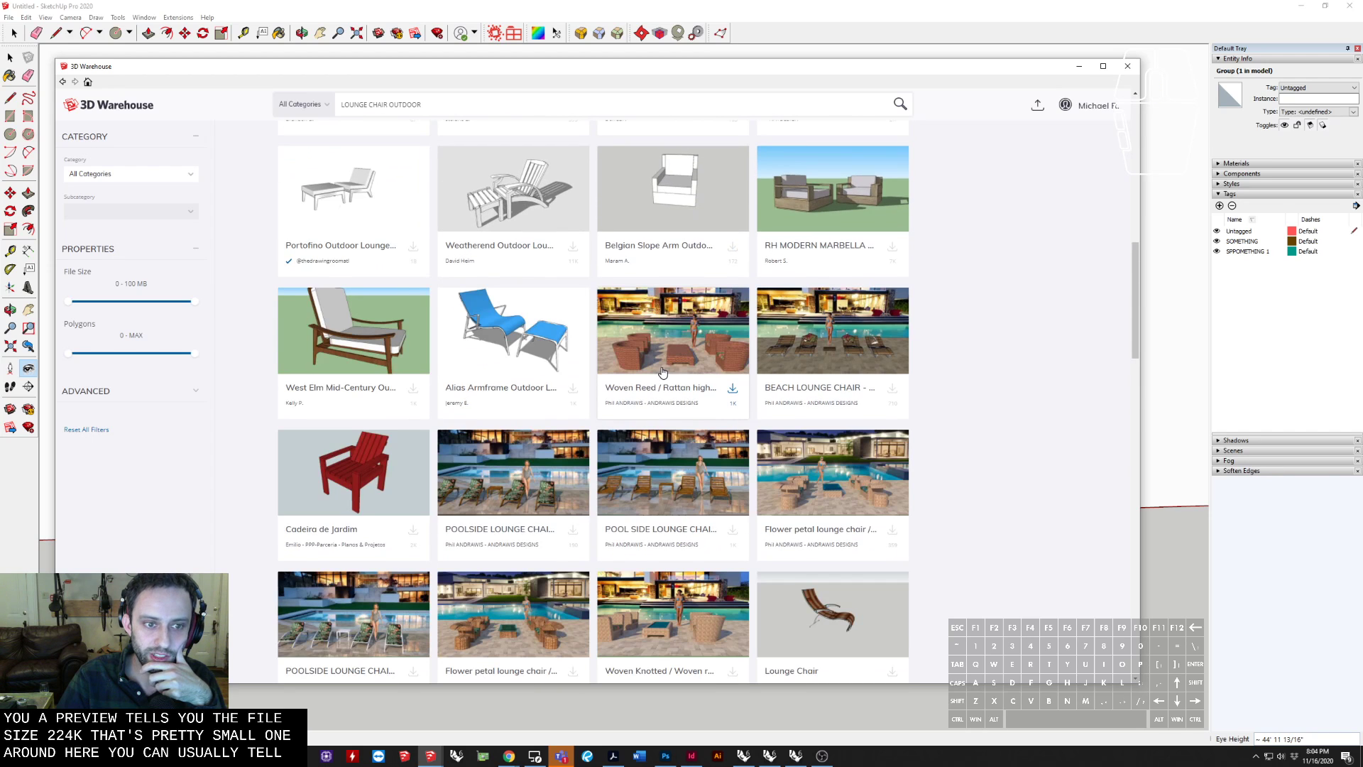
{"action": "scroll", "coordinate": [662, 372], "scroll_direction": "down", "scroll_amount": 5}
{"action": "scroll", "coordinate": [660, 365], "scroll_direction": "down", "scroll_amount": 5}
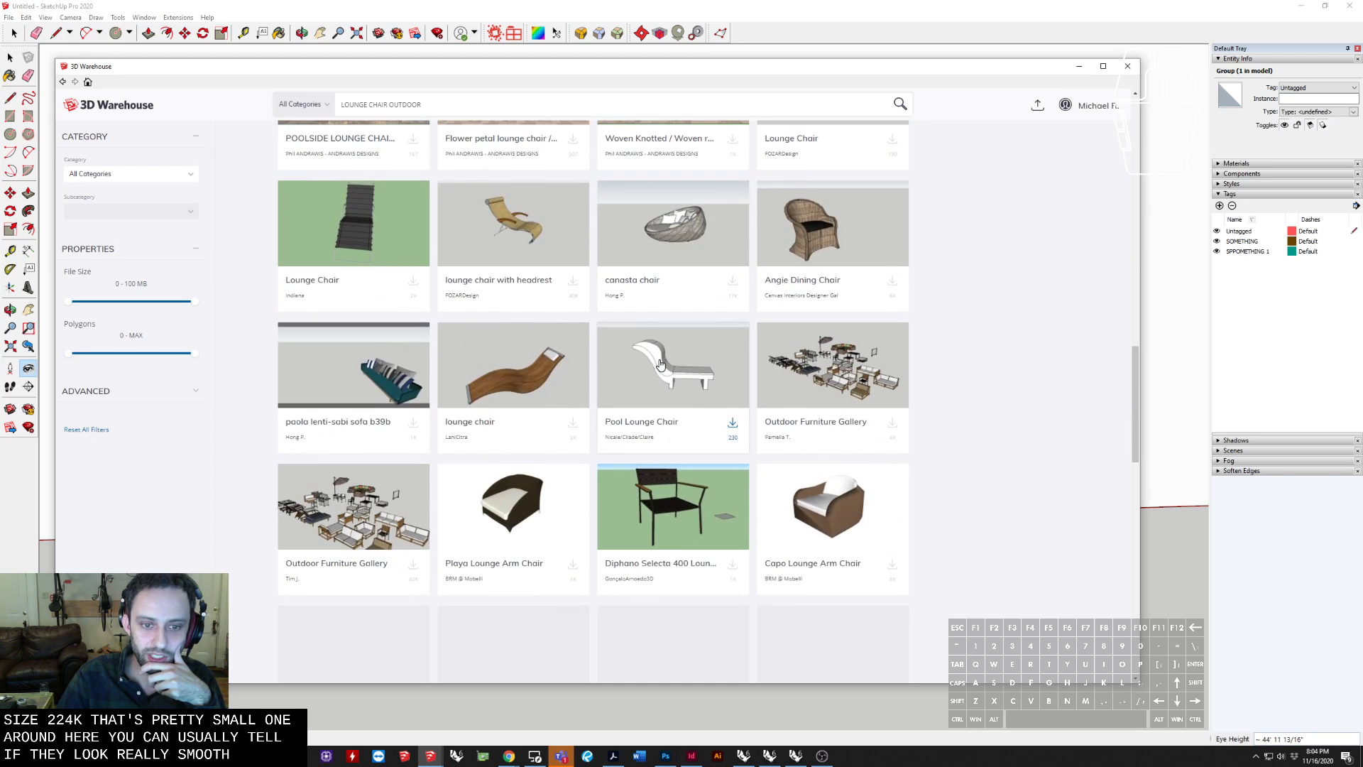
{"action": "scroll", "coordinate": [661, 366], "scroll_direction": "down", "scroll_amount": 1}
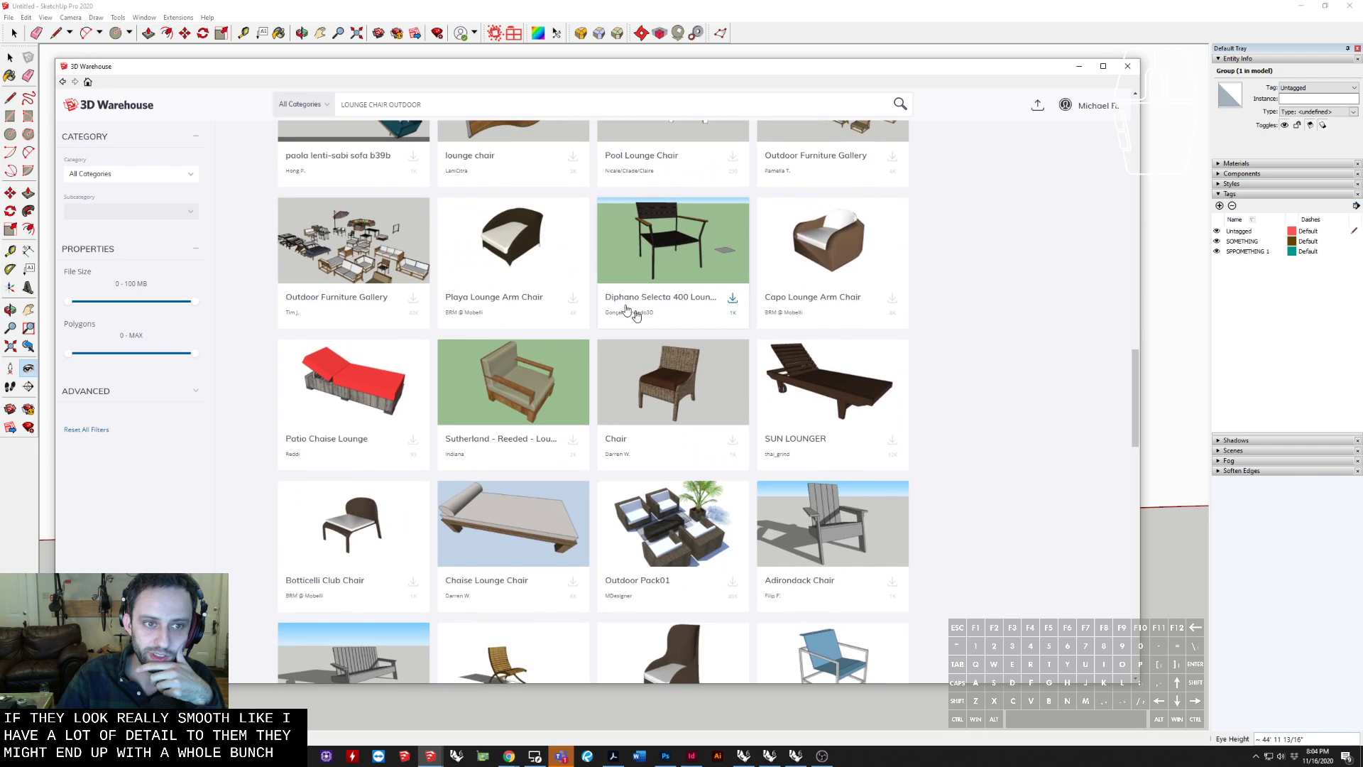
{"action": "left_click", "coordinate": [383, 298]}
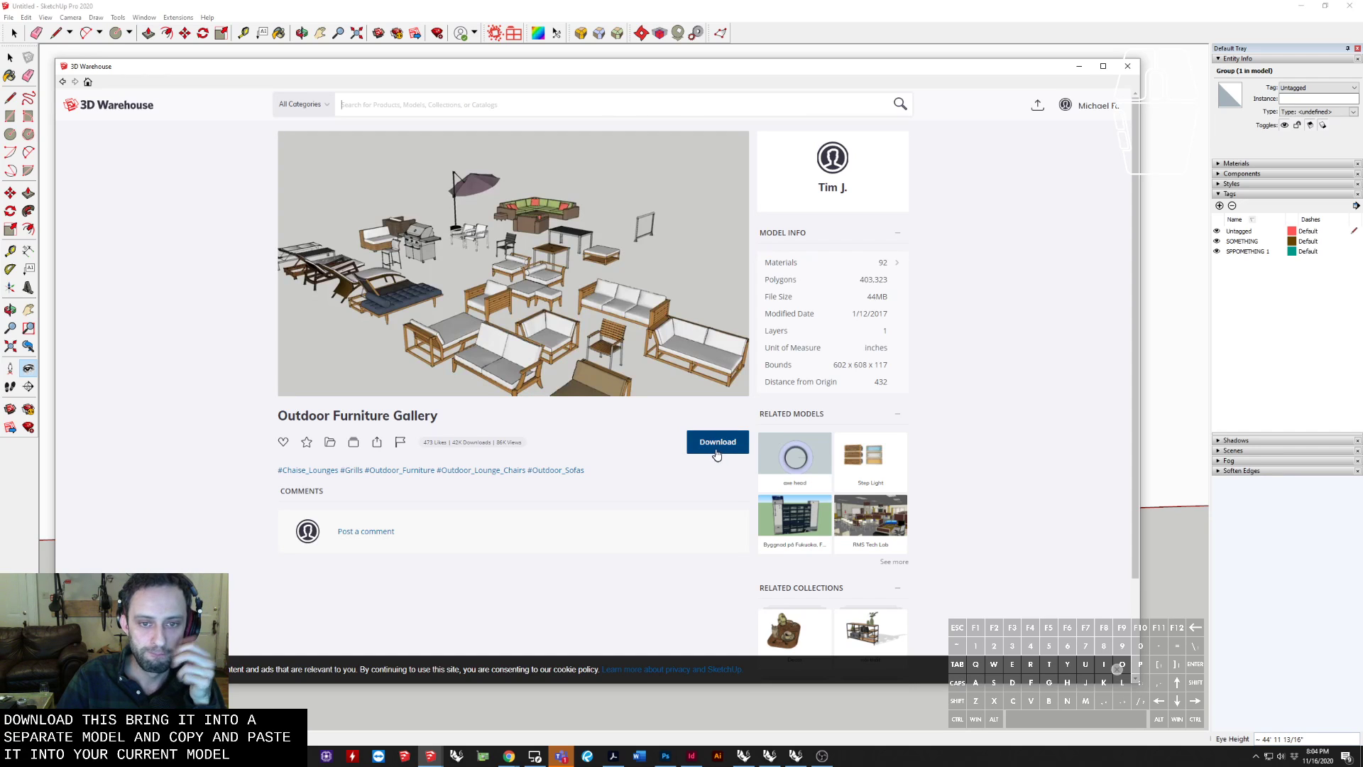
Download the gallery as the separate file Furniture in the Assignment 12.0 folder, without loading it into the model, and close the 3D Warehouse
{"action": "left_click", "coordinate": [716, 452]}
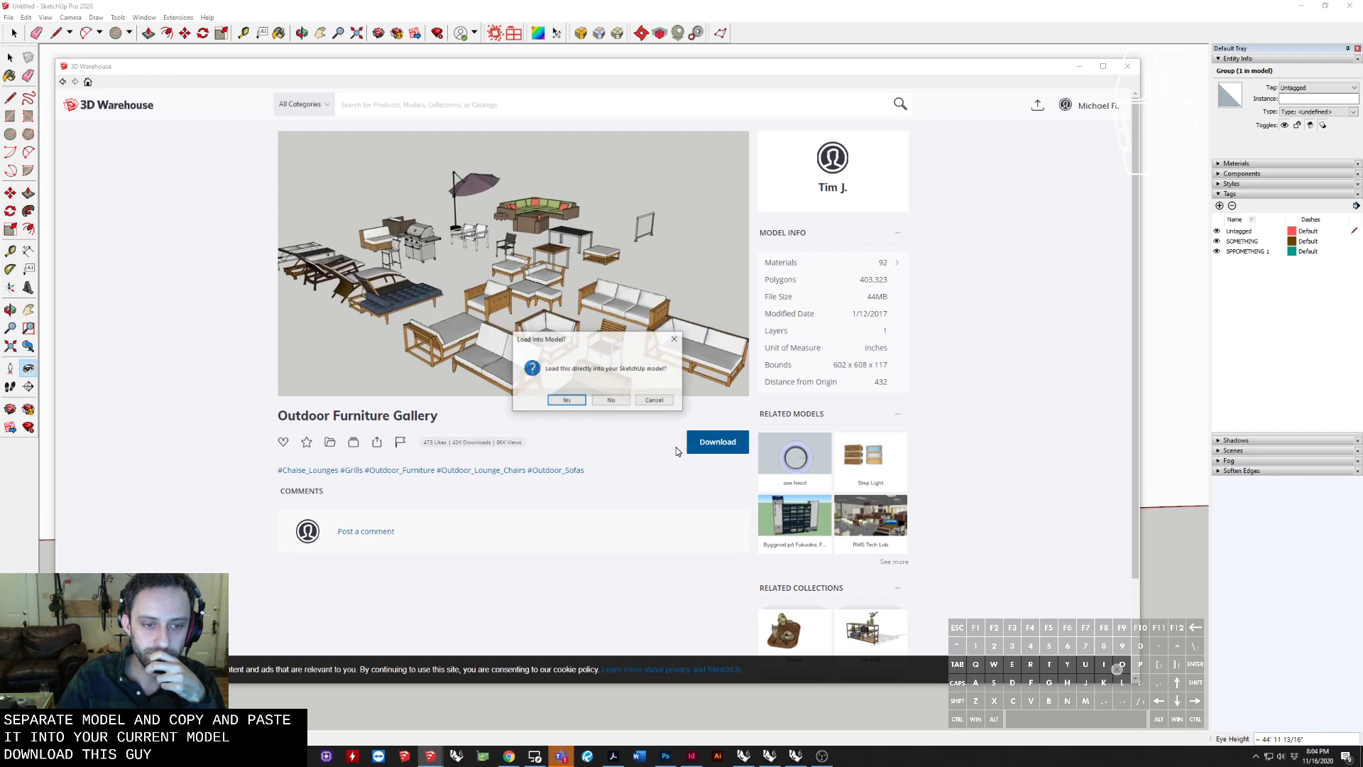
{"action": "left_click", "coordinate": [614, 402]}
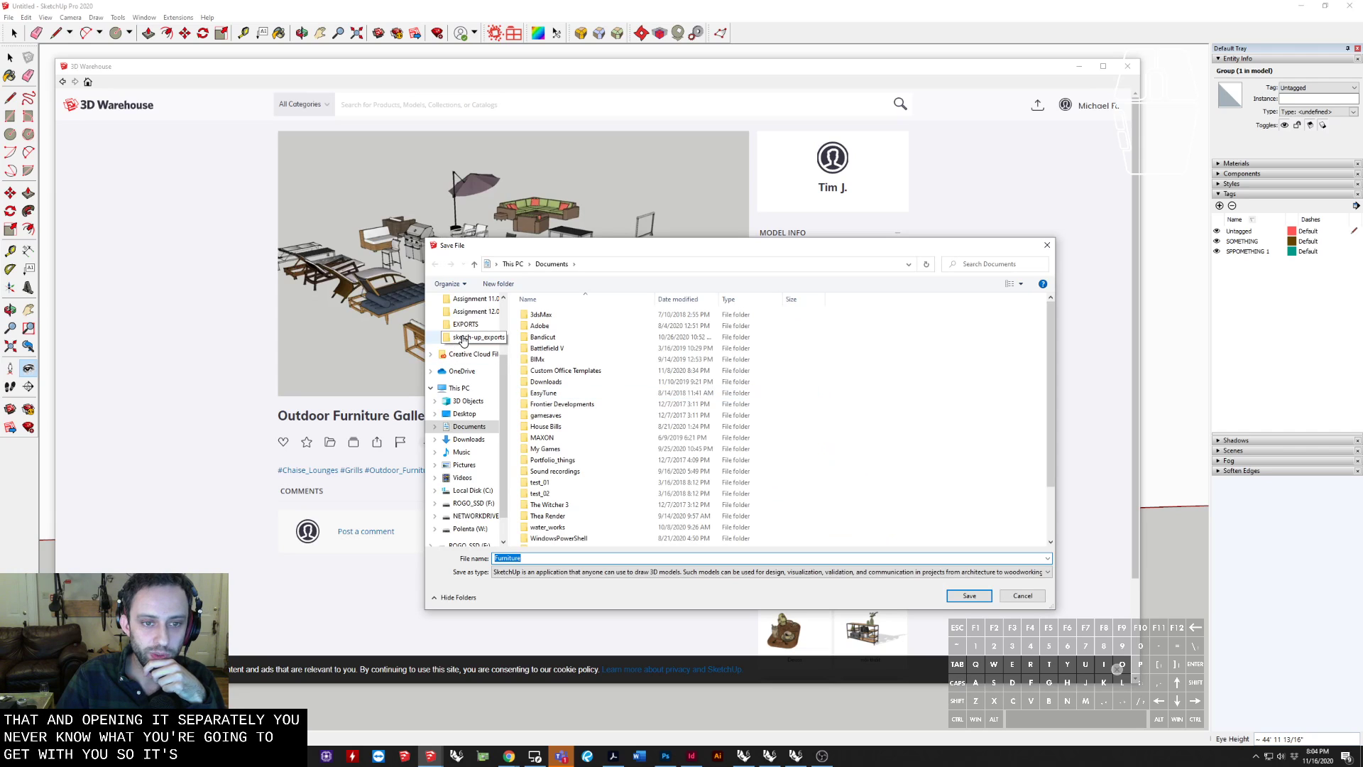
{"action": "left_click", "coordinate": [469, 312]}
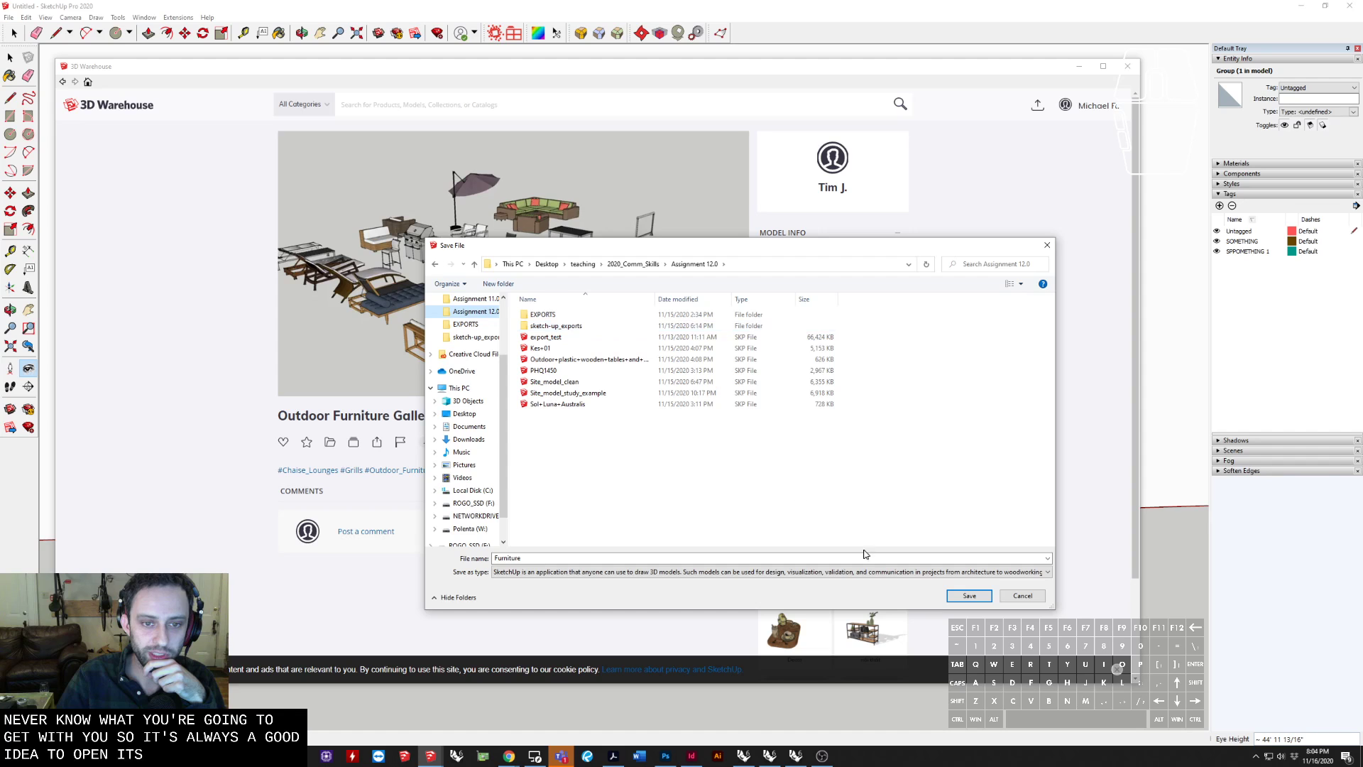
{"action": "left_click", "coordinate": [965, 597]}
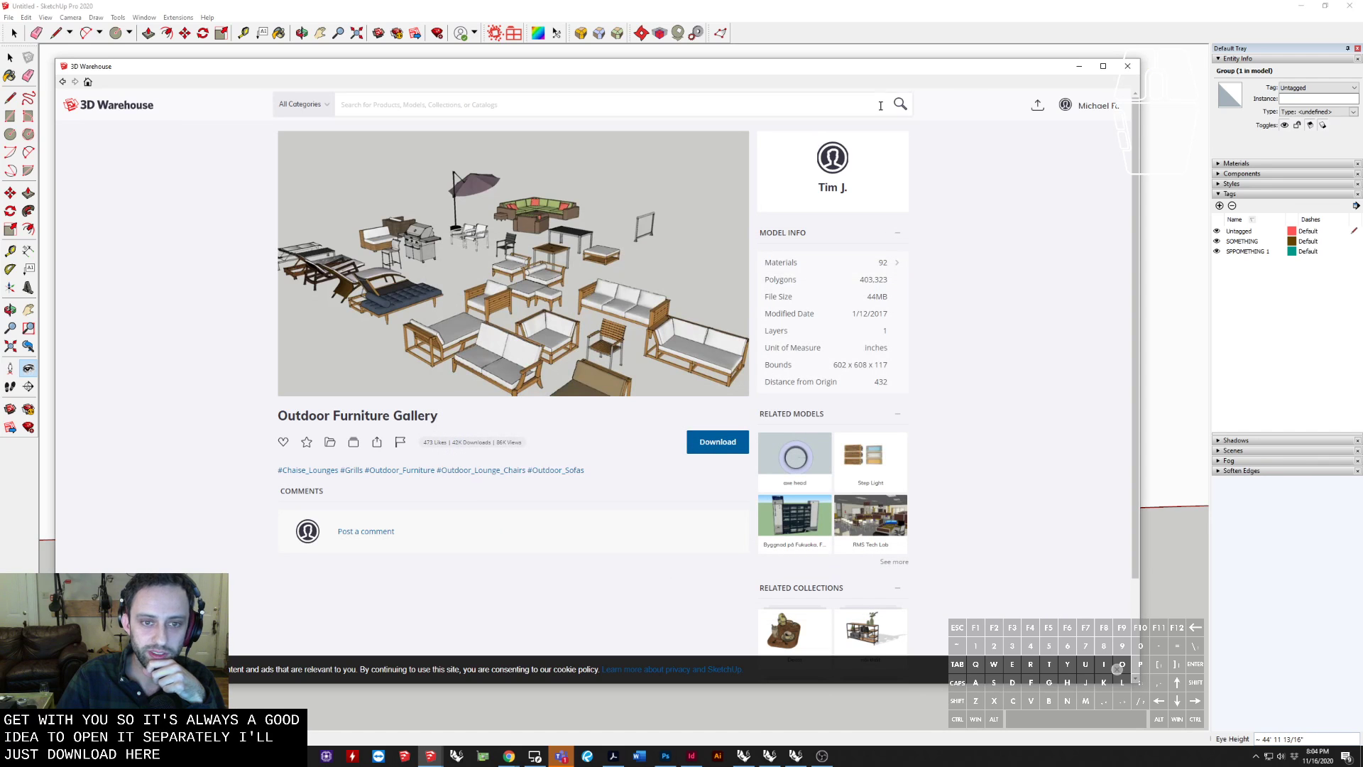
{"action": "left_click", "coordinate": [1127, 67]}
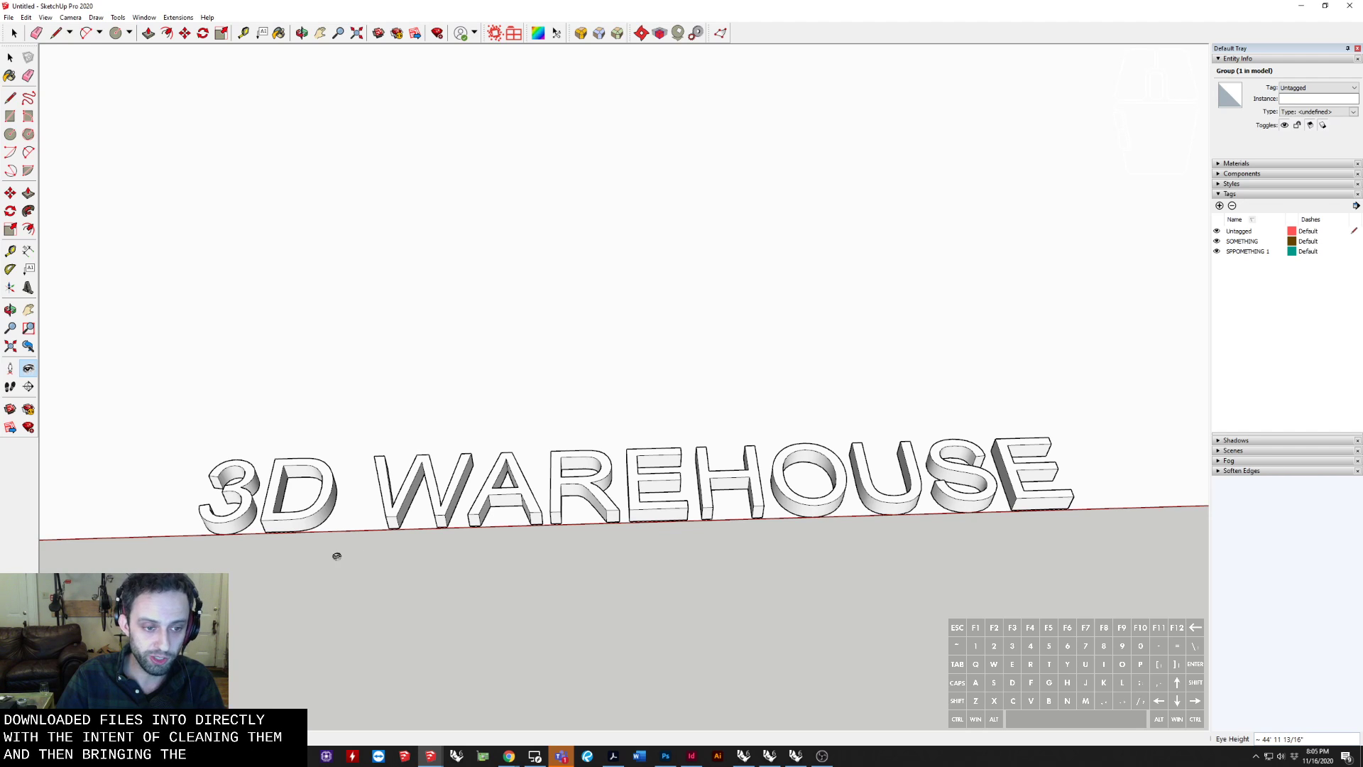
Open the downloaded Furniture file in its own SketchUp window and maximize that window
{"action": "left_click_drag", "start_coordinate": [335, 553], "coordinate": [414, 456]}
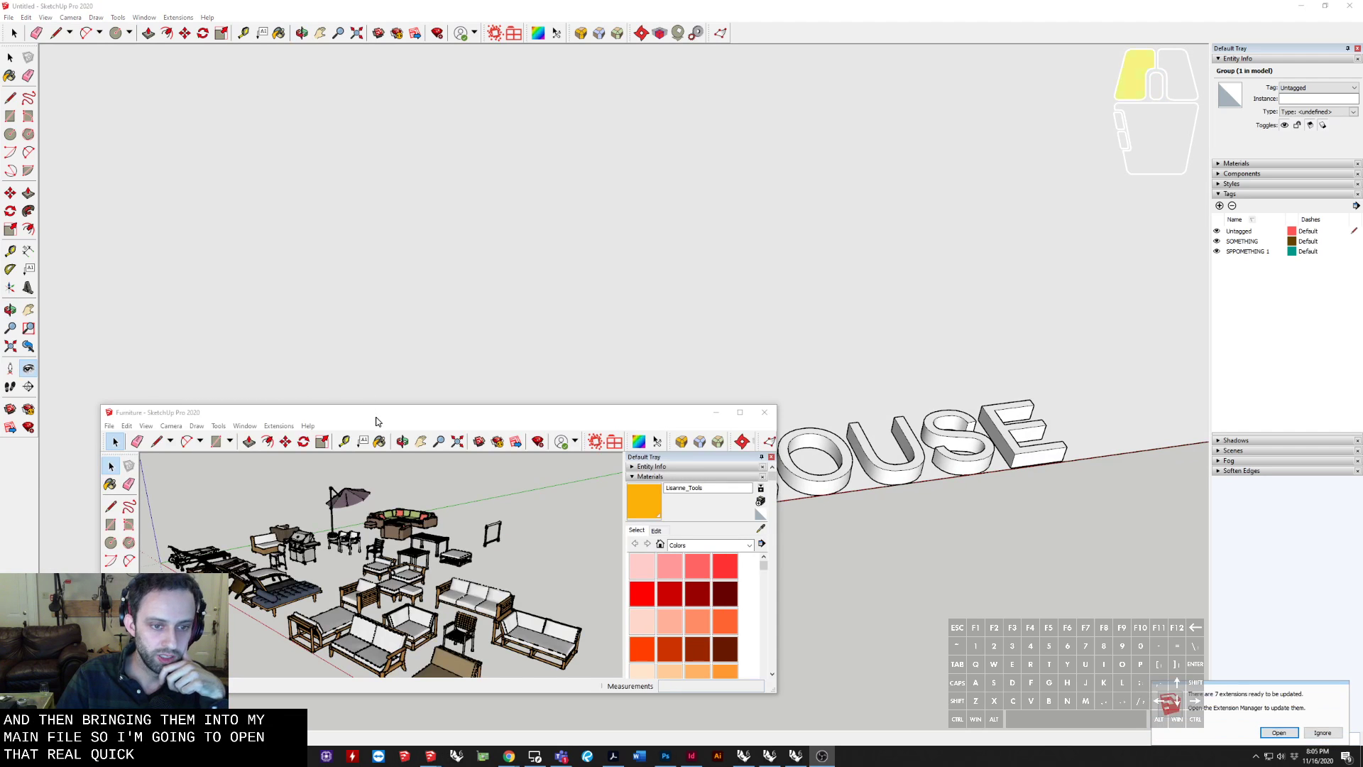
{"action": "mouse_move", "coordinate": [373, 406]}
{"action": "left_mouse_down"}
{"action": "mouse_move", "coordinate": [425, 384]}
{"action": "mouse_move", "coordinate": [532, 1]}
{"action": "left_mouse_up"}
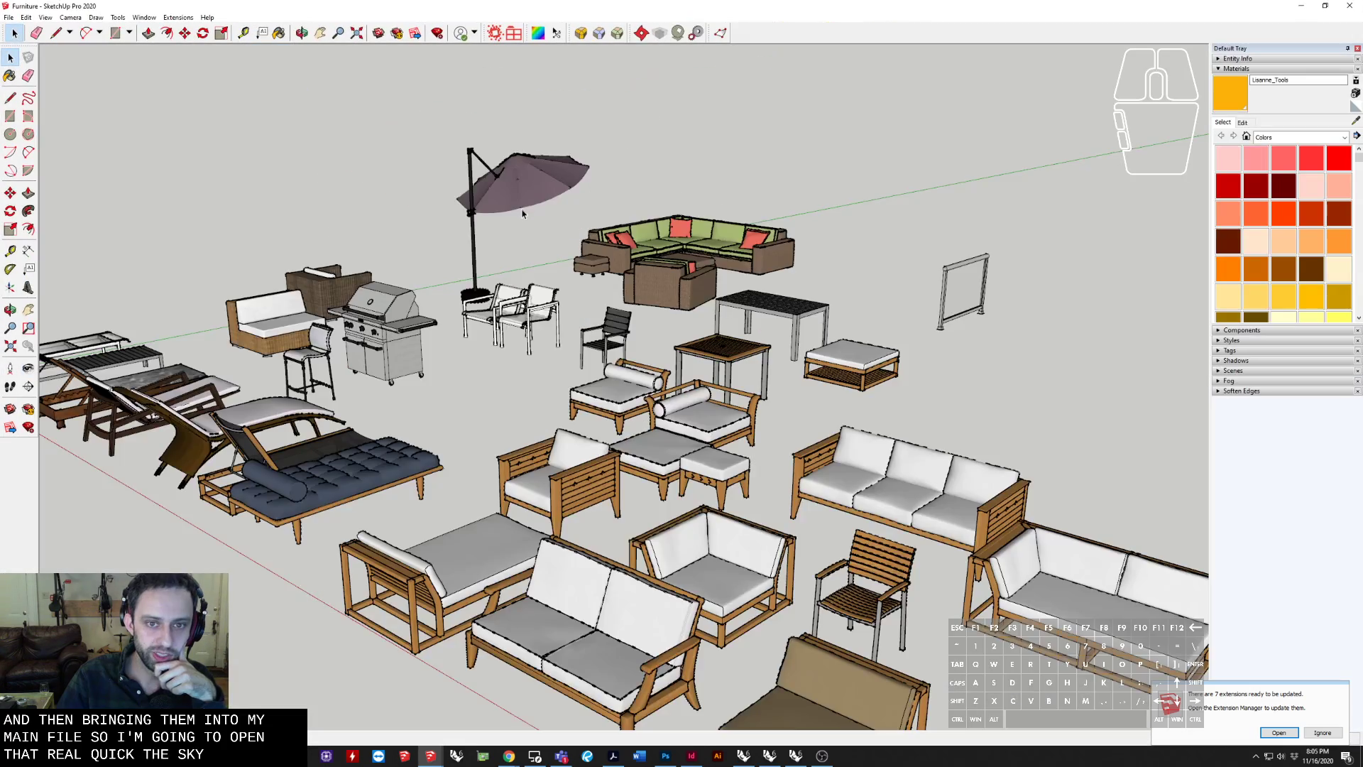
Examine the furniture pieces in the downloaded model from several angles, checking their detail and how smoothly the view responds
{"action": "middle_click_drag", "start_coordinate": [418, 344], "coordinate": [428, 448]}
{"action": "scroll", "coordinate": [703, 469], "scroll_direction": "up", "scroll_amount": 3}
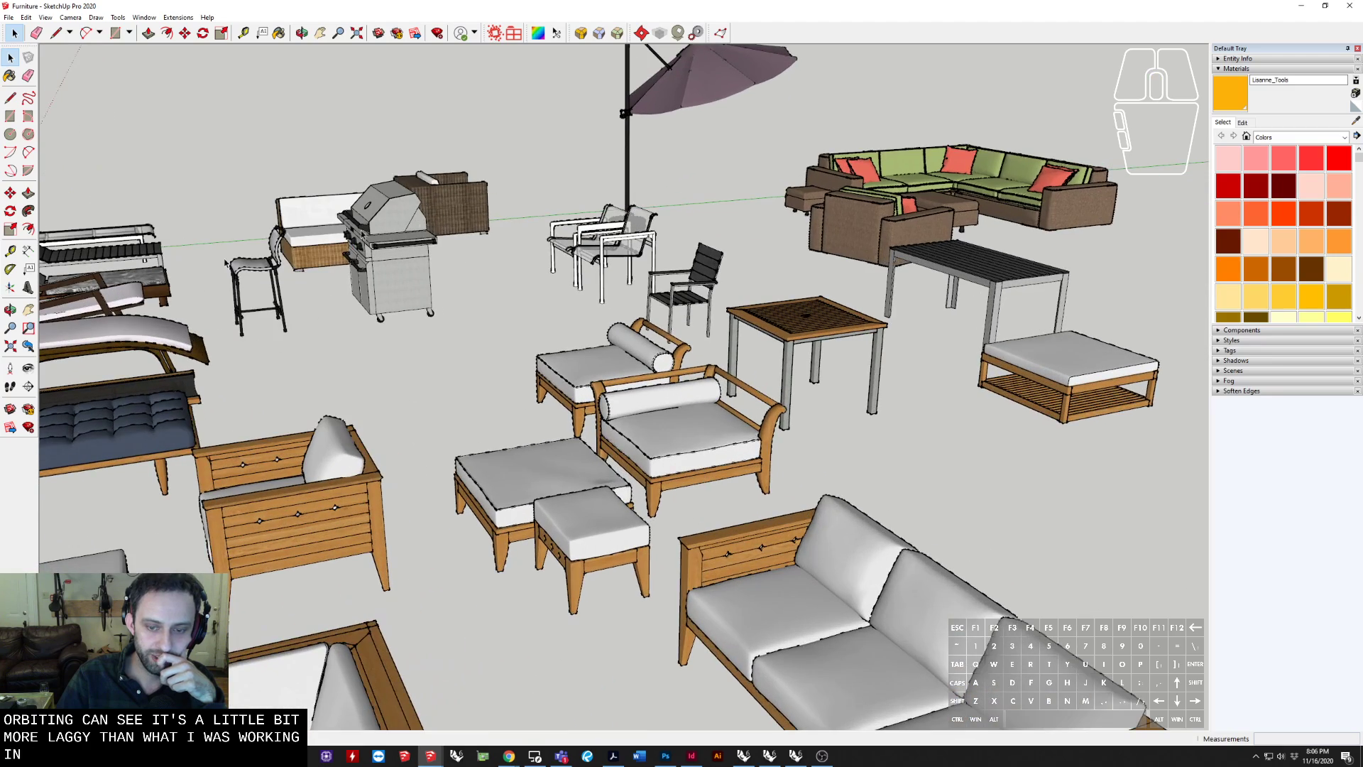
{"action": "middle_click_drag", "start_coordinate": [186, 330], "coordinate": [200, 332]}
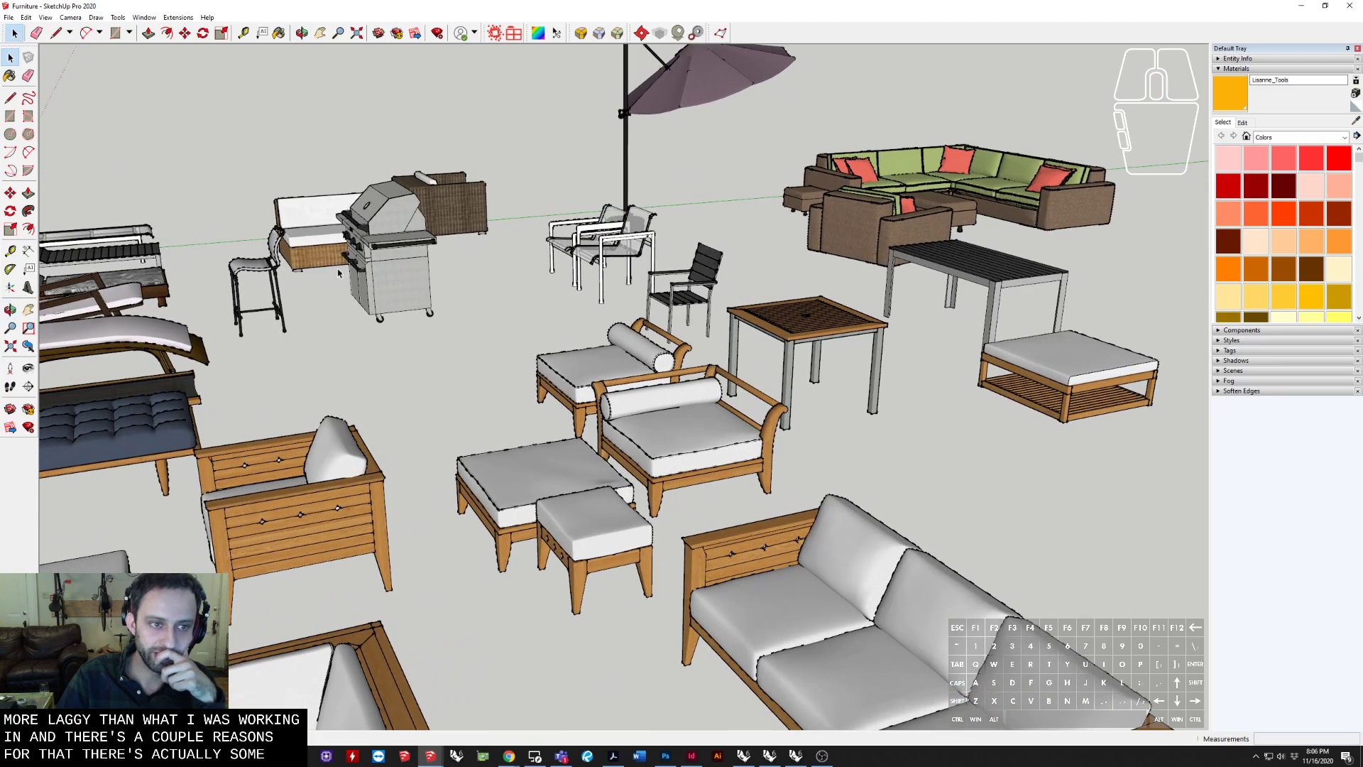
{"action": "middle_click_drag", "start_coordinate": [338, 272], "coordinate": [418, 302]}
{"action": "scroll", "coordinate": [418, 302], "scroll_direction": "down", "scroll_amount": 2}
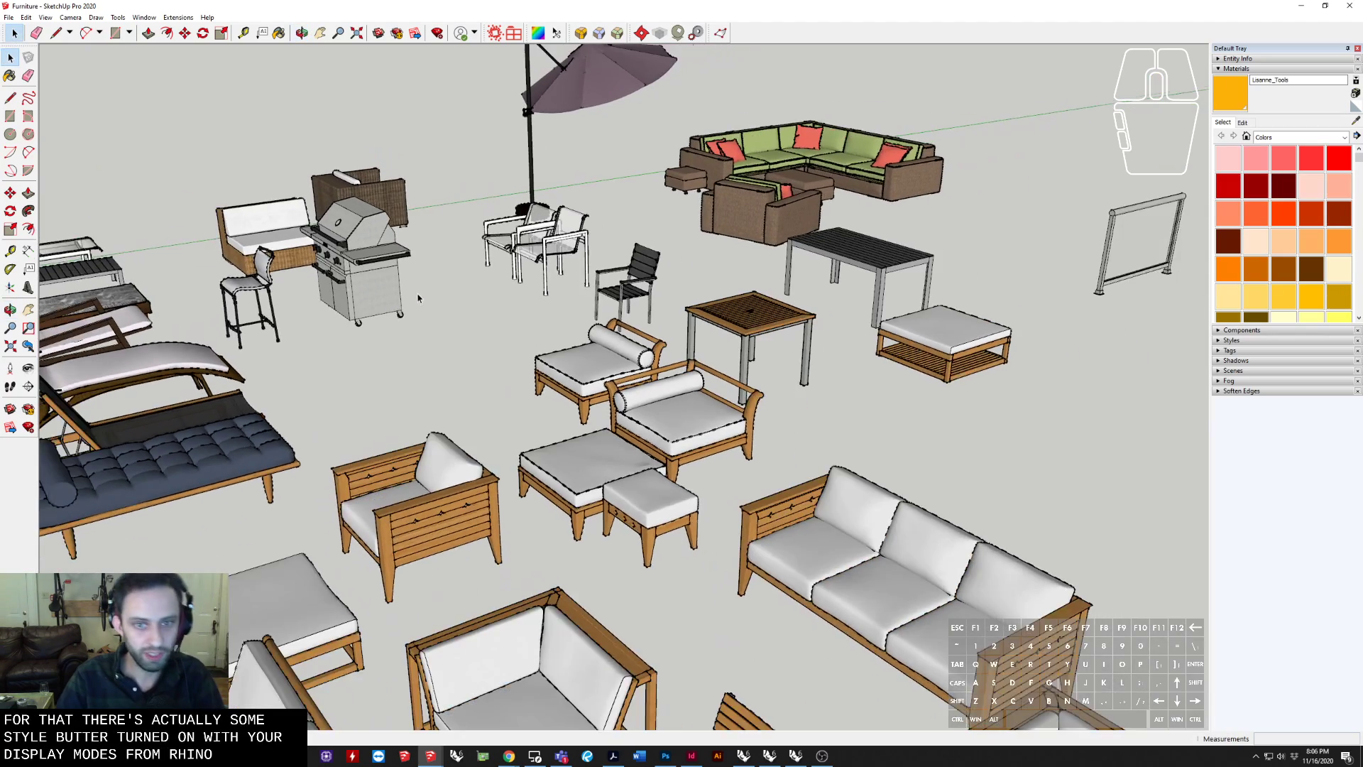
{"action": "scroll", "coordinate": [824, 289], "scroll_direction": "up", "scroll_amount": 5}
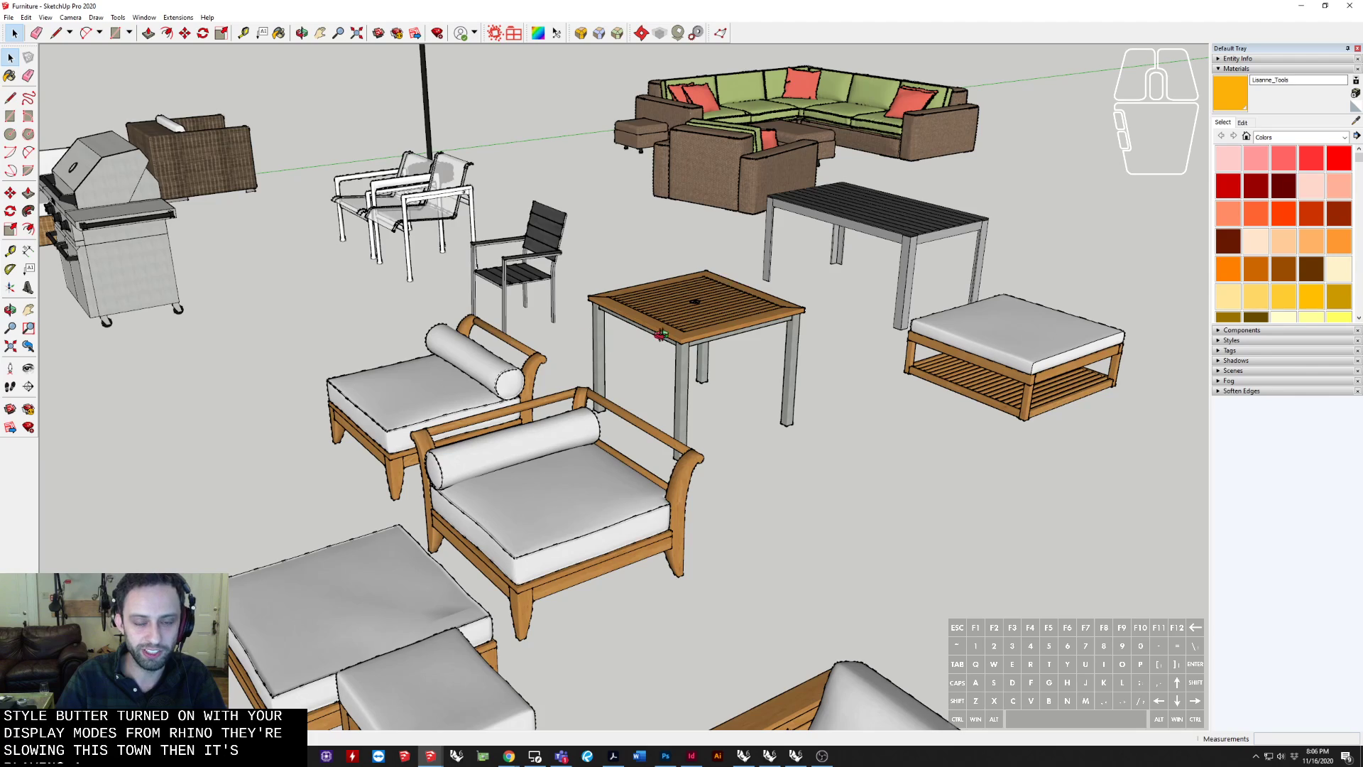
{"action": "middle_click_drag", "start_coordinate": [725, 284], "coordinate": [487, 289]}
{"action": "scroll", "coordinate": [883, 252], "scroll_direction": "down", "scroll_amount": 2}
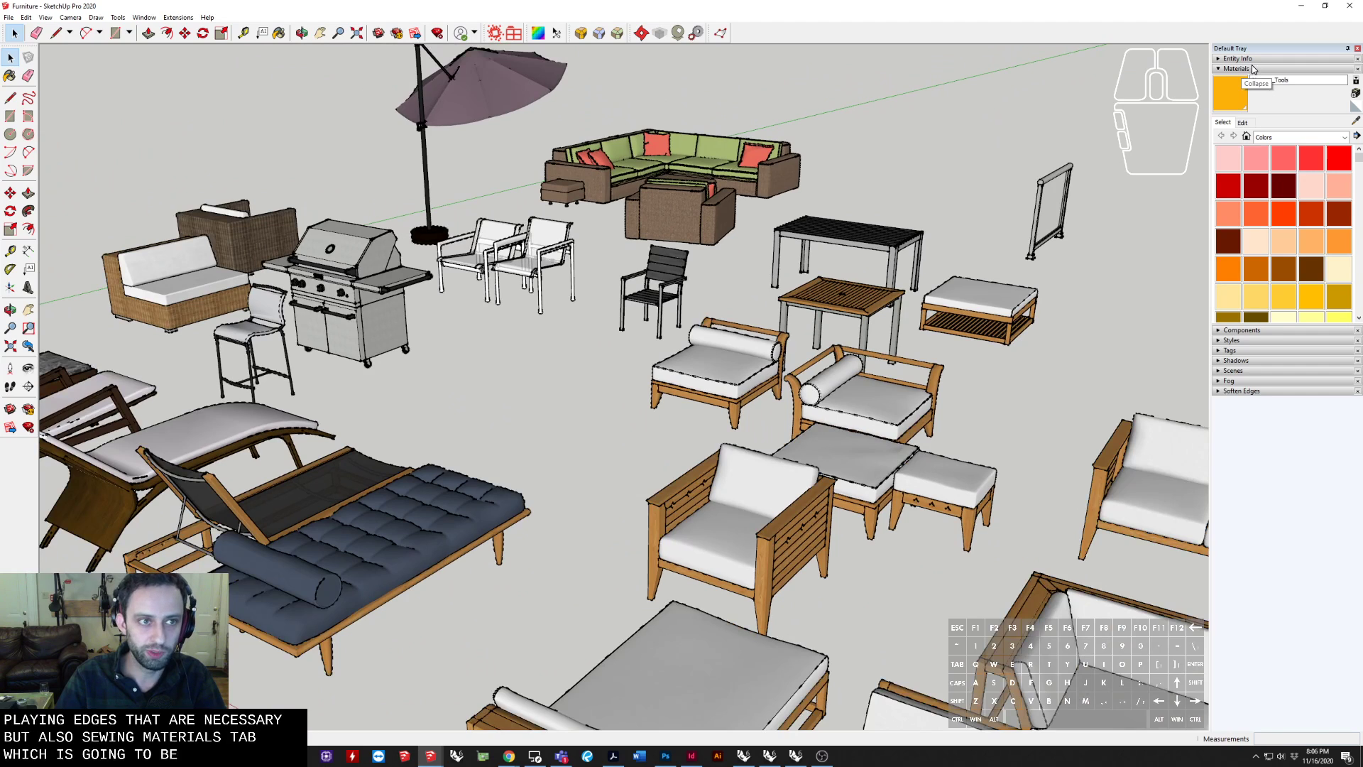
Check that Materials is enabled in the Default Tray and list all the In Model materials
{"action": "left_click", "coordinate": [153, 18]}
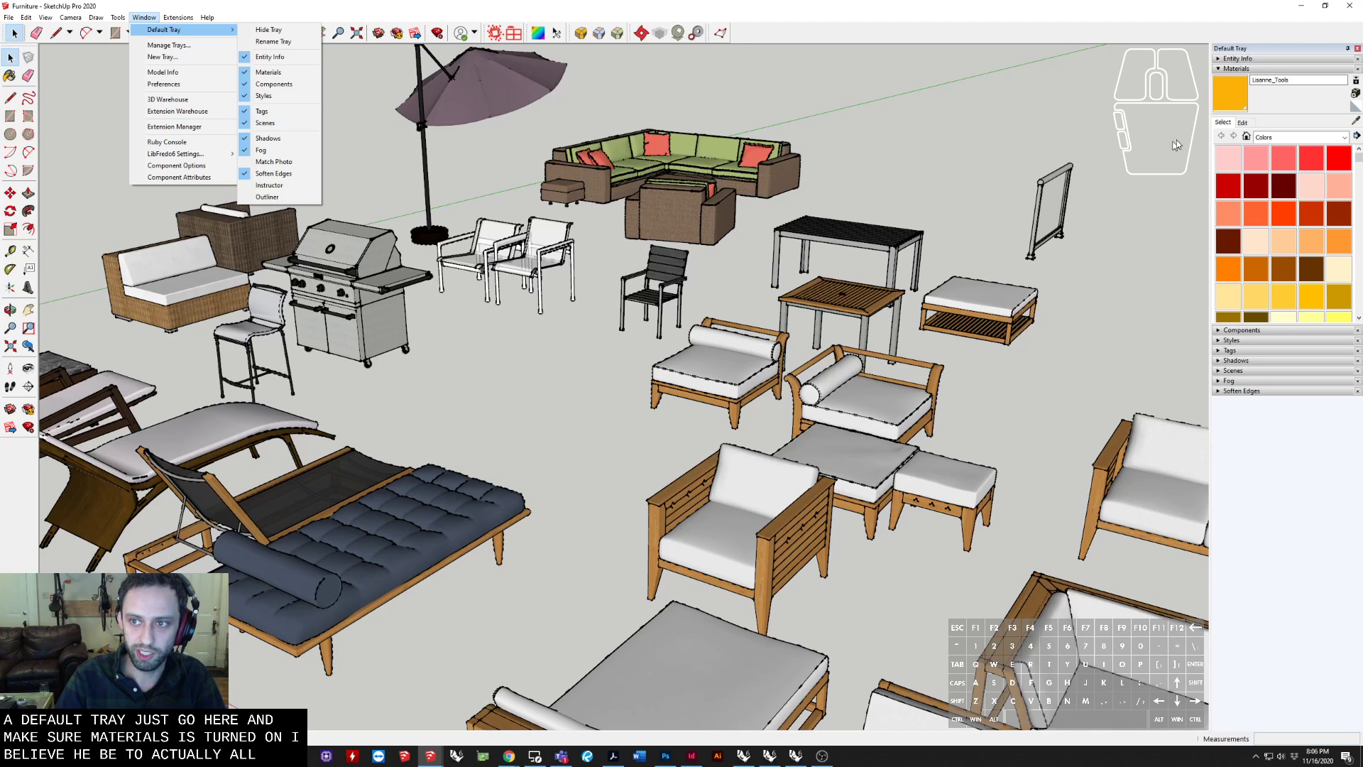
{"action": "left_click", "coordinate": [1247, 138]}
{"action": "left_click", "coordinate": [1248, 138]}
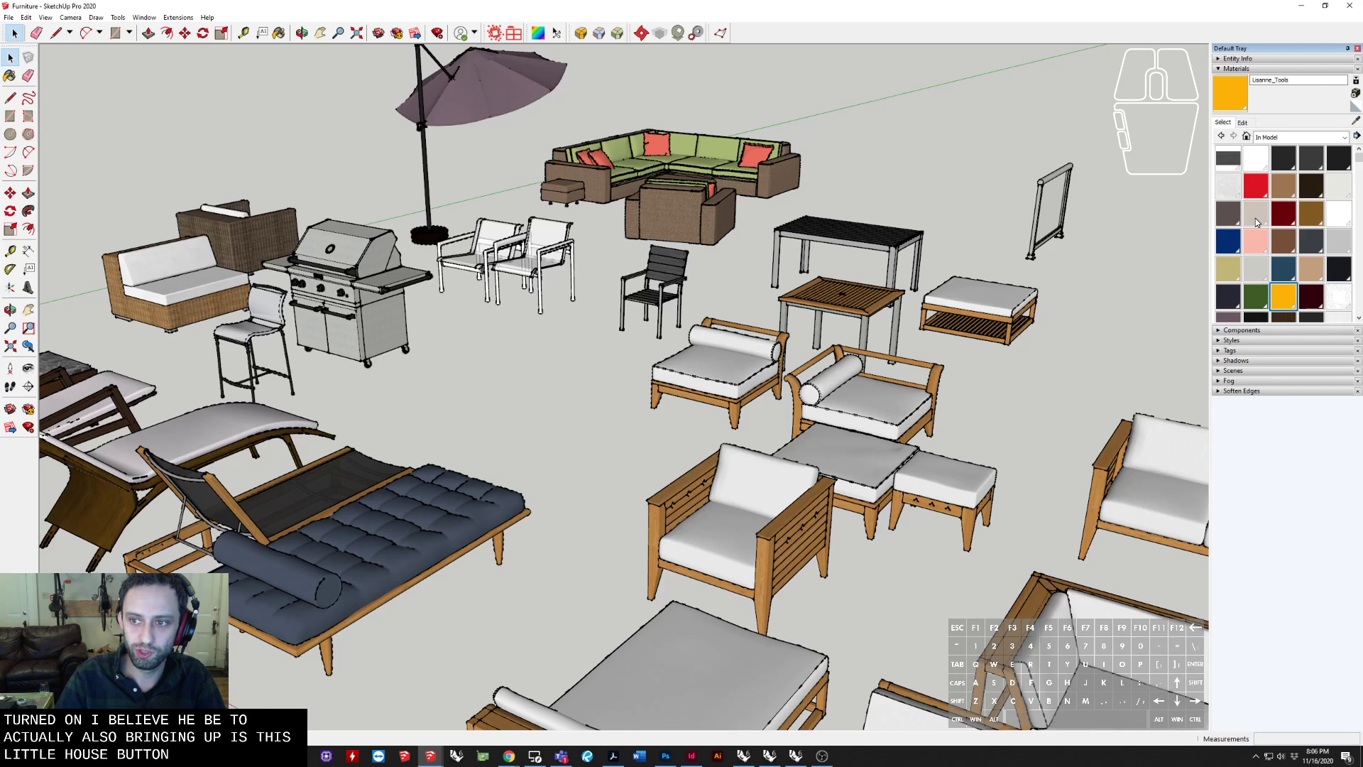
{"action": "scroll", "coordinate": [1256, 222], "scroll_direction": "down", "scroll_amount": 5}
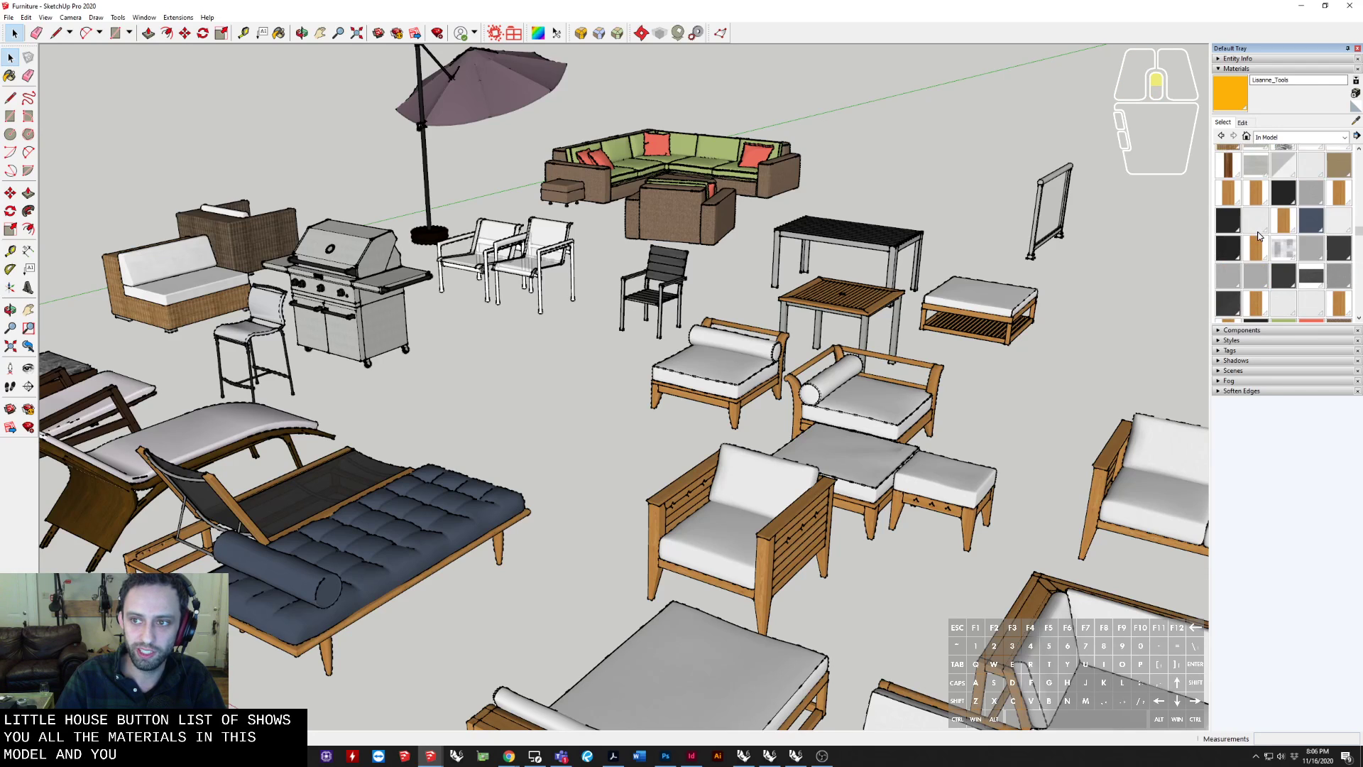
{"action": "scroll", "coordinate": [1258, 236], "scroll_direction": "up", "scroll_amount": 5}
Delete the last two In Model materials, a brown wood texture and a black one, replacing their uses with the default material
{"action": "middle_click_drag", "start_coordinate": [542, 376], "coordinate": [466, 310], "text": "shift"}
{"action": "middle_click_drag", "start_coordinate": [1198, 258], "coordinate": [976, 312]}
{"action": "scroll", "coordinate": [1293, 288], "scroll_direction": "down", "scroll_amount": 20}
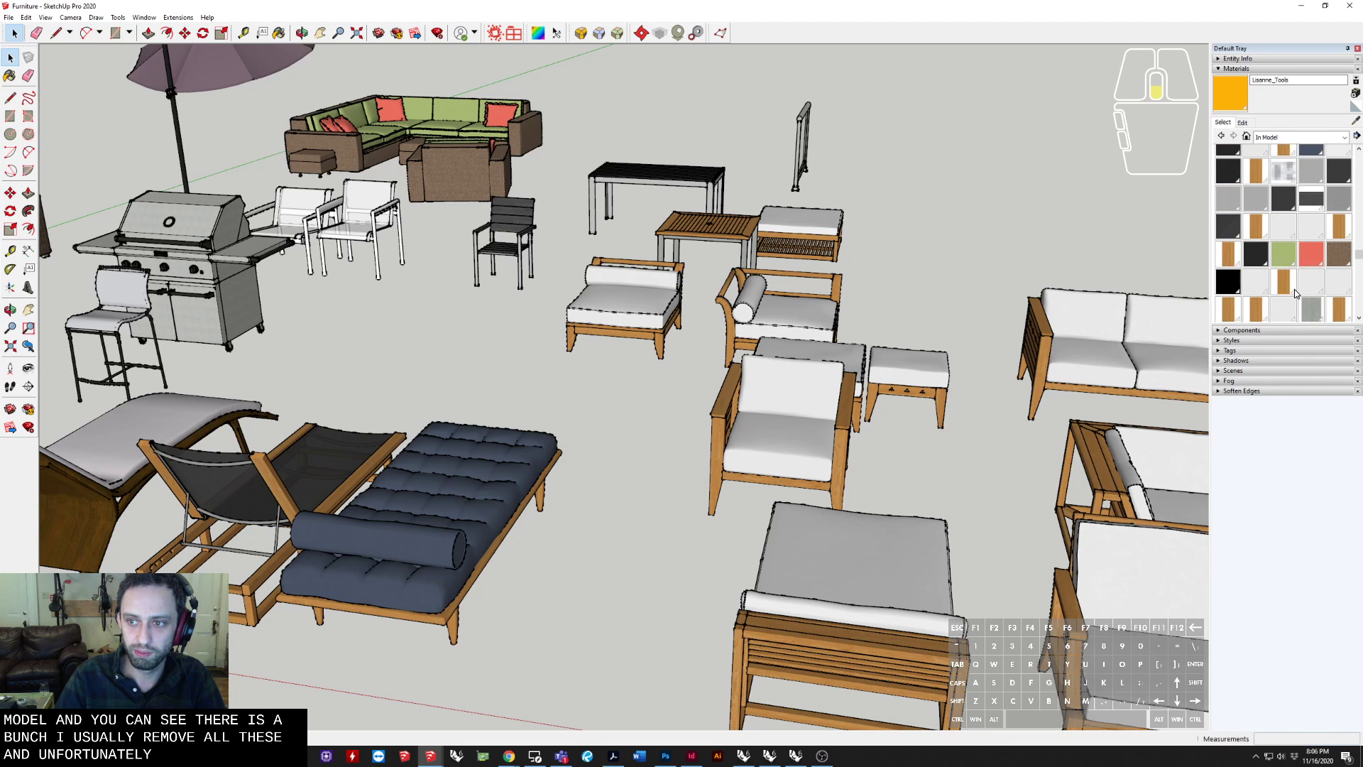
{"action": "right_click", "coordinate": [1251, 154]}
{"action": "left_click", "coordinate": [1268, 157]}
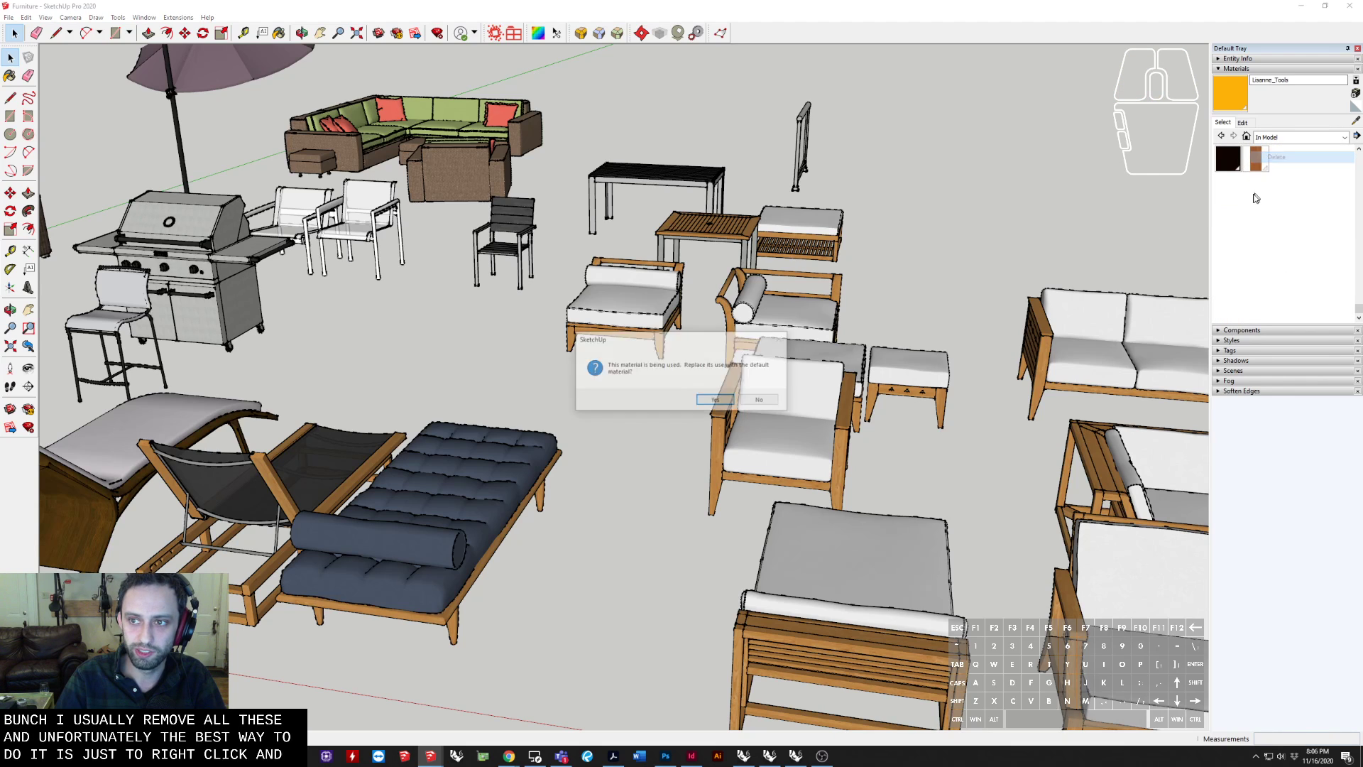
{"action": "key", "text": "Return"}
{"action": "right_click", "coordinate": [1225, 152]}
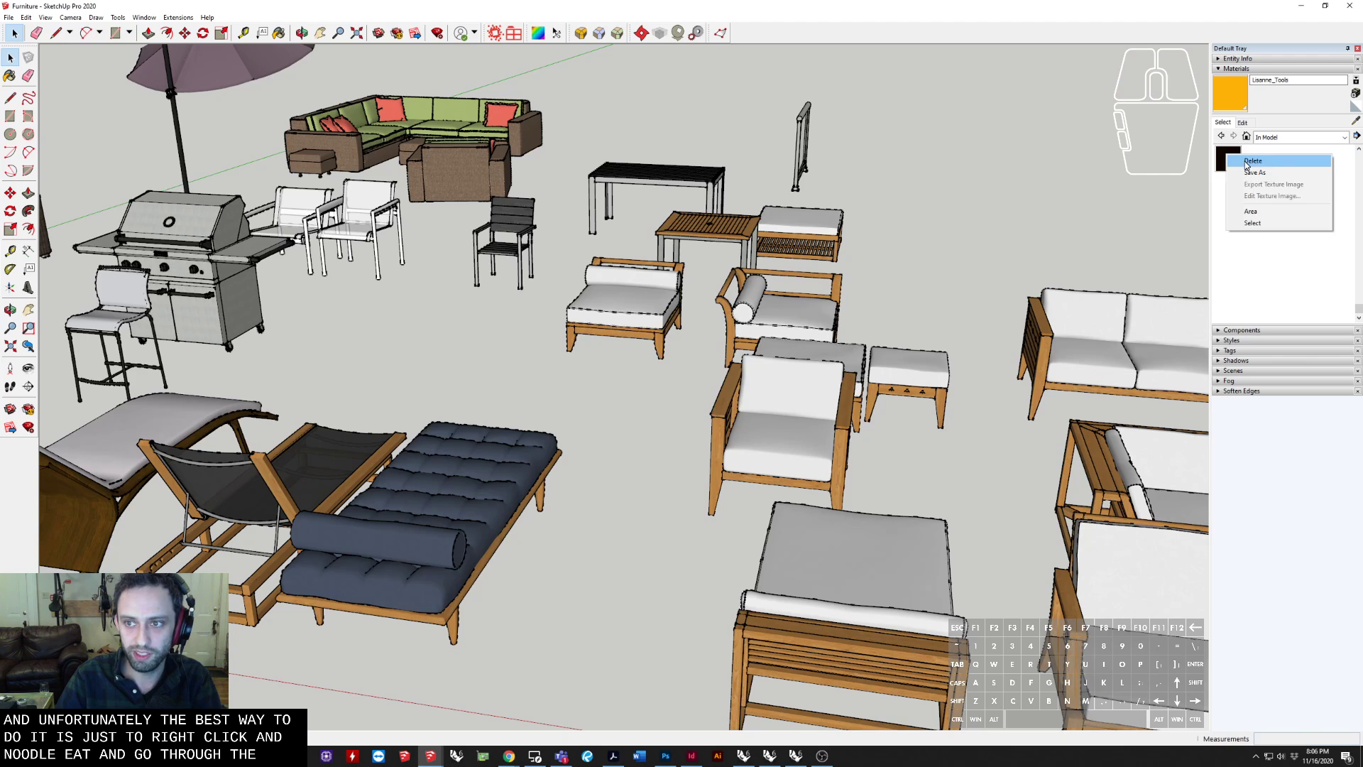
{"action": "left_click", "coordinate": [1244, 158]}
{"action": "left_click", "coordinate": [657, 383]}
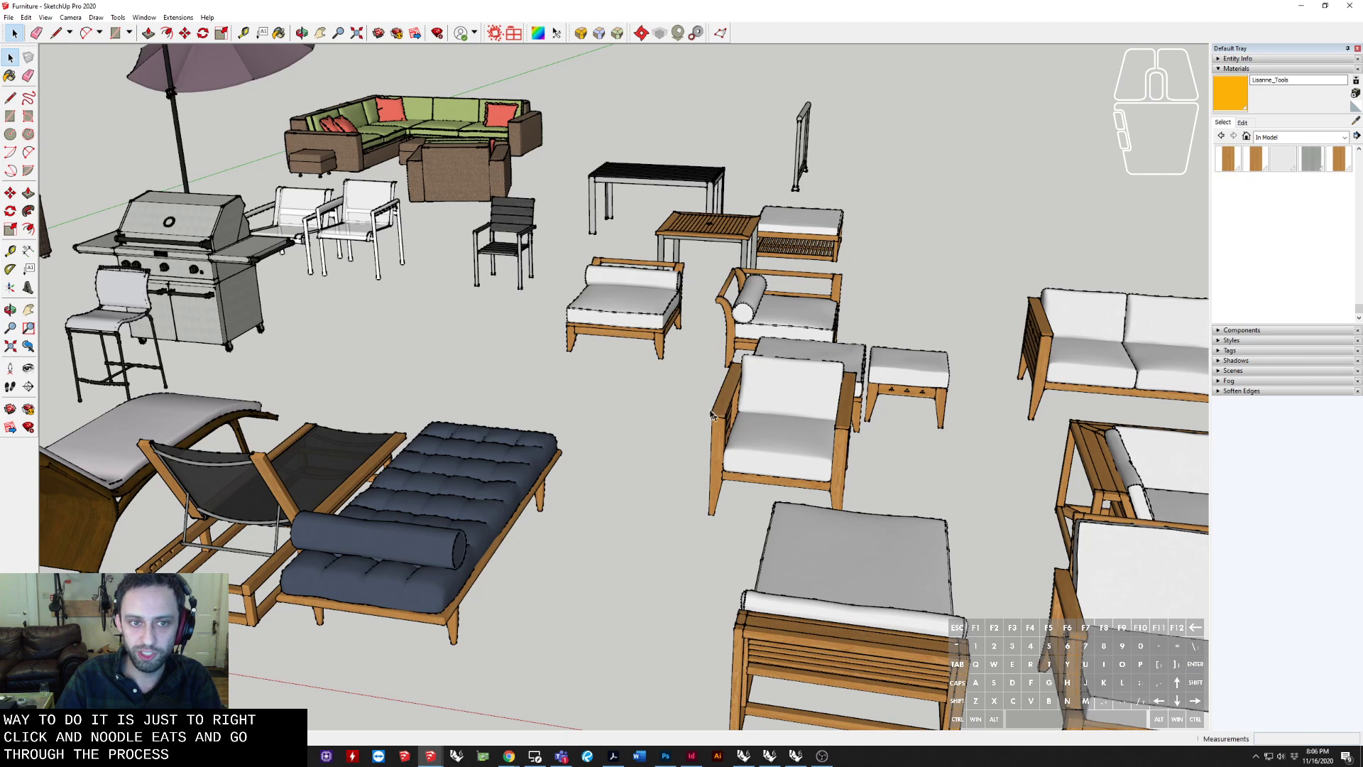
Delete the wood material at the end of the last row of In Model materials
{"action": "scroll", "coordinate": [525, 426], "scroll_direction": "up", "scroll_amount": 5}
{"action": "middle_click_drag", "start_coordinate": [545, 436], "coordinate": [703, 399], "text": "shift"}
{"action": "scroll", "coordinate": [702, 399], "scroll_direction": "down", "scroll_amount": 2}
{"action": "middle_click_drag", "start_coordinate": [502, 456], "coordinate": [818, 446]}
{"action": "middle_click_drag", "start_coordinate": [709, 450], "coordinate": [523, 497]}
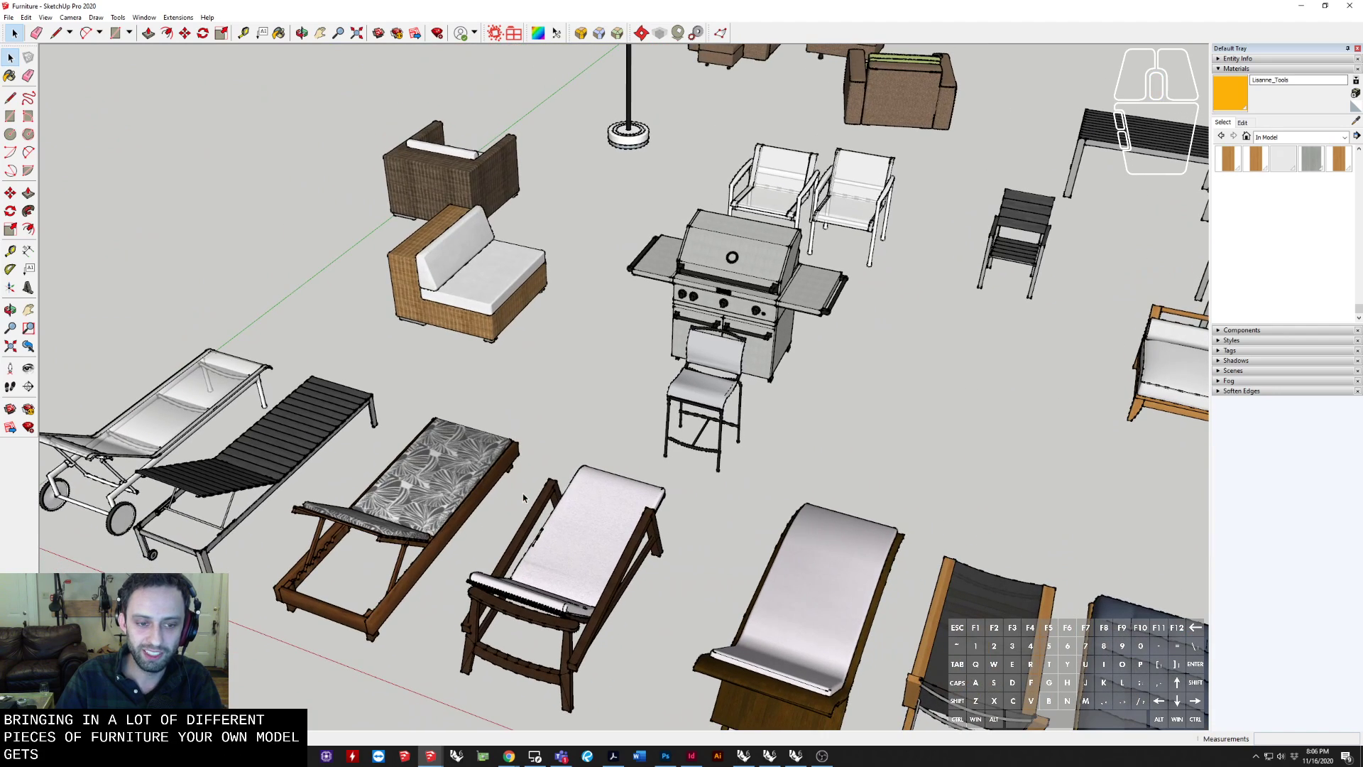
{"action": "right_click", "coordinate": [1329, 157]}
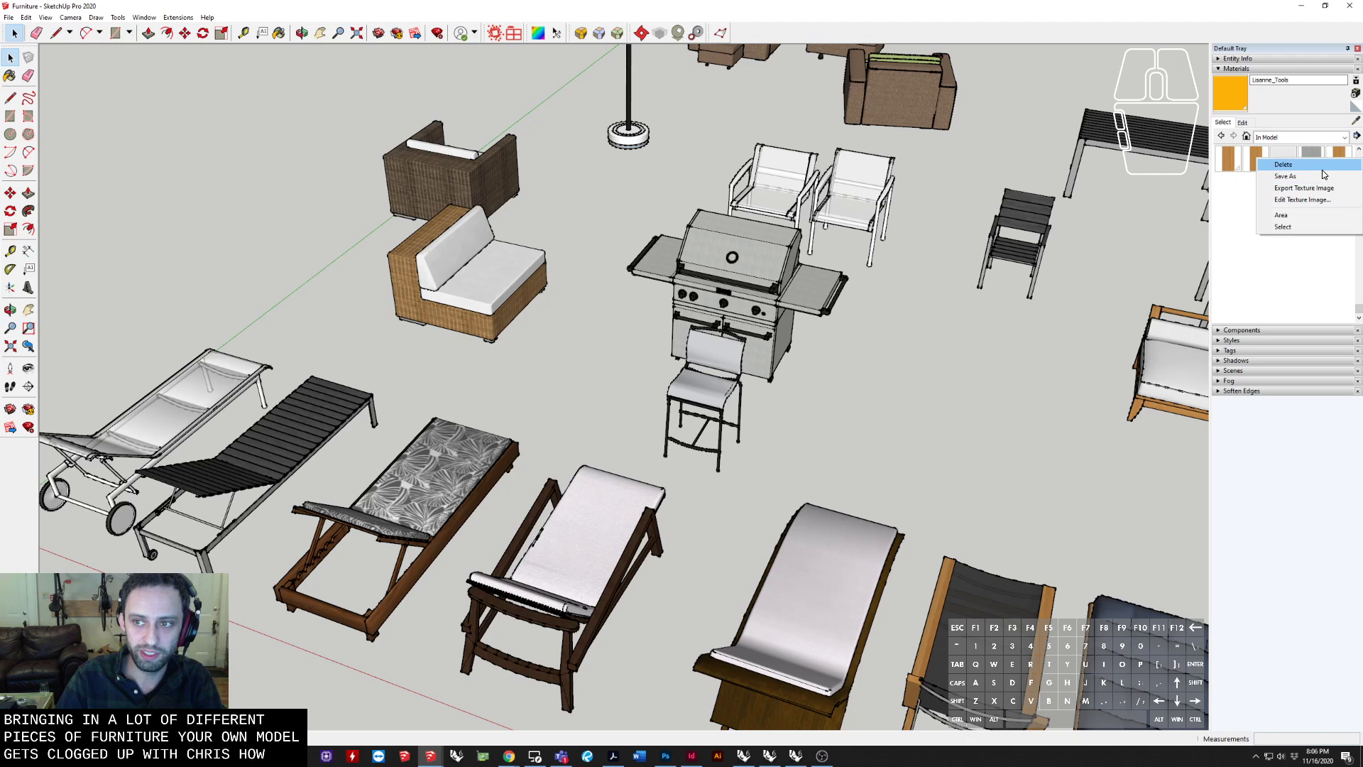
{"action": "left_click", "coordinate": [1321, 166]}
{"action": "key", "text": "Escape"}
Delete the grey and white materials from the last row, replacing their uses with the default material
{"action": "right_click", "coordinate": [1307, 158]}
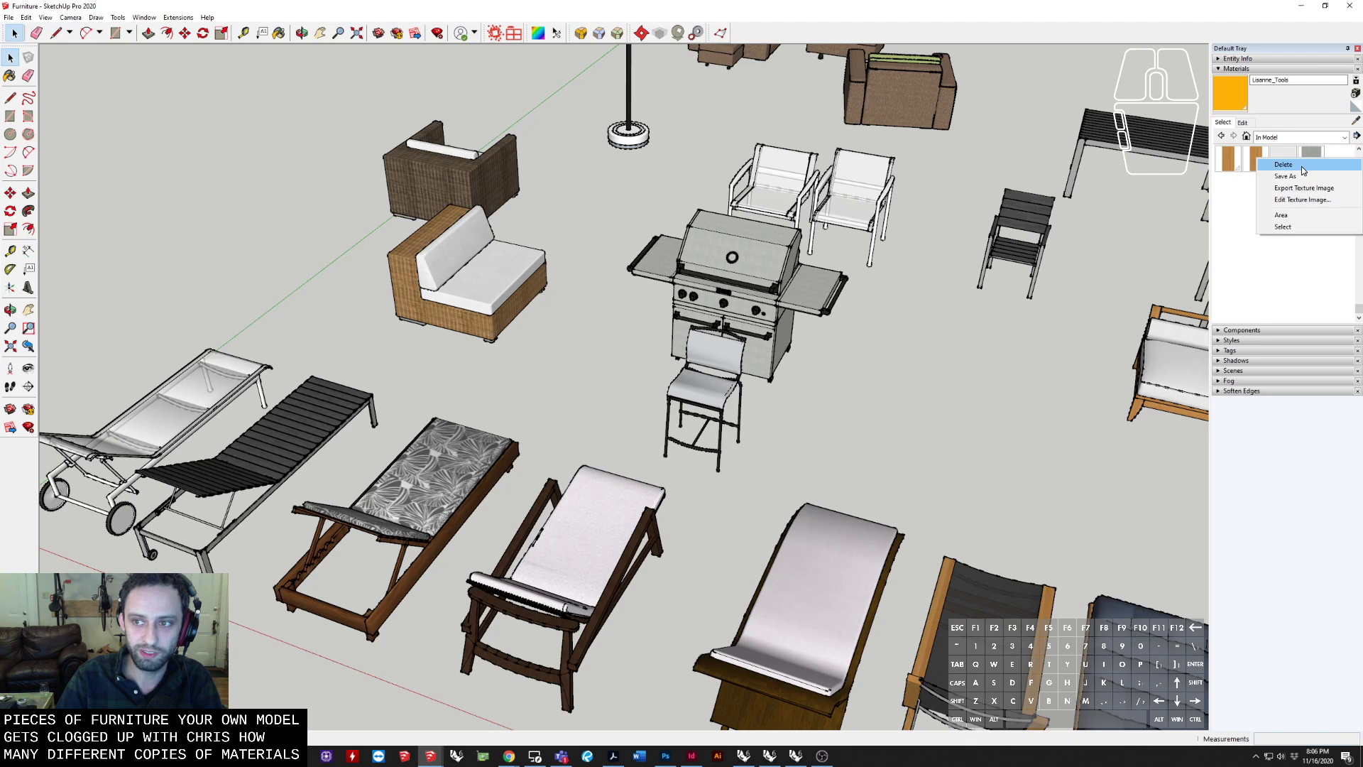
{"action": "left_click", "coordinate": [1304, 165]}
{"action": "key", "text": "Return"}
{"action": "right_click", "coordinate": [1283, 152]}
{"action": "left_click", "coordinate": [1293, 163]}
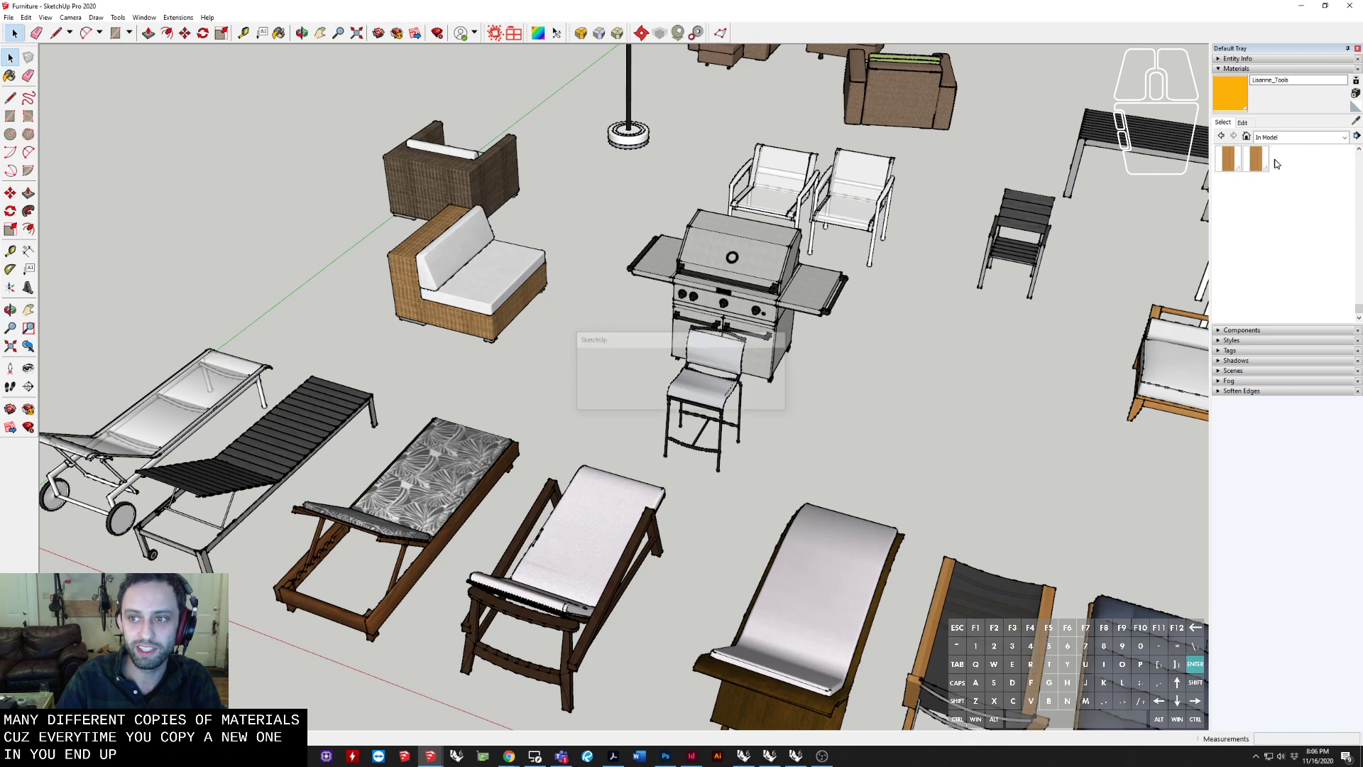
{"action": "key", "text": "Return"}
Delete a remaining wood material from the last row, replacing its uses with the default material
{"action": "right_click", "coordinate": [1255, 158]}
{"action": "left_click", "coordinate": [1264, 163]}
{"action": "key", "text": "Return"}
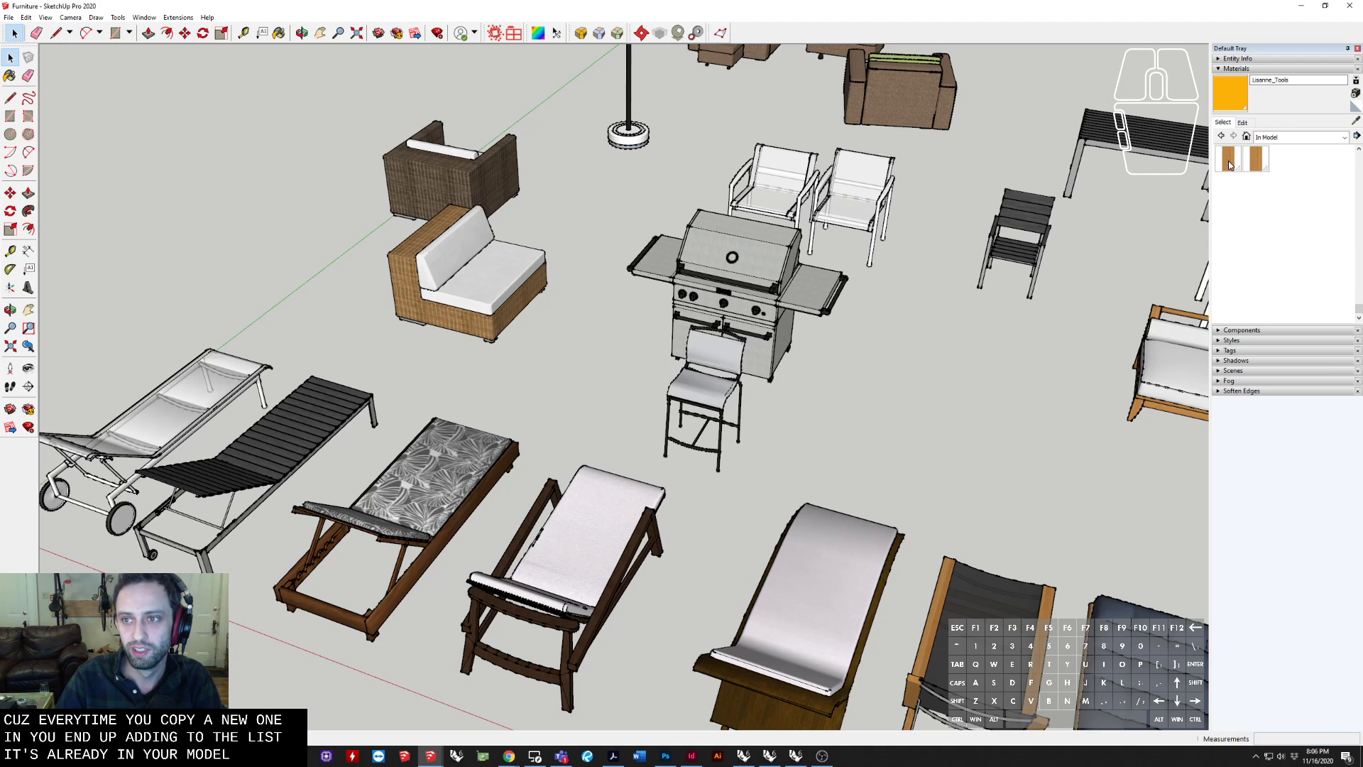
{"action": "right_click", "coordinate": [1232, 162]}
{"action": "left_click", "coordinate": [1241, 167]}
{"action": "key", "text": "Return"}
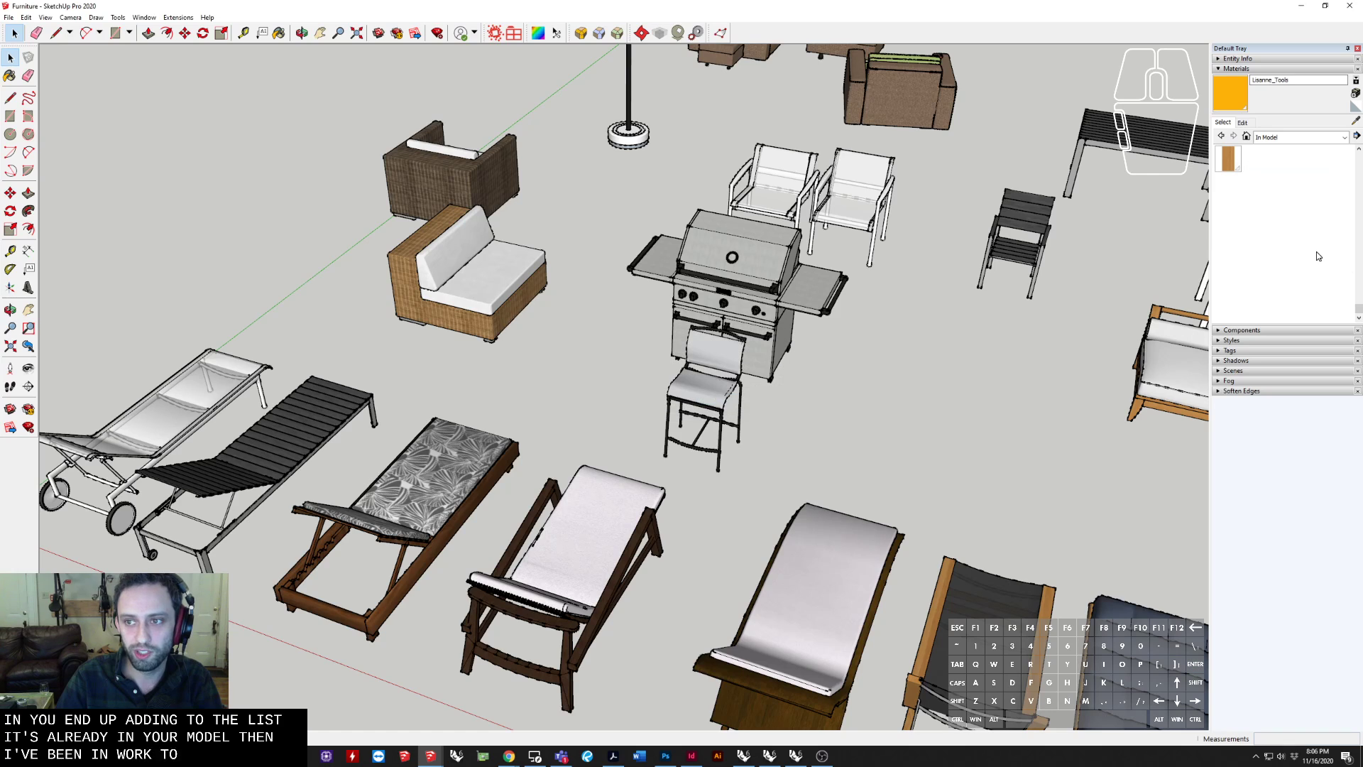
Delete a light-coloured material from the end of the last row of In Model materials, replacing its uses with the default material
{"action": "scroll", "coordinate": [1306, 259], "scroll_direction": "up", "scroll_amount": 3}
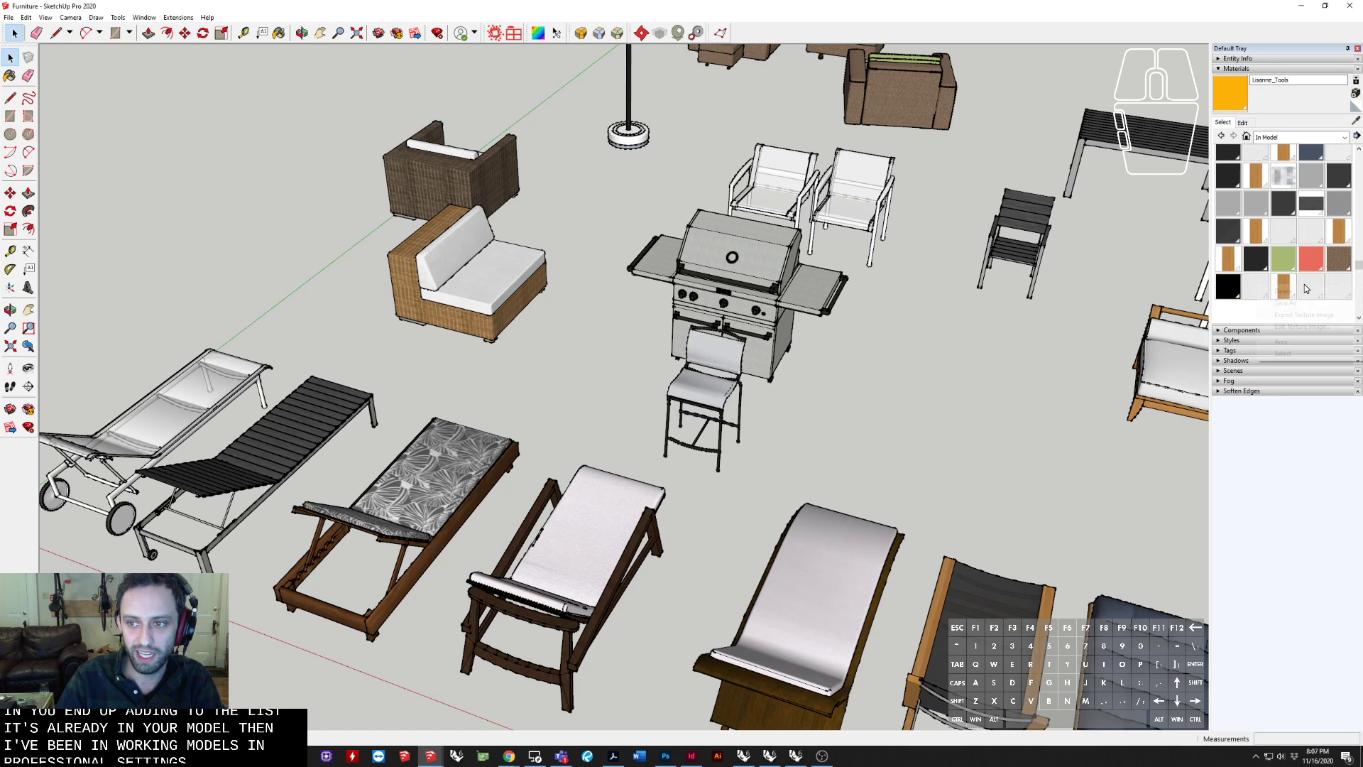
{"action": "right_click", "coordinate": [1255, 285]}
{"action": "left_click", "coordinate": [1261, 290]}
{"action": "key", "text": "Return"}
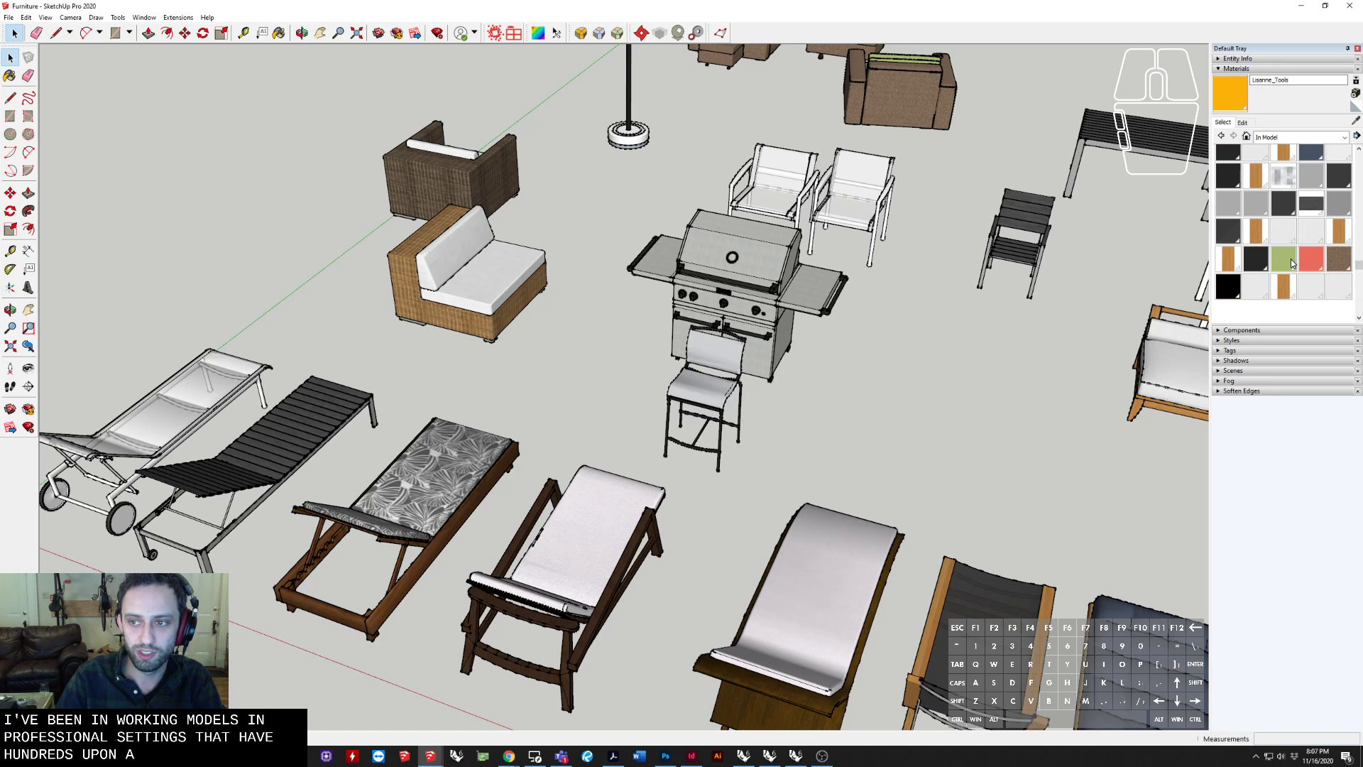
{"action": "right_click", "coordinate": [1291, 264]}
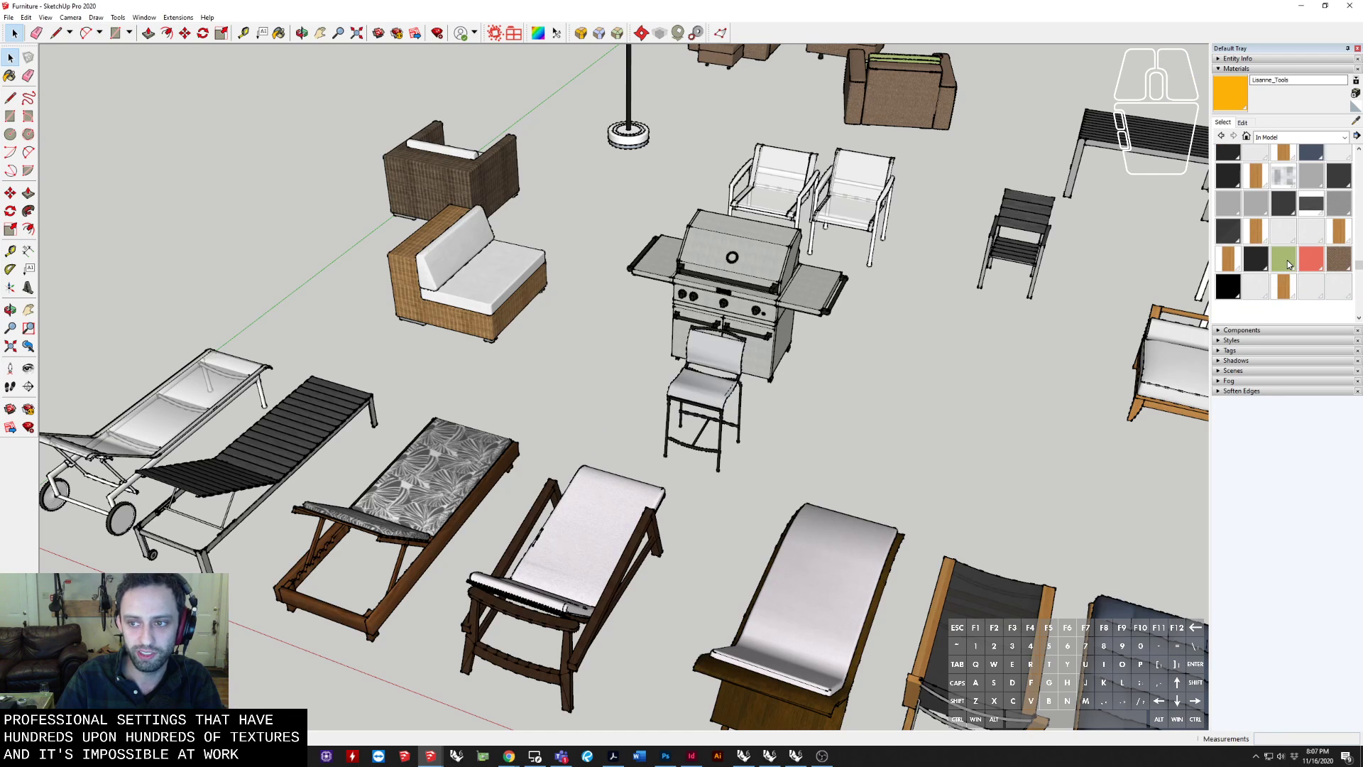
{"action": "left_click", "coordinate": [1265, 268]}
{"action": "key", "text": "Return"}
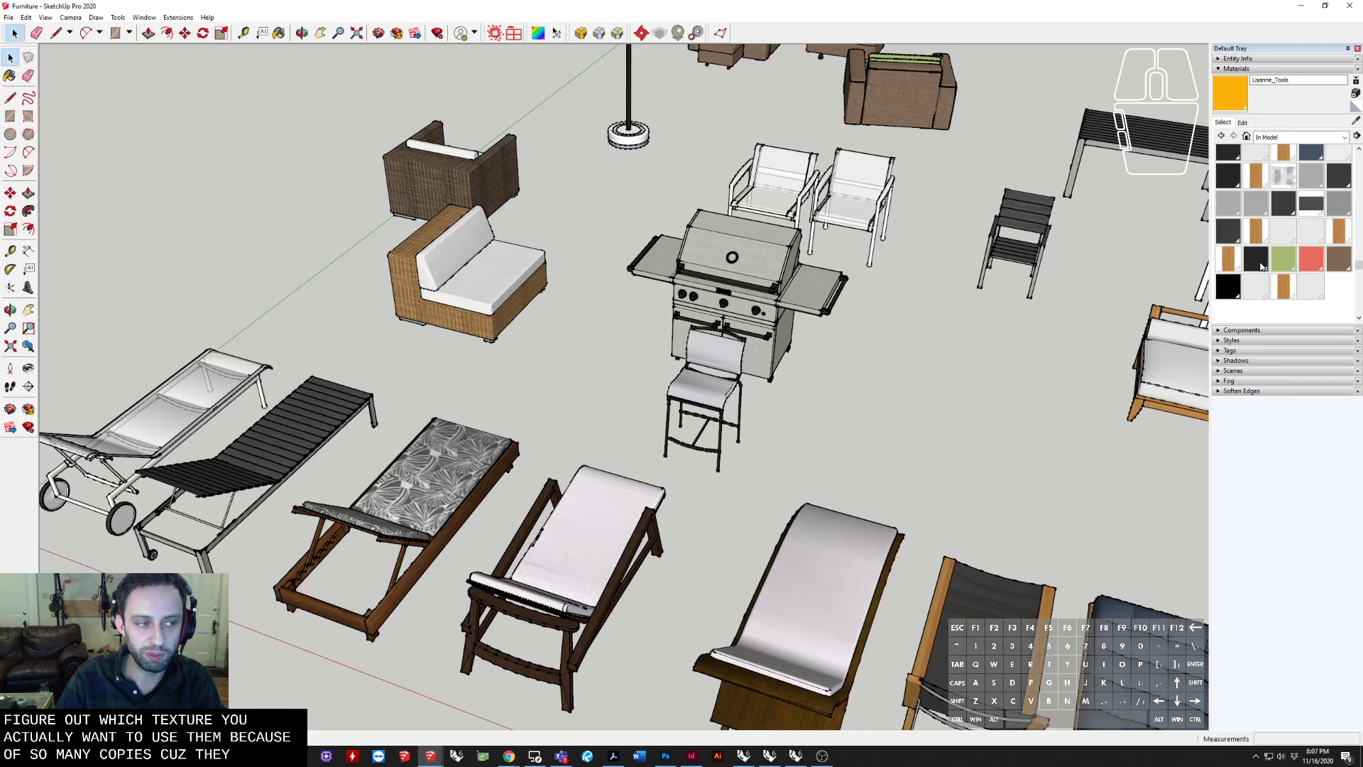
Delete the green, near-black, red and adjoining wood materials from the second-to-last row, replacing their uses with the default material
{"action": "left_click", "coordinate": [1261, 264]}
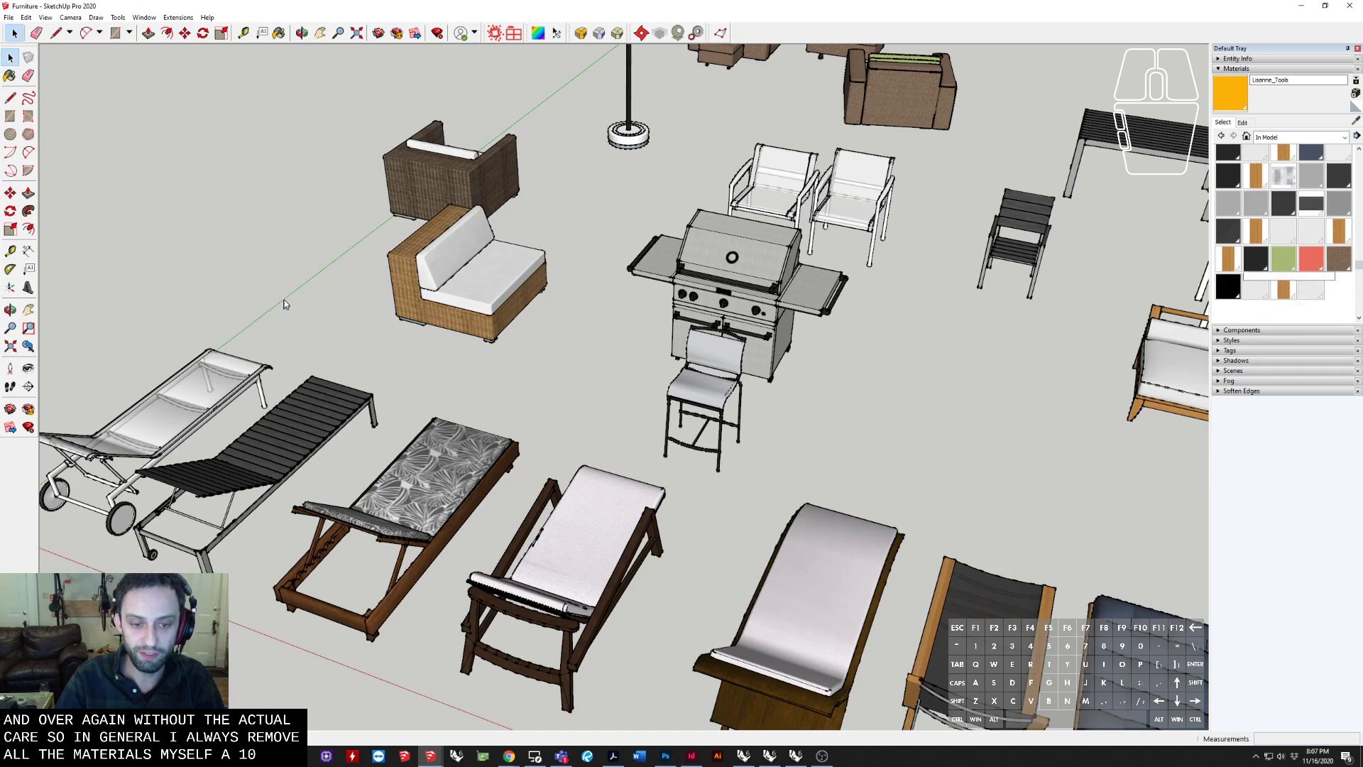
{"action": "left_click", "coordinate": [1268, 270]}
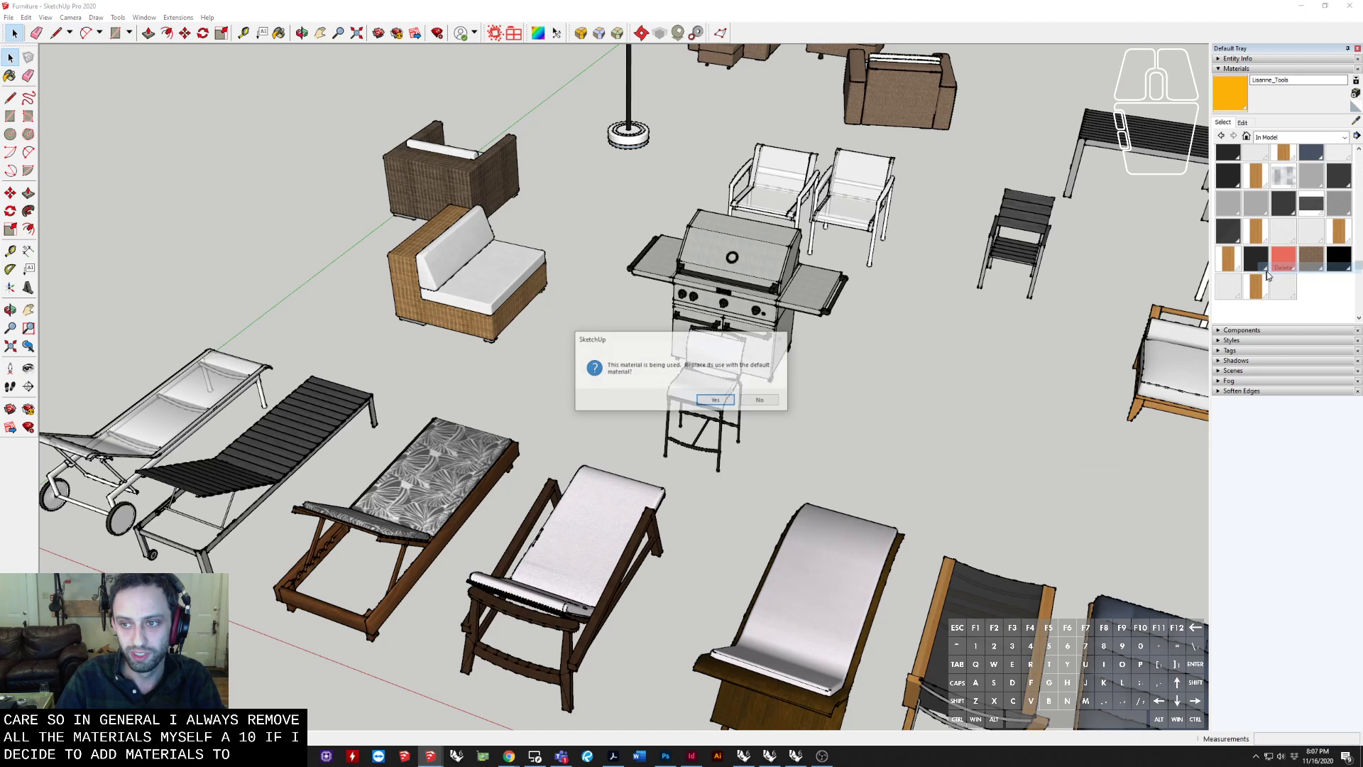
{"action": "key", "text": "Return"}
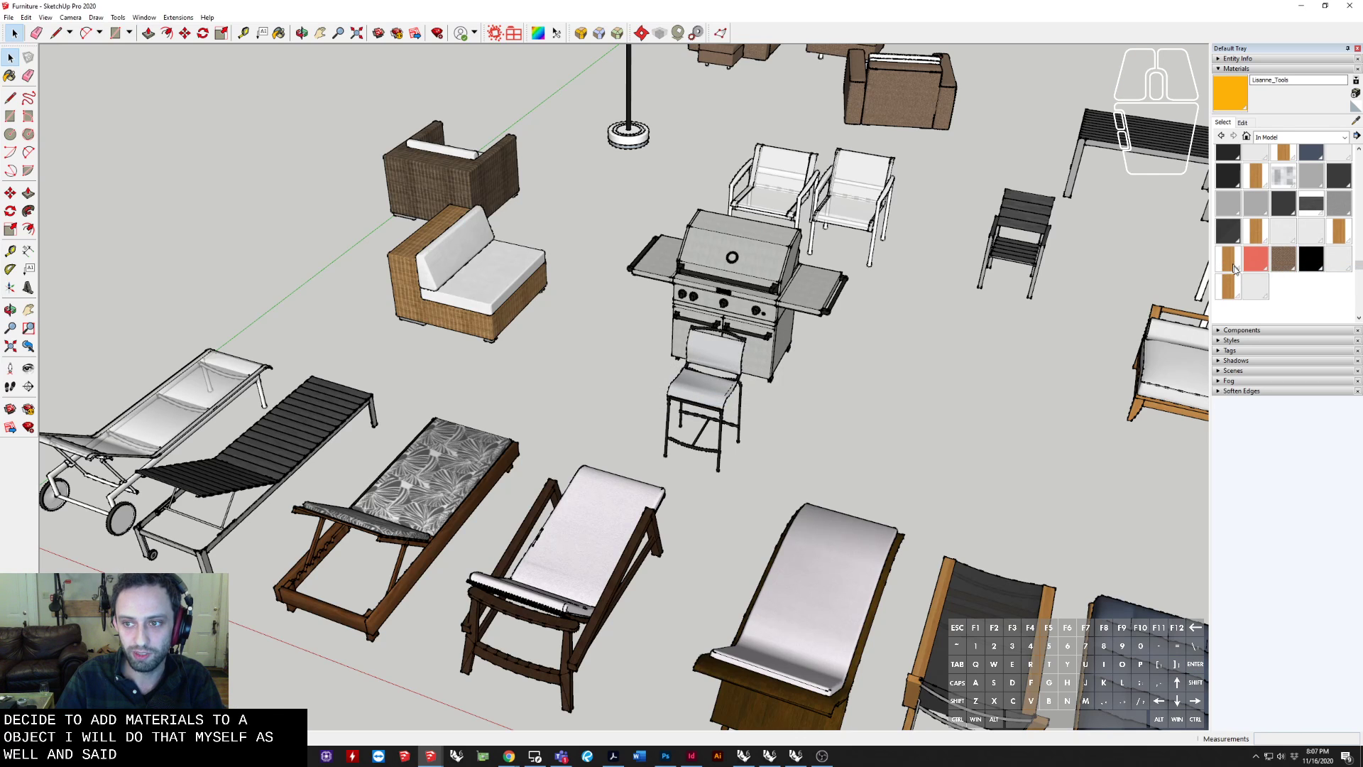
{"action": "right_click", "coordinate": [1255, 260]}
{"action": "left_click", "coordinate": [1200, 265]}
{"action": "key", "text": "Return"}
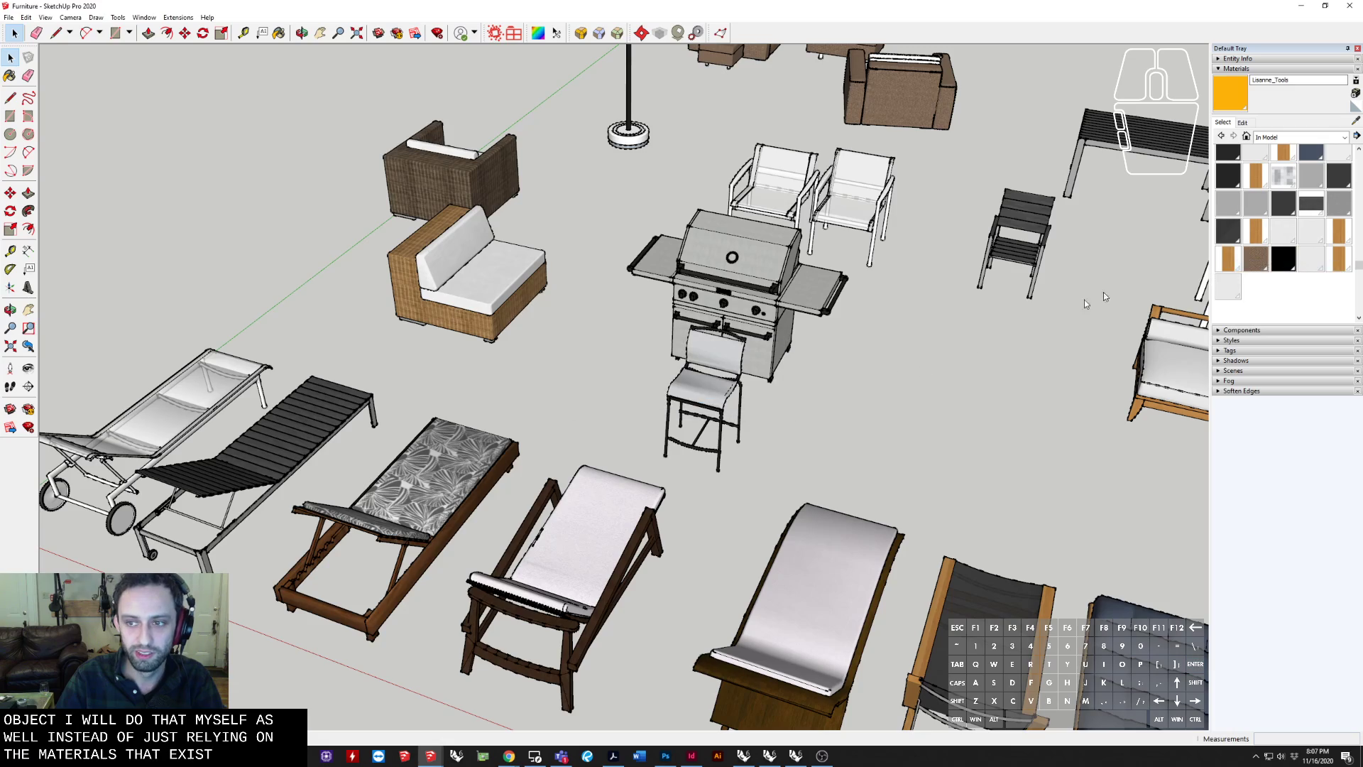
Select the white three-seat sofa and turn on the display of hidden geometry
{"action": "middle_click_drag", "start_coordinate": [722, 396], "coordinate": [1100, 383]}
{"action": "middle_click_drag", "start_coordinate": [962, 325], "coordinate": [911, 382]}
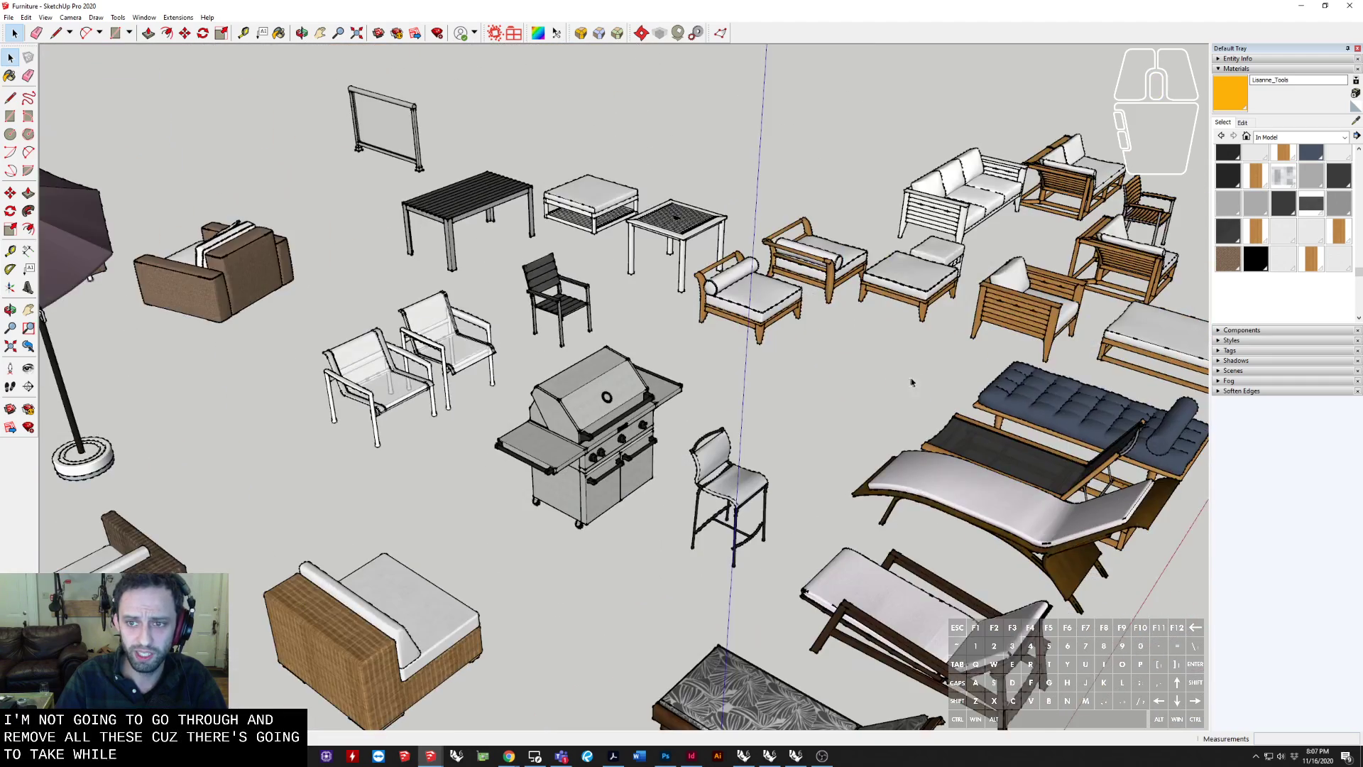
{"action": "middle_click_drag", "start_coordinate": [698, 362], "coordinate": [341, 518], "text": "shift"}
{"action": "scroll", "coordinate": [341, 516], "scroll_direction": "up", "scroll_amount": 5}
{"action": "middle_click_drag", "start_coordinate": [219, 554], "coordinate": [667, 234], "text": "shift"}
{"action": "scroll", "coordinate": [490, 383], "scroll_direction": "up", "scroll_amount": 2}
{"action": "left_click", "coordinate": [487, 384]}
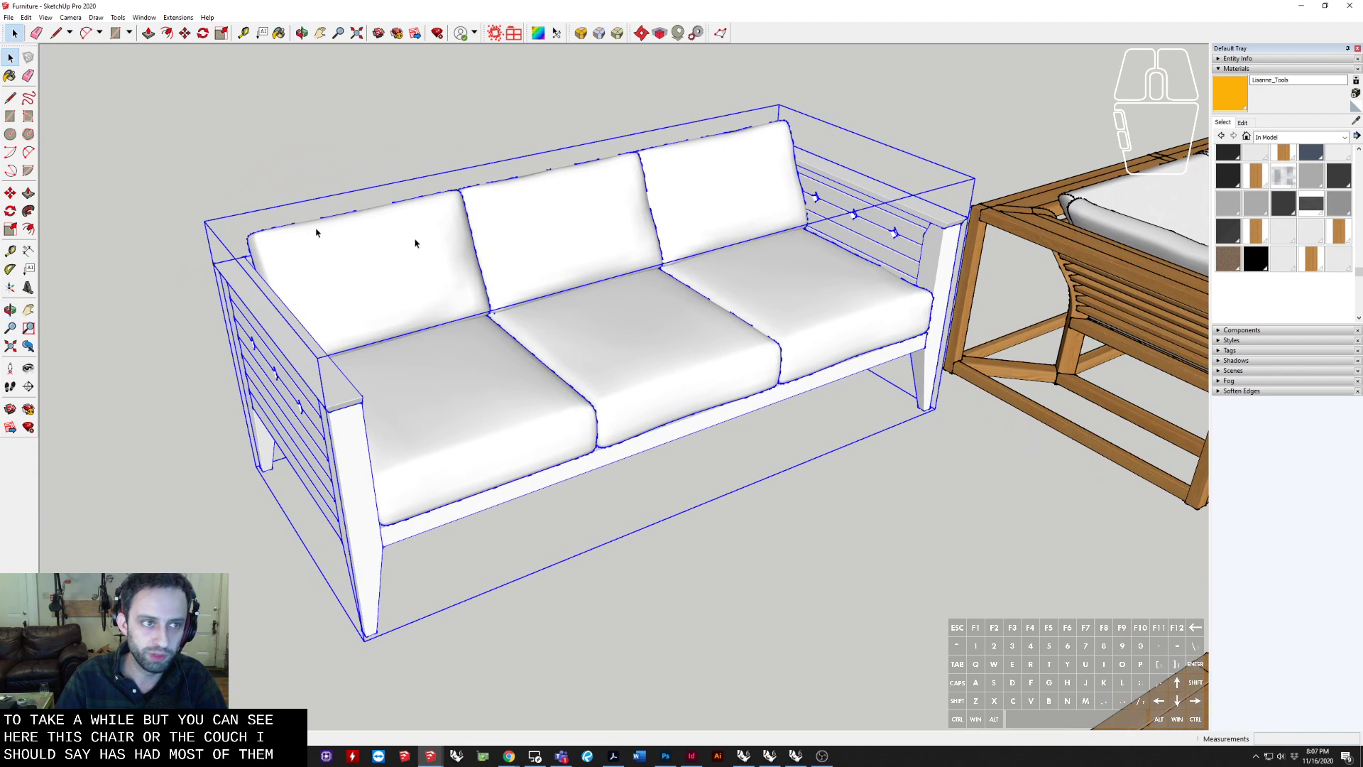
{"action": "left_click", "coordinate": [26, 17]}
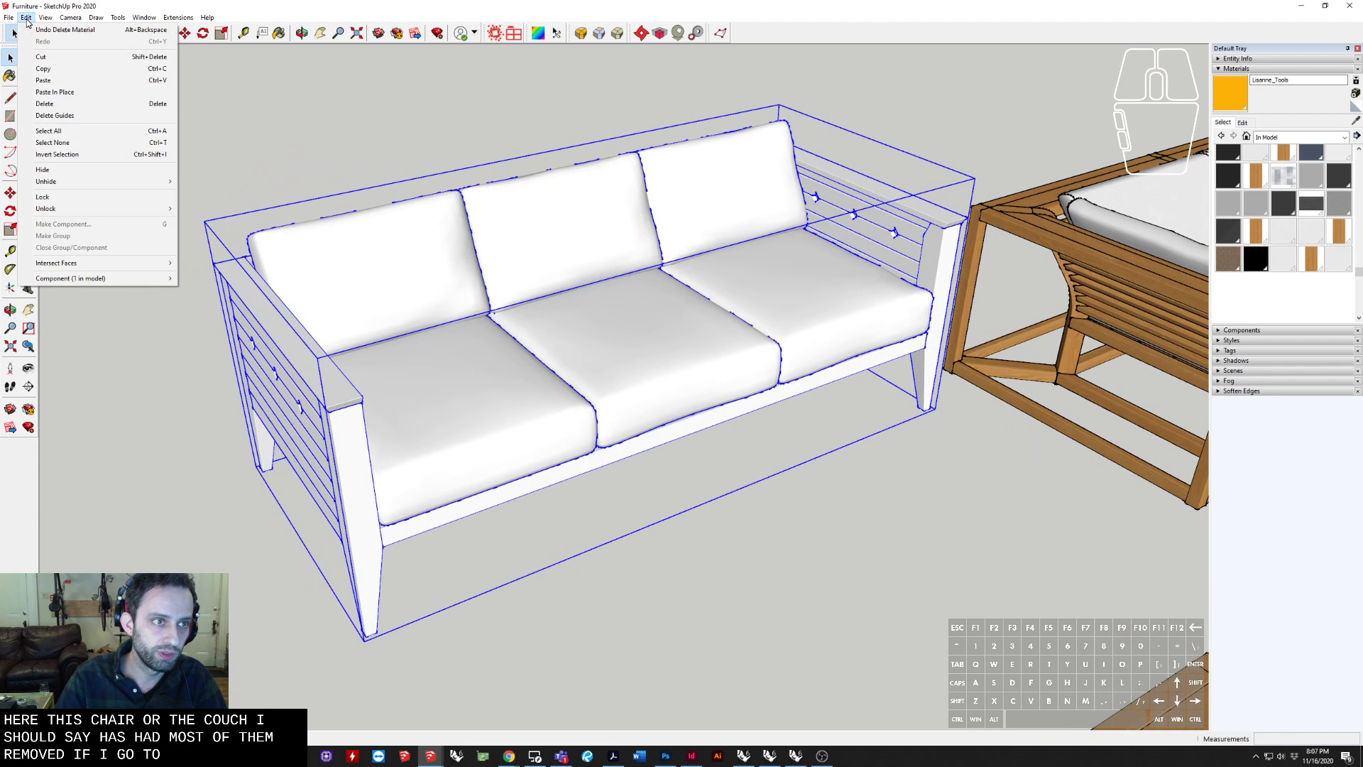
{"action": "mouse_move", "coordinate": [45, 17]}
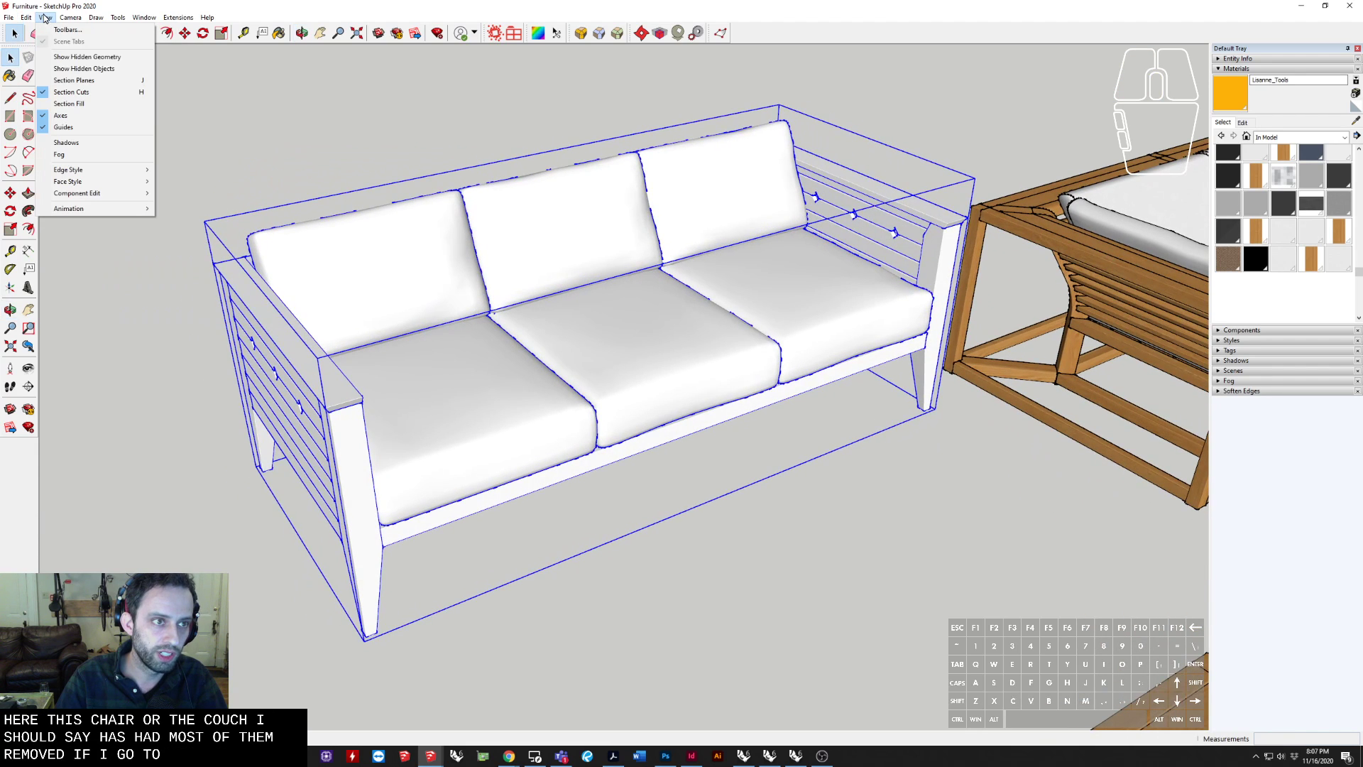
{"action": "left_click", "coordinate": [62, 59]}
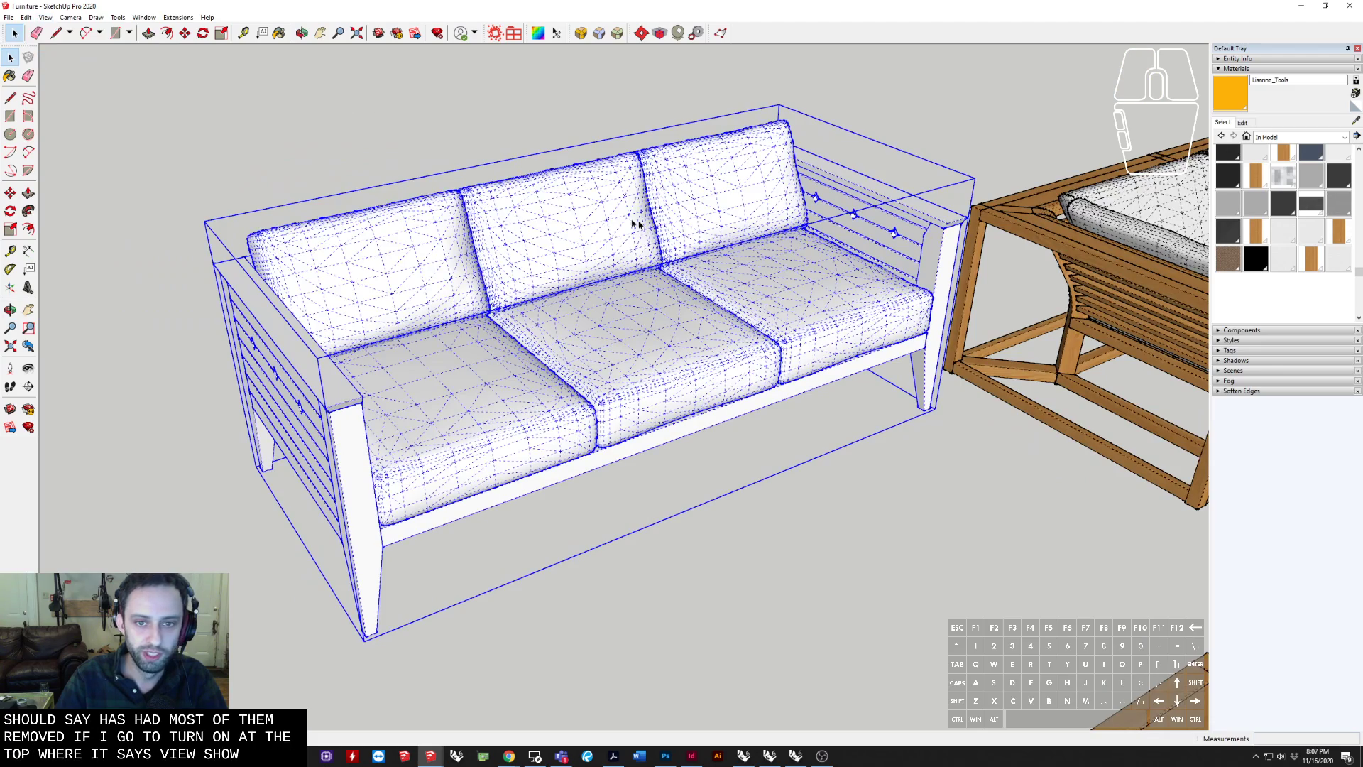
Examine the sofa's hidden geometry up close, from the triangulated cushions to the armrest and its slatted side
{"action": "middle_click_drag", "start_coordinate": [635, 224], "coordinate": [650, 345]}
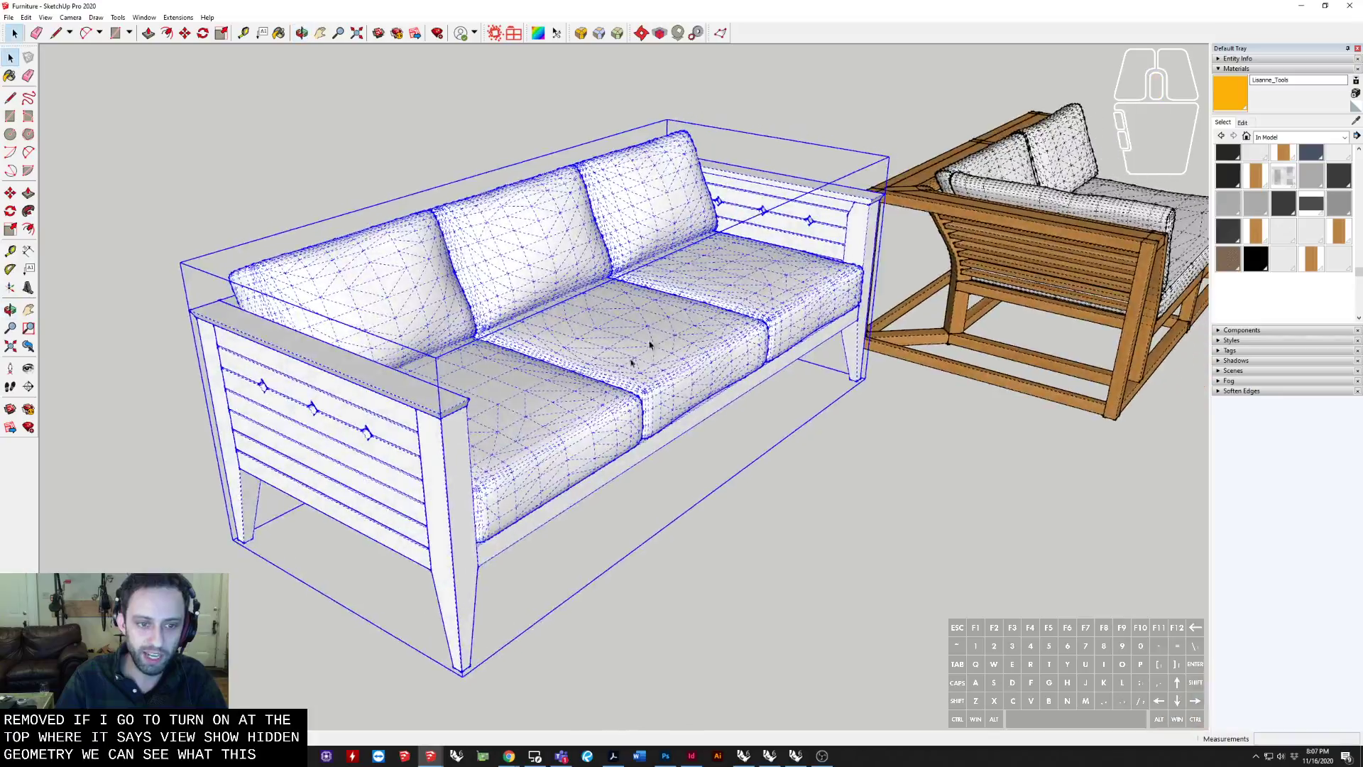
{"action": "scroll", "coordinate": [650, 345], "scroll_direction": "up", "scroll_amount": 10}
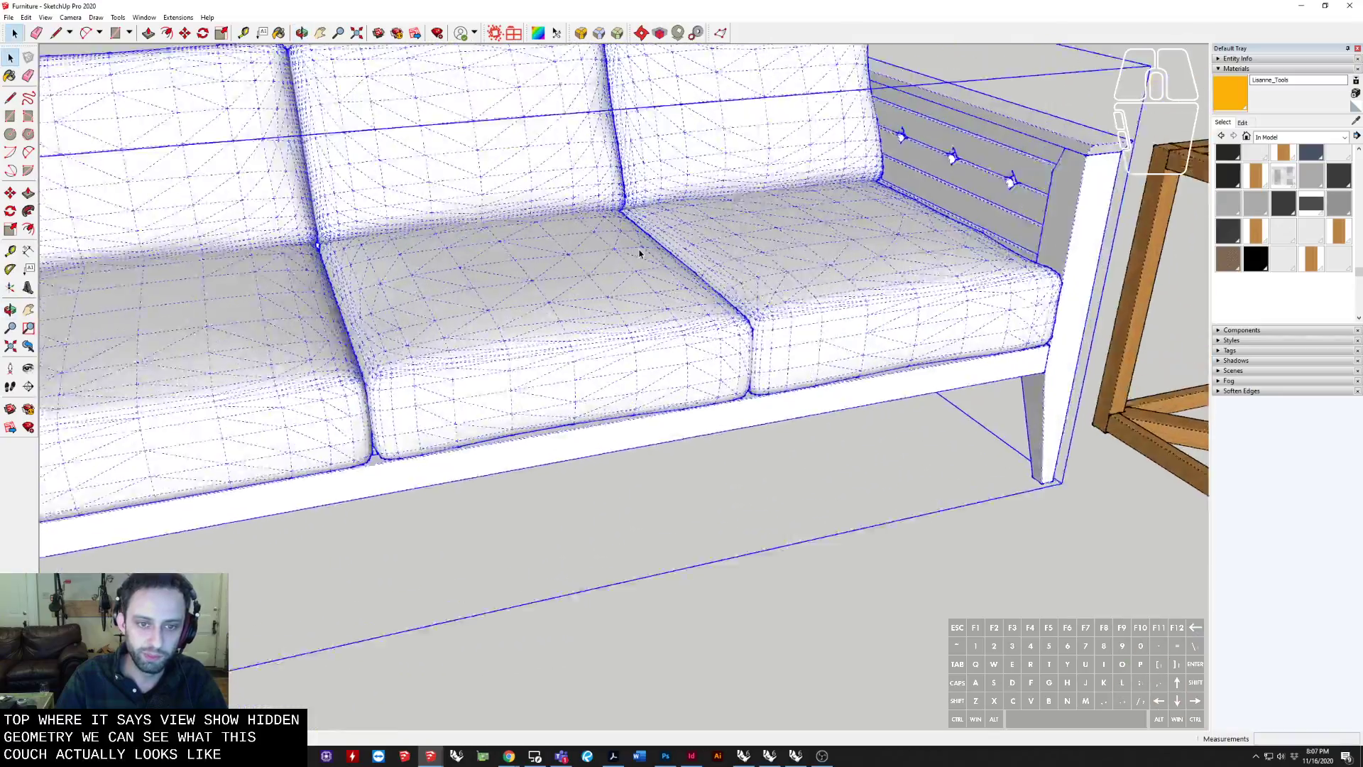
{"action": "middle_click_drag", "start_coordinate": [639, 254], "coordinate": [714, 304]}
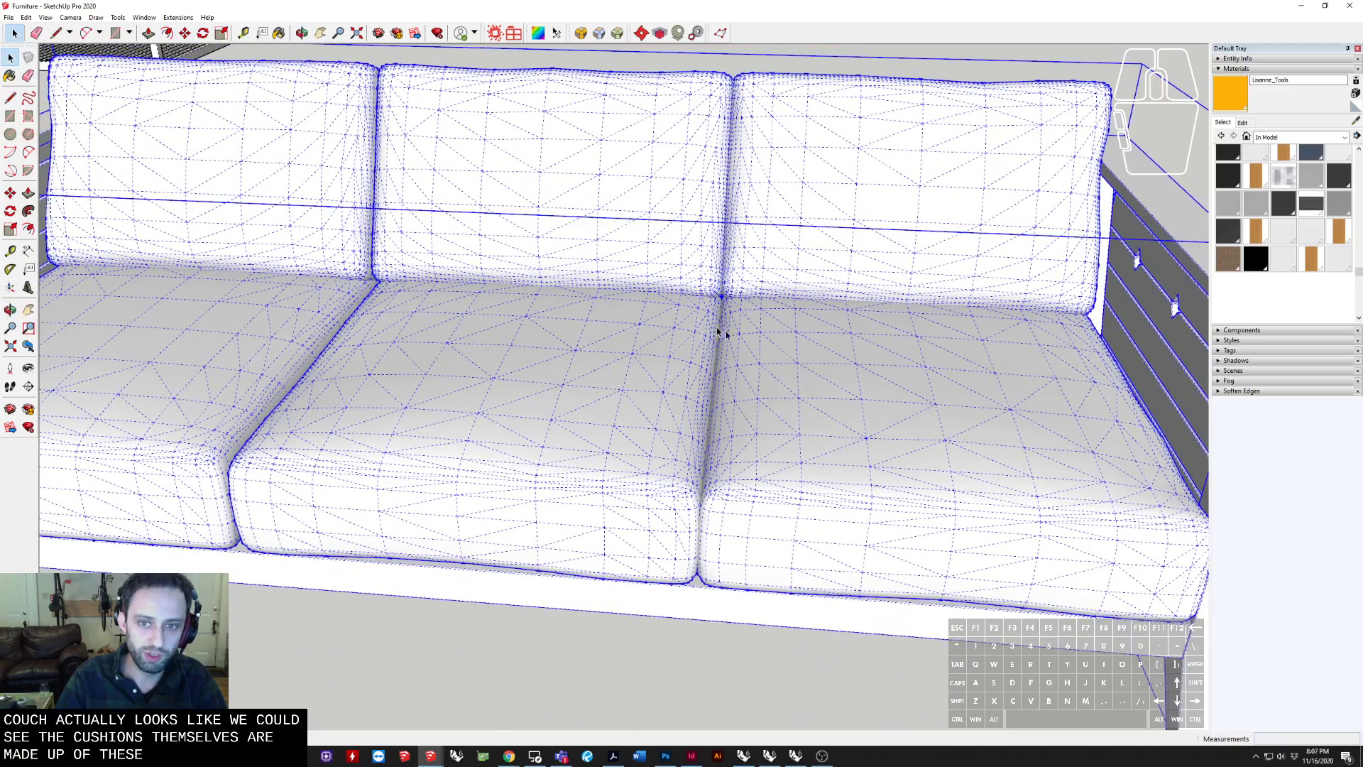
{"action": "middle_click_drag", "start_coordinate": [505, 329], "coordinate": [789, 320], "text": "shift"}
{"action": "middle_click_drag", "start_coordinate": [572, 403], "coordinate": [918, 397], "text": "shift"}
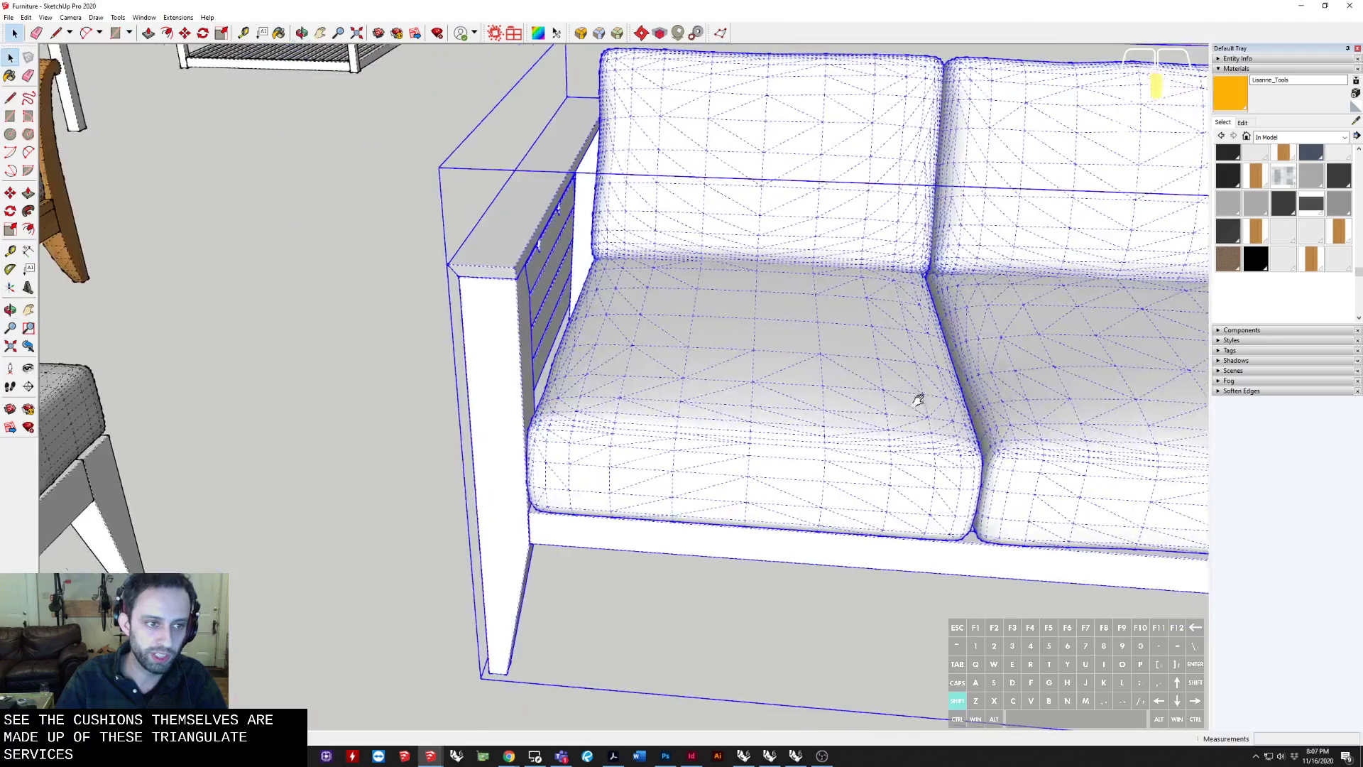
{"action": "scroll", "coordinate": [488, 275], "scroll_direction": "up", "scroll_amount": 1}
{"action": "scroll", "coordinate": [488, 276], "scroll_direction": "up", "scroll_amount": 6}
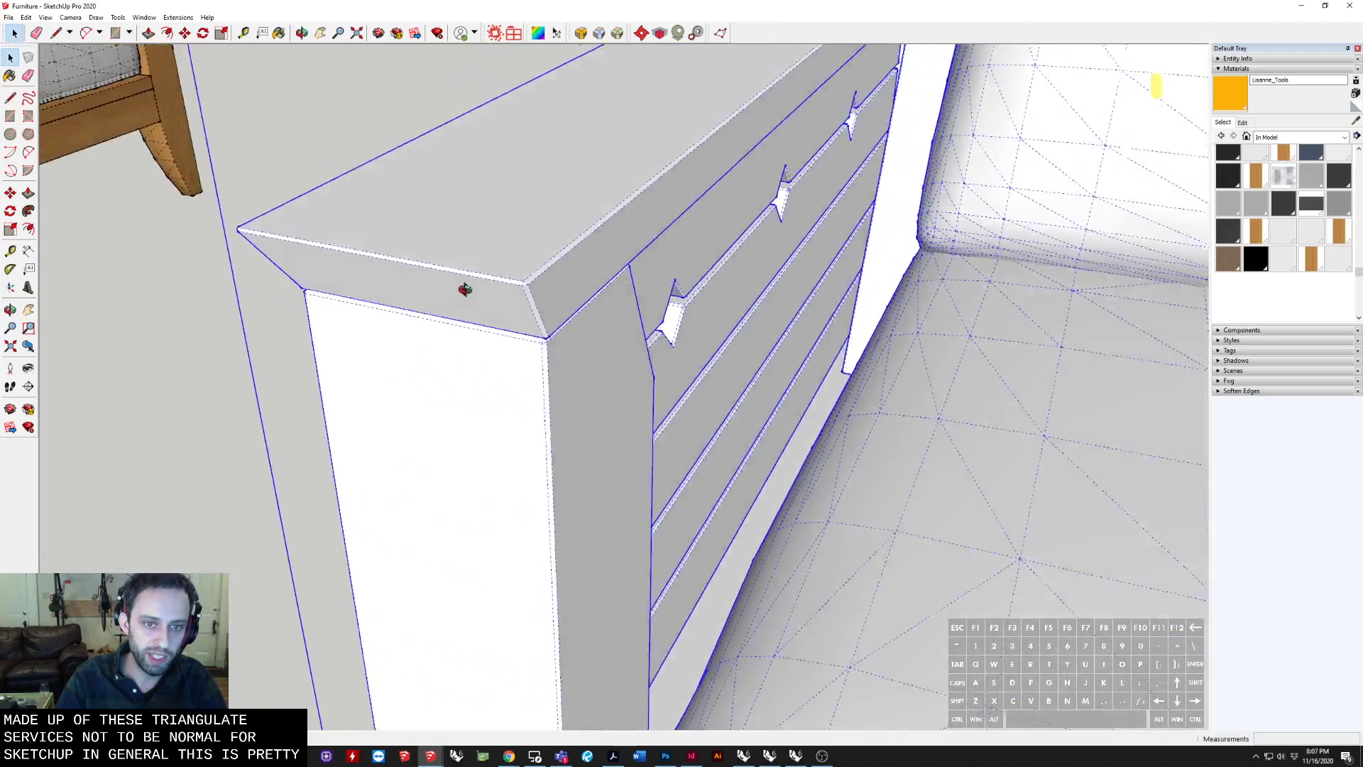
{"action": "middle_click_drag", "start_coordinate": [464, 289], "coordinate": [708, 297]}
{"action": "scroll", "coordinate": [708, 297], "scroll_direction": "down", "scroll_amount": 6}
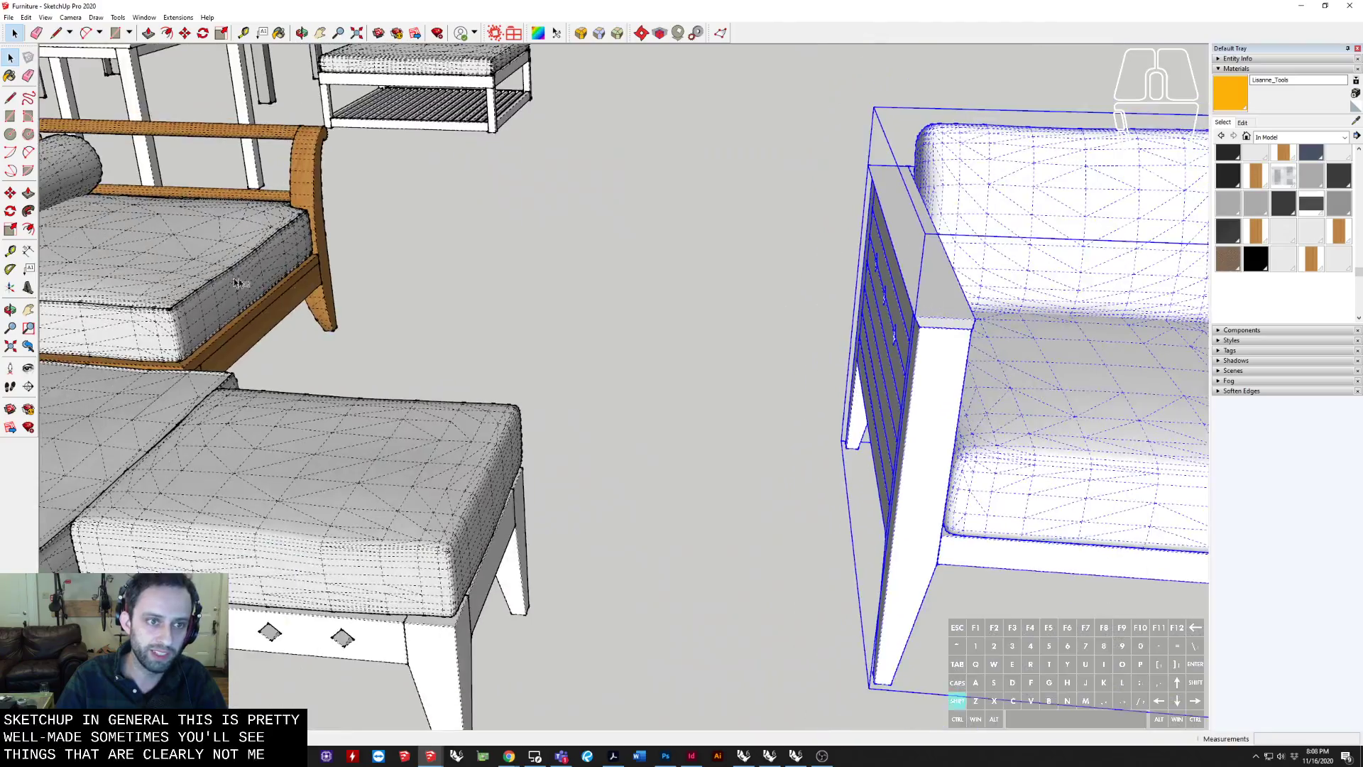
Inspect the hidden geometry of the neighbouring wooden seats and the edges of the dark slatted table's boards
{"action": "middle_click_drag", "start_coordinate": [238, 283], "coordinate": [788, 287], "text": "shift"}
{"action": "scroll", "coordinate": [788, 287], "scroll_direction": "down", "scroll_amount": 3}
{"action": "middle_click_drag", "start_coordinate": [657, 350], "coordinate": [873, 336]}
{"action": "scroll", "coordinate": [873, 336], "scroll_direction": "down", "scroll_amount": 3}
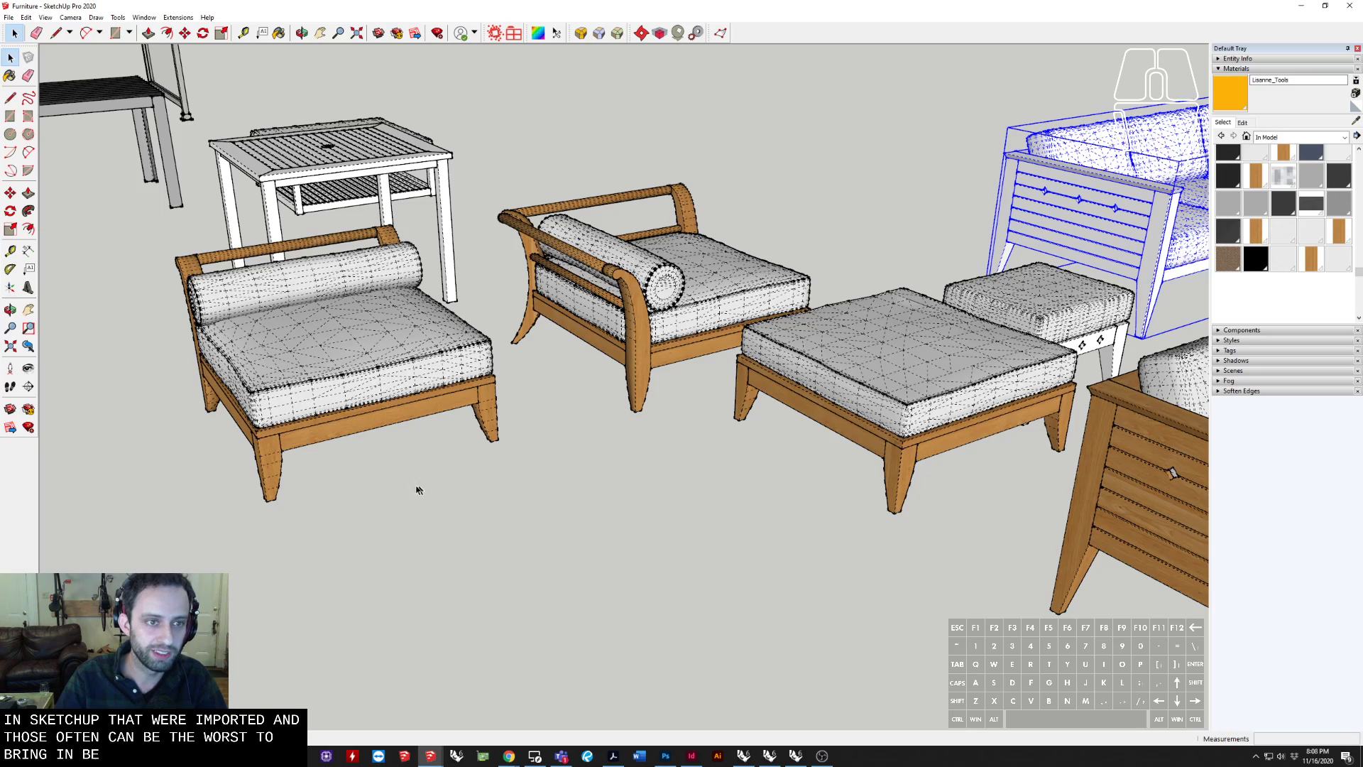
{"action": "middle_click_drag", "start_coordinate": [266, 436], "coordinate": [1064, 450], "text": "shift"}
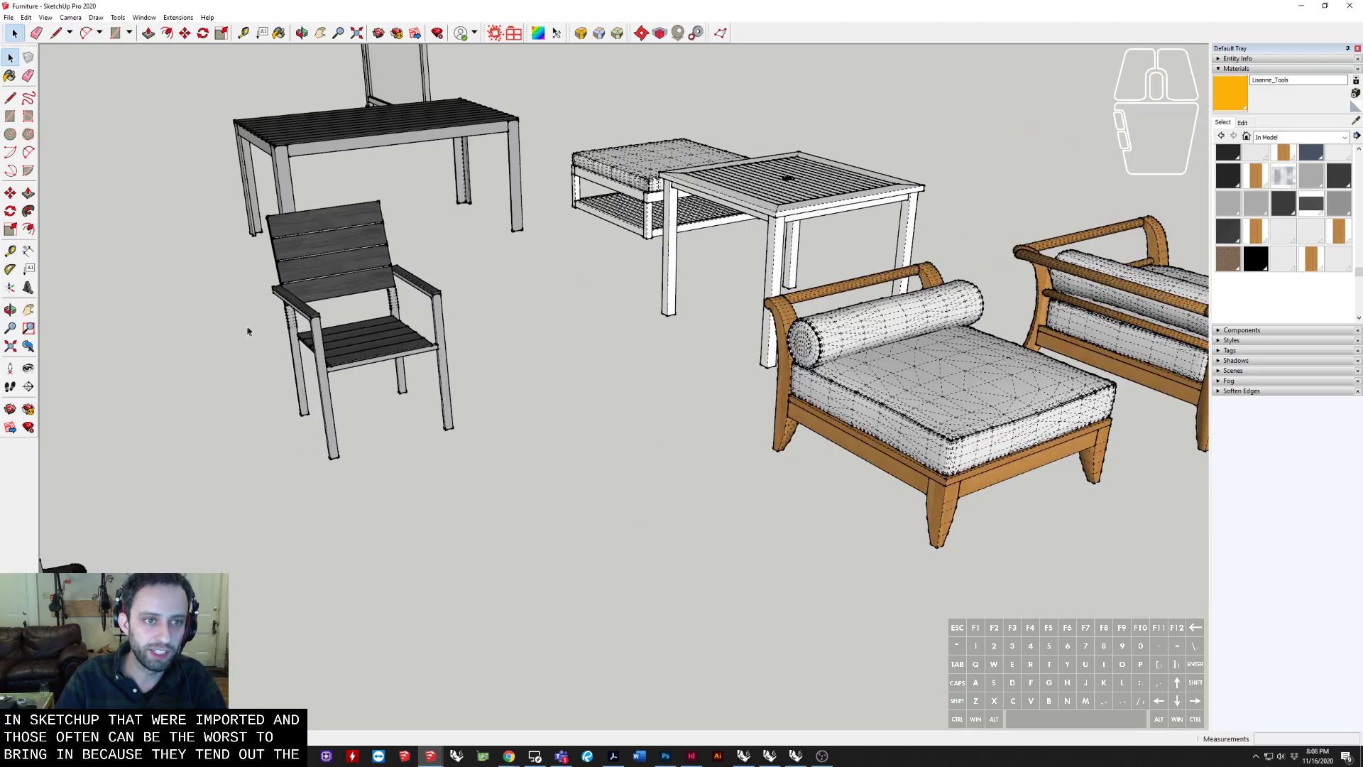
{"action": "middle_click_drag", "start_coordinate": [249, 329], "coordinate": [1065, 387]}
{"action": "scroll", "coordinate": [318, 348], "scroll_direction": "up", "scroll_amount": 10}
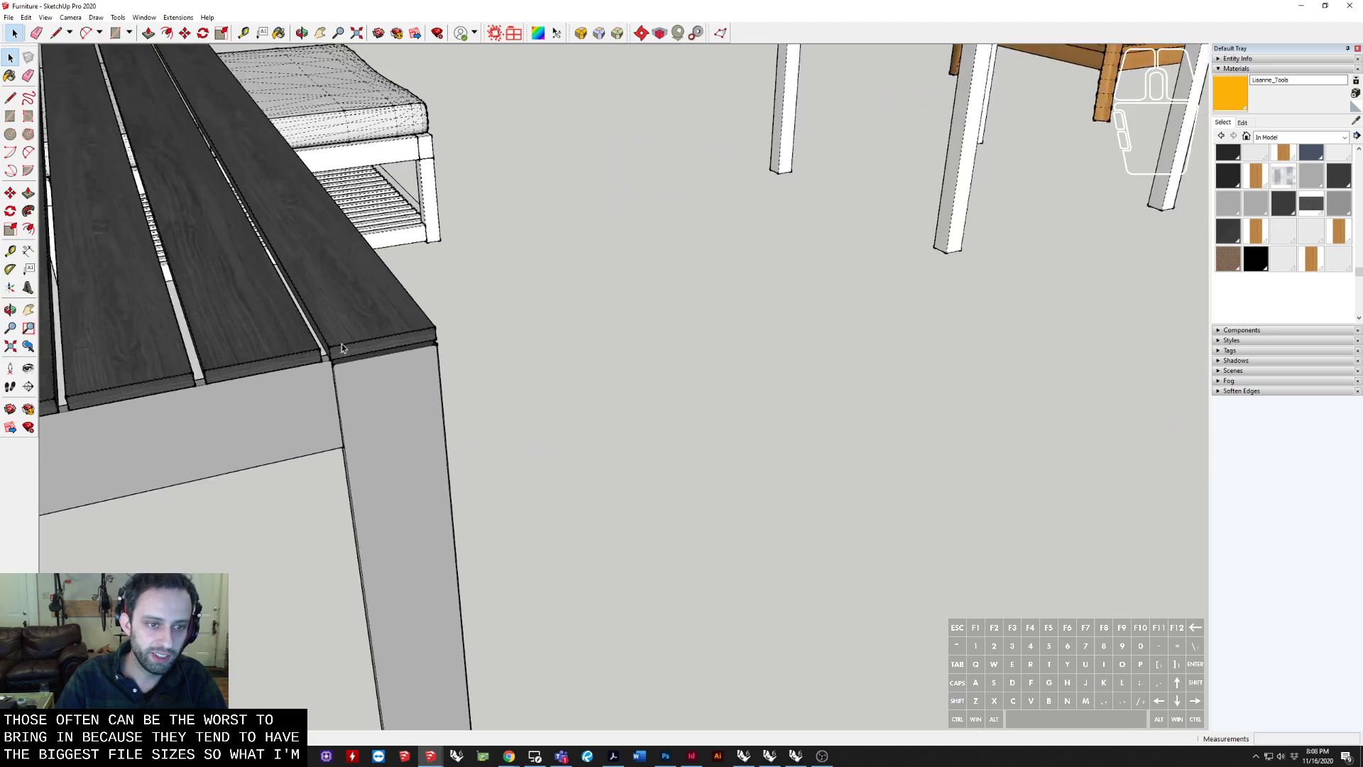
{"action": "middle_click_drag", "start_coordinate": [297, 370], "coordinate": [529, 380]}
{"action": "scroll", "coordinate": [387, 432], "scroll_direction": "up", "scroll_amount": 5}
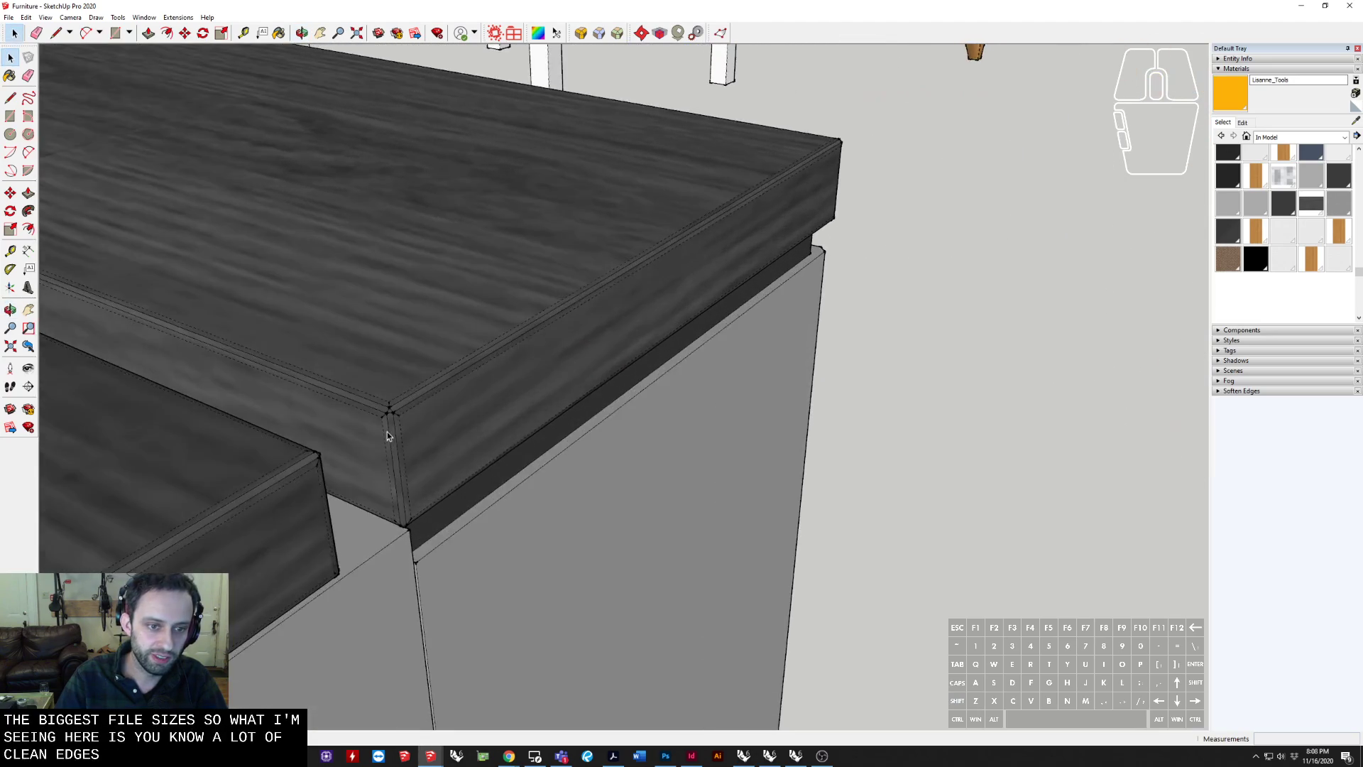
{"action": "middle_click_drag", "start_coordinate": [429, 430], "coordinate": [494, 134]}
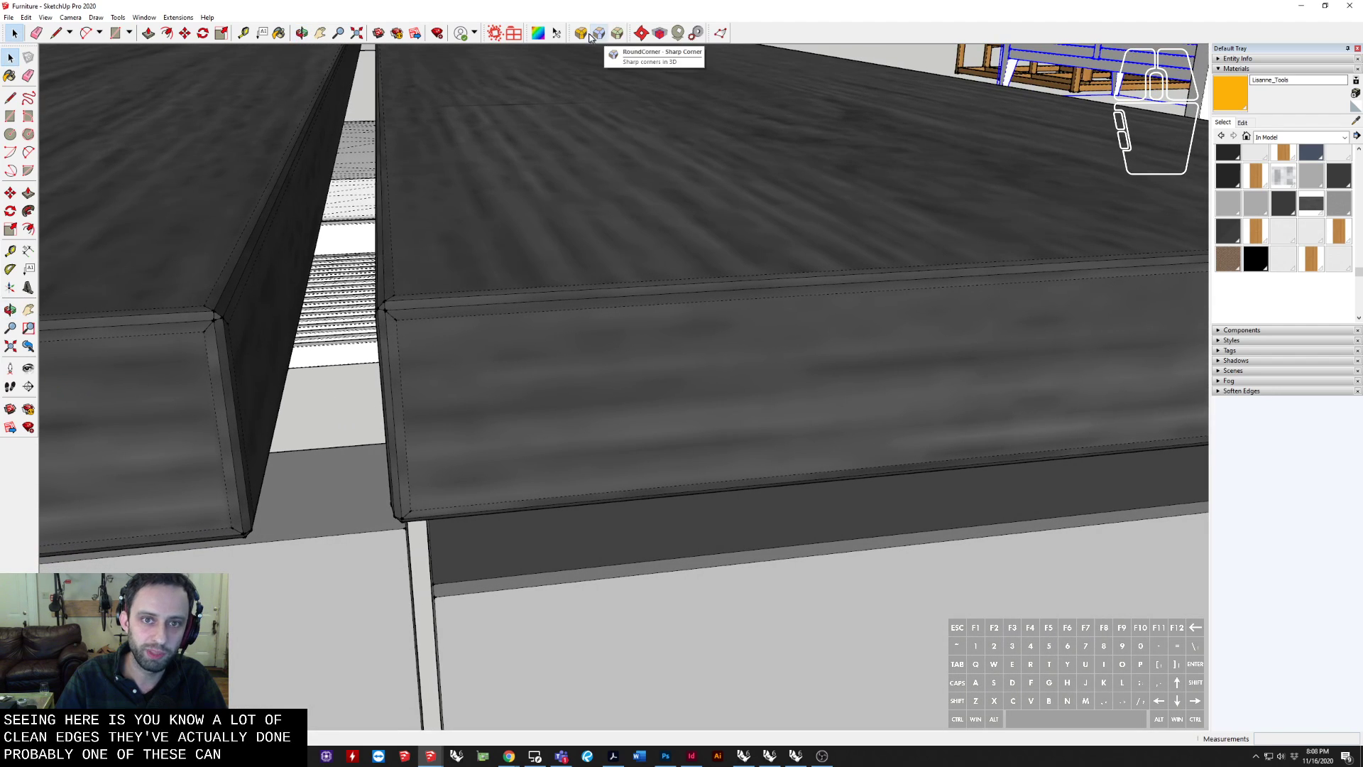
Look over the geometry of the grill, the bar stool and the tufted navy cushion on the wooden lounger
{"action": "scroll", "coordinate": [525, 394], "scroll_direction": "down", "scroll_amount": 5}
{"action": "middle_click_drag", "start_coordinate": [586, 423], "coordinate": [135, 482]}
{"action": "scroll", "coordinate": [507, 488], "scroll_direction": "down", "scroll_amount": 6, "text": "shift"}
{"action": "scroll", "coordinate": [593, 520], "scroll_direction": "down", "scroll_amount": 2}
{"action": "middle_click_drag", "start_coordinate": [517, 462], "coordinate": [285, 336], "text": "shift"}
{"action": "middle_click_drag", "start_coordinate": [679, 480], "coordinate": [518, 469]}
{"action": "middle_click_drag", "start_coordinate": [675, 517], "coordinate": [238, 514], "text": "shift"}
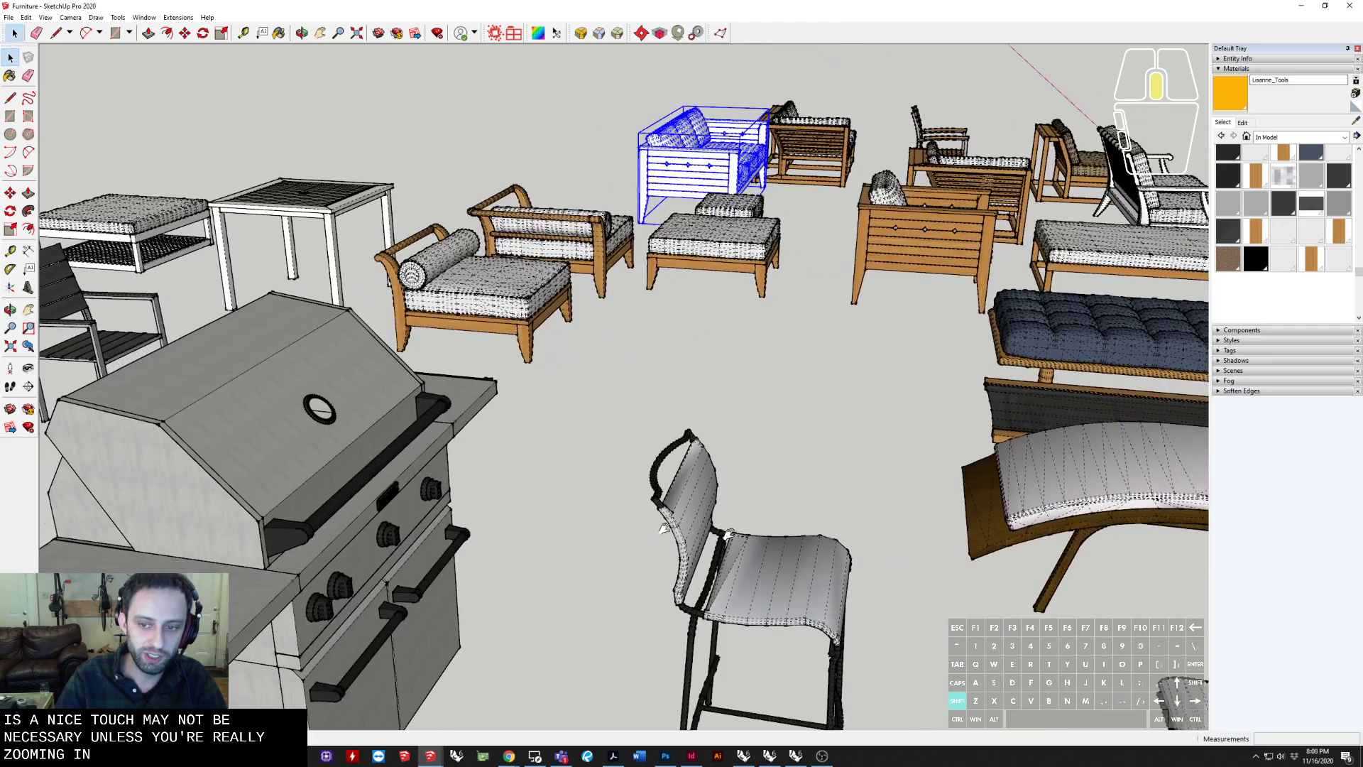
{"action": "middle_click_drag", "start_coordinate": [728, 533], "coordinate": [170, 469], "text": "shift"}
{"action": "middle_click_drag", "start_coordinate": [741, 454], "coordinate": [573, 259], "text": "shift"}
{"action": "middle_click_drag", "start_coordinate": [735, 242], "coordinate": [1131, 512], "text": "shift"}
{"action": "scroll", "coordinate": [708, 444], "scroll_direction": "up", "scroll_amount": 1}
{"action": "scroll", "coordinate": [709, 446], "scroll_direction": "up", "scroll_amount": 3}
{"action": "middle_click_drag", "start_coordinate": [755, 477], "coordinate": [568, 514], "text": "shift"}
{"action": "scroll", "coordinate": [706, 448], "scroll_direction": "up", "scroll_amount": 3}
{"action": "scroll", "coordinate": [710, 448], "scroll_direction": "up", "scroll_amount": 4}
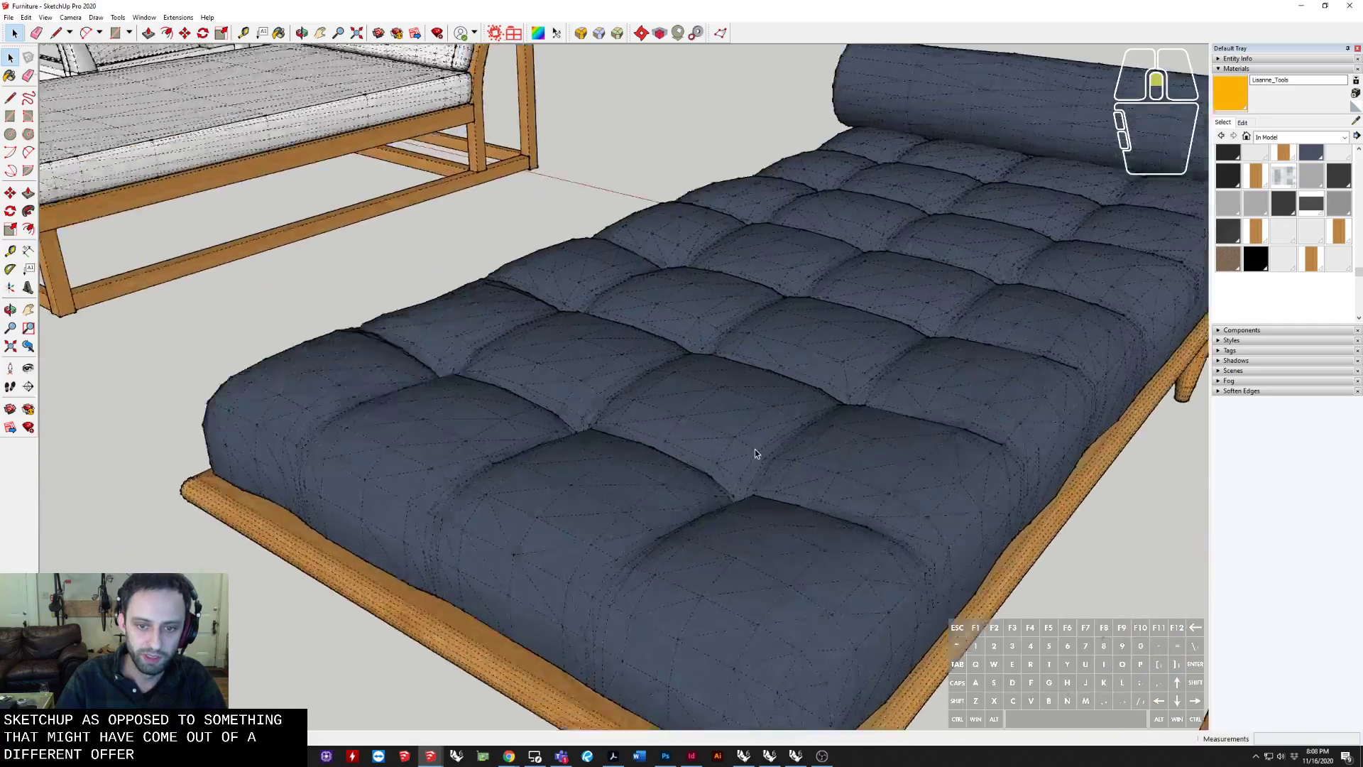
{"action": "middle_click_drag", "start_coordinate": [755, 452], "coordinate": [1192, 456]}
{"action": "scroll", "coordinate": [843, 425], "scroll_direction": "down", "scroll_amount": 3}
{"action": "middle_click_drag", "start_coordinate": [907, 455], "coordinate": [582, 389], "text": "shift"}
{"action": "scroll", "coordinate": [733, 466], "scroll_direction": "down", "scroll_amount": 4}
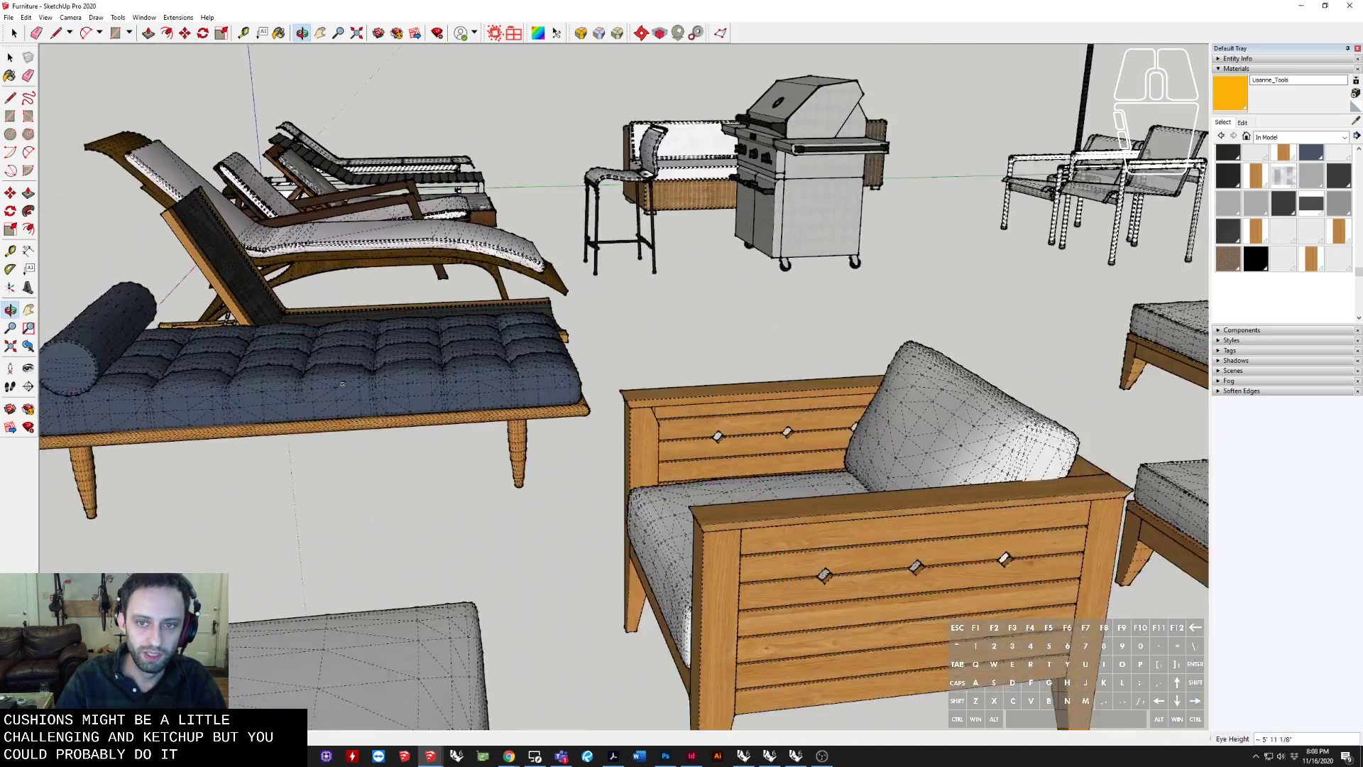
Return to the selected white sofa and turn off the display of hidden geometry
{"action": "scroll", "coordinate": [468, 459], "scroll_direction": "down", "scroll_amount": 4}
{"action": "middle_click_drag", "start_coordinate": [468, 459], "coordinate": [567, 443]}
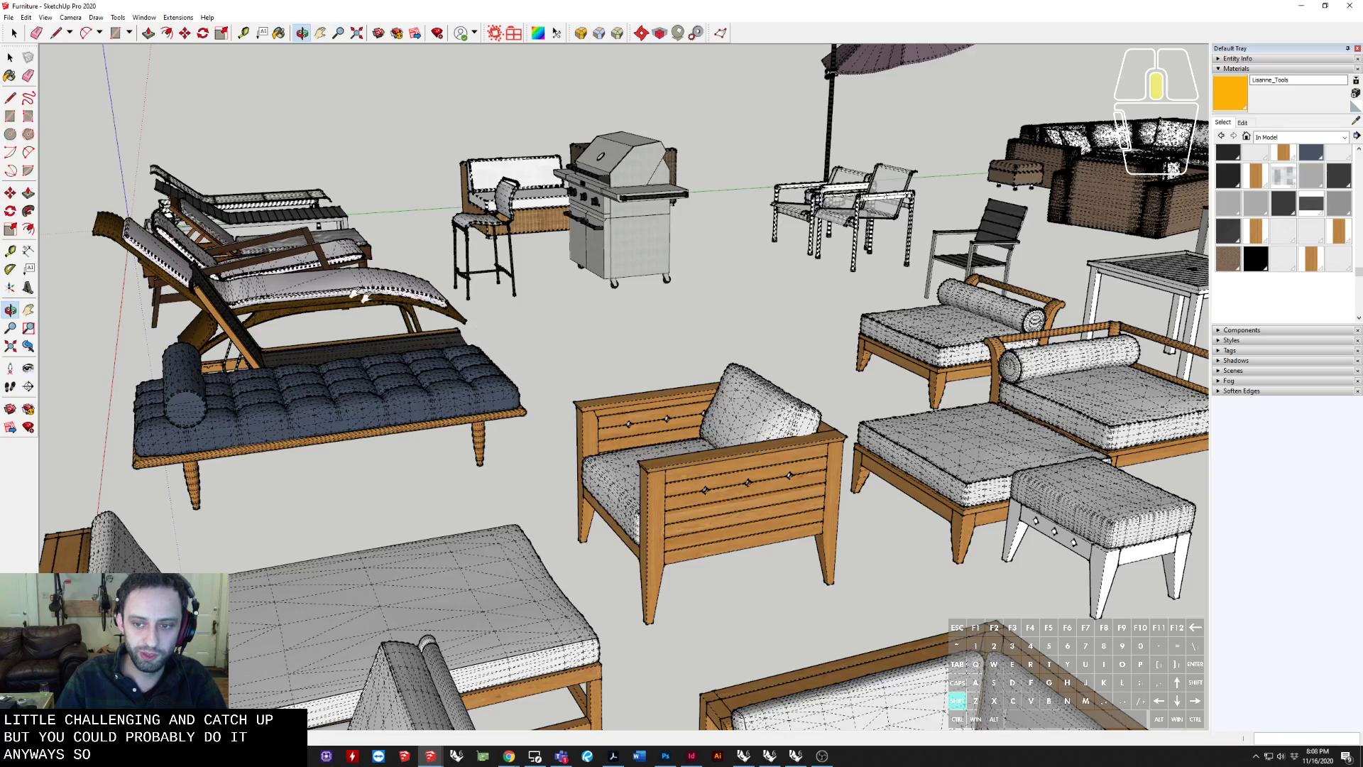
{"action": "middle_click_drag", "start_coordinate": [360, 295], "coordinate": [245, 269], "text": "shift"}
{"action": "key", "text": "q"}
{"action": "left_click_drag", "start_coordinate": [355, 376], "coordinate": [690, 312]}
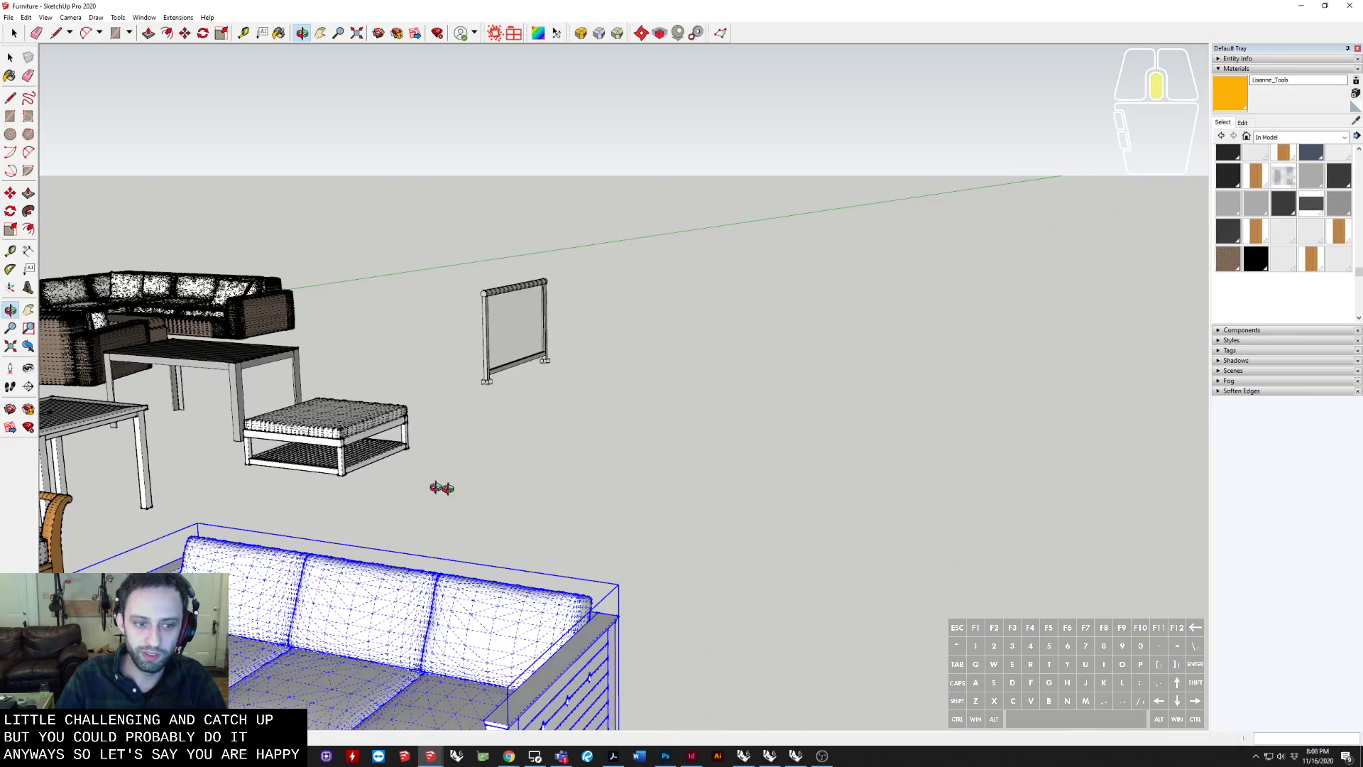
{"action": "middle_click_drag", "start_coordinate": [441, 488], "coordinate": [525, 508]}
{"action": "middle_click_drag", "start_coordinate": [525, 508], "coordinate": [595, 274], "text": "shift"}
{"action": "left_click", "coordinate": [45, 17]}
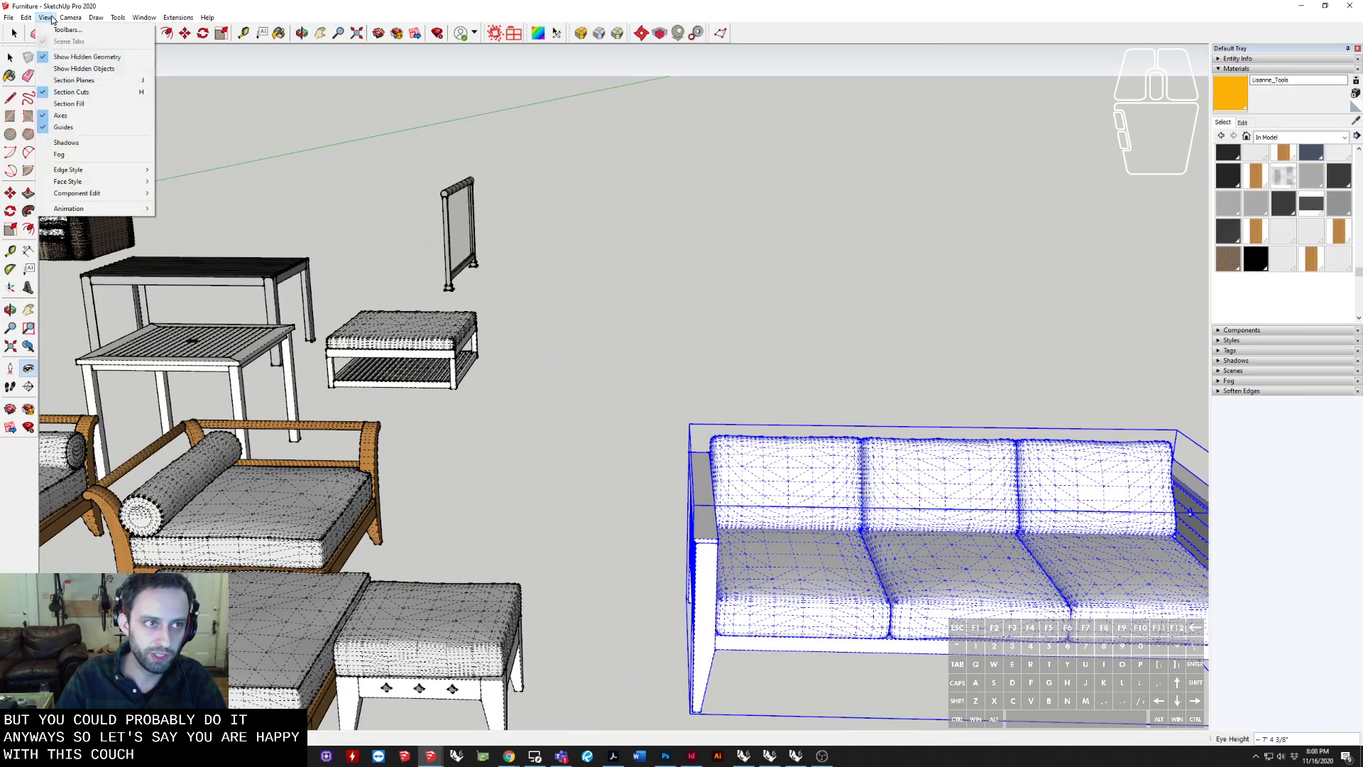
{"action": "left_click", "coordinate": [69, 57]}
{"action": "middle_click_drag", "start_coordinate": [776, 542], "coordinate": [469, 464], "text": "shift"}
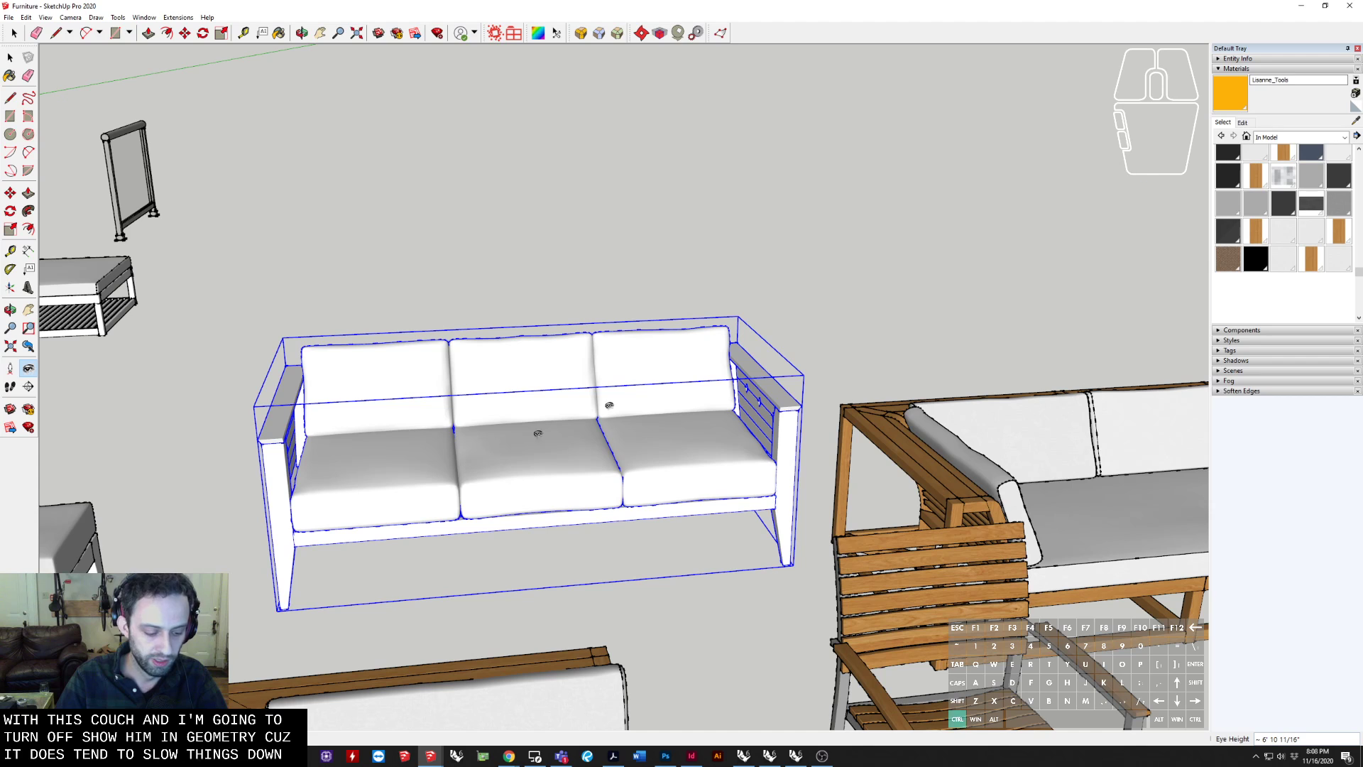
Copy the white sofa from the furniture file and paste it into the main model above the 3D WAREHOUSE text
{"action": "left_click", "coordinate": [1301, 8]}
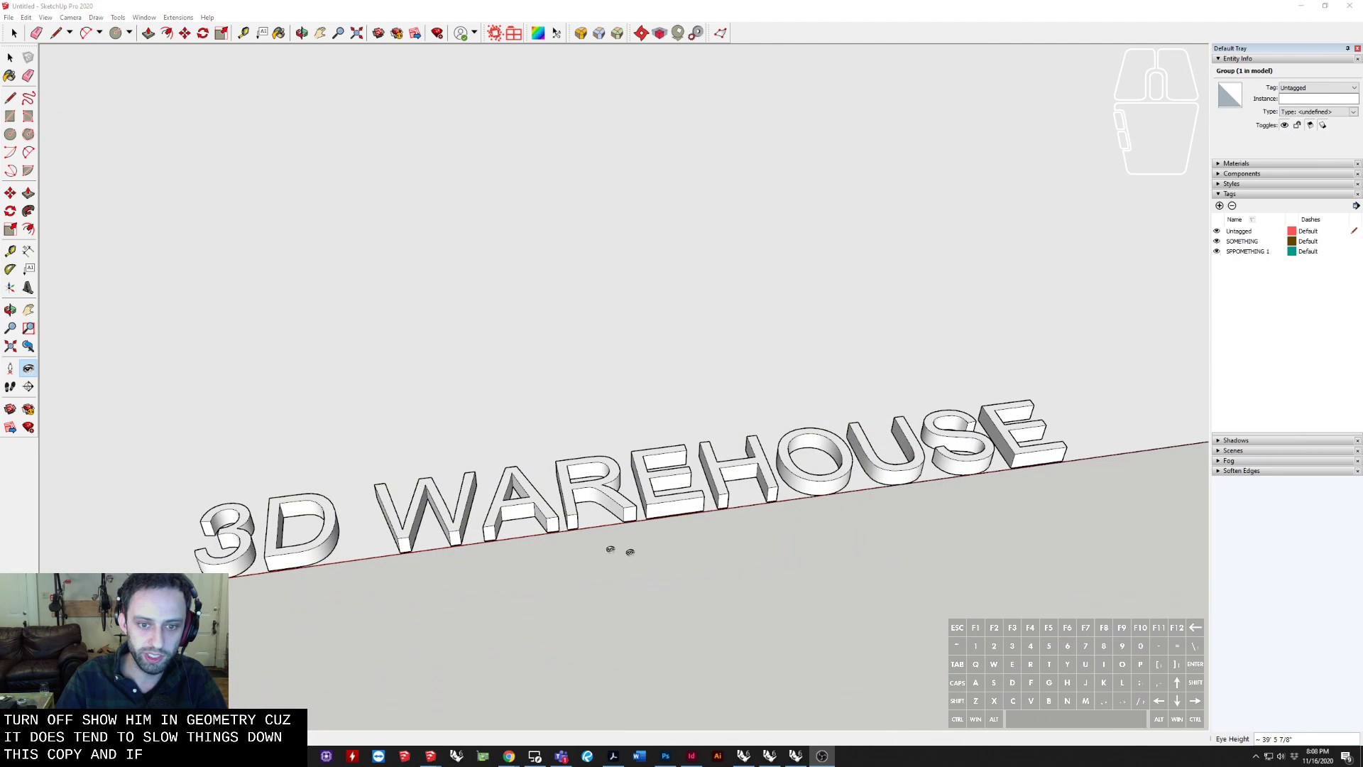
{"action": "middle_click_drag", "start_coordinate": [682, 212], "coordinate": [483, 663]}
{"action": "key", "text": "ctrl+v"}
{"action": "middle_click_drag", "start_coordinate": [597, 552], "coordinate": [602, 268]}
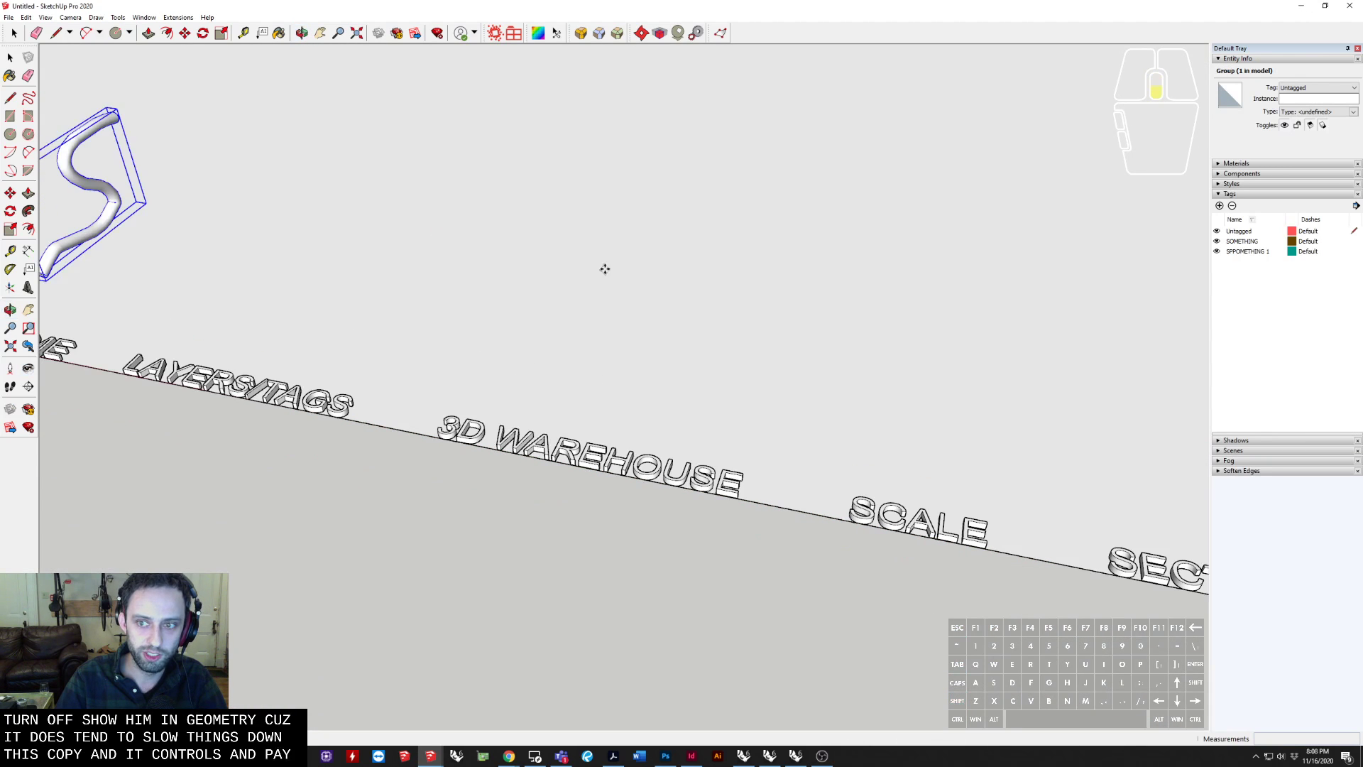
{"action": "left_click", "coordinate": [576, 383]}
{"action": "scroll", "coordinate": [602, 398], "scroll_direction": "up", "scroll_amount": 4}
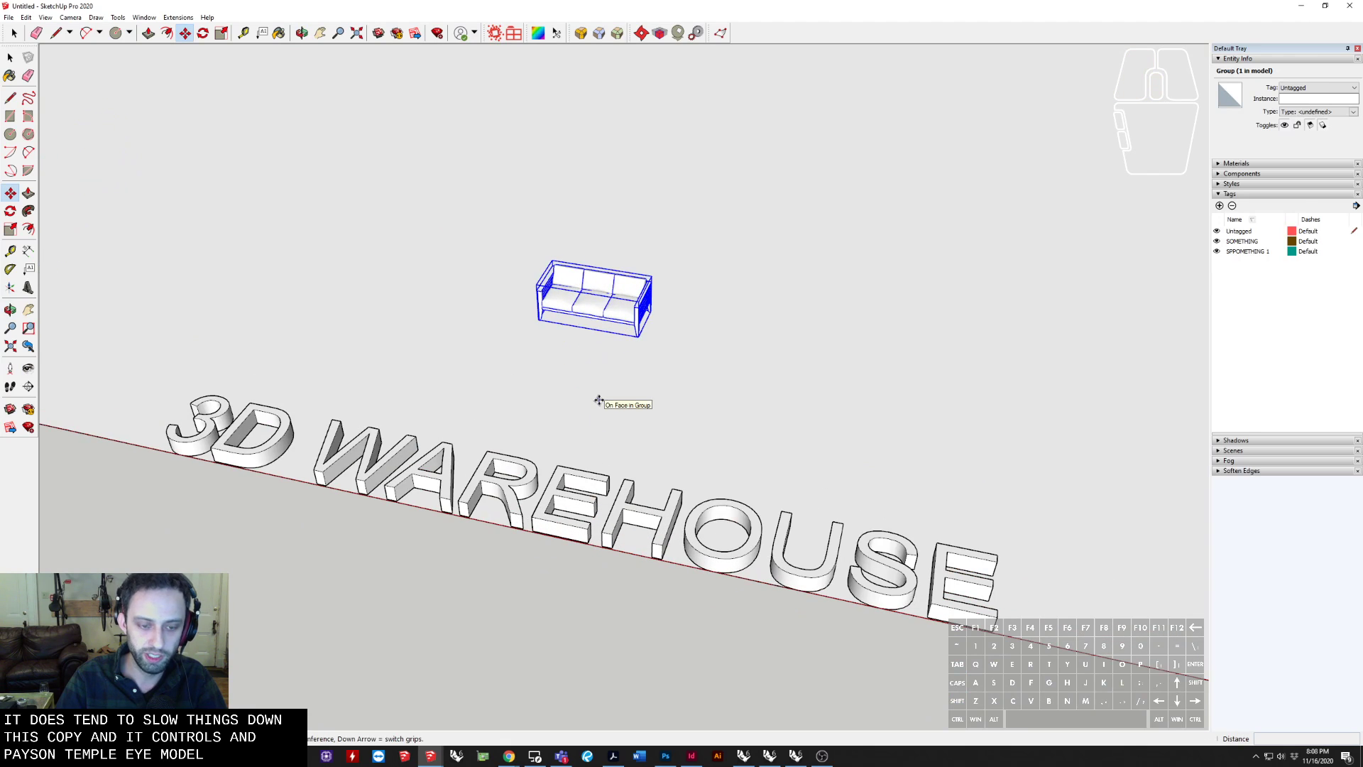
Explode the pasted sofa's outer group and copy the sofa component backwards in an evenly spaced row of 16 sofas
{"action": "right_click", "coordinate": [590, 289]}
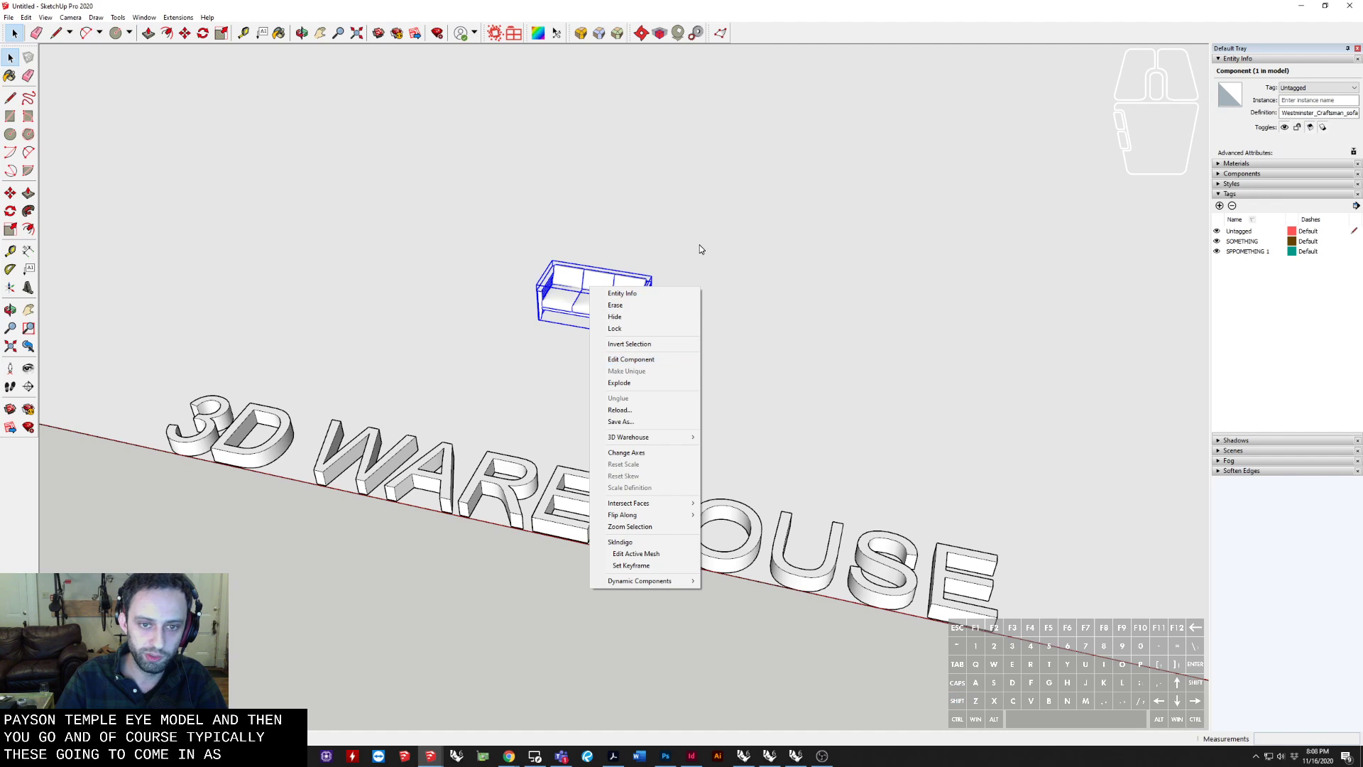
{"action": "left_click", "coordinate": [620, 382]}
{"action": "left_click", "coordinate": [679, 323]}
{"action": "left_click", "coordinate": [628, 305]}
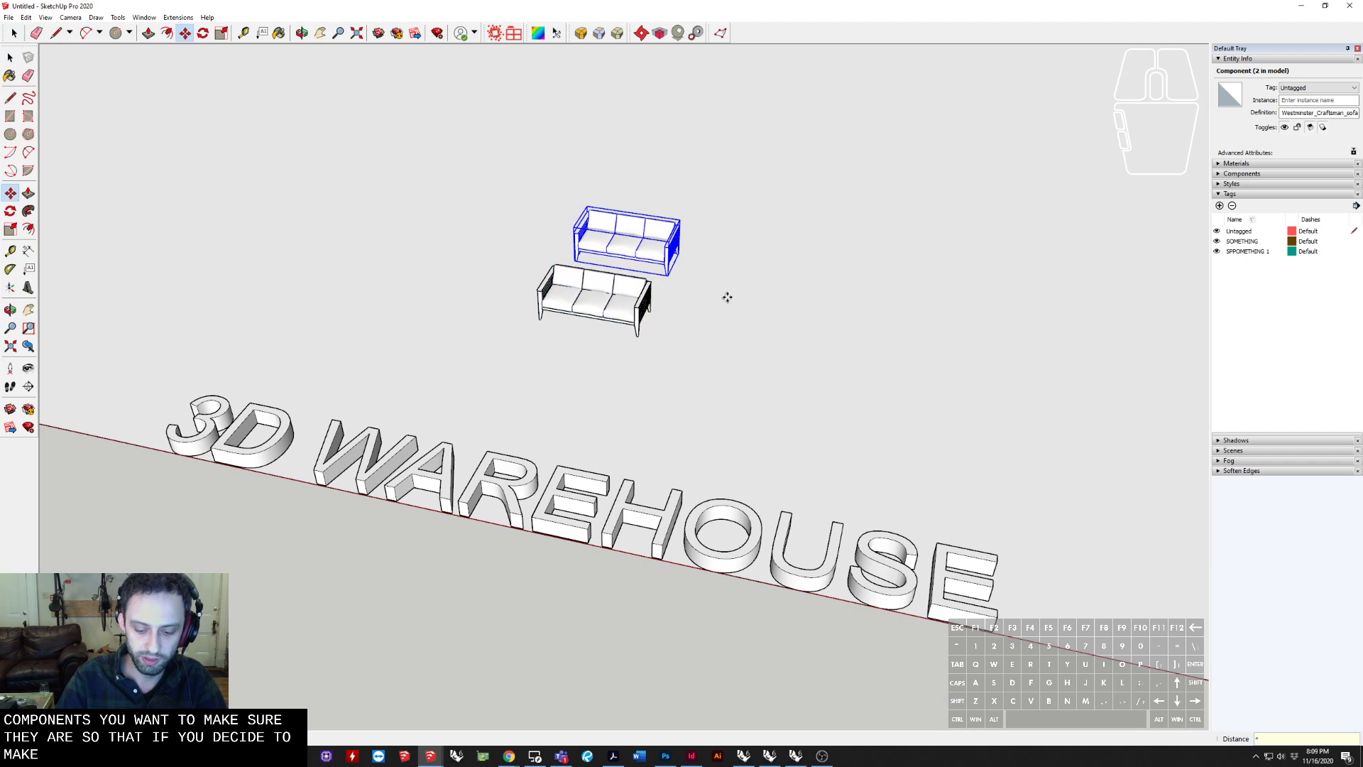
{"action": "key", "text": "Return"}
Look over the row of copied sofas behind the 3D WAREHOUSE text
{"action": "middle_click_drag", "start_coordinate": [688, 274], "coordinate": [731, 164], "text": "shift"}
{"action": "left_click_drag", "start_coordinate": [731, 164], "coordinate": [740, 117]}
{"action": "middle_click_drag", "start_coordinate": [525, 586], "coordinate": [501, 434], "text": "shift"}
{"action": "scroll", "coordinate": [652, 398], "scroll_direction": "up", "scroll_amount": 5}
{"action": "scroll", "coordinate": [501, 434], "scroll_direction": "down", "scroll_amount": 5}
{"action": "middle_click_drag", "start_coordinate": [687, 307], "coordinate": [414, 421]}
{"action": "scroll", "coordinate": [371, 394], "scroll_direction": "up", "scroll_amount": 3}
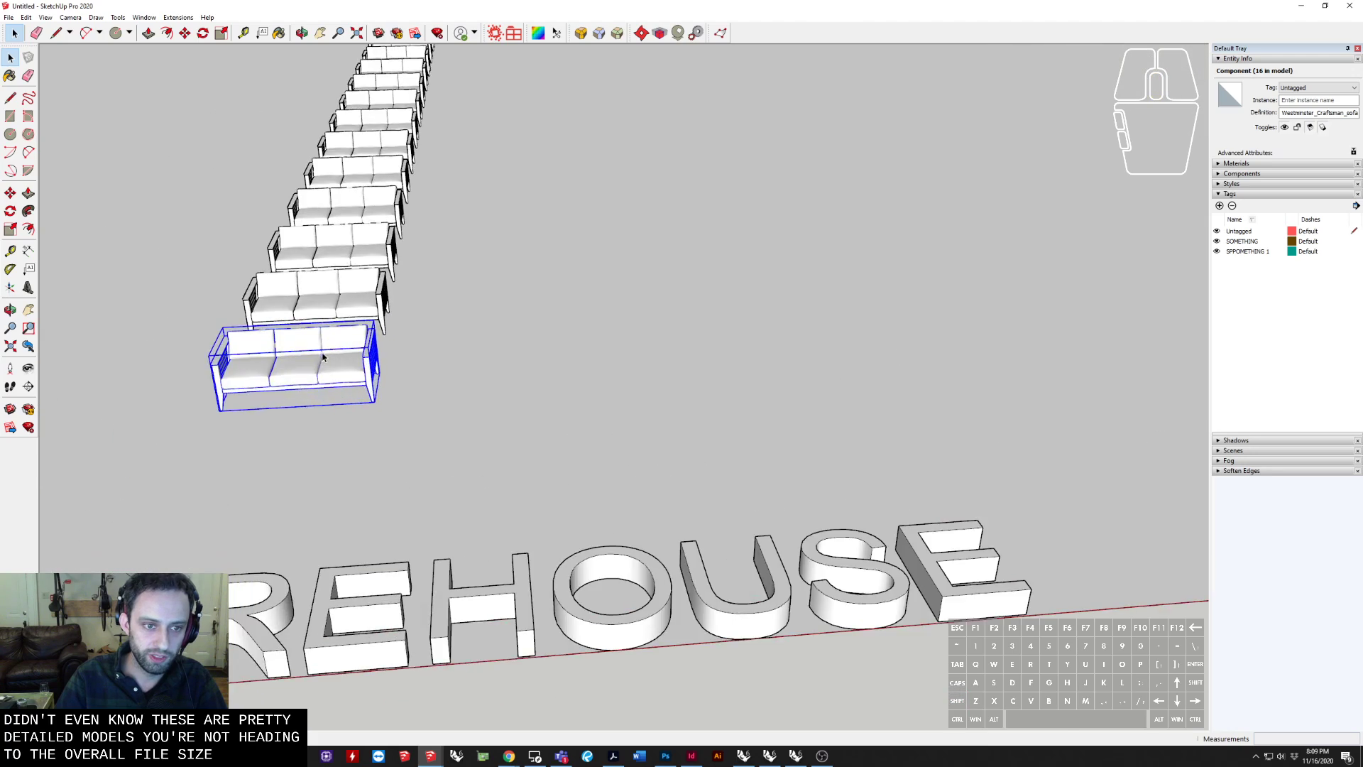
{"action": "scroll", "coordinate": [438, 362], "scroll_direction": "down", "scroll_amount": 2}
{"action": "middle_click_drag", "start_coordinate": [697, 356], "coordinate": [944, 361], "text": "shift"}
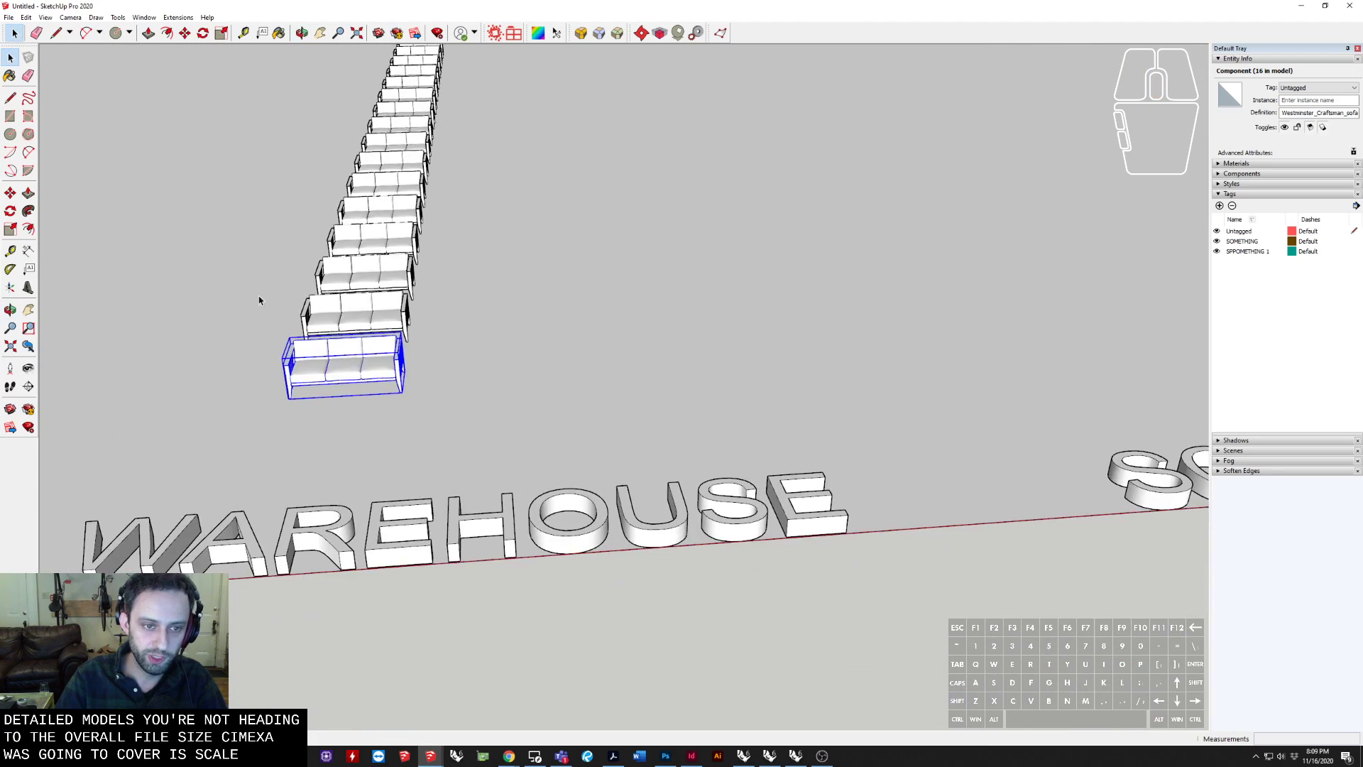
Scale the front sofa proportionally with a corner grip and stretch its length along the red axis
{"action": "scroll", "coordinate": [302, 340], "scroll_direction": "up", "scroll_amount": 5}
{"action": "middle_click_drag", "start_coordinate": [575, 387], "coordinate": [416, 368]}
{"action": "middle_click_drag", "start_coordinate": [415, 367], "coordinate": [561, 395], "text": "shift"}
{"action": "key", "text": "s"}
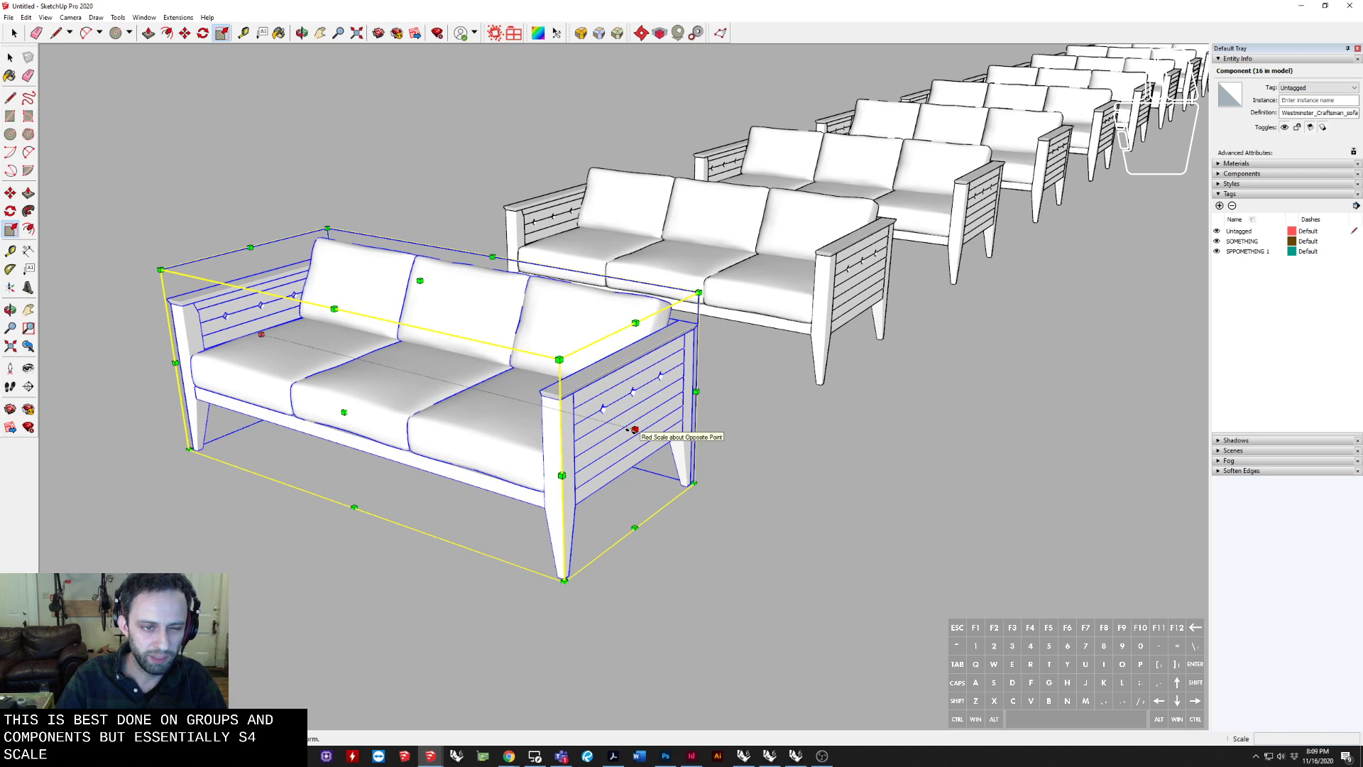
{"action": "mouse_move", "coordinate": [634, 429]}
{"action": "left_mouse_down"}
{"action": "mouse_move", "coordinate": [841, 482]}
{"action": "mouse_move", "coordinate": [955, 536]}
{"action": "mouse_move", "coordinate": [622, 444]}
{"action": "left_mouse_up"}
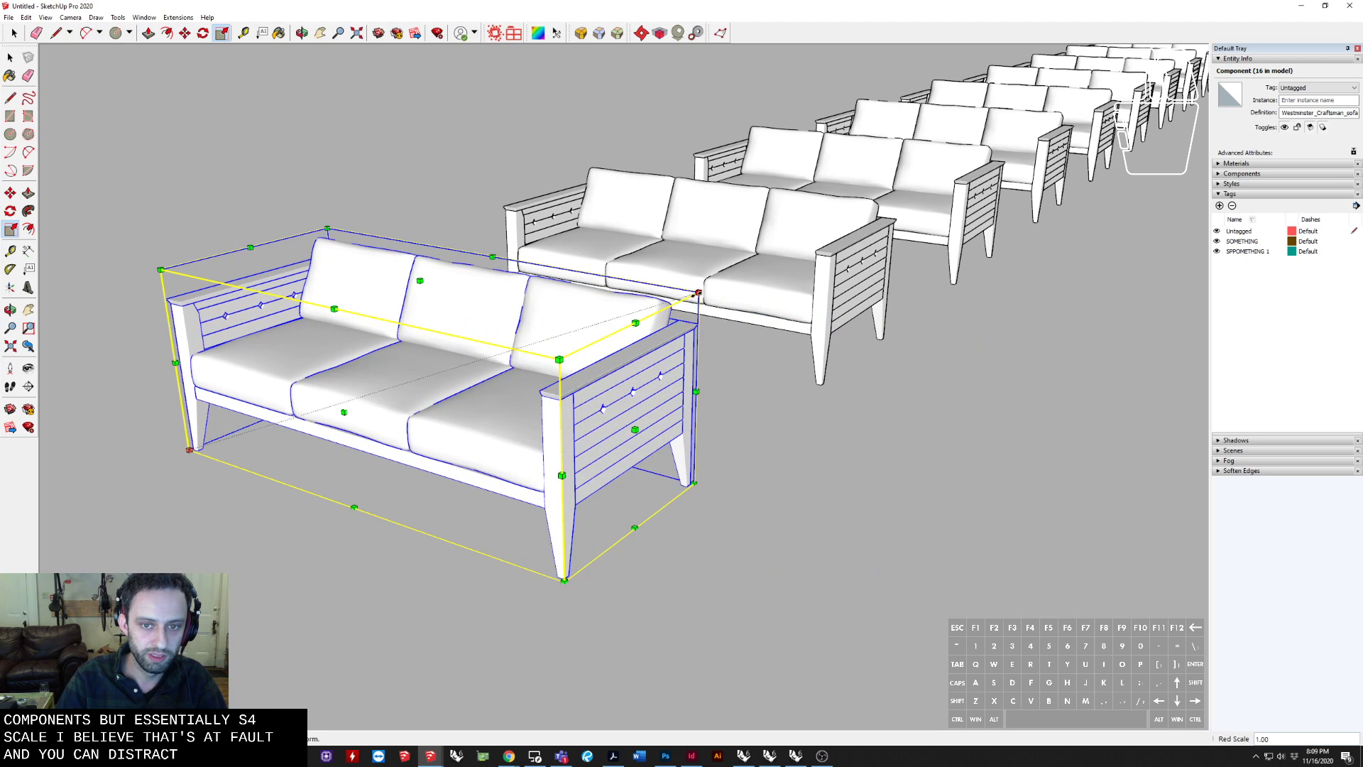
{"action": "left_click_drag", "start_coordinate": [697, 291], "coordinate": [776, 268]}
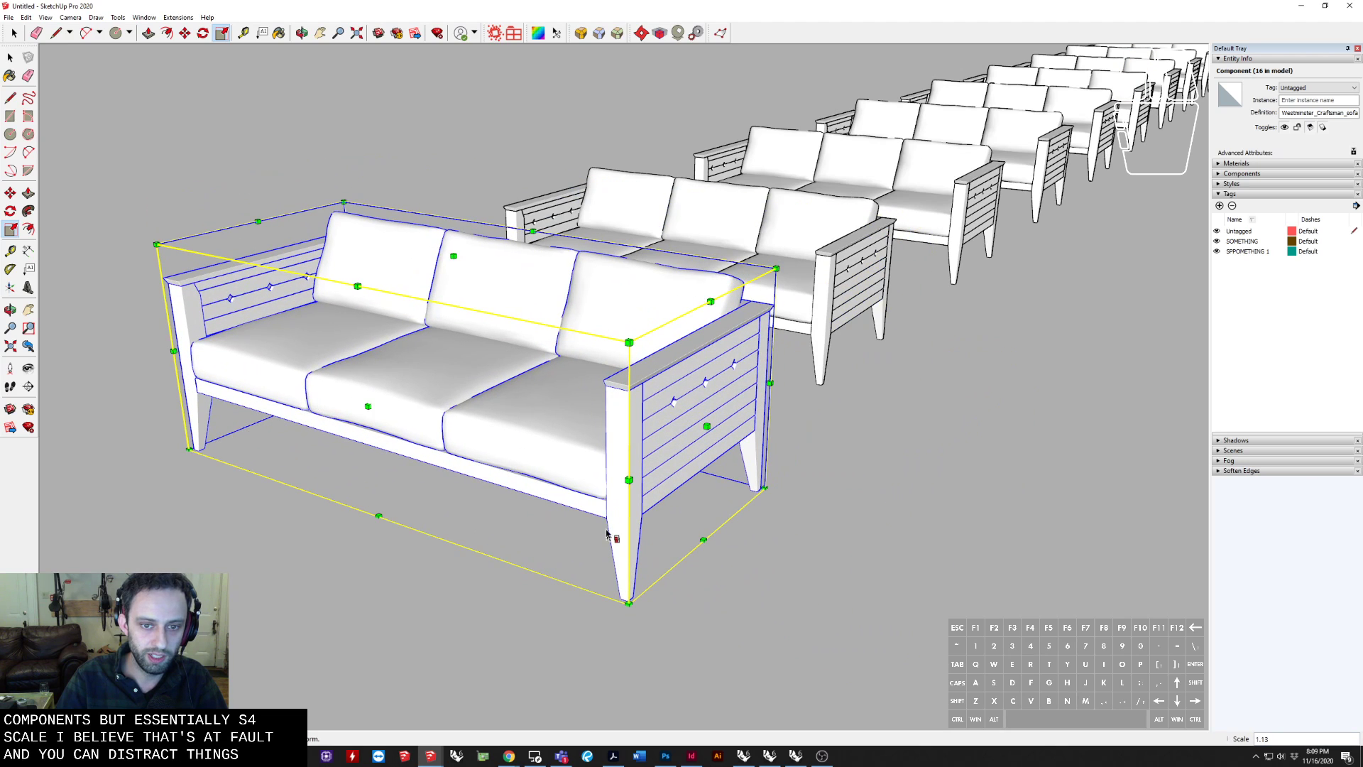
{"action": "left_click_drag", "start_coordinate": [311, 197], "coordinate": [644, 359]}
{"action": "left_click_drag", "start_coordinate": [734, 367], "coordinate": [502, 377]}
{"action": "scroll", "coordinate": [503, 376], "scroll_direction": "down", "scroll_amount": 1}
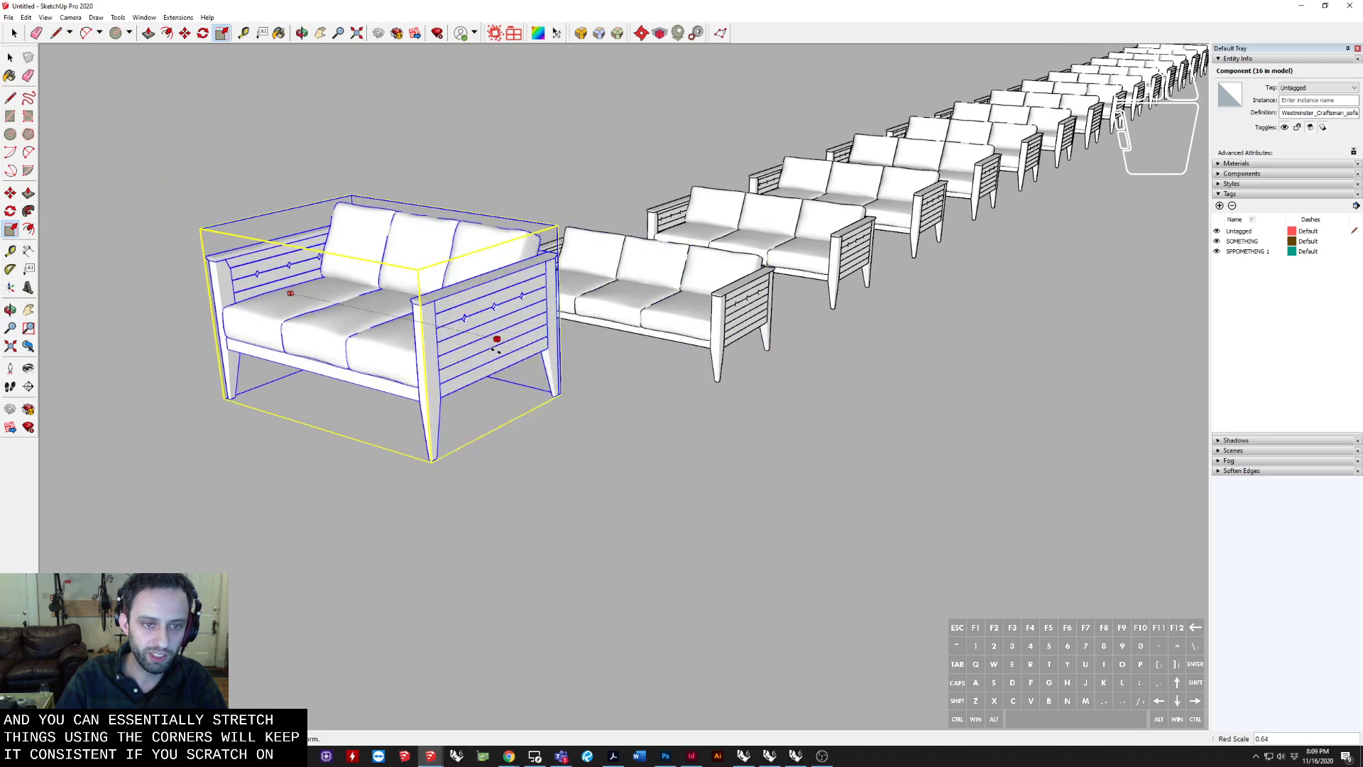
{"action": "left_click", "coordinate": [568, 380]}
Scale the front sofa proportionally from its upper rear corner by a factor of 2
{"action": "middle_click_drag", "start_coordinate": [487, 399], "coordinate": [667, 416]}
{"action": "key", "text": "s"}
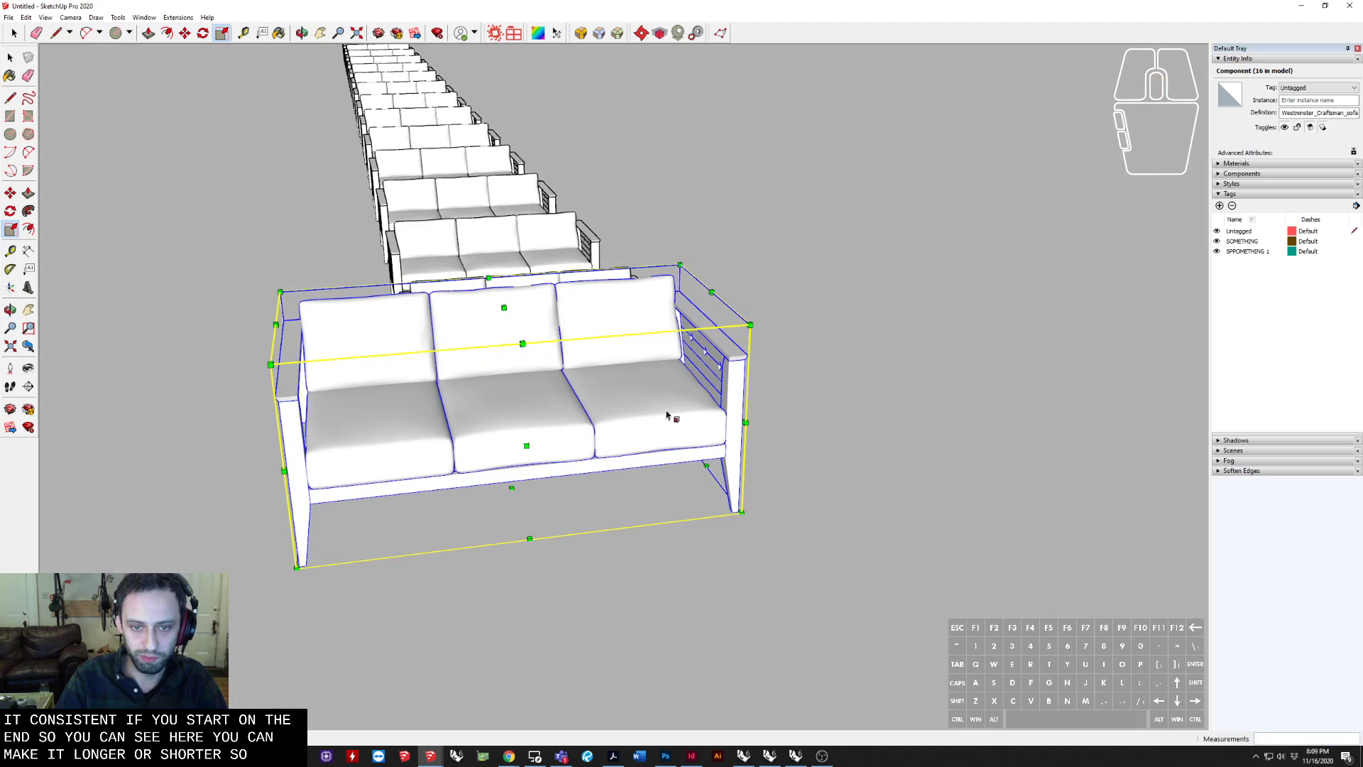
{"action": "left_click", "coordinate": [680, 264]}
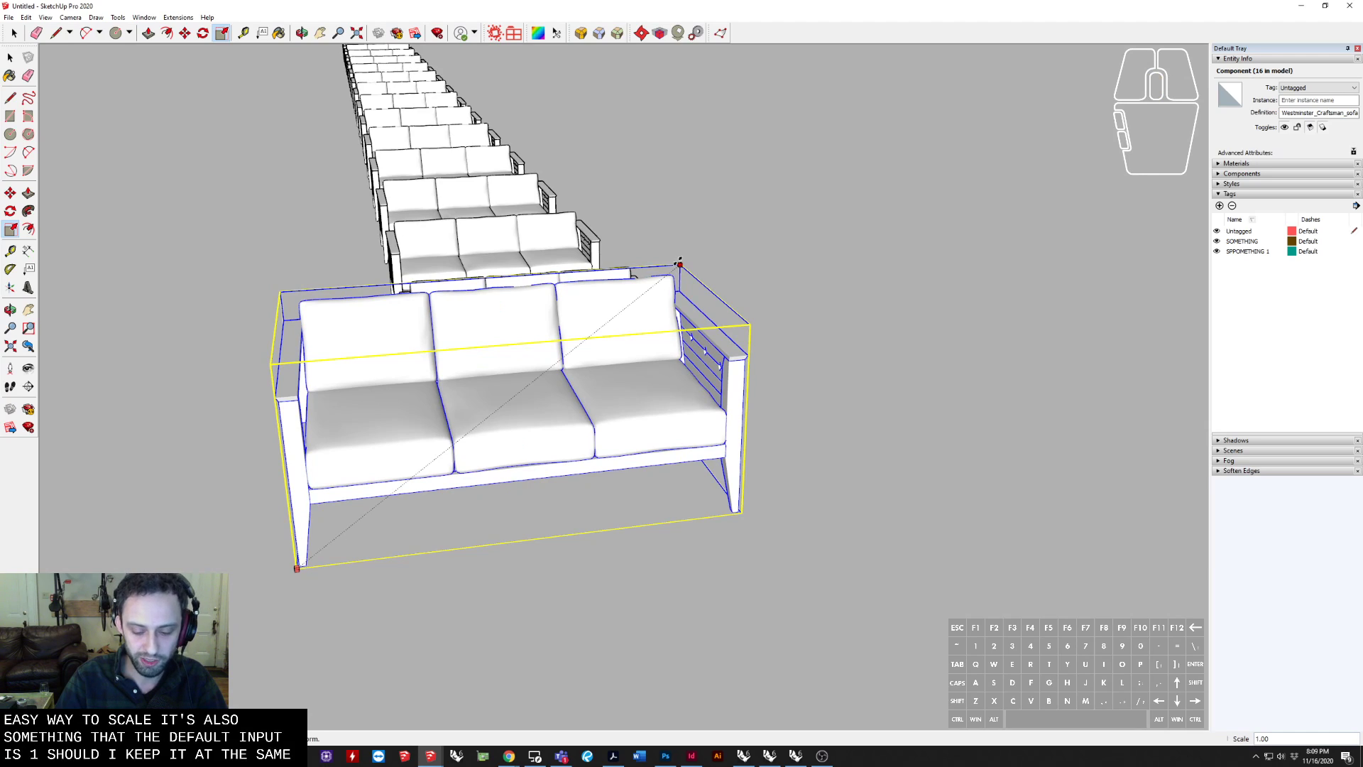
{"action": "type", "text": "2"}
{"action": "key", "text": "Return"}
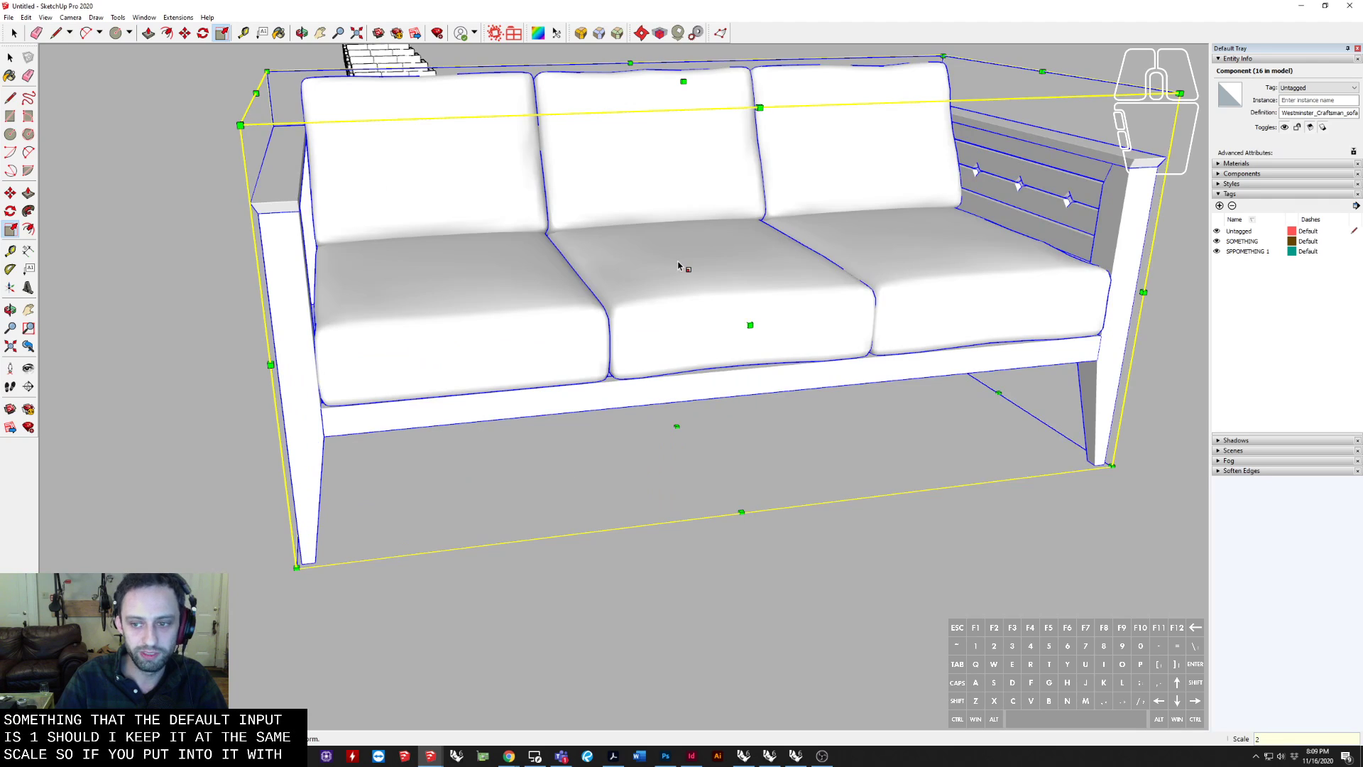
{"action": "key", "text": "space"}
Scale the front sofa down proportionally from its upper rear corner to about half its size
{"action": "scroll", "coordinate": [660, 289], "scroll_direction": "down", "scroll_amount": 10}
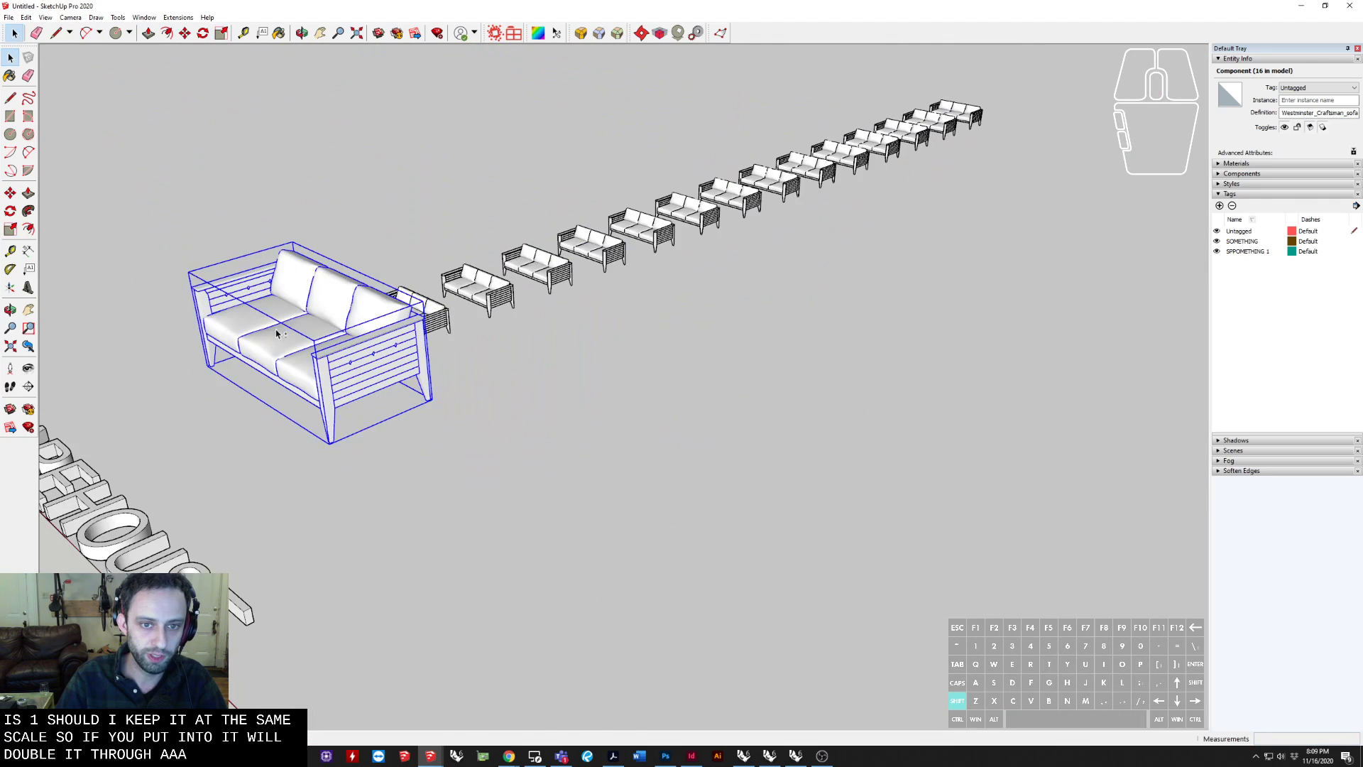
{"action": "middle_click_drag", "start_coordinate": [383, 373], "coordinate": [445, 312], "text": "shift"}
{"action": "key", "text": "s"}
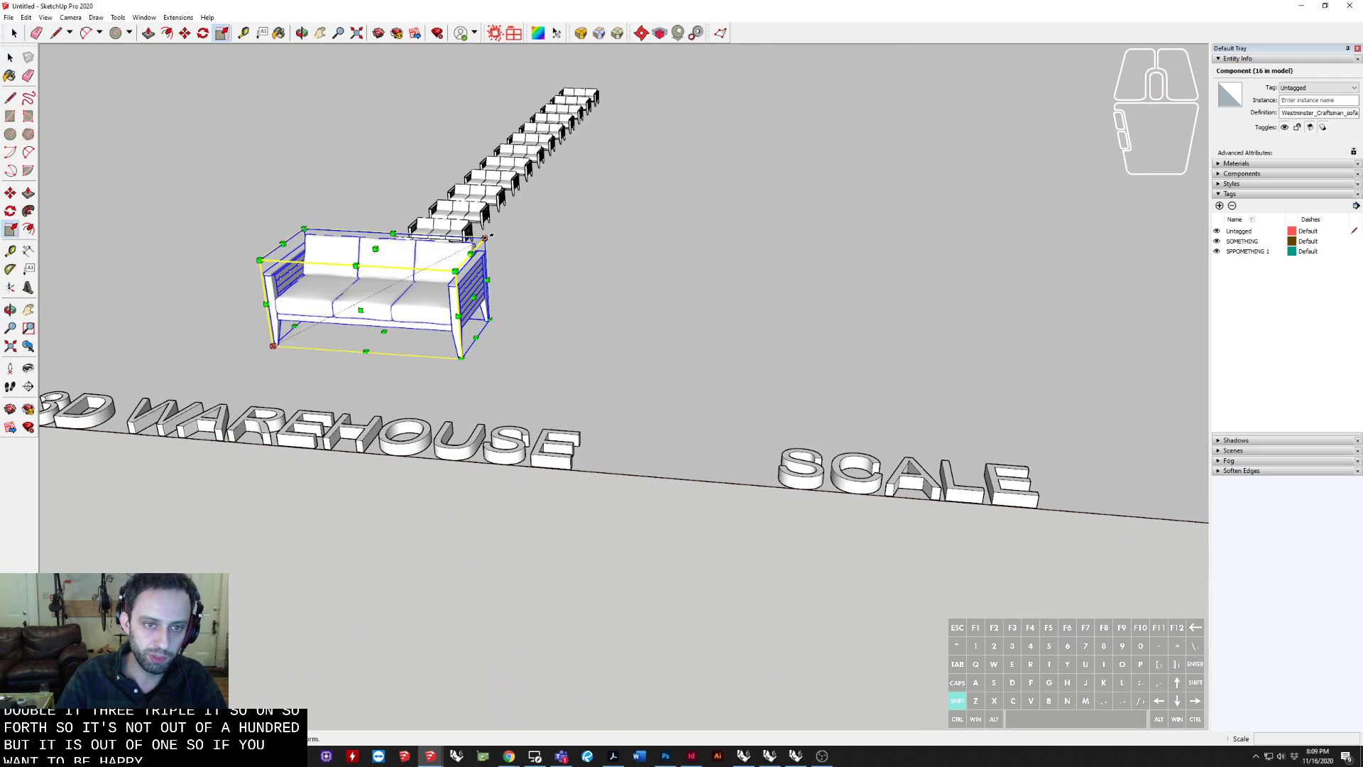
{"action": "left_click_drag", "start_coordinate": [484, 239], "coordinate": [489, 236]}
{"action": "key", "text": "Return"}
{"action": "key", "text": "space"}
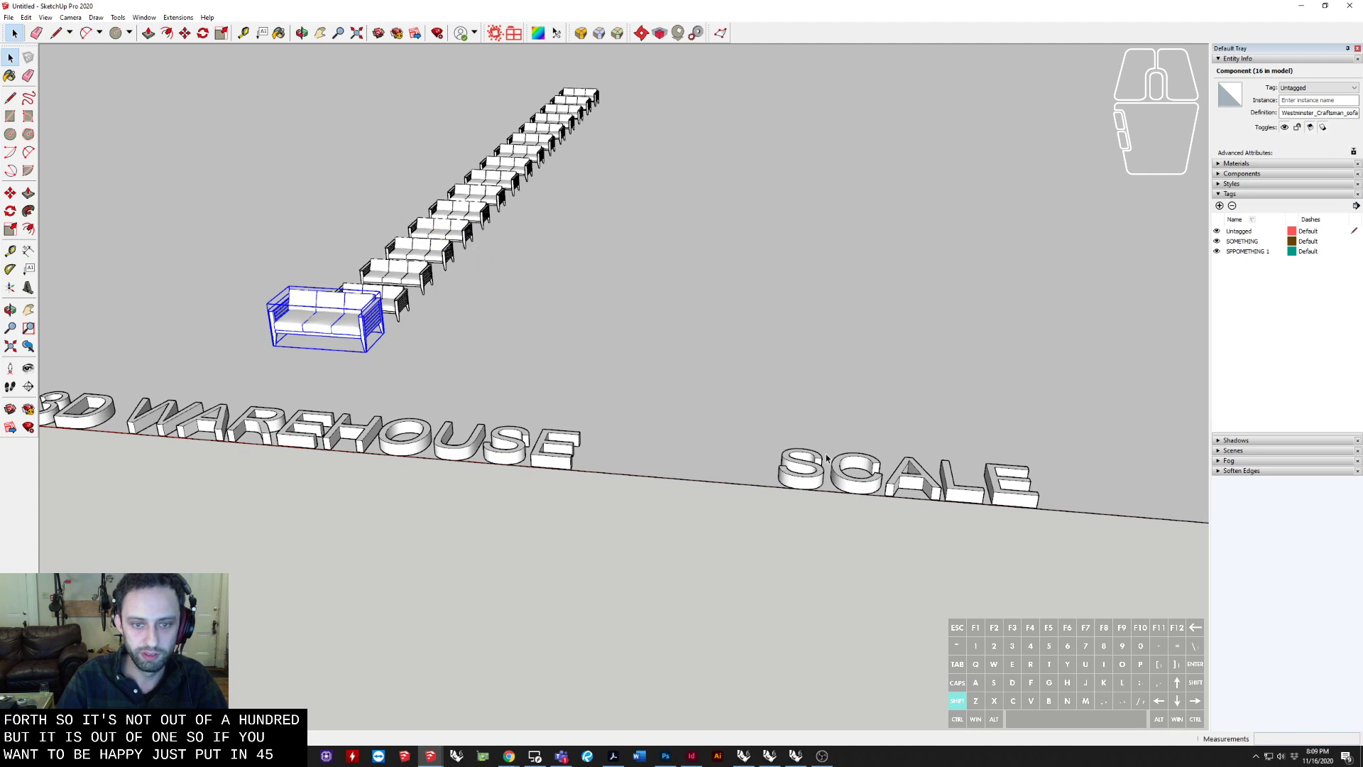
Switch to the open Site_model_study_example model
{"action": "middle_click_drag", "start_coordinate": [827, 458], "coordinate": [1036, 387], "text": "shift"}
{"action": "middle_click_drag", "start_coordinate": [646, 376], "coordinate": [423, 398]}
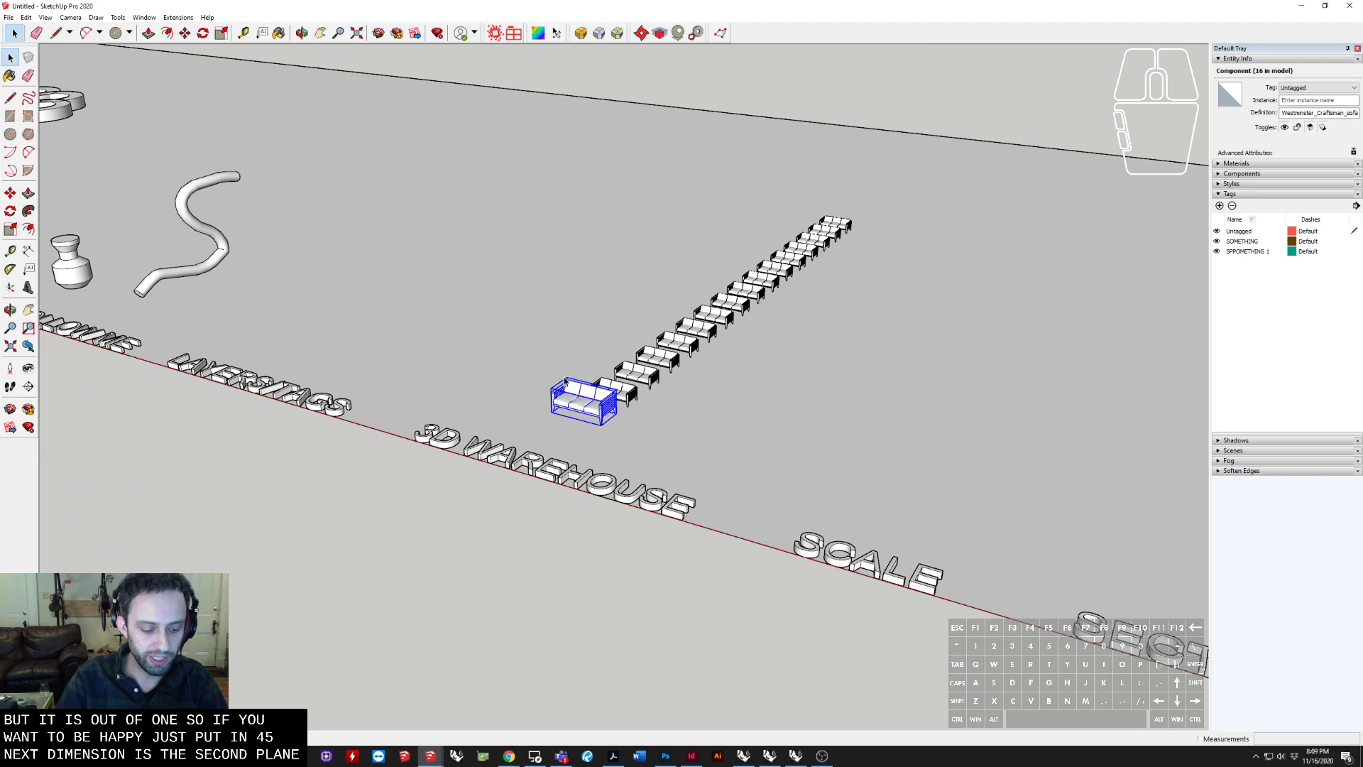
{"action": "middle_click_drag", "start_coordinate": [362, 215], "coordinate": [733, 326], "text": "shift"}
{"action": "scroll", "coordinate": [598, 294], "scroll_direction": "down", "scroll_amount": 2}
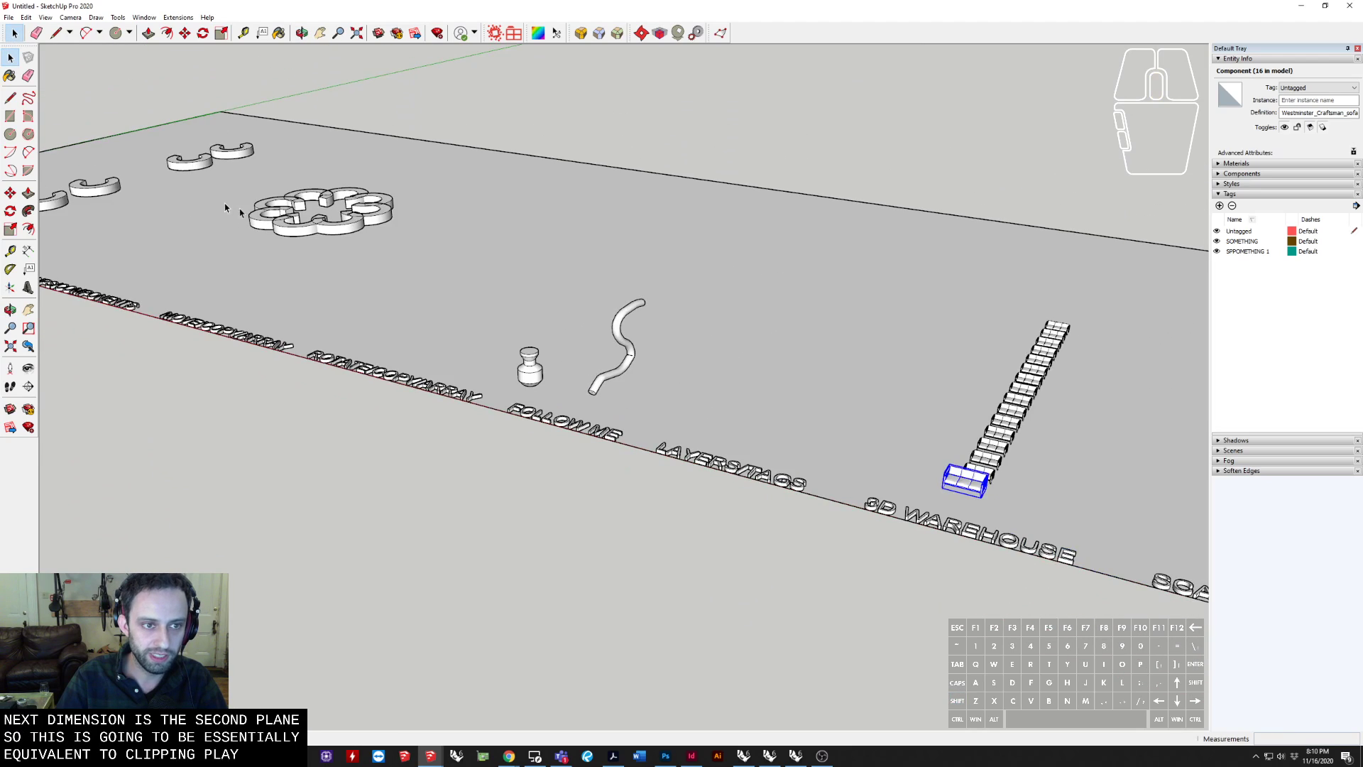
{"action": "scroll", "coordinate": [224, 203], "scroll_direction": "down", "scroll_amount": 2}
{"action": "middle_click_drag", "start_coordinate": [225, 203], "coordinate": [639, 306], "text": "shift"}
{"action": "scroll", "coordinate": [563, 352], "scroll_direction": "up", "scroll_amount": 3}
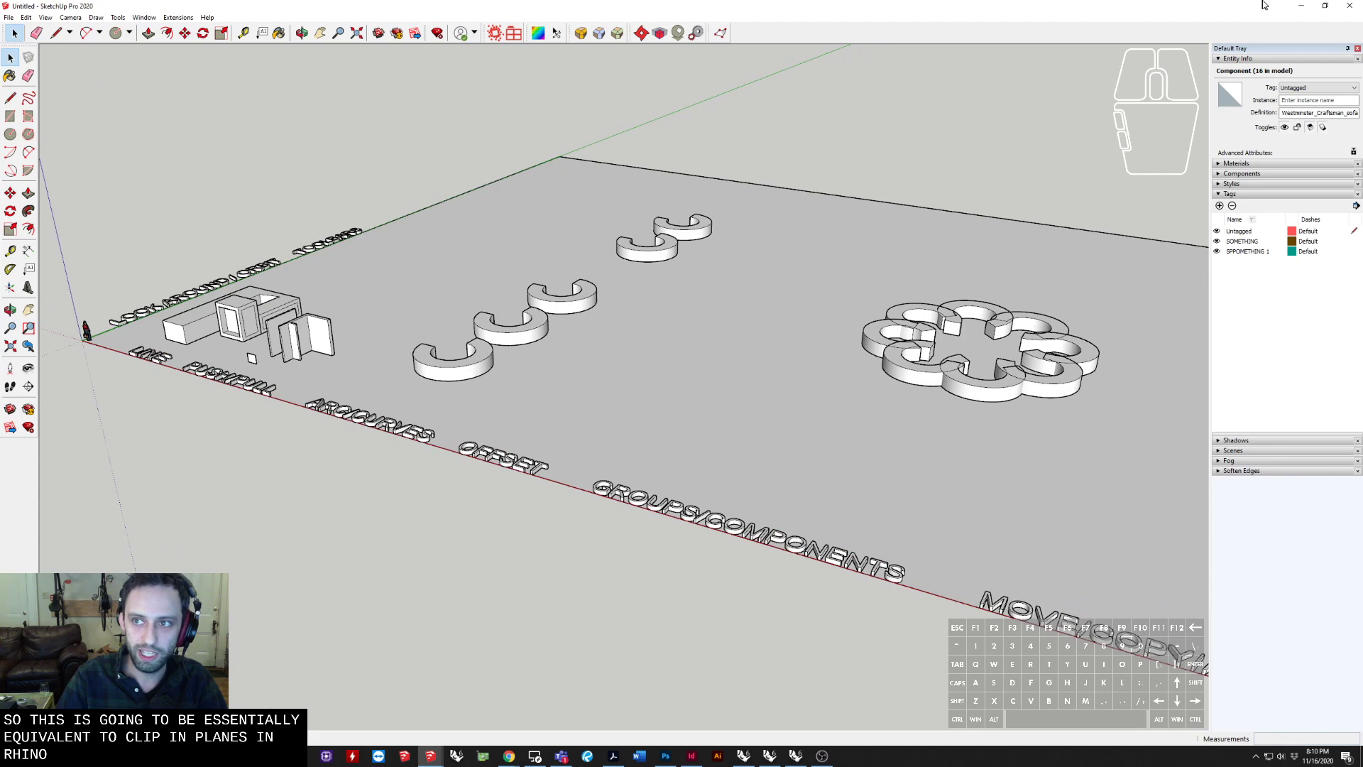
{"action": "left_click", "coordinate": [1303, 6]}
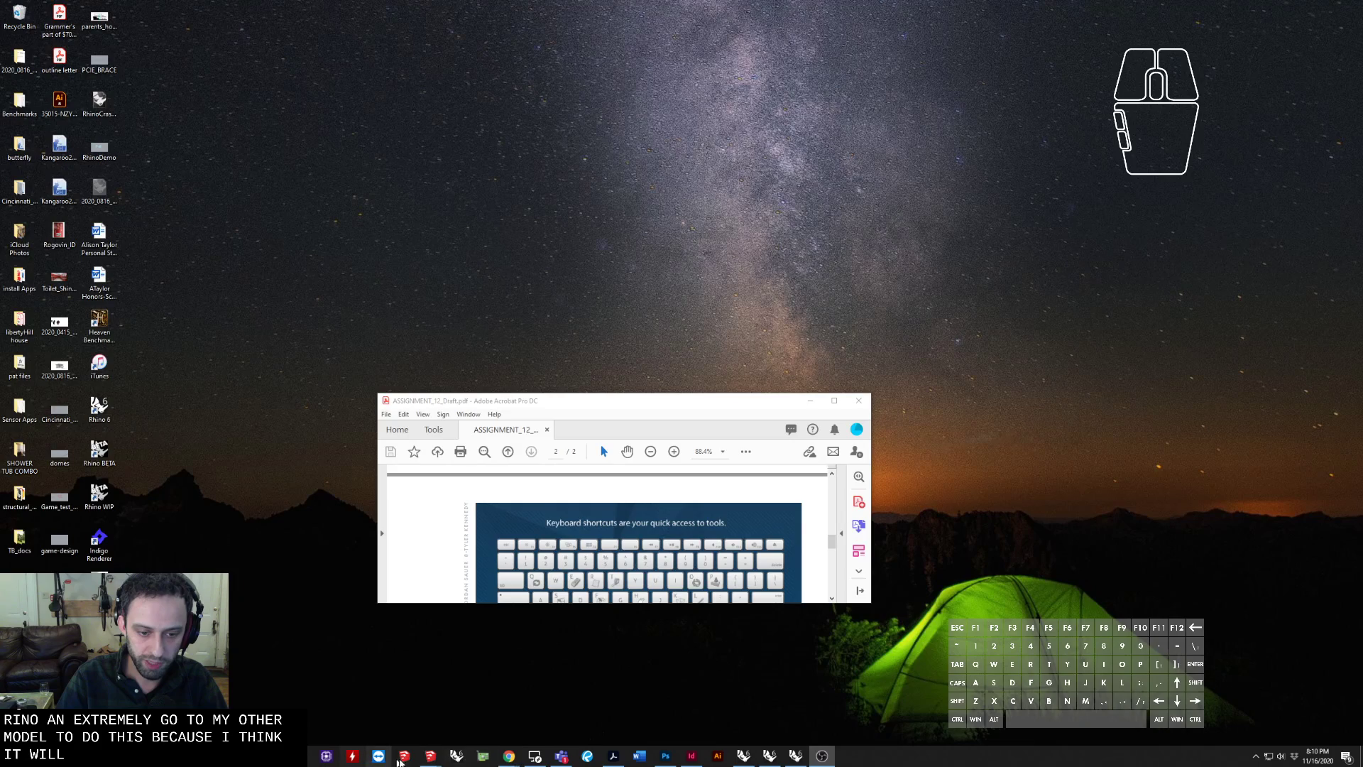
{"action": "left_click", "coordinate": [428, 758]}
{"action": "left_click", "coordinate": [335, 717]}
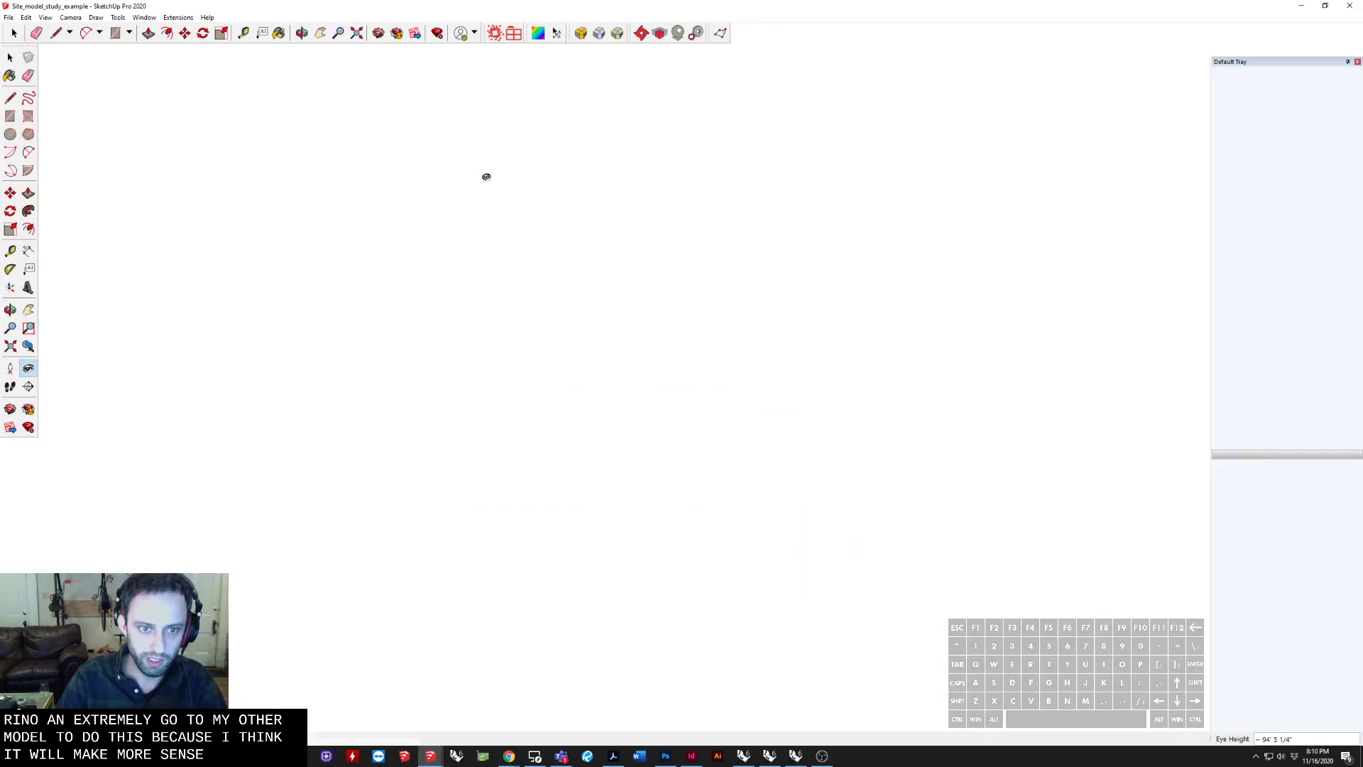
Place a horizontal section plane on the paved deck beside the pool, keeping the default name and symbol
{"action": "mouse_move", "coordinate": [416, 337]}
{"action": "middle_mouse_down"}
{"action": "mouse_move", "coordinate": [671, 321]}
{"action": "mouse_move", "coordinate": [502, 501]}
{"action": "middle_mouse_up"}
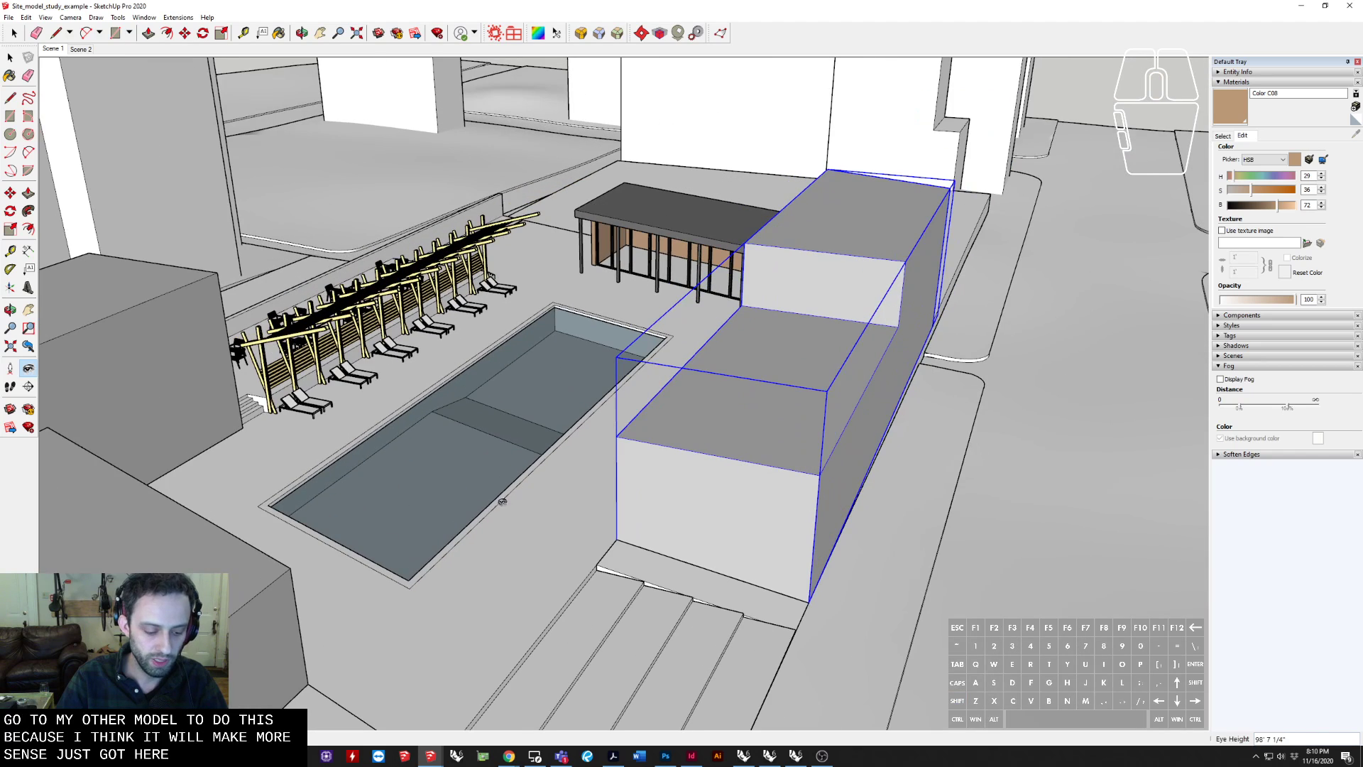
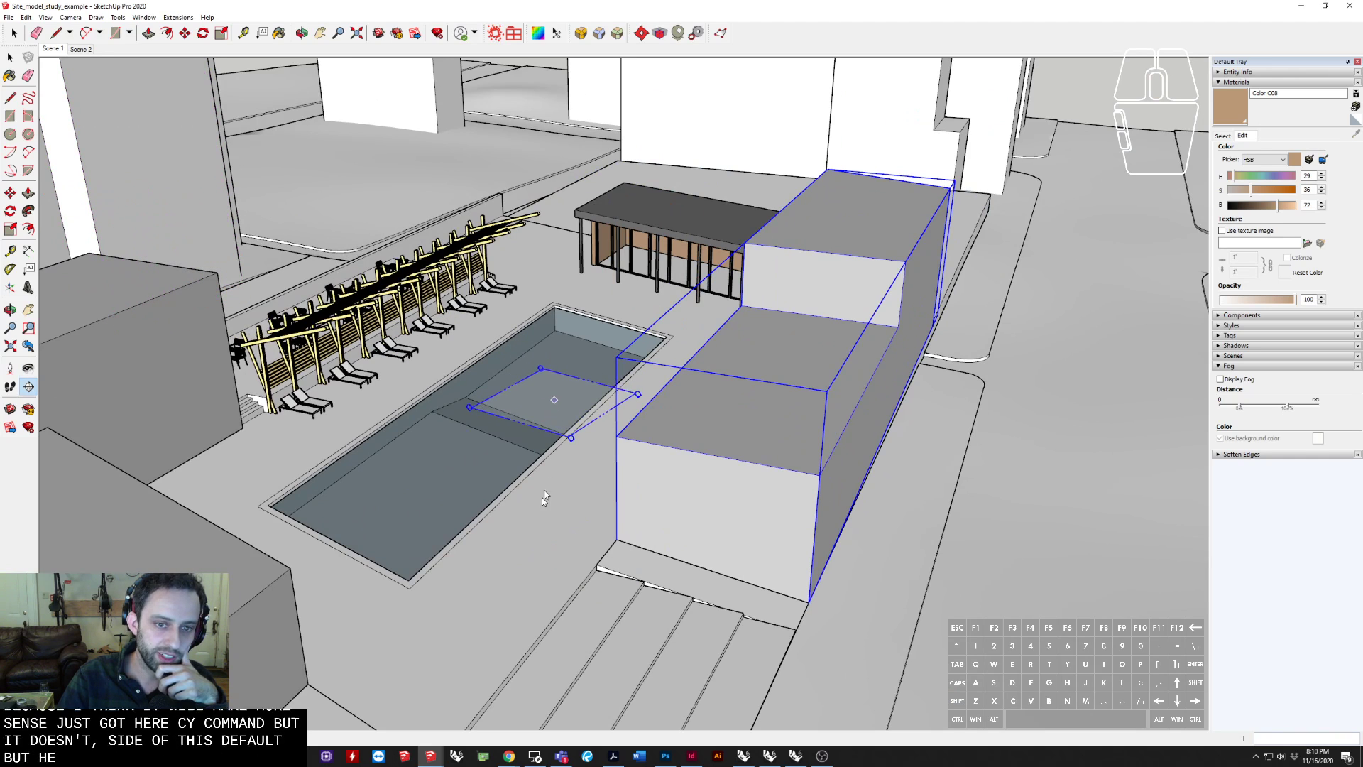
{"action": "middle_click_drag", "start_coordinate": [541, 542], "coordinate": [698, 426]}
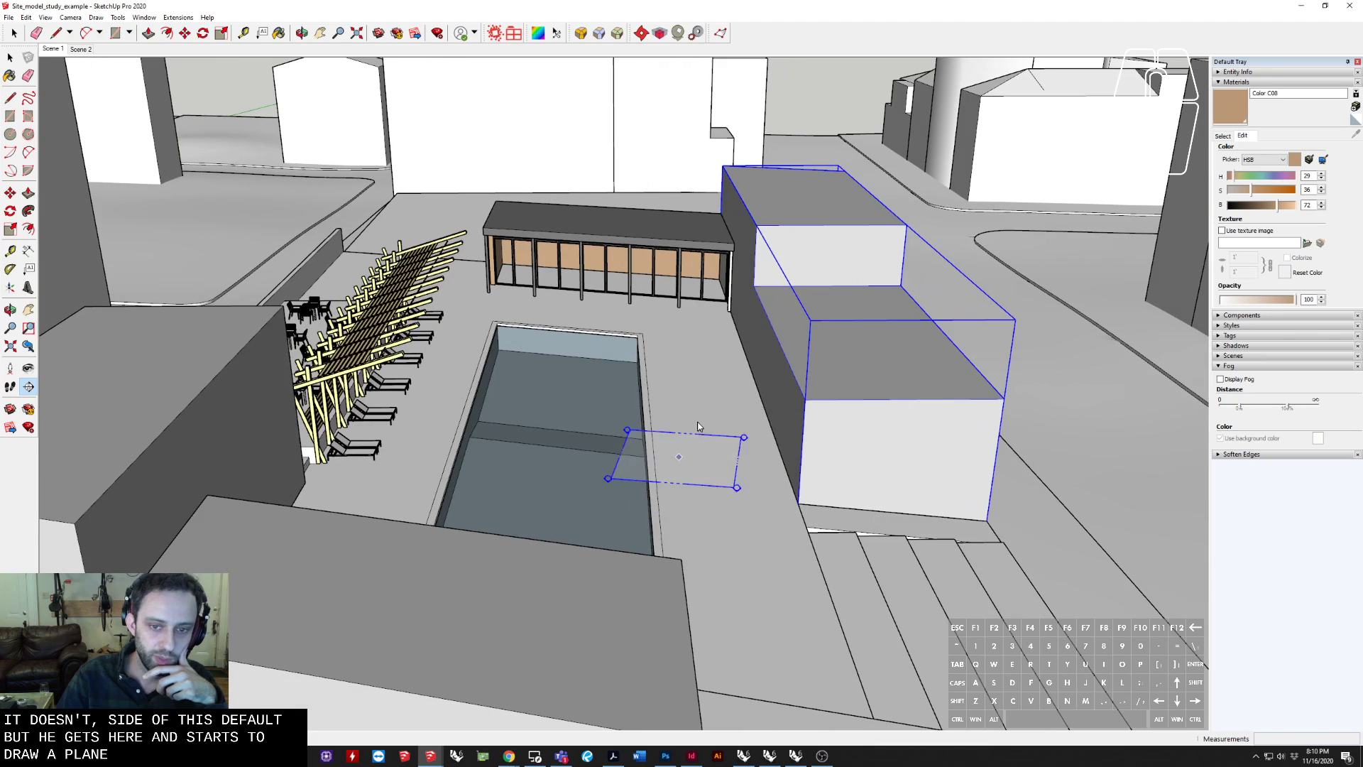
{"action": "mouse_move", "coordinate": [695, 503]}
{"action": "middle_mouse_down"}
{"action": "mouse_move", "coordinate": [654, 462]}
{"action": "mouse_move", "coordinate": [697, 528]}
{"action": "middle_mouse_up"}
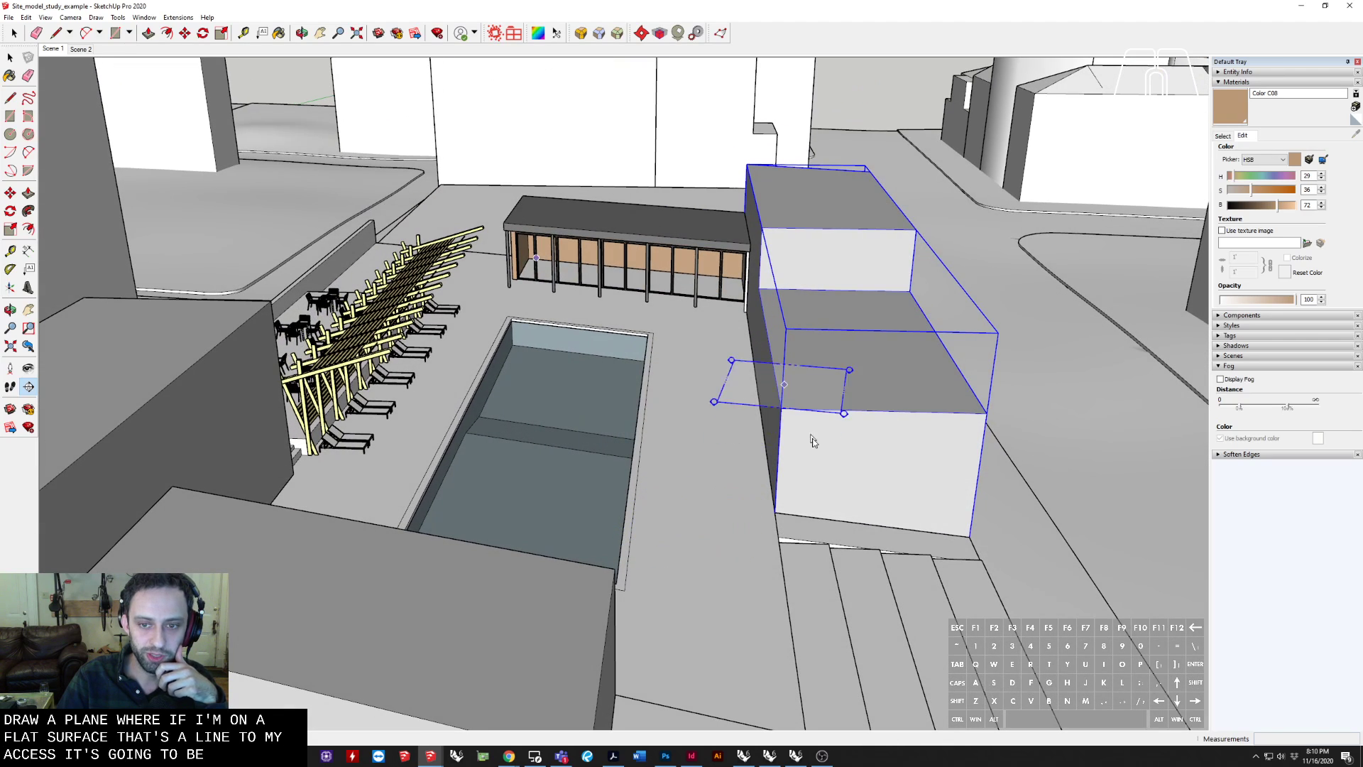
{"action": "middle_click_drag", "start_coordinate": [778, 446], "coordinate": [632, 451]}
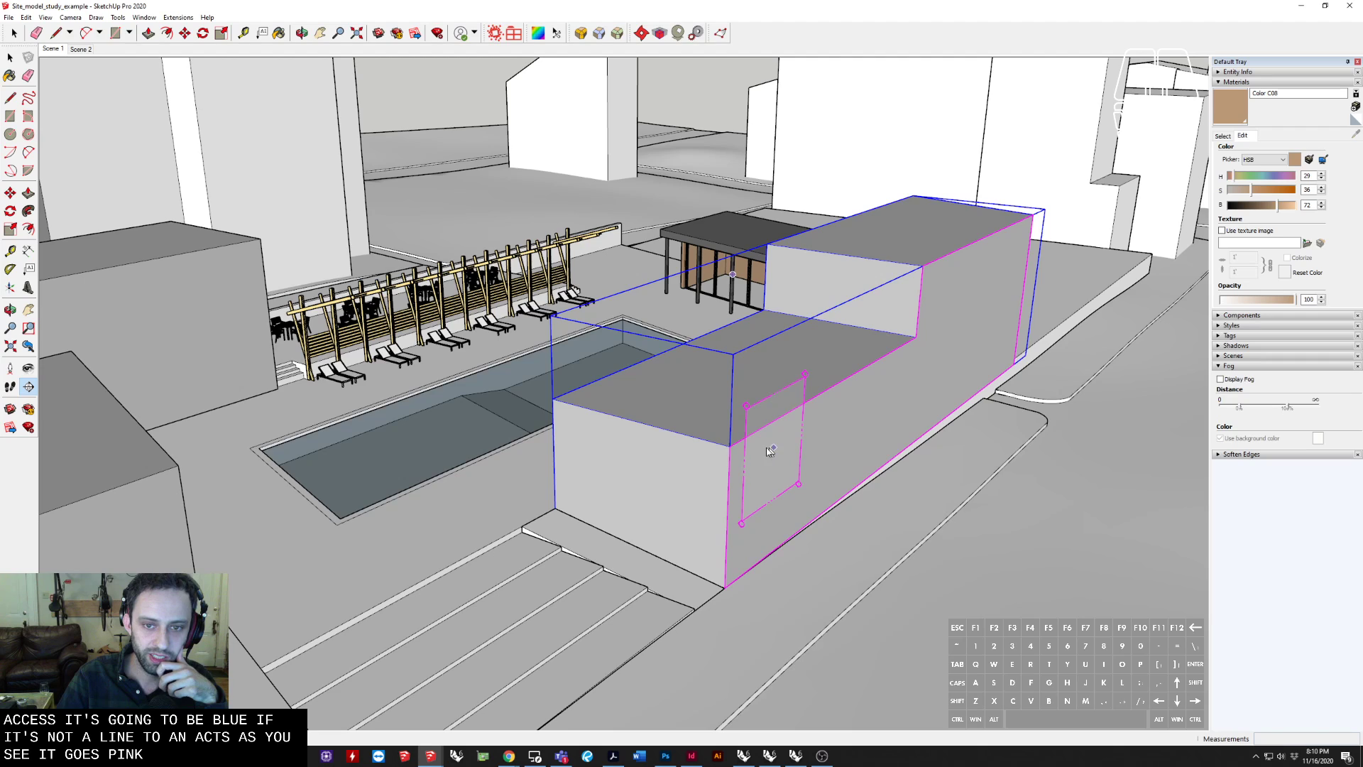
{"action": "middle_click_drag", "start_coordinate": [770, 452], "coordinate": [667, 401]}
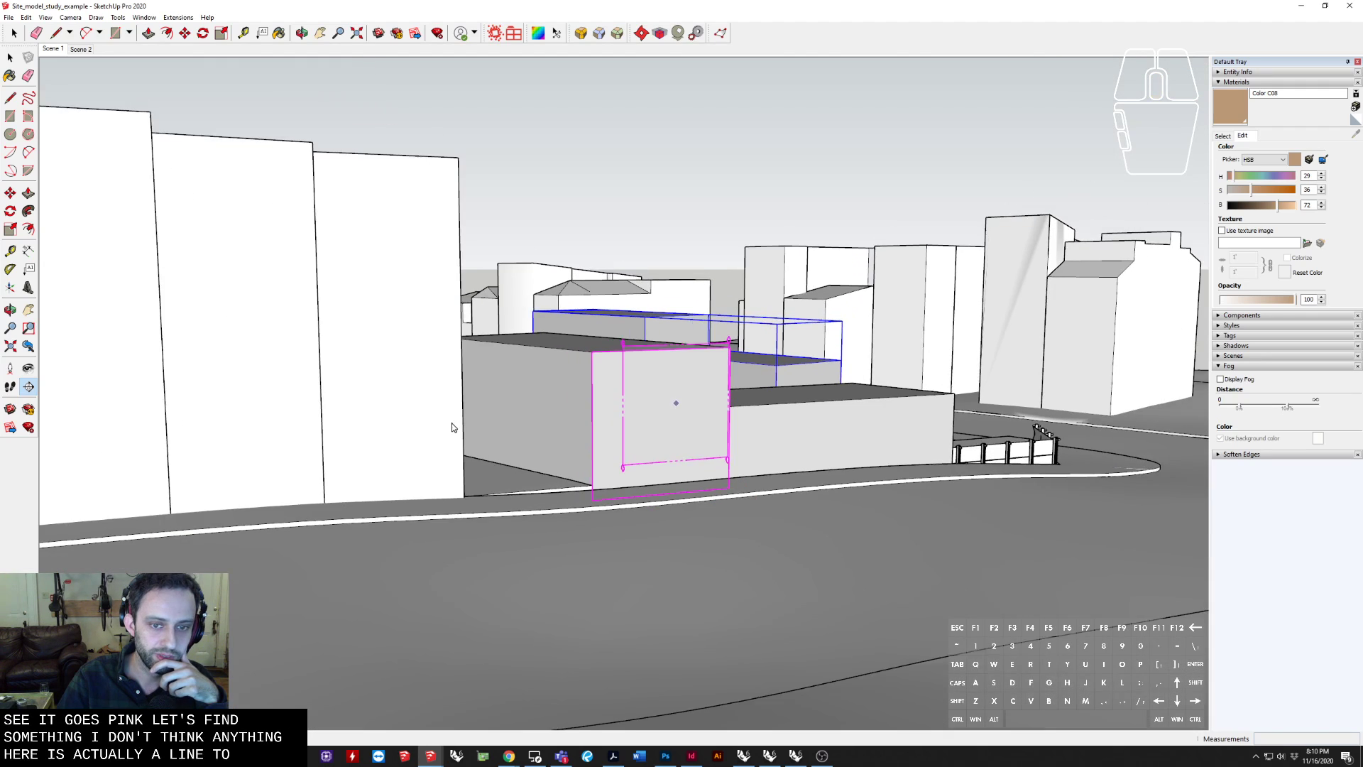
{"action": "scroll", "coordinate": [675, 403], "scroll_direction": "down", "scroll_amount": 1}
{"action": "middle_click_drag", "start_coordinate": [371, 365], "coordinate": [99, 458]}
{"action": "scroll", "coordinate": [761, 438], "scroll_direction": "up", "scroll_amount": 2}
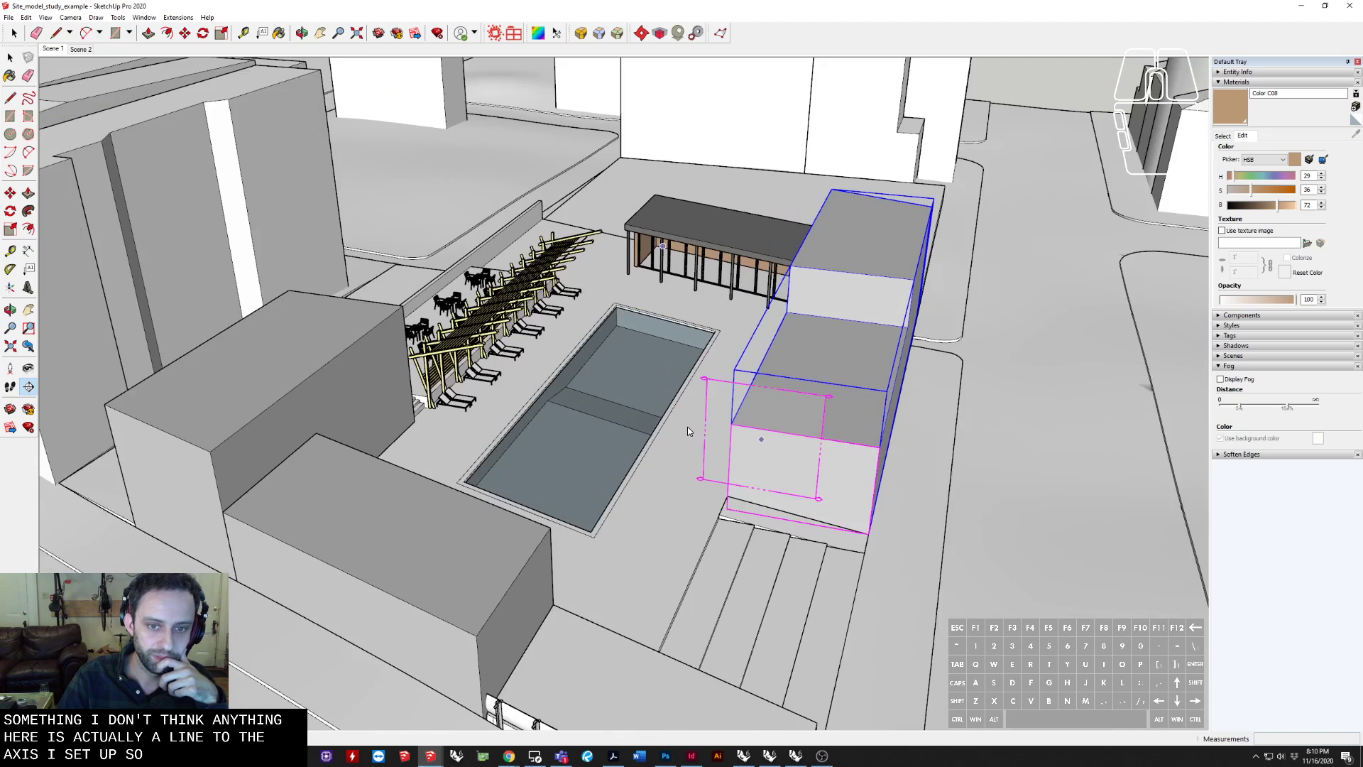
{"action": "scroll", "coordinate": [687, 431], "scroll_direction": "up", "scroll_amount": 1}
{"action": "left_click", "coordinate": [674, 457]}
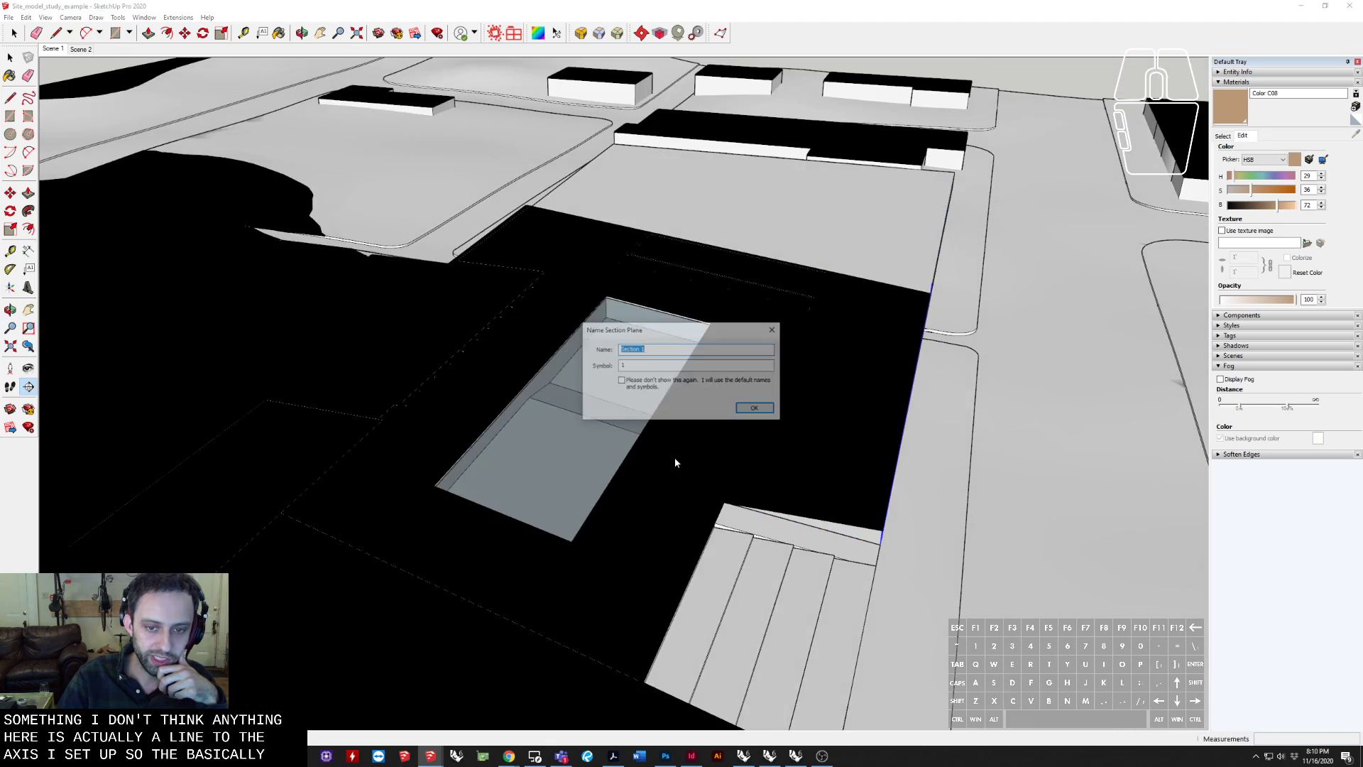
{"action": "left_click", "coordinate": [755, 409]}
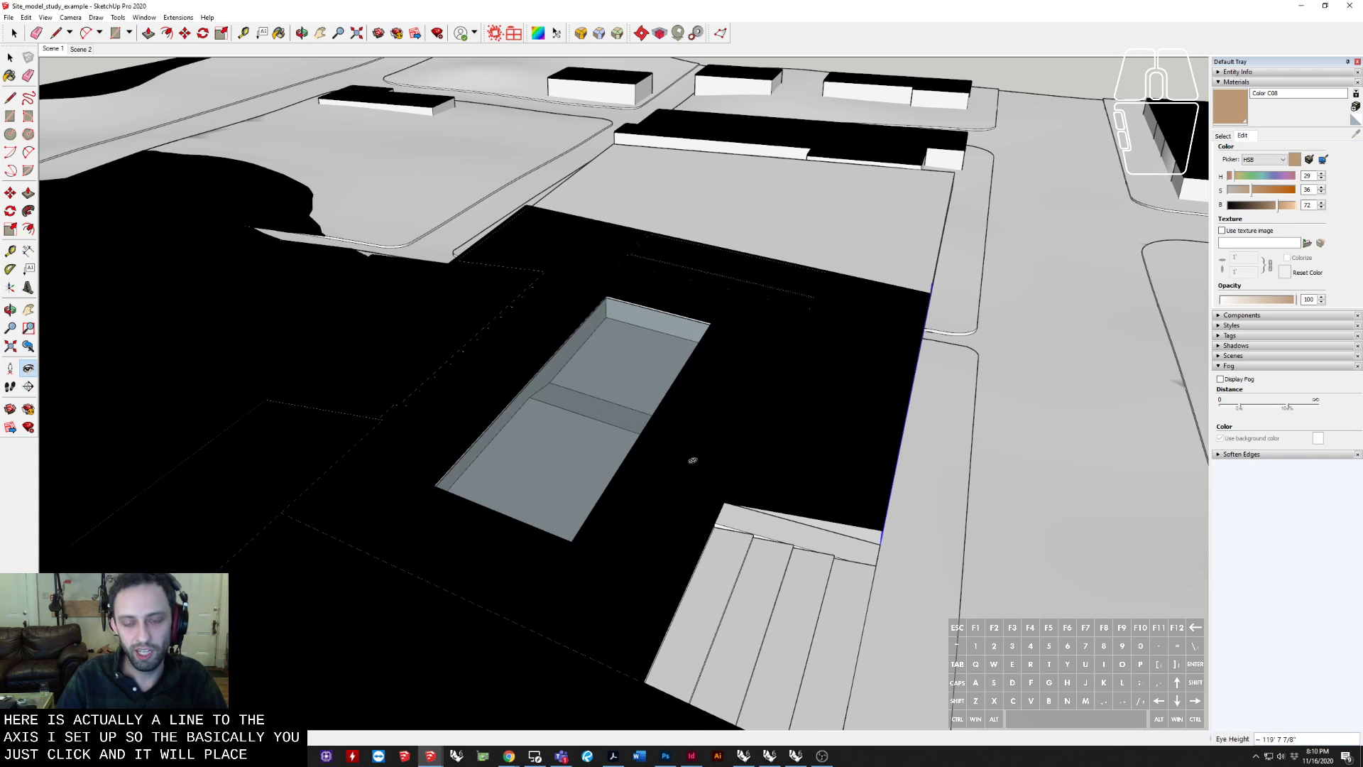
Move the section plane up along the blue axis by about 9' so it cuts through the buildings
{"action": "middle_click_drag", "start_coordinate": [694, 462], "coordinate": [798, 371]}
{"action": "middle_click_drag", "start_coordinate": [483, 143], "coordinate": [377, 129]}
{"action": "key", "text": "m"}
{"action": "left_click", "coordinate": [387, 131]}
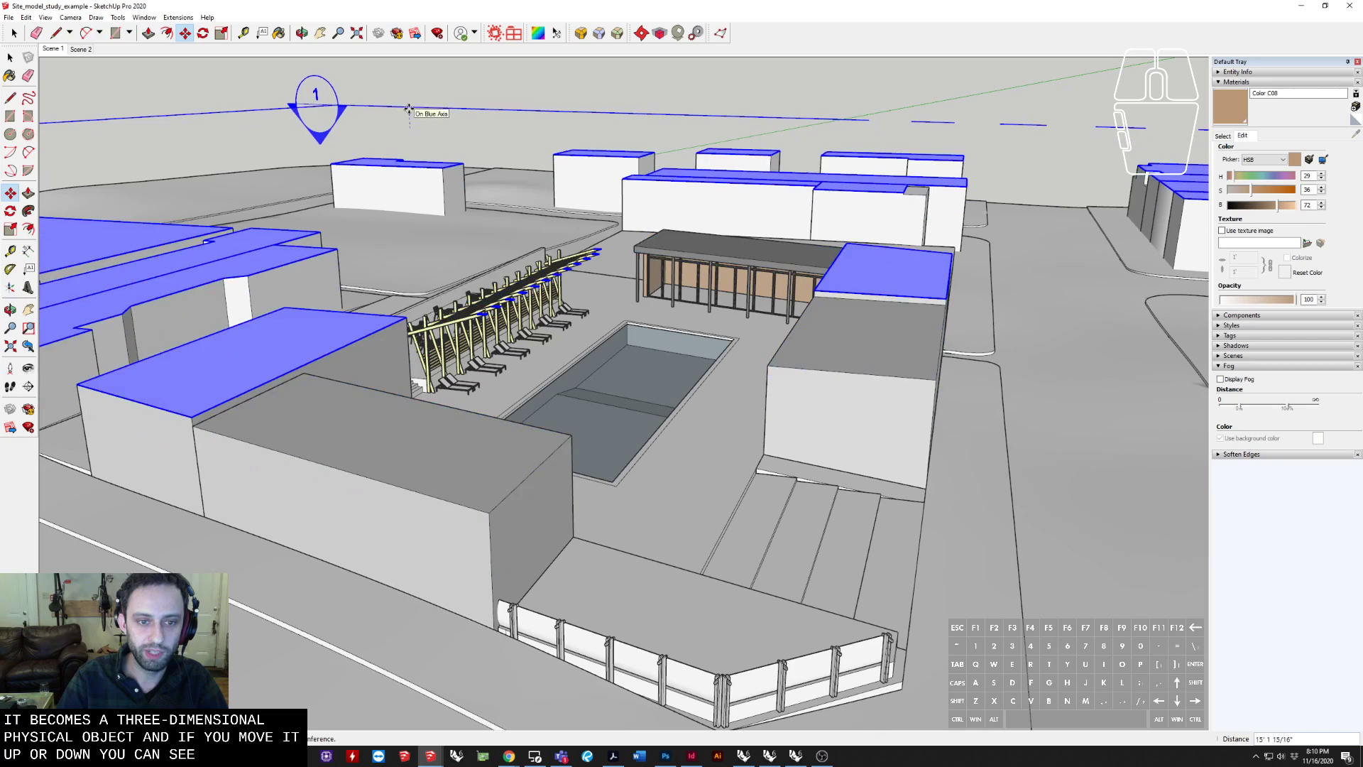
{"action": "left_click", "coordinate": [409, 117]}
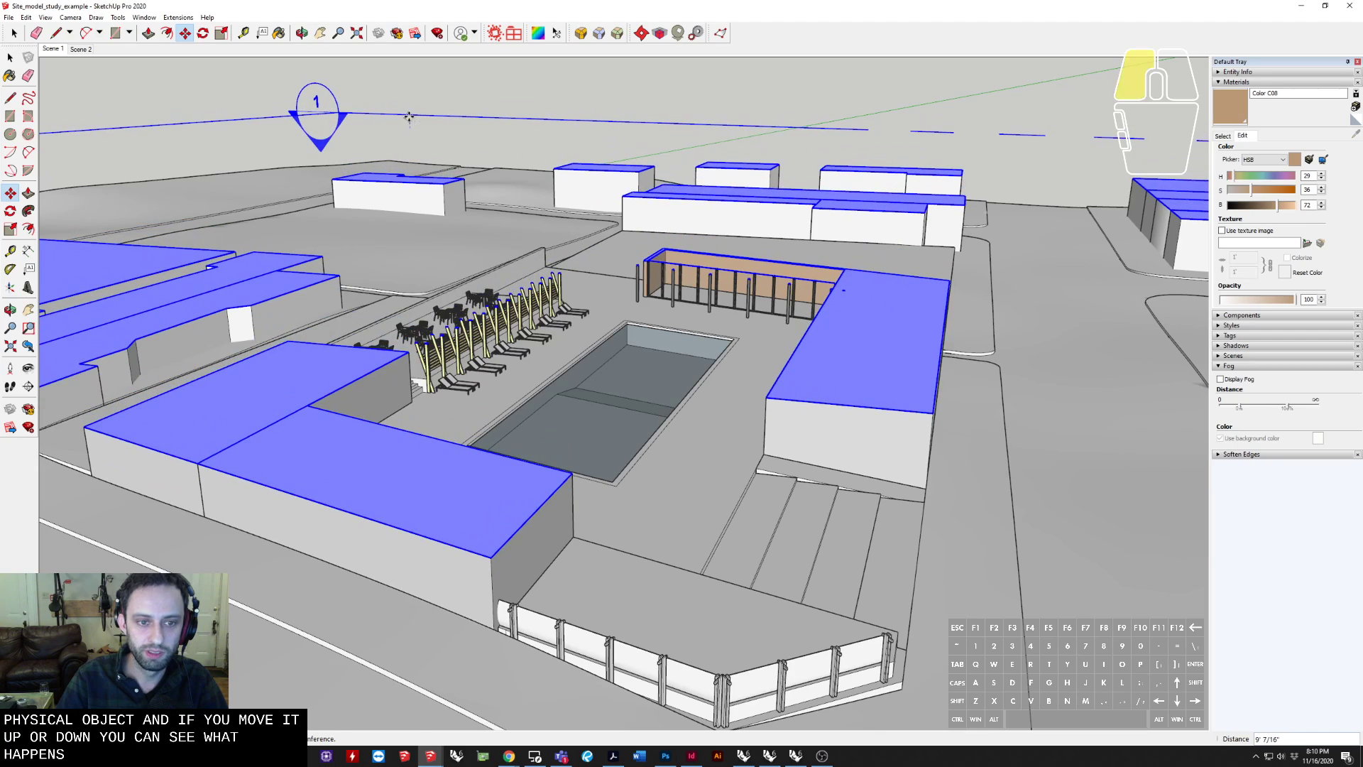
Rotate the horizontal section plane 90 degrees to make it vertical
{"action": "middle_click_drag", "start_coordinate": [609, 267], "coordinate": [555, 415]}
{"action": "scroll", "coordinate": [536, 419], "scroll_direction": "up", "scroll_amount": 3}
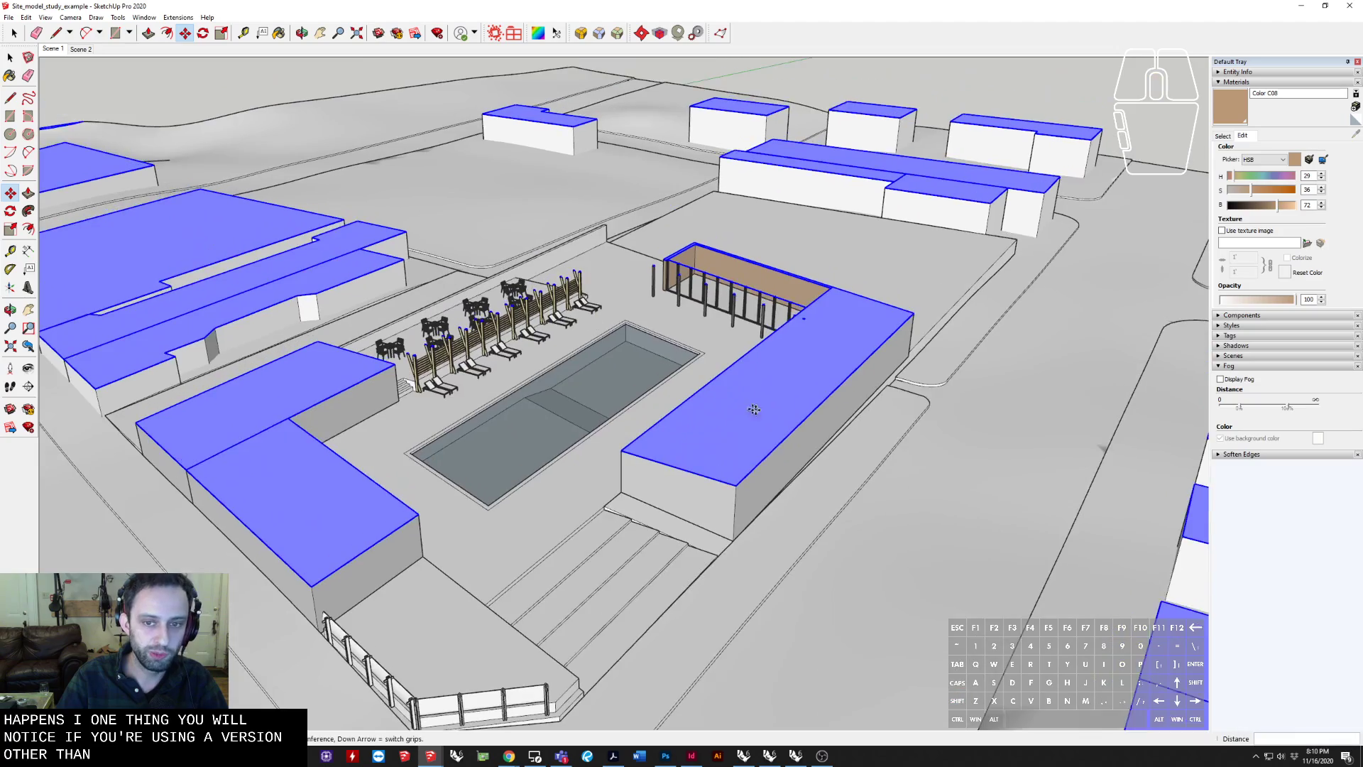
{"action": "middle_click_drag", "start_coordinate": [536, 419], "coordinate": [816, 369]}
{"action": "middle_click_drag", "start_coordinate": [522, 103], "coordinate": [860, 264]}
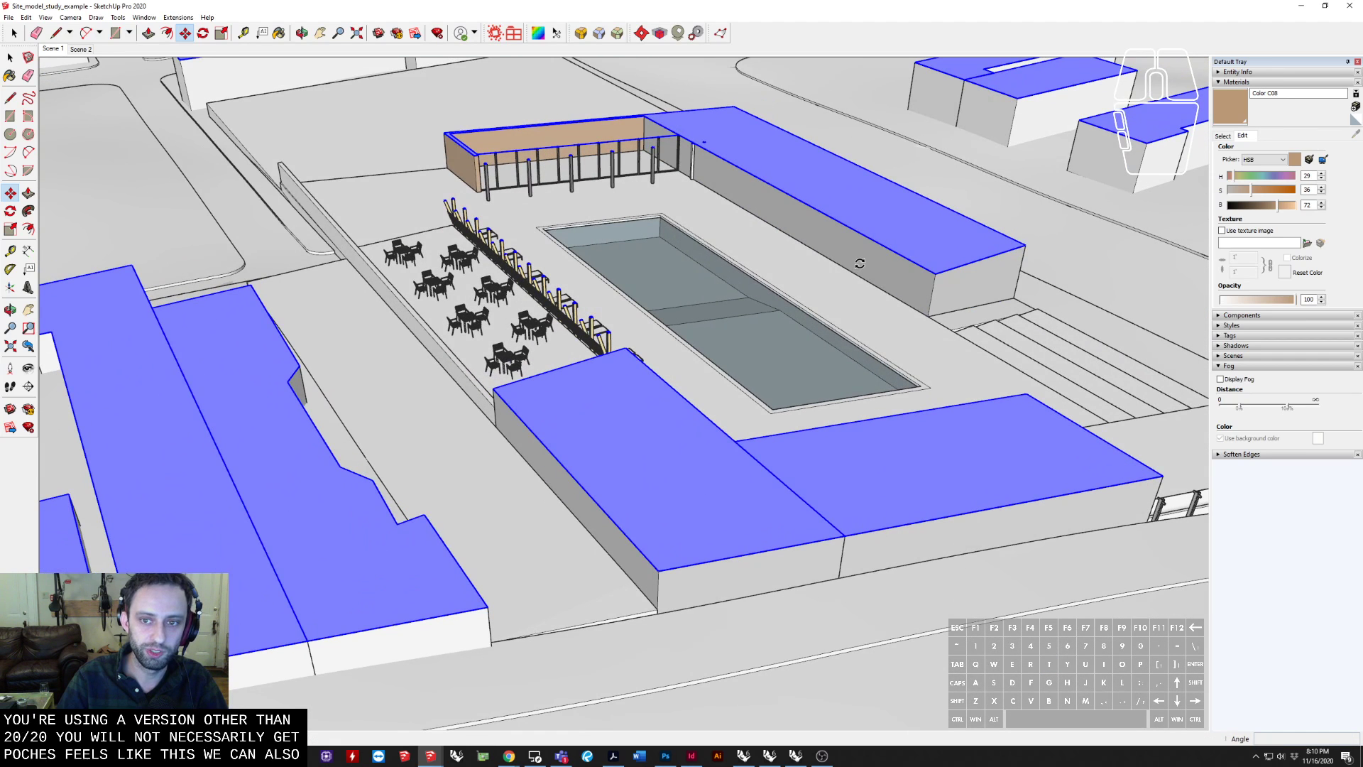
{"action": "left_click", "coordinate": [909, 283]}
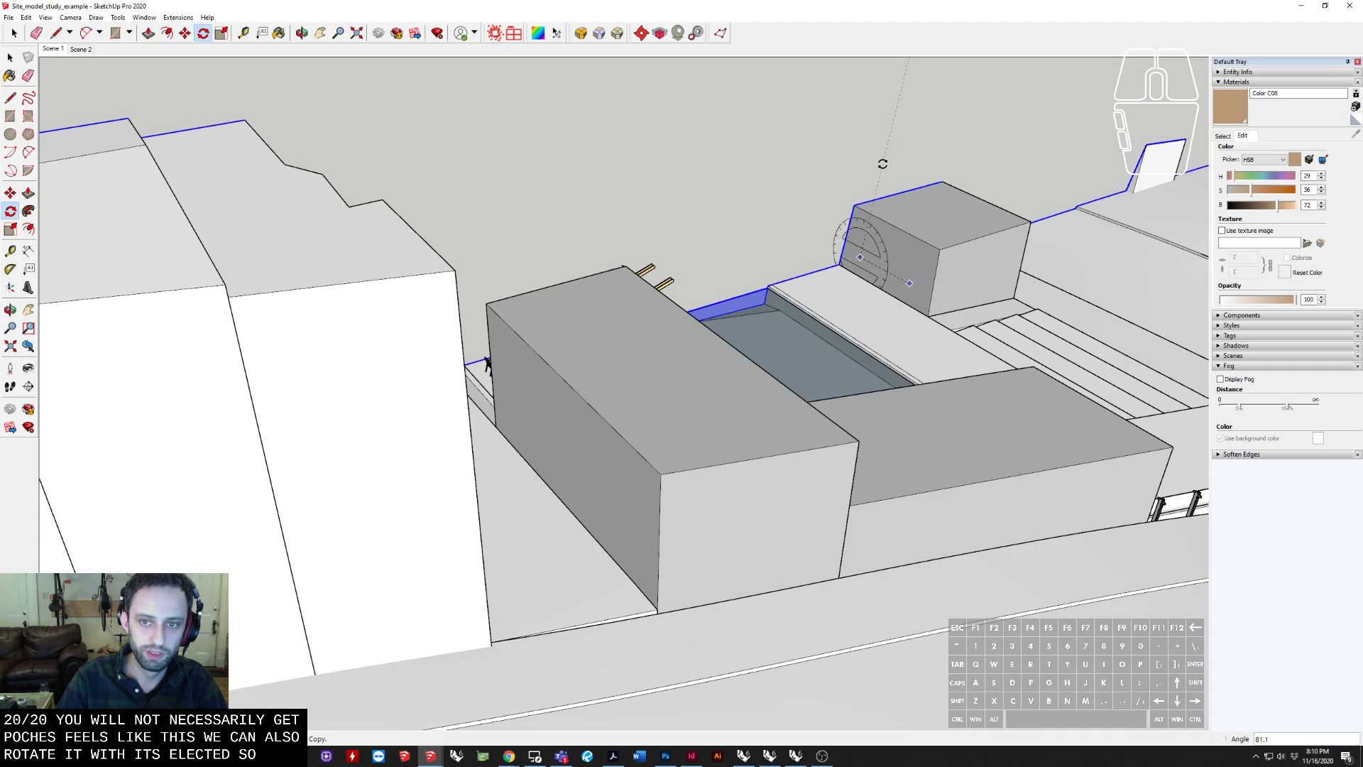
{"action": "type", "text": "90"}
{"action": "key", "text": "Return"}
Rotate the vertical section plane 90 degrees in plan so it cuts the site along the pool's length
{"action": "middle_click_drag", "start_coordinate": [837, 223], "coordinate": [1231, 231]}
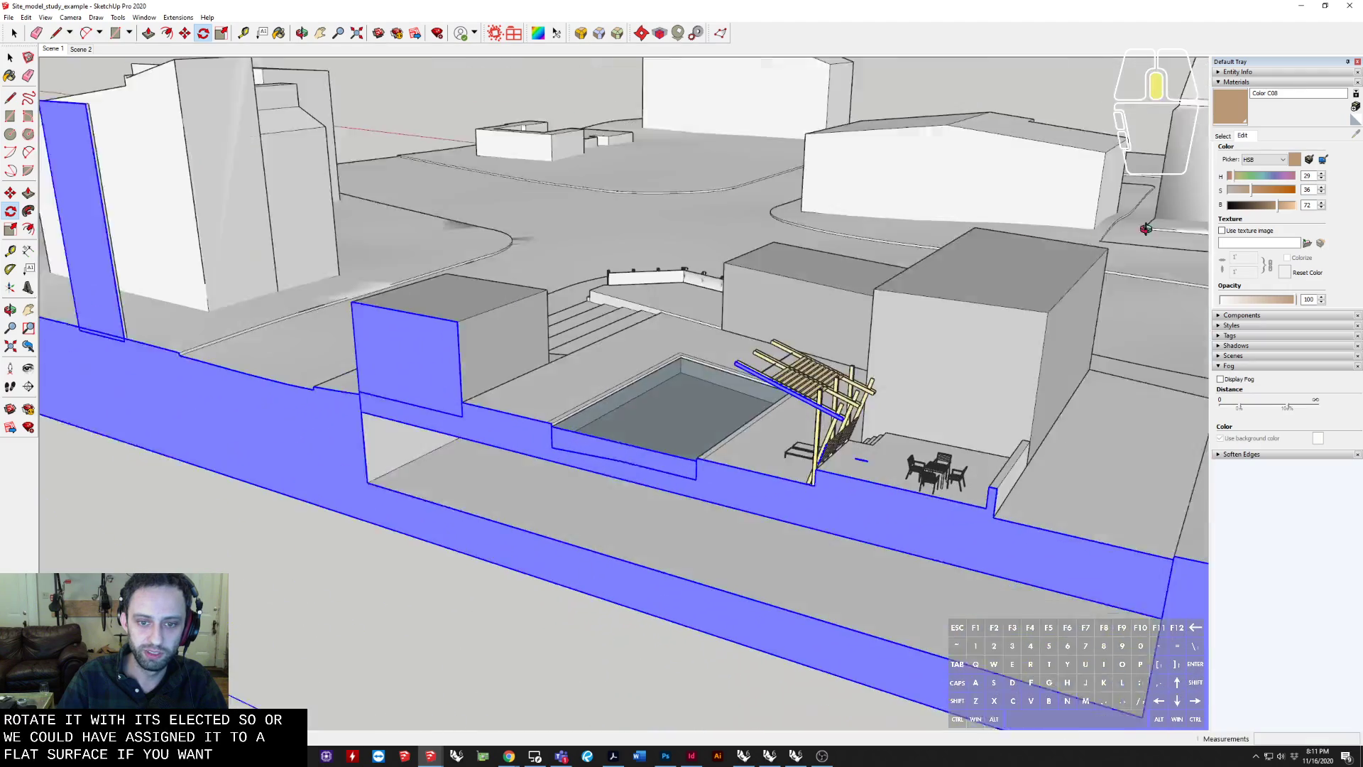
{"action": "middle_click_drag", "start_coordinate": [802, 426], "coordinate": [926, 313]}
{"action": "scroll", "coordinate": [667, 356], "scroll_direction": "up", "scroll_amount": 4}
{"action": "middle_click_drag", "start_coordinate": [666, 356], "coordinate": [804, 471], "text": "shift"}
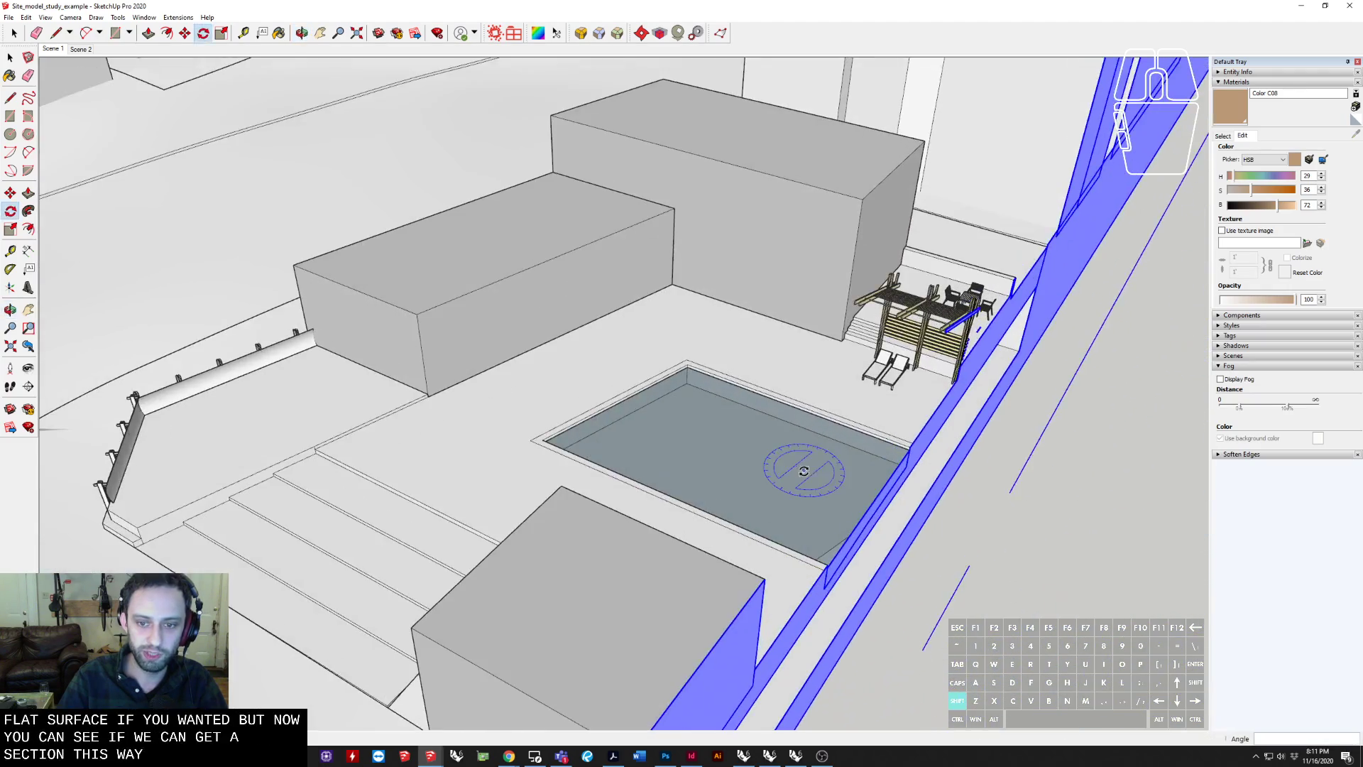
{"action": "left_click", "coordinate": [1016, 449]}
{"action": "key", "text": "Return"}
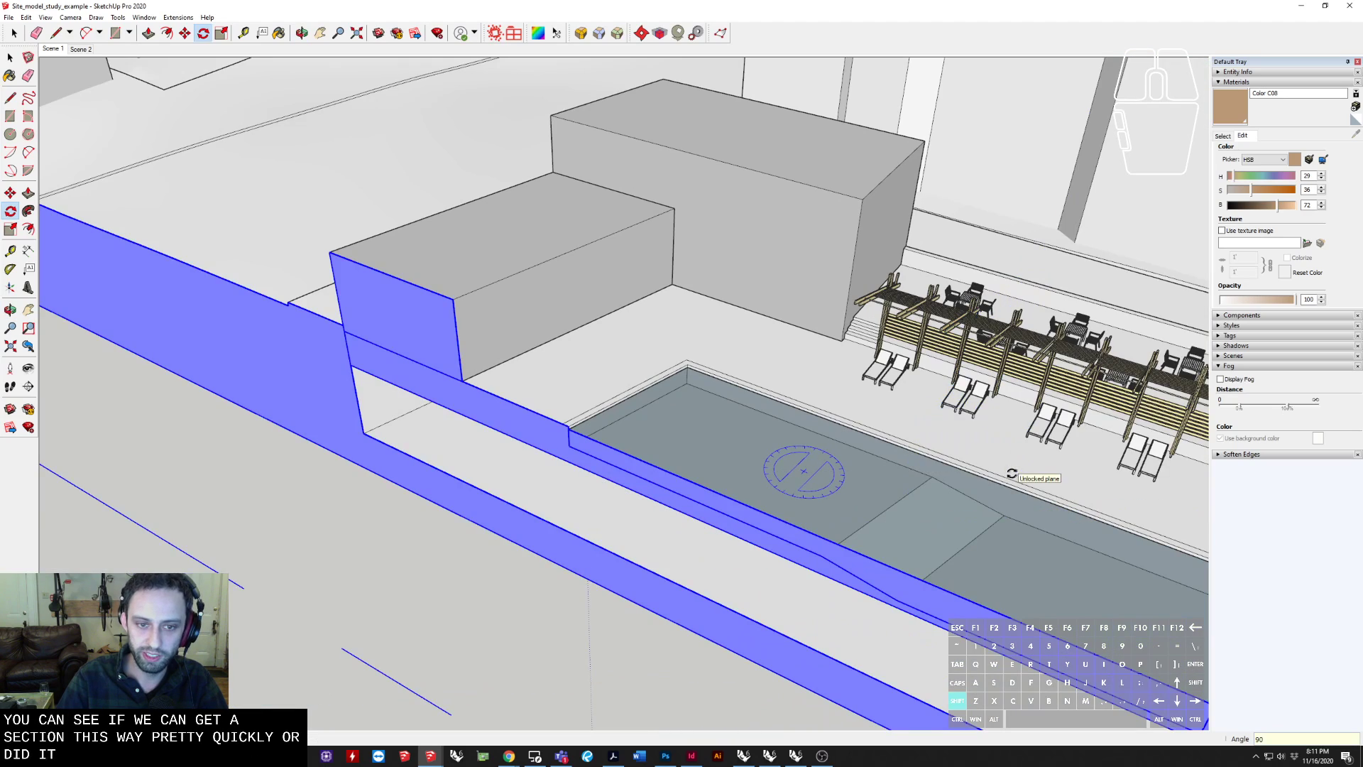
{"action": "middle_click_drag", "start_coordinate": [748, 546], "coordinate": [594, 506]}
{"action": "middle_click_drag", "start_coordinate": [383, 533], "coordinate": [325, 533]}
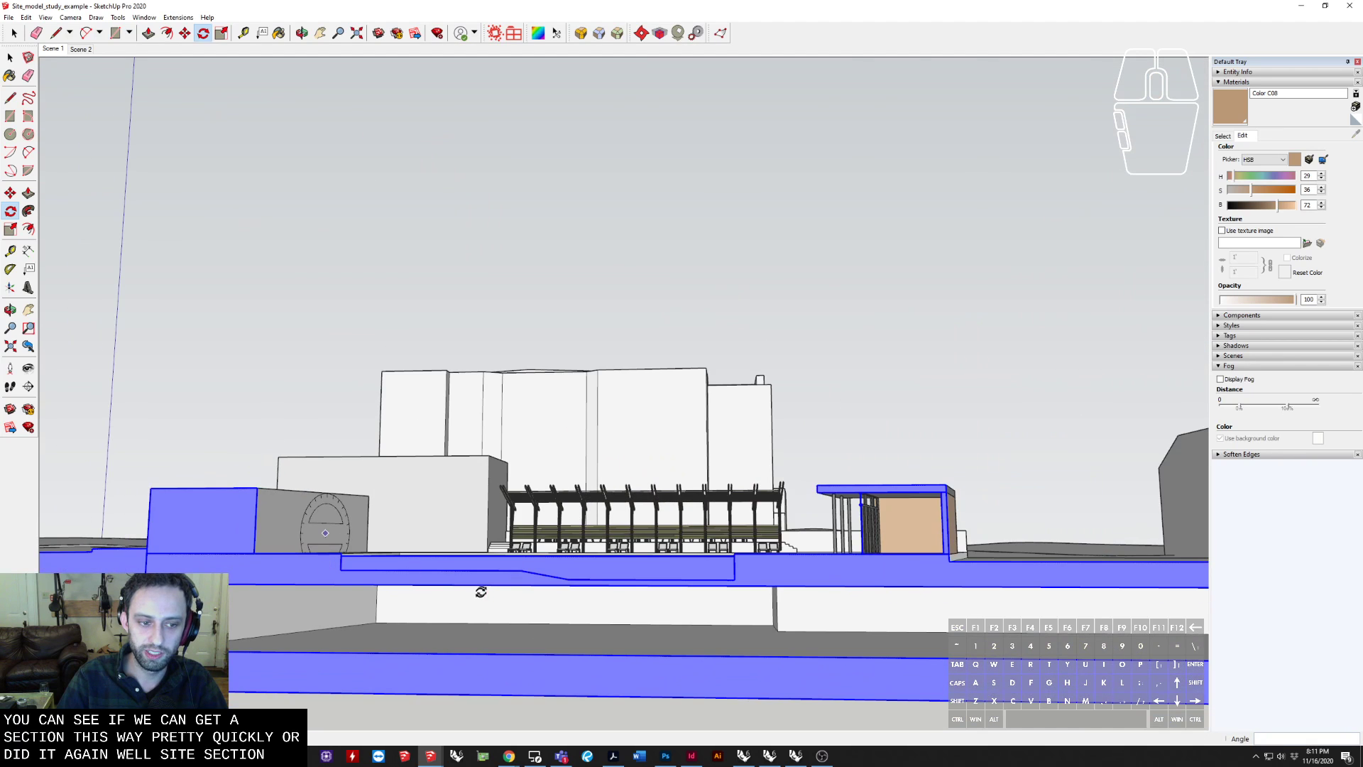
{"action": "scroll", "coordinate": [481, 591], "scroll_direction": "down", "scroll_amount": 5}
{"action": "key", "text": "space"}
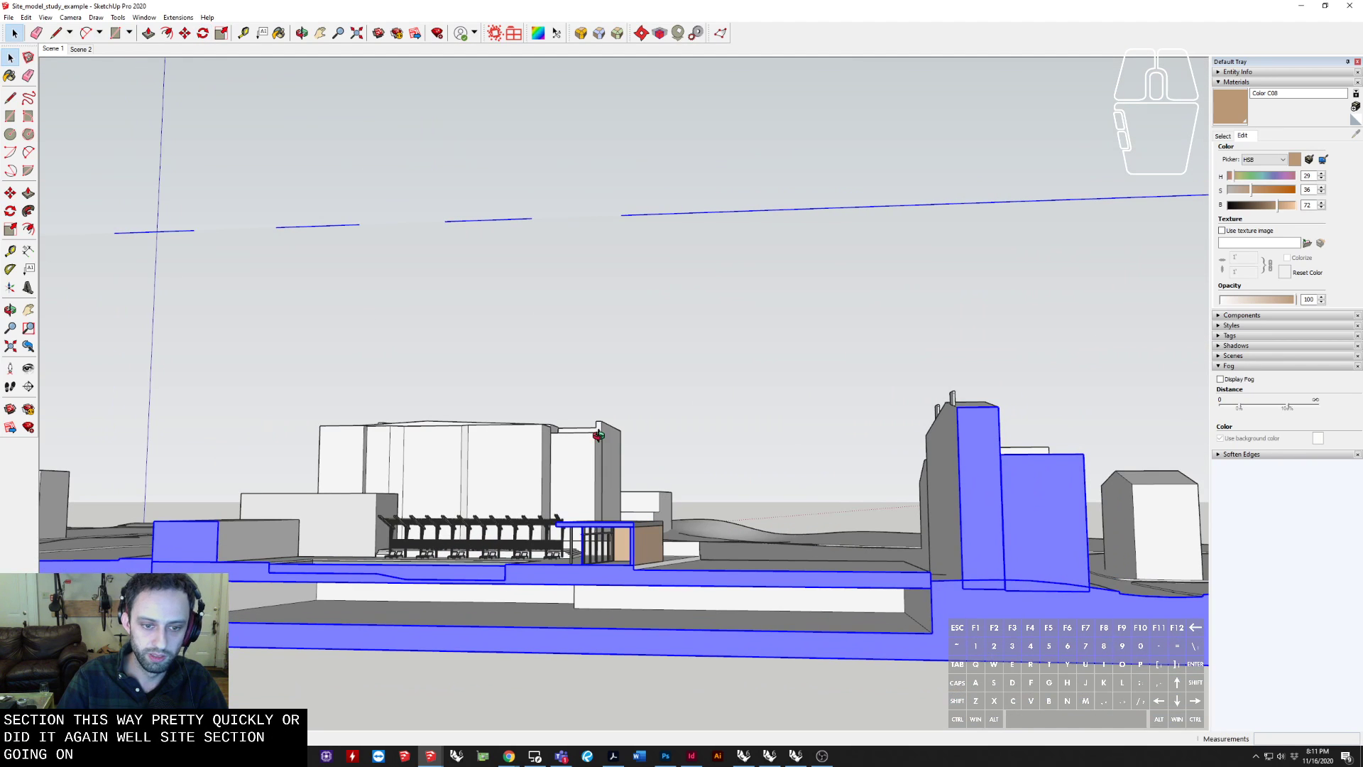
Examine the site model's section cut from several angles and show the style settings
{"action": "middle_click_drag", "start_coordinate": [598, 434], "coordinate": [871, 551]}
{"action": "scroll", "coordinate": [405, 533], "scroll_direction": "up", "scroll_amount": 3}
{"action": "key", "text": "v"}
{"action": "left_click_drag", "start_coordinate": [870, 551], "coordinate": [918, 528]}
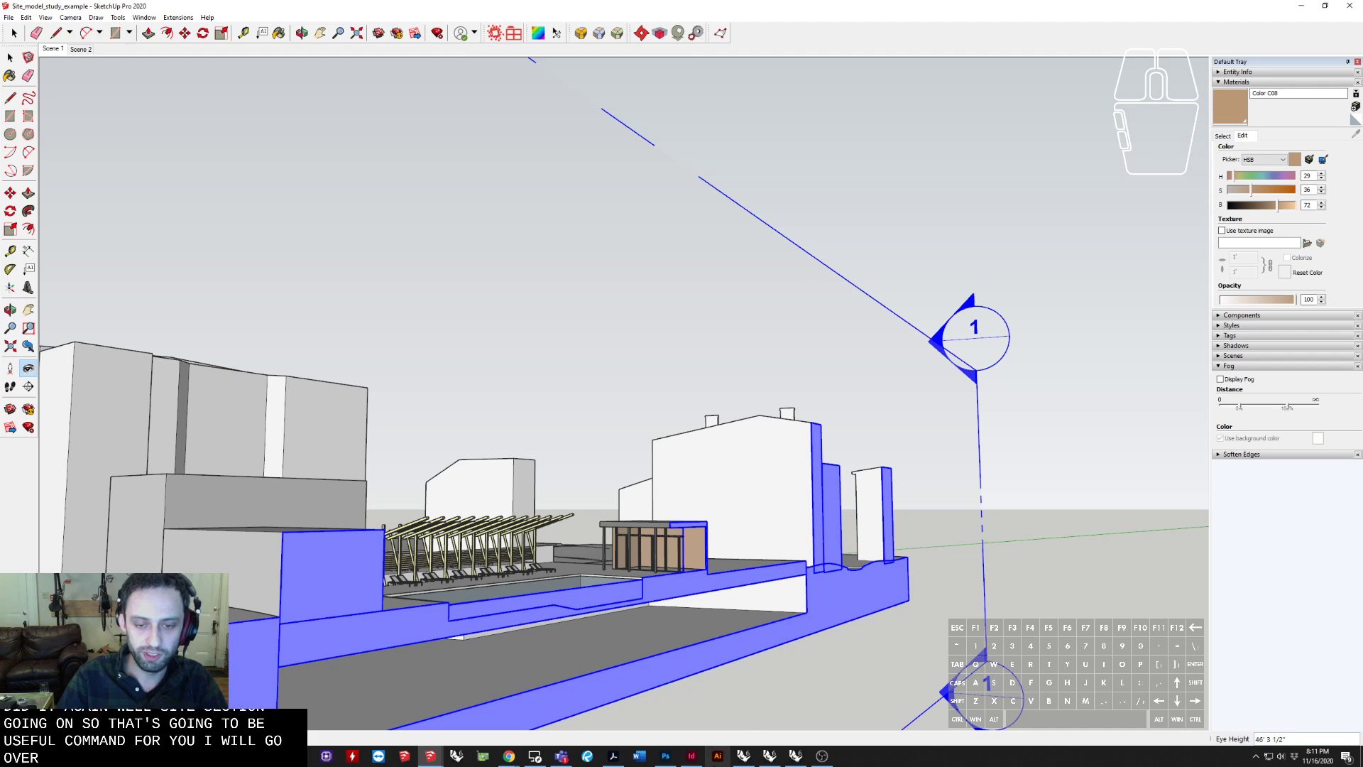
{"action": "mouse_move", "coordinate": [691, 755]}
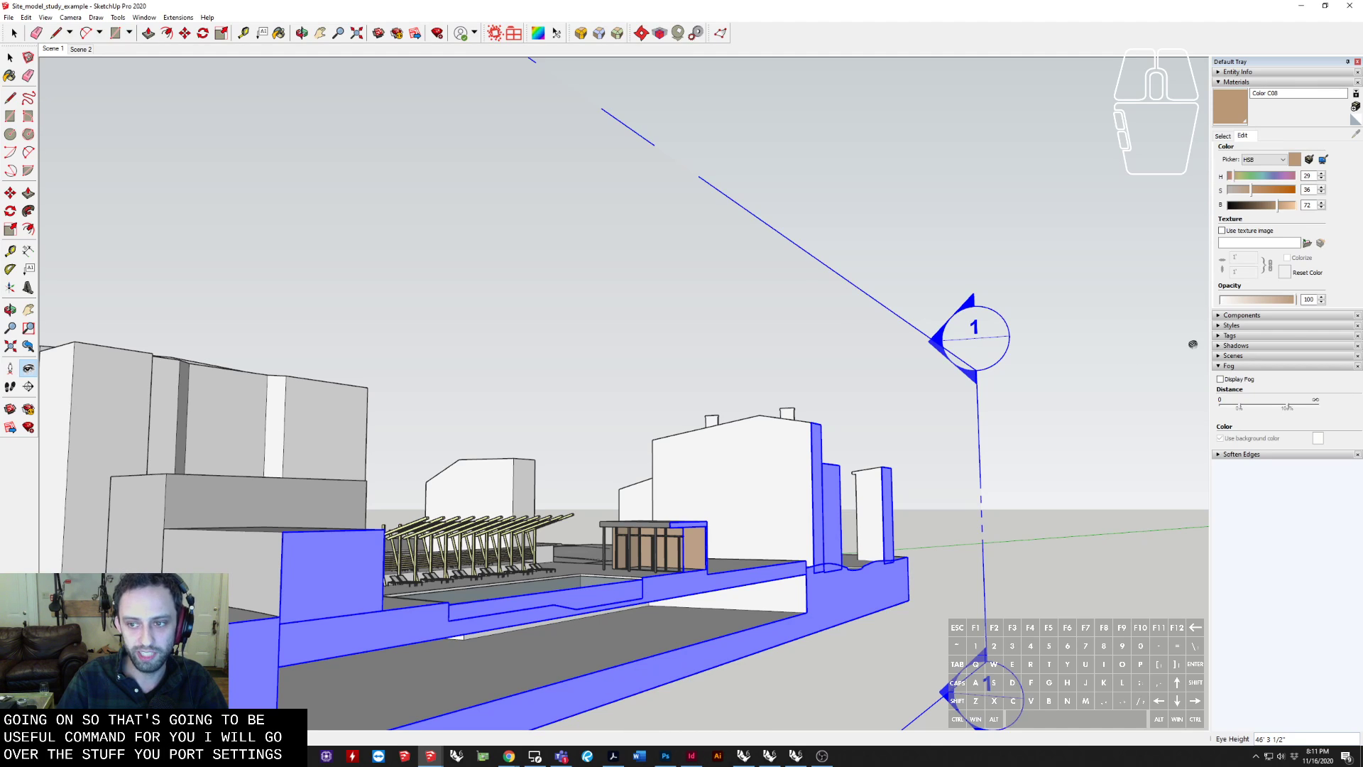
{"action": "left_click", "coordinate": [1232, 325]}
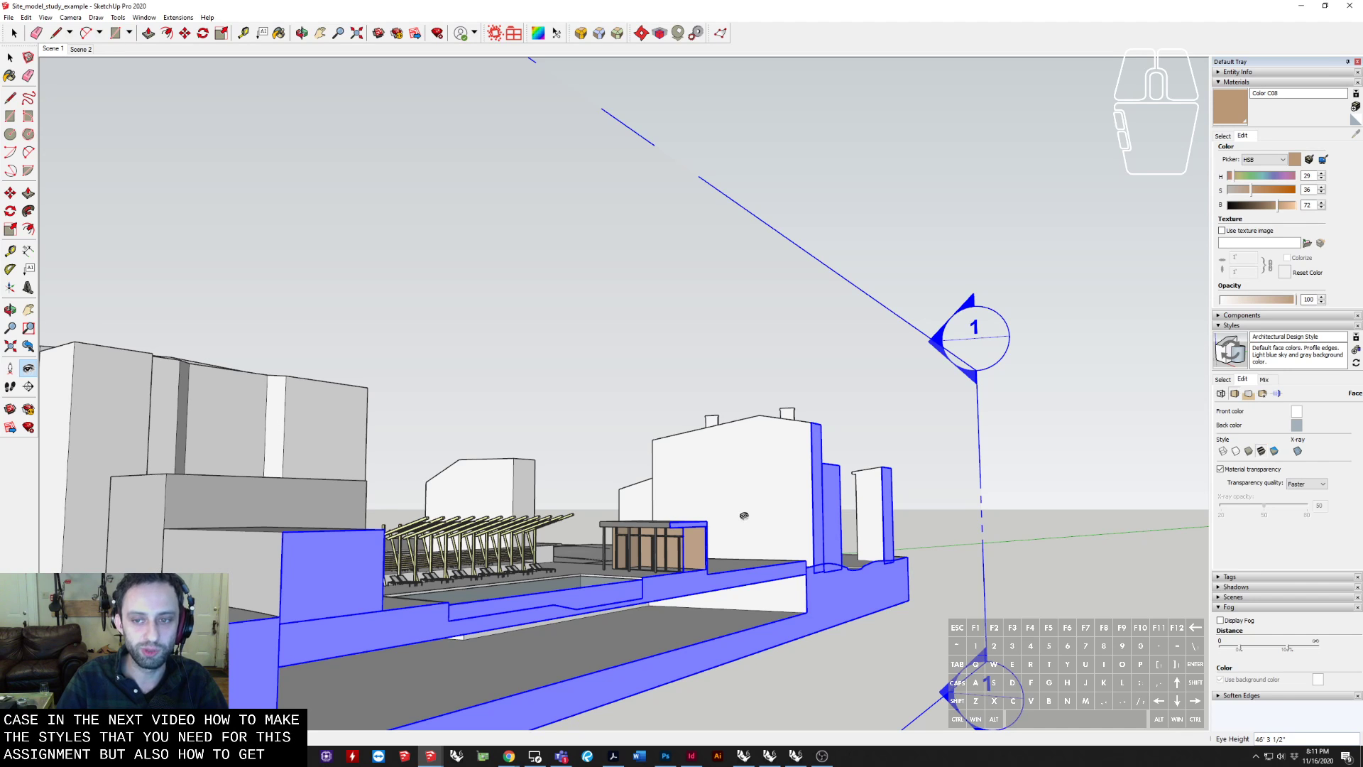
{"action": "middle_click_drag", "start_coordinate": [510, 486], "coordinate": [759, 603]}
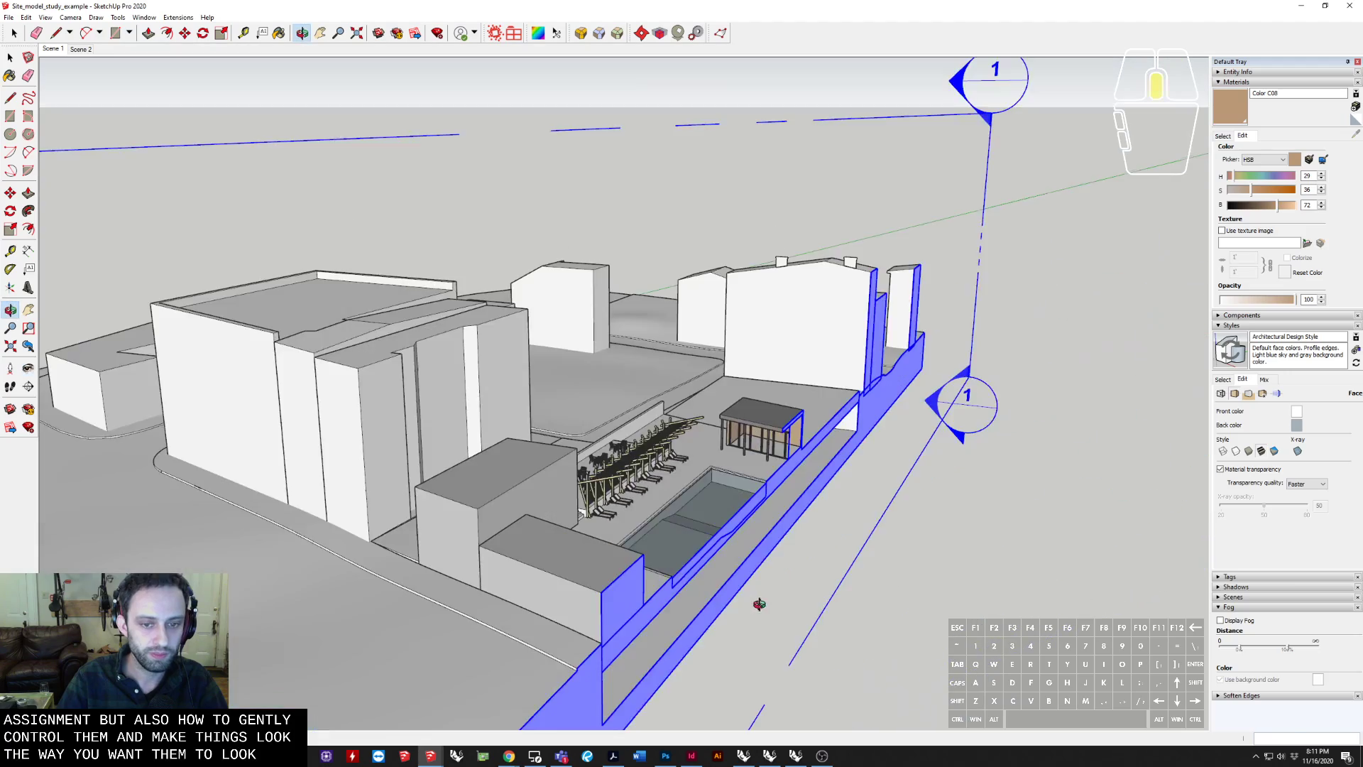
Copy the pergola's nearest end frame about 12' 8" out toward the pool edge with the Move tool
{"action": "scroll", "coordinate": [681, 447], "scroll_direction": "up", "scroll_amount": 10}
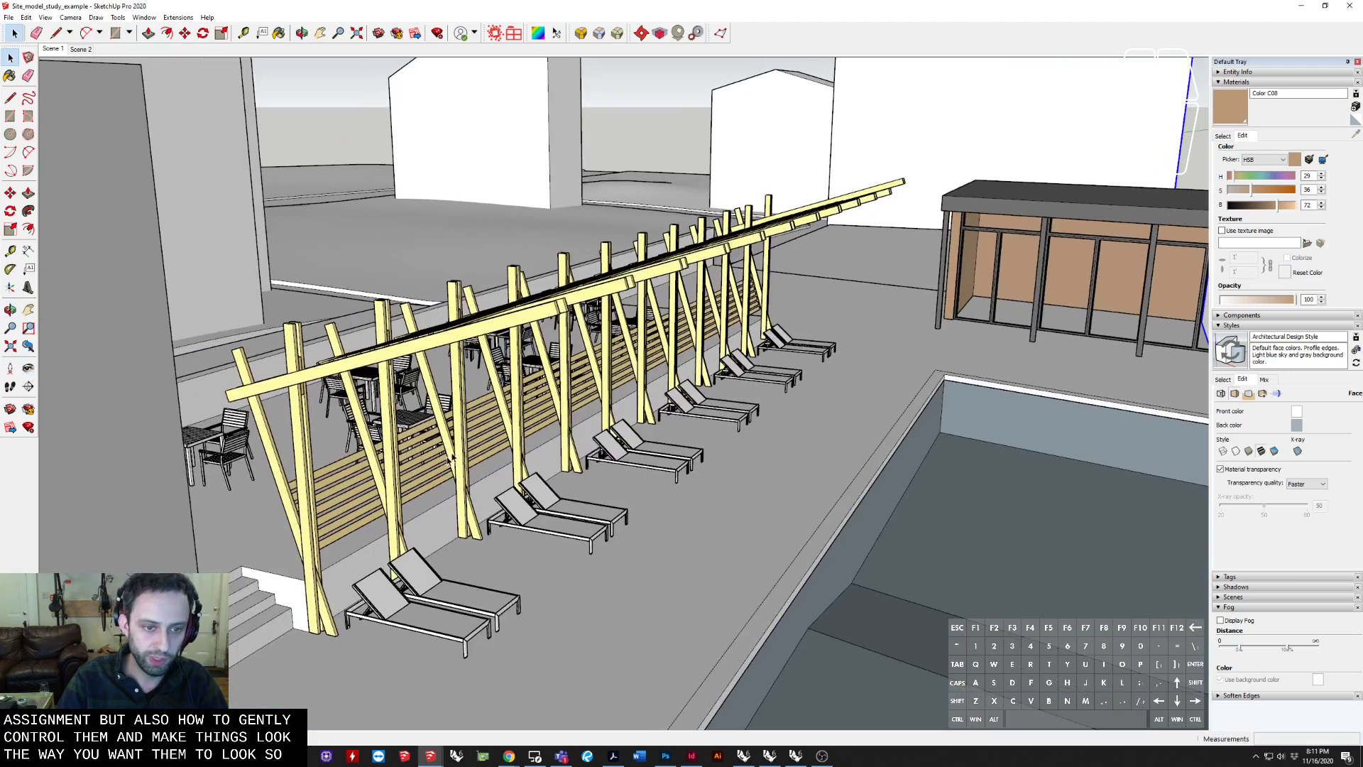
{"action": "left_click", "coordinate": [449, 457]}
{"action": "scroll", "coordinate": [449, 458], "scroll_direction": "up", "scroll_amount": 4}
{"action": "middle_click_drag", "start_coordinate": [433, 461], "coordinate": [387, 470]}
{"action": "left_click", "coordinate": [317, 442]}
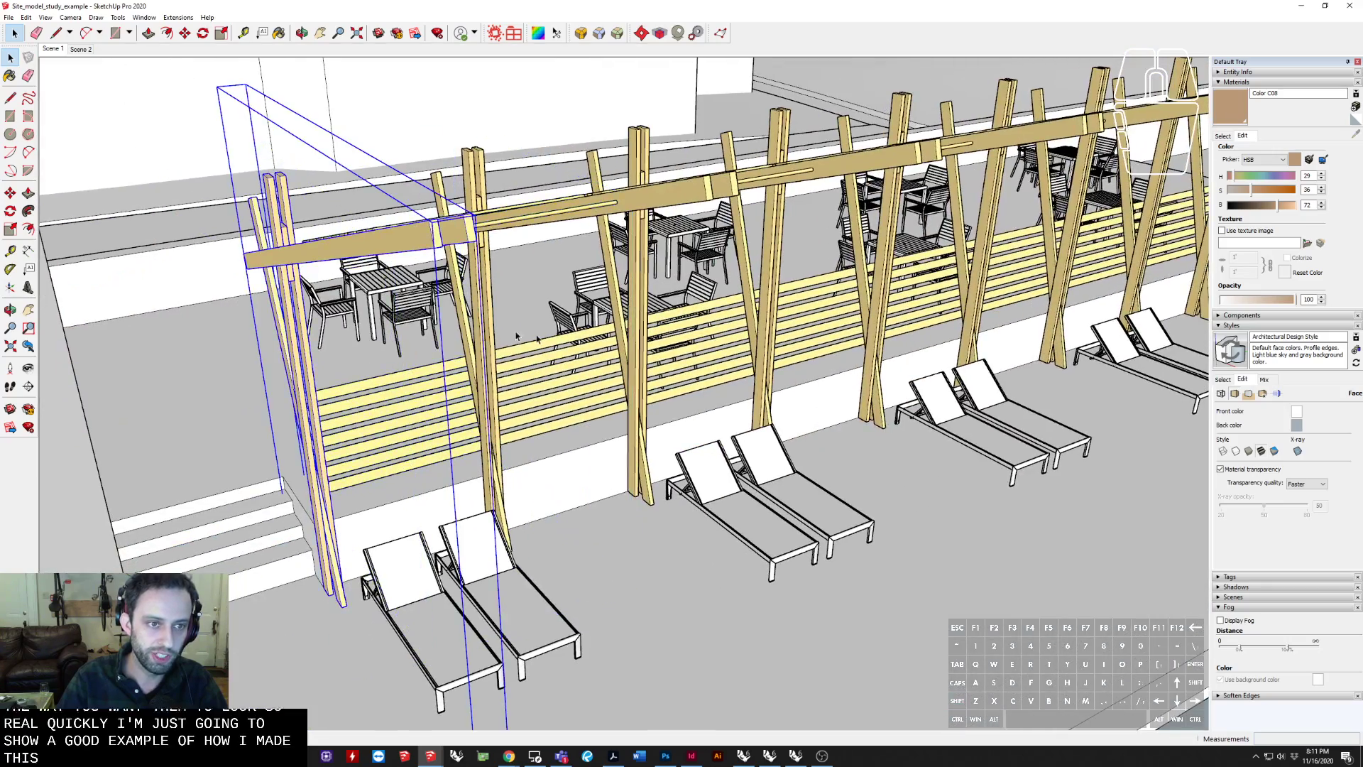
{"action": "middle_click_drag", "start_coordinate": [516, 336], "coordinate": [443, 404]}
{"action": "scroll", "coordinate": [436, 424], "scroll_direction": "down", "scroll_amount": 4}
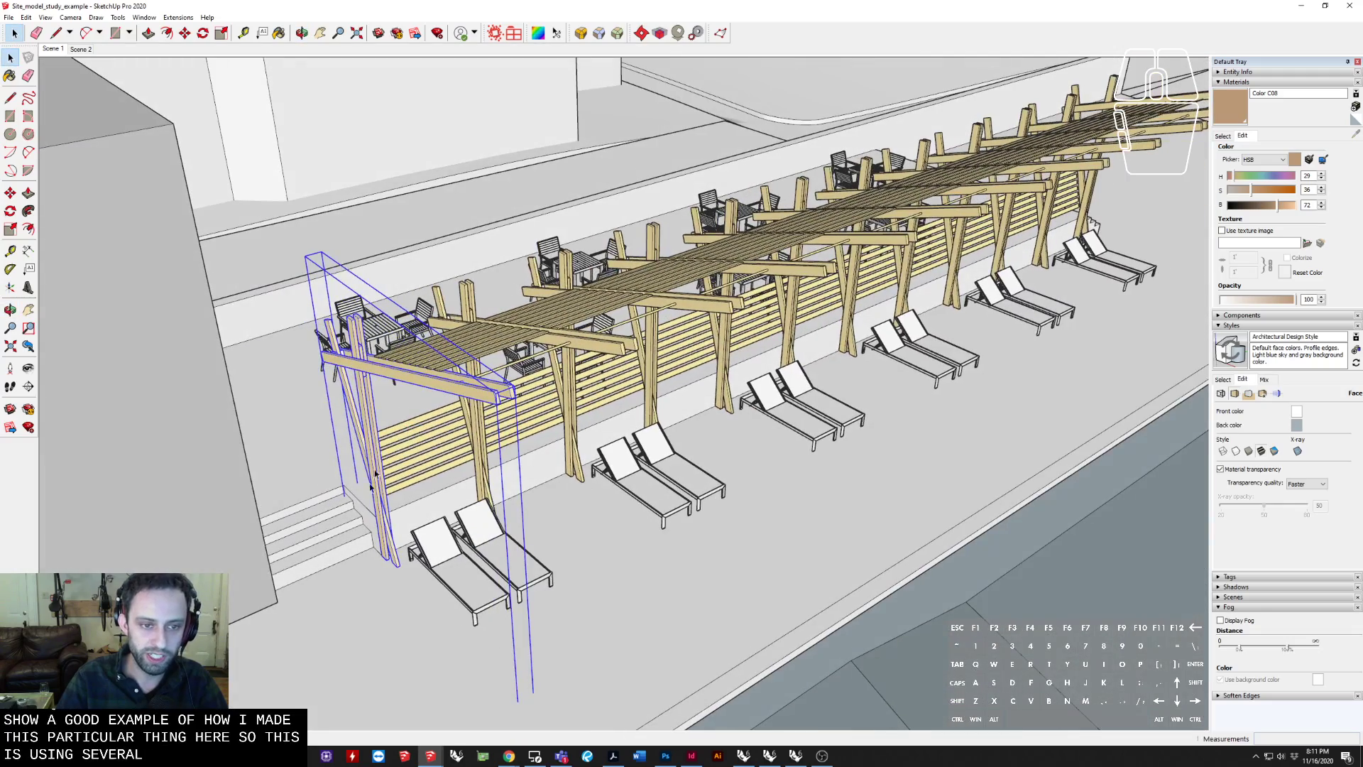
{"action": "middle_click_drag", "start_coordinate": [403, 497], "coordinate": [386, 534]}
{"action": "scroll", "coordinate": [385, 538], "scroll_direction": "up", "scroll_amount": 2}
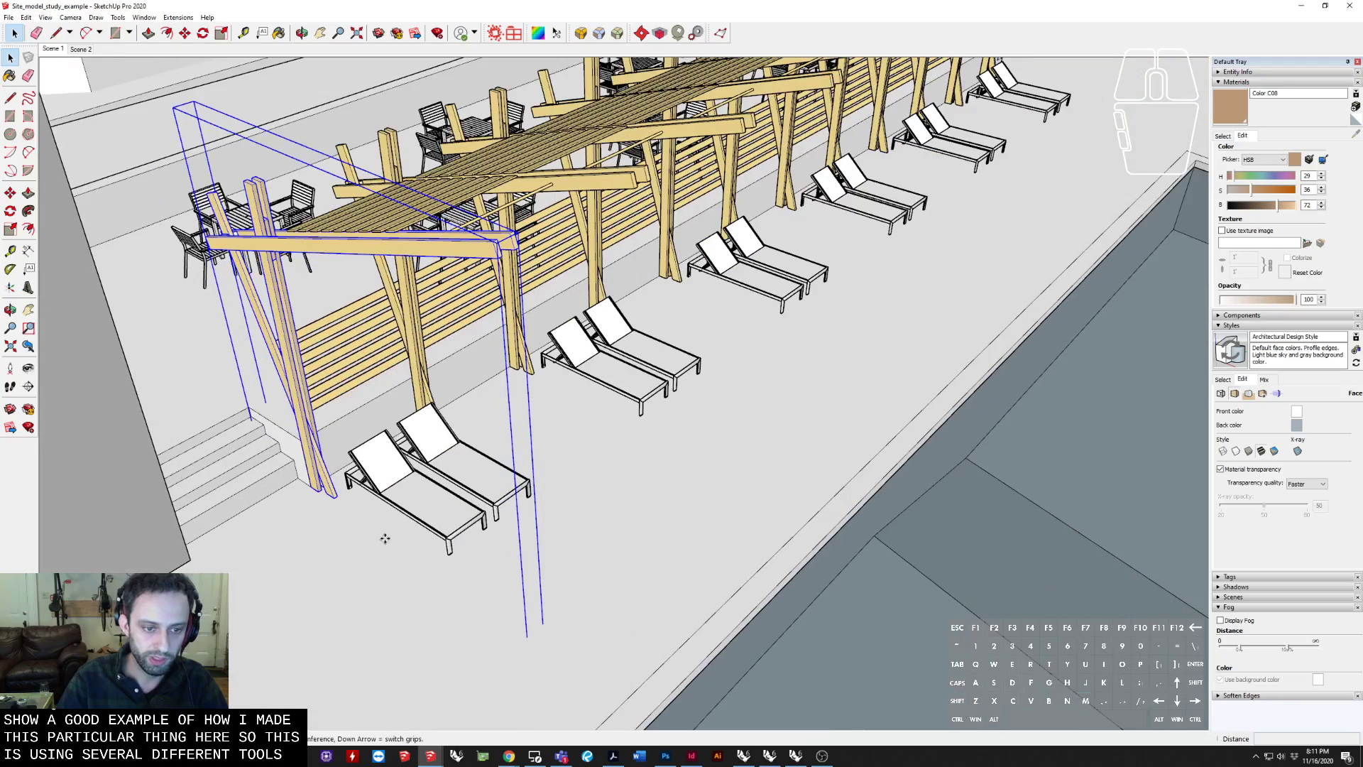
{"action": "key", "text": "ctrl"}
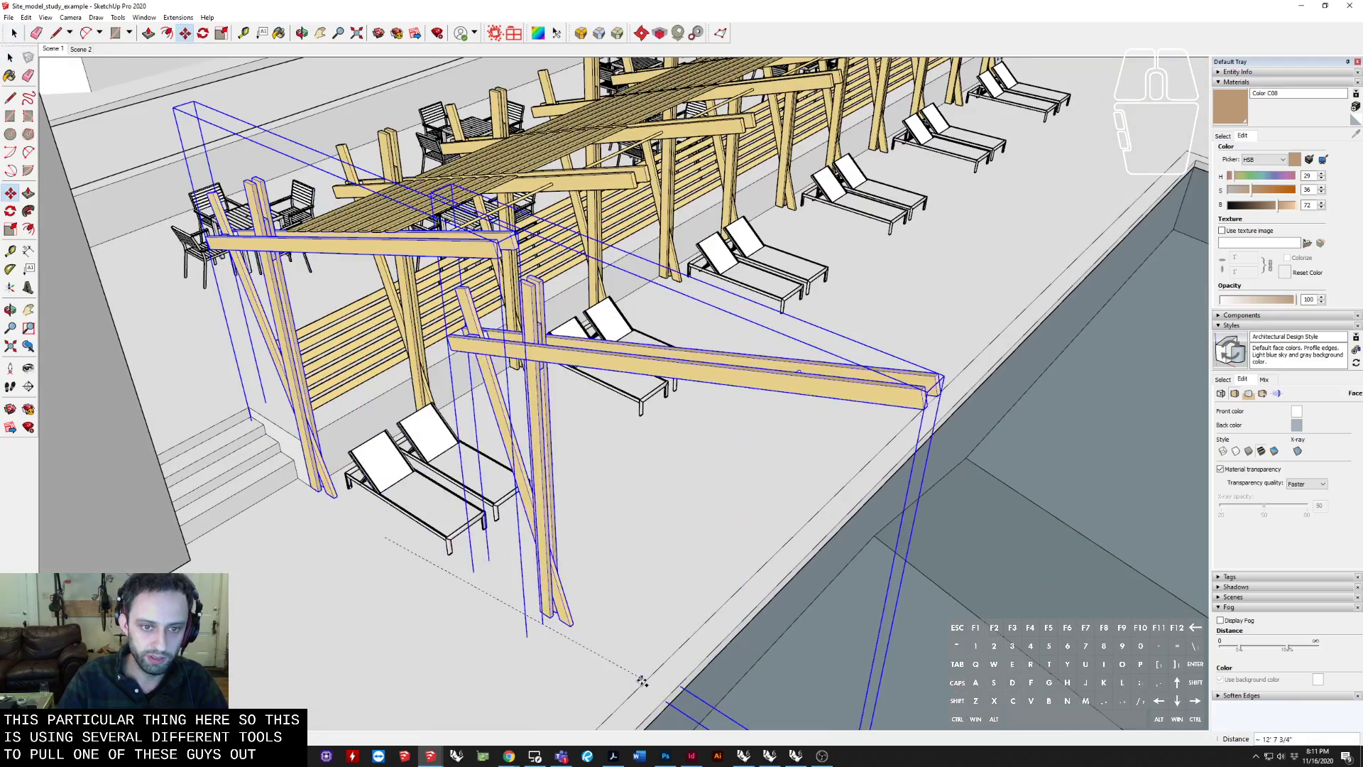
{"action": "left_click", "coordinate": [634, 688]}
{"action": "middle_click_drag", "start_coordinate": [634, 687], "coordinate": [450, 554], "text": "shift"}
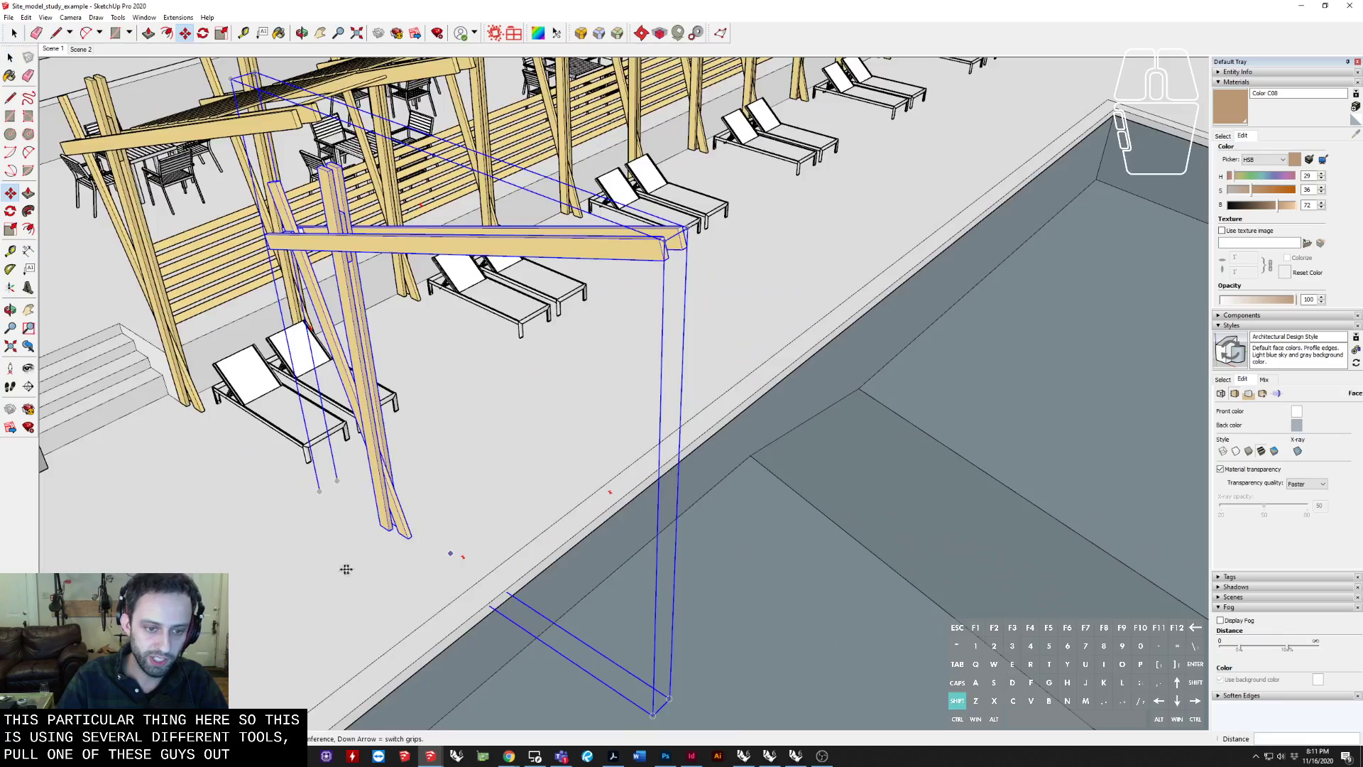
{"action": "middle_click_drag", "start_coordinate": [347, 569], "coordinate": [426, 541], "text": "shift"}
{"action": "key", "text": "l"}
{"action": "scroll", "coordinate": [381, 557], "scroll_direction": "up", "scroll_amount": 4}
{"action": "mouse_move", "coordinate": [686, 503]}
{"action": "middle_mouse_down"}
{"action": "mouse_move", "coordinate": [727, 523]}
{"action": "mouse_move", "coordinate": [856, 521]}
{"action": "mouse_move", "coordinate": [749, 521]}
{"action": "middle_mouse_up"}
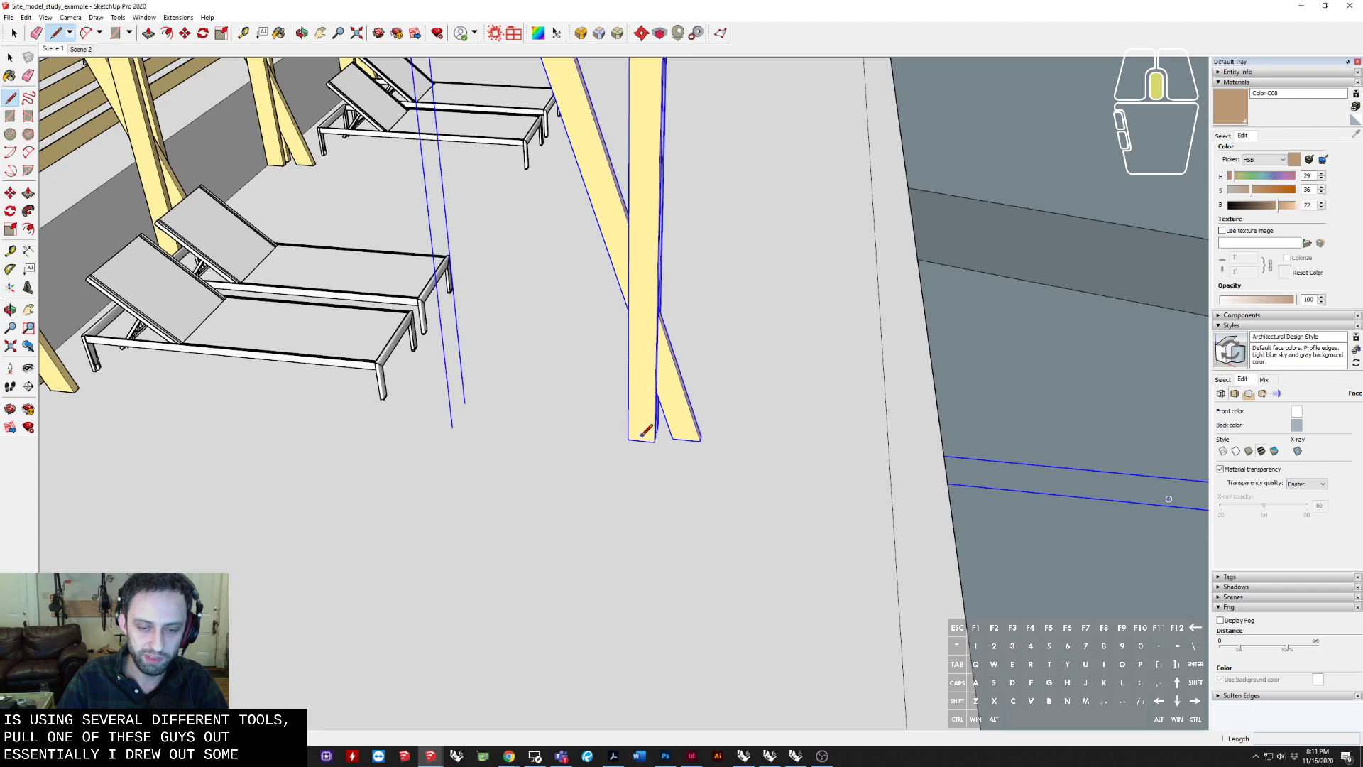
{"action": "middle_click_drag", "start_coordinate": [645, 431], "coordinate": [393, 614]}
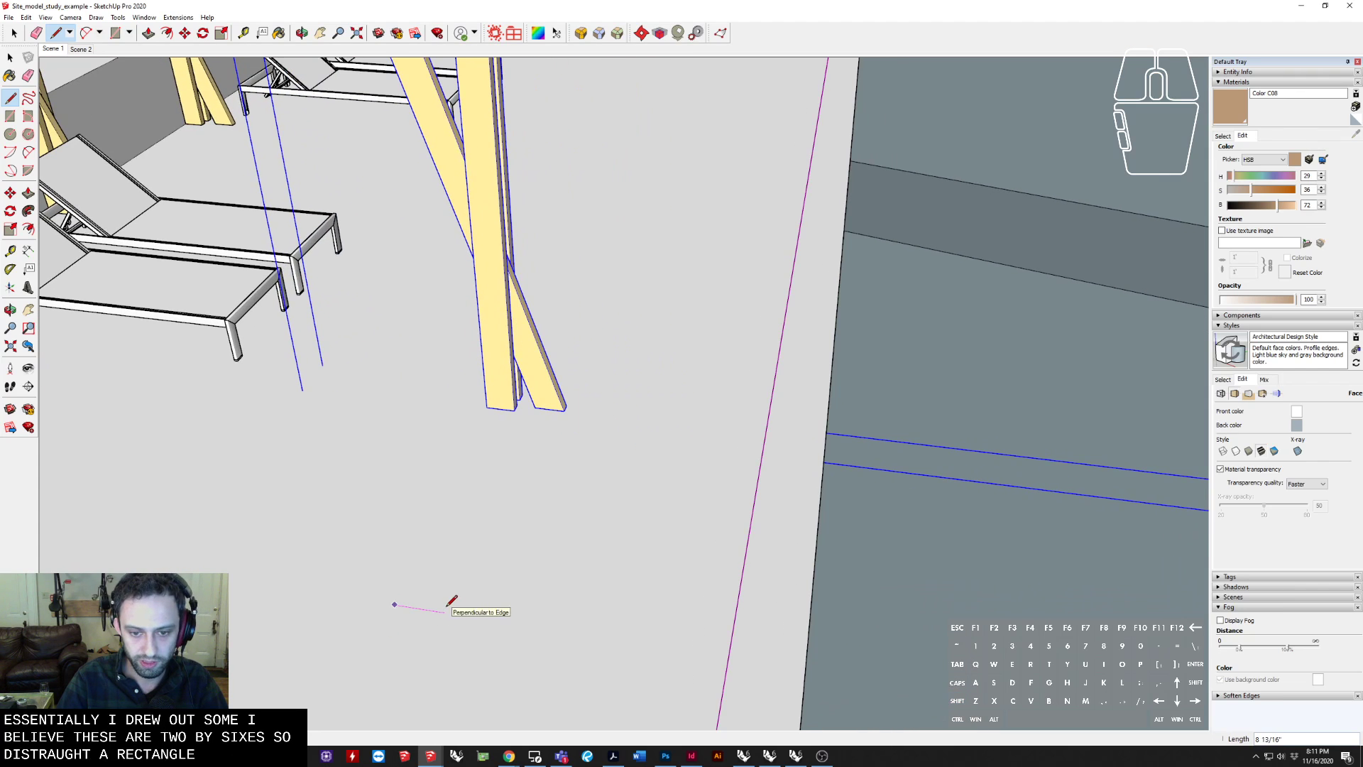
{"action": "scroll", "coordinate": [447, 606], "scroll_direction": "down", "scroll_amount": 3}
{"action": "middle_click_drag", "start_coordinate": [445, 606], "coordinate": [505, 508], "text": "shift"}
{"action": "scroll", "coordinate": [504, 508], "scroll_direction": "down", "scroll_amount": 4}
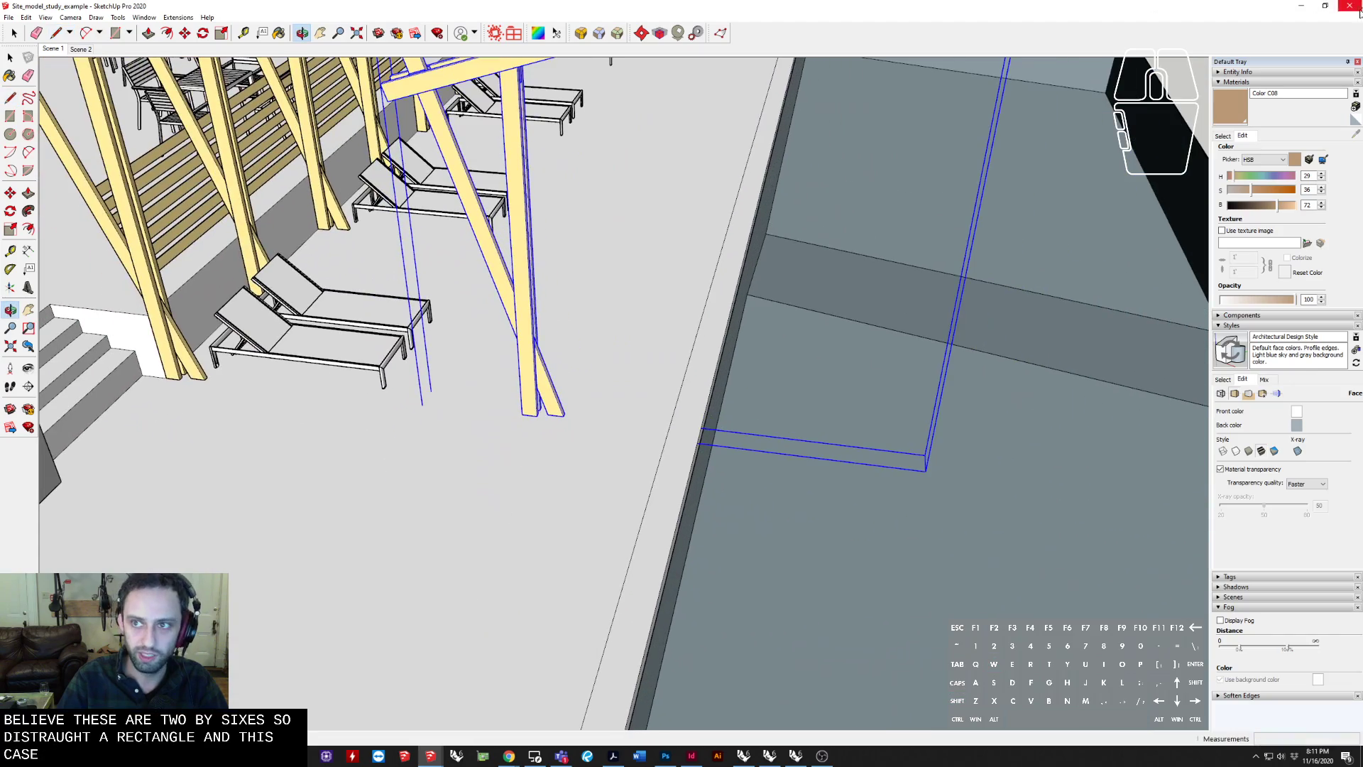
Switch from the site model to the untitled SketchUp model
{"action": "left_click", "coordinate": [1304, 7]}
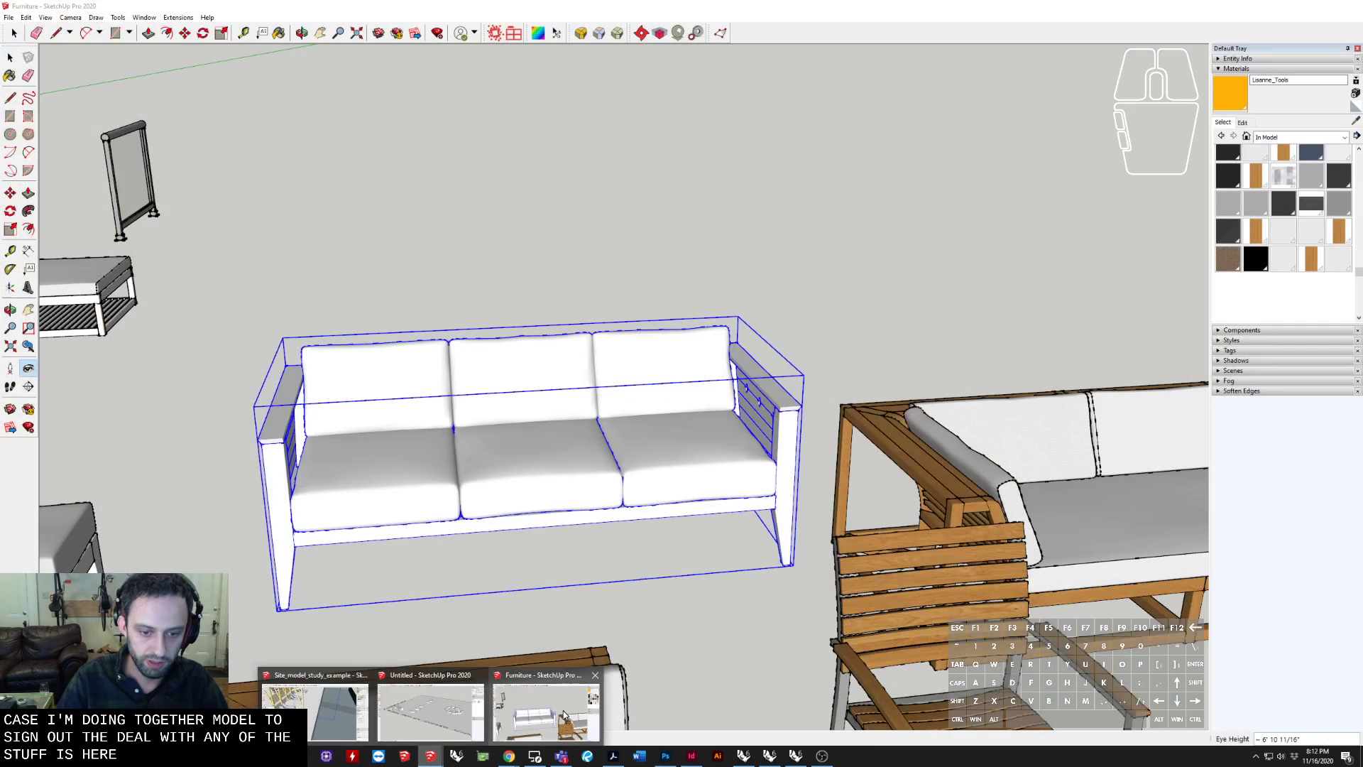
{"action": "left_click", "coordinate": [564, 713]}
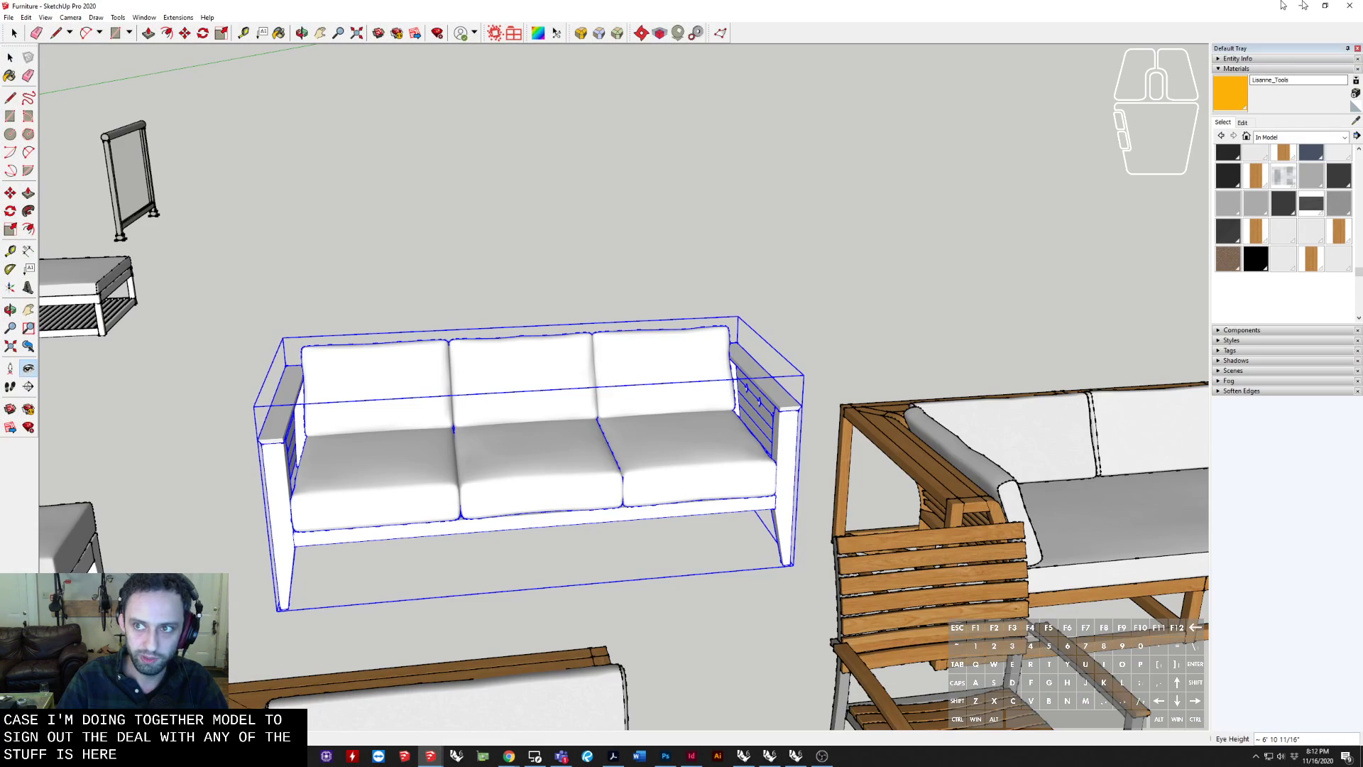
{"action": "left_click", "coordinate": [1310, 6]}
{"action": "left_click", "coordinate": [424, 759]}
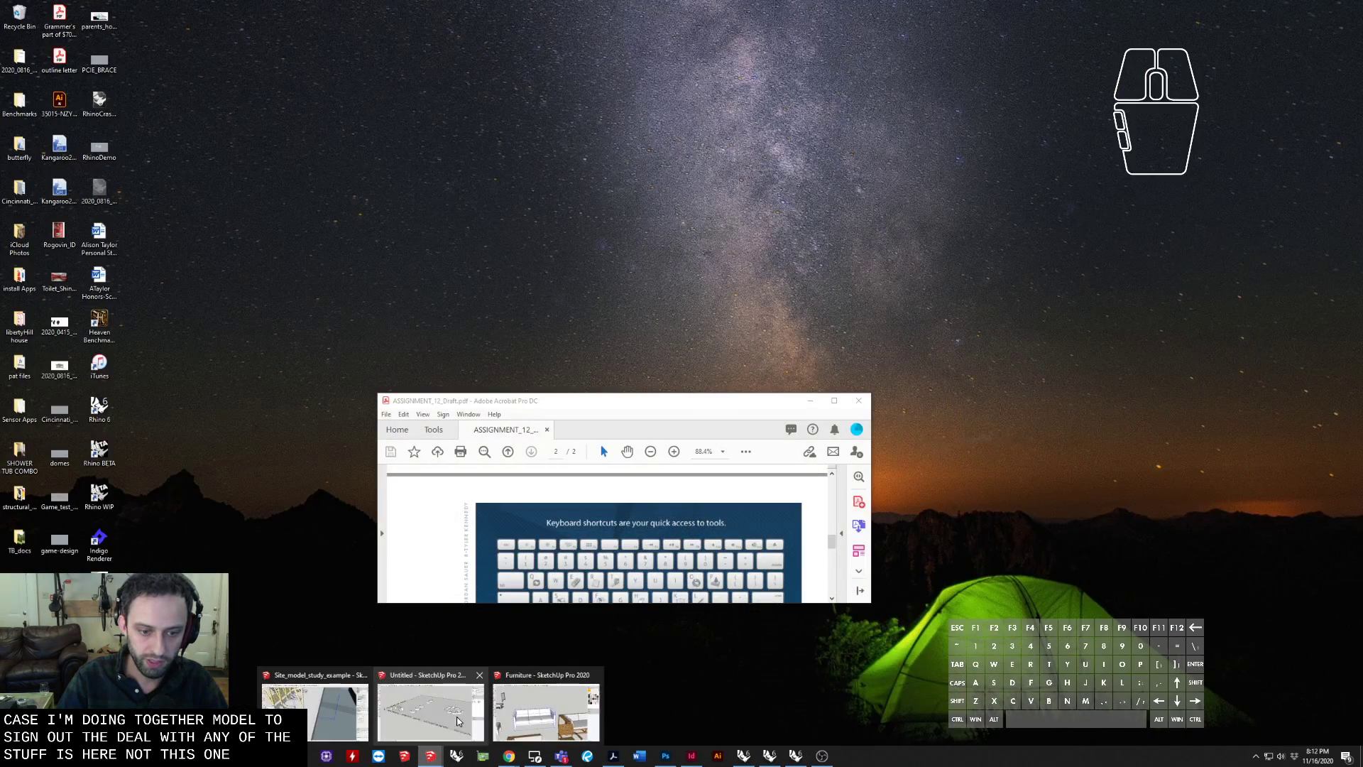
{"action": "left_click", "coordinate": [439, 716]}
Draw a 5.5" by 1.5" rectangle with the Line tool on empty ground in front of the furniture rows
{"action": "middle_click_drag", "start_coordinate": [675, 356], "coordinate": [337, 409]}
{"action": "mouse_move", "coordinate": [699, 578]}
{"action": "middle_mouse_down", "text": "shift"}
{"action": "mouse_move", "coordinate": [539, 441]}
{"action": "mouse_move", "coordinate": [642, 505]}
{"action": "mouse_move", "coordinate": [397, 528]}
{"action": "middle_mouse_up", "text": "shift"}
{"action": "scroll", "coordinate": [675, 559], "scroll_direction": "up", "scroll_amount": 2}
{"action": "mouse_move", "coordinate": [675, 560]}
{"action": "middle_mouse_down", "text": "shift"}
{"action": "mouse_move", "coordinate": [460, 544]}
{"action": "mouse_move", "coordinate": [709, 511]}
{"action": "mouse_move", "coordinate": [709, 563]}
{"action": "mouse_move", "coordinate": [482, 490]}
{"action": "middle_mouse_up", "text": "shift"}
{"action": "key", "text": "f"}
{"action": "scroll", "coordinate": [568, 480], "scroll_direction": "up", "scroll_amount": 3}
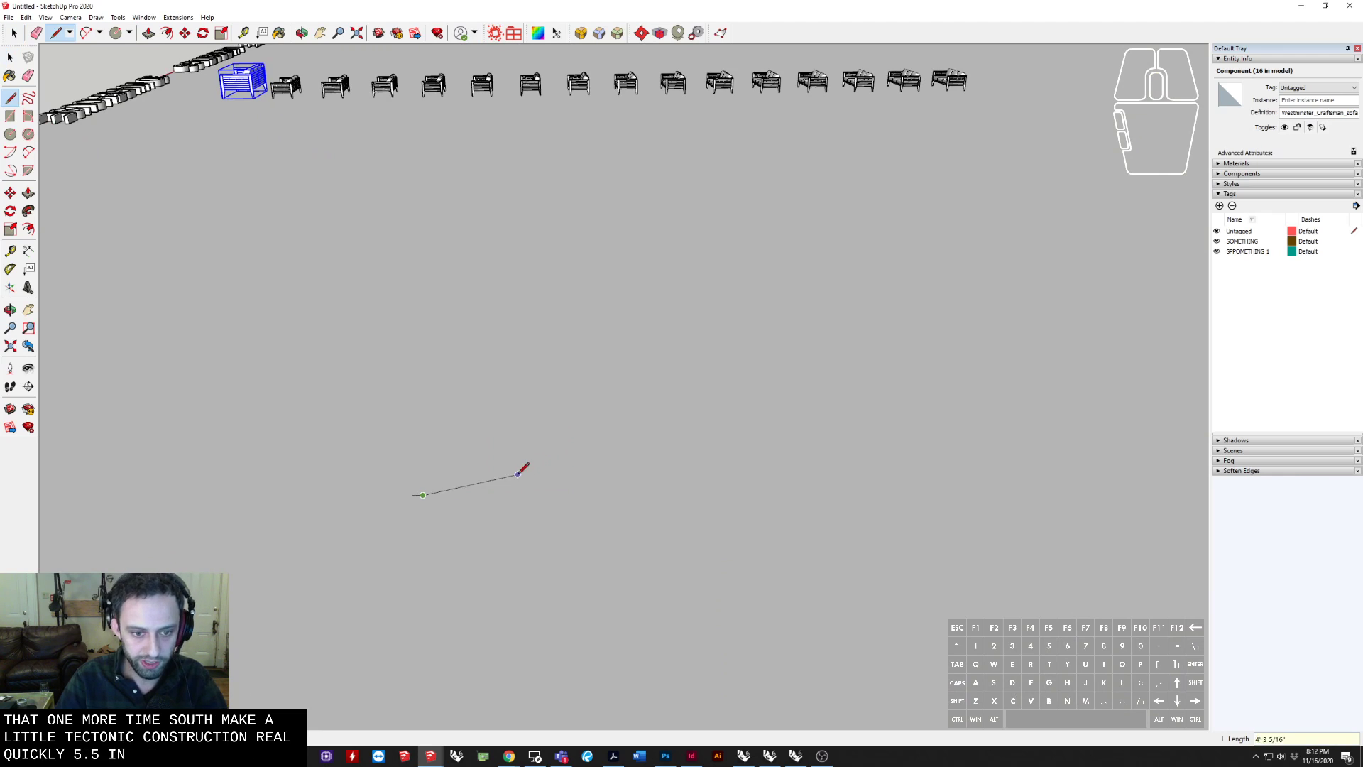
{"action": "scroll", "coordinate": [497, 509], "scroll_direction": "up", "scroll_amount": 3}
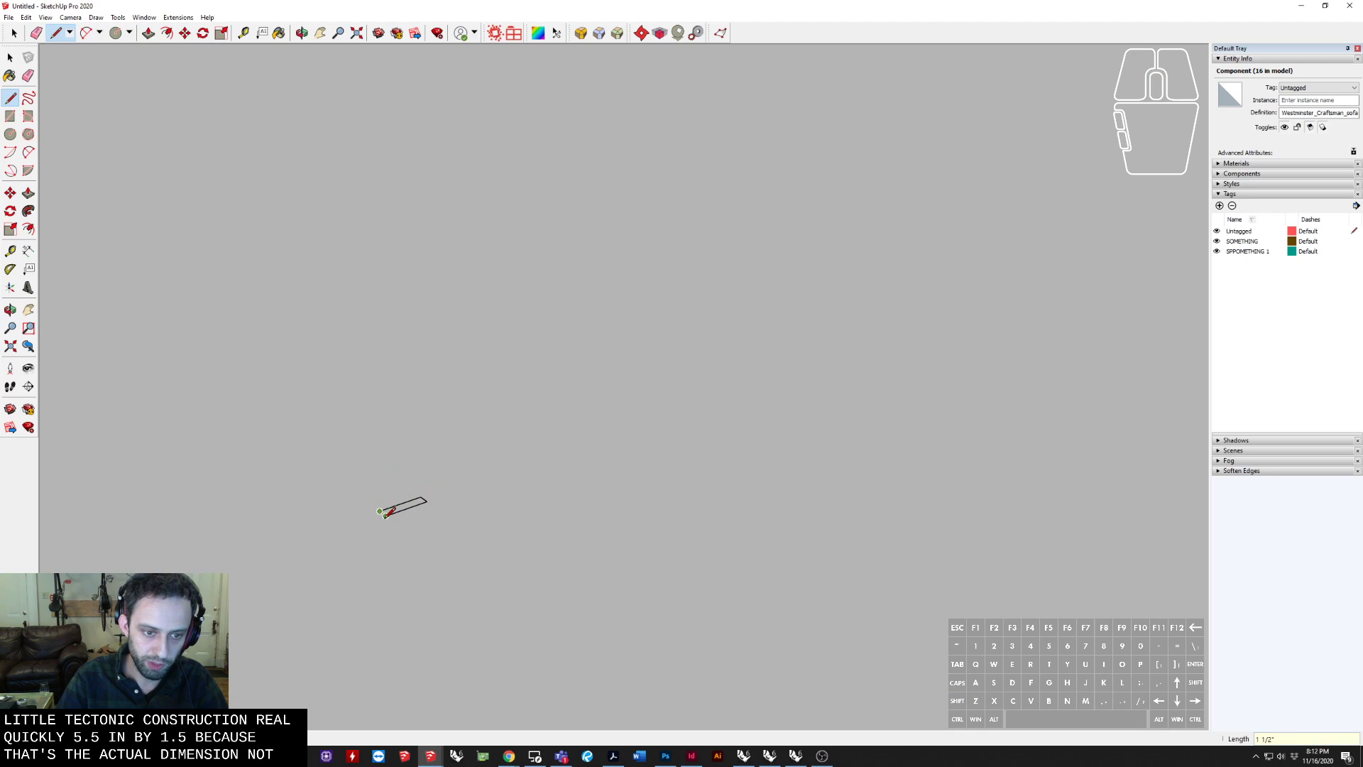
{"action": "left_click", "coordinate": [381, 512]}
{"action": "key", "text": "space"}
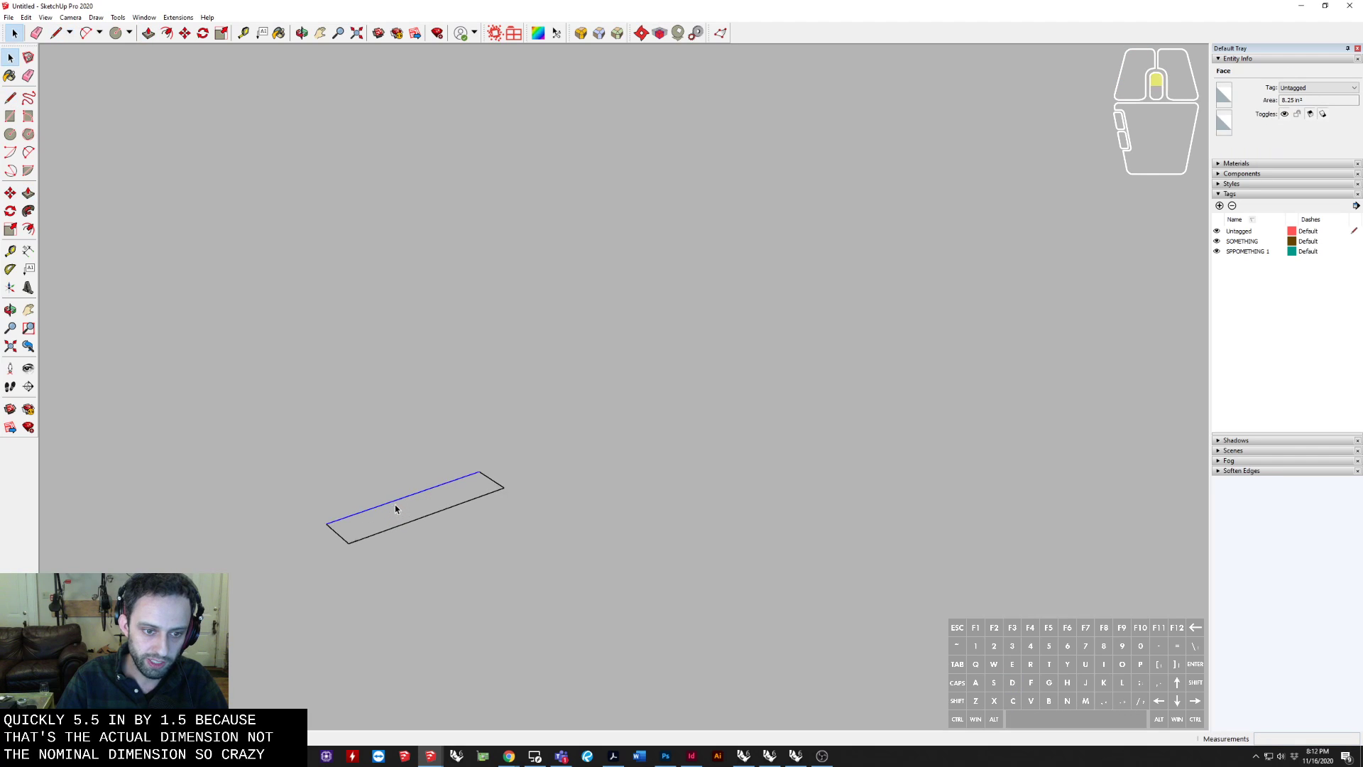
Extrude the small rectangle upward 10' with Push/Pull to form a board
{"action": "left_click", "coordinate": [395, 505]}
{"action": "key", "text": "p"}
{"action": "left_click", "coordinate": [400, 513]}
{"action": "scroll", "coordinate": [404, 297], "scroll_direction": "down", "scroll_amount": 3}
{"action": "middle_click_drag", "start_coordinate": [405, 298], "coordinate": [530, 577], "text": "shift"}
{"action": "scroll", "coordinate": [531, 574], "scroll_direction": "down", "scroll_amount": 2}
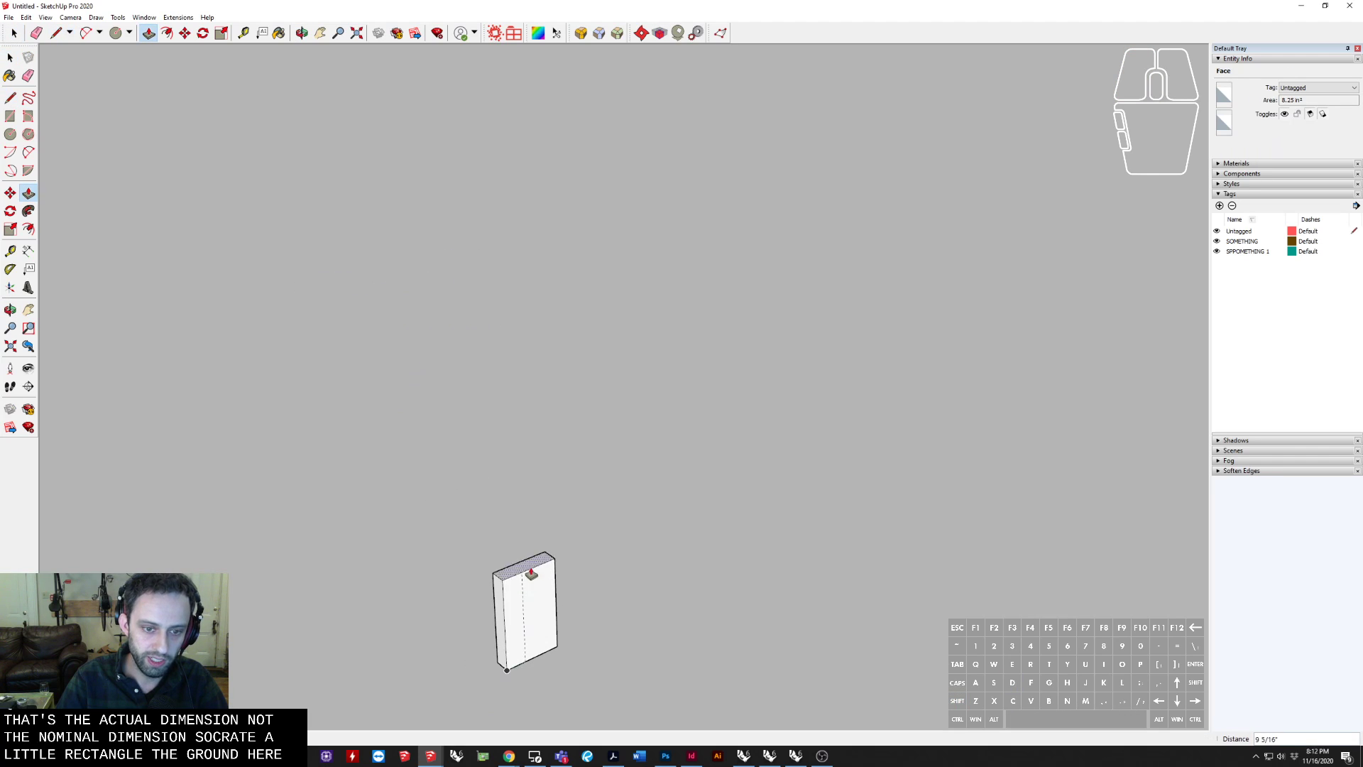
{"action": "scroll", "coordinate": [566, 343], "scroll_direction": "down", "scroll_amount": 4}
{"action": "type", "text": "10'"}
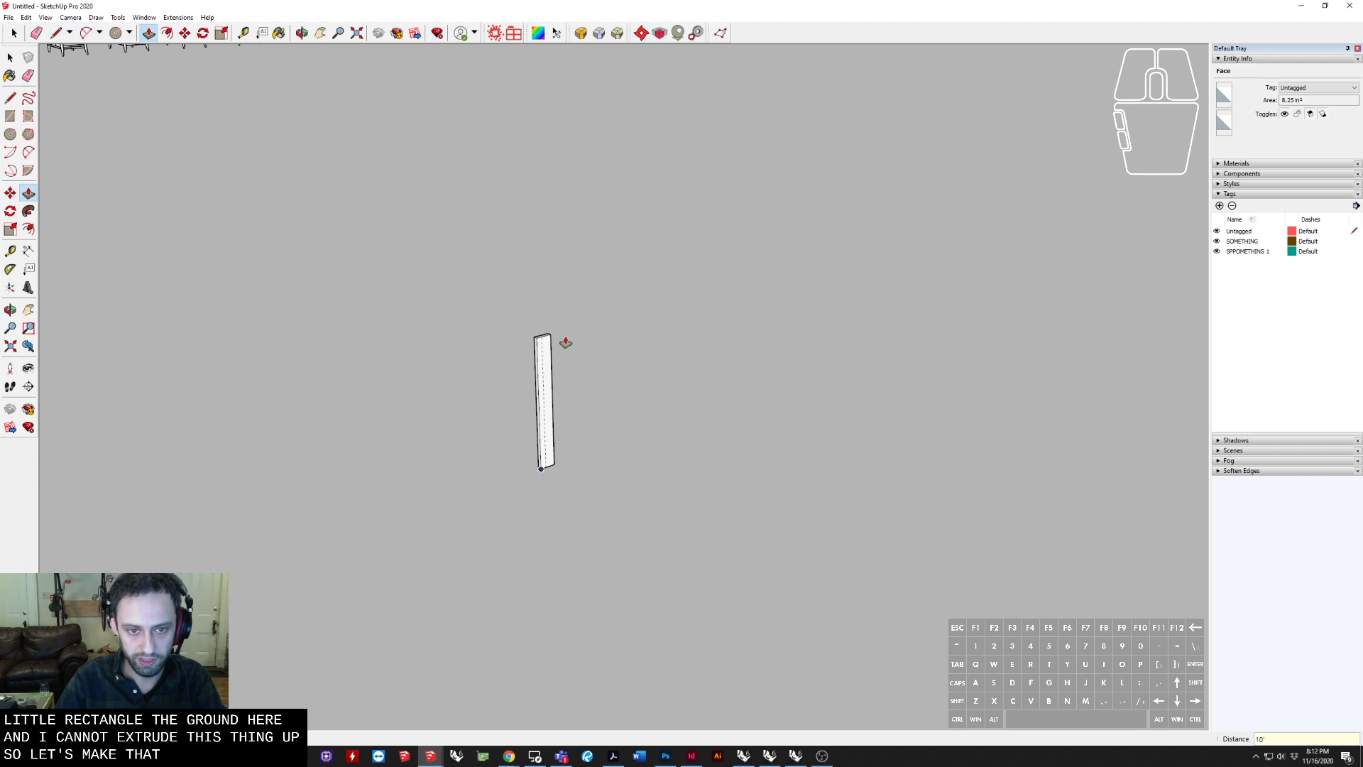
Select all of the board's geometry and make it a component
{"action": "scroll", "coordinate": [553, 335], "scroll_direction": "up", "scroll_amount": 5}
{"action": "middle_click_drag", "start_coordinate": [529, 336], "coordinate": [573, 468], "text": "shift"}
{"action": "scroll", "coordinate": [574, 468], "scroll_direction": "down", "scroll_amount": 3}
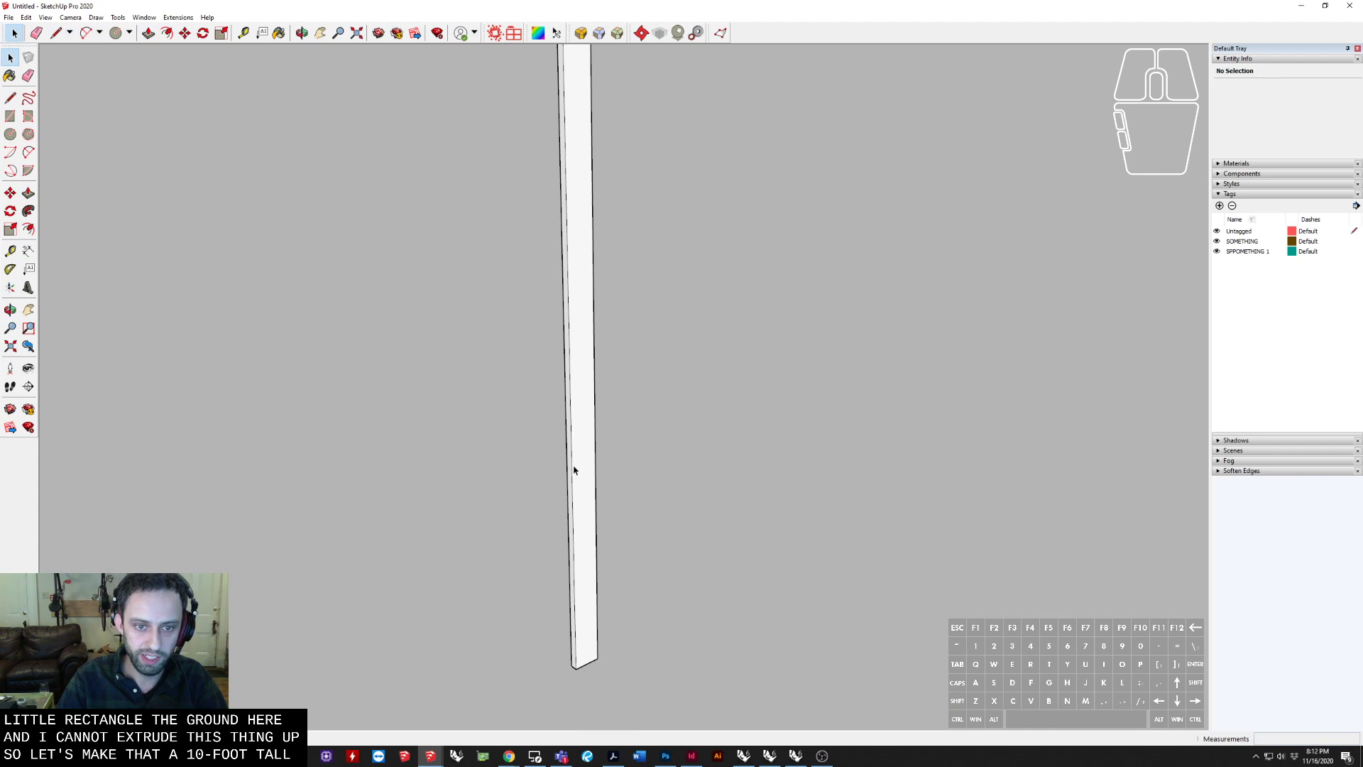
{"action": "left_click", "coordinate": [575, 455]}
{"action": "double_click", "coordinate": [575, 458]}
{"action": "scroll", "coordinate": [576, 463], "scroll_direction": "down", "scroll_amount": 2}
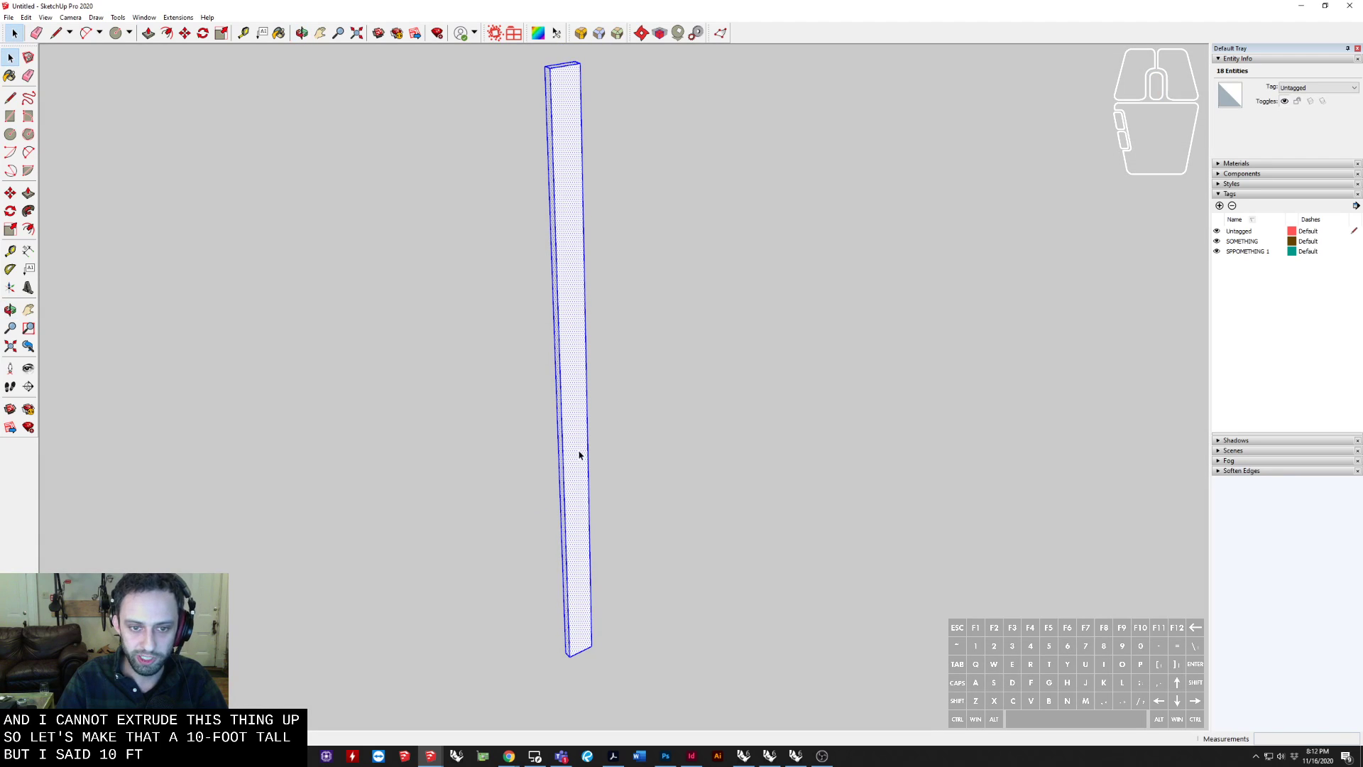
{"action": "right_click", "coordinate": [579, 450]}
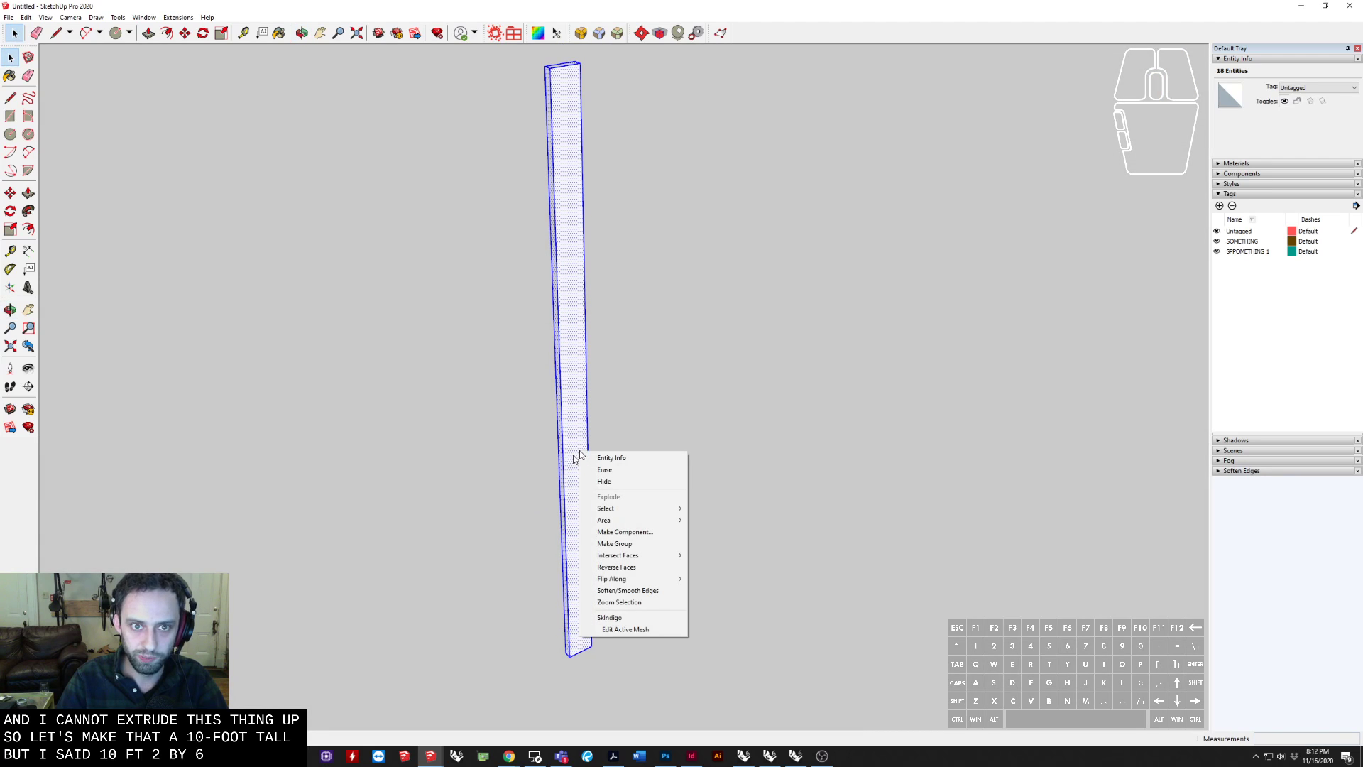
{"action": "left_click", "coordinate": [623, 532]}
{"action": "key", "text": "Return"}
Copy the board component in front of the original, leaving a 1 1/2" gap between the two boards
{"action": "key", "text": "m"}
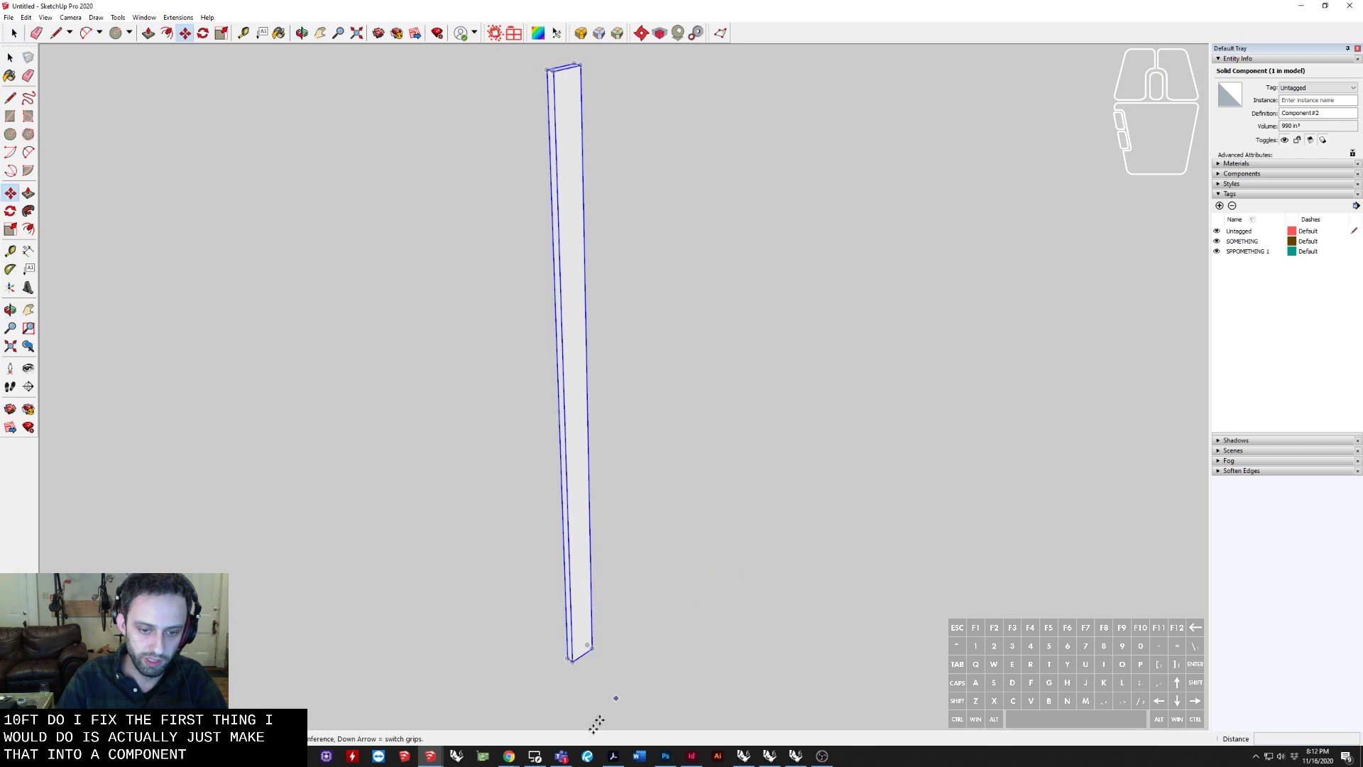
{"action": "scroll", "coordinate": [569, 654], "scroll_direction": "up", "scroll_amount": 2}
{"action": "left_click", "coordinate": [561, 649]}
{"action": "key", "text": "ctrl"}
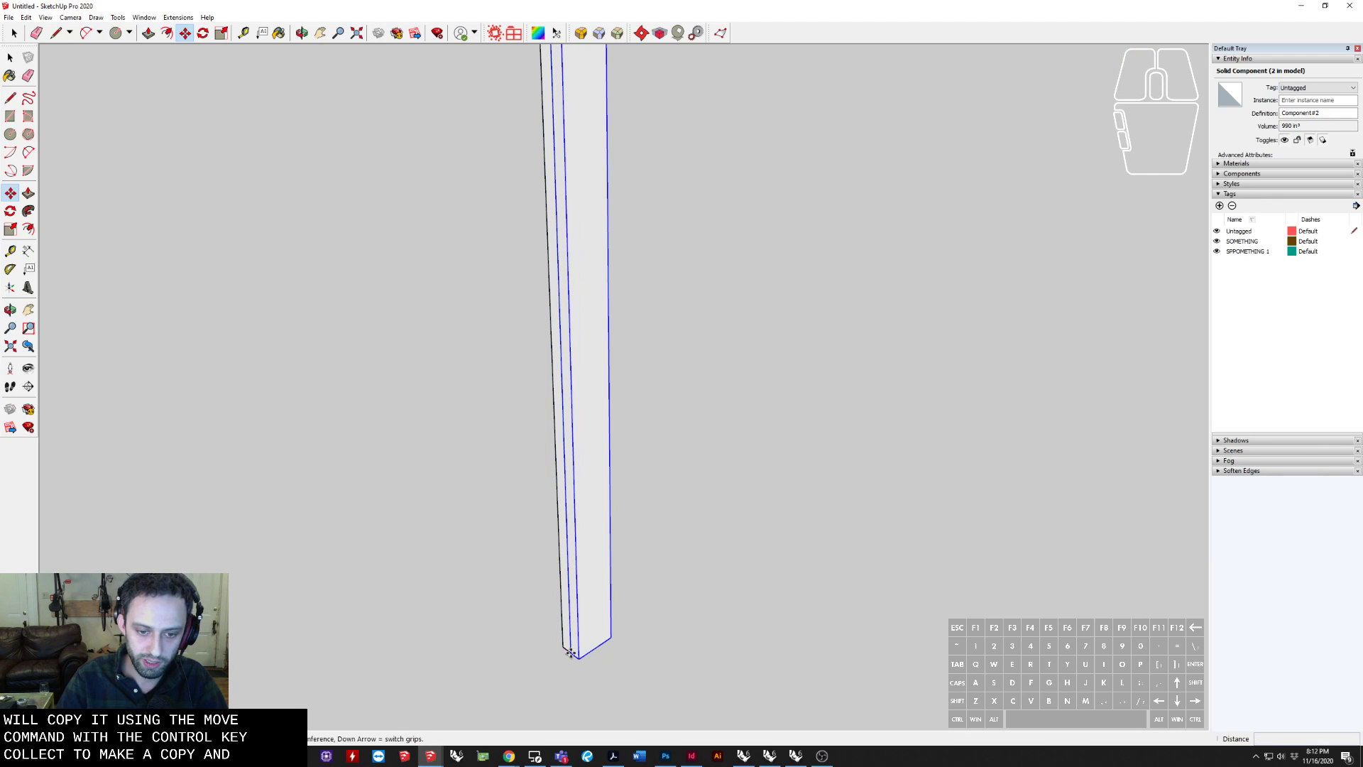
{"action": "left_click", "coordinate": [564, 648]}
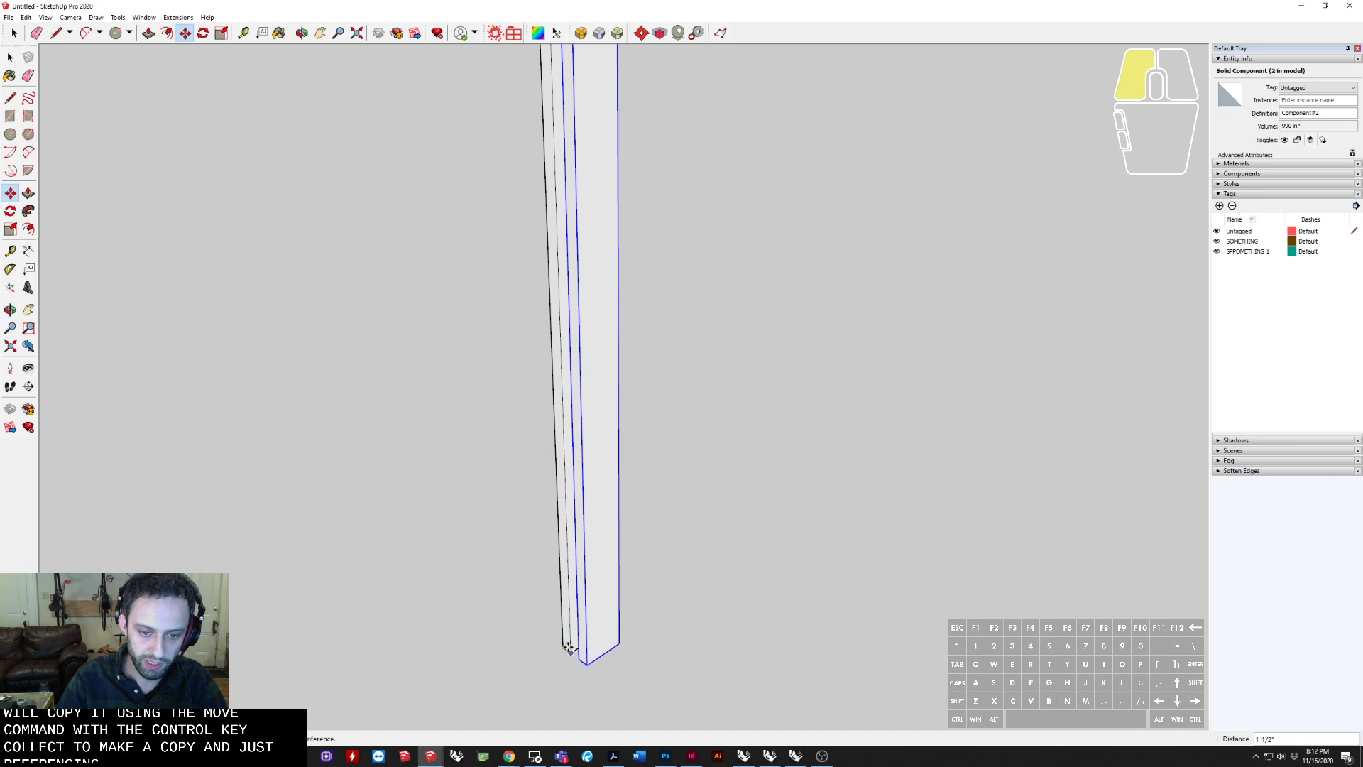
{"action": "key", "text": "space"}
Copy the front board 1 1/2" back into the gap and make this middle copy unique
{"action": "scroll", "coordinate": [615, 620], "scroll_direction": "up", "scroll_amount": 3}
{"action": "key", "text": "m"}
{"action": "key", "text": "ctrl"}
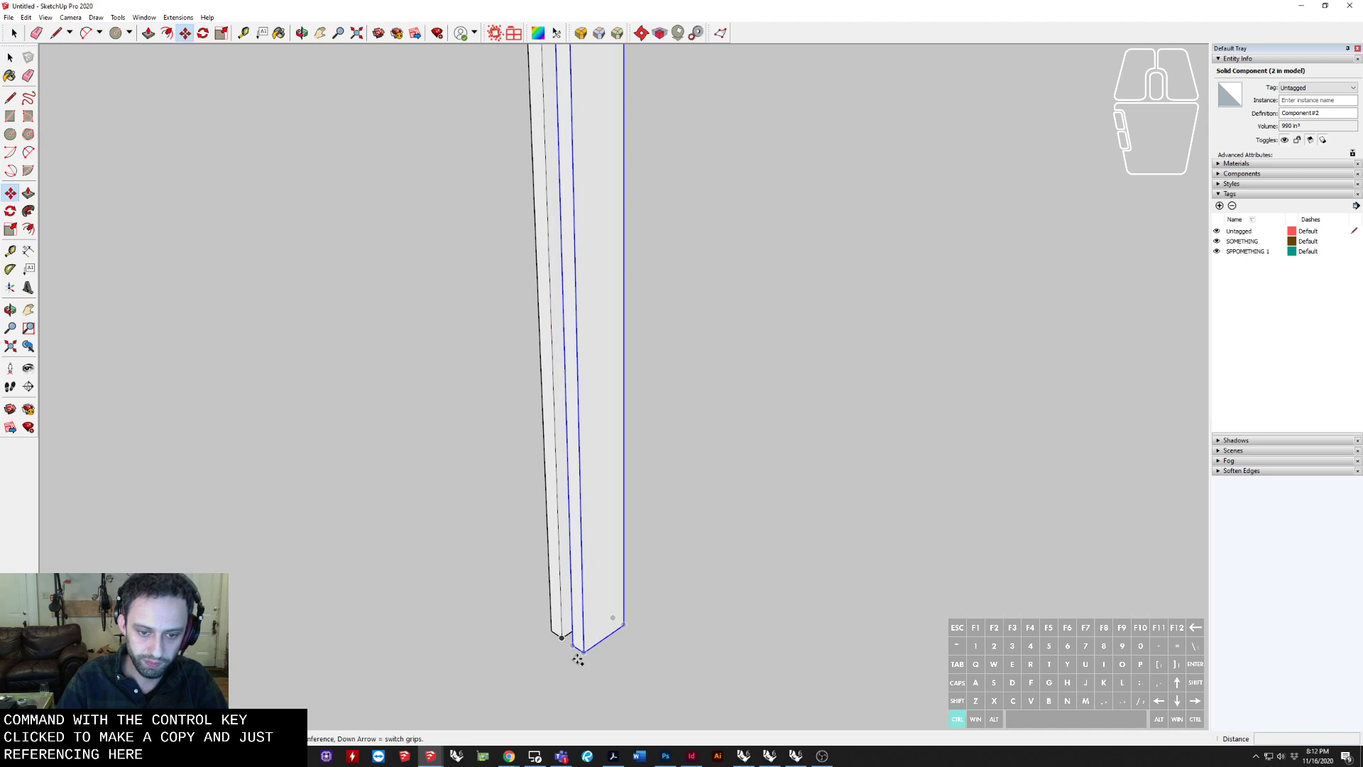
{"action": "left_click", "coordinate": [576, 650]}
{"action": "key", "text": "space"}
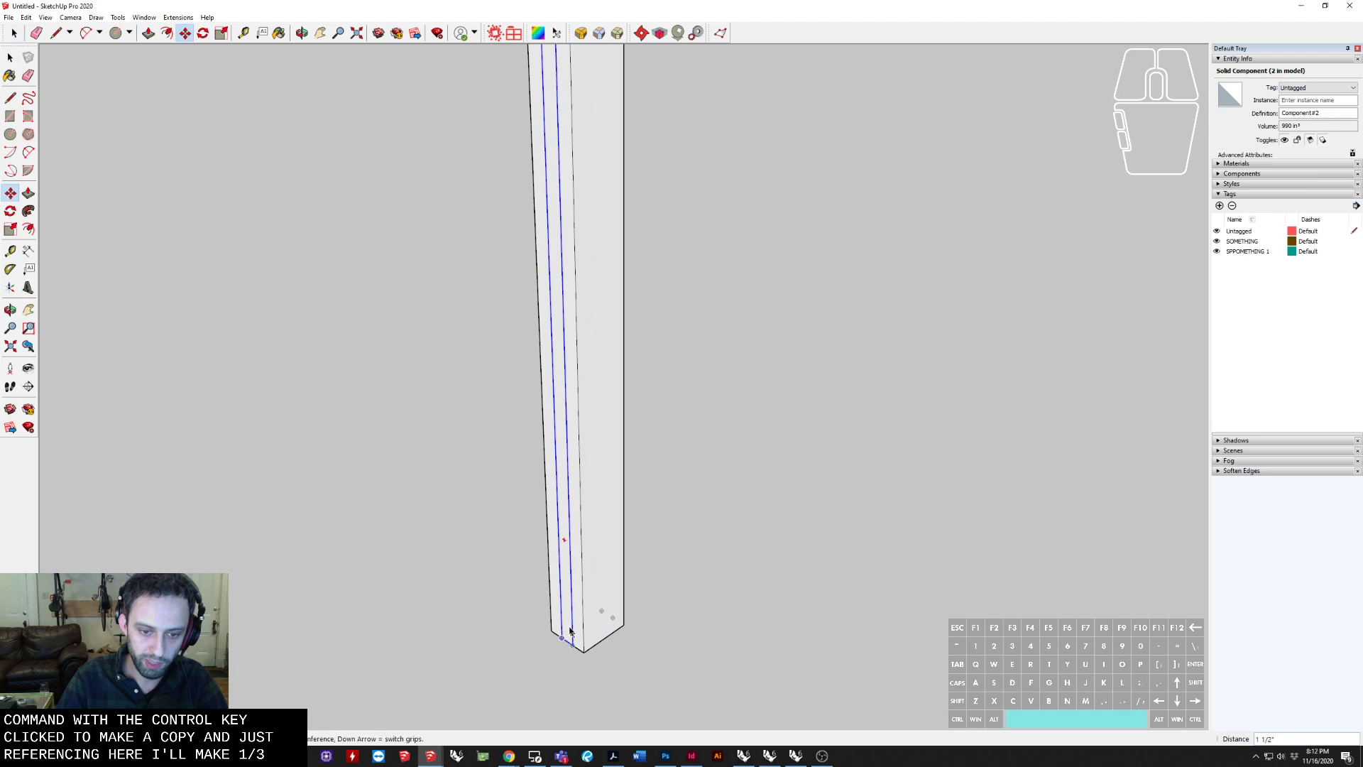
{"action": "right_click", "coordinate": [567, 586]}
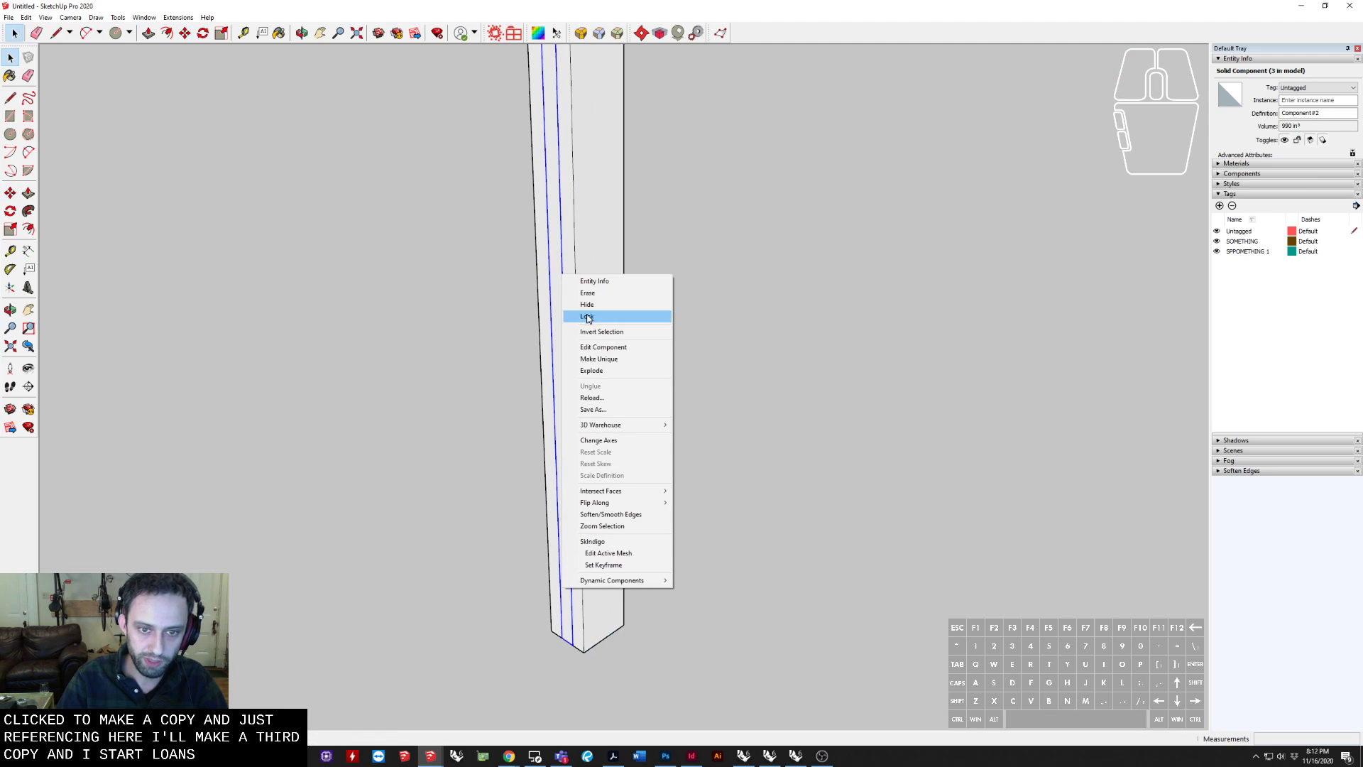
{"action": "left_click", "coordinate": [588, 360]}
Edit an outer board and try lowering its top face with Push/Pull to test the shared component
{"action": "middle_click_drag", "start_coordinate": [607, 370], "coordinate": [561, 598], "text": "shift"}
{"action": "scroll", "coordinate": [599, 508], "scroll_direction": "down", "scroll_amount": 2}
{"action": "scroll", "coordinate": [547, 227], "scroll_direction": "up", "scroll_amount": 1}
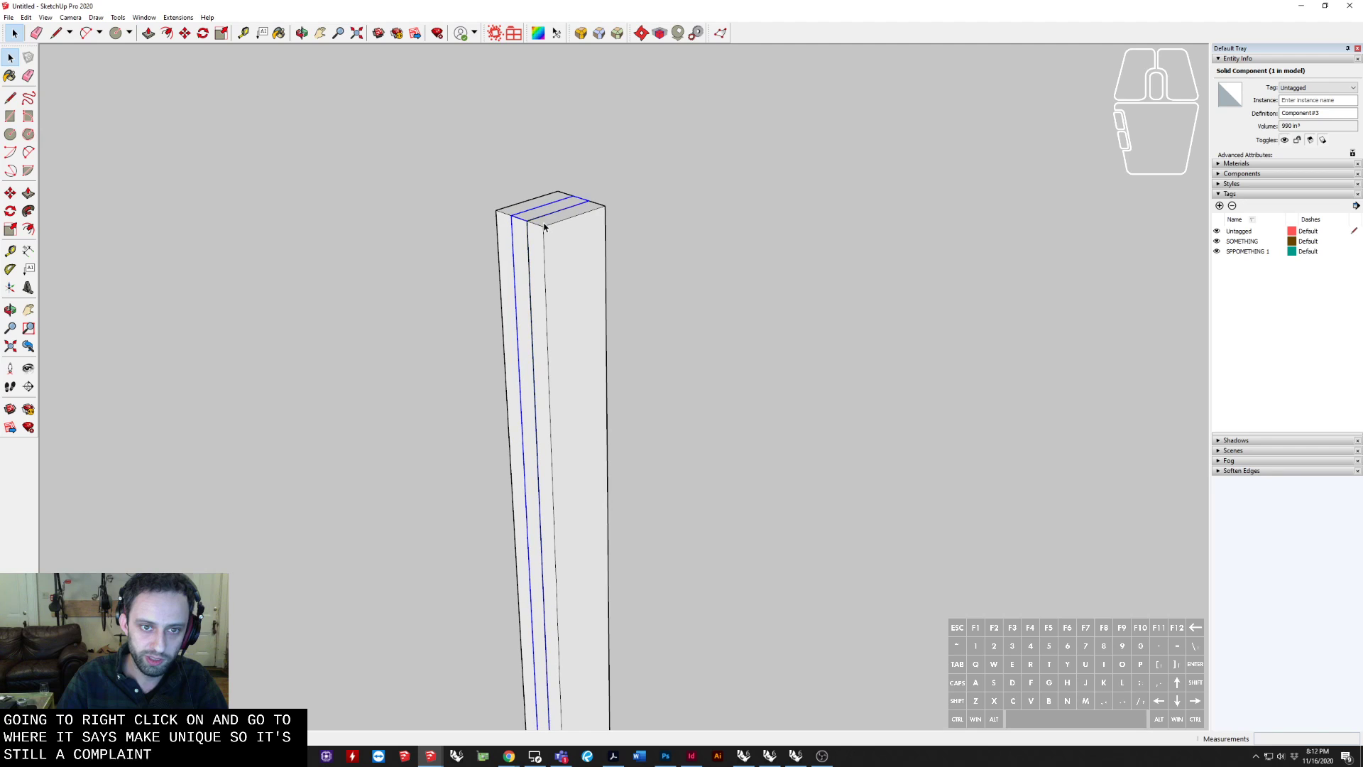
{"action": "double_click", "coordinate": [547, 227]}
{"action": "key", "text": "p"}
{"action": "left_click", "coordinate": [543, 219]}
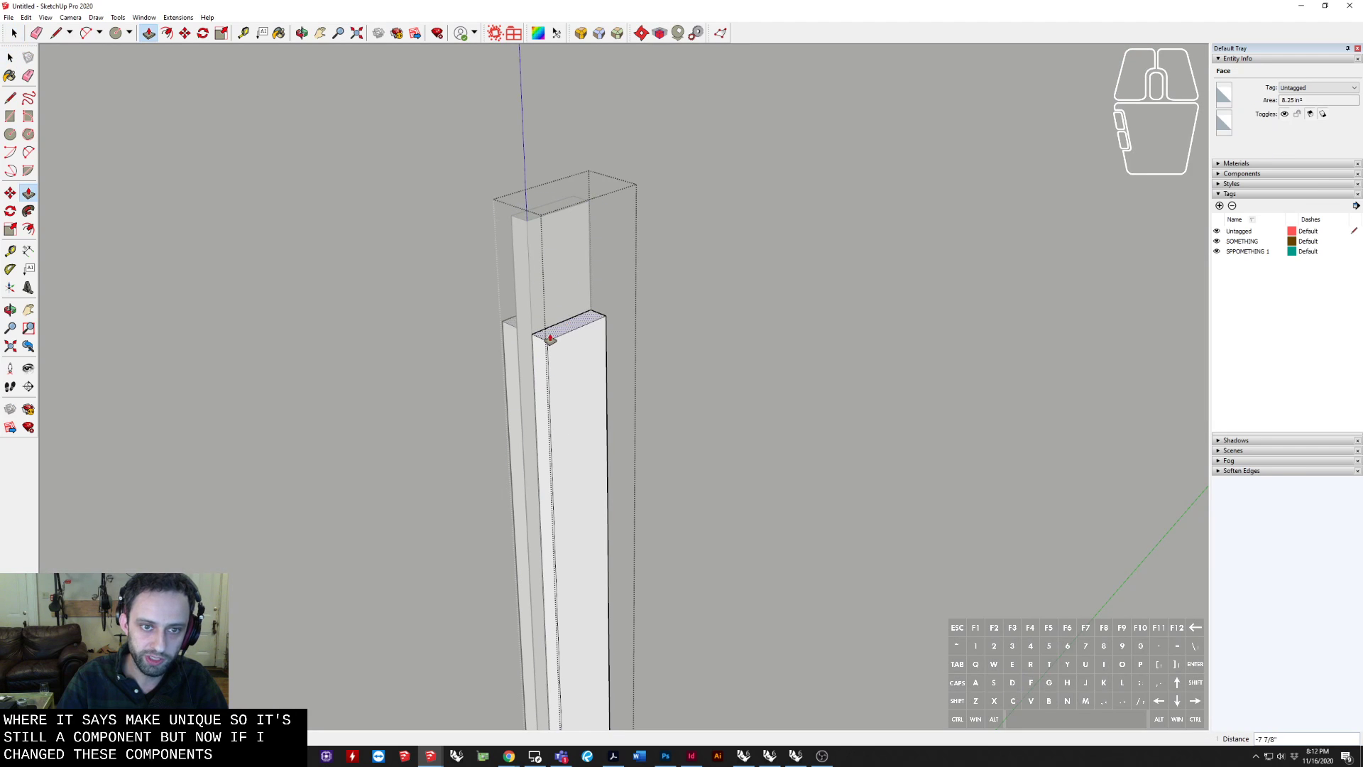
{"action": "left_click", "coordinate": [548, 252]}
{"action": "key", "text": "Escape"}
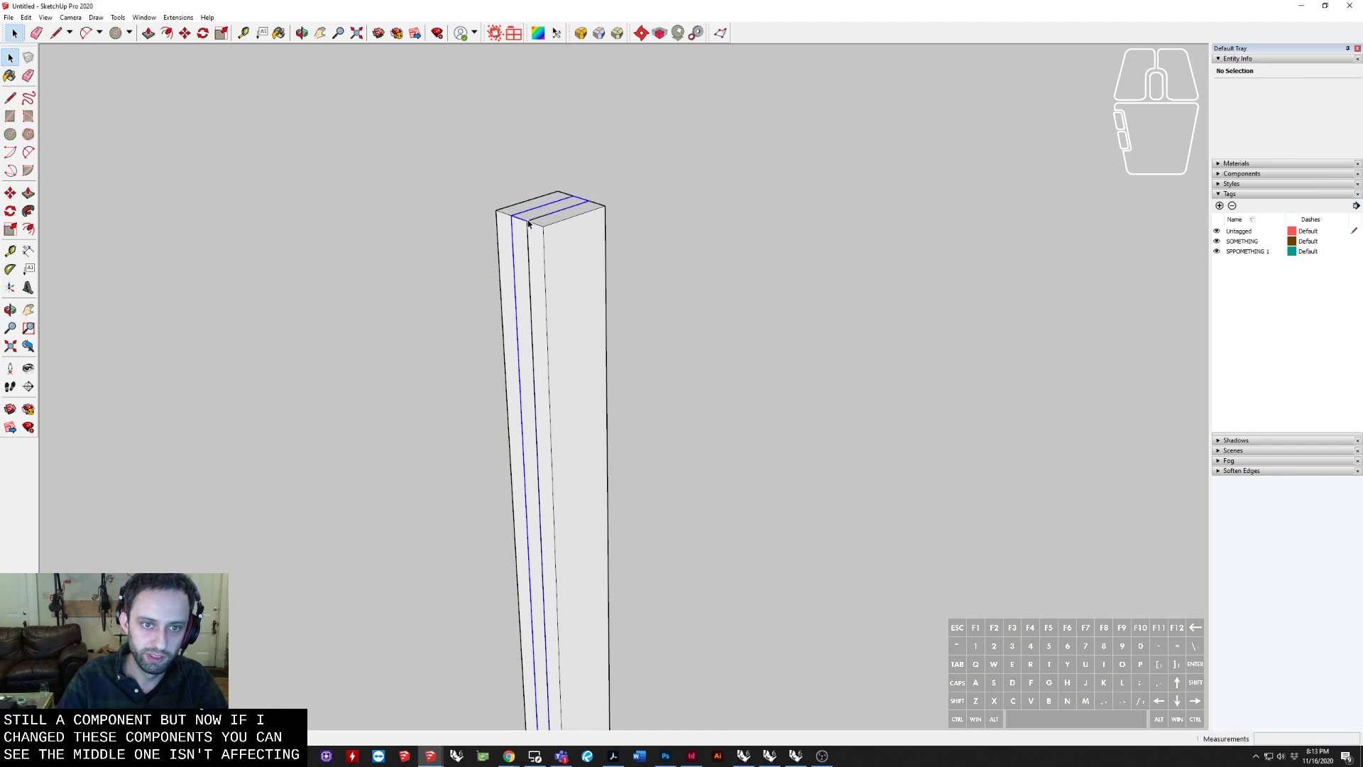
Rotate the middle board about the front board's top corner so it slopes upward away from the outer pair
{"action": "left_click", "coordinate": [529, 223]}
{"action": "key", "text": "q"}
{"action": "left_click", "coordinate": [544, 226]}
{"action": "left_click", "coordinate": [582, 213]}
{"action": "key", "text": "ctrl"}
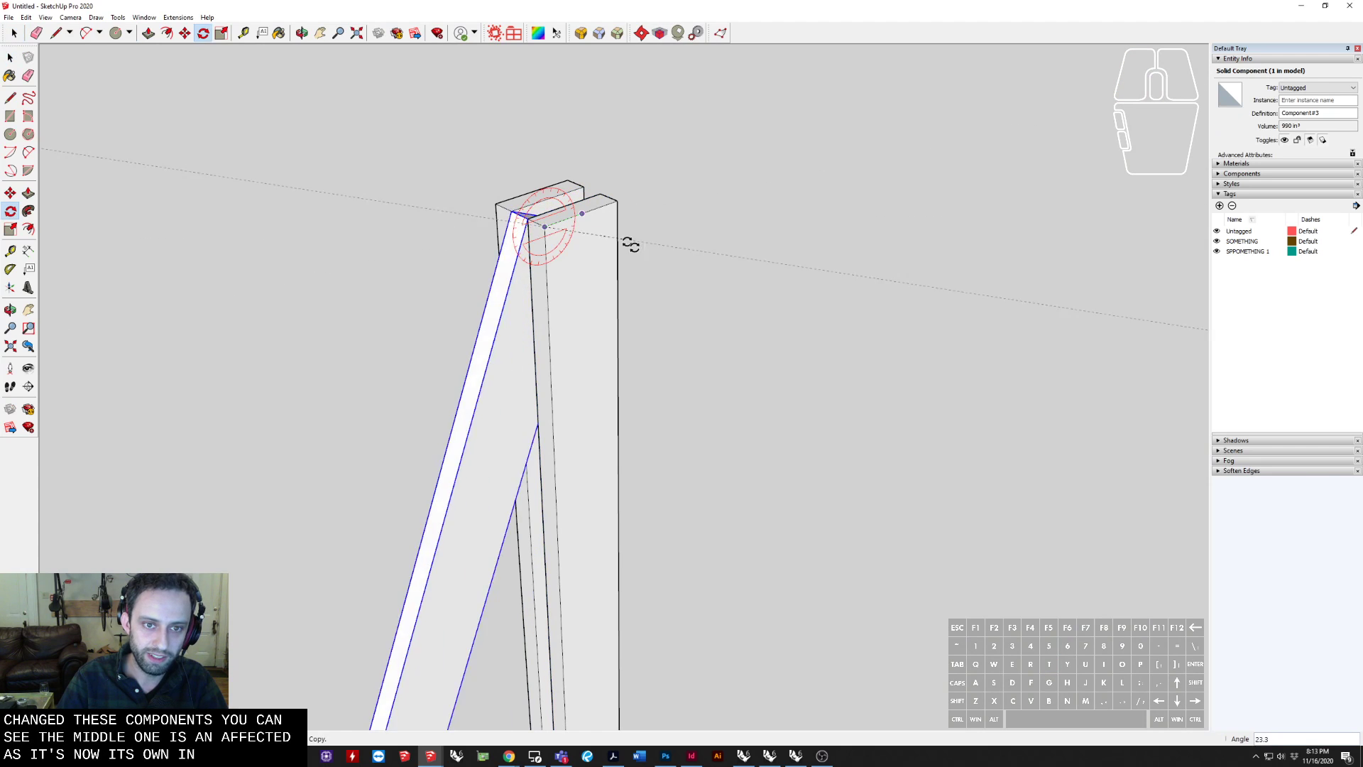
{"action": "left_click", "coordinate": [445, 332]}
{"action": "scroll", "coordinate": [538, 293], "scroll_direction": "down", "scroll_amount": 3}
{"action": "middle_click_drag", "start_coordinate": [538, 293], "coordinate": [422, 436], "text": "shift"}
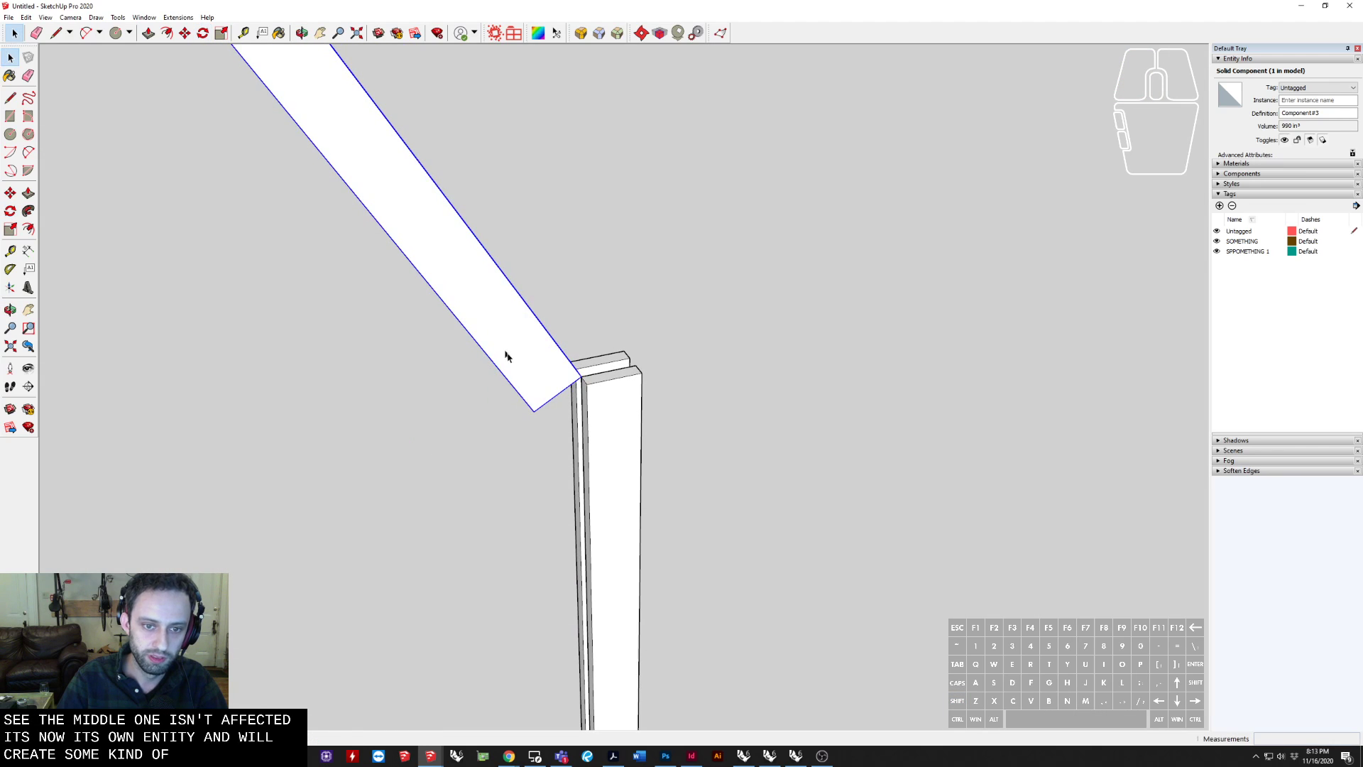
Move the sloping board downward so it crosses the two upright boards below their tops
{"action": "key", "text": "m"}
{"action": "middle_click_drag", "start_coordinate": [620, 464], "coordinate": [523, 221], "text": "shift"}
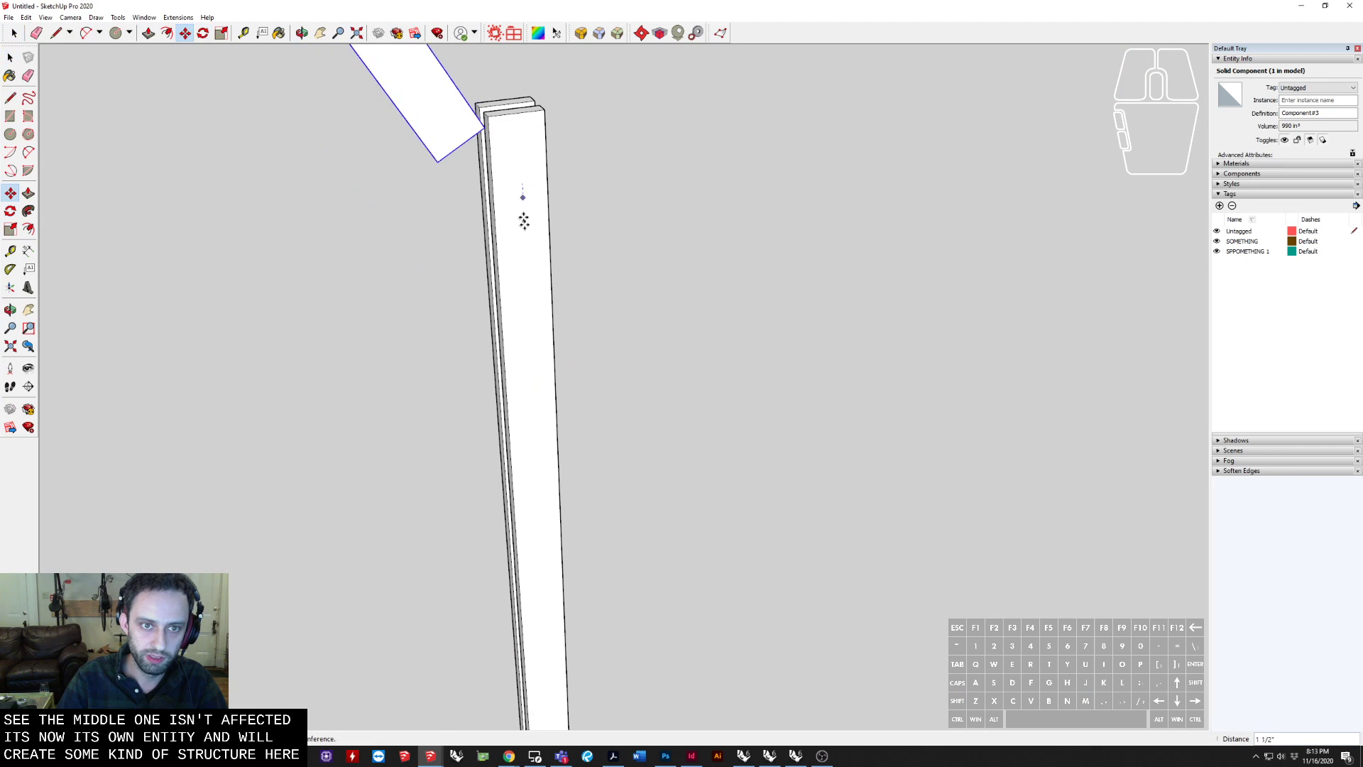
{"action": "left_click", "coordinate": [542, 547]}
{"action": "left_click", "coordinate": [617, 574]}
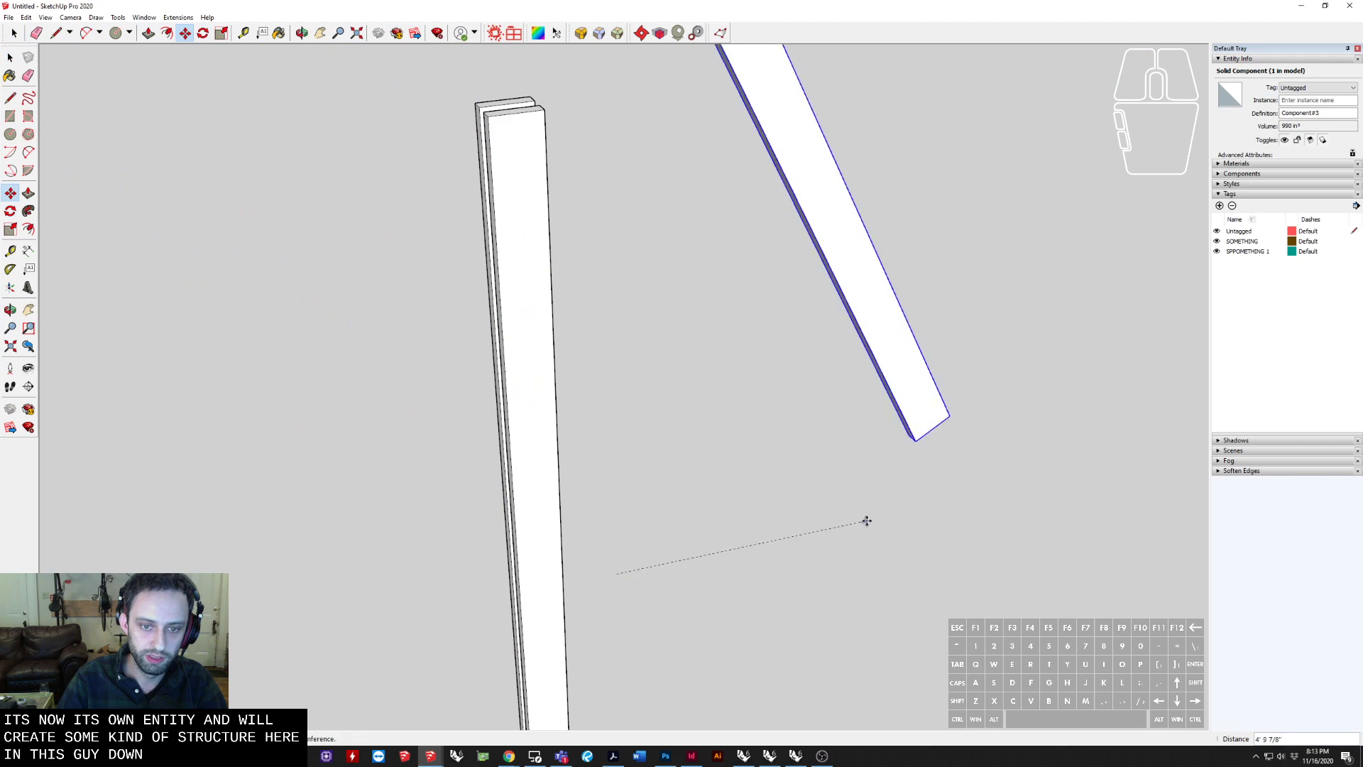
{"action": "left_click", "coordinate": [837, 540]}
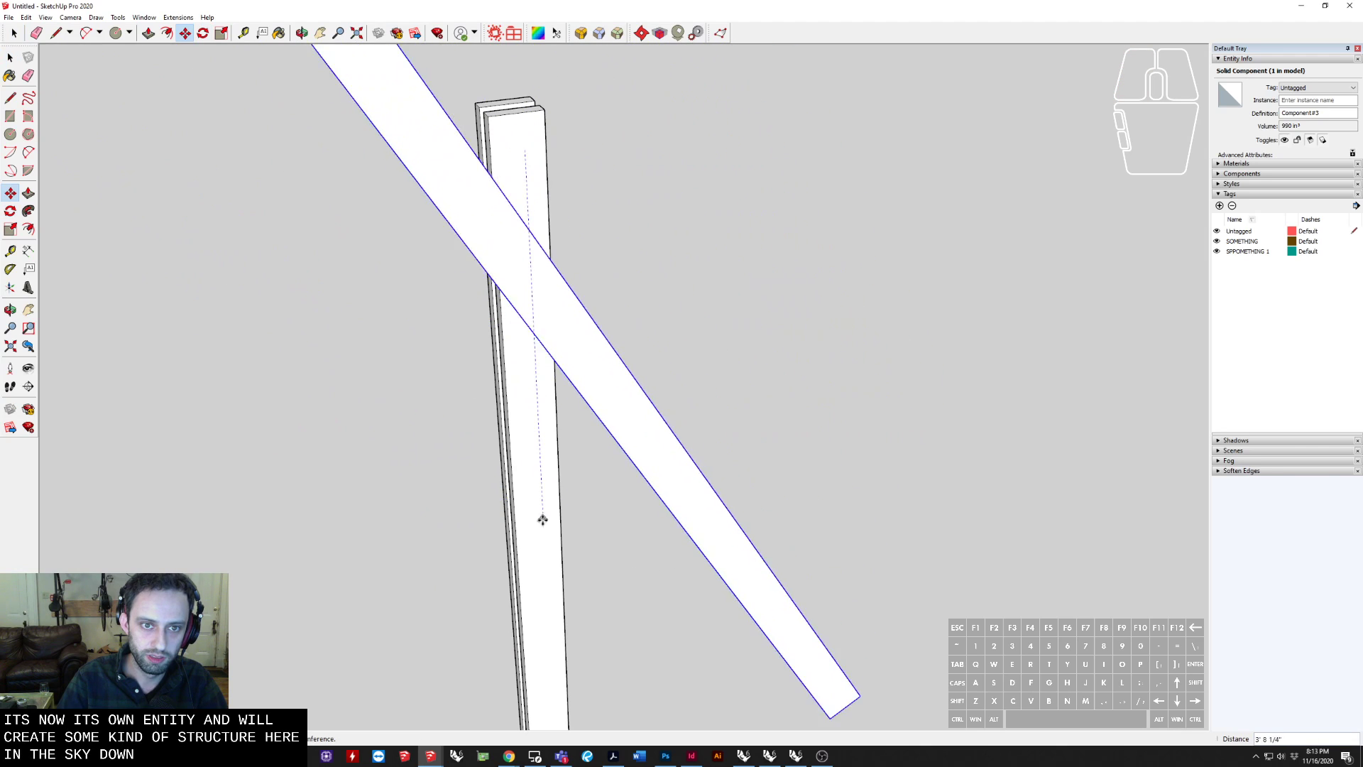
{"action": "middle_click_drag", "start_coordinate": [544, 496], "coordinate": [986, 566]}
{"action": "key", "text": "Escape"}
{"action": "middle_click_drag", "start_coordinate": [612, 220], "coordinate": [675, 318], "text": "shift"}
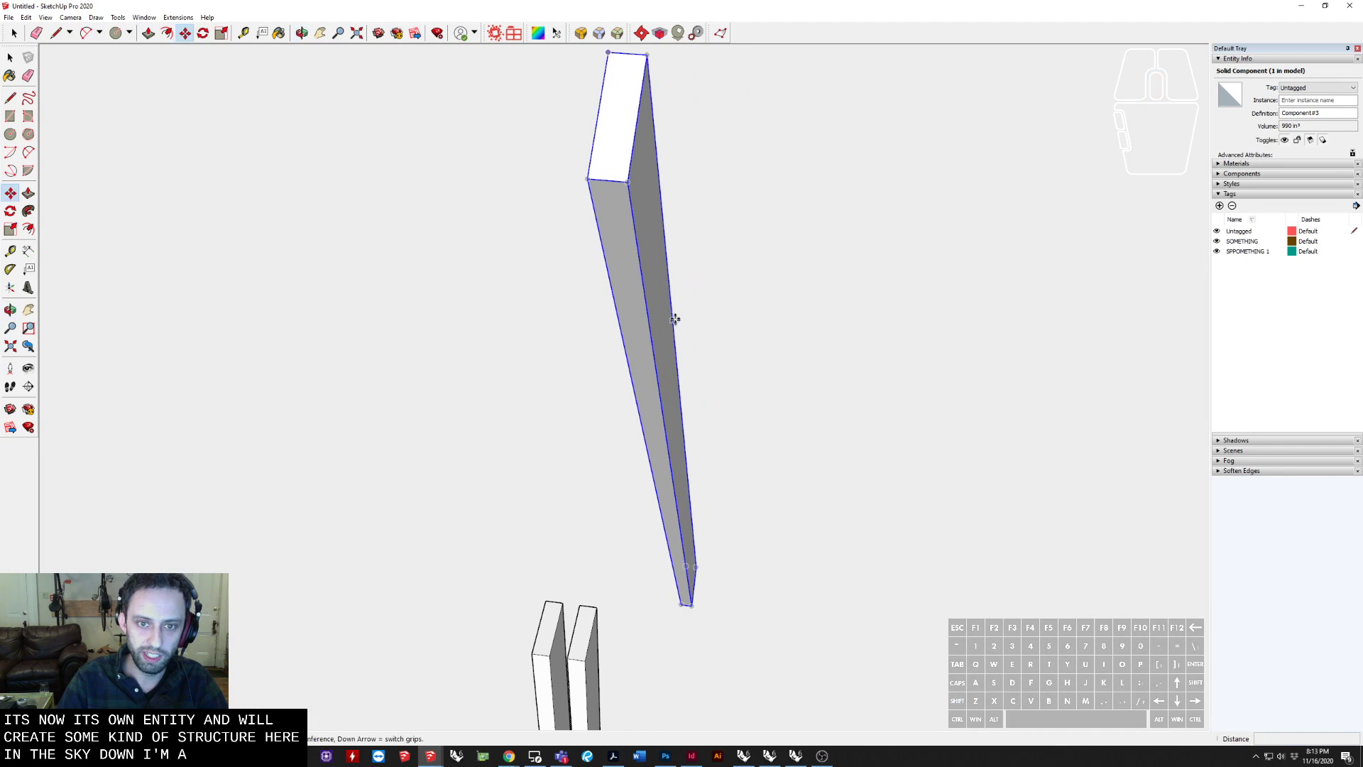
Move the sloping board back into the plane of the gap so it passes between the two uprights
{"action": "left_click", "coordinate": [611, 180]}
{"action": "key", "text": "shift"}
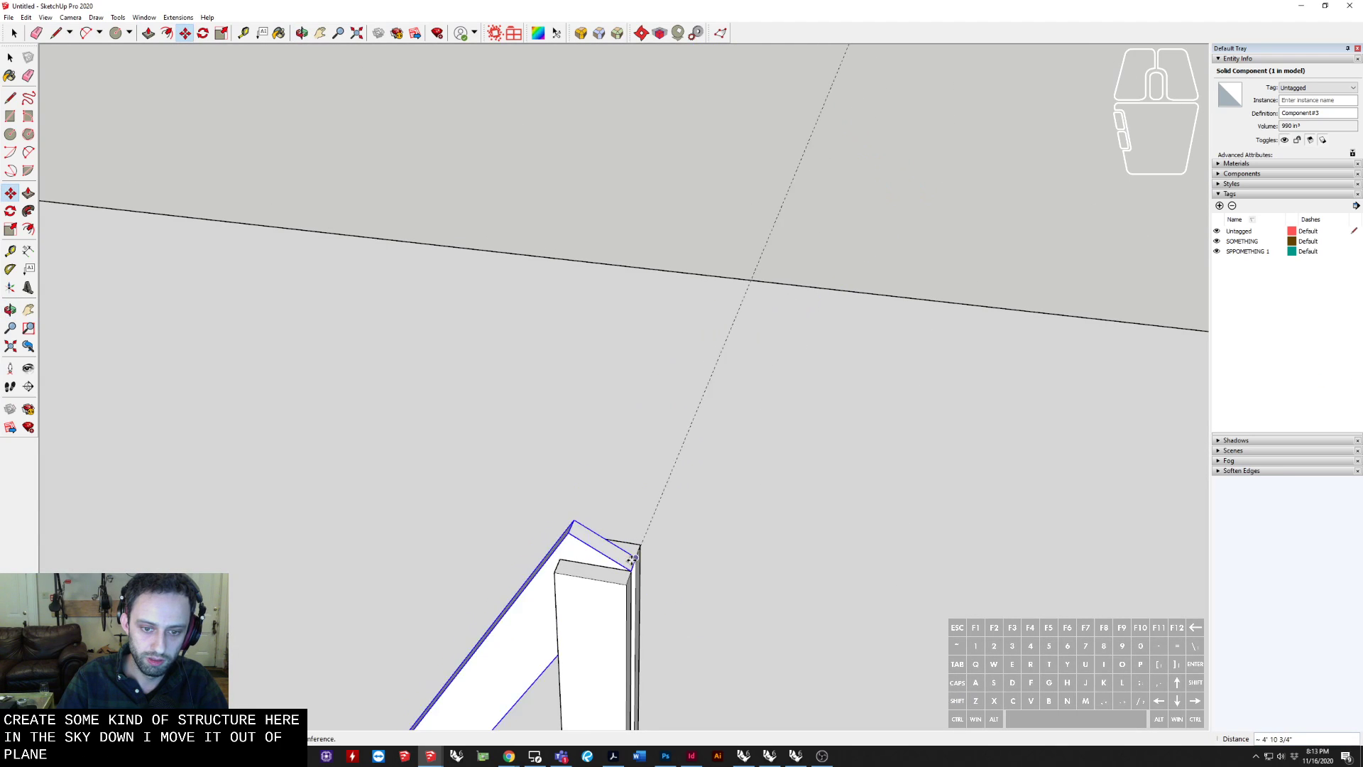
{"action": "left_click", "coordinate": [631, 561]}
{"action": "middle_click_drag", "start_coordinate": [426, 636], "coordinate": [994, 539]}
{"action": "key", "text": "q"}
{"action": "middle_click_drag", "start_coordinate": [639, 511], "coordinate": [585, 558]}
{"action": "scroll", "coordinate": [565, 454], "scroll_direction": "down", "scroll_amount": 2}
{"action": "middle_click_drag", "start_coordinate": [554, 423], "coordinate": [570, 459], "text": "shift"}
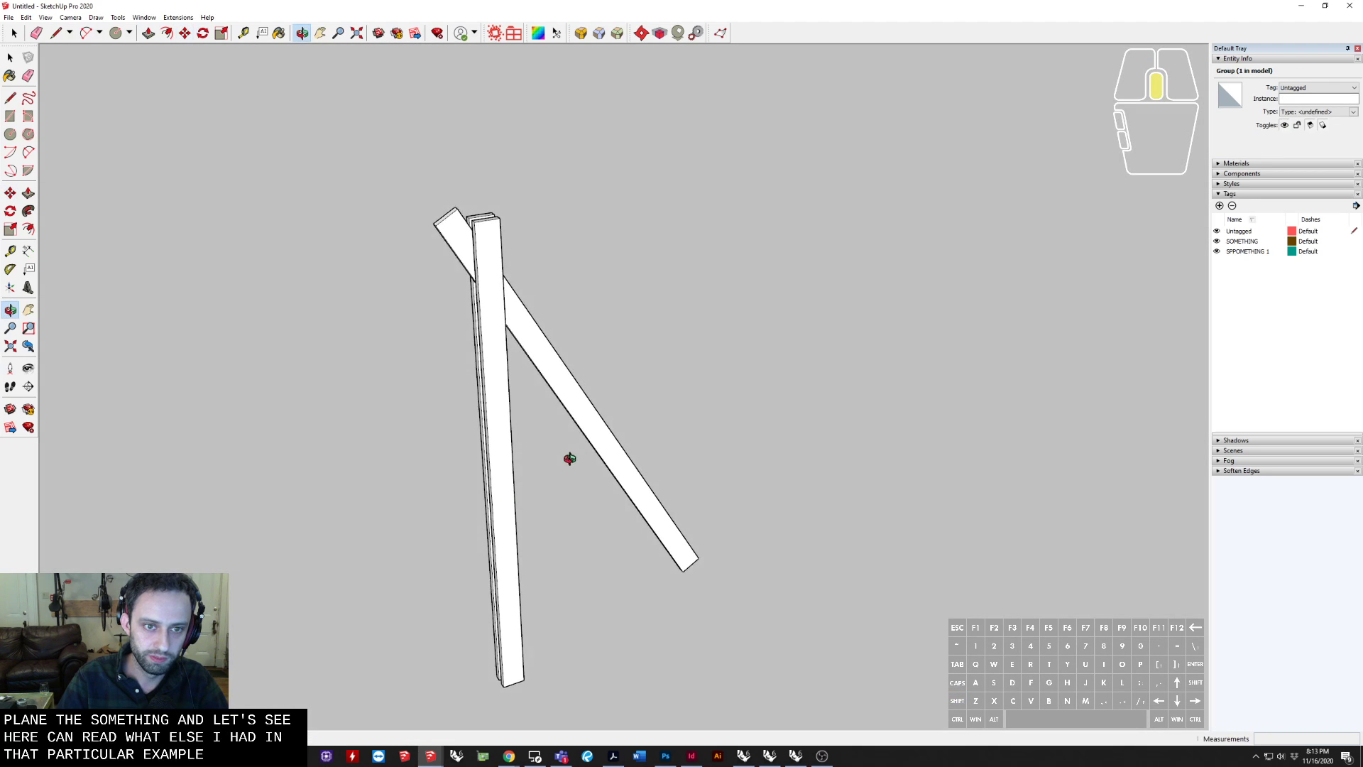
Rotate the crossing board about its intersection with the uprights so its long end slopes upward
{"action": "key", "text": "space"}
{"action": "left_click", "coordinate": [524, 314]}
{"action": "key", "text": "q"}
{"action": "scroll", "coordinate": [478, 271], "scroll_direction": "up", "scroll_amount": 3}
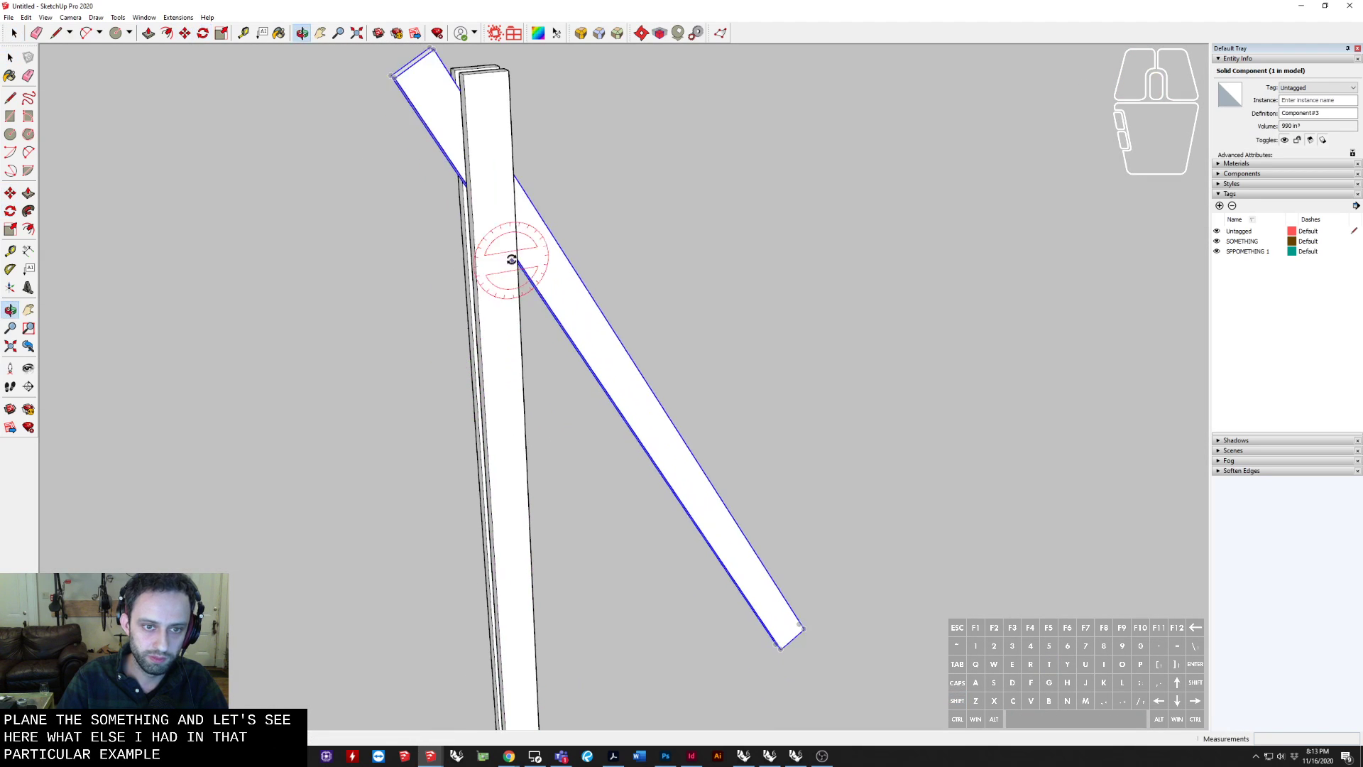
{"action": "left_click", "coordinate": [543, 236]}
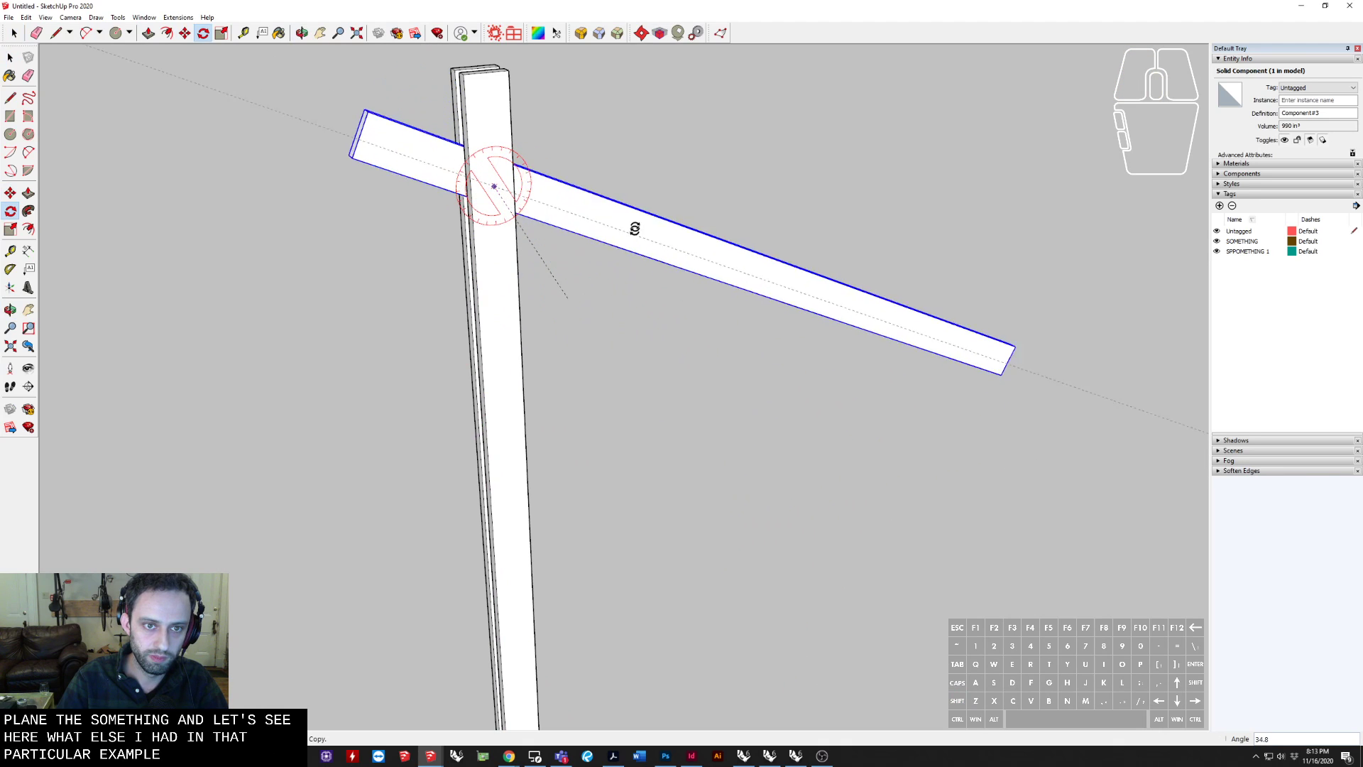
{"action": "left_click", "coordinate": [646, 108]}
{"action": "middle_click_drag", "start_coordinate": [646, 108], "coordinate": [542, 292], "text": "shift"}
{"action": "scroll", "coordinate": [483, 429], "scroll_direction": "down", "scroll_amount": 3}
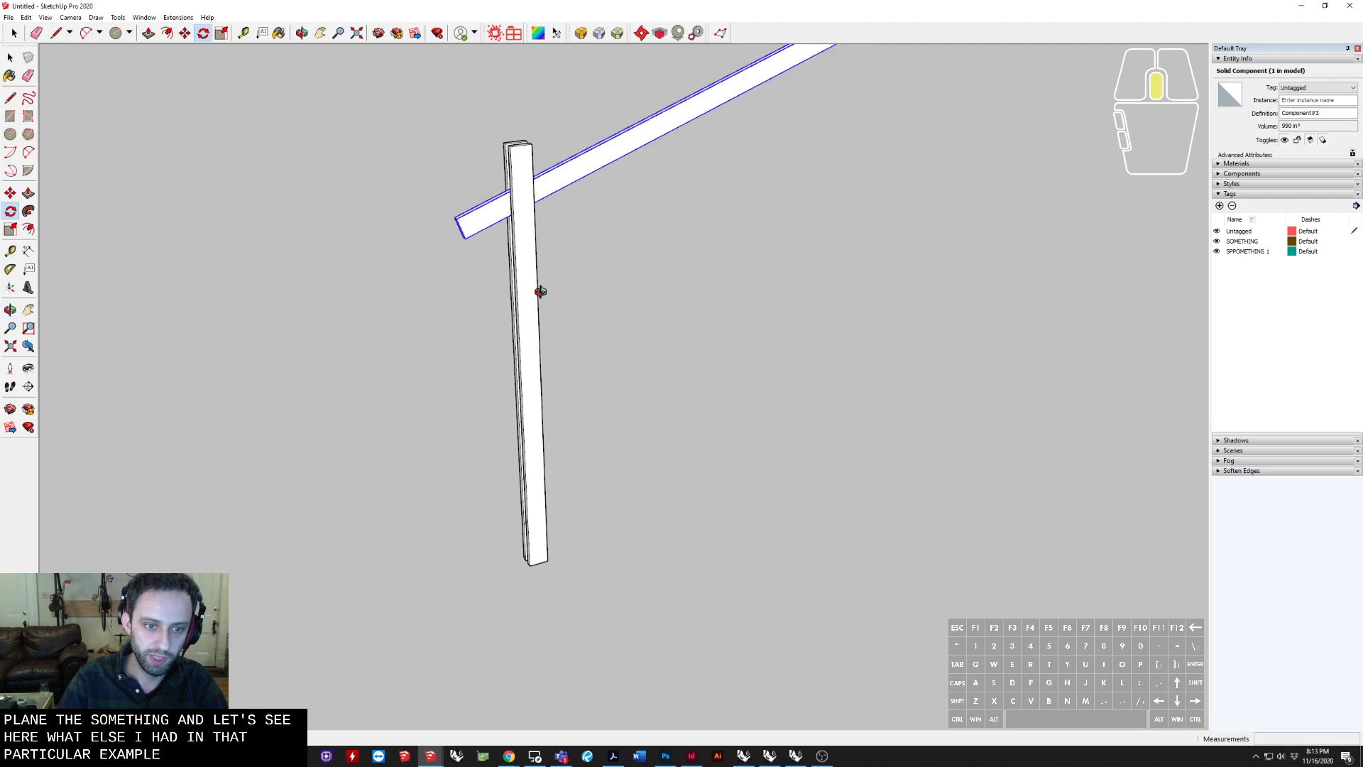
{"action": "scroll", "coordinate": [529, 354], "scroll_direction": "down", "scroll_amount": 1}
{"action": "key", "text": "space"}
Copy the sloping board straight down to near the base of the uprights and make the copy unique
{"action": "middle_click_drag", "start_coordinate": [531, 348], "coordinate": [487, 388]}
{"action": "scroll", "coordinate": [487, 388], "scroll_direction": "up", "scroll_amount": 2}
{"action": "middle_click_drag", "start_coordinate": [439, 340], "coordinate": [564, 304]}
{"action": "scroll", "coordinate": [629, 524], "scroll_direction": "up", "scroll_amount": 5}
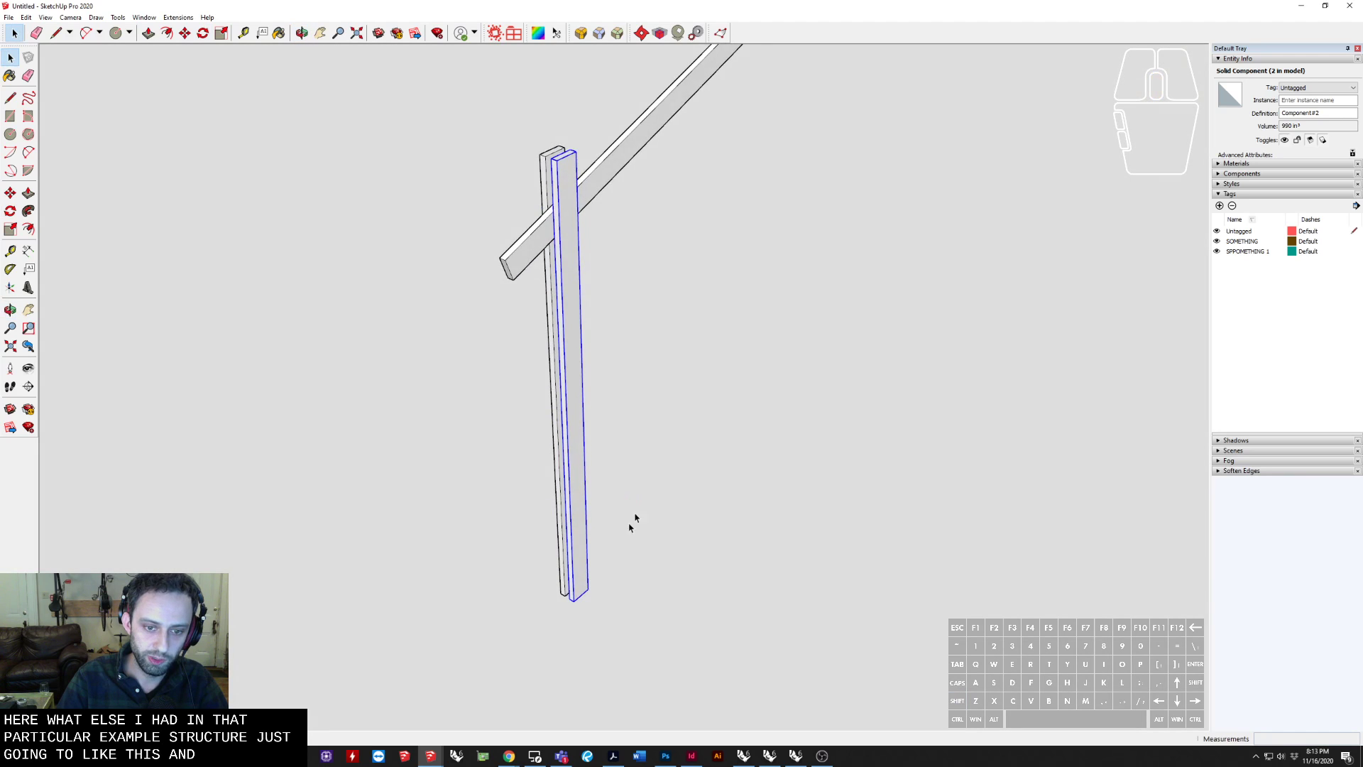
{"action": "middle_click_drag", "start_coordinate": [567, 556], "coordinate": [505, 155]}
{"action": "key", "text": "m"}
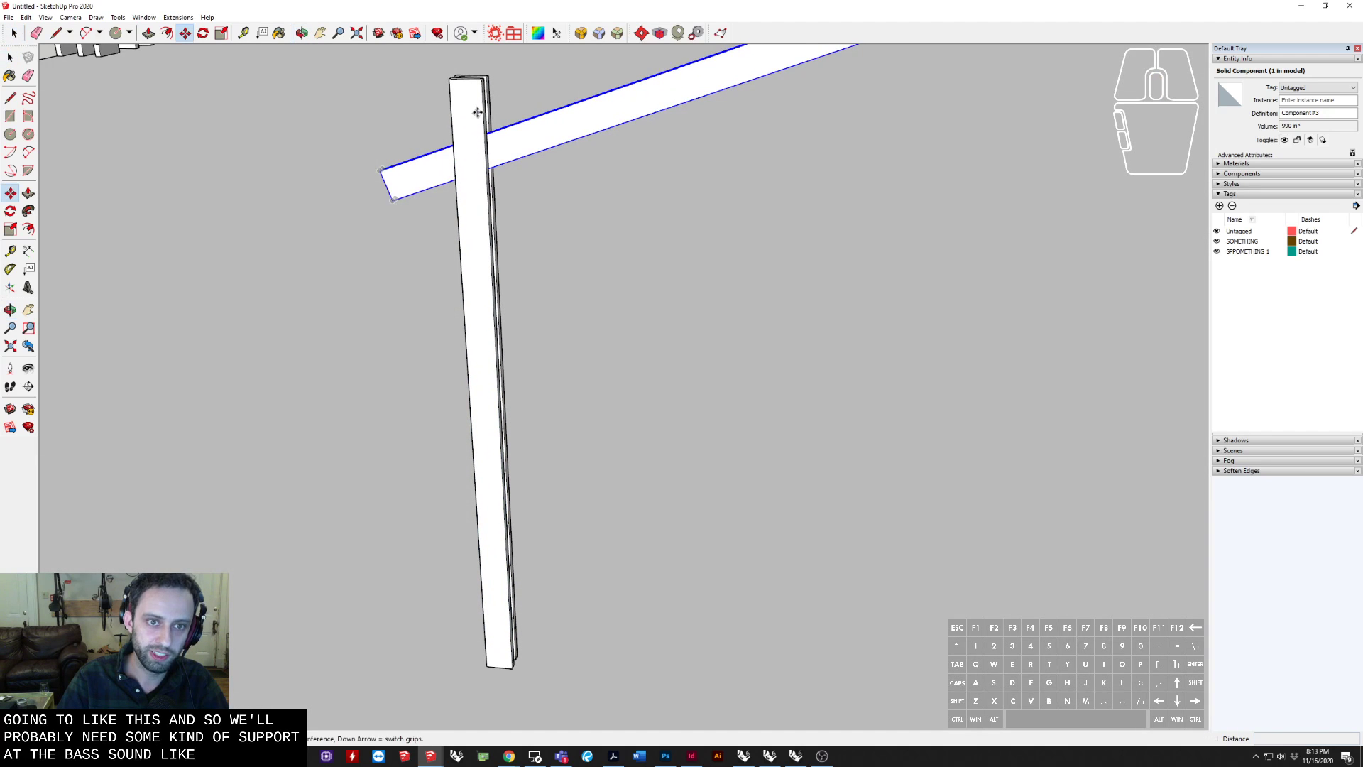
{"action": "left_click", "coordinate": [476, 109]}
{"action": "key", "text": "ctrl"}
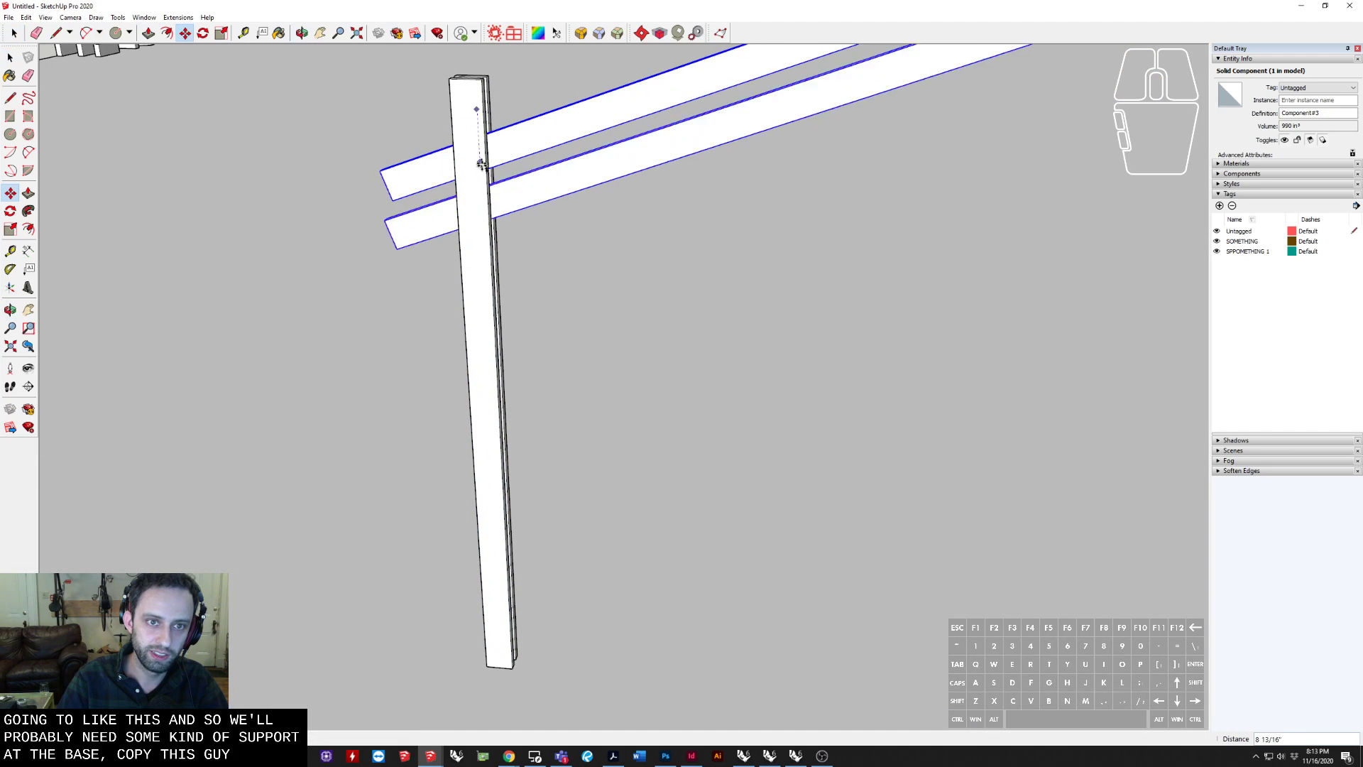
{"action": "key", "text": "shift"}
{"action": "left_click", "coordinate": [489, 493]}
{"action": "key", "text": "space"}
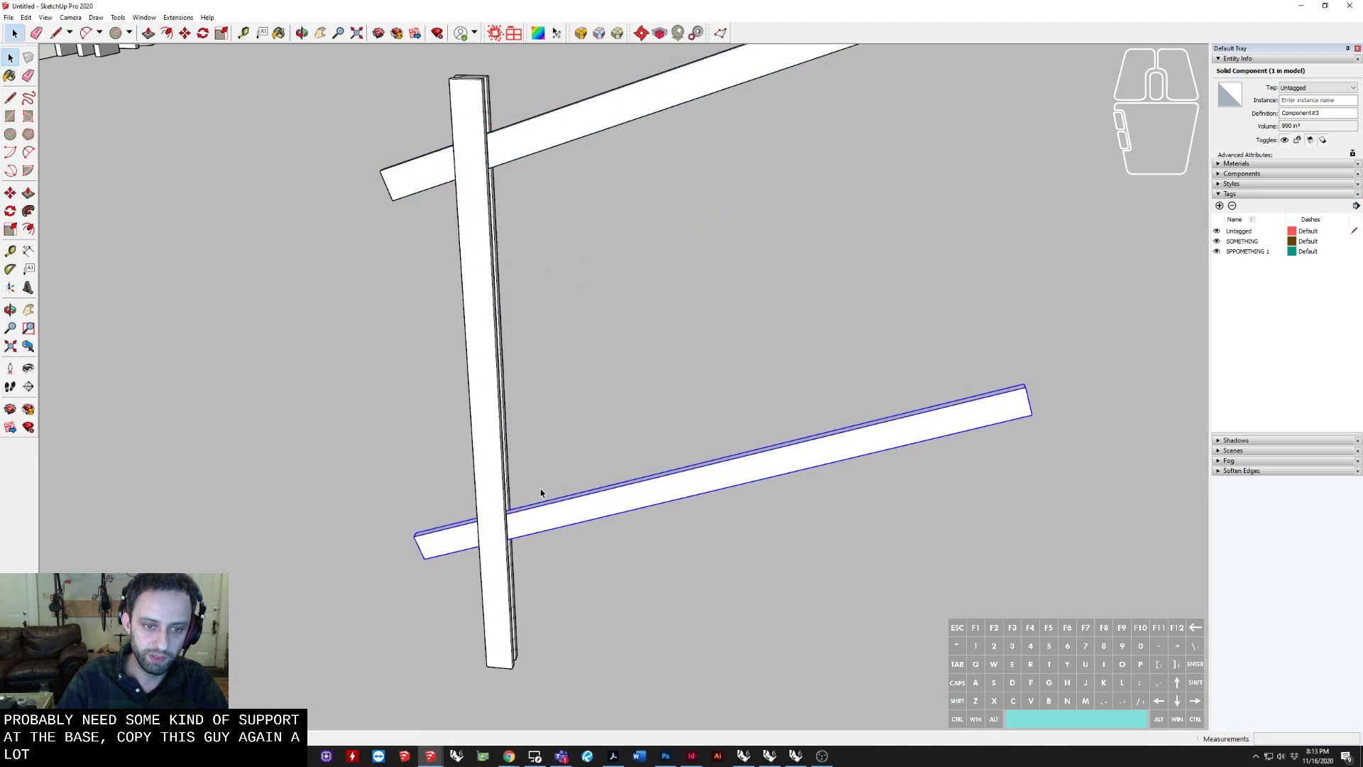
{"action": "right_click", "coordinate": [548, 507]}
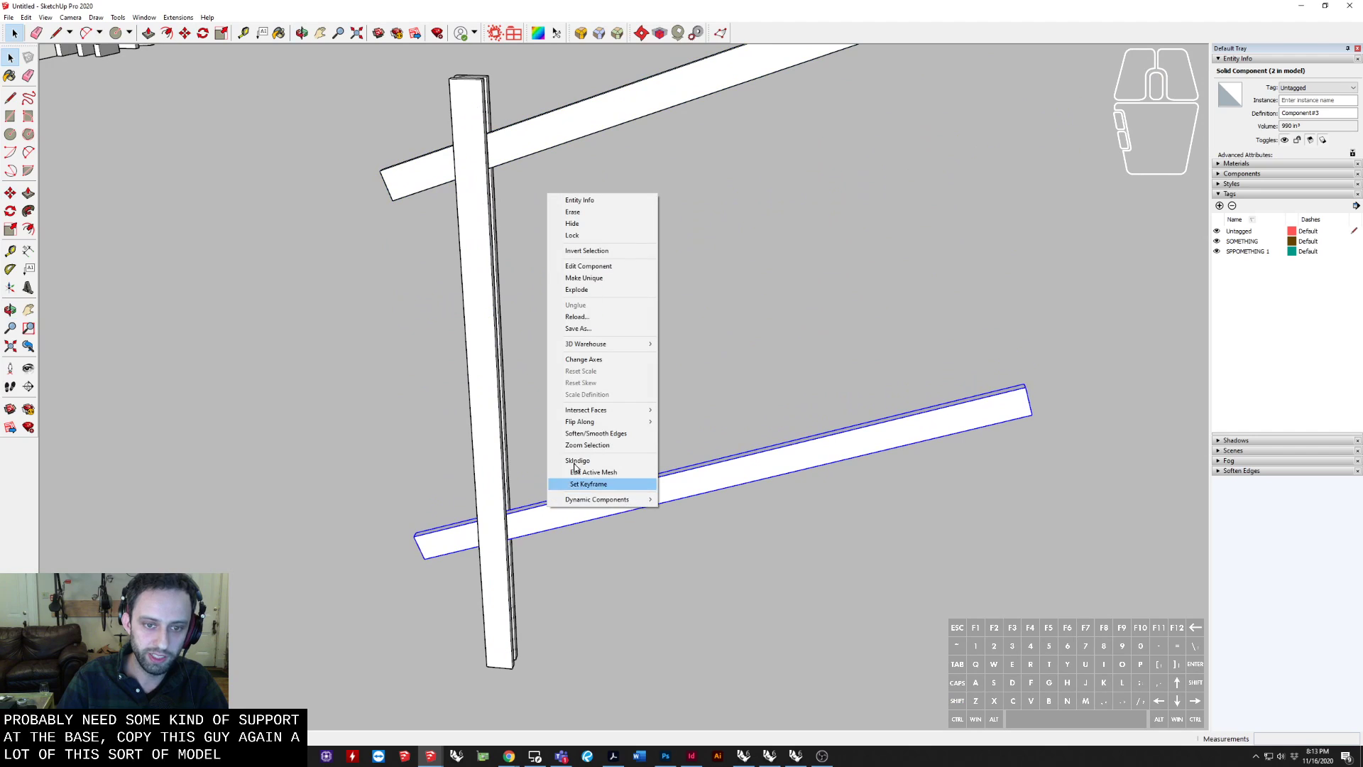
{"action": "left_click", "coordinate": [596, 278]}
Edit the lower board and shorten its long end by about 6' 9 7/8" with Push/Pull
{"action": "scroll", "coordinate": [781, 454], "scroll_direction": "up", "scroll_amount": 3}
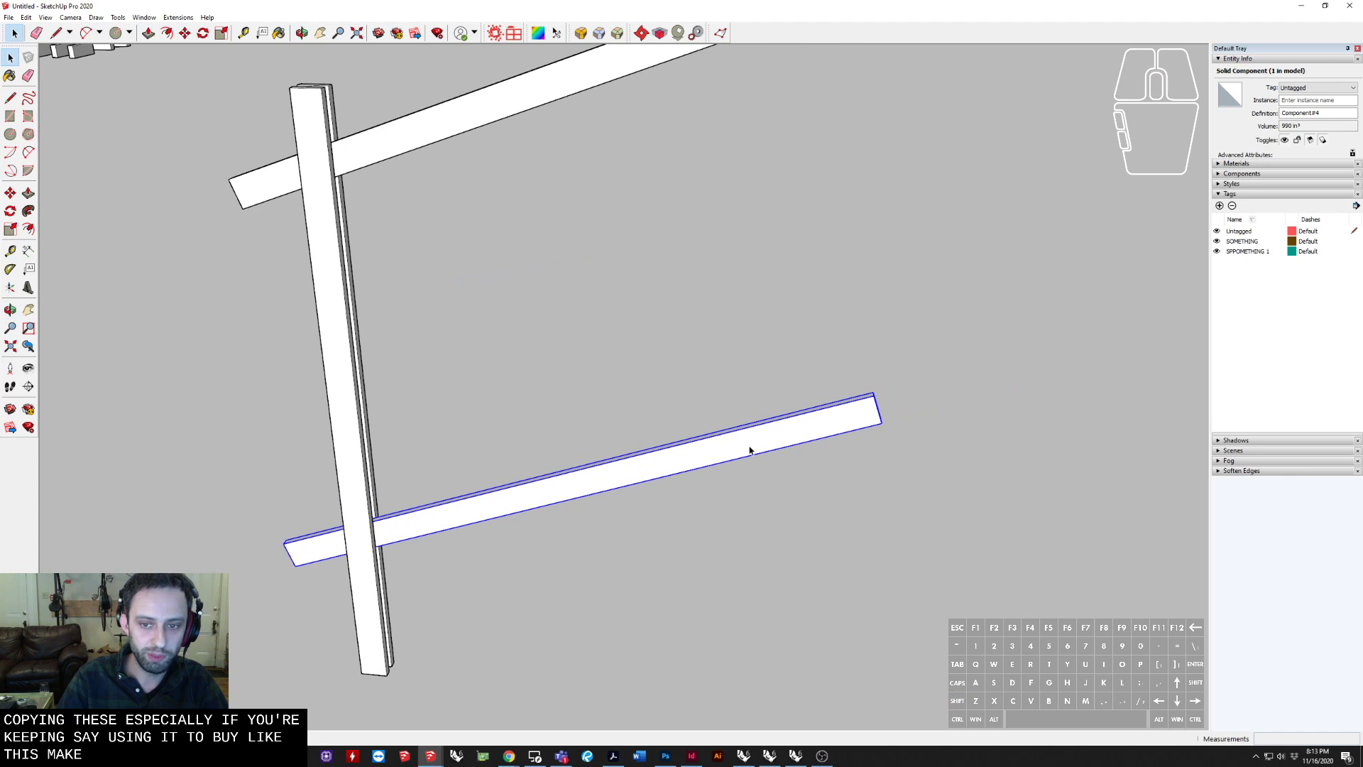
{"action": "double_click", "coordinate": [750, 447]}
{"action": "middle_click_drag", "start_coordinate": [750, 447], "coordinate": [618, 450]}
{"action": "scroll", "coordinate": [617, 451], "scroll_direction": "down", "scroll_amount": 1}
{"action": "key", "text": "d"}
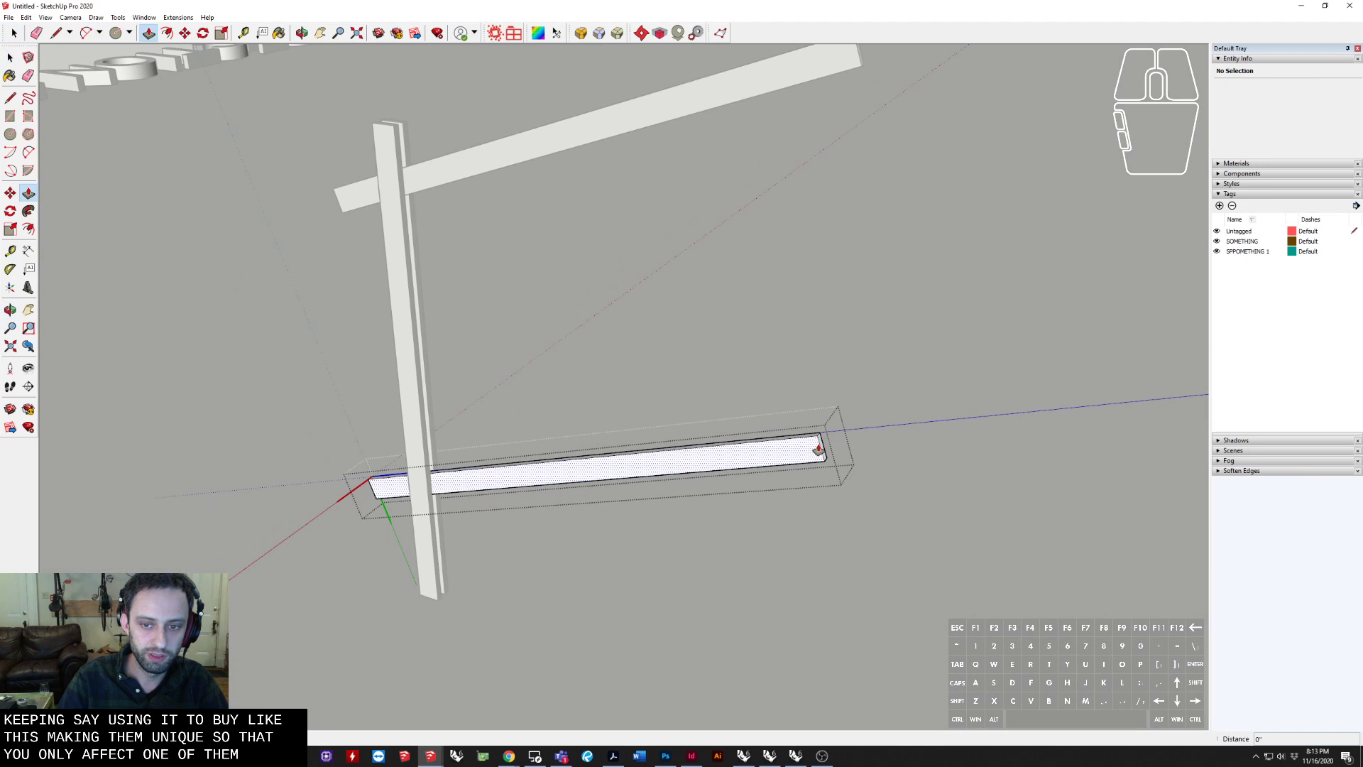
{"action": "left_click", "coordinate": [820, 452]}
{"action": "left_click", "coordinate": [483, 485]}
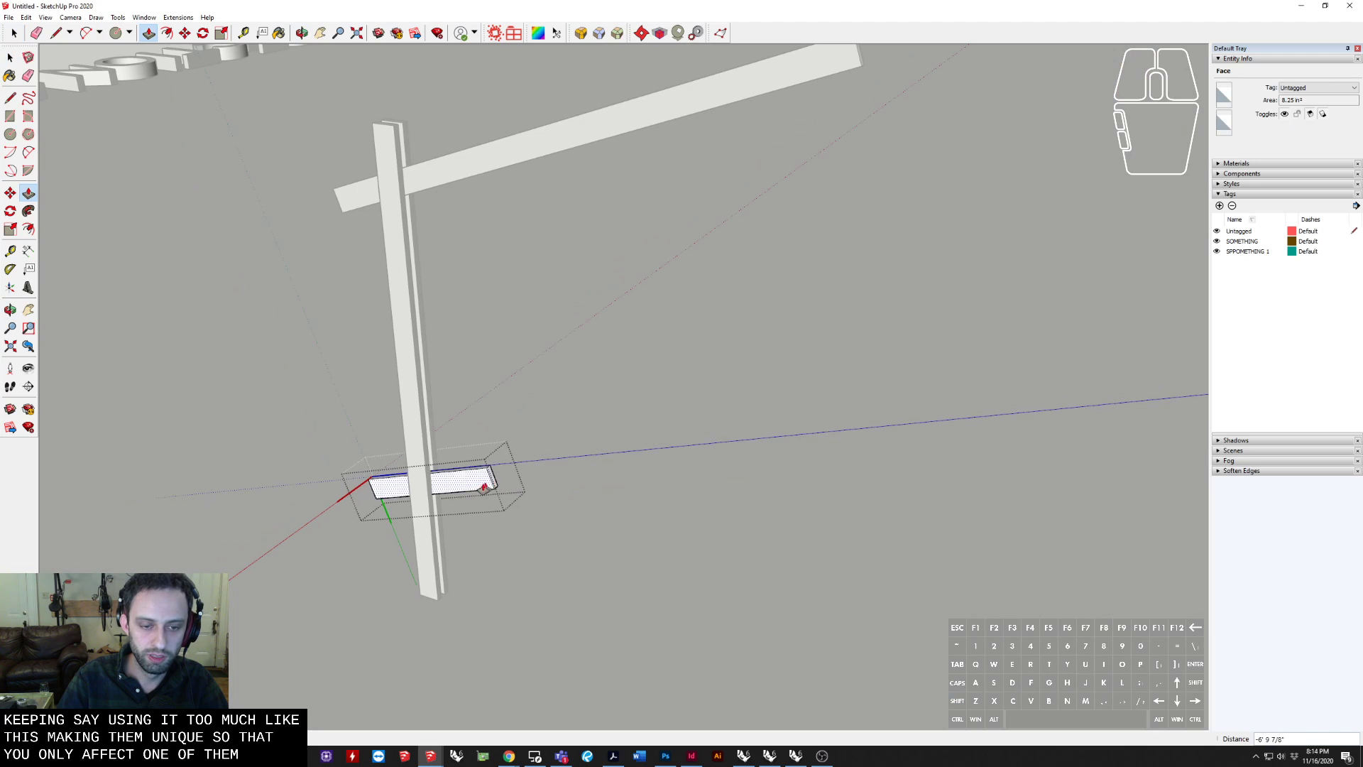
{"action": "key", "text": "space"}
Rotate the shortened lower board where it meets the upright until it lies level as a bench arm
{"action": "middle_click_drag", "start_coordinate": [483, 486], "coordinate": [468, 526]}
{"action": "left_click", "coordinate": [469, 526]}
{"action": "key", "text": "q"}
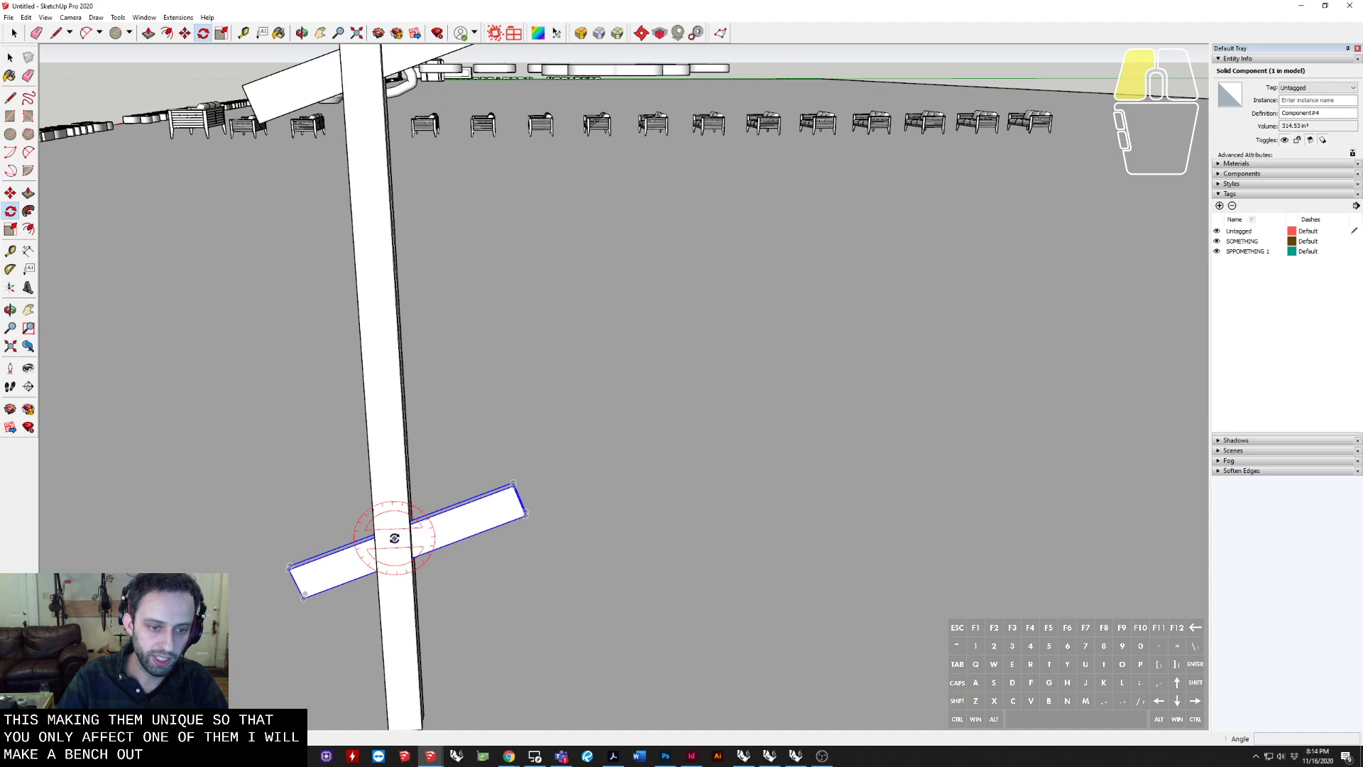
{"action": "left_click", "coordinate": [511, 508]}
{"action": "key", "text": "Escape"}
{"action": "scroll", "coordinate": [423, 531], "scroll_direction": "up", "scroll_amount": 4}
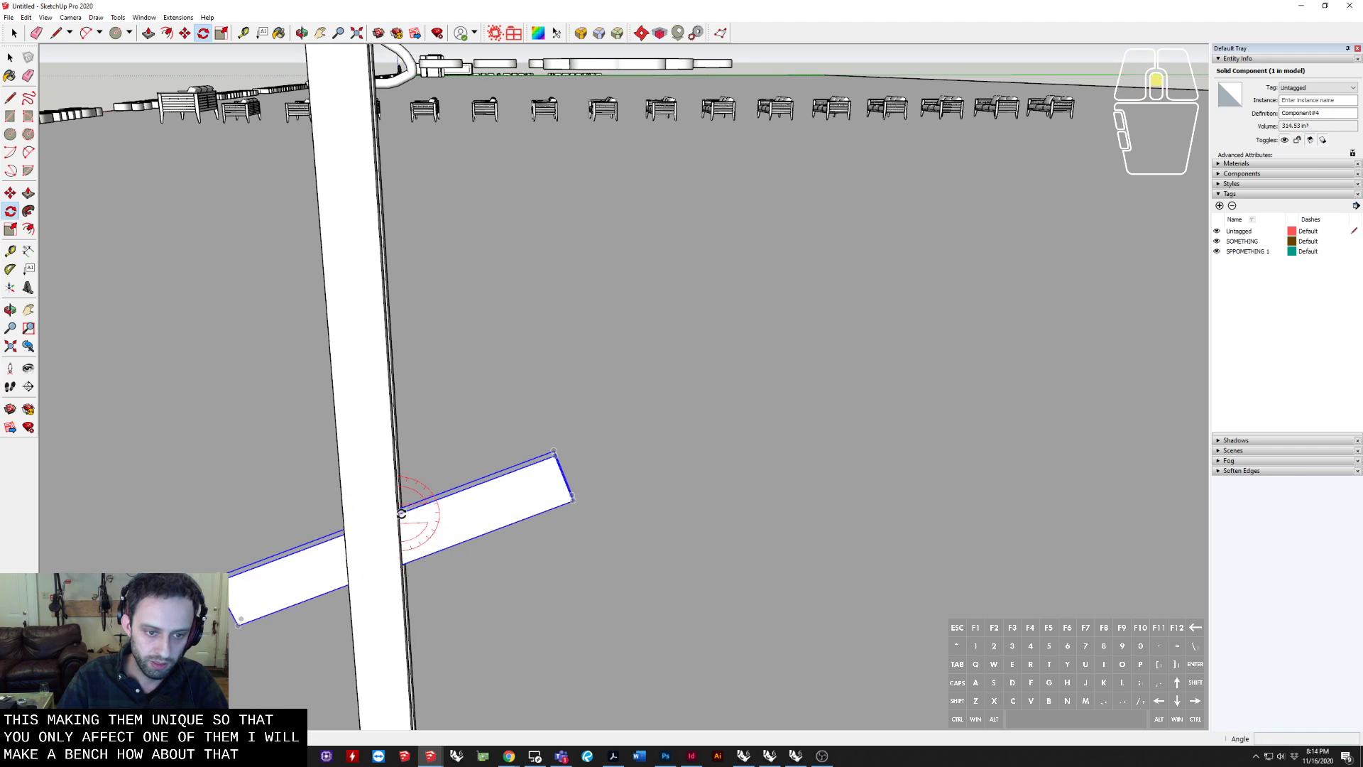
{"action": "left_click", "coordinate": [597, 440]}
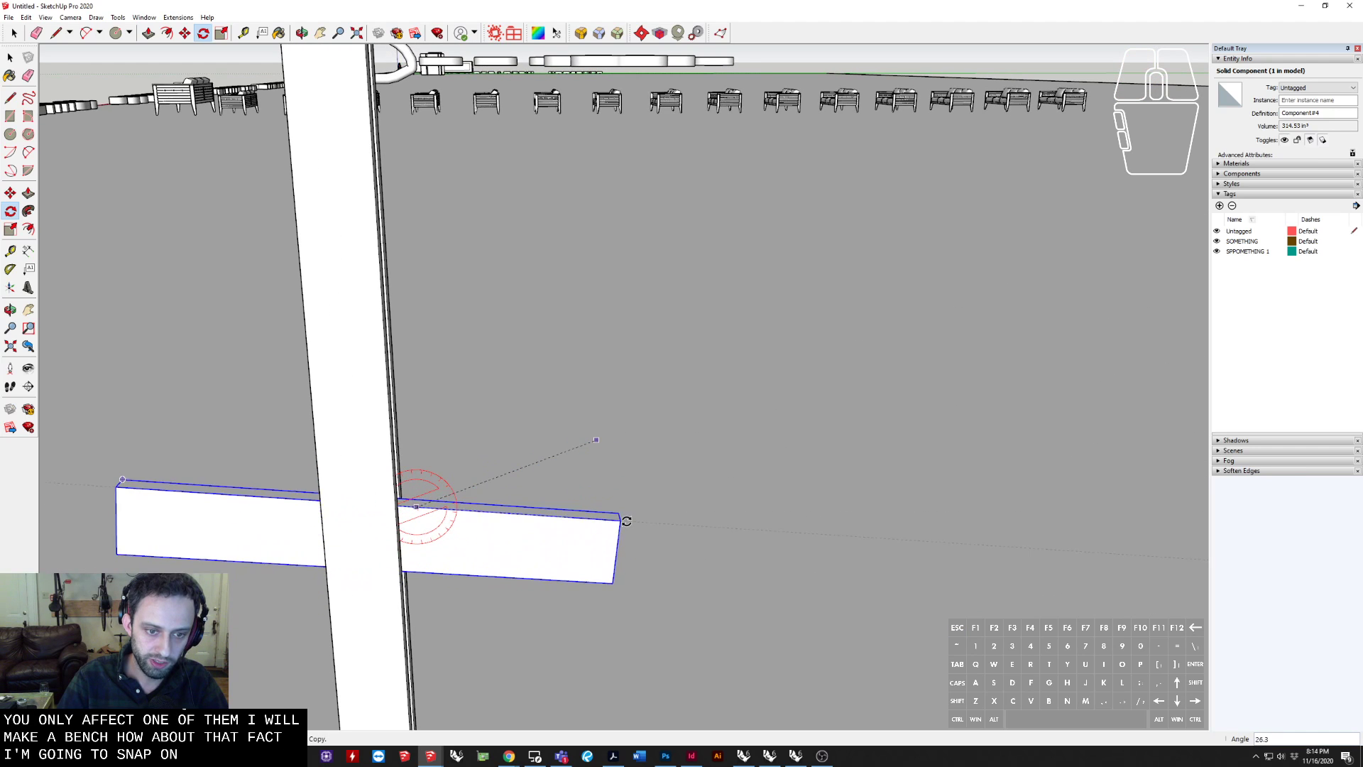
{"action": "key", "text": "space"}
{"action": "scroll", "coordinate": [524, 497], "scroll_direction": "down", "scroll_amount": 4}
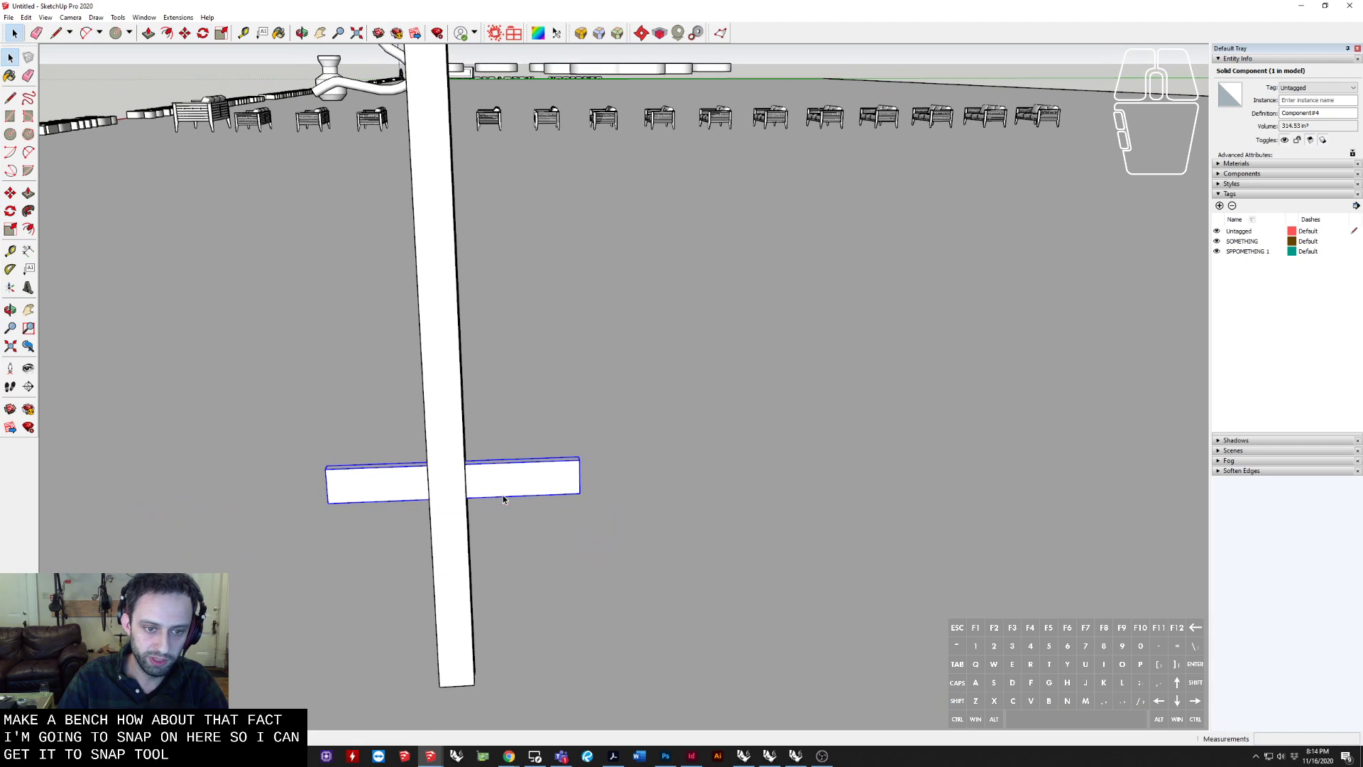
{"action": "left_click", "coordinate": [529, 478]}
{"action": "key", "text": "space"}
{"action": "scroll", "coordinate": [559, 458], "scroll_direction": "down", "scroll_amount": 4}
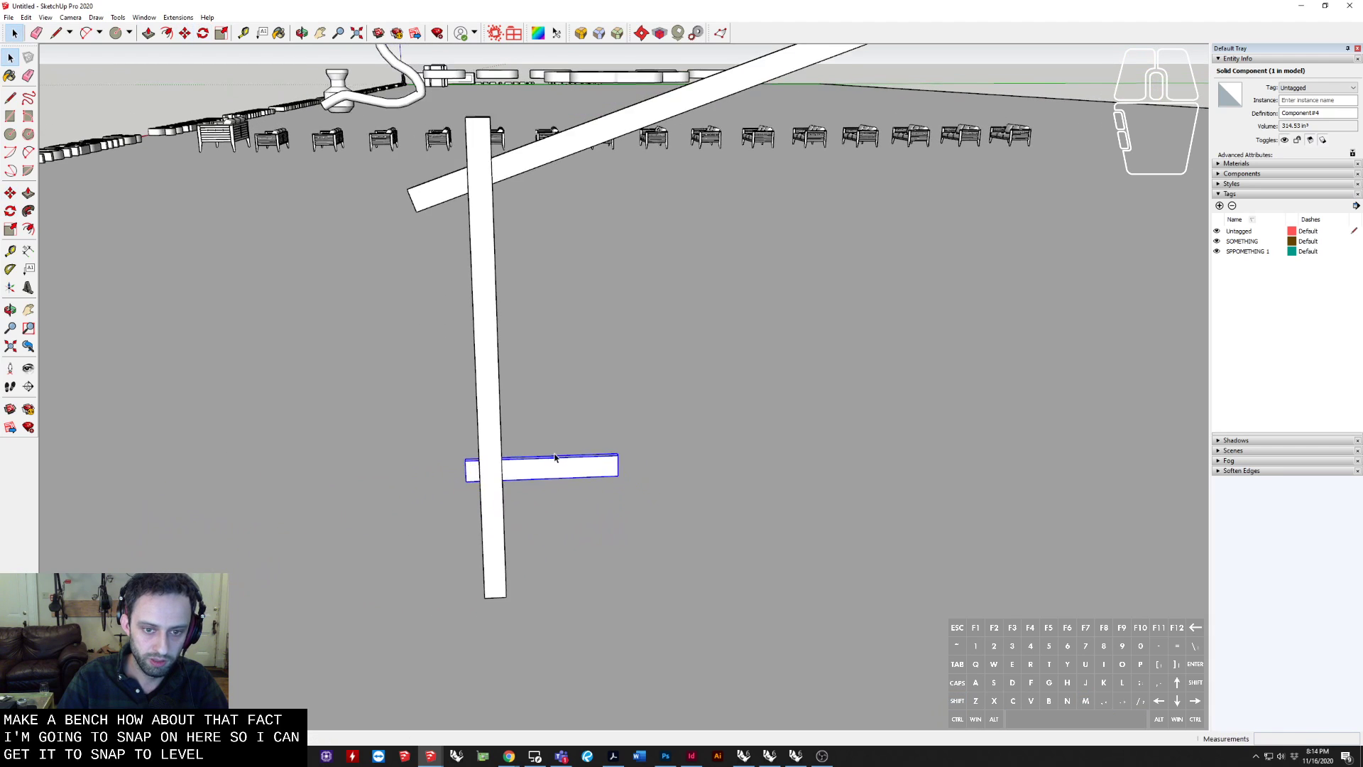
{"action": "middle_click_drag", "start_coordinate": [514, 419], "coordinate": [536, 466], "text": "shift"}
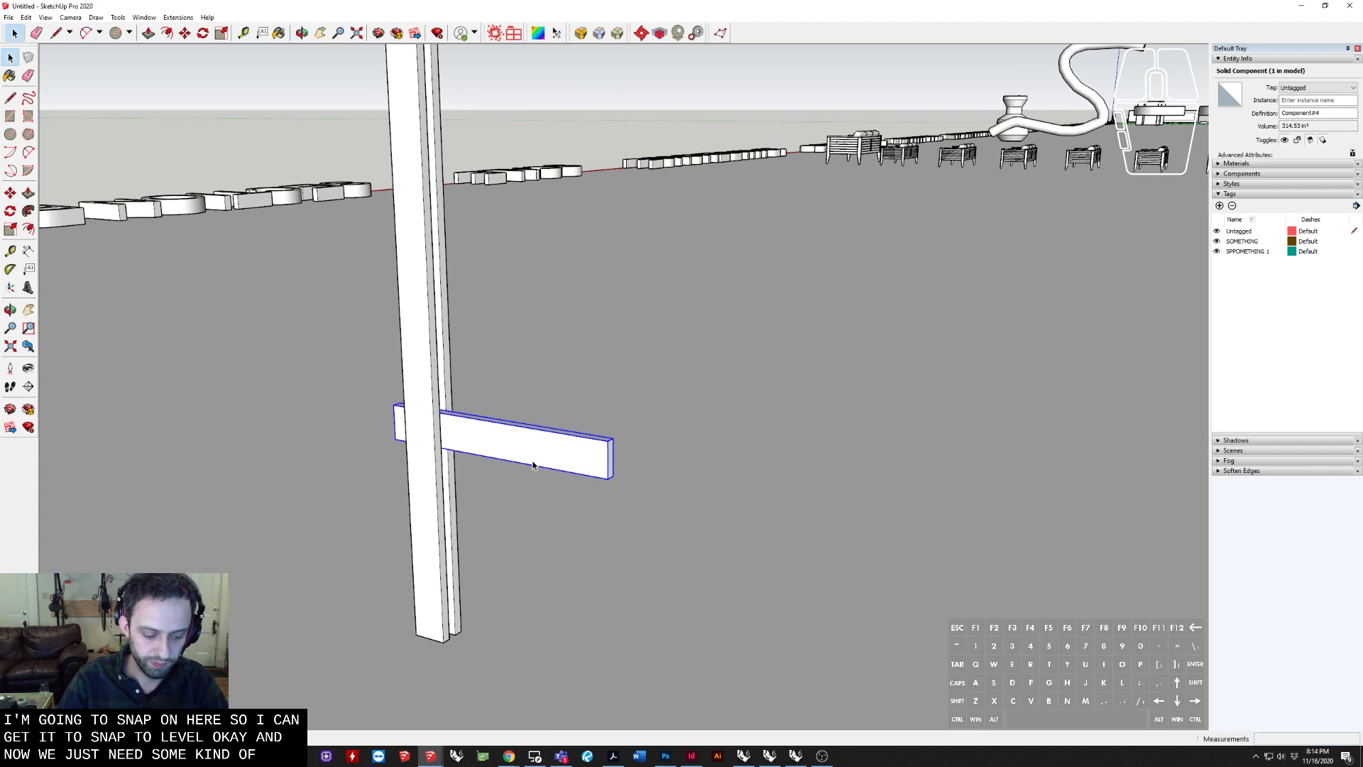
Rotate a copy of the bench arm about its outer end by about 37.5° as a diagonal brace and make it unique
{"action": "scroll", "coordinate": [555, 456], "scroll_direction": "up", "scroll_amount": 3}
{"action": "key", "text": "q"}
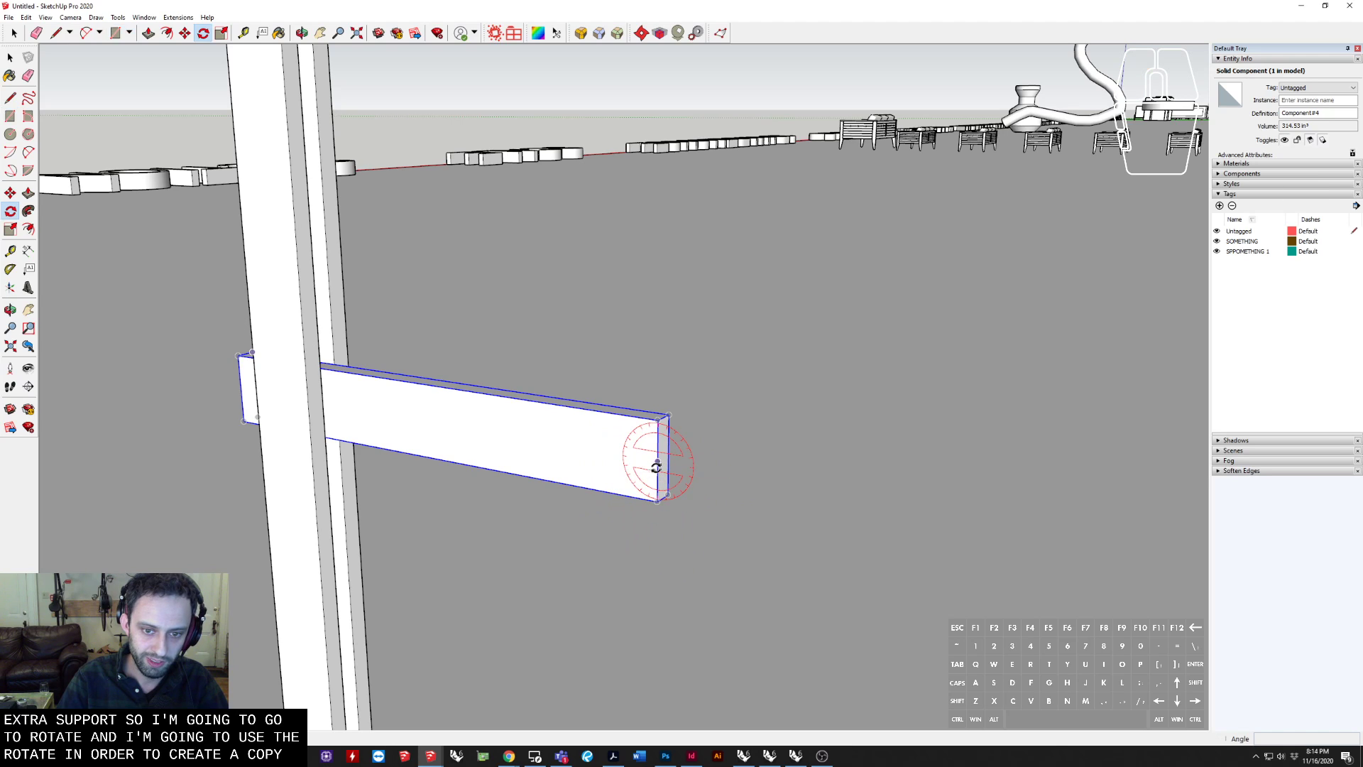
{"action": "left_click", "coordinate": [599, 445]}
{"action": "key", "text": "ctrl"}
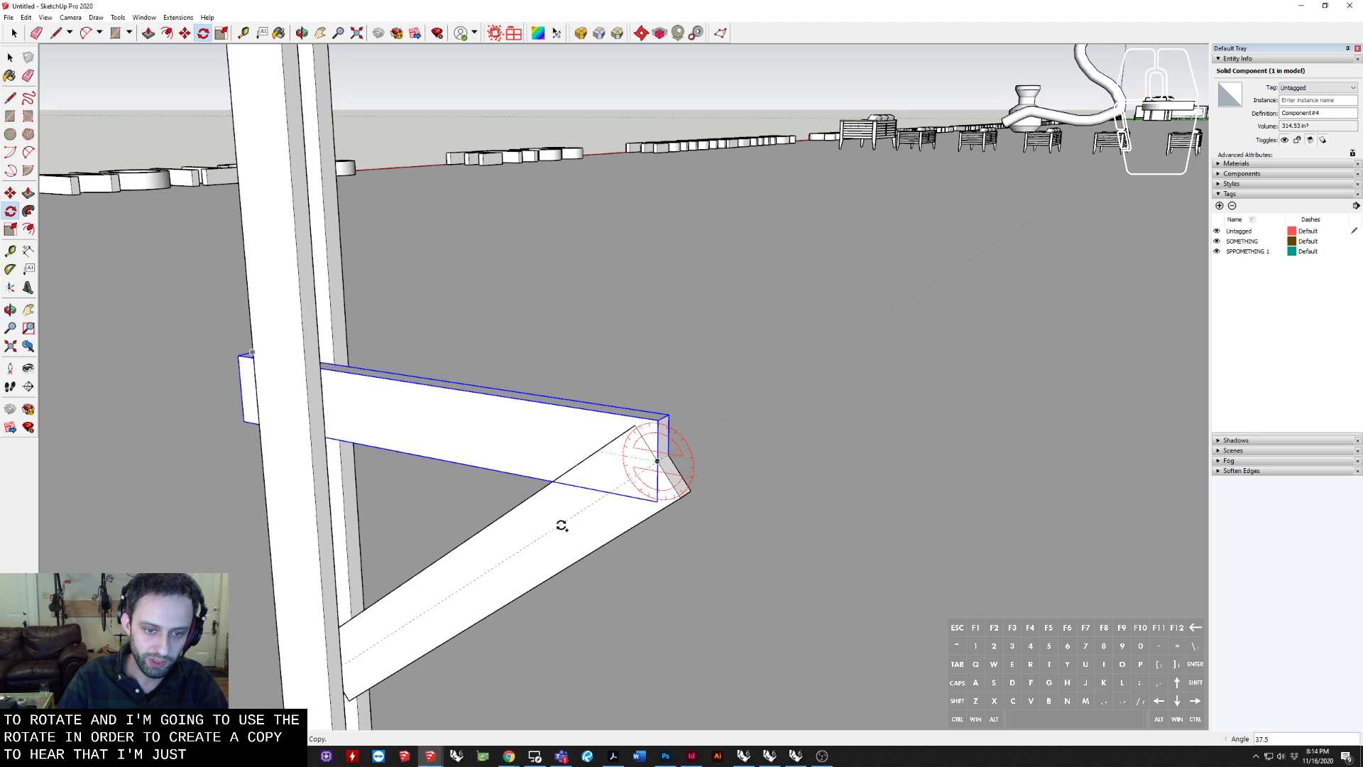
{"action": "left_click", "coordinate": [558, 528]}
{"action": "middle_click_drag", "start_coordinate": [552, 542], "coordinate": [639, 430], "text": "shift"}
{"action": "key", "text": "space"}
{"action": "right_click", "coordinate": [656, 406]}
{"action": "left_click", "coordinate": [695, 489]}
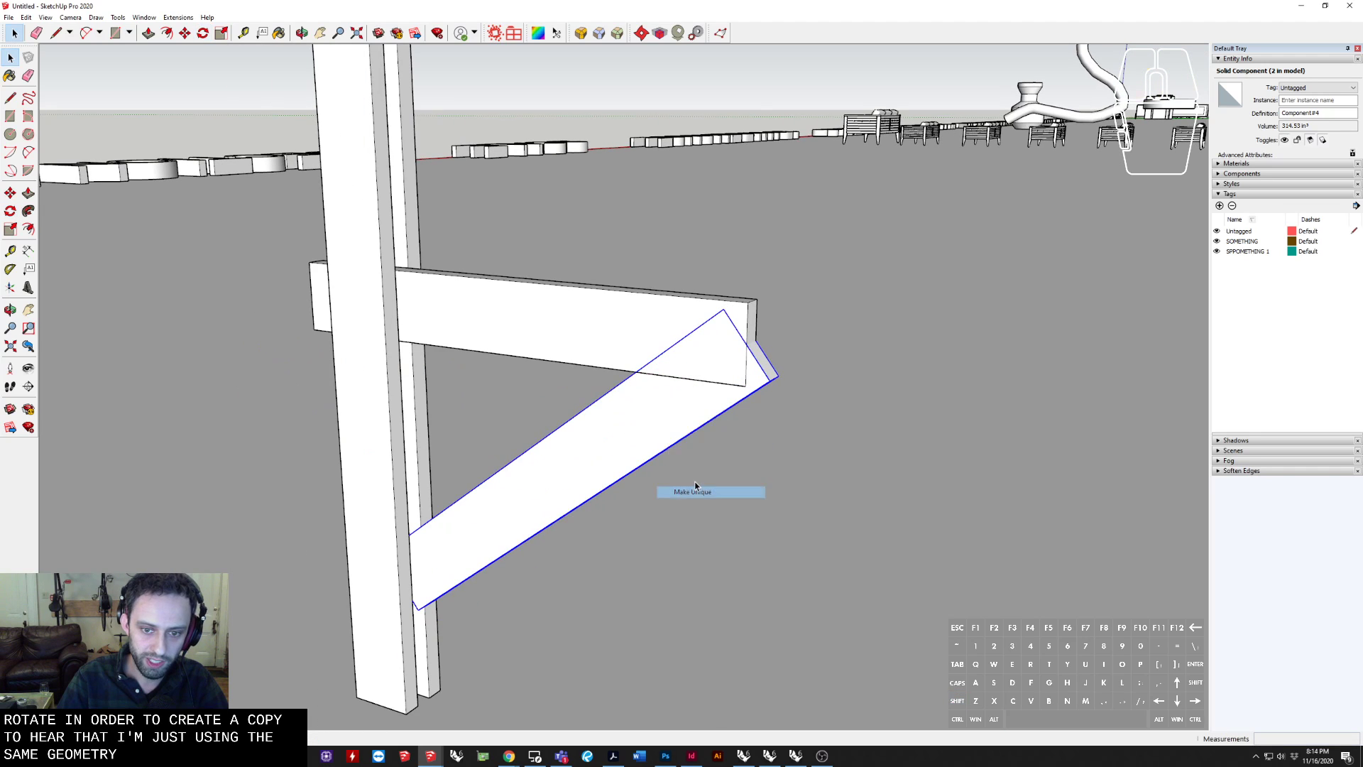
Shift the brace inward from the arm's outer end and cut off its overlapping tip along the arm's lower edge, 1 1/2" deep
{"action": "left_click", "coordinate": [719, 310]}
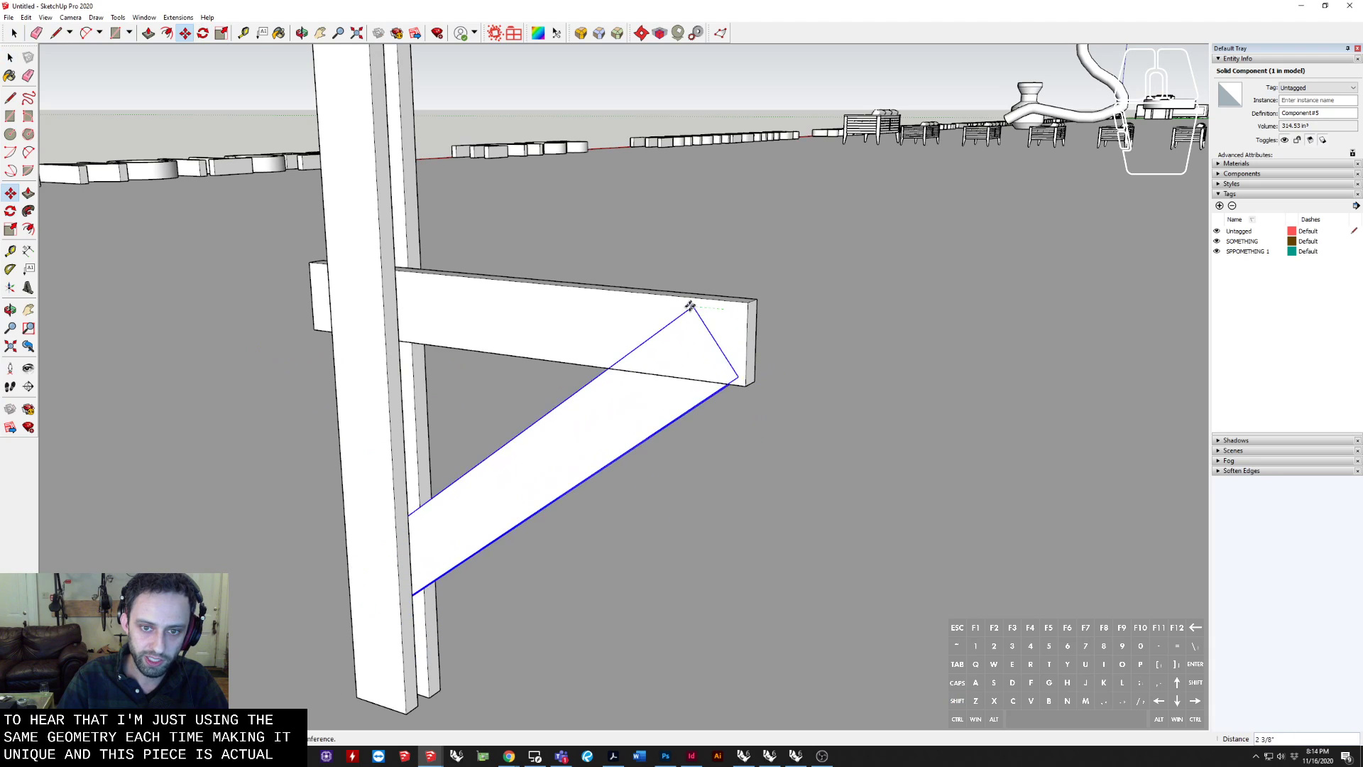
{"action": "scroll", "coordinate": [621, 405], "scroll_direction": "up", "scroll_amount": 2}
{"action": "double_click", "coordinate": [621, 405]}
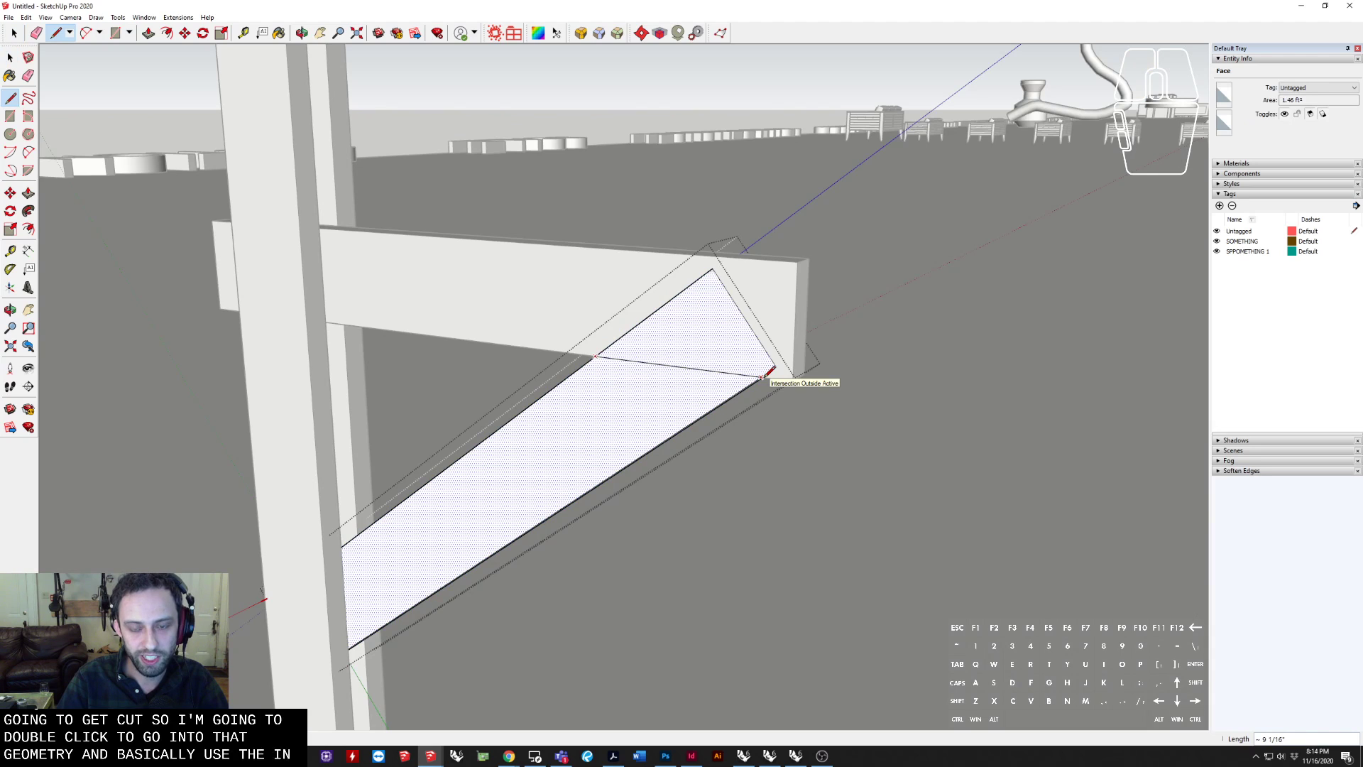
{"action": "left_click", "coordinate": [763, 377]}
{"action": "left_click", "coordinate": [693, 334]}
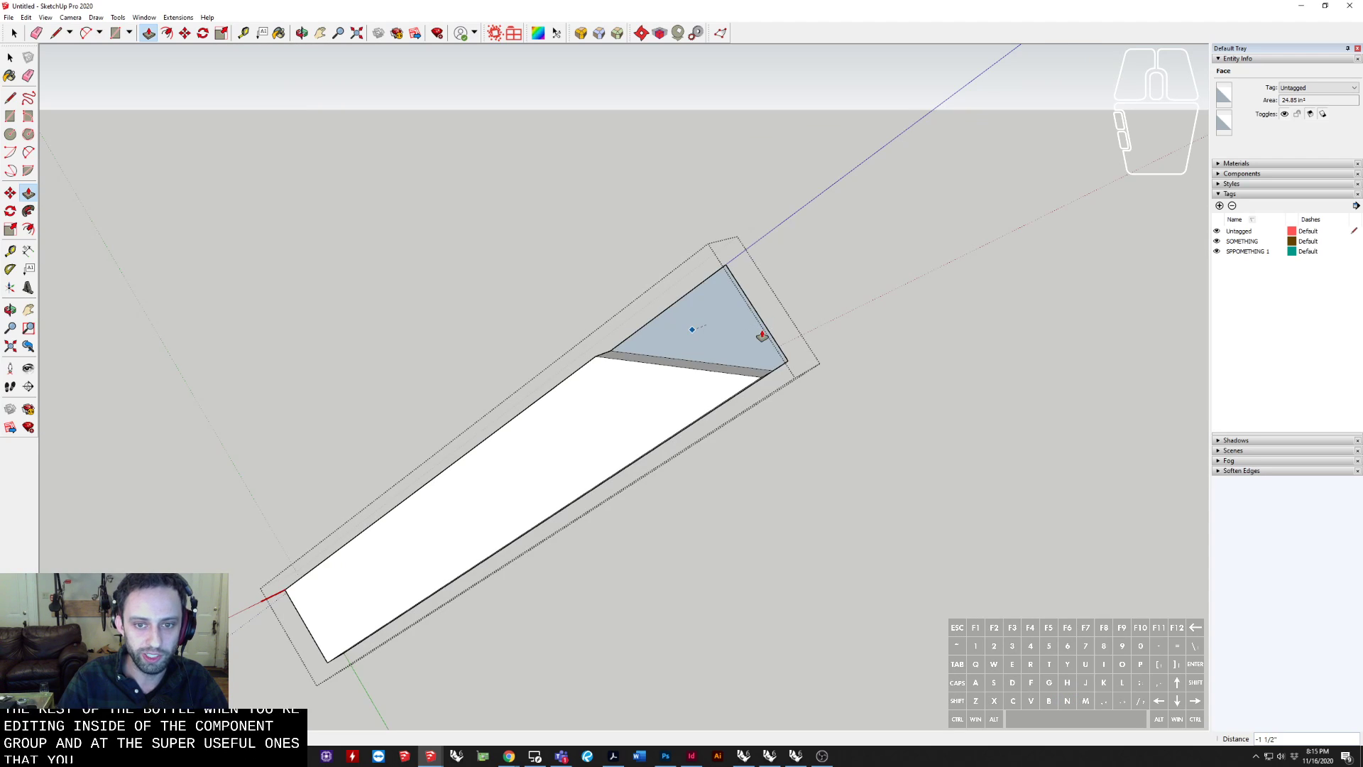
{"action": "left_click", "coordinate": [762, 335]}
Extend the brace's lower end past the uprights with Push/Pull and finish editing the brace
{"action": "middle_click_drag", "start_coordinate": [707, 399], "coordinate": [350, 573]}
{"action": "left_click", "coordinate": [350, 573]}
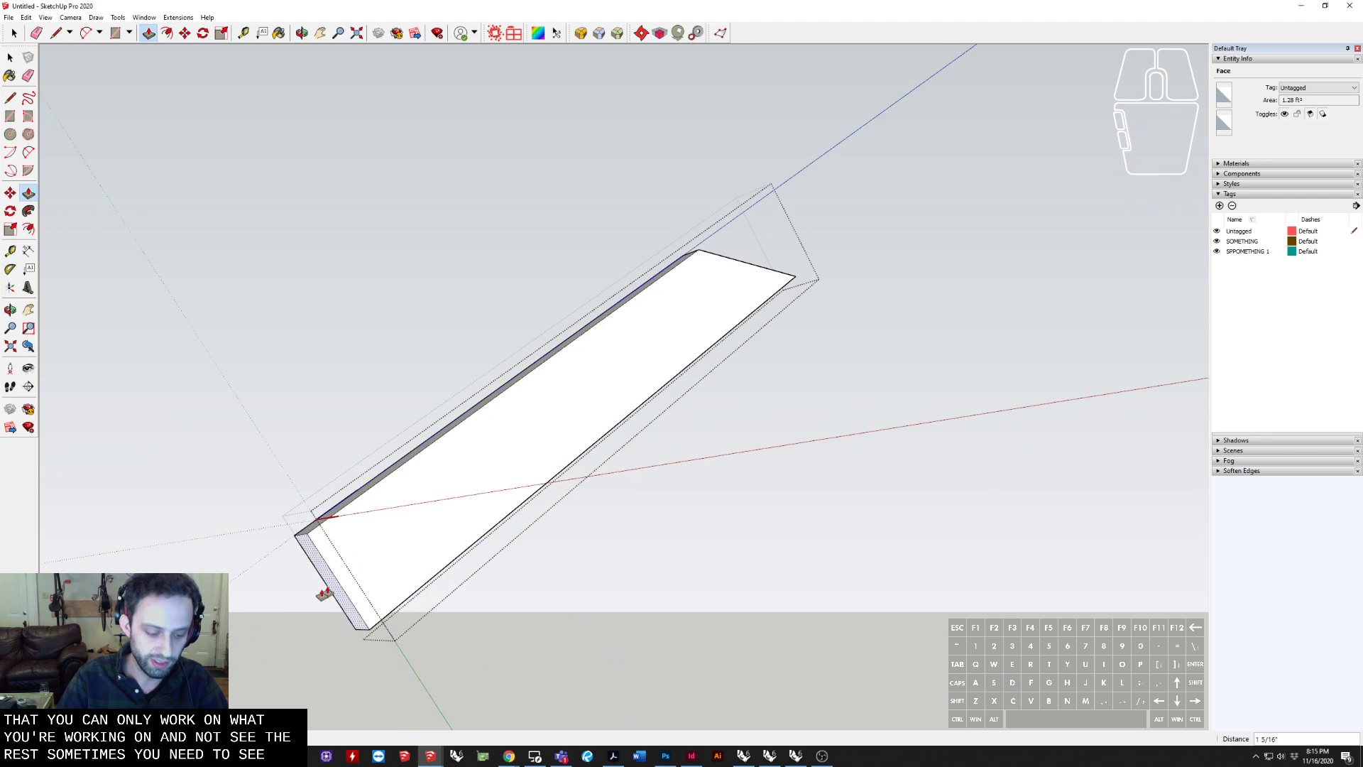
{"action": "key", "text": "n"}
{"action": "left_click", "coordinate": [213, 663]}
{"action": "middle_click_drag", "start_coordinate": [426, 511], "coordinate": [395, 547]}
{"action": "key", "text": "space"}
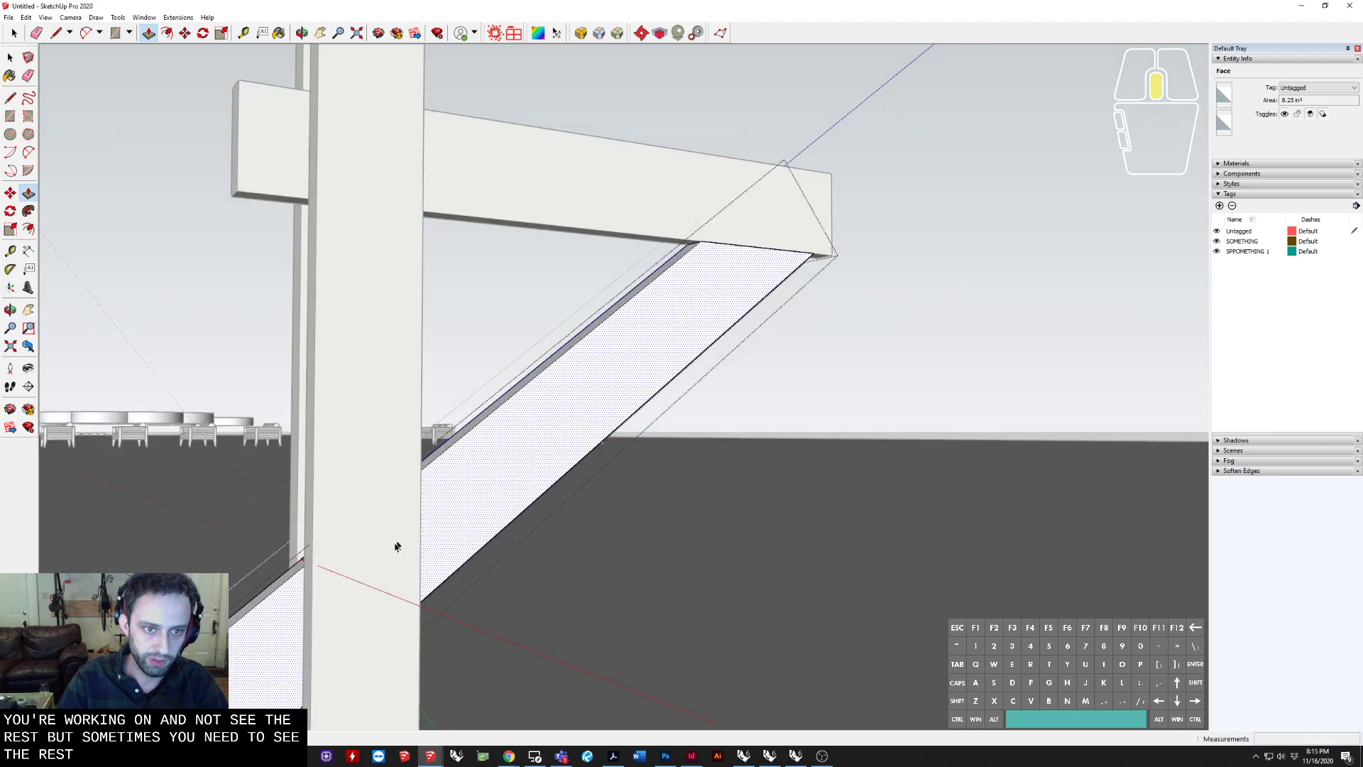
{"action": "left_click", "coordinate": [395, 547]}
Combine all five boards of the frame into a single component
{"action": "scroll", "coordinate": [426, 511], "scroll_direction": "down", "scroll_amount": 4}
{"action": "middle_click_drag", "start_coordinate": [454, 483], "coordinate": [341, 659]}
{"action": "scroll", "coordinate": [380, 373], "scroll_direction": "down", "scroll_amount": 4}
{"action": "key", "text": "n"}
{"action": "scroll", "coordinate": [340, 659], "scroll_direction": "down", "scroll_amount": 5}
{"action": "left_click_drag", "start_coordinate": [242, 331], "coordinate": [658, 727]}
{"action": "scroll", "coordinate": [358, 484], "scroll_direction": "up", "scroll_amount": 5}
{"action": "right_click", "coordinate": [369, 485]}
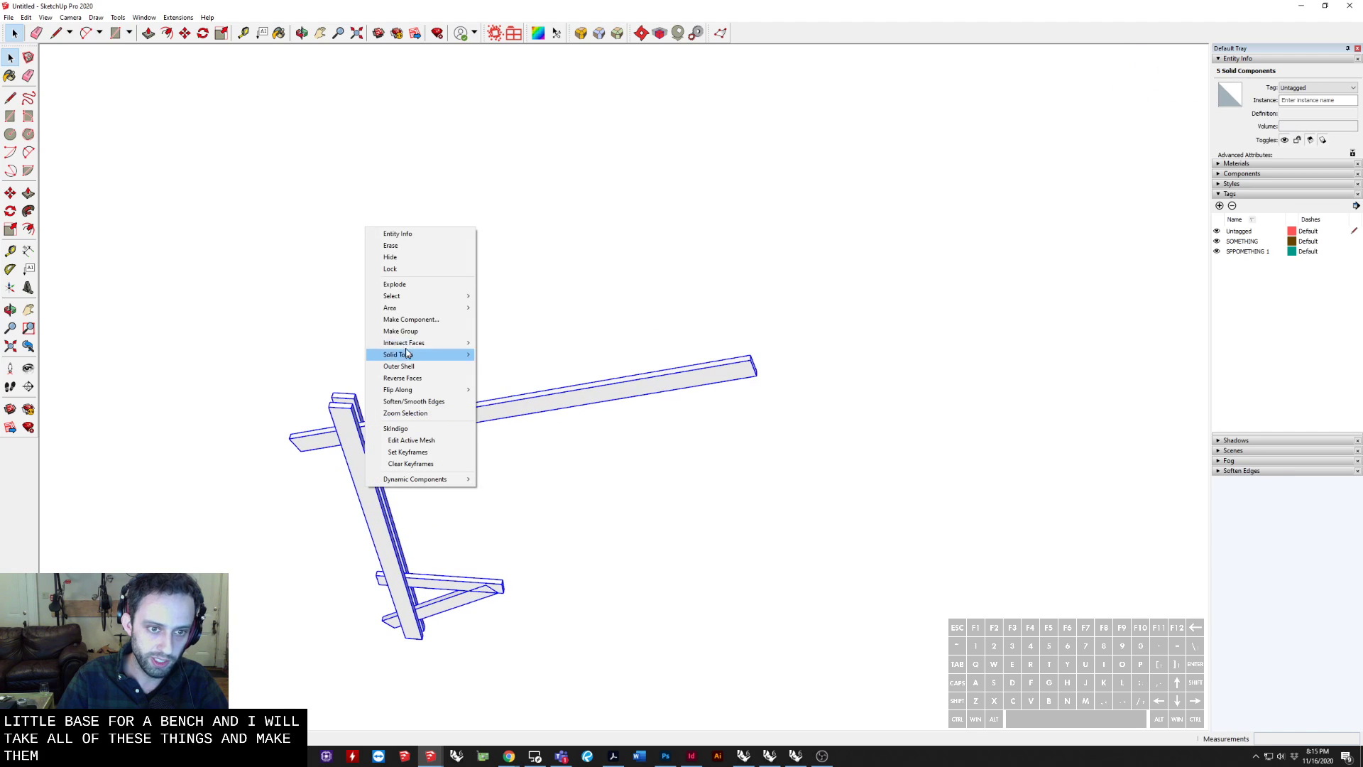
{"action": "left_click", "coordinate": [410, 319]}
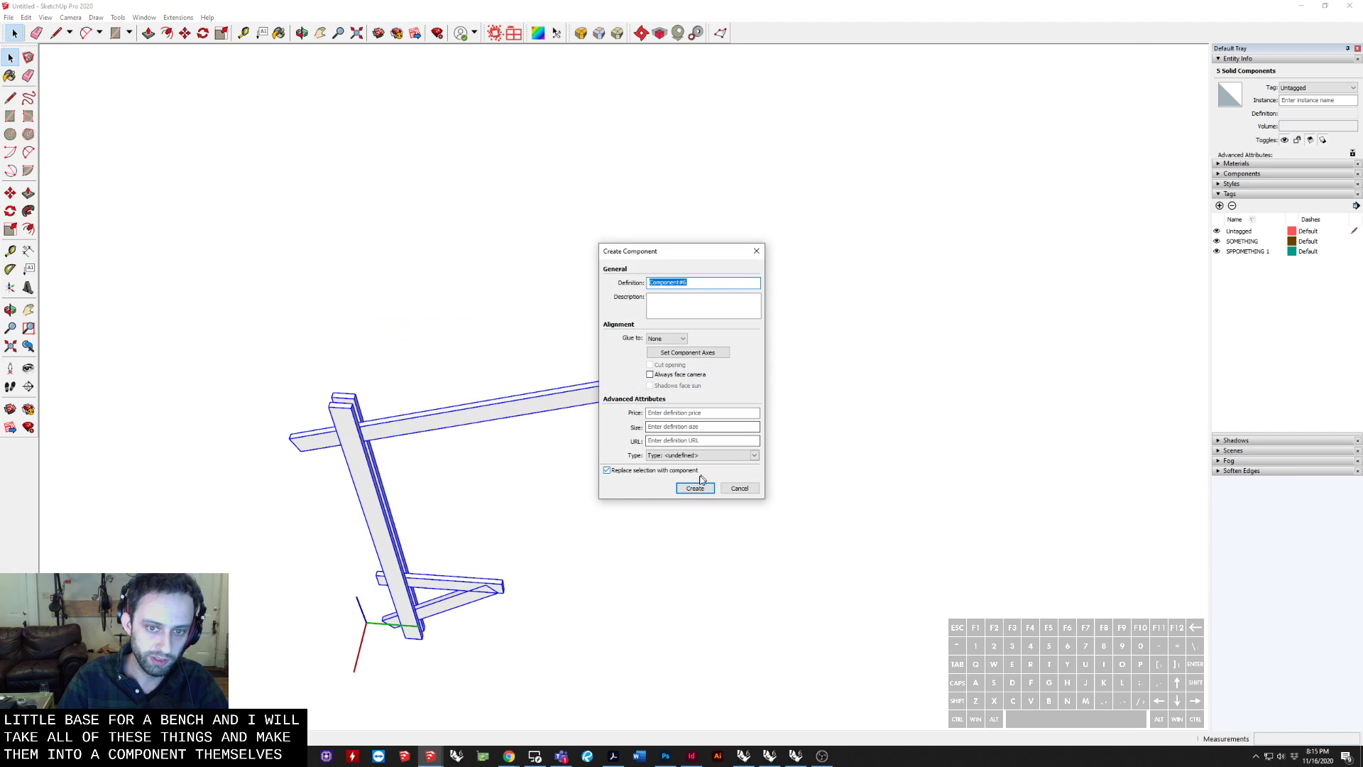
{"action": "left_click", "coordinate": [695, 488]}
Copy the frame component sideways and array it into a row of 15 equally spaced copies
{"action": "middle_click_drag", "start_coordinate": [695, 488], "coordinate": [698, 717]}
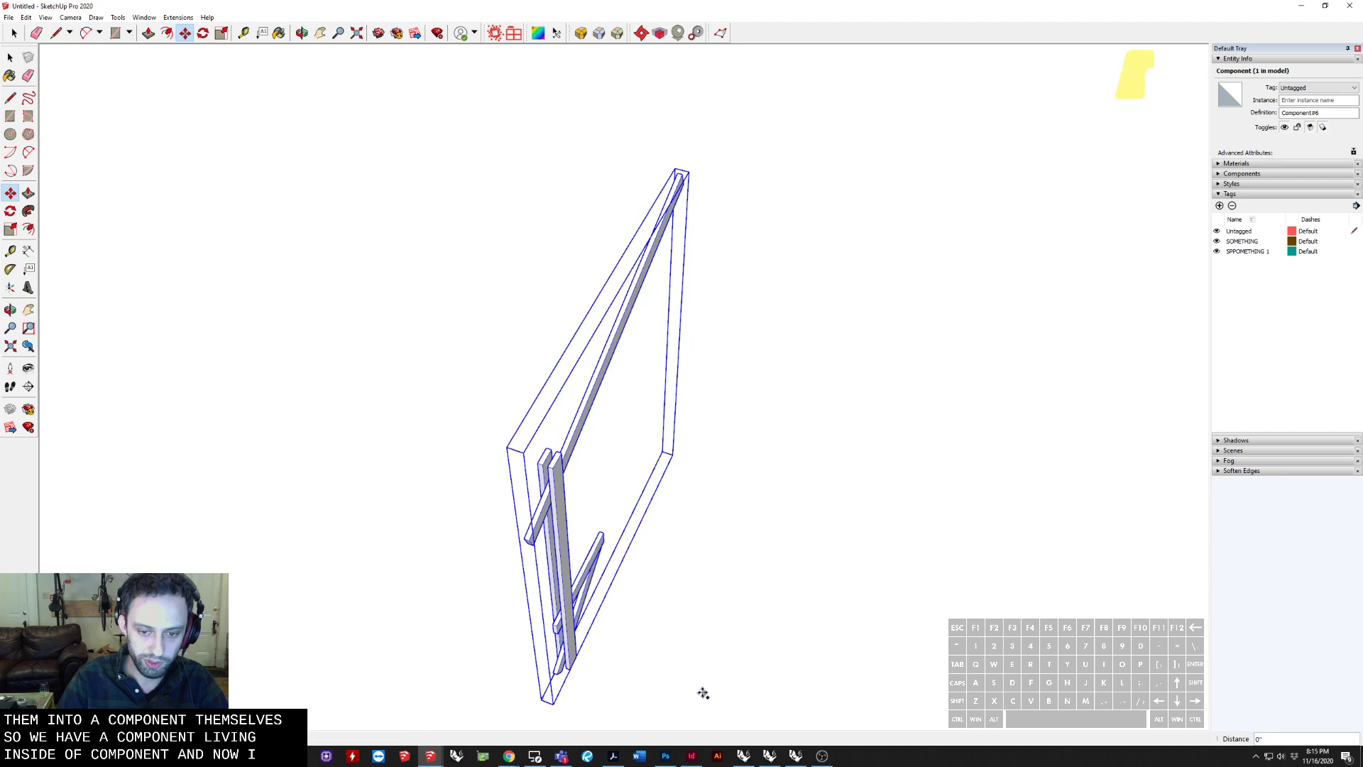
{"action": "left_click", "coordinate": [704, 692], "text": "ctrl"}
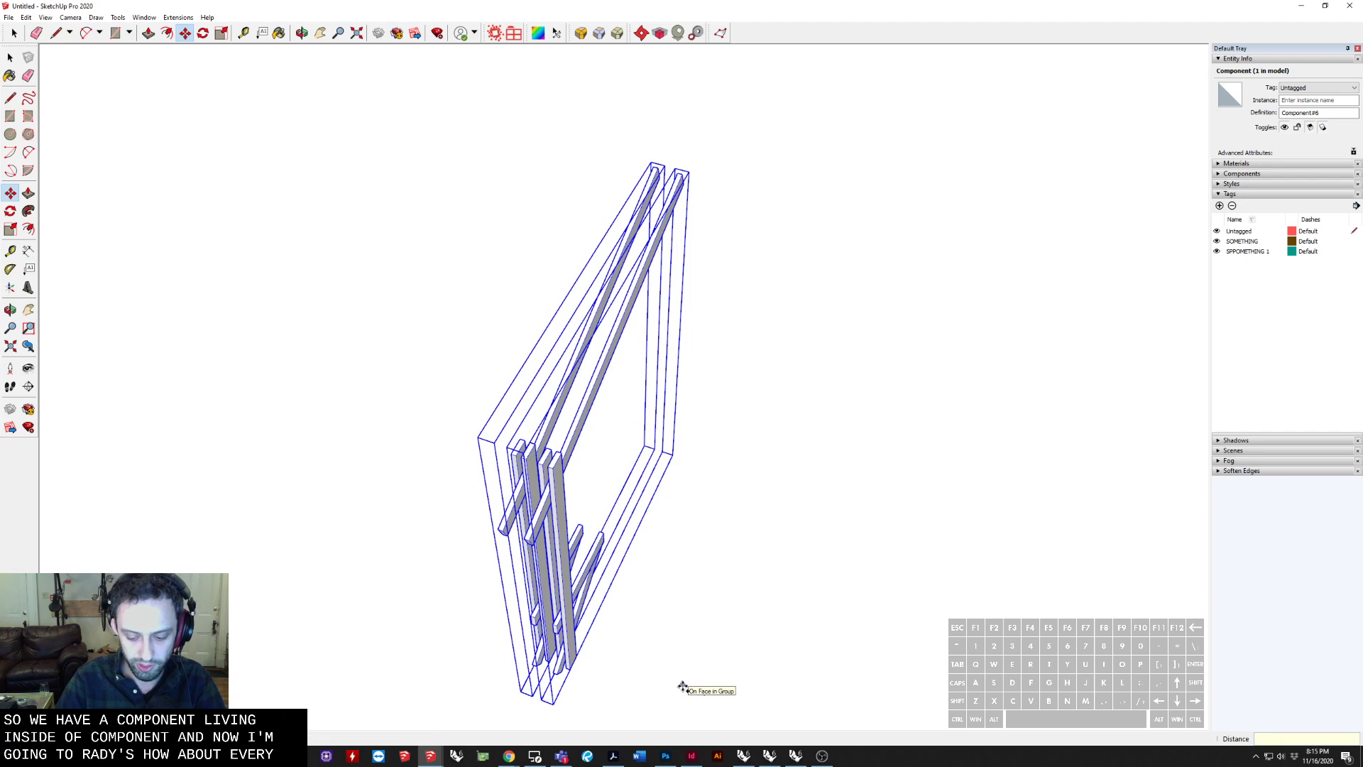
{"action": "key", "text": "Return"}
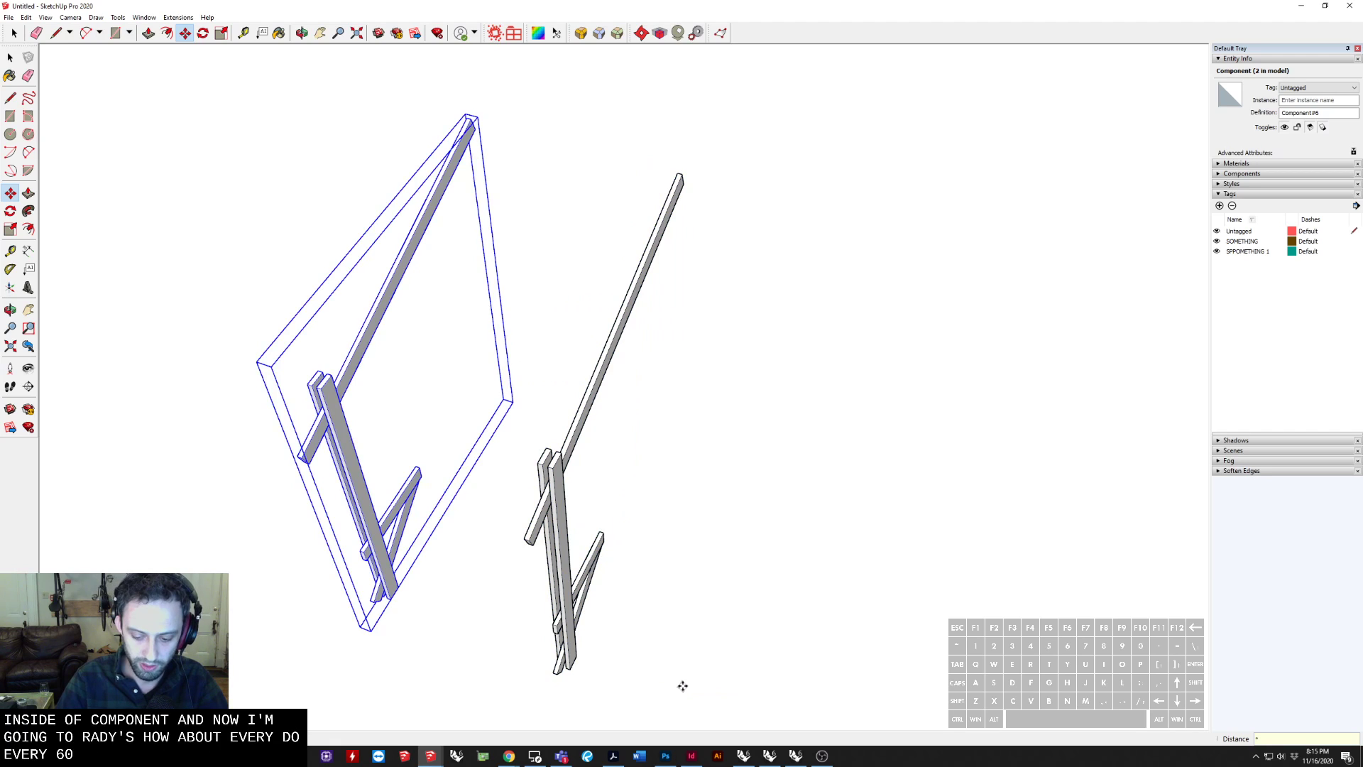
{"action": "key", "text": "Return"}
{"action": "scroll", "coordinate": [639, 648], "scroll_direction": "down", "scroll_amount": 5}
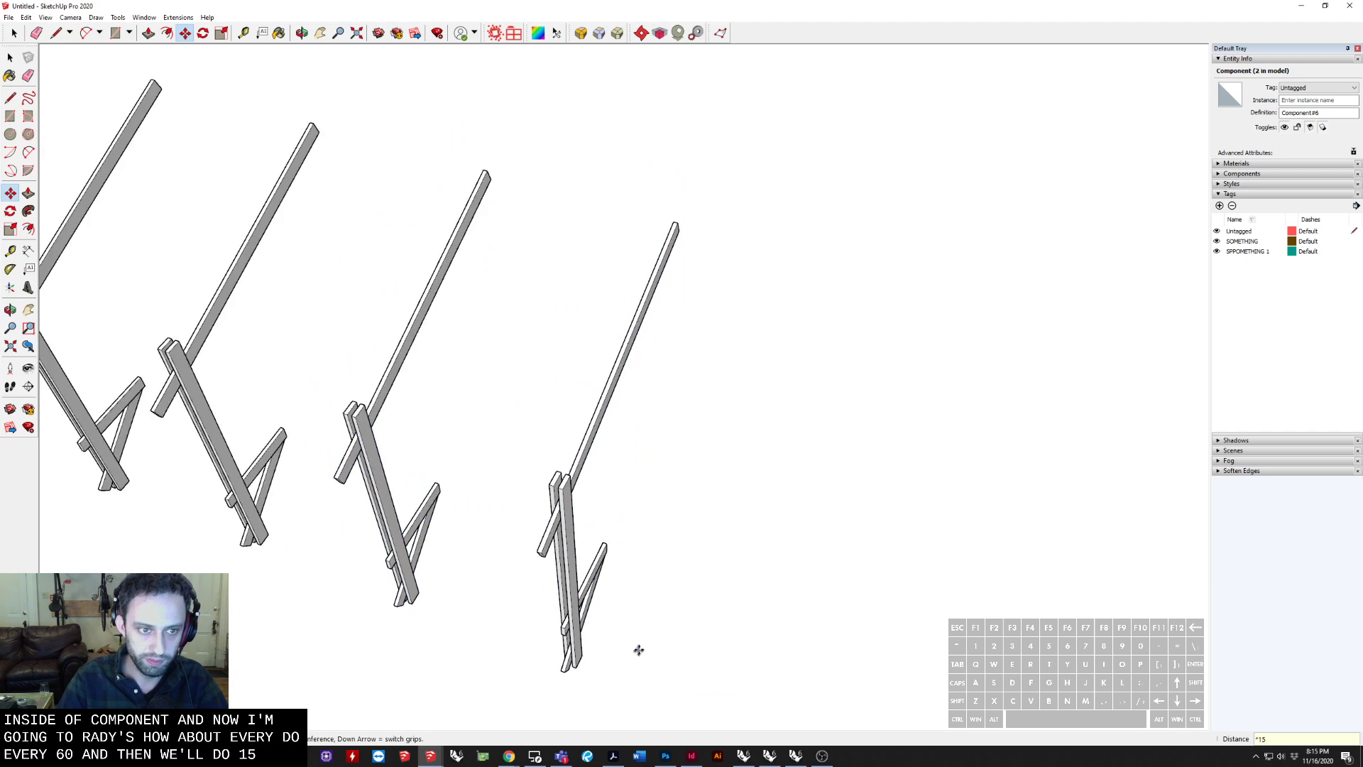
{"action": "middle_click_drag", "start_coordinate": [636, 645], "coordinate": [70, 249]}
{"action": "scroll", "coordinate": [70, 249], "scroll_direction": "up", "scroll_amount": 4}
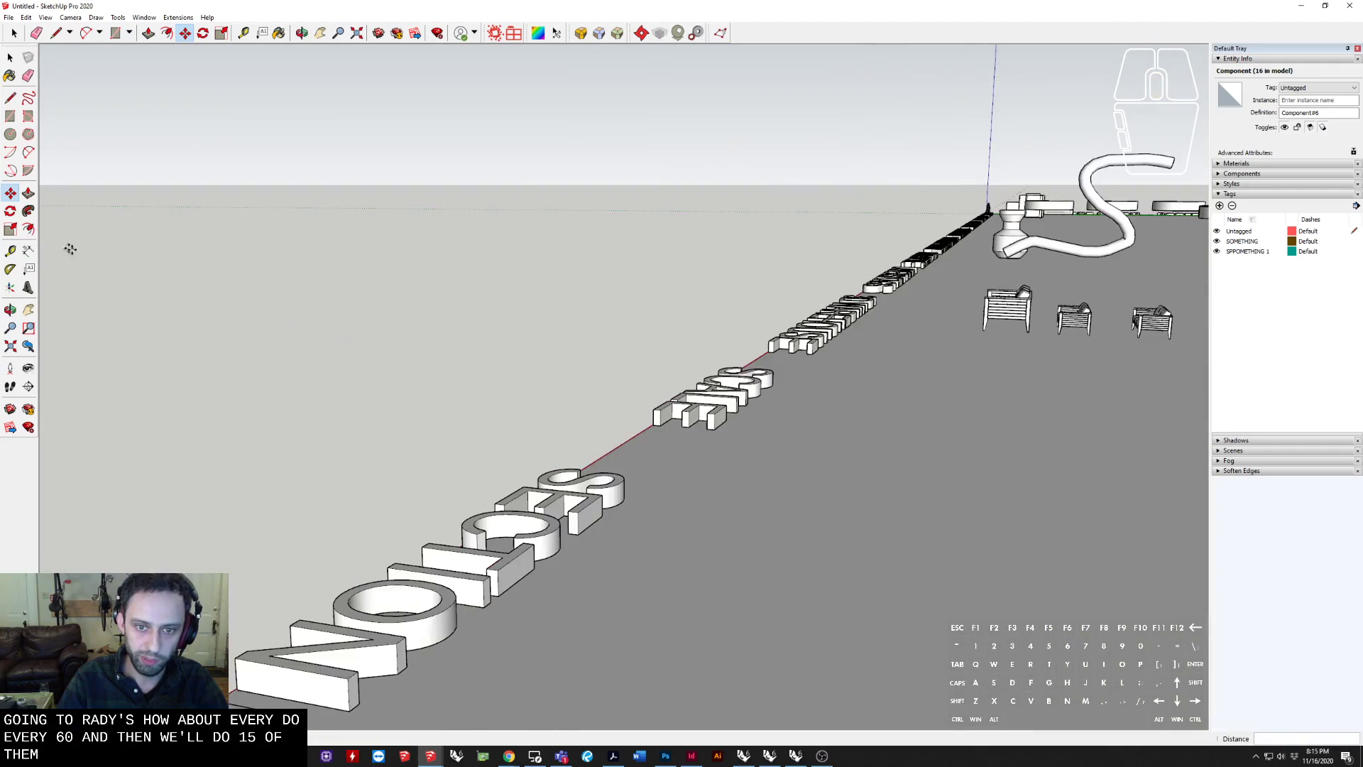
{"action": "key", "text": "ctrl+t"}
{"action": "scroll", "coordinate": [508, 444], "scroll_direction": "down", "scroll_amount": 3}
{"action": "middle_click_drag", "start_coordinate": [508, 444], "coordinate": [441, 417], "text": "shift"}
{"action": "scroll", "coordinate": [538, 295], "scroll_direction": "down", "scroll_amount": 3}
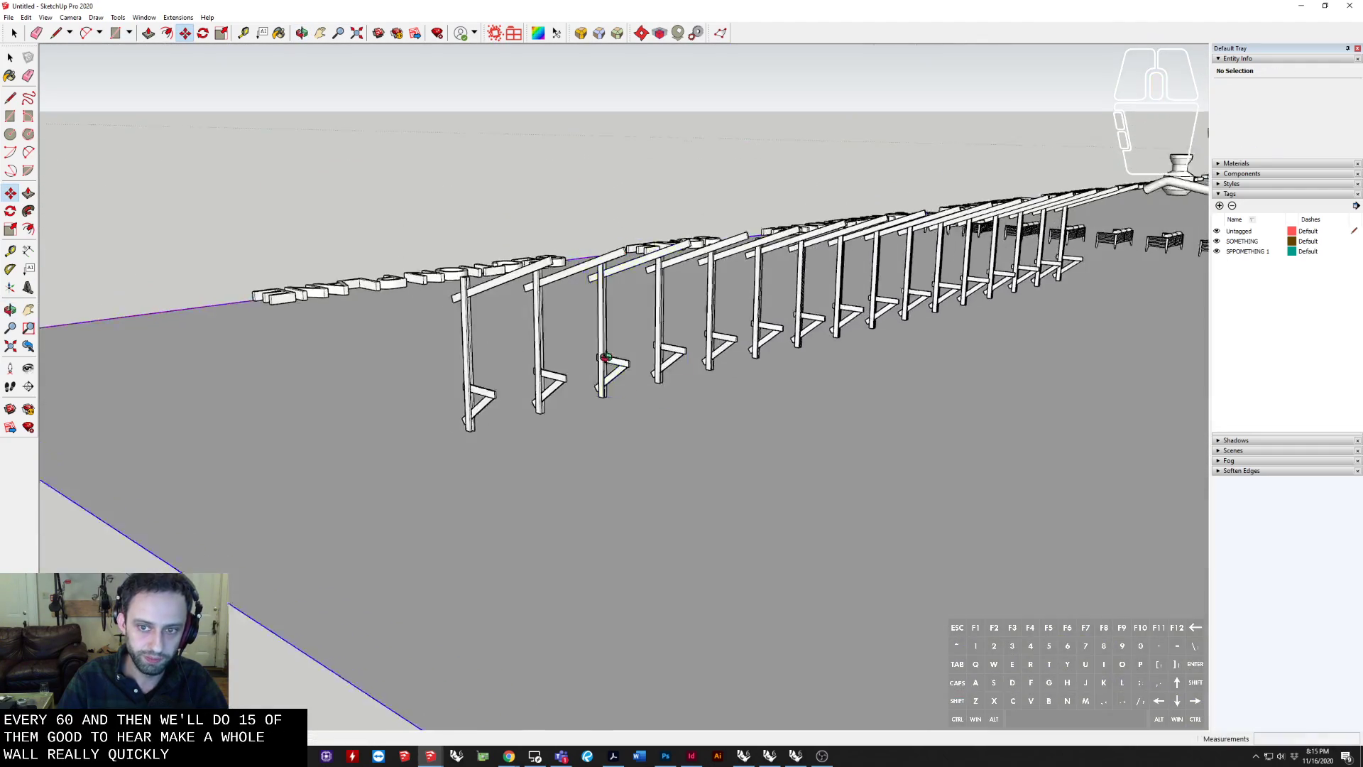
Draw a line between the top-edge midpoints at the outer ends of the first two frames' bench arms
{"action": "scroll", "coordinate": [442, 417], "scroll_direction": "up", "scroll_amount": 6}
{"action": "scroll", "coordinate": [355, 482], "scroll_direction": "up", "scroll_amount": 6}
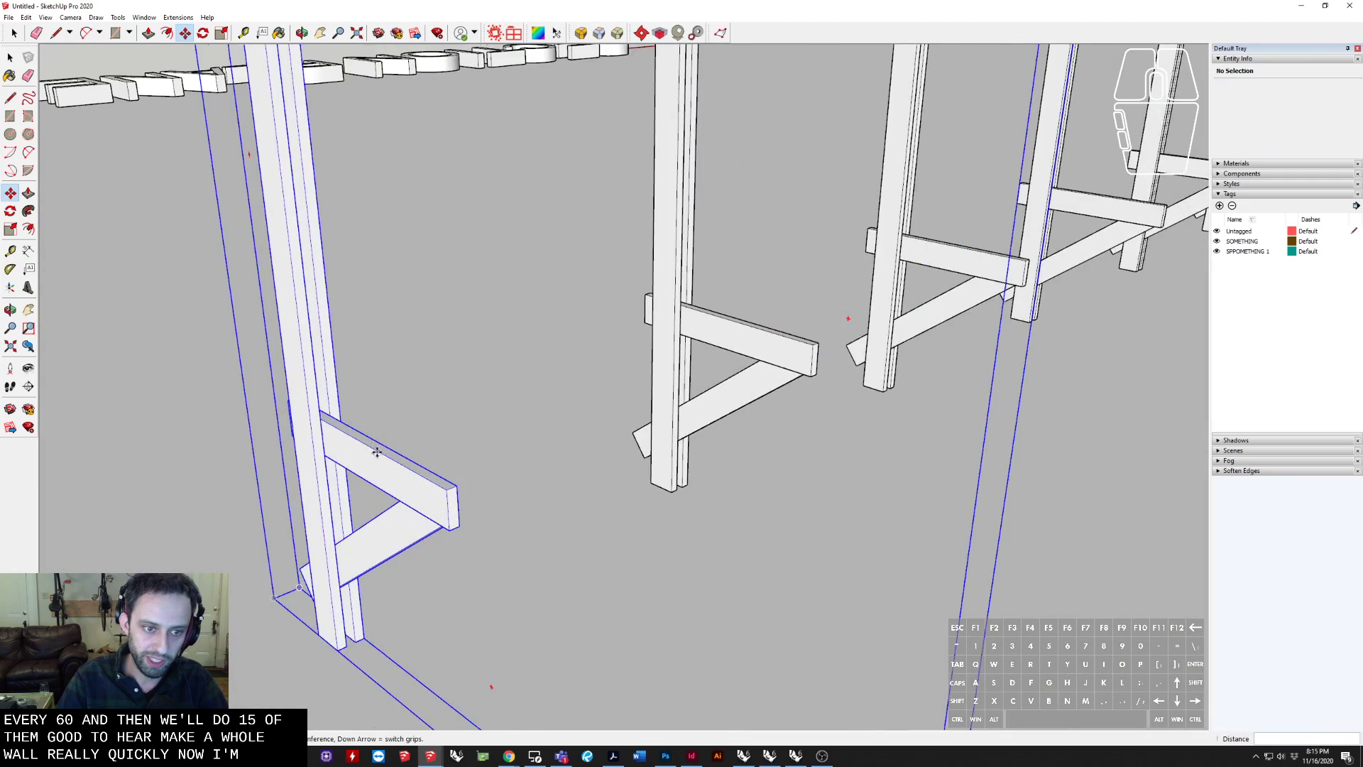
{"action": "key", "text": "l"}
{"action": "scroll", "coordinate": [358, 511], "scroll_direction": "up", "scroll_amount": 3}
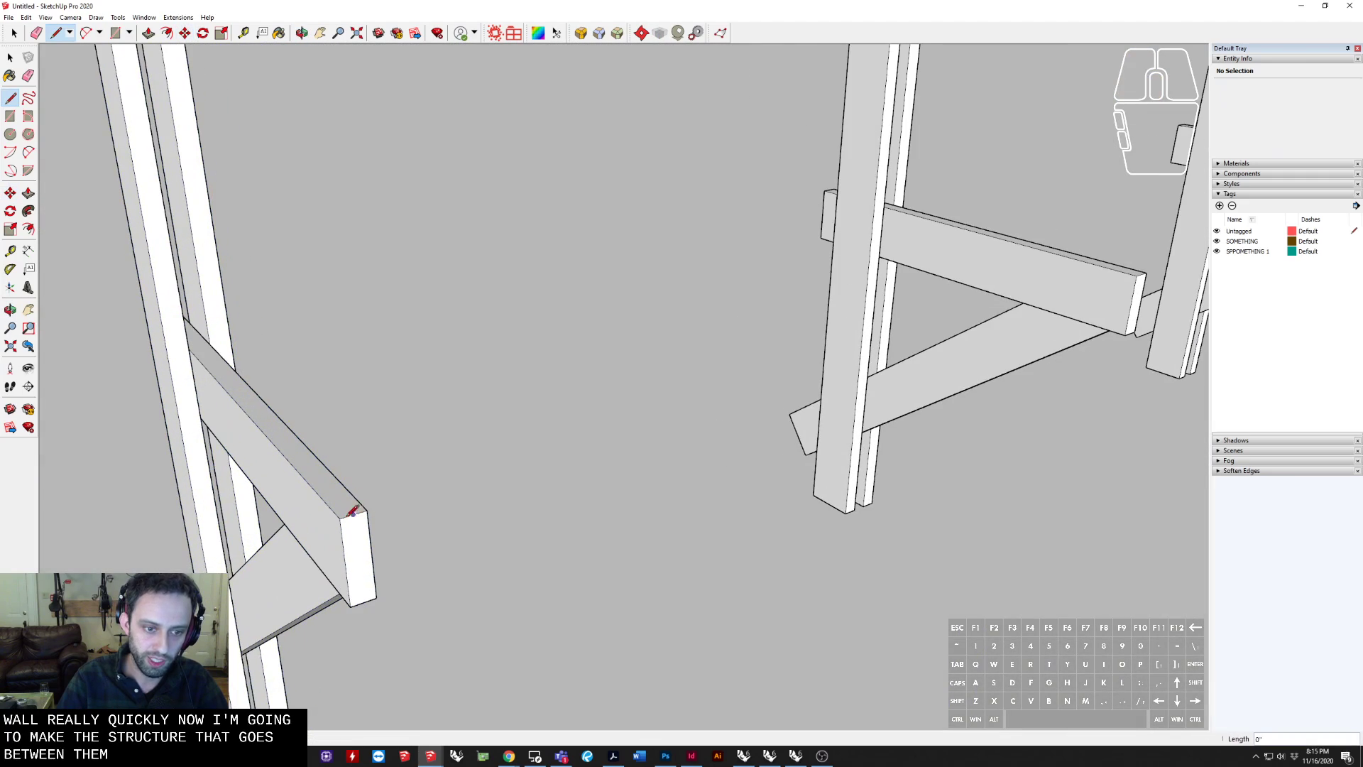
{"action": "scroll", "coordinate": [348, 515], "scroll_direction": "down", "scroll_amount": 2}
{"action": "scroll", "coordinate": [349, 516], "scroll_direction": "up", "scroll_amount": 2}
{"action": "left_click", "coordinate": [355, 515]}
{"action": "scroll", "coordinate": [362, 517], "scroll_direction": "down", "scroll_amount": 2}
{"action": "middle_click_drag", "start_coordinate": [365, 518], "coordinate": [71, 520], "text": "shift"}
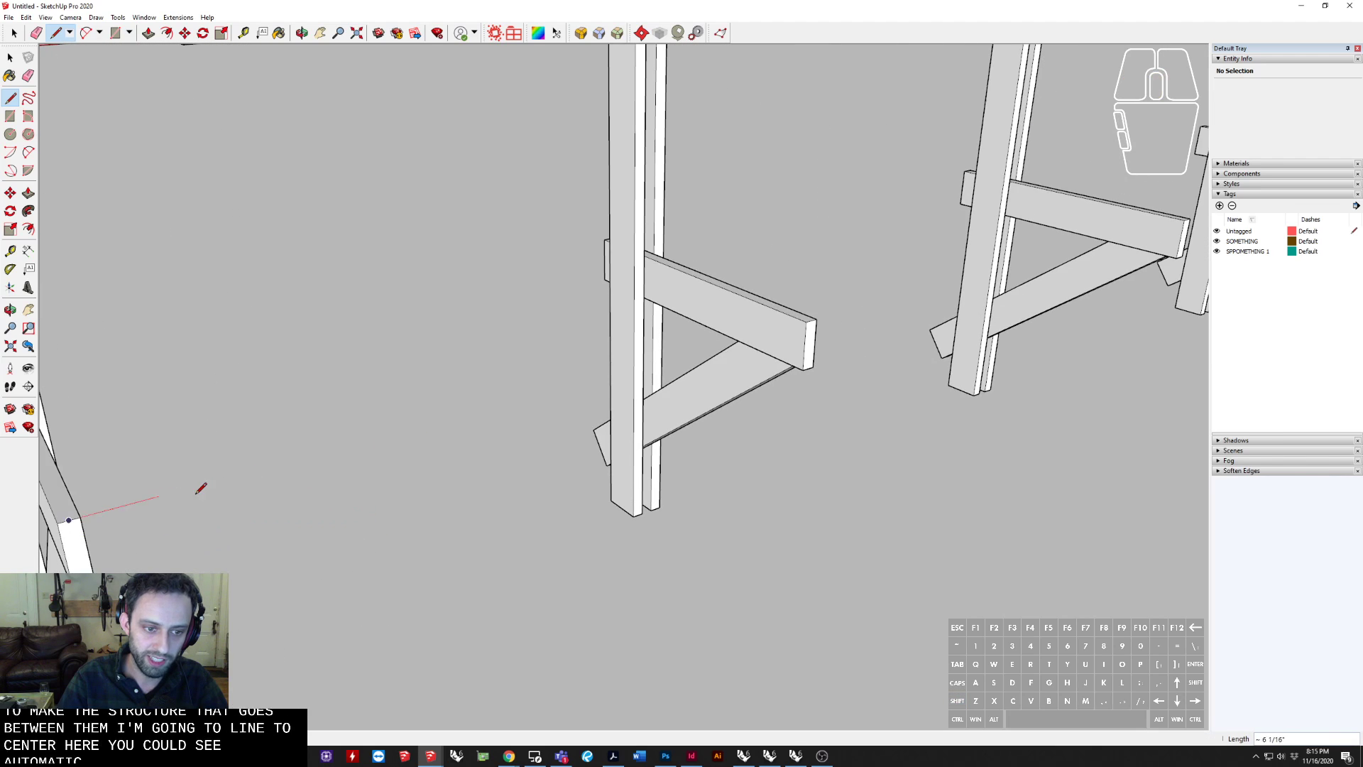
{"action": "scroll", "coordinate": [798, 313], "scroll_direction": "up", "scroll_amount": 5}
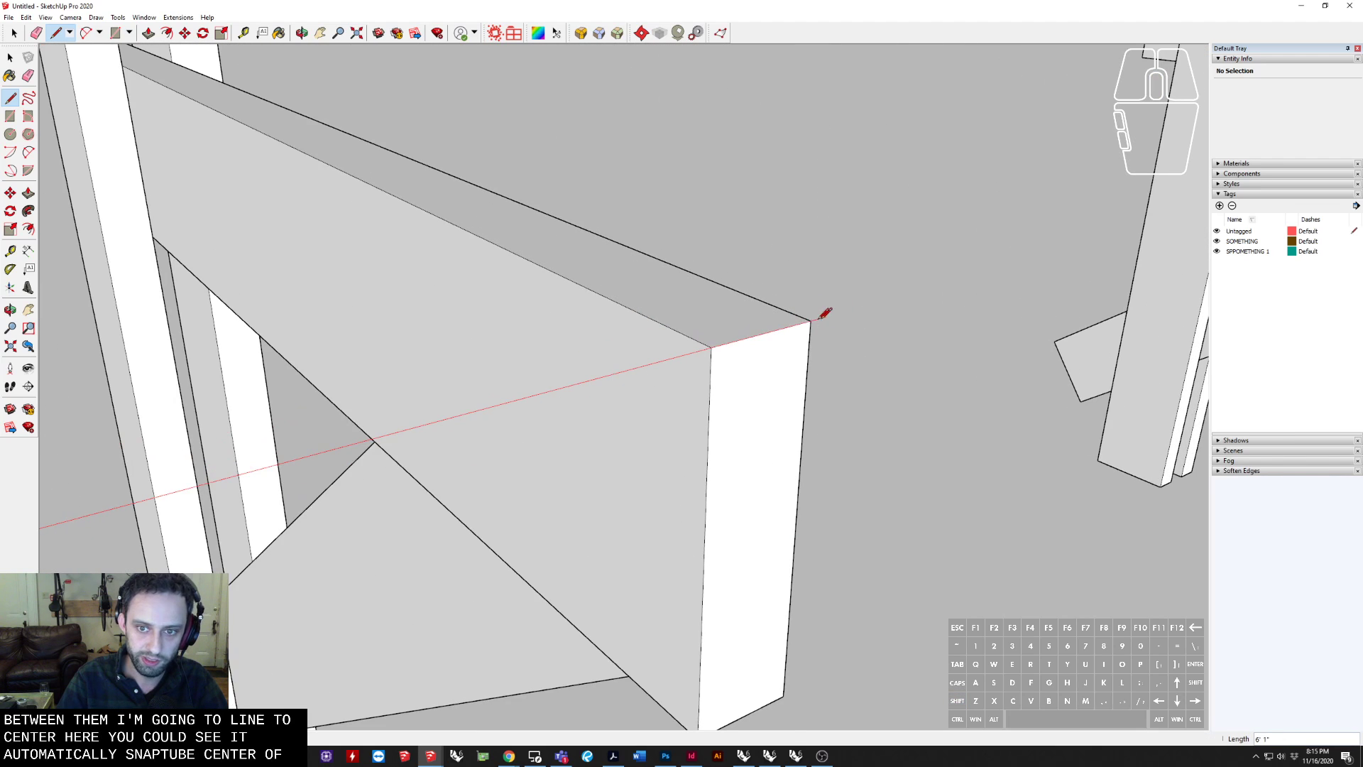
{"action": "left_click", "coordinate": [762, 333]}
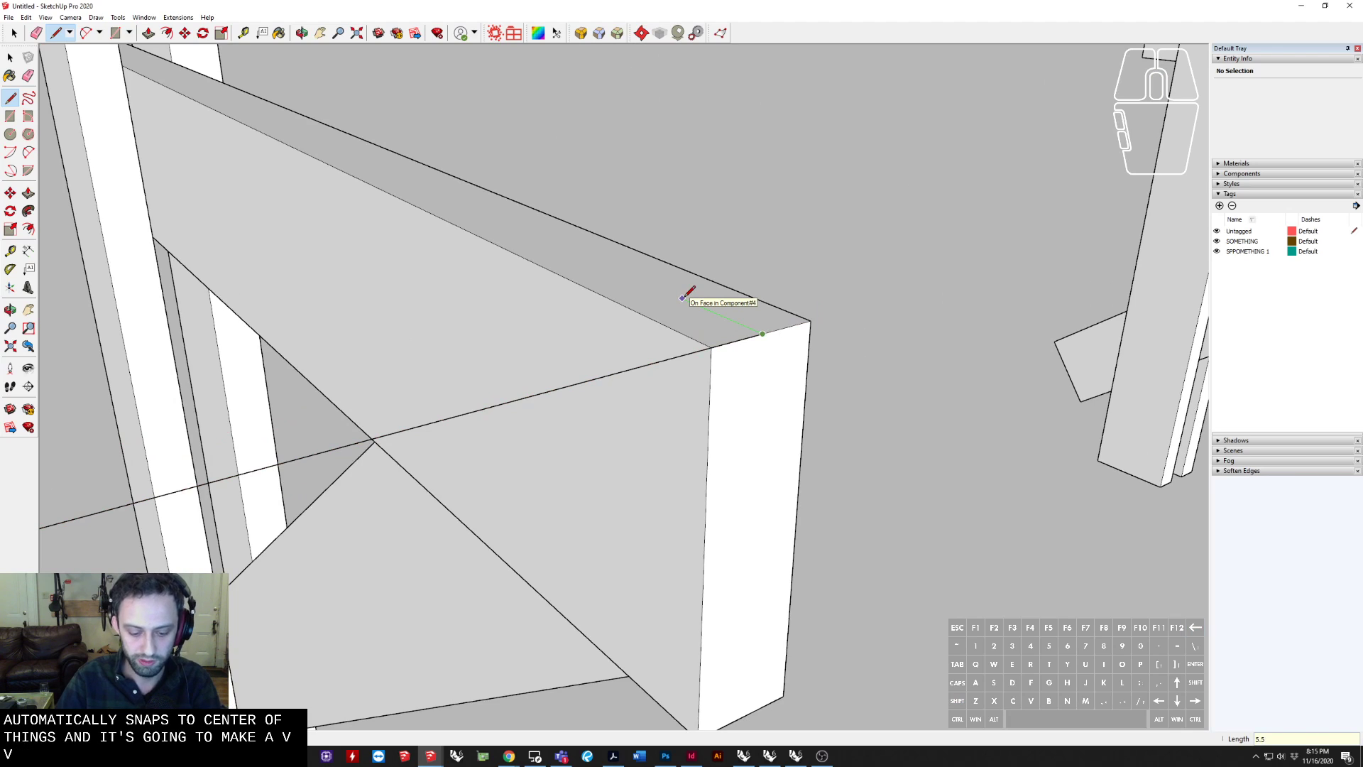
Complete the line into a 5.5" deep rectangle lying on top of the two bench arms
{"action": "scroll", "coordinate": [703, 213], "scroll_direction": "down", "scroll_amount": 8}
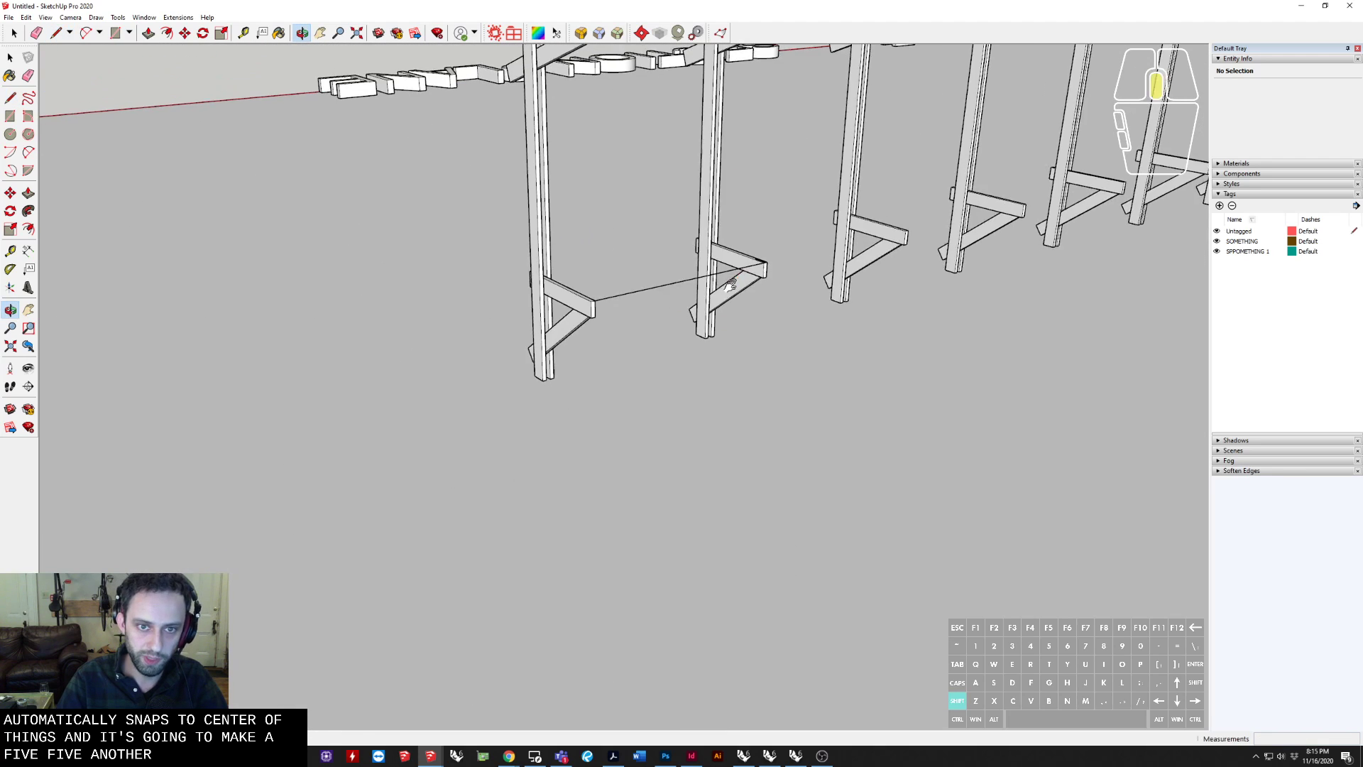
{"action": "scroll", "coordinate": [568, 291], "scroll_direction": "up", "scroll_amount": 5}
{"action": "scroll", "coordinate": [540, 281], "scroll_direction": "up", "scroll_amount": 2}
{"action": "left_click", "coordinate": [538, 283]}
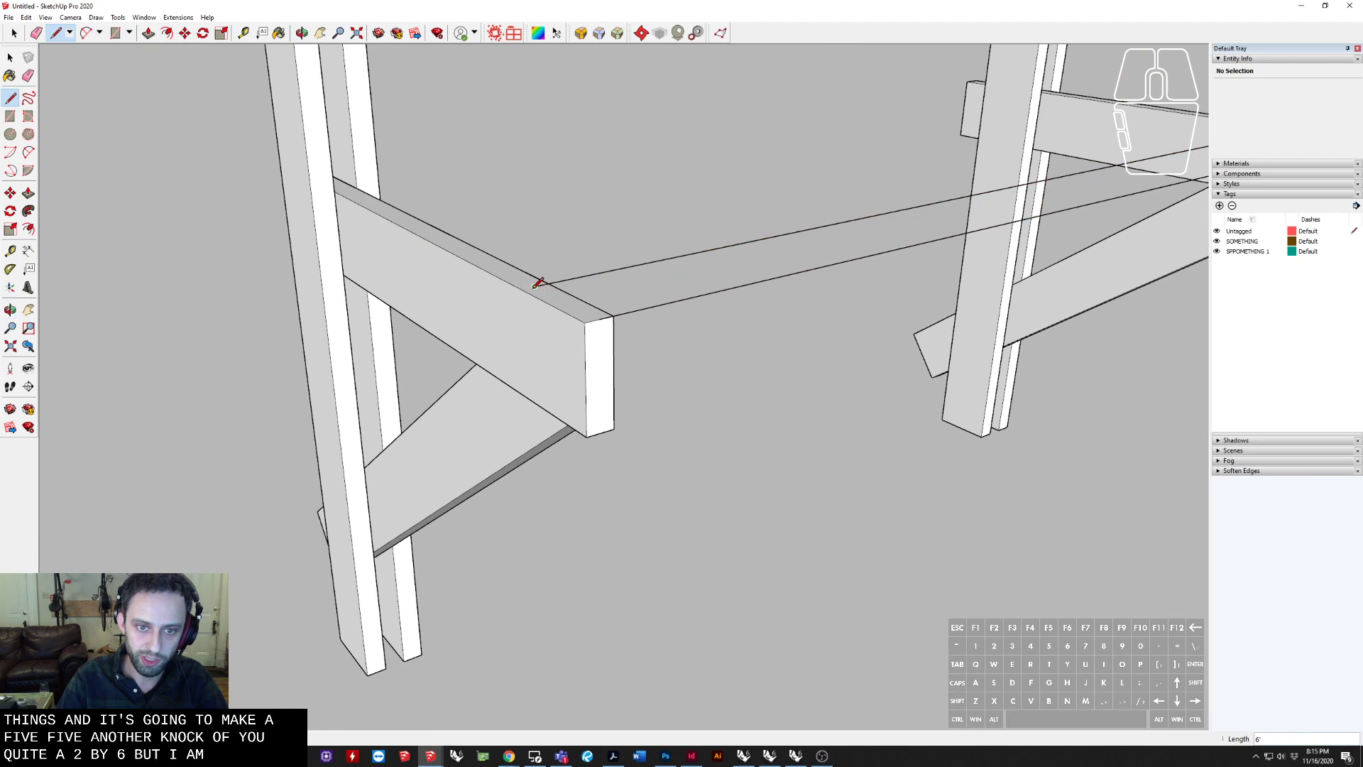
{"action": "left_click", "coordinate": [609, 314]}
Push/Pull the seat board rectangle to a thickness of 0.75" and turn the board into a group
{"action": "key", "text": "space"}
{"action": "left_click", "coordinate": [682, 271]}
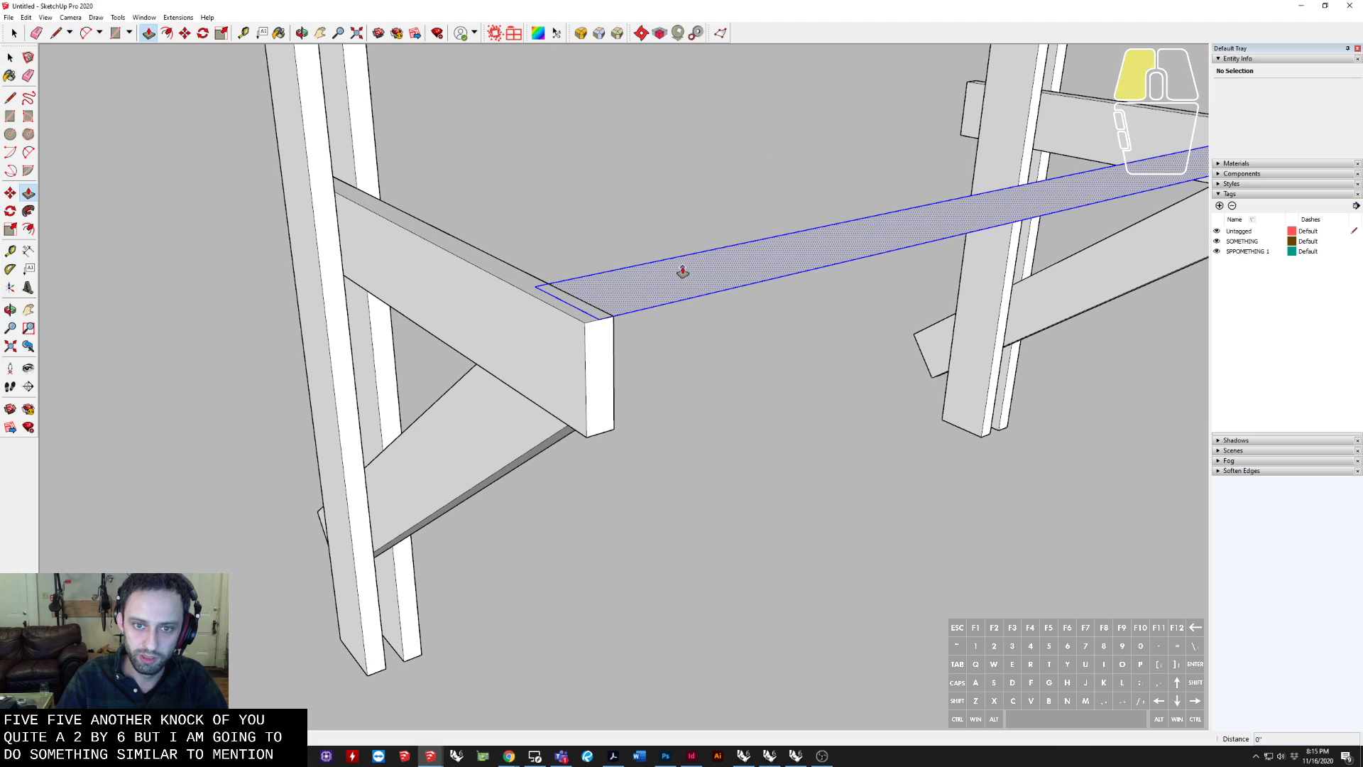
{"action": "left_click", "coordinate": [682, 271]}
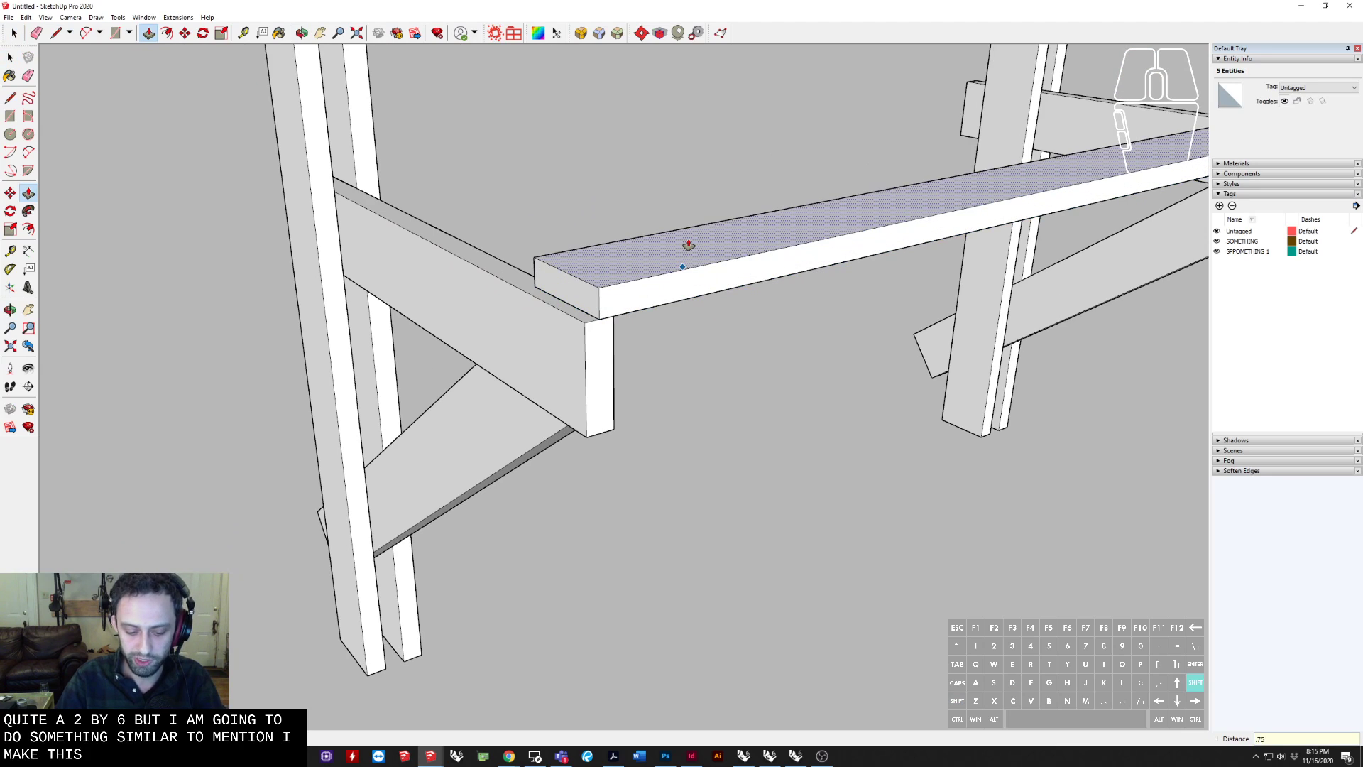
{"action": "left_click", "coordinate": [688, 246]}
{"action": "key", "text": "space"}
{"action": "triple_click", "coordinate": [685, 250]}
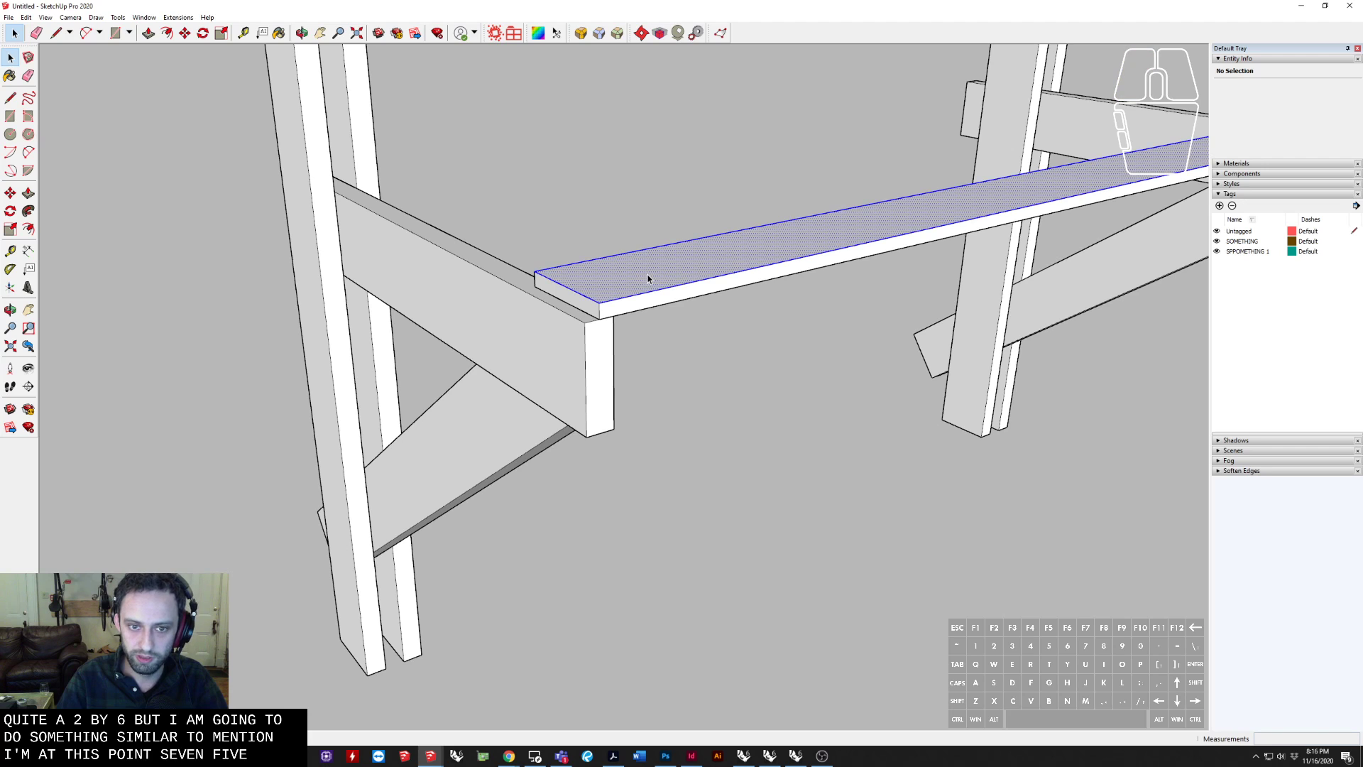
{"action": "right_click", "coordinate": [647, 277]}
{"action": "left_click", "coordinate": [683, 367]}
{"action": "middle_click_drag", "start_coordinate": [683, 367], "coordinate": [747, 364]}
{"action": "key", "text": "m"}
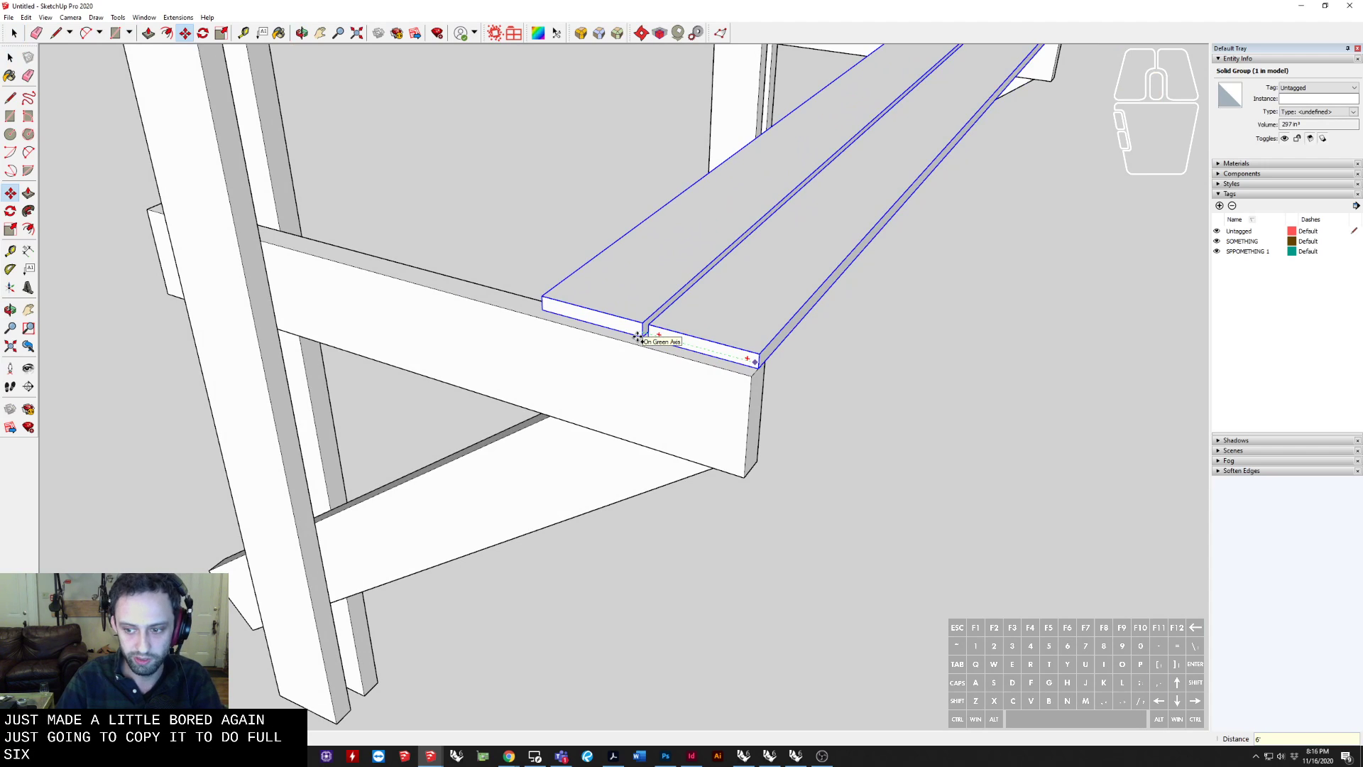
{"action": "type", "text": "6"}
{"action": "key", "text": "Return"}
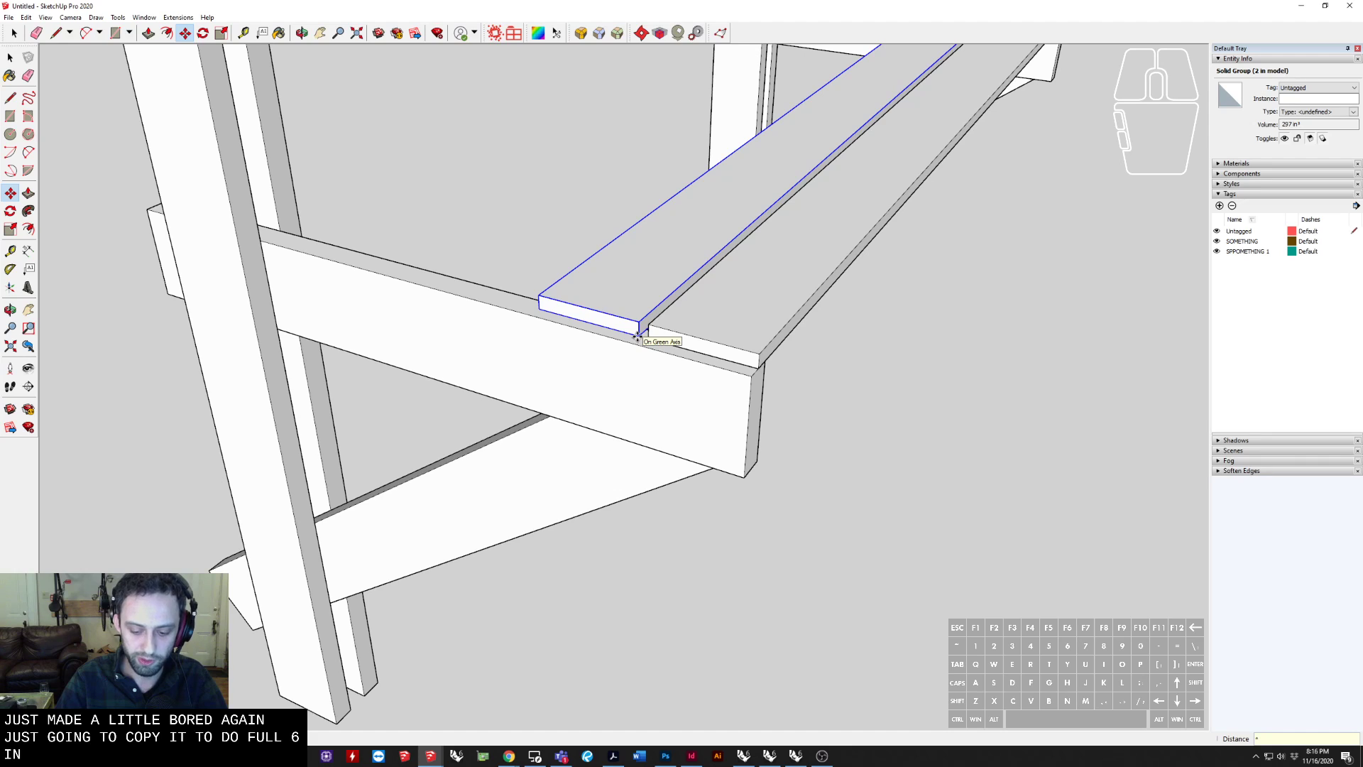
{"action": "key", "text": "ctrl+z"}
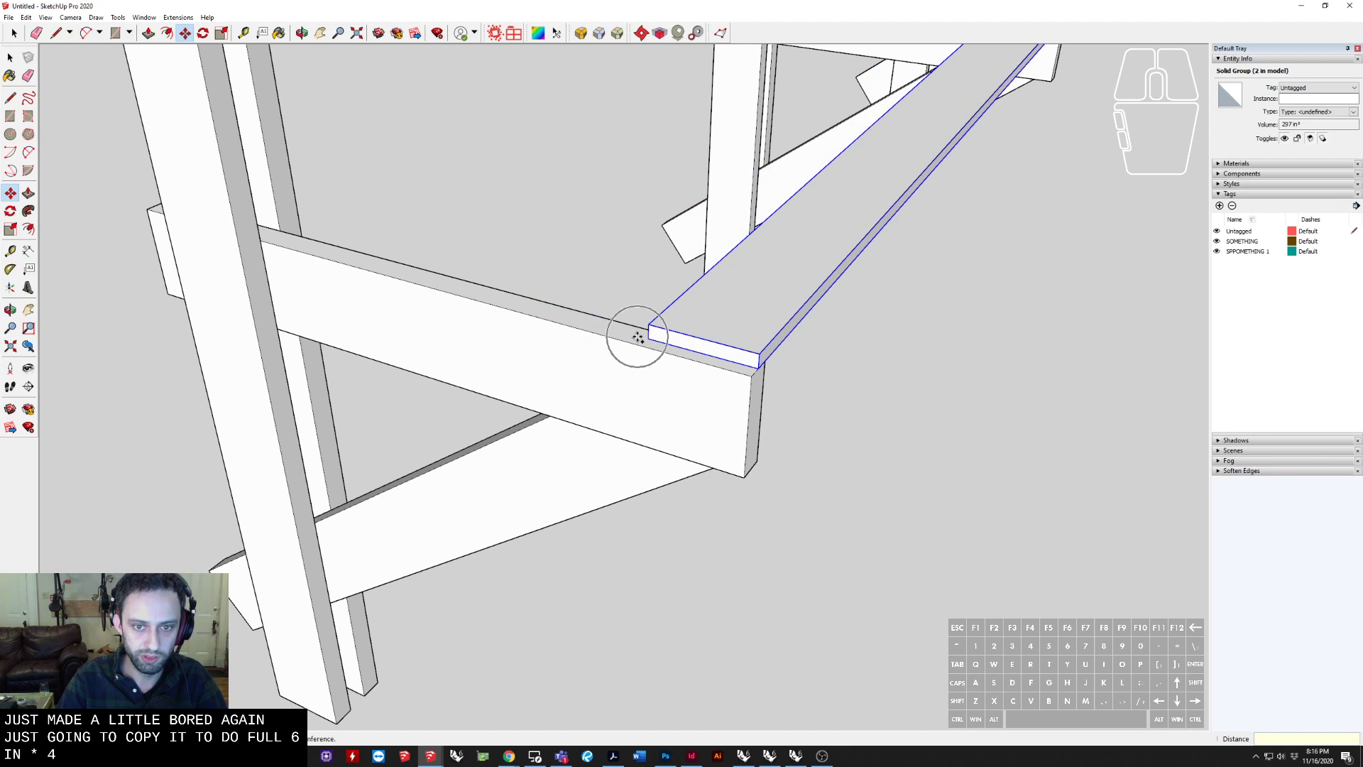
Copy the seat board 6" inward along the bench arm and repeat the copy four times
{"action": "left_click", "coordinate": [671, 334]}
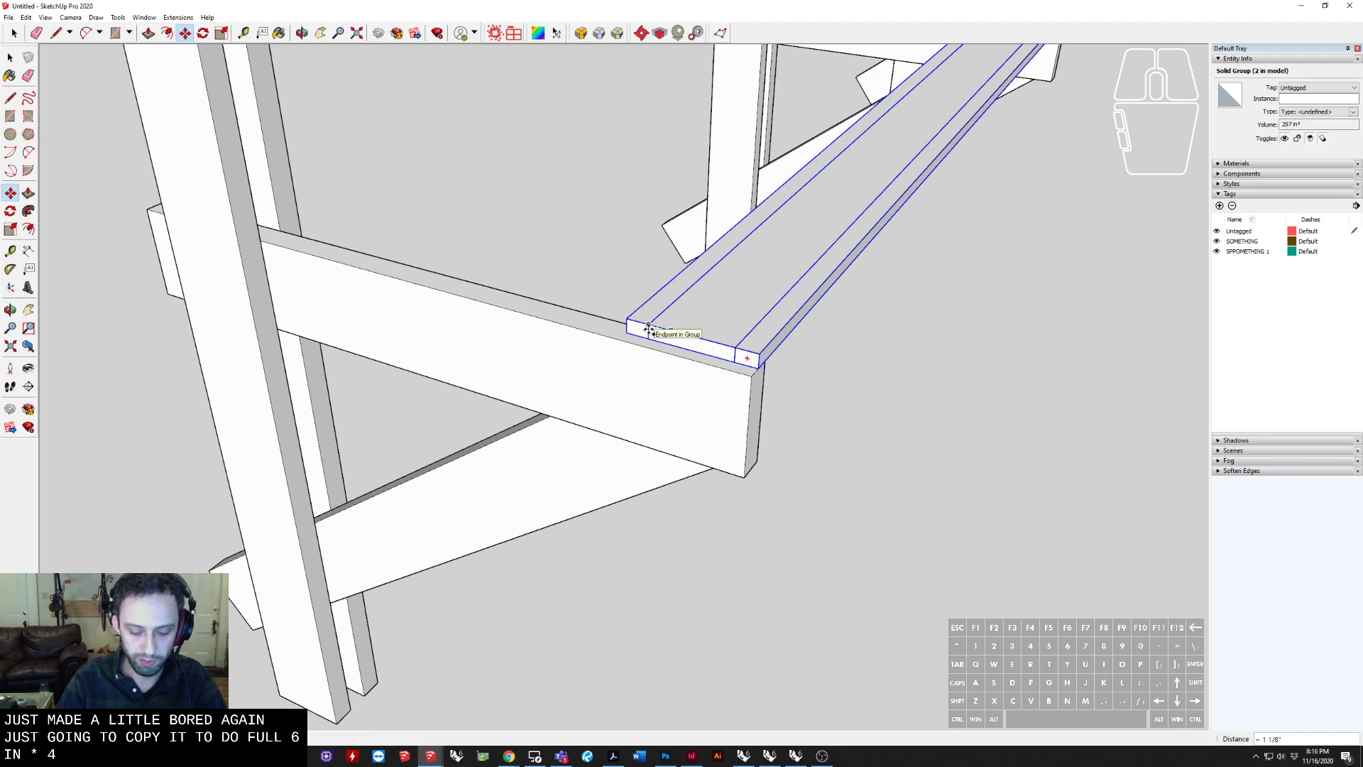
{"action": "type", "text": "6"}
{"action": "key", "text": "Return"}
{"action": "type", "text": "*"}
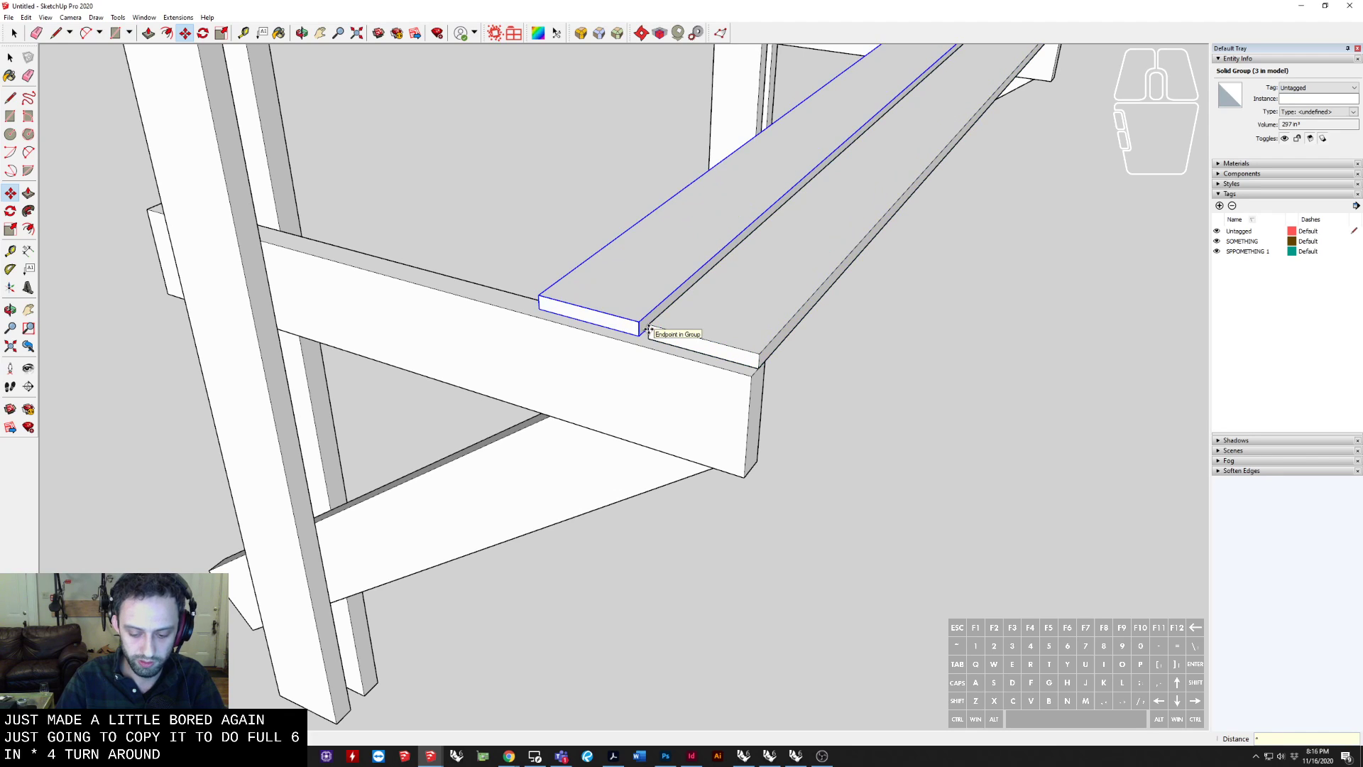
{"action": "type", "text": "4"}
{"action": "key", "text": "Return"}
{"action": "key", "text": "space"}
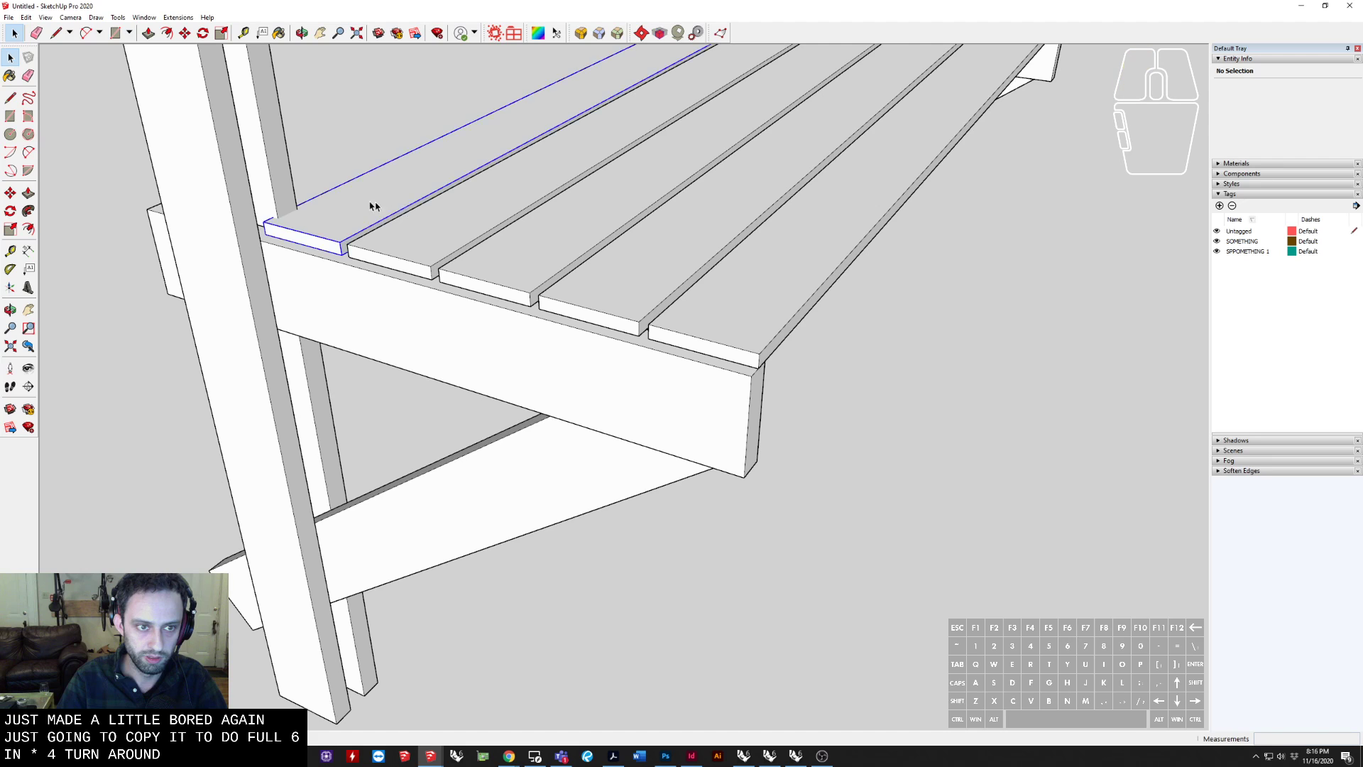
Select all five seat boards and shift them slightly outward along the bench arm, clear of the uprights
{"action": "left_click", "coordinate": [559, 229], "text": "shift"}
{"action": "left_click", "coordinate": [632, 279], "text": "shift"}
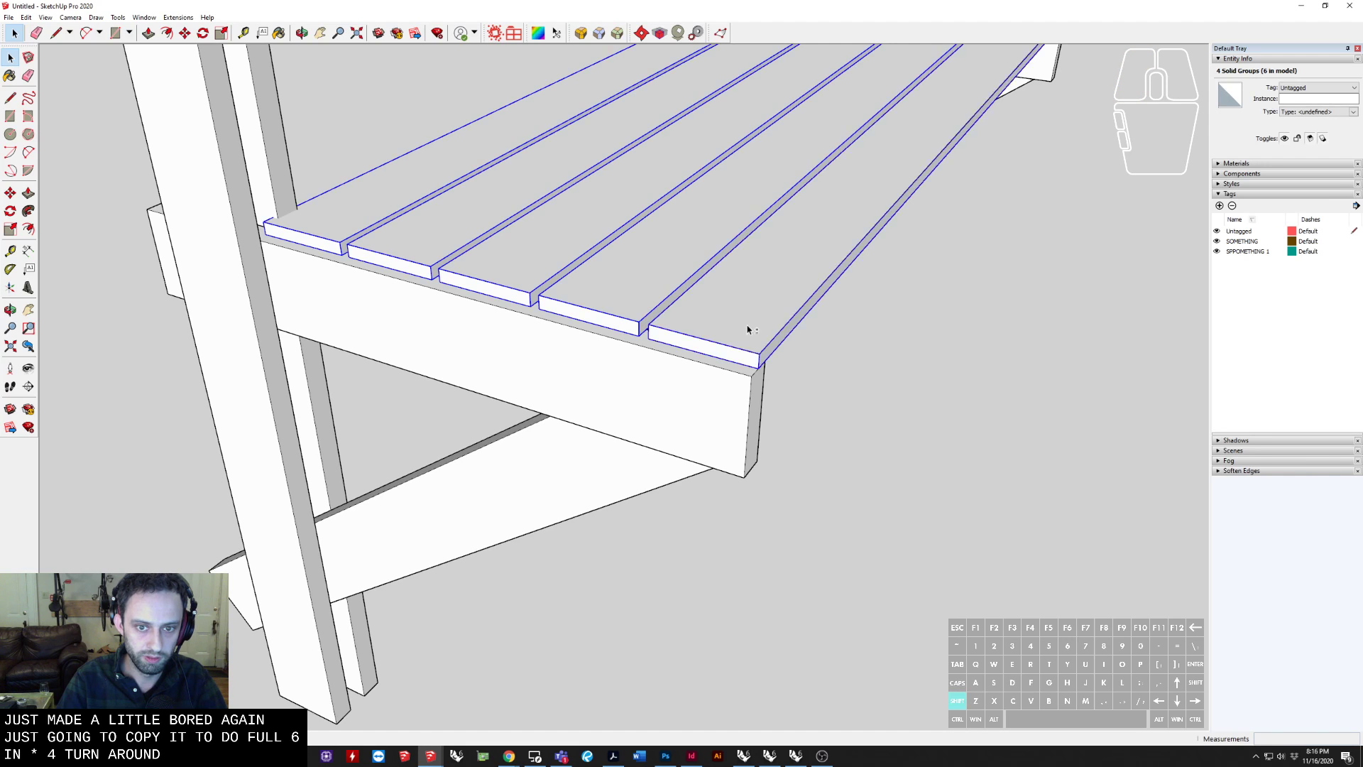
{"action": "key", "text": "m"}
{"action": "scroll", "coordinate": [483, 325], "scroll_direction": "up", "scroll_amount": 3}
{"action": "scroll", "coordinate": [199, 242], "scroll_direction": "up", "scroll_amount": 3}
{"action": "left_click", "coordinate": [201, 240]}
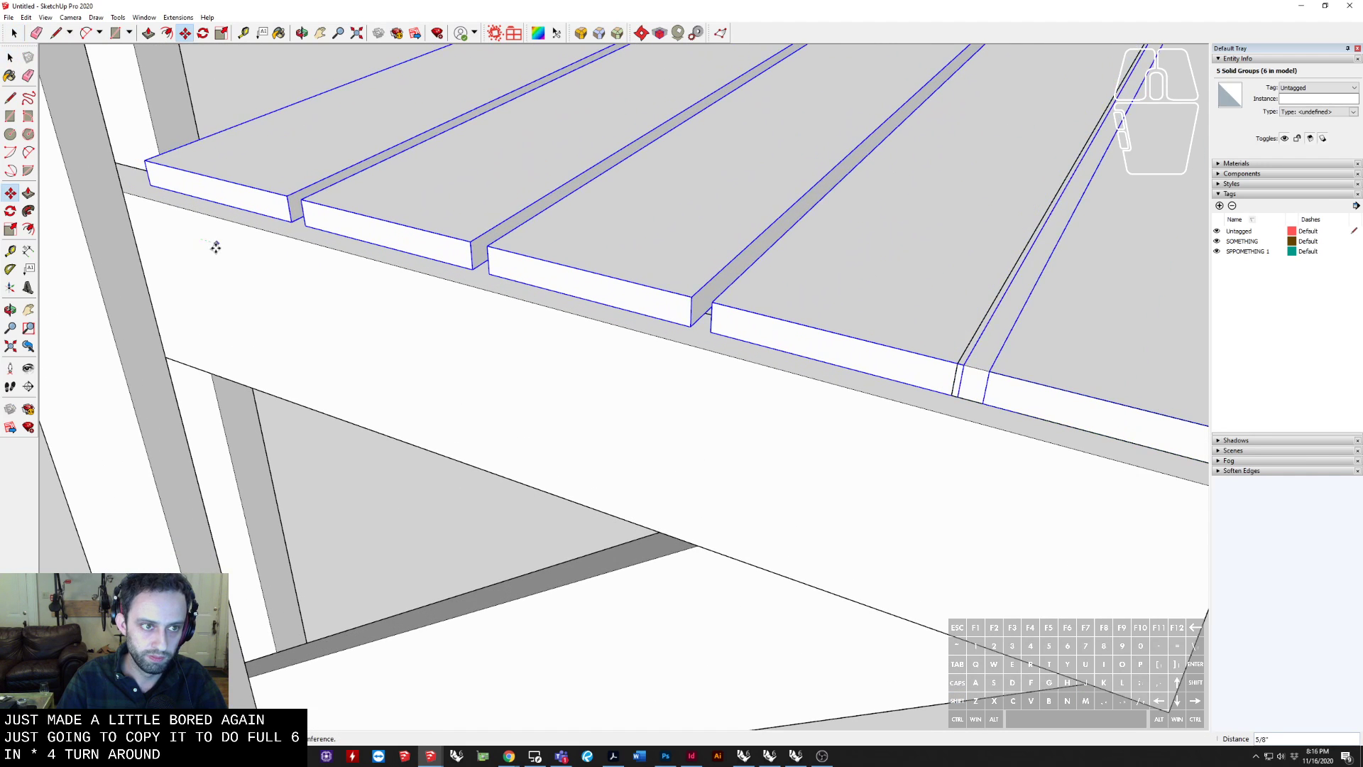
{"action": "left_click", "coordinate": [229, 252]}
{"action": "key", "text": "space"}
{"action": "scroll", "coordinate": [228, 253], "scroll_direction": "down", "scroll_amount": 3}
{"action": "middle_click_drag", "start_coordinate": [241, 254], "coordinate": [383, 291]}
{"action": "middle_click_drag", "start_coordinate": [383, 291], "coordinate": [371, 438], "text": "shift"}
{"action": "scroll", "coordinate": [372, 438], "scroll_direction": "down", "scroll_amount": 2}
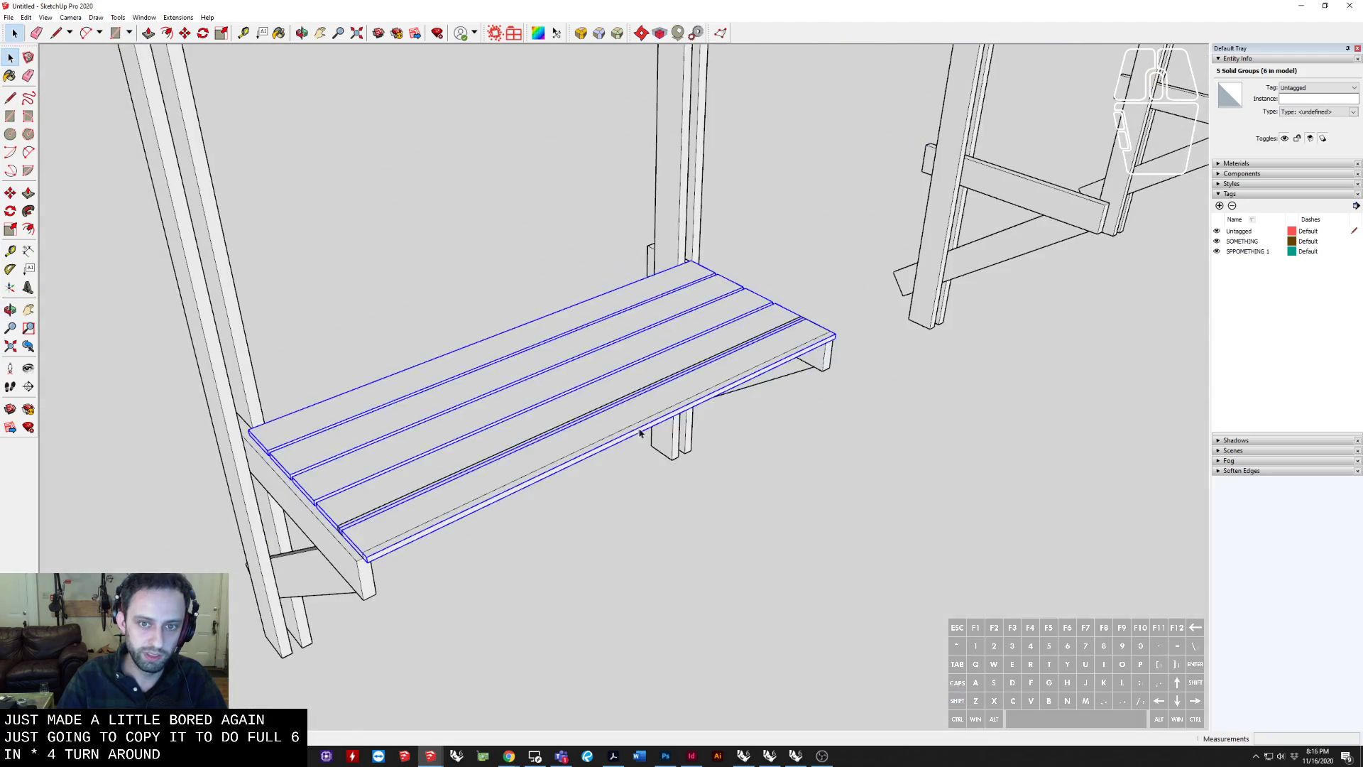
{"action": "middle_click_drag", "start_coordinate": [639, 433], "coordinate": [518, 436]}
{"action": "key", "text": "l"}
{"action": "left_click", "coordinate": [521, 456]}
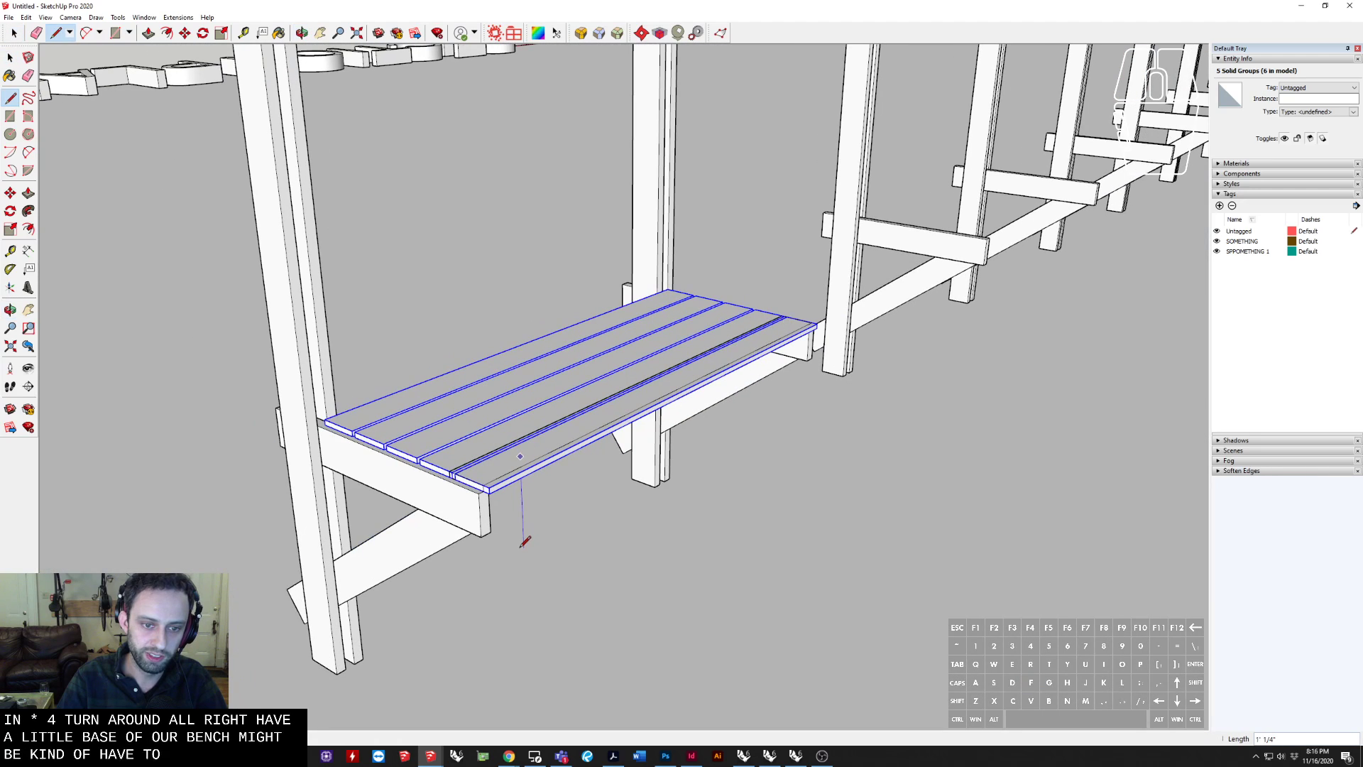
{"action": "key", "text": "shift+space"}
{"action": "middle_click_drag", "start_coordinate": [685, 590], "coordinate": [529, 465]}
{"action": "scroll", "coordinate": [526, 458], "scroll_direction": "up", "scroll_amount": 3}
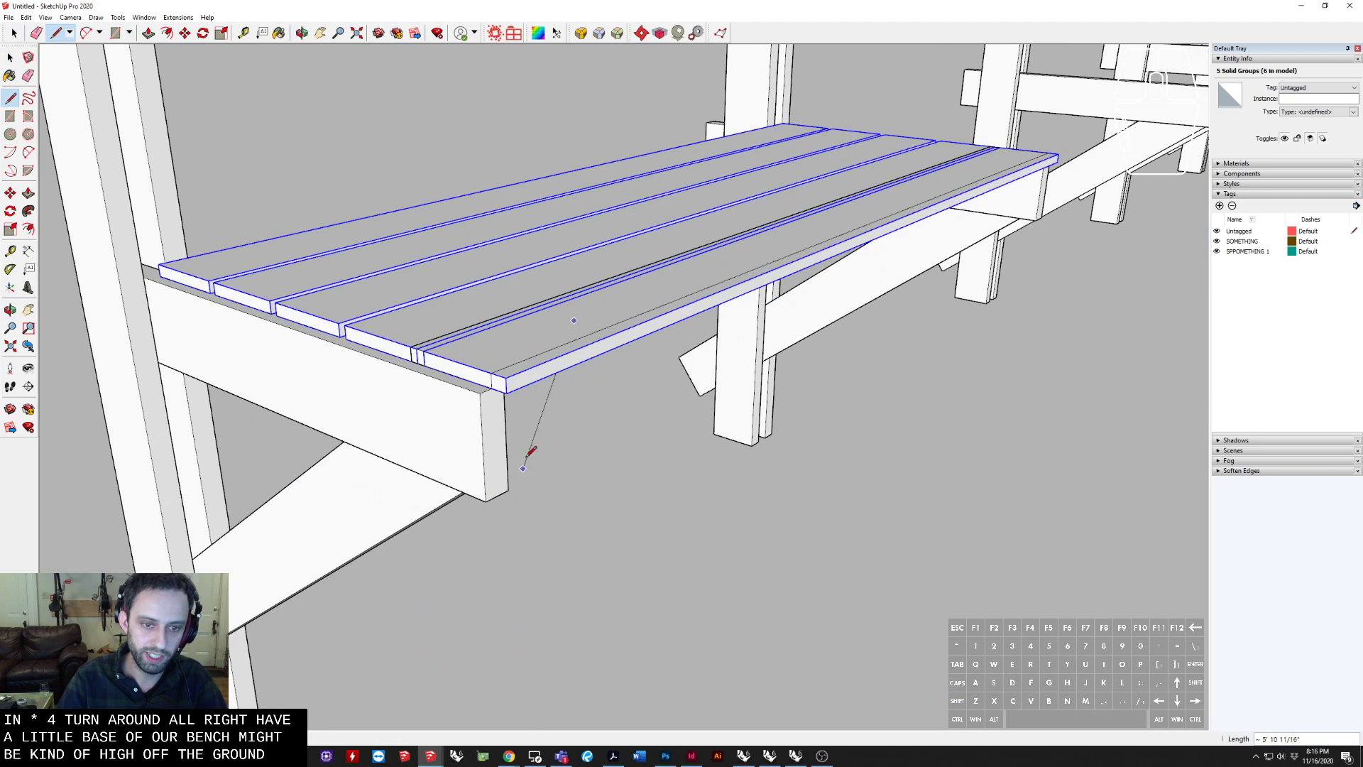
Delete the two overlapping boards at the outer edge of the bench seat
{"action": "key", "text": "space"}
{"action": "left_click", "coordinate": [512, 373]}
{"action": "scroll", "coordinate": [513, 374], "scroll_direction": "down", "scroll_amount": 3}
{"action": "key", "text": "Delete"}
{"action": "left_click", "coordinate": [447, 353]}
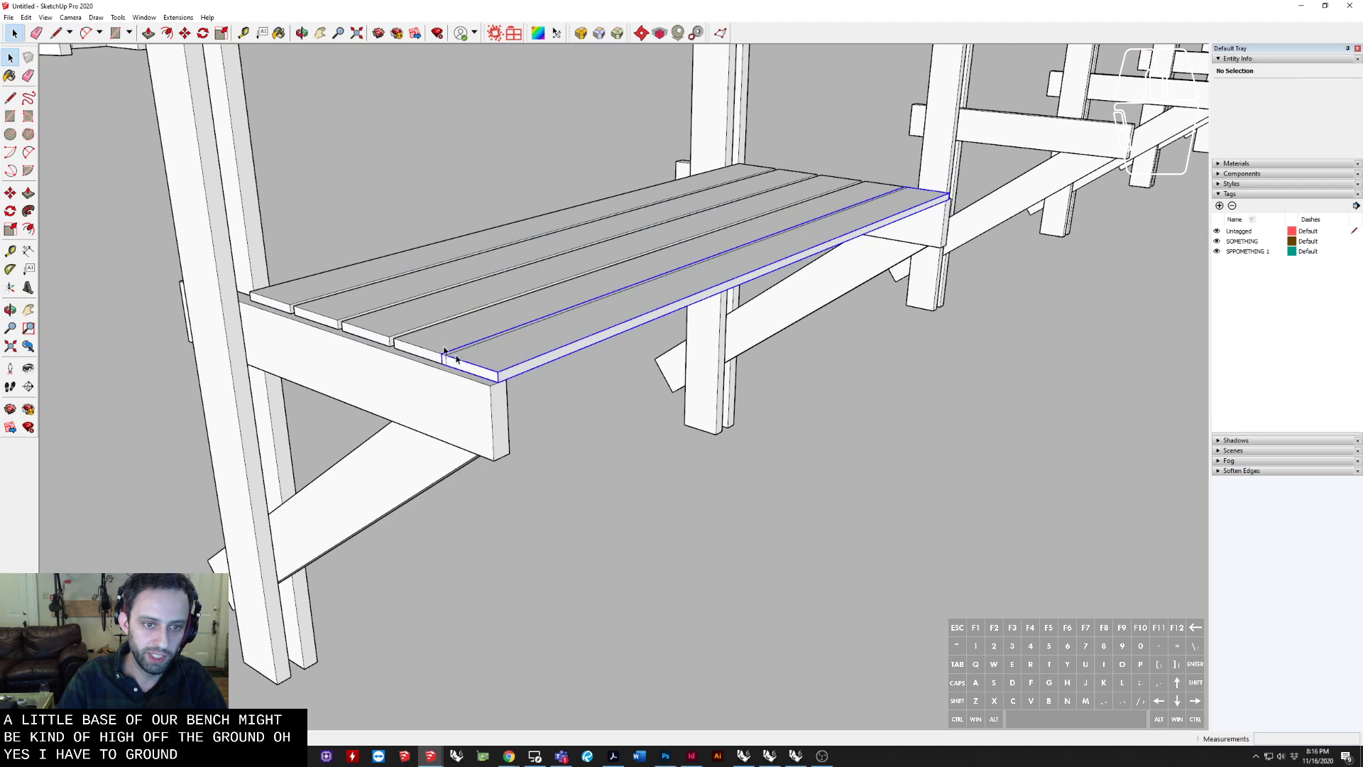
{"action": "key", "text": "Delete"}
Copy the outermost remaining seat board outward by one board spacing to fill the front of the seat
{"action": "left_click", "coordinate": [445, 344]}
{"action": "left_click", "coordinate": [412, 321]}
{"action": "left_click", "coordinate": [322, 289]}
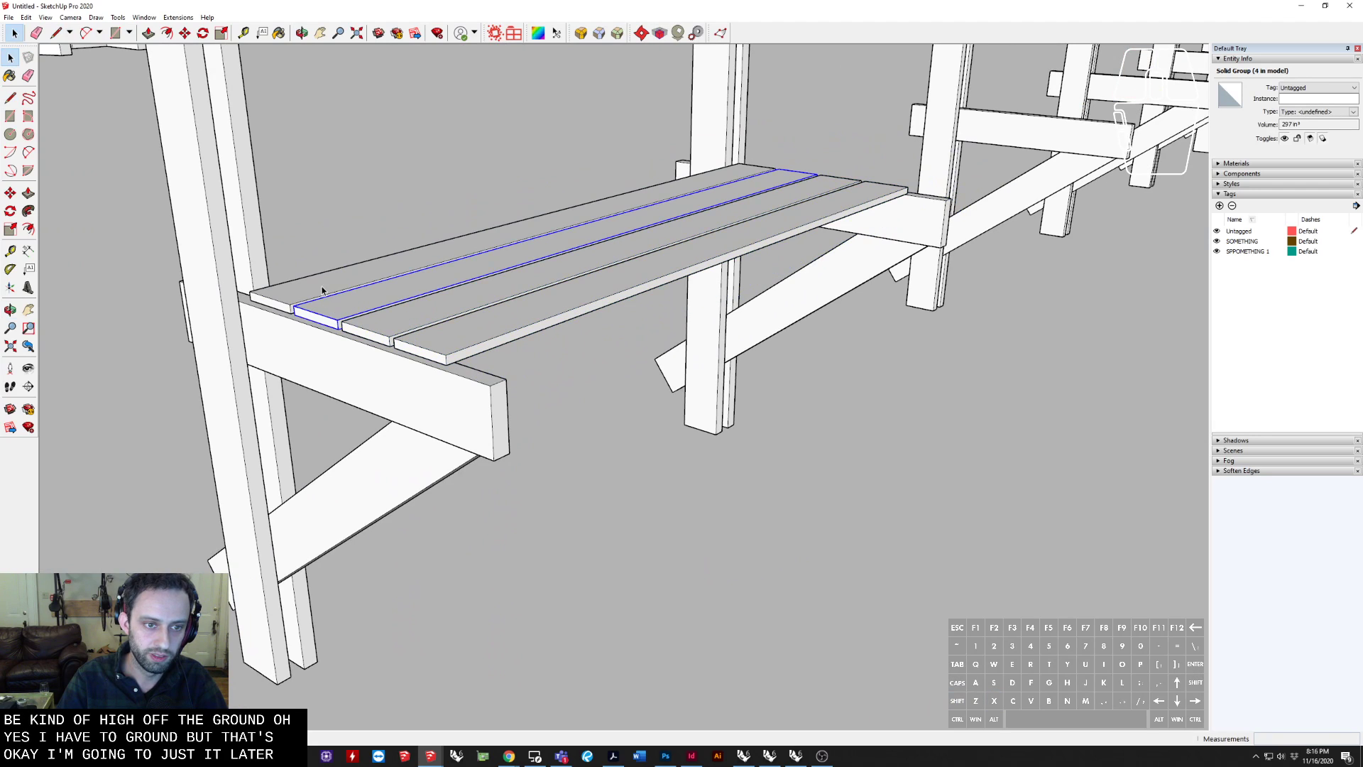
{"action": "left_click", "coordinate": [471, 330]}
{"action": "key", "text": "m"}
{"action": "scroll", "coordinate": [403, 345], "scroll_direction": "up", "scroll_amount": 3}
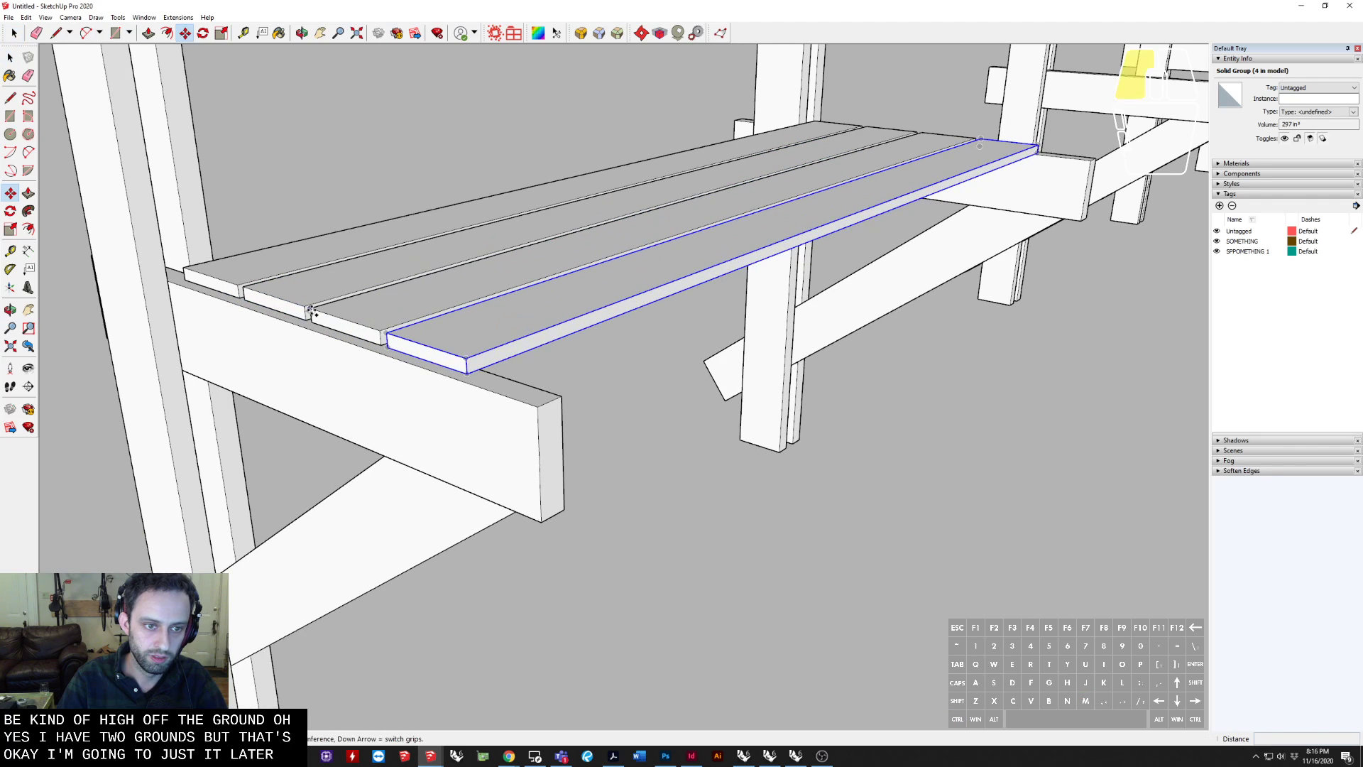
{"action": "left_click", "coordinate": [310, 309]}
{"action": "left_click", "coordinate": [387, 333]}
{"action": "key", "text": "space"}
{"action": "scroll", "coordinate": [460, 356], "scroll_direction": "down", "scroll_amount": 1}
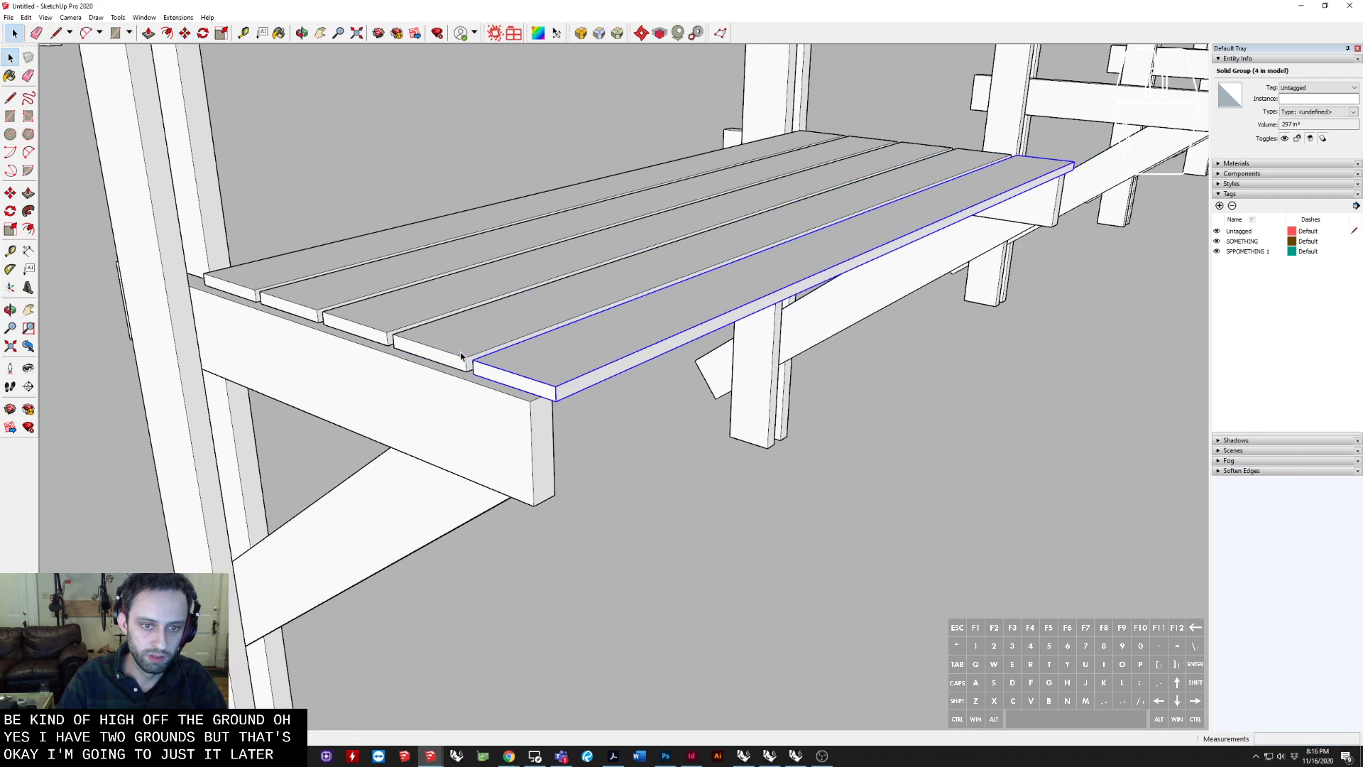
Copy the innermost bench seat board straight up about 6' 2" onto the top edge of the canopy rafter
{"action": "scroll", "coordinate": [468, 398], "scroll_direction": "down", "scroll_amount": 6}
{"action": "middle_click_drag", "start_coordinate": [523, 369], "coordinate": [676, 495]}
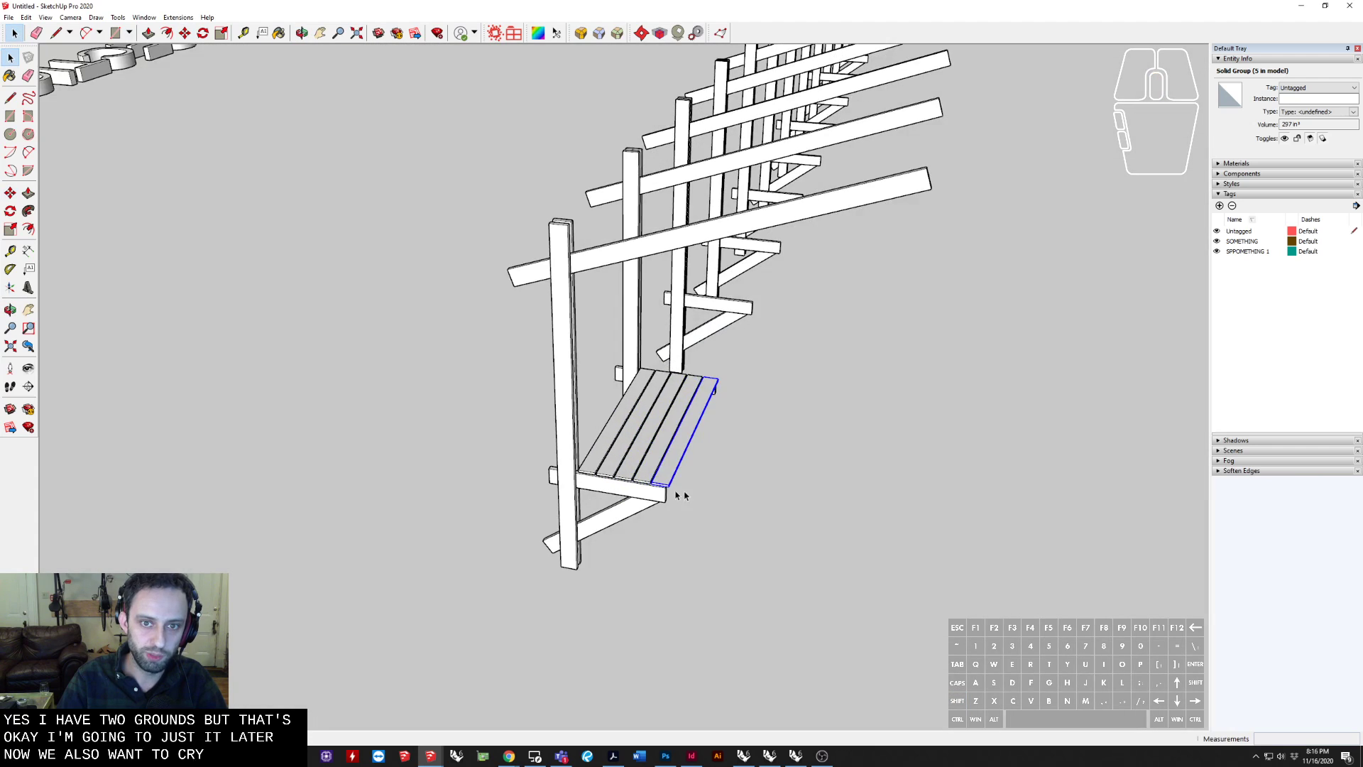
{"action": "scroll", "coordinate": [593, 482], "scroll_direction": "up", "scroll_amount": 3}
{"action": "left_click", "coordinate": [598, 461]}
{"action": "scroll", "coordinate": [582, 463], "scroll_direction": "up", "scroll_amount": 6}
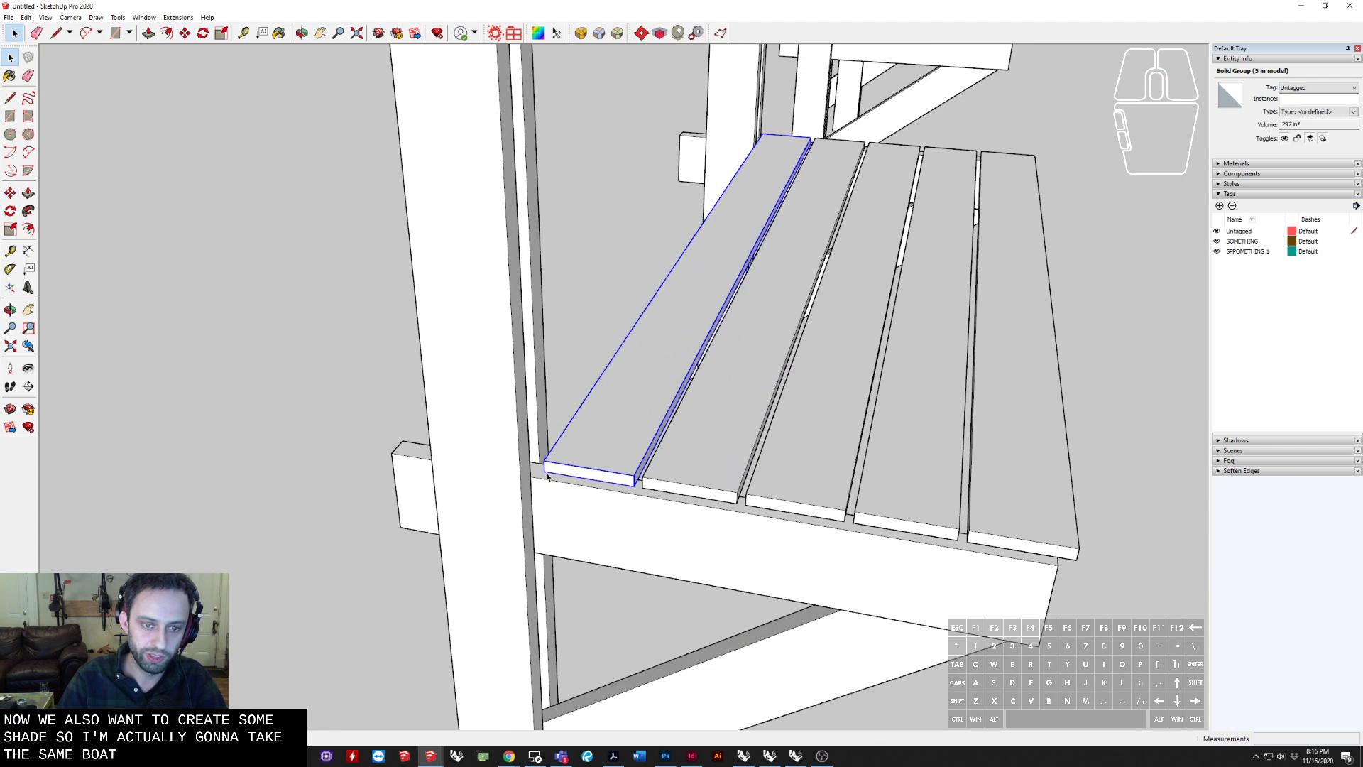
{"action": "left_click", "coordinate": [545, 471]}
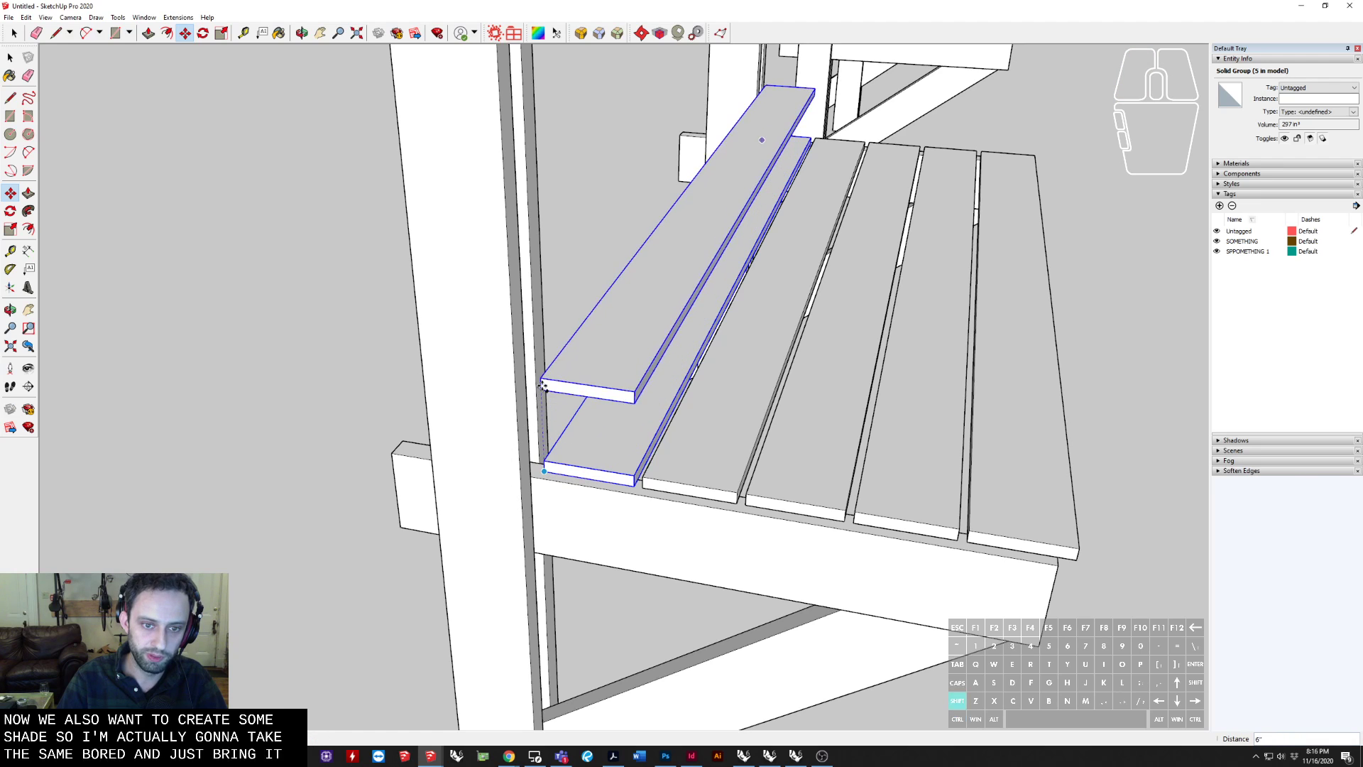
{"action": "scroll", "coordinate": [544, 392], "scroll_direction": "down", "scroll_amount": 4, "text": "shift"}
{"action": "middle_click_drag", "start_coordinate": [545, 265], "coordinate": [473, 563], "text": "shift"}
{"action": "scroll", "coordinate": [417, 406], "scroll_direction": "up", "scroll_amount": 2, "text": "shift"}
{"action": "scroll", "coordinate": [454, 248], "scroll_direction": "up", "scroll_amount": 2, "text": "shift"}
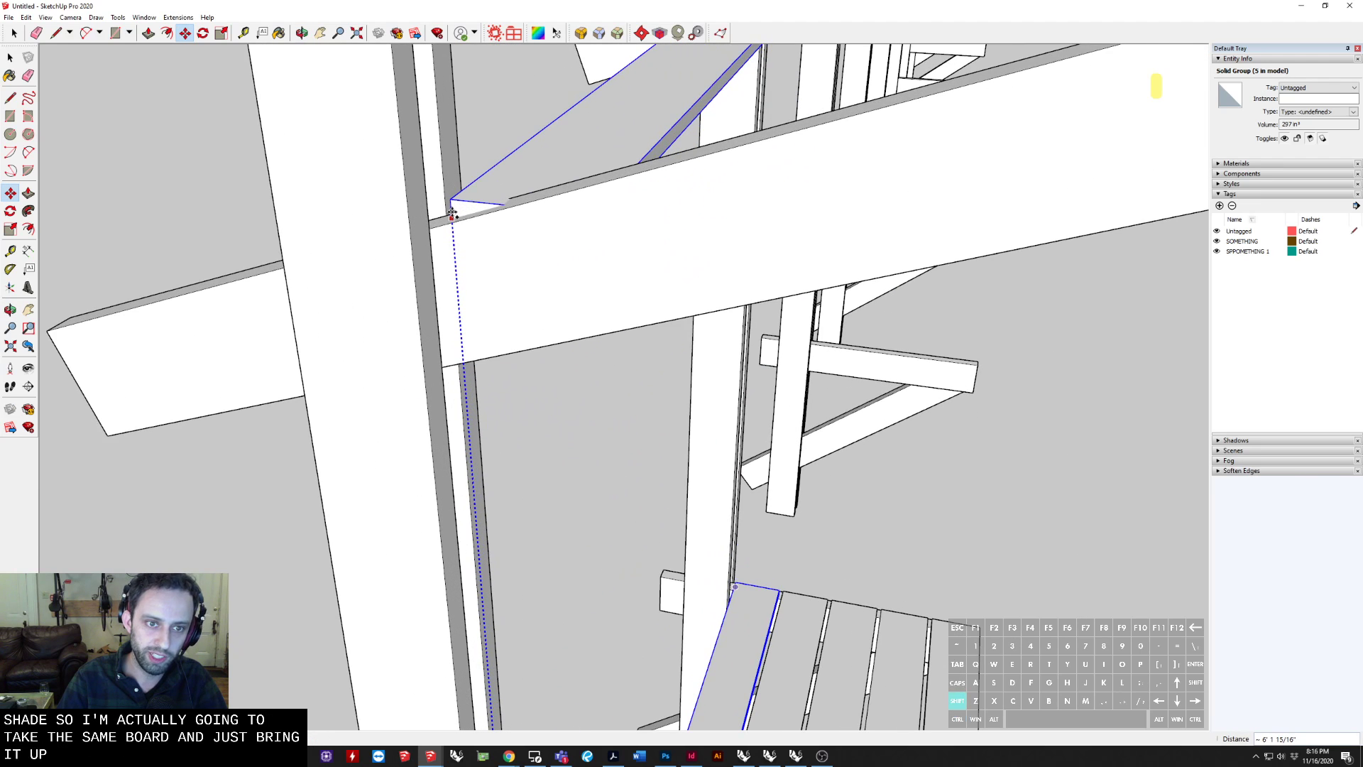
{"action": "left_click", "coordinate": [453, 212], "text": "shift"}
Rotate the raised board about 19.5° around its lower inner corner to follow the slope of the canopy rafter
{"action": "scroll", "coordinate": [452, 212], "scroll_direction": "up", "scroll_amount": 2}
{"action": "key", "text": "q"}
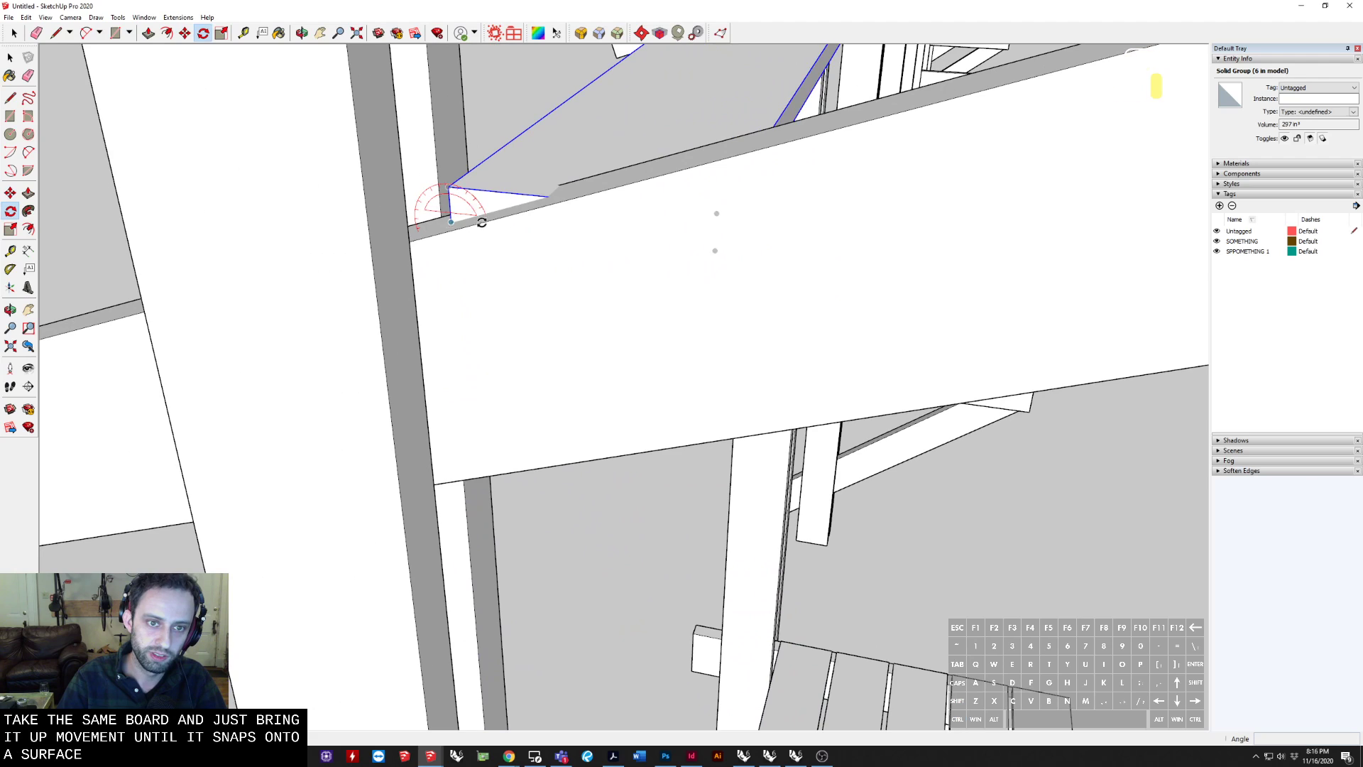
{"action": "left_click", "coordinate": [666, 259]}
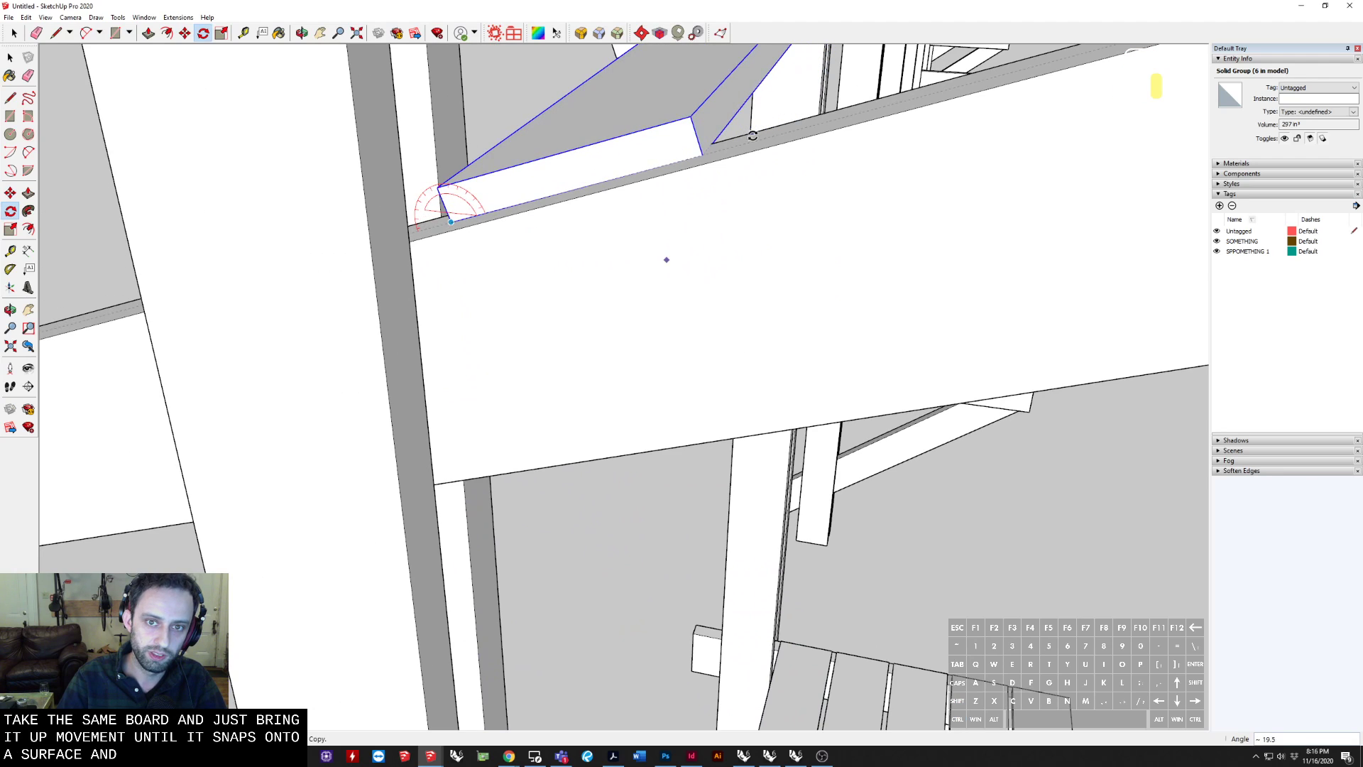
{"action": "scroll", "coordinate": [753, 143], "scroll_direction": "down", "scroll_amount": 2}
{"action": "middle_click_drag", "start_coordinate": [754, 142], "coordinate": [398, 466], "text": "shift"}
{"action": "scroll", "coordinate": [489, 420], "scroll_direction": "down", "scroll_amount": 2}
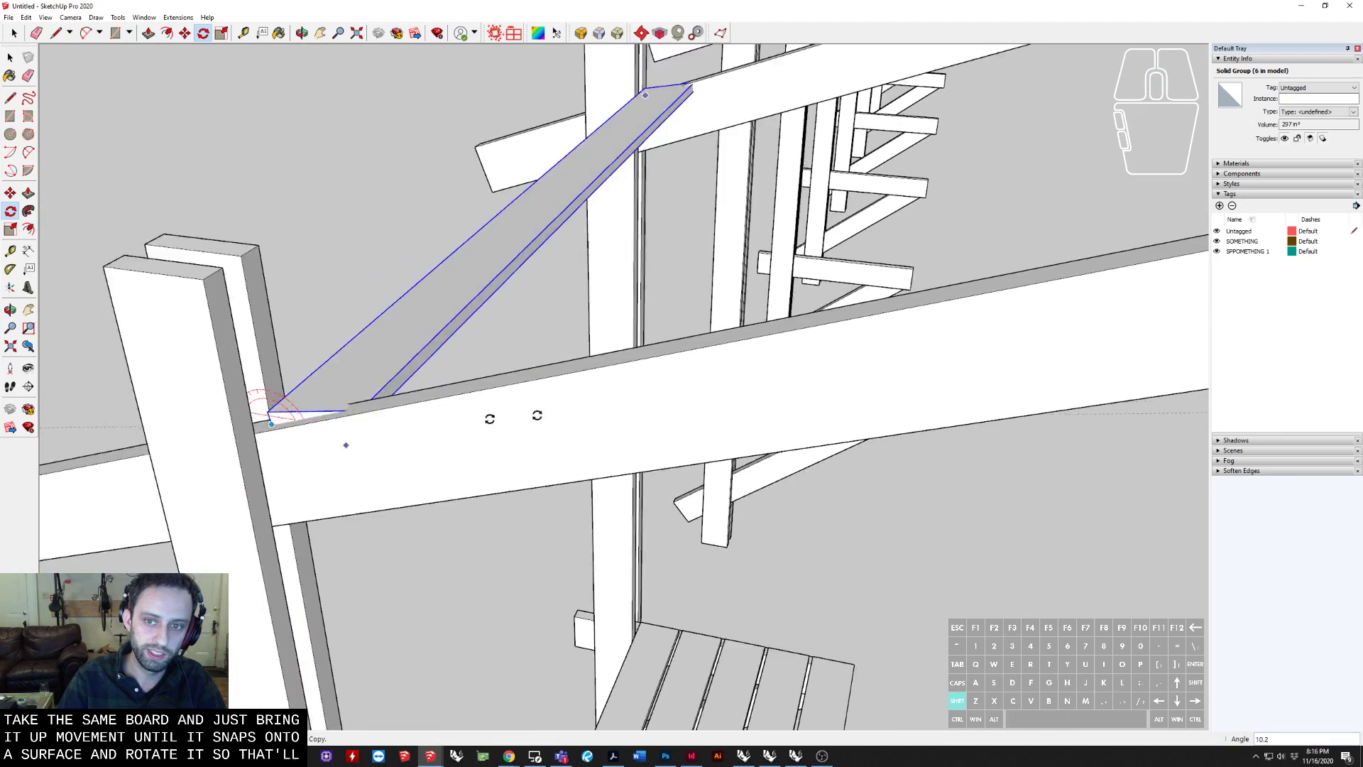
{"action": "middle_click_drag", "start_coordinate": [682, 355], "coordinate": [496, 334], "text": "shift"}
{"action": "scroll", "coordinate": [419, 506], "scroll_direction": "down", "scroll_amount": 2}
{"action": "middle_click_drag", "start_coordinate": [684, 319], "coordinate": [624, 450], "text": "shift"}
{"action": "scroll", "coordinate": [560, 495], "scroll_direction": "down", "scroll_amount": 2}
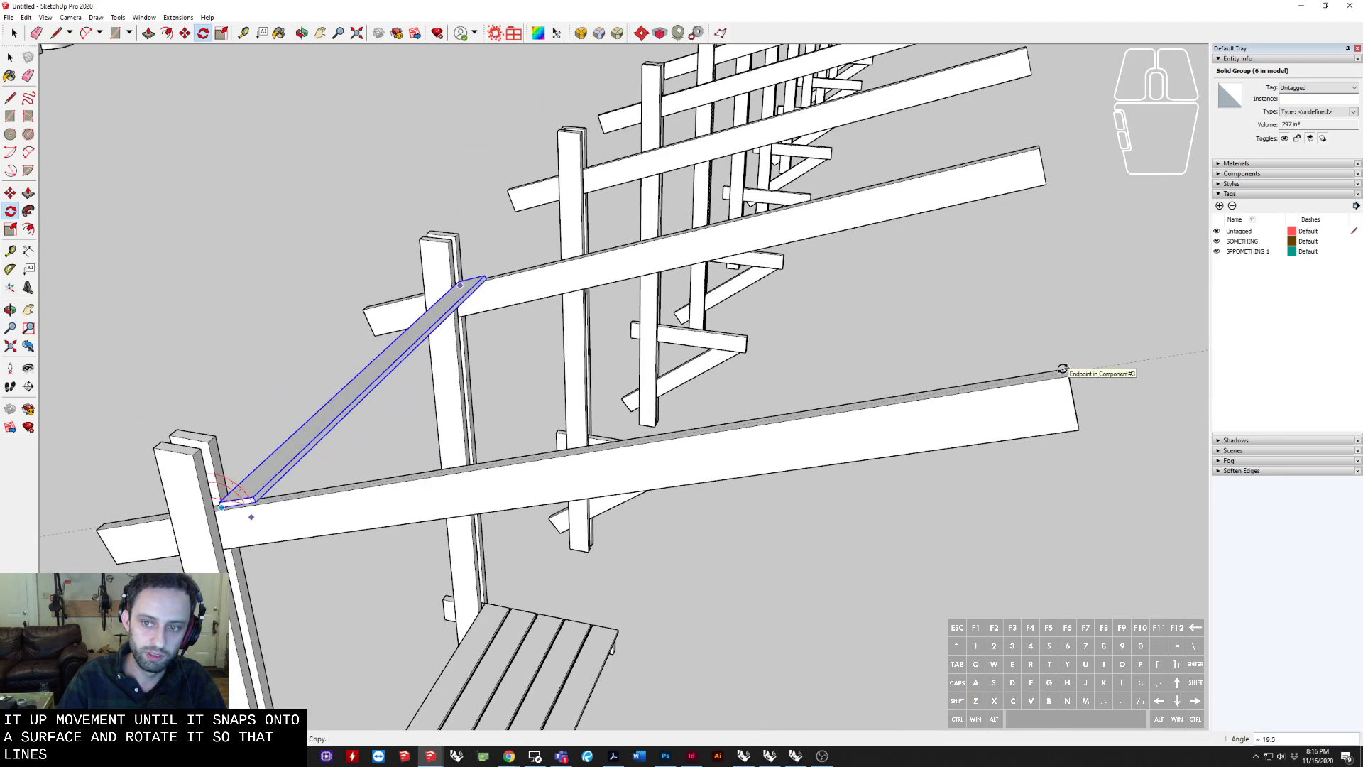
{"action": "left_click", "coordinate": [1063, 368]}
{"action": "key", "text": "space"}
{"action": "middle_click_drag", "start_coordinate": [717, 405], "coordinate": [646, 393]}
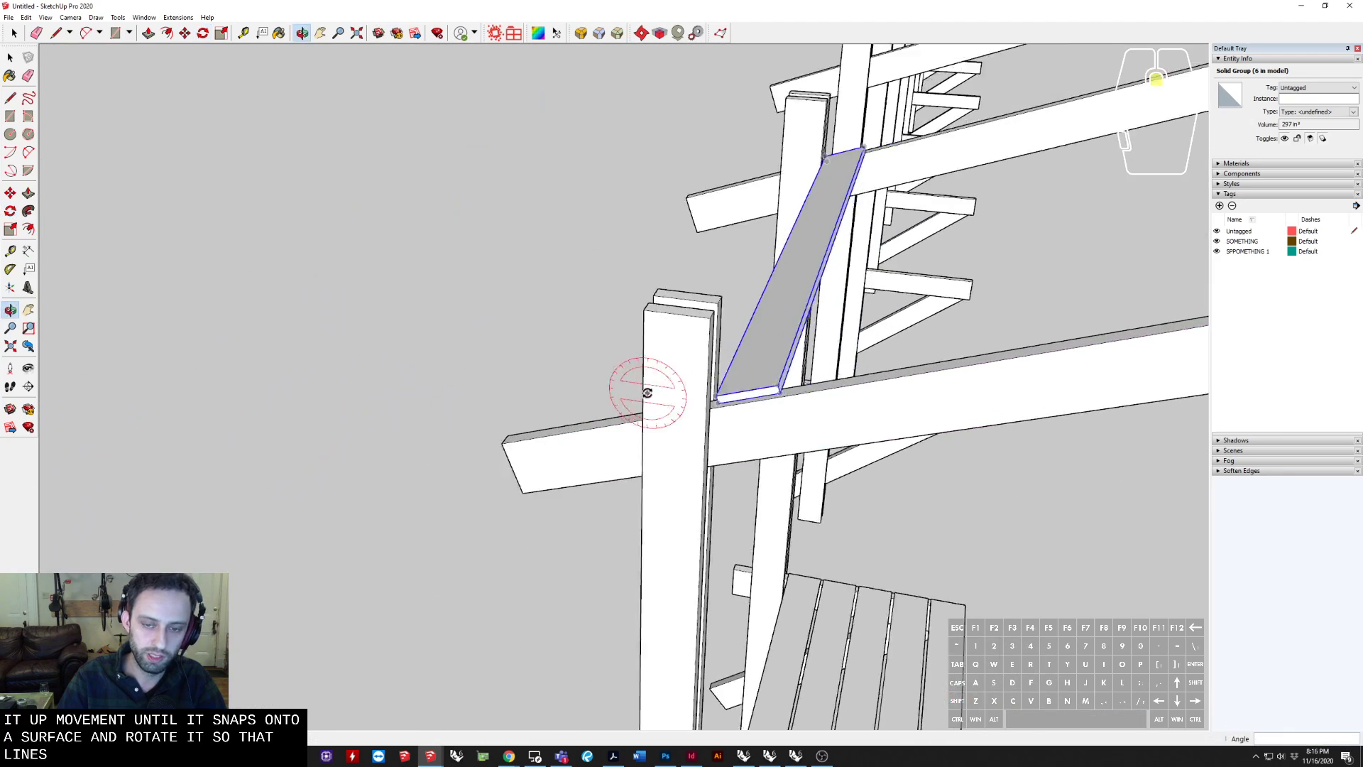
{"action": "scroll", "coordinate": [647, 392], "scroll_direction": "up", "scroll_amount": 2}
{"action": "key", "text": "space"}
{"action": "scroll", "coordinate": [752, 383], "scroll_direction": "up", "scroll_amount": 3}
{"action": "key", "text": "m"}
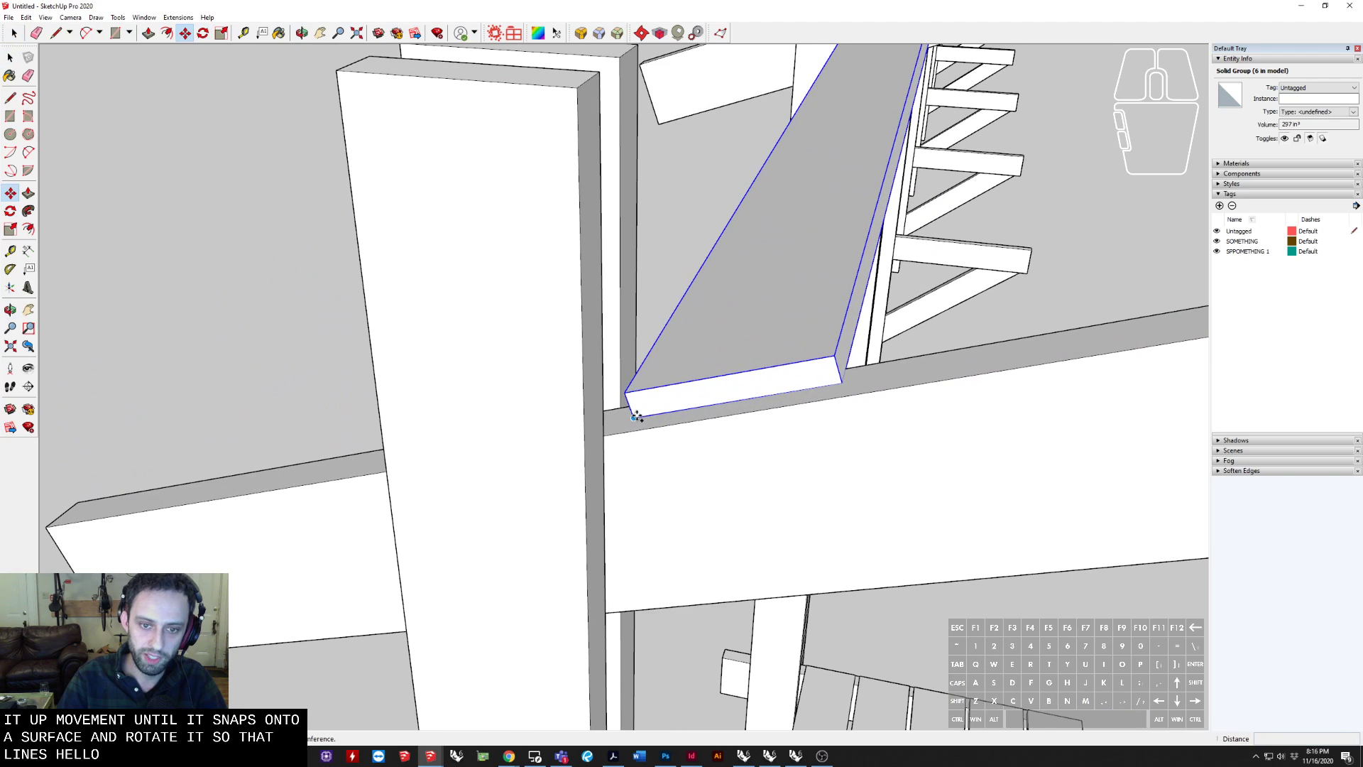
{"action": "left_click", "coordinate": [633, 418]}
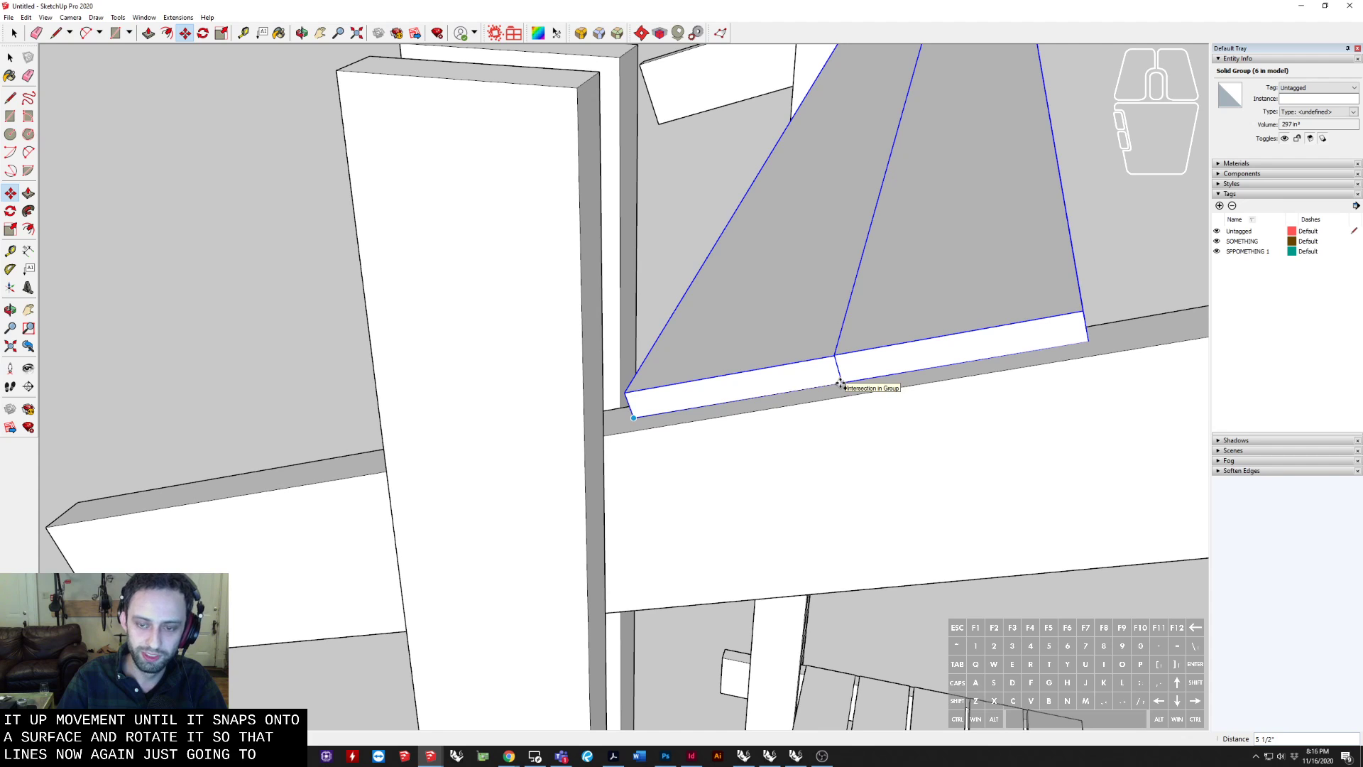
{"action": "scroll", "coordinate": [843, 385], "scroll_direction": "up", "scroll_amount": 4}
{"action": "key", "text": "space"}
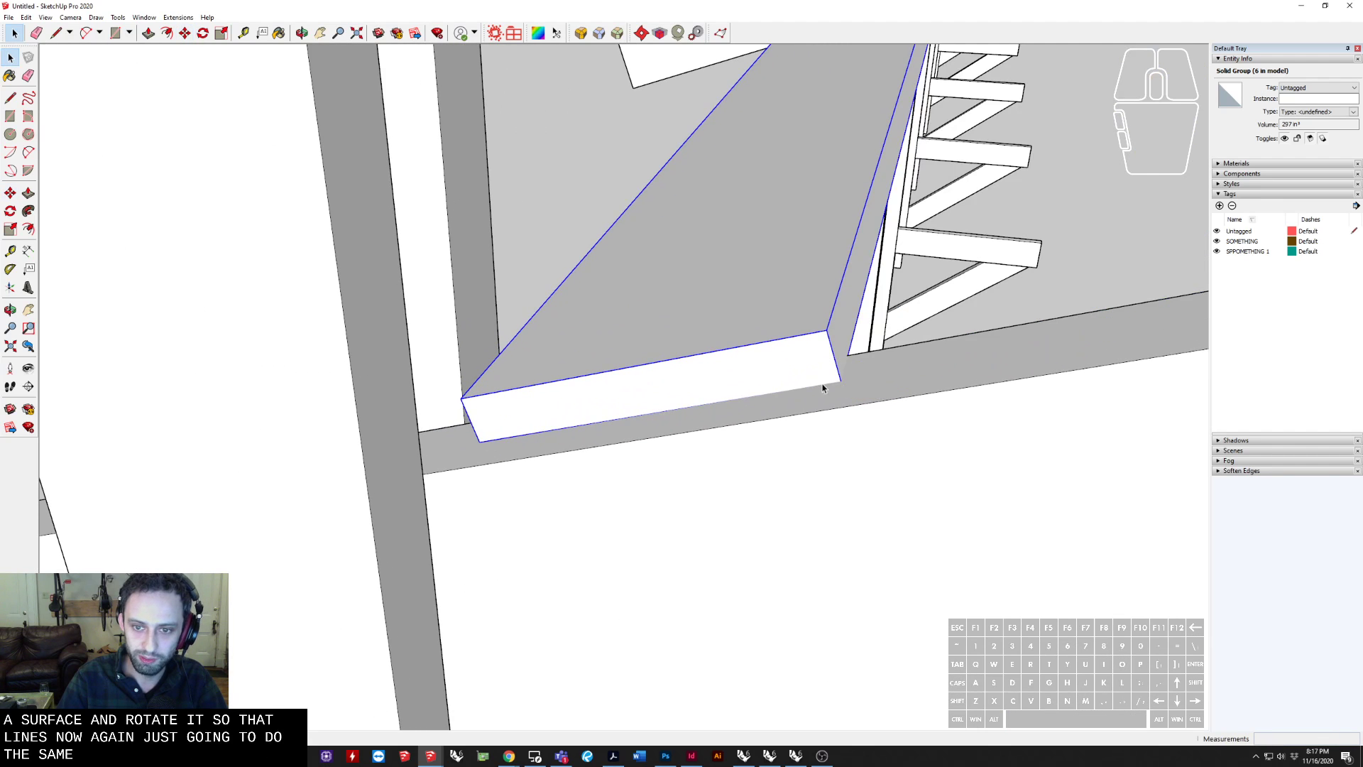
Rotate the shade board slightly around its lower corner to lie flush along the rafter's top edge
{"action": "middle_click_drag", "start_coordinate": [786, 387], "coordinate": [746, 408]}
{"action": "key", "text": "t"}
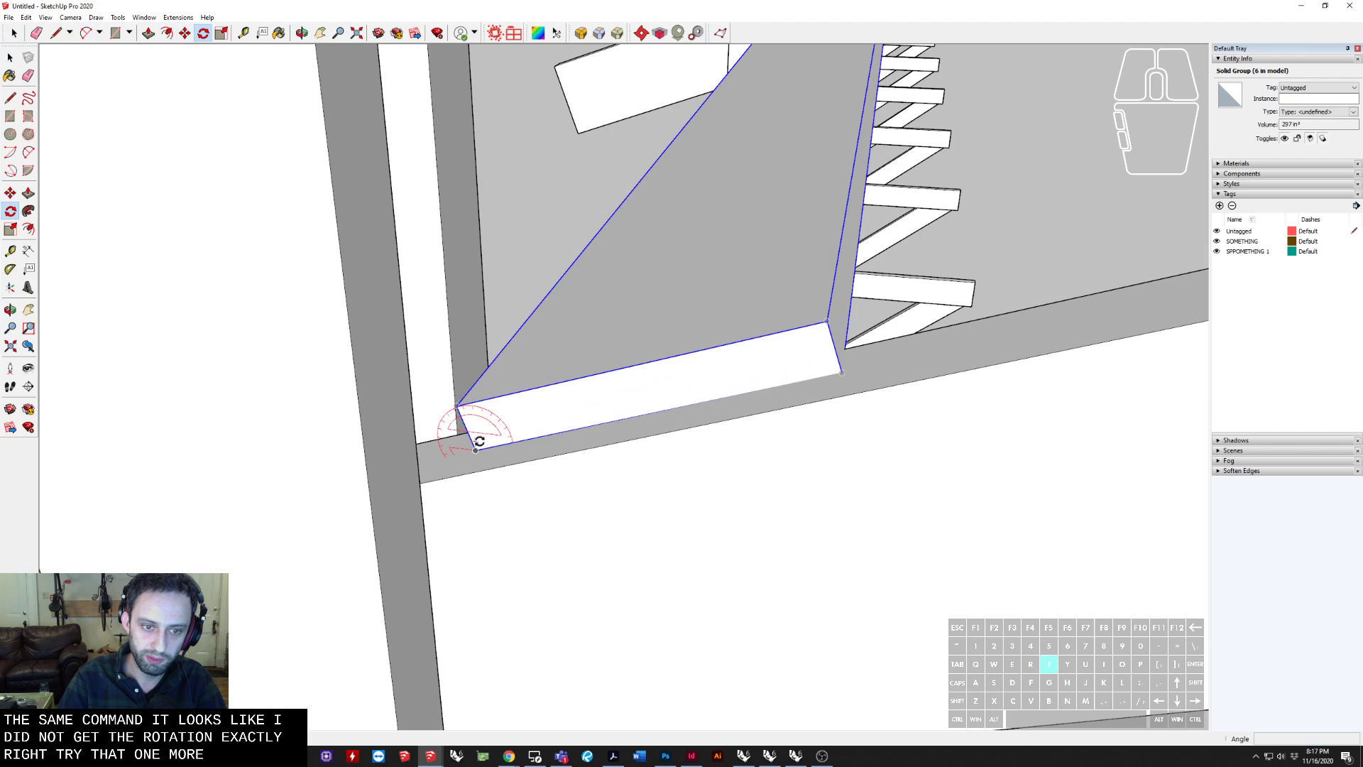
{"action": "middle_click_drag", "start_coordinate": [818, 380], "coordinate": [587, 351]}
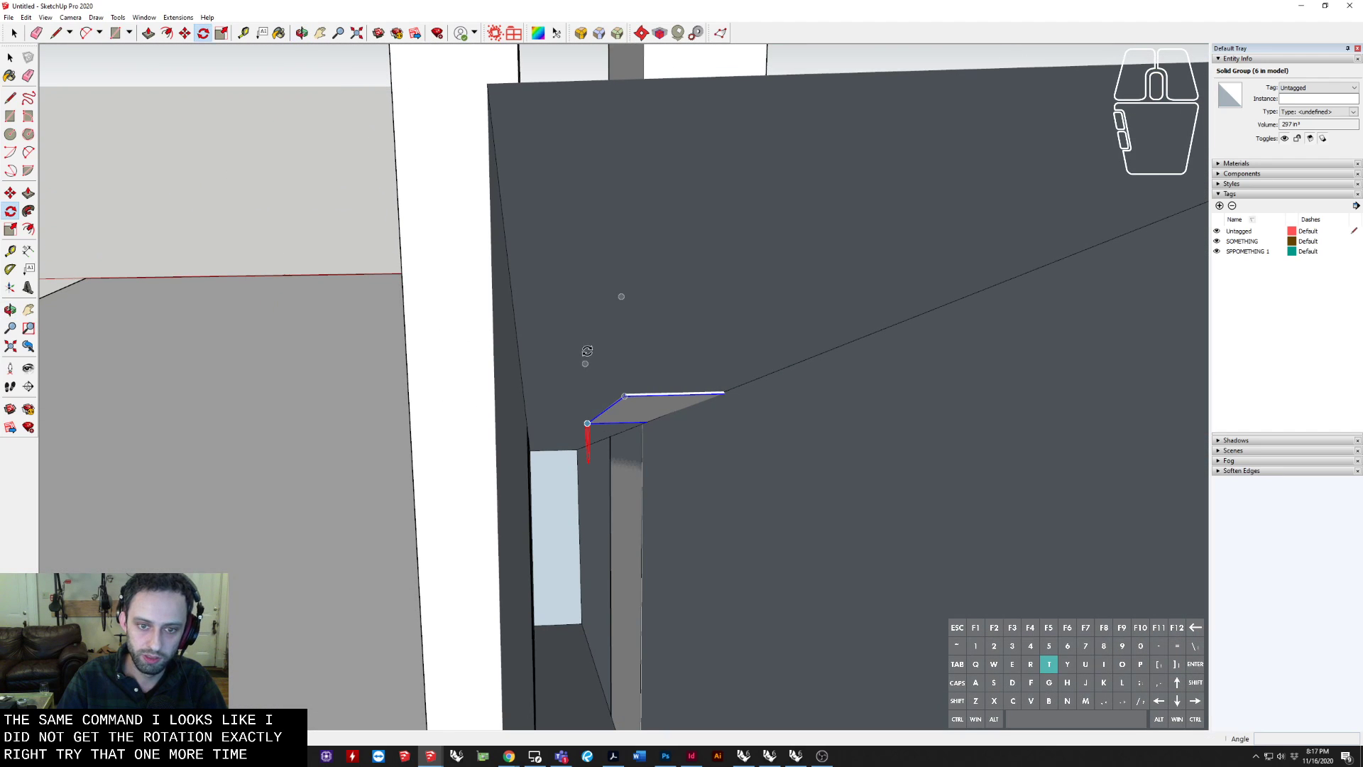
{"action": "left_click", "coordinate": [624, 395]}
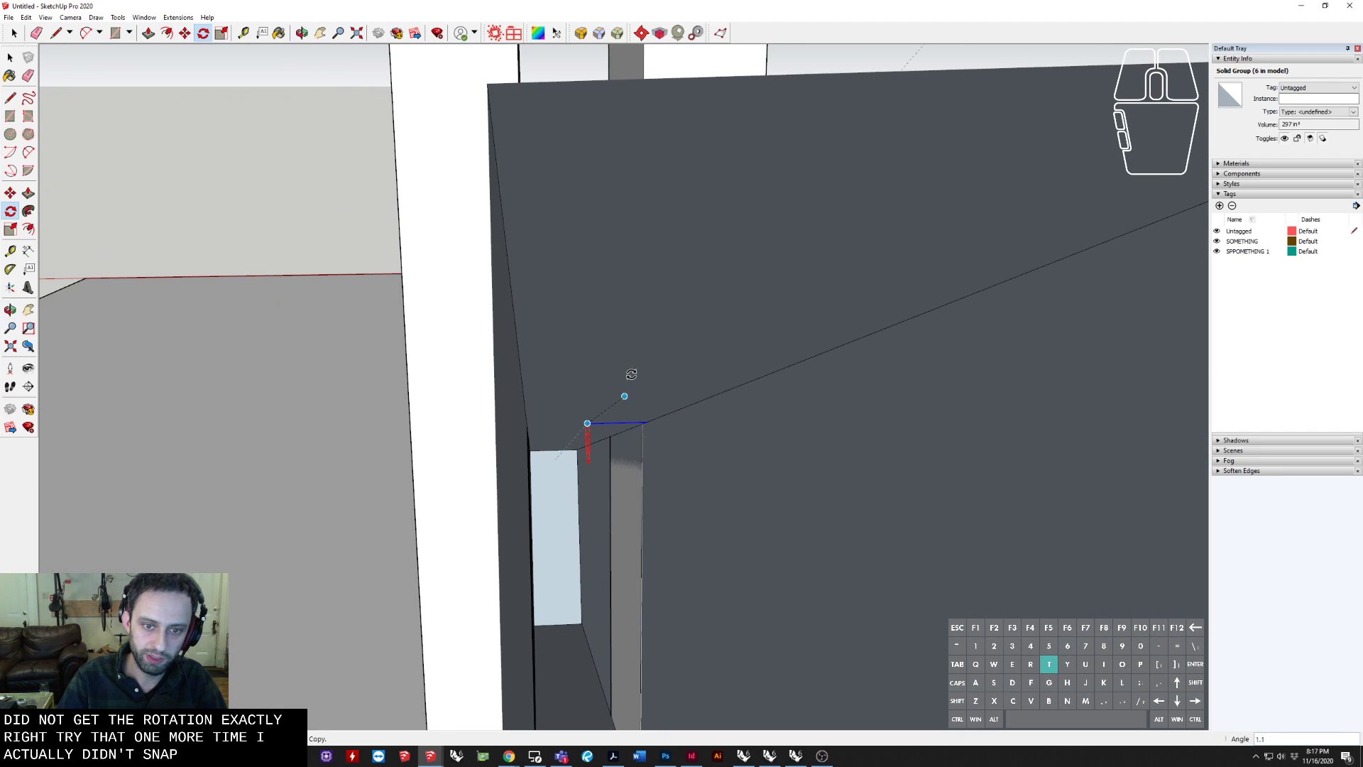
{"action": "scroll", "coordinate": [631, 375], "scroll_direction": "down", "scroll_amount": 8}
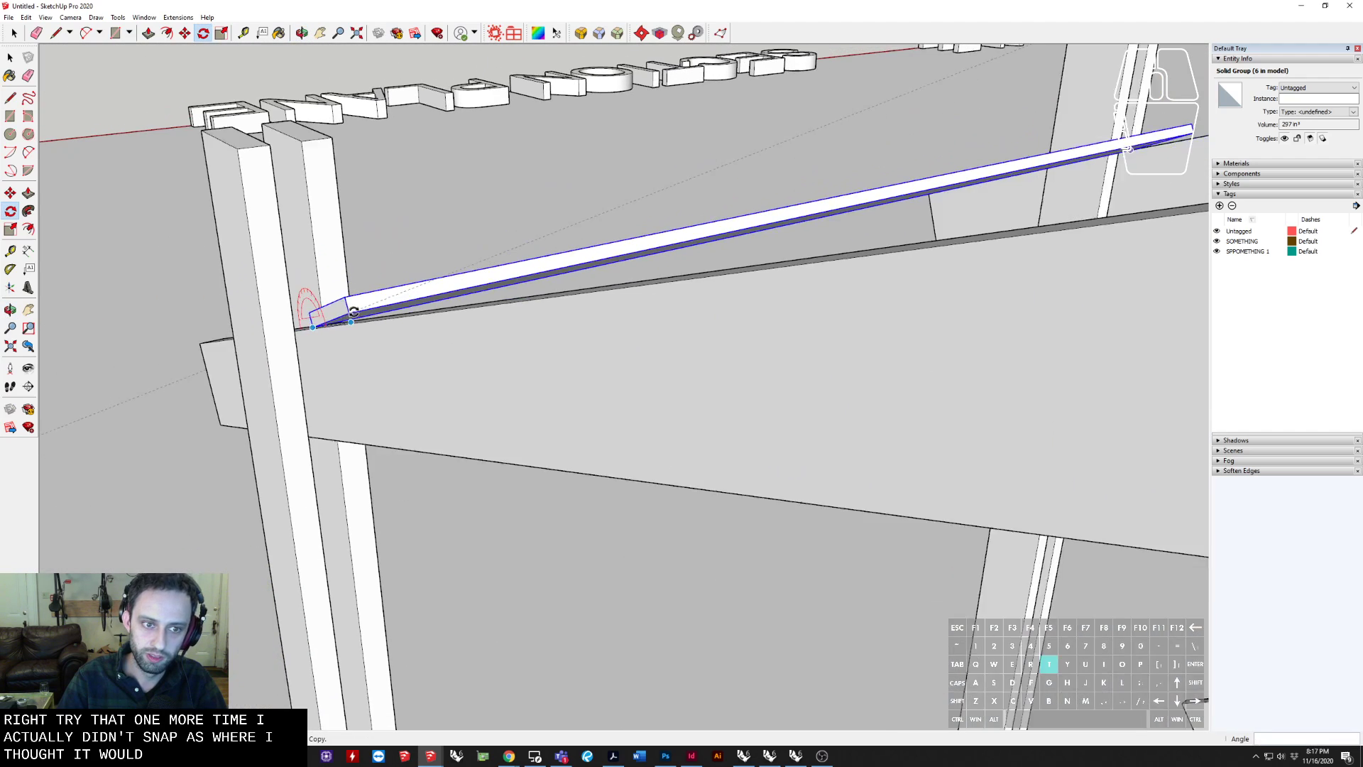
{"action": "scroll", "coordinate": [353, 313], "scroll_direction": "down", "scroll_amount": 2}
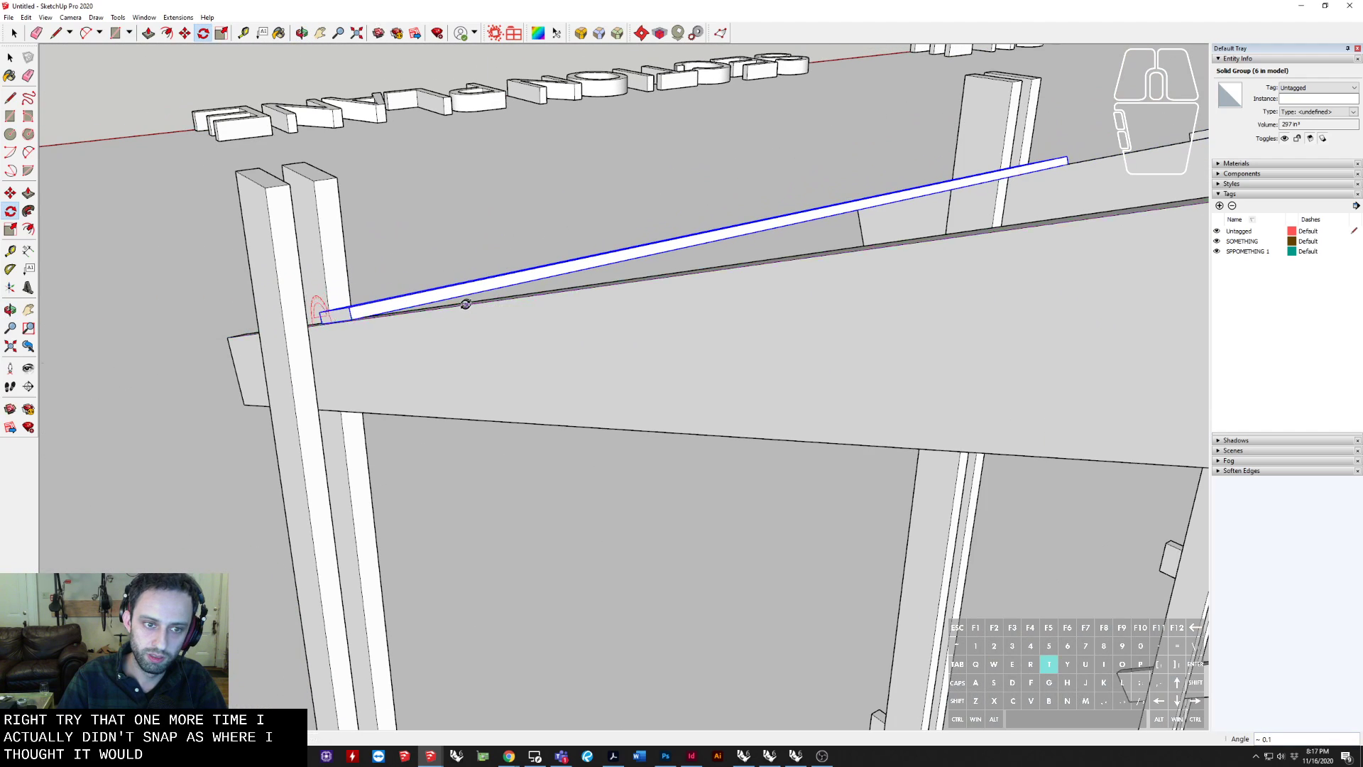
{"action": "left_click", "coordinate": [454, 306]}
{"action": "key", "text": "space"}
{"action": "middle_click_drag", "start_coordinate": [438, 309], "coordinate": [502, 328]}
{"action": "scroll", "coordinate": [314, 372], "scroll_direction": "up", "scroll_amount": 5}
{"action": "middle_click_drag", "start_coordinate": [313, 371], "coordinate": [578, 380]}
{"action": "middle_click_drag", "start_coordinate": [434, 450], "coordinate": [586, 418], "text": "shift"}
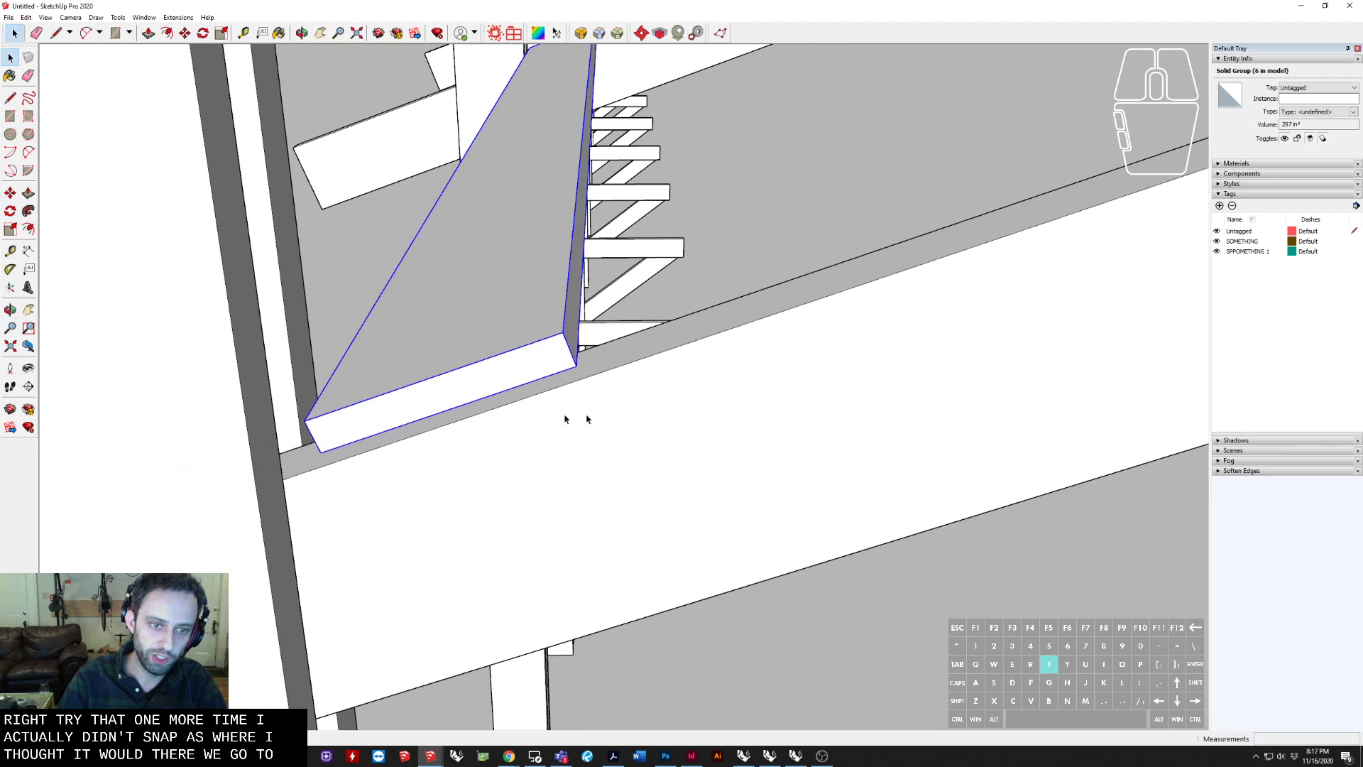
{"action": "key", "text": "m"}
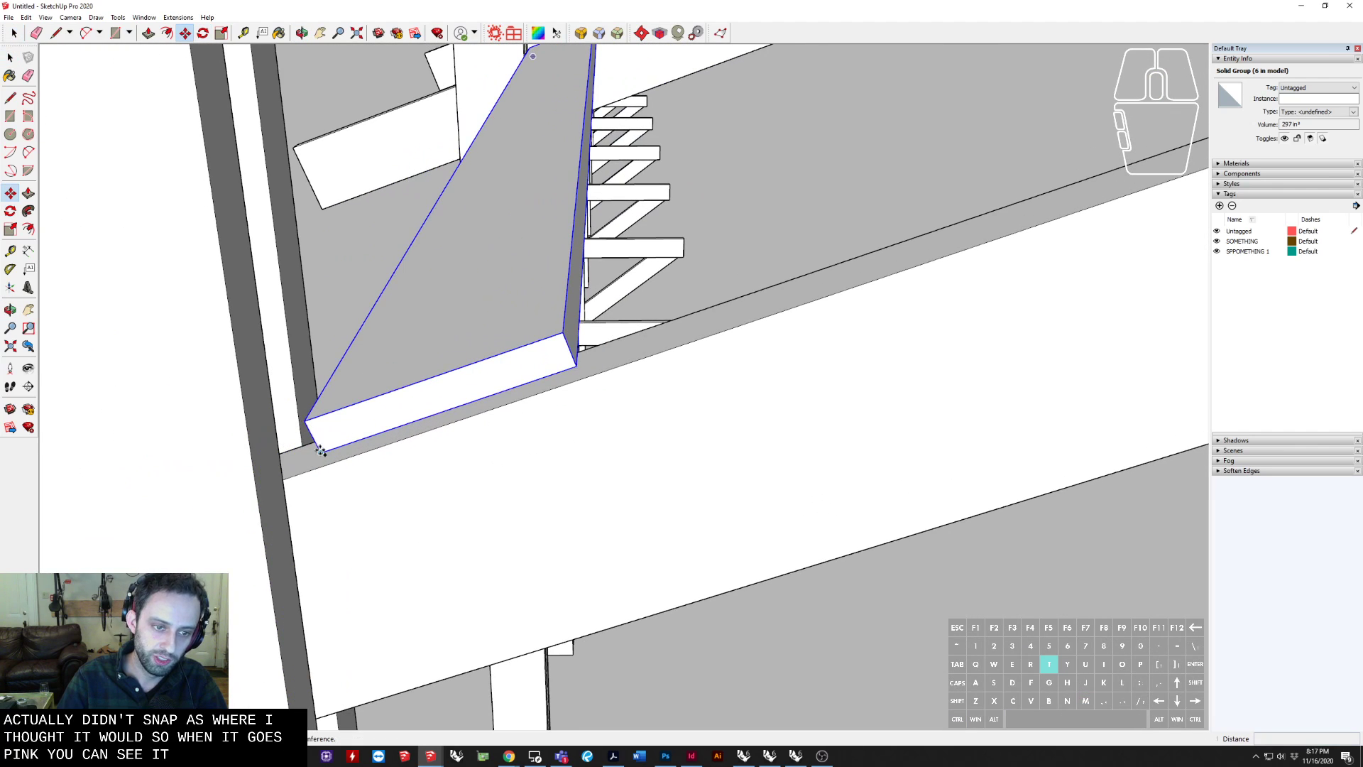
{"action": "left_click", "coordinate": [320, 452]}
{"action": "key", "text": "ctrl"}
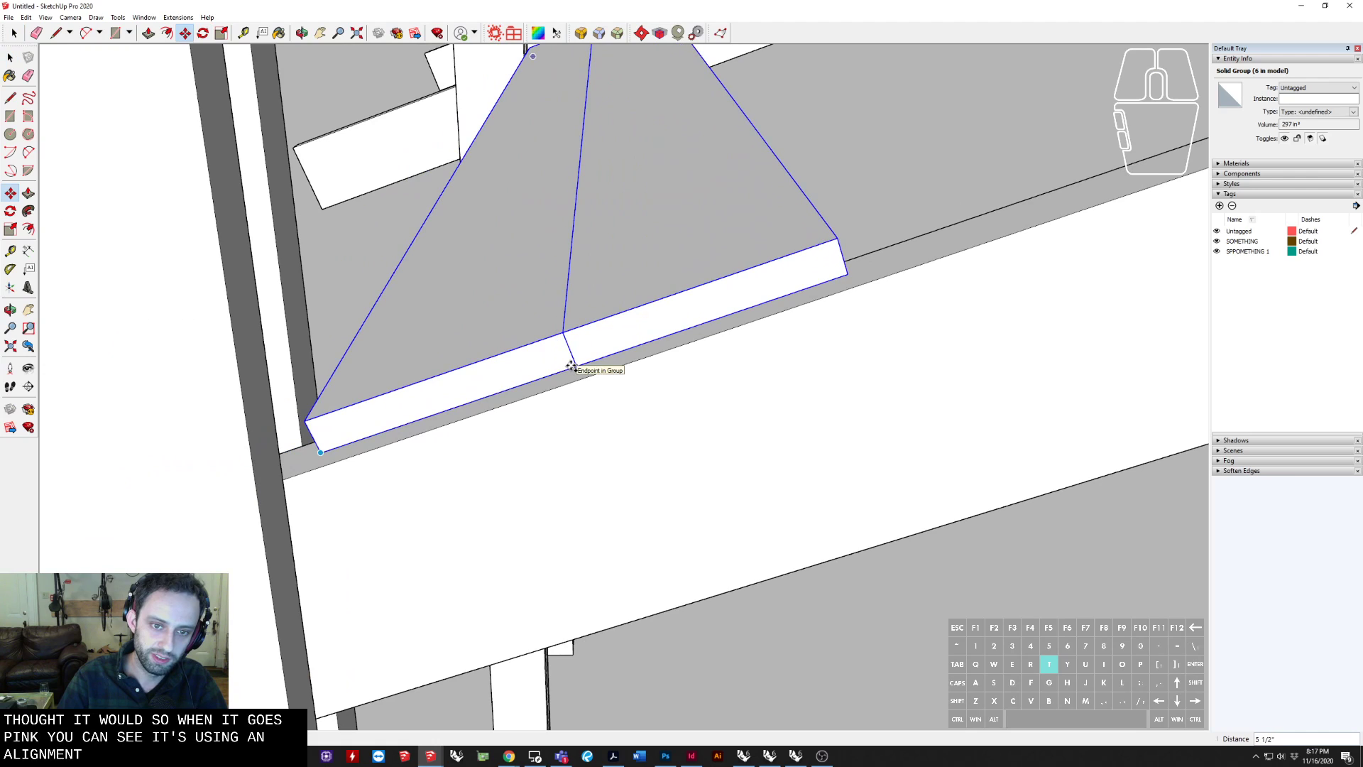
{"action": "key", "text": "Escape"}
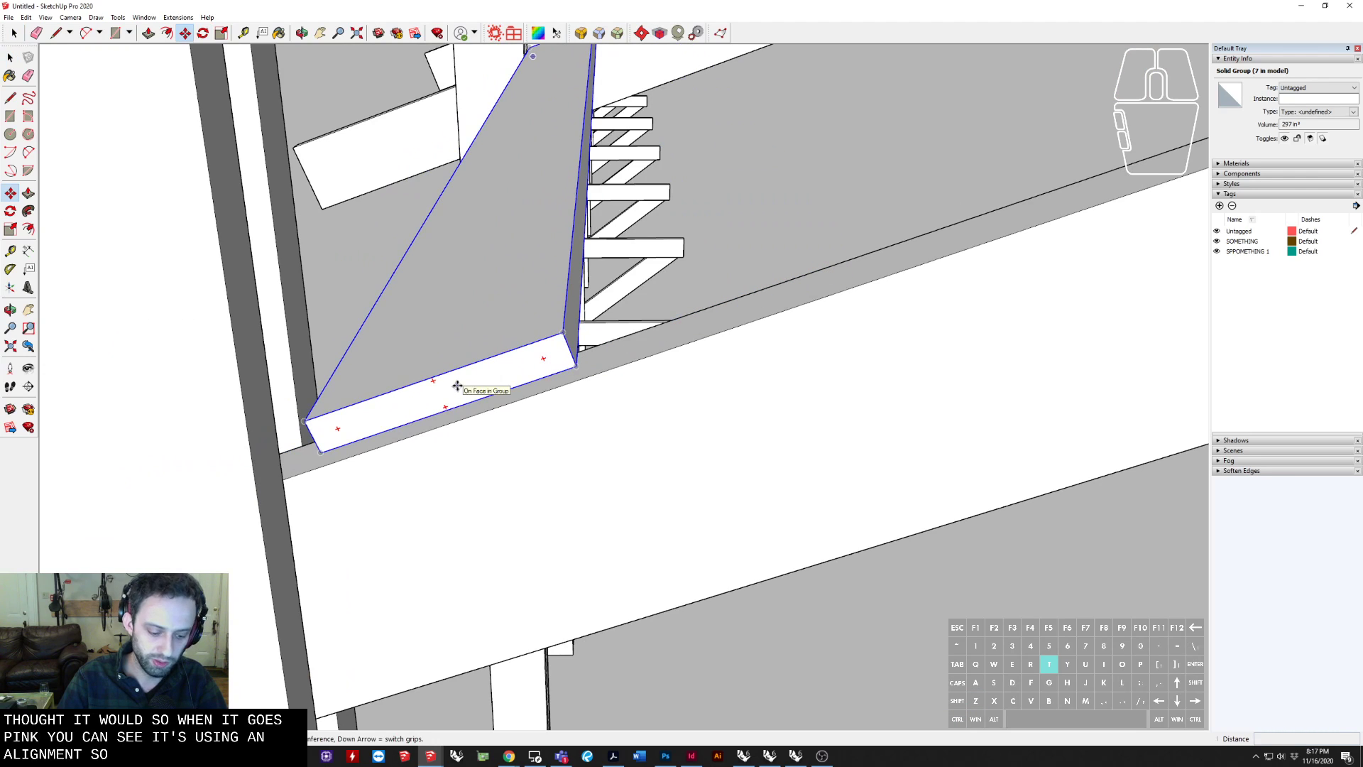
{"action": "left_click", "coordinate": [320, 452]}
{"action": "key", "text": "space"}
{"action": "left_click", "coordinate": [551, 354]}
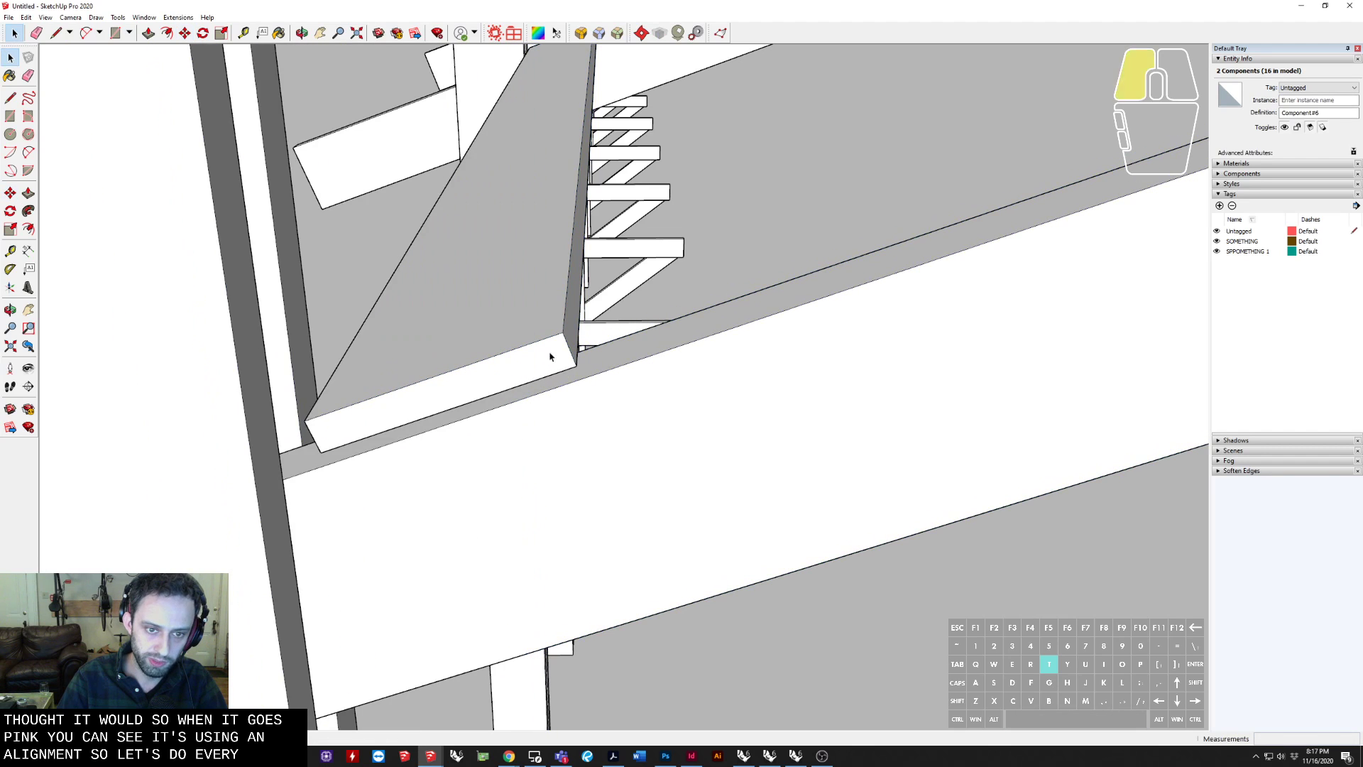
{"action": "key", "text": "m"}
{"action": "key", "text": "ctrl"}
{"action": "left_click", "coordinate": [320, 452]}
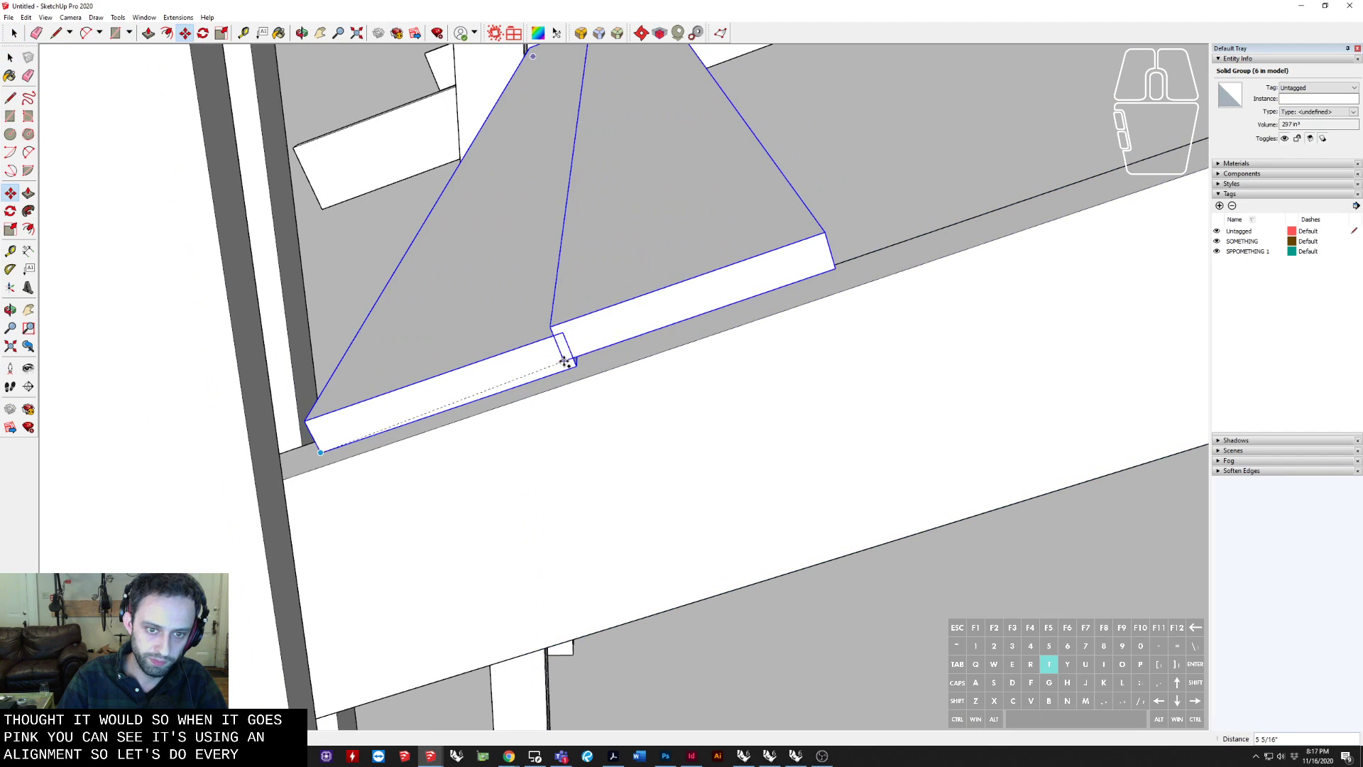
{"action": "key", "text": "ctrl+z"}
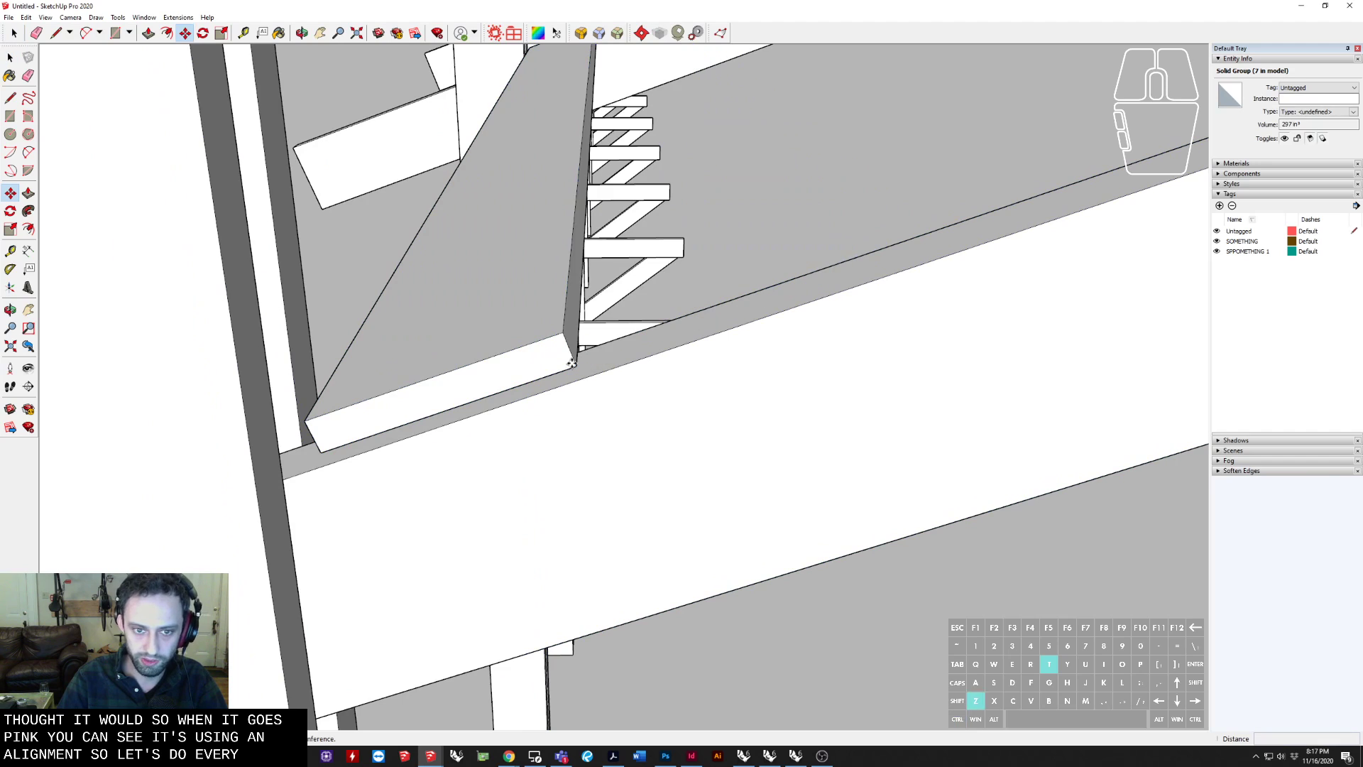
{"action": "key", "text": "space"}
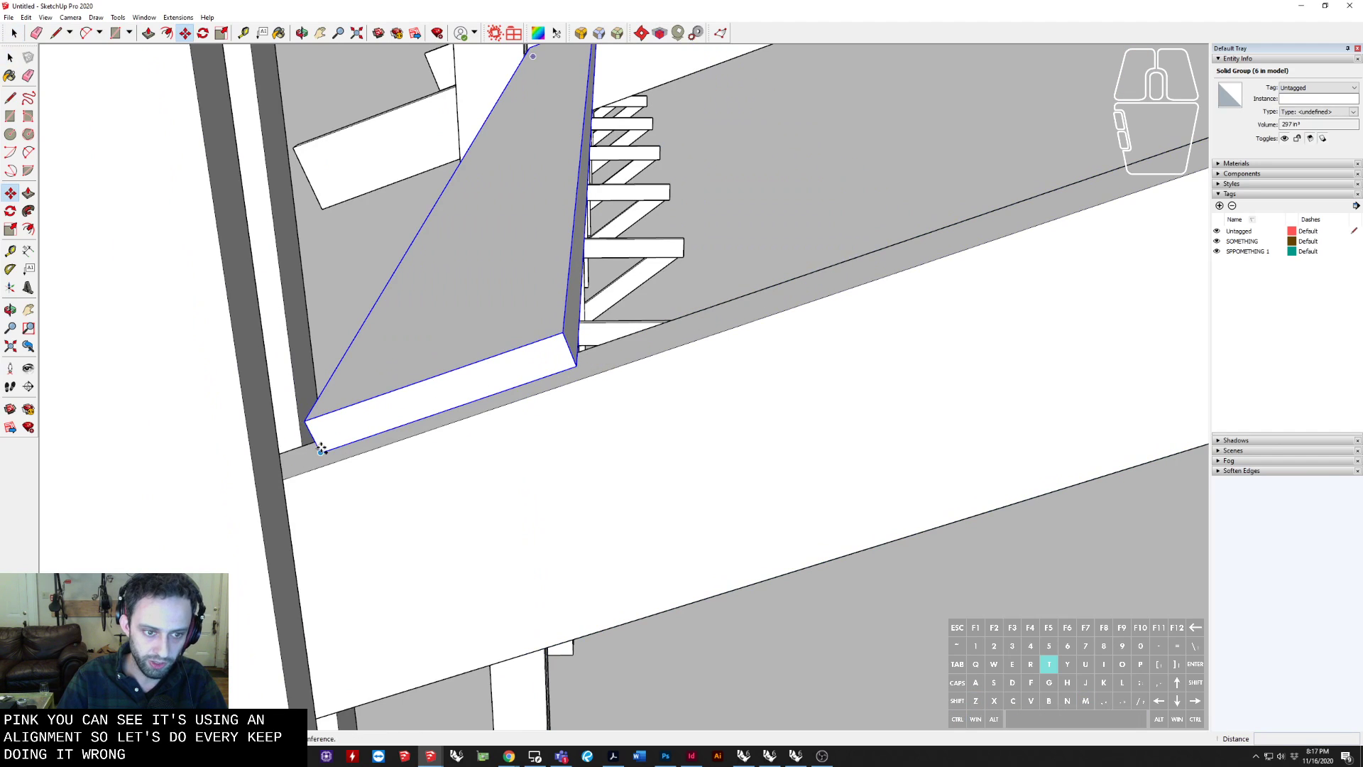
Copy the shade board 8" up the slope of the rafter from its lower corner
{"action": "left_click", "coordinate": [320, 451]}
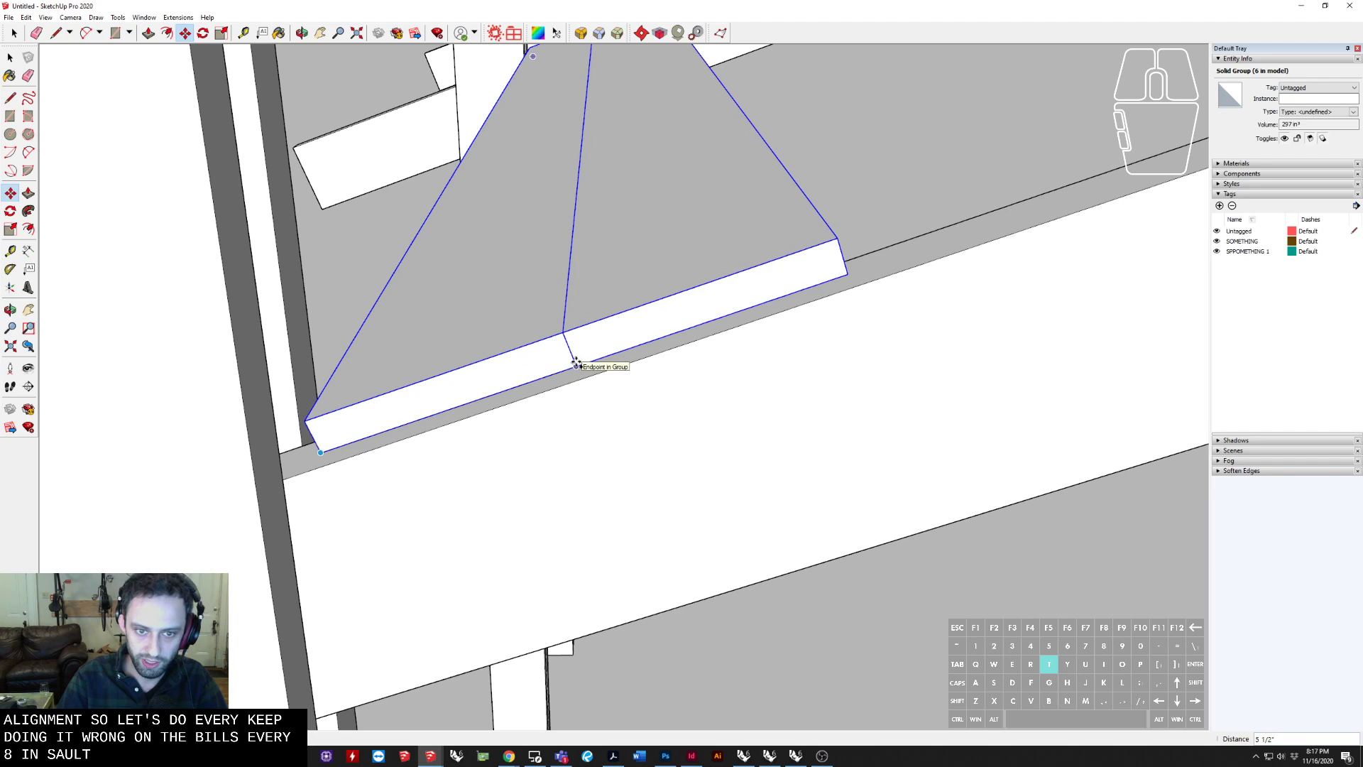
{"action": "type", "text": "8"}
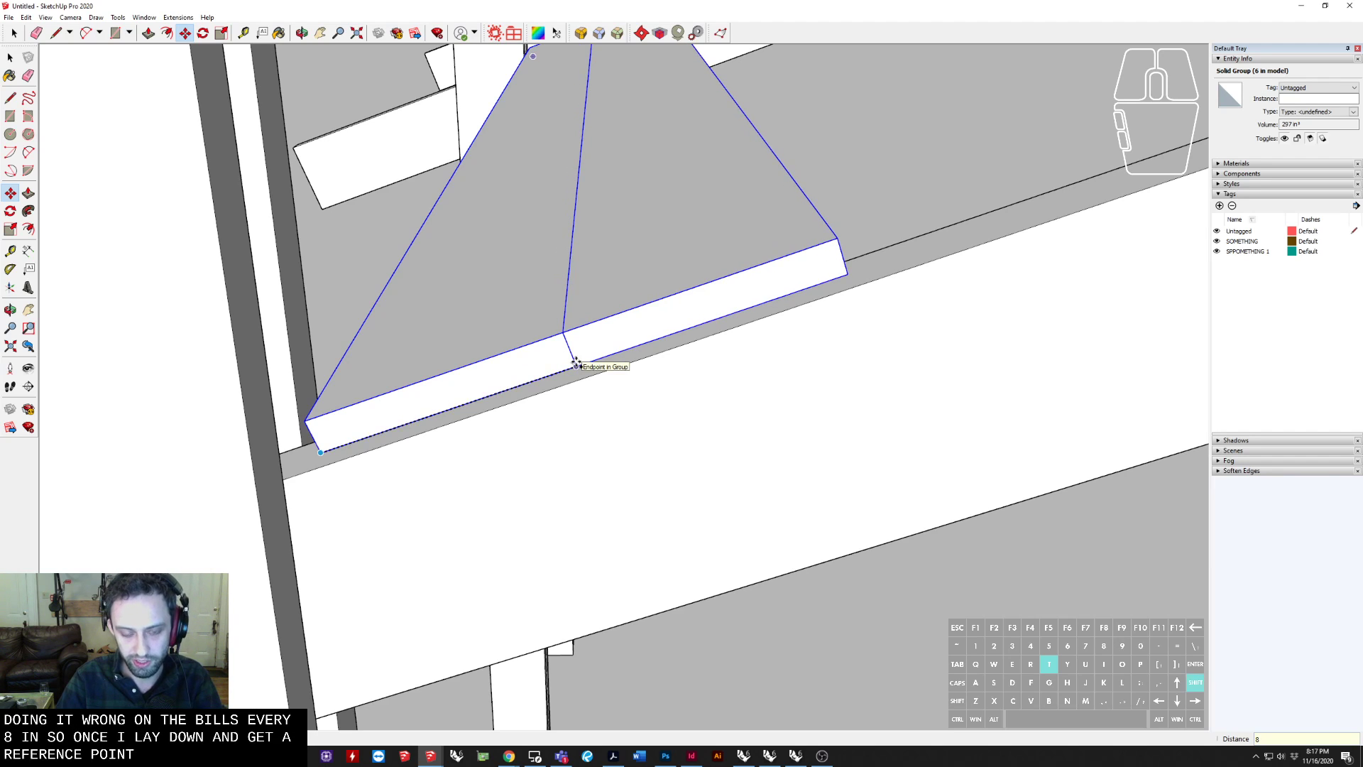
{"action": "key", "text": "Return"}
{"action": "scroll", "coordinate": [575, 364], "scroll_direction": "down", "scroll_amount": 3}
{"action": "middle_click_drag", "start_coordinate": [606, 337], "coordinate": [570, 412], "text": "shift"}
{"action": "key", "text": "space"}
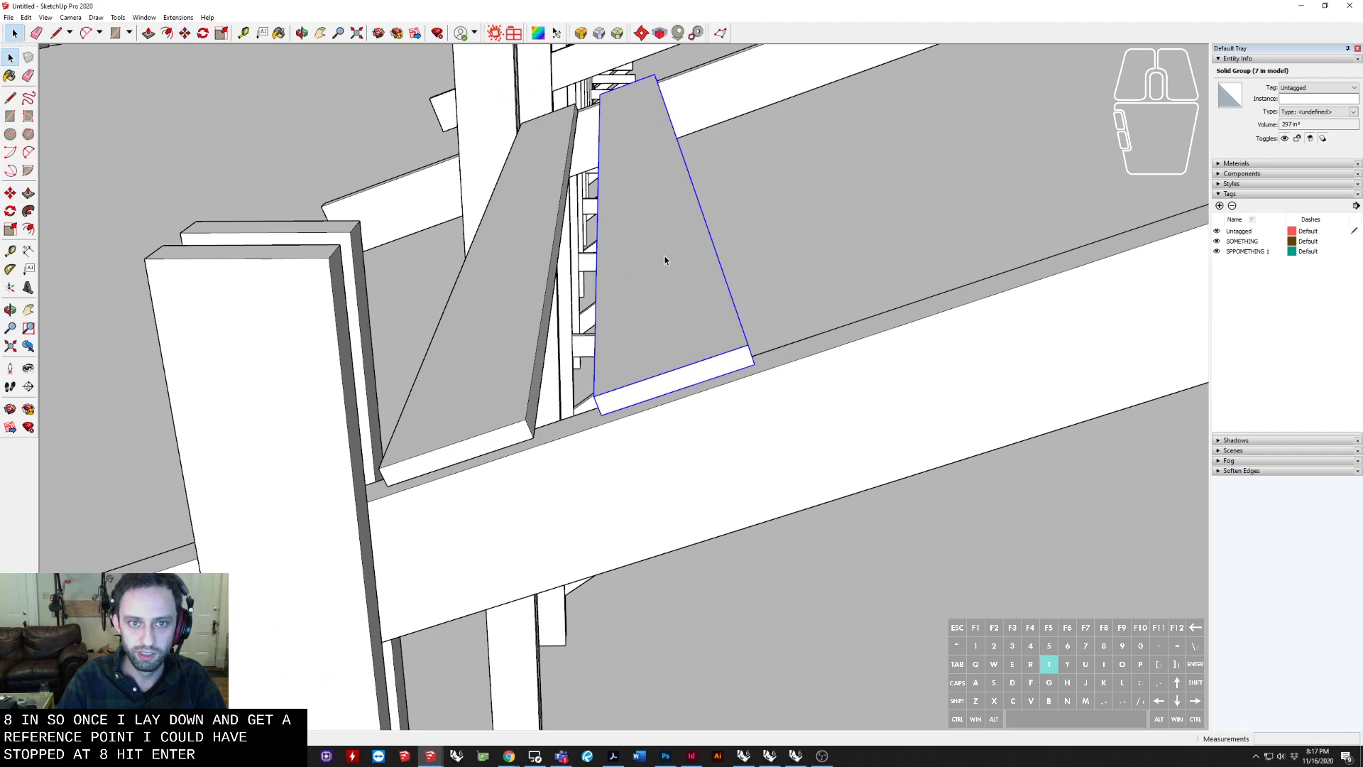
{"action": "scroll", "coordinate": [664, 261], "scroll_direction": "down", "scroll_amount": 3}
{"action": "key", "text": "m"}
{"action": "scroll", "coordinate": [550, 355], "scroll_direction": "up", "scroll_amount": 4}
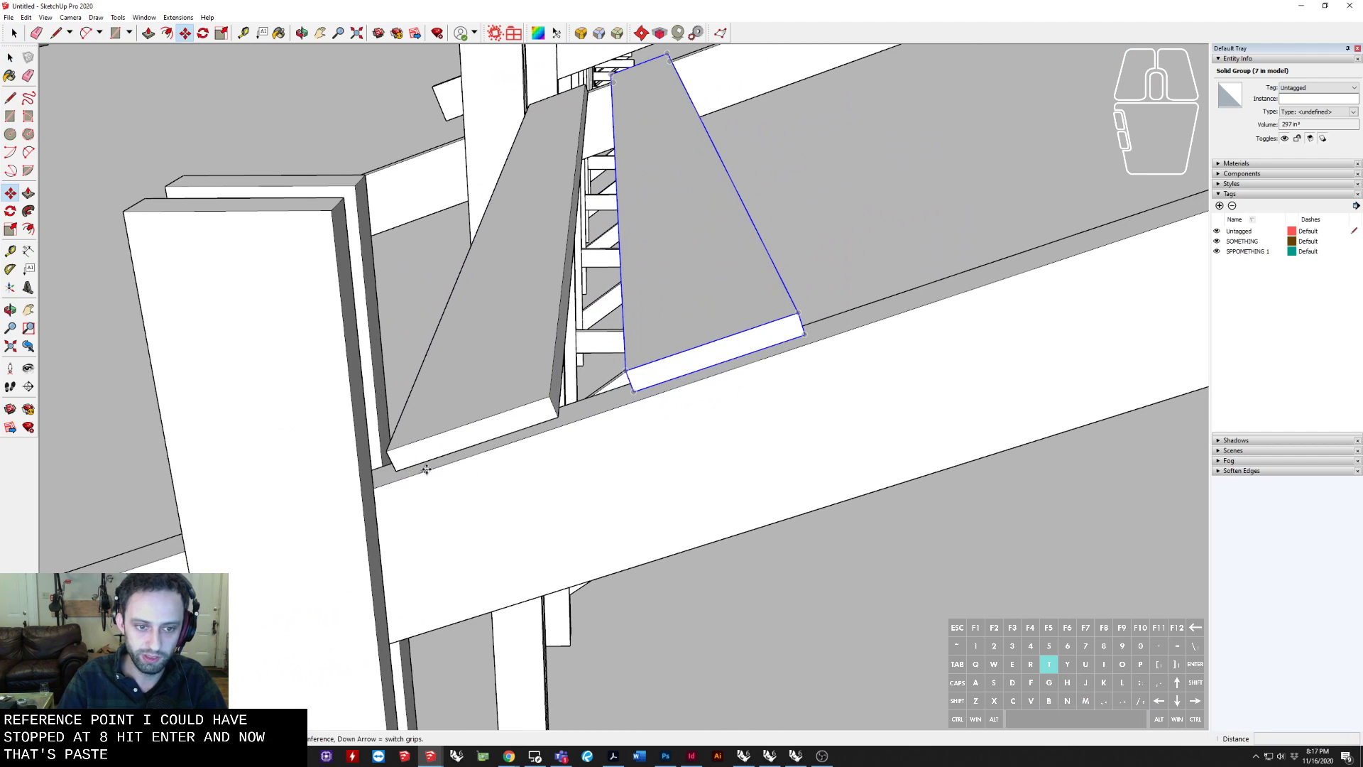
{"action": "key", "text": "space"}
{"action": "left_click", "coordinate": [484, 419]}
{"action": "left_click", "coordinate": [646, 348]}
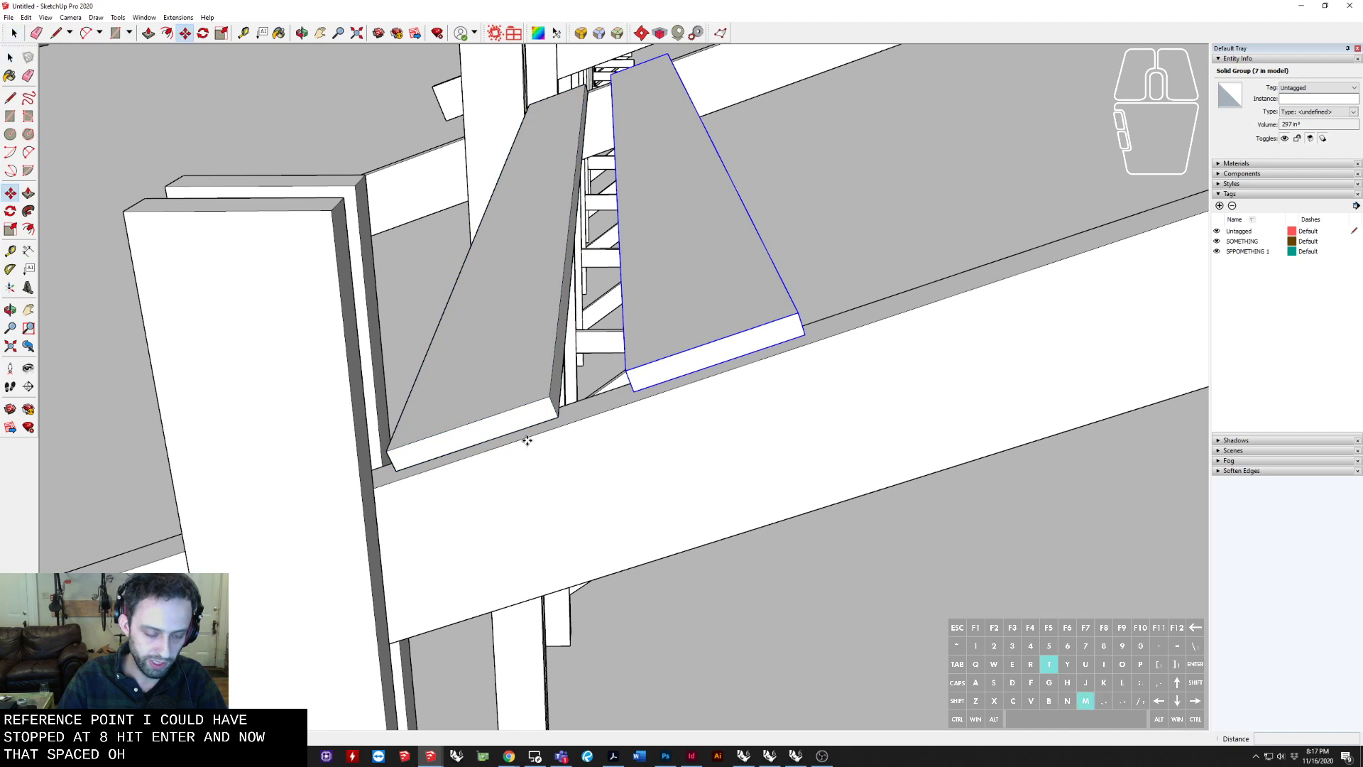
{"action": "key", "text": "space"}
Delete the copied shade board and convert the original shade board beside the uprights into a component
{"action": "left_click", "coordinate": [421, 454]}
{"action": "scroll", "coordinate": [819, 193], "scroll_direction": "down", "scroll_amount": 5}
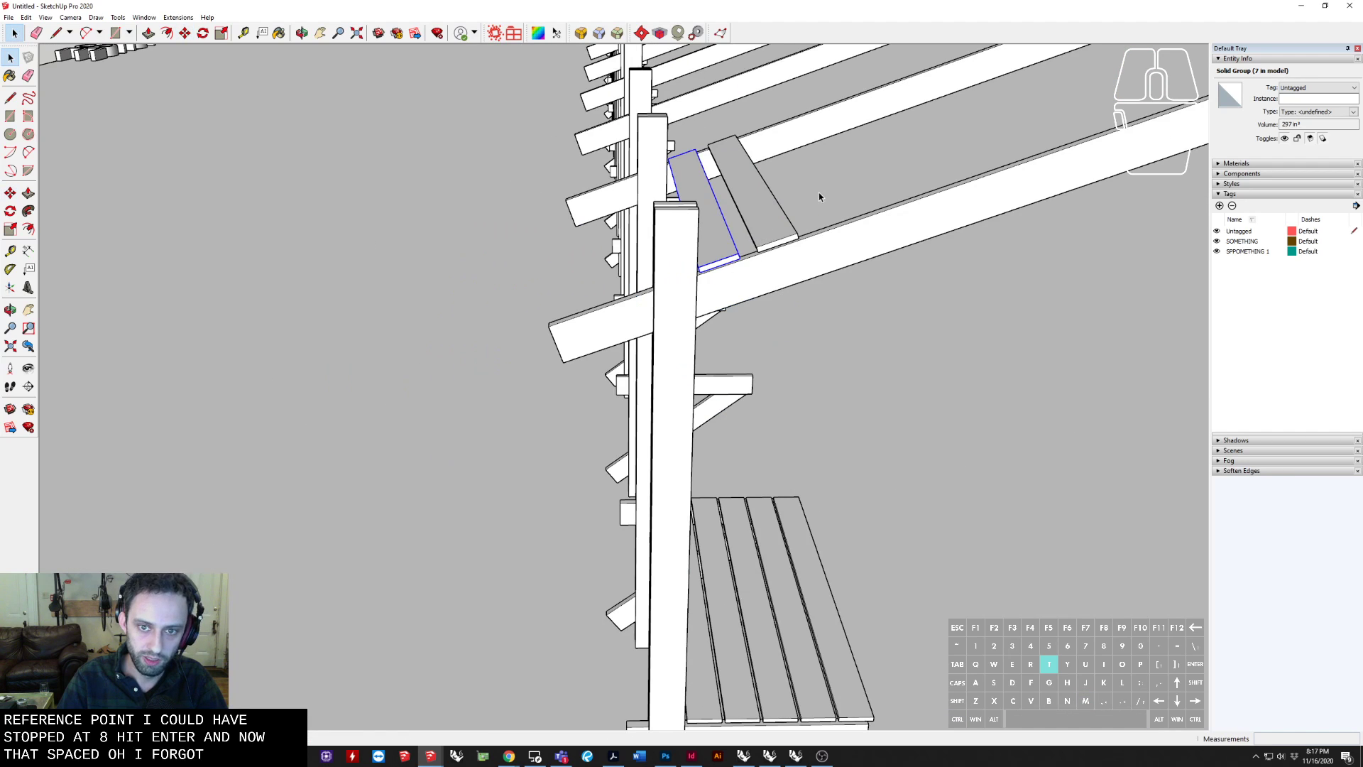
{"action": "right_click", "coordinate": [728, 237]}
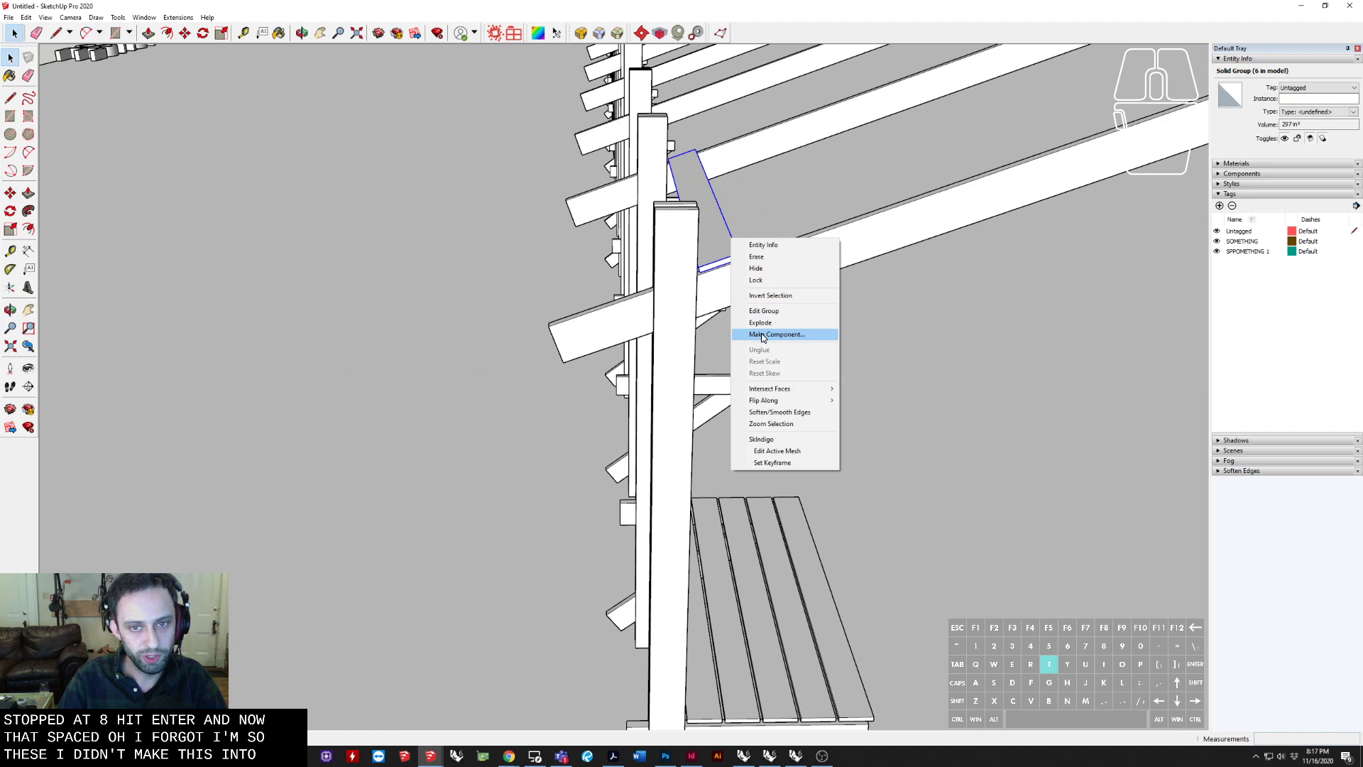
{"action": "left_click", "coordinate": [762, 335]}
{"action": "left_click", "coordinate": [695, 490]}
{"action": "middle_click_drag", "start_coordinate": [744, 278], "coordinate": [707, 291], "text": "shift"}
{"action": "left_click", "coordinate": [768, 632]}
{"action": "middle_click_drag", "start_coordinate": [797, 618], "coordinate": [643, 462]}
{"action": "scroll", "coordinate": [642, 462], "scroll_direction": "down", "scroll_amount": 2}
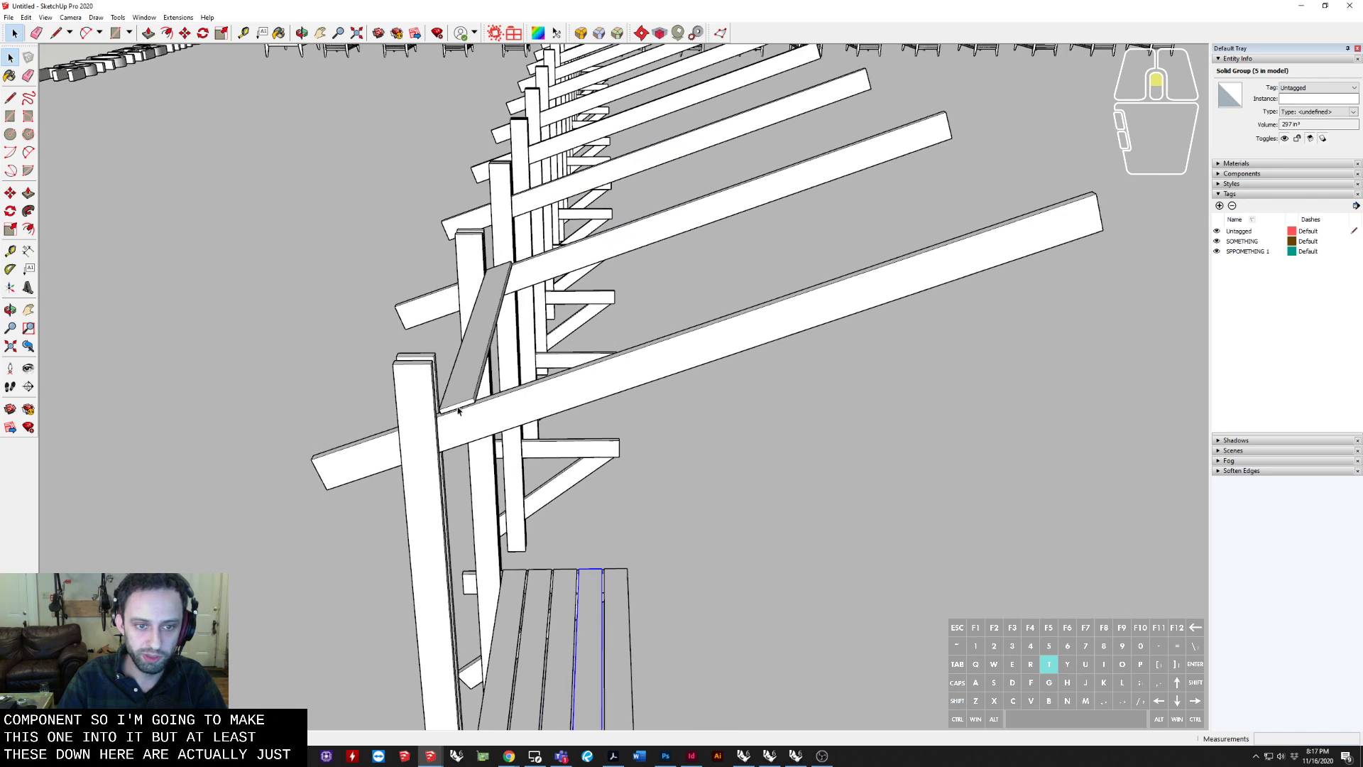
Copy the shade board component 8" up the rafter's slope from its lower corner and array it 15 times
{"action": "scroll", "coordinate": [465, 398], "scroll_direction": "up", "scroll_amount": 3}
{"action": "left_click", "coordinate": [469, 393]}
{"action": "scroll", "coordinate": [462, 398], "scroll_direction": "up", "scroll_amount": 4}
{"action": "key", "text": "m"}
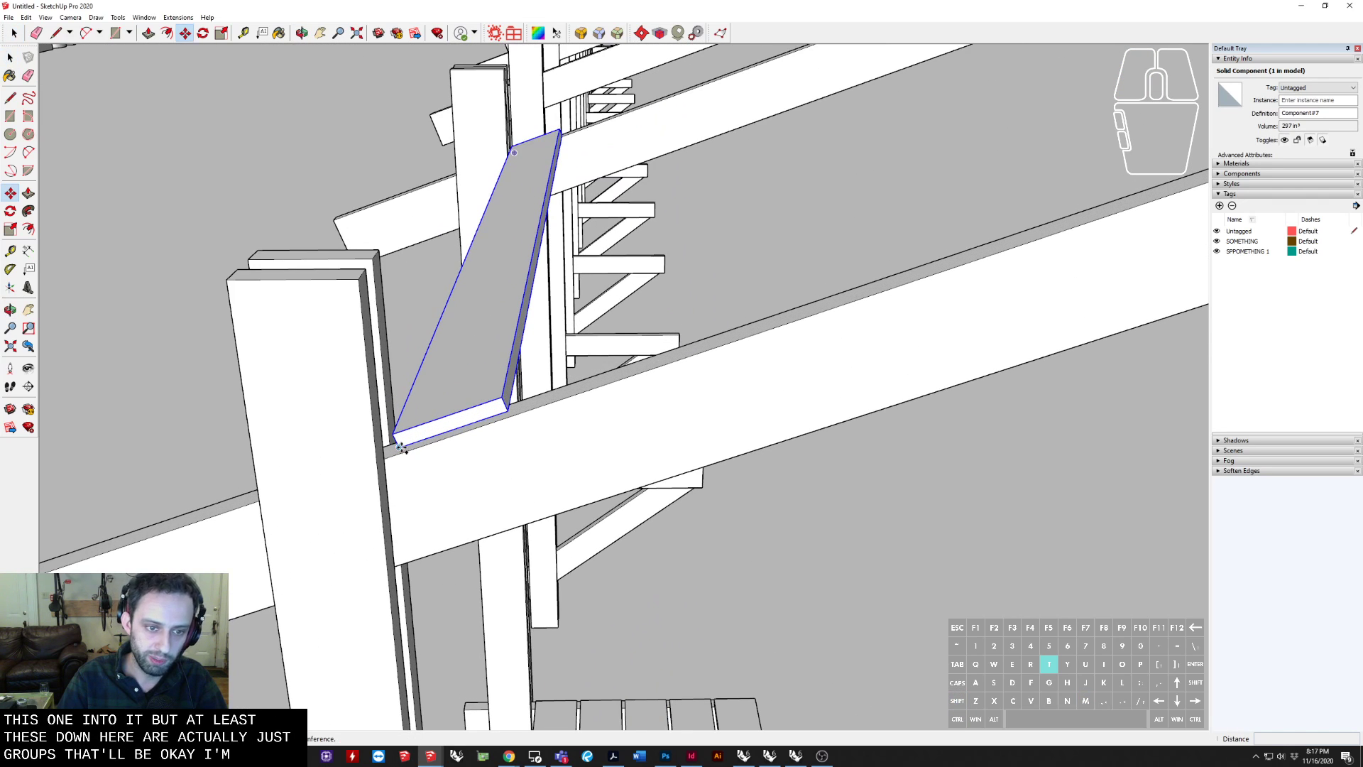
{"action": "left_click", "coordinate": [401, 448]}
{"action": "key", "text": "ctrl"}
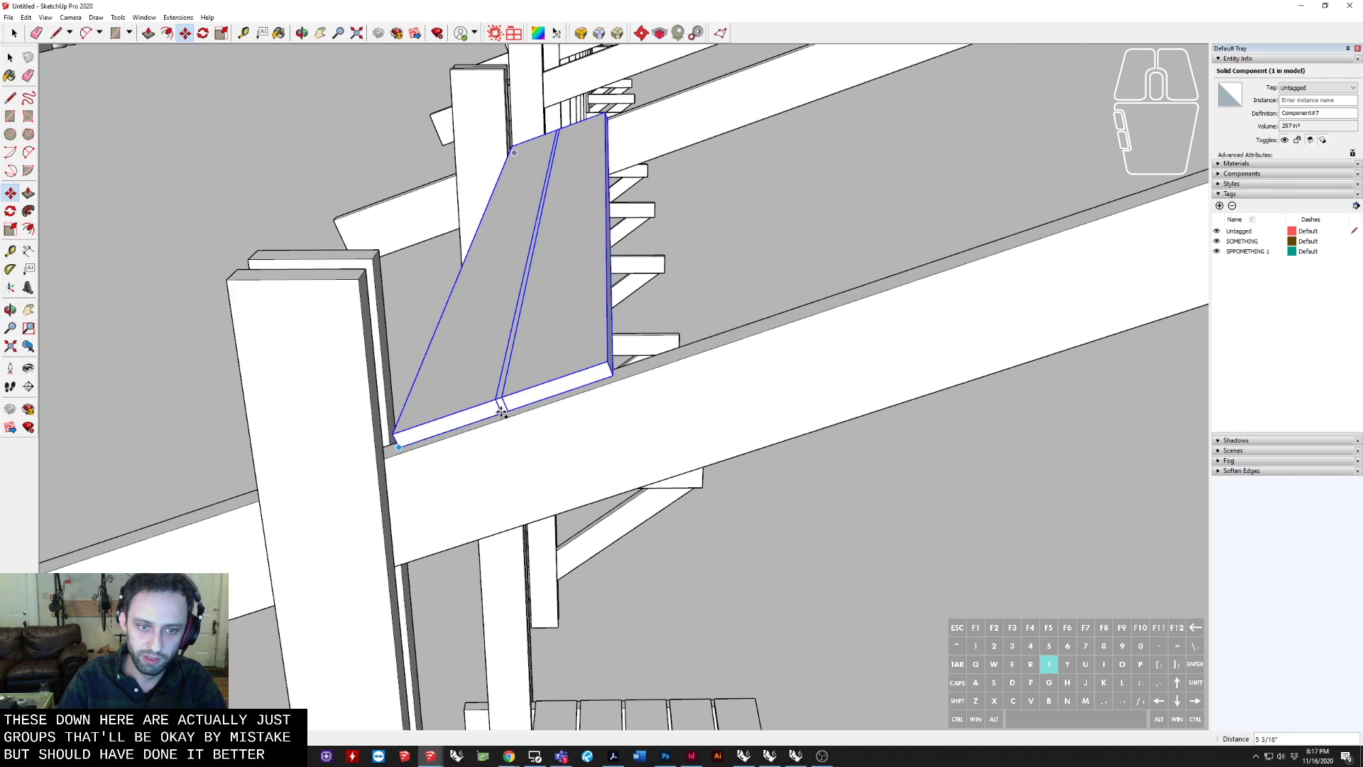
{"action": "type", "text": "8"}
{"action": "key", "text": "Return"}
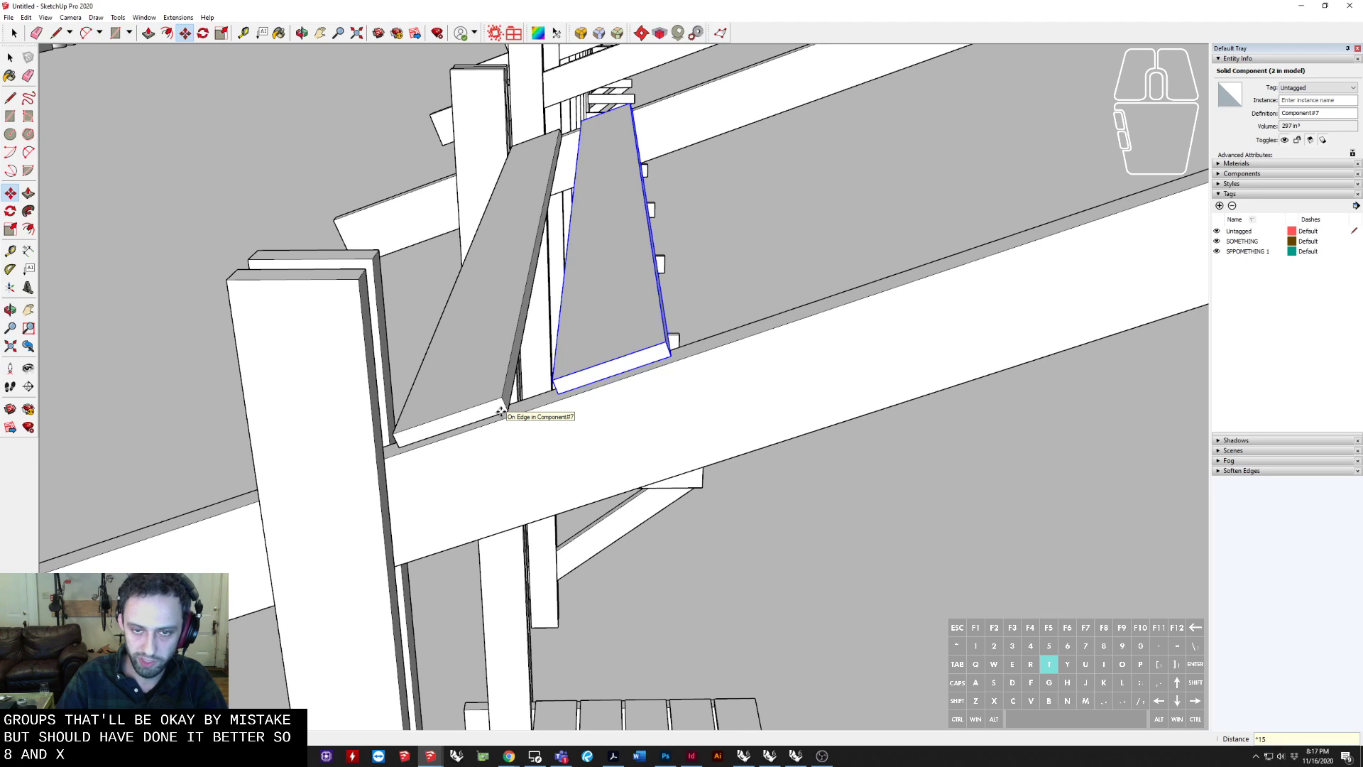
{"action": "key", "text": "Return"}
Delete the surplus shade boards beyond the upper end of the rafter
{"action": "scroll", "coordinate": [617, 276], "scroll_direction": "down", "scroll_amount": 9}
{"action": "middle_click_drag", "start_coordinate": [618, 280], "coordinate": [596, 339], "text": "shift"}
{"action": "scroll", "coordinate": [597, 339], "scroll_direction": "up", "scroll_amount": 3}
{"action": "key", "text": "space"}
{"action": "key", "text": "ctrl+t"}
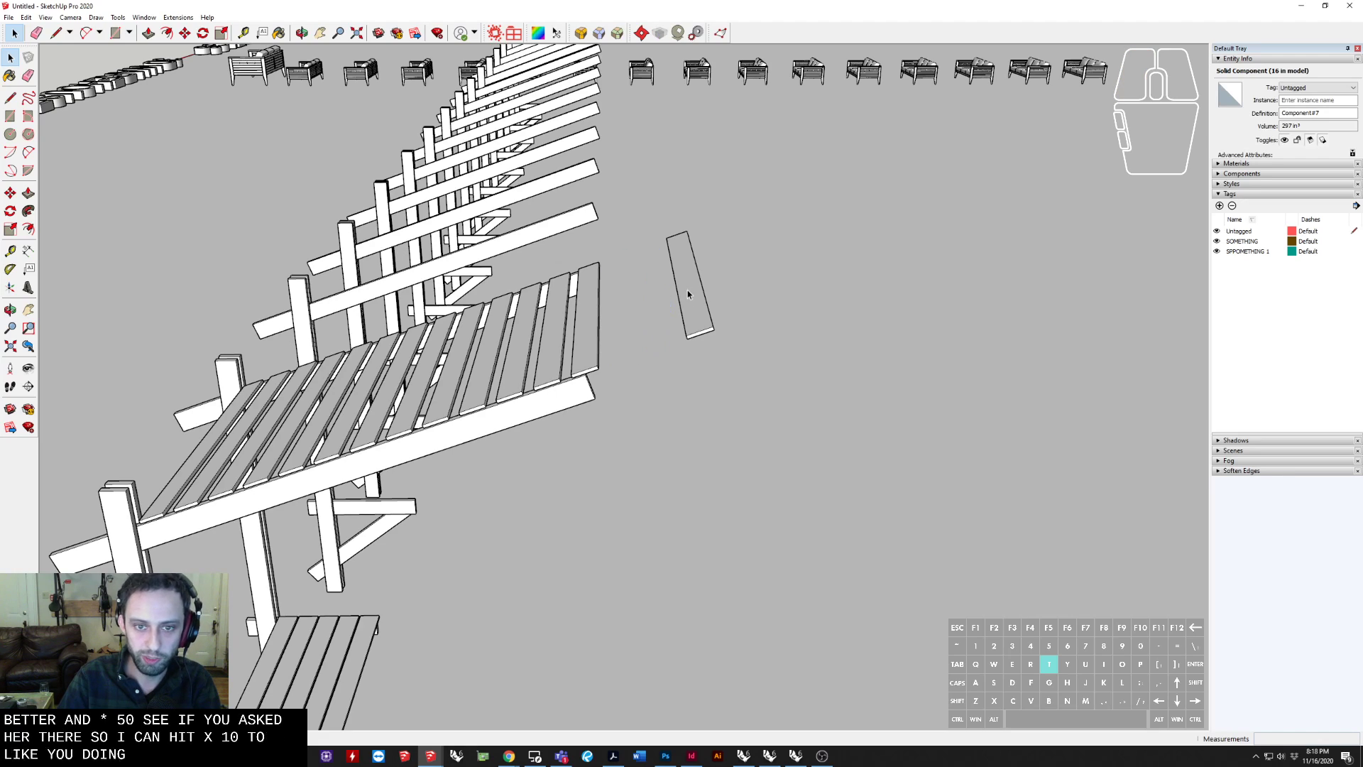
{"action": "left_click", "coordinate": [598, 357]}
{"action": "key", "text": "ctrl+t"}
Select the shade and seat boards of the first bay without the two frames and make them one component
{"action": "scroll", "coordinate": [598, 358], "scroll_direction": "down", "scroll_amount": 4}
{"action": "middle_click_drag", "start_coordinate": [598, 358], "coordinate": [196, 233]}
{"action": "left_click_drag", "start_coordinate": [395, 125], "coordinate": [667, 504]}
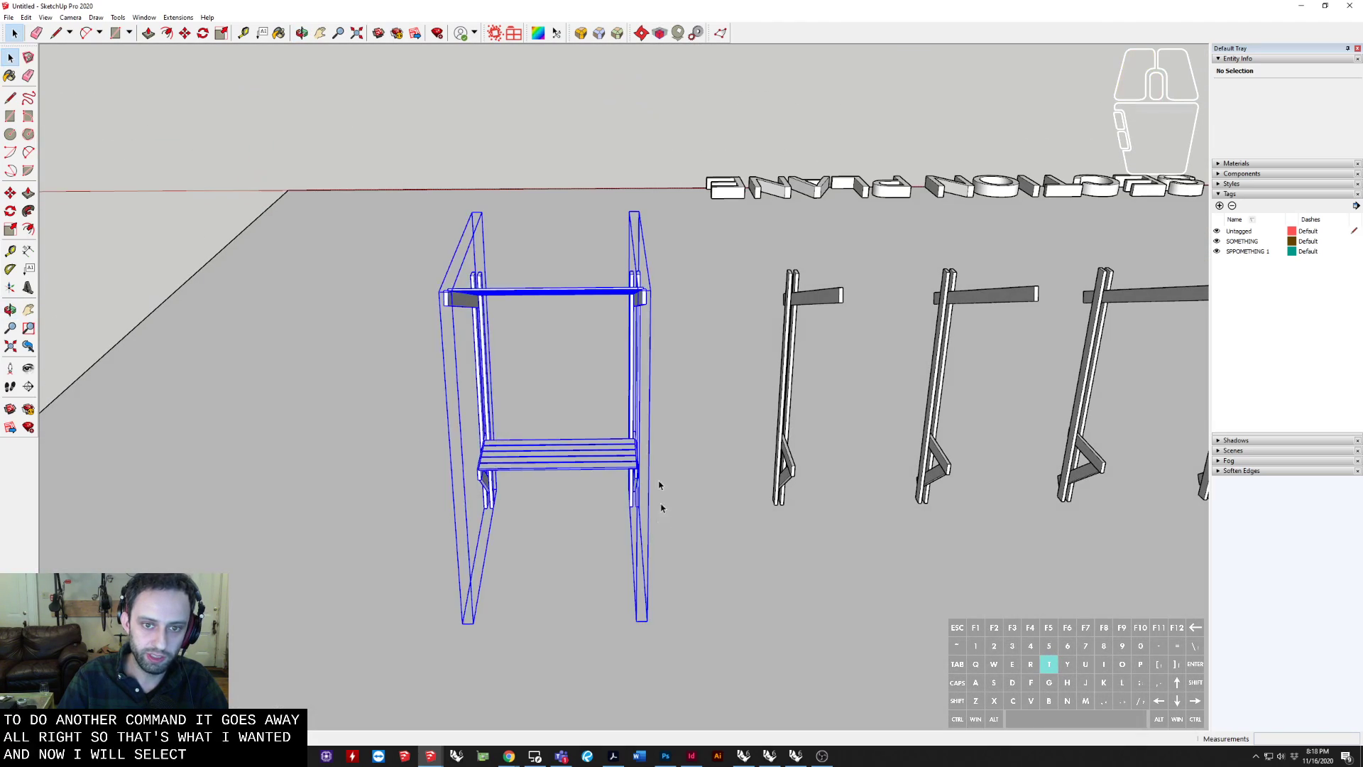
{"action": "middle_click_drag", "start_coordinate": [660, 493], "coordinate": [628, 483]}
{"action": "left_click", "coordinate": [632, 377], "text": "shift"}
{"action": "left_click", "coordinate": [474, 366], "text": "shift"}
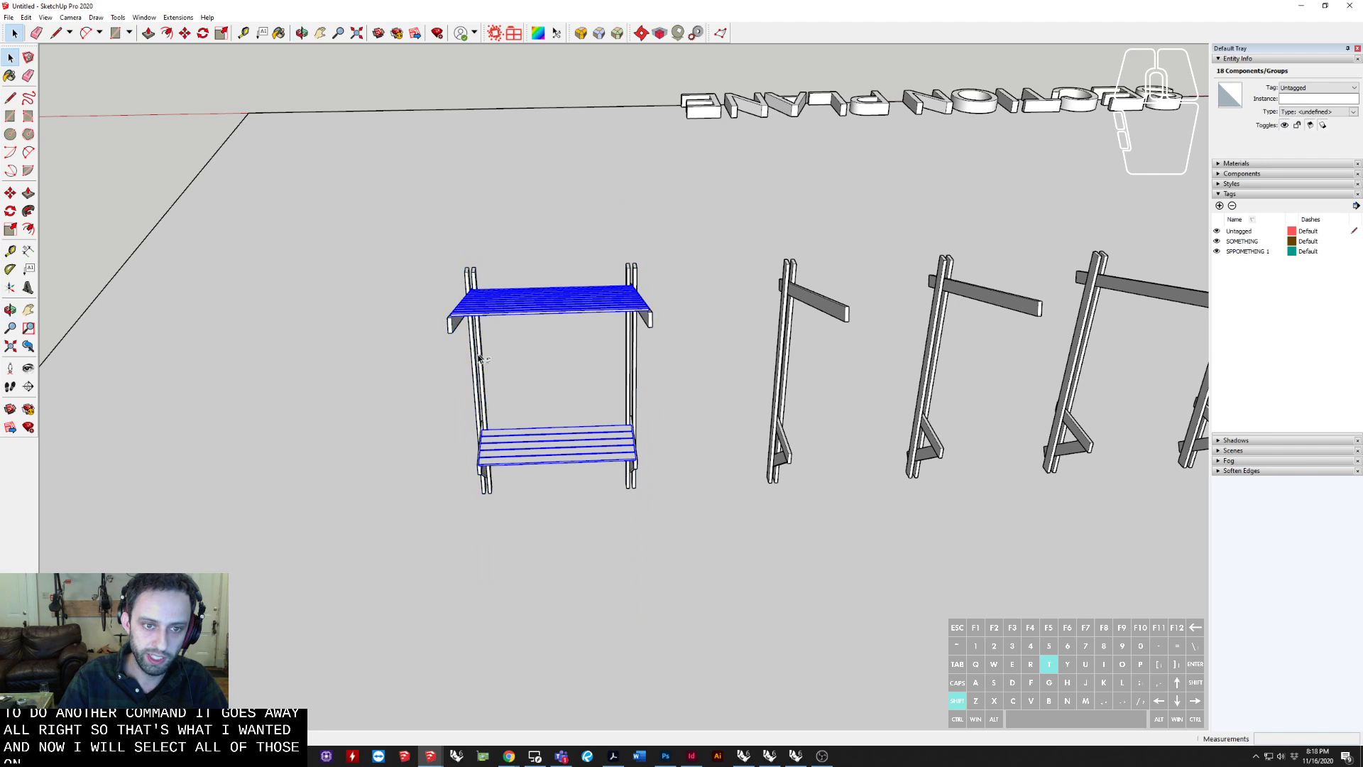
{"action": "middle_click_drag", "start_coordinate": [474, 365], "coordinate": [618, 436]}
{"action": "right_click", "coordinate": [602, 453]}
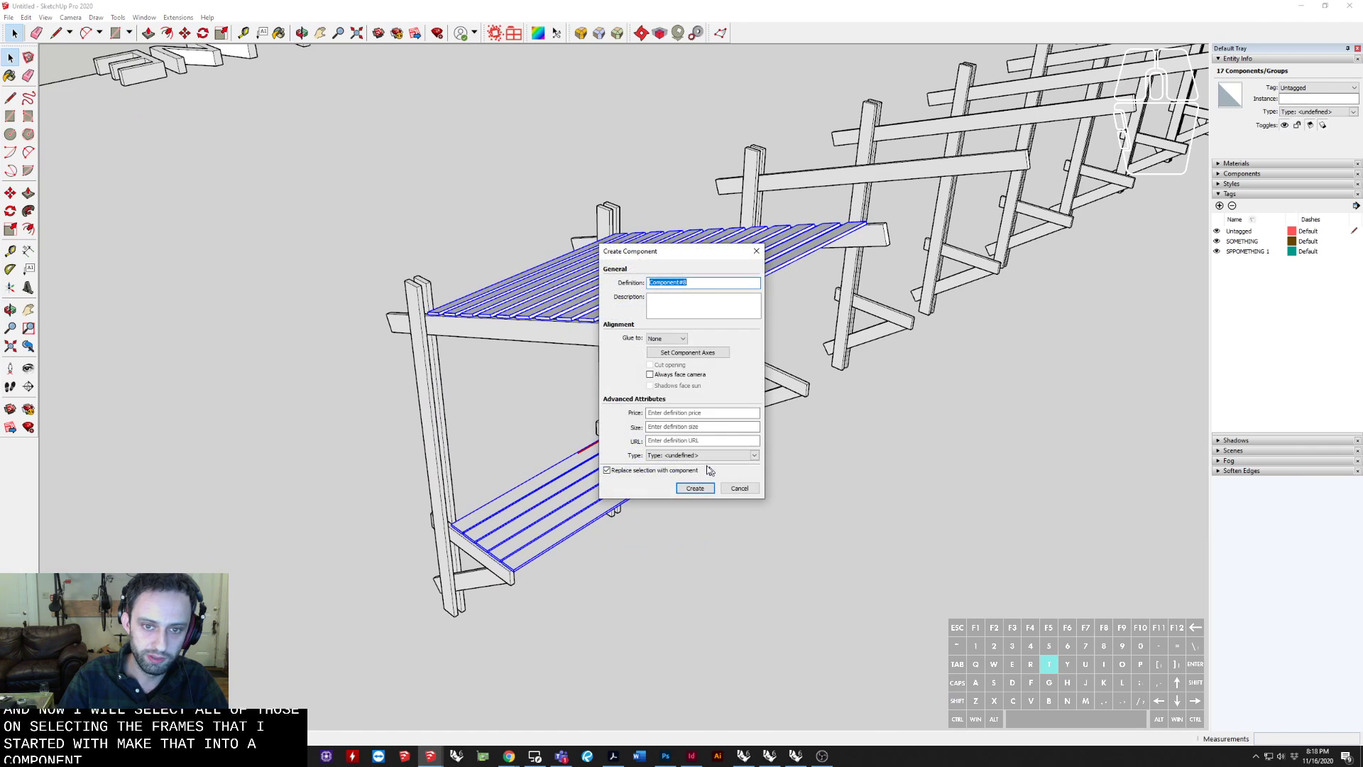
{"action": "left_click", "coordinate": [694, 487]}
Copy the bay's board component 6' along the row of frames and array it 15 times
{"action": "middle_click_drag", "start_coordinate": [649, 454], "coordinate": [495, 493]}
{"action": "key", "text": "m"}
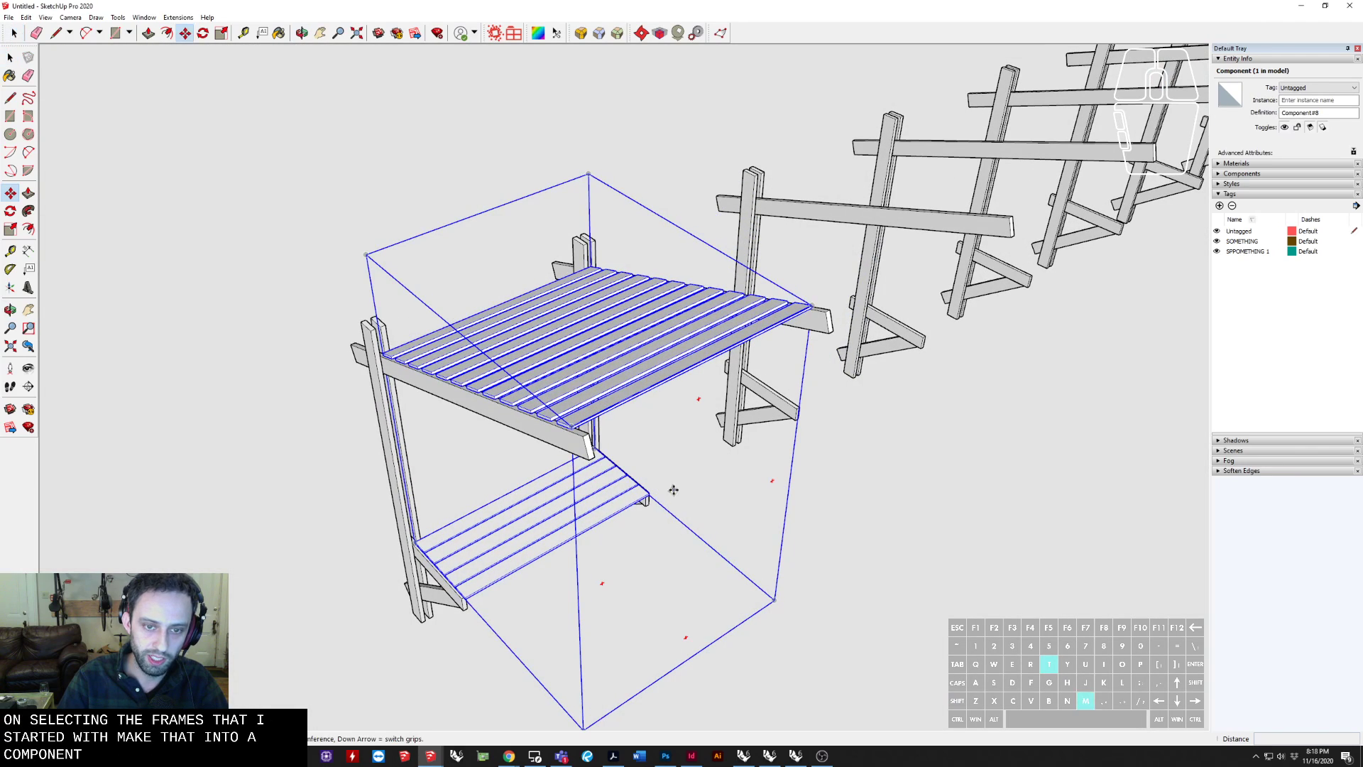
{"action": "left_click", "coordinate": [602, 633]}
{"action": "key", "text": "ctrl"}
{"action": "type", "text": "6'"}
{"action": "key", "text": "Return"}
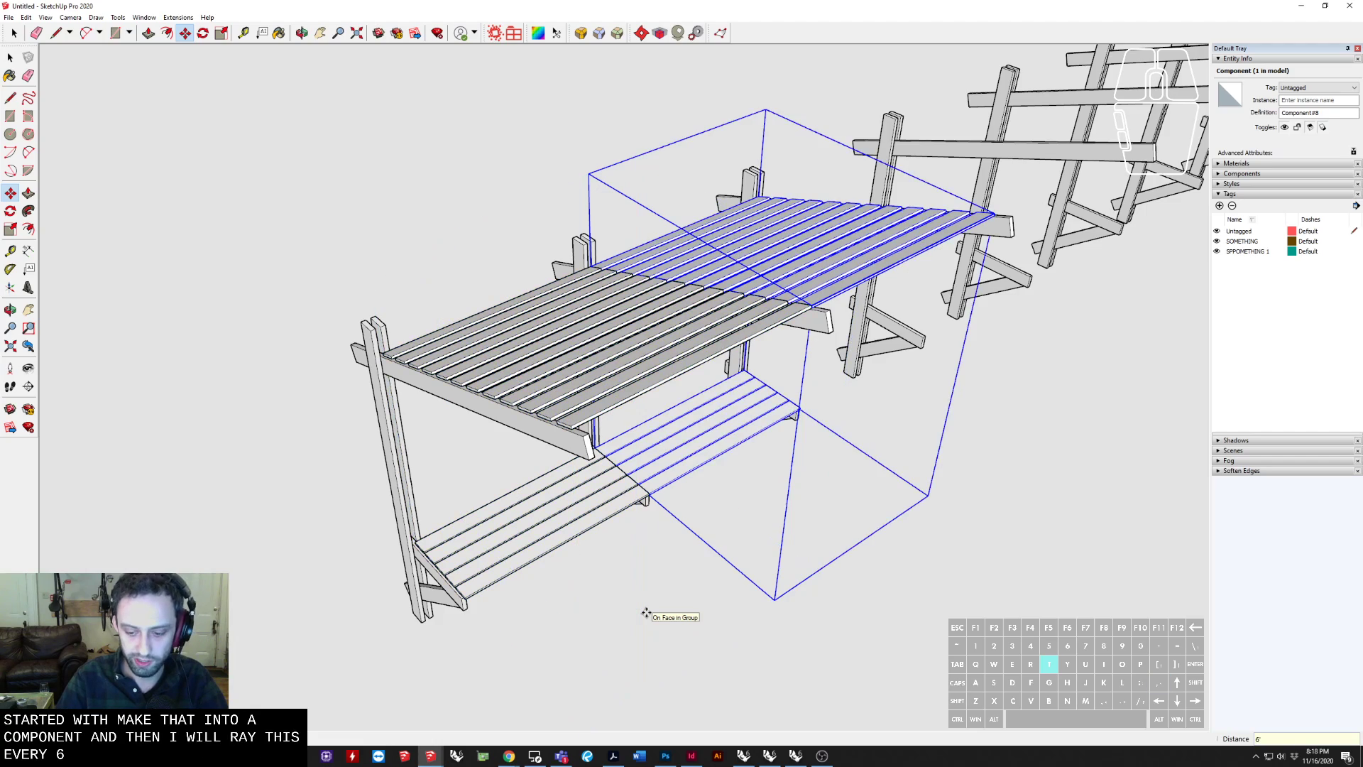
{"action": "type", "text": "*15"}
{"action": "key", "text": "Return"}
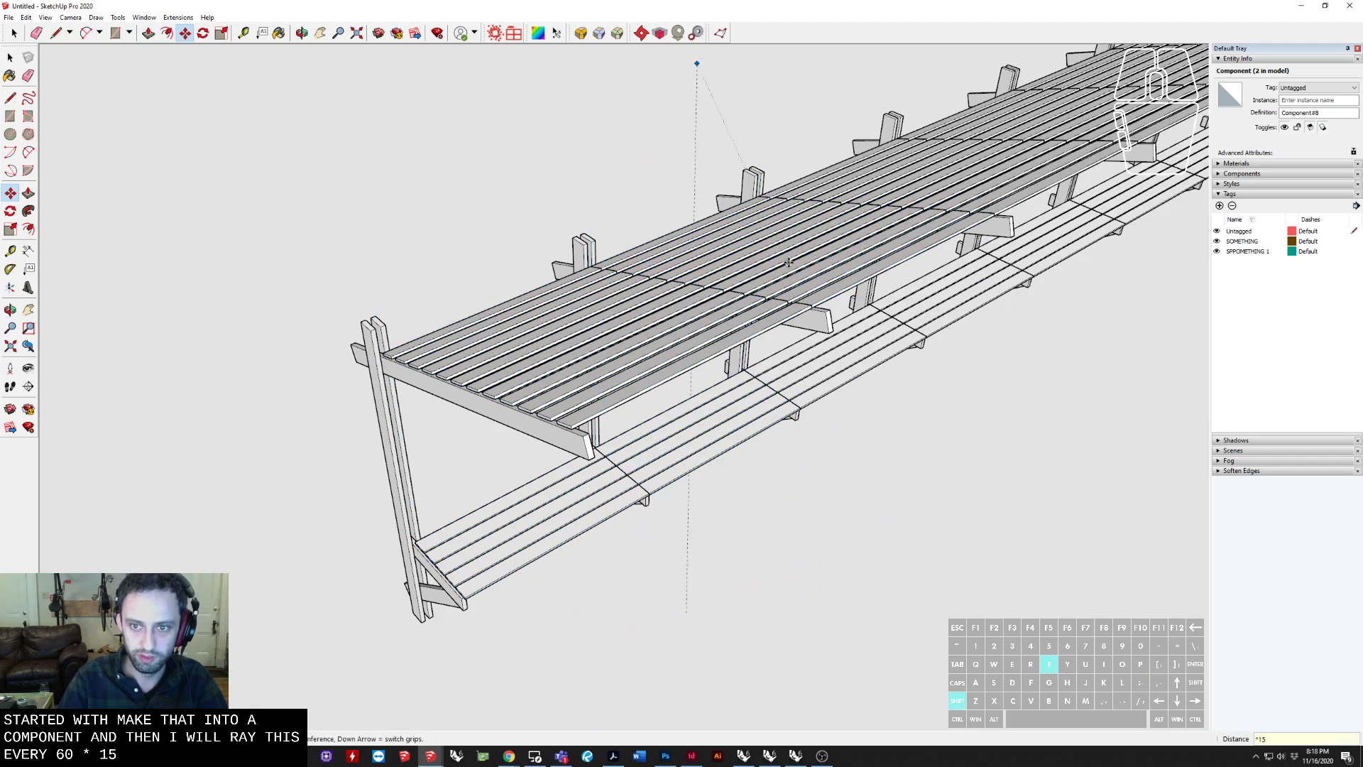
Delete the surplus bay of boards beyond the last frame of the row
{"action": "scroll", "coordinate": [788, 263], "scroll_direction": "down", "scroll_amount": 5}
{"action": "middle_click_drag", "start_coordinate": [788, 263], "coordinate": [653, 450], "text": "shift"}
{"action": "scroll", "coordinate": [654, 372], "scroll_direction": "down", "scroll_amount": 3}
{"action": "scroll", "coordinate": [916, 234], "scroll_direction": "up", "scroll_amount": 3}
{"action": "key", "text": "space"}
{"action": "left_click", "coordinate": [989, 204]}
{"action": "left_click", "coordinate": [967, 184]}
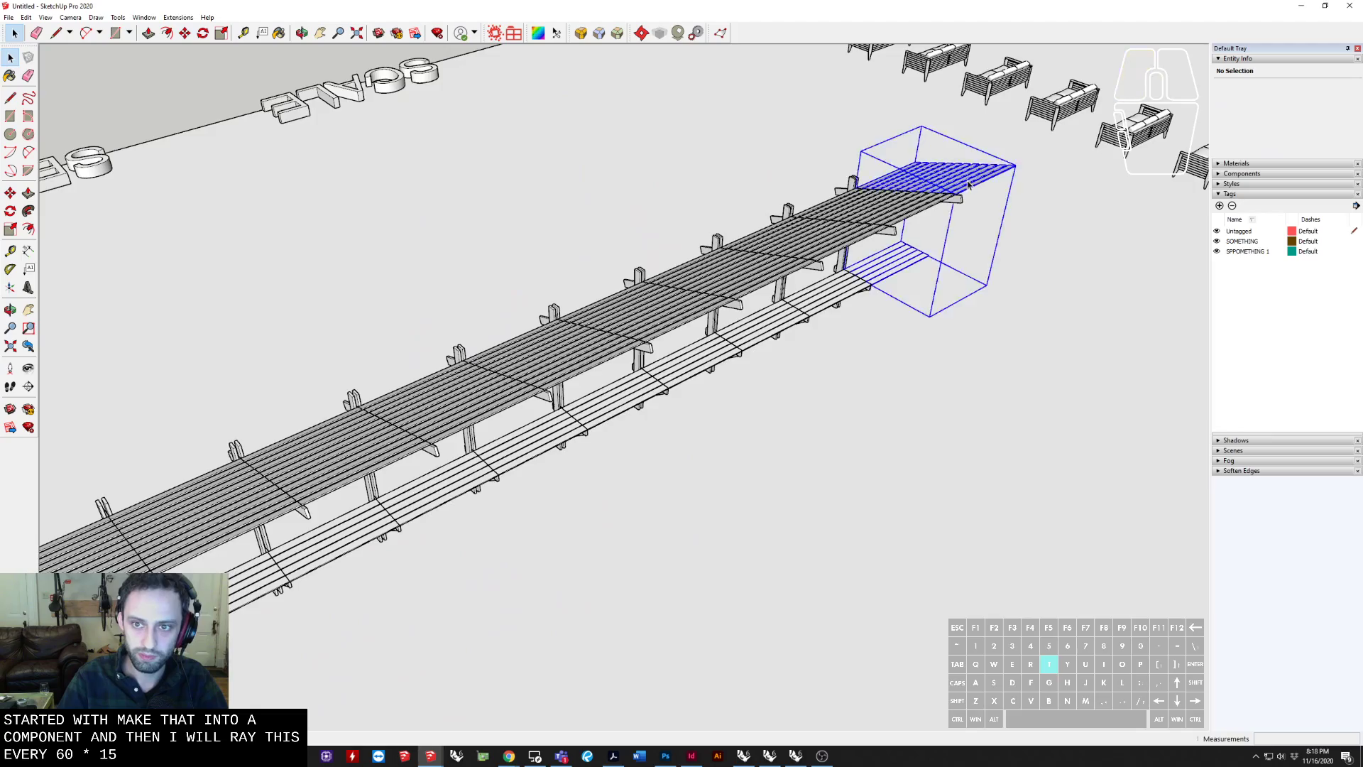
{"action": "middle_click_drag", "start_coordinate": [968, 185], "coordinate": [737, 332]}
Open the rafter inside the first frame component and extend its upper end face with Push/Pull to lengthen it
{"action": "double_click", "coordinate": [688, 292]}
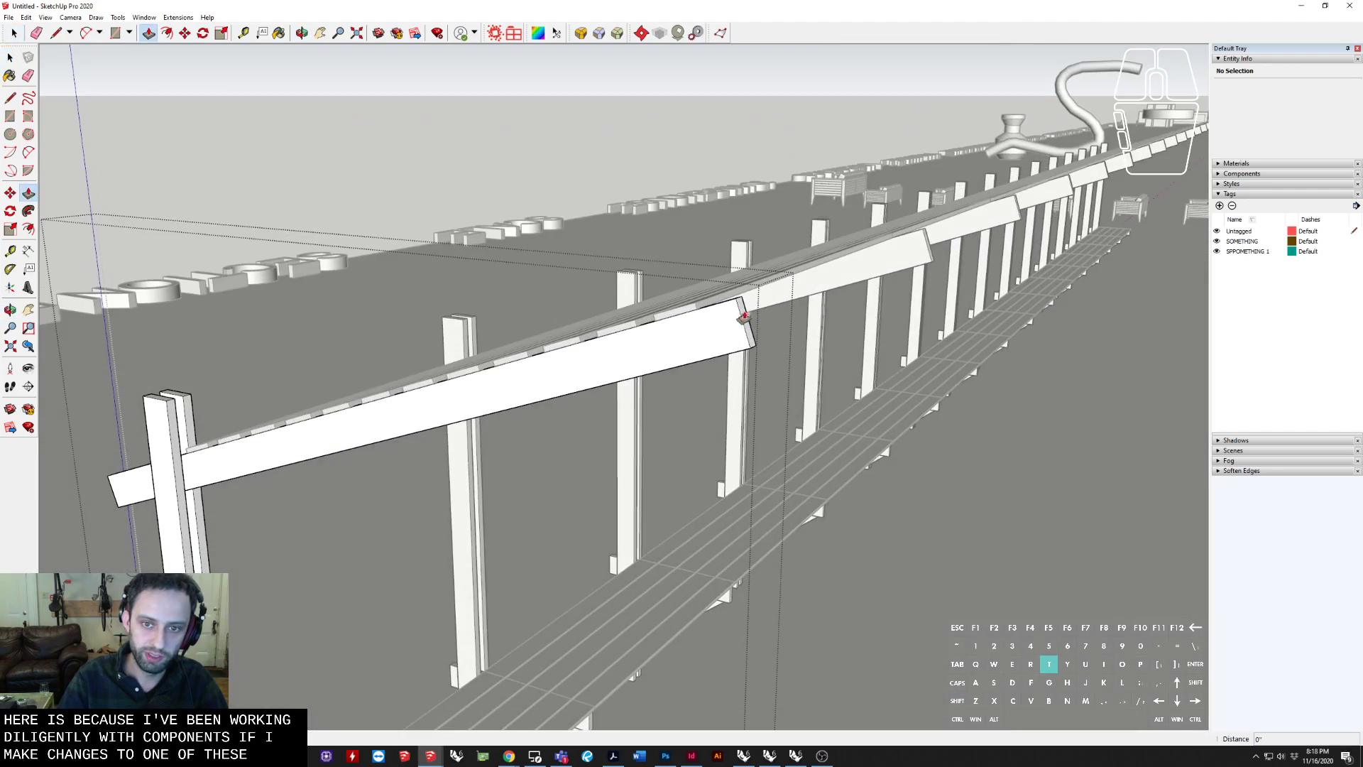
{"action": "key", "text": "space"}
{"action": "double_click", "coordinate": [743, 317]}
{"action": "left_click", "coordinate": [744, 316]}
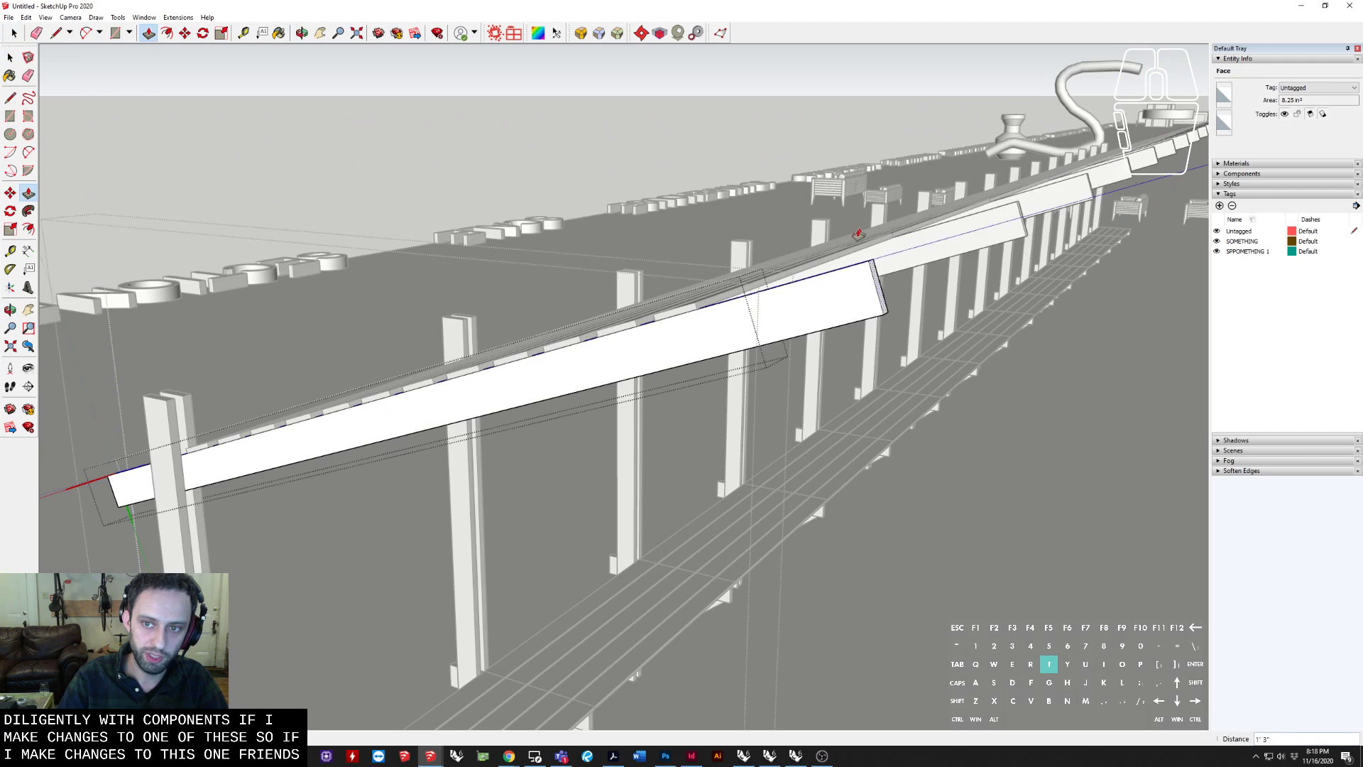
{"action": "middle_click_drag", "start_coordinate": [961, 216], "coordinate": [419, 312]}
{"action": "left_click", "coordinate": [994, 151]}
Open the first bay's board component and delete every other shade board across the canopy
{"action": "key", "text": "space"}
{"action": "left_click", "coordinate": [687, 239]}
{"action": "left_click", "coordinate": [692, 215]}
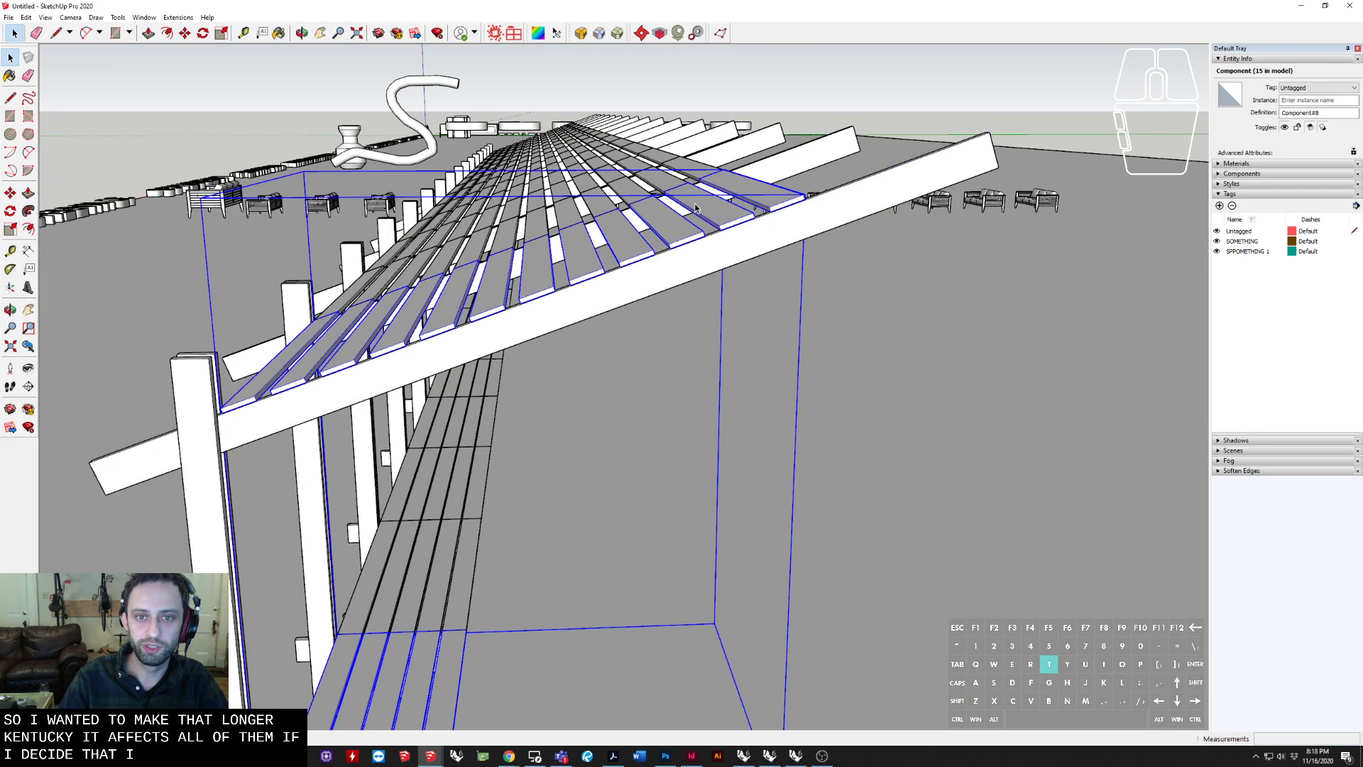
{"action": "double_click", "coordinate": [698, 209]}
{"action": "left_click", "coordinate": [713, 203]}
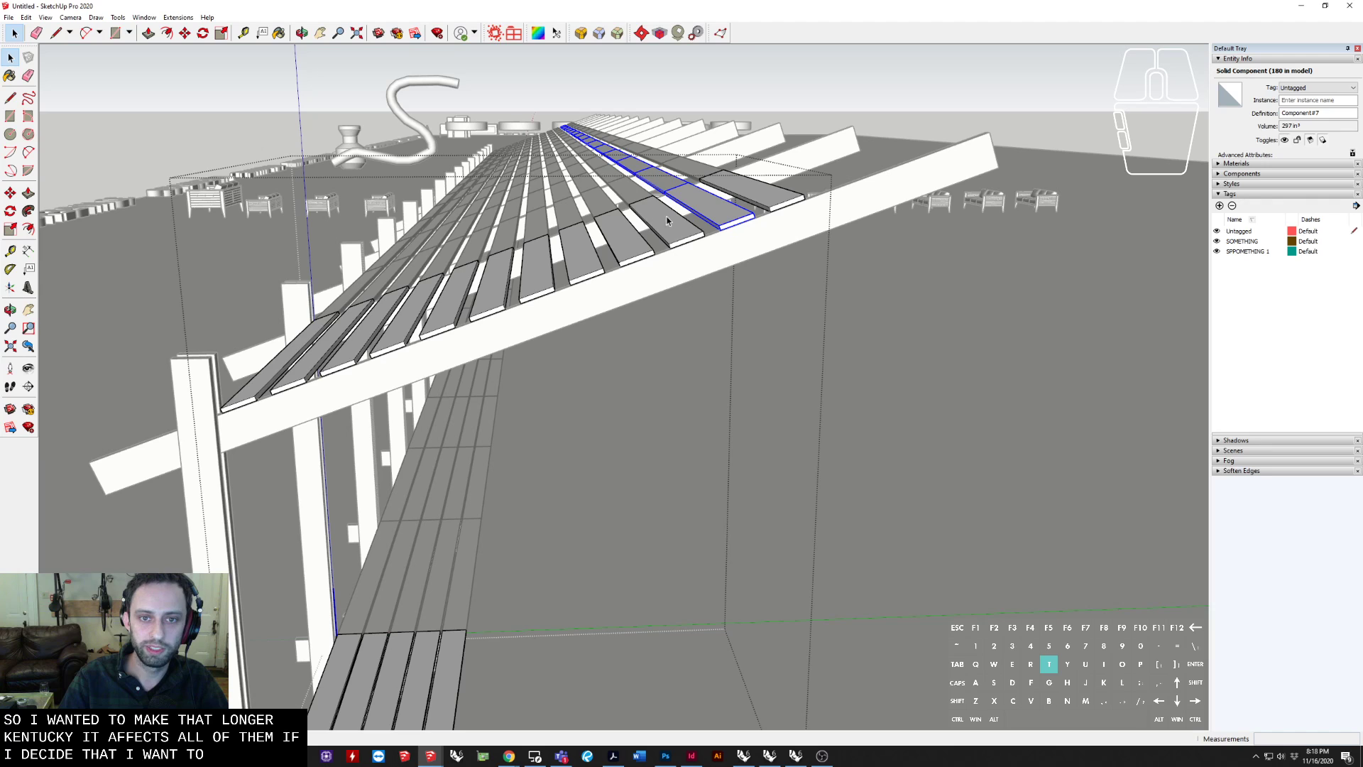
{"action": "left_click", "coordinate": [615, 241], "text": "shift"}
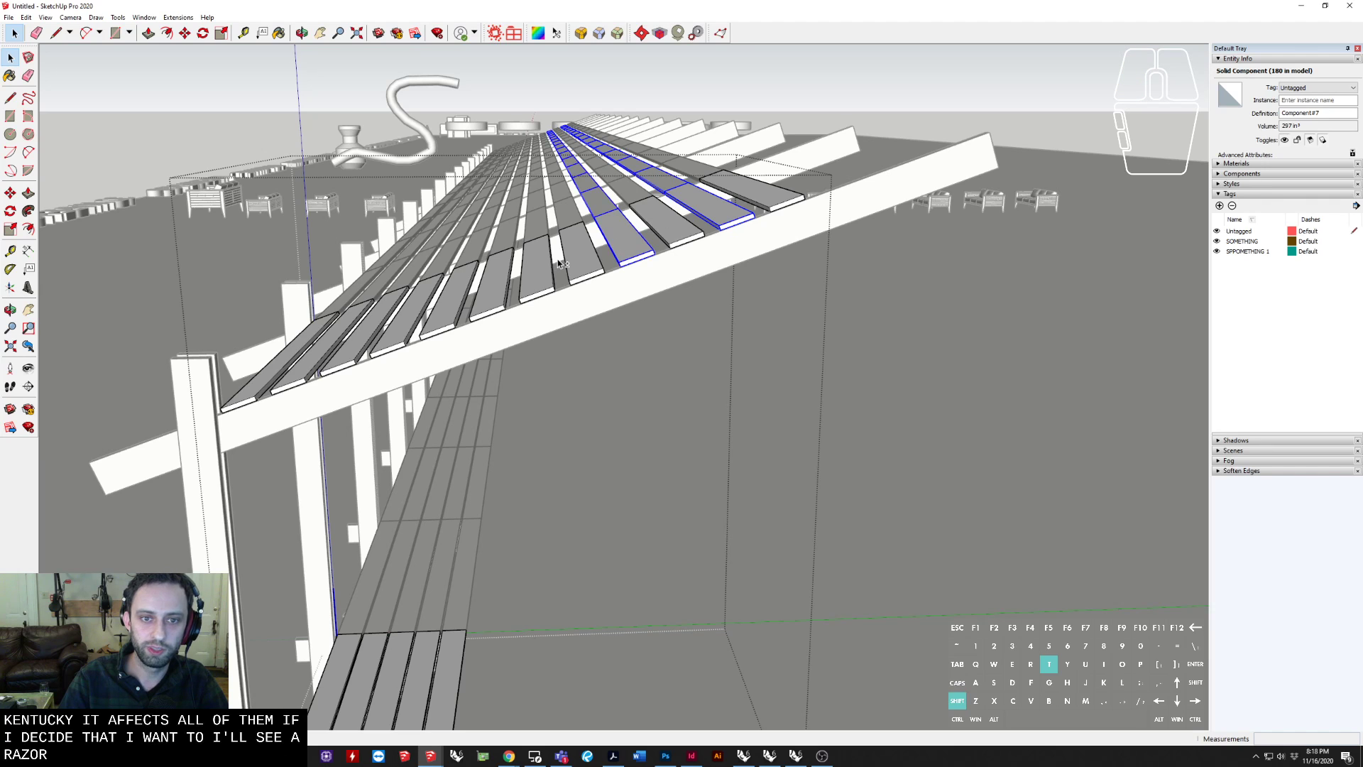
{"action": "left_click", "coordinate": [452, 287], "text": "shift"}
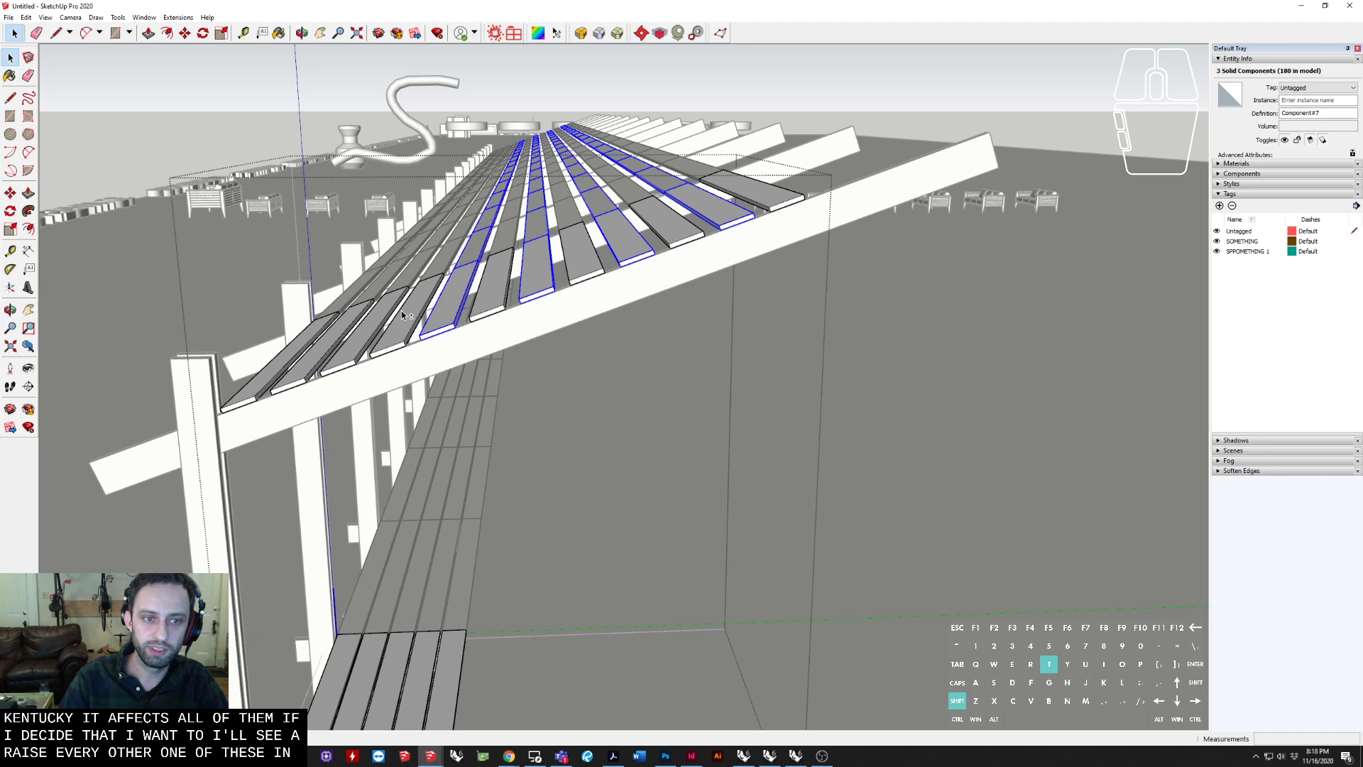
{"action": "left_click", "coordinate": [344, 334], "text": "shift"}
{"action": "scroll", "coordinate": [345, 335], "scroll_direction": "down", "scroll_amount": 1}
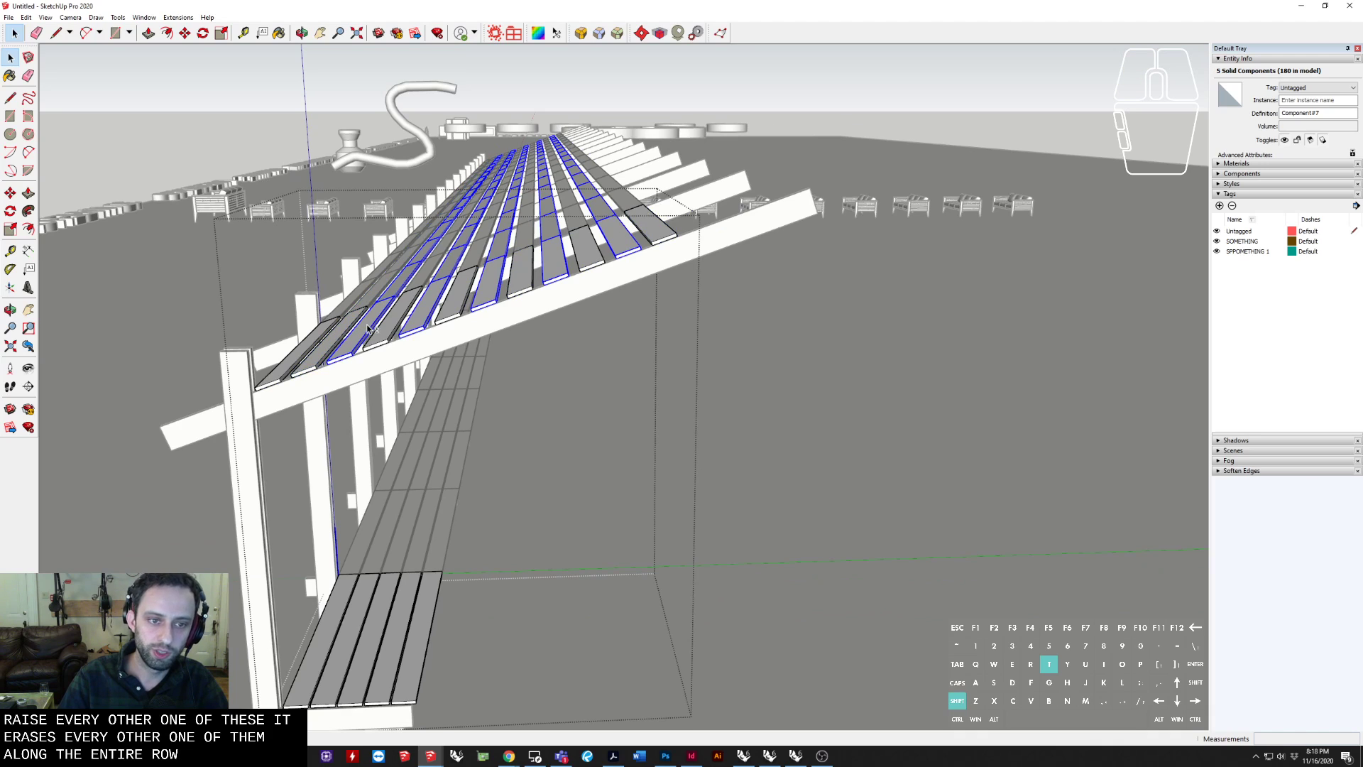
{"action": "key", "text": "Delete"}
{"action": "scroll", "coordinate": [370, 331], "scroll_direction": "down", "scroll_amount": 3}
{"action": "key", "text": "Escape"}
Delete all frames and board bays except the first two frames and the bay between them
{"action": "middle_click_drag", "start_coordinate": [371, 331], "coordinate": [423, 419]}
{"action": "scroll", "coordinate": [447, 398], "scroll_direction": "down", "scroll_amount": 3}
{"action": "middle_click_drag", "start_coordinate": [458, 264], "coordinate": [603, 355], "text": "shift"}
{"action": "scroll", "coordinate": [583, 383], "scroll_direction": "down", "scroll_amount": 4}
{"action": "right_click", "coordinate": [577, 329]}
{"action": "left_click", "coordinate": [594, 259]}
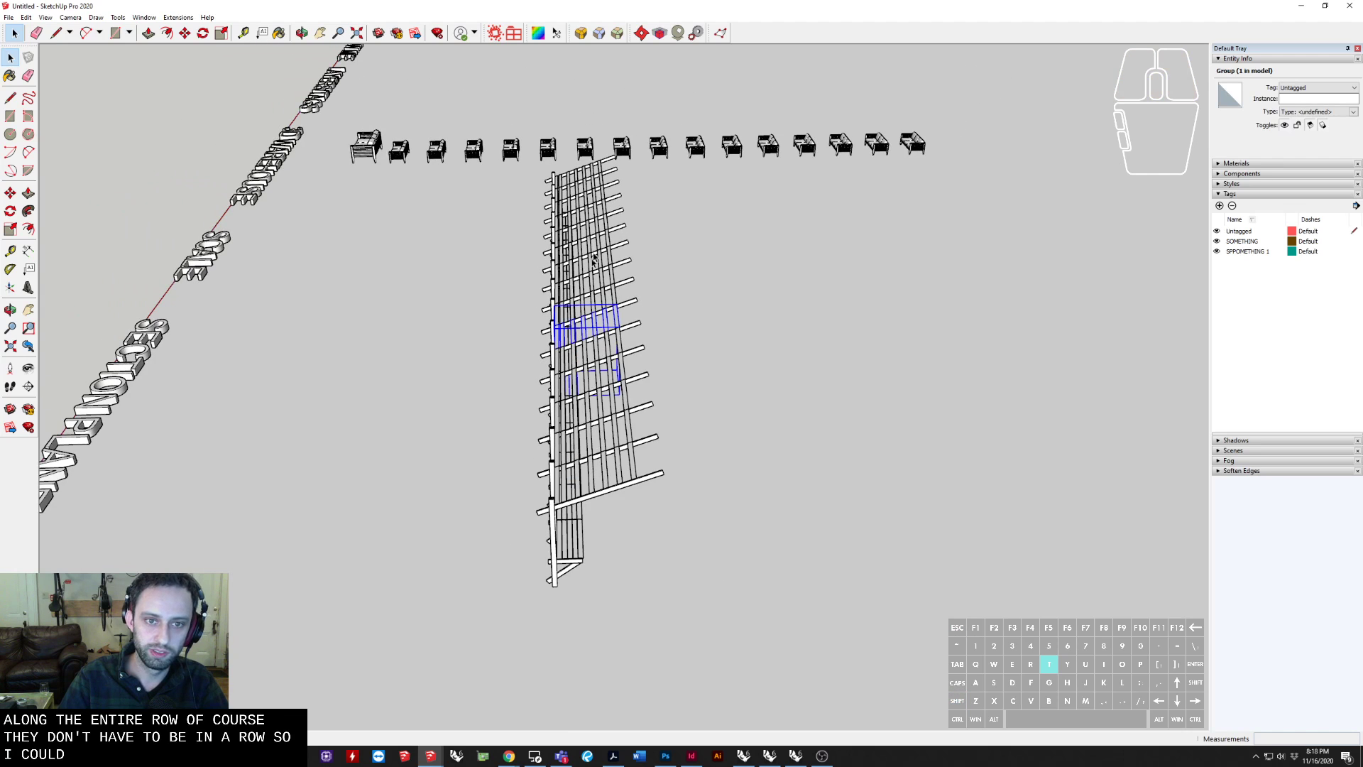
{"action": "scroll", "coordinate": [594, 259], "scroll_direction": "up", "scroll_amount": 3}
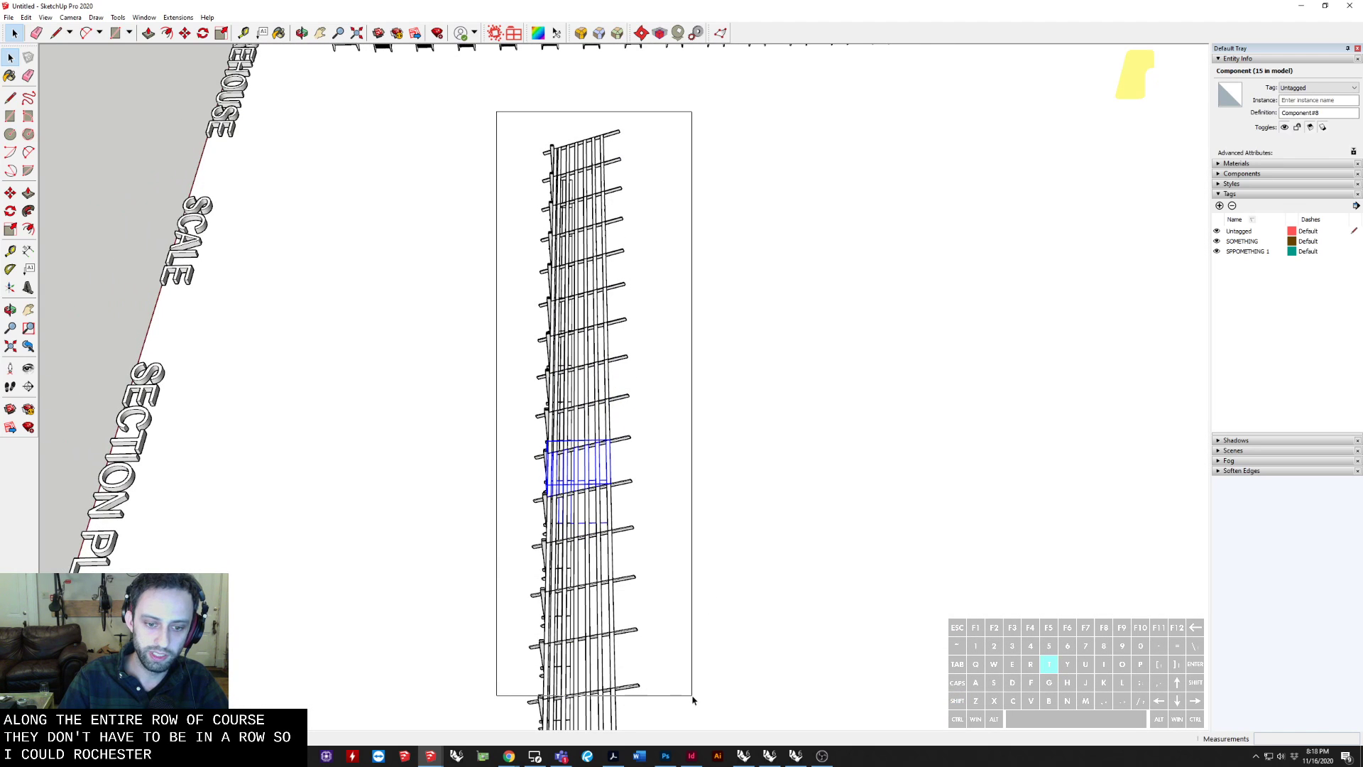
{"action": "left_click_drag", "start_coordinate": [692, 696], "coordinate": [687, 697]}
{"action": "middle_click_drag", "start_coordinate": [684, 697], "coordinate": [678, 605], "text": "shift"}
{"action": "key", "text": "Delete"}
{"action": "scroll", "coordinate": [600, 570], "scroll_direction": "up", "scroll_amount": 2}
{"action": "left_click", "coordinate": [589, 571]}
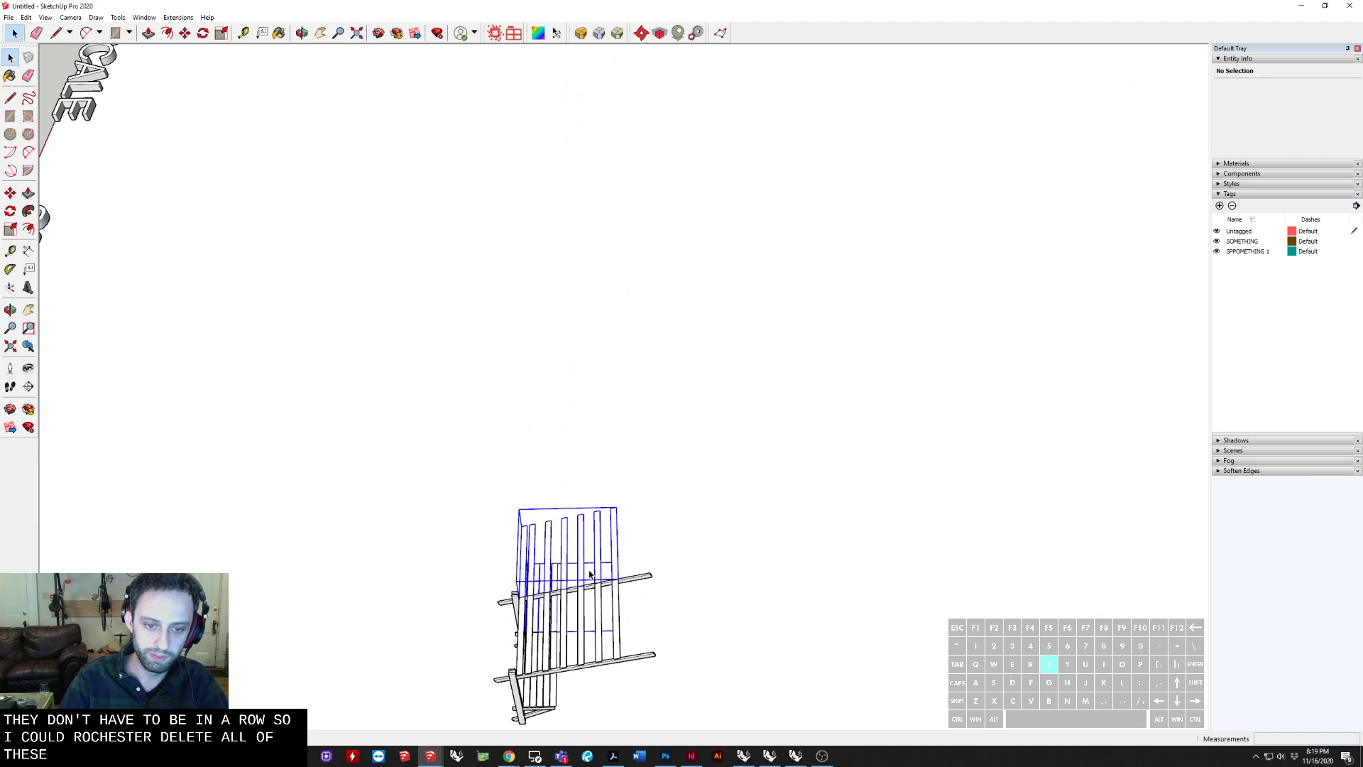
{"action": "middle_click_drag", "start_coordinate": [589, 570], "coordinate": [575, 636]}
{"action": "key", "text": "Delete"}
Select the two frames with their board bay and draw a guide line about 14' long outward from the bench front
{"action": "left_click_drag", "start_coordinate": [450, 496], "coordinate": [725, 727]}
{"action": "middle_click_drag", "start_coordinate": [683, 671], "coordinate": [536, 500], "text": "shift"}
{"action": "scroll", "coordinate": [501, 519], "scroll_direction": "up", "scroll_amount": 3}
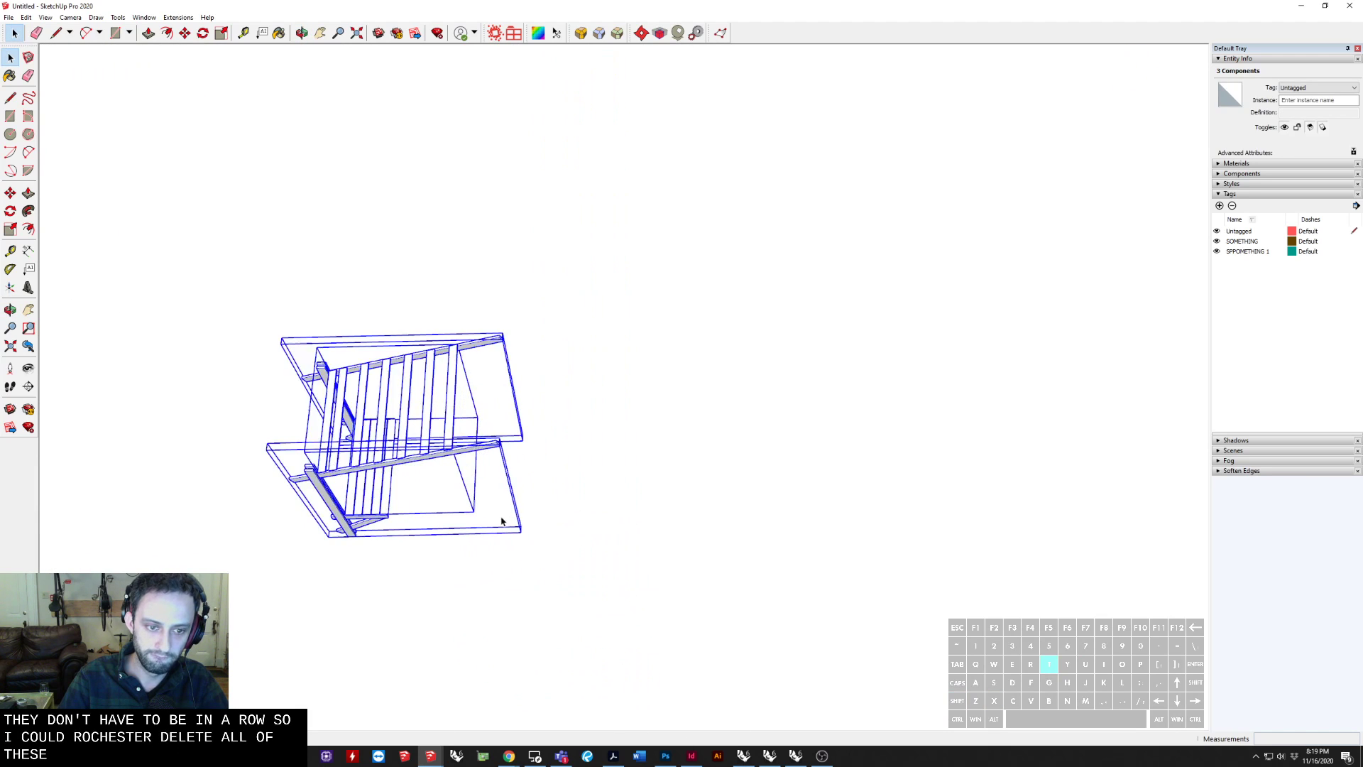
{"action": "scroll", "coordinate": [501, 522], "scroll_direction": "up", "scroll_amount": 2}
{"action": "key", "text": "l"}
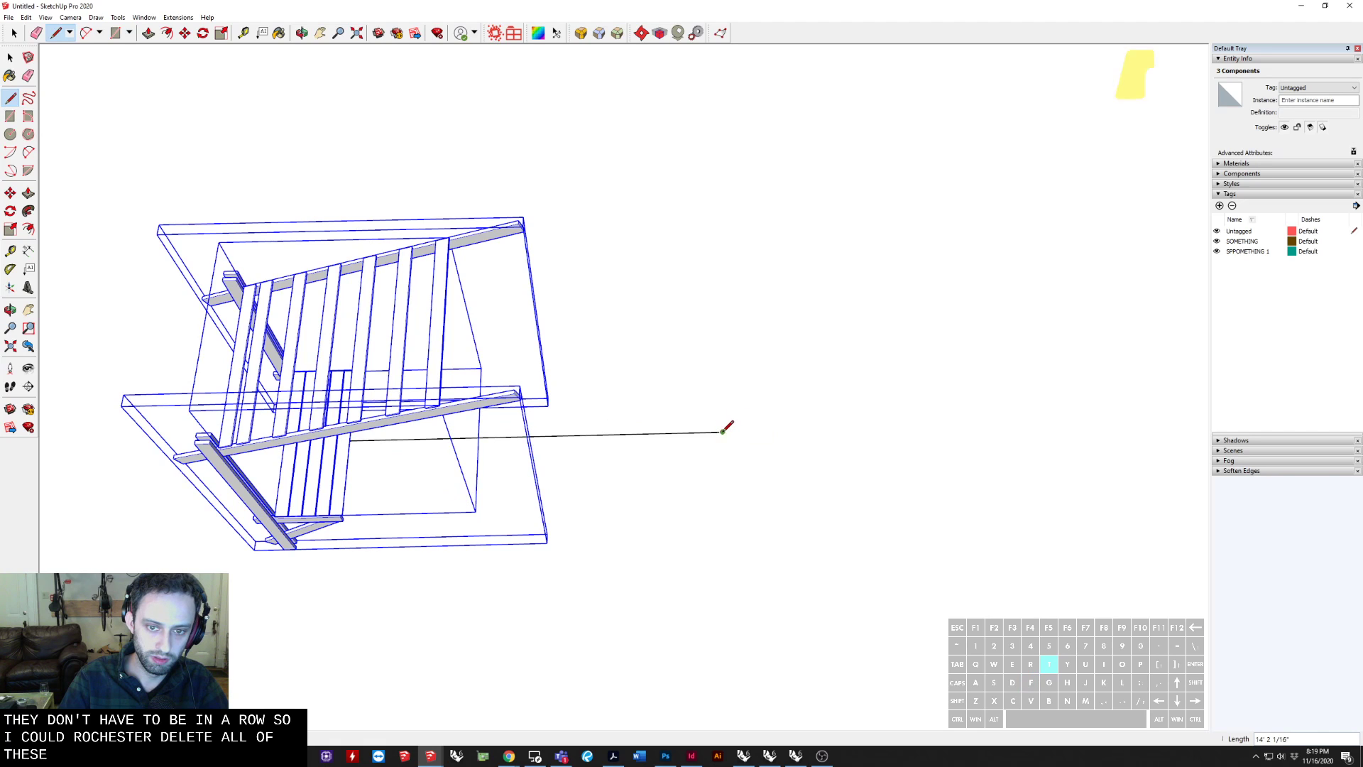
Rotate-copy the selected bay 60° around the guide line's end, array it into a ring of six, and erase the line
{"action": "key", "text": "q"}
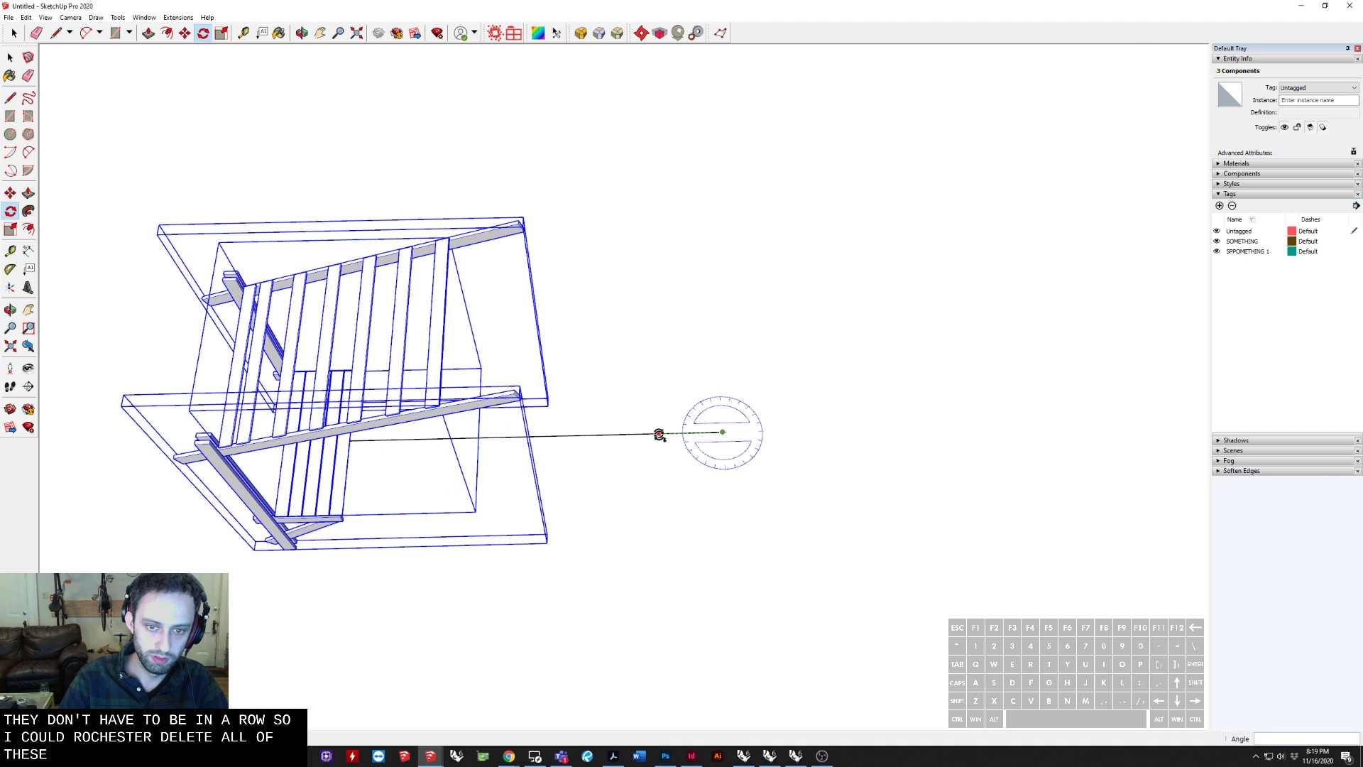
{"action": "key", "text": "ctrl"}
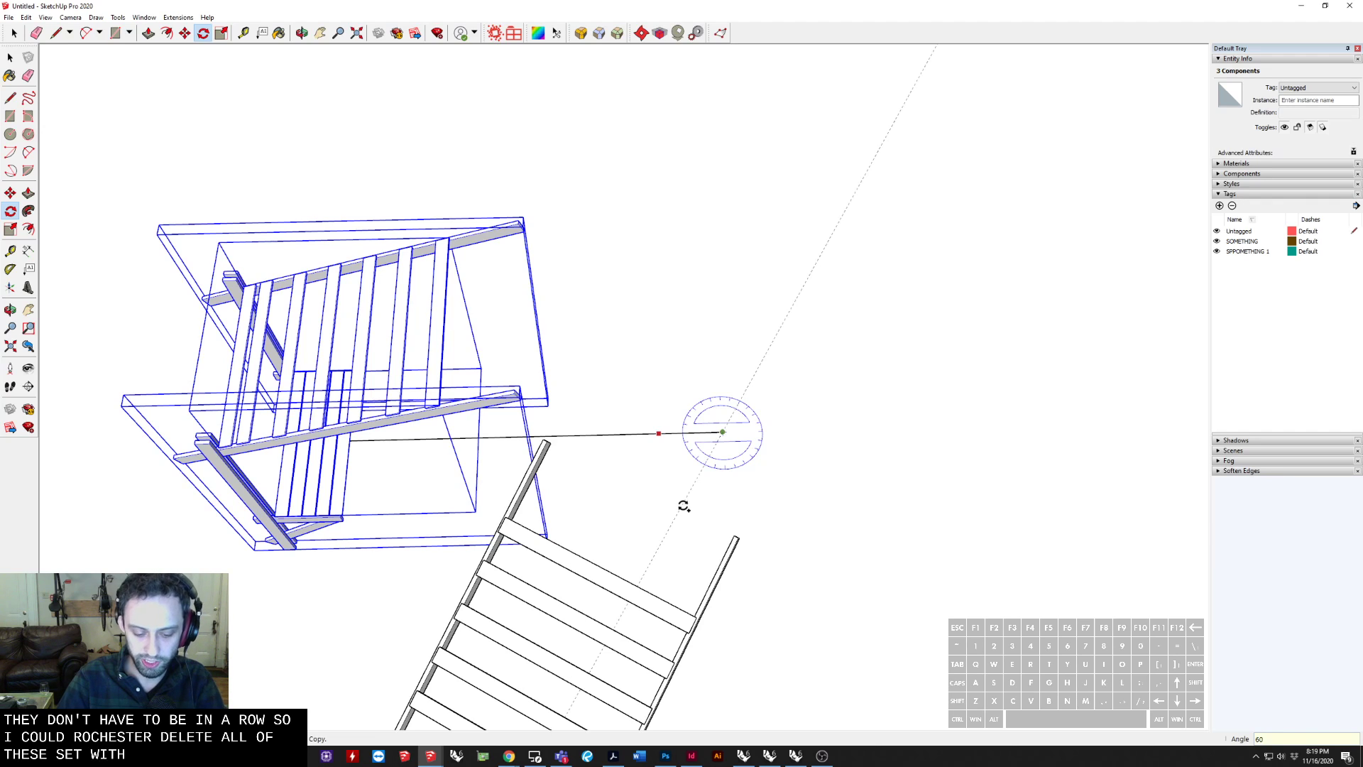
{"action": "left_click", "coordinate": [684, 505]}
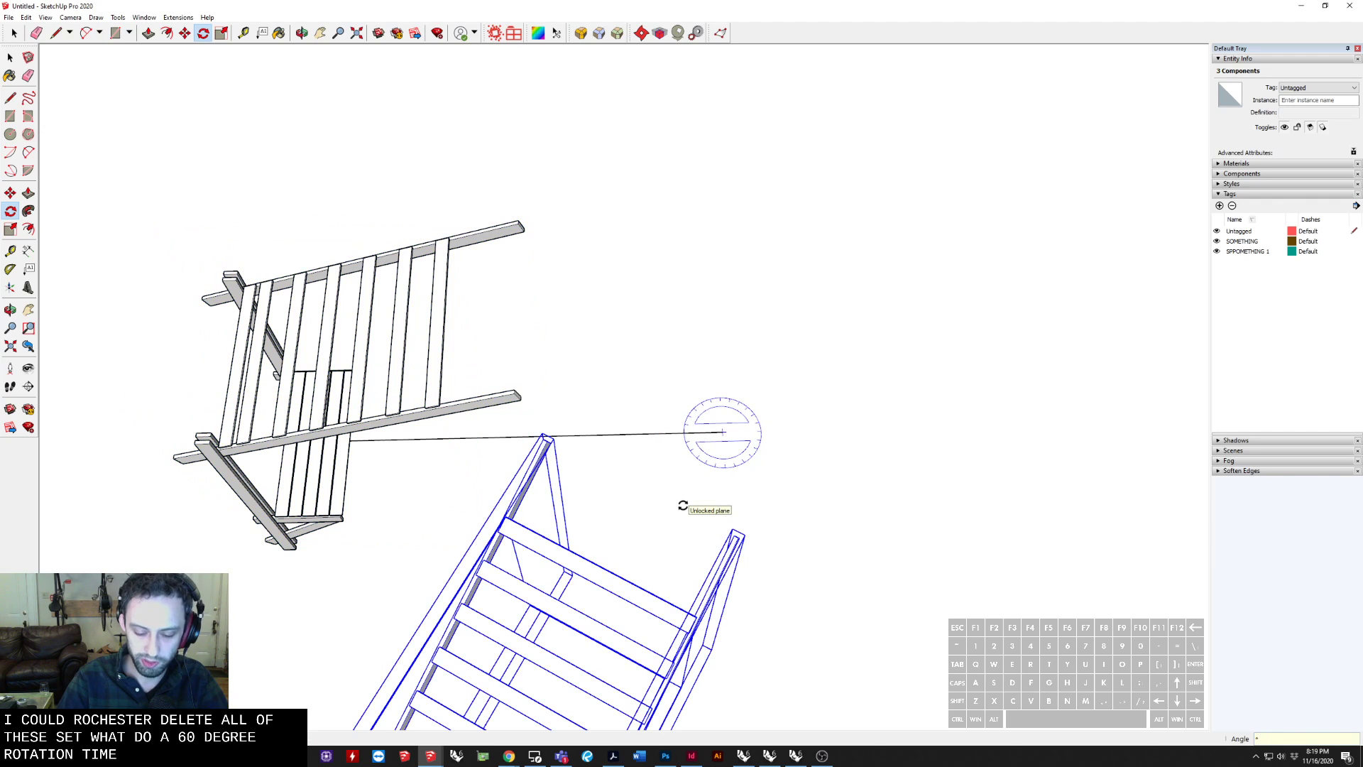
{"action": "key", "text": "Return"}
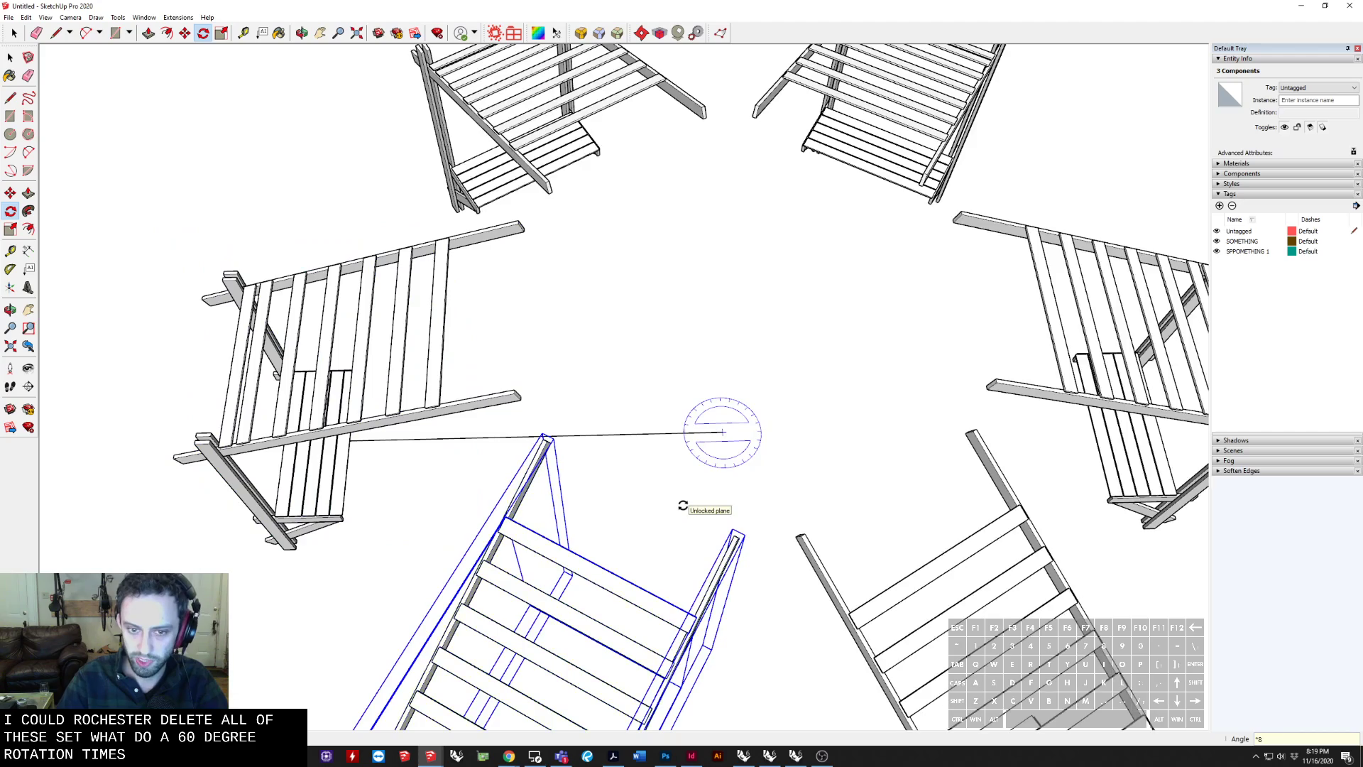
{"action": "scroll", "coordinate": [653, 476], "scroll_direction": "down", "scroll_amount": 4}
{"action": "left_click", "coordinate": [650, 445]}
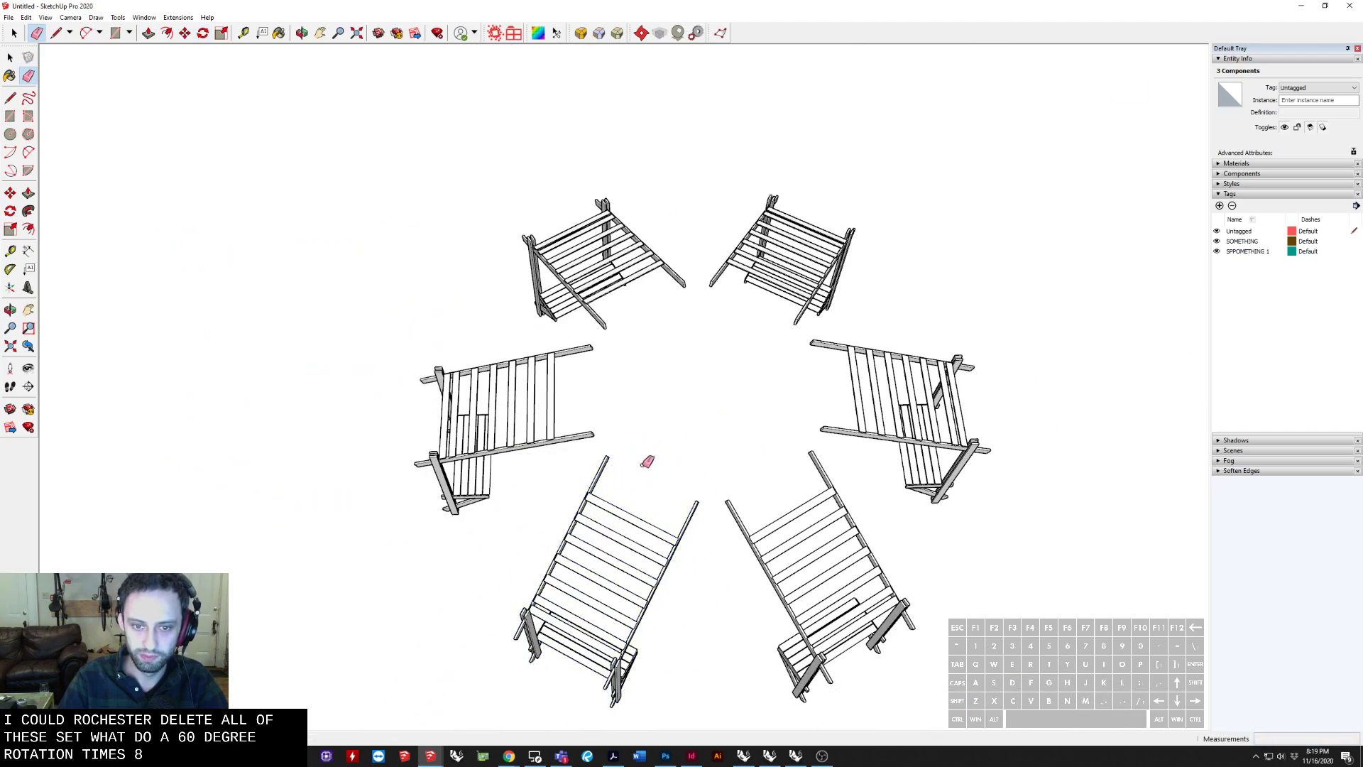
{"action": "middle_click_drag", "start_coordinate": [645, 463], "coordinate": [788, 568]}
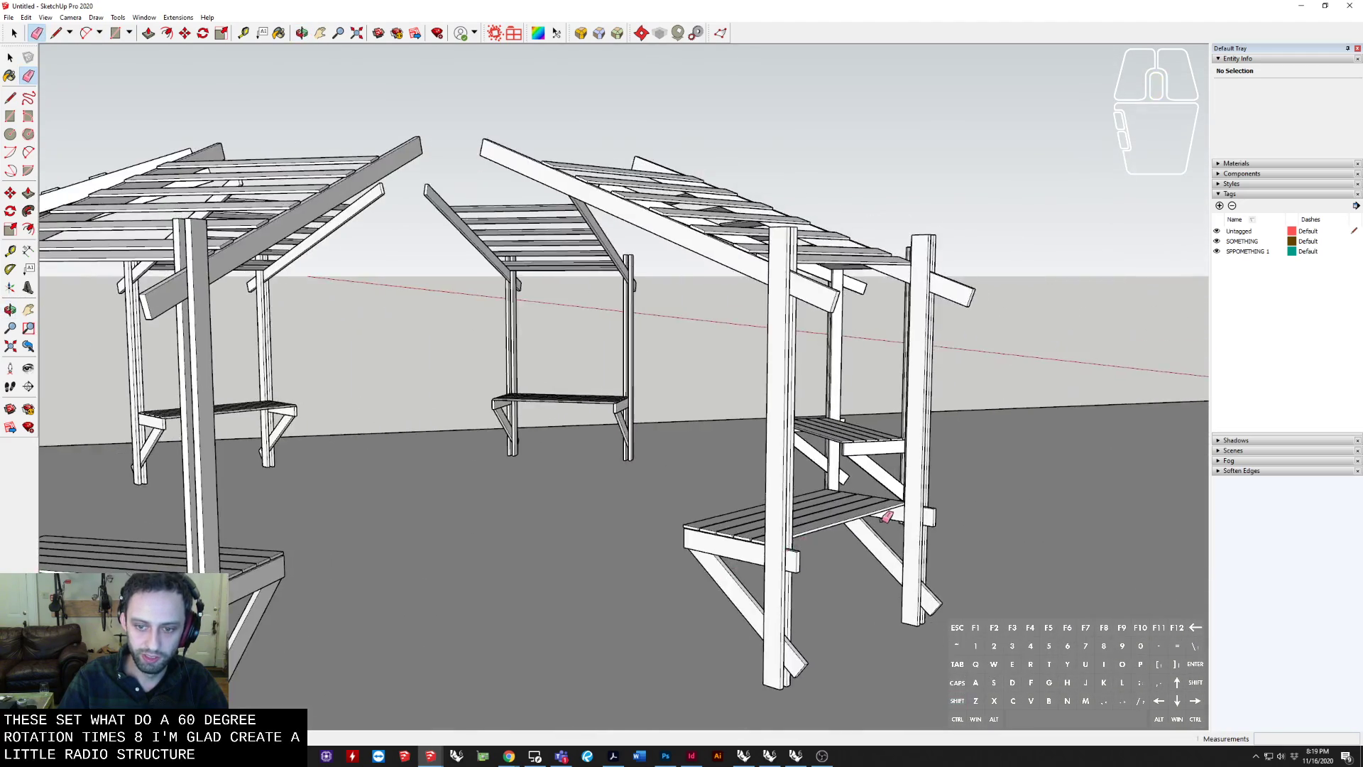
Open a bay's board component and copy the rear seat board about 11 1/2" back, behind the uprights
{"action": "scroll", "coordinate": [892, 513], "scroll_direction": "up", "scroll_amount": 4}
{"action": "key", "text": "space"}
{"action": "double_click", "coordinate": [753, 528]}
{"action": "left_click", "coordinate": [753, 529]}
{"action": "middle_click_drag", "start_coordinate": [675, 536], "coordinate": [633, 455], "text": "shift"}
{"action": "scroll", "coordinate": [599, 477], "scroll_direction": "up", "scroll_amount": 3}
{"action": "key", "text": "m"}
{"action": "key", "text": "ctrl"}
{"action": "scroll", "coordinate": [549, 470], "scroll_direction": "up", "scroll_amount": 5}
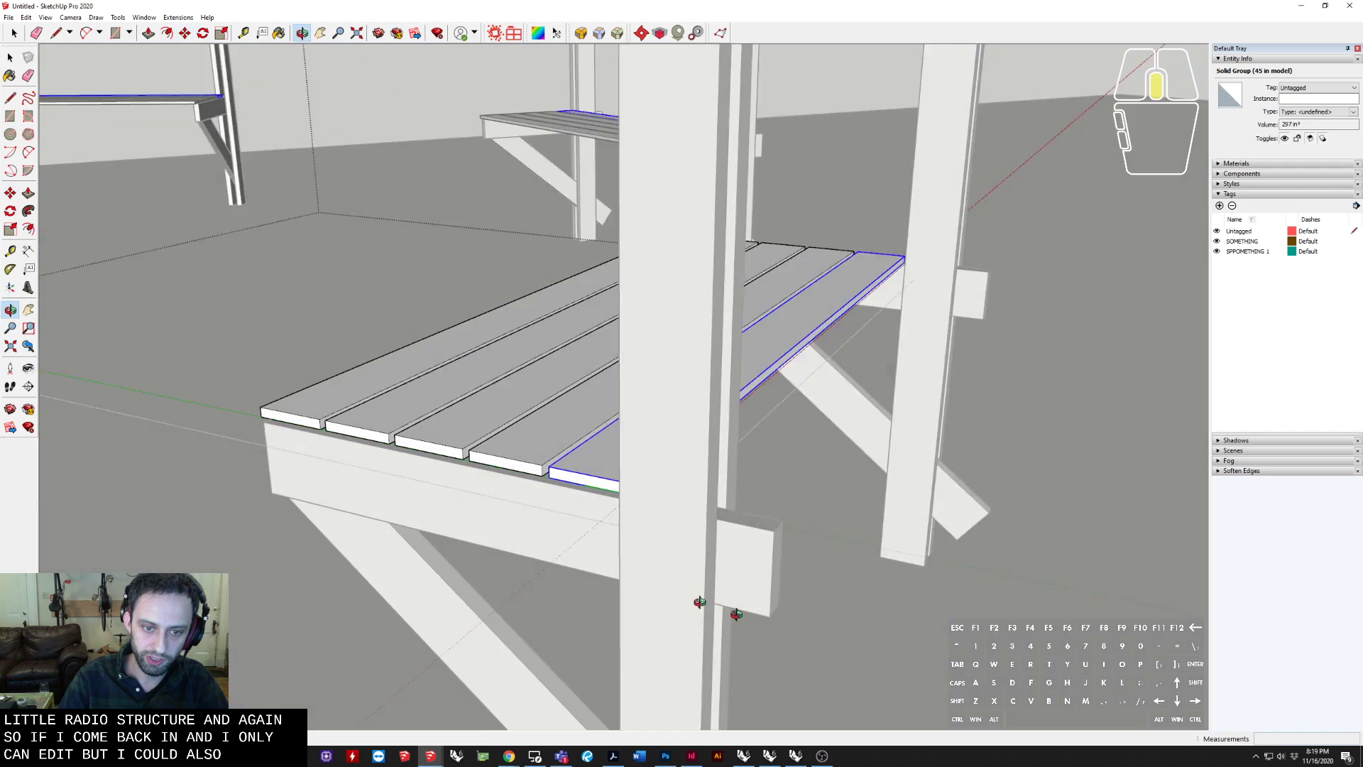
{"action": "left_click", "coordinate": [548, 470]}
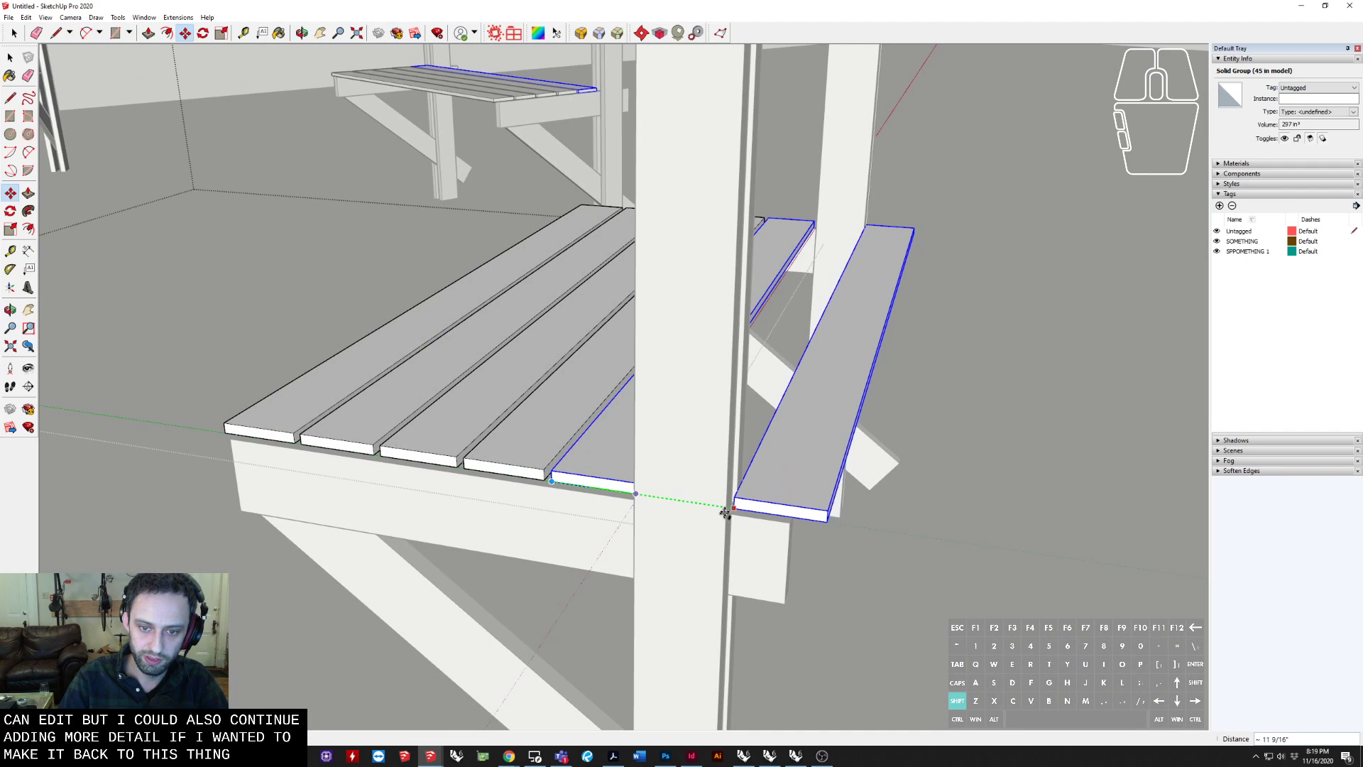
{"action": "key", "text": "shift"}
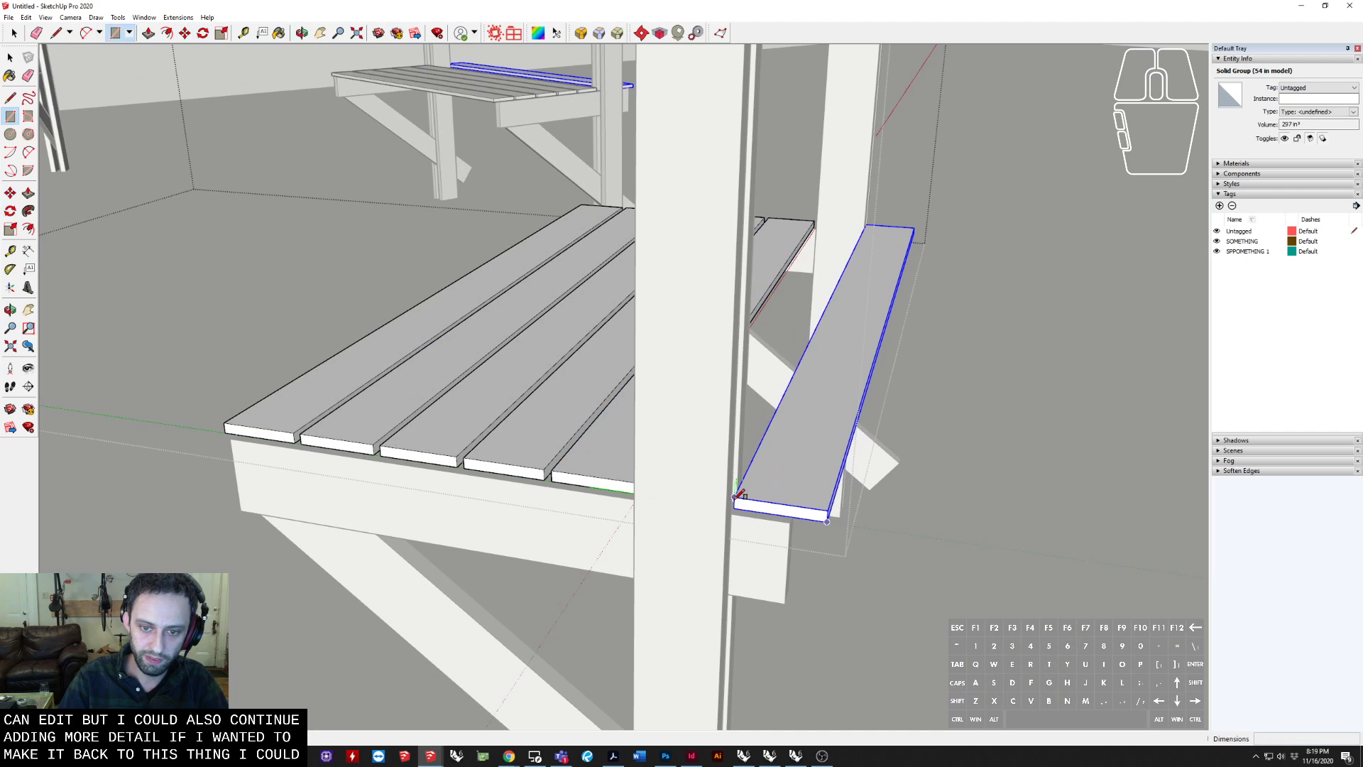
Try to rotate the copied board 90° upright around its lower corner behind the uprights, and undo the rotation
{"action": "key", "text": "q"}
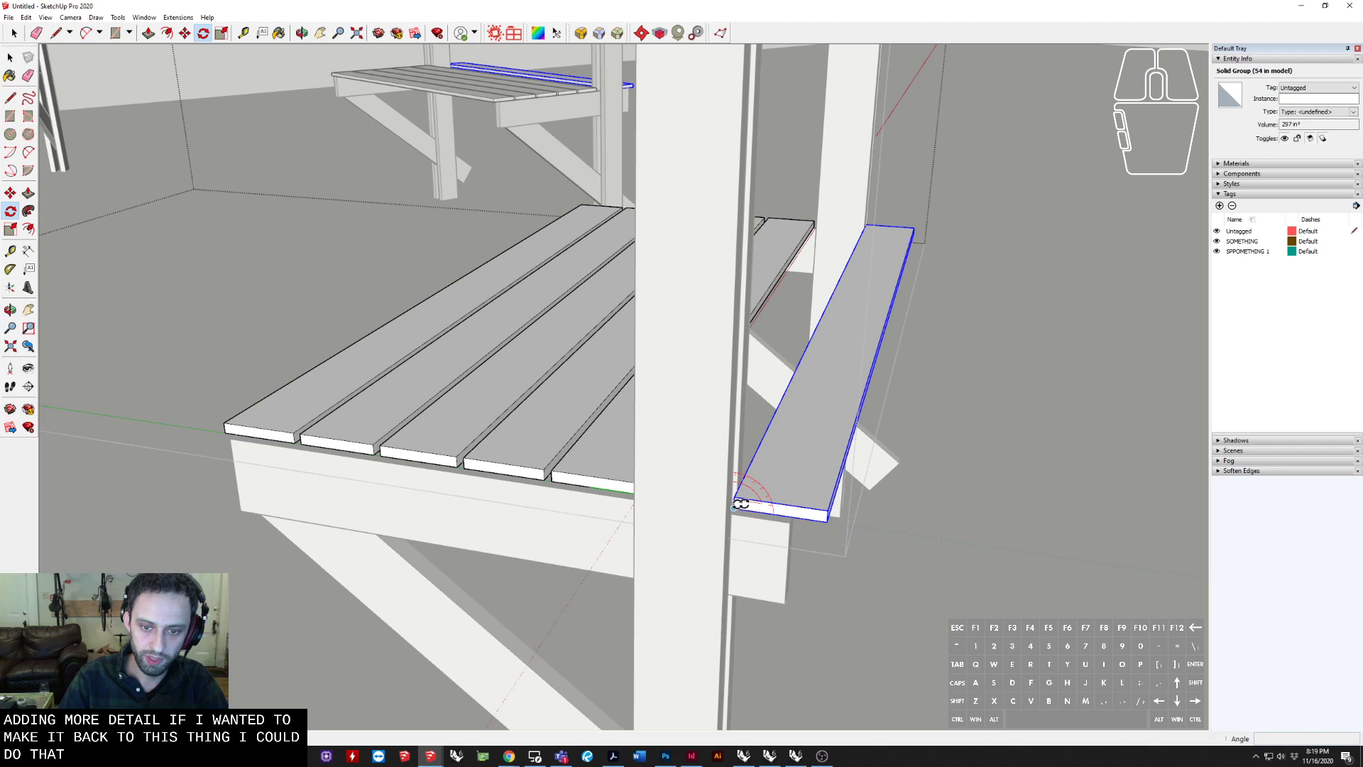
{"action": "left_click", "coordinate": [800, 522]}
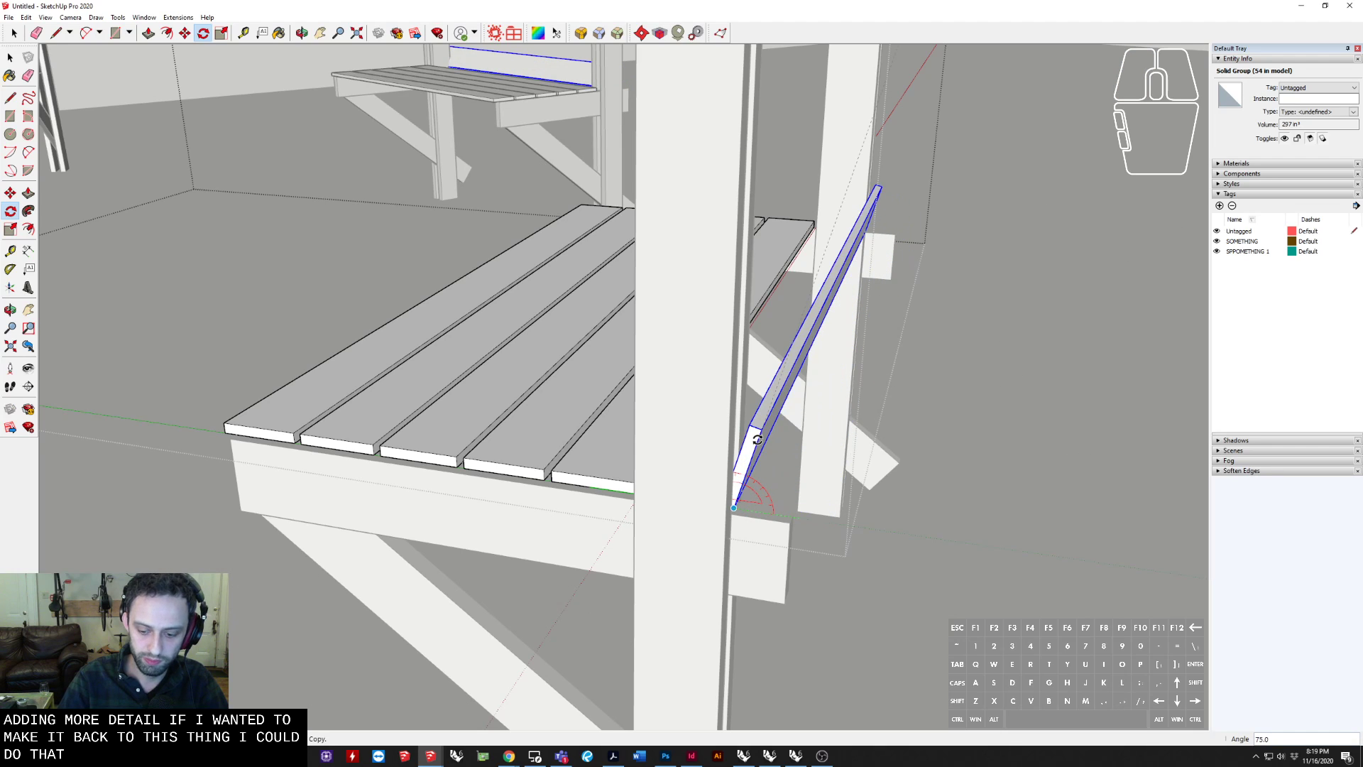
{"action": "type", "text": "90"}
{"action": "key", "text": "Return"}
{"action": "key", "text": "ctrl+z"}
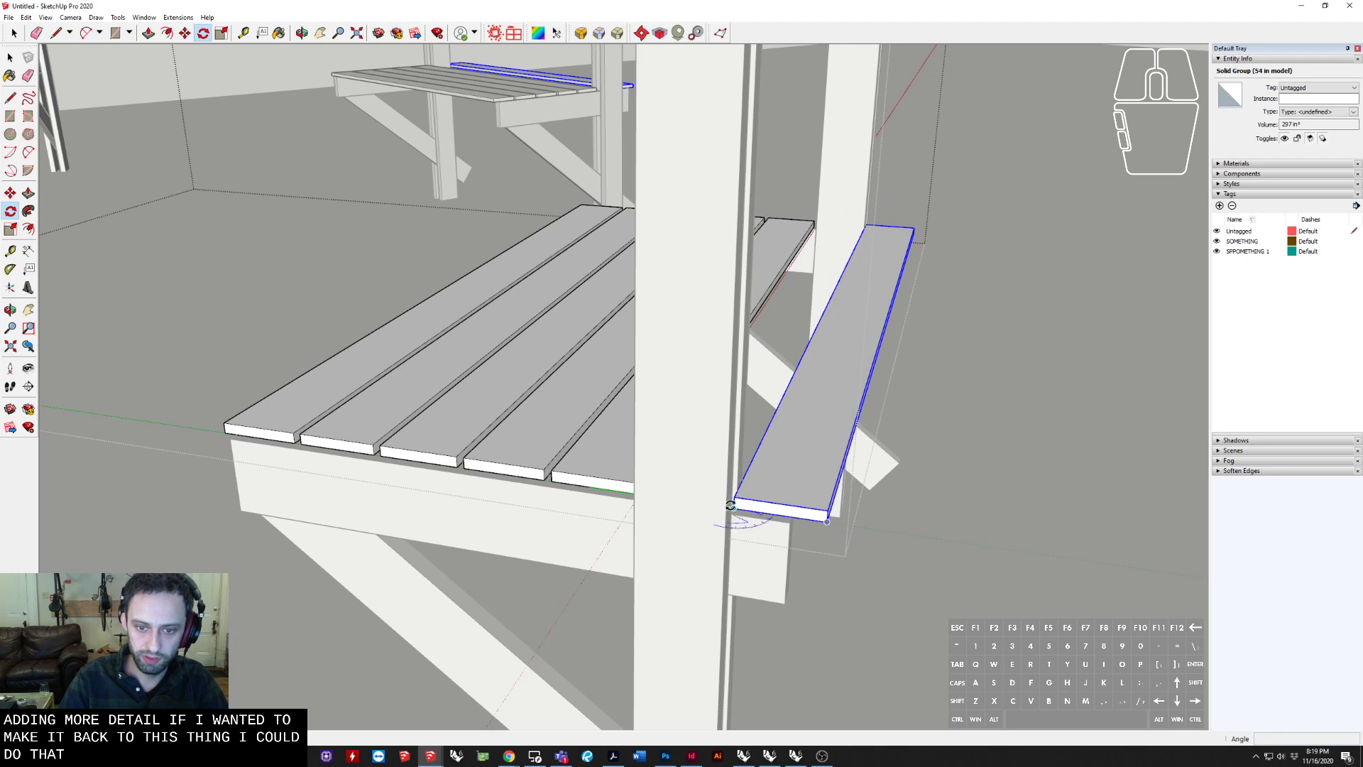
Rotate the copied board 90° upright and move it against the back of the uprights
{"action": "left_click", "coordinate": [794, 502]}
{"action": "type", "text": "90"}
{"action": "key", "text": "Return"}
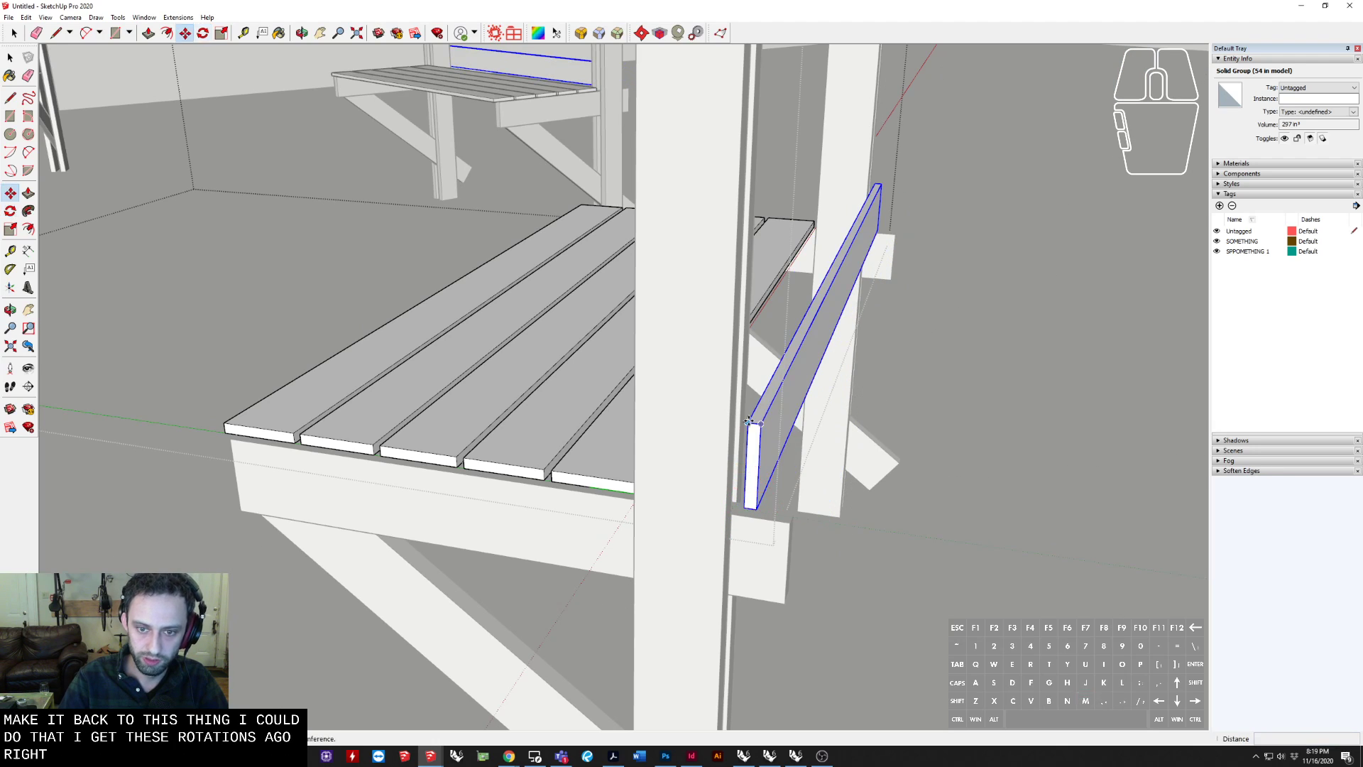
{"action": "scroll", "coordinate": [736, 412], "scroll_direction": "up", "scroll_amount": 1}
{"action": "left_click", "coordinate": [753, 426]}
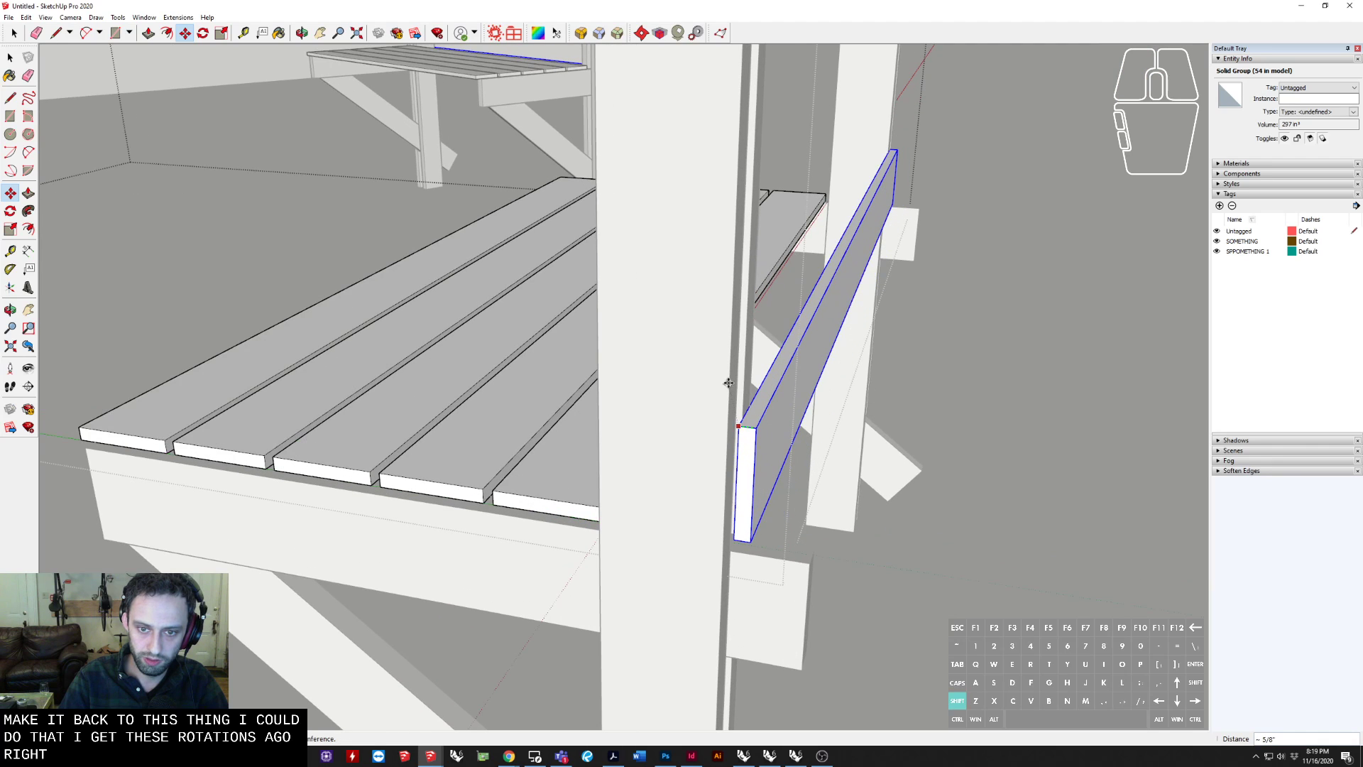
Copy the upright board straight up and multiply the copy by 10 to form a full-height slatted backrest
{"action": "left_click_drag", "start_coordinate": [744, 428], "coordinate": [746, 359]}
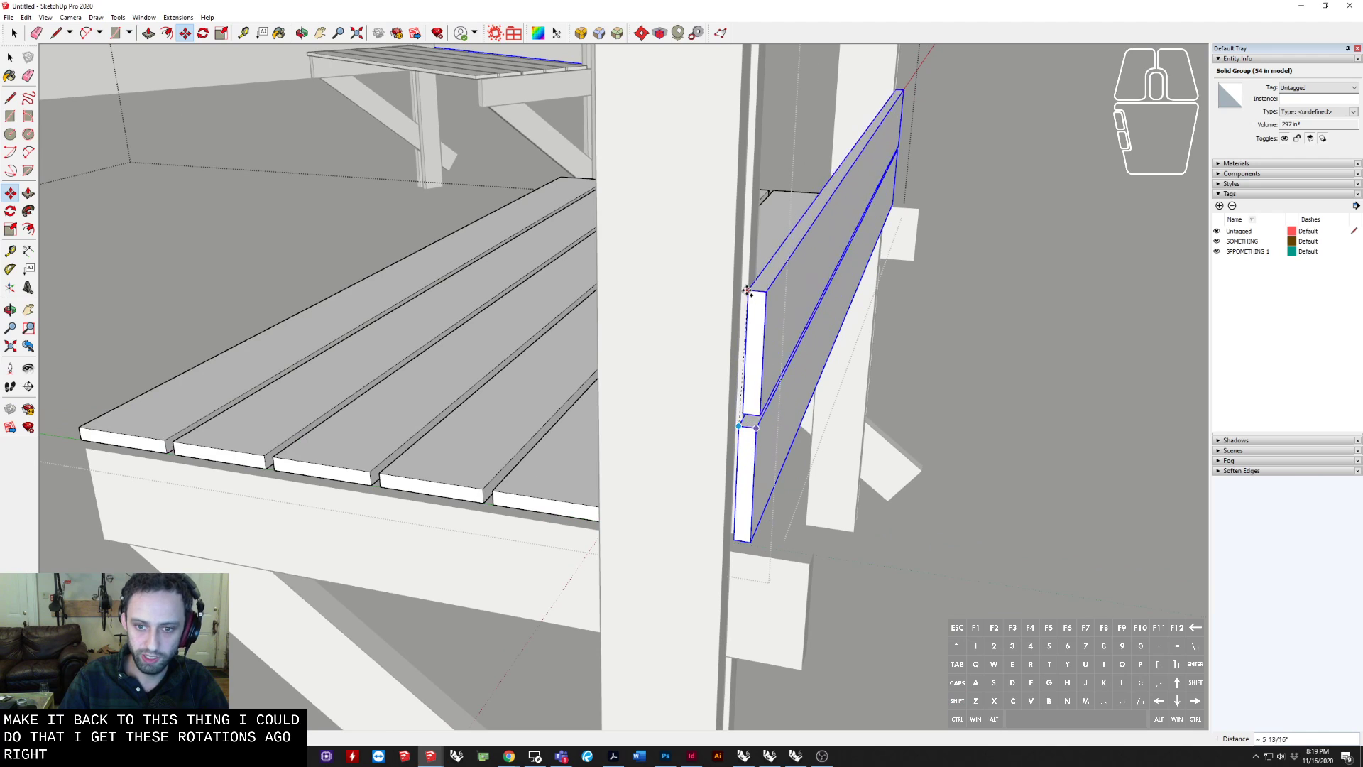
{"action": "key", "text": "Escape"}
{"action": "middle_click_drag", "start_coordinate": [770, 423], "coordinate": [651, 265]}
{"action": "left_click", "coordinate": [675, 399]}
{"action": "key", "text": "ctrl"}
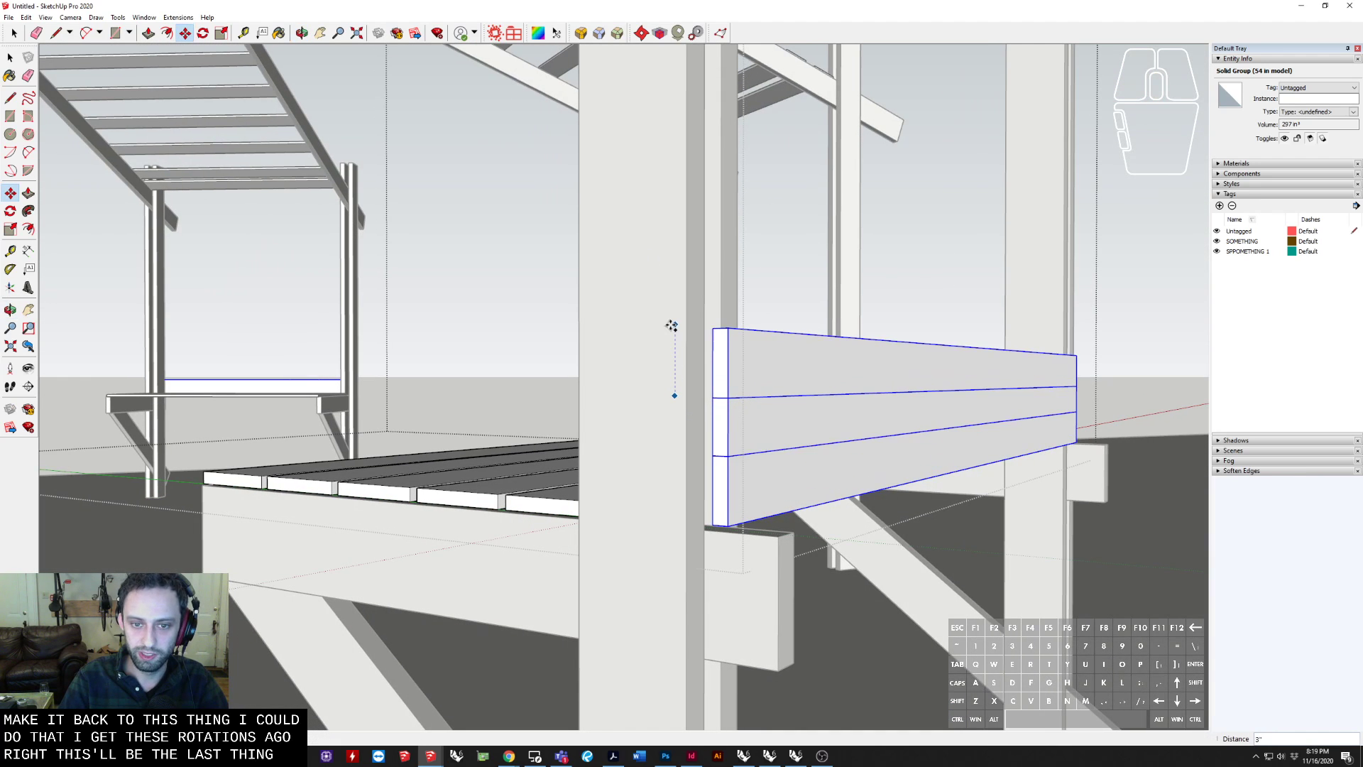
{"action": "left_click", "coordinate": [670, 325]}
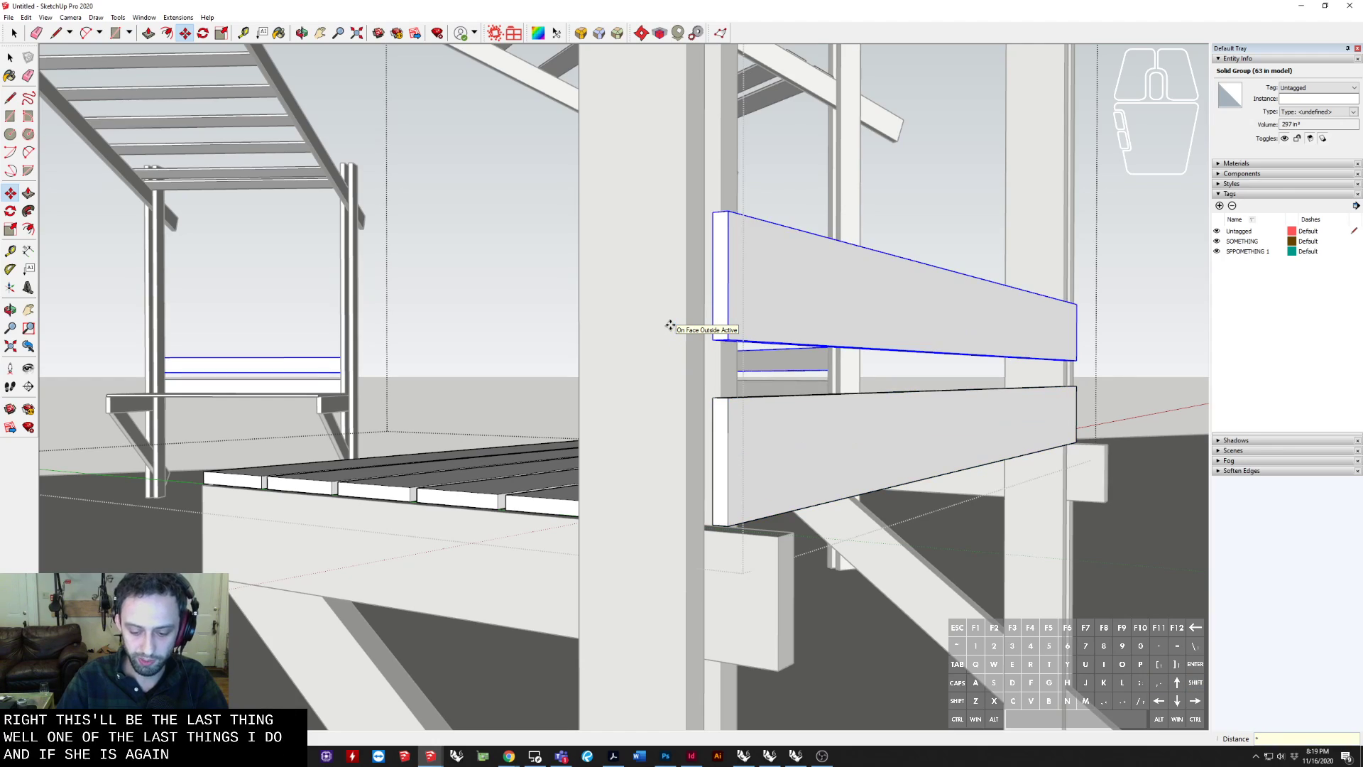
{"action": "type", "text": "*10"}
{"action": "key", "text": "Return"}
{"action": "key", "text": "Escape"}
Examine the slatted backrests across all bays of the ring and the overall layout of the model
{"action": "middle_click_drag", "start_coordinate": [670, 325], "coordinate": [487, 333]}
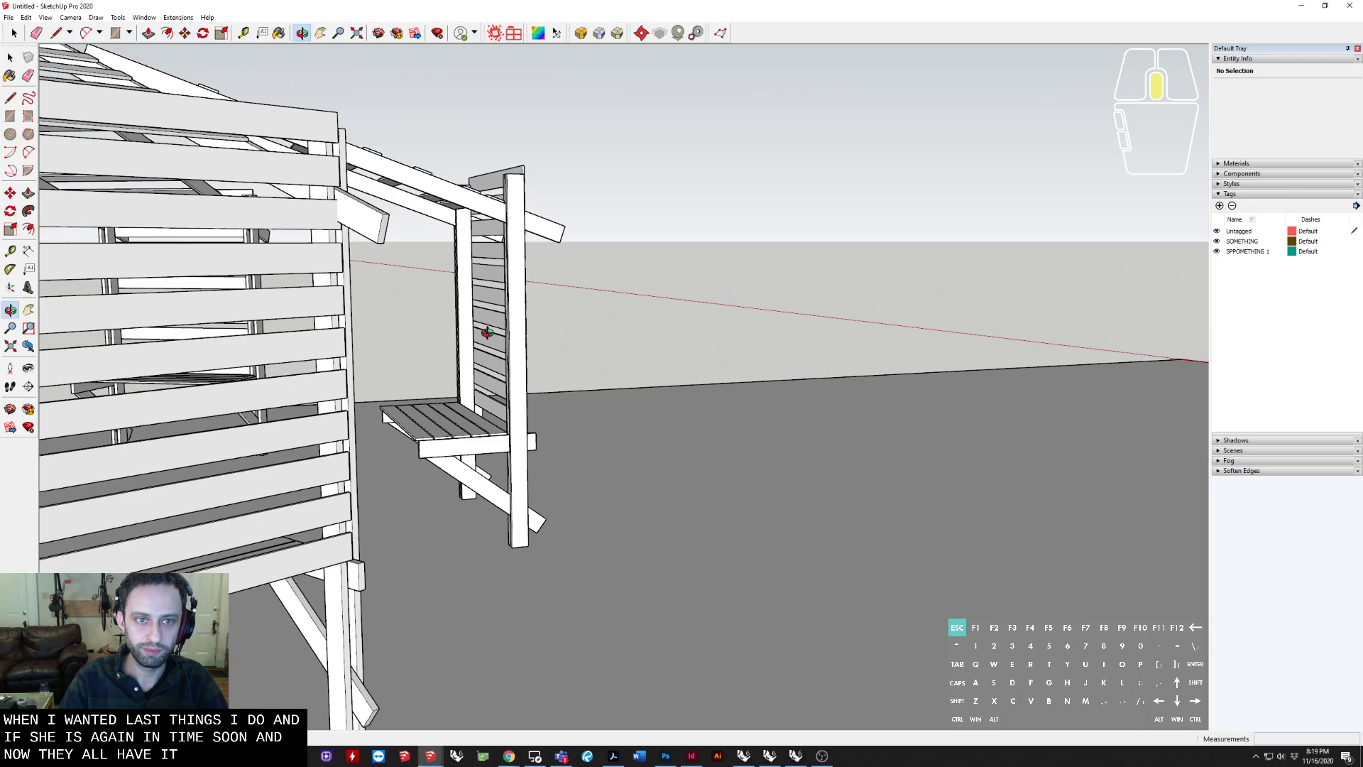
{"action": "left_click", "coordinate": [287, 144]}
{"action": "scroll", "coordinate": [812, 244], "scroll_direction": "down", "scroll_amount": 10}
{"action": "middle_click_drag", "start_coordinate": [812, 245], "coordinate": [753, 433]}
{"action": "scroll", "coordinate": [775, 443], "scroll_direction": "up", "scroll_amount": 10}
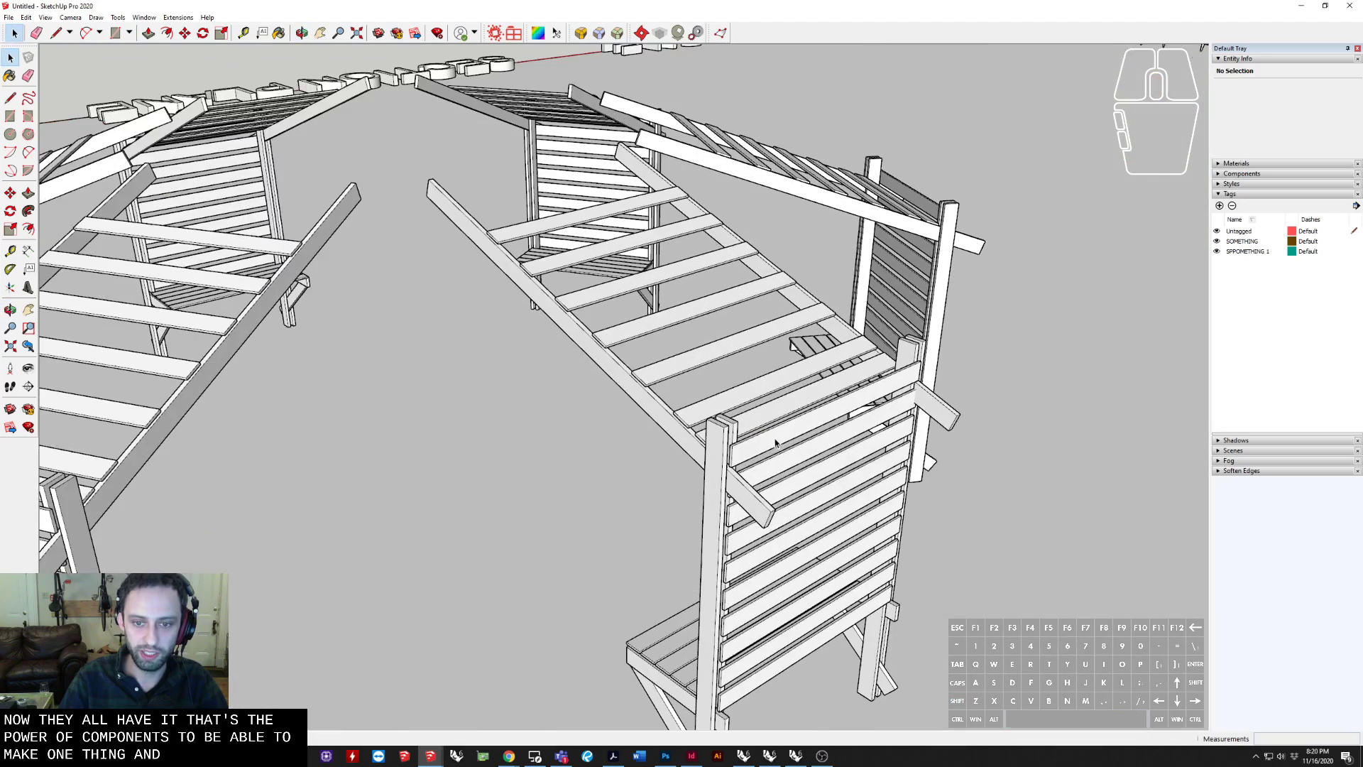
{"action": "double_click", "coordinate": [773, 443]}
{"action": "scroll", "coordinate": [773, 442], "scroll_direction": "down", "scroll_amount": 10}
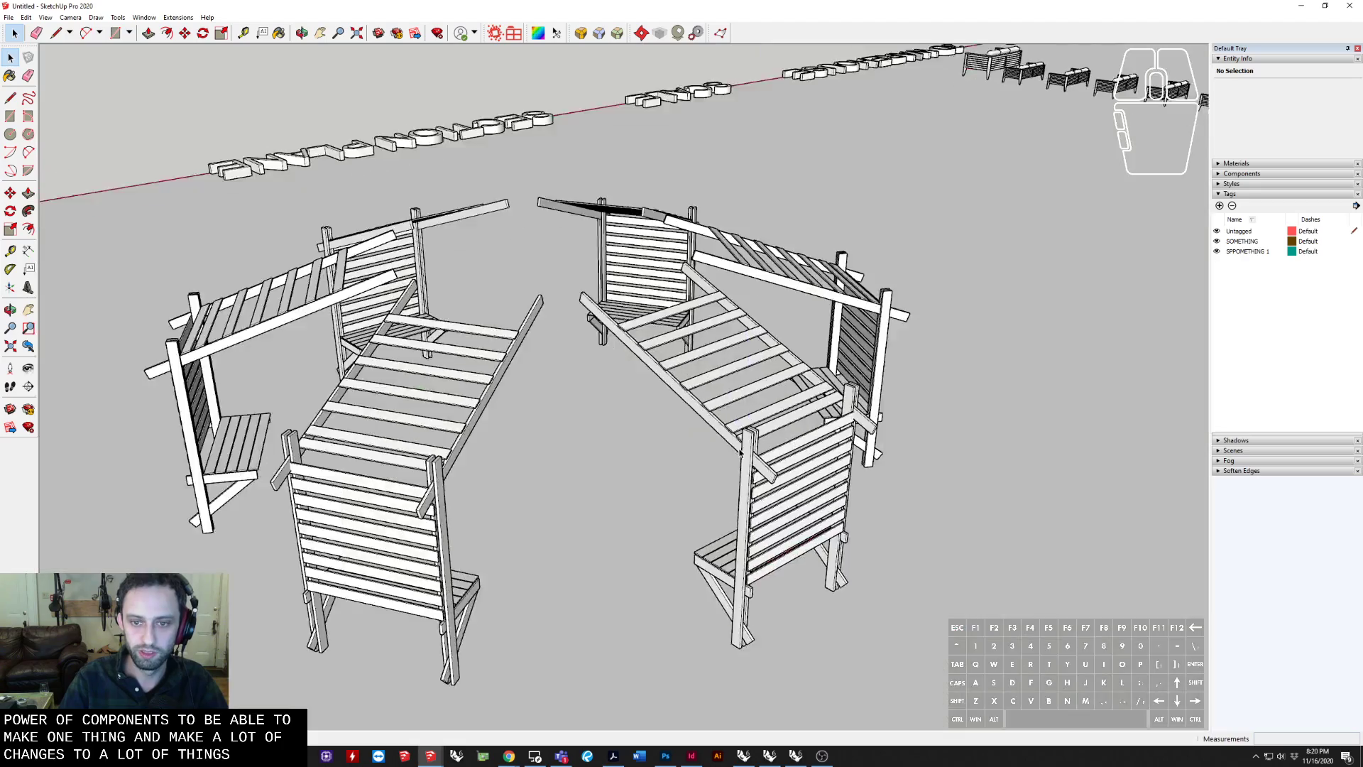
{"action": "middle_click_drag", "start_coordinate": [772, 443], "coordinate": [1013, 330]}
{"action": "middle_click_drag", "start_coordinate": [634, 475], "coordinate": [843, 6]}
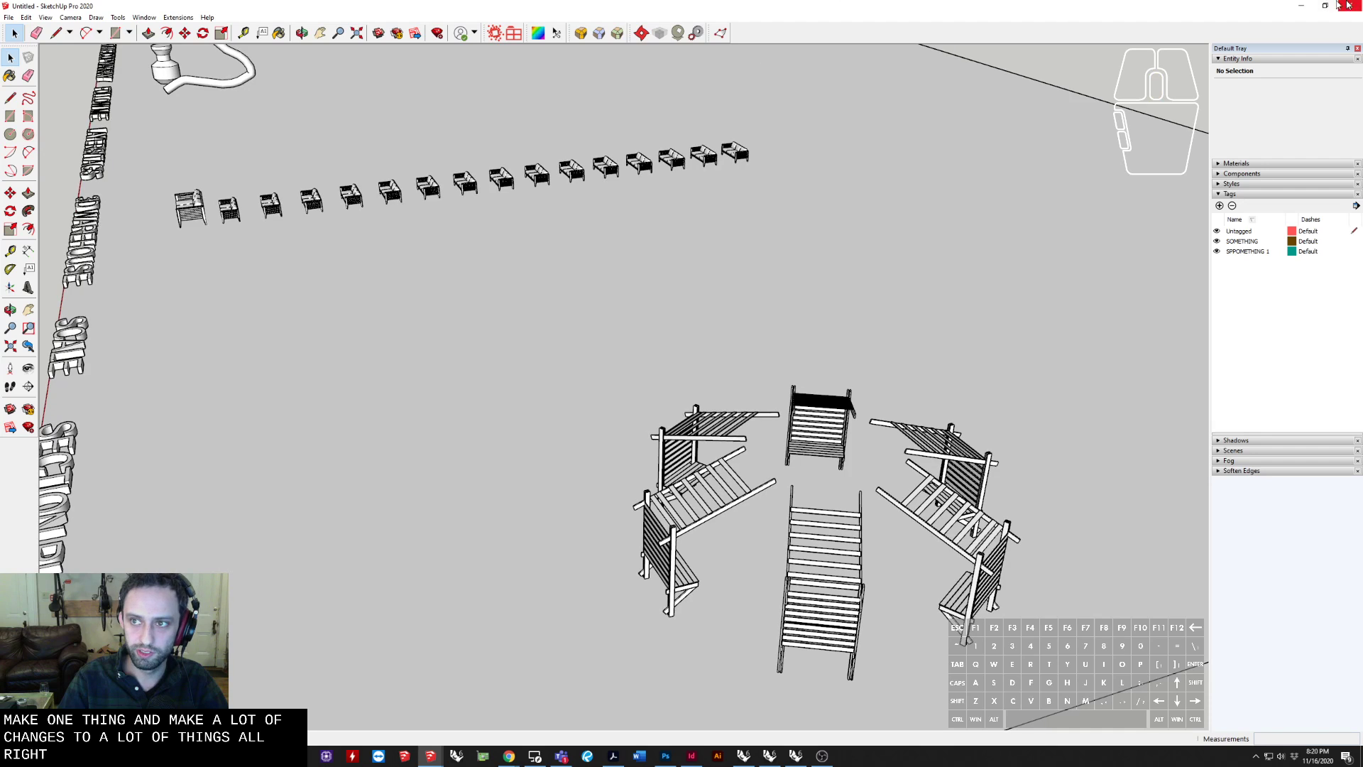
Switch to the Site_model_study_example model and bring the pavilion beyond the pool into close view
{"action": "left_click", "coordinate": [1305, 7]}
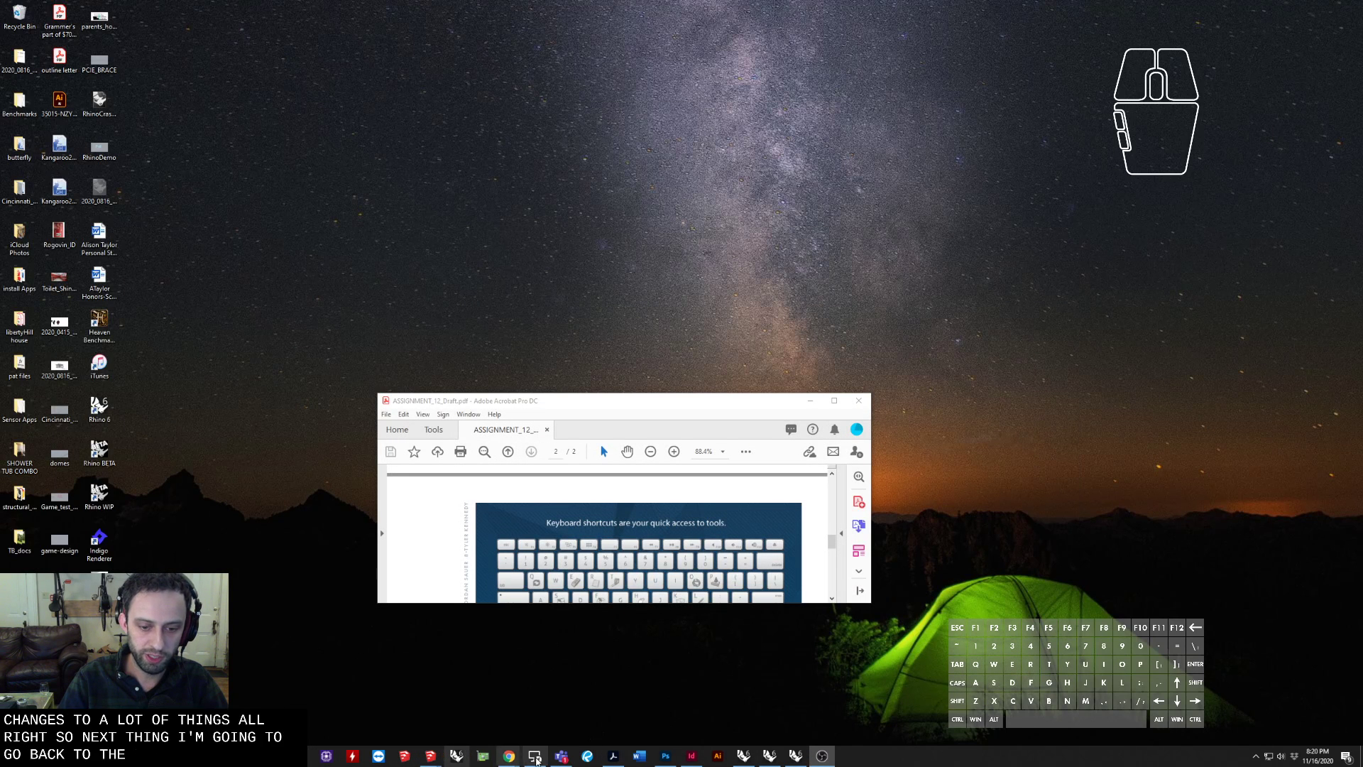
{"action": "left_click", "coordinate": [436, 763]}
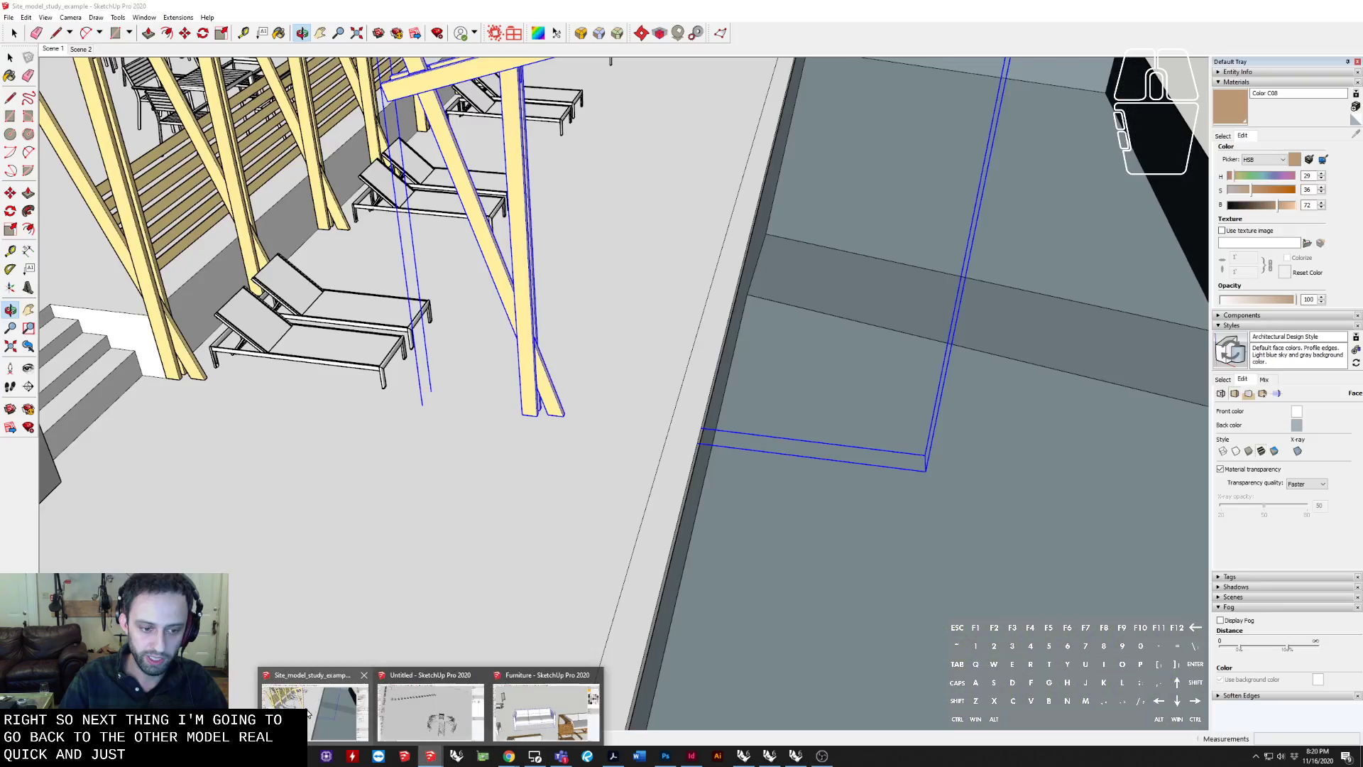
{"action": "left_click", "coordinate": [316, 707]}
{"action": "scroll", "coordinate": [560, 502], "scroll_direction": "down", "scroll_amount": 1}
{"action": "middle_click_drag", "start_coordinate": [629, 191], "coordinate": [408, 560], "text": "shift"}
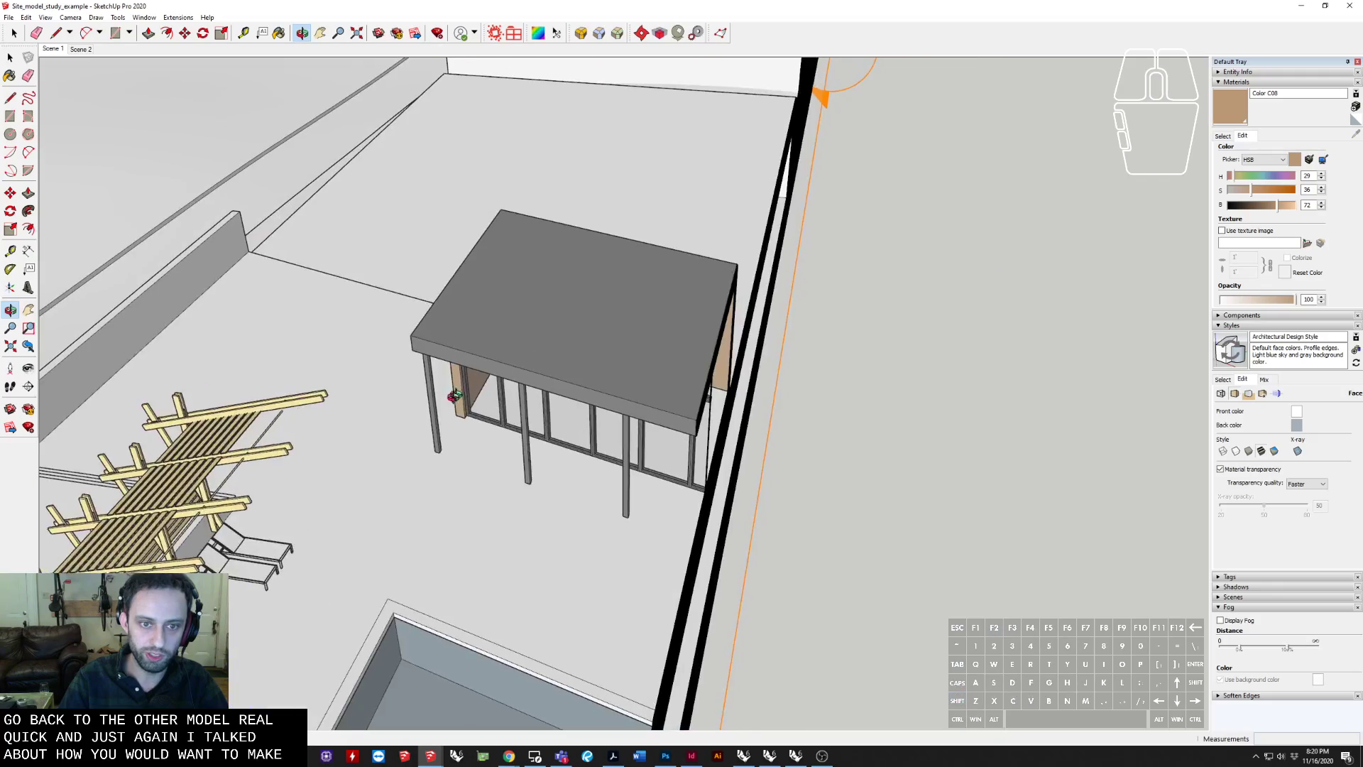
{"action": "scroll", "coordinate": [456, 395], "scroll_direction": "up", "scroll_amount": 3}
{"action": "middle_click_drag", "start_coordinate": [456, 396], "coordinate": [873, 341]}
{"action": "middle_click_drag", "start_coordinate": [873, 341], "coordinate": [639, 391], "text": "shift"}
{"action": "scroll", "coordinate": [667, 383], "scroll_direction": "up", "scroll_amount": 3}
{"action": "middle_click_drag", "start_coordinate": [490, 490], "coordinate": [614, 267]}
{"action": "scroll", "coordinate": [710, 259], "scroll_direction": "up", "scroll_amount": 3}
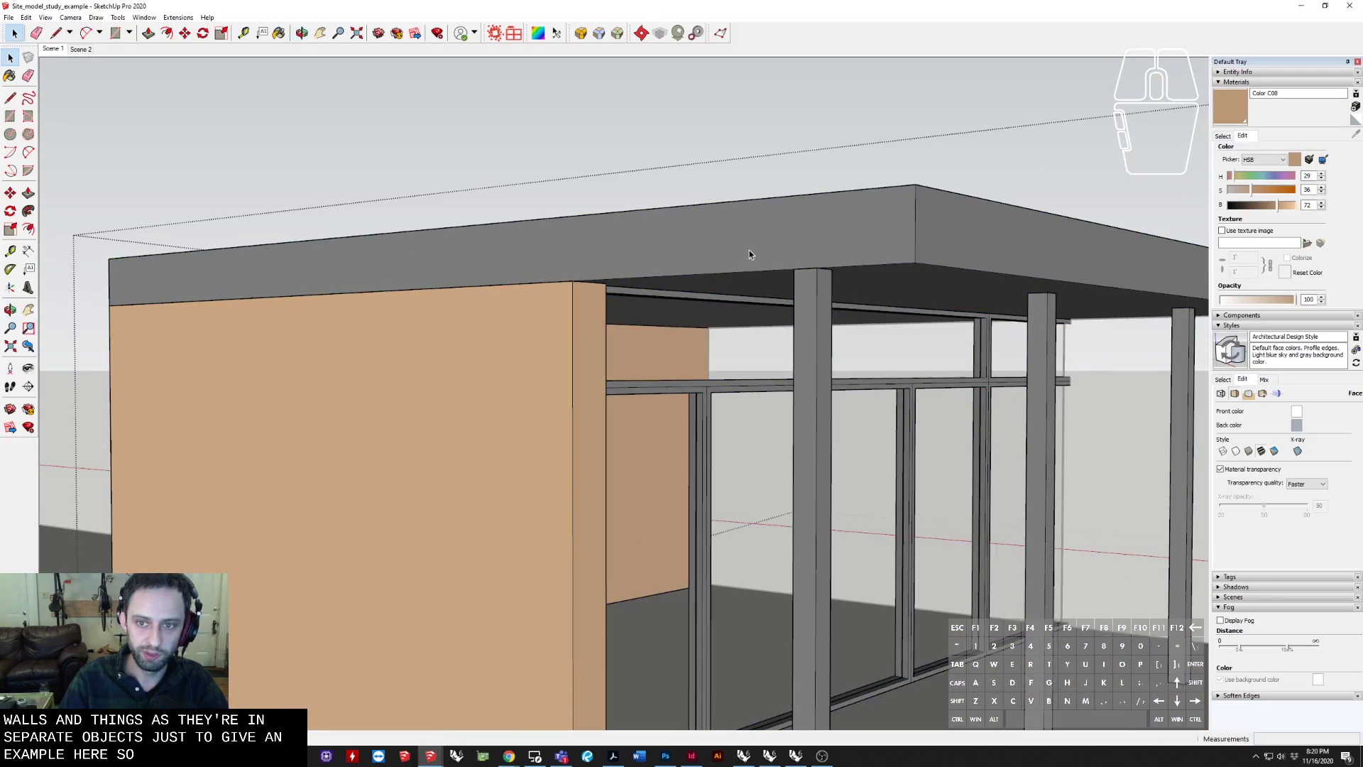
Select the pavilion's roof, columns, wall and glazing frame in turn to examine them as separate objects
{"action": "middle_click_drag", "start_coordinate": [772, 227], "coordinate": [502, 173]}
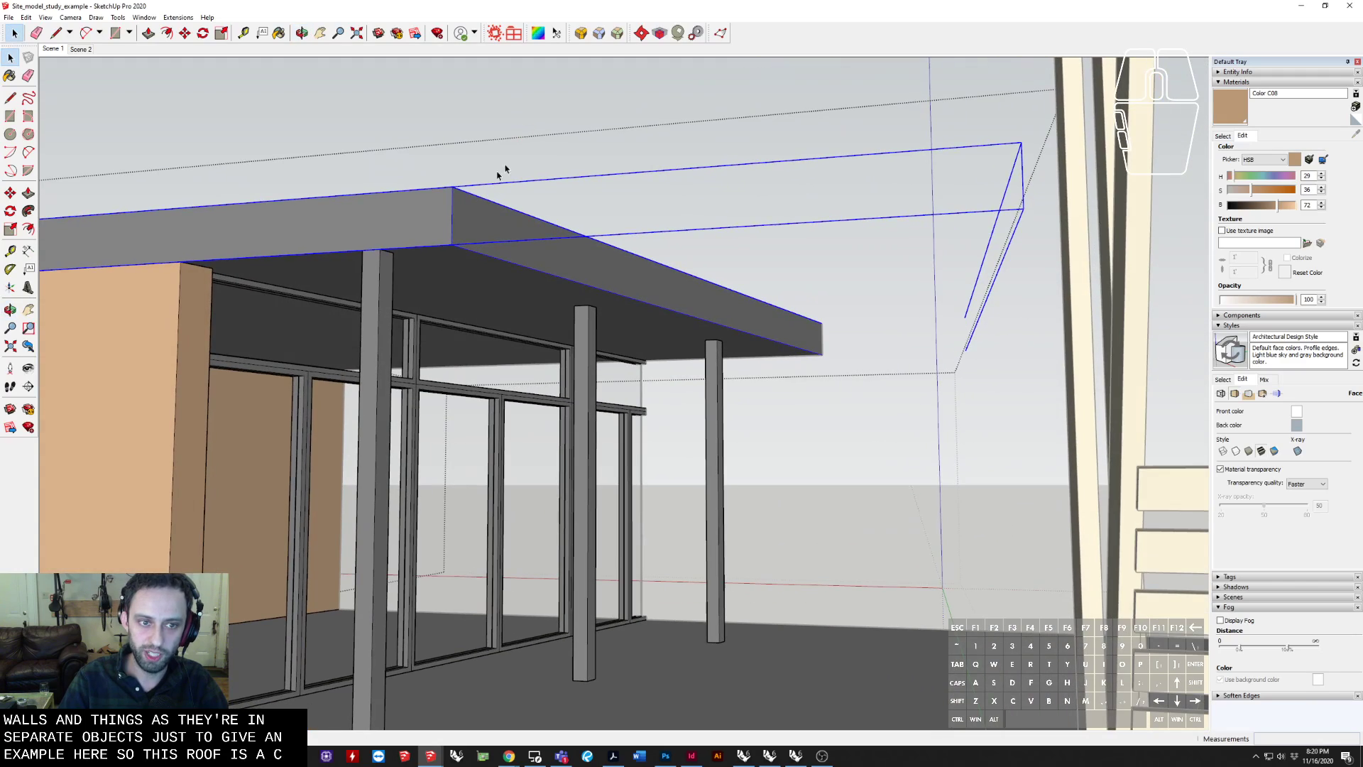
{"action": "left_click", "coordinate": [382, 292]}
{"action": "middle_click_drag", "start_coordinate": [389, 393], "coordinate": [371, 228], "text": "shift"}
{"action": "left_click", "coordinate": [377, 360]}
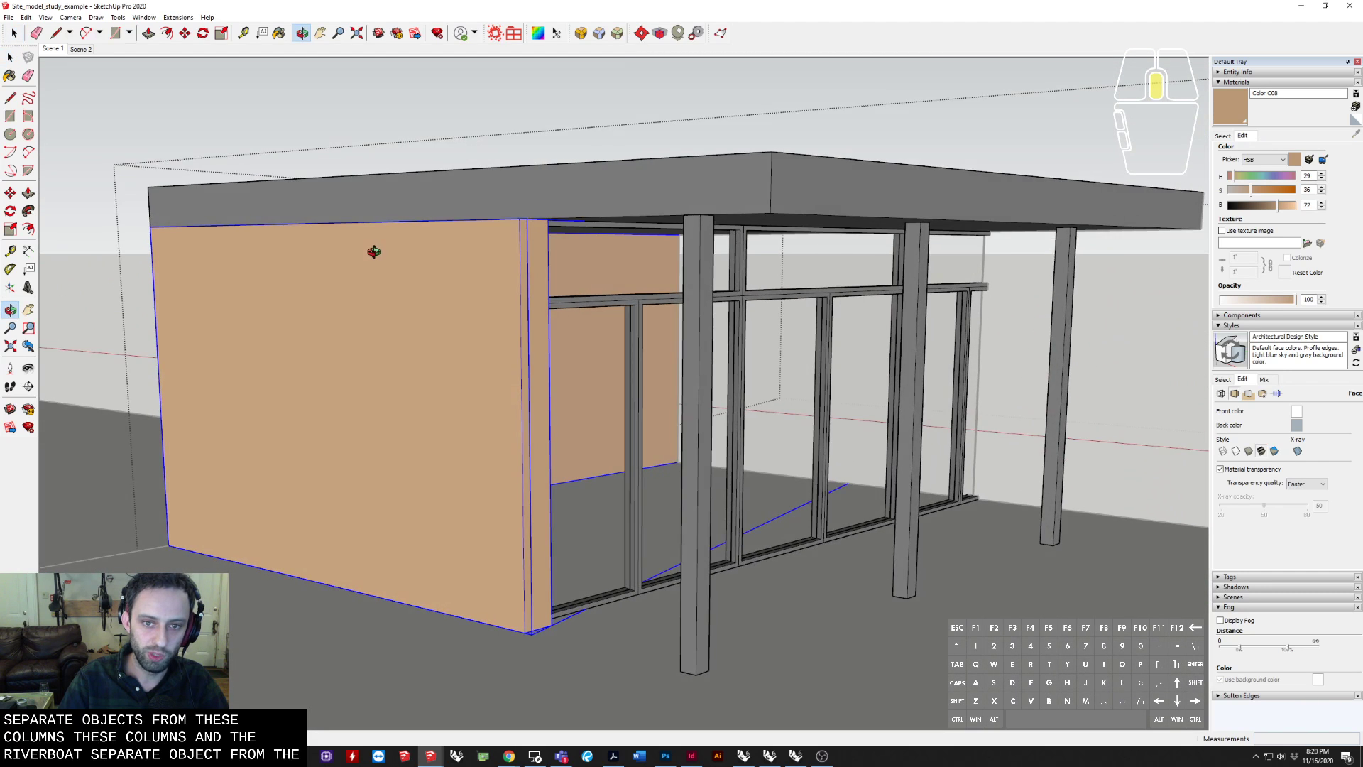
{"action": "scroll", "coordinate": [786, 301], "scroll_direction": "up", "scroll_amount": 5}
{"action": "left_click", "coordinate": [785, 301]}
{"action": "middle_click_drag", "start_coordinate": [795, 296], "coordinate": [365, 293]}
{"action": "scroll", "coordinate": [465, 284], "scroll_direction": "down", "scroll_amount": 2}
{"action": "middle_click_drag", "start_coordinate": [710, 340], "coordinate": [464, 269], "text": "shift"}
{"action": "scroll", "coordinate": [465, 269], "scroll_direction": "down", "scroll_amount": 3}
{"action": "middle_click_drag", "start_coordinate": [568, 248], "coordinate": [648, 243]}
Draw a rectangle about 11' 7" long on the open ground beside the pavilion
{"action": "middle_click_drag", "start_coordinate": [451, 305], "coordinate": [631, 494]}
{"action": "middle_click_drag", "start_coordinate": [631, 494], "coordinate": [475, 353], "text": "shift"}
{"action": "key", "text": "r"}
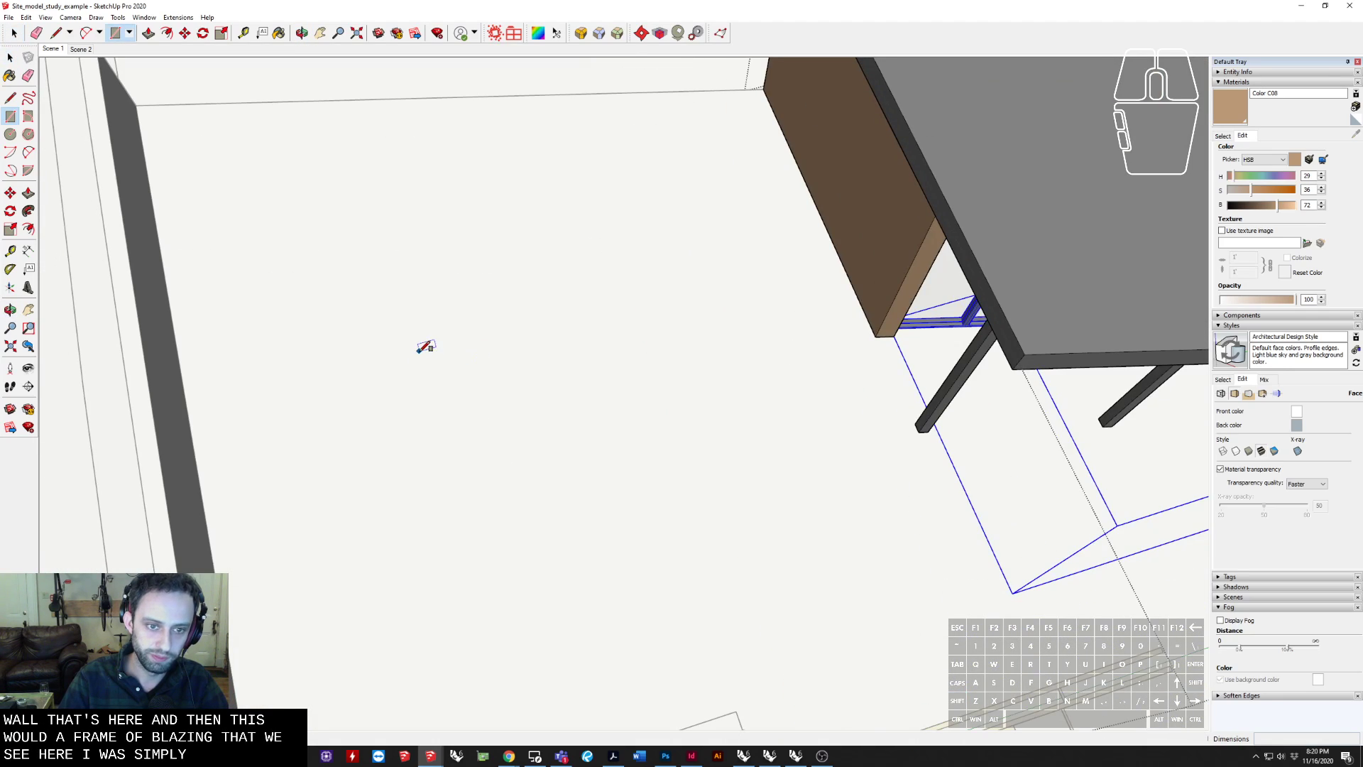
{"action": "left_click", "coordinate": [609, 503]}
{"action": "key", "text": "p"}
{"action": "scroll", "coordinate": [483, 391], "scroll_direction": "up", "scroll_amount": 4}
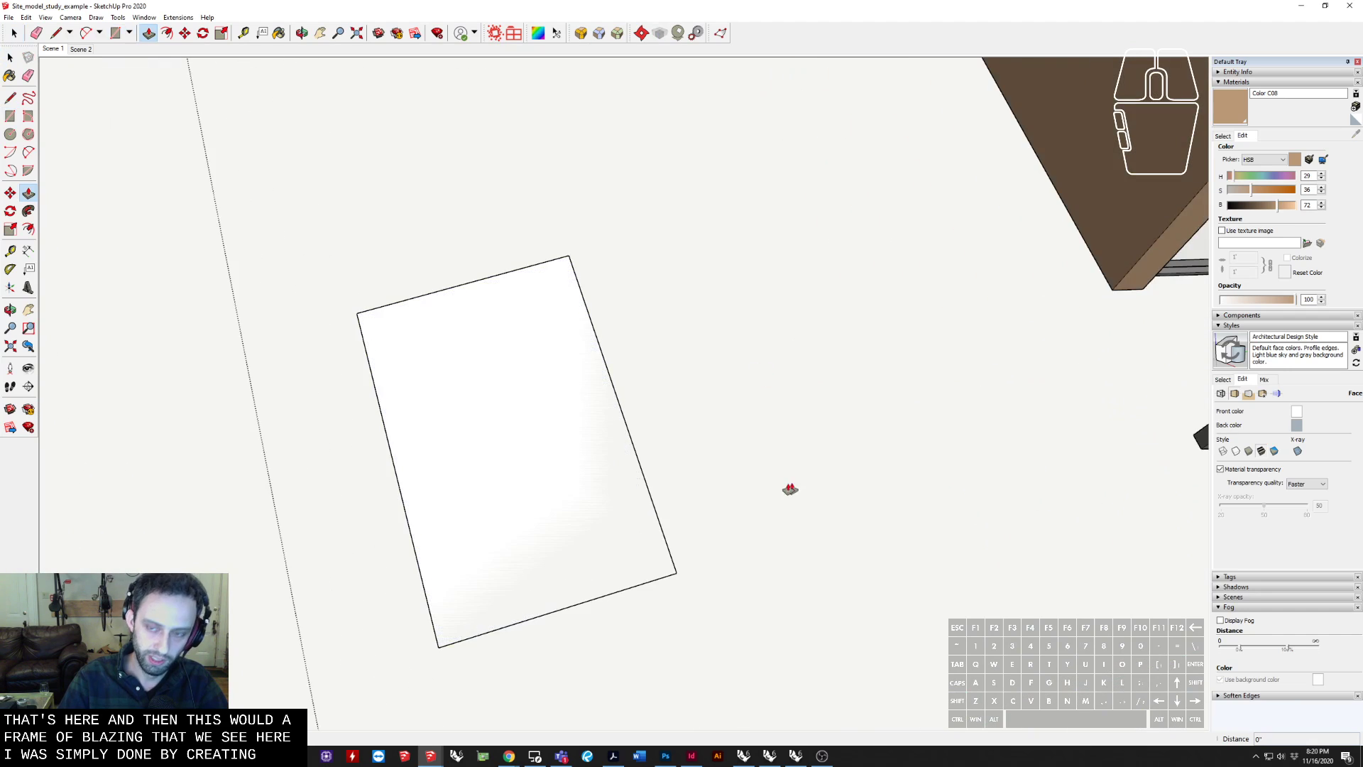
Subdivide the rectangle with a lengthwise centre line and a cross line, and erase the short centre-line segment beyond the cross line
{"action": "mouse_move", "coordinate": [791, 487]}
{"action": "middle_mouse_down"}
{"action": "mouse_move", "coordinate": [689, 445]}
{"action": "mouse_move", "coordinate": [758, 393]}
{"action": "middle_mouse_up"}
{"action": "key", "text": "l"}
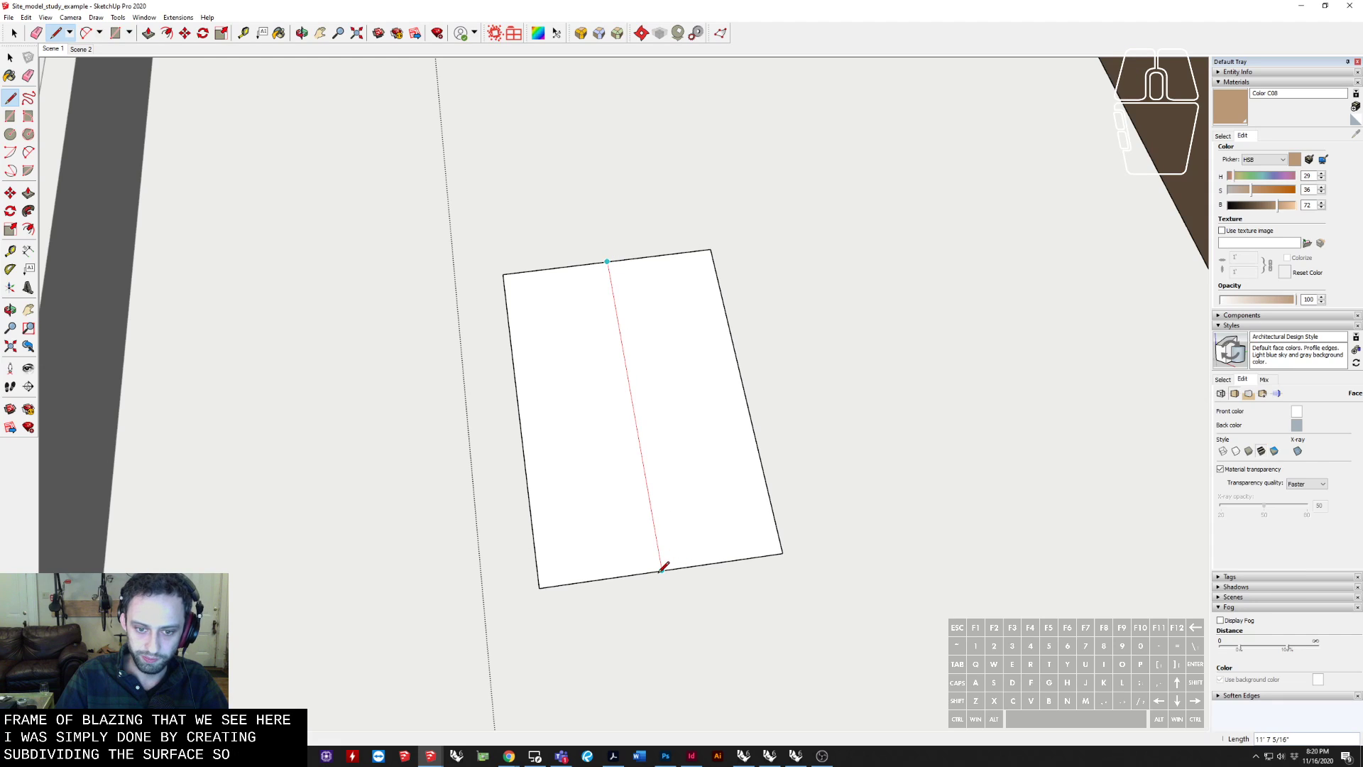
{"action": "left_click", "coordinate": [727, 318]}
{"action": "key", "text": "e"}
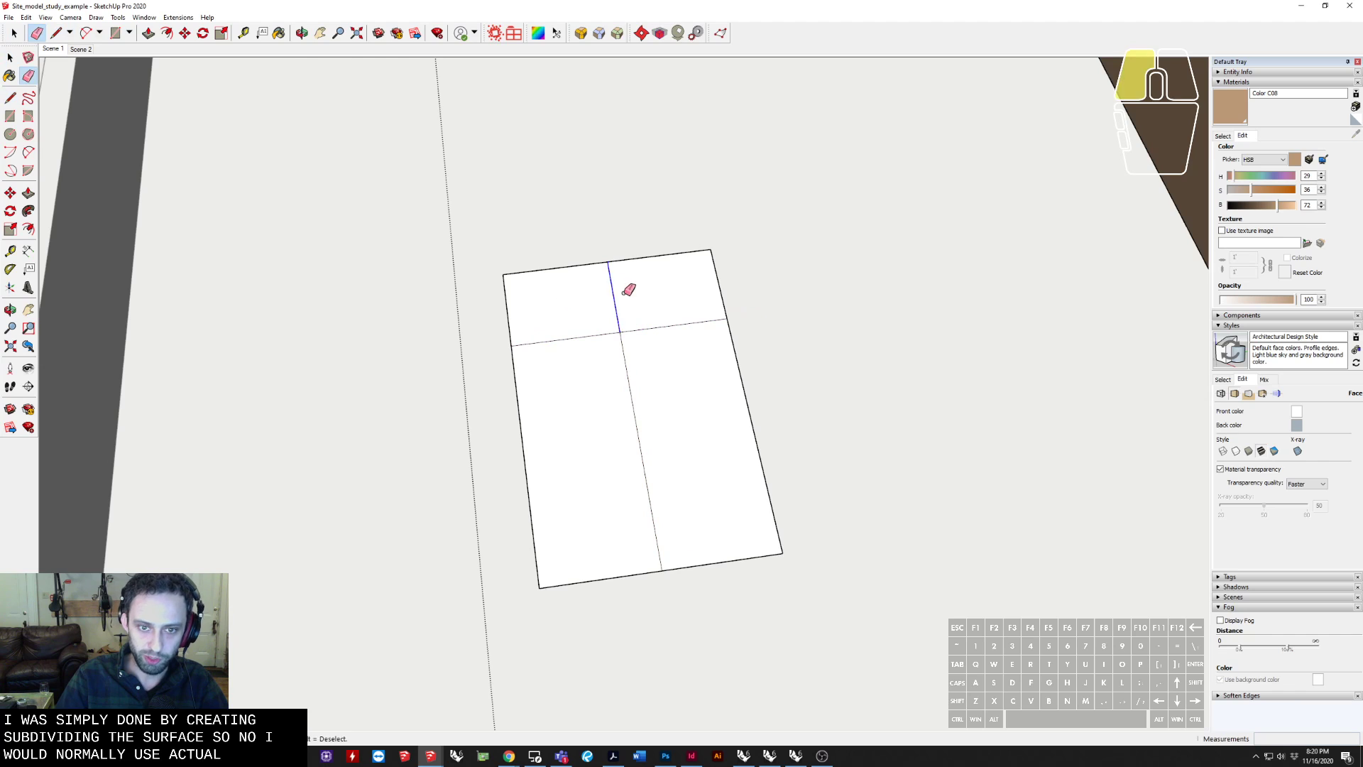
{"action": "left_click_drag", "start_coordinate": [624, 292], "coordinate": [629, 295]}
{"action": "key", "text": "space"}
Offset the outlines of all three panels inward by 2"
{"action": "scroll", "coordinate": [592, 434], "scroll_direction": "up", "scroll_amount": 3}
{"action": "left_click", "coordinate": [628, 554]}
{"action": "mouse_move", "coordinate": [633, 543]}
{"action": "middle_mouse_down"}
{"action": "mouse_move", "coordinate": [715, 414]}
{"action": "mouse_move", "coordinate": [684, 398]}
{"action": "middle_mouse_up"}
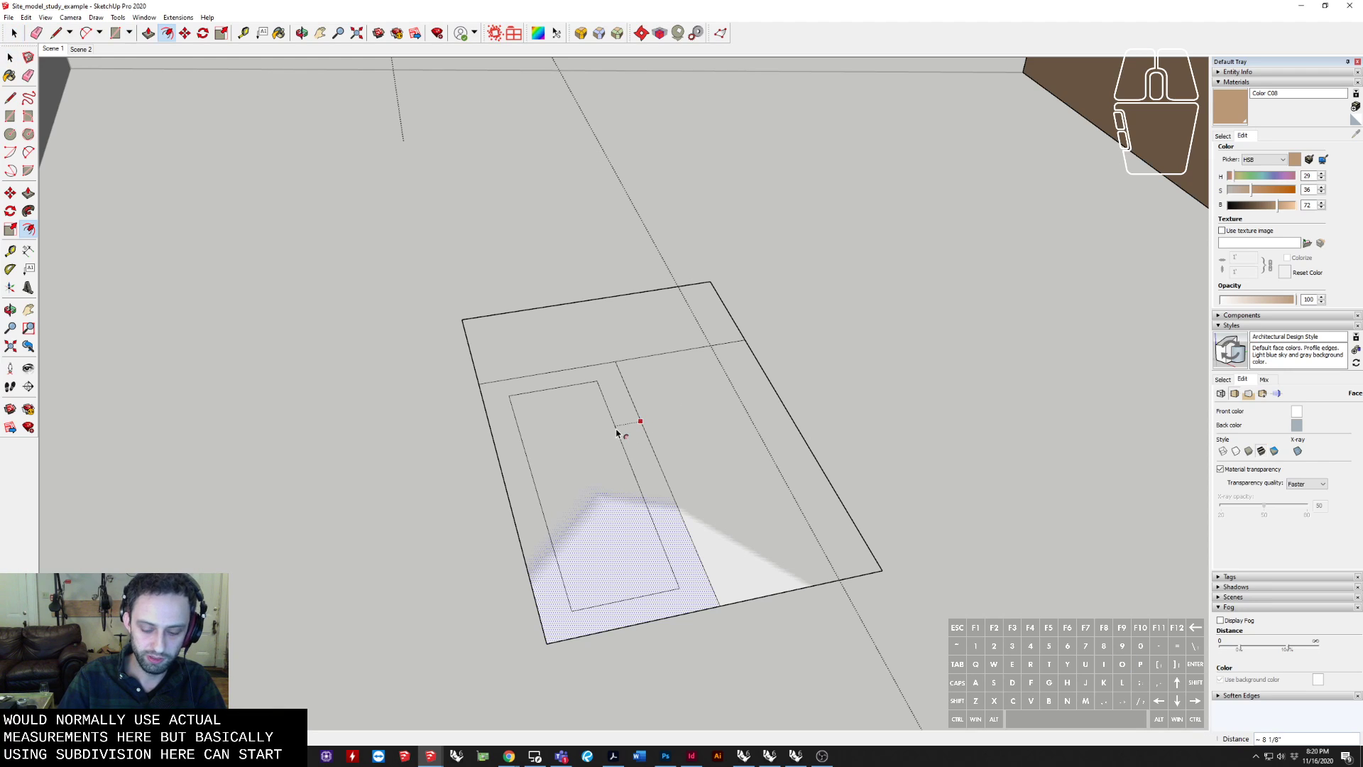
{"action": "type", "text": "2"}
{"action": "key", "text": "Return"}
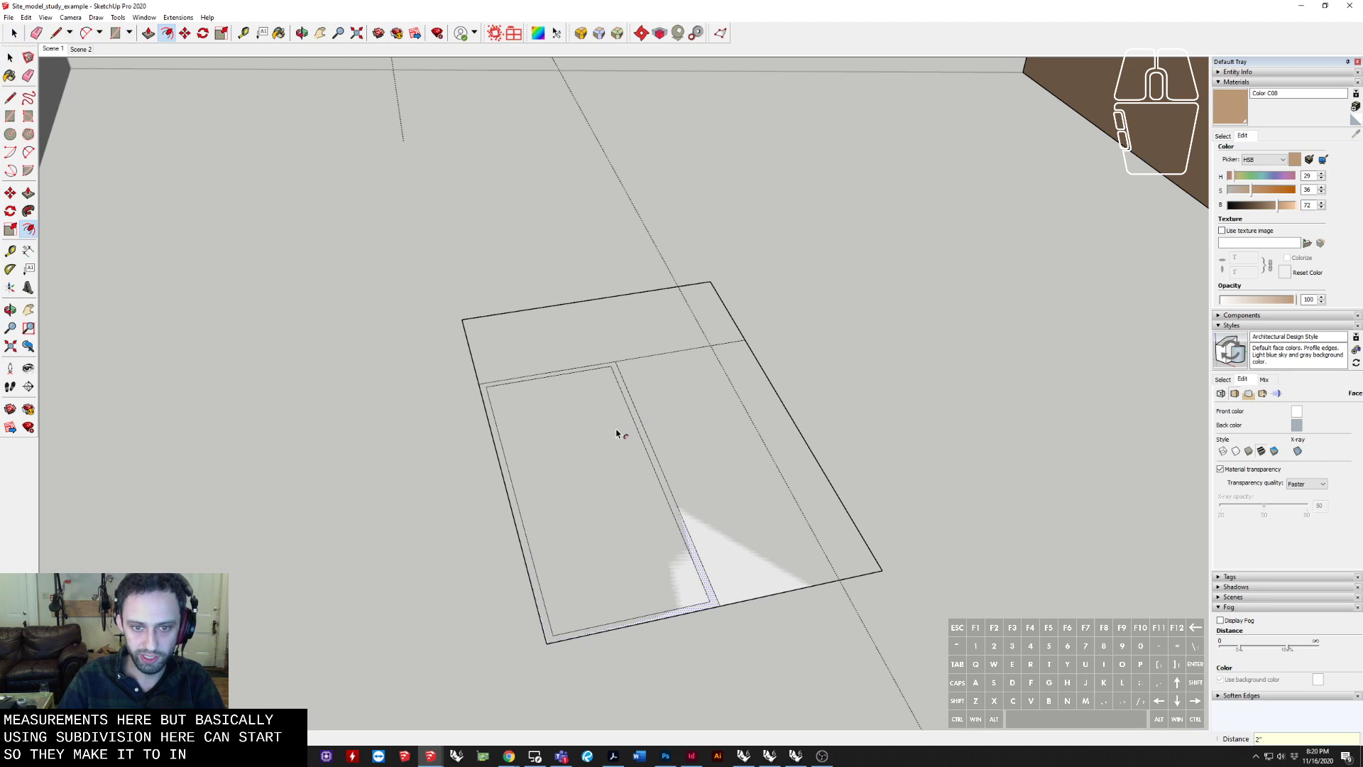
{"action": "double_click", "coordinate": [698, 420]}
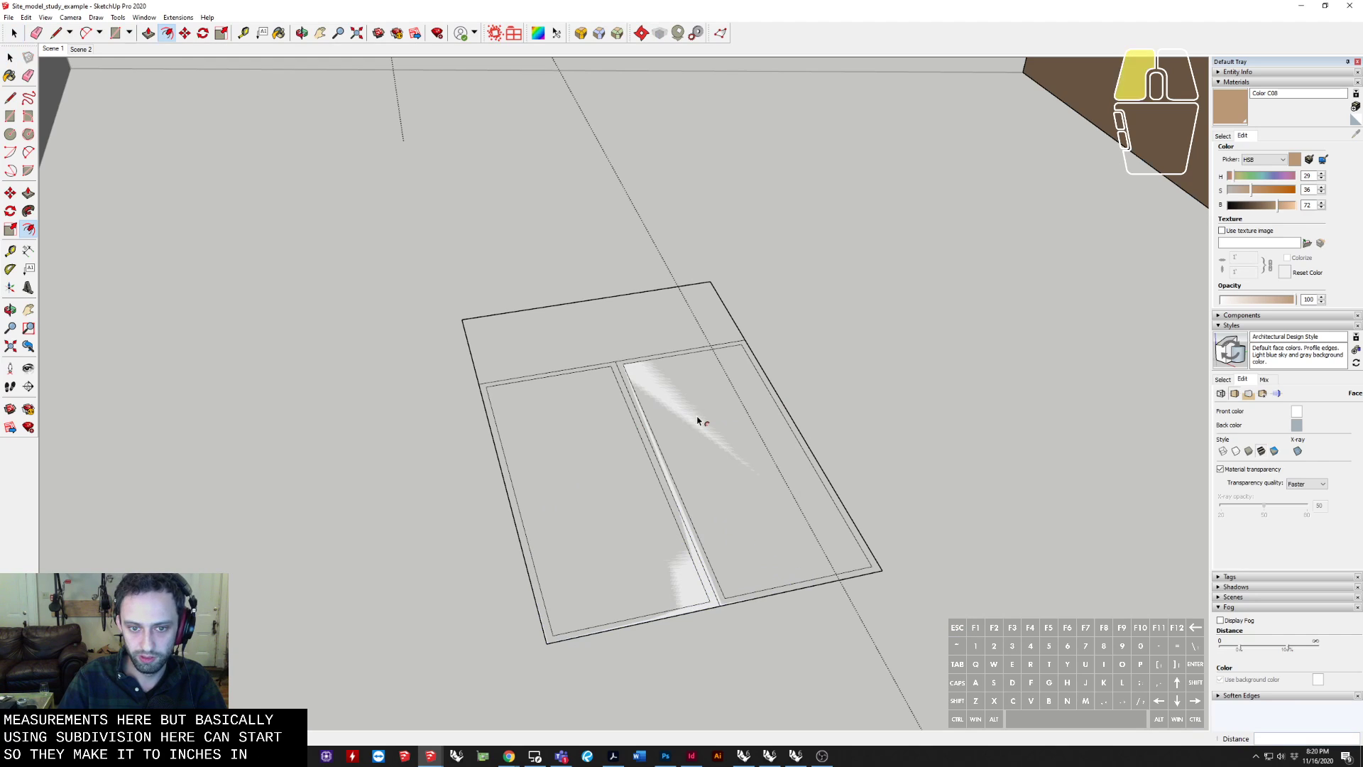
{"action": "double_click", "coordinate": [625, 332]}
Delete the three inner panel faces so only the frame strips remain
{"action": "scroll", "coordinate": [604, 363], "scroll_direction": "up", "scroll_amount": 3}
{"action": "key", "text": "space"}
{"action": "left_click", "coordinate": [602, 348]}
{"action": "scroll", "coordinate": [629, 370], "scroll_direction": "up", "scroll_amount": 3}
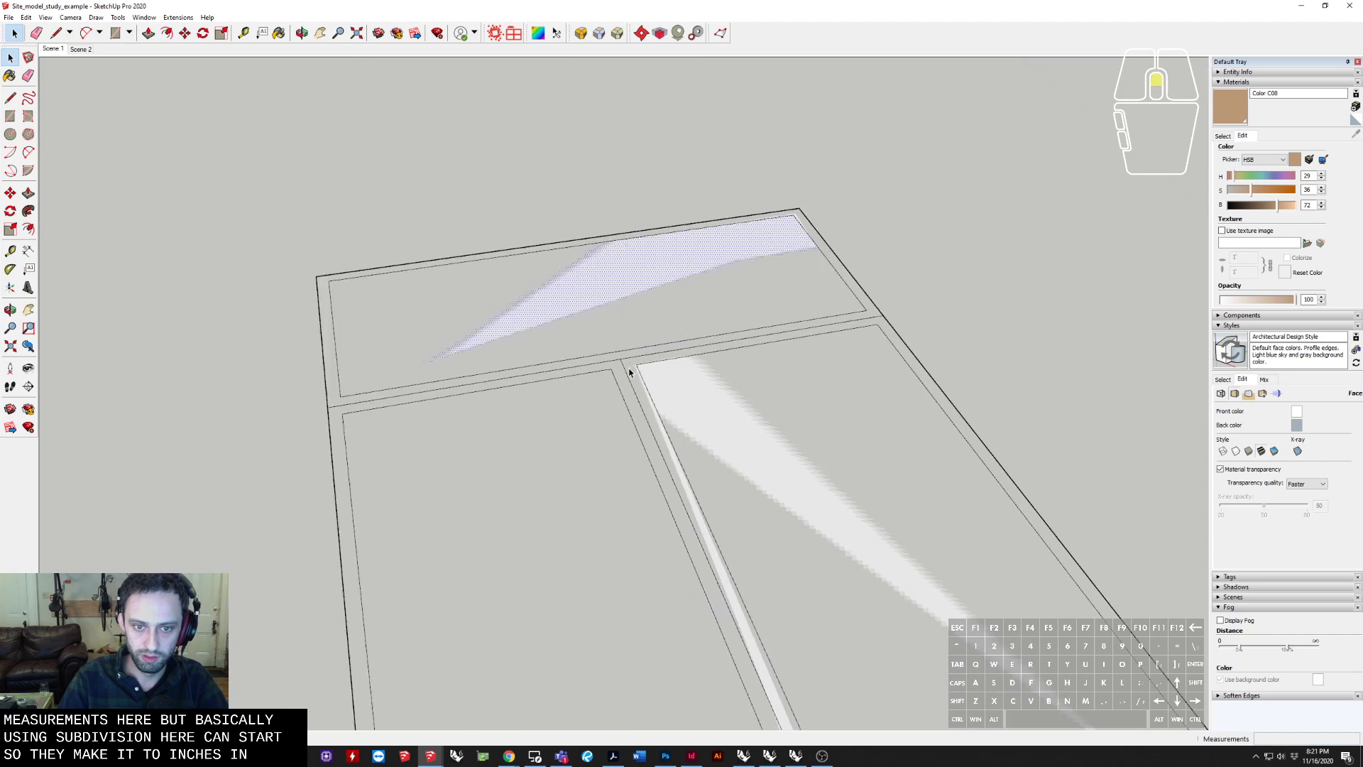
{"action": "middle_click_drag", "start_coordinate": [630, 373], "coordinate": [887, 321]}
{"action": "key", "text": "Delete"}
{"action": "left_click", "coordinate": [761, 403]}
{"action": "key", "text": "x"}
{"action": "left_click", "coordinate": [621, 497]}
{"action": "key", "text": "x"}
Push/Pull each of the frame strips up 3"
{"action": "scroll", "coordinate": [616, 370], "scroll_direction": "up", "scroll_amount": 4}
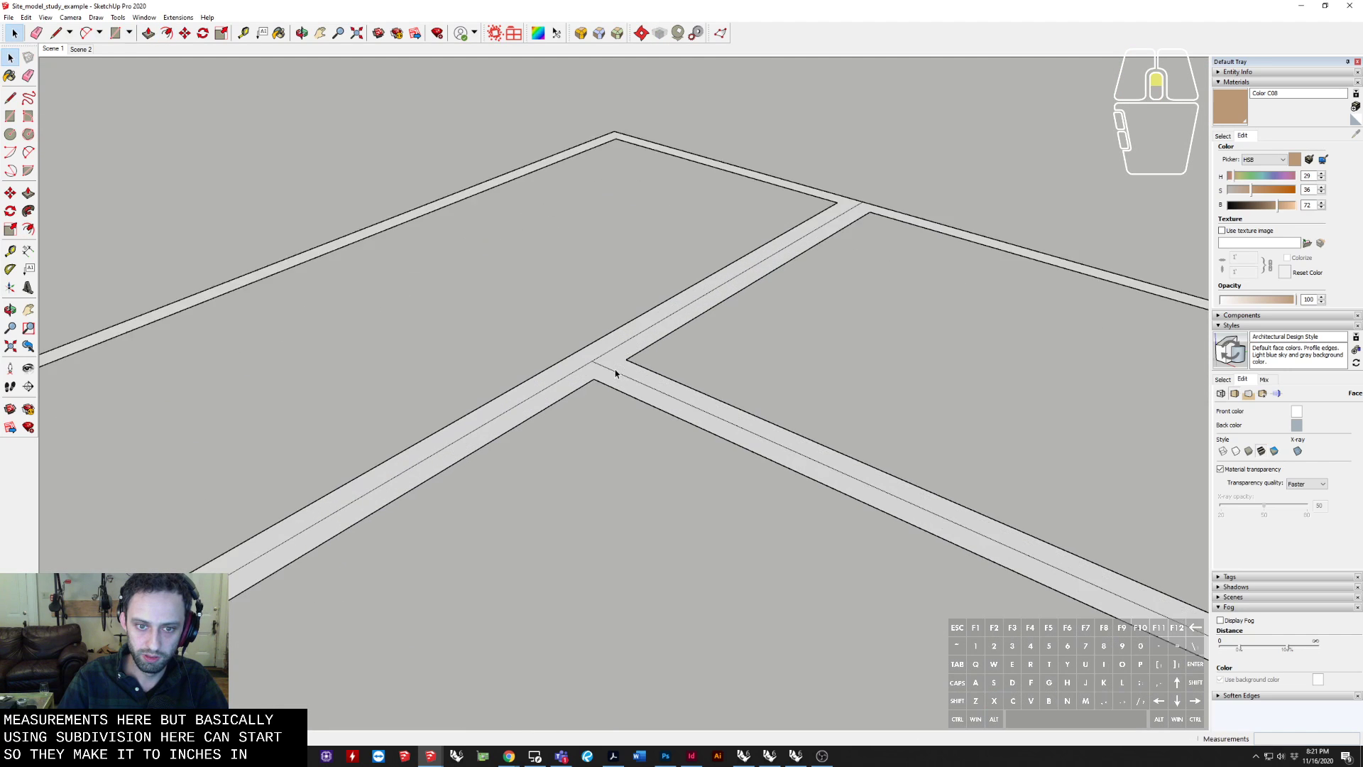
{"action": "key", "text": "p"}
{"action": "left_click", "coordinate": [639, 308]}
{"action": "type", "text": "3 5/8\""}
{"action": "key", "text": "Return"}
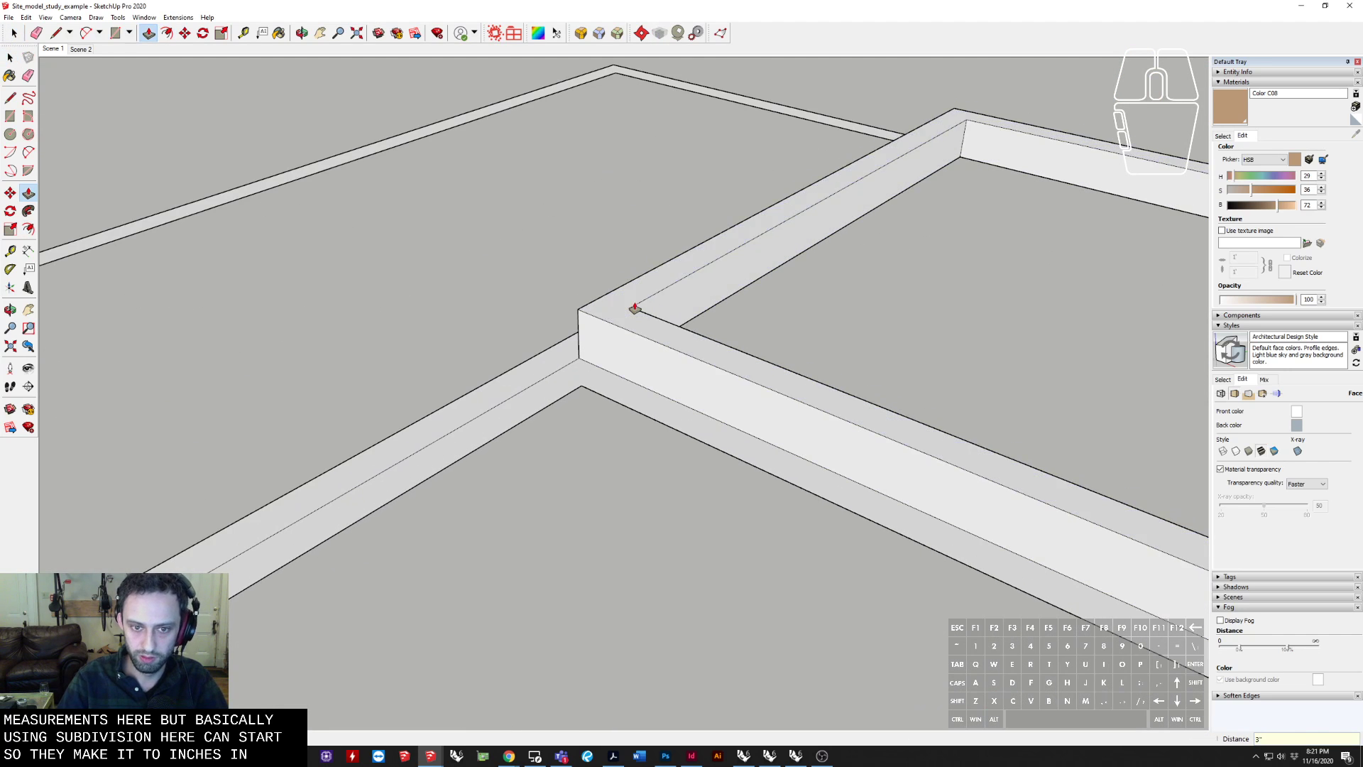
{"action": "double_click", "coordinate": [603, 380]}
{"action": "middle_click_drag", "start_coordinate": [594, 378], "coordinate": [1008, 362]}
{"action": "double_click", "coordinate": [493, 374]}
Select the whole window frame and rotate it 90° upright about its lower corner
{"action": "key", "text": "space"}
{"action": "scroll", "coordinate": [523, 365], "scroll_direction": "down", "scroll_amount": 6}
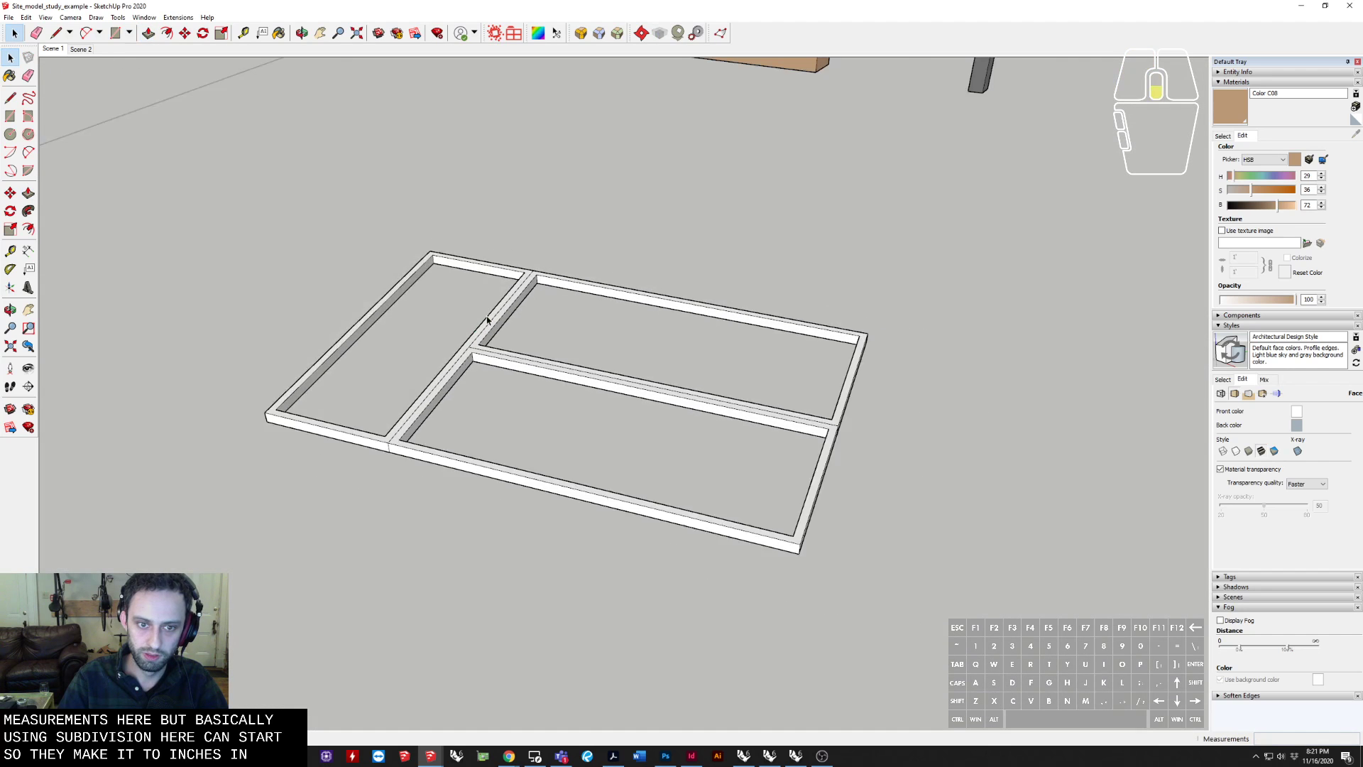
{"action": "scroll", "coordinate": [487, 320], "scroll_direction": "down", "scroll_amount": 1}
{"action": "left_click_drag", "start_coordinate": [121, 174], "coordinate": [836, 615]}
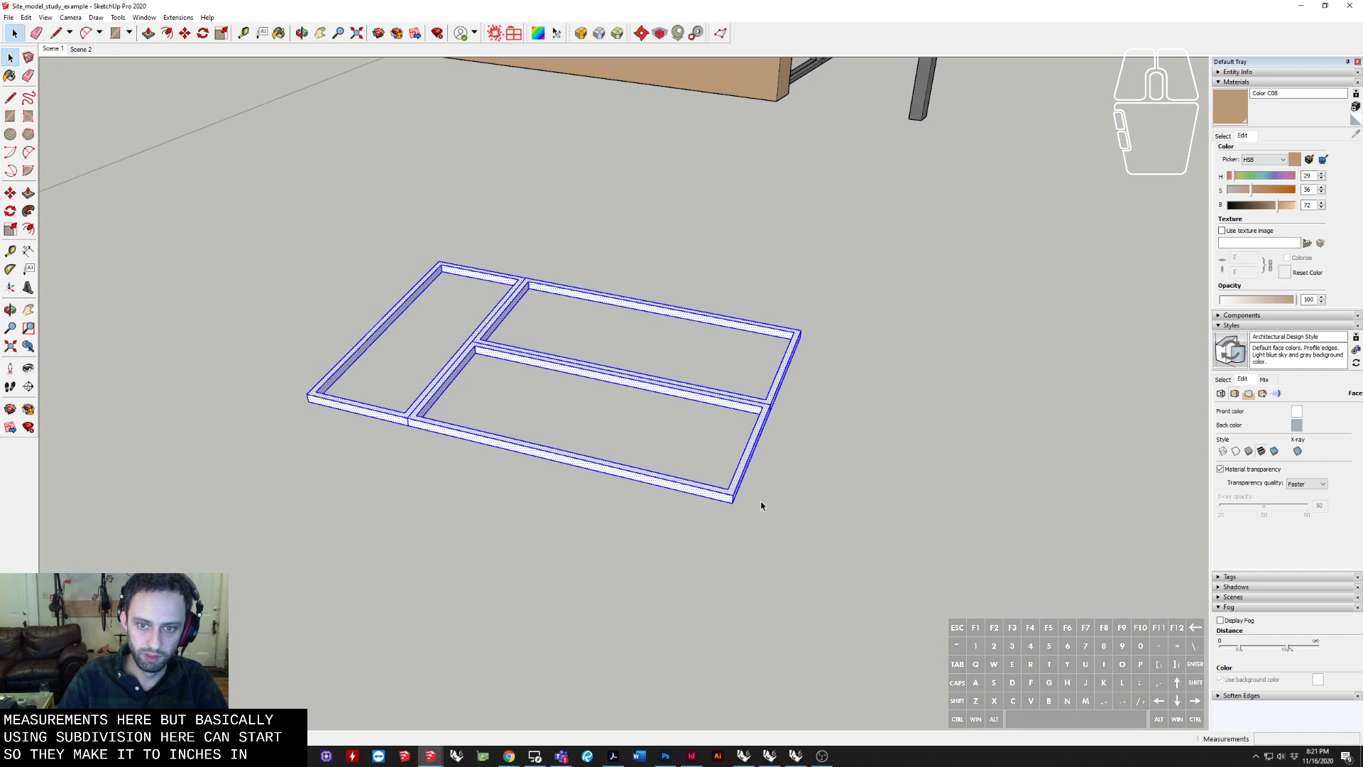
{"action": "key", "text": "q"}
{"action": "scroll", "coordinate": [755, 490], "scroll_direction": "up", "scroll_amount": 4}
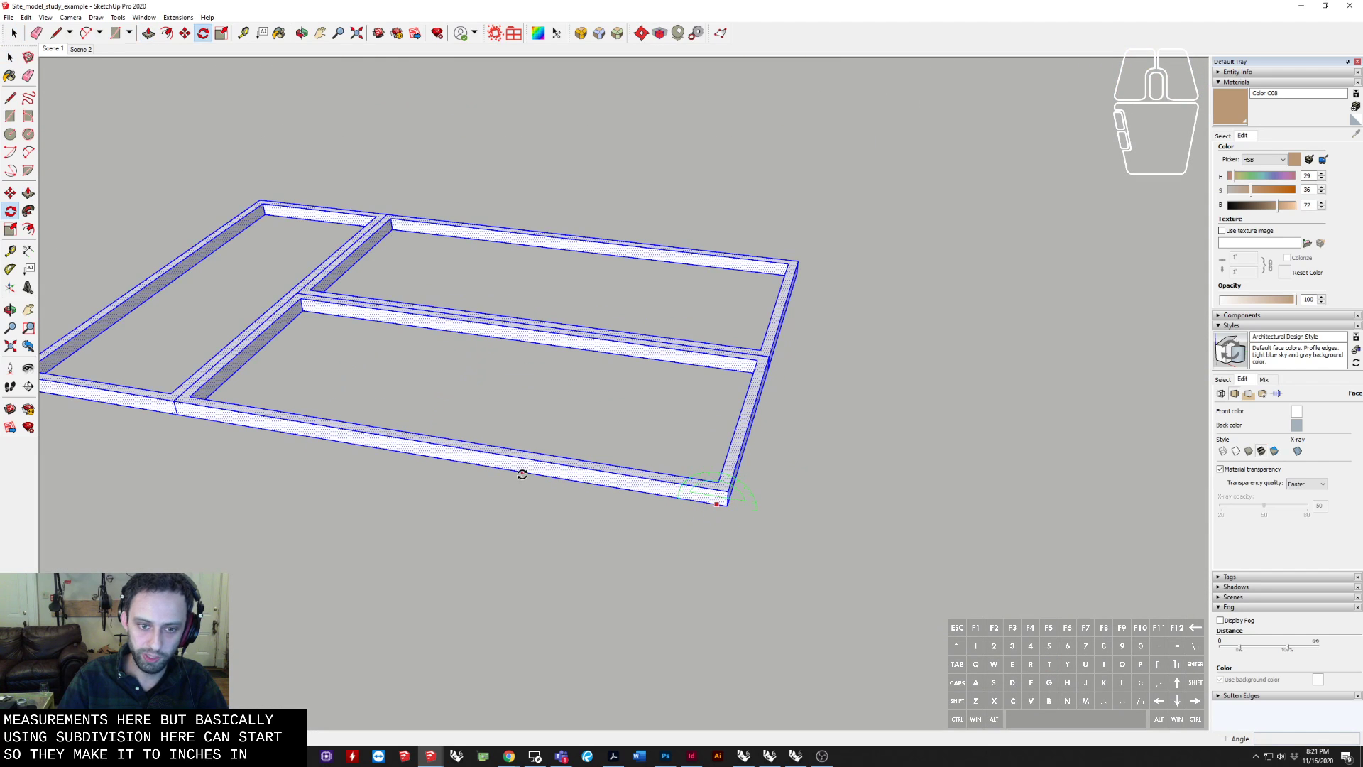
{"action": "left_click", "coordinate": [522, 473]}
{"action": "type", "text": "90"}
{"action": "key", "text": "Return"}
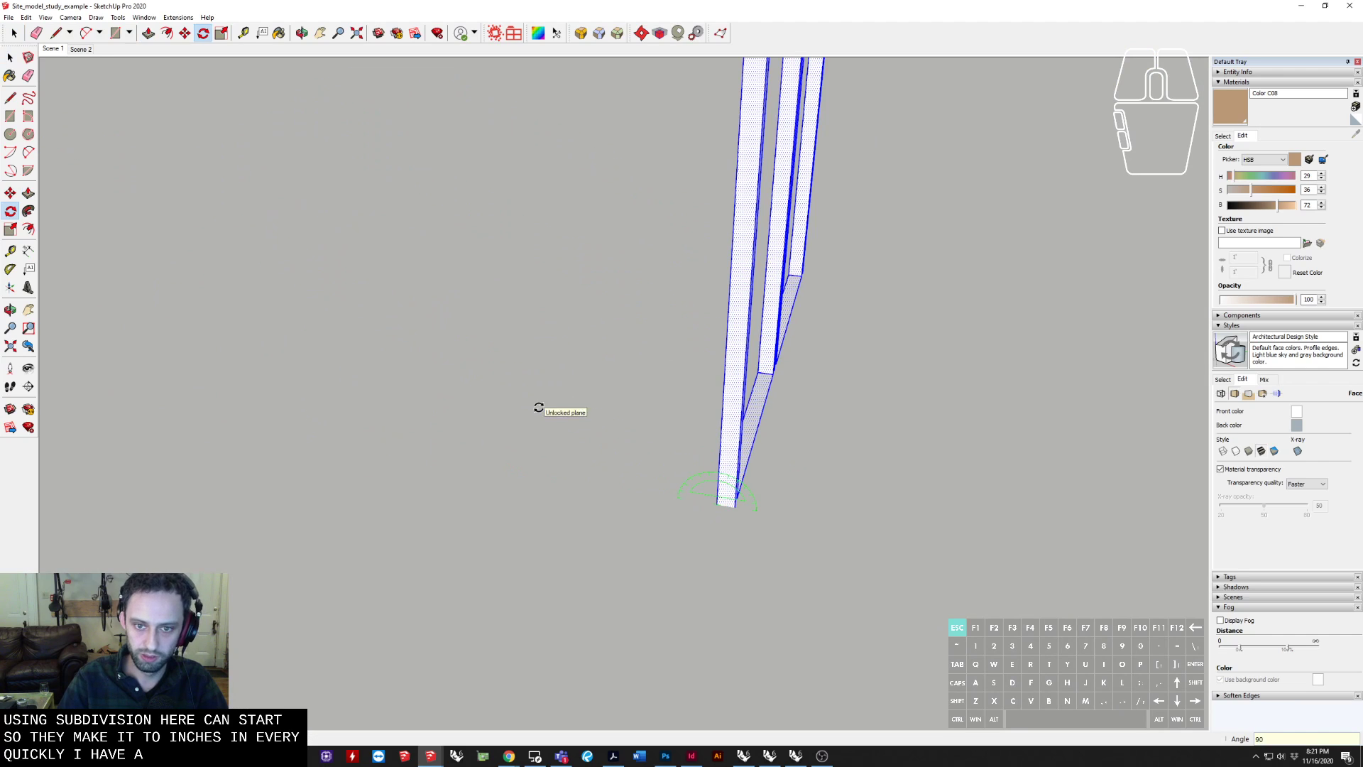
Move the upright frame vertically by its lower corner to set its base at ground level
{"action": "middle_click_drag", "start_coordinate": [821, 360], "coordinate": [629, 359]}
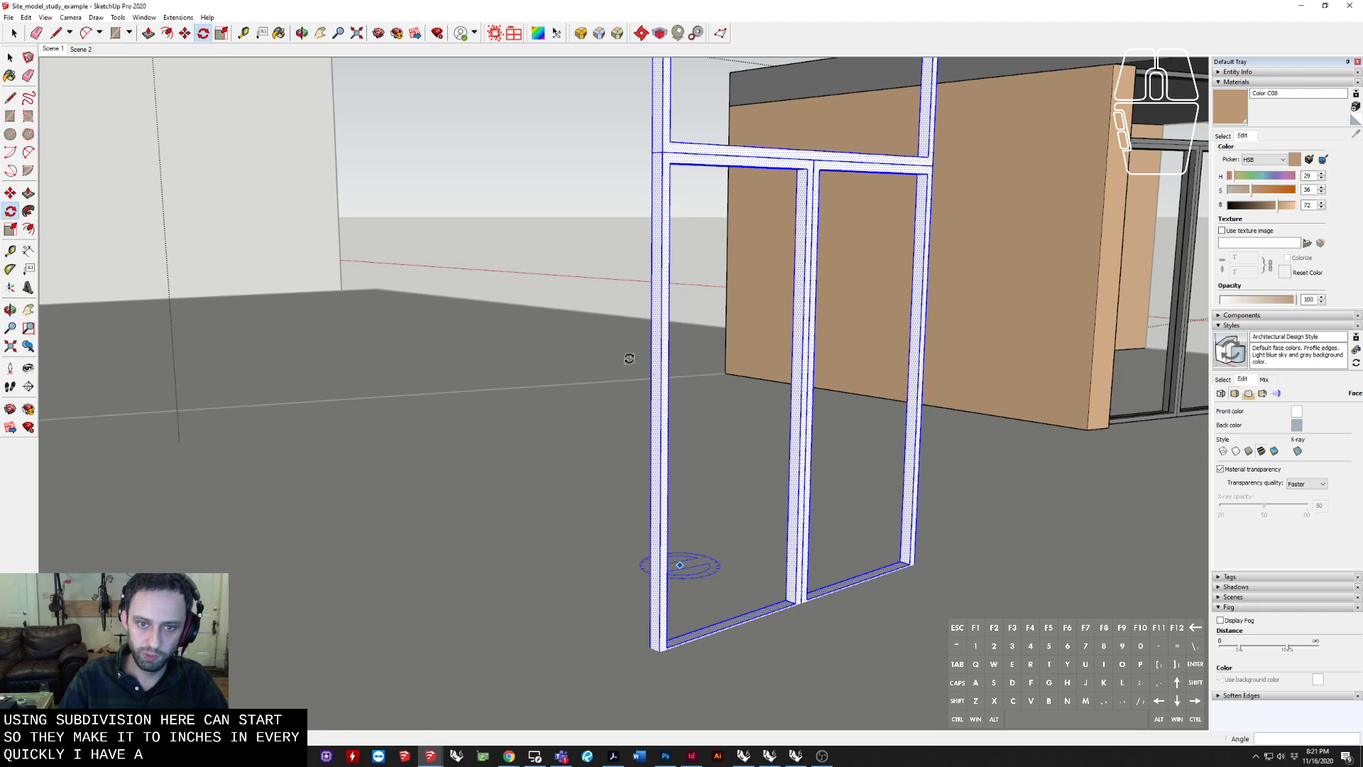
{"action": "left_click", "coordinate": [663, 329]}
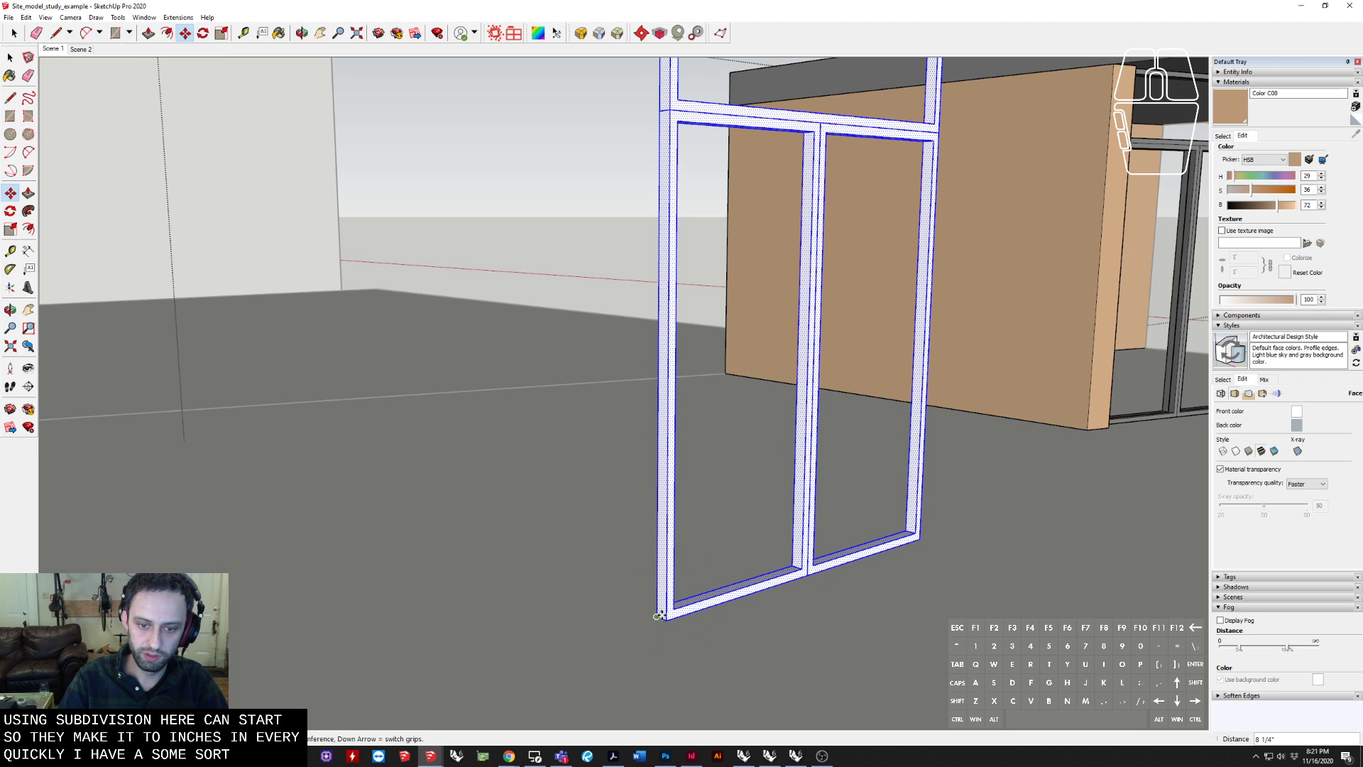
{"action": "left_click_drag", "start_coordinate": [665, 617], "coordinate": [665, 647]}
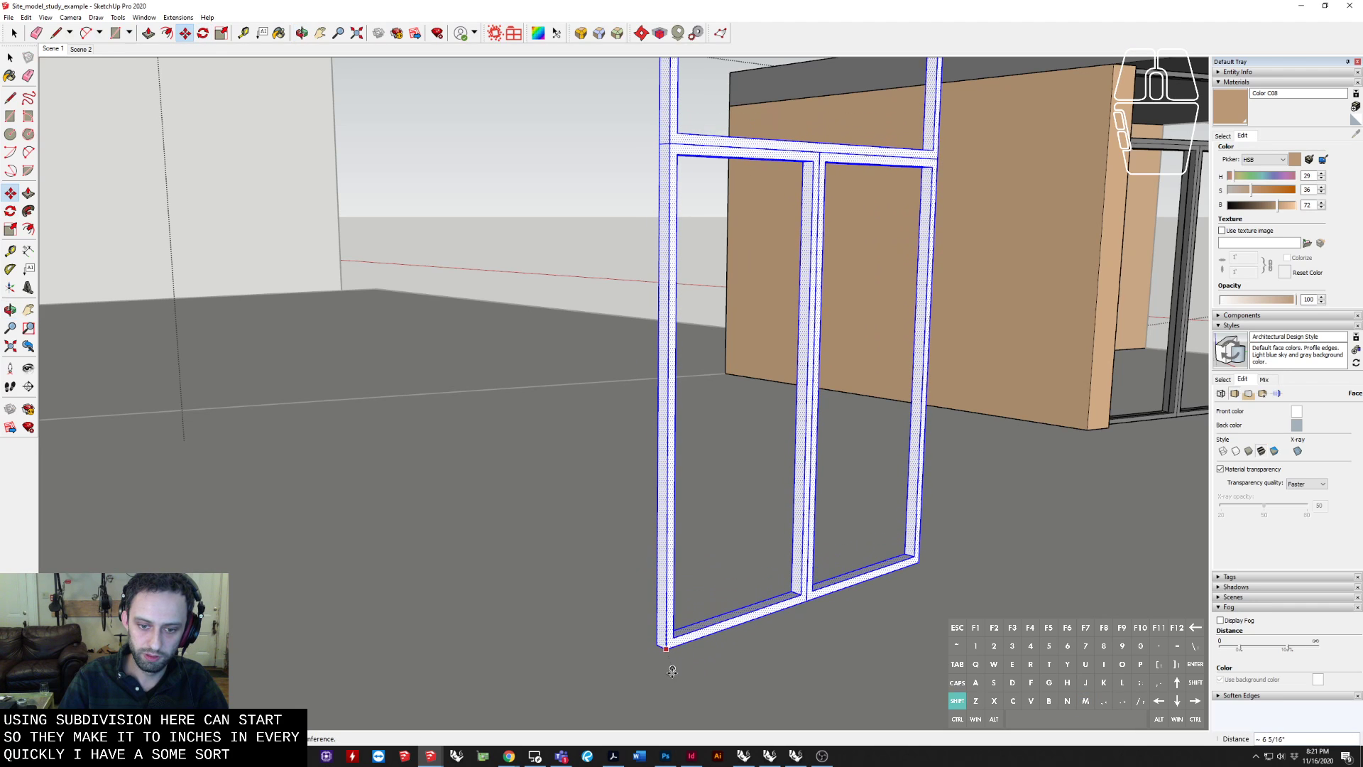
{"action": "key", "text": "space"}
Draw a rectangular pane filling the frame's lower opening farther from the pavilion wall, and select its face
{"action": "middle_click_drag", "start_coordinate": [742, 455], "coordinate": [630, 490]}
{"action": "scroll", "coordinate": [630, 490], "scroll_direction": "down", "scroll_amount": 3}
{"action": "middle_click_drag", "start_coordinate": [499, 609], "coordinate": [685, 535], "text": "shift"}
{"action": "scroll", "coordinate": [662, 568], "scroll_direction": "up", "scroll_amount": 3}
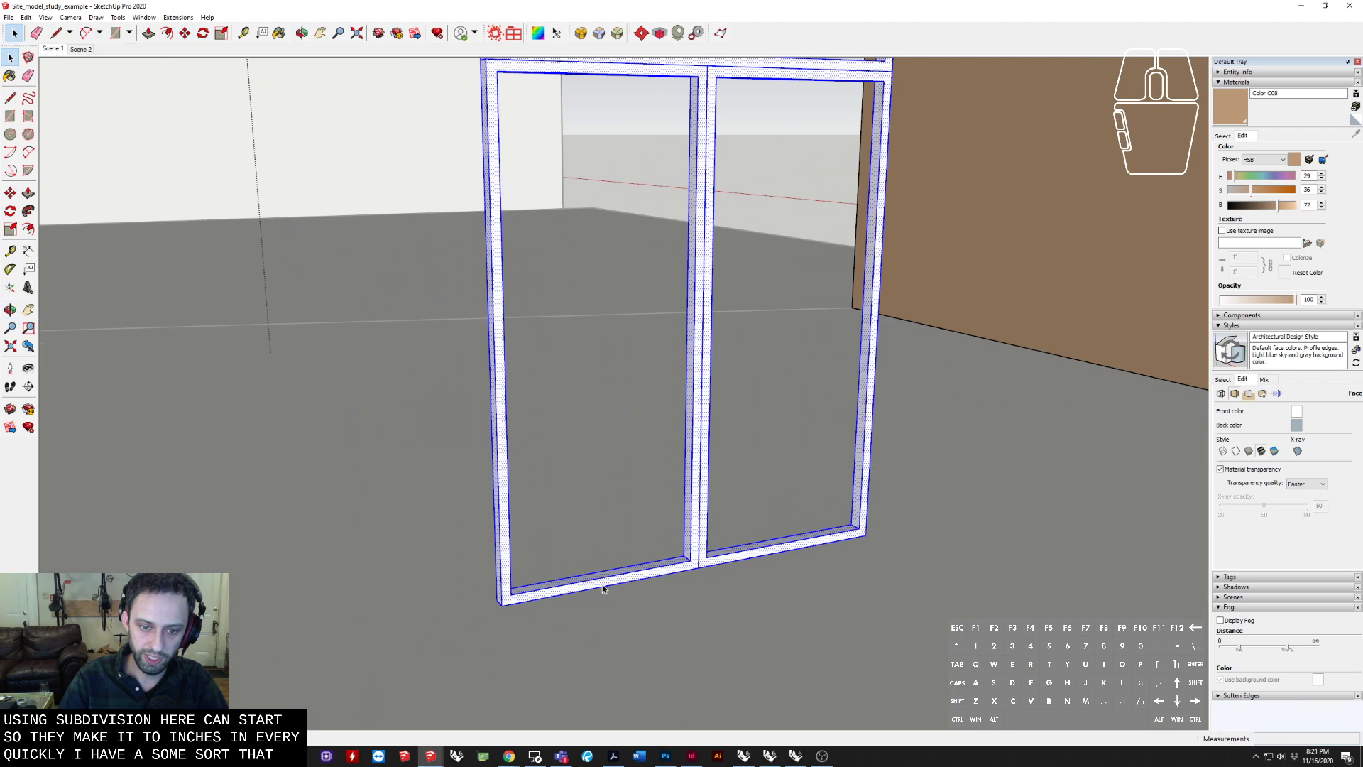
{"action": "key", "text": "r"}
{"action": "left_click", "coordinate": [511, 593]}
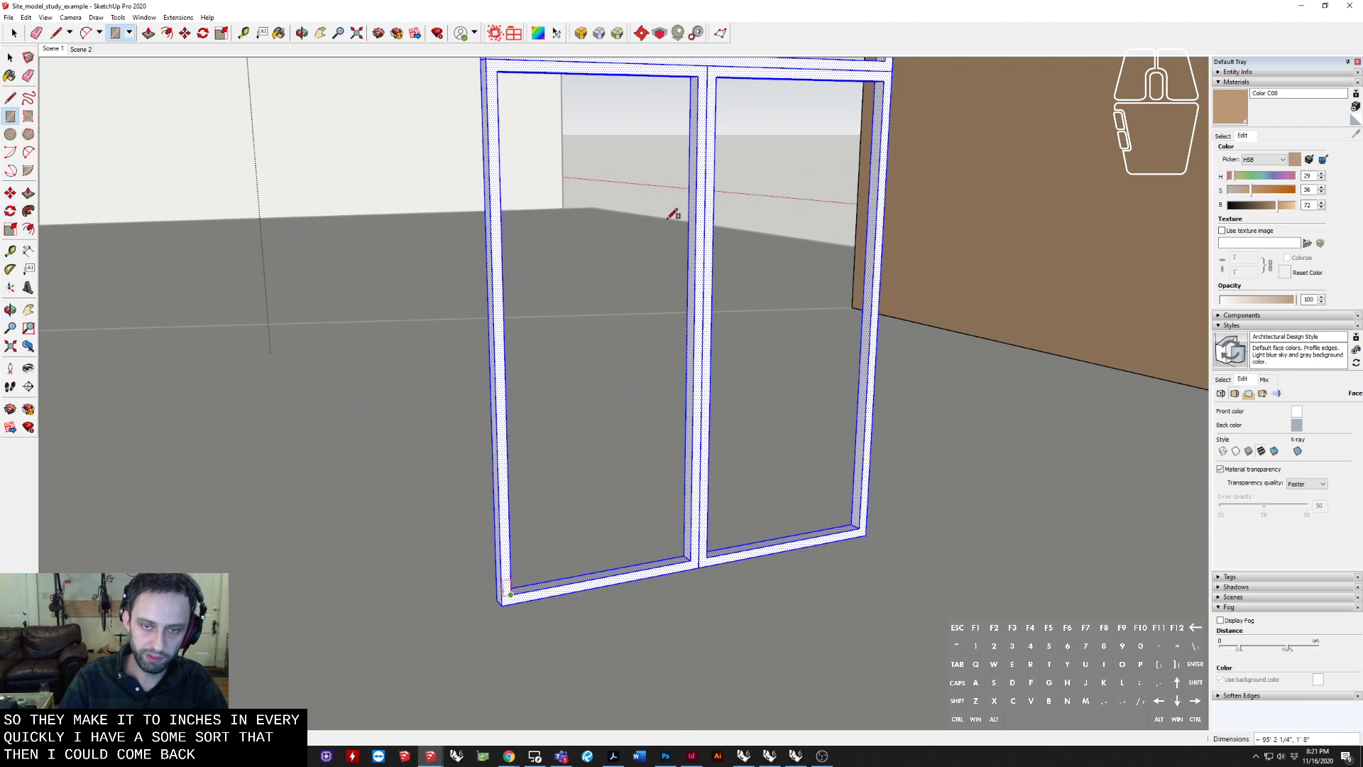
{"action": "left_click", "coordinate": [698, 76]}
{"action": "key", "text": "space"}
{"action": "left_click", "coordinate": [655, 177]}
{"action": "scroll", "coordinate": [699, 550], "scroll_direction": "up", "scroll_amount": 5}
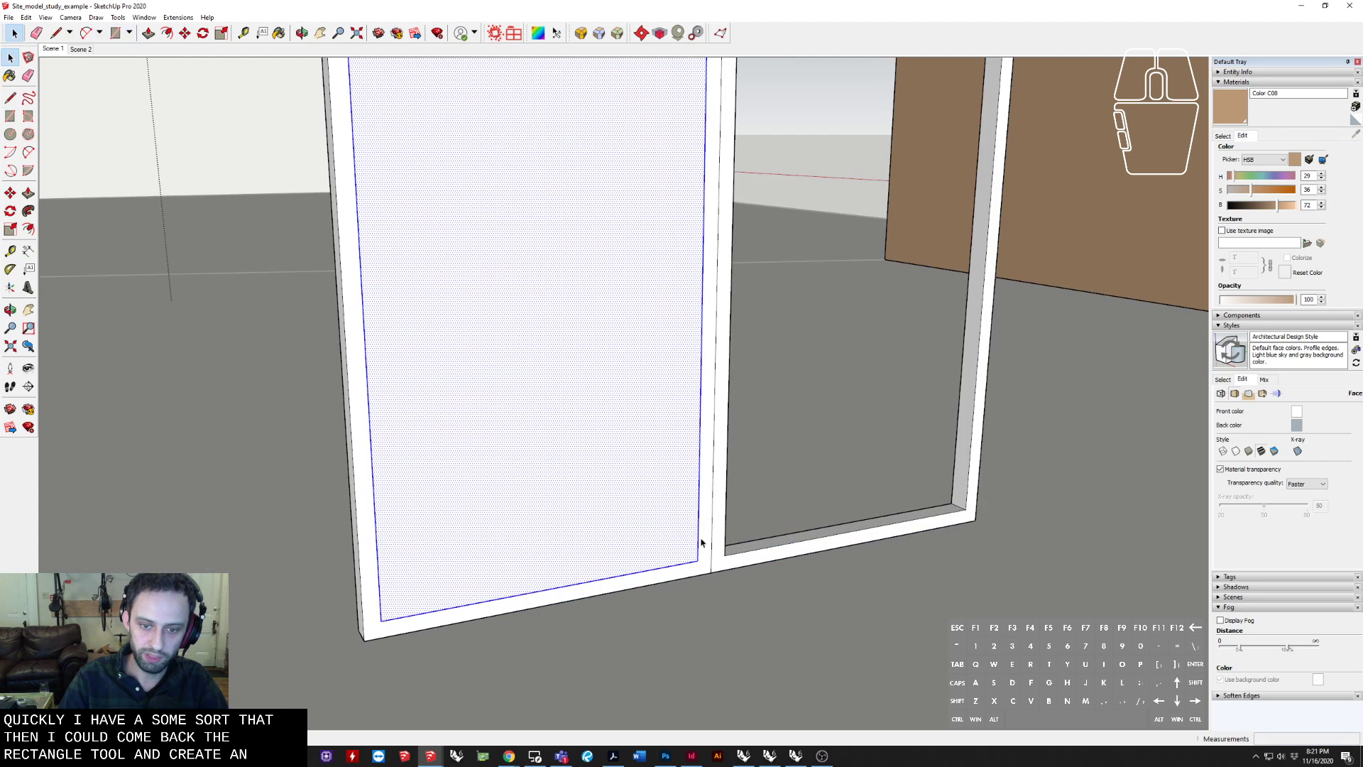
Undo the pane drawn in the frame's lower opening, abandoning the attempt to move it
{"action": "key", "text": "m"}
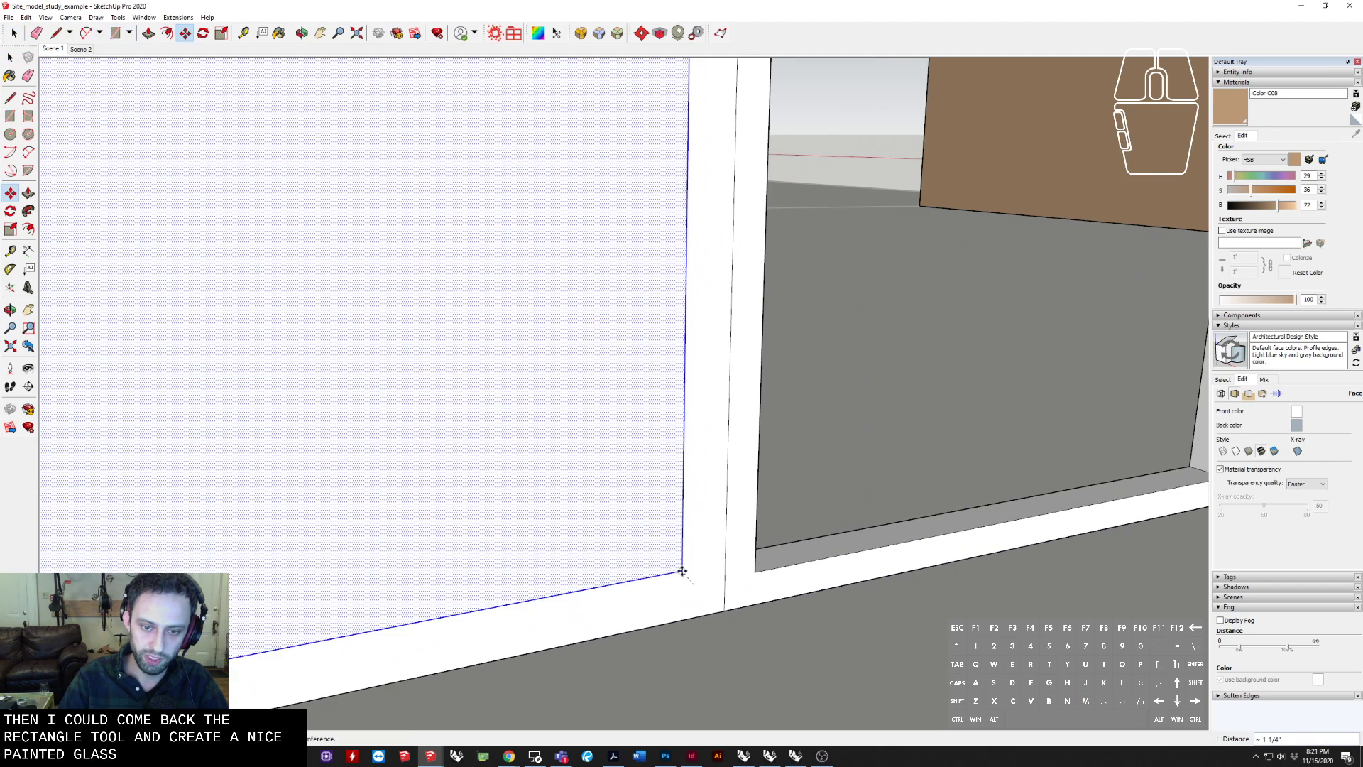
{"action": "key", "text": "ctrl"}
{"action": "key", "text": "space"}
{"action": "key", "text": "ctrl+z"}
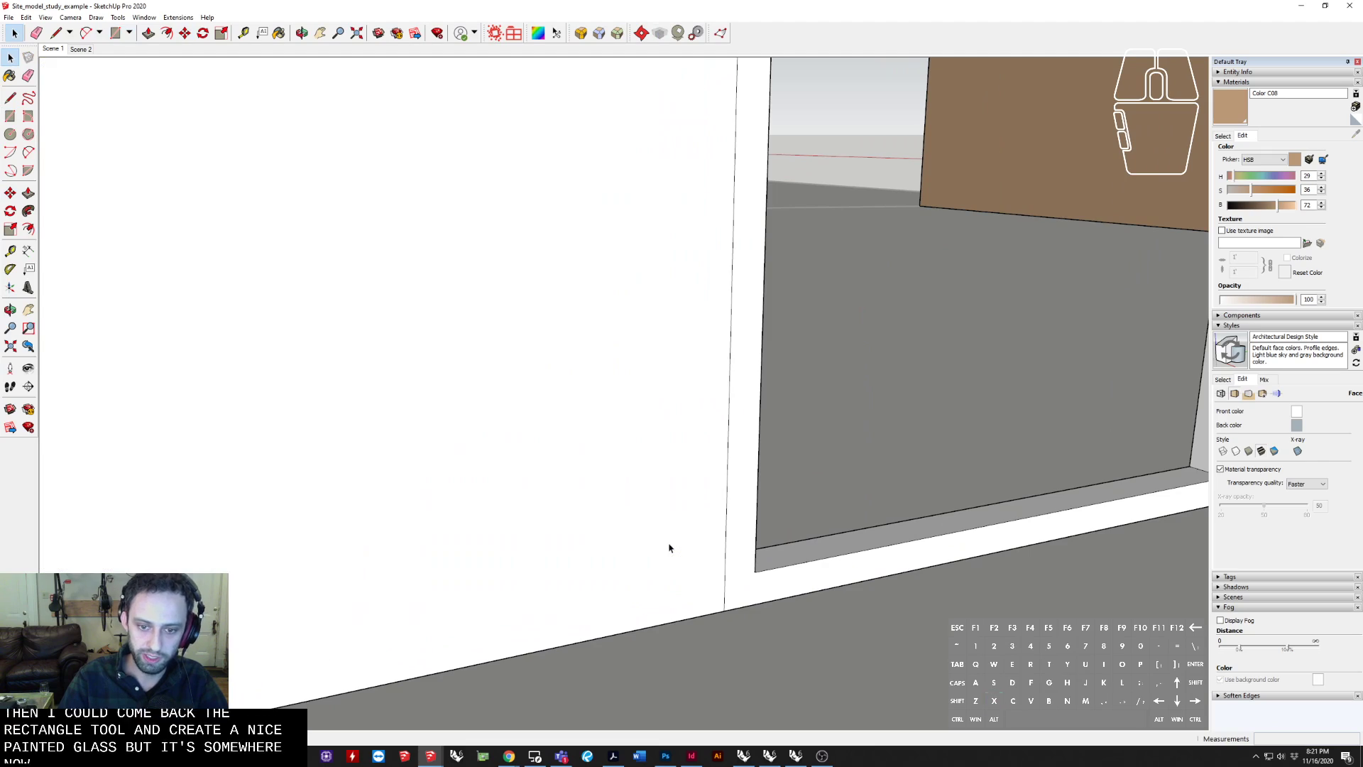
{"action": "scroll", "coordinate": [669, 547], "scroll_direction": "down", "scroll_amount": 3}
{"action": "key", "text": "ctrl+z"}
{"action": "key", "text": "ctrl+z"}
Select all connected geometry of the window frame and make it a group
{"action": "triple_click", "coordinate": [699, 487]}
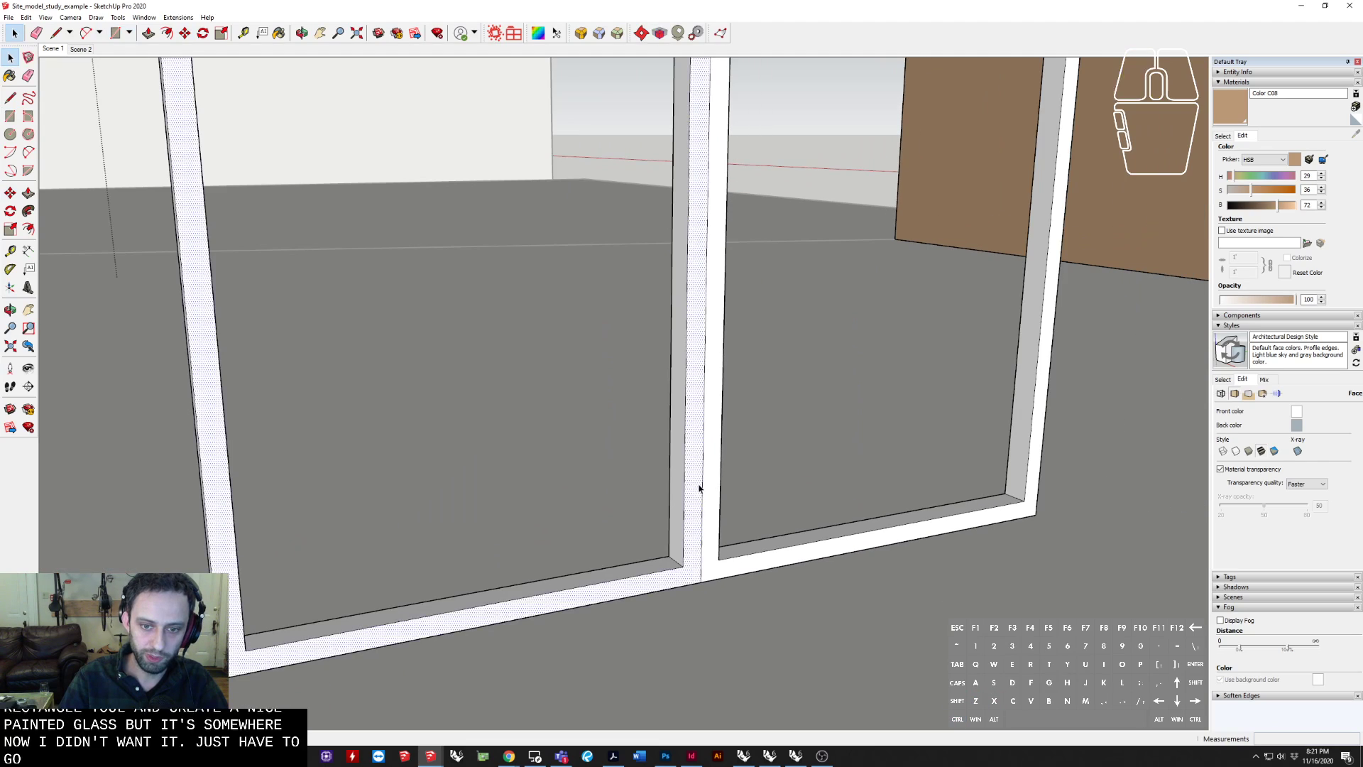
{"action": "right_click", "coordinate": [699, 488]}
{"action": "left_click", "coordinate": [734, 568]}
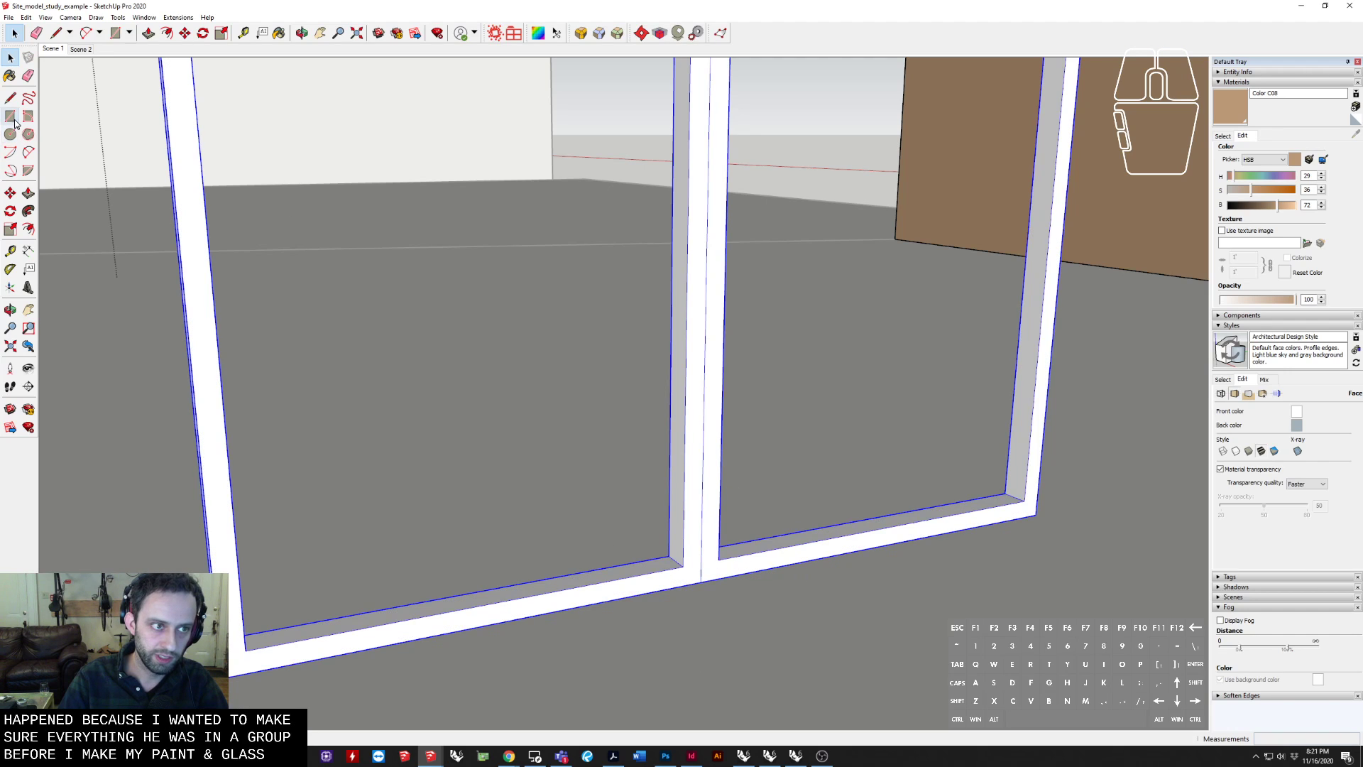
Draw a rectangular pane filling the grouped frame's lower opening farther from the pavilion wall
{"action": "middle_click_drag", "start_coordinate": [266, 649], "coordinate": [363, 572]}
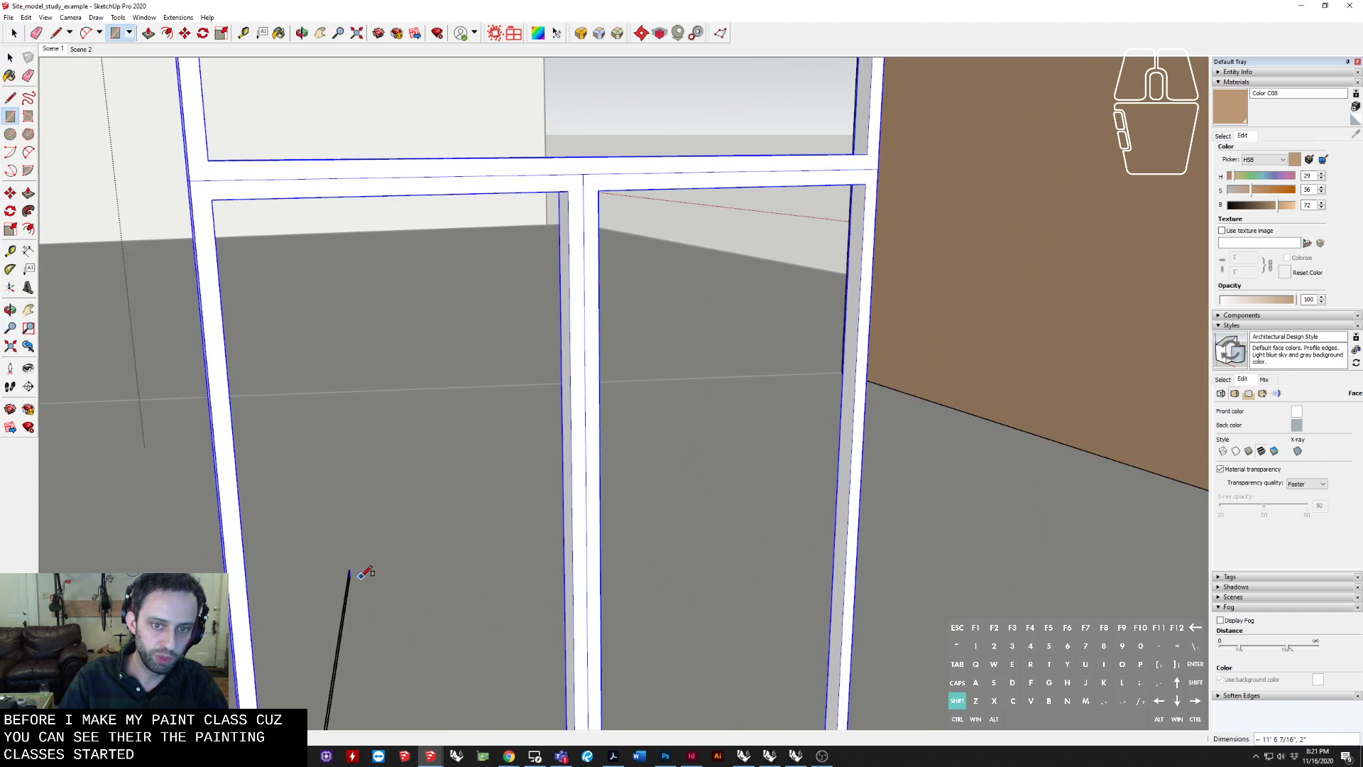
{"action": "left_click", "coordinate": [558, 192]}
{"action": "key", "text": "space"}
Select the new pane's face and move it back into the depth of the frame
{"action": "middle_click_drag", "start_coordinate": [514, 404], "coordinate": [513, 235], "text": "shift"}
{"action": "middle_click_drag", "start_coordinate": [475, 598], "coordinate": [518, 413], "text": "shift"}
{"action": "scroll", "coordinate": [518, 413], "scroll_direction": "up", "scroll_amount": 2}
{"action": "left_click", "coordinate": [517, 413]}
{"action": "scroll", "coordinate": [610, 575], "scroll_direction": "up", "scroll_amount": 5}
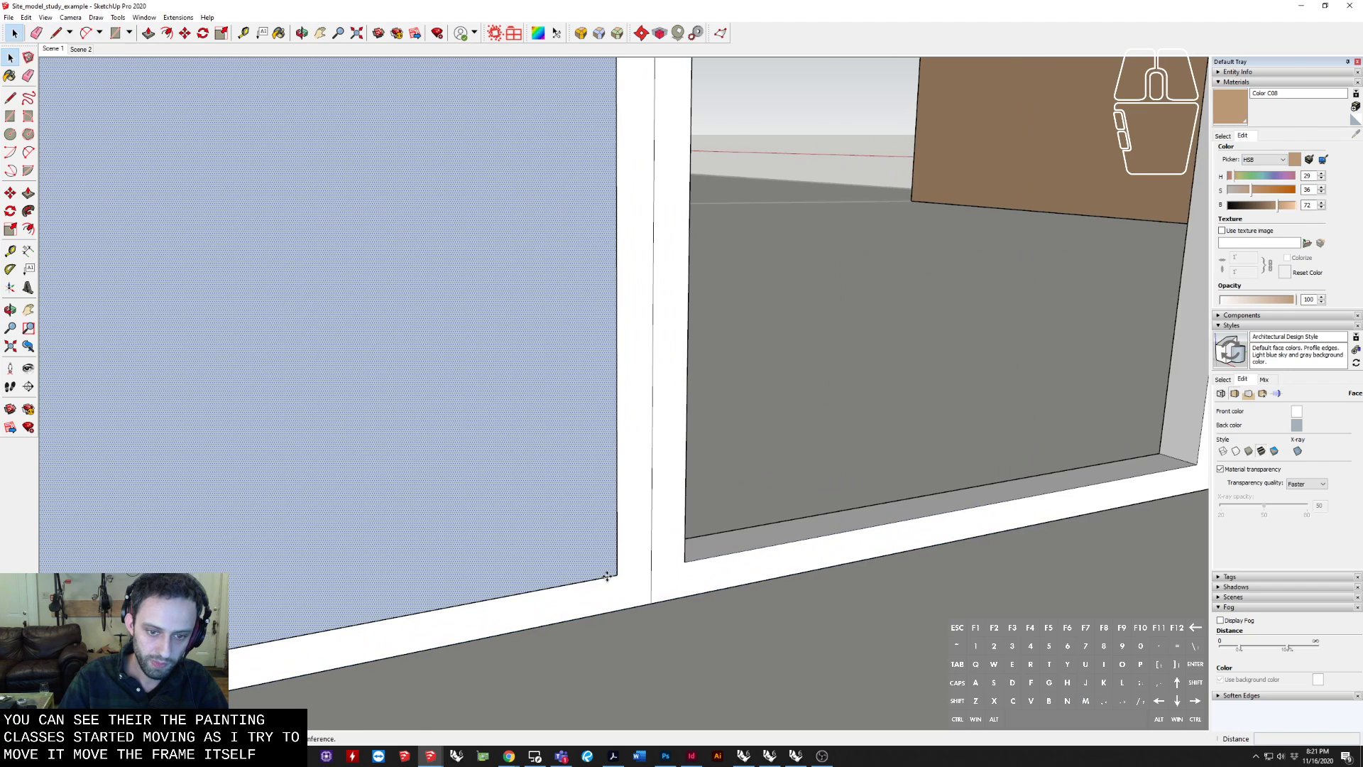
{"action": "key", "text": "m"}
{"action": "key", "text": "space"}
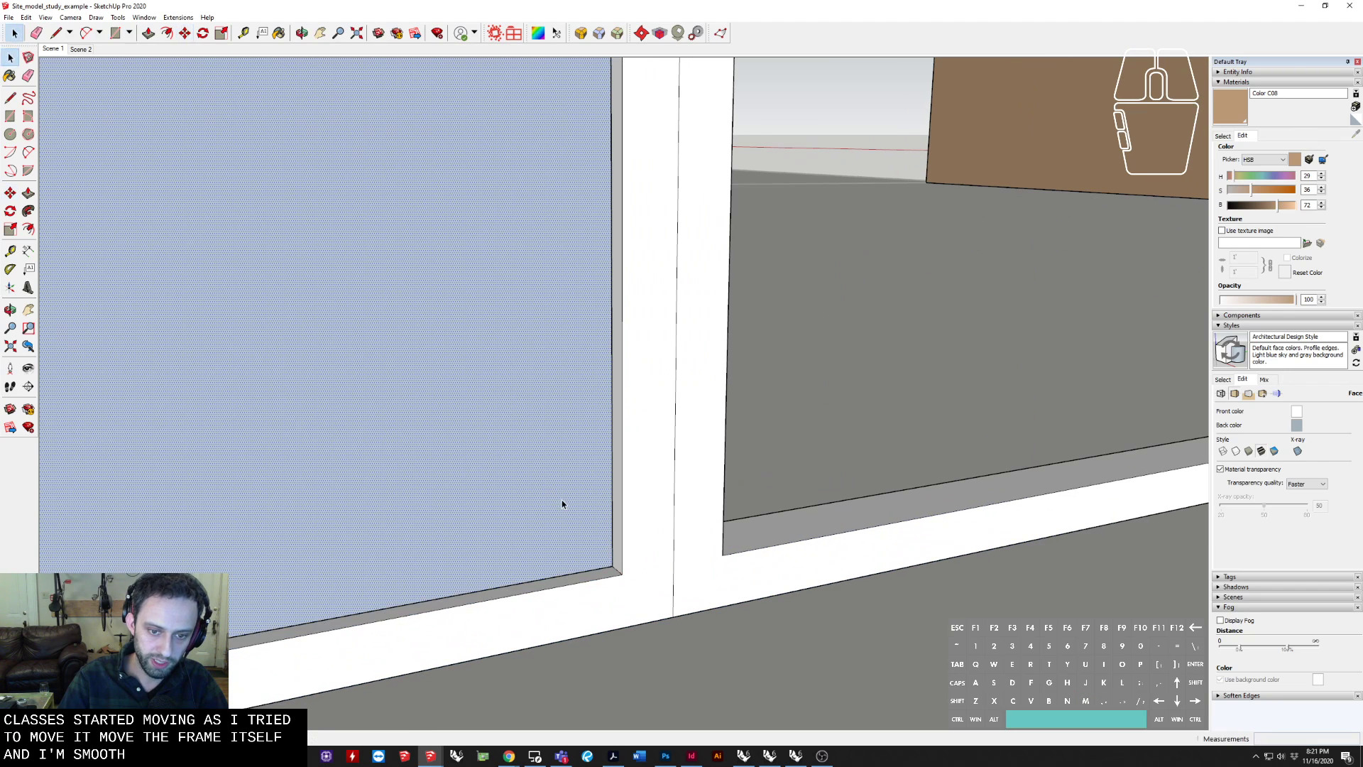
Push/Pull the recessed pane into a thin slab and make the whole slab a group
{"action": "key", "text": "space"}
{"action": "double_click", "coordinate": [562, 503]}
{"action": "left_click_drag", "start_coordinate": [567, 482], "coordinate": [572, 488]}
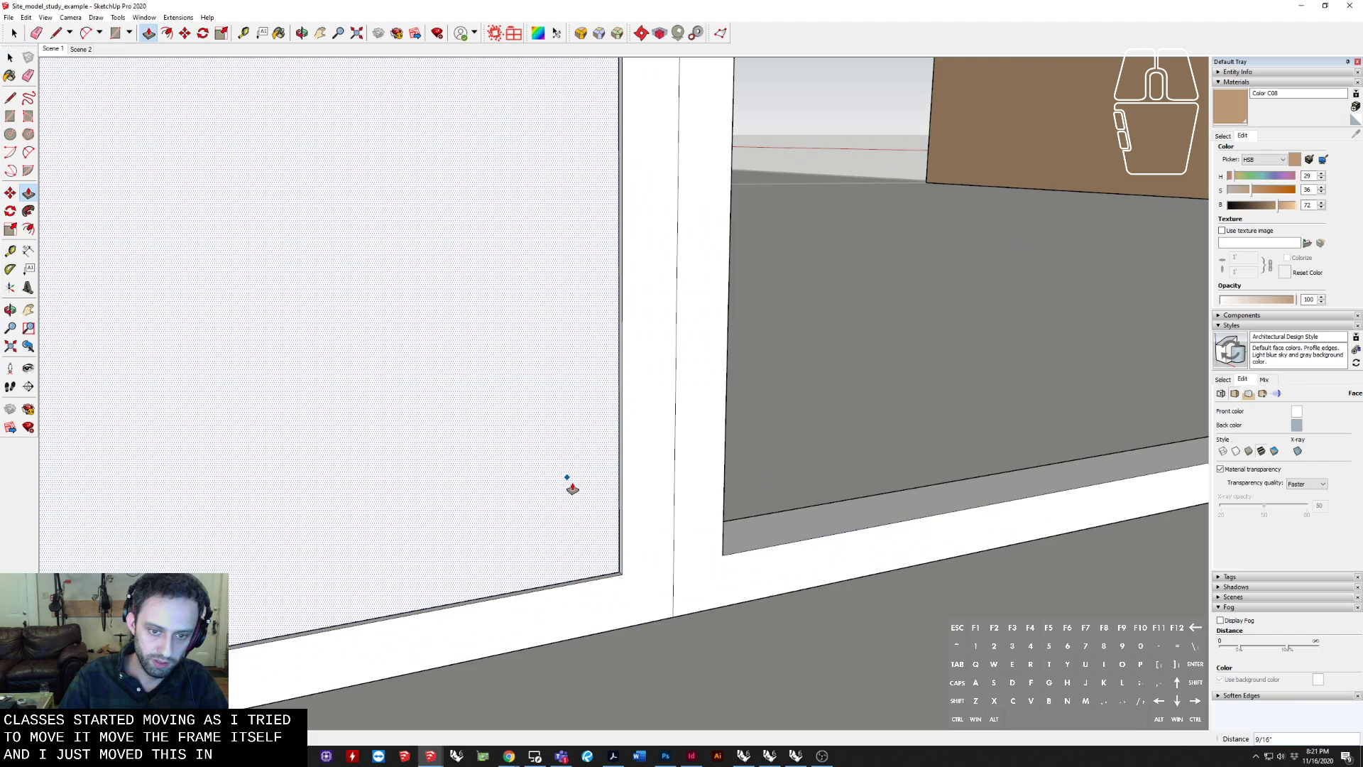
{"action": "key", "text": "space"}
{"action": "left_click", "coordinate": [567, 480]}
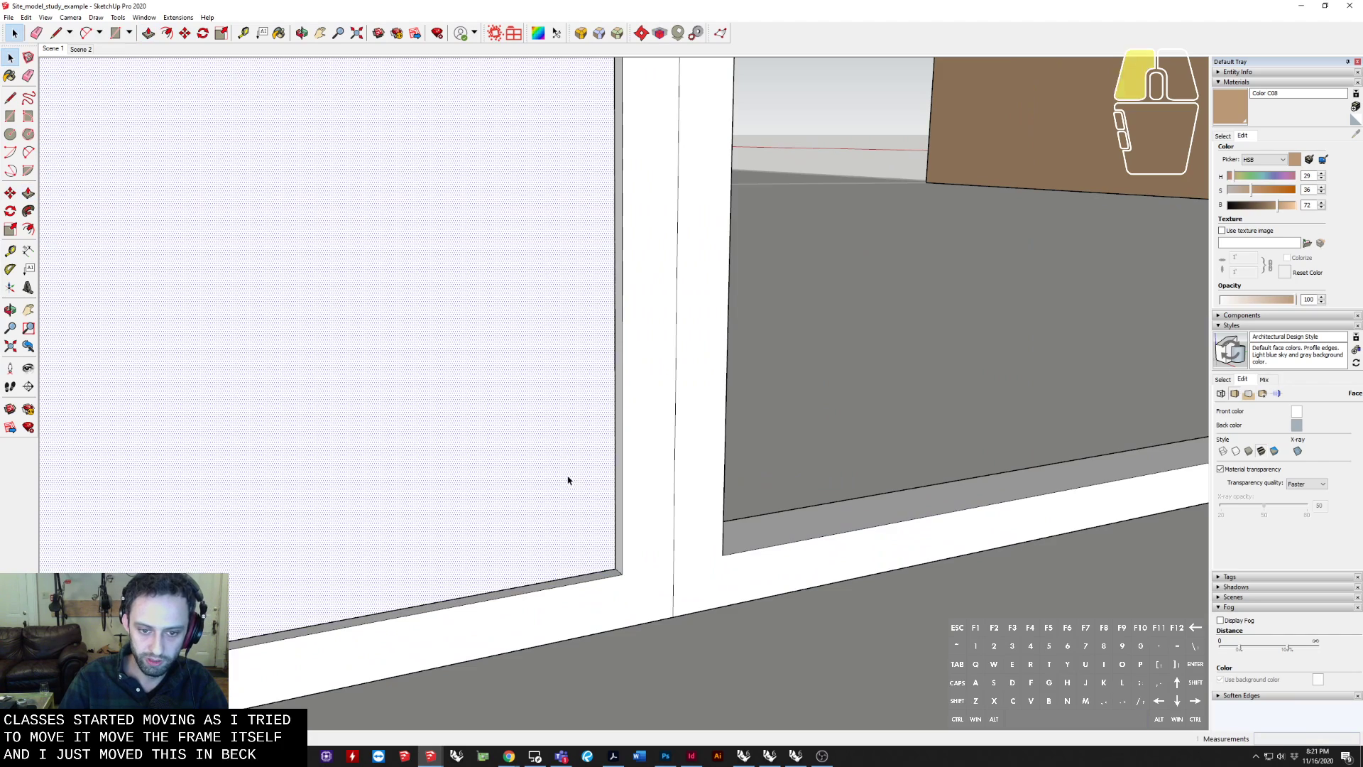
{"action": "right_click", "coordinate": [568, 463]}
{"action": "left_click", "coordinate": [657, 552]}
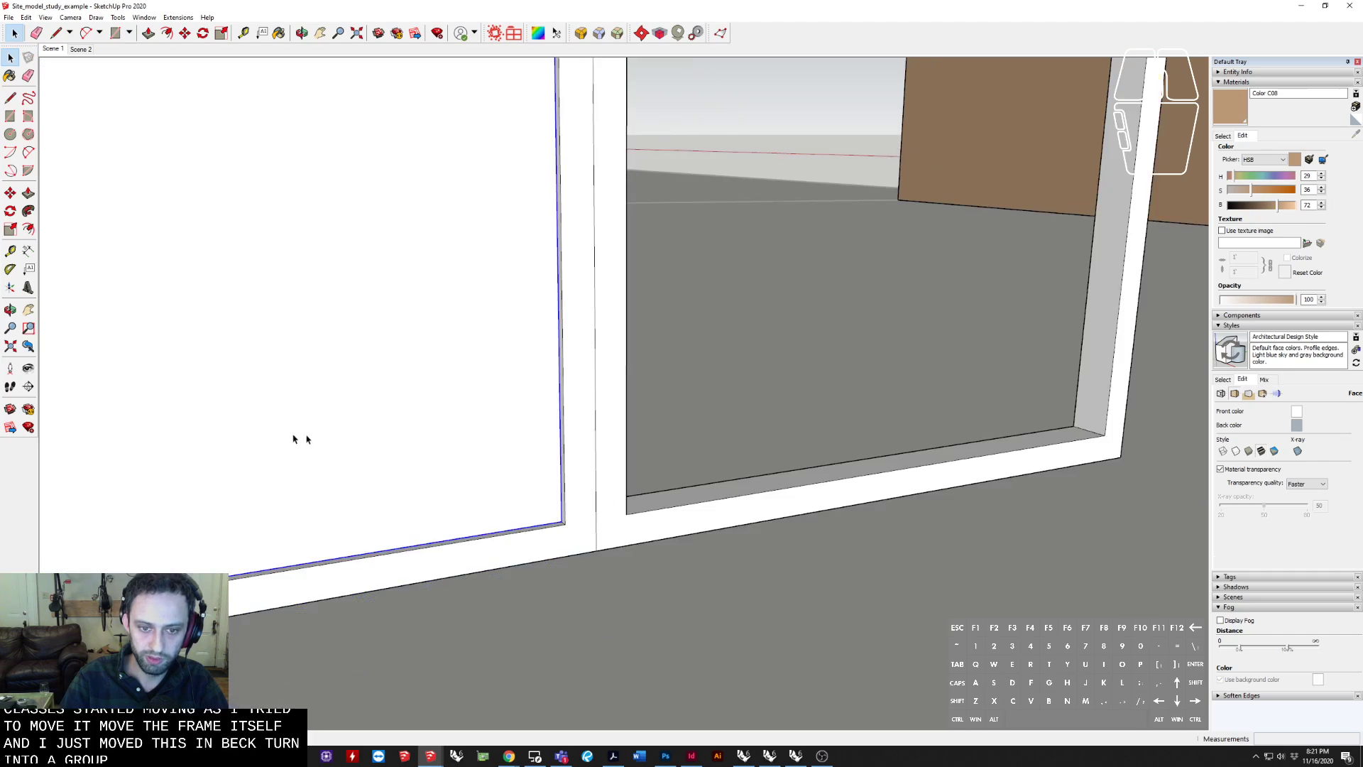
Draw a short edge from the mullion's lower corner across the bottom rail on the frame's back
{"action": "middle_click_drag", "start_coordinate": [295, 438], "coordinate": [558, 515]}
{"action": "key", "text": "l"}
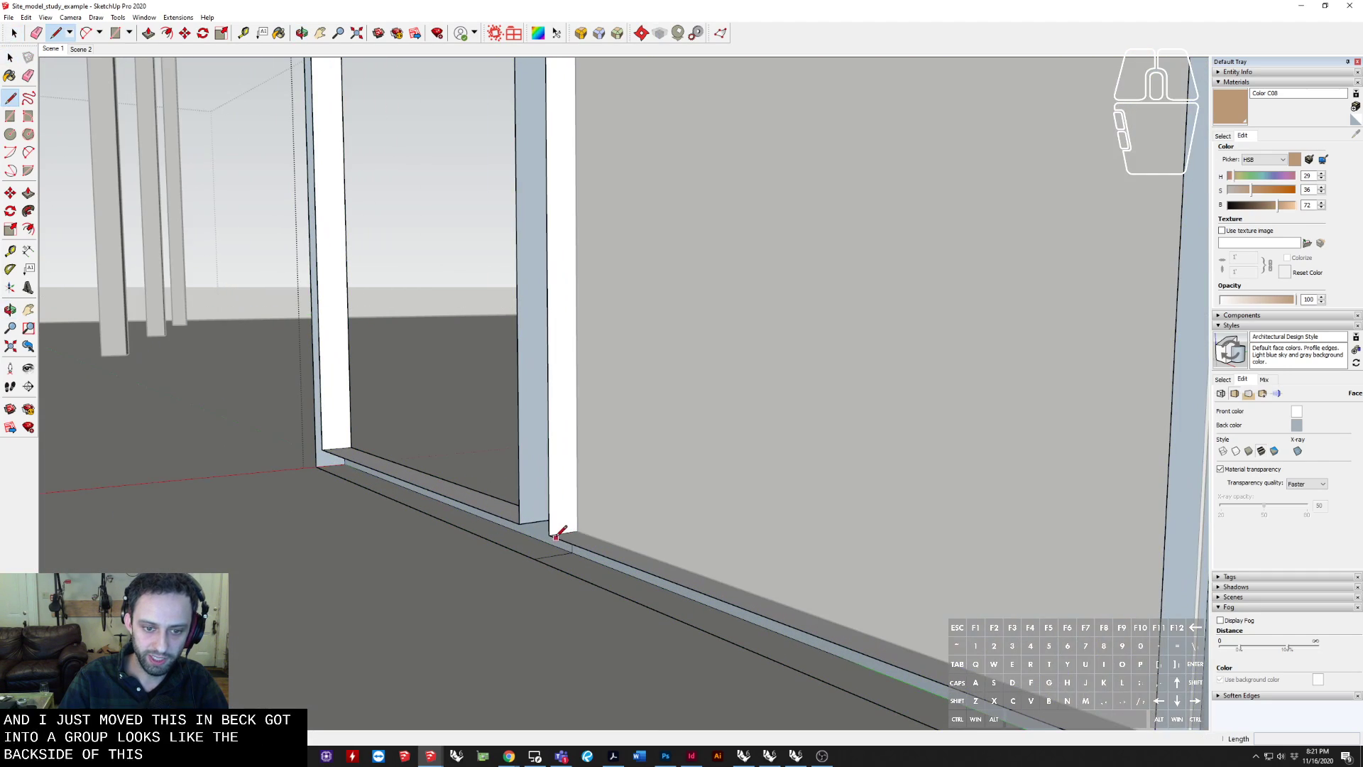
{"action": "left_click", "coordinate": [549, 534]}
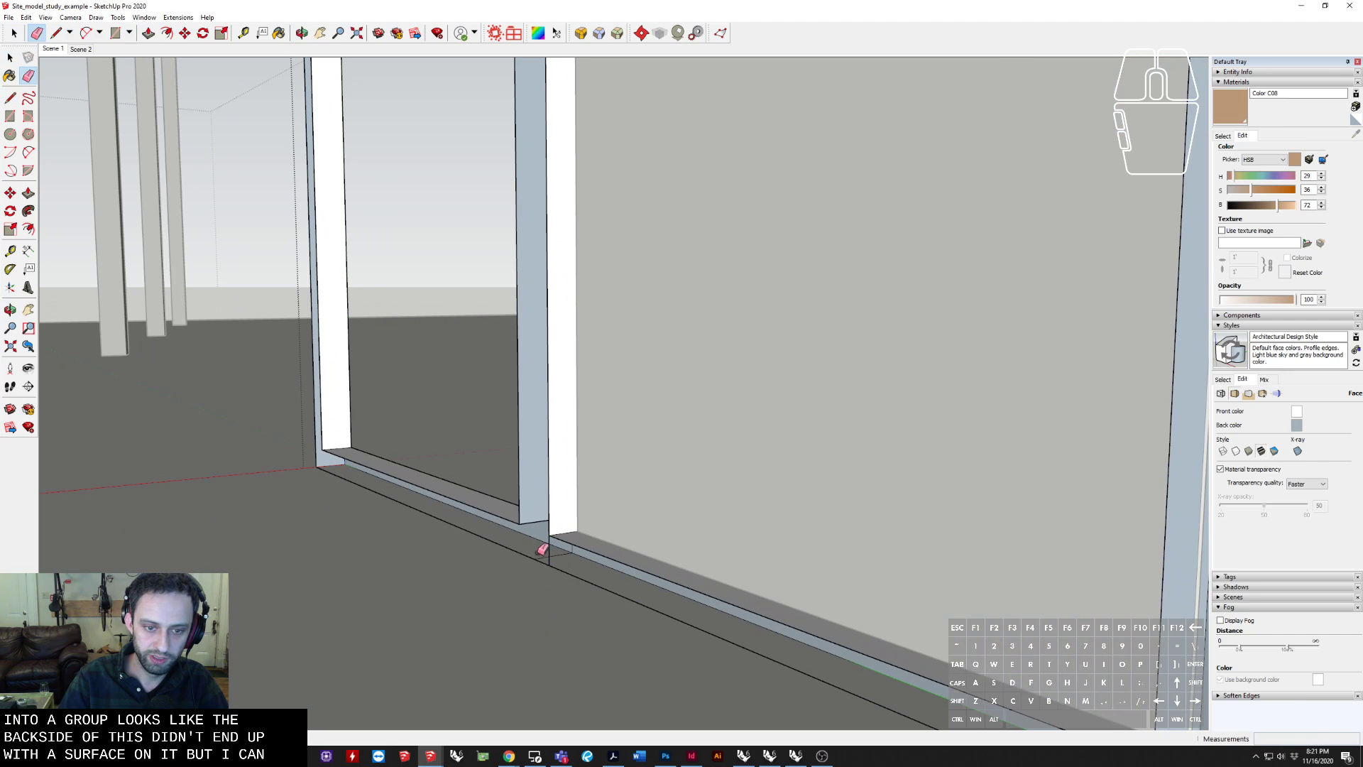
{"action": "scroll", "coordinate": [538, 553], "scroll_direction": "down", "scroll_amount": 4}
{"action": "middle_click_drag", "start_coordinate": [546, 548], "coordinate": [619, 661]}
{"action": "middle_click_drag", "start_coordinate": [578, 237], "coordinate": [576, 639], "text": "shift"}
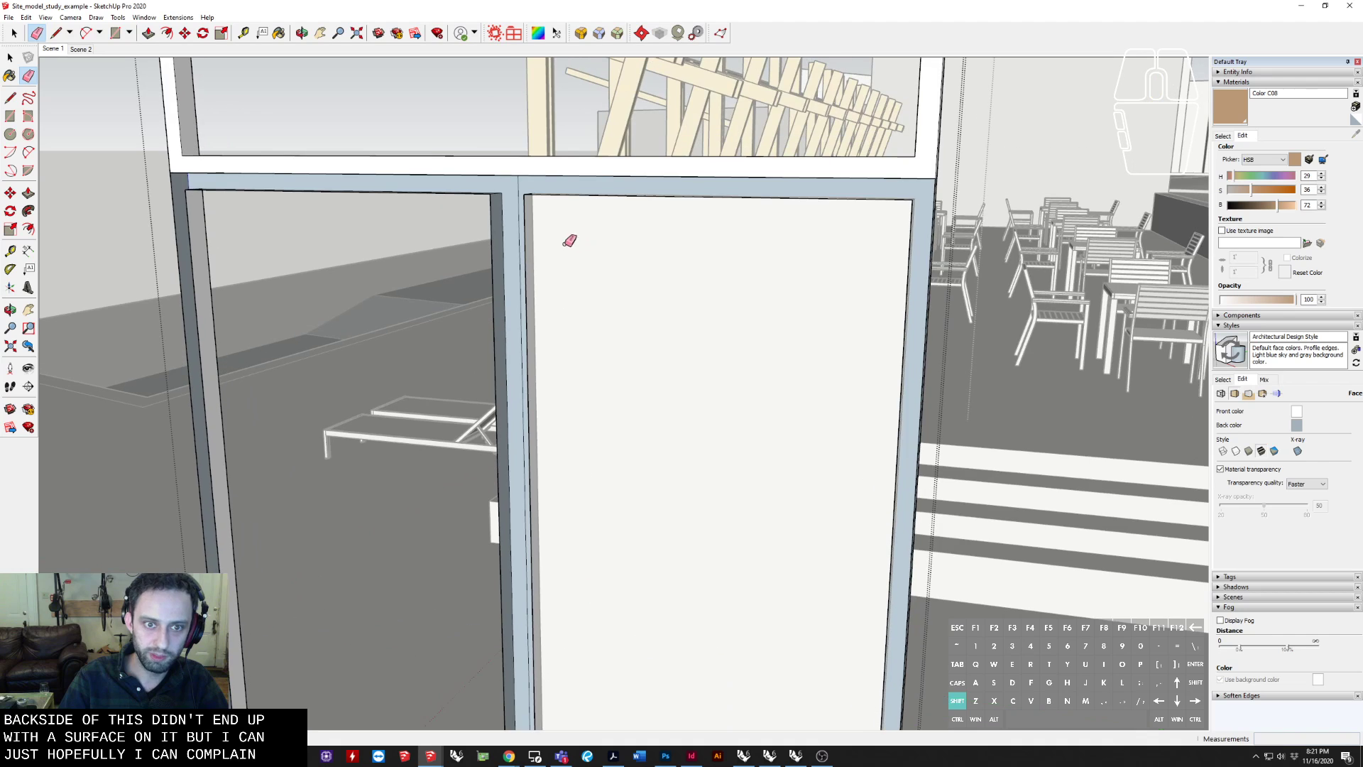
Inside the frame group, draw an edge across the top of the glazed opening's outer stile to close its missing back face
{"action": "key", "text": "l"}
{"action": "scroll", "coordinate": [529, 190], "scroll_direction": "up", "scroll_amount": 2}
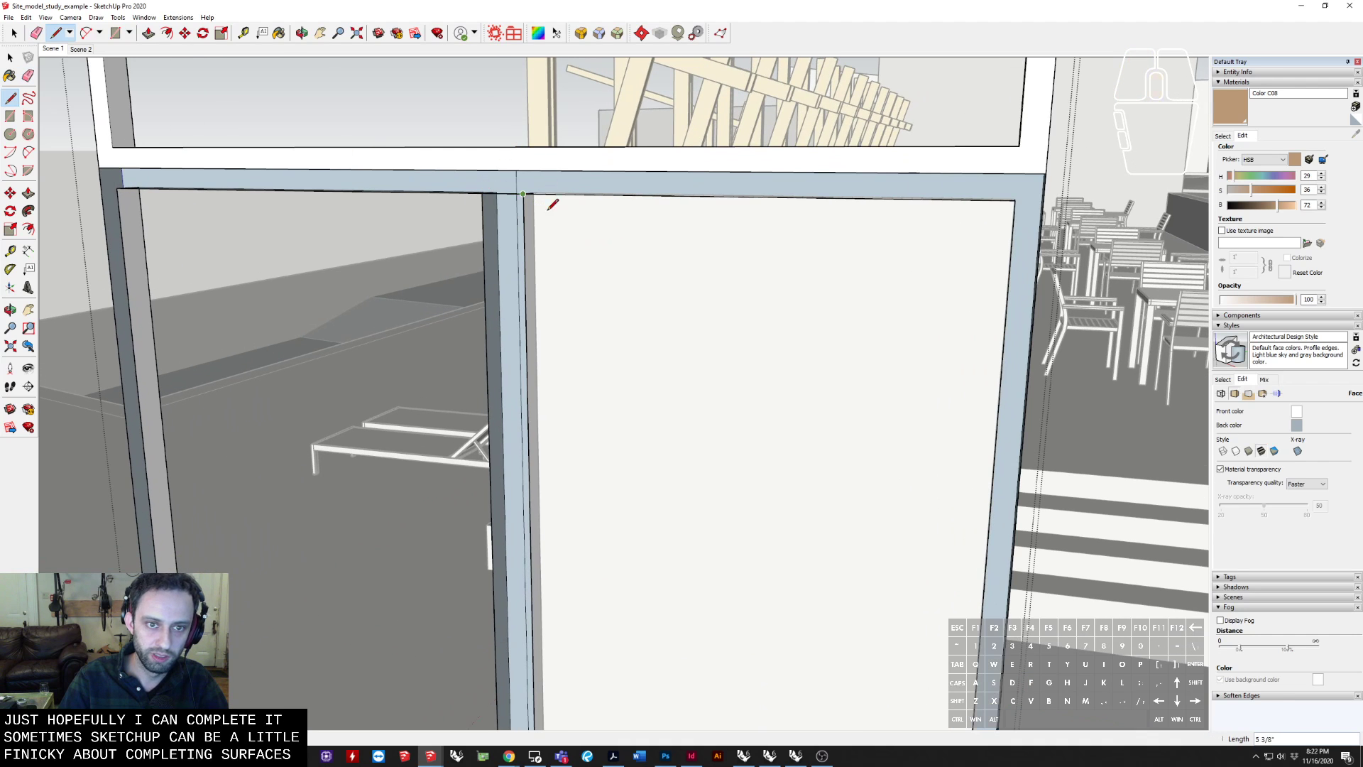
{"action": "middle_click_drag", "start_coordinate": [548, 209], "coordinate": [868, 350]}
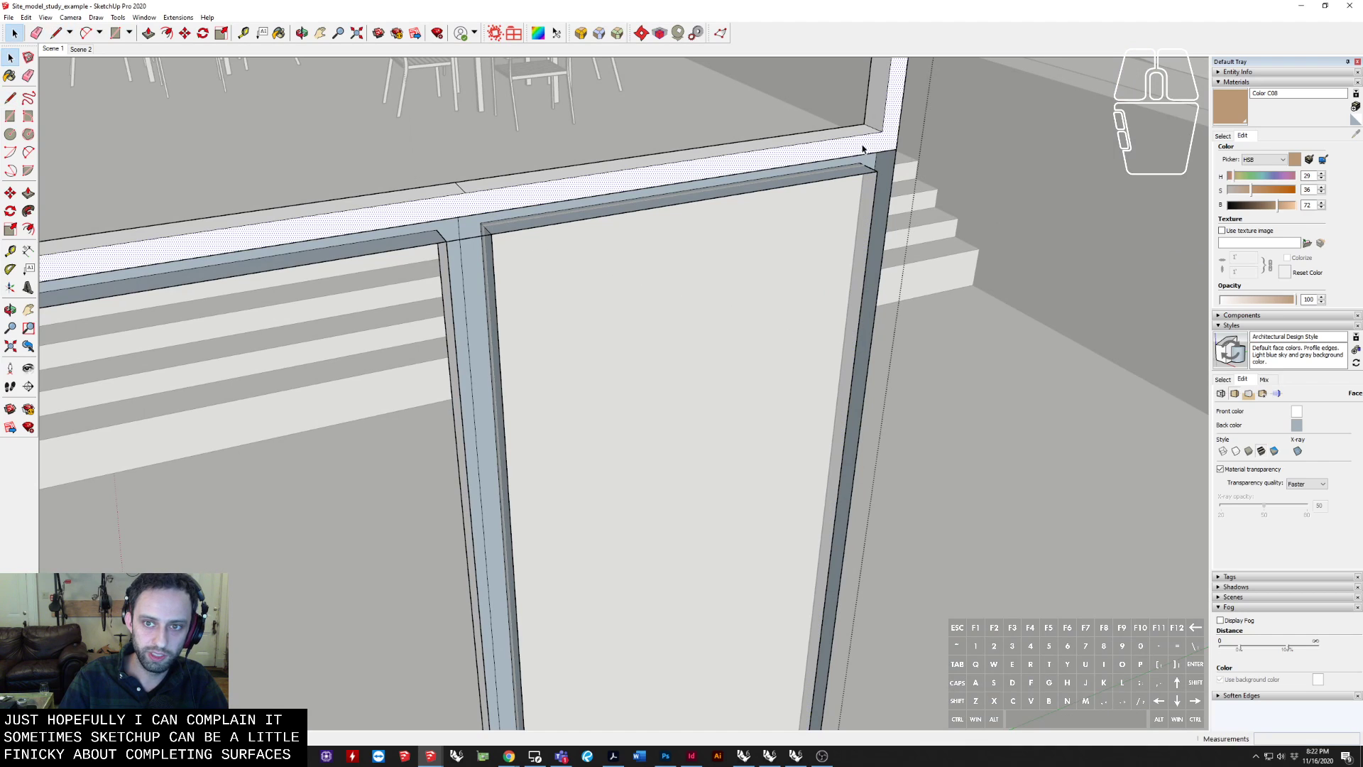
{"action": "left_click", "coordinate": [887, 173]}
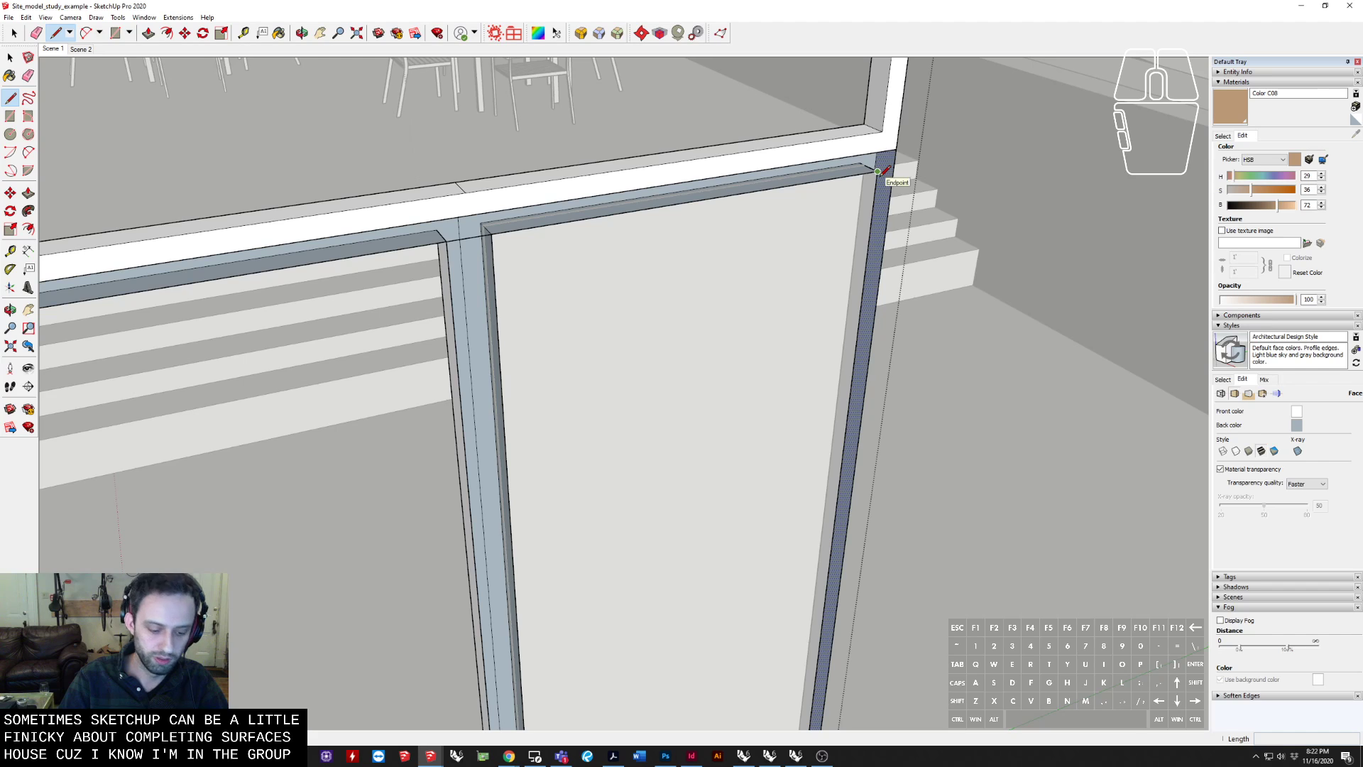
{"action": "left_click", "coordinate": [878, 171]}
{"action": "left_click", "coordinate": [895, 167]}
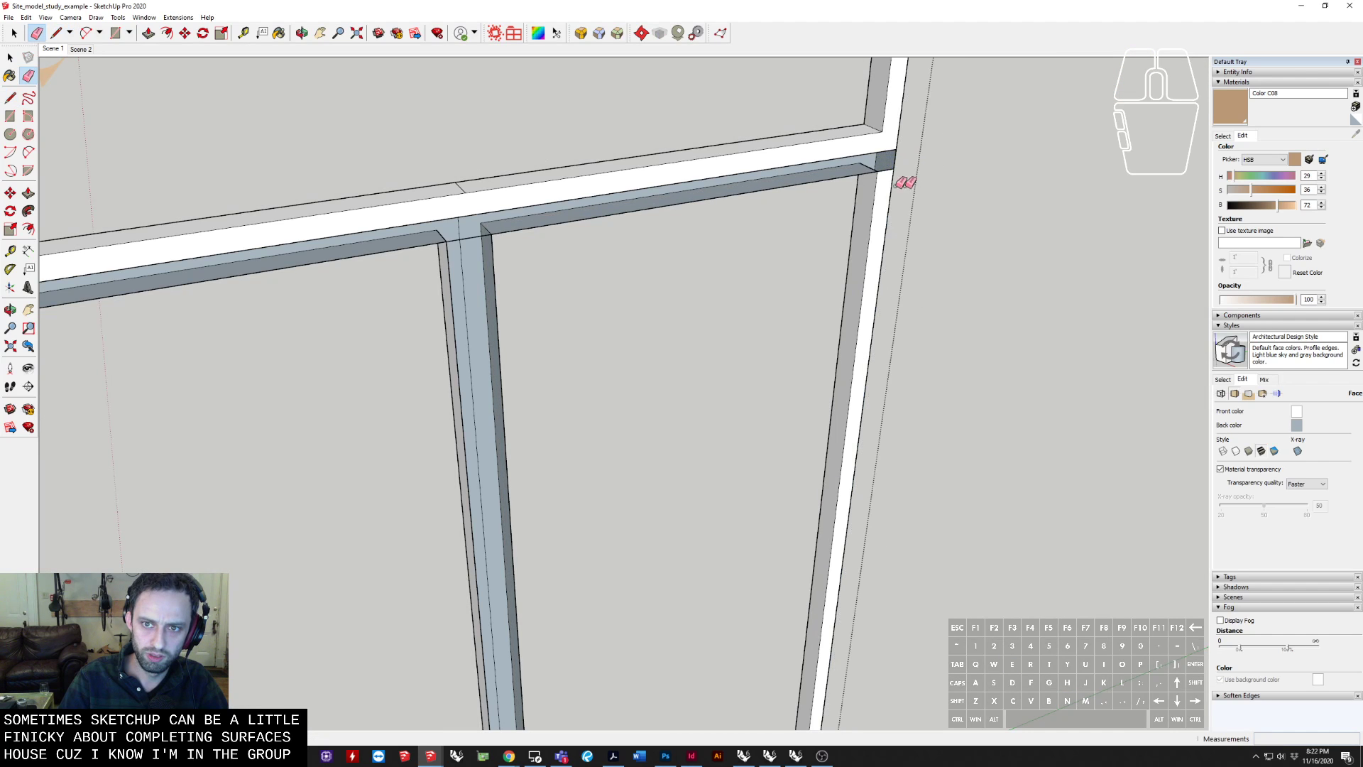
{"action": "scroll", "coordinate": [901, 182], "scroll_direction": "down", "scroll_amount": 5}
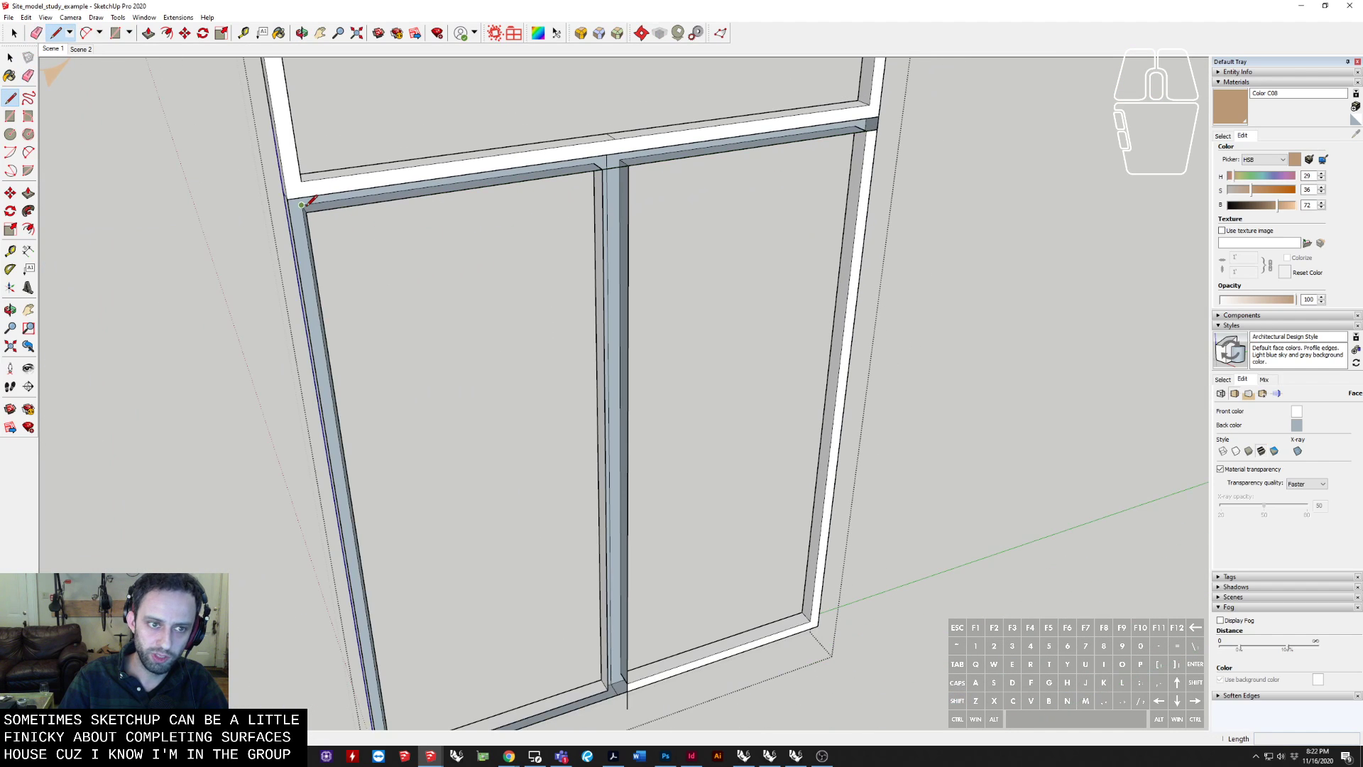
Draw an edge across the opposite stile's top corner to complete the back faces, erase the overhanging line, and leave the frame group
{"action": "left_click", "coordinate": [301, 205]}
{"action": "left_click", "coordinate": [244, 219]}
{"action": "key", "text": "e"}
{"action": "left_click", "coordinate": [264, 220]}
{"action": "scroll", "coordinate": [292, 206], "scroll_direction": "up", "scroll_amount": 2}
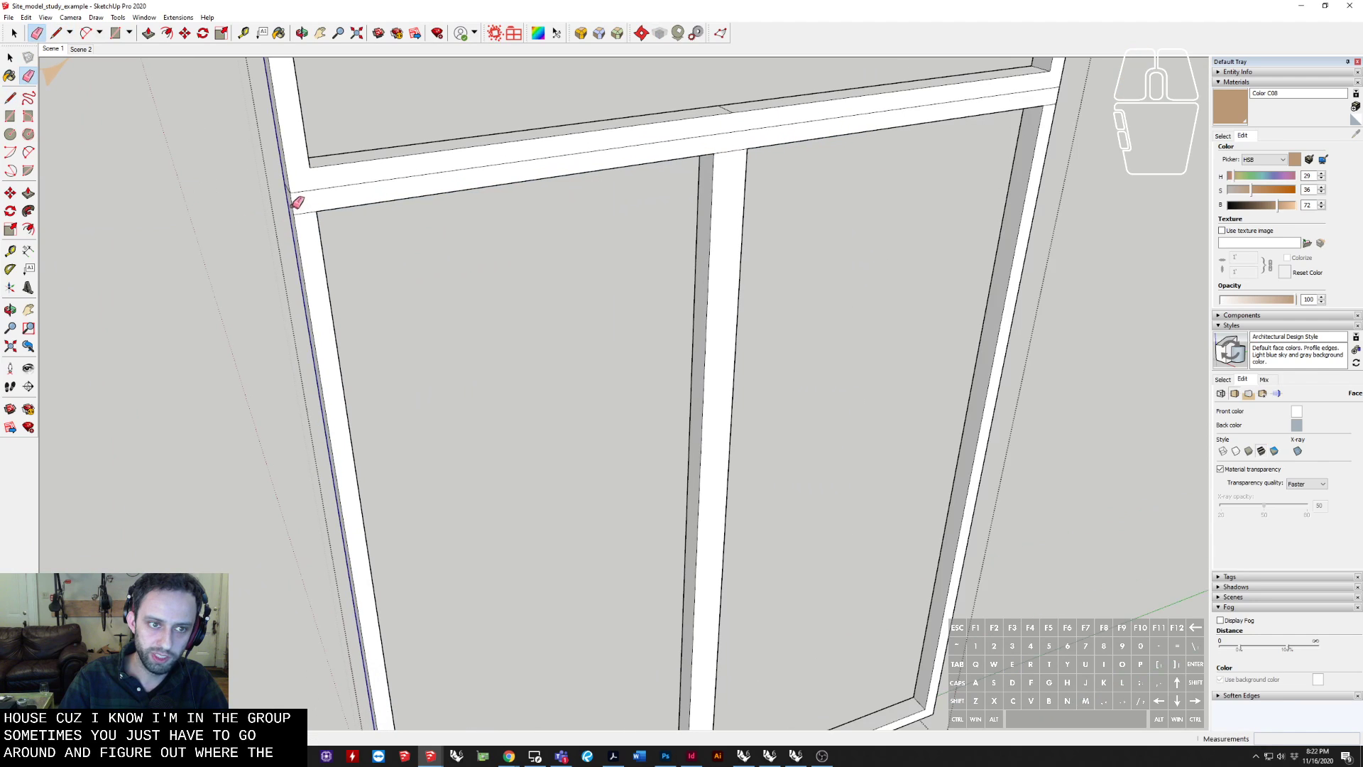
{"action": "middle_click_drag", "start_coordinate": [738, 130], "coordinate": [643, 146]}
{"action": "middle_click_drag", "start_coordinate": [527, 176], "coordinate": [1102, 161]}
{"action": "key", "text": "space"}
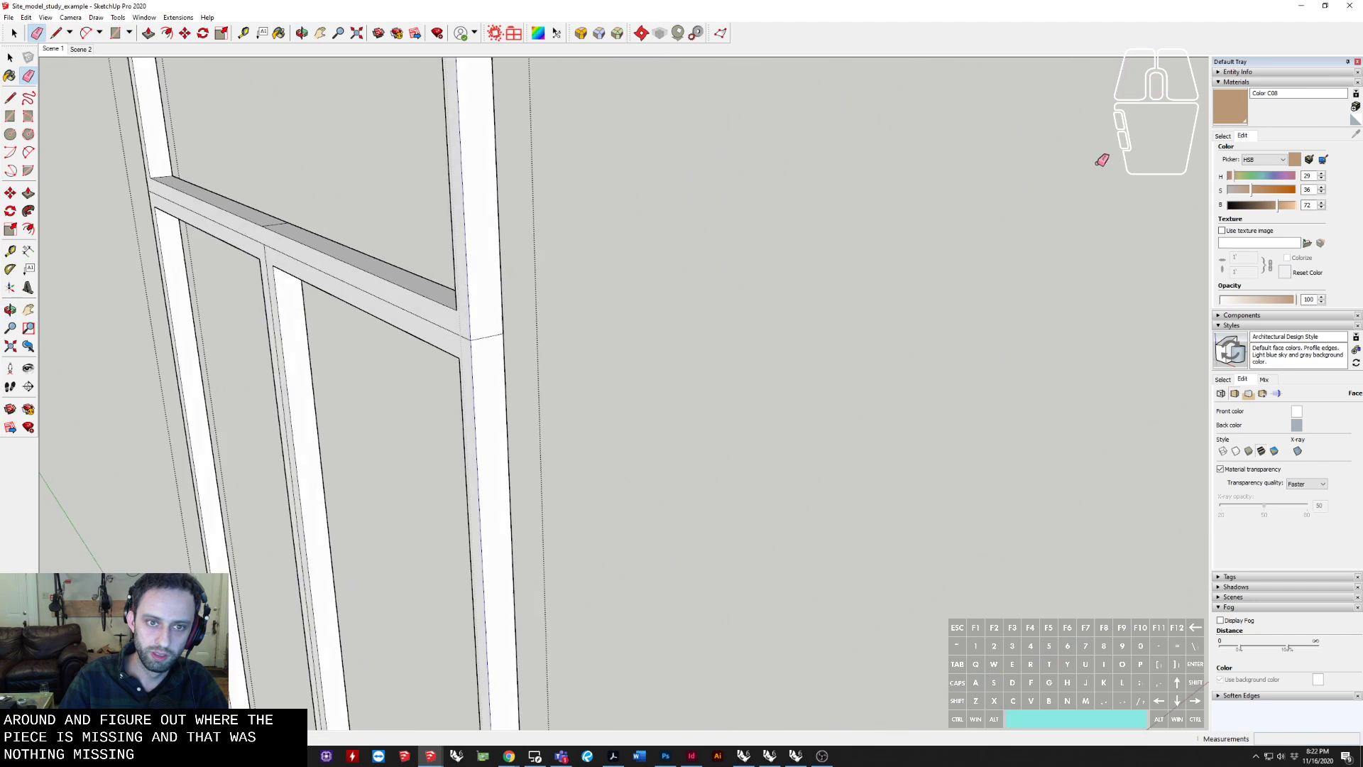
{"action": "mouse_move", "coordinate": [681, 341]}
{"action": "middle_mouse_down"}
{"action": "mouse_move", "coordinate": [350, 389]}
{"action": "mouse_move", "coordinate": [887, 305]}
{"action": "middle_mouse_up"}
{"action": "scroll", "coordinate": [350, 389], "scroll_direction": "down", "scroll_amount": 3}
{"action": "mouse_move", "coordinate": [887, 305]}
{"action": "middle_mouse_down"}
{"action": "mouse_move", "coordinate": [639, 487]}
{"action": "mouse_move", "coordinate": [793, 454]}
{"action": "middle_mouse_up"}
Paint the glass pane group with the gray Color M04 from the Colors collection and check its other sides
{"action": "left_click", "coordinate": [1222, 136]}
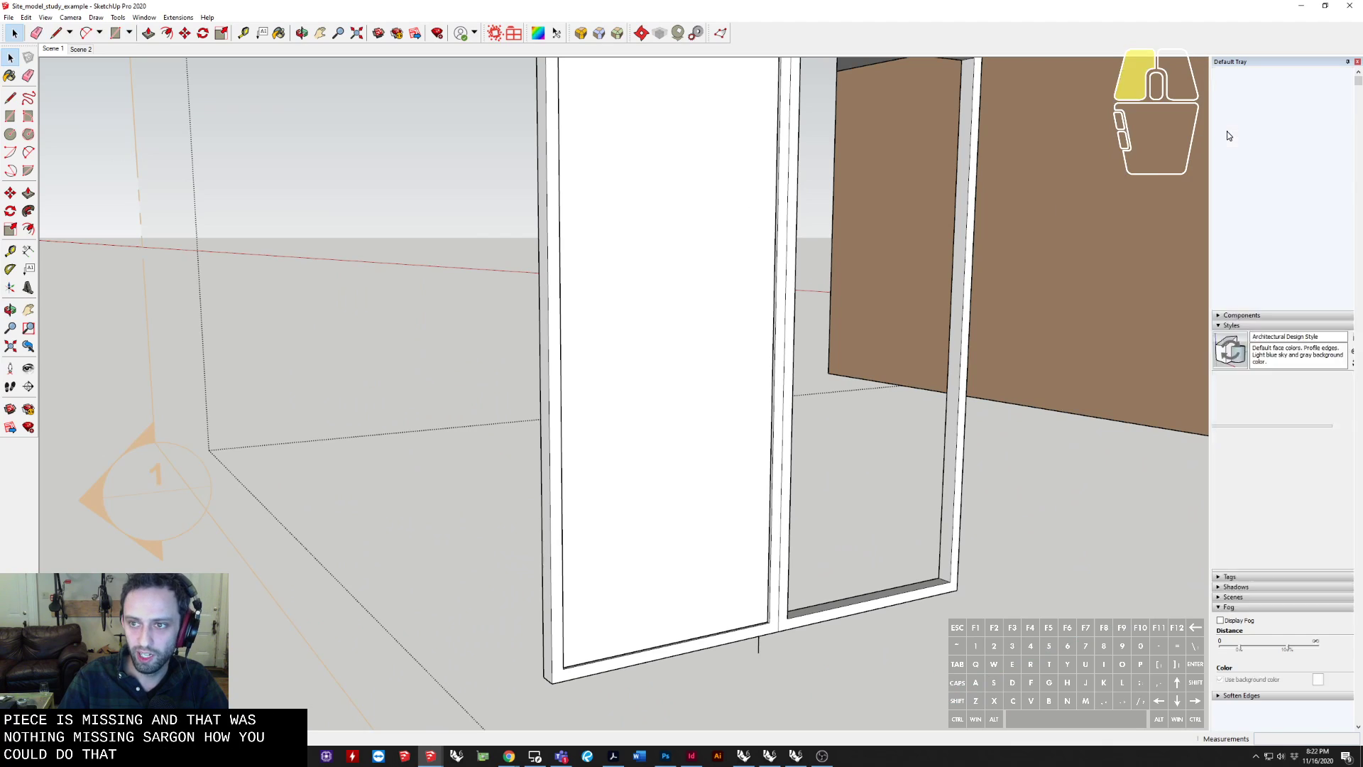
{"action": "scroll", "coordinate": [1272, 261], "scroll_direction": "up", "scroll_amount": 5}
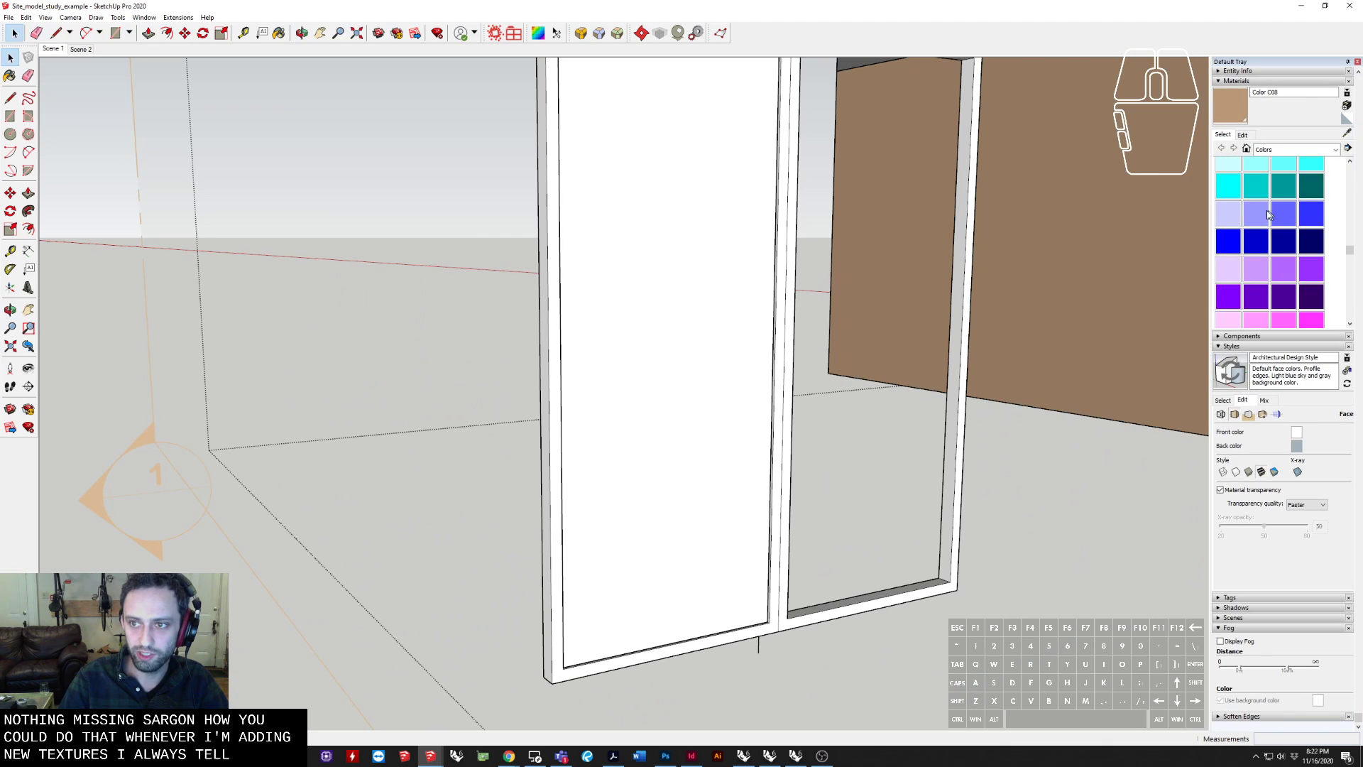
{"action": "scroll", "coordinate": [1266, 210], "scroll_direction": "down", "scroll_amount": 5}
{"action": "left_click", "coordinate": [1275, 148]}
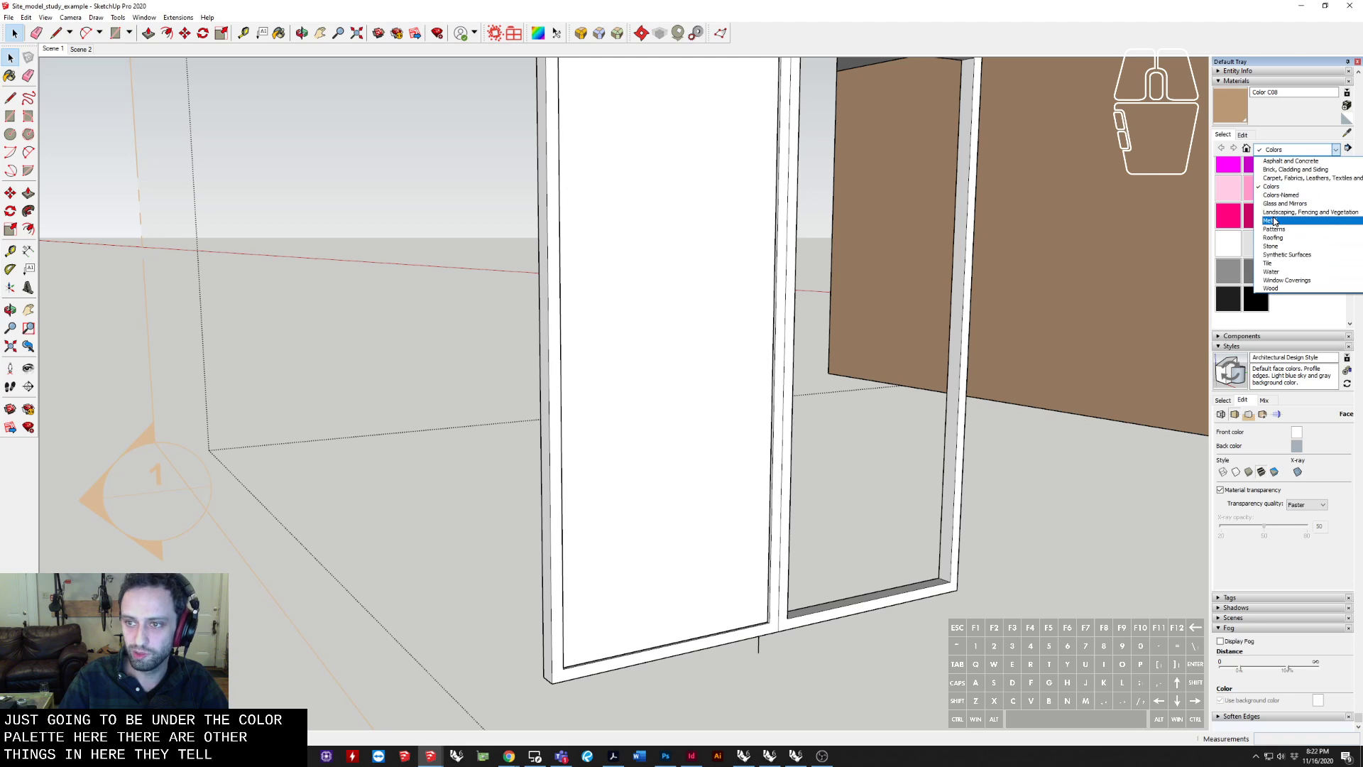
{"action": "left_click", "coordinate": [1247, 270]}
{"action": "left_click", "coordinate": [1228, 271]}
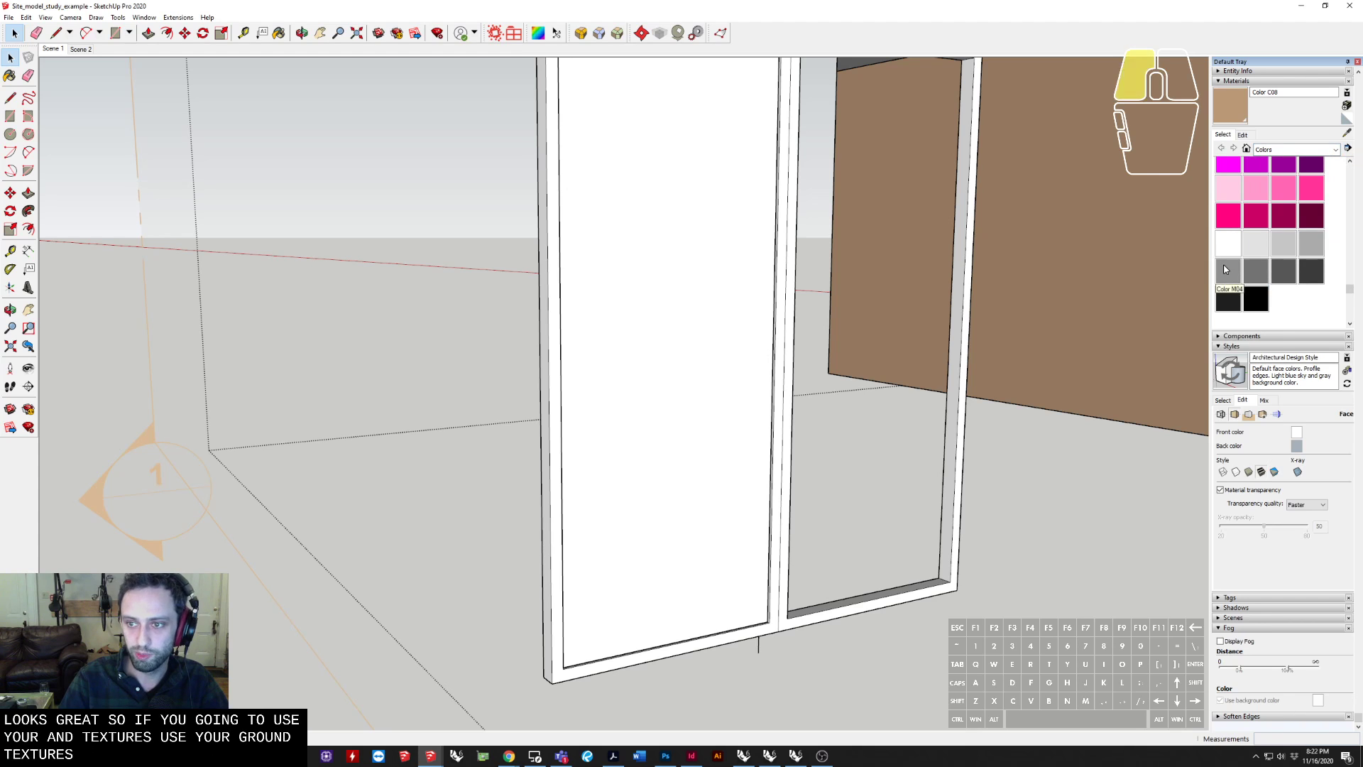
{"action": "left_click", "coordinate": [660, 240]}
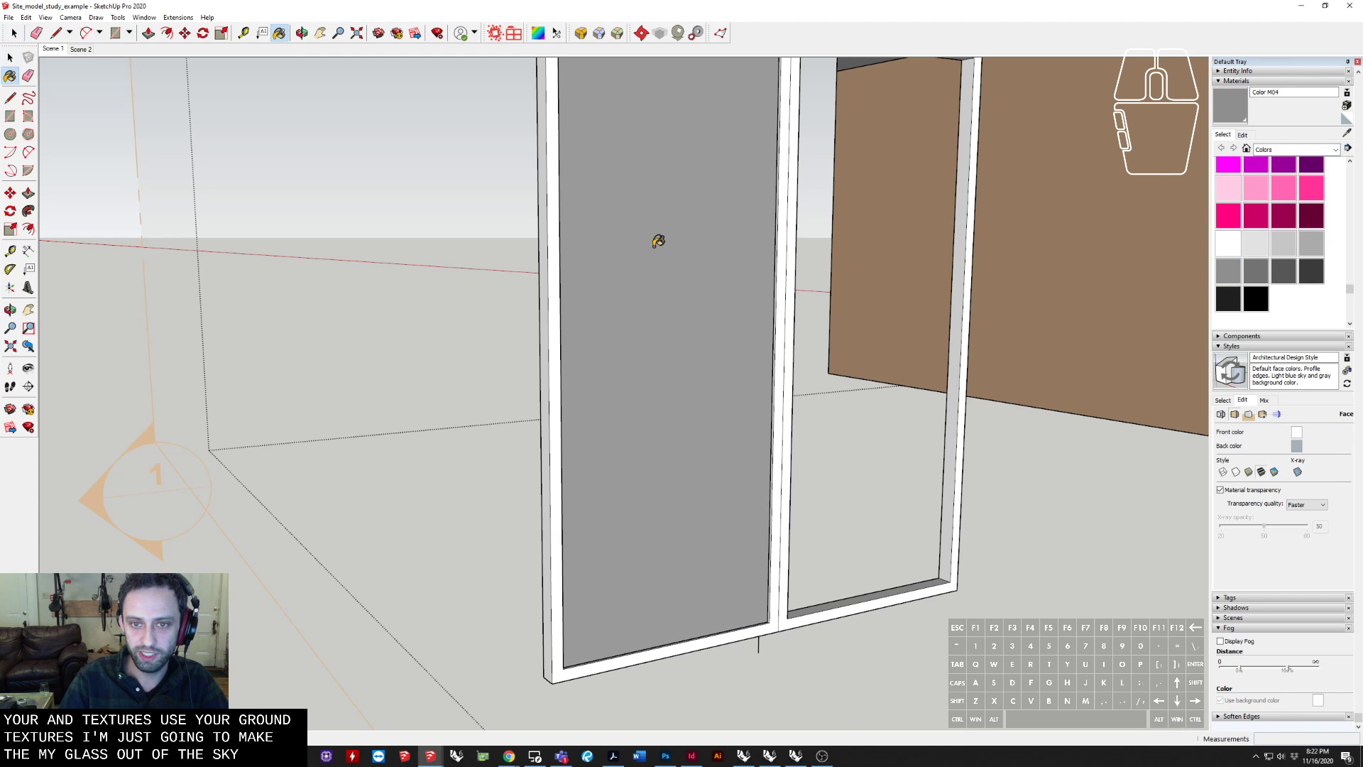
{"action": "scroll", "coordinate": [671, 295], "scroll_direction": "up", "scroll_amount": 7}
{"action": "key", "text": "space"}
{"action": "mouse_move", "coordinate": [718, 254]}
{"action": "middle_mouse_down"}
{"action": "mouse_move", "coordinate": [1034, 390]}
{"action": "mouse_move", "coordinate": [1058, 447]}
{"action": "middle_mouse_up"}
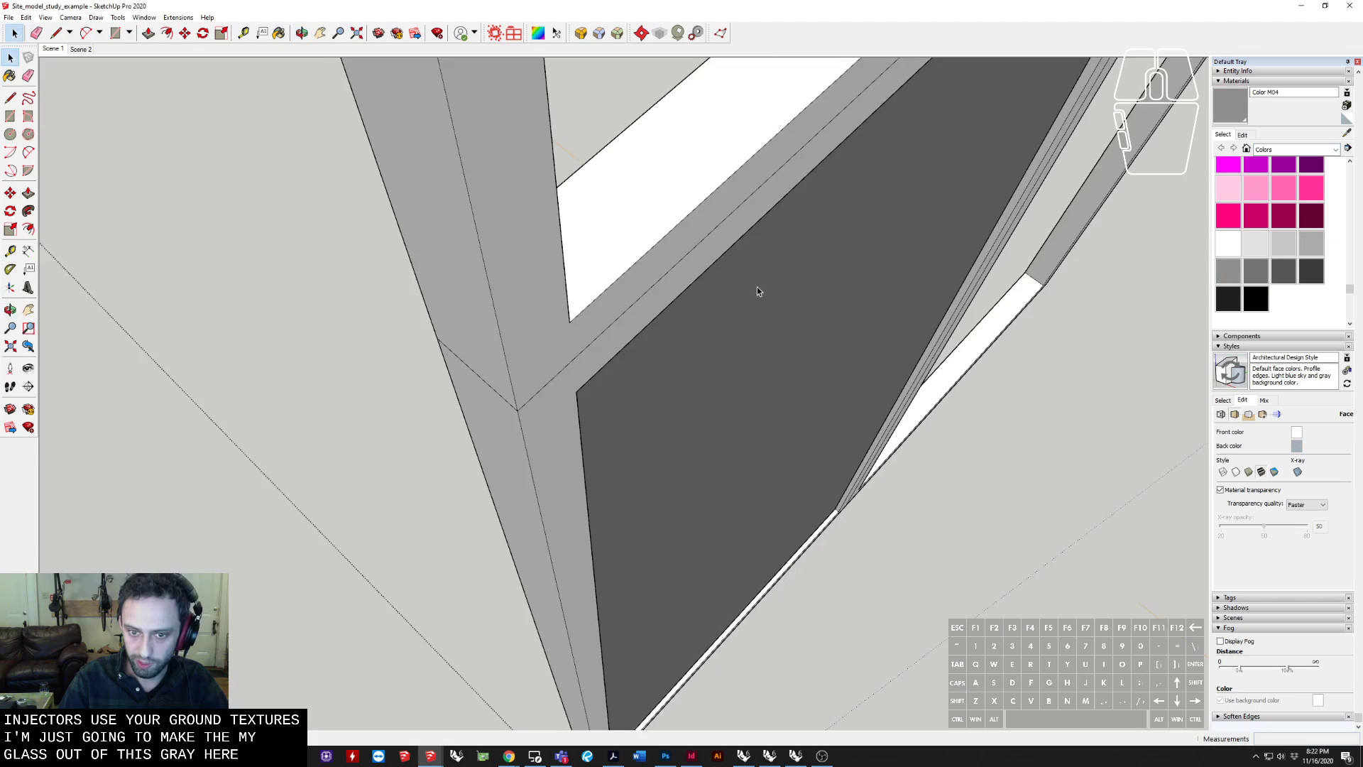
{"action": "middle_click_drag", "start_coordinate": [757, 291], "coordinate": [639, 227]}
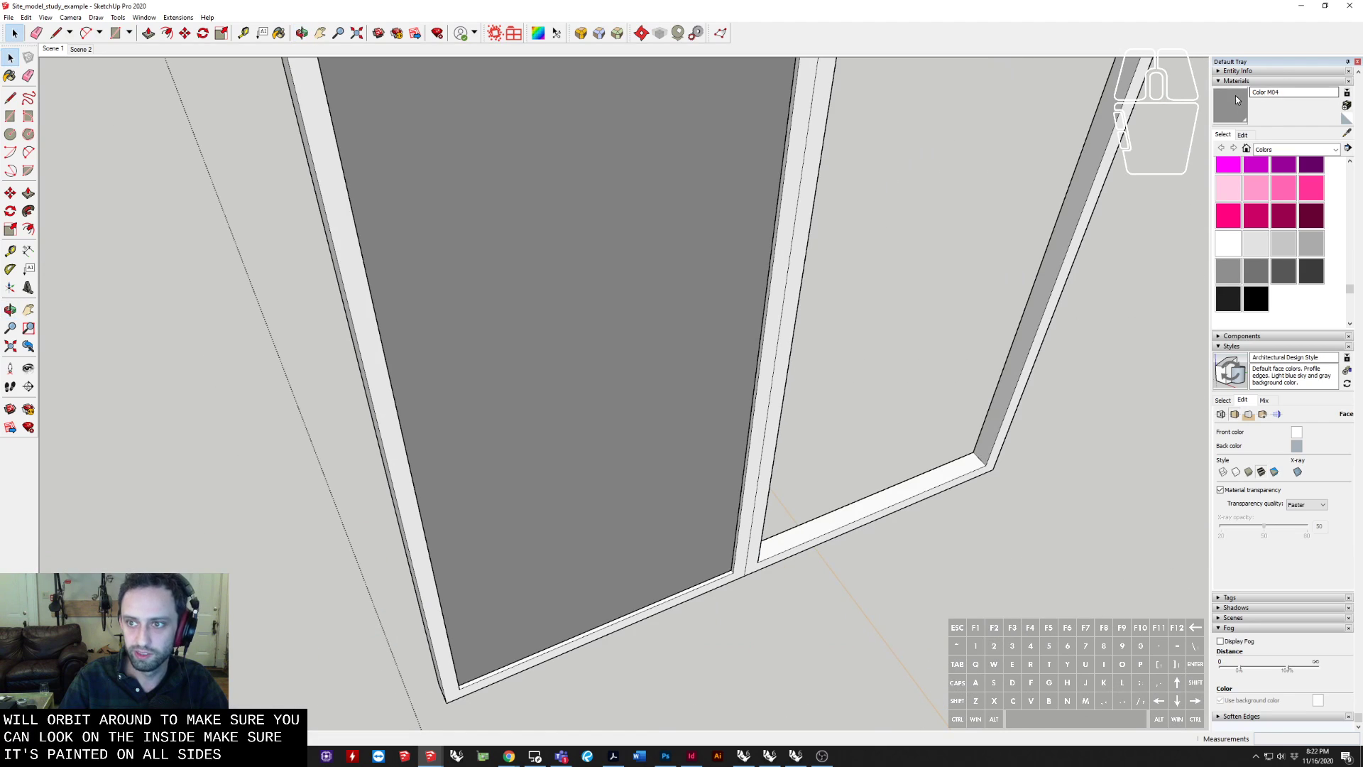
Lower the opacity of the Color M04 material to 20
{"action": "left_click", "coordinate": [1242, 135]}
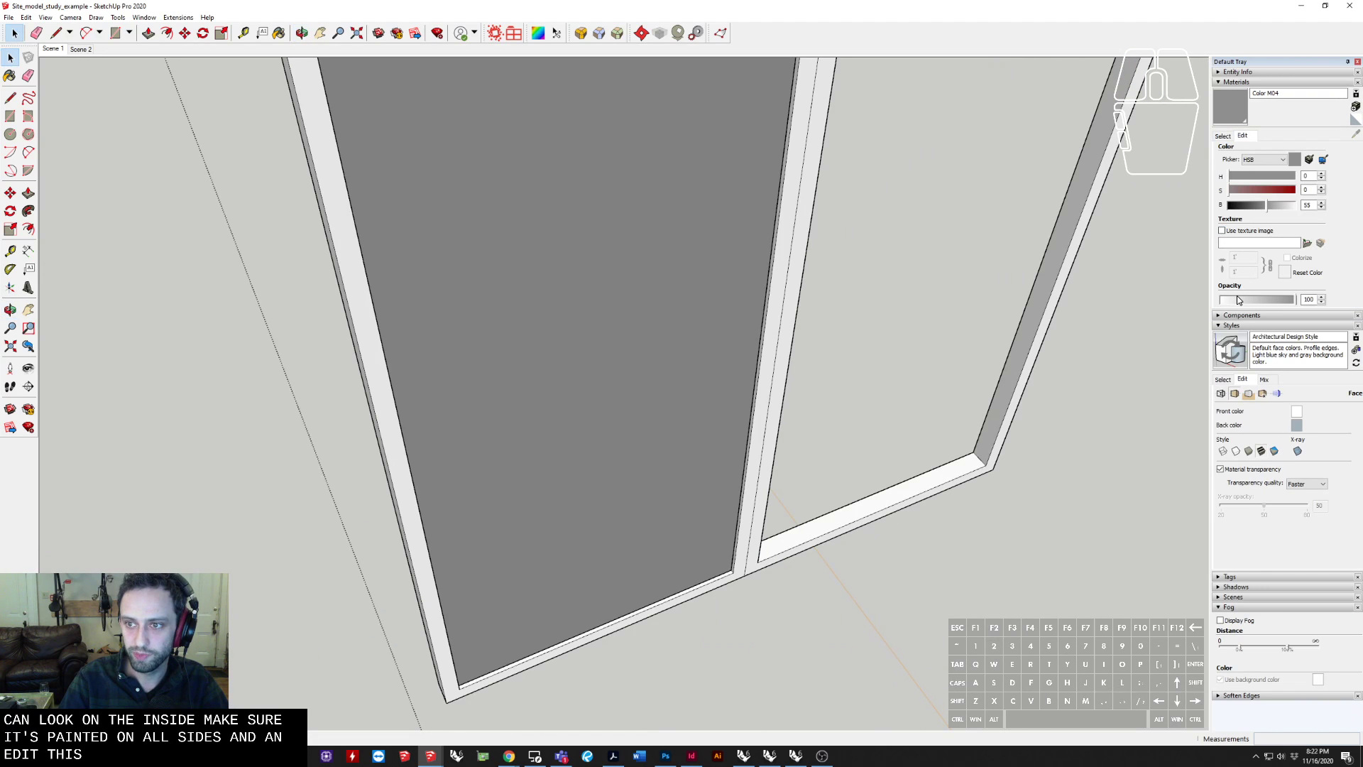
{"action": "left_click", "coordinate": [1239, 299]}
{"action": "middle_click_drag", "start_coordinate": [1035, 325], "coordinate": [589, 433]}
{"action": "scroll", "coordinate": [604, 447], "scroll_direction": "down", "scroll_amount": 5}
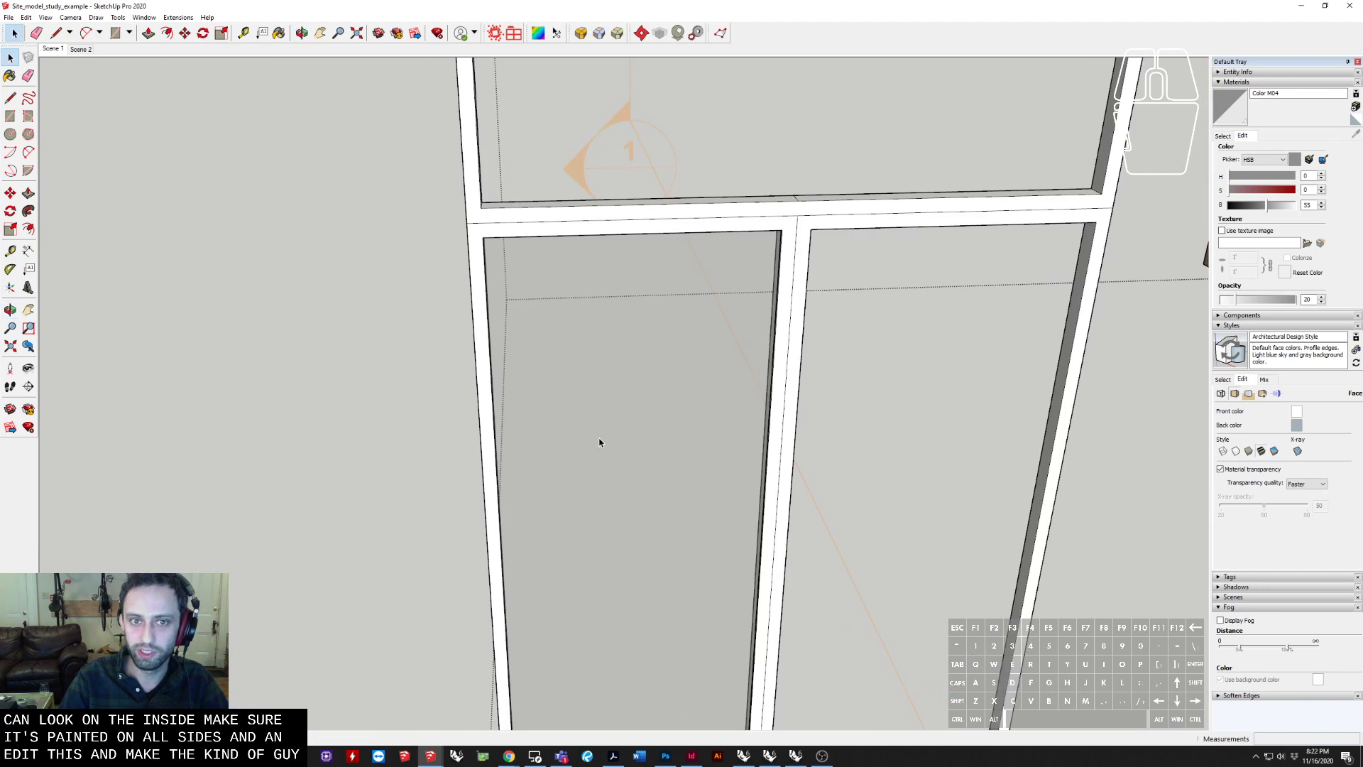
Copy the glass pane from its lower corner into the adjacent lower opening of the frame
{"action": "middle_click_drag", "start_coordinate": [614, 561], "coordinate": [607, 514]}
{"action": "scroll", "coordinate": [625, 554], "scroll_direction": "up", "scroll_amount": 5}
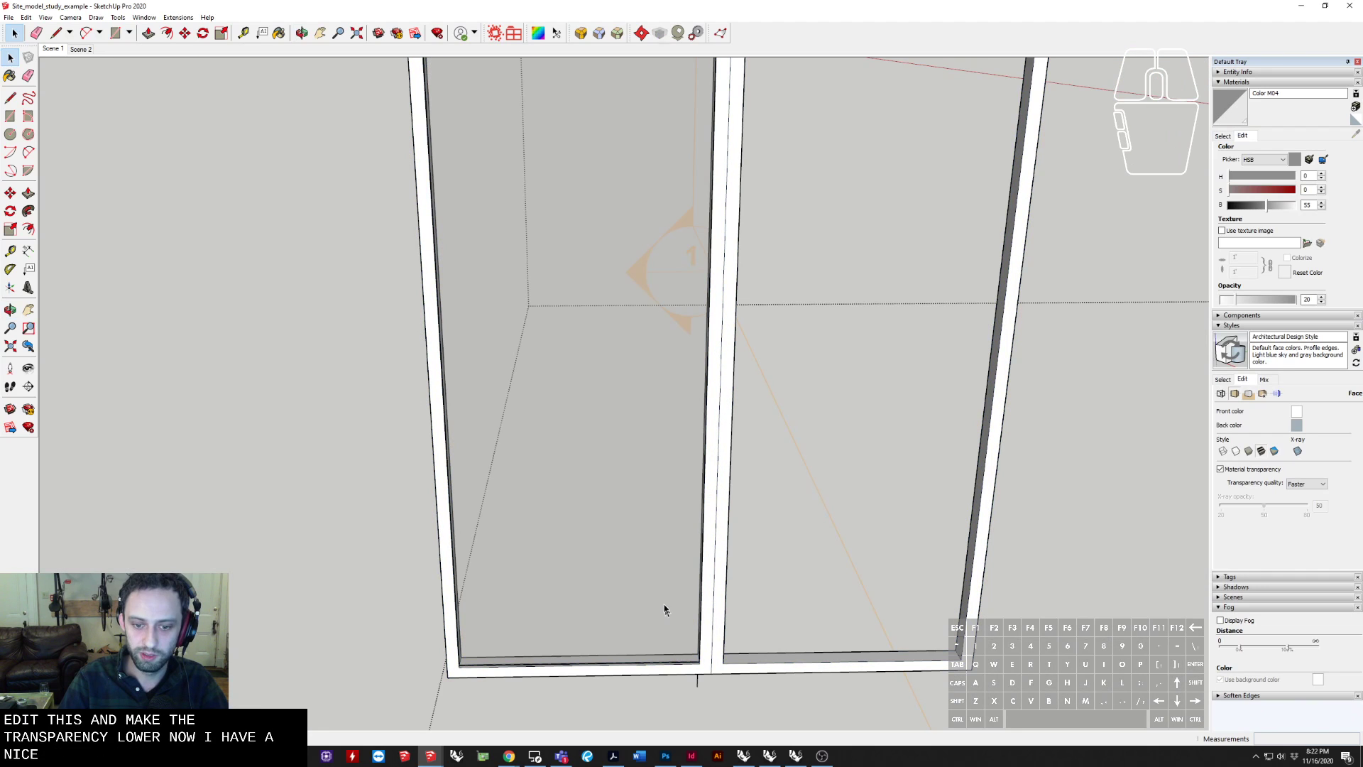
{"action": "left_click", "coordinate": [697, 665]}
{"action": "key", "text": "ctrl"}
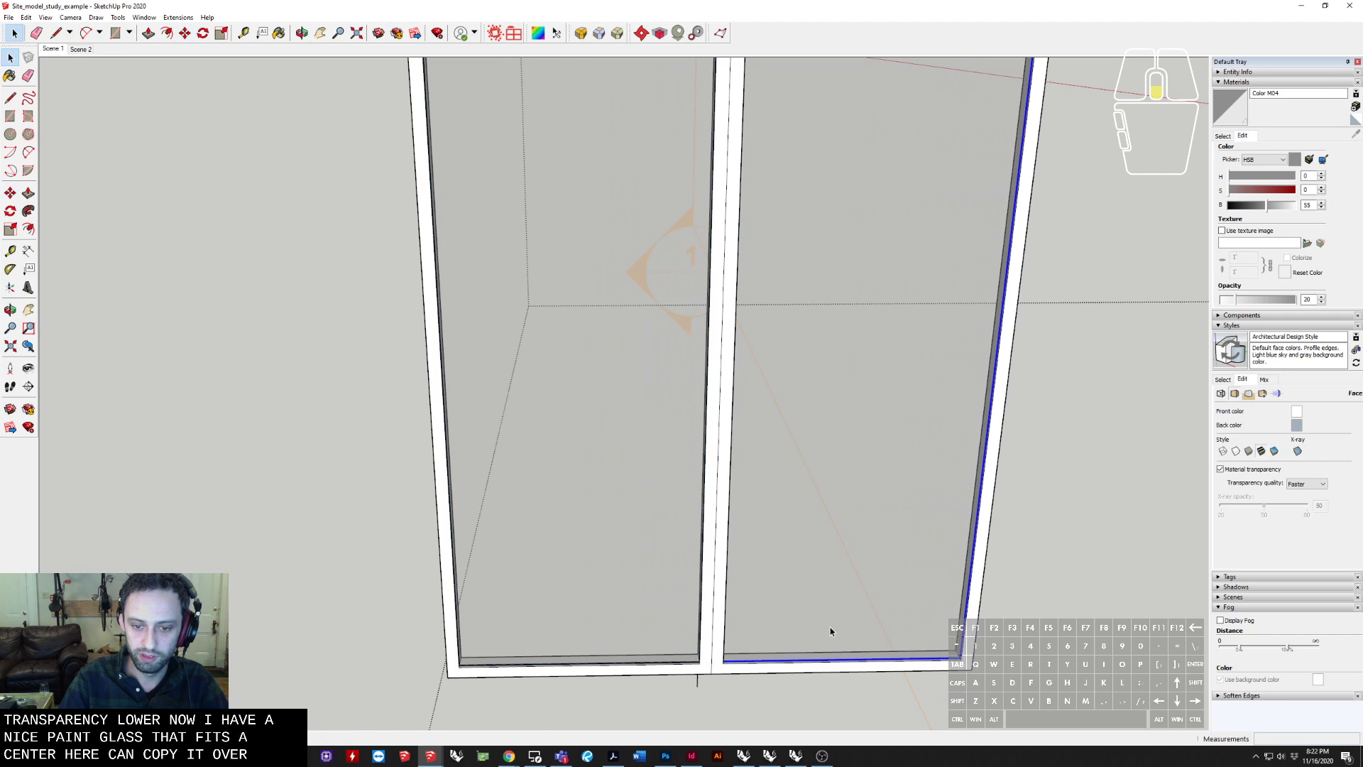
Leave the window frame, open the base surface group at the steps, and select its connected geometry and the lowest riser
{"action": "scroll", "coordinate": [831, 631], "scroll_direction": "down", "scroll_amount": 3}
{"action": "middle_click_drag", "start_coordinate": [654, 434], "coordinate": [746, 451]}
{"action": "scroll", "coordinate": [489, 420], "scroll_direction": "down", "scroll_amount": 3}
{"action": "key", "text": "Escape"}
{"action": "middle_click_drag", "start_coordinate": [625, 405], "coordinate": [776, 350]}
{"action": "scroll", "coordinate": [844, 519], "scroll_direction": "down", "scroll_amount": 3}
{"action": "scroll", "coordinate": [778, 350], "scroll_direction": "up", "scroll_amount": 3}
{"action": "scroll", "coordinate": [777, 350], "scroll_direction": "up", "scroll_amount": 3}
{"action": "double_click", "coordinate": [597, 377]}
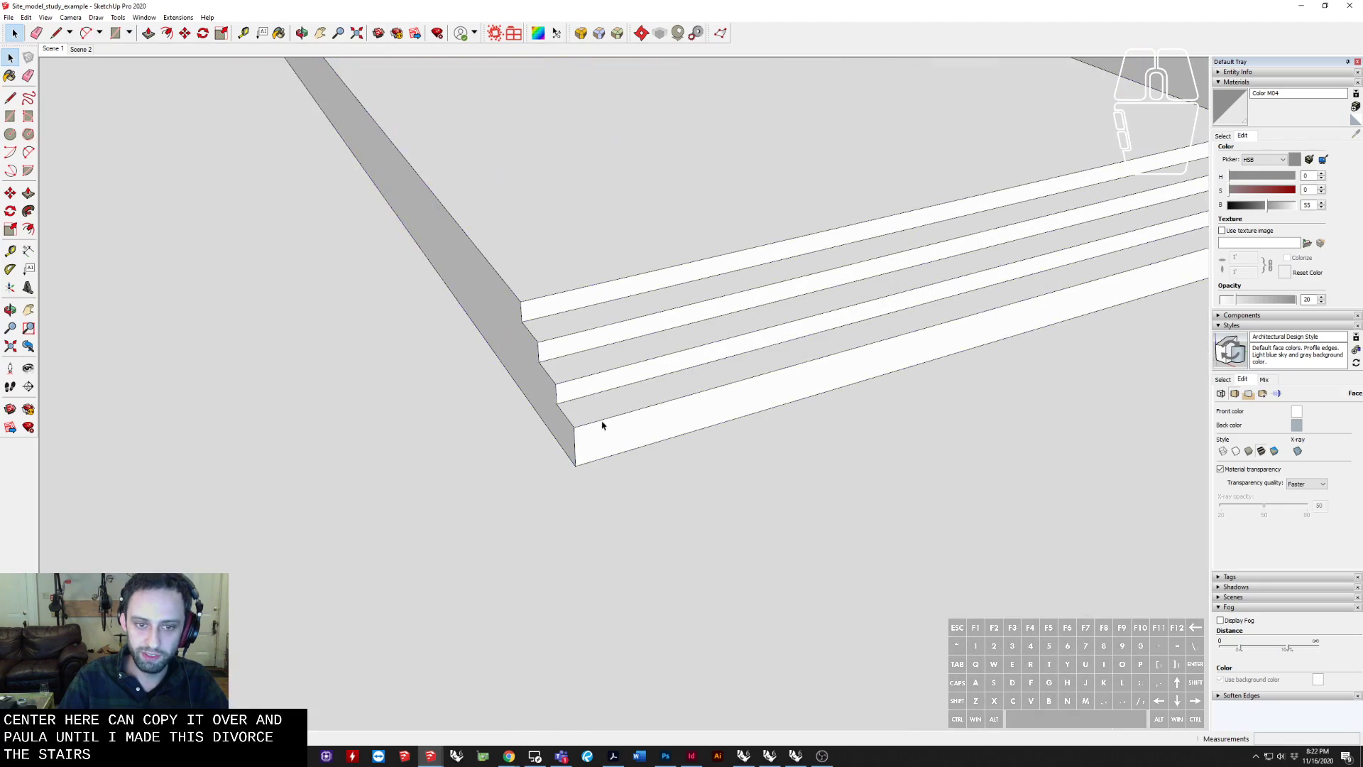
{"action": "middle_click_drag", "start_coordinate": [602, 424], "coordinate": [617, 390]}
{"action": "scroll", "coordinate": [612, 436], "scroll_direction": "up", "scroll_amount": 2}
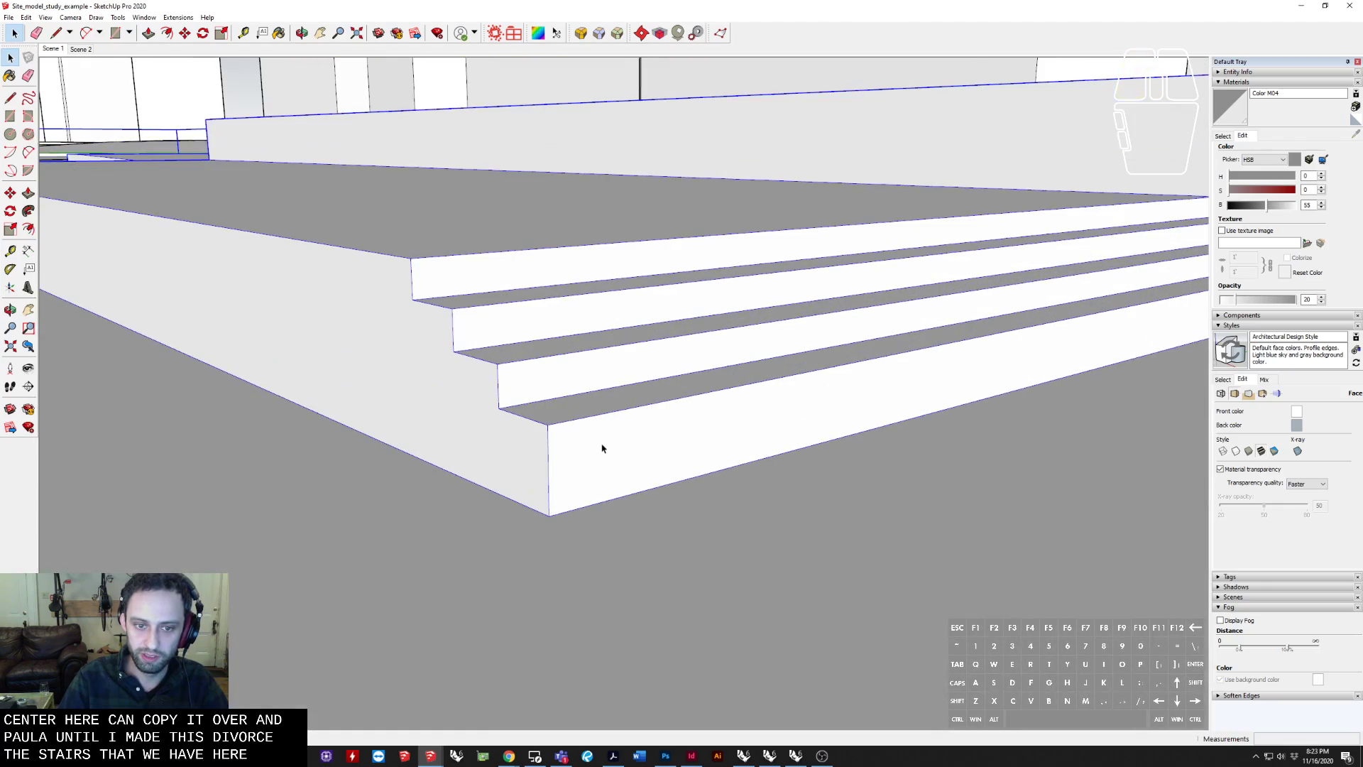
{"action": "triple_click", "coordinate": [602, 448]}
{"action": "left_click", "coordinate": [569, 459]}
Examine the whole base surface with its steps and ramped recess from above
{"action": "key", "text": "l"}
{"action": "key", "text": "Page_Up"}
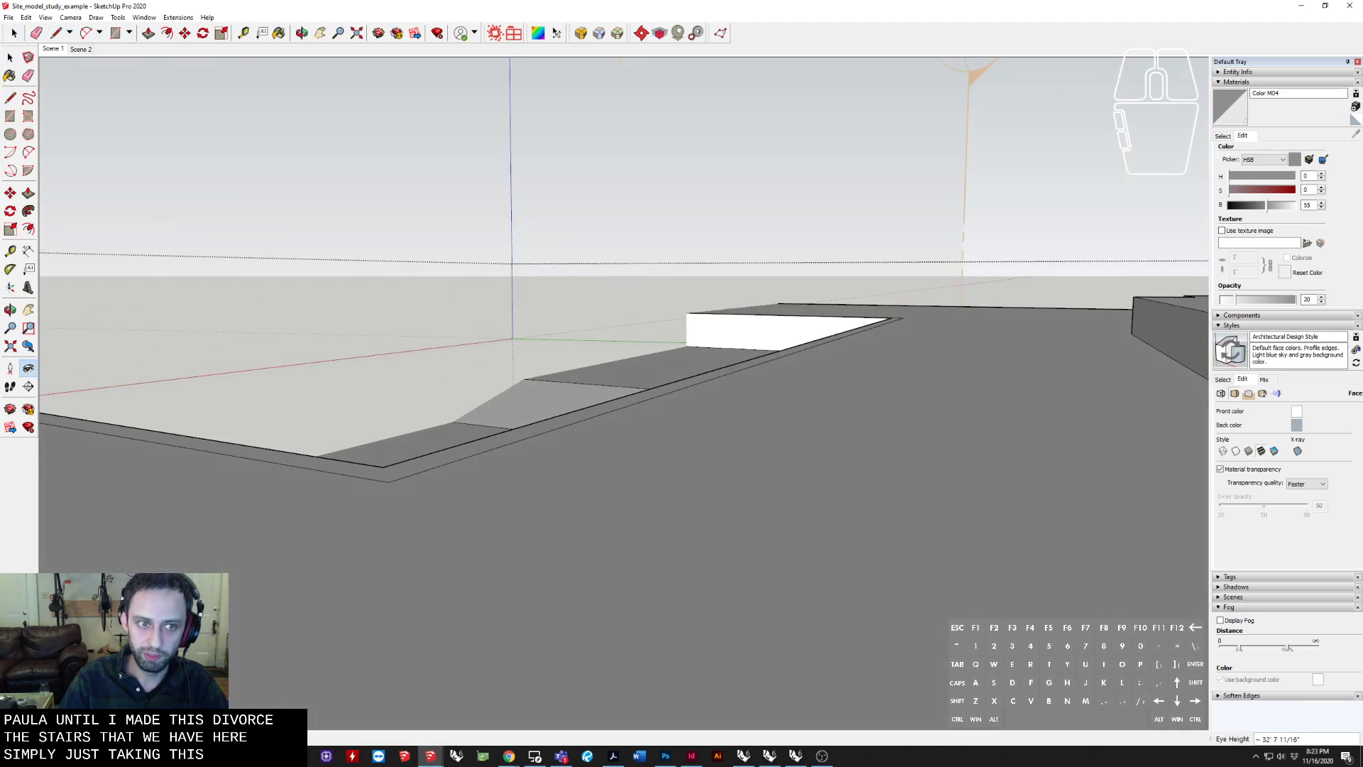
{"action": "middle_click_drag", "start_coordinate": [610, 347], "coordinate": [511, 405]}
{"action": "scroll", "coordinate": [873, 341], "scroll_direction": "down", "scroll_amount": 3}
{"action": "middle_click_drag", "start_coordinate": [874, 340], "coordinate": [802, 268]}
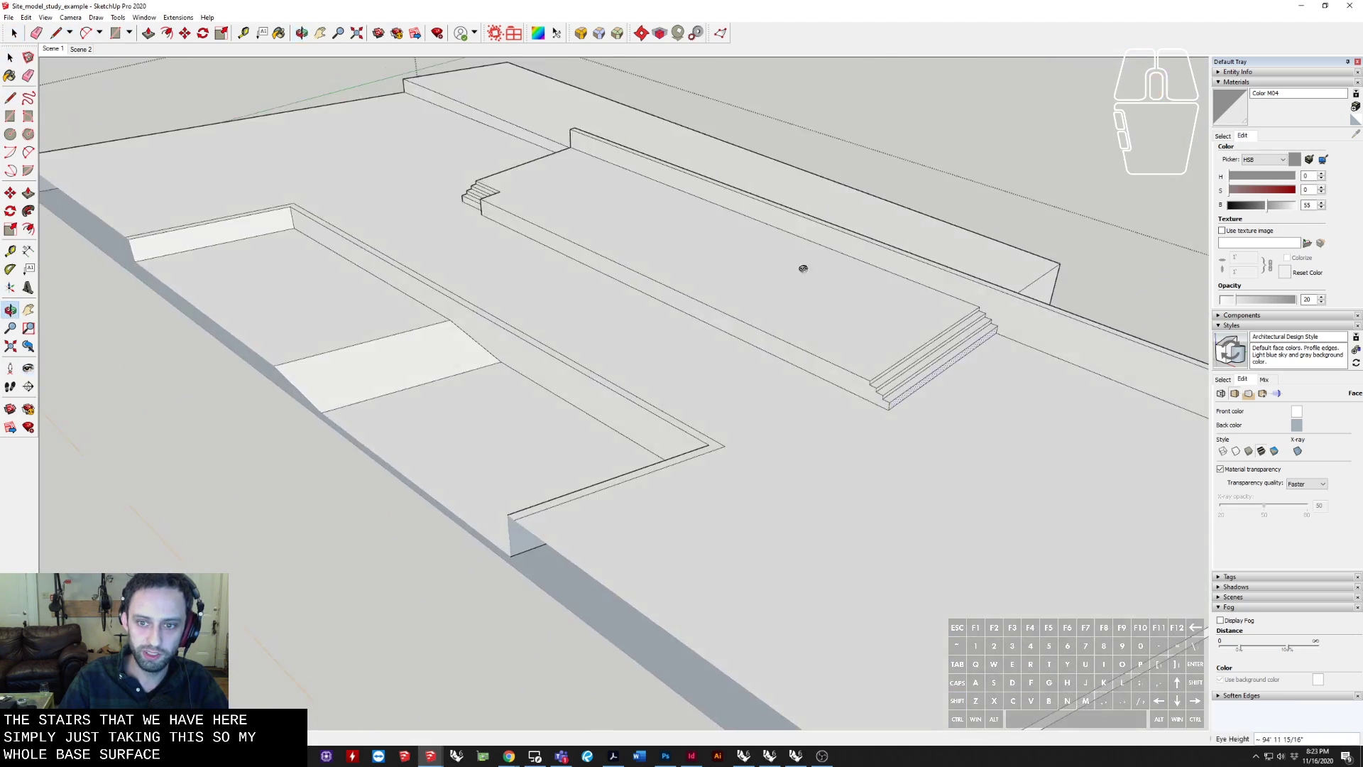
Draw a horizontal line across the lowest riser of the wide stairs from the midpoint of its side edge
{"action": "scroll", "coordinate": [998, 387], "scroll_direction": "up", "scroll_amount": 3}
{"action": "middle_click_drag", "start_coordinate": [998, 395], "coordinate": [788, 362], "text": "shift"}
{"action": "scroll", "coordinate": [732, 353], "scroll_direction": "down", "scroll_amount": 6}
{"action": "scroll", "coordinate": [727, 355], "scroll_direction": "up", "scroll_amount": 6}
{"action": "middle_click_drag", "start_coordinate": [656, 316], "coordinate": [349, 374], "text": "shift"}
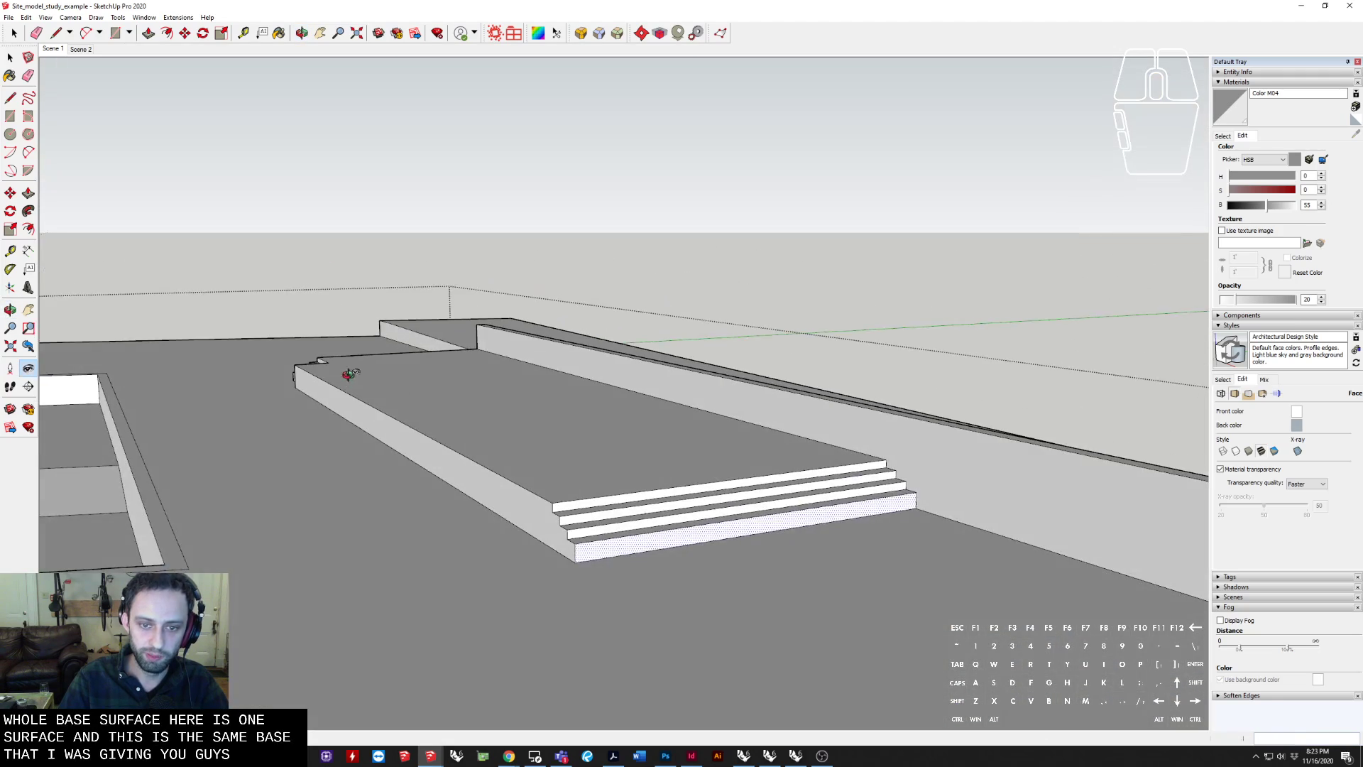
{"action": "scroll", "coordinate": [579, 568], "scroll_direction": "up", "scroll_amount": 5}
{"action": "key", "text": "l"}
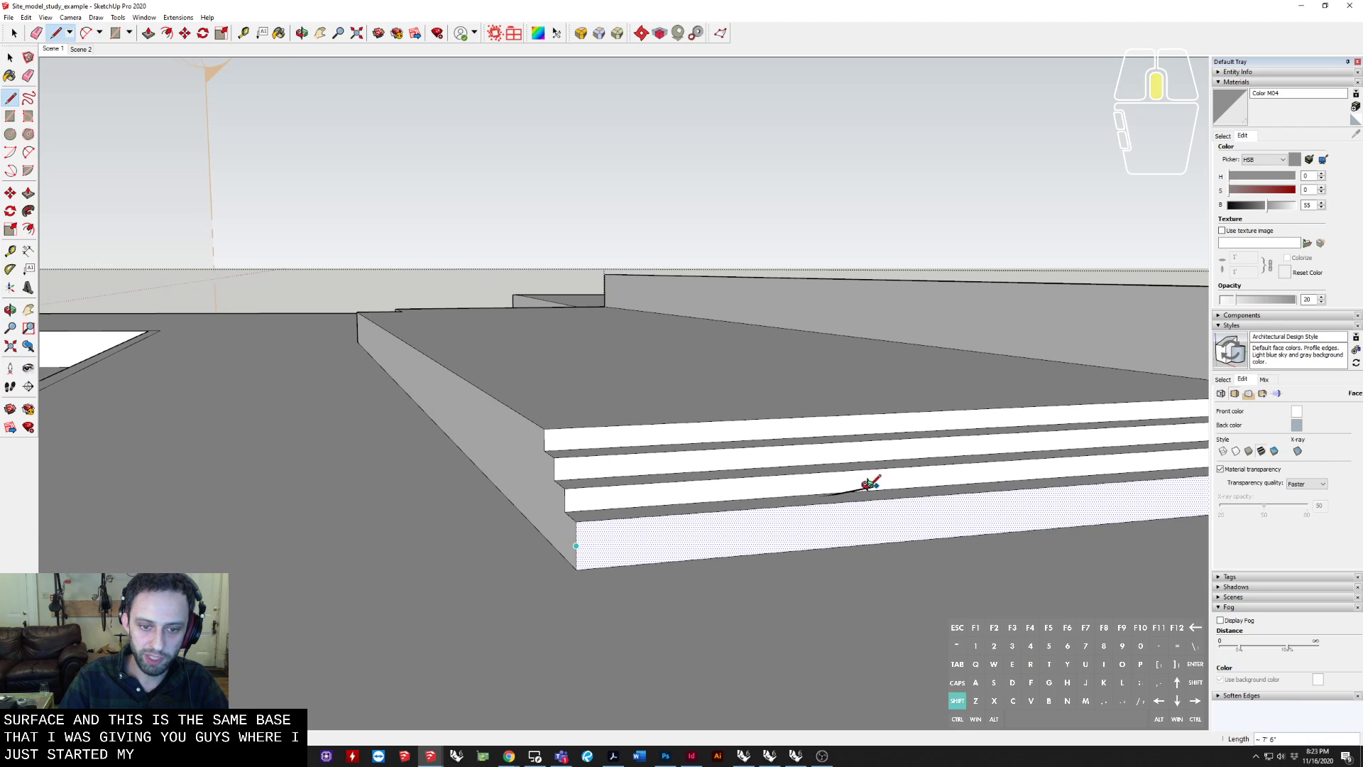
{"action": "middle_click_drag", "start_coordinate": [869, 483], "coordinate": [386, 450]}
Push/pull the lower half of the split riser outward to form an additional bottom step
{"action": "key", "text": "p"}
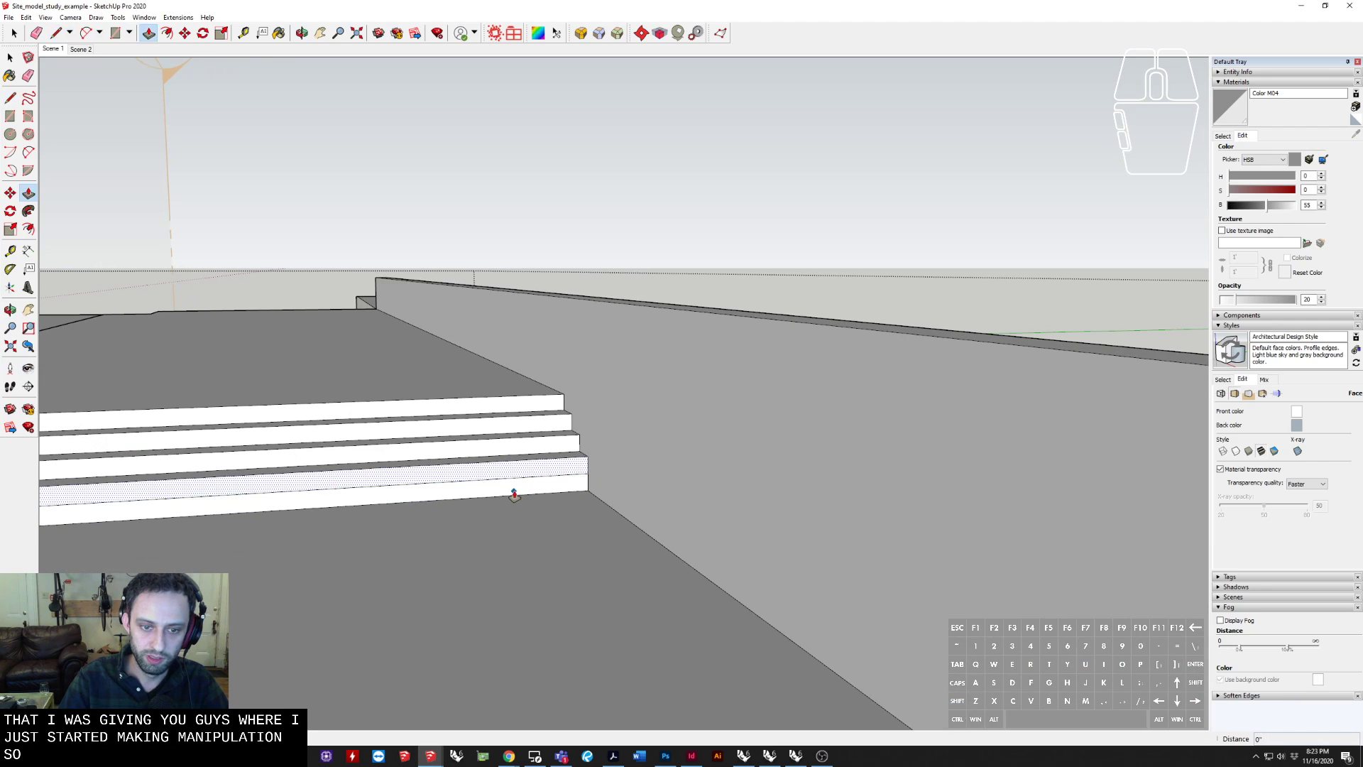
{"action": "key", "text": "Escape"}
{"action": "left_click", "coordinate": [501, 505]}
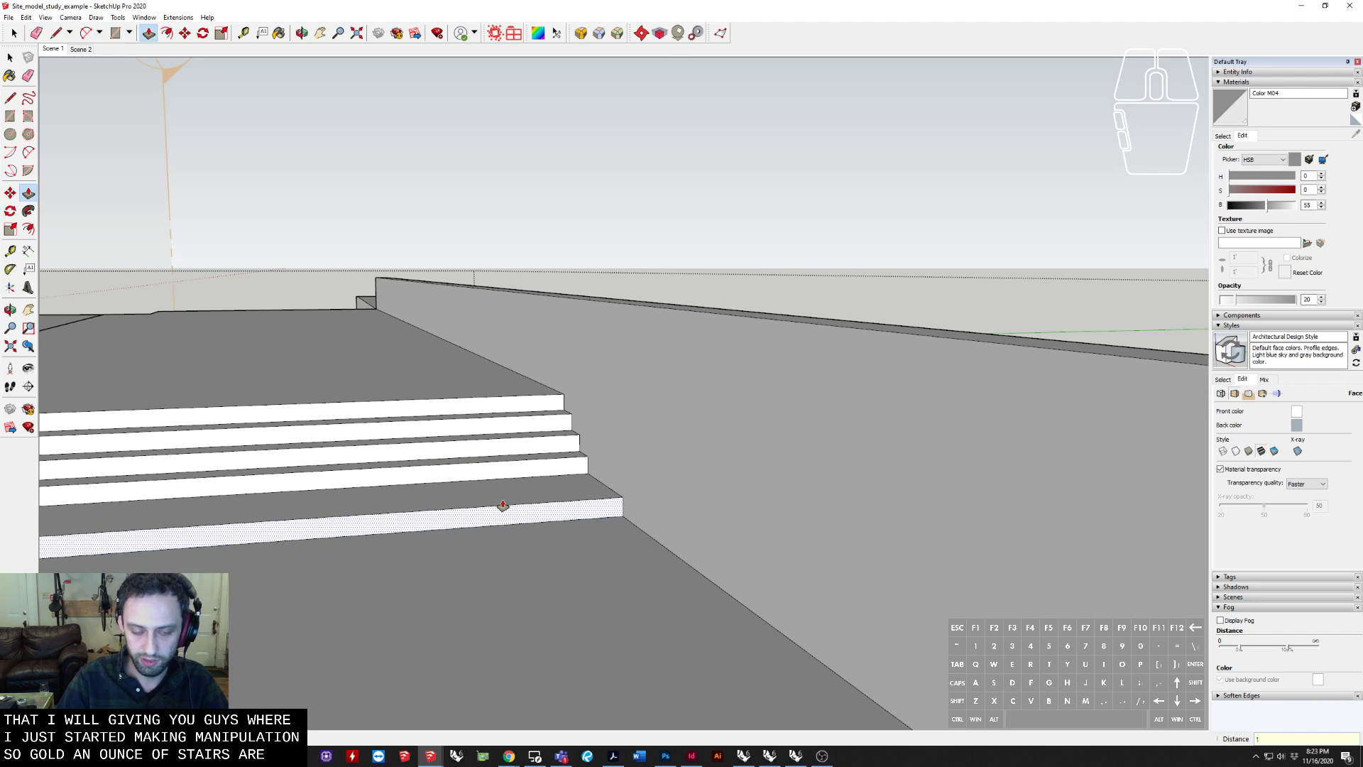
{"action": "key", "text": "Return"}
Leave the base surface group and delete the section plane cutting through the site model
{"action": "middle_click_drag", "start_coordinate": [553, 474], "coordinate": [791, 444], "text": "shift"}
{"action": "middle_click_drag", "start_coordinate": [568, 526], "coordinate": [469, 317]}
{"action": "key", "text": "space"}
{"action": "left_click", "coordinate": [468, 317]}
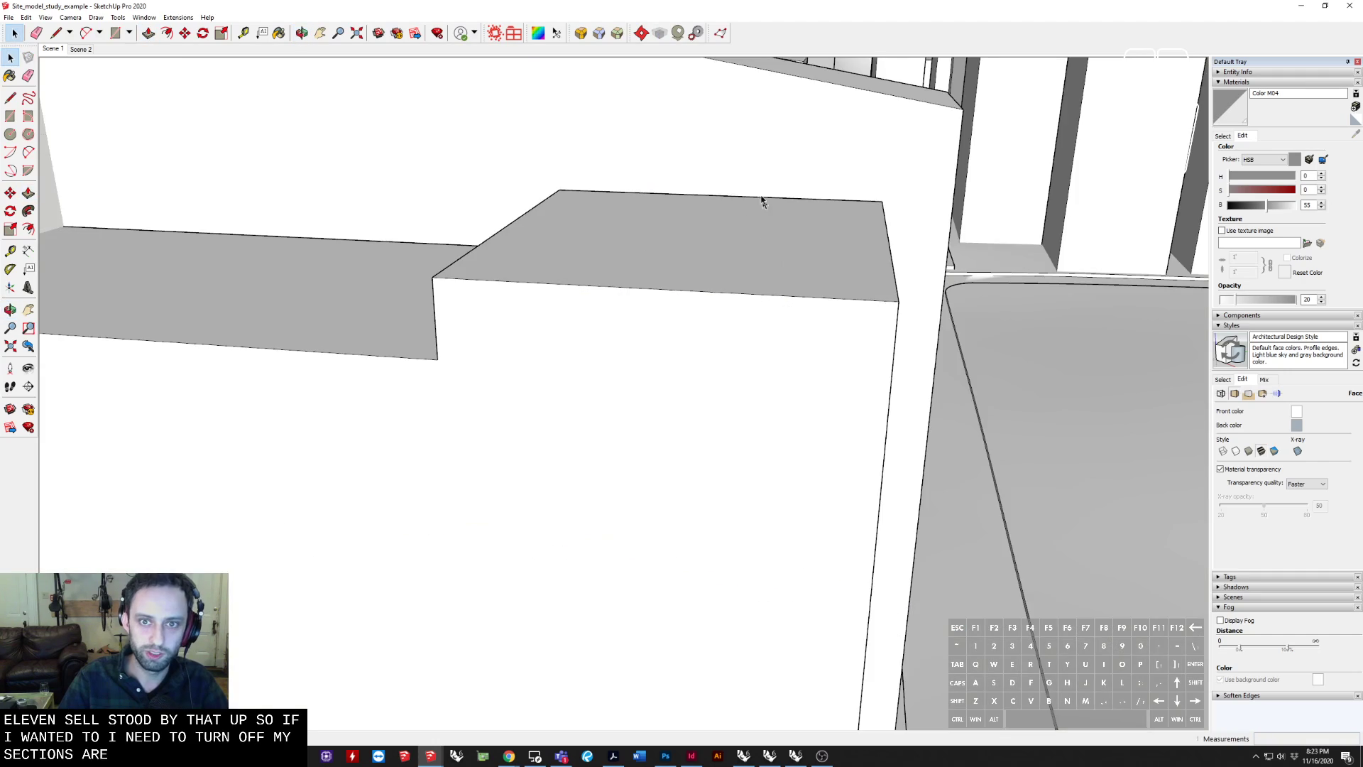
{"action": "middle_click_drag", "start_coordinate": [761, 201], "coordinate": [648, 506], "text": "shift"}
{"action": "scroll", "coordinate": [648, 506], "scroll_direction": "down", "scroll_amount": 3}
{"action": "middle_click_drag", "start_coordinate": [441, 542], "coordinate": [608, 163]}
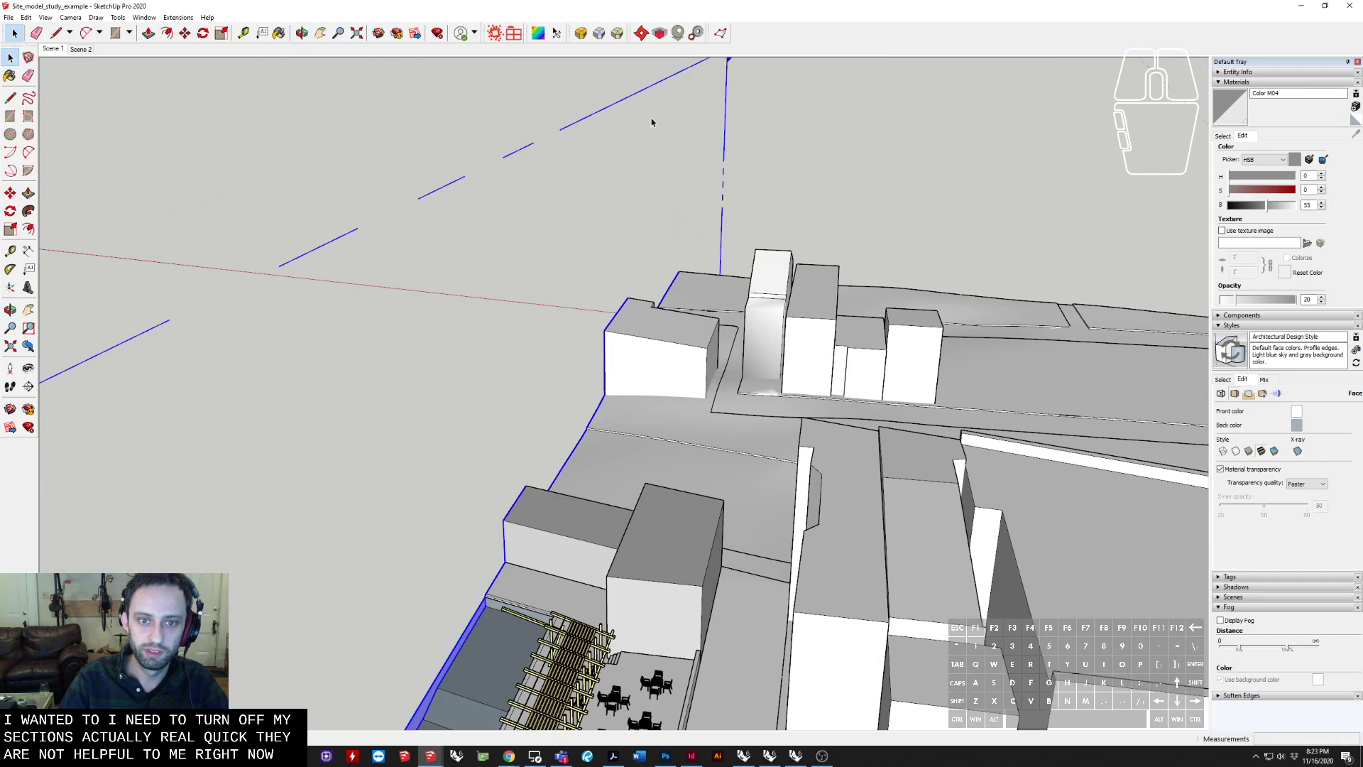
{"action": "key", "text": "Delete"}
Open the site group and the base surface group nested inside it for editing
{"action": "middle_click_drag", "start_coordinate": [305, 490], "coordinate": [355, 320]}
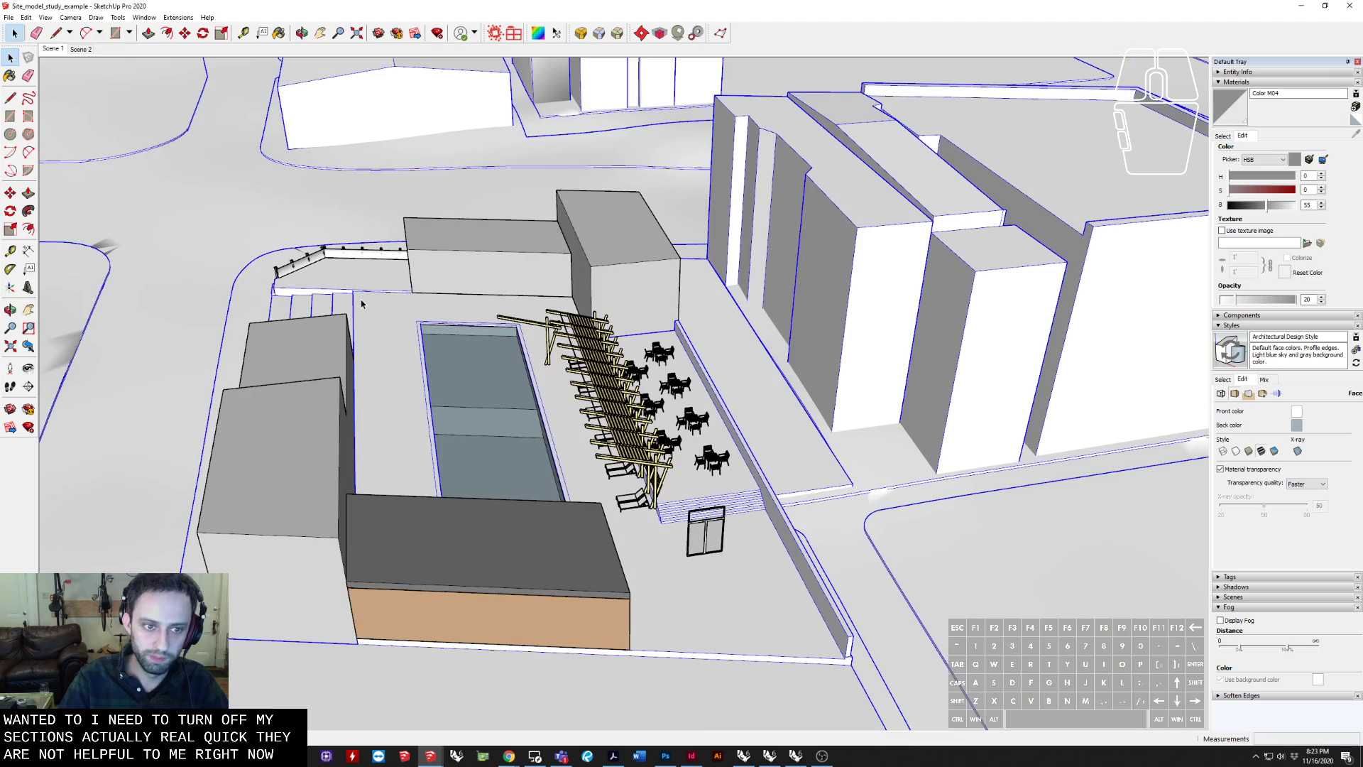
{"action": "double_click", "coordinate": [361, 304]}
{"action": "middle_click_drag", "start_coordinate": [433, 522], "coordinate": [678, 298], "text": "shift"}
{"action": "middle_click_drag", "start_coordinate": [678, 298], "coordinate": [650, 298], "text": "shift"}
{"action": "scroll", "coordinate": [880, 214], "scroll_direction": "down", "scroll_amount": 2}
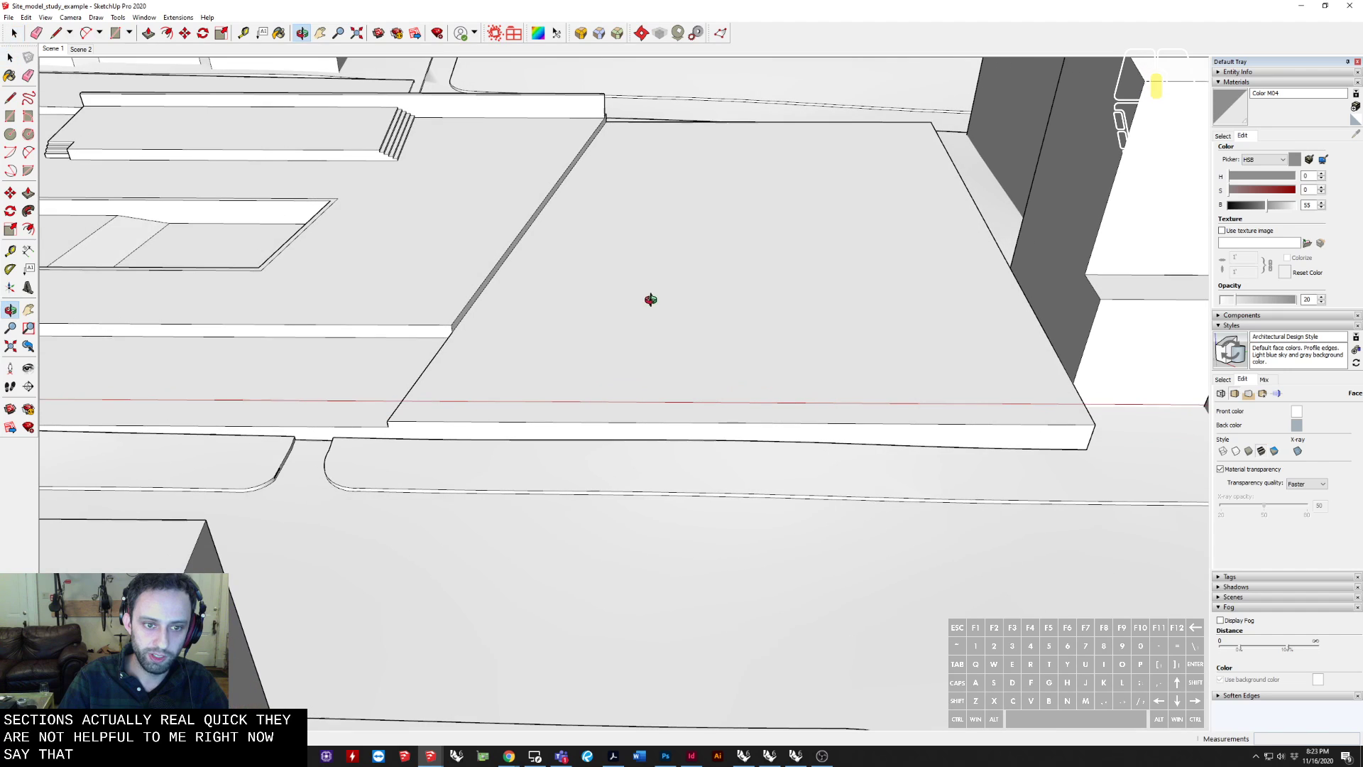
{"action": "left_click", "coordinate": [728, 317]}
{"action": "middle_click_drag", "start_coordinate": [858, 307], "coordinate": [679, 392]}
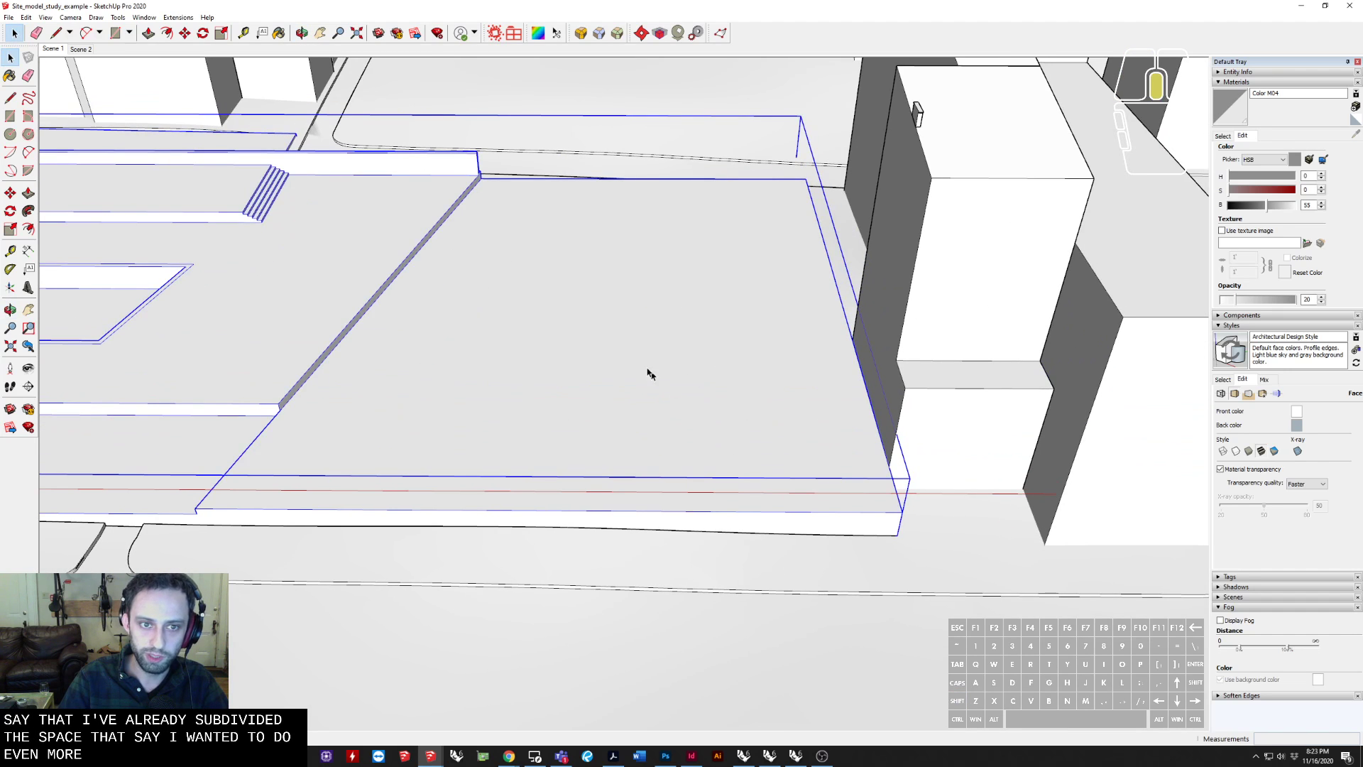
{"action": "double_click", "coordinate": [587, 348]}
Draw a line about 116' long across the plain terrace from its back edge's midpoint to the front edge, parallel to the terrace step
{"action": "middle_click_drag", "start_coordinate": [272, 497], "coordinate": [689, 497], "text": "shift"}
{"action": "middle_click_drag", "start_coordinate": [688, 497], "coordinate": [713, 429]}
{"action": "middle_click_drag", "start_coordinate": [713, 429], "coordinate": [1159, 526], "text": "shift"}
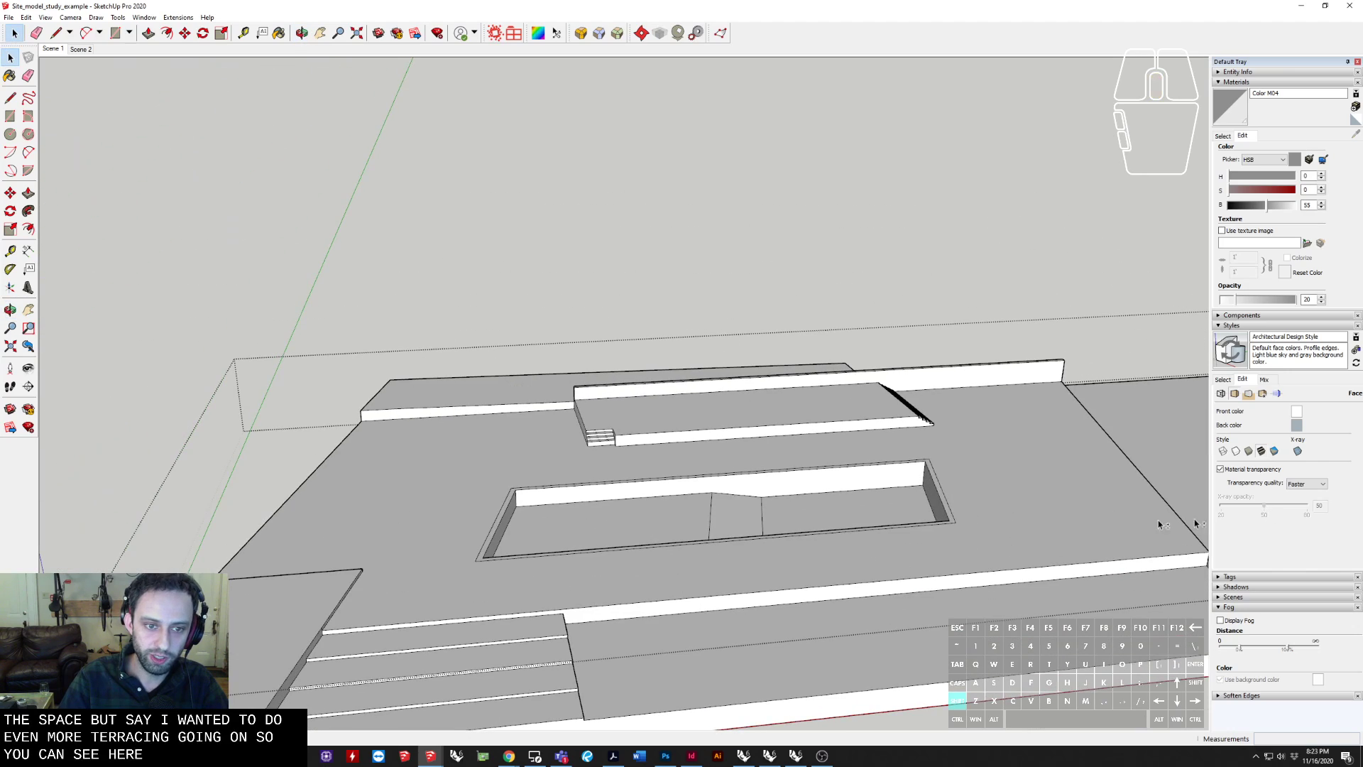
{"action": "middle_click_drag", "start_coordinate": [828, 485], "coordinate": [450, 482], "text": "shift"}
{"action": "middle_click_drag", "start_coordinate": [717, 543], "coordinate": [512, 552]}
{"action": "left_click", "coordinate": [755, 627]}
{"action": "middle_click_drag", "start_coordinate": [755, 627], "coordinate": [411, 574], "text": "shift"}
{"action": "key", "text": "l"}
{"action": "middle_click_drag", "start_coordinate": [443, 618], "coordinate": [579, 591]}
{"action": "key", "text": "space"}
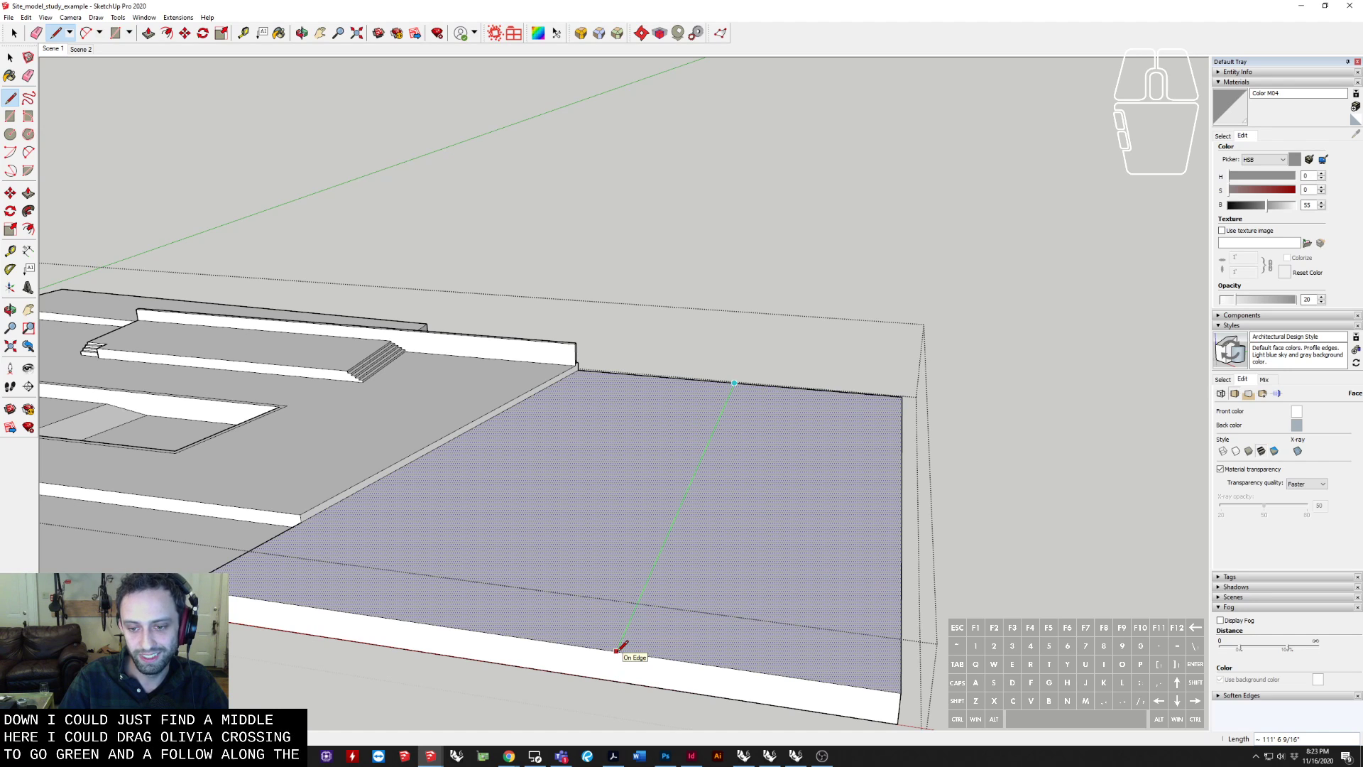
{"action": "middle_click_drag", "start_coordinate": [614, 650], "coordinate": [560, 603]}
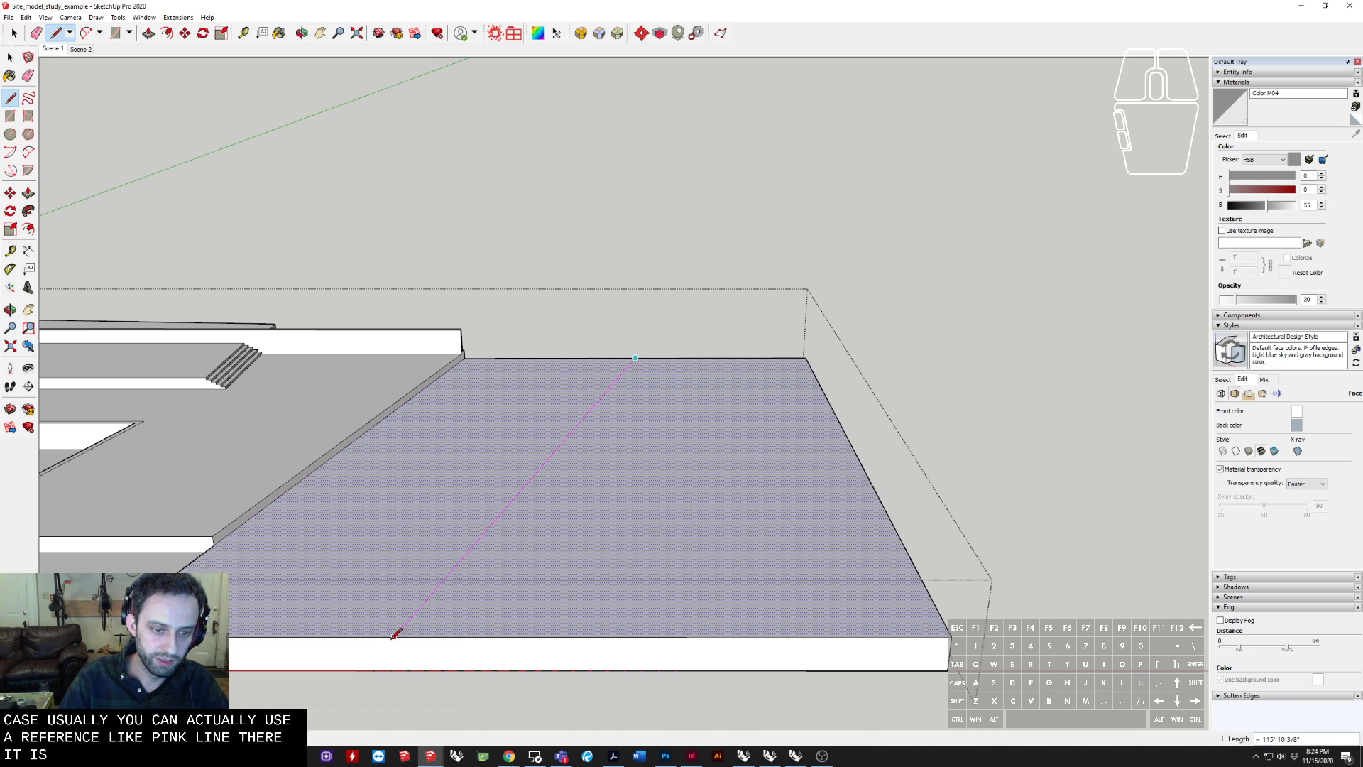
{"action": "key", "text": "space"}
{"action": "middle_click_drag", "start_coordinate": [395, 634], "coordinate": [547, 490]}
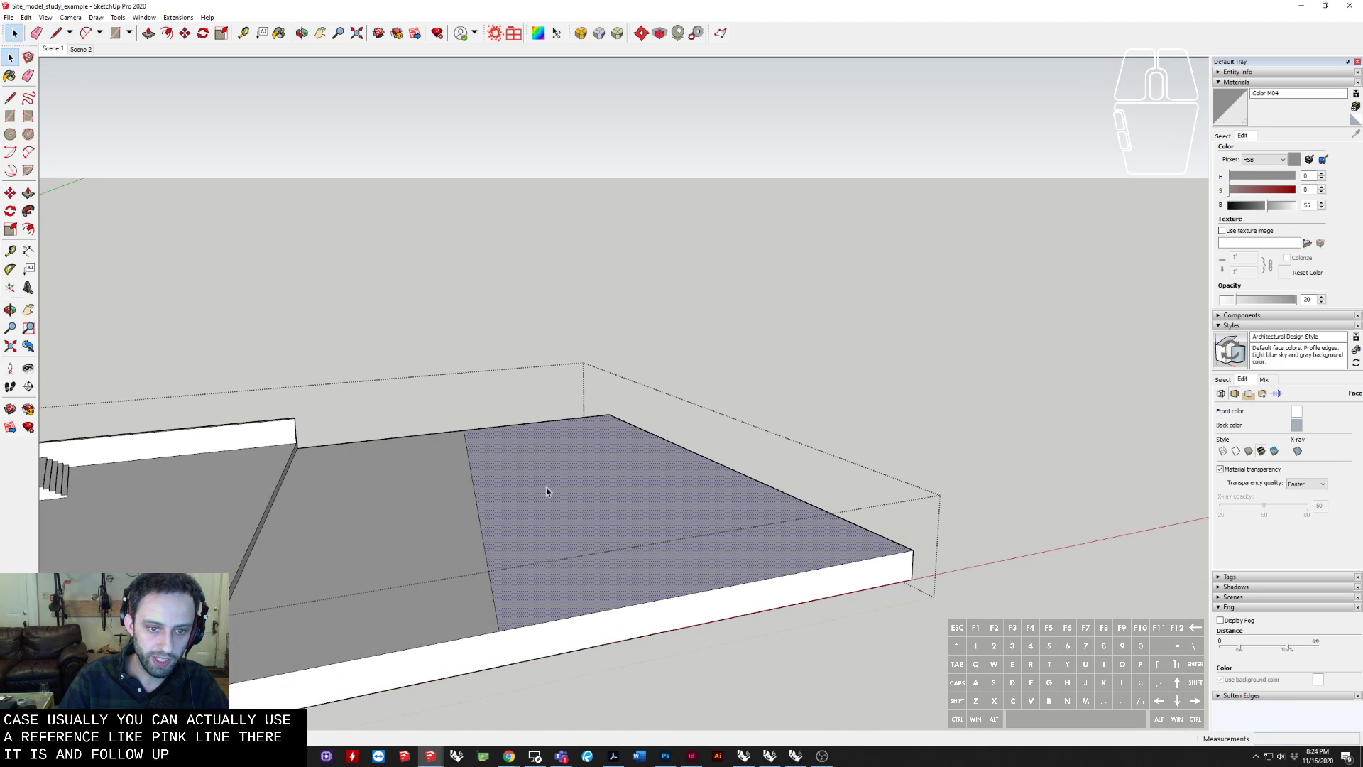
Push the outer half of the divided terrace down 6"
{"action": "left_click", "coordinate": [548, 502]}
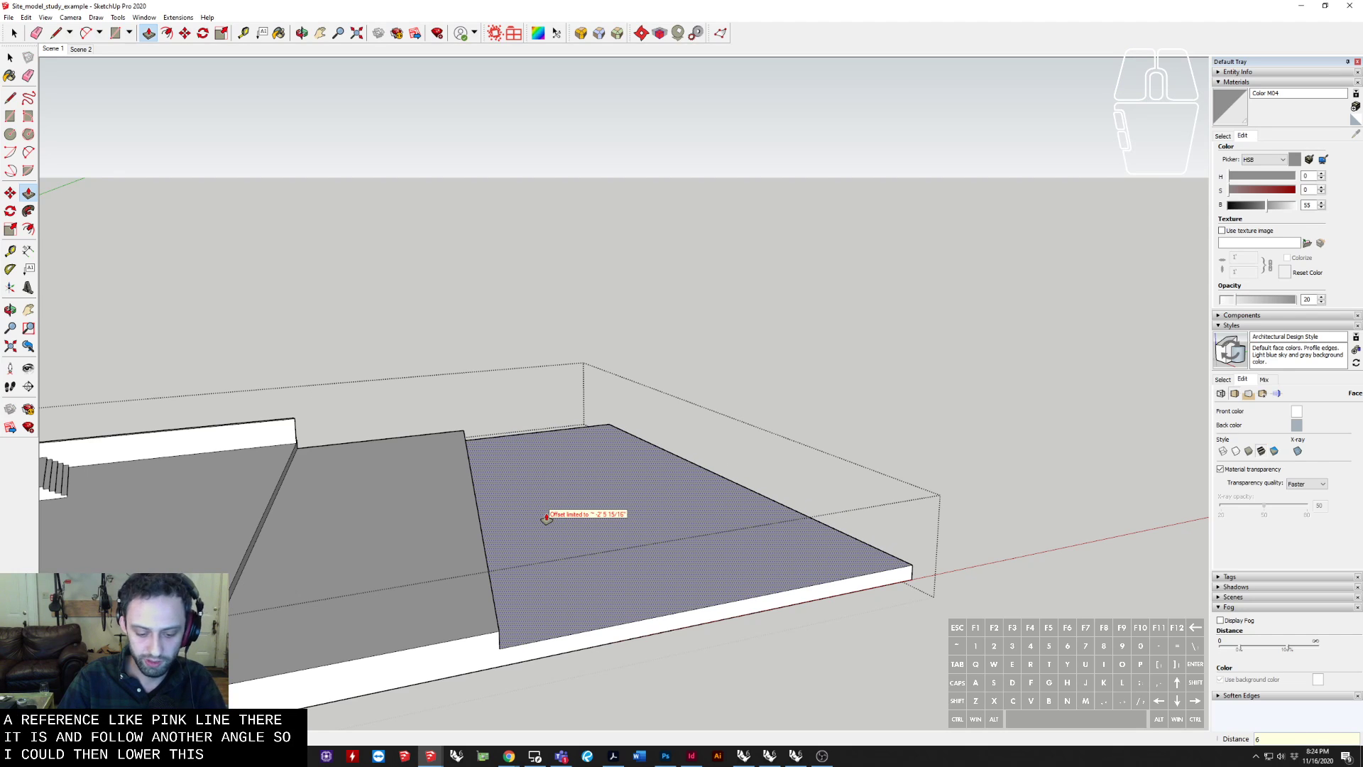
{"action": "type", "text": "6"}
{"action": "key", "text": "Return"}
{"action": "middle_click_drag", "start_coordinate": [539, 513], "coordinate": [633, 493]}
{"action": "key", "text": "space"}
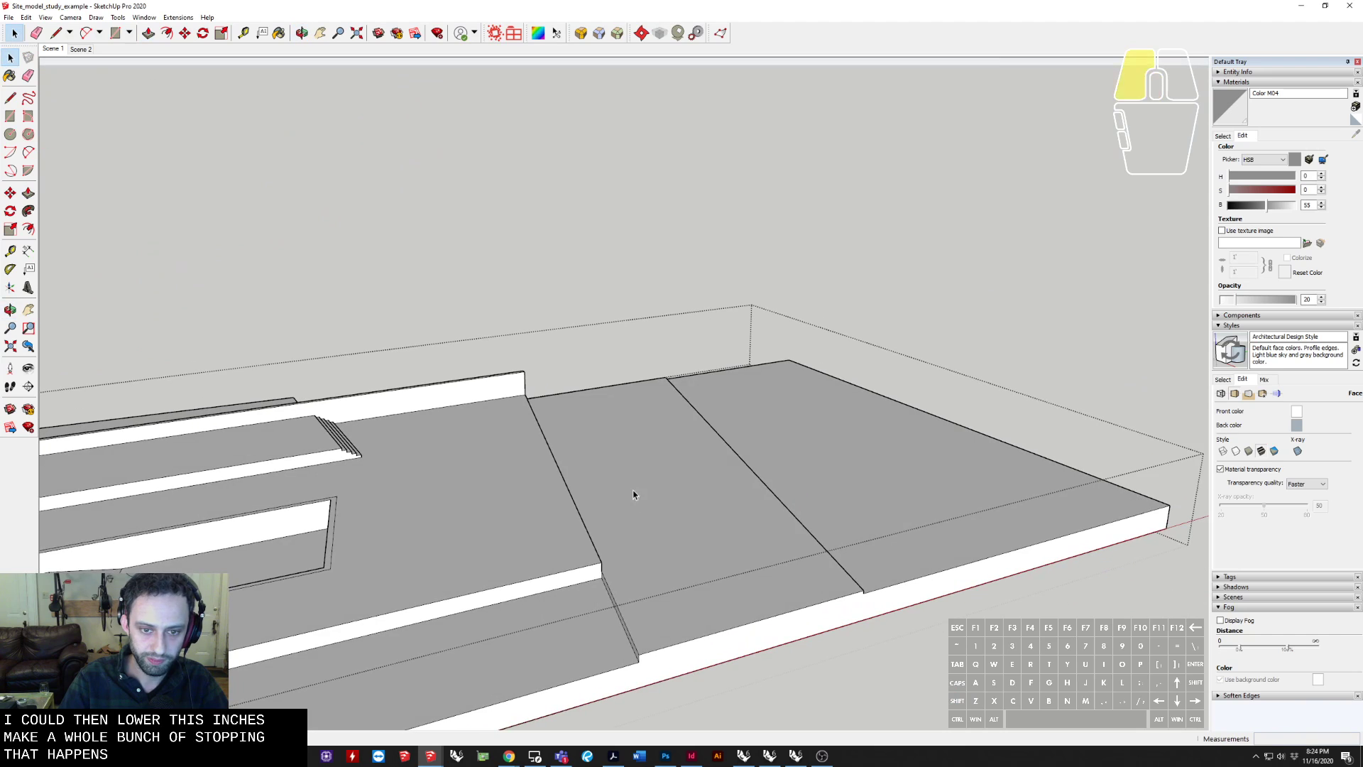
Offset the outline of the inner terrace strip inward to form a pool rectangle
{"action": "left_click", "coordinate": [618, 494]}
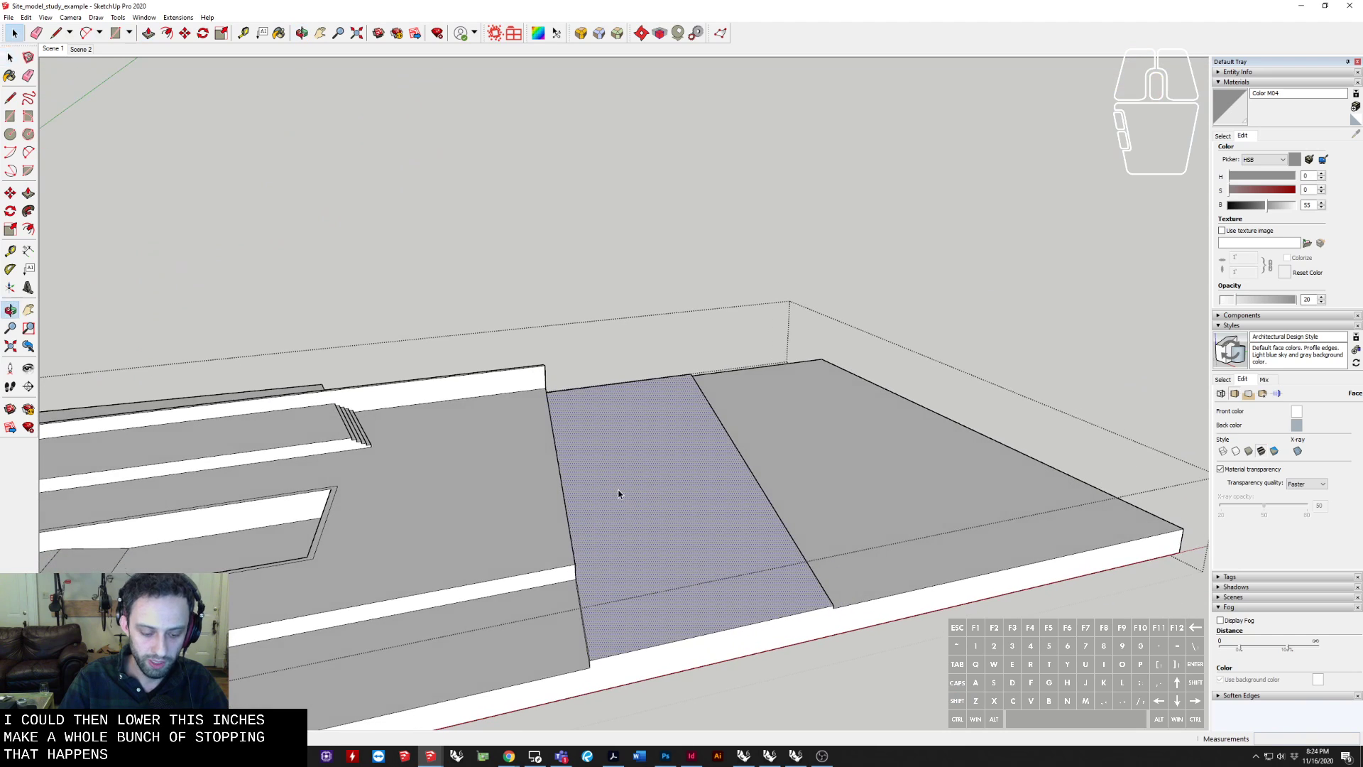
{"action": "left_click", "coordinate": [686, 436]}
{"action": "key", "text": "space"}
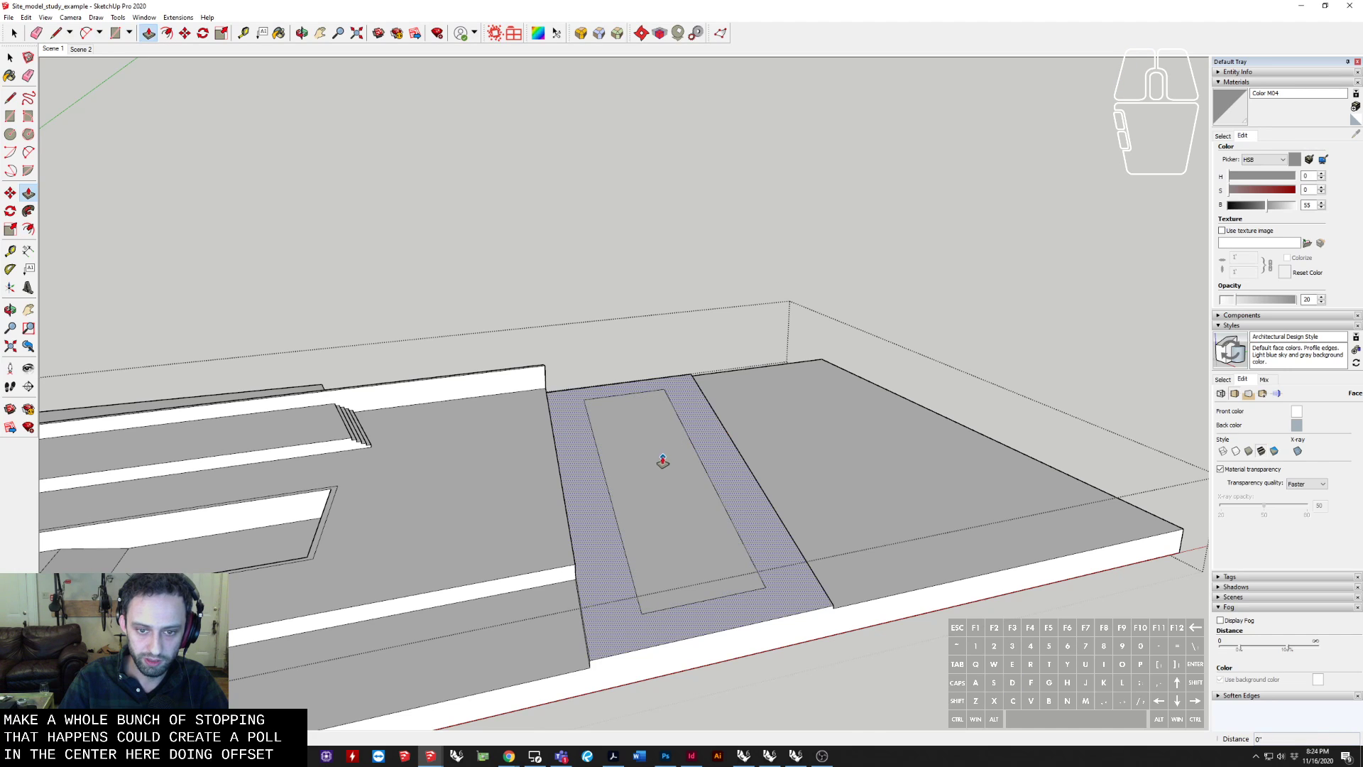
{"action": "middle_click_drag", "start_coordinate": [660, 462], "coordinate": [596, 418]}
Shorten the pool rectangle by moving its back short edge forward, parallel to the terrace dividing line
{"action": "left_click", "coordinate": [538, 379]}
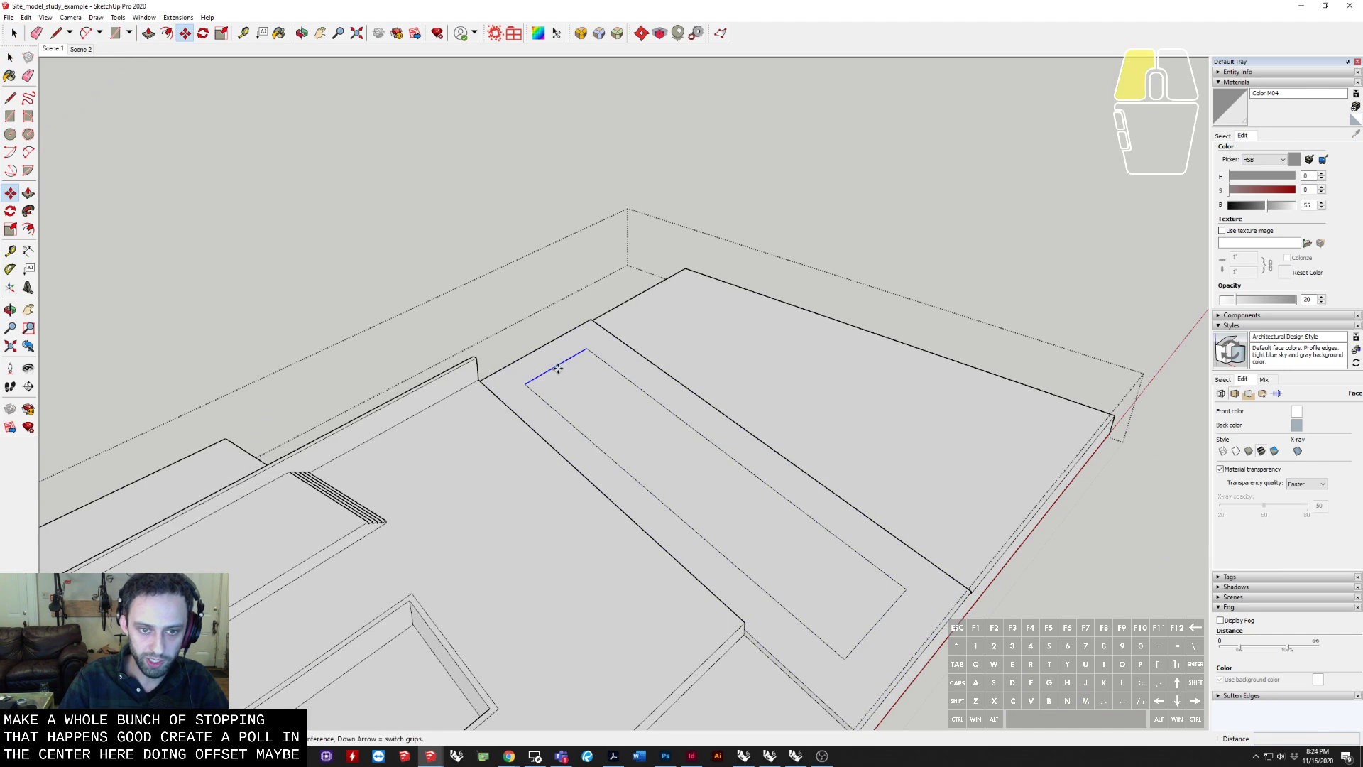
{"action": "left_click", "coordinate": [557, 368]}
{"action": "key", "text": "Escape"}
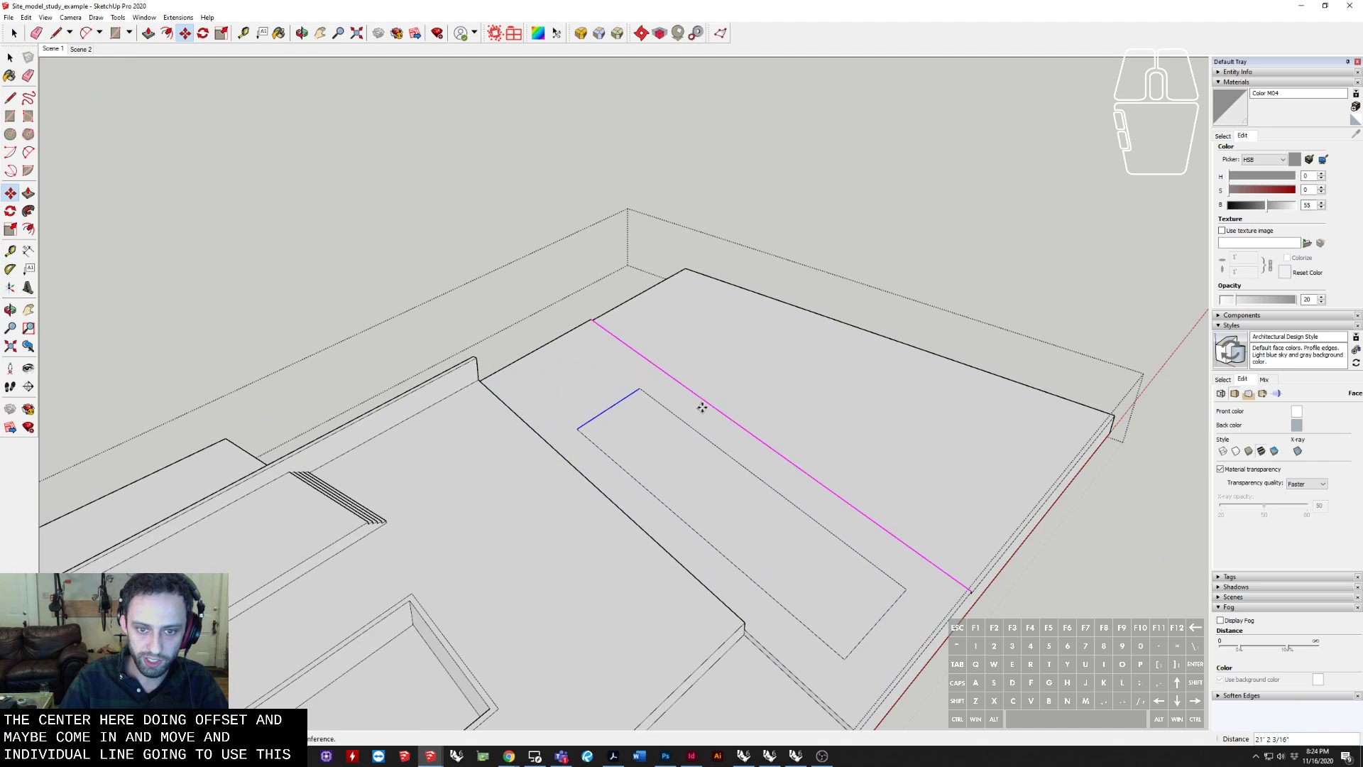
{"action": "left_click", "coordinate": [760, 439]}
Push the shortened rectangle down into the terrace to form a shallow pool
{"action": "key", "text": "p"}
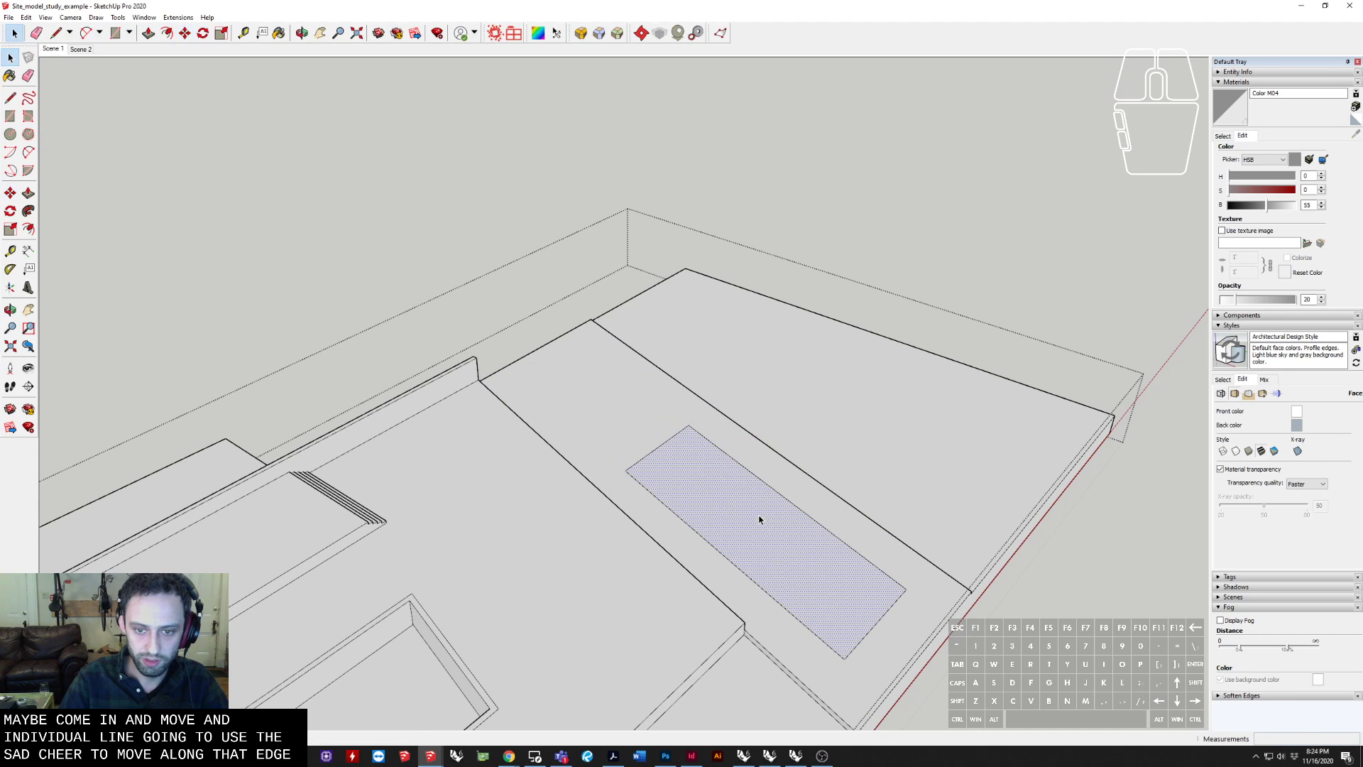
{"action": "middle_click_drag", "start_coordinate": [761, 518], "coordinate": [611, 478]}
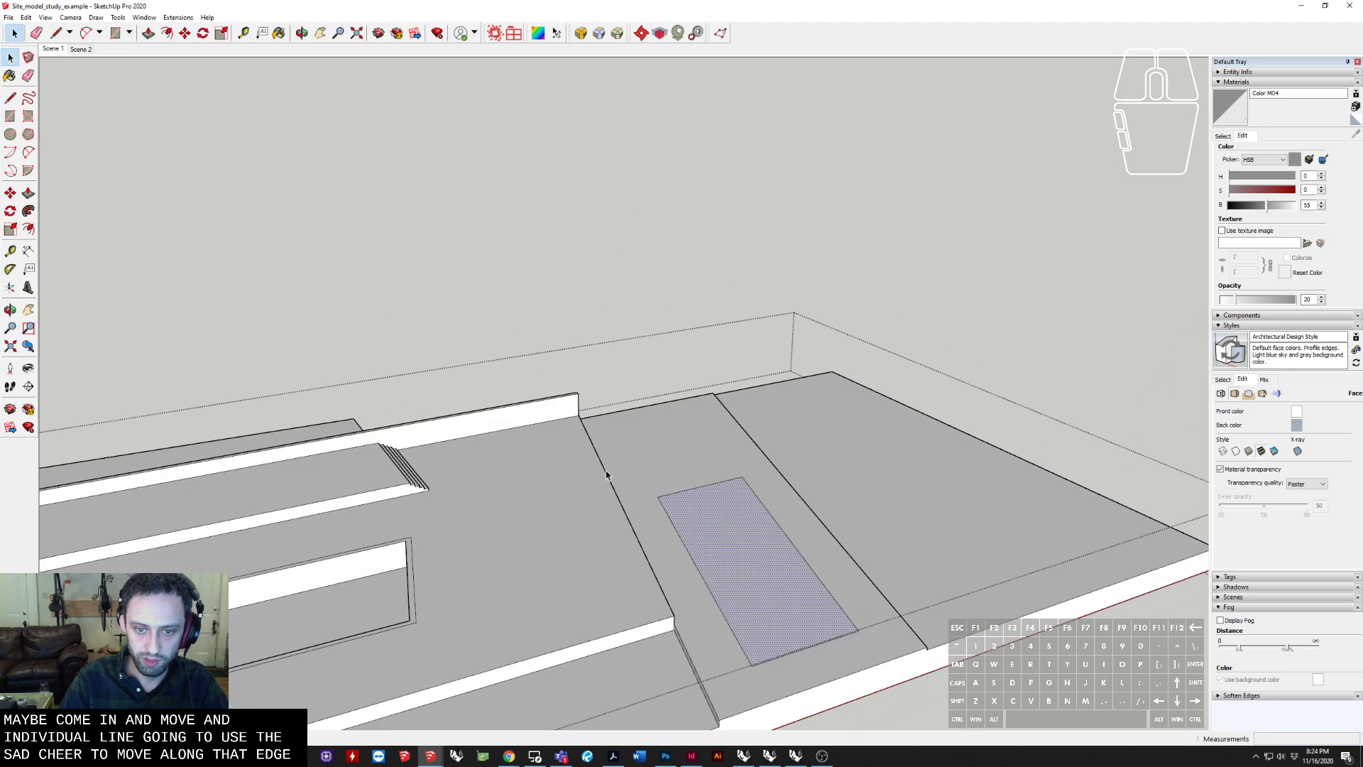
{"action": "left_click", "coordinate": [752, 579]}
{"action": "mouse_move", "coordinate": [803, 605]}
{"action": "middle_mouse_down"}
{"action": "mouse_move", "coordinate": [642, 441]}
{"action": "mouse_move", "coordinate": [451, 447]}
{"action": "mouse_move", "coordinate": [638, 447]}
{"action": "mouse_move", "coordinate": [521, 469]}
{"action": "middle_mouse_up"}
Erase the stray vertical edge on the long side wall of the new pool
{"action": "scroll", "coordinate": [517, 470], "scroll_direction": "up", "scroll_amount": 3}
{"action": "double_click", "coordinate": [501, 458]}
{"action": "scroll", "coordinate": [497, 465], "scroll_direction": "up", "scroll_amount": 5}
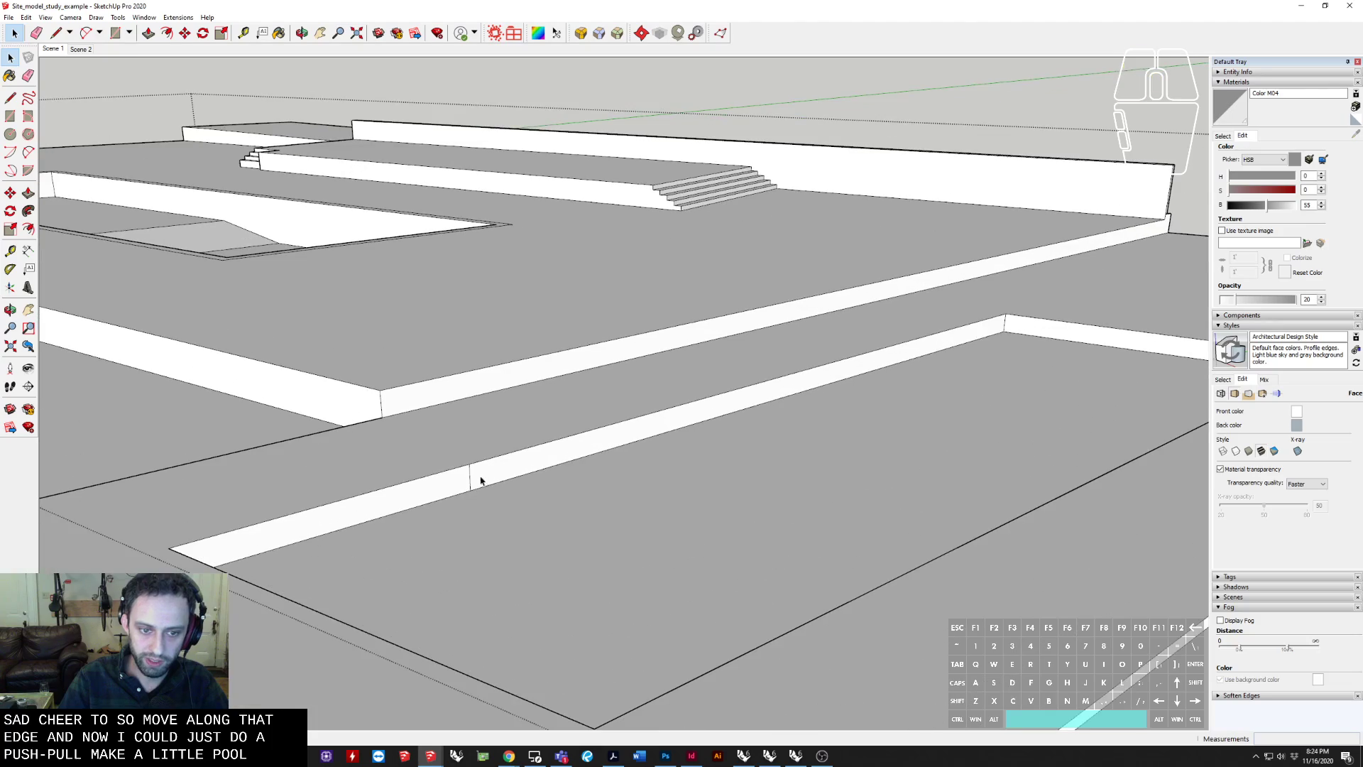
{"action": "double_click", "coordinate": [471, 479]}
{"action": "key", "text": "e"}
{"action": "left_click", "coordinate": [471, 478]}
{"action": "middle_click_drag", "start_coordinate": [472, 477], "coordinate": [745, 488]}
{"action": "key", "text": "space"}
{"action": "key", "text": "Escape"}
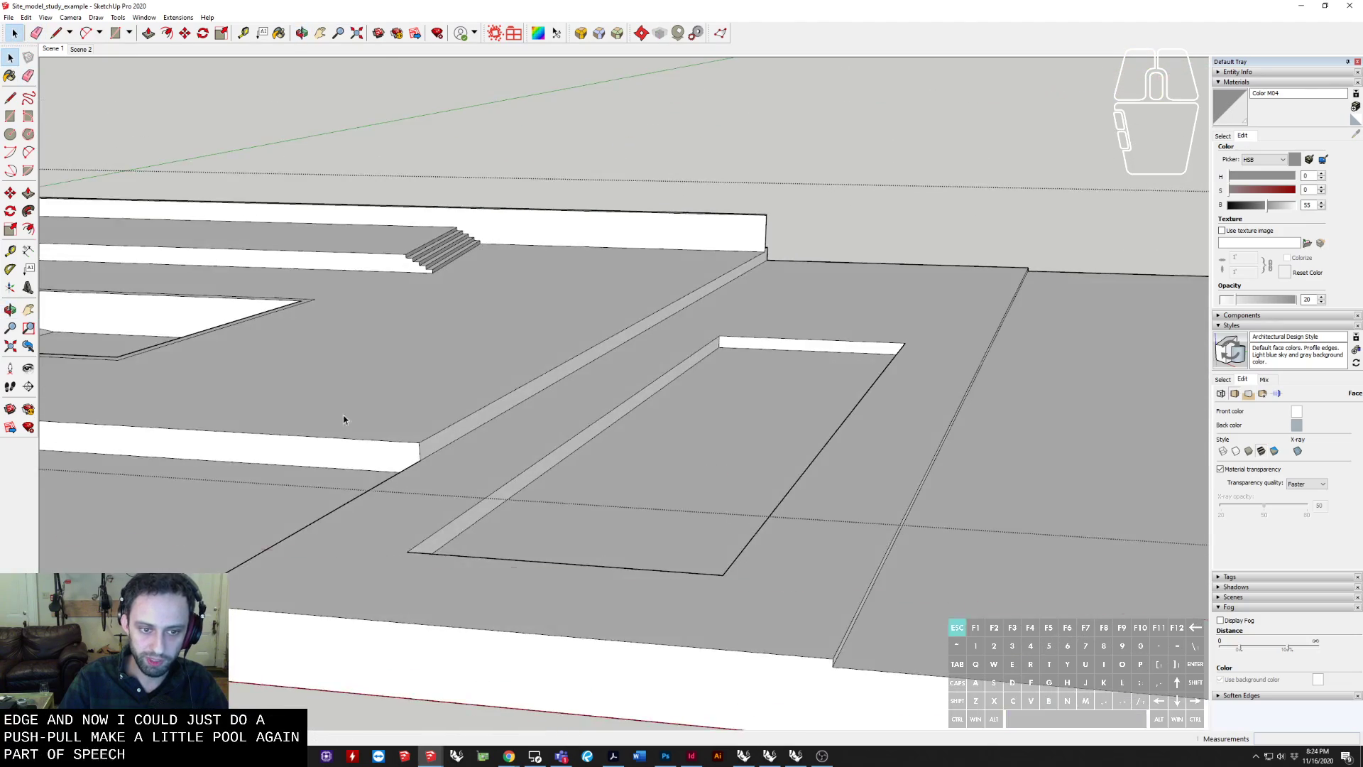
Leave the base surface and site groups and open the pergola's end frame component for editing
{"action": "middle_click_drag", "start_coordinate": [344, 419], "coordinate": [256, 419]}
{"action": "middle_click_drag", "start_coordinate": [611, 287], "coordinate": [598, 429], "text": "shift"}
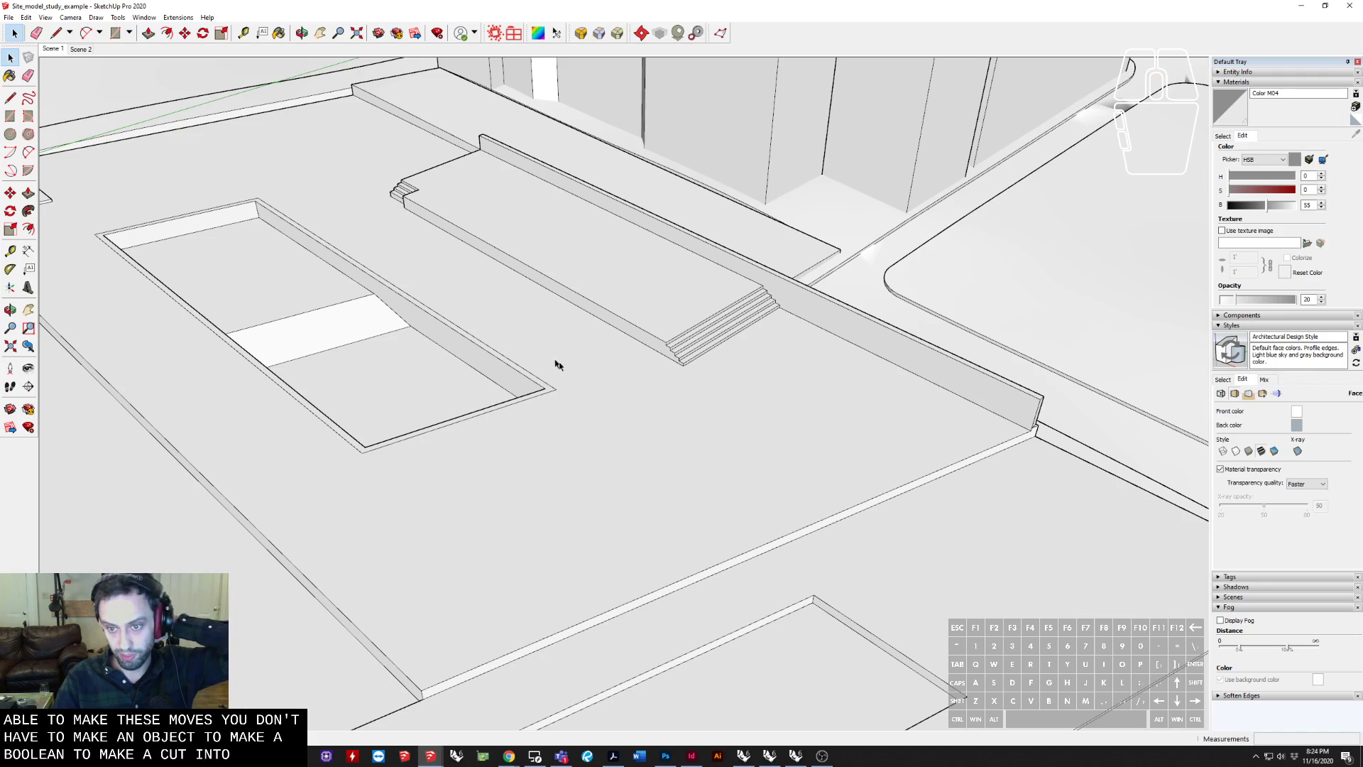
{"action": "middle_click_drag", "start_coordinate": [556, 365], "coordinate": [869, 325]}
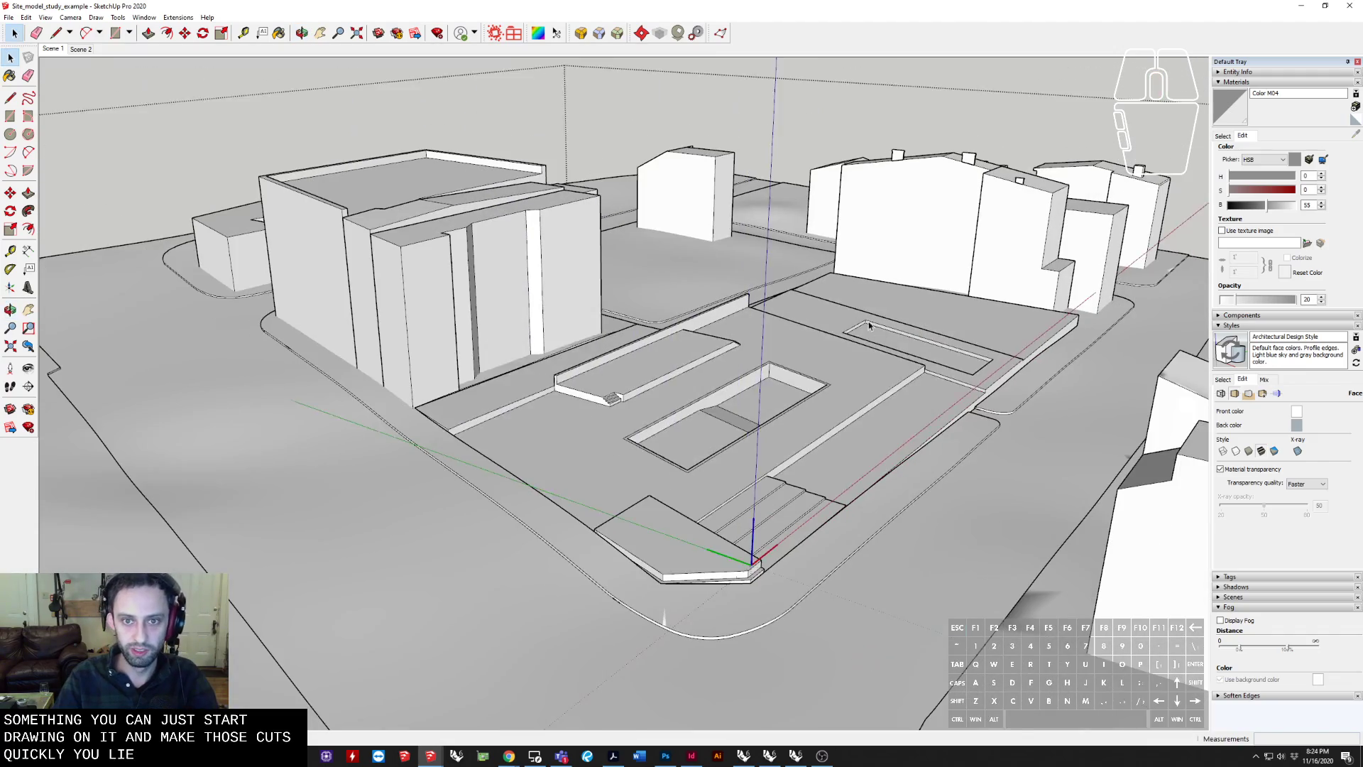
{"action": "scroll", "coordinate": [702, 422], "scroll_direction": "up", "scroll_amount": 8}
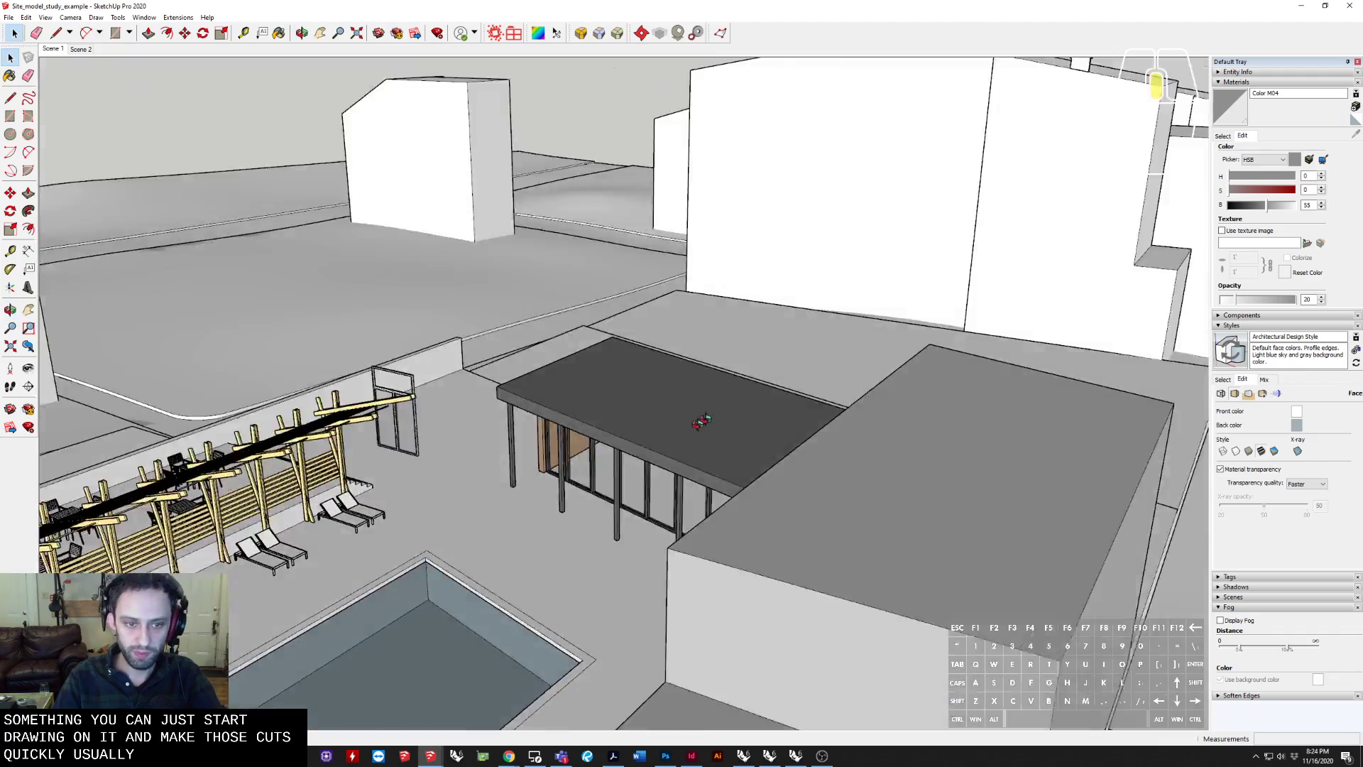
{"action": "middle_click_drag", "start_coordinate": [702, 422], "coordinate": [871, 301]}
{"action": "scroll", "coordinate": [380, 384], "scroll_direction": "up", "scroll_amount": 1}
{"action": "middle_click_drag", "start_coordinate": [379, 384], "coordinate": [429, 393]}
{"action": "double_click", "coordinate": [505, 292]}
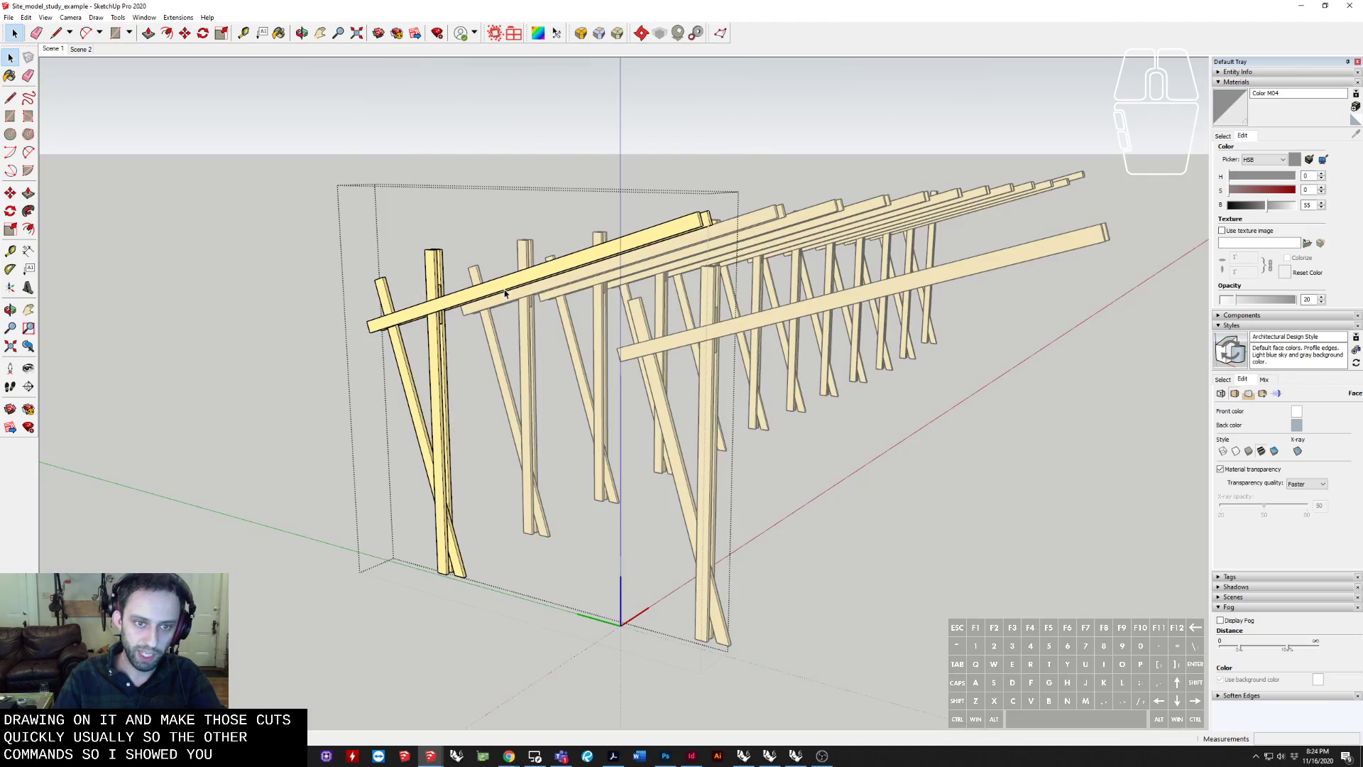
Toggle the hiding of the rest of the model while the pergola frame is open and inspect the frame
{"action": "key", "text": "i"}
{"action": "key", "text": "i"}
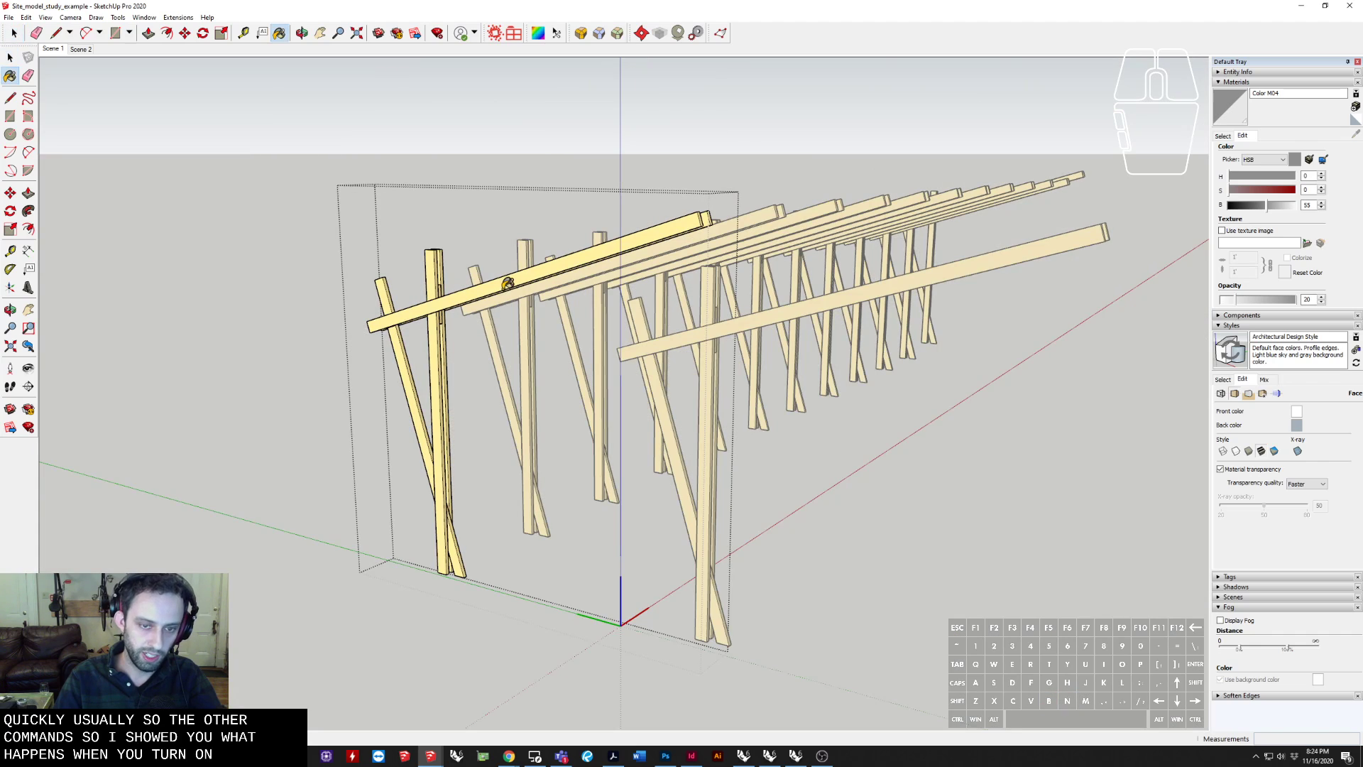
{"action": "key", "text": "i"}
{"action": "key", "text": "i"}
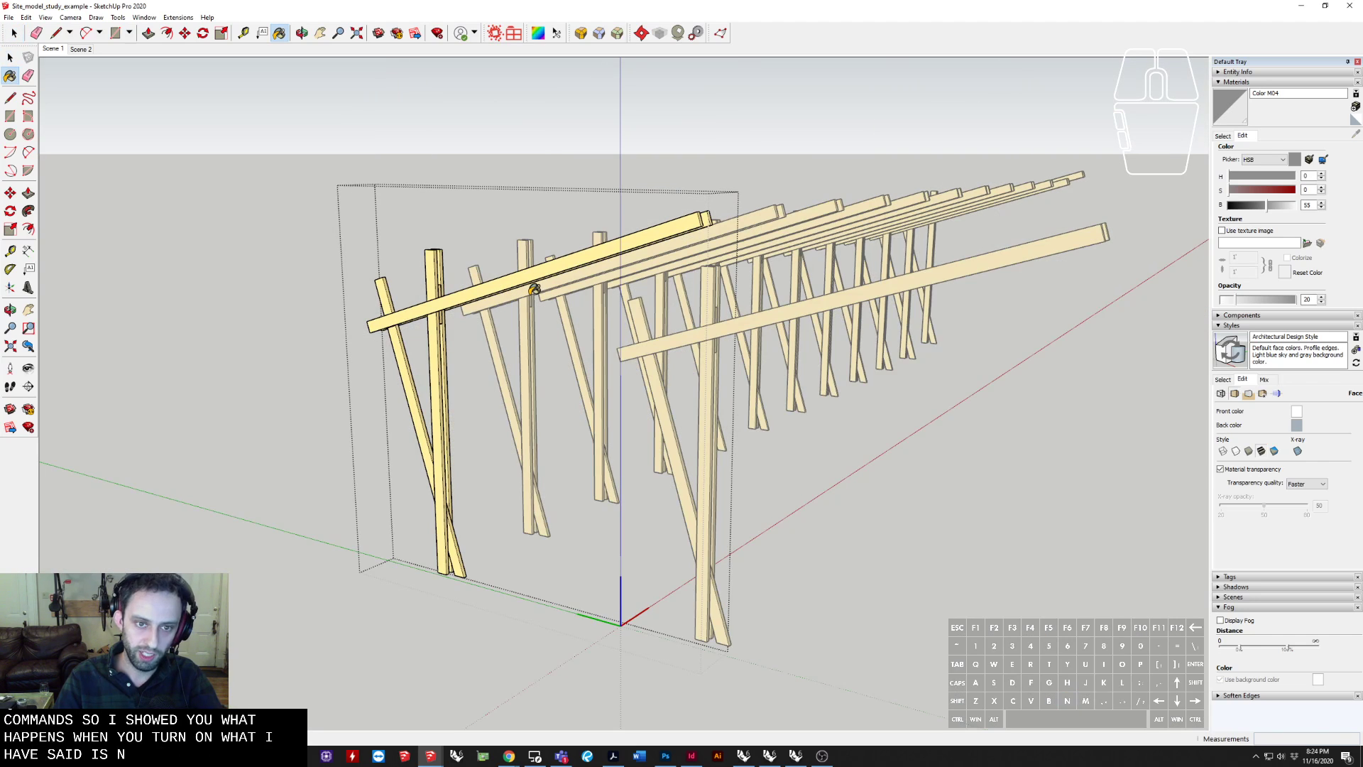
{"action": "middle_click_drag", "start_coordinate": [529, 291], "coordinate": [470, 279]}
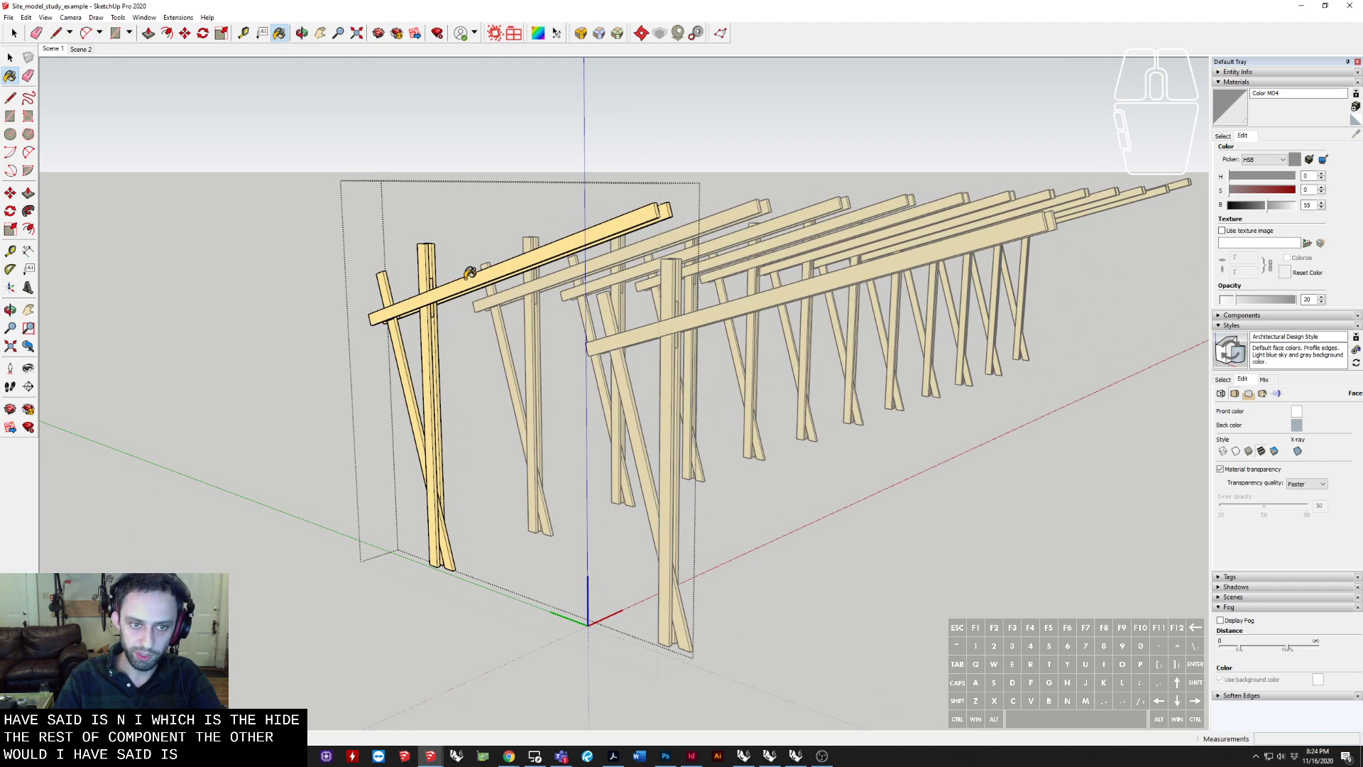
{"action": "middle_click_drag", "start_coordinate": [478, 278], "coordinate": [531, 228]}
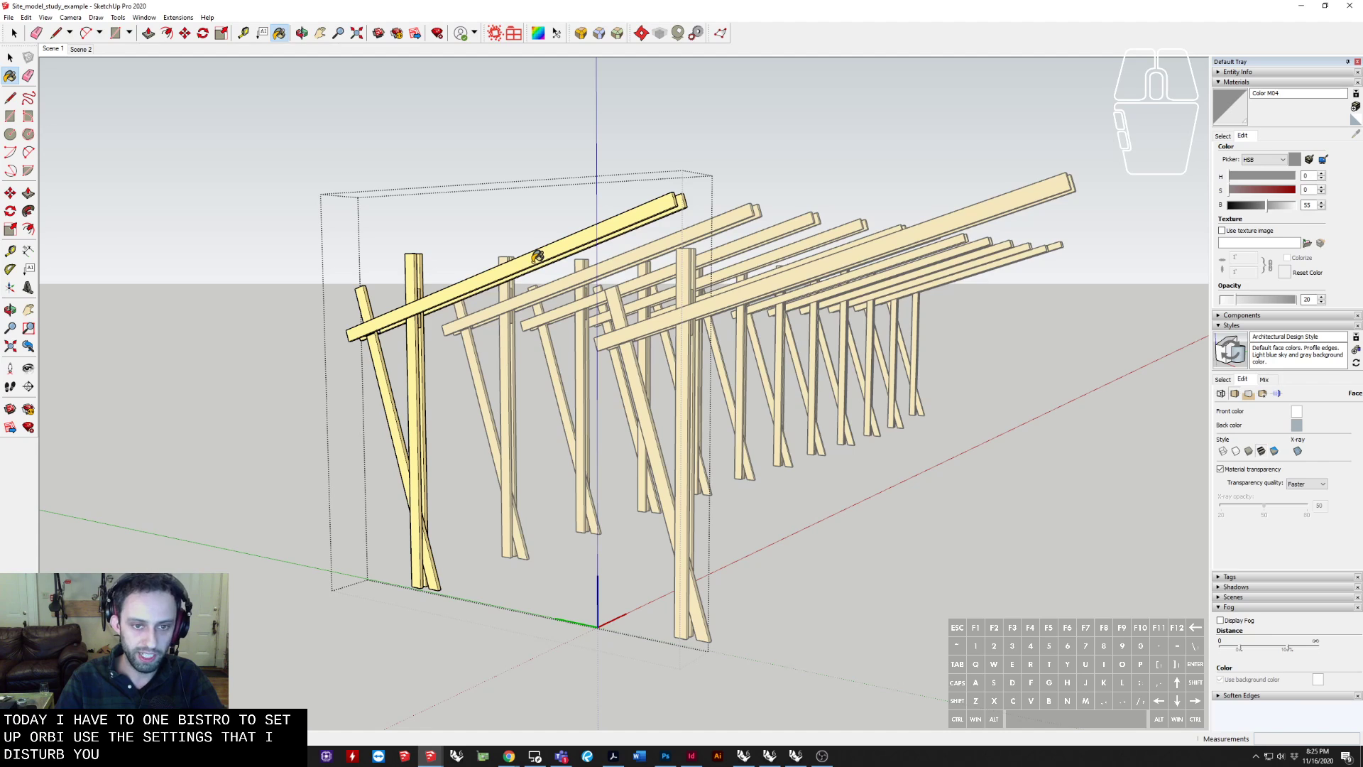
Toggle the component editing display so similar frames are hidden and the rest of the model is shown
{"action": "key", "text": "v"}
{"action": "key", "text": "v"}
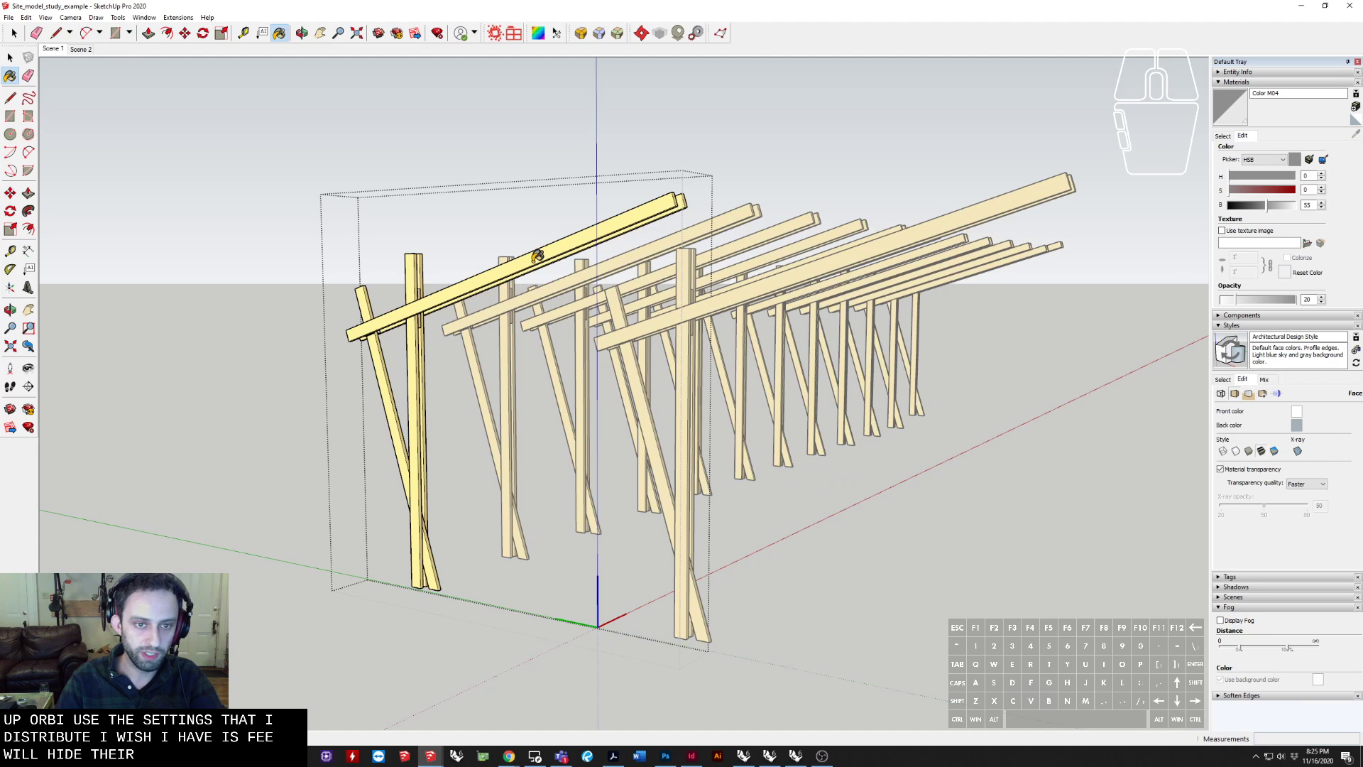
{"action": "key", "text": "v"}
{"action": "key", "text": "v"}
{"action": "key", "text": "v"}
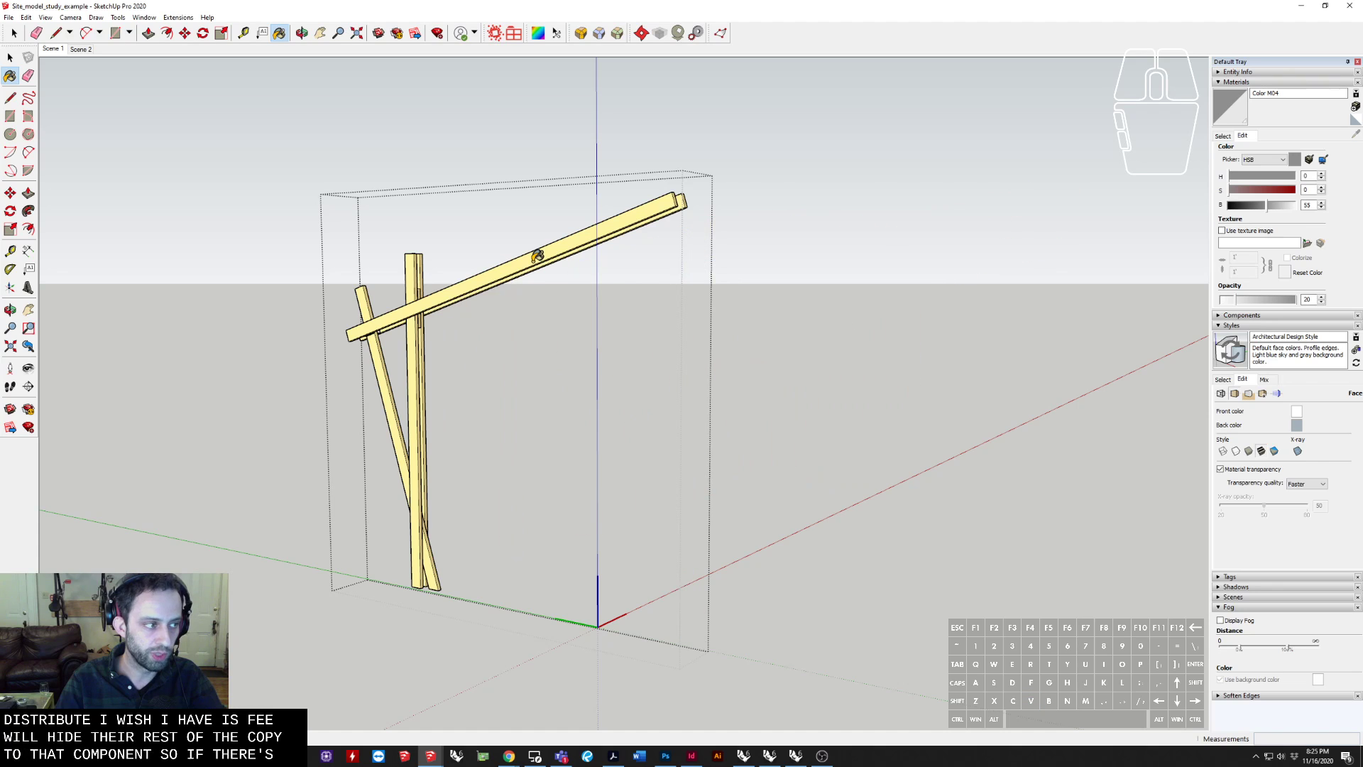
{"action": "key", "text": "v"}
{"action": "key", "text": "v"}
{"action": "key", "text": "v"}
{"action": "key", "text": "v"}
{"action": "key", "text": "v"}
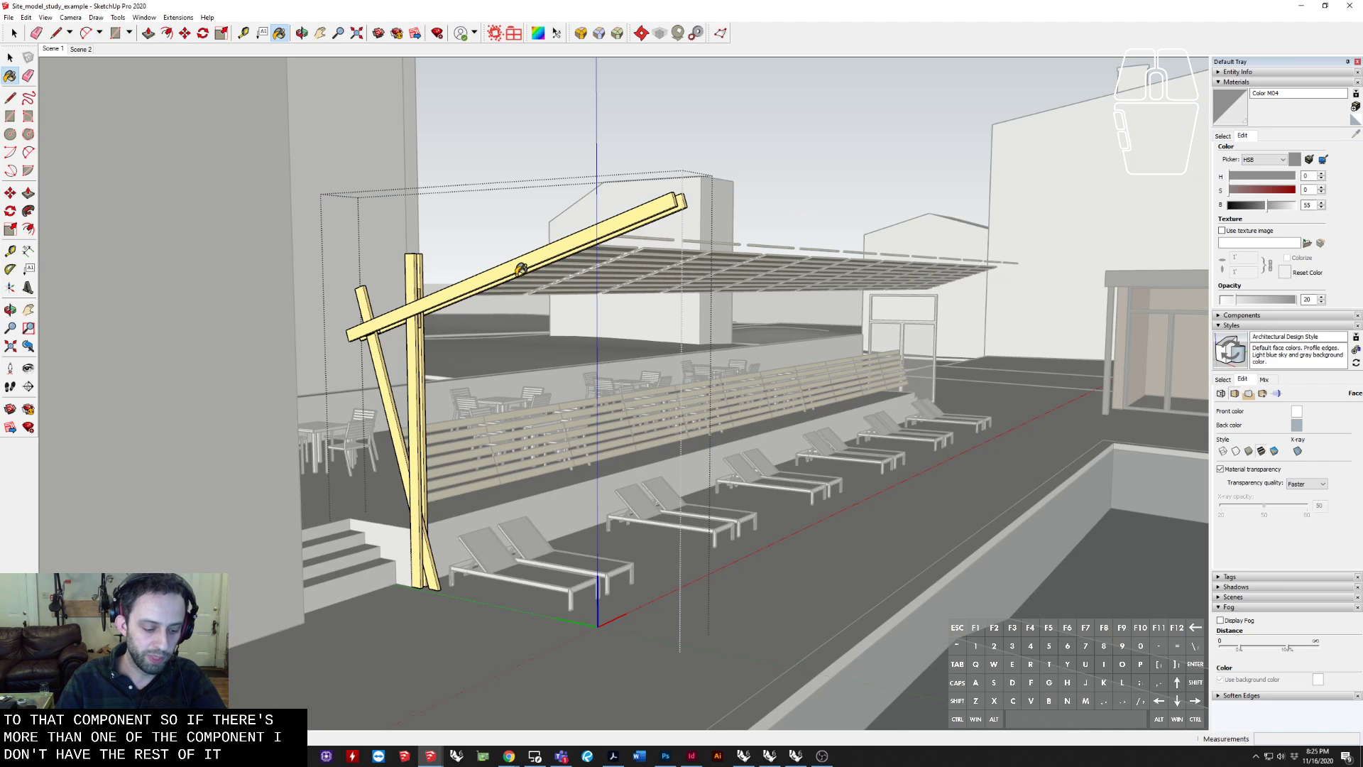
{"action": "key", "text": "v"}
{"action": "key", "text": "v"}
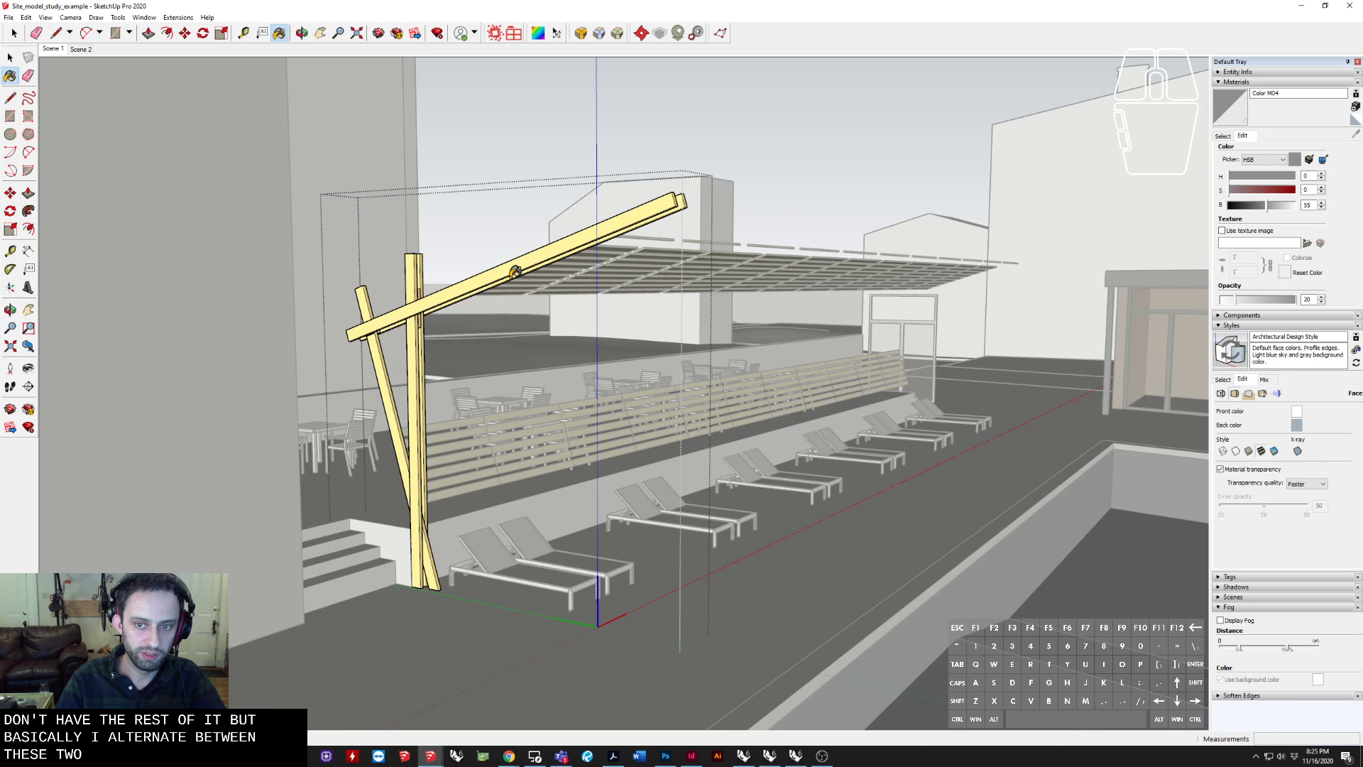
Leave the pergola frame component and examine the whole courtyard with its pool, pergola and surrounding buildings
{"action": "key", "text": "space"}
{"action": "key", "text": "Escape"}
{"action": "middle_click_drag", "start_coordinate": [511, 279], "coordinate": [455, 307]}
{"action": "scroll", "coordinate": [663, 341], "scroll_direction": "down", "scroll_amount": 5}
{"action": "middle_click_drag", "start_coordinate": [670, 421], "coordinate": [624, 357], "text": "shift"}
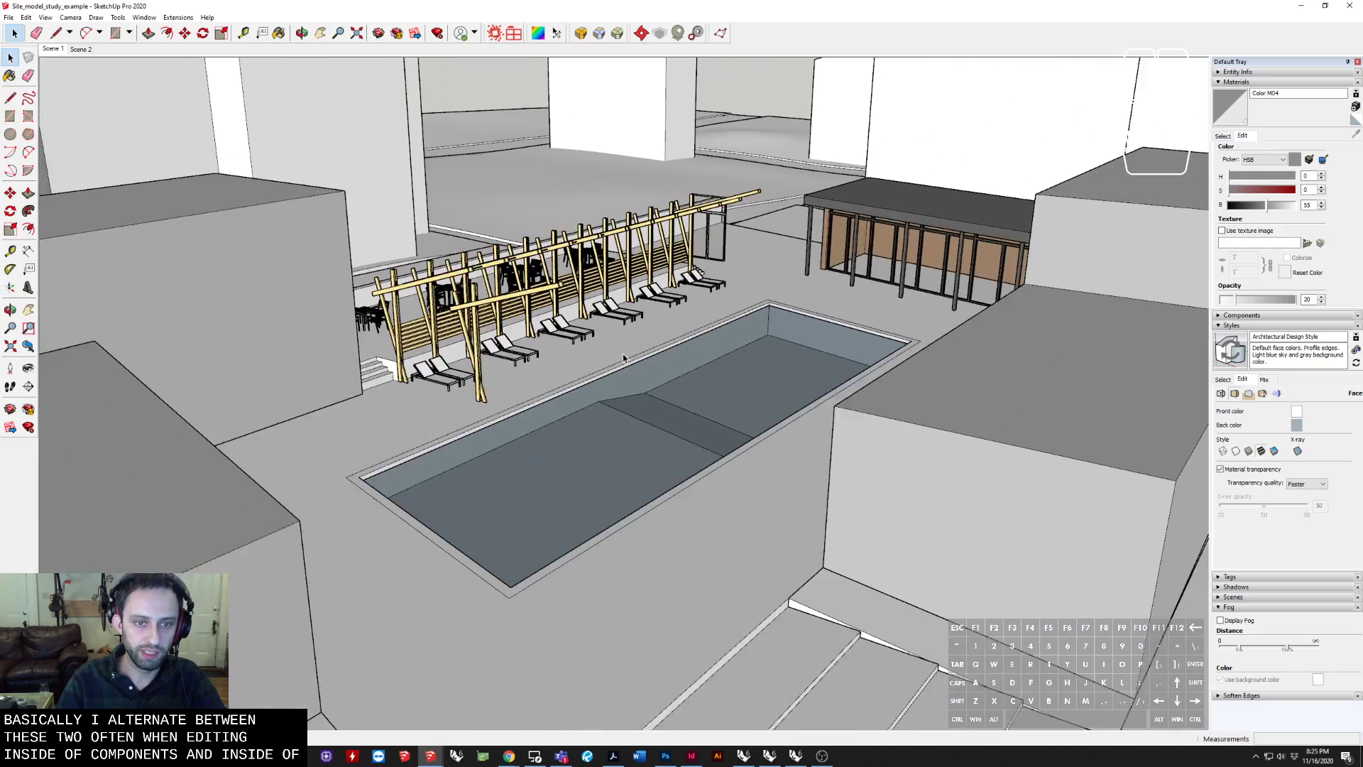
{"action": "scroll", "coordinate": [624, 357], "scroll_direction": "down", "scroll_amount": 2}
{"action": "middle_click_drag", "start_coordinate": [657, 471], "coordinate": [623, 348], "text": "shift"}
{"action": "scroll", "coordinate": [623, 348], "scroll_direction": "down", "scroll_amount": 2}
{"action": "middle_click_drag", "start_coordinate": [573, 421], "coordinate": [495, 426], "text": "shift"}
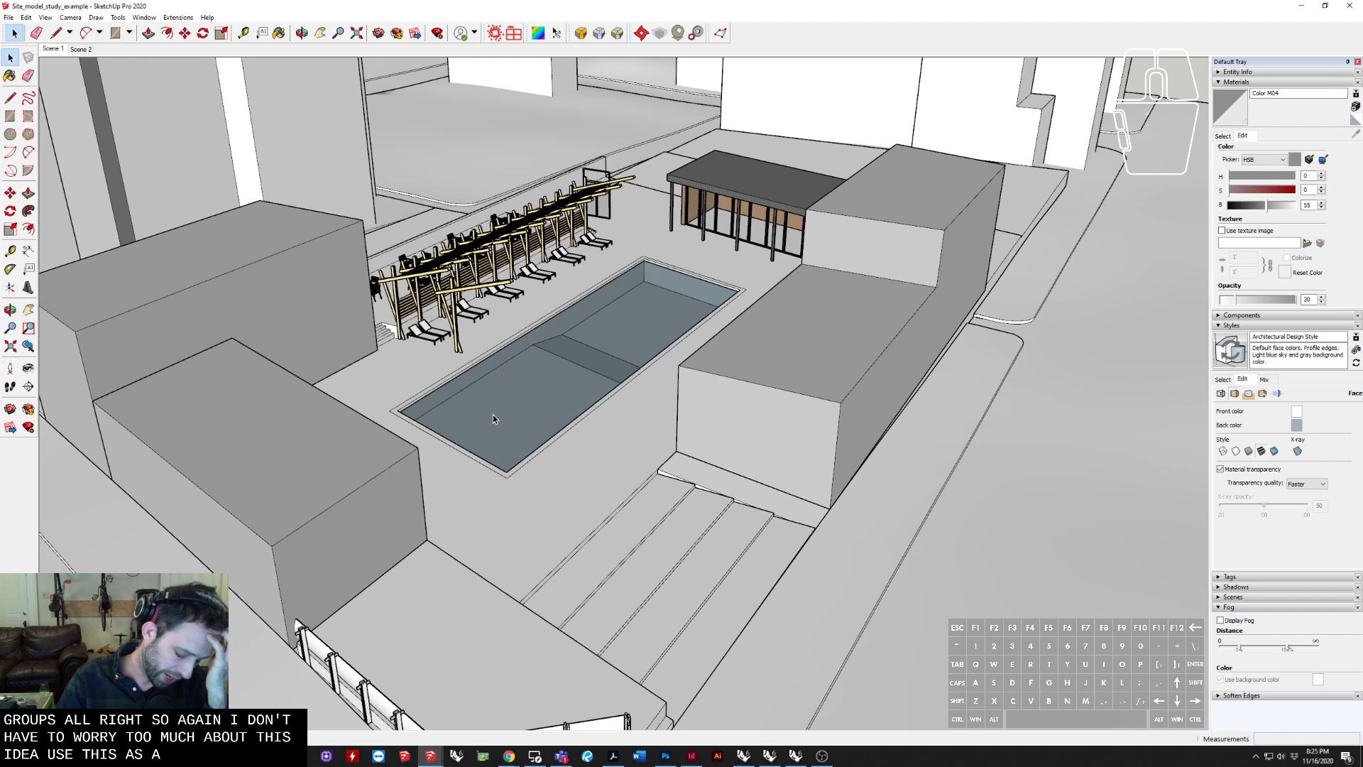
{"action": "scroll", "coordinate": [488, 420], "scroll_direction": "up", "scroll_amount": 2}
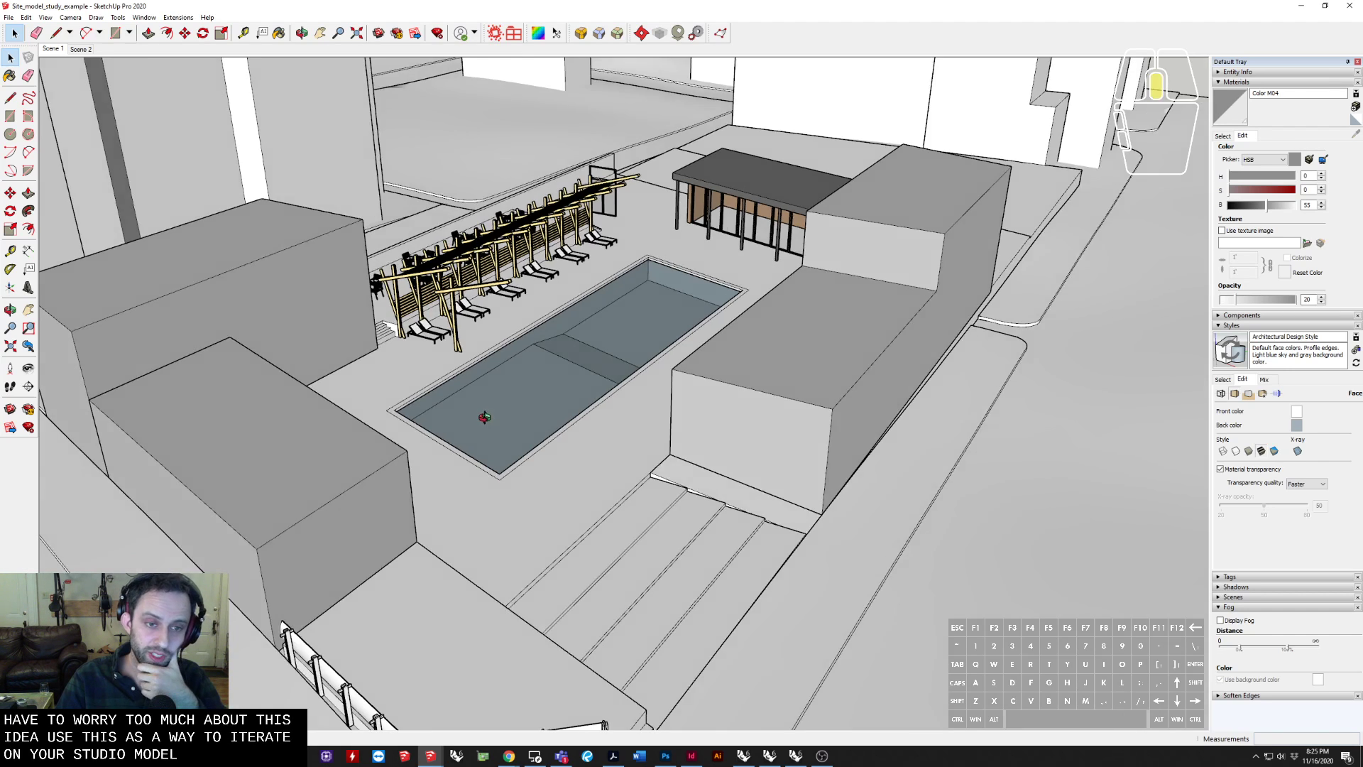